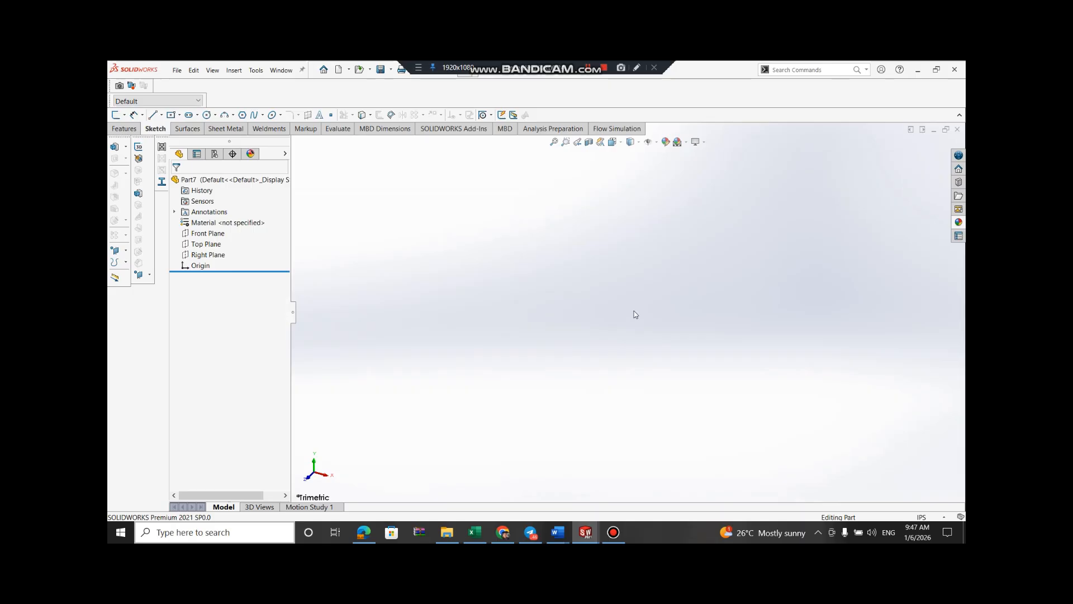
# Switch to the Part6 document window
pyautogui.click(613, 532)
pyautogui.click(580, 535)
pyautogui.moveTo(581, 534)
pyautogui.click(553, 492)
# Set the document units to MMGS (millimeter, gram, second)
pyautogui.click(923, 516)
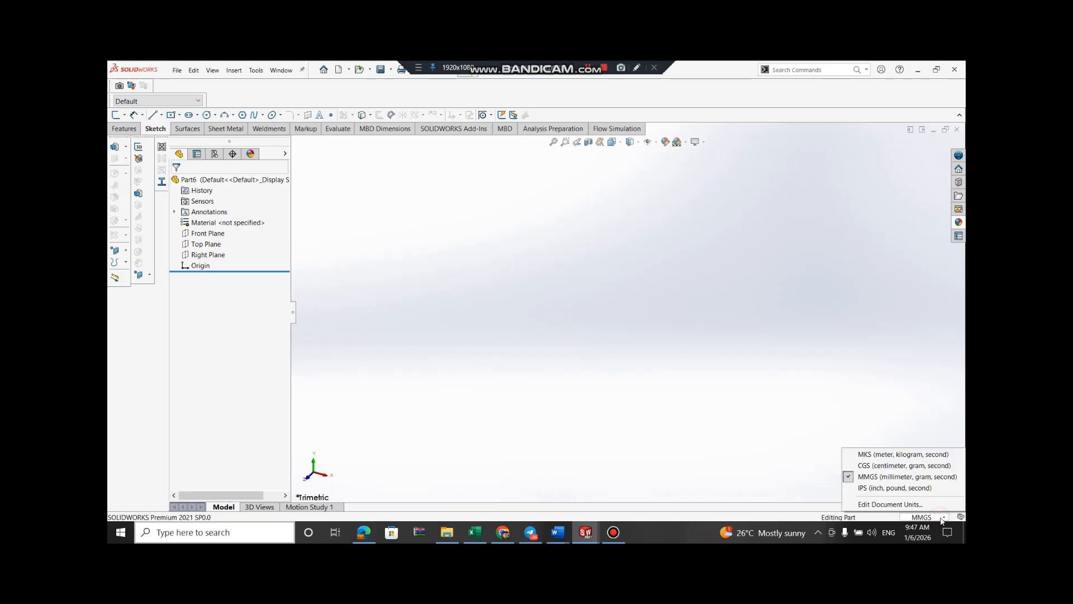
pyautogui.click(906, 482)
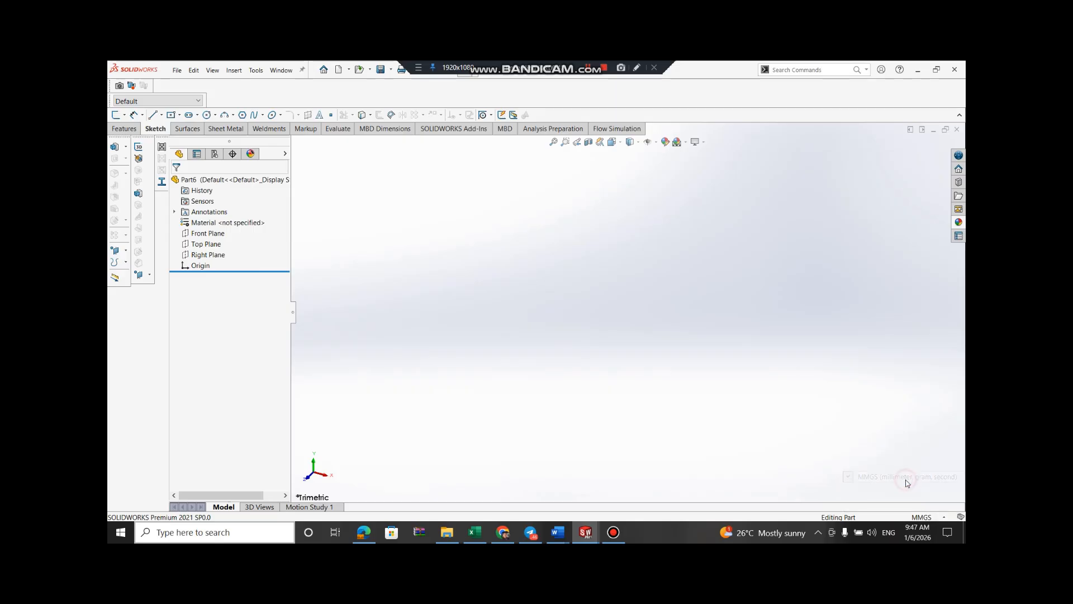
pyautogui.click(921, 517)
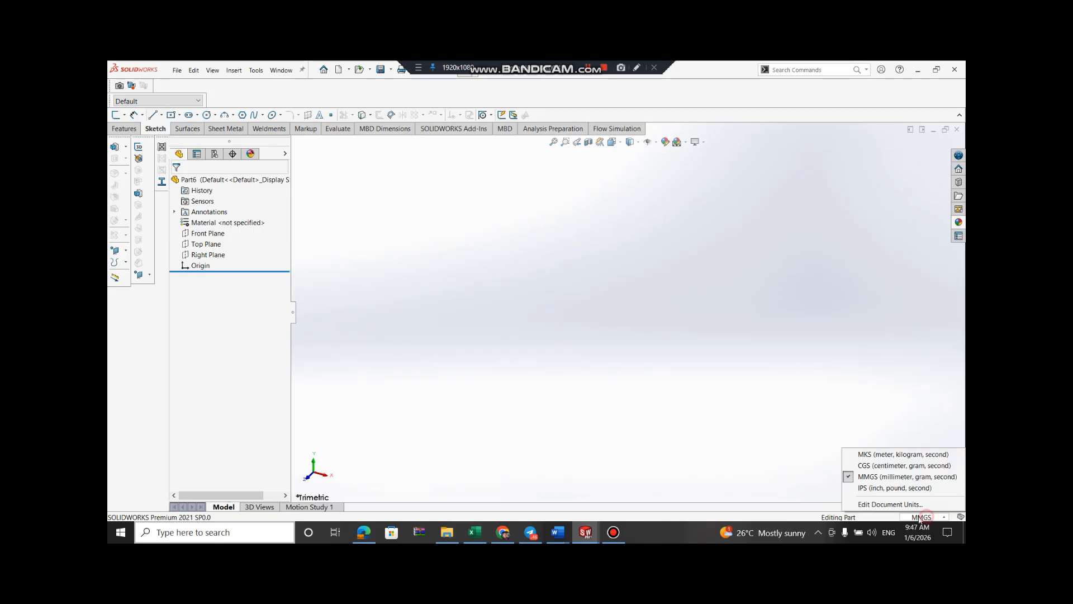
pyautogui.click(893, 478)
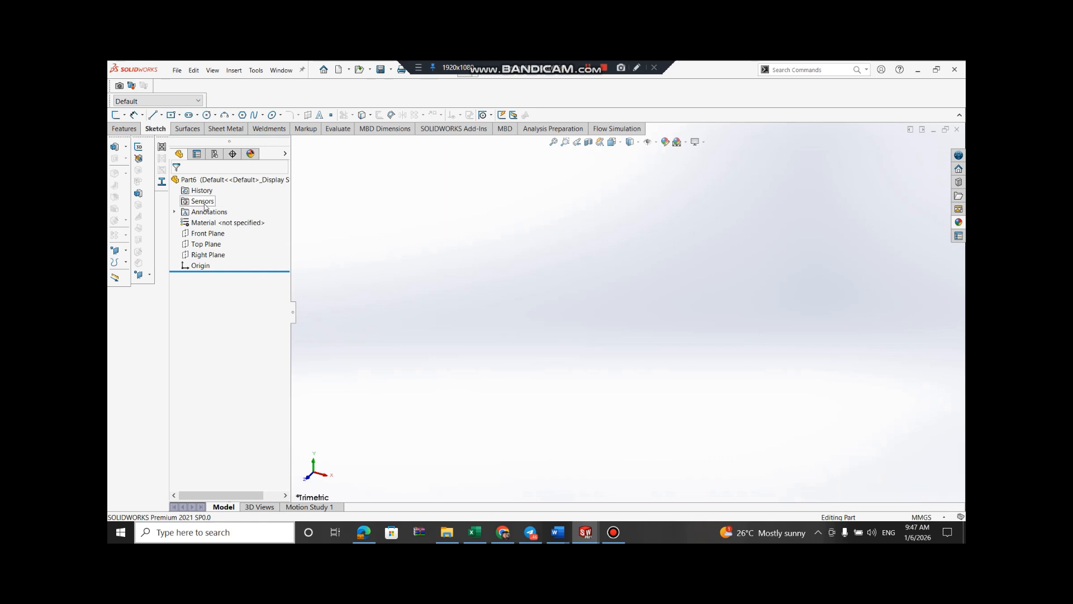
# On the Right Plane, sketch a circle of 65 mm diameter centered on the origin and exit the sketch
pyautogui.click(203, 256)
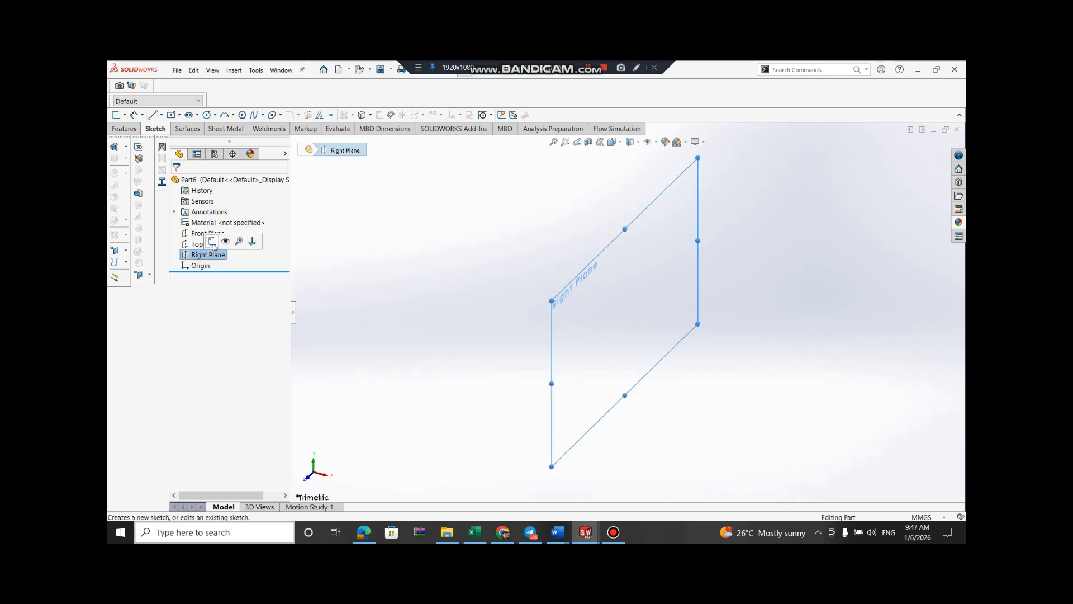
pyautogui.click(212, 243)
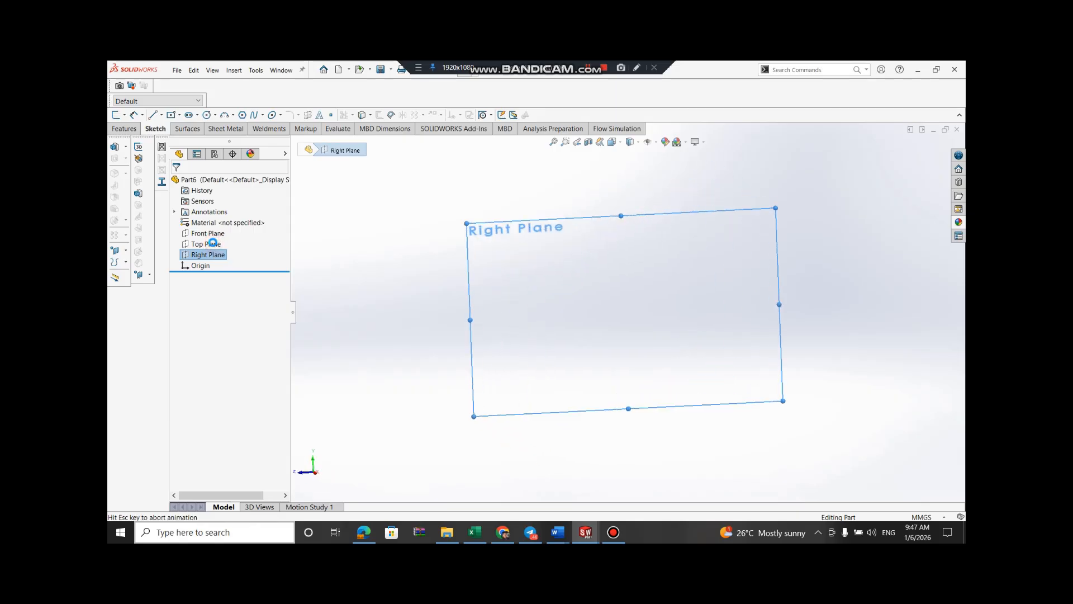
pyautogui.click(214, 115)
pyautogui.click(223, 127)
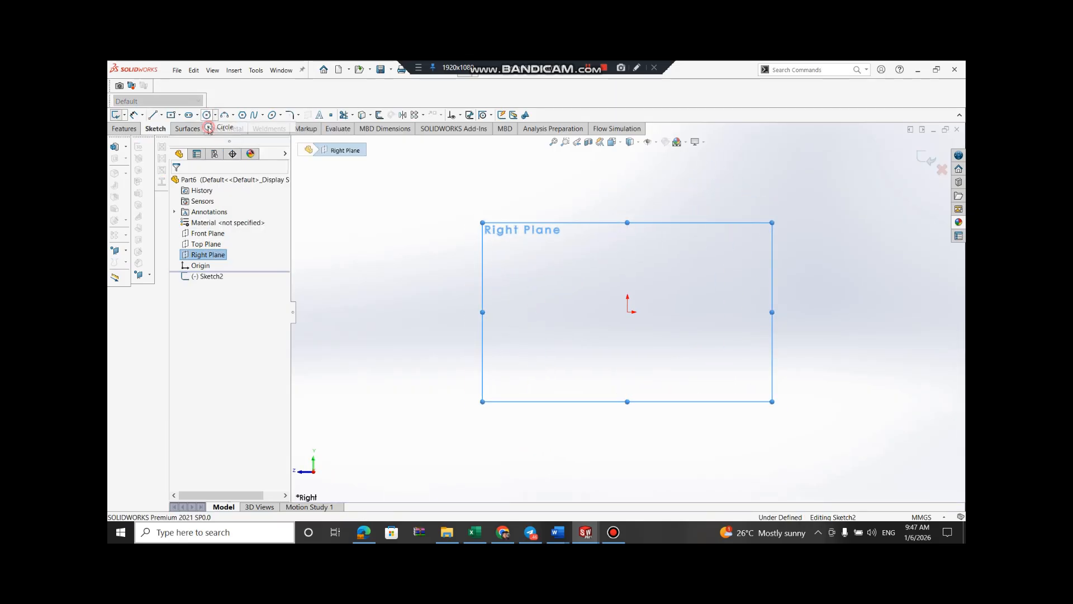
pyautogui.click(627, 312)
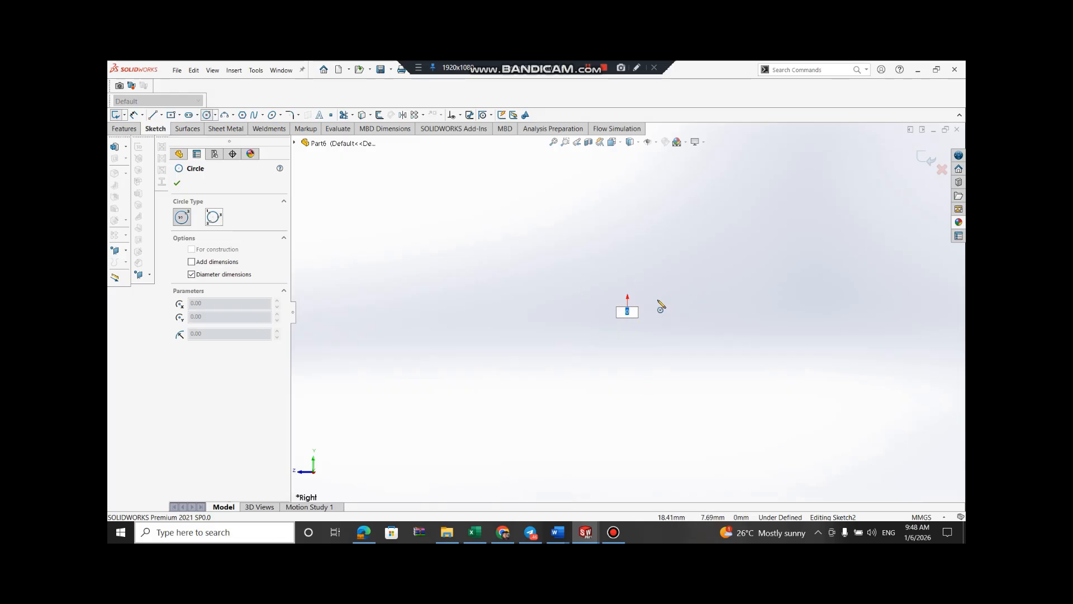
pyautogui.write('65')
pyautogui.press('Return')
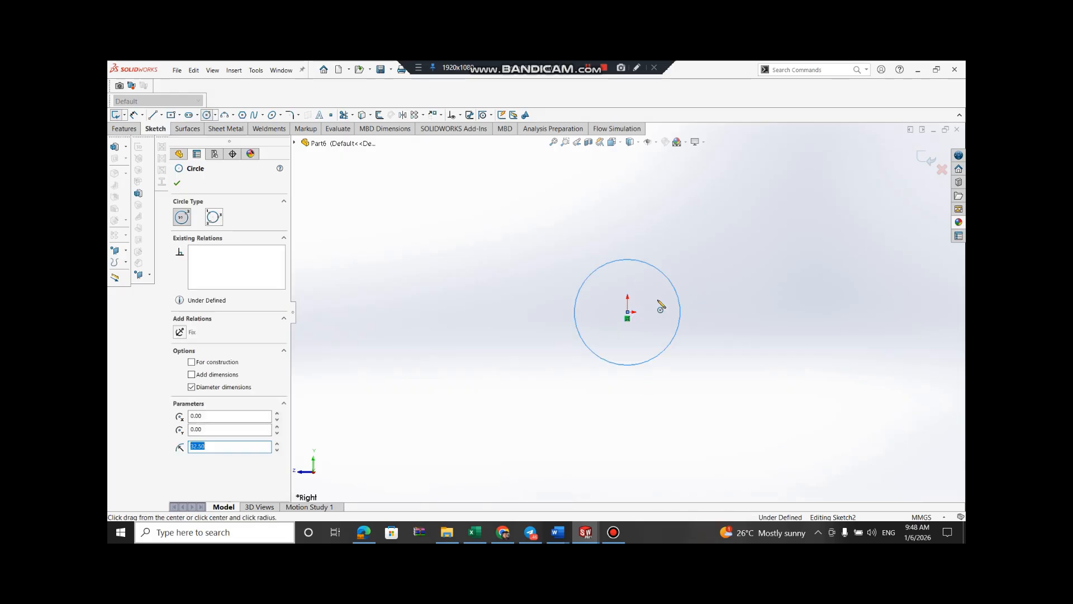
pyautogui.scroll(4, 552, 387)
pyautogui.scroll(-3, 561, 375)
pyautogui.scroll(2, 667, 288)
pyautogui.scroll(-2, 669, 283)
pyautogui.scroll(-1, 634, 265)
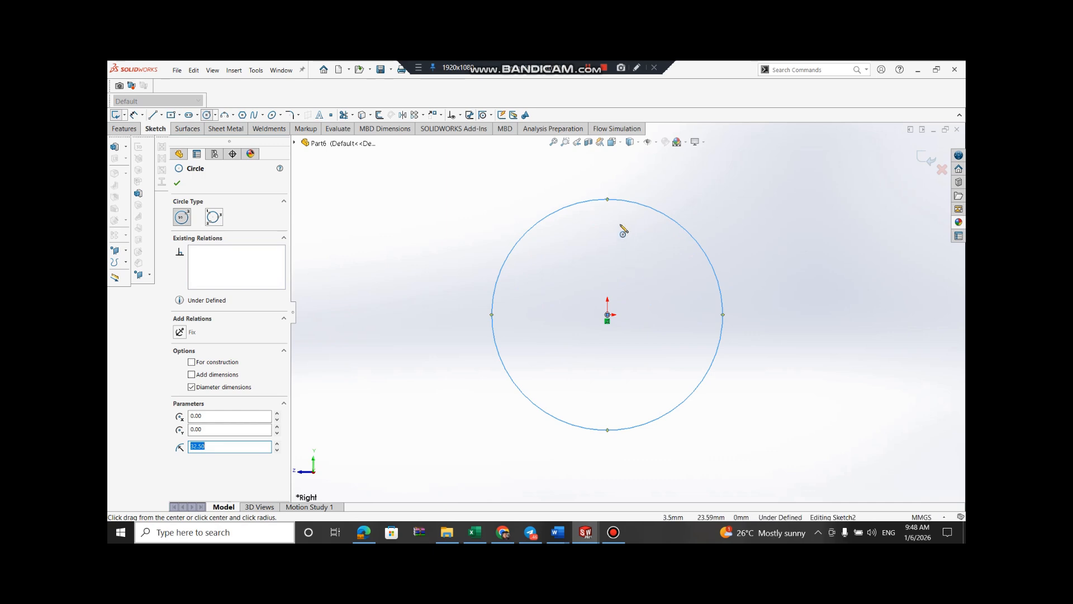
pyautogui.click(925, 162)
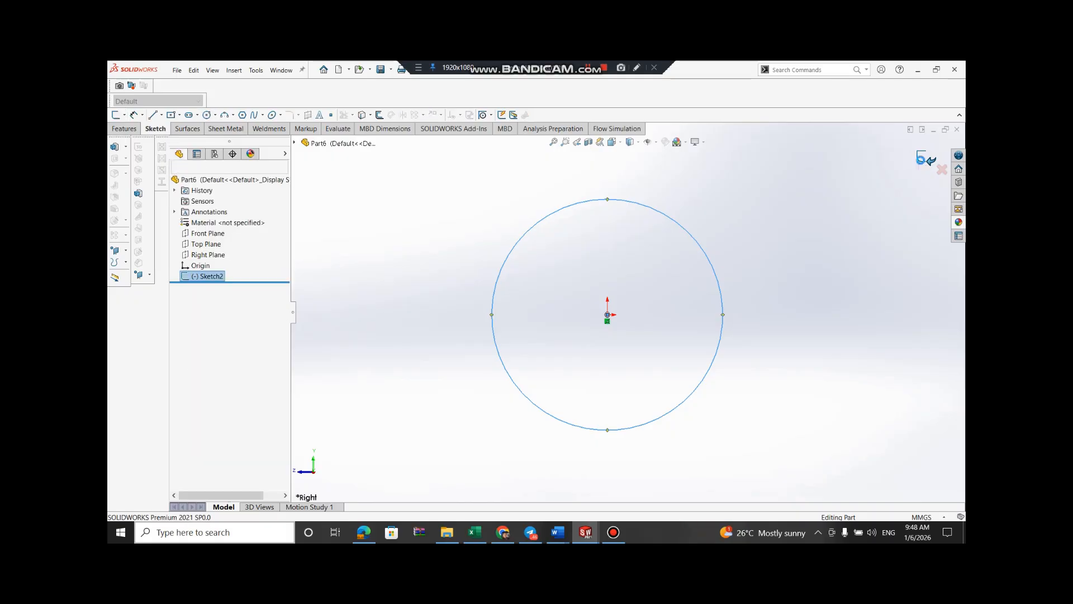
# Extrude the circle sketch as a blind boss with a depth of 28 mm
pyautogui.click(125, 147)
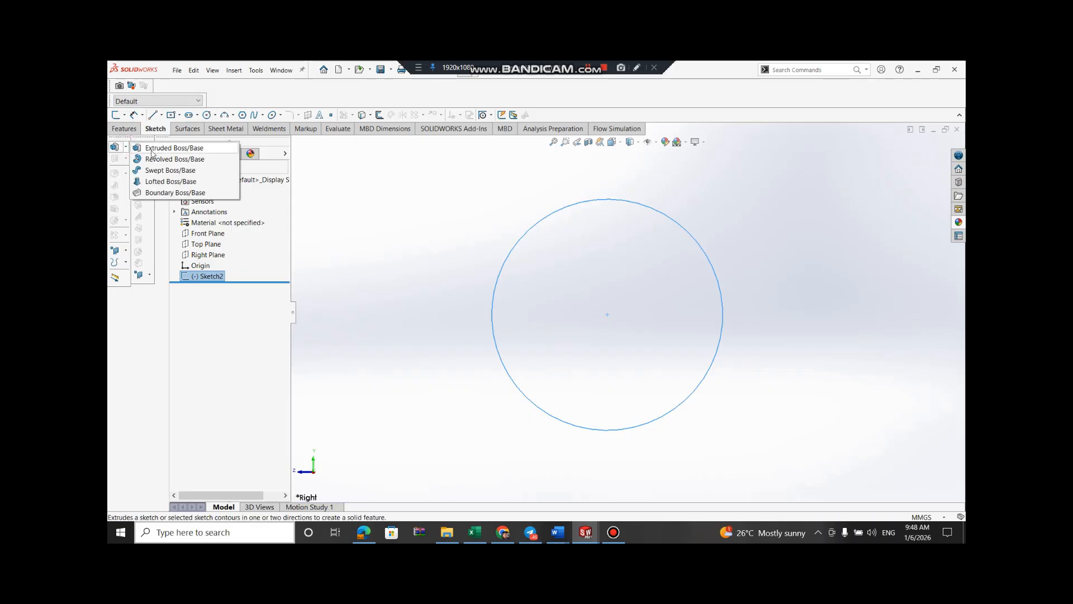
pyautogui.click(152, 150)
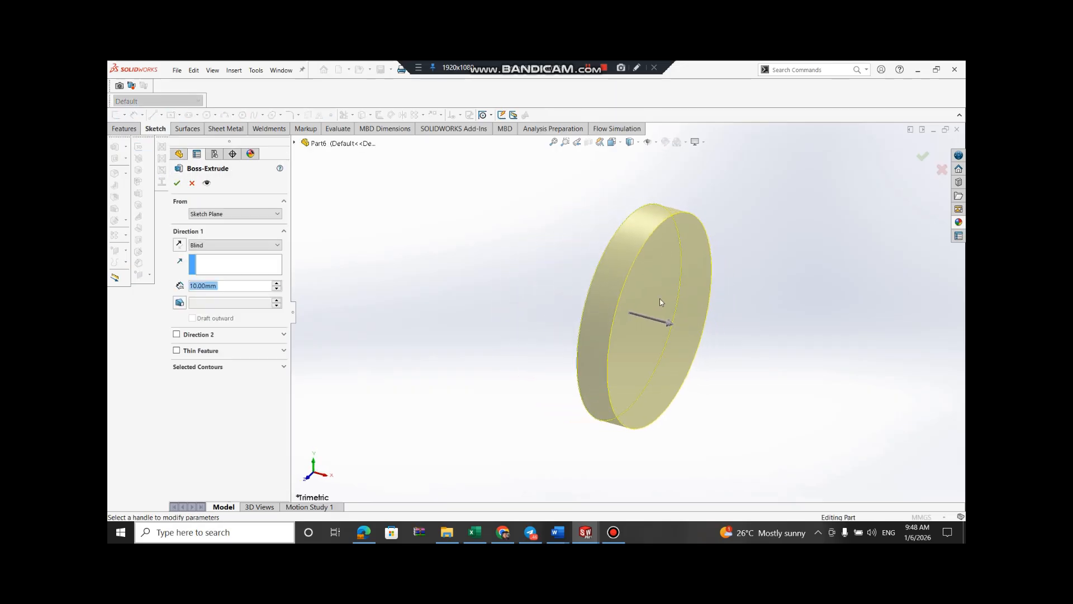
pyautogui.click(224, 285)
pyautogui.press('BackSpace')
pyautogui.press('BackSpace')
pyautogui.press('BackSpace')
pyautogui.press('BackSpace')
pyautogui.press('BackSpace')
pyautogui.press('BackSpace')
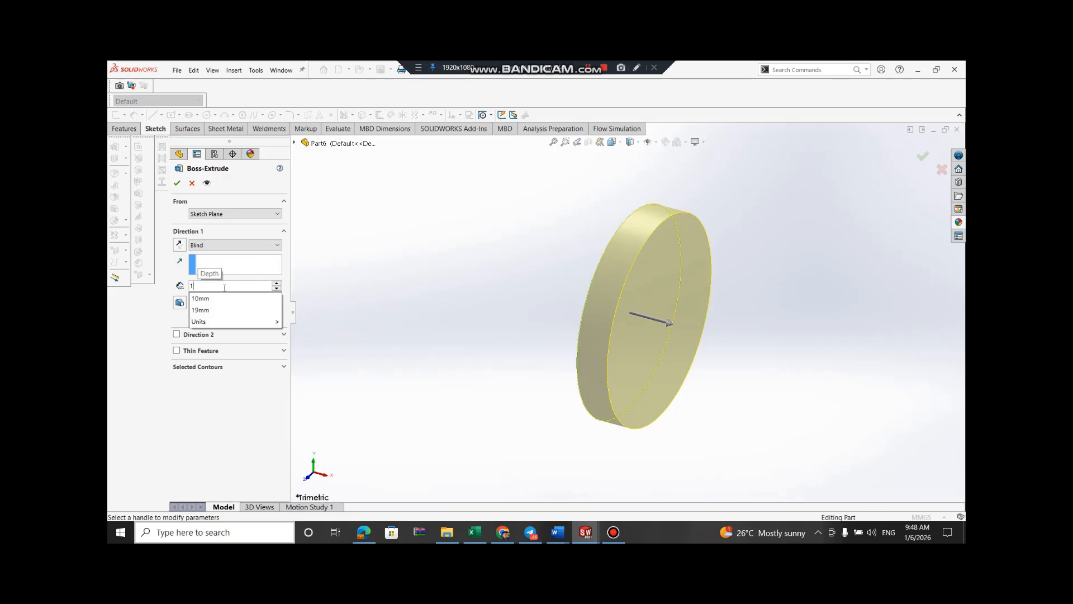
pyautogui.write('28')
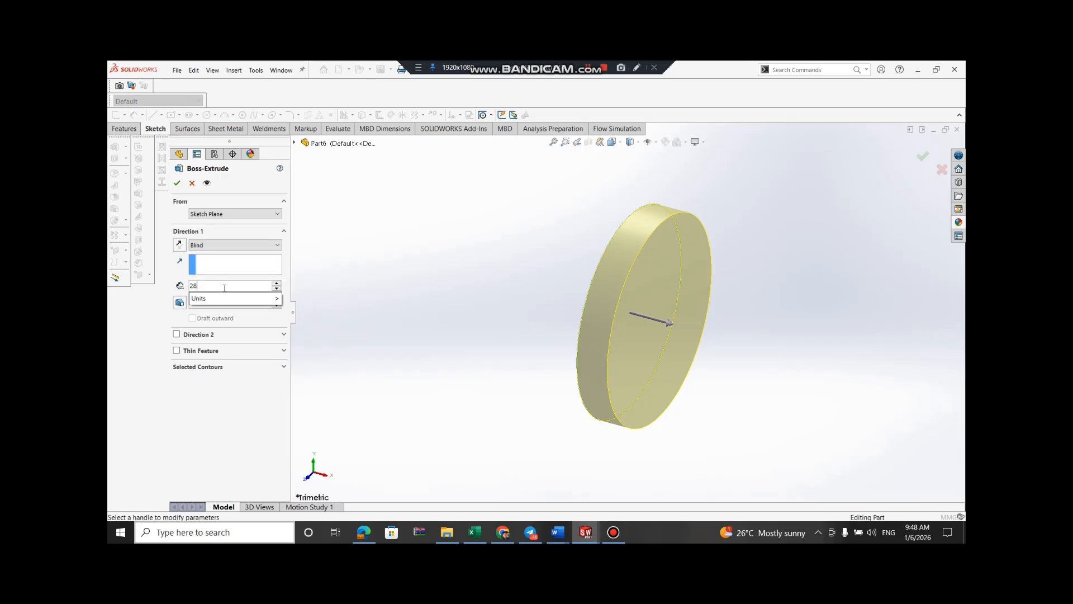
pyautogui.press('Return')
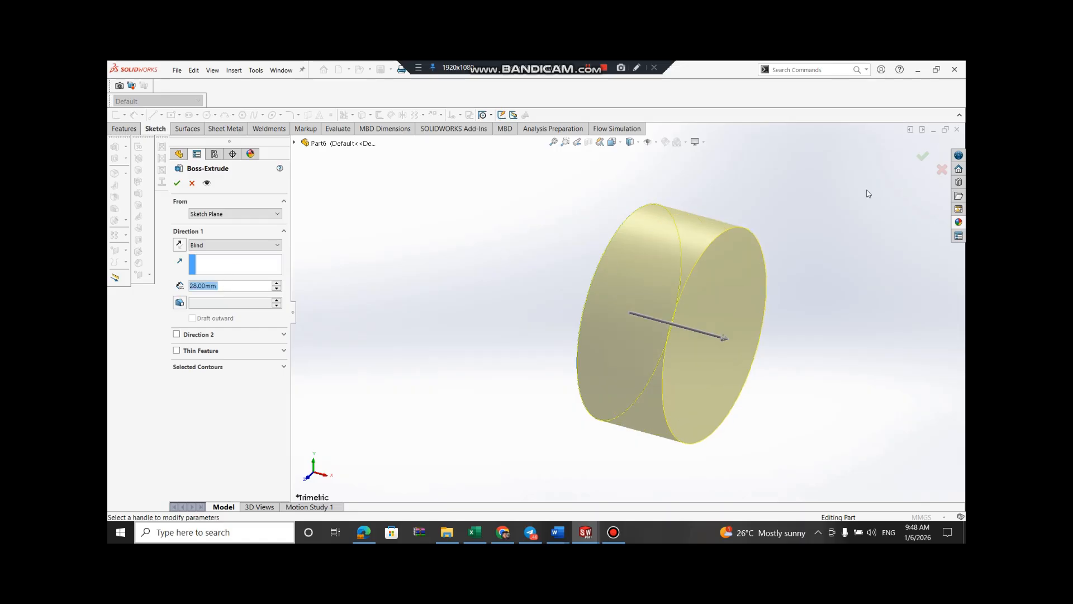
pyautogui.click(919, 160)
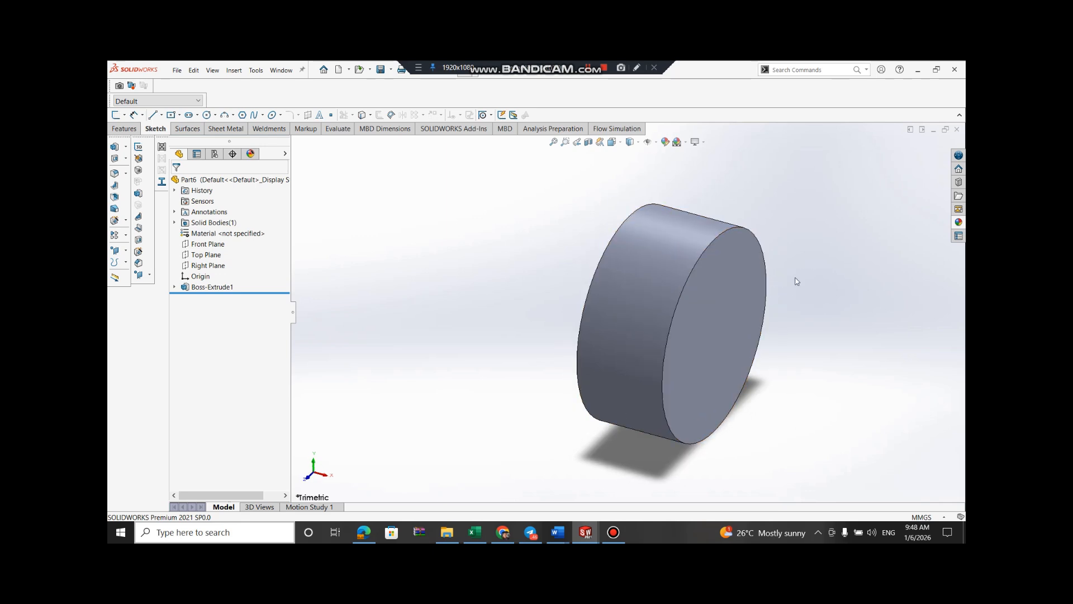
# Start a sketch on the disc's flat end face and offset its circular edge 6 mm inward
pyautogui.rightClick(724, 299)
pyautogui.click(745, 242)
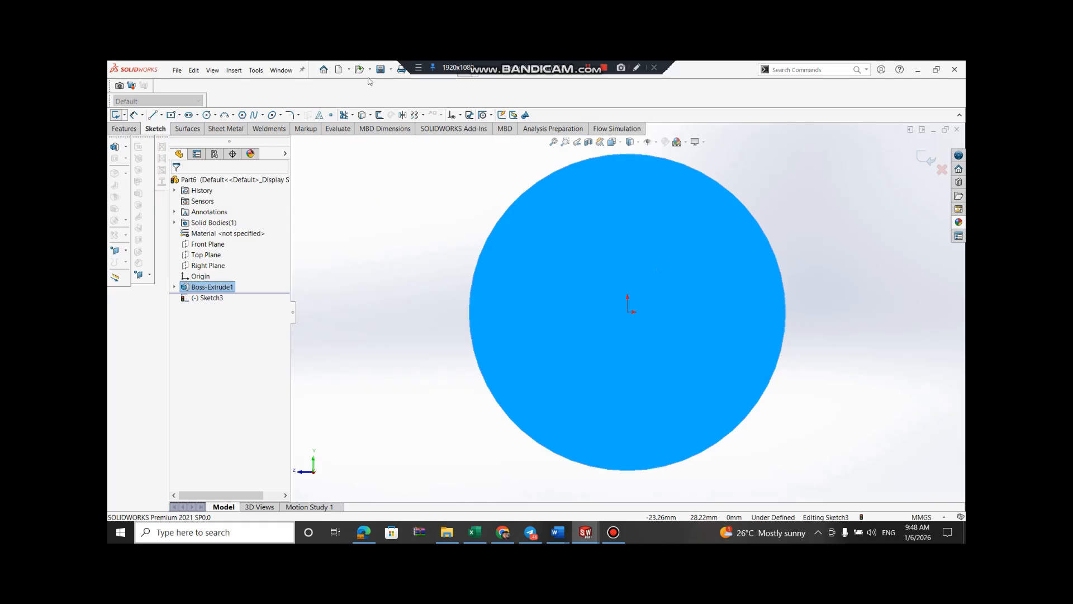
pyautogui.click(379, 114)
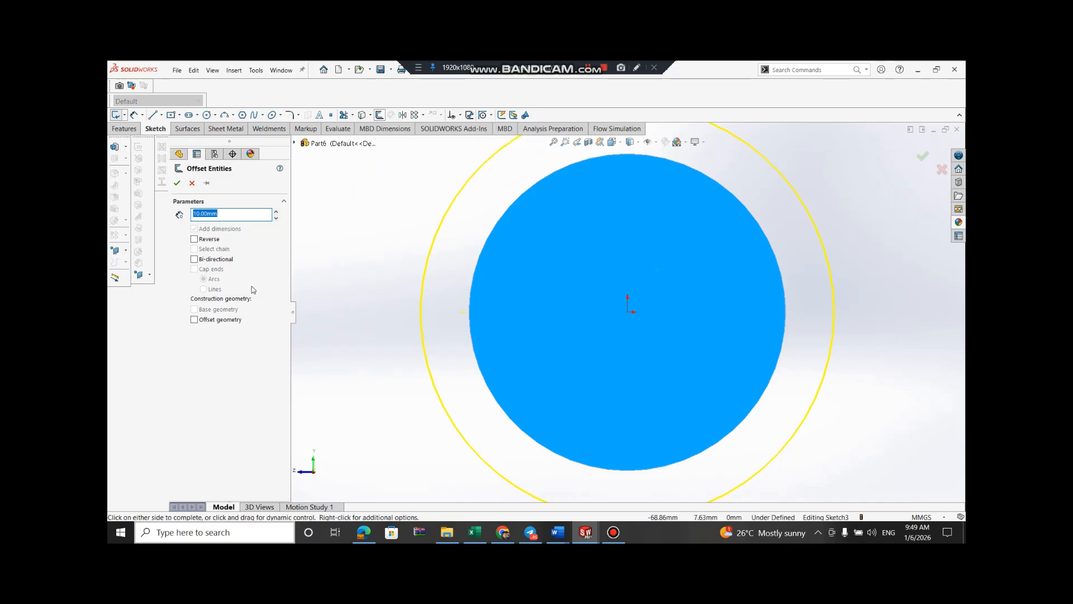
pyautogui.click(194, 240)
pyautogui.moveTo(240, 217); pyautogui.dragTo(172, 220)
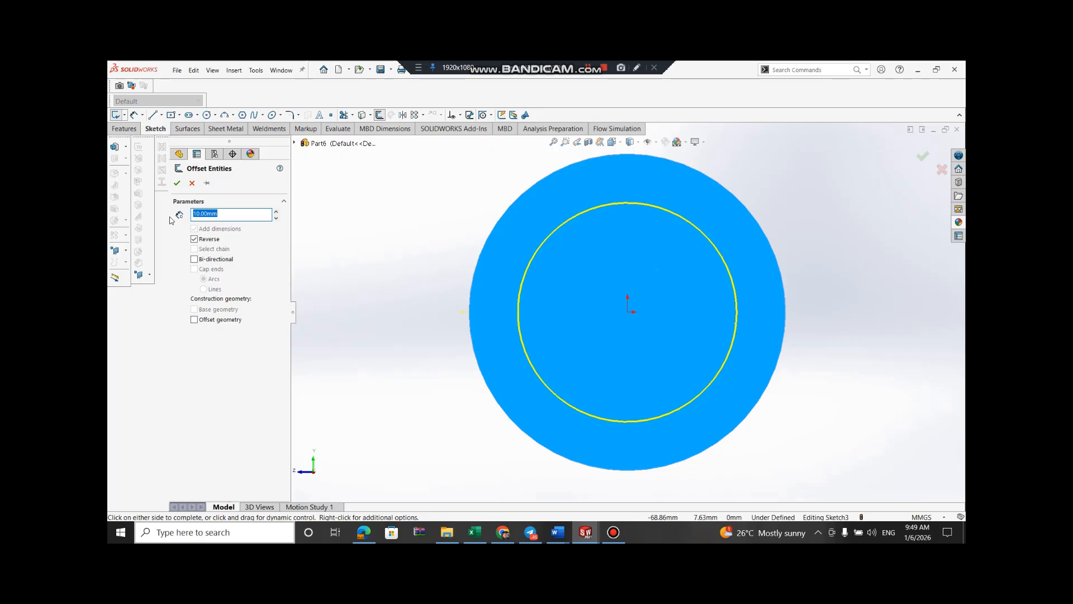
pyautogui.write('6')
pyautogui.press('Return')
pyautogui.click(176, 183)
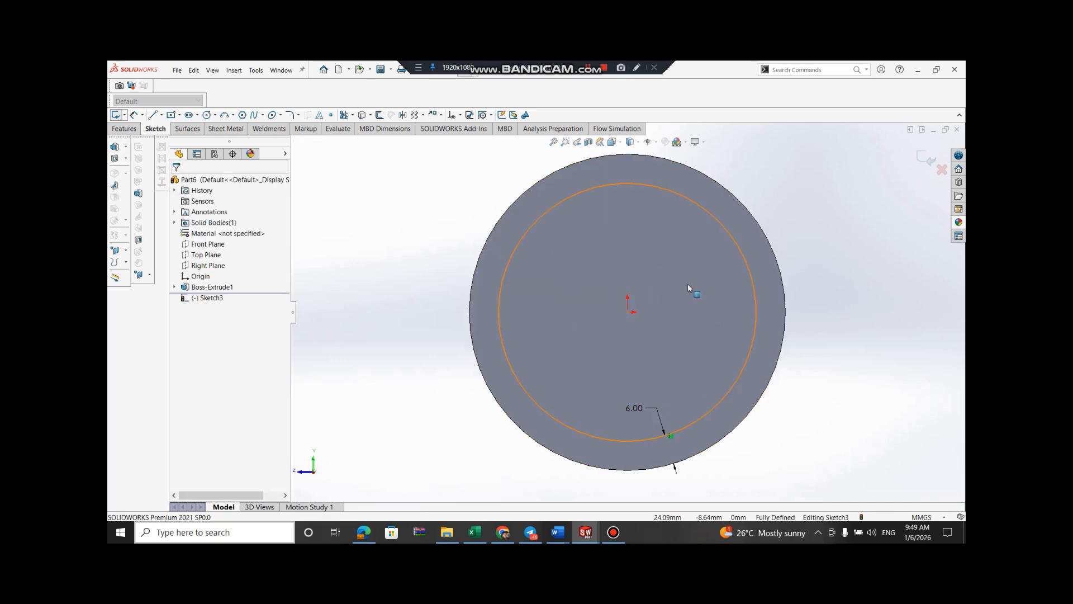
# Cut the offset circle through the disc with a blind extruded cut of 28 mm
pyautogui.click(115, 158)
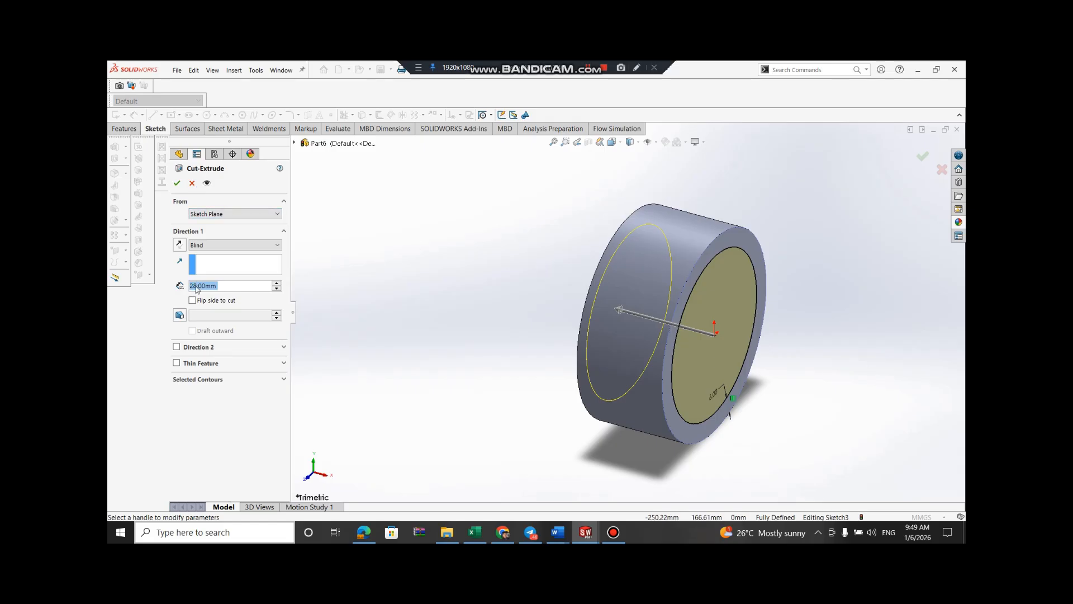
pyautogui.click(177, 183)
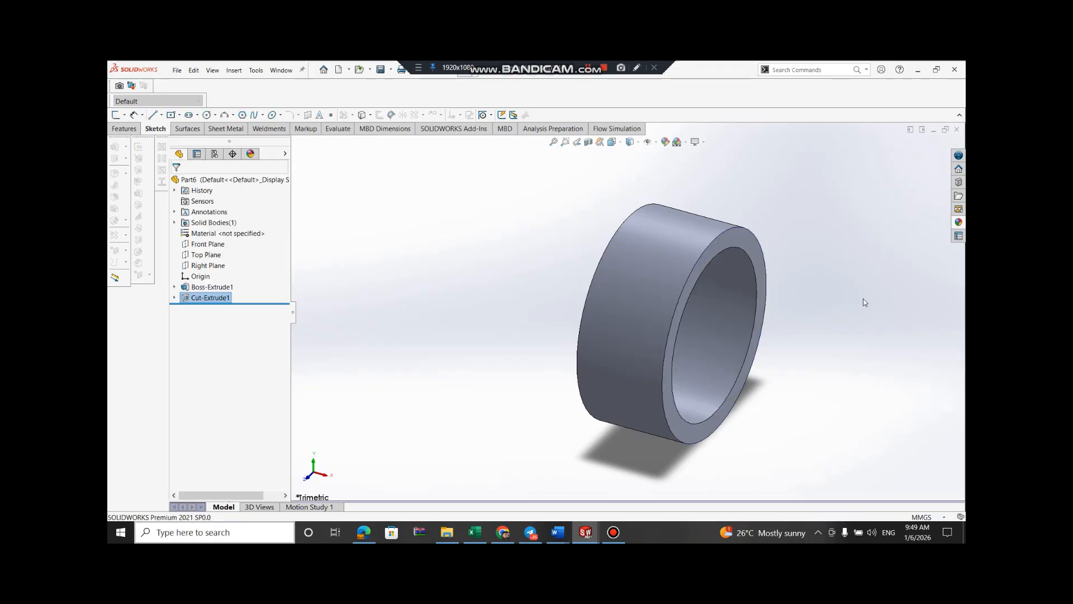
pyautogui.click(864, 298)
# Examine the hollow ring from several viewing angles
pyautogui.press('Left')
pyautogui.press('Left')
pyautogui.press('Left')
pyautogui.press('Left')
pyautogui.press('Left')
pyautogui.press('Left')
pyautogui.press('Left')
pyautogui.press('Left')
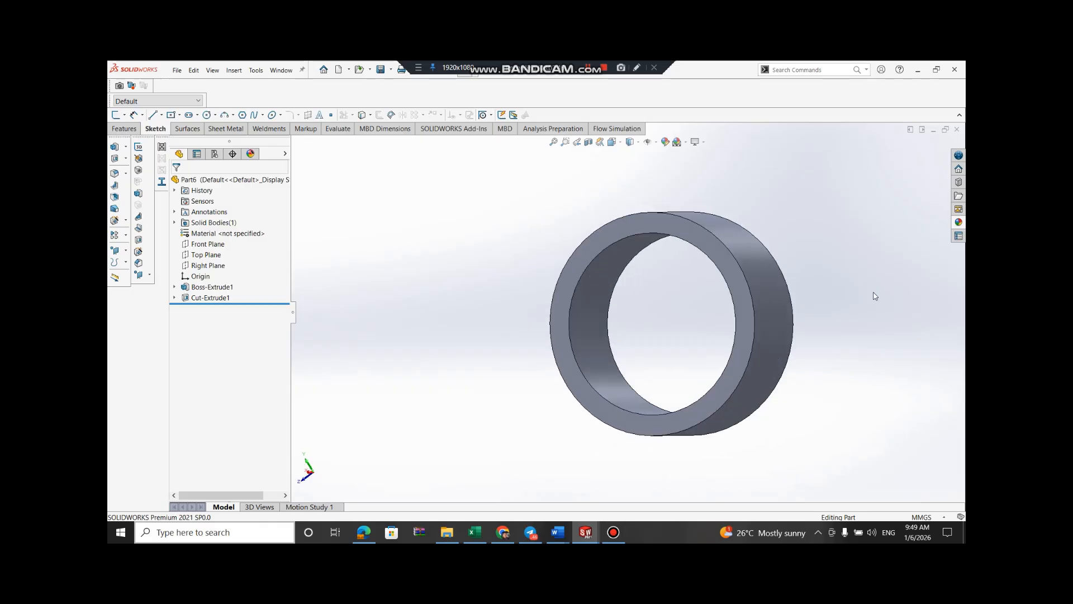
pyautogui.press('Down')
pyautogui.press('Left')
pyautogui.press('Left')
pyautogui.press('Left')
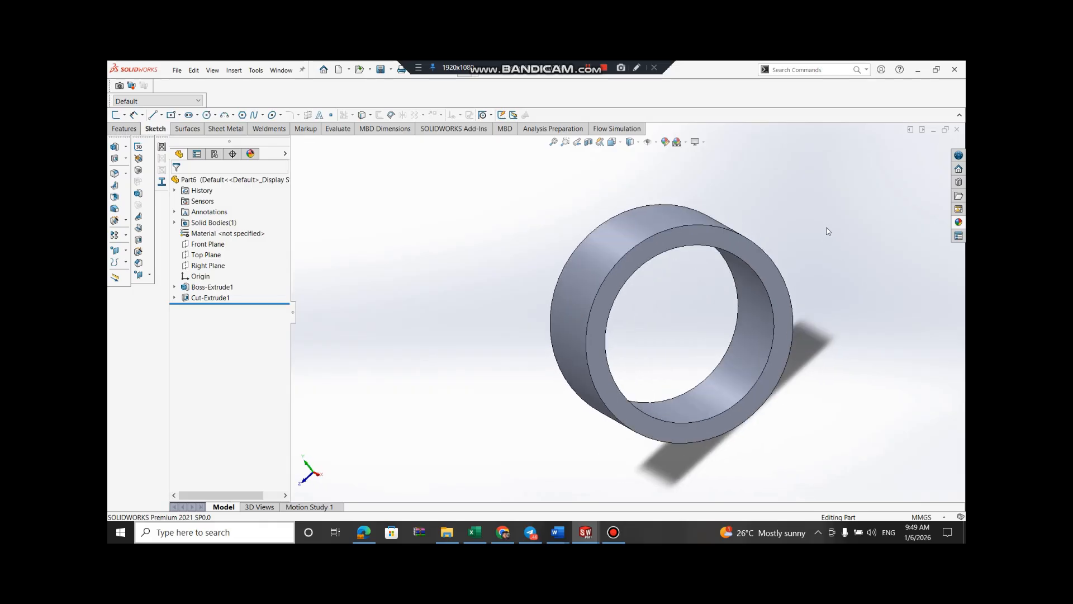
pyautogui.press('Left')
pyautogui.press('Left')
pyautogui.press('Left')
pyautogui.press('Left')
pyautogui.press('Left')
pyautogui.press('Left')
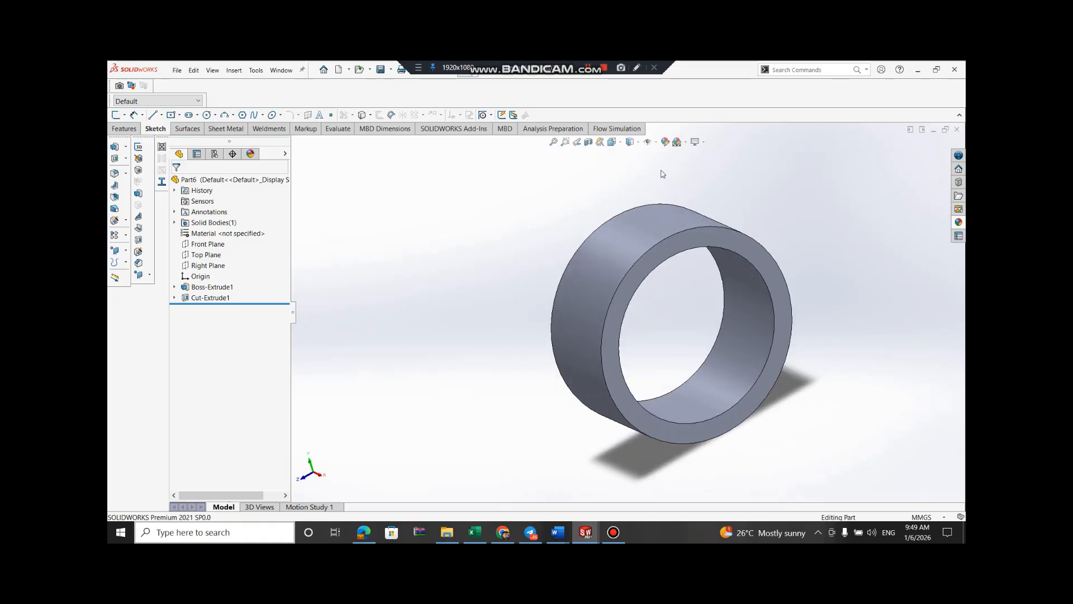
pyautogui.click(202, 287)
pyautogui.keyDown('ctrl'); pyautogui.click(203, 297); pyautogui.keyUp('ctrl')
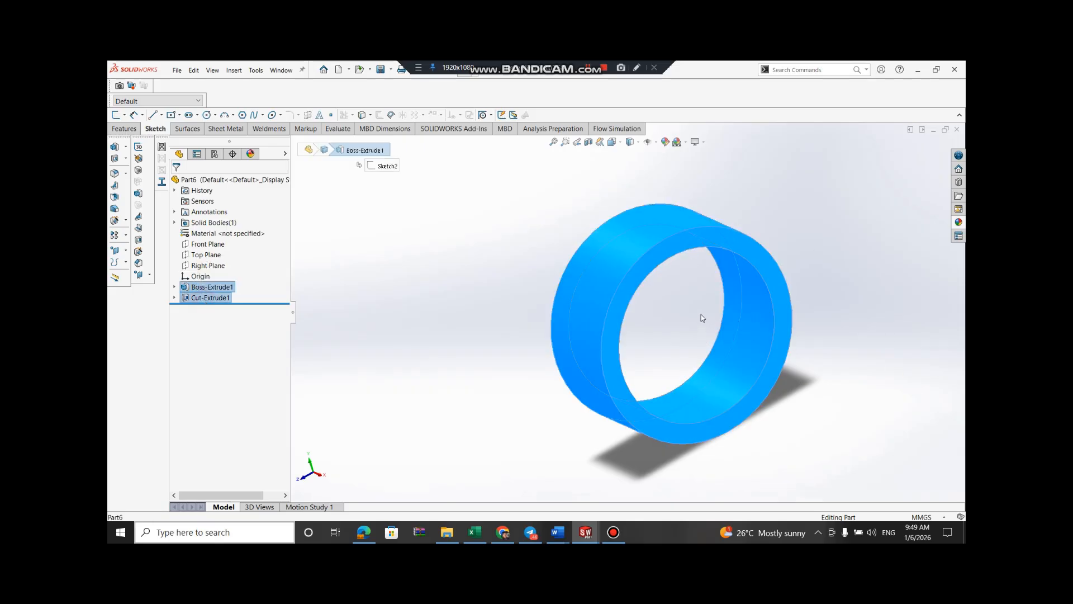
pyautogui.click(665, 142)
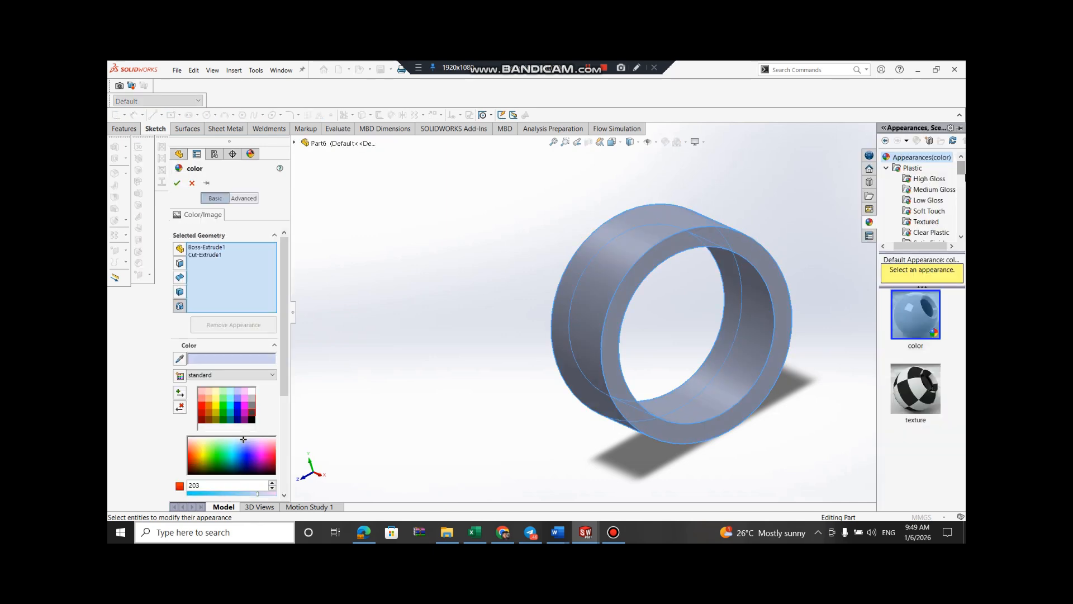
pyautogui.click(886, 168)
pyautogui.click(891, 178)
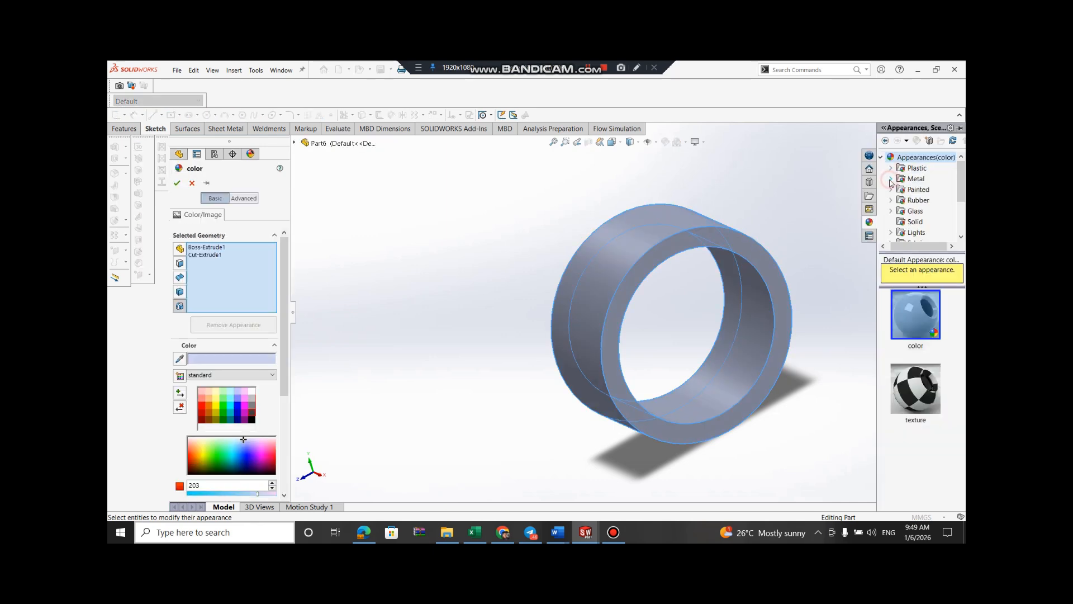
pyautogui.click(891, 200)
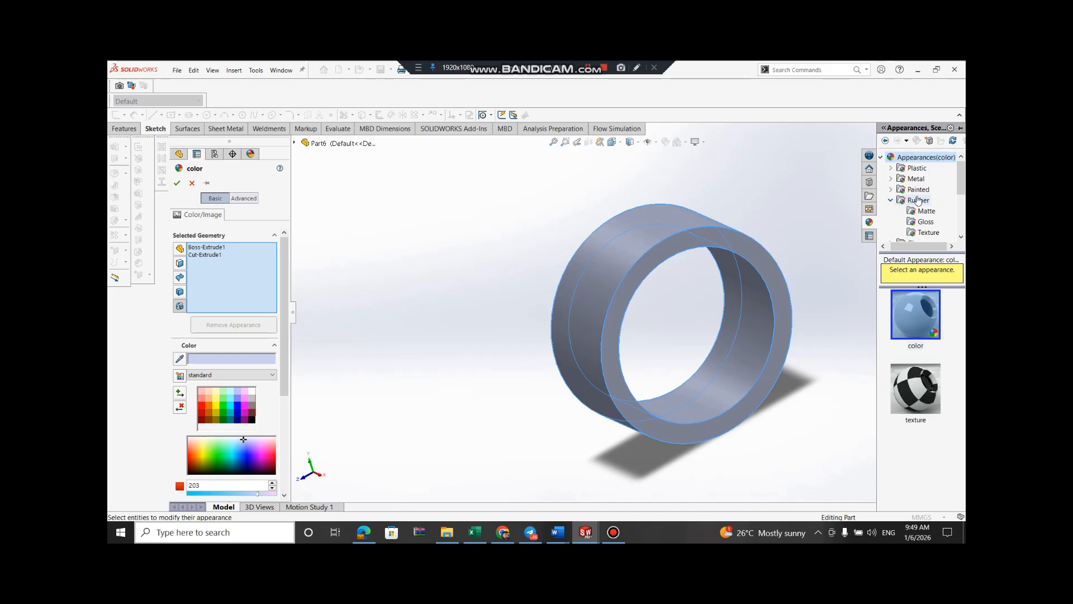
pyautogui.scroll(-1, 911, 173)
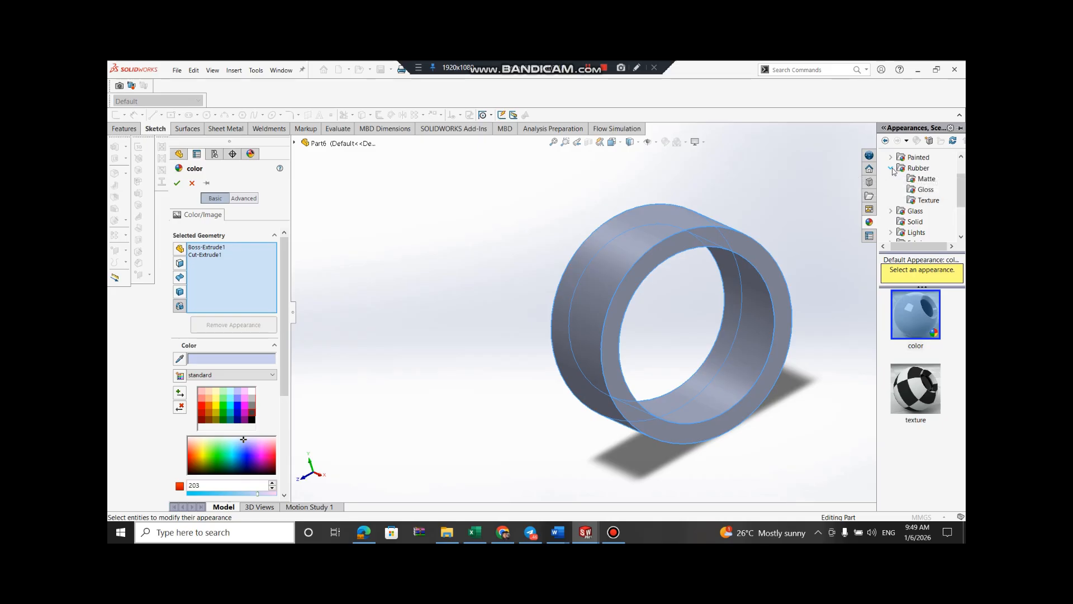
pyautogui.click(929, 202)
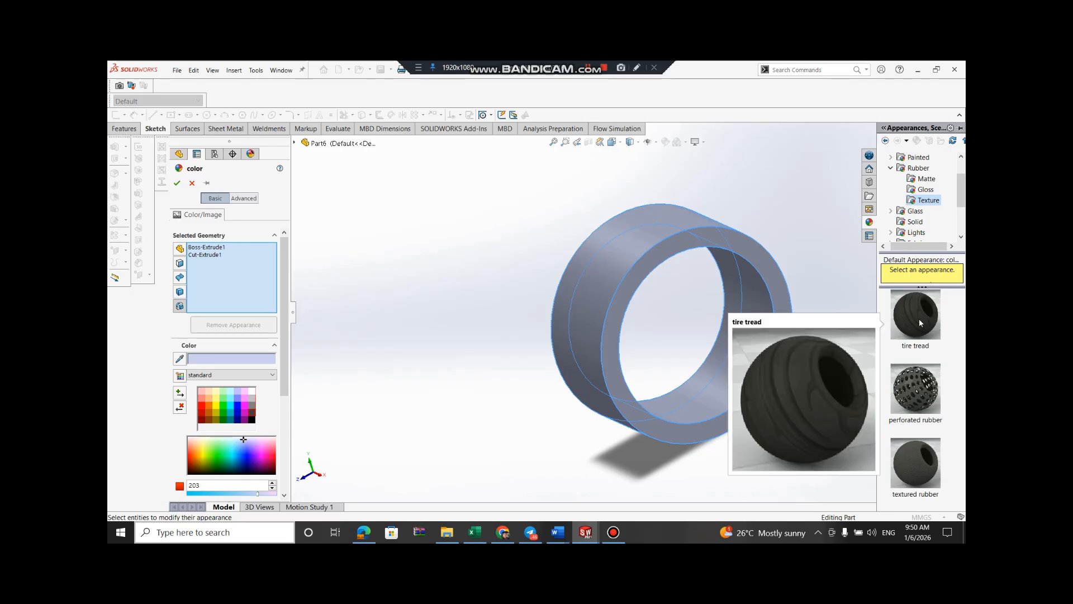
pyautogui.click(920, 322)
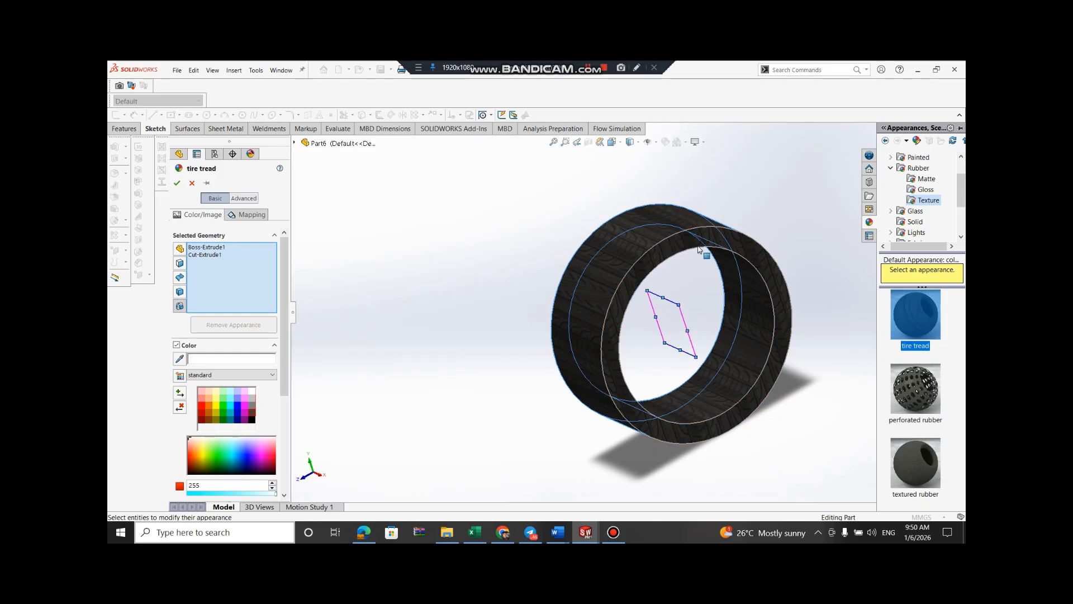
pyautogui.click(616, 269)
pyautogui.click(618, 270)
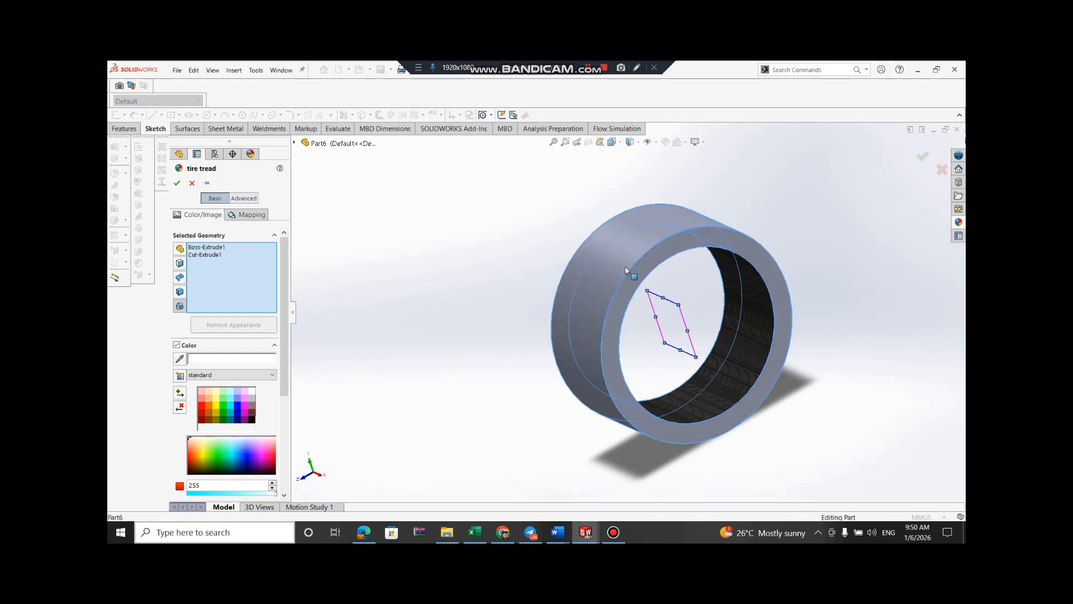
pyautogui.click(651, 239)
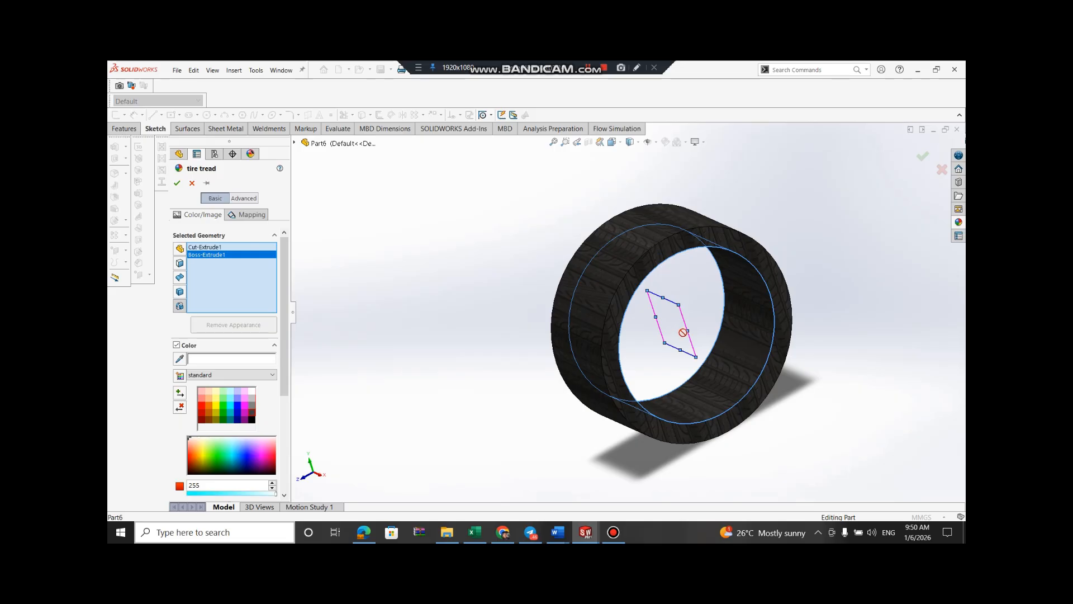
pyautogui.moveTo(677, 305); pyautogui.dragTo(697, 336)
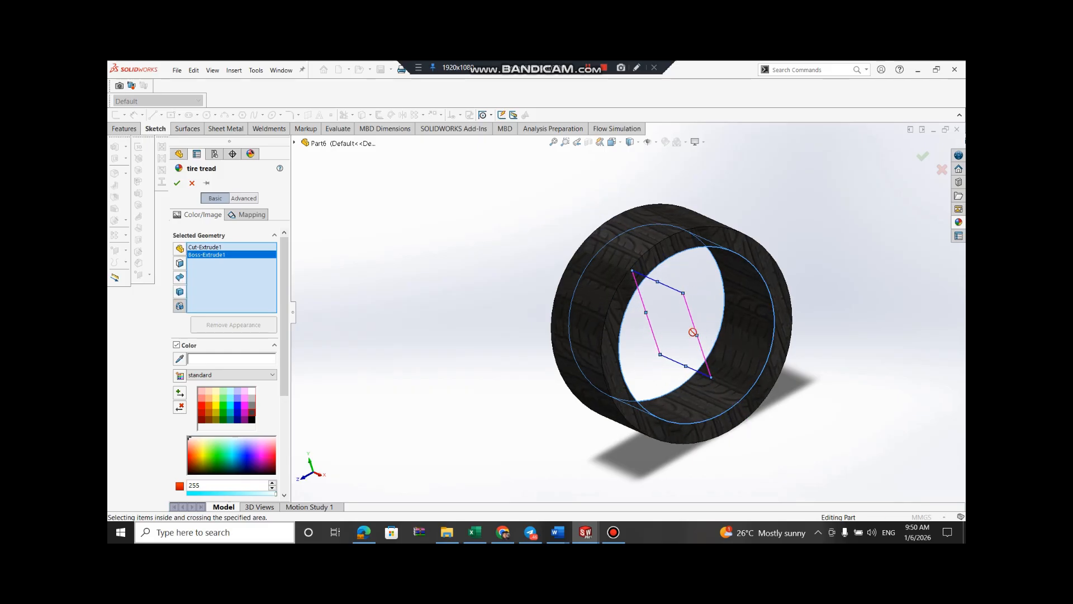
pyautogui.click(942, 169)
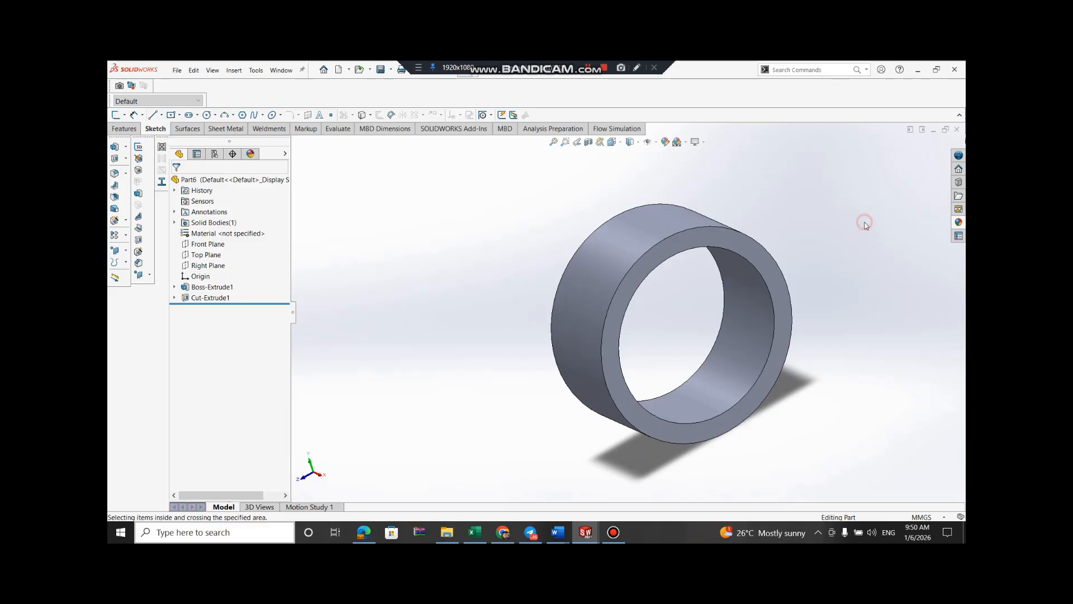
# Apply the tire tread rubber texture appearance to the ring's outer cylindrical face only
pyautogui.press('Left')
pyautogui.press('Left')
pyautogui.press('Left')
pyautogui.press('Left')
pyautogui.press('Left')
pyautogui.press('Left')
pyautogui.press('Left')
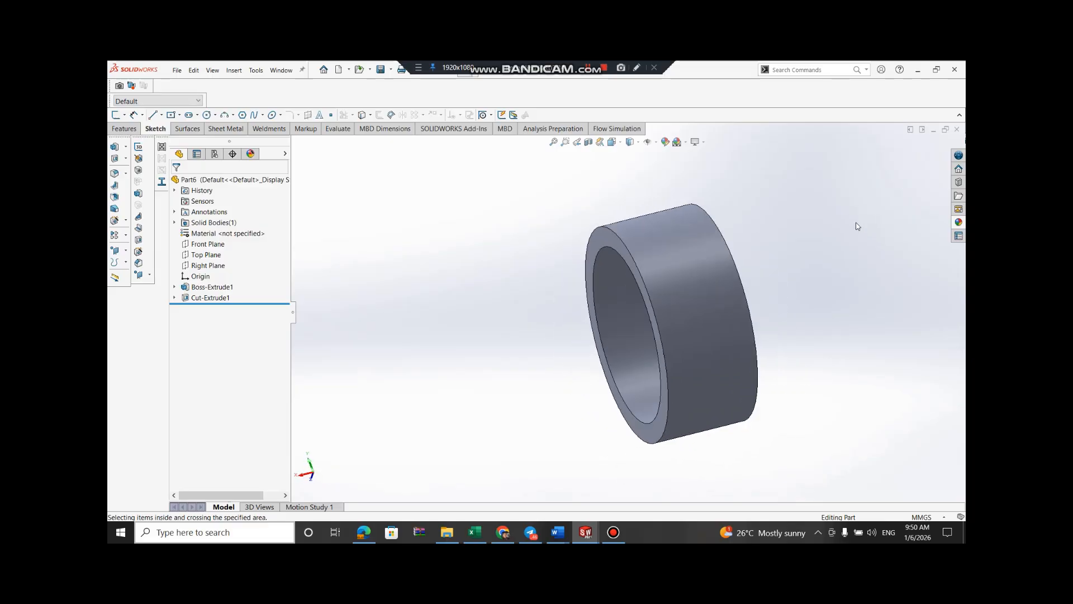
pyautogui.click(680, 269)
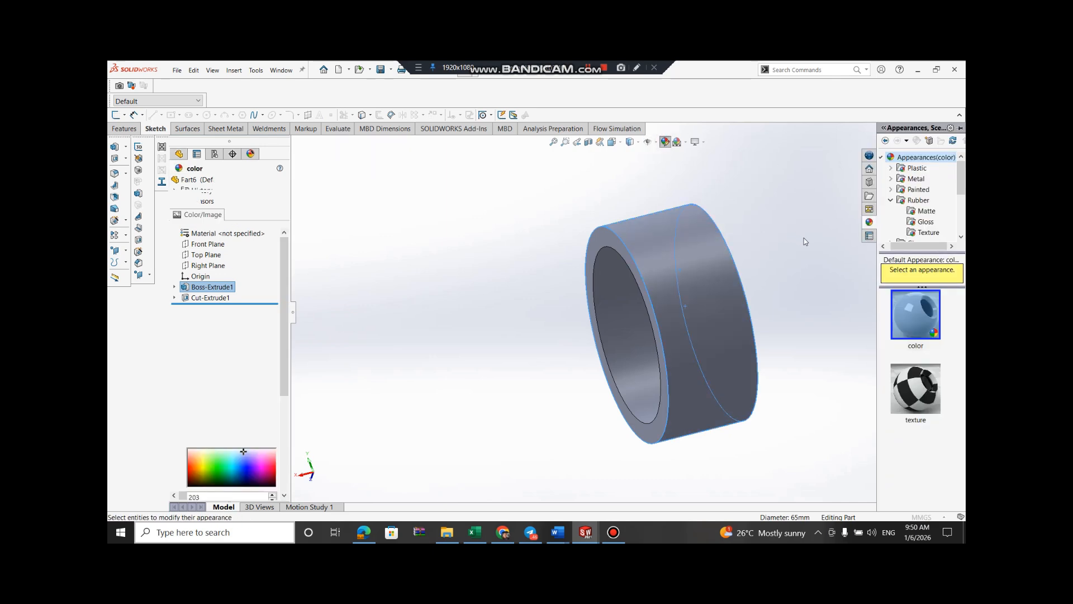
pyautogui.click(930, 233)
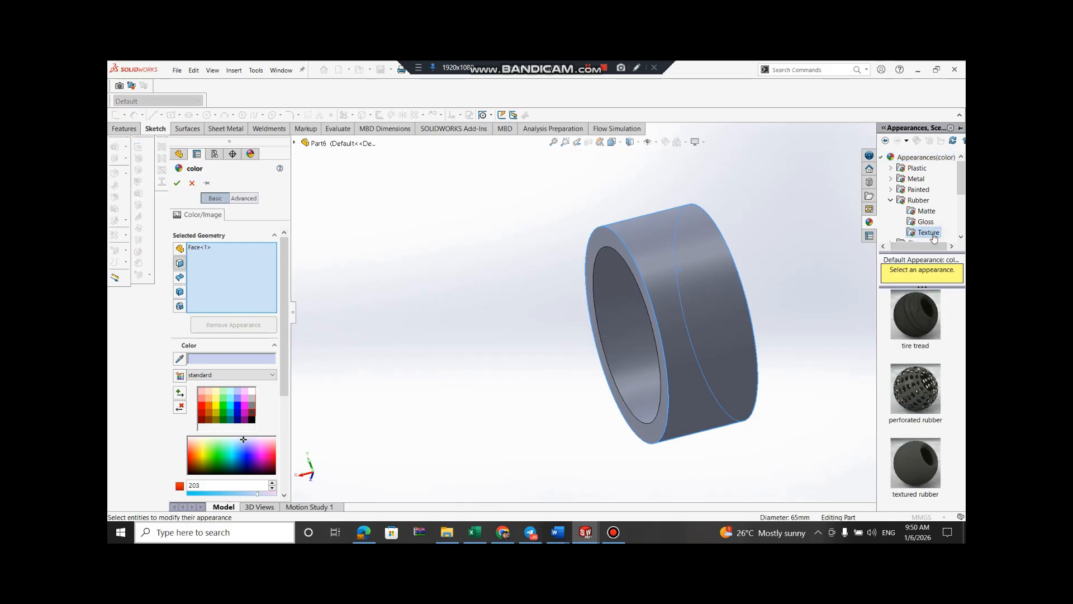
pyautogui.click(923, 316)
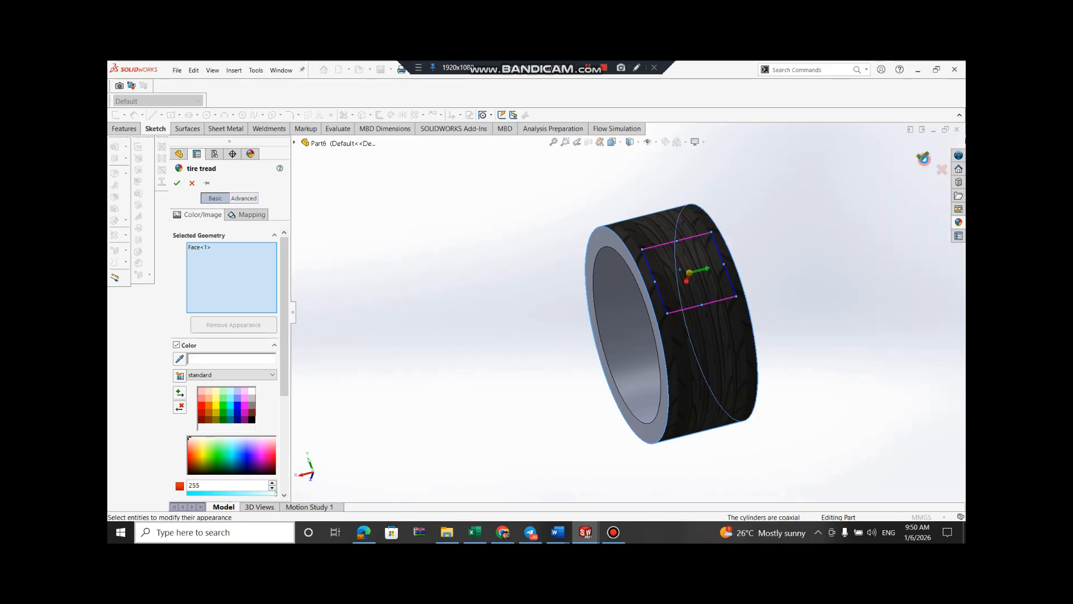
pyautogui.click(923, 160)
# Examine the tread on the ring's outer face from several viewing angles
pyautogui.press('Right')
pyautogui.press('Right')
pyautogui.press('Right')
pyautogui.press('Right')
pyautogui.press('Right')
pyautogui.press('Left')
pyautogui.press('Left')
pyautogui.press('Left')
pyautogui.press('Left')
pyautogui.press('Left')
pyautogui.press('Left')
pyautogui.press('Left')
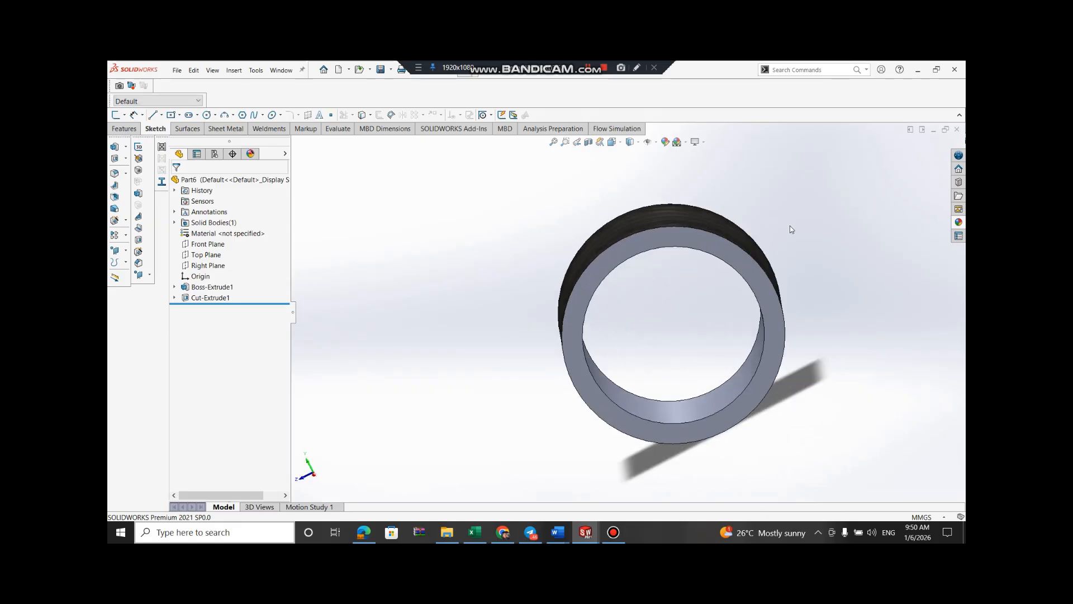
pyautogui.press('Left')
pyautogui.press('Left')
pyautogui.press('Left')
pyautogui.press('Left')
pyautogui.click(656, 267)
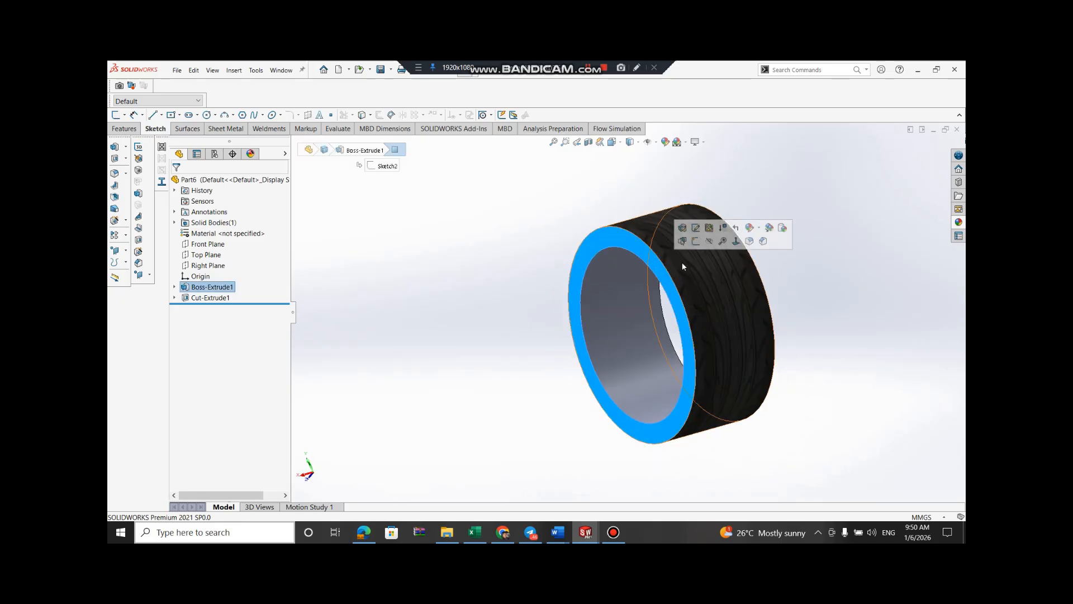
pyautogui.press('Right')
pyautogui.press('Right')
pyautogui.press('Right')
pyautogui.press('Right')
pyautogui.press('Right')
pyautogui.press('Right')
pyautogui.press('Right')
pyautogui.press('Right')
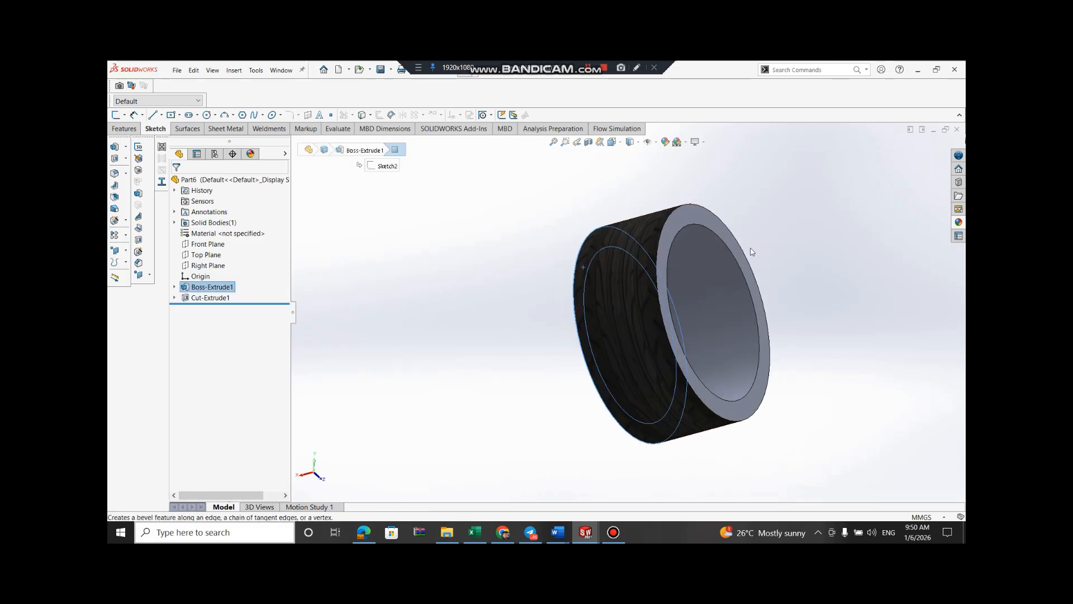
pyautogui.click(804, 264)
pyautogui.press('Left')
pyautogui.press('Left')
pyautogui.press('Left')
pyautogui.press('Left')
pyautogui.press('Left')
pyautogui.press('Left')
pyautogui.press('Left')
pyautogui.press('Left')
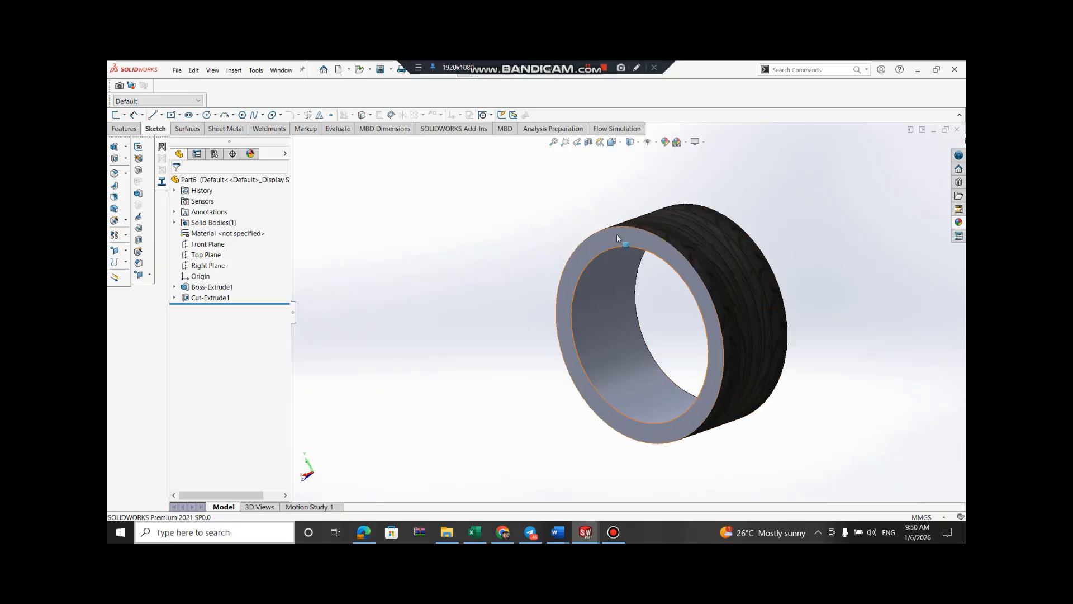
pyautogui.click(616, 233)
pyautogui.press('Right')
pyautogui.press('Right')
pyautogui.press('Right')
pyautogui.press('Right')
pyautogui.press('Right')
pyautogui.press('Right')
pyautogui.press('Right')
pyautogui.press('Right')
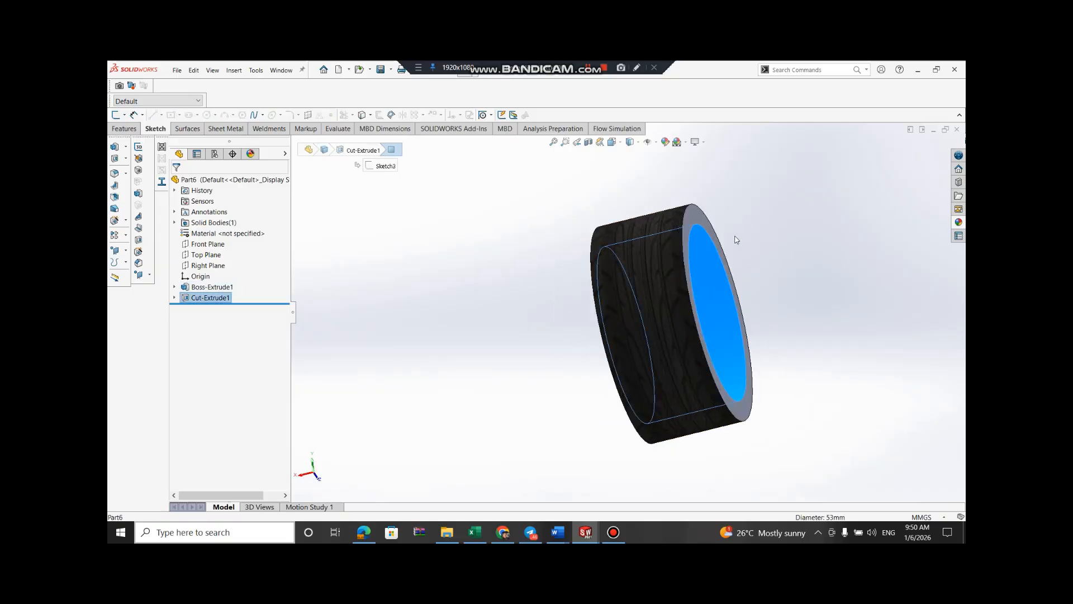
pyautogui.click(878, 264)
pyautogui.press('Left')
pyautogui.press('Left')
pyautogui.press('Left')
pyautogui.press('Left')
pyautogui.press('Left')
pyautogui.press('Left')
pyautogui.press('Left')
pyautogui.press('Left')
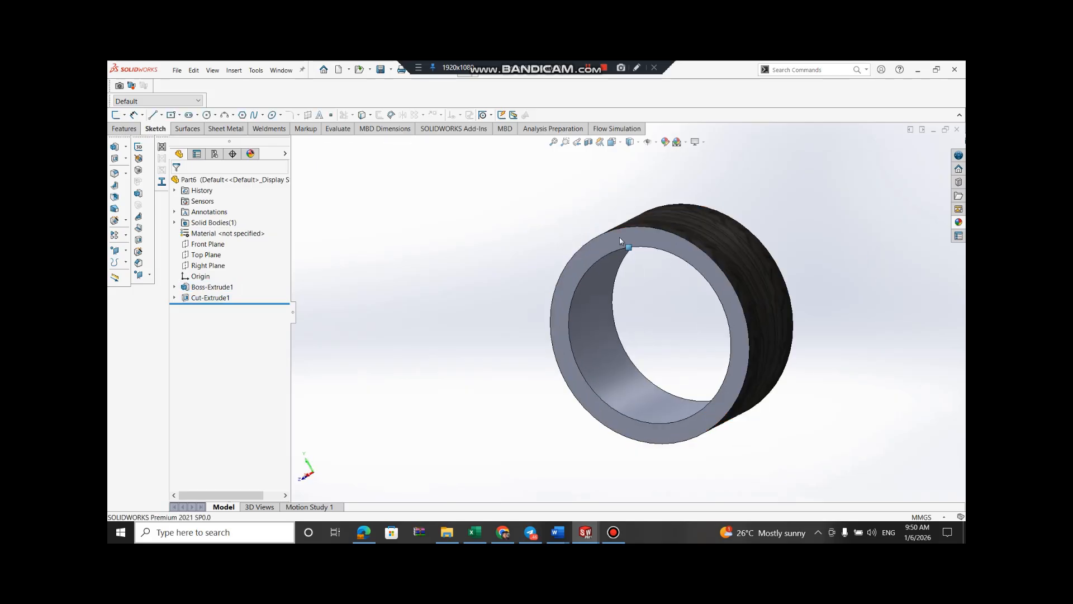
# Apply the textured rubber appearance in black to the ring's two flat end faces and its inner cylindrical face
pyautogui.click(620, 238)
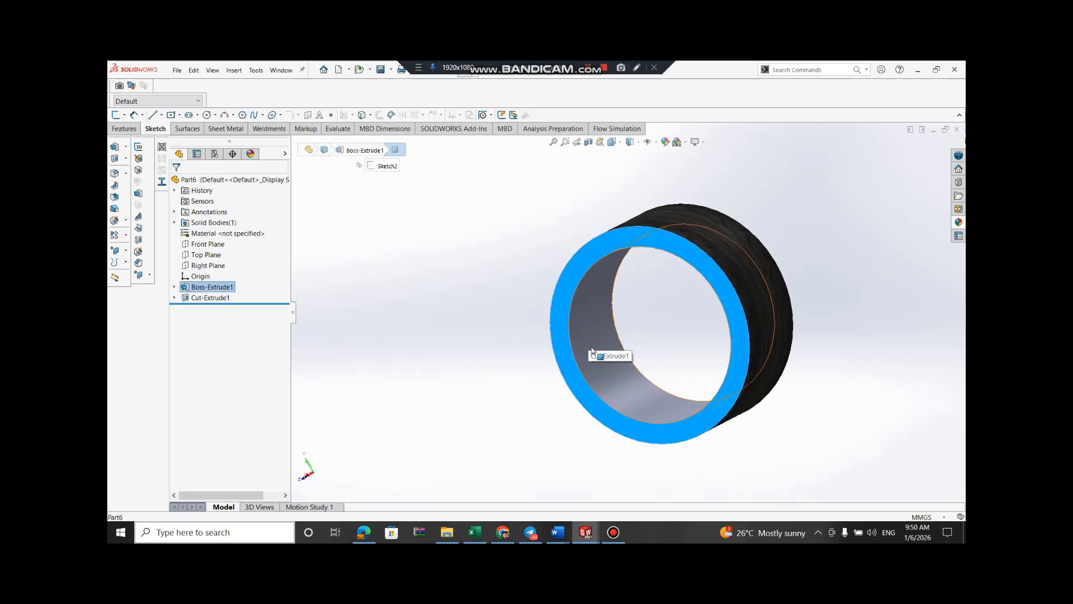
pyautogui.keyDown('ctrl'); pyautogui.click(592, 341); pyautogui.keyUp('ctrl')
pyautogui.press('Right')
pyautogui.press('Right')
pyautogui.press('Right')
pyautogui.press('Right')
pyautogui.press('Right')
pyautogui.press('Right')
pyautogui.press('Right')
pyautogui.press('Right')
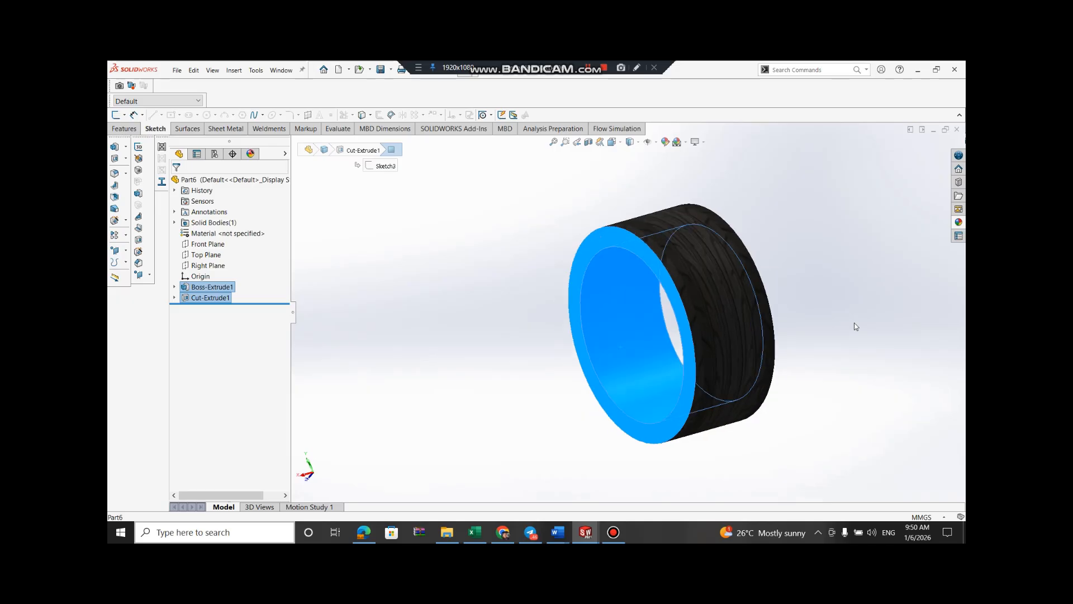
pyautogui.press('Left')
pyautogui.keyDown('ctrl'); pyautogui.click(745, 237); pyautogui.keyUp('ctrl')
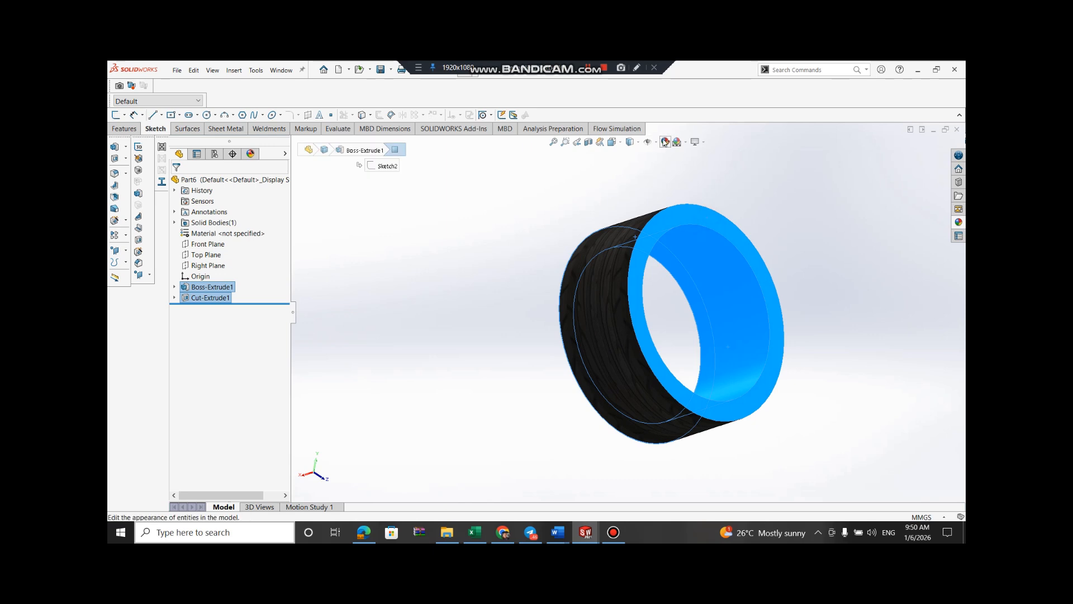
pyautogui.click(665, 141)
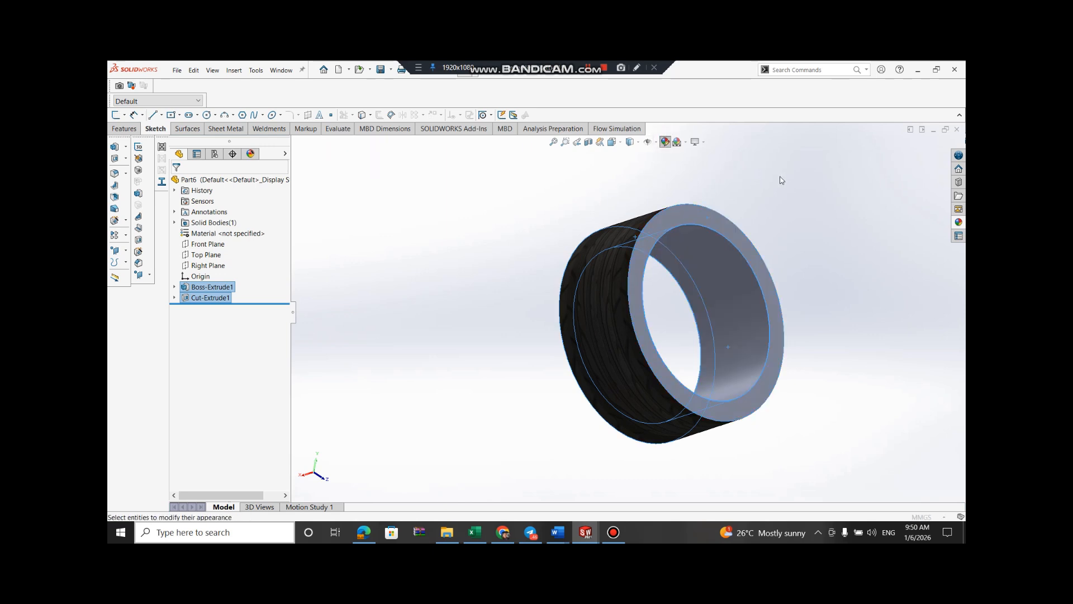
pyautogui.click(928, 233)
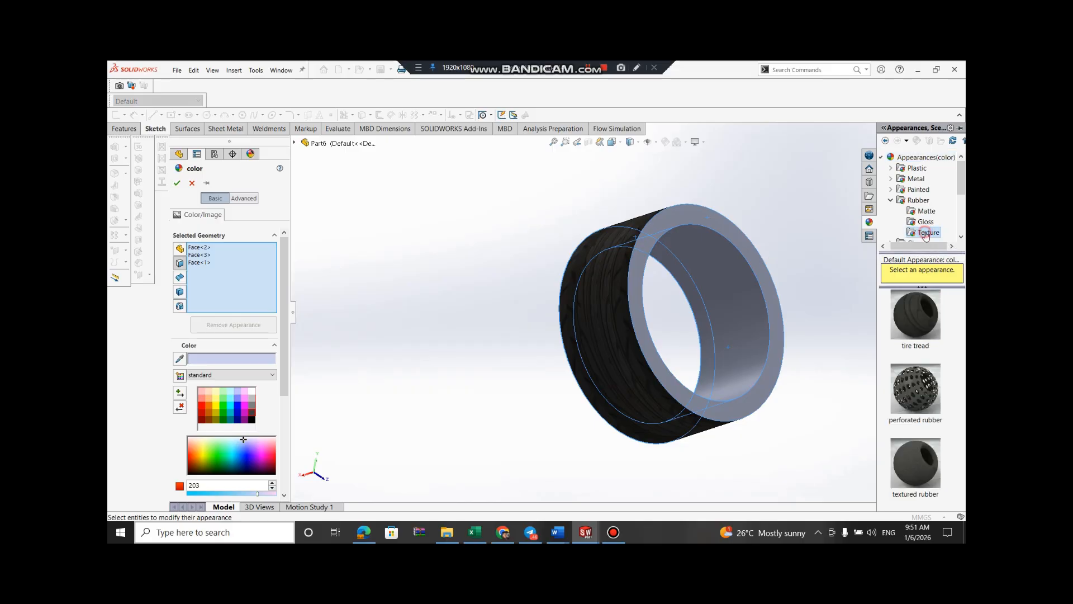
pyautogui.click(922, 482)
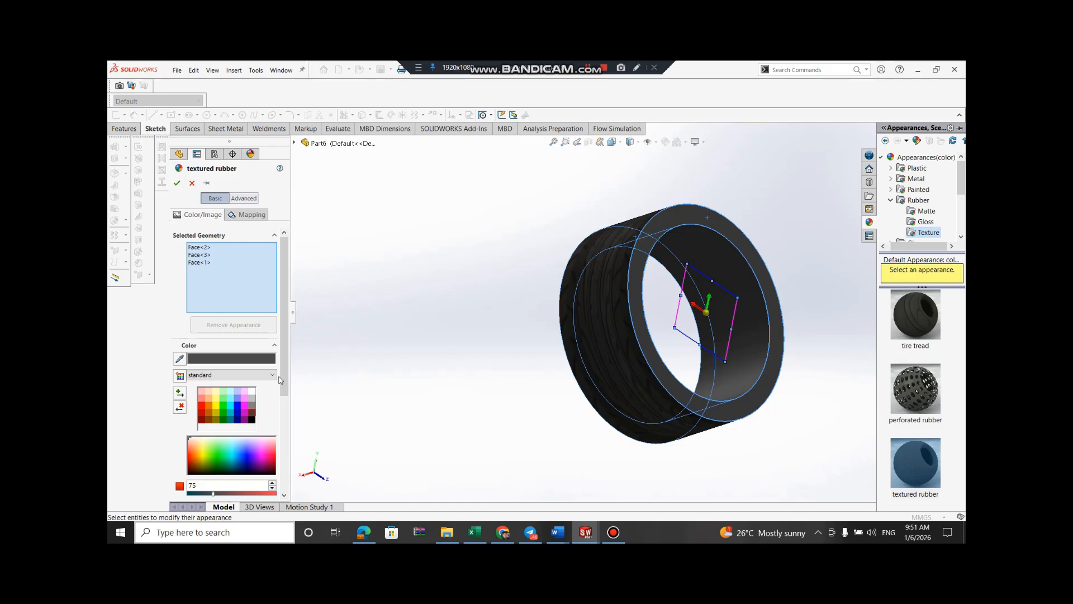
pyautogui.click(252, 420)
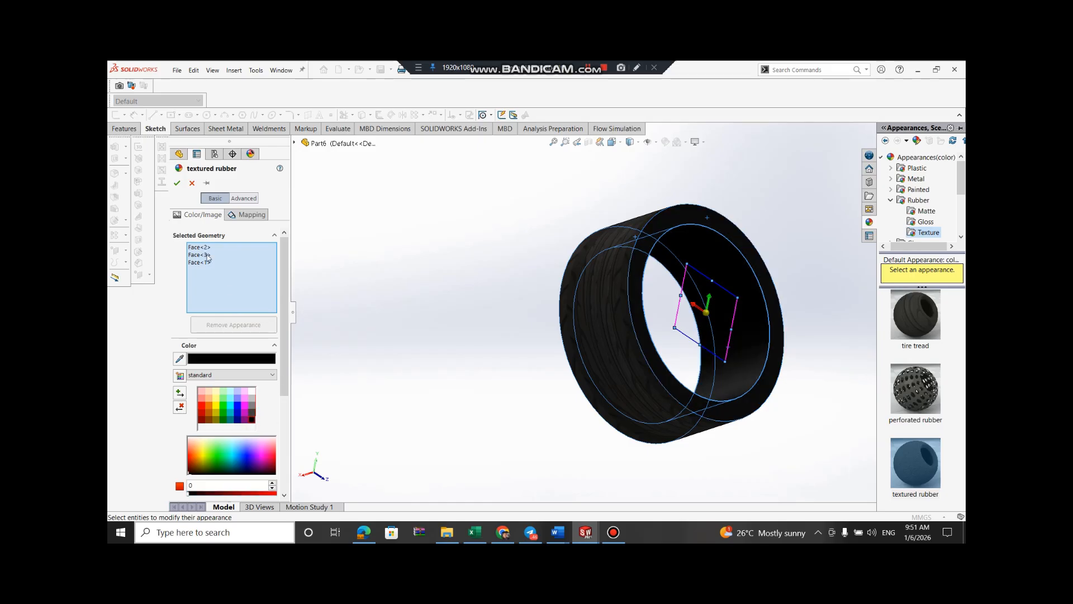
pyautogui.click(176, 183)
pyautogui.moveTo(642, 211); pyautogui.dragTo(781, 201, button='middle')
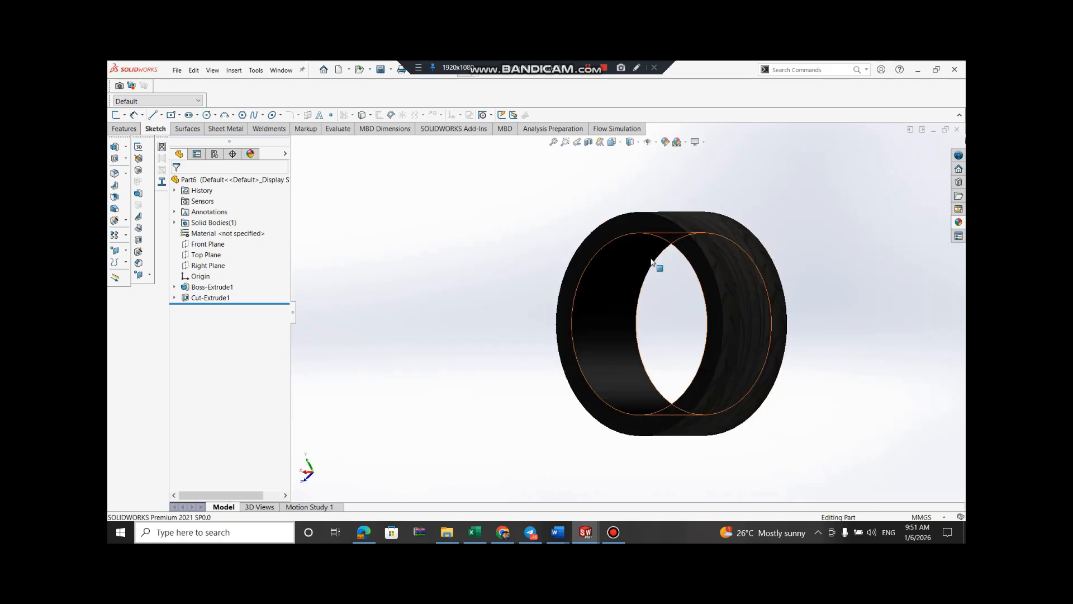
pyautogui.scroll(-4, 671, 245)
pyautogui.moveTo(669, 237); pyautogui.dragTo(518, 288, button='middle')
pyautogui.scroll(5, 529, 302)
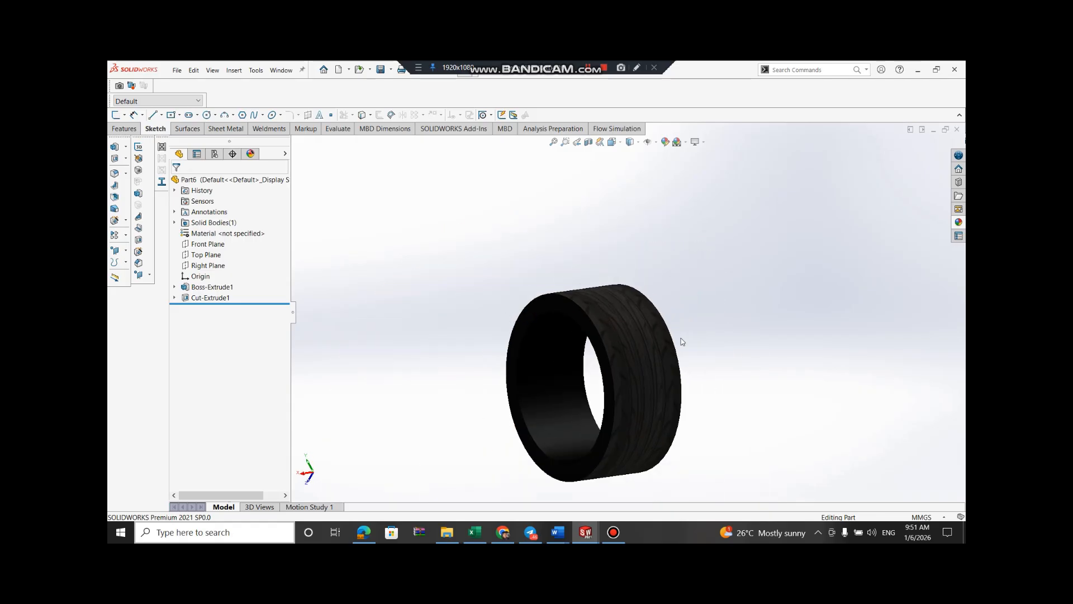
# Give the ring's two flat end faces and its inner cylindrical face the textured rubber appearance in dark grey
pyautogui.click(552, 300)
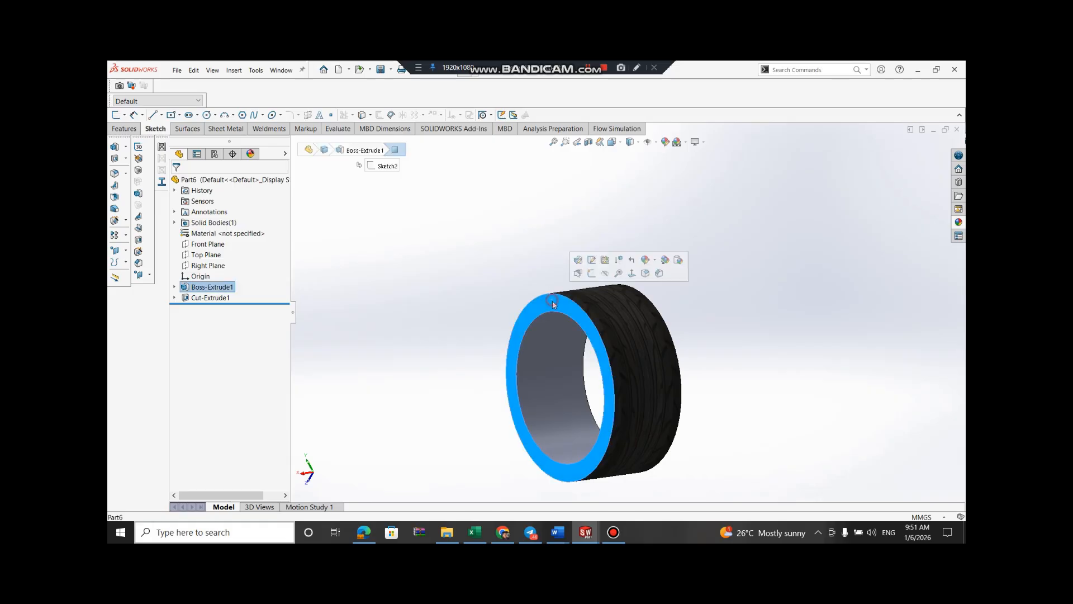
pyautogui.keyDown('ctrl'); pyautogui.click(542, 353); pyautogui.keyUp('ctrl')
pyautogui.press('Left')
pyautogui.press('Left')
pyautogui.press('Left')
pyautogui.press('Left')
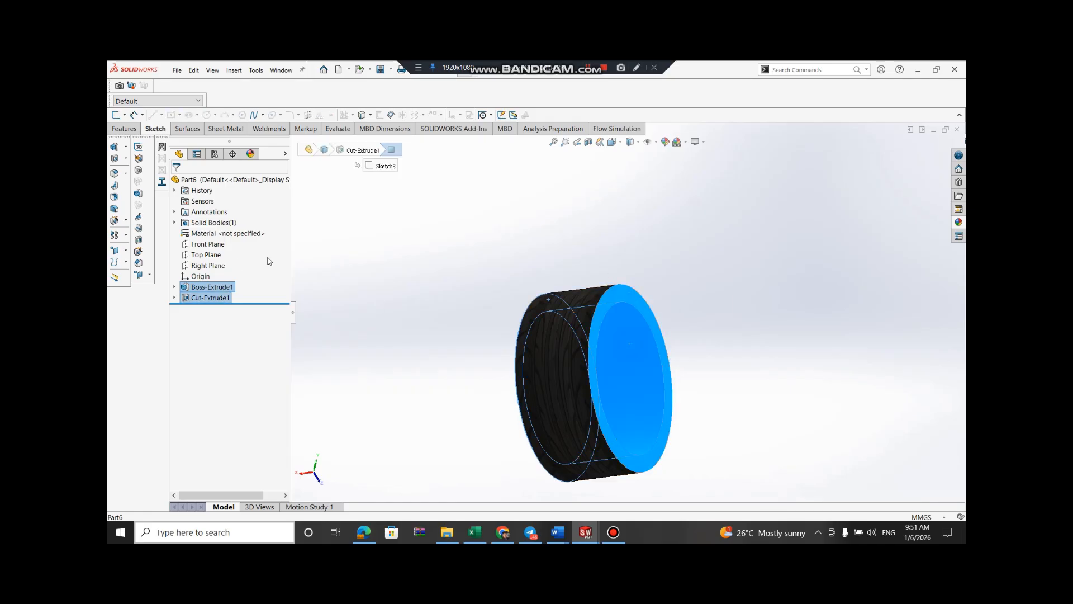
pyautogui.click(665, 142)
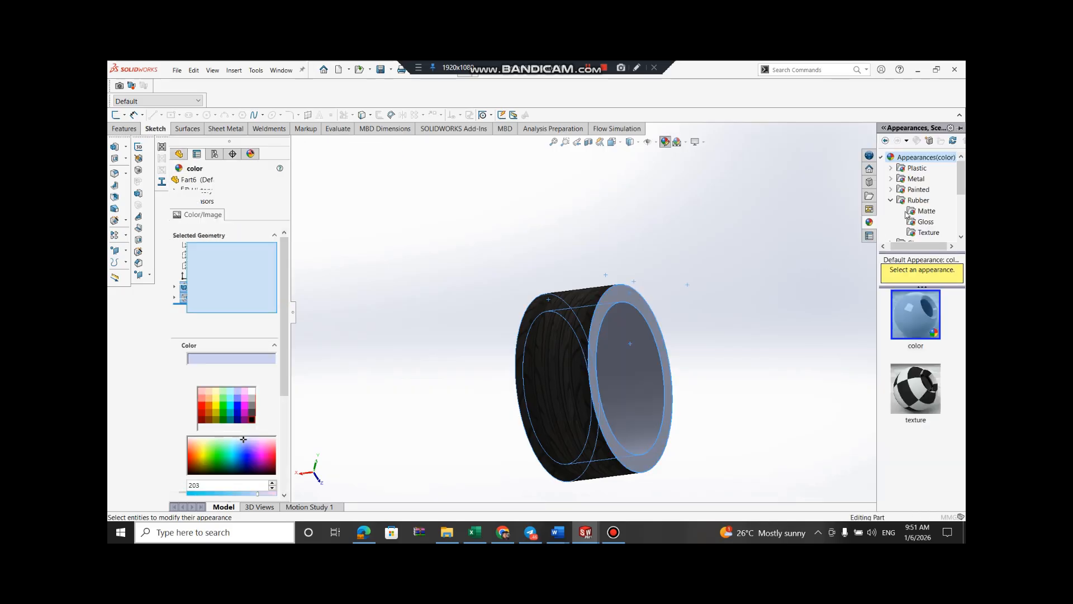
pyautogui.click(928, 233)
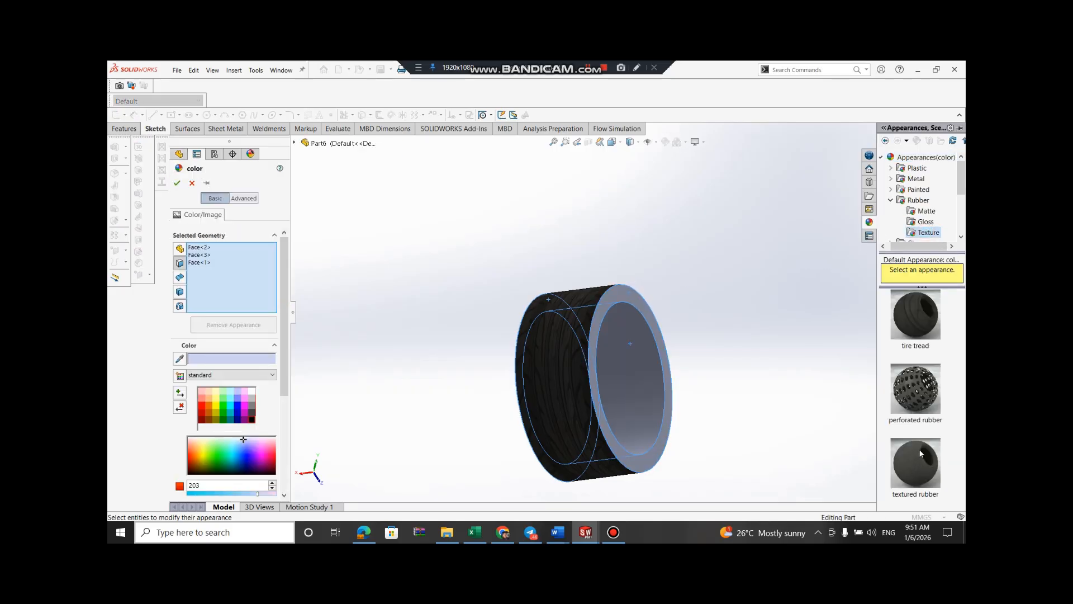
pyautogui.click(921, 453)
pyautogui.click(252, 405)
pyautogui.click(178, 184)
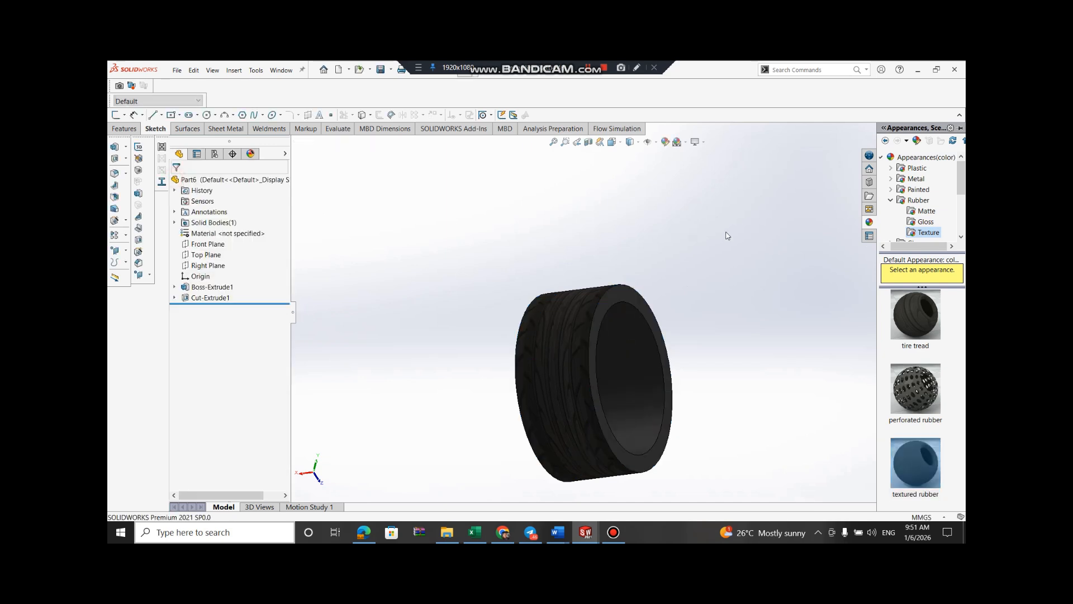
# Add a face fillet of 2 mm radius between the ring's outer tread face and one flat end face
pyautogui.moveTo(726, 246); pyautogui.dragTo(636, 255, button='middle')
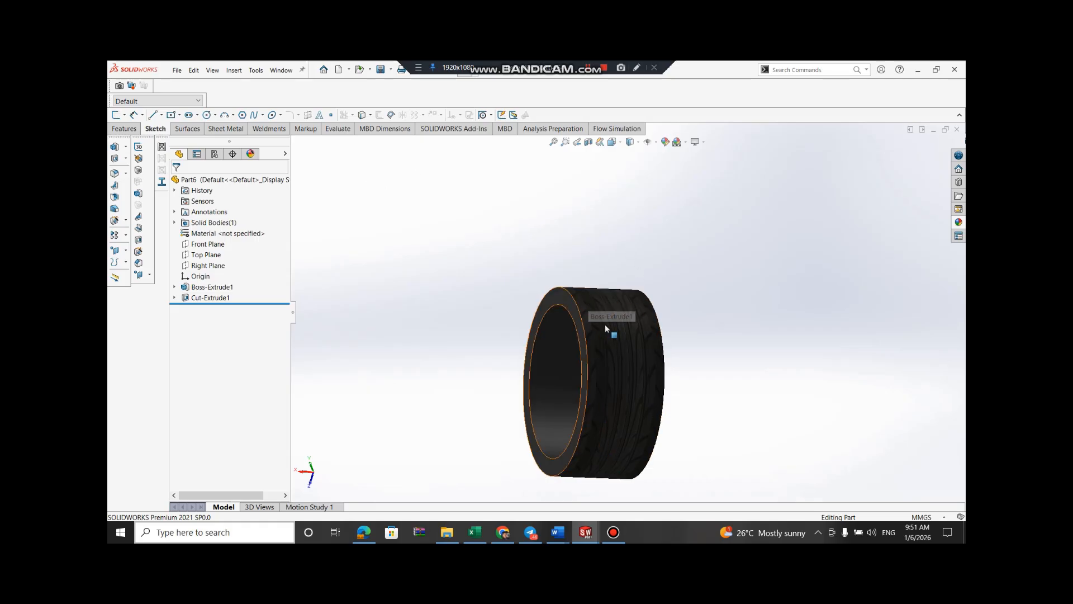
pyautogui.click(126, 174)
pyautogui.click(409, 242)
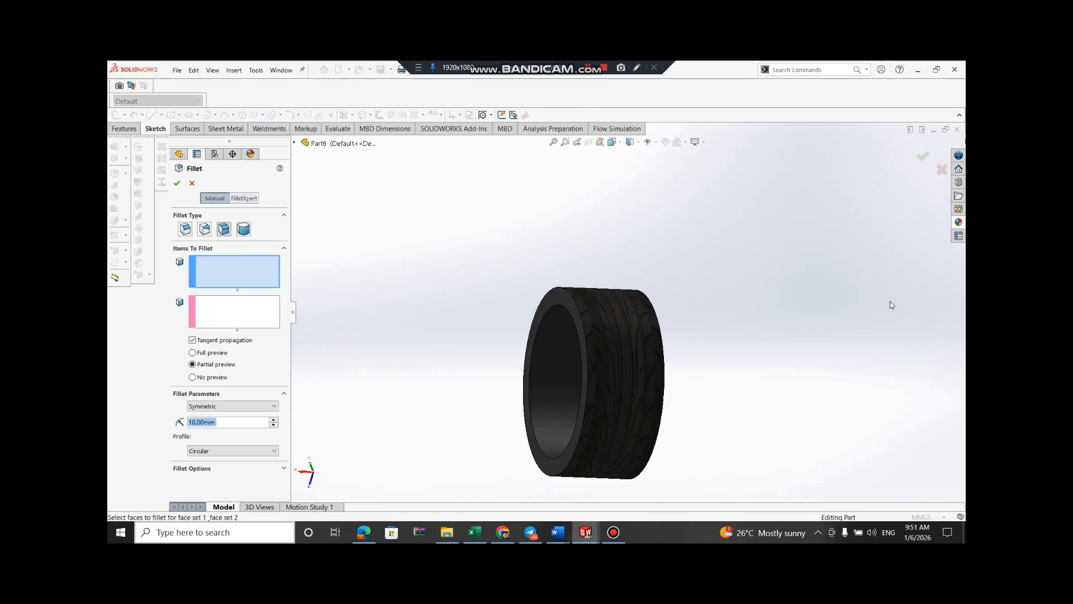
pyautogui.click(605, 314)
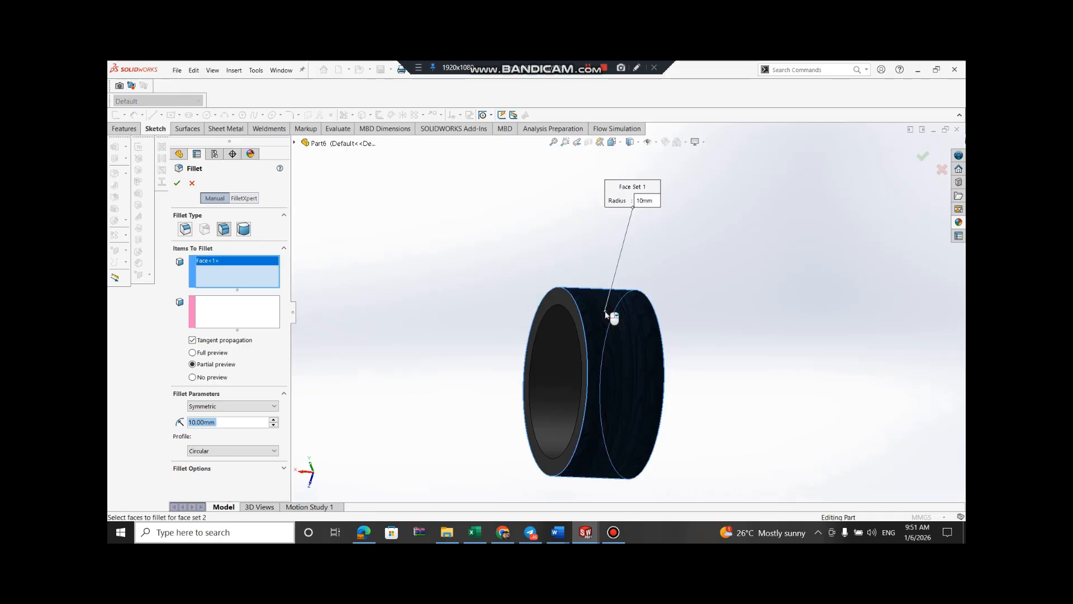
pyautogui.click(211, 309)
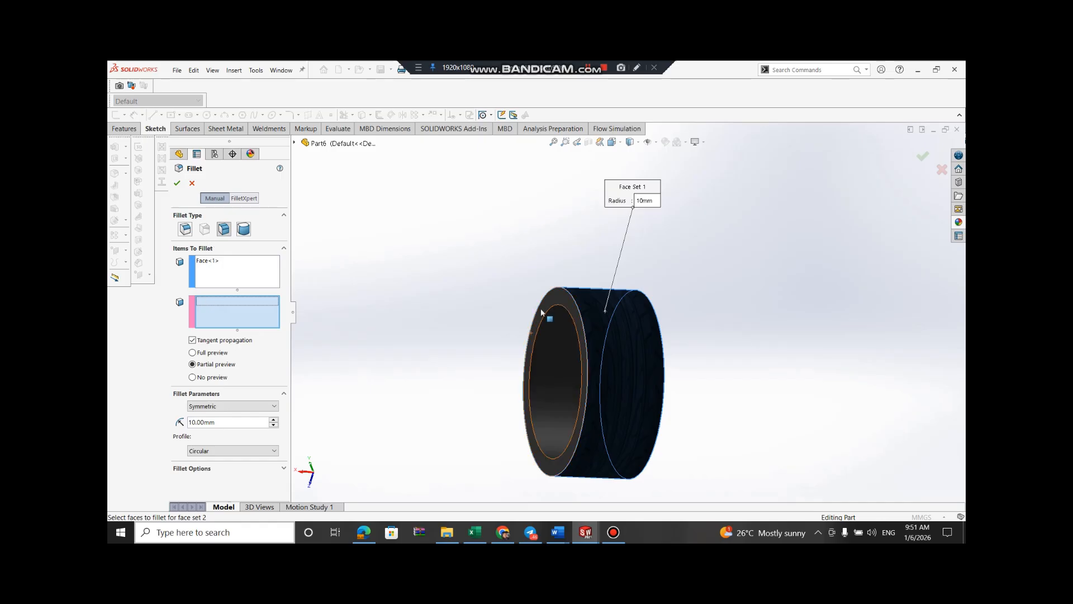
pyautogui.click(563, 301)
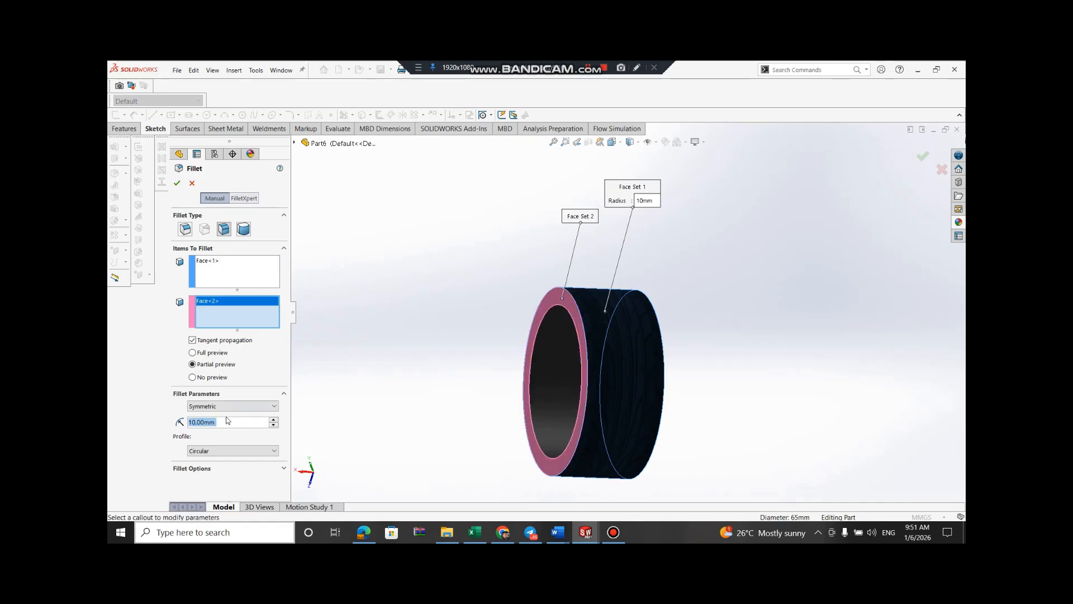
pyautogui.write('1')
pyautogui.press('Return')
pyautogui.write('2')
pyautogui.press('Return')
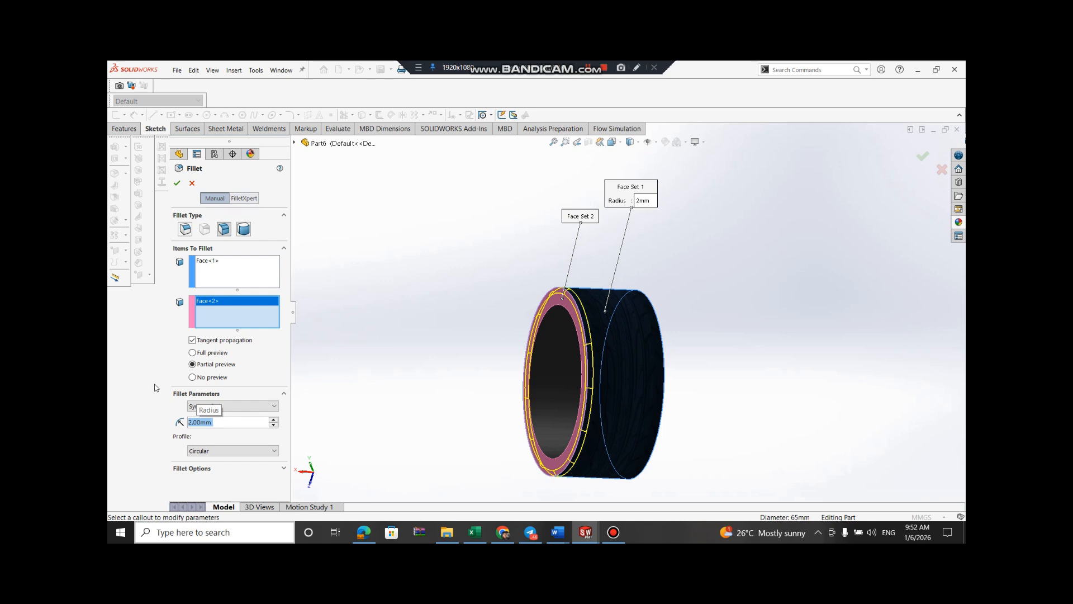
pyautogui.click(177, 183)
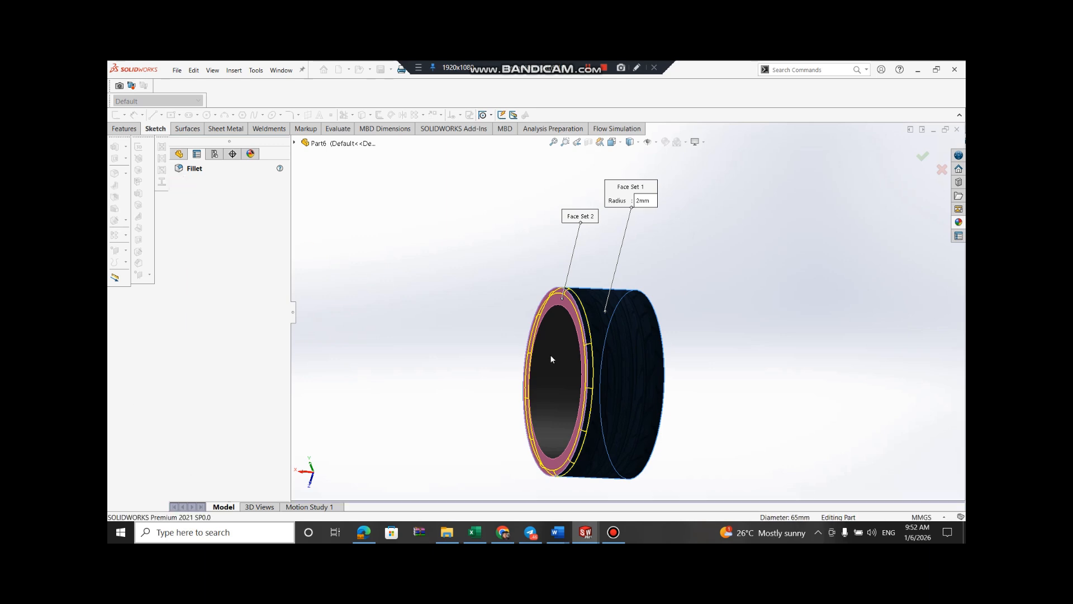
# Add a 2 mm face fillet between the ring's outer tread face and the opposite flat end face
pyautogui.moveTo(641, 336); pyautogui.dragTo(579, 304, button='middle')
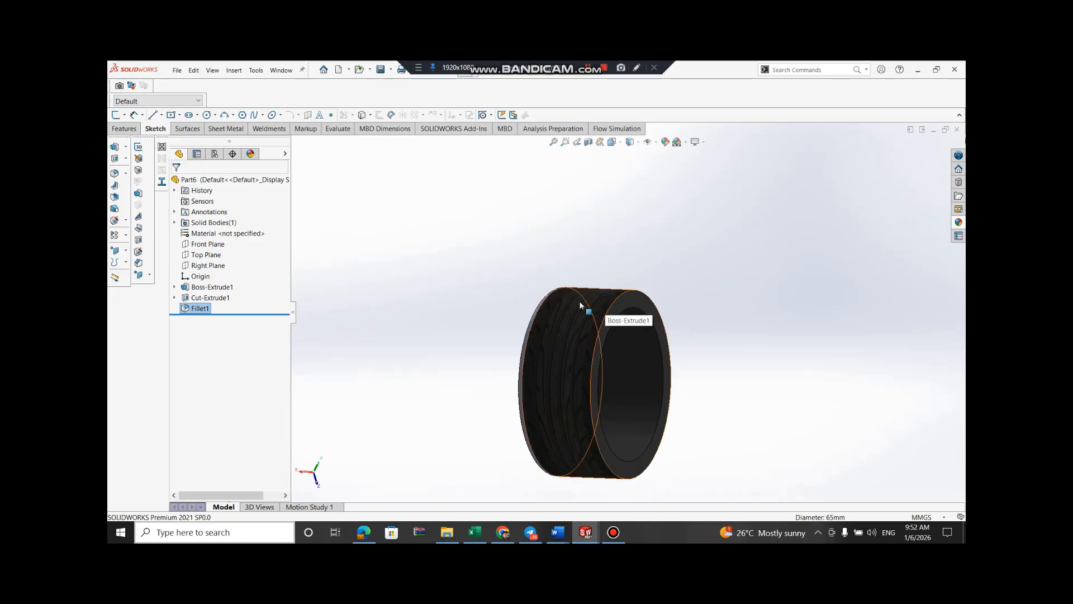
pyautogui.click(115, 173)
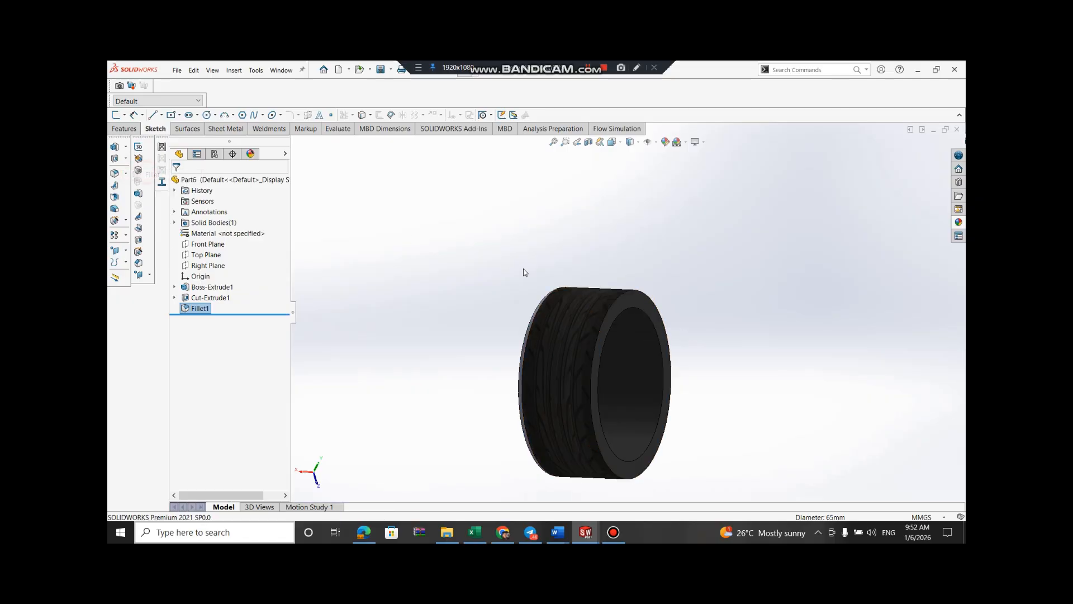
pyautogui.click(595, 307)
pyautogui.click(246, 306)
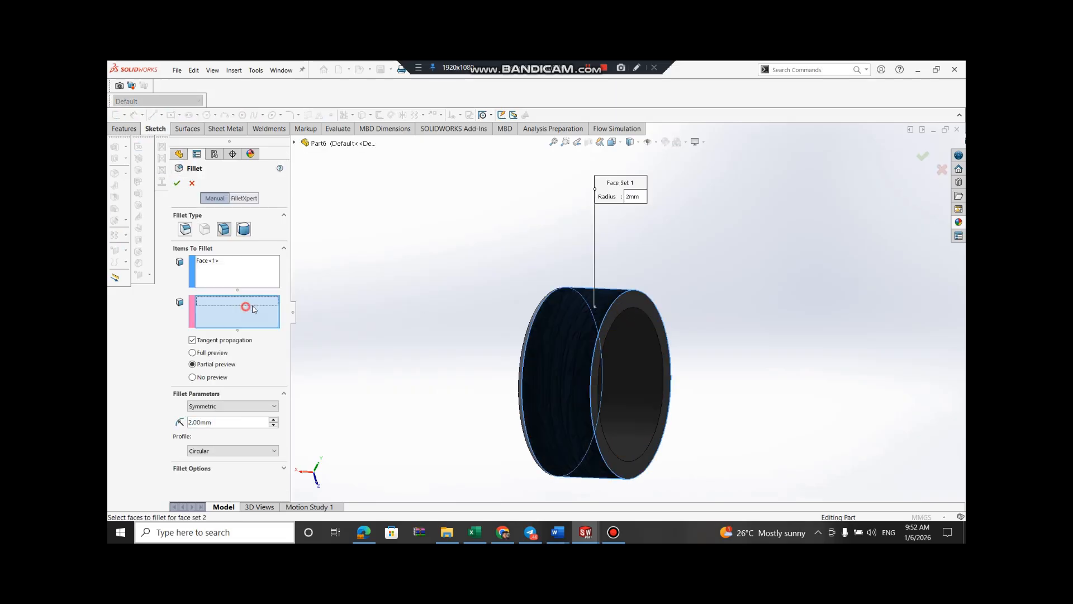
pyautogui.click(634, 305)
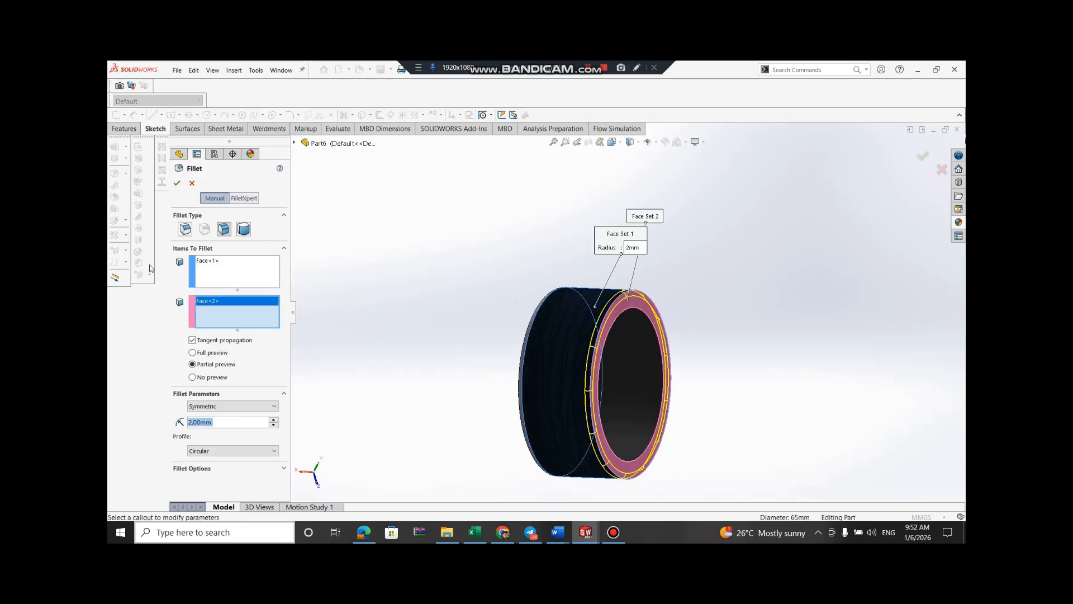
pyautogui.click(177, 183)
# Apply the textured rubber appearance to both fillet faces along the ring's outer edges
pyautogui.moveTo(720, 268); pyautogui.dragTo(737, 319, button='middle')
pyautogui.click(613, 532)
pyautogui.click(613, 534)
pyautogui.click(639, 296)
pyautogui.moveTo(669, 308); pyautogui.dragTo(829, 313, button='middle')
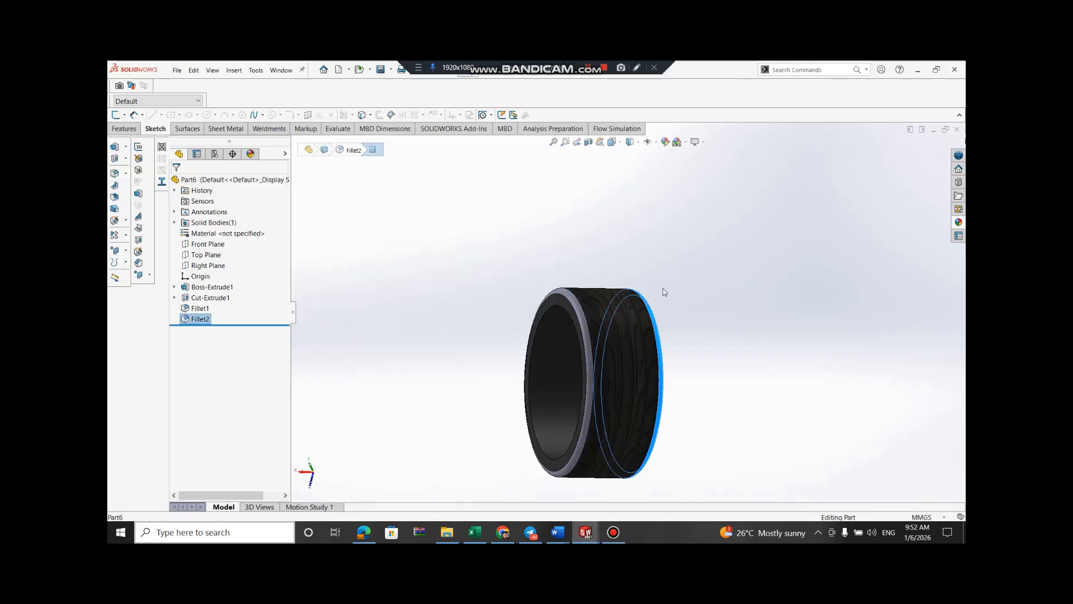
pyautogui.keyDown('ctrl'); pyautogui.click(579, 314); pyautogui.keyUp('ctrl')
pyautogui.click(664, 143)
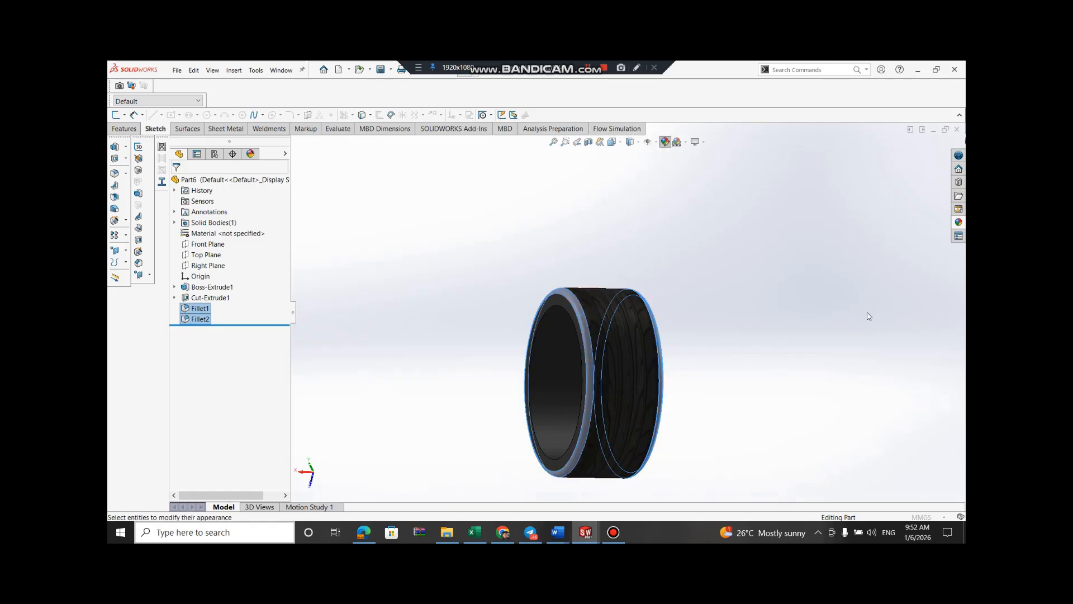
pyautogui.click(924, 232)
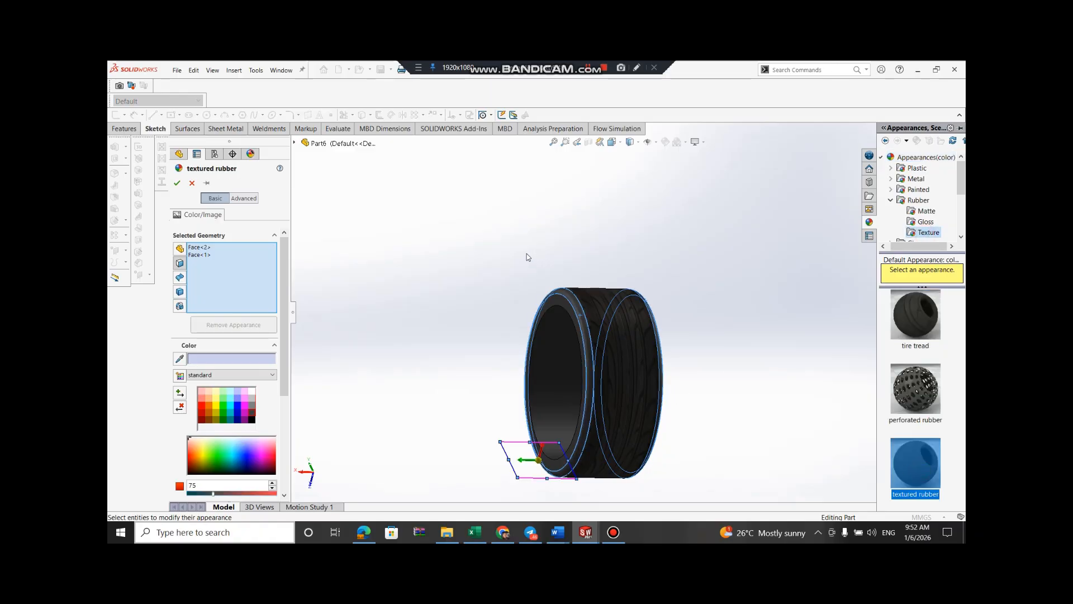
pyautogui.click(177, 184)
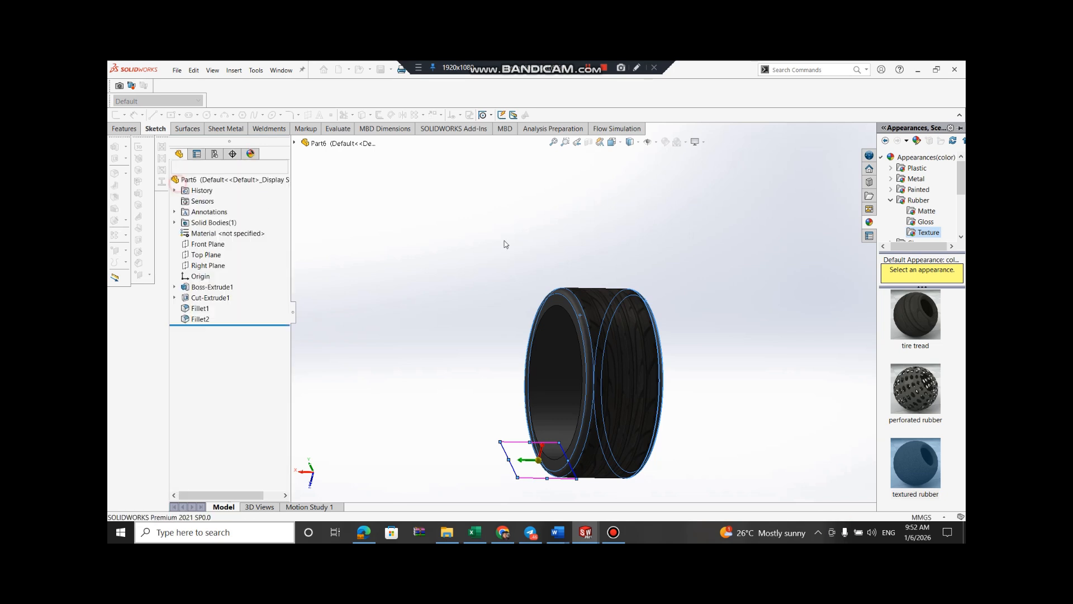
# Examine the filleted tire ring from all around, checking the tread, rounded edges and bore
pyautogui.press('Left')
pyautogui.press('Left')
pyautogui.press('Left')
pyautogui.press('Left')
pyautogui.press('Left')
pyautogui.press('Left')
pyautogui.press('Left')
pyautogui.press('Left')
pyautogui.press('Left')
pyautogui.press('Left')
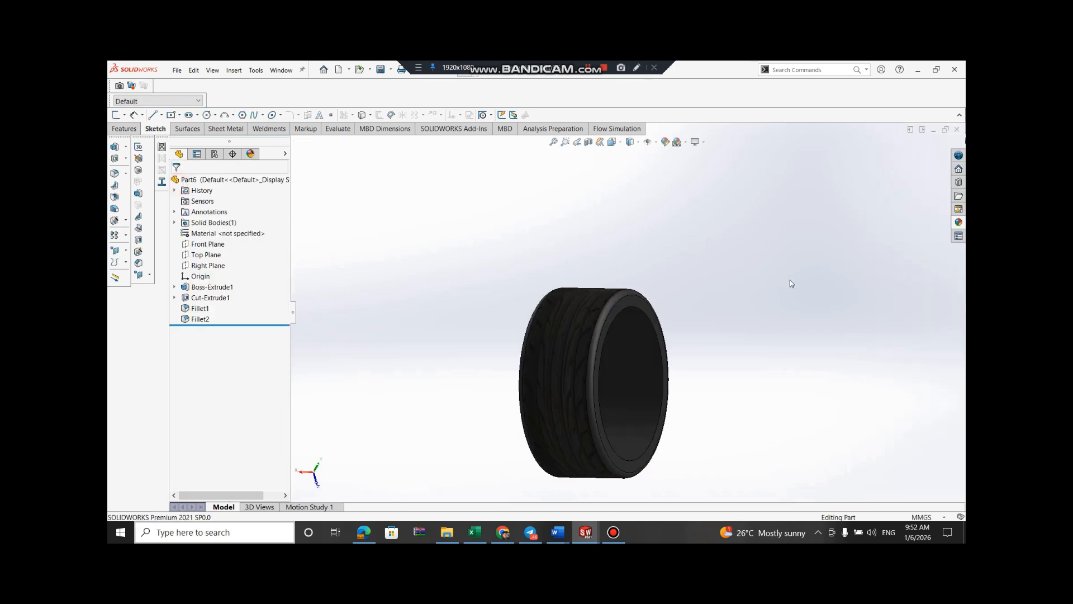
pyautogui.press('Left')
pyautogui.press('Left')
pyautogui.press('Left')
pyautogui.press('Left')
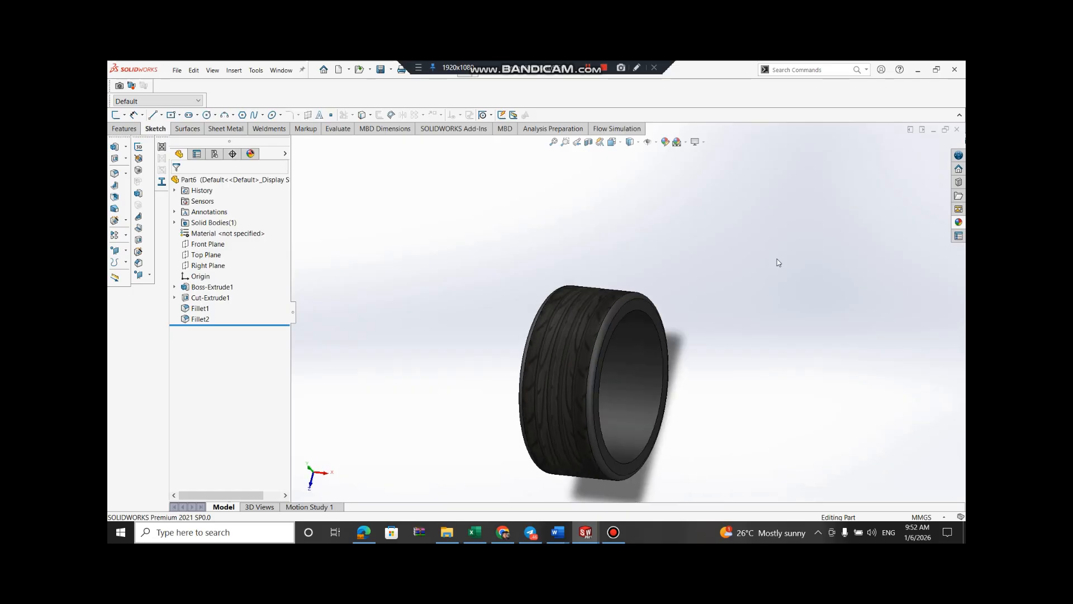
pyautogui.click(782, 264)
pyautogui.press('Left')
pyautogui.press('Left')
pyautogui.press('Left')
pyautogui.press('Left')
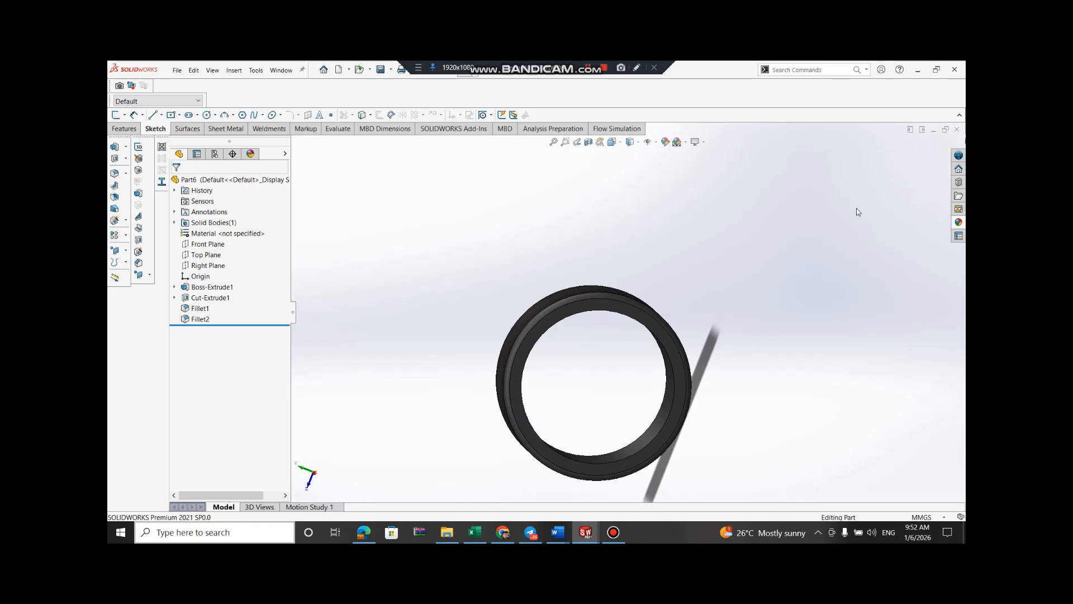
pyautogui.press('Left')
pyautogui.press('Left')
pyautogui.press('Left')
pyautogui.press('Left')
pyautogui.press('Left')
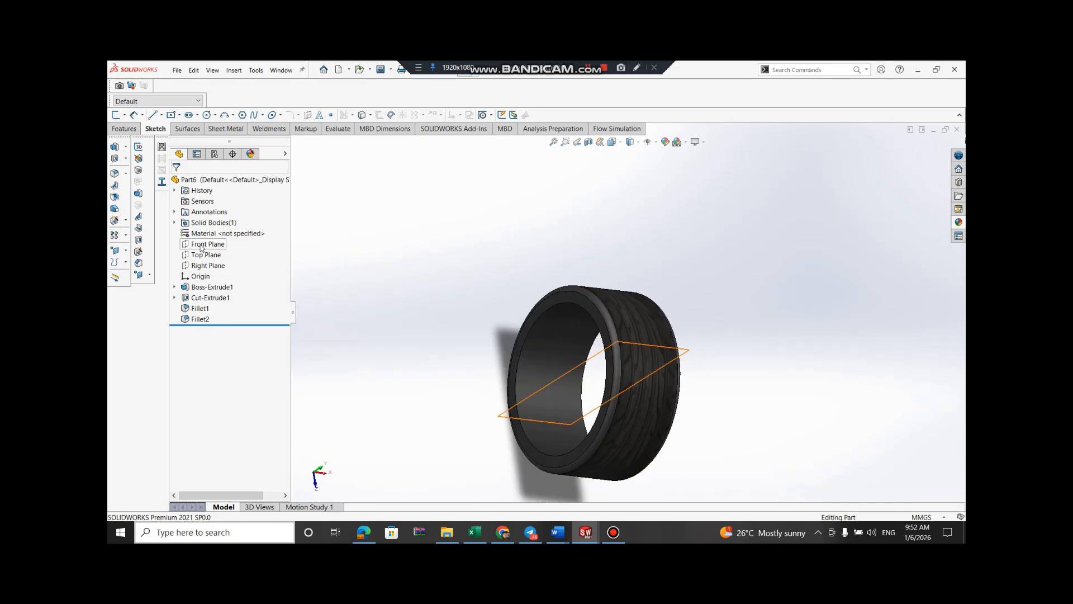
pyautogui.press('Left')
pyautogui.press('Left')
pyautogui.press('Left')
pyautogui.press('Left')
pyautogui.press('Left')
pyautogui.press('Left')
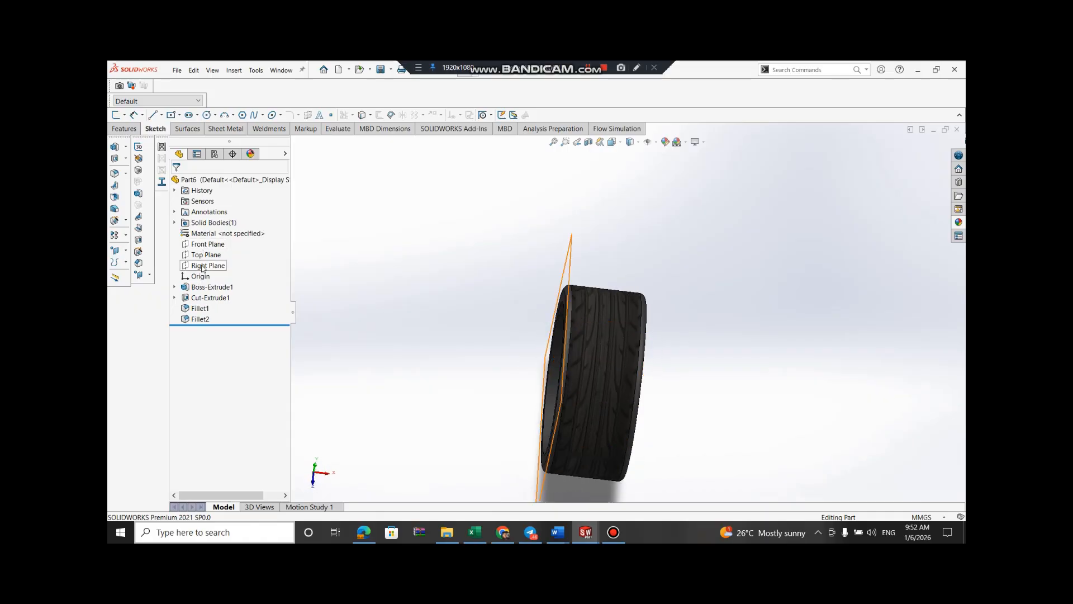
pyautogui.click(203, 266)
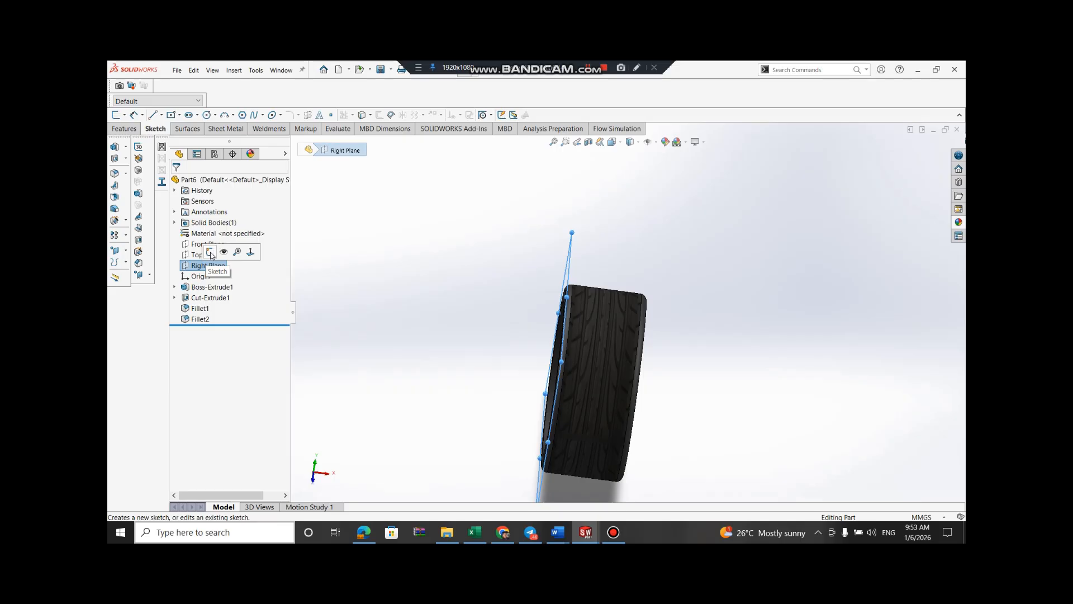
pyautogui.click(632, 239)
pyautogui.press('Right')
pyautogui.press('Right')
pyautogui.press('Right')
pyautogui.press('Right')
pyautogui.press('Right')
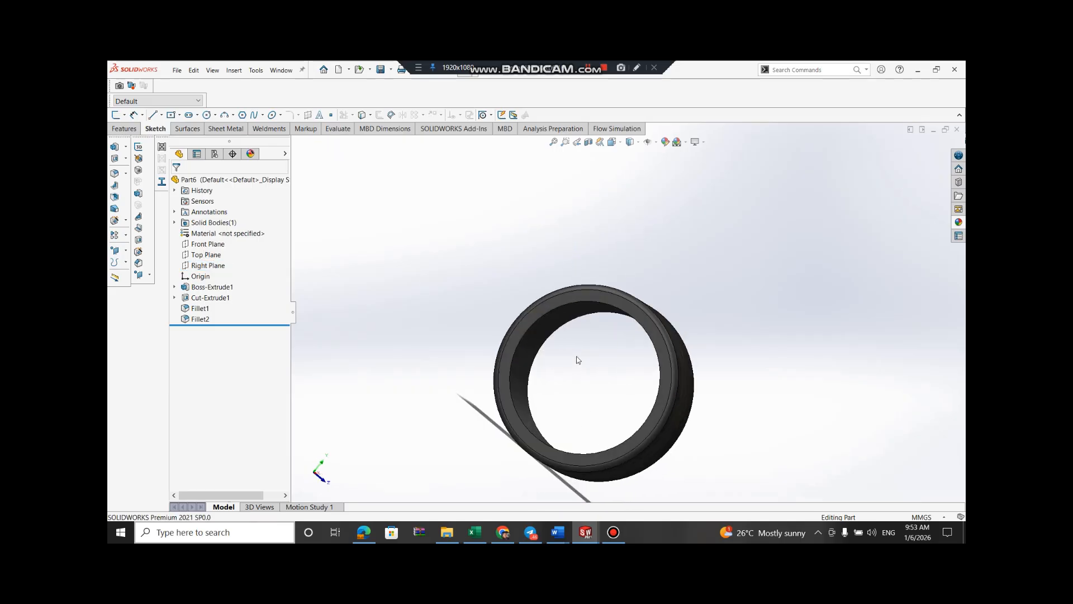
pyautogui.press('Right')
pyautogui.press('Right')
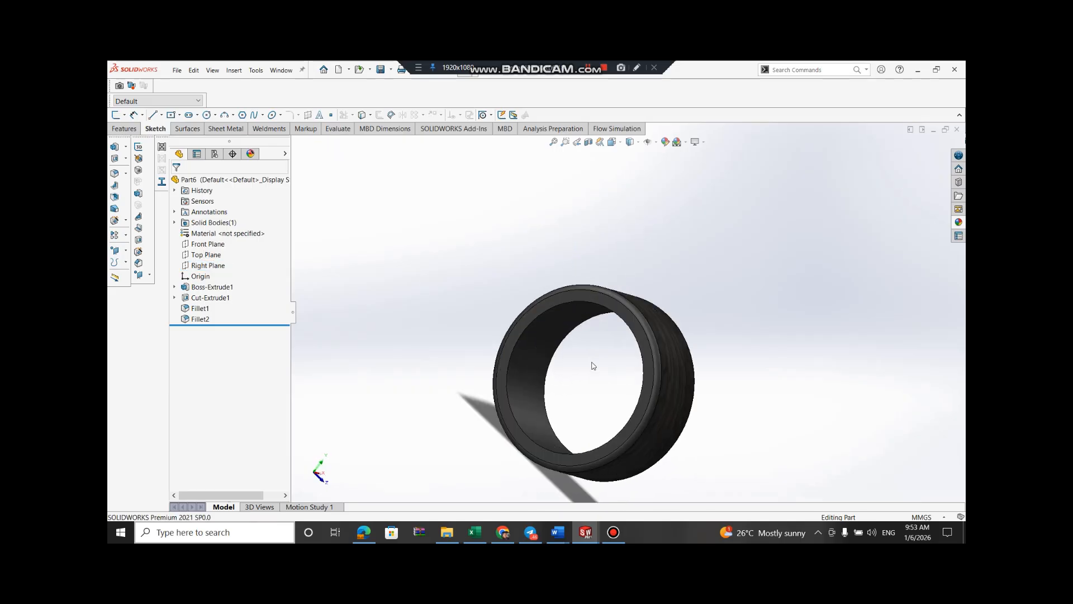
pyautogui.press('Left')
pyautogui.press('Right')
pyautogui.press('Right')
pyautogui.press('Left')
pyautogui.press('Left')
pyautogui.press('Left')
pyautogui.press('Left')
pyautogui.press('Left')
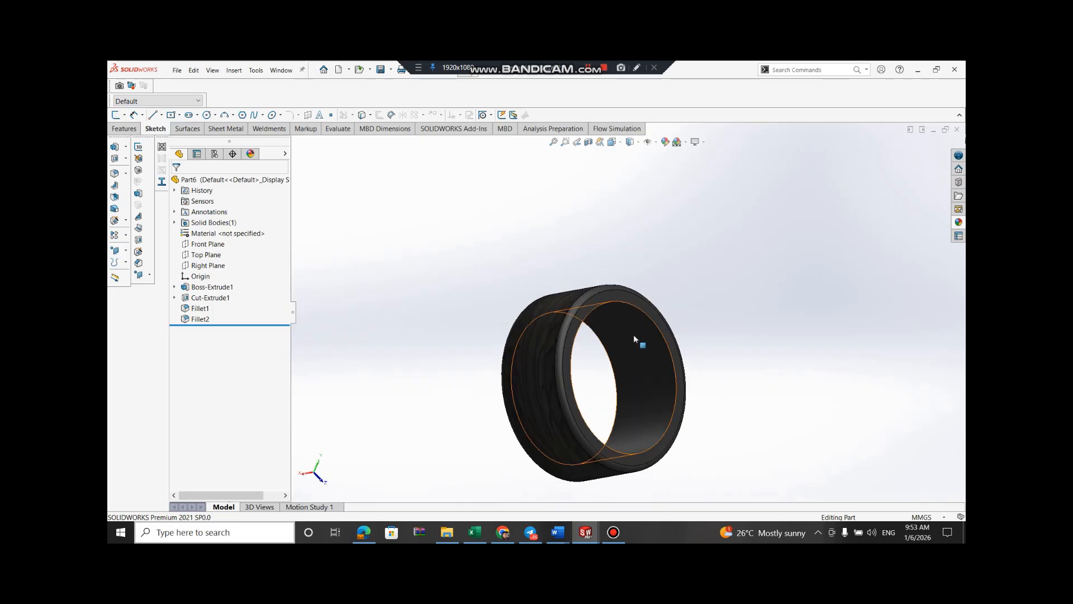
# Sketch a 17 mm diameter circle centred on the origin on the Right Plane
pyautogui.click(208, 265)
pyautogui.click(221, 251)
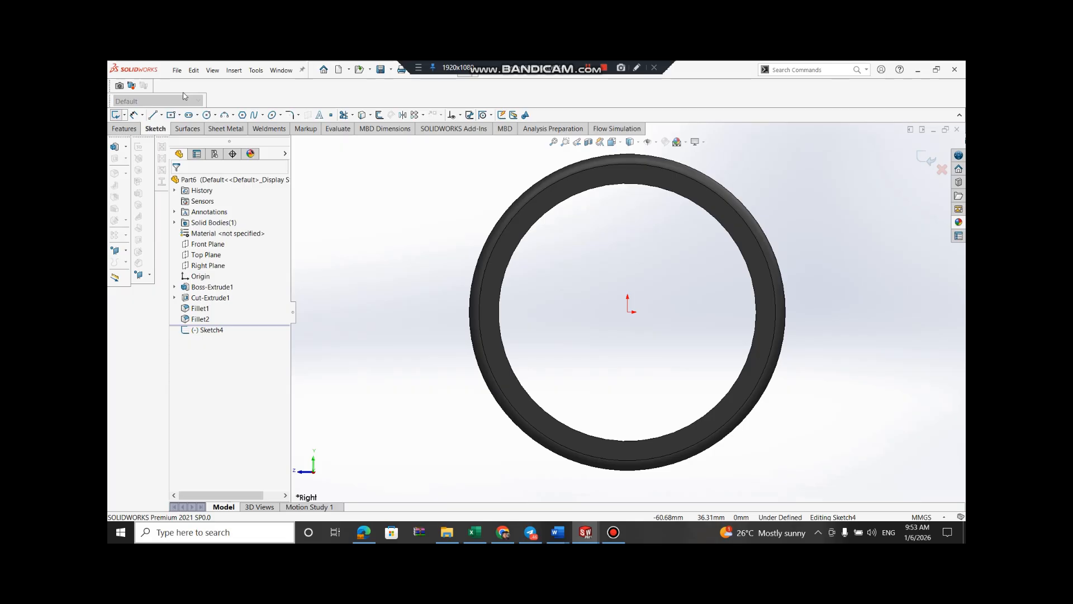
pyautogui.click(215, 115)
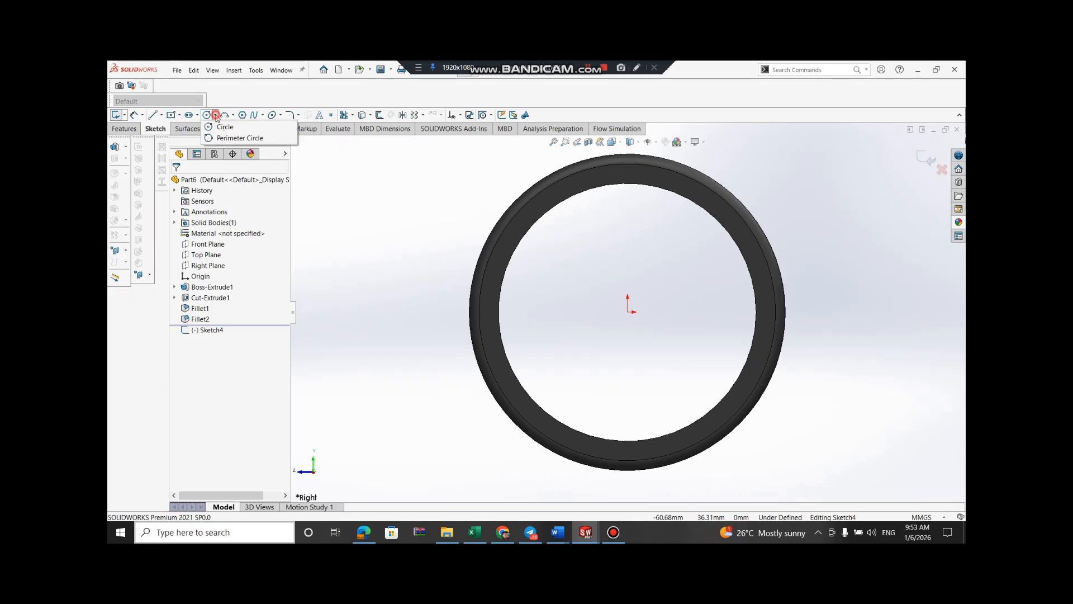
pyautogui.click(219, 125)
pyautogui.click(628, 311)
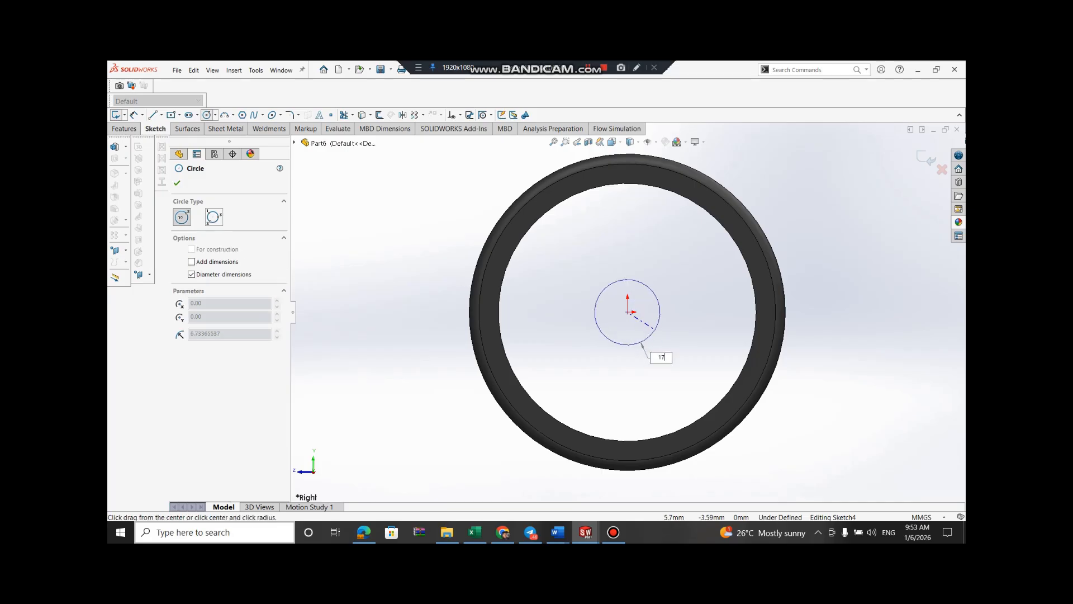
pyautogui.write('17')
pyautogui.press('Return')
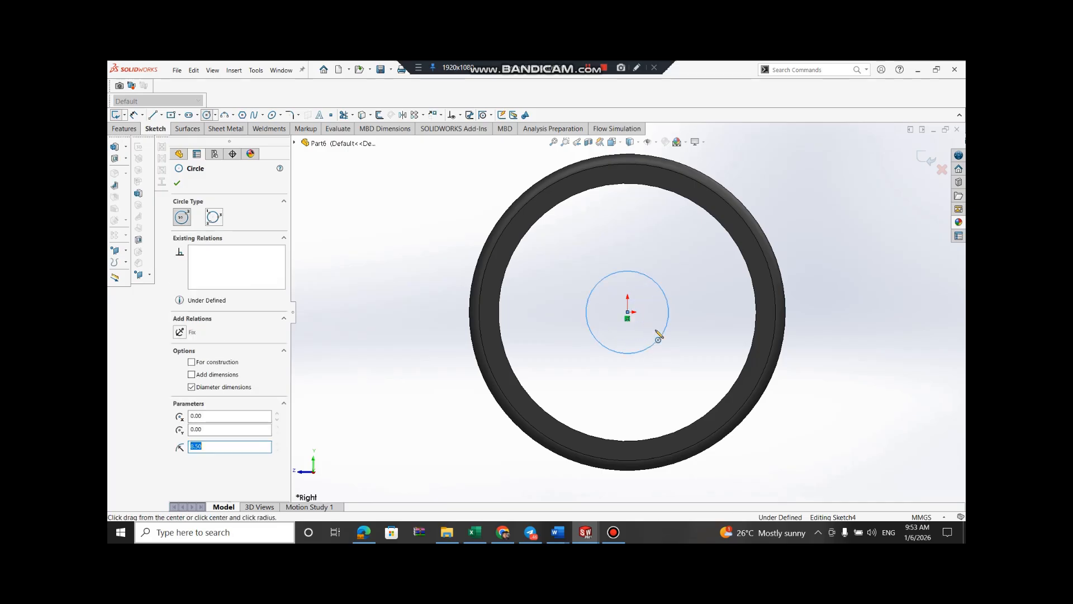
pyautogui.click(178, 182)
# Extrude the 17 mm circle 28 mm blind as a solid hub cylinder inside the ring
pyautogui.click(115, 148)
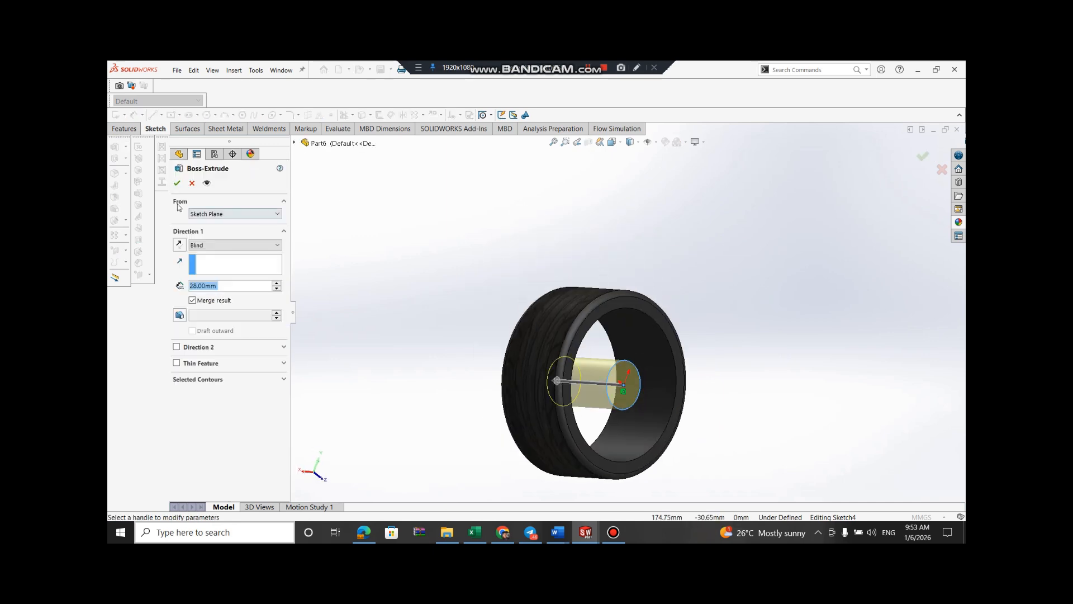
pyautogui.click(175, 184)
pyautogui.click(757, 305)
# Sketch a circle about 22 mm in diameter, centred on the origin, on the hub cylinder's end face
pyautogui.moveTo(757, 304); pyautogui.dragTo(529, 375, button='middle')
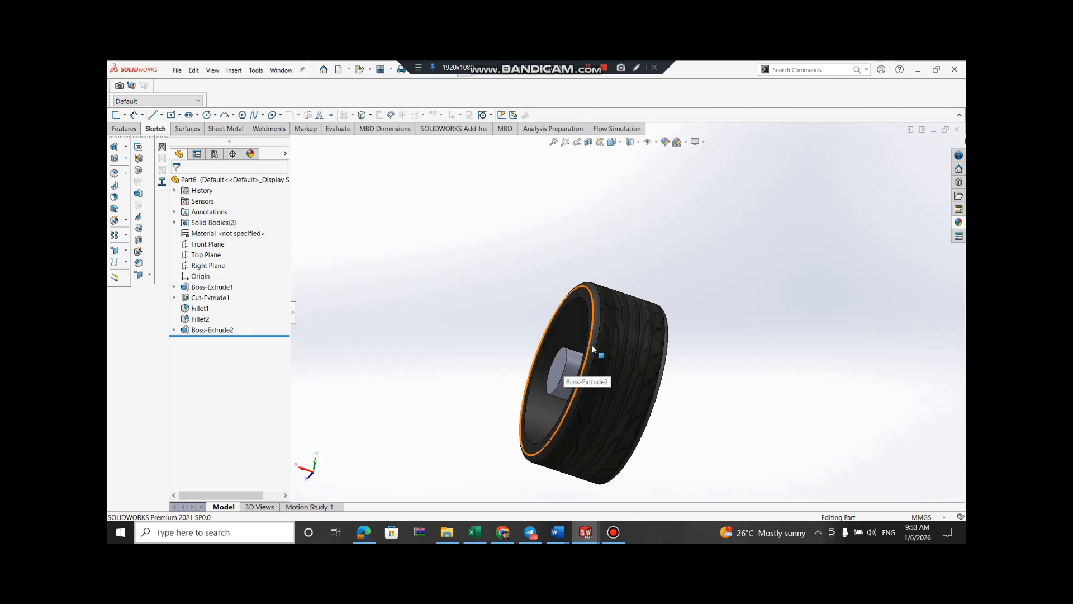
pyautogui.press('Right')
pyautogui.press('Right')
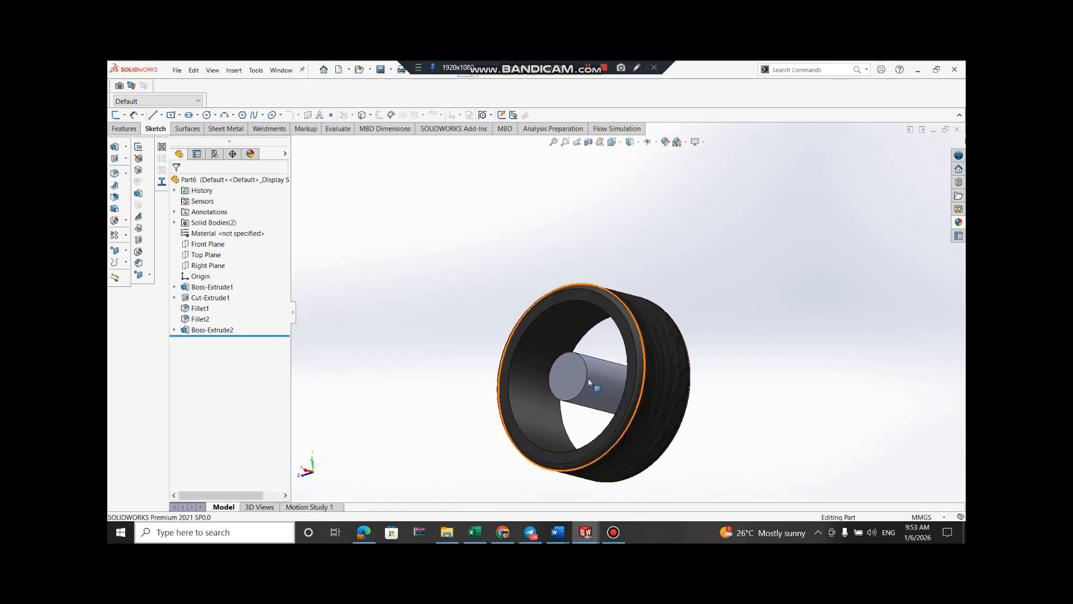
pyautogui.press('Right')
pyautogui.press('Right')
pyautogui.press('Up')
pyautogui.press('Up')
pyautogui.press('Up')
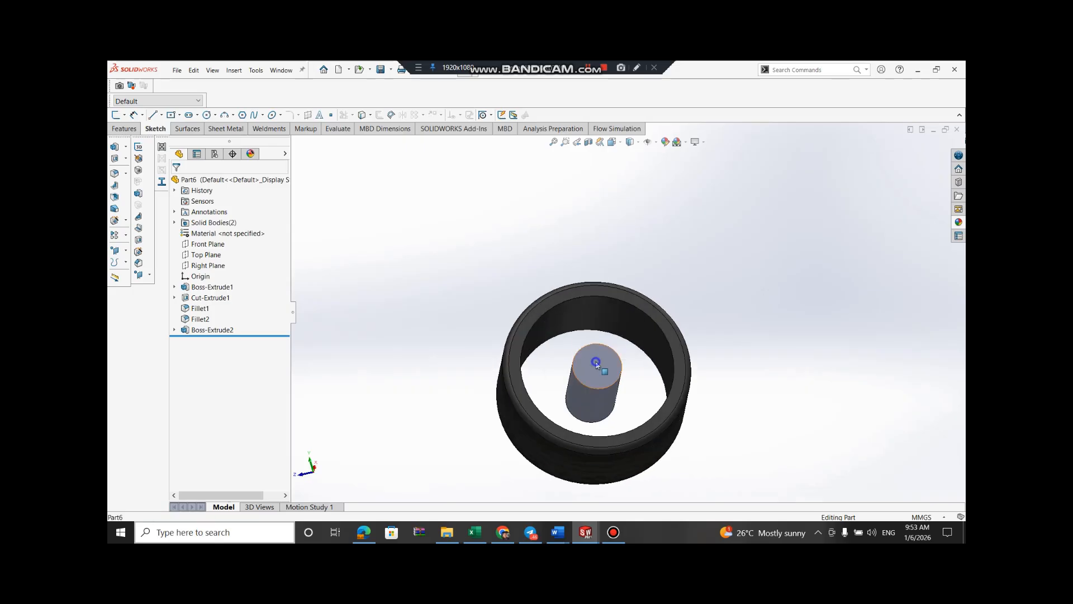
pyautogui.rightClick(597, 364)
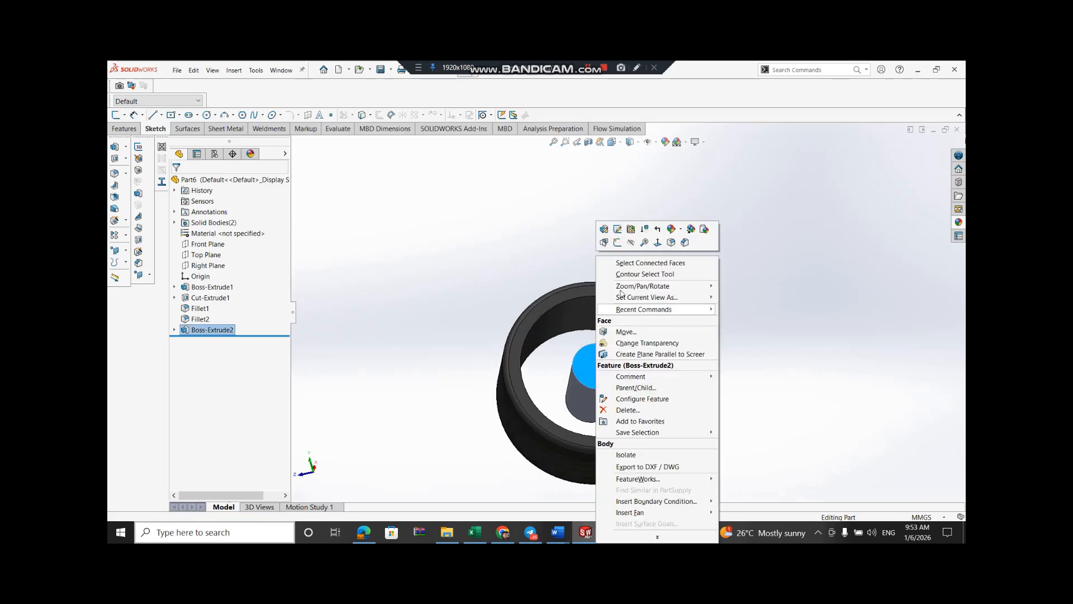
pyautogui.click(618, 243)
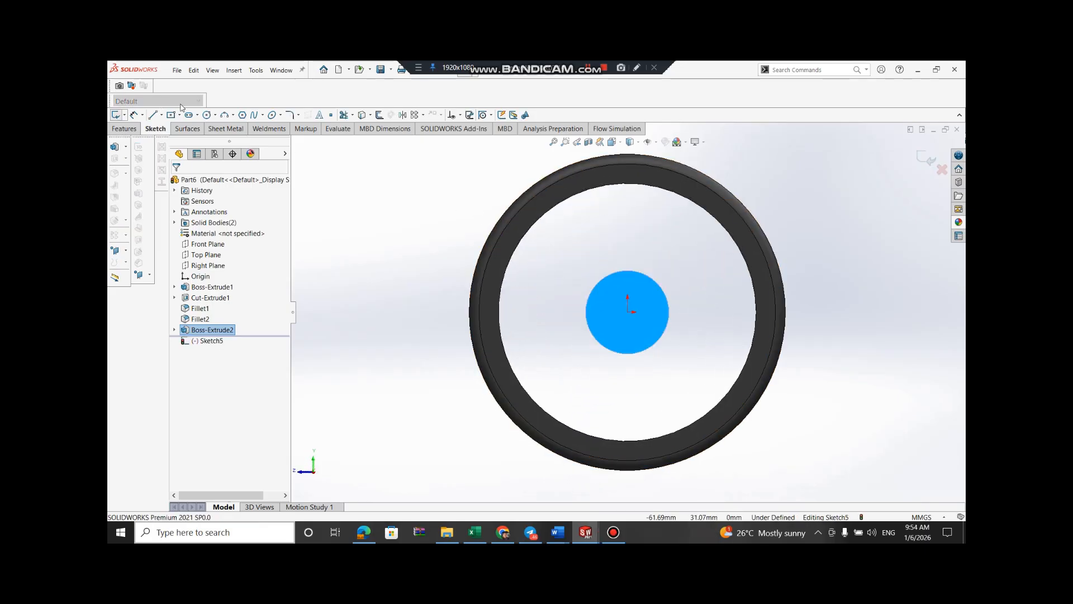
pyautogui.click(209, 115)
pyautogui.click(224, 127)
pyautogui.click(629, 312)
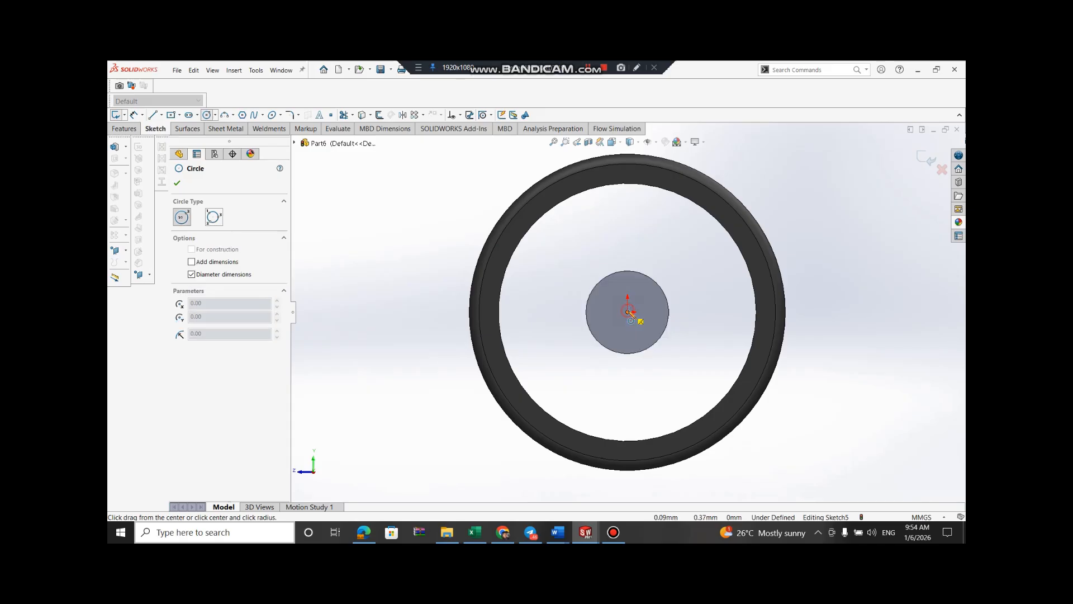
pyautogui.click(670, 355)
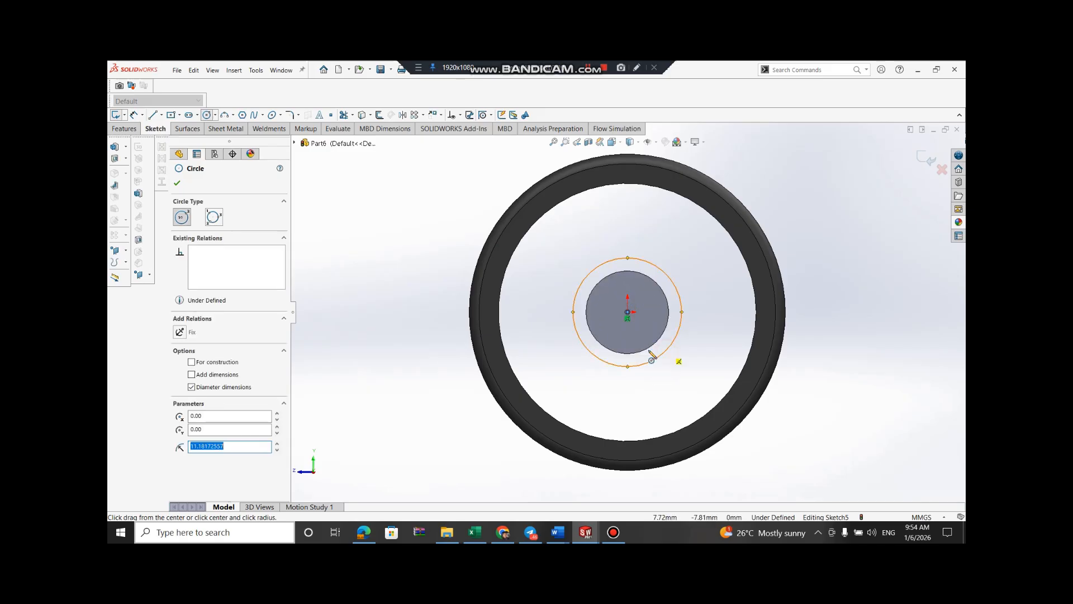
pyautogui.click(178, 183)
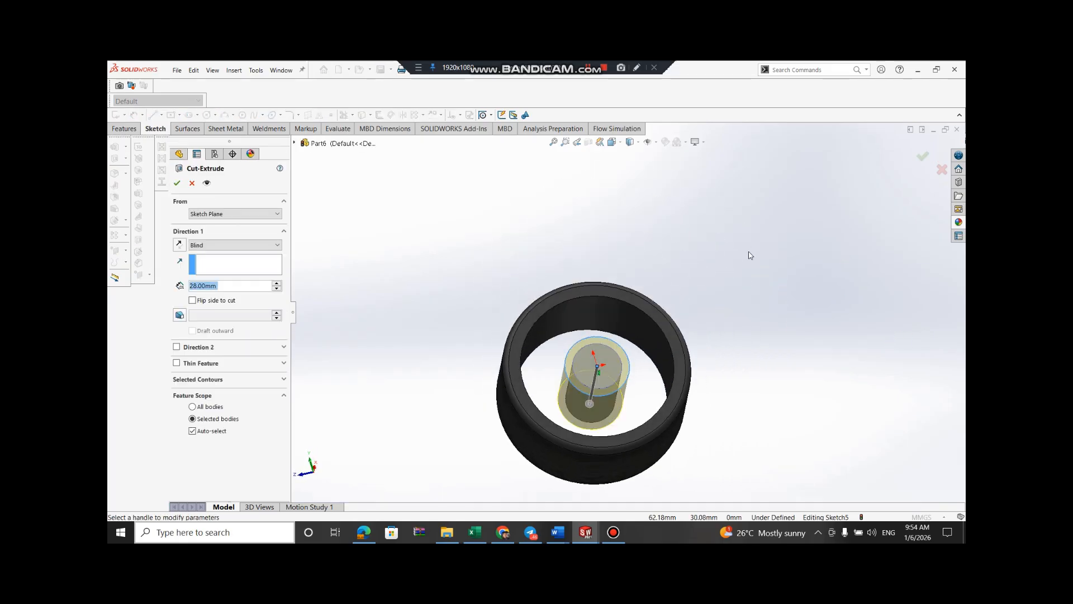
# Cut-extrude the circle 5 mm blind into the hub to shorten that end
pyautogui.rightClick(750, 253)
pyautogui.moveTo(816, 254)
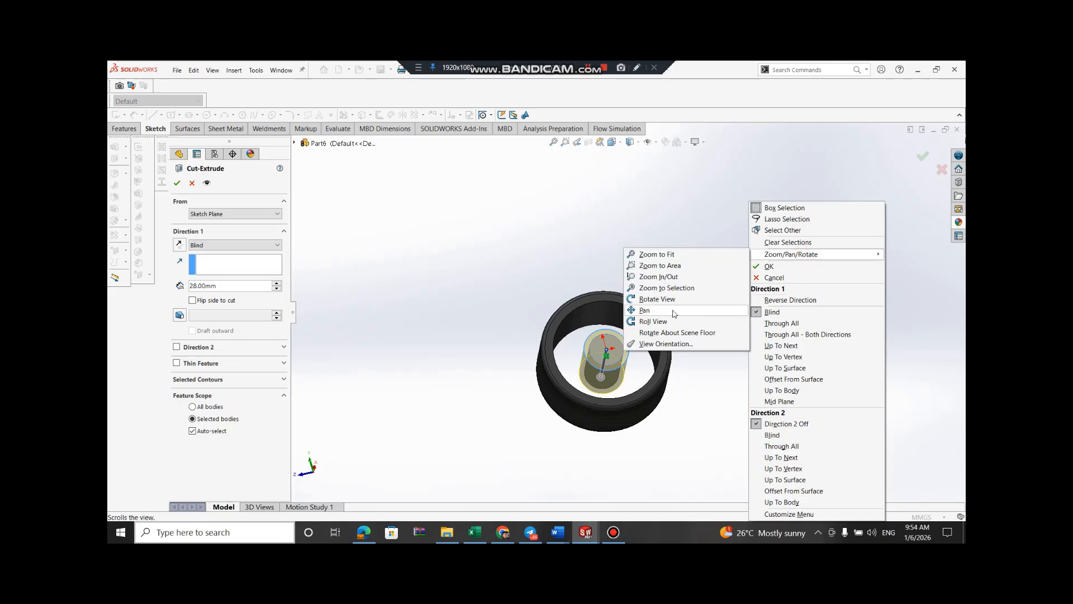
pyautogui.click(677, 300)
pyautogui.moveTo(772, 331); pyautogui.dragTo(432, 212)
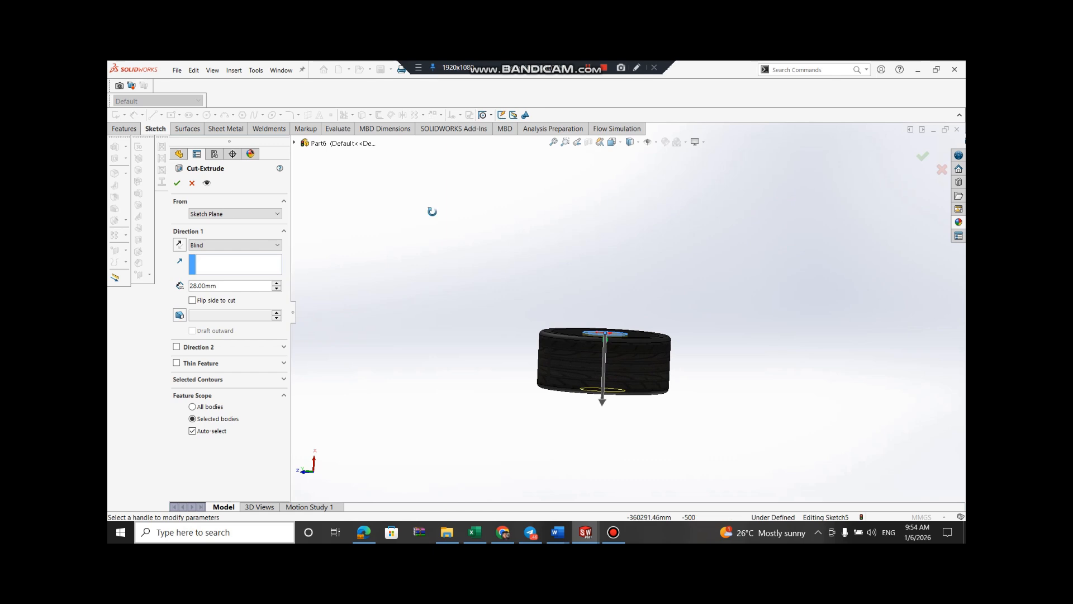
pyautogui.click(276, 288)
pyautogui.click(277, 288)
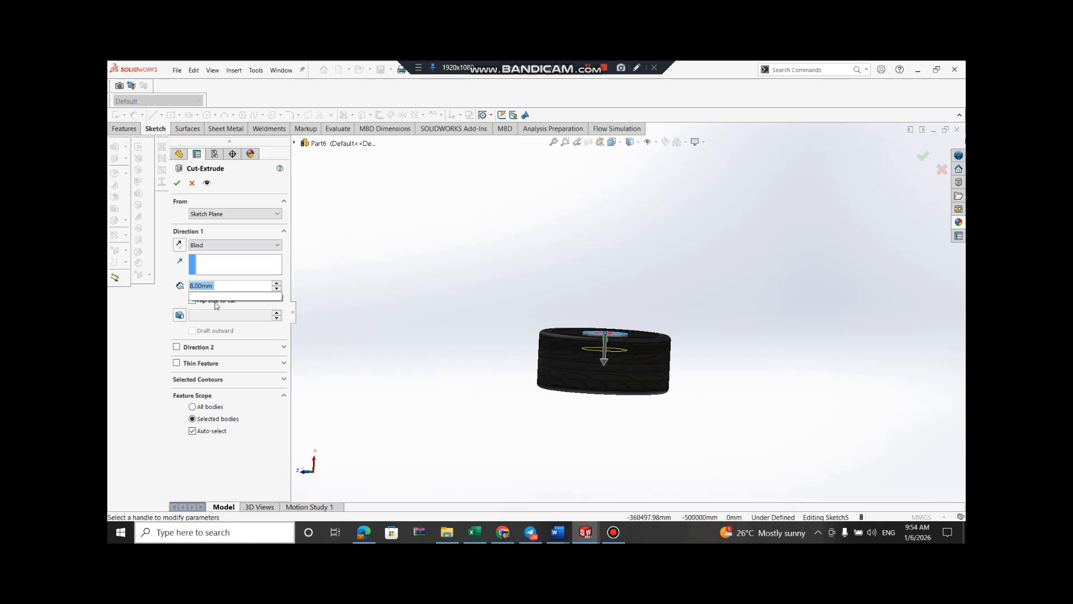
pyautogui.write('5')
pyautogui.press('Return')
pyautogui.click(176, 183)
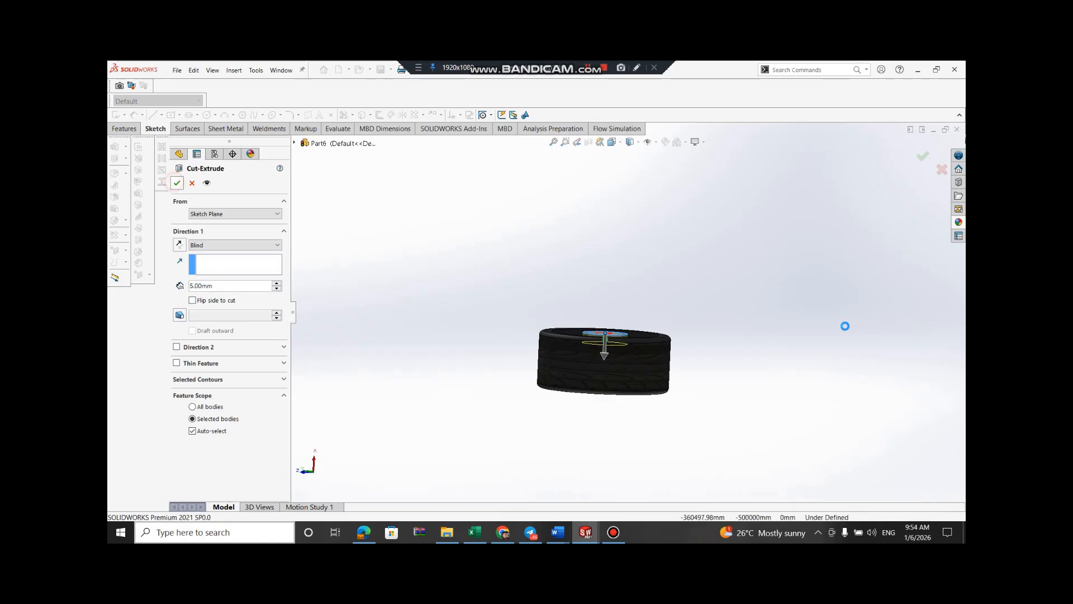
# Sketch an origin-centred circle about 26 mm in diameter on the hub's opposite end face and cut-extrude it 5 mm blind
pyautogui.moveTo(657, 338); pyautogui.dragTo(625, 358, button='middle')
pyautogui.scroll(-3, 625, 358)
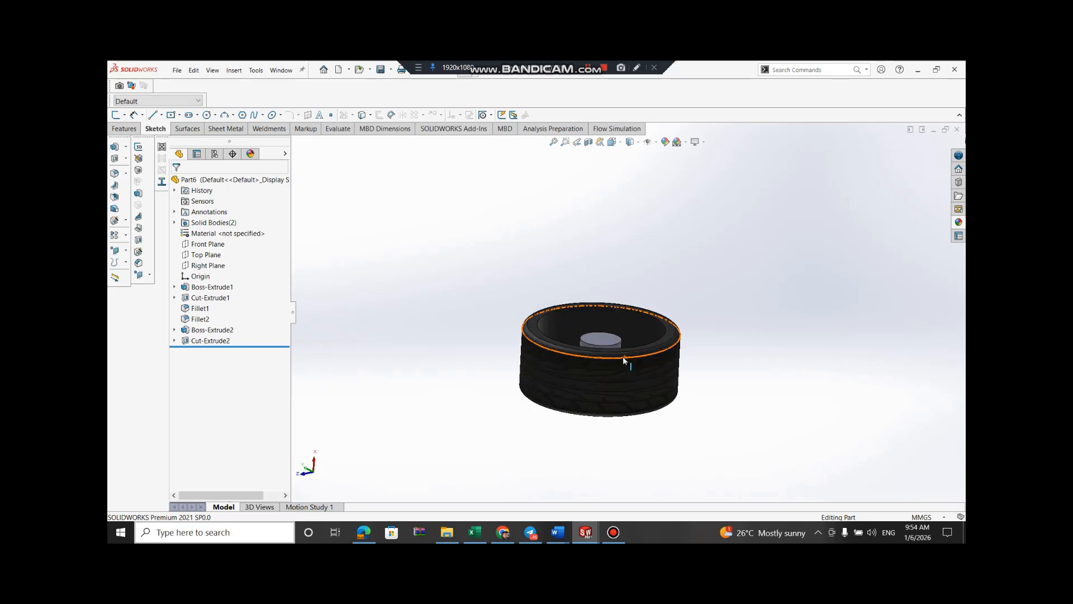
pyautogui.moveTo(606, 314); pyautogui.dragTo(609, 327, button='middle')
pyautogui.press('Down')
pyautogui.press('Down')
pyautogui.press('Down')
pyautogui.press('Down')
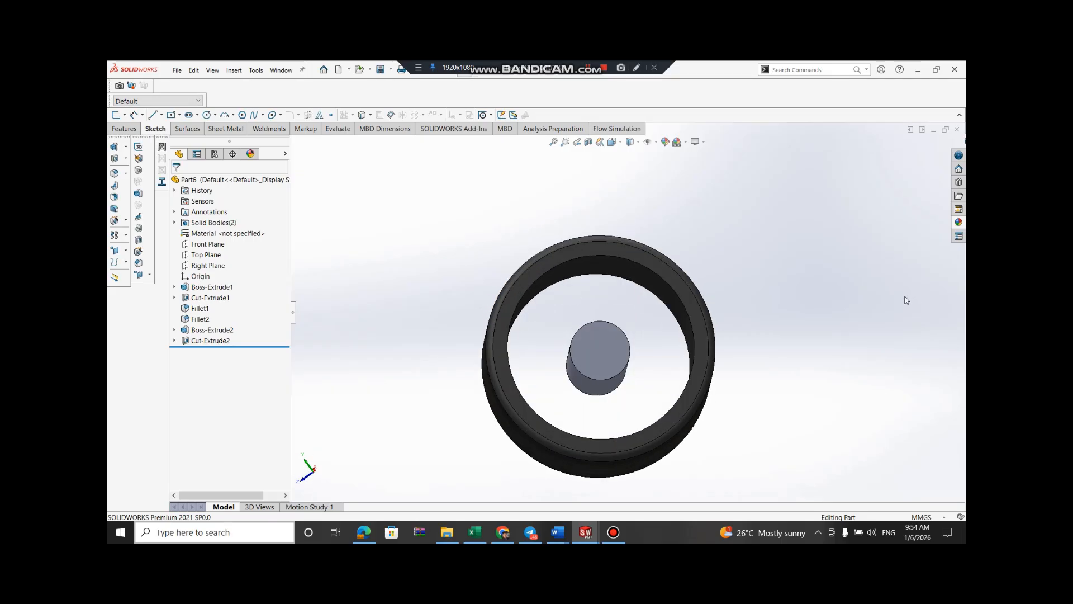
pyautogui.press('Down')
pyautogui.press('Left')
pyautogui.press('Left')
pyautogui.press('Left')
pyautogui.press('Left')
pyautogui.press('Left')
pyautogui.press('Left')
pyautogui.press('Left')
pyautogui.press('Left')
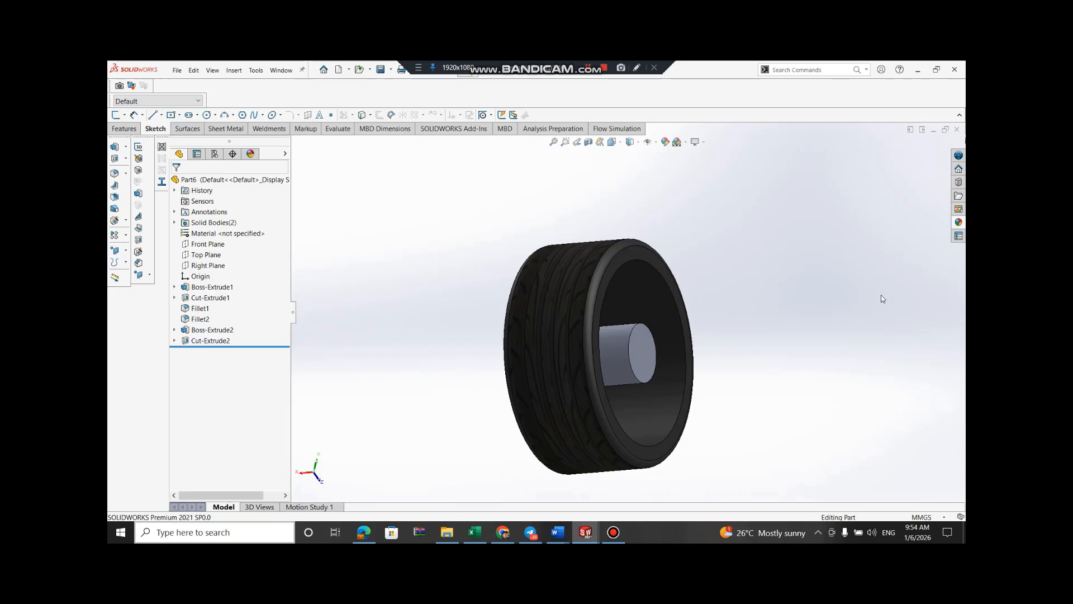
pyautogui.click(637, 354)
pyautogui.rightClick(637, 354)
pyautogui.click(664, 245)
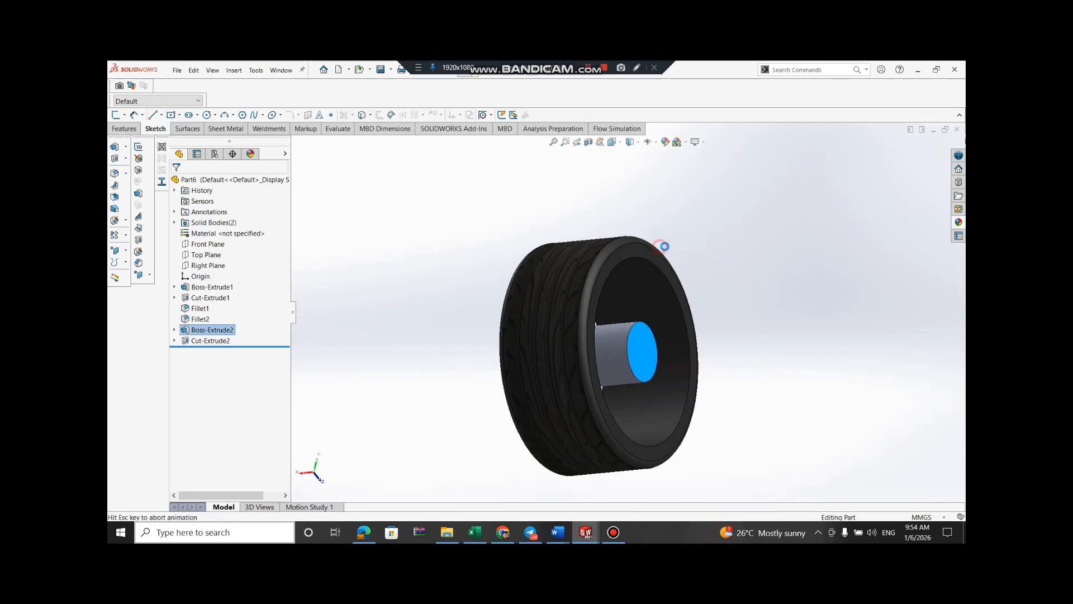
pyautogui.click(215, 115)
pyautogui.click(225, 124)
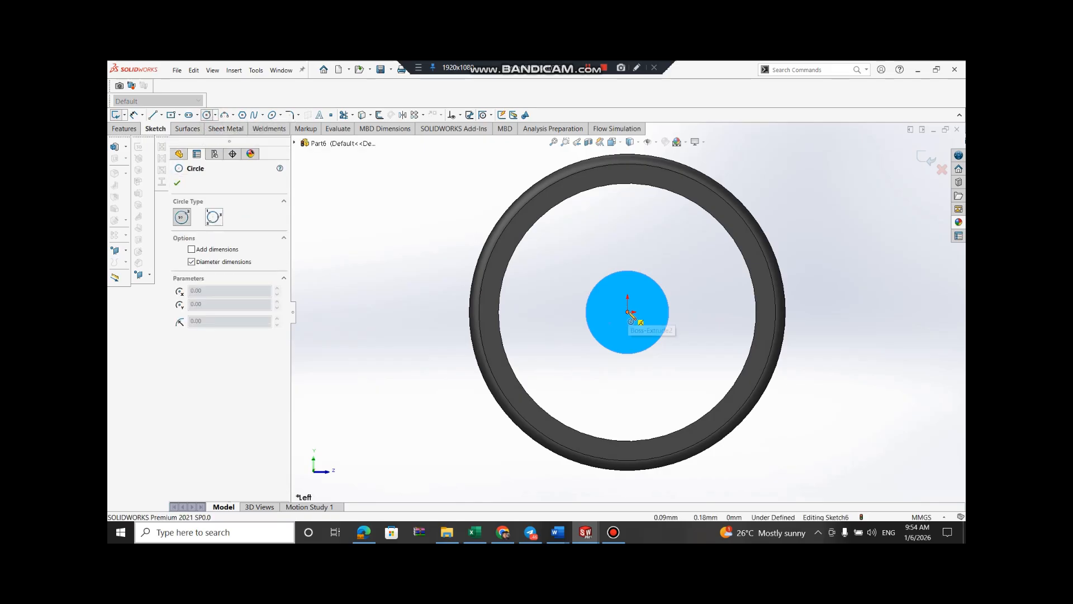
pyautogui.click(627, 312)
pyautogui.click(674, 358)
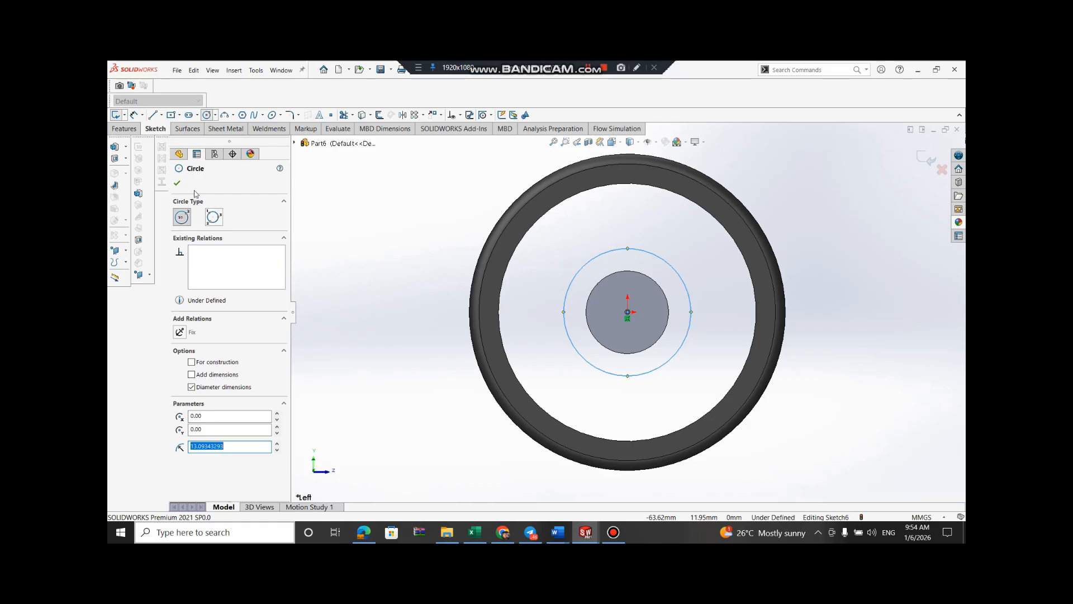
pyautogui.click(177, 183)
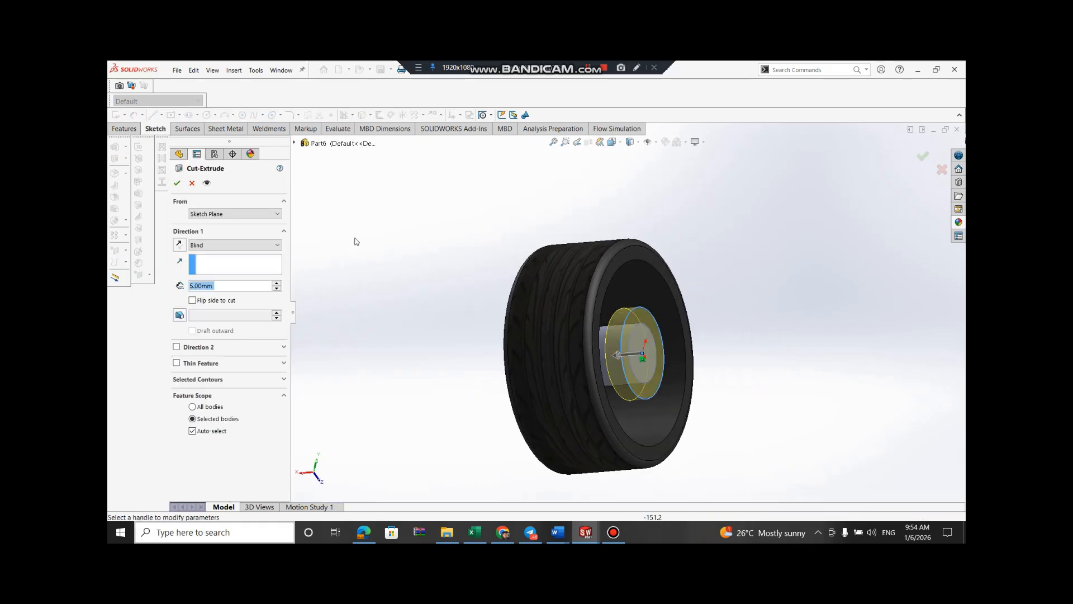
pyautogui.press('Return')
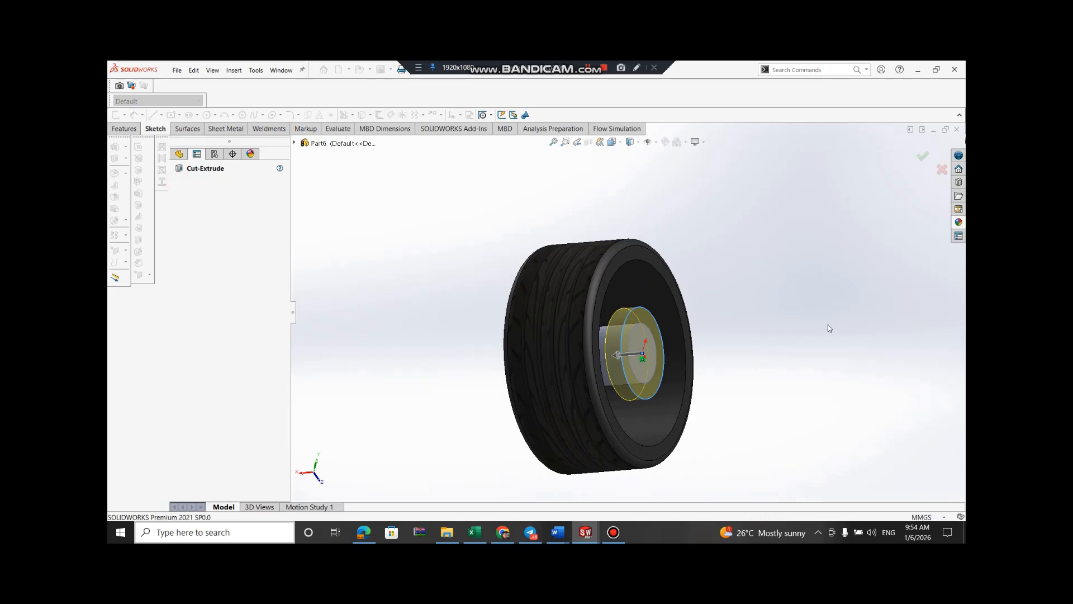
# Examine the shortened hub inside the tire ring from both sides and several angles
pyautogui.press('Left')
pyautogui.press('Left')
pyautogui.press('Left')
pyautogui.press('Left')
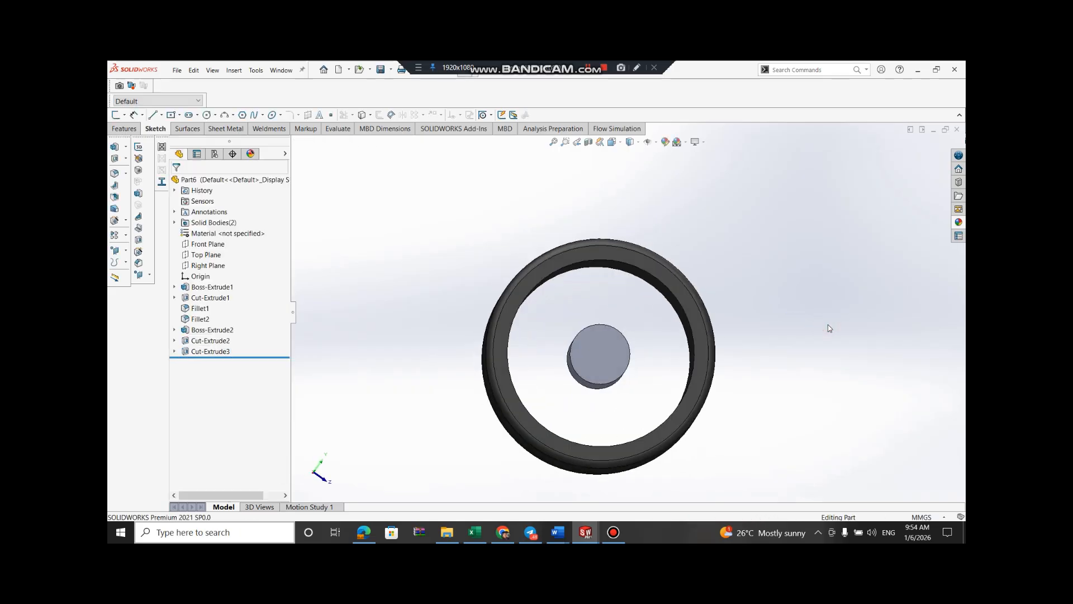
pyautogui.press('Left')
pyautogui.press('Left')
pyautogui.press('Left')
pyautogui.press('Left')
pyautogui.press('Left')
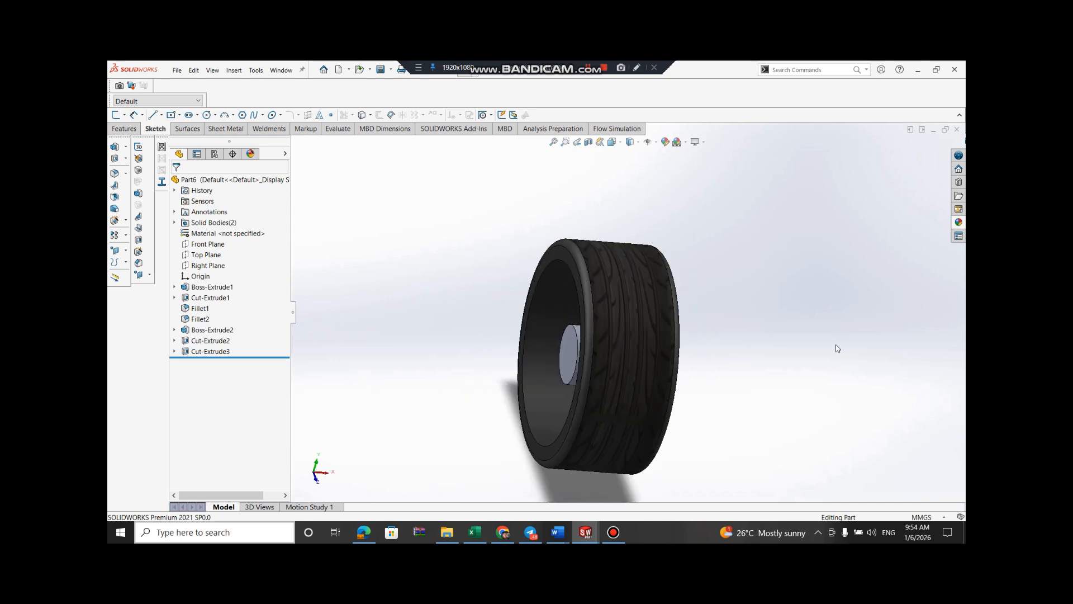
pyautogui.press('Right')
pyautogui.press('Right')
pyautogui.press('Right')
pyautogui.press('Right')
pyautogui.press('Right')
pyautogui.press('Up')
pyautogui.press('Up')
pyautogui.press('Right')
pyautogui.press('Right')
pyautogui.press('Right')
pyautogui.press('Right')
pyautogui.press('Right')
pyautogui.press('Right')
pyautogui.press('Right')
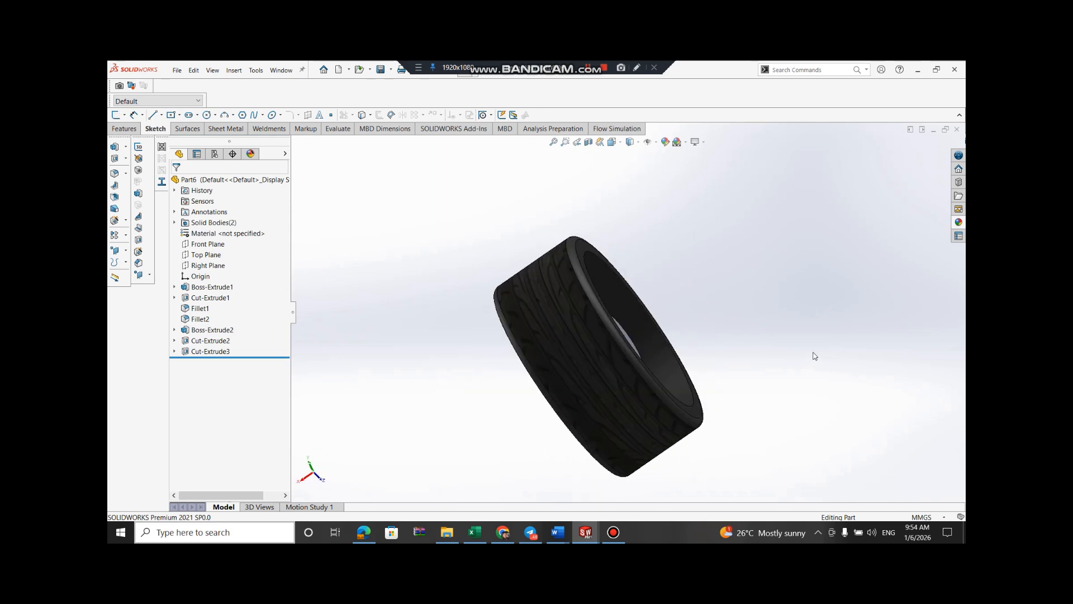
pyautogui.press('Right')
pyautogui.press('Right')
pyautogui.press('Up')
pyautogui.press('Right')
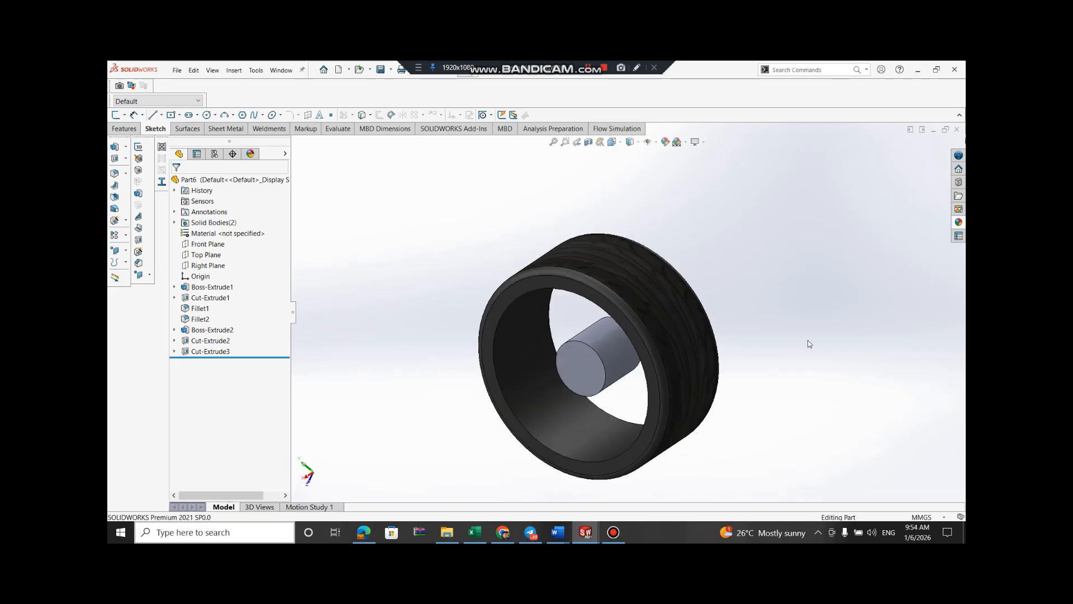
pyautogui.press('Right')
pyautogui.press('Up')
pyautogui.press('Right')
pyautogui.click(607, 367)
pyautogui.rightClick(608, 369)
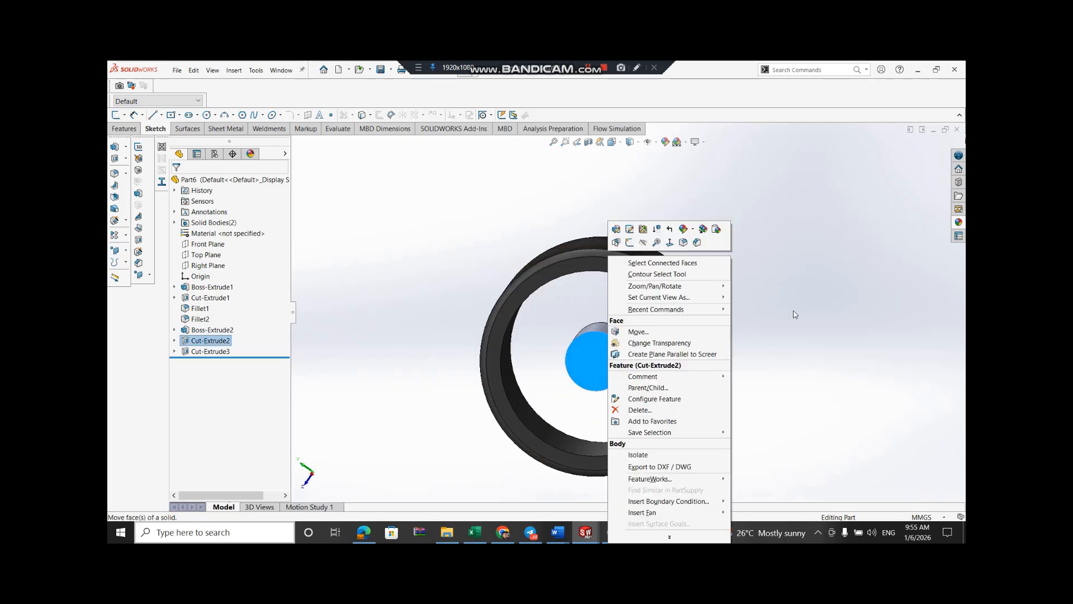
pyautogui.click(810, 310)
# Start a new sketch on the hub end face formed by the first 5 mm cut
pyautogui.press('Left')
pyautogui.press('Left')
pyautogui.press('Left')
pyautogui.press('Left')
pyautogui.press('Left')
pyautogui.press('Left')
pyautogui.press('Right')
pyautogui.press('Right')
pyautogui.press('Right')
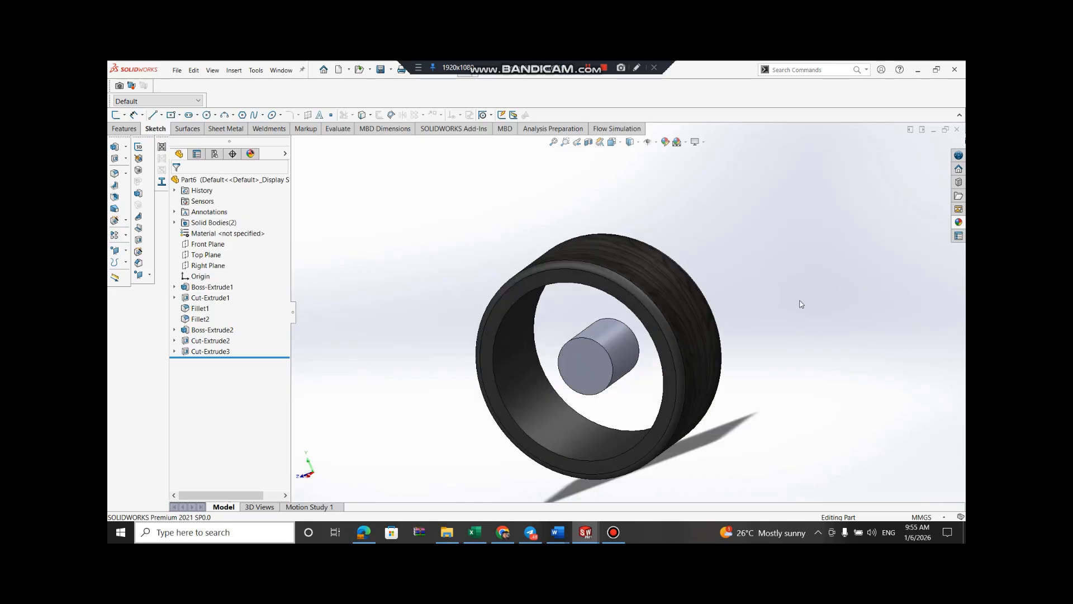
pyautogui.press('Right')
pyautogui.press('Right')
pyautogui.press('Right')
pyautogui.press('Right')
pyautogui.press('Right')
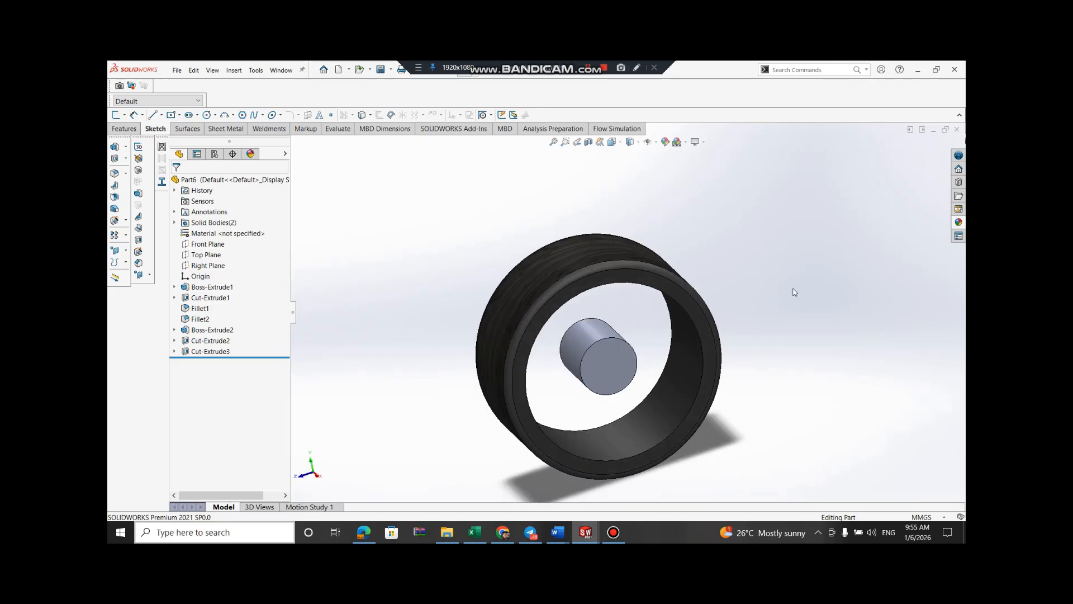
pyautogui.press('Left')
pyautogui.press('Left')
pyautogui.press('Left')
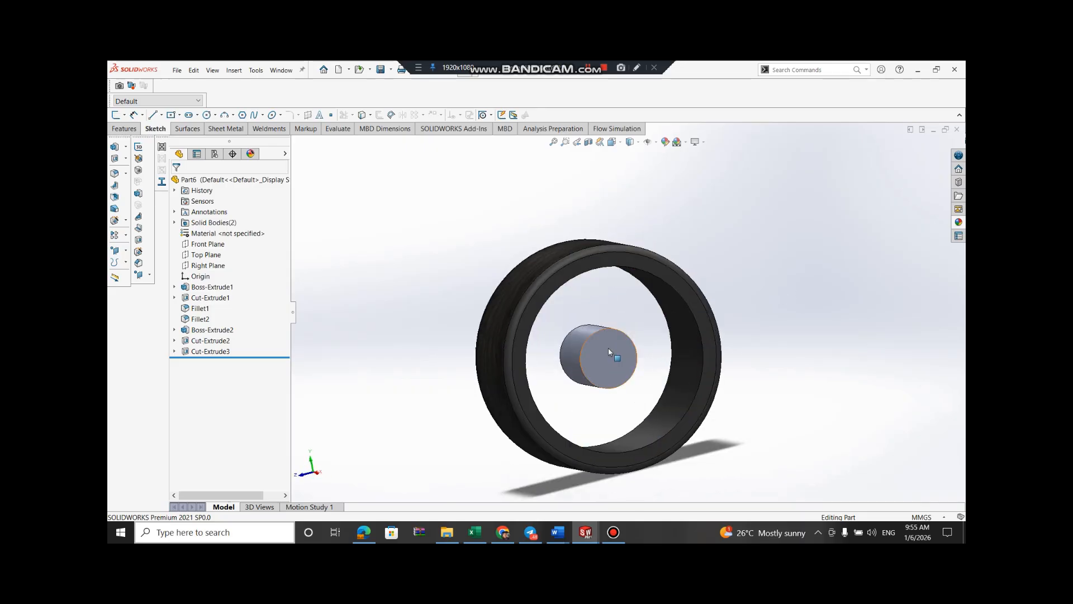
pyautogui.rightClick(611, 354)
pyautogui.click(630, 244)
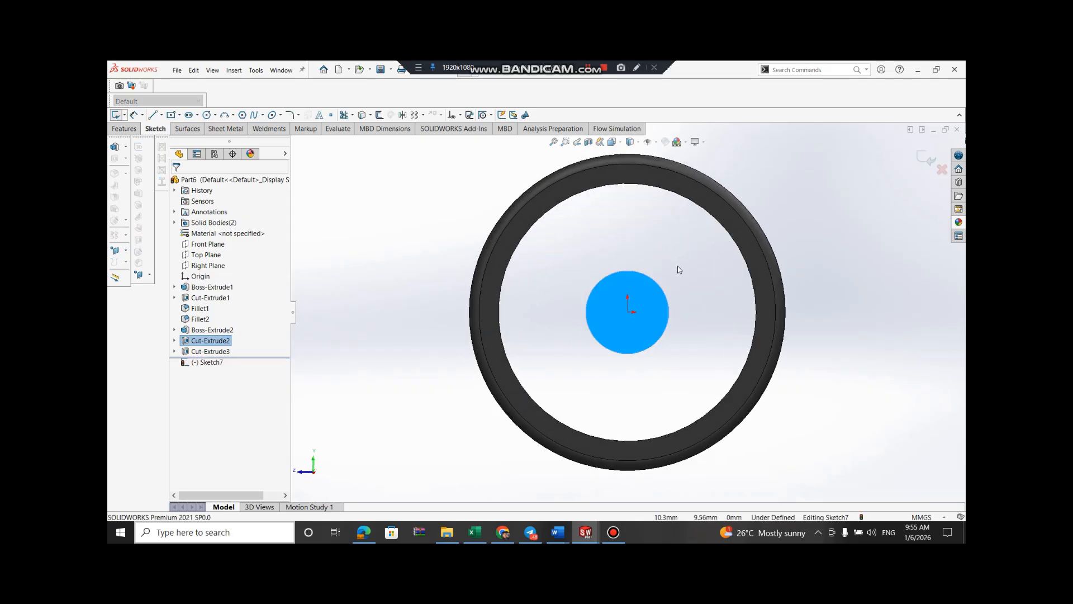
# Try a vertical line about 26.5 mm long from the origin down to the ring's inner edge, then undo it
pyautogui.click(161, 116)
pyautogui.click(163, 149)
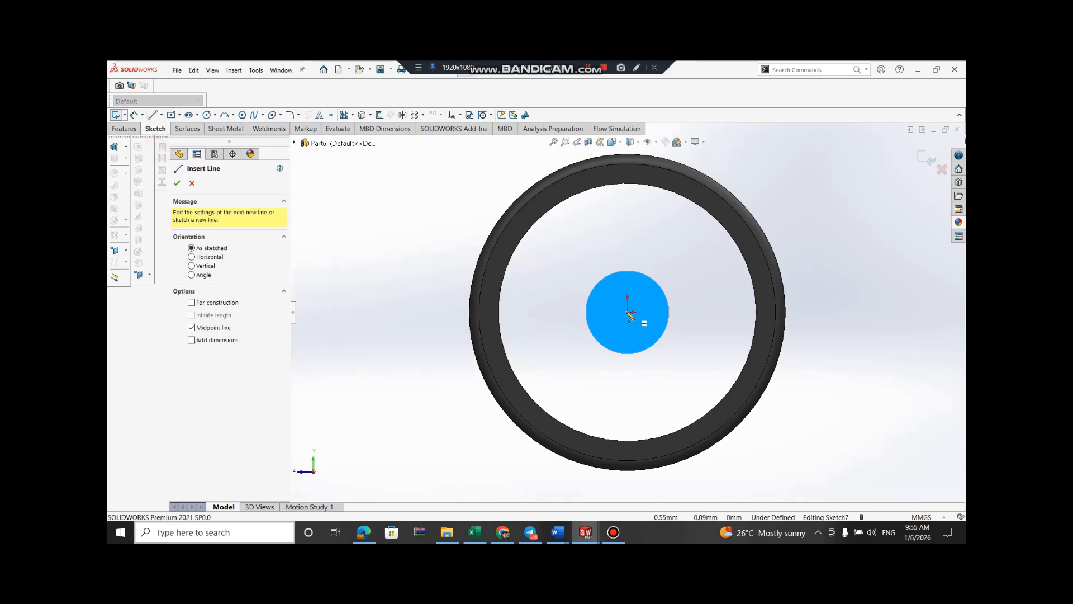
pyautogui.click(162, 116)
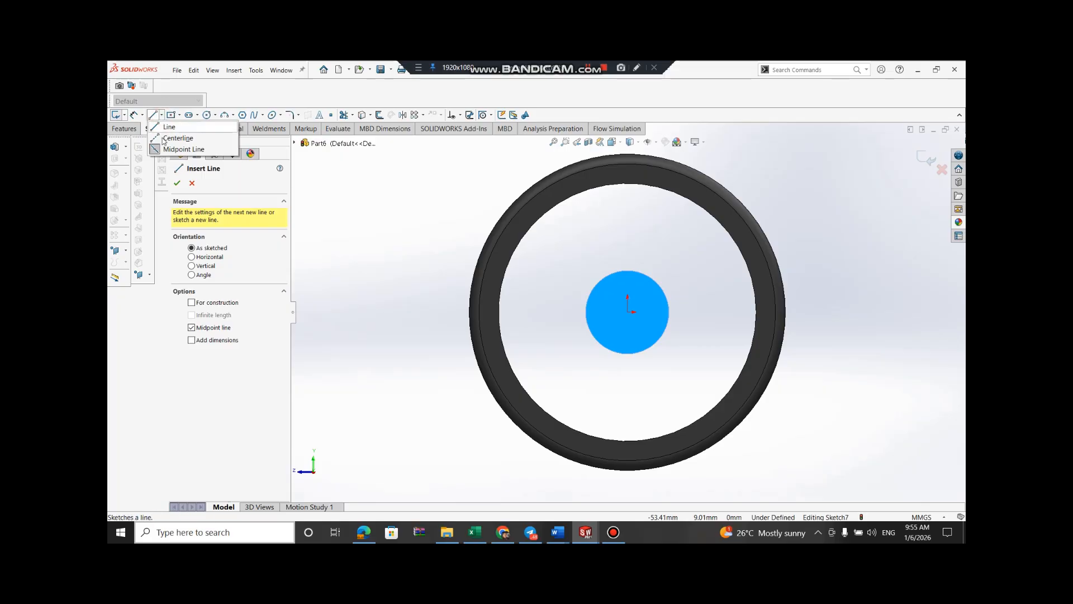
pyautogui.click(632, 314)
pyautogui.click(628, 312)
pyautogui.click(628, 312)
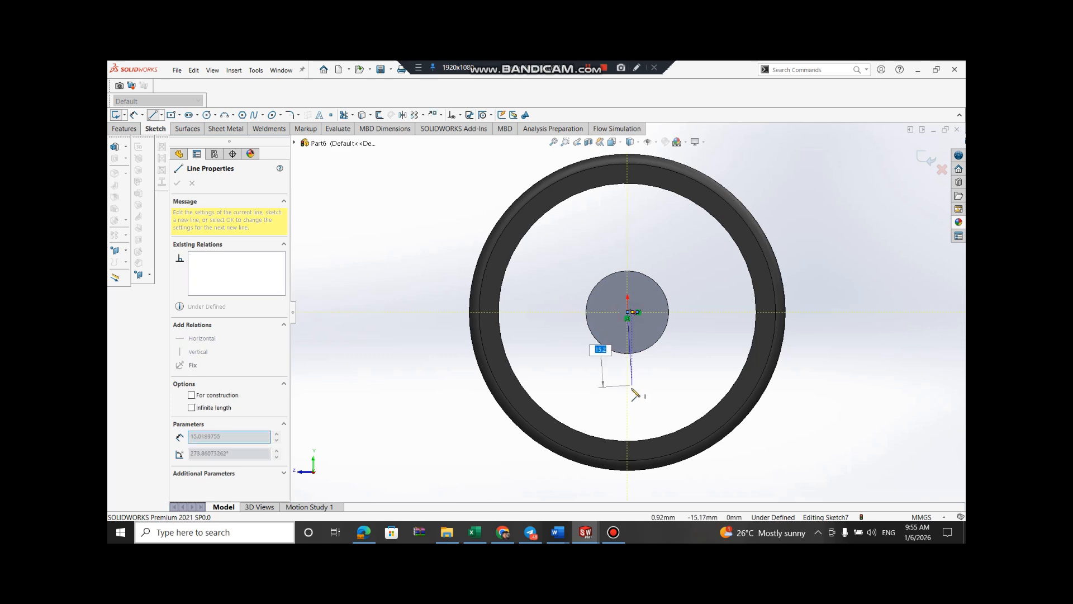
pyautogui.click(628, 444)
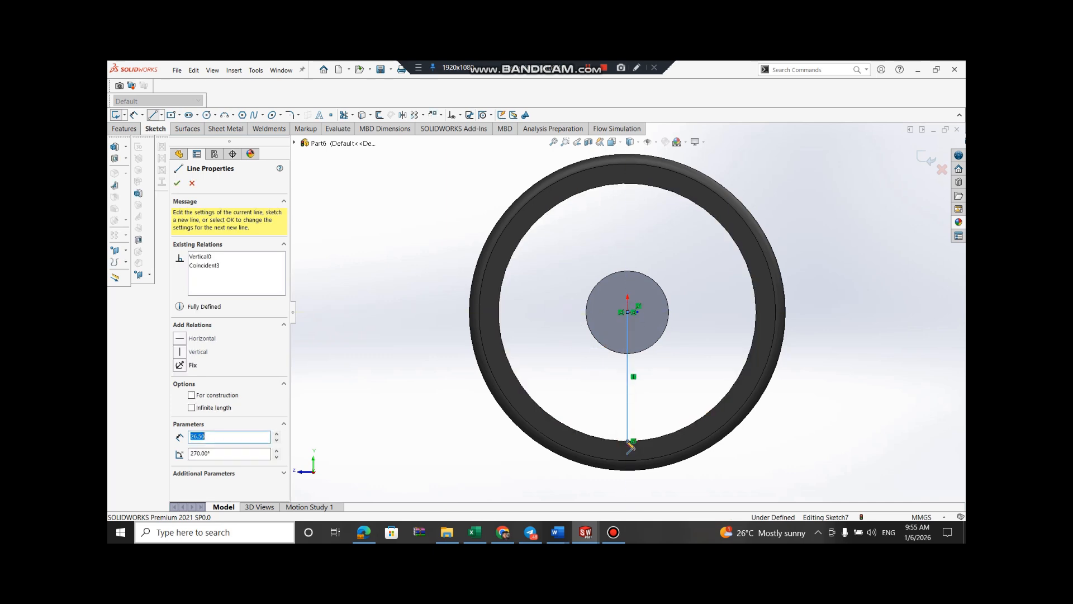
pyautogui.press('Escape')
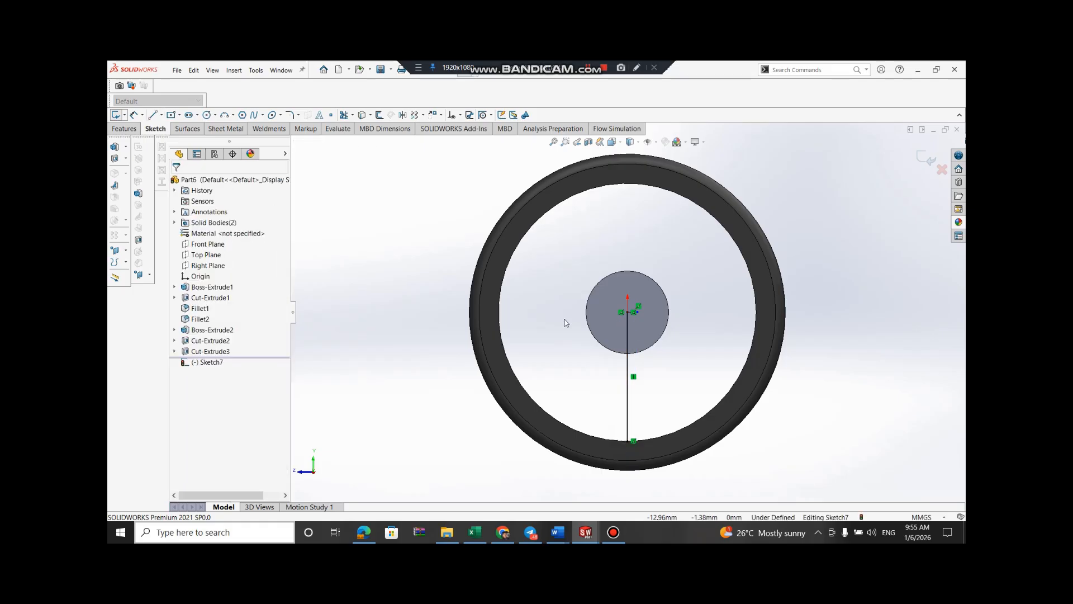
pyautogui.hotkey('ctrl', 'z')
pyautogui.hotkey('ctrl', 'z')
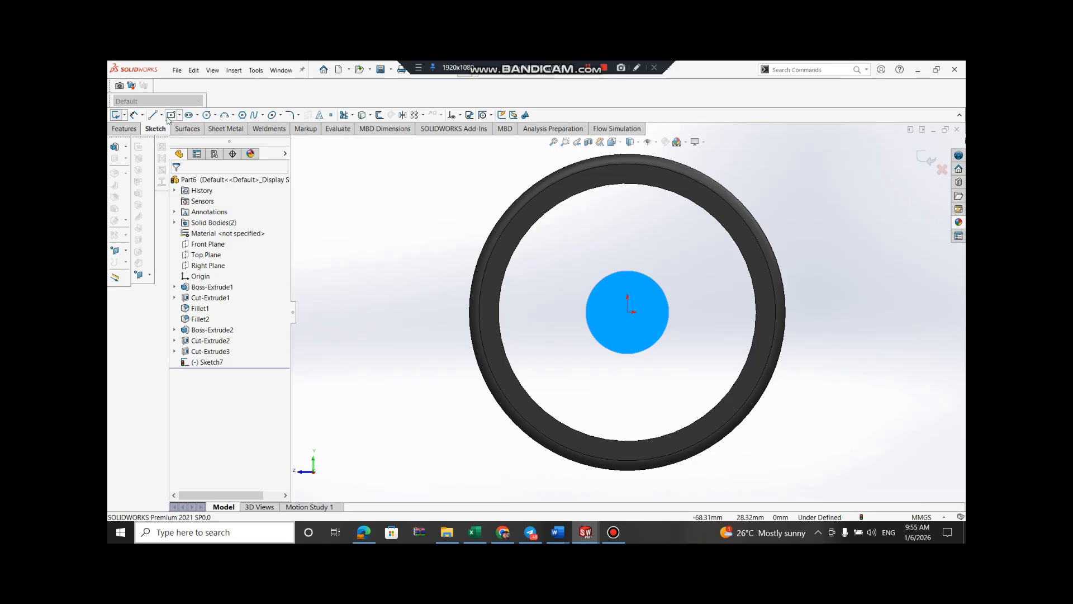
# Try a vertical midpoint line 53 mm long through the origin, spanning the tire ring's inner edge
pyautogui.click(162, 115)
pyautogui.click(180, 148)
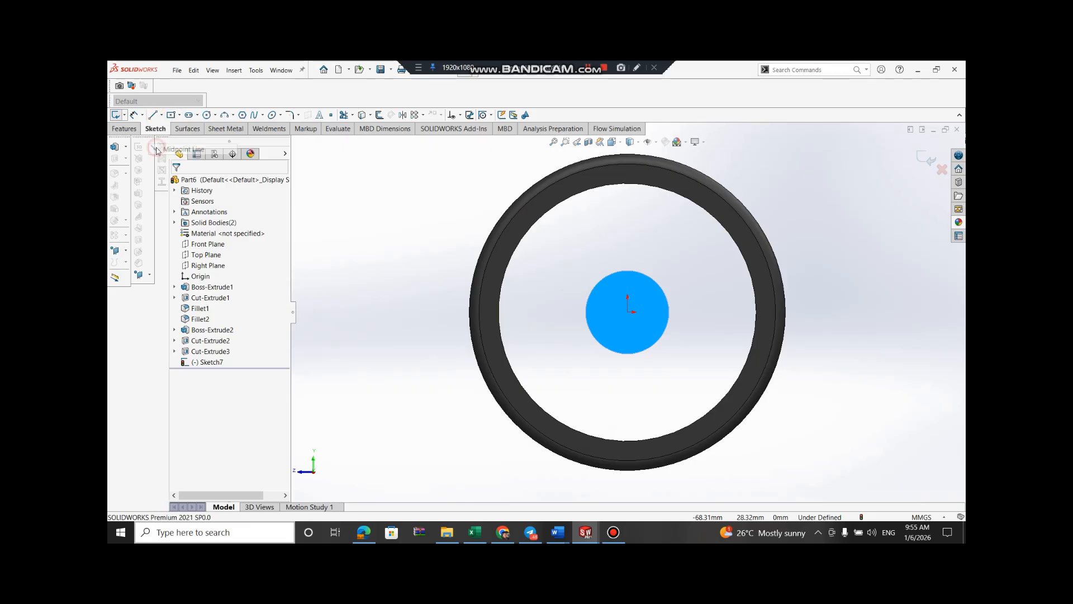
pyautogui.click(628, 312)
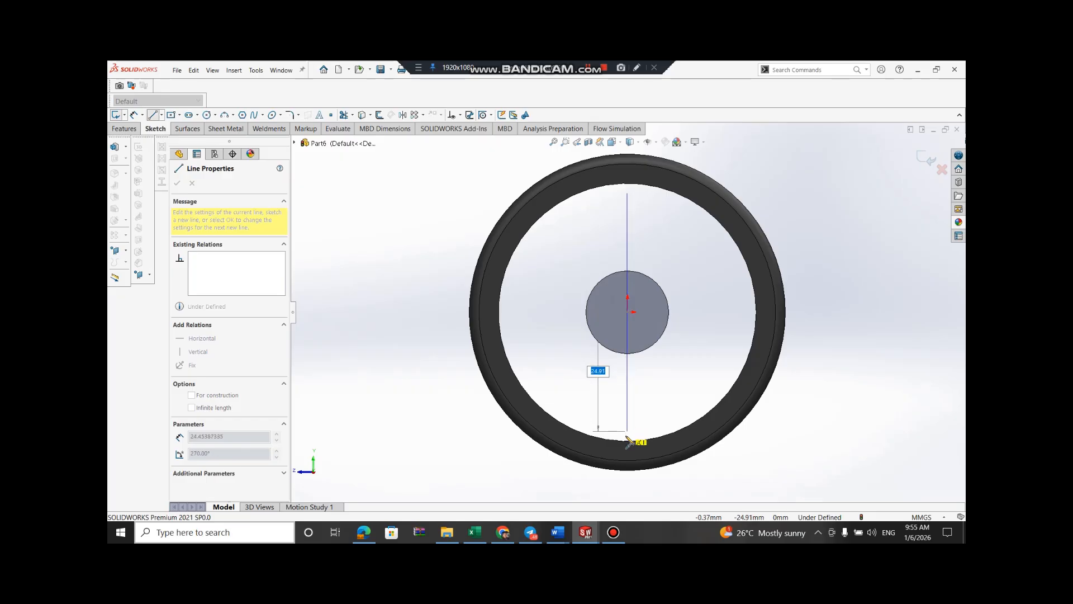
pyautogui.click(627, 441)
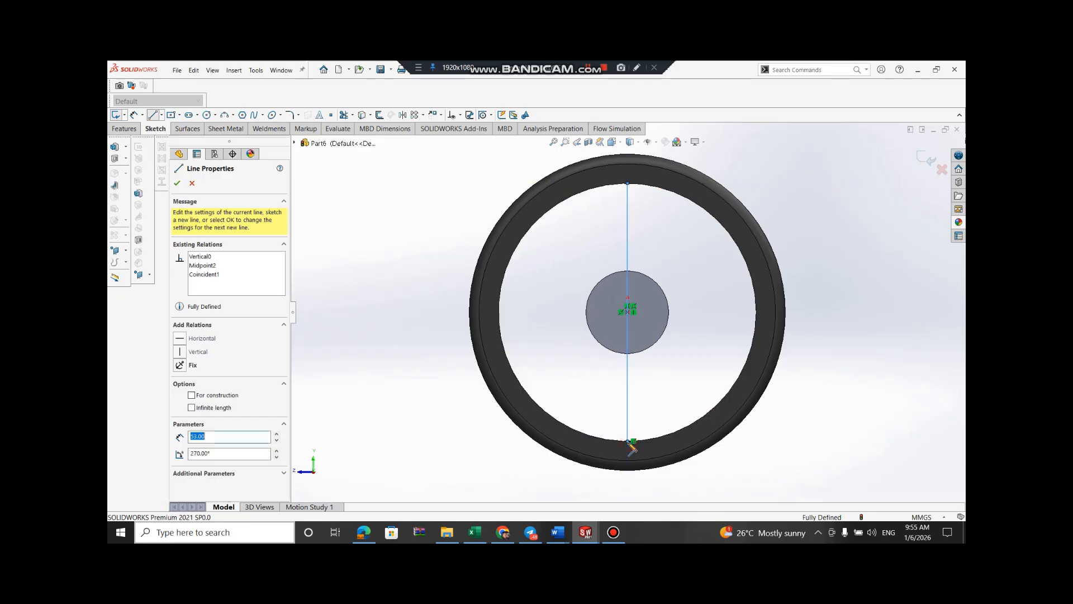
pyautogui.press('Escape')
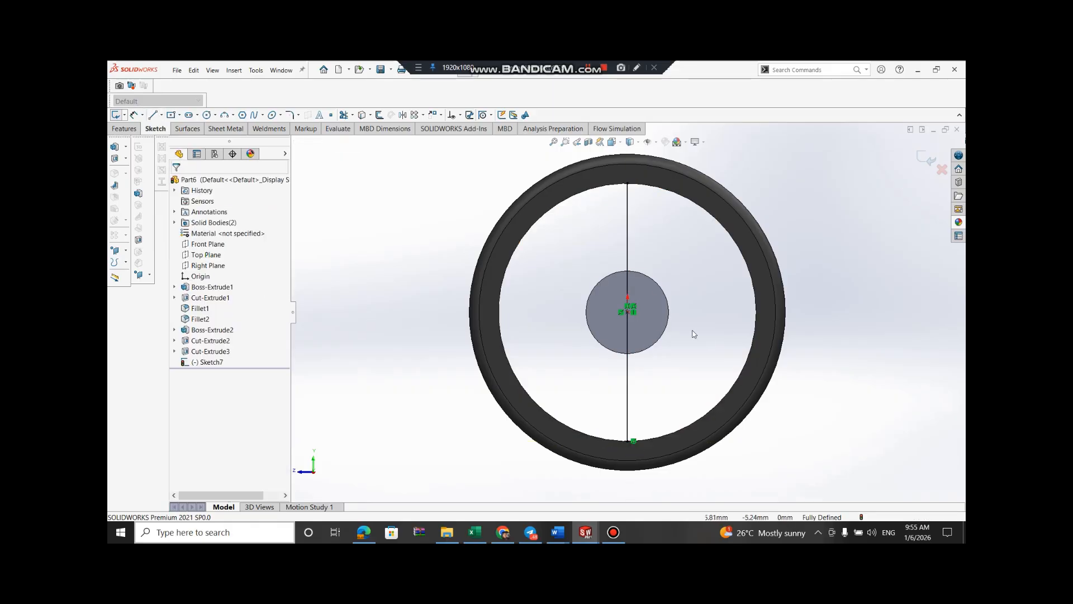
# Try a horizontal midpoint line about 53 mm long through the origin, ending on the ring's inner edge at both sides
pyautogui.click(162, 115)
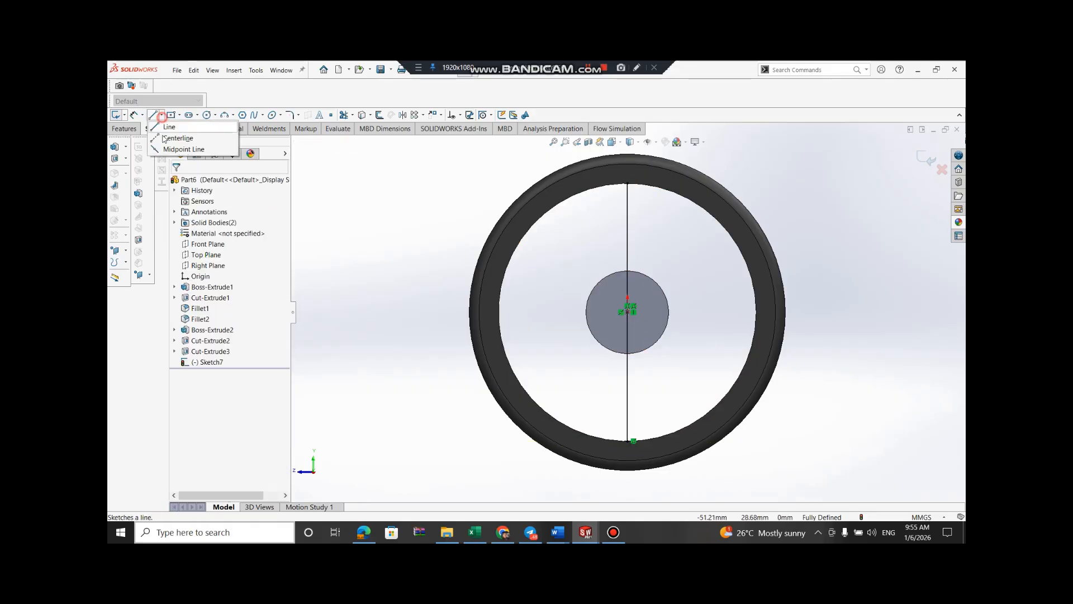
pyautogui.click(184, 151)
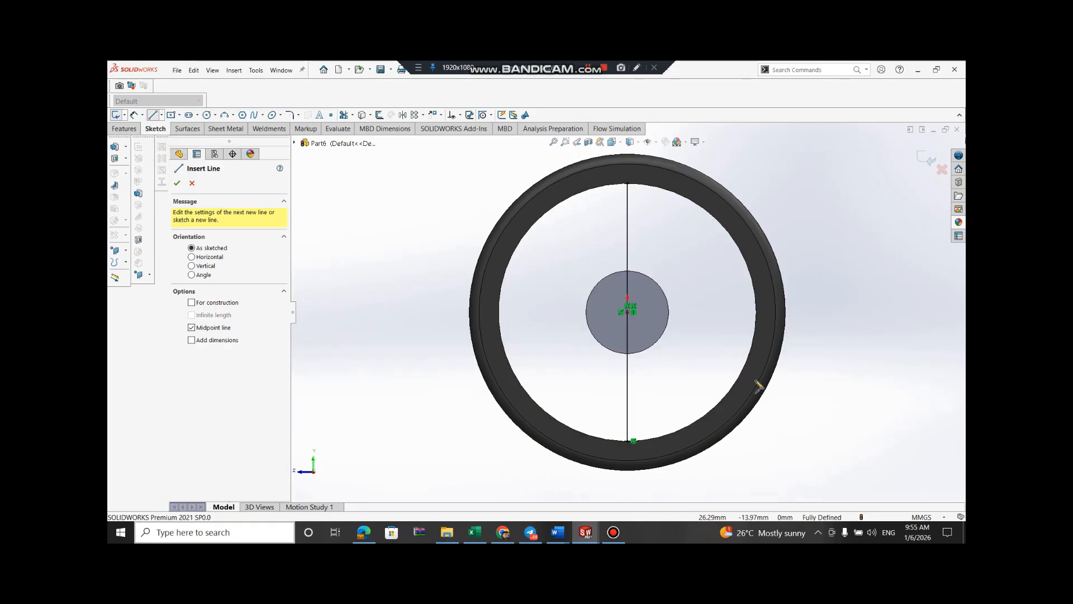
pyautogui.click(628, 311)
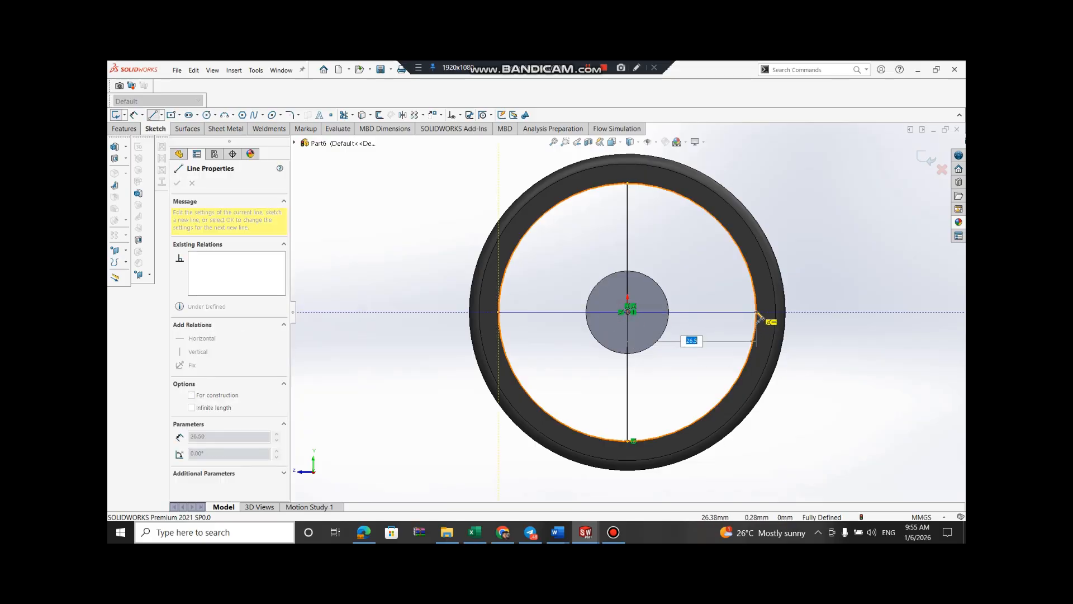
pyautogui.click(757, 313)
pyautogui.press('Escape')
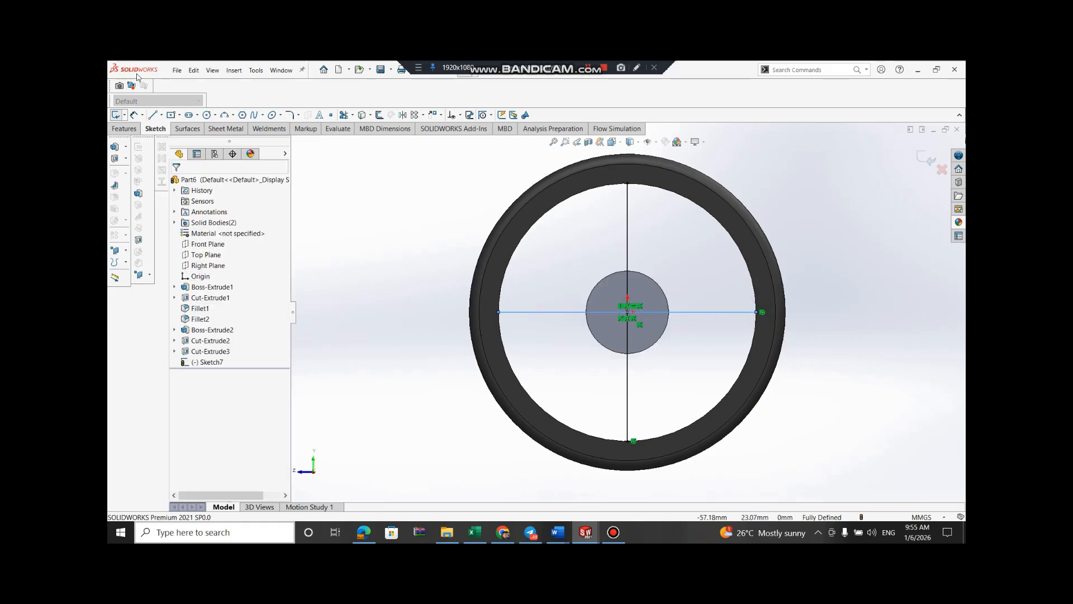
# Try two crossing diagonal midpoint lines through the origin, each about 53 mm long and ending on the ring's inner edge
pyautogui.click(159, 115)
pyautogui.click(185, 149)
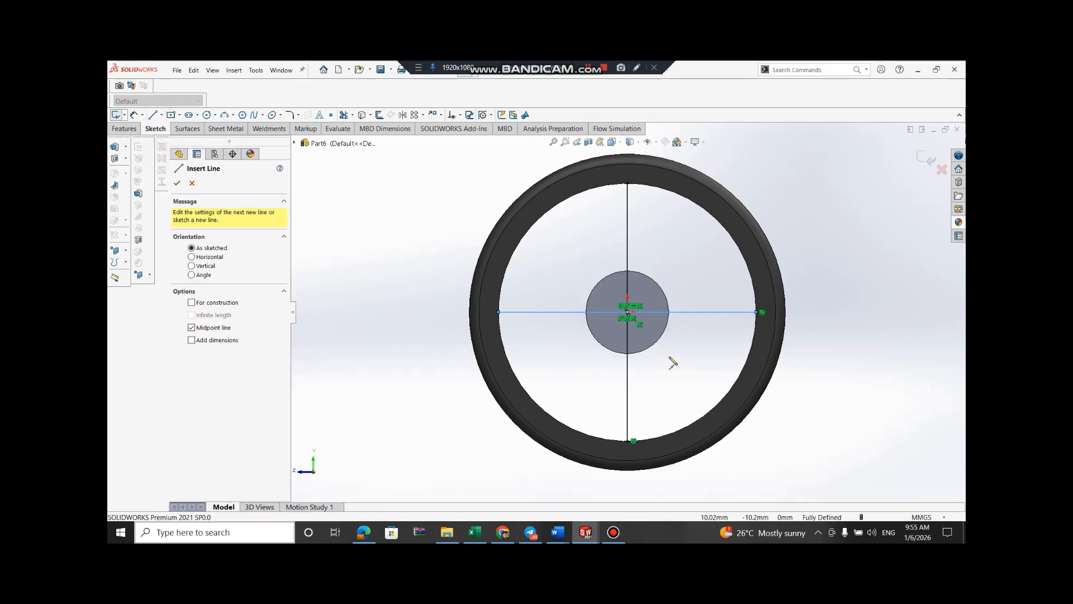
pyautogui.click(628, 313)
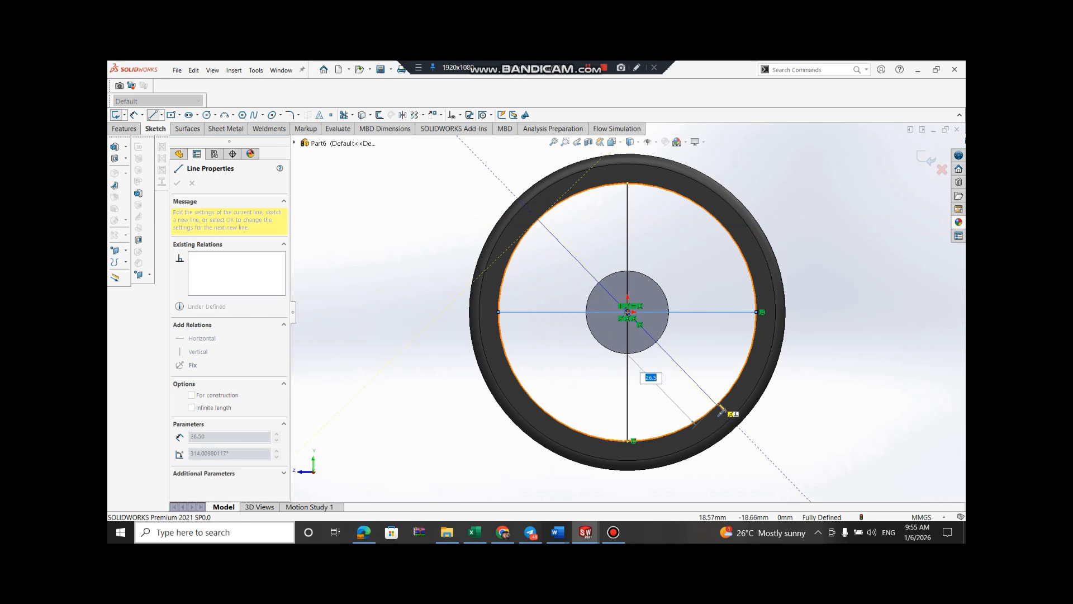
pyautogui.click(719, 404)
pyautogui.press('Escape')
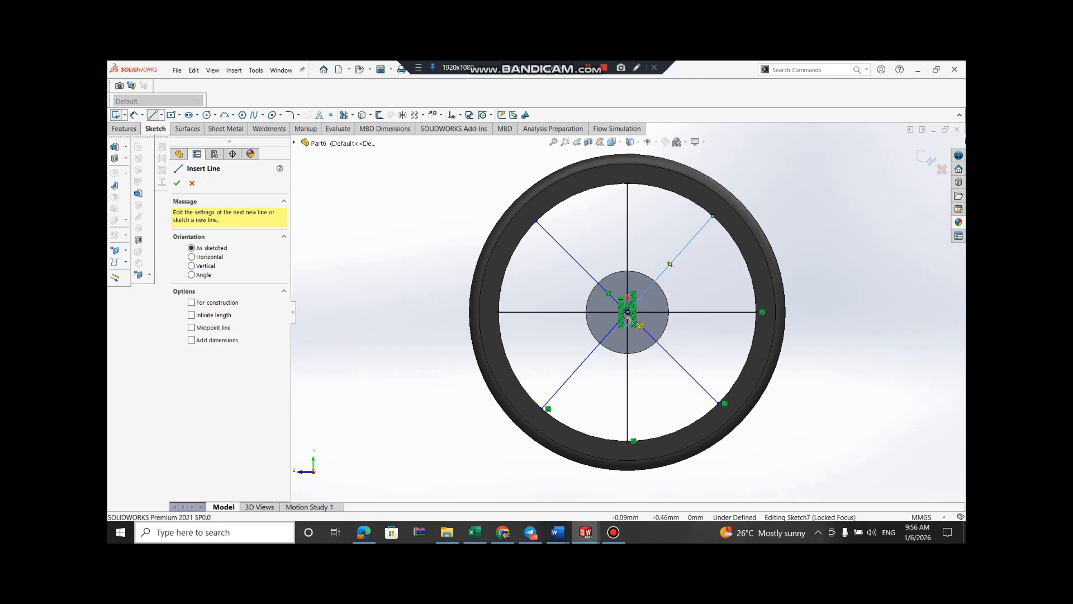
# Try 26.5 mm lines from the origin to the ring's inner edge, one vertical at 90° and one diagonal at 135°
pyautogui.click(627, 311)
pyautogui.click(627, 185)
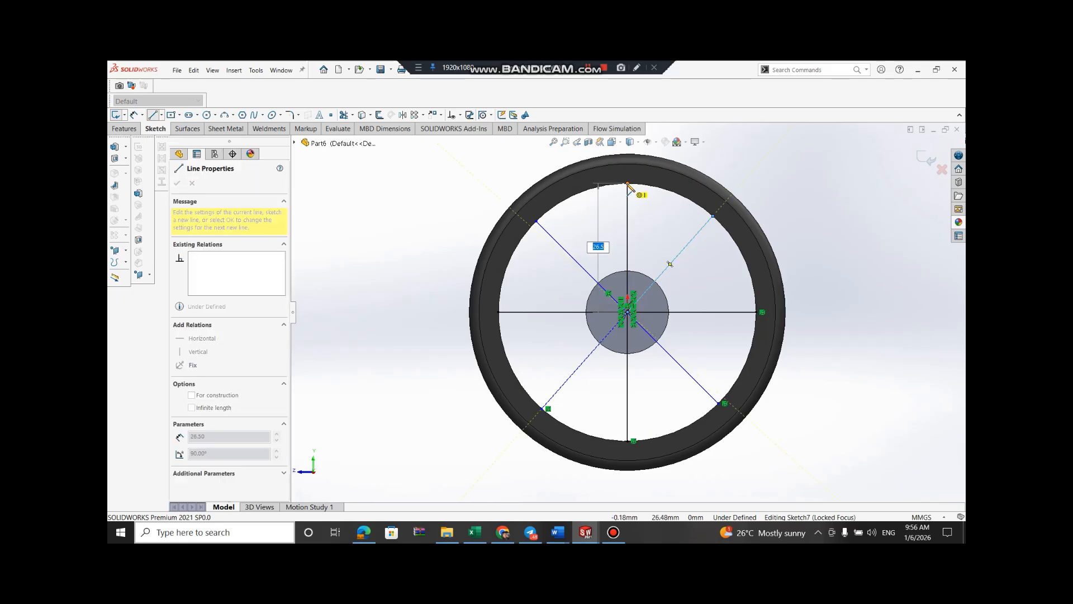
pyautogui.press('Escape')
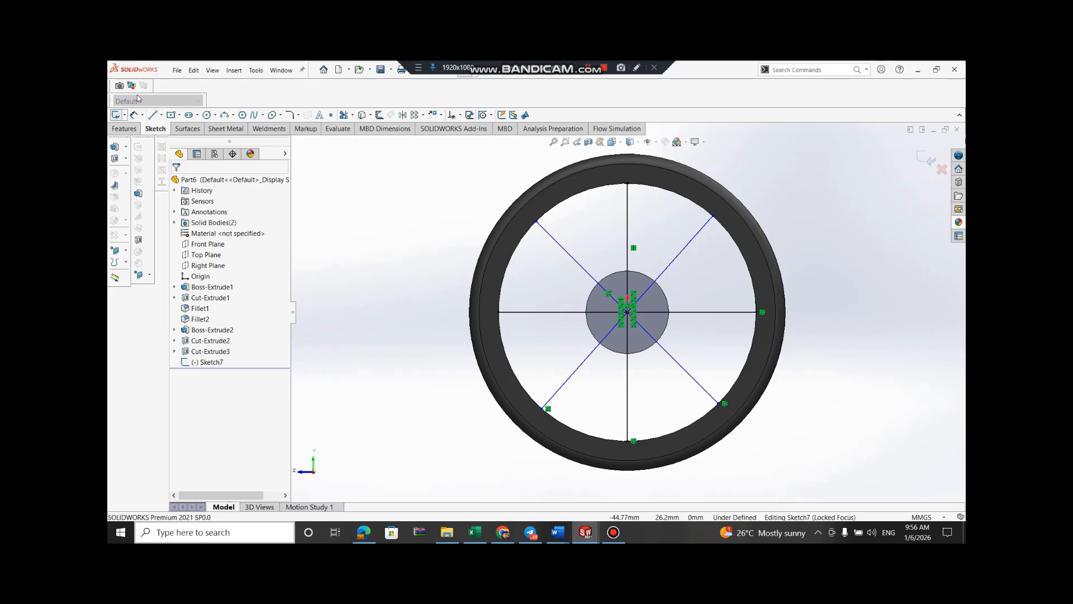
pyautogui.click(156, 115)
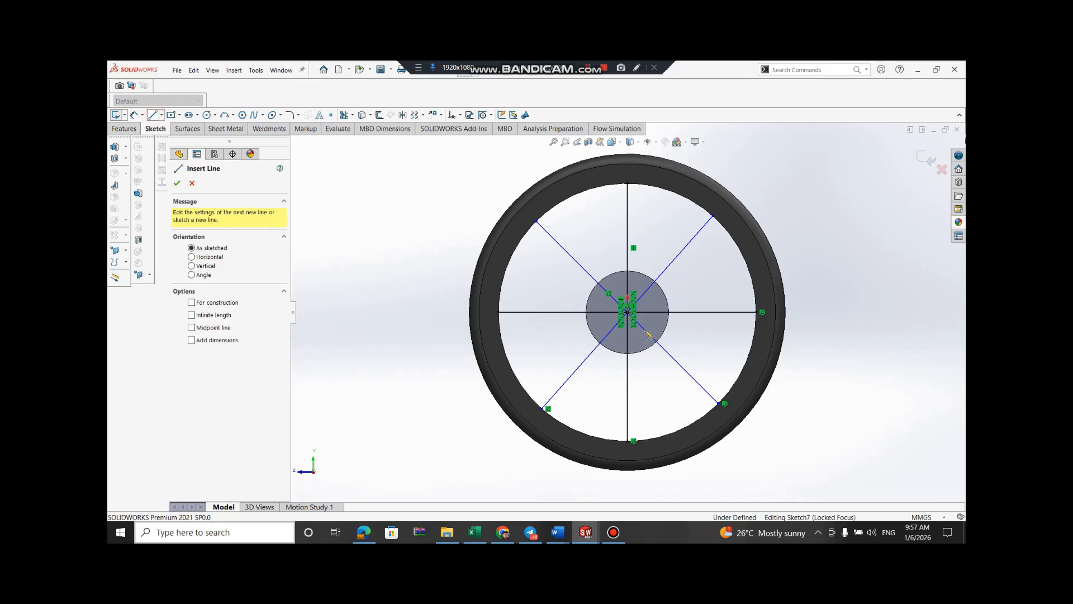
pyautogui.click(627, 312)
pyautogui.click(581, 266)
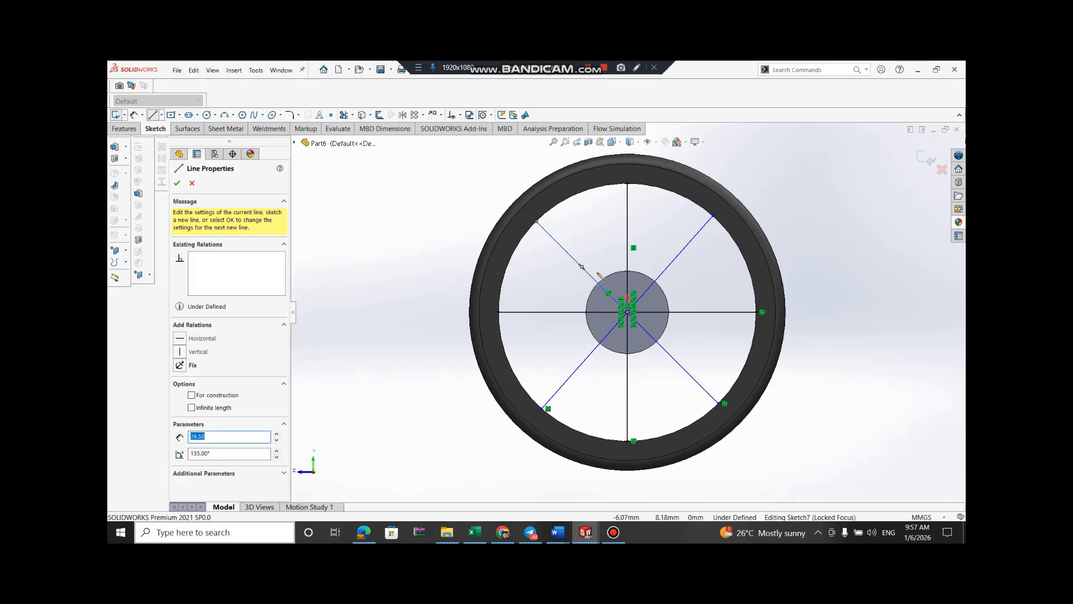
pyautogui.press('Escape')
# Try 26.5 mm lines from the origin over the remaining spokes at 180°, 0°, 315°, 270° and about 228°
pyautogui.click(152, 116)
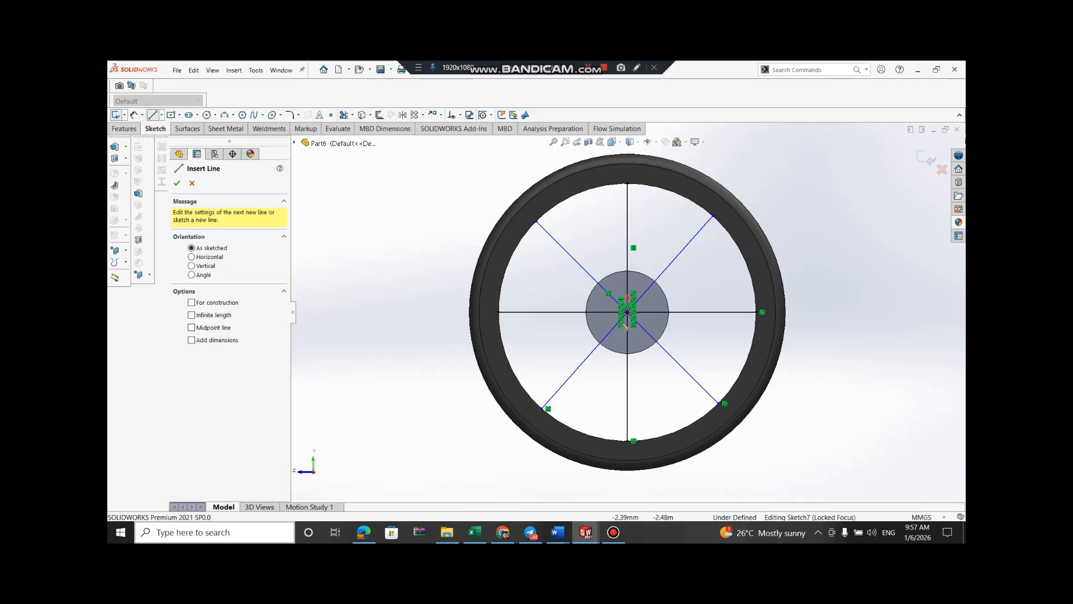
pyautogui.click(627, 312)
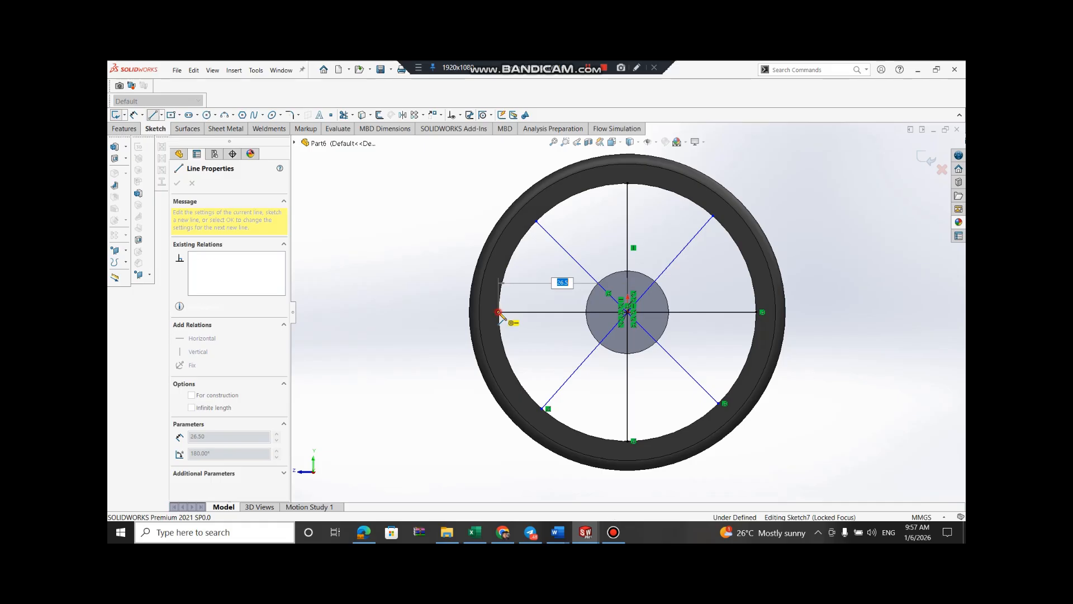
pyautogui.click(499, 312)
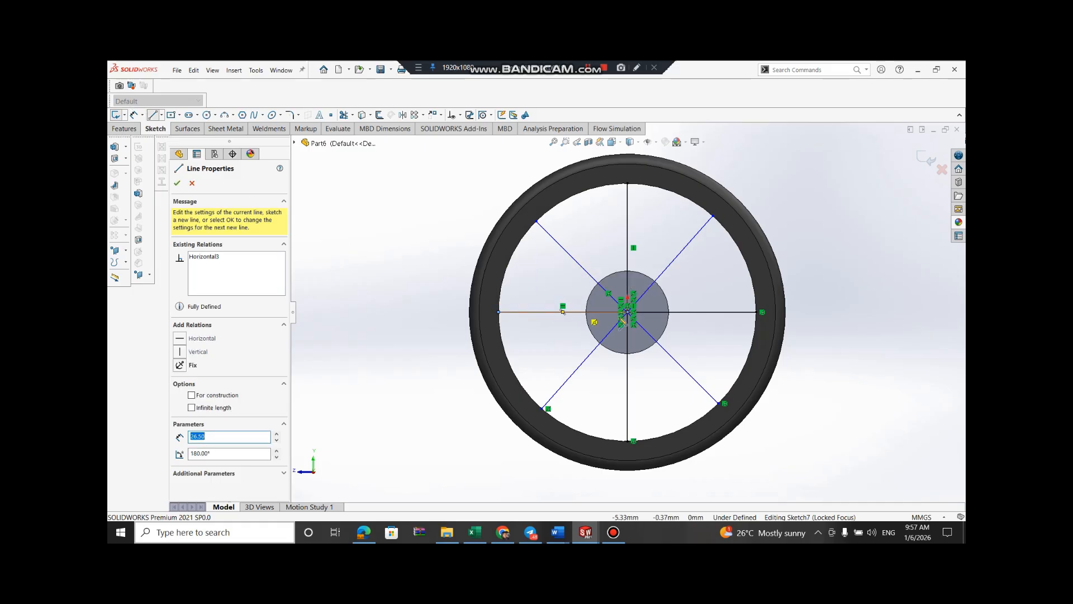
pyautogui.click(761, 312)
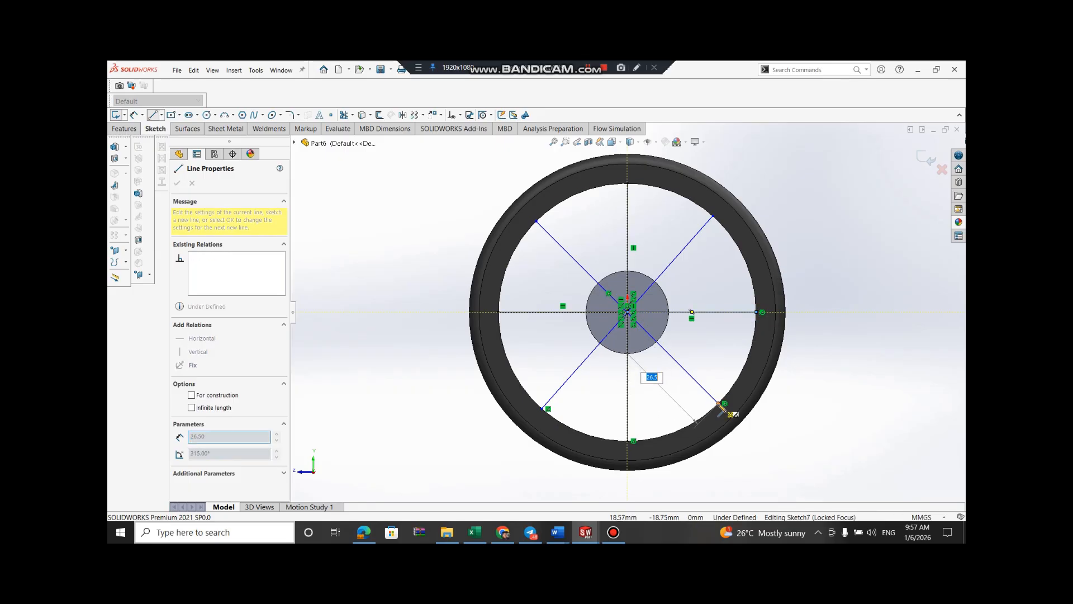
pyautogui.click(719, 403)
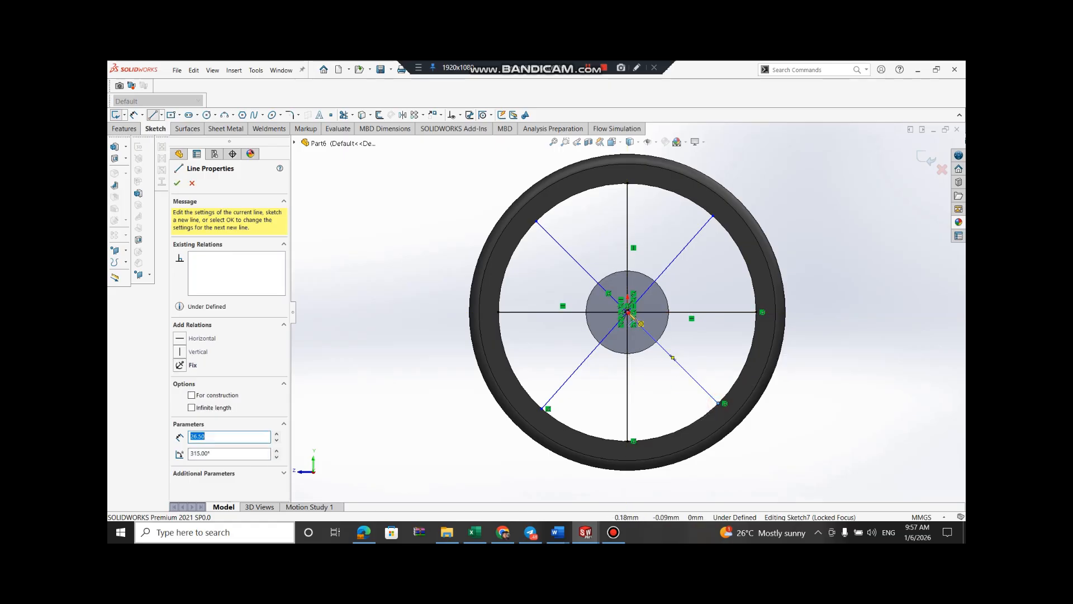
pyautogui.click(629, 312)
pyautogui.click(629, 442)
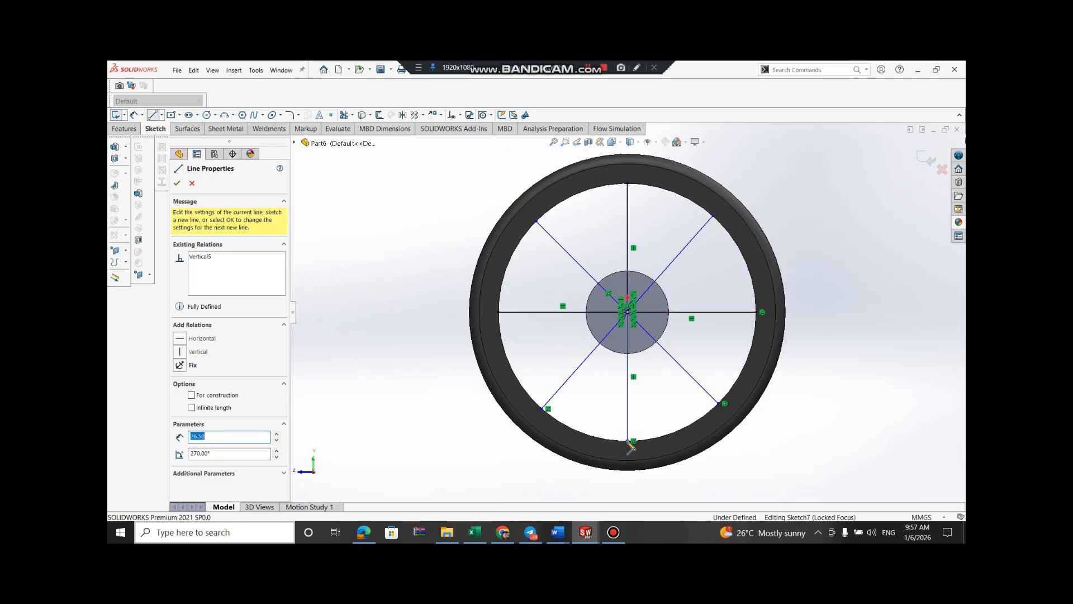
pyautogui.click(628, 311)
pyautogui.click(545, 408)
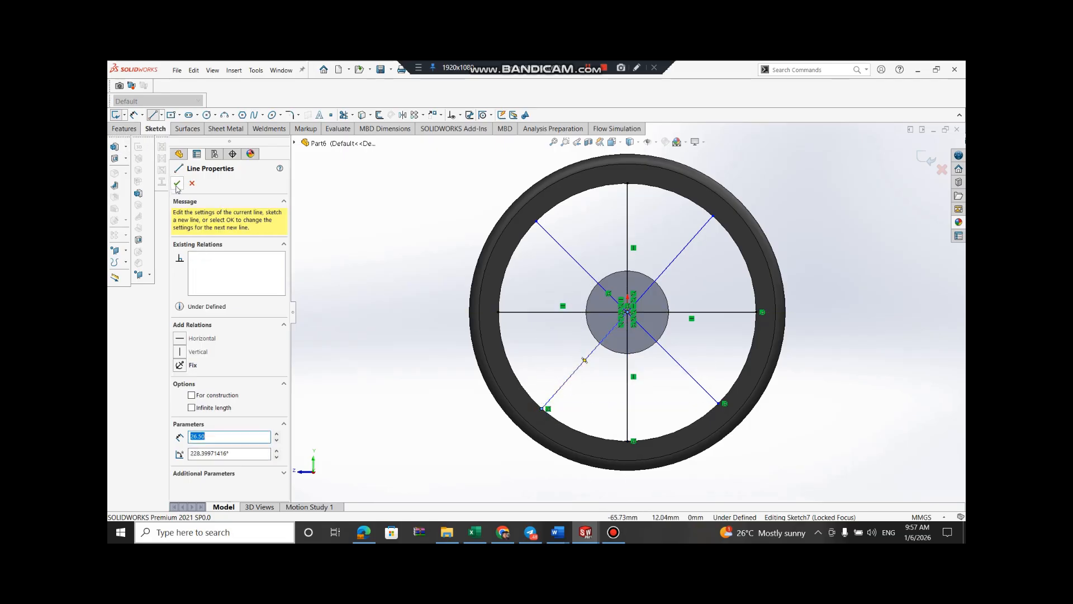
pyautogui.click(176, 185)
# Try Boss-Extrude on the spoke line sketch, cancel it, and undo the spoke lines
pyautogui.click(115, 148)
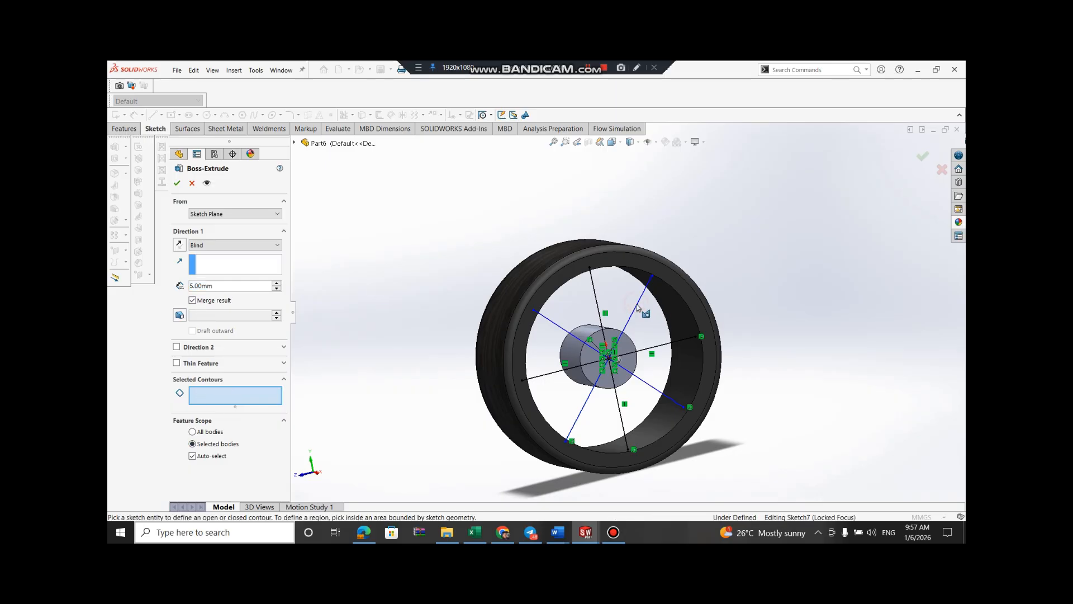
pyautogui.click(943, 171)
pyautogui.hotkey('ctrl', 'z')
pyautogui.hotkey('ctrl', 'z')
pyautogui.hotkey('ctrl', 'z')
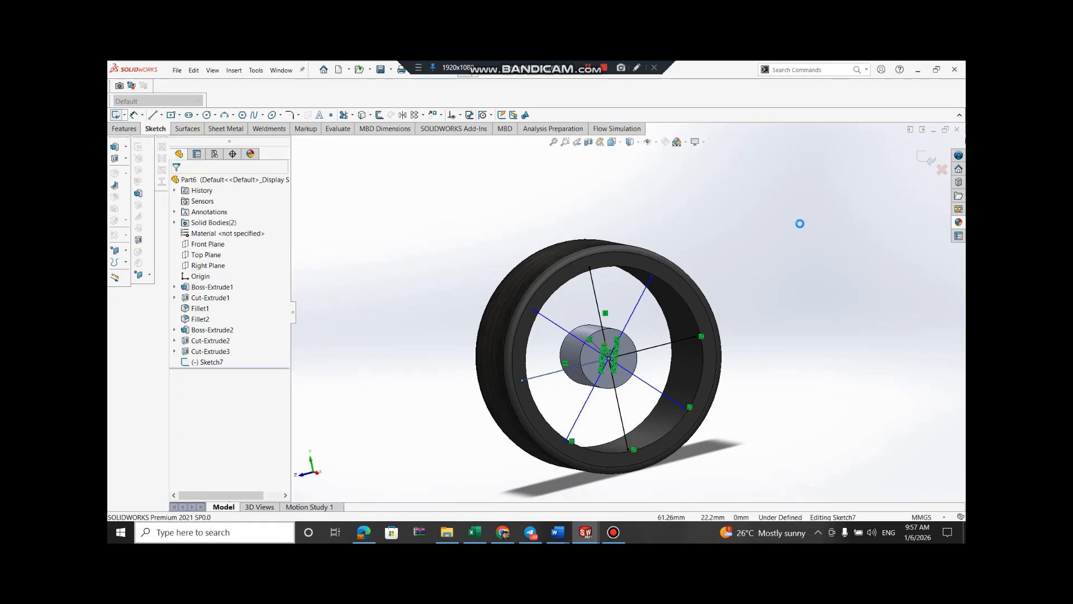
pyautogui.hotkey('ctrl', 'z')
pyautogui.hotkey('ctrl', 'z')
pyautogui.hotkey('ctrl', 'z')
pyautogui.hotkey('ctrl', 'z')
pyautogui.hotkey('ctrl', 'z')
pyautogui.hotkey('ctrl', 'z')
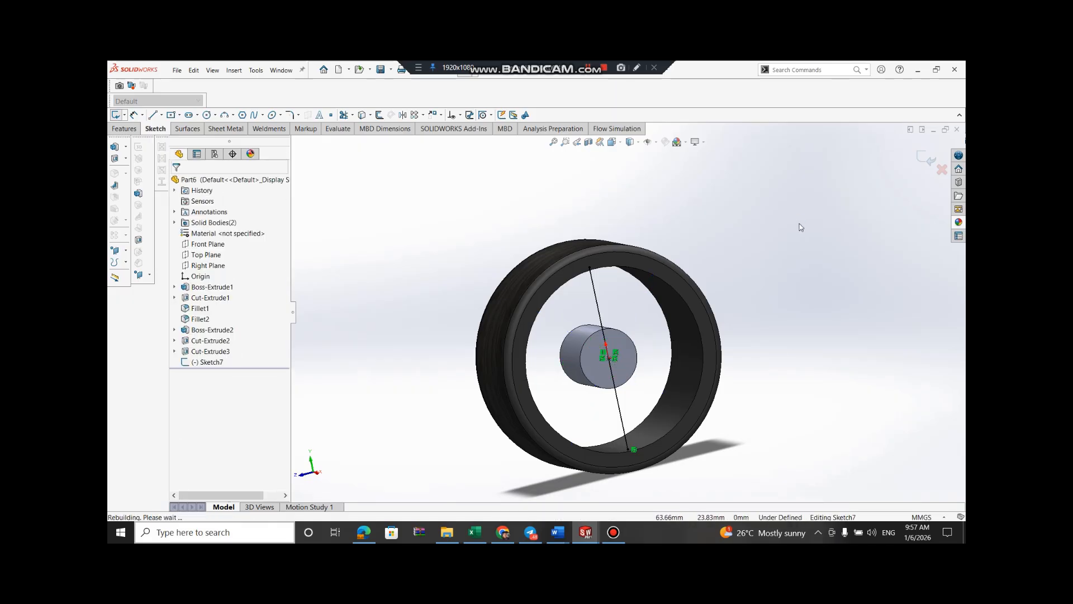
# Undo the hub's two end cuts and its extrusion, back to the hub circle sketch
pyautogui.hotkey('ctrl', '3')
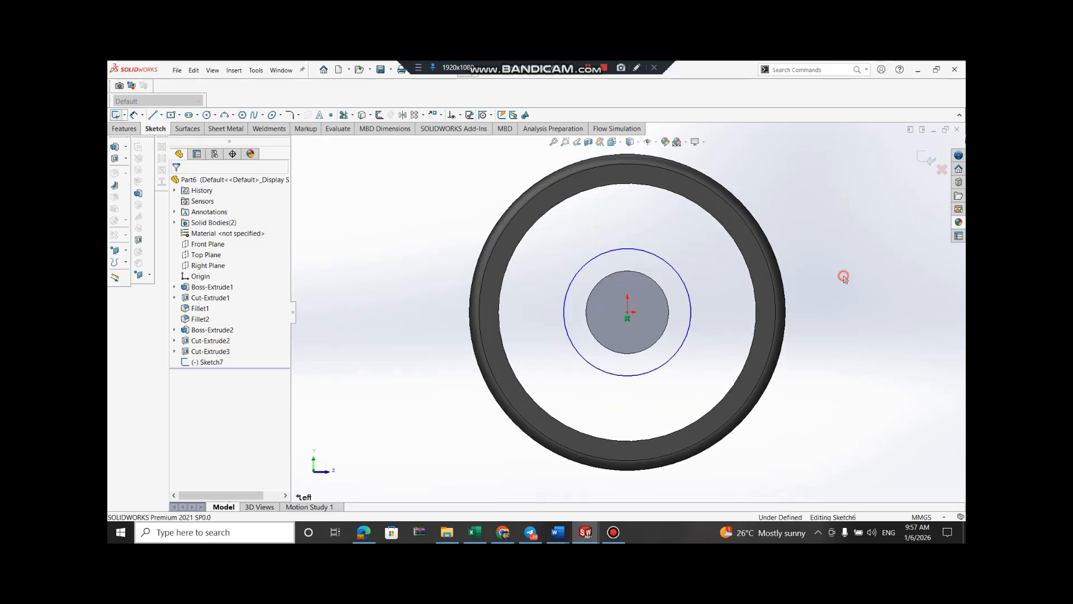
pyautogui.hotkey('ctrl', 'z')
pyautogui.hotkey('ctrl', 'z')
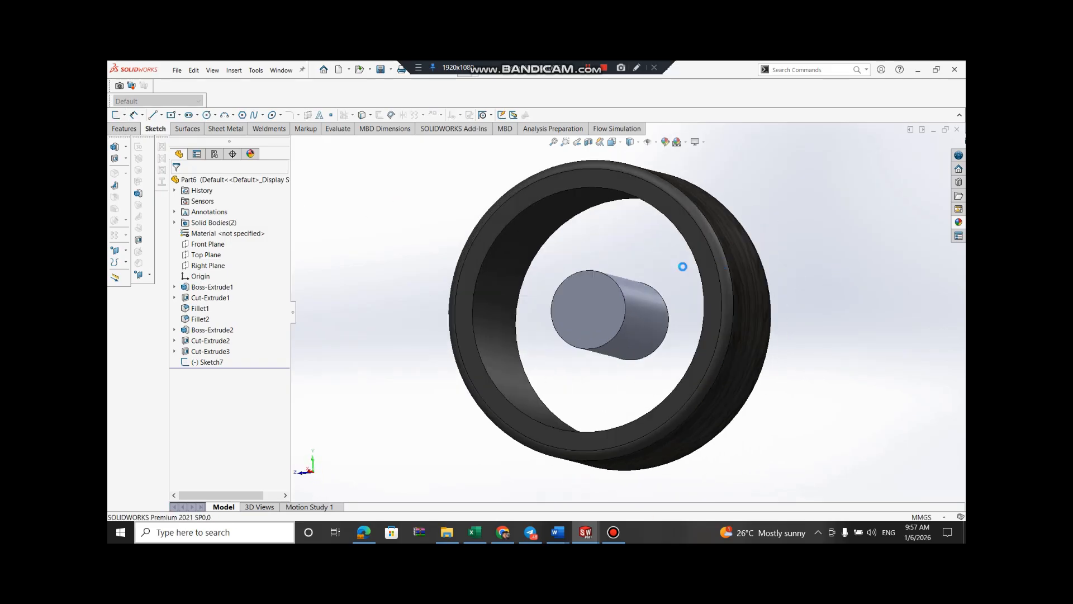
pyautogui.hotkey('ctrl', 'z')
pyautogui.hotkey('ctrl', 'z')
pyautogui.hotkey('ctrl', 'z')
pyautogui.hotkey('ctrl', 'z')
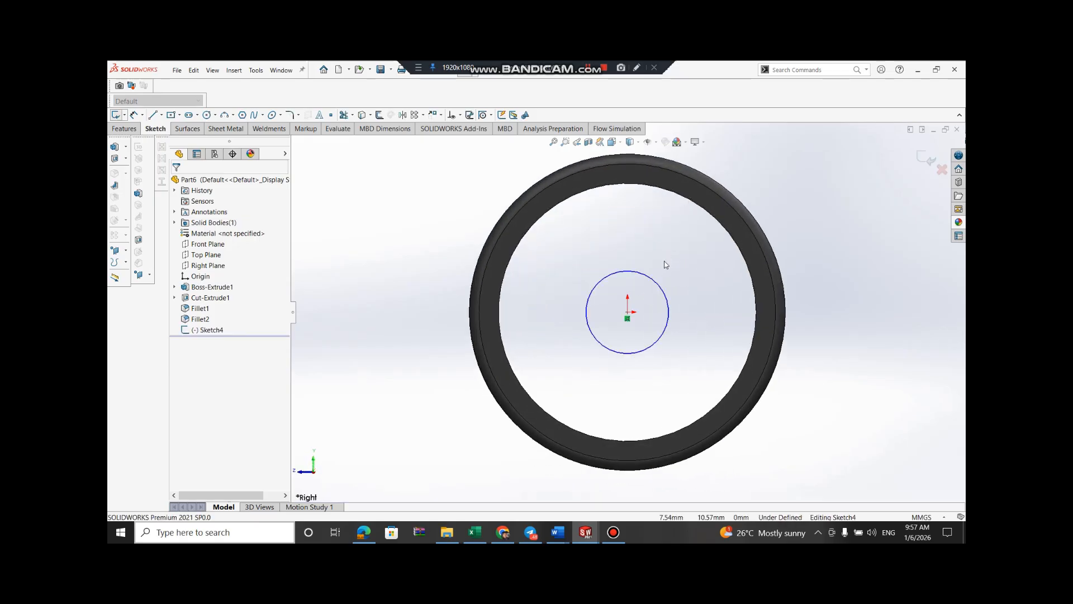
# Redo the hub extrusion and both hub end cuts
pyautogui.press('Right')
pyautogui.press('Right')
pyautogui.press('Right')
pyautogui.press('Right')
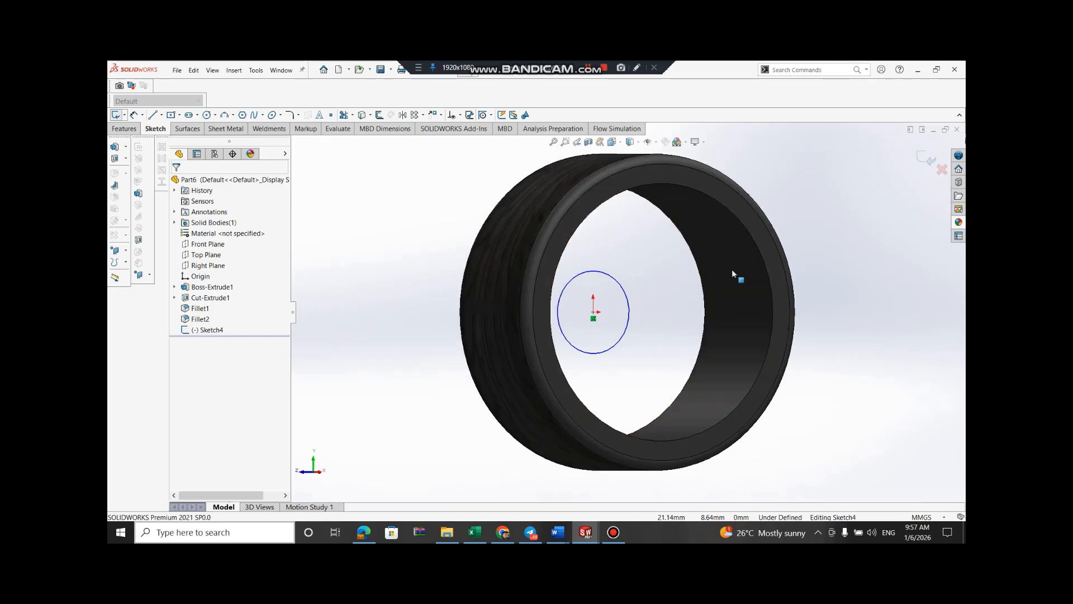
pyautogui.press('Right')
pyautogui.press('Right')
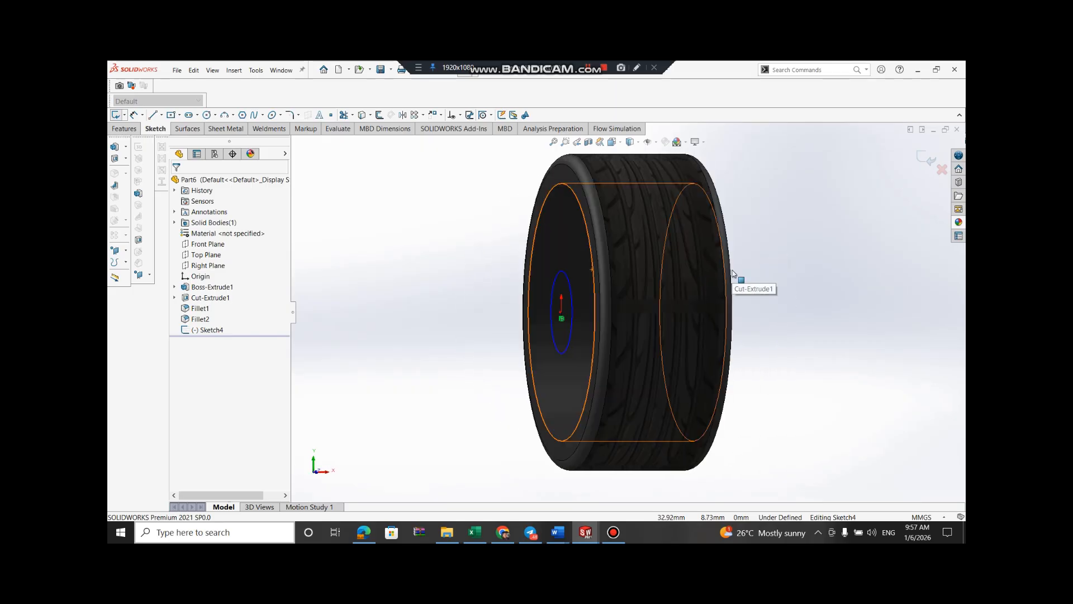
pyautogui.hotkey('ctrl', 'y')
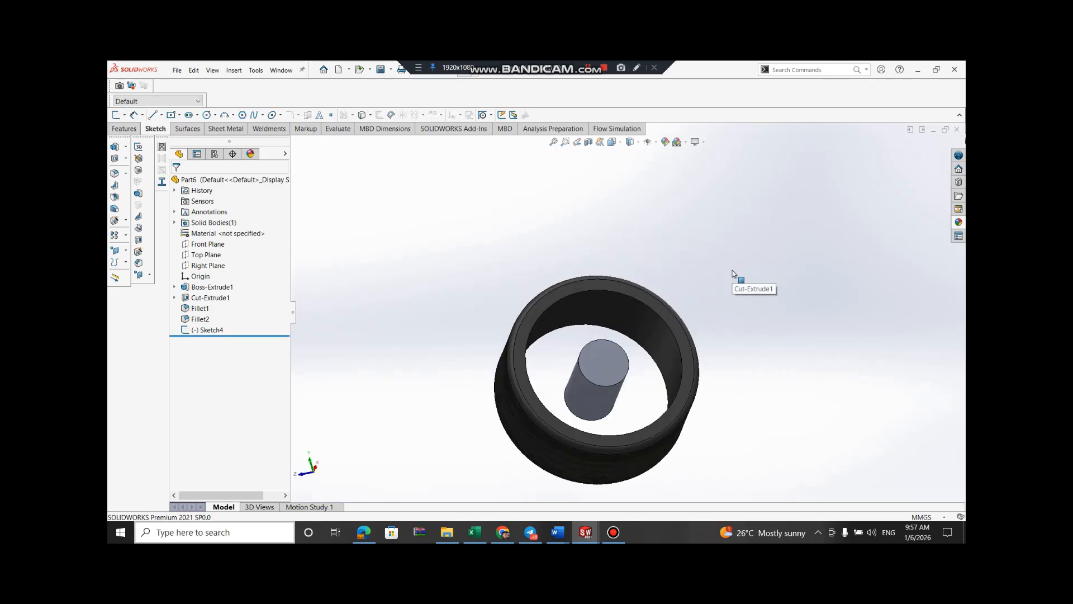
pyautogui.hotkey('ctrl', 'y')
pyautogui.hotkey('ctrl', 'y')
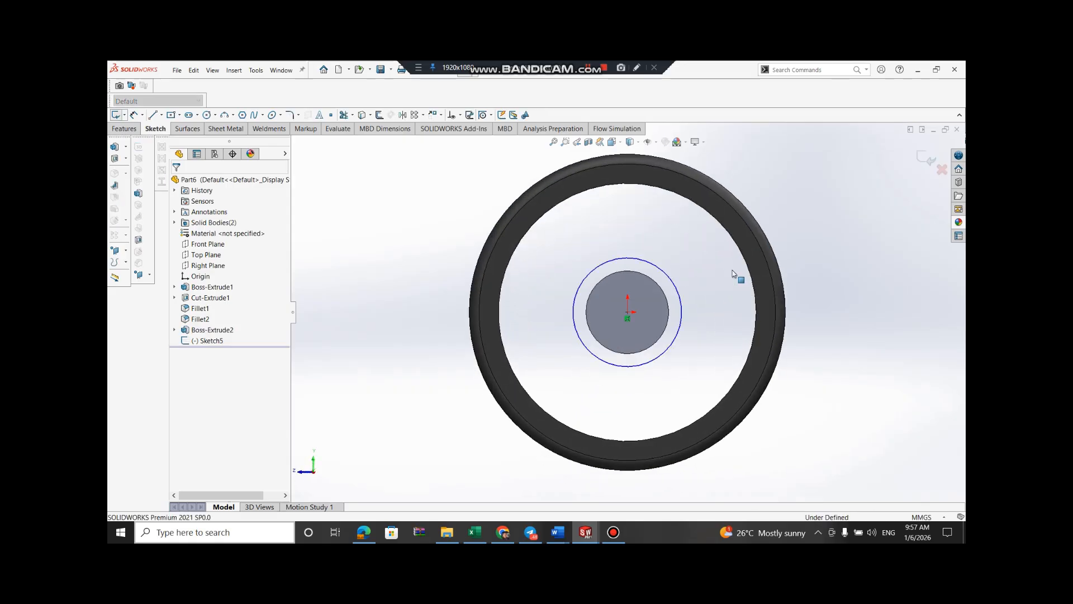
pyautogui.hotkey('ctrl', 'y')
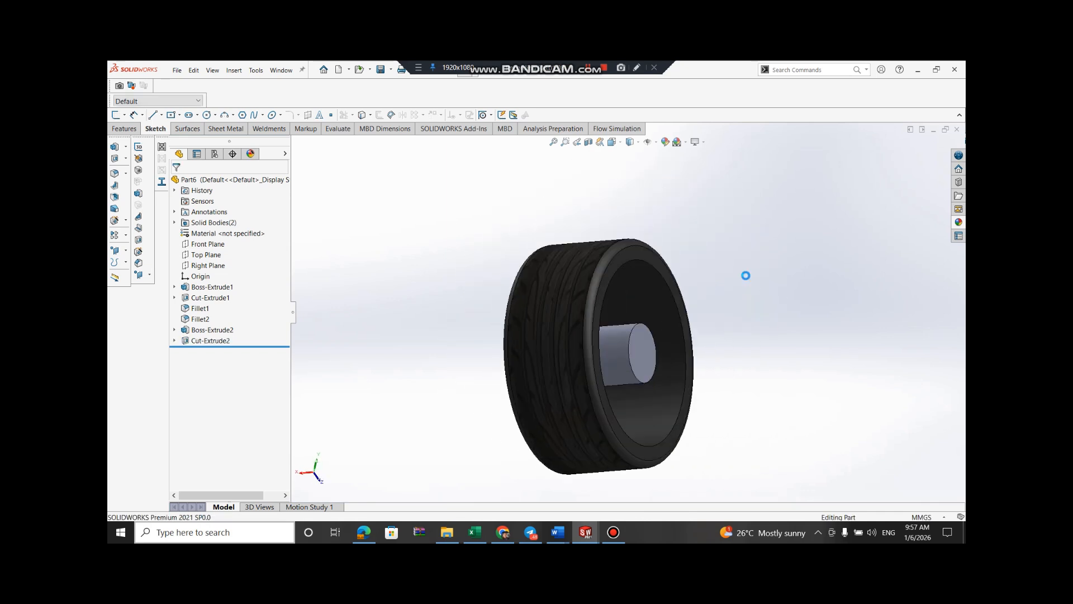
pyautogui.hotkey('ctrl', 'y')
pyautogui.hotkey('ctrl', 'y')
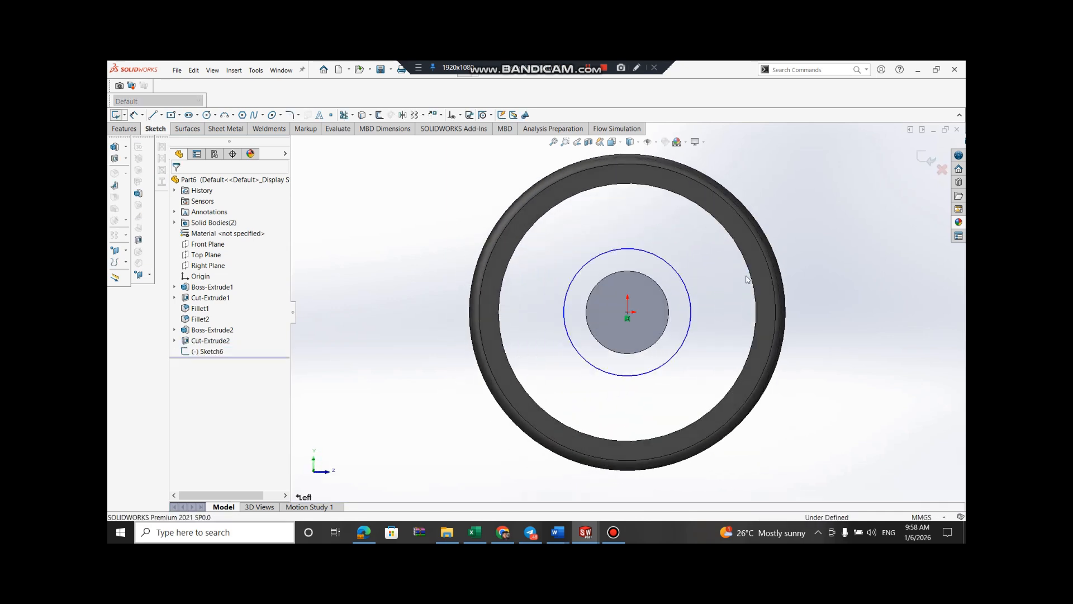
pyautogui.hotkey('ctrl', 'y')
pyautogui.hotkey('ctrl', 'y')
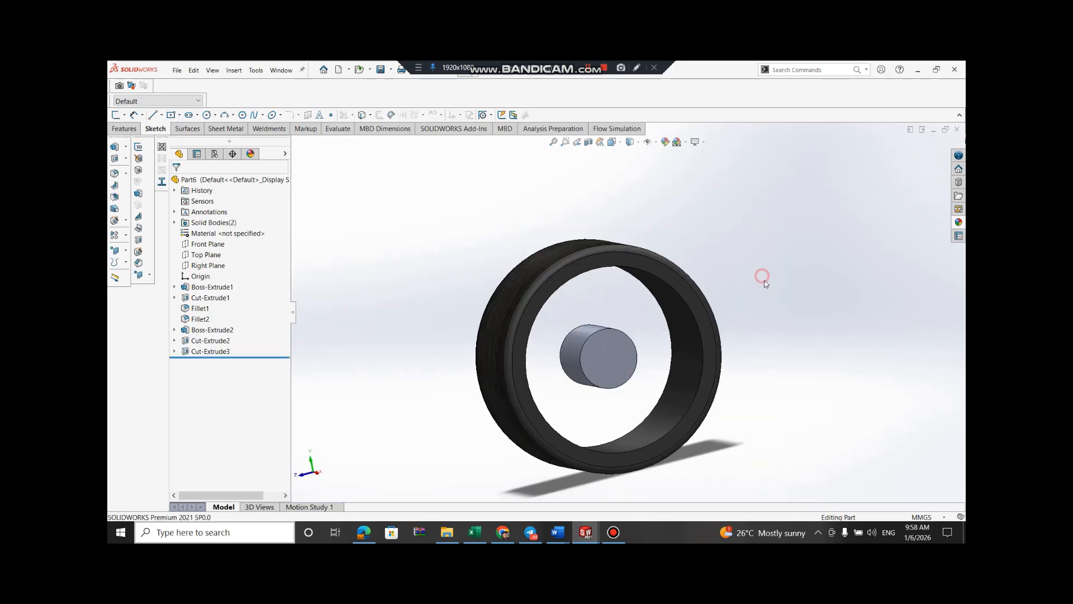
# Start a sketch on the hub's recessed circular end face
pyautogui.press('Right')
pyautogui.press('Right')
pyautogui.press('Right')
pyautogui.press('Right')
pyautogui.press('Right')
pyautogui.press('Right')
pyautogui.press('Right')
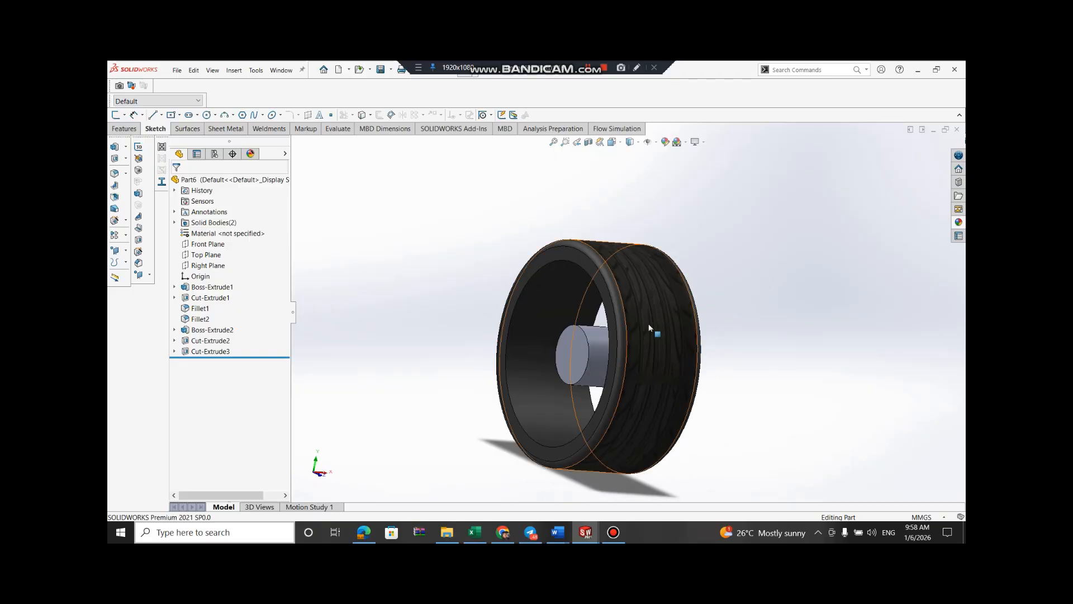
pyautogui.press('Right')
pyautogui.rightClick(575, 351)
pyautogui.click(597, 243)
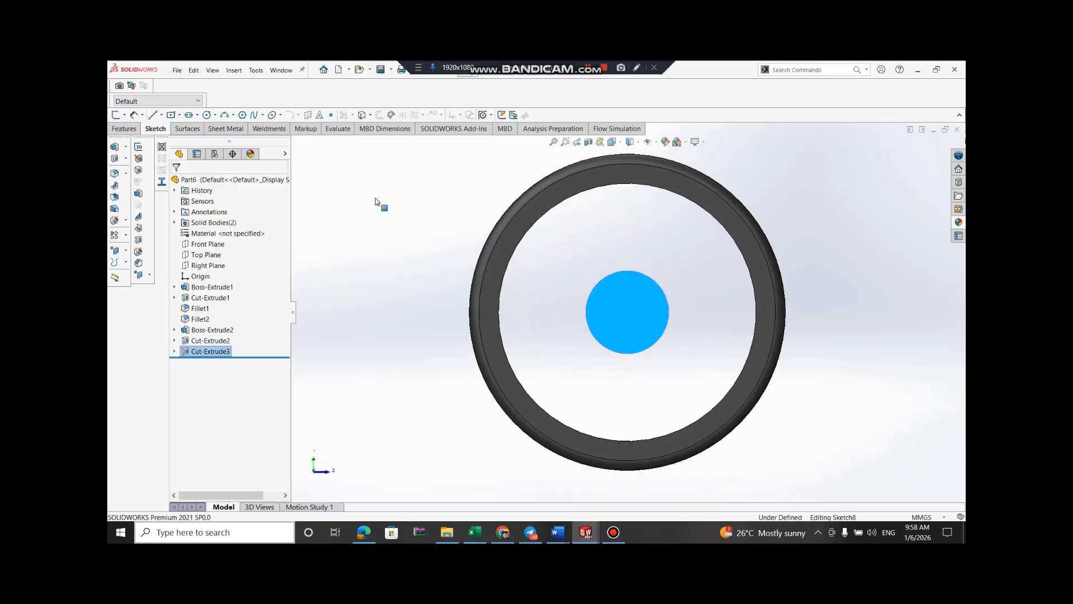
# Draw two vertical 26.5 mm lines from the origin up and down to the ring's inner edge
pyautogui.press('l')
pyautogui.click(628, 311)
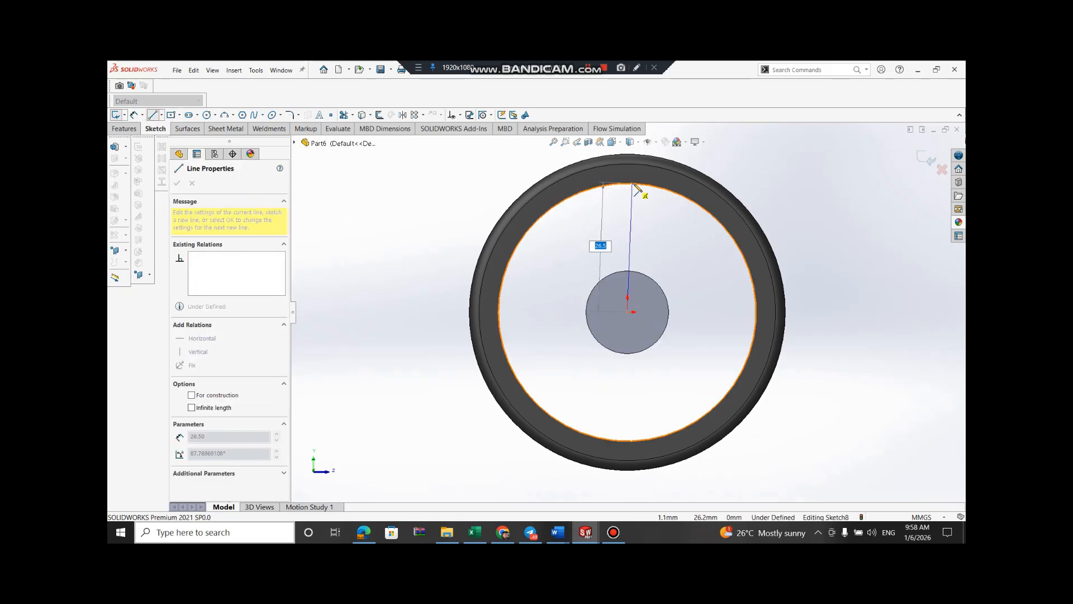
pyautogui.click(628, 185)
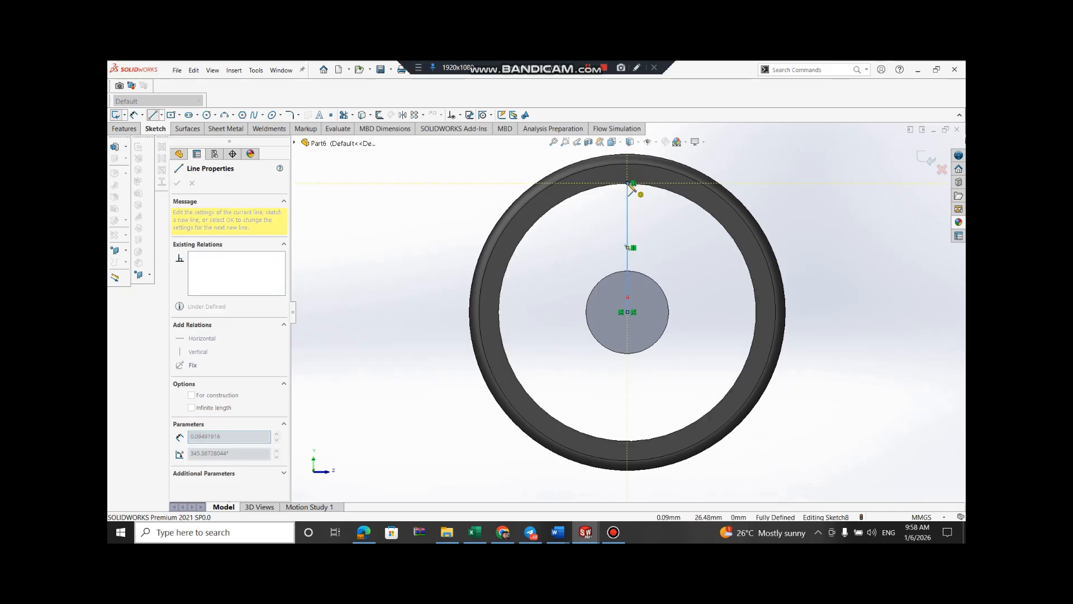
pyautogui.press('Escape')
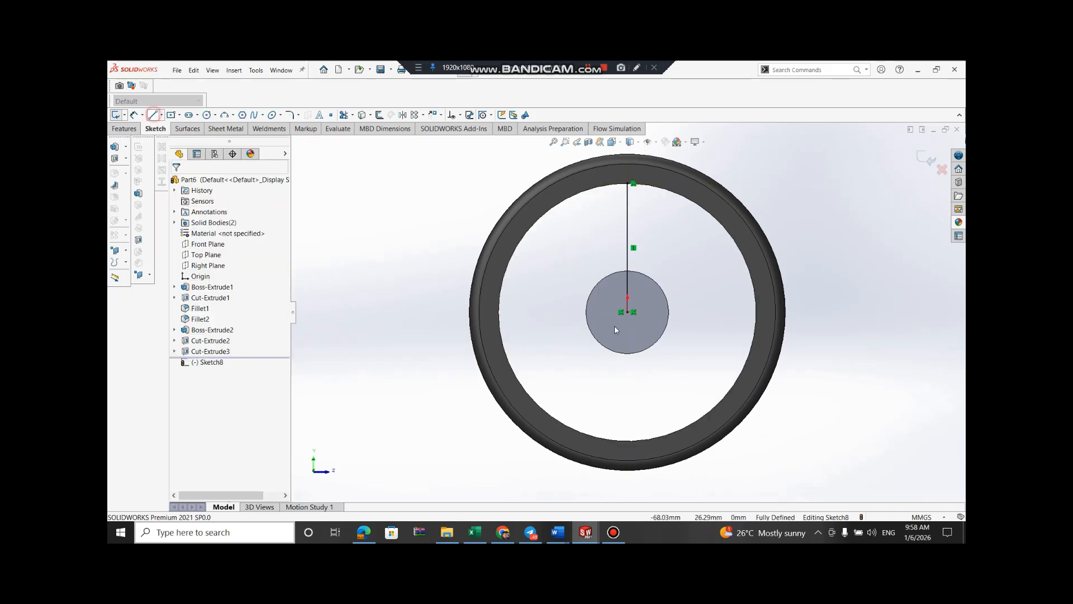
pyautogui.press('l')
pyautogui.click(628, 312)
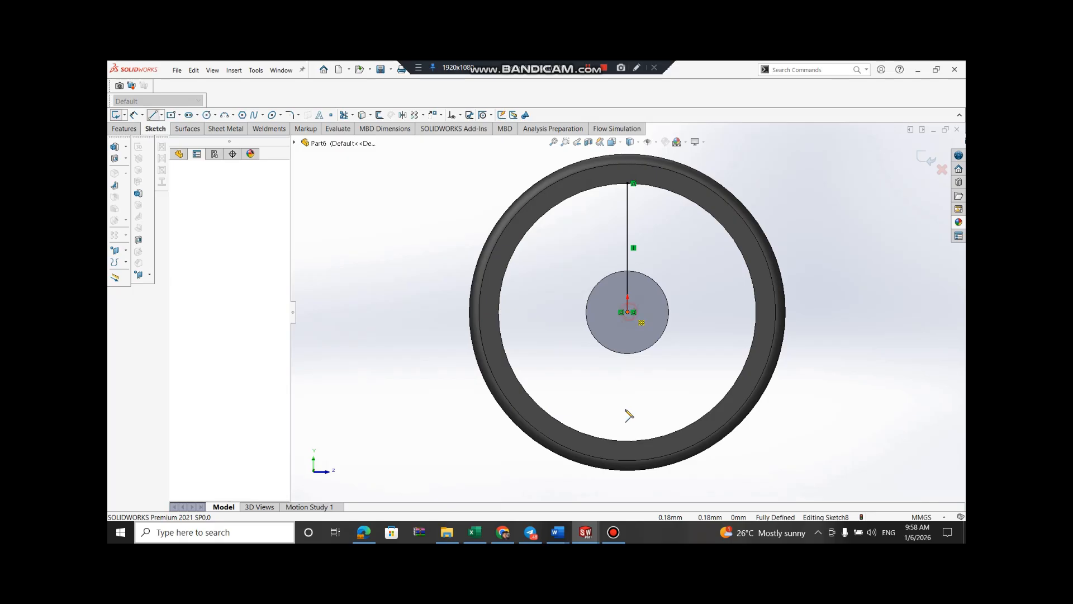
pyautogui.click(627, 441)
pyautogui.press('Escape')
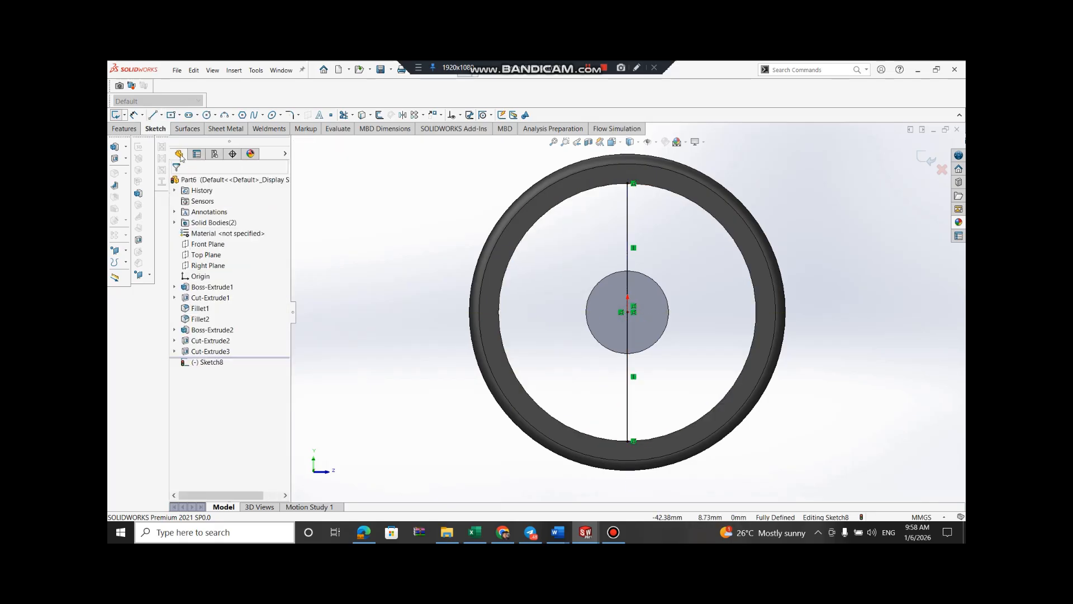
# Draw two horizontal 26.5 mm lines from the origin at 180° and 0° to the ring's inner edge
pyautogui.click(154, 115)
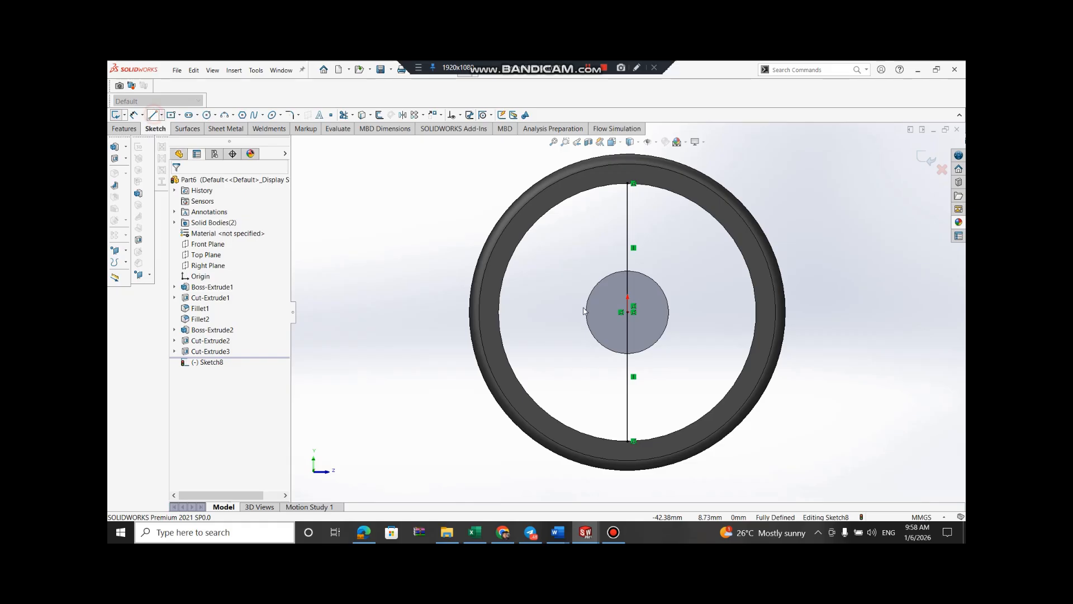
pyautogui.click(628, 312)
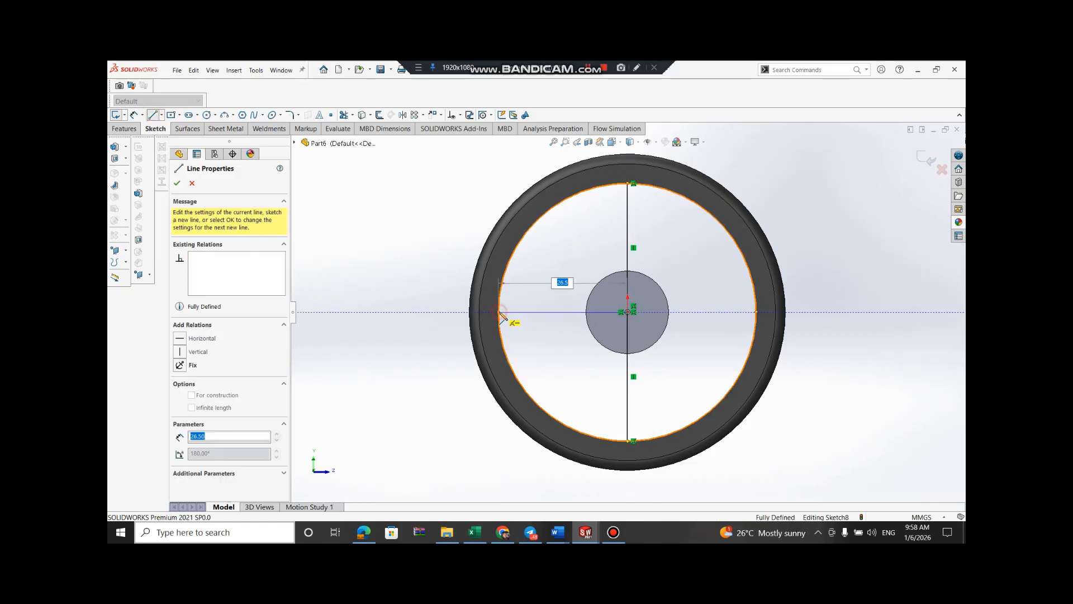
pyautogui.click(503, 312)
pyautogui.press('Escape')
pyautogui.click(154, 116)
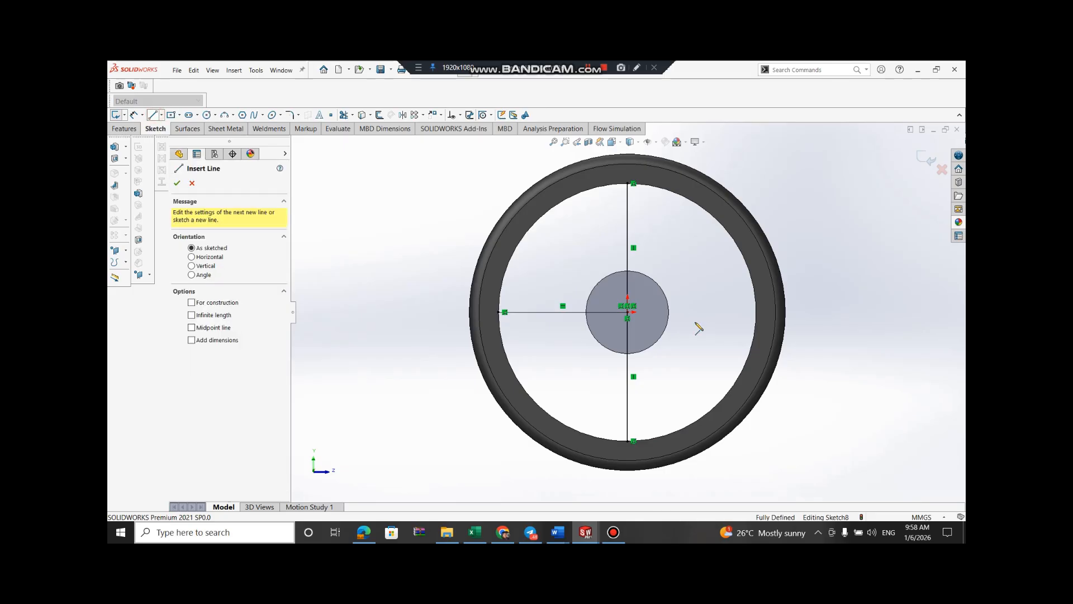
pyautogui.click(628, 312)
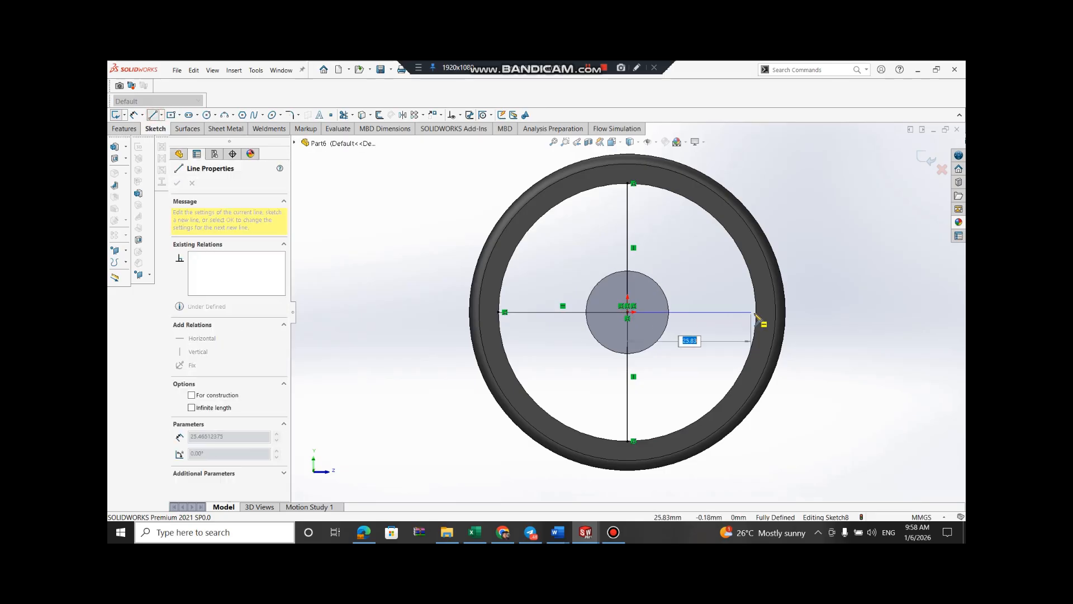
pyautogui.click(750, 312)
pyautogui.press('Escape')
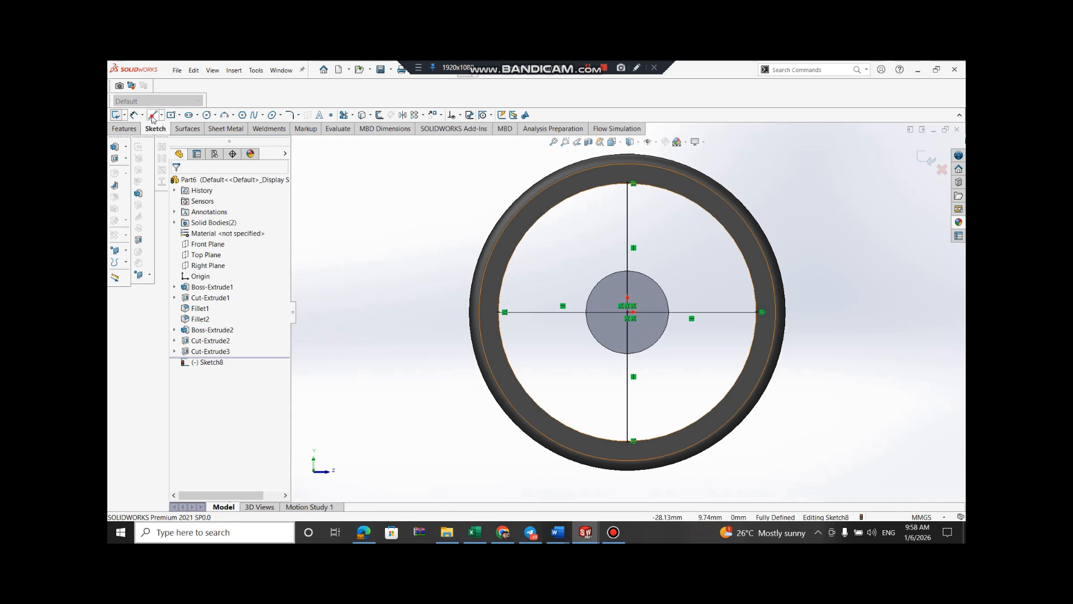
# Draw two diagonal 26.5 mm lines from the origin at about 45° and 135° to the ring's inner edge
pyautogui.click(153, 116)
pyautogui.click(628, 313)
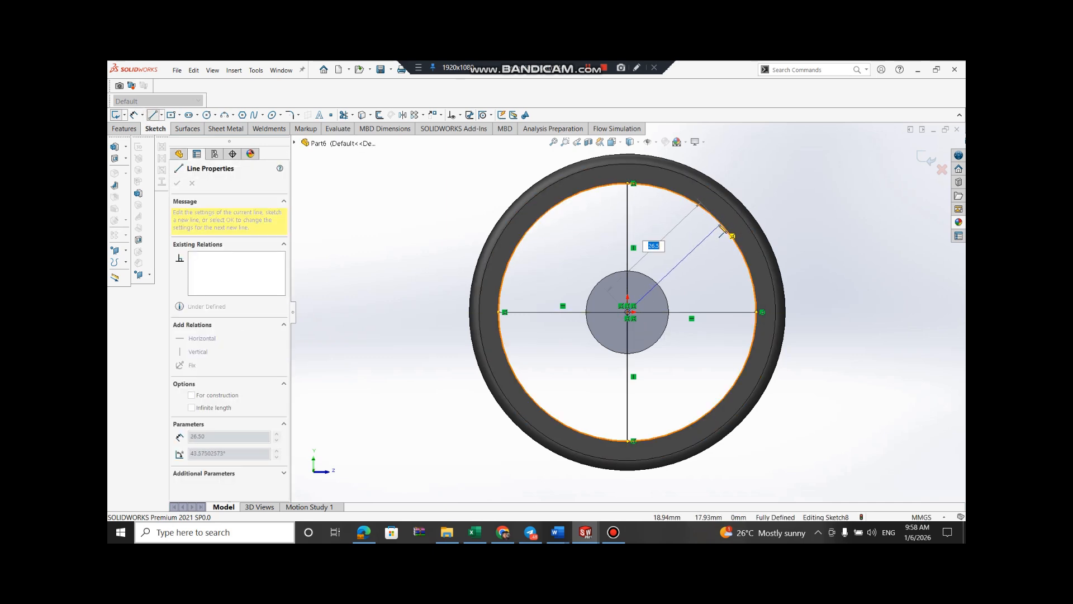
pyautogui.click(723, 222)
pyautogui.press('Escape')
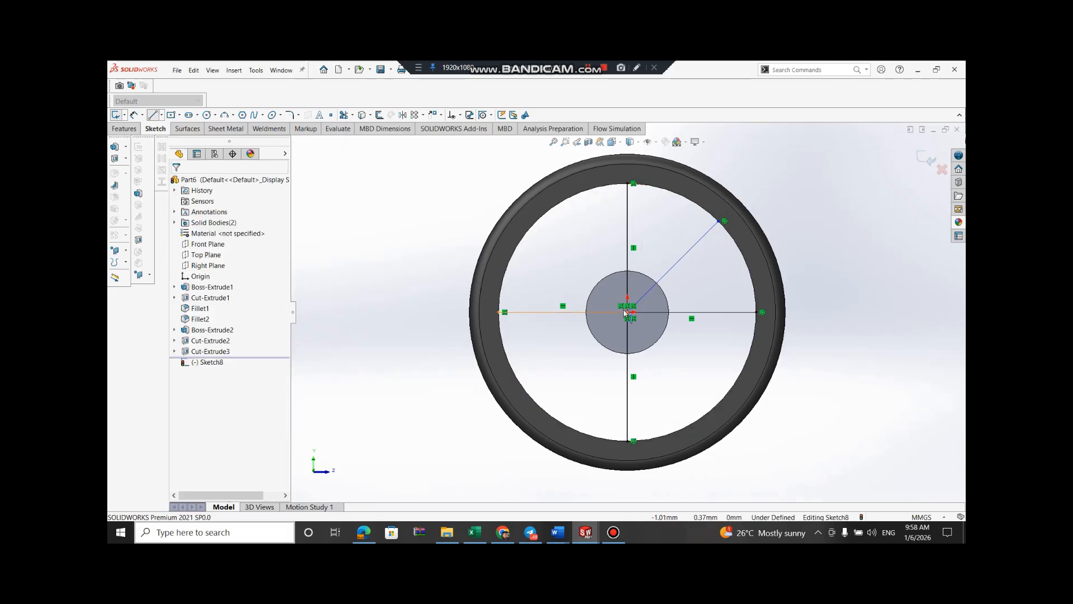
pyautogui.click(153, 115)
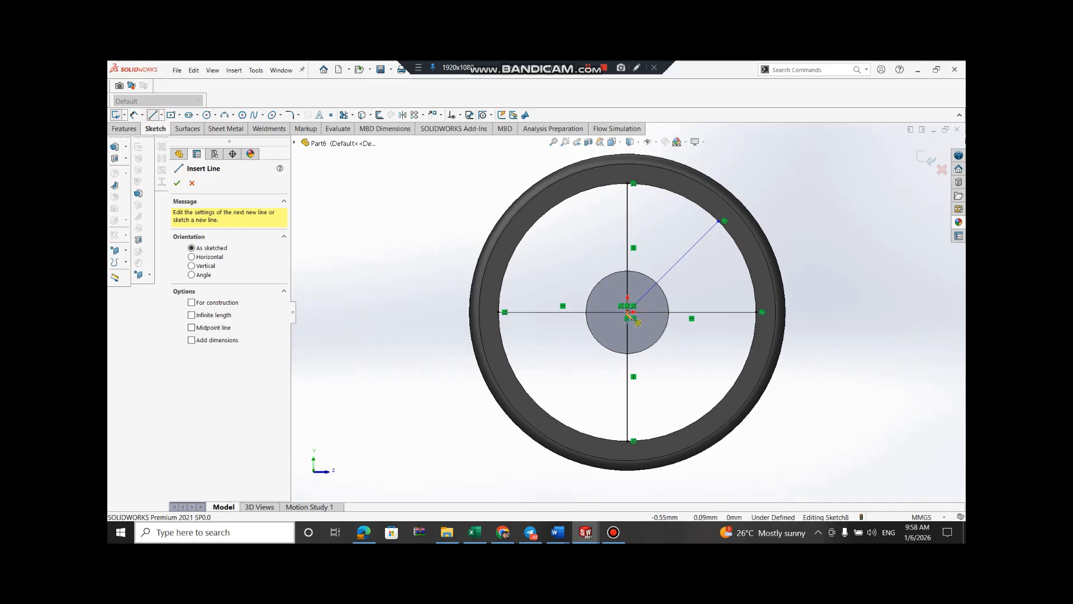
pyautogui.click(629, 314)
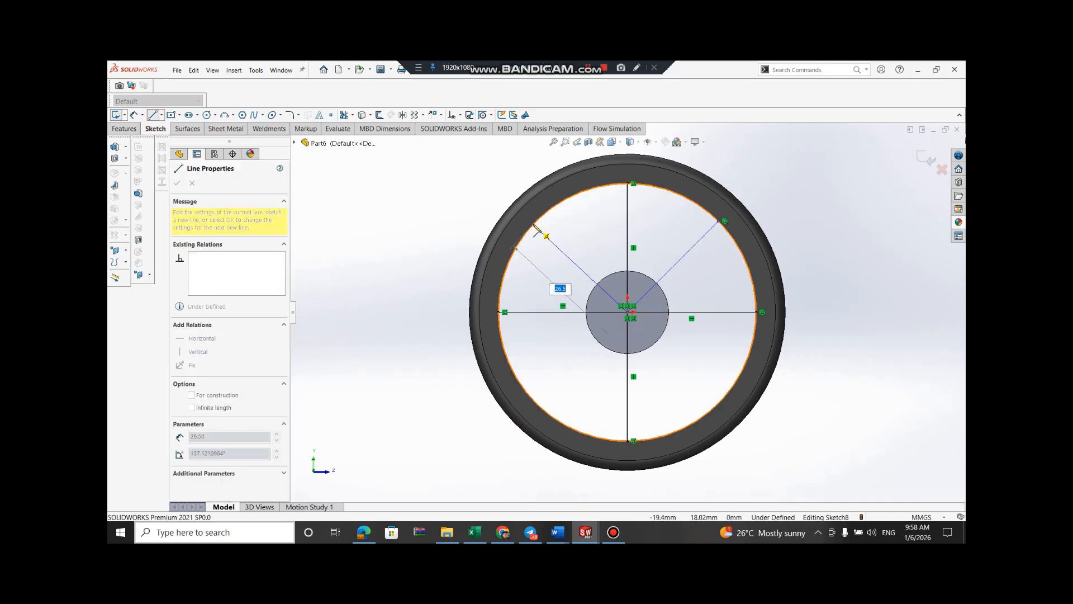
pyautogui.click(538, 221)
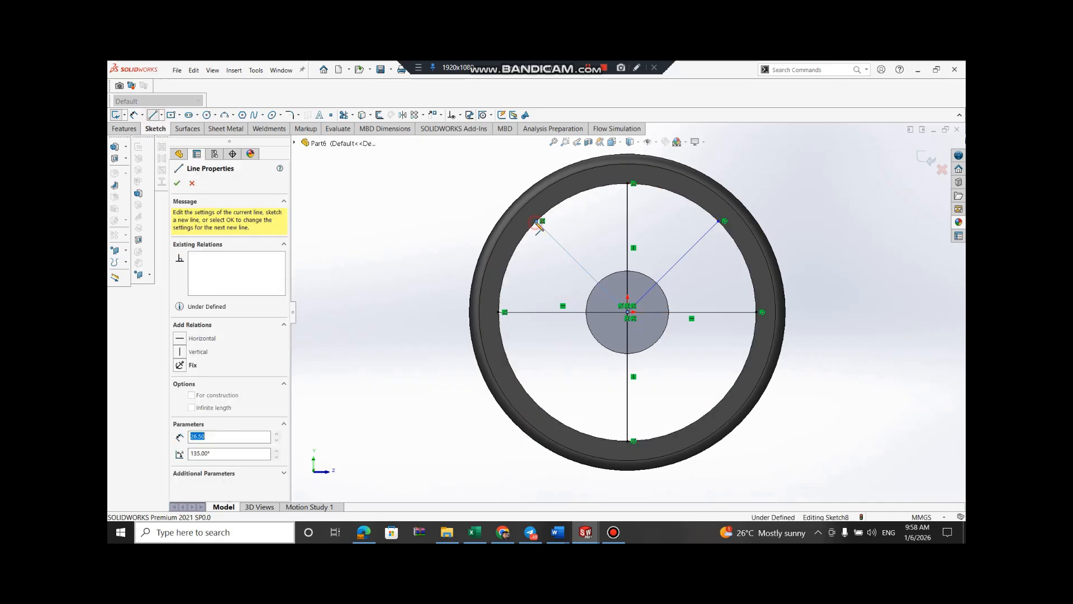
pyautogui.press('Escape')
# Draw the two lower diagonal lines from the origin at about 225° and 315° to the ring's inner edge
pyautogui.press('l')
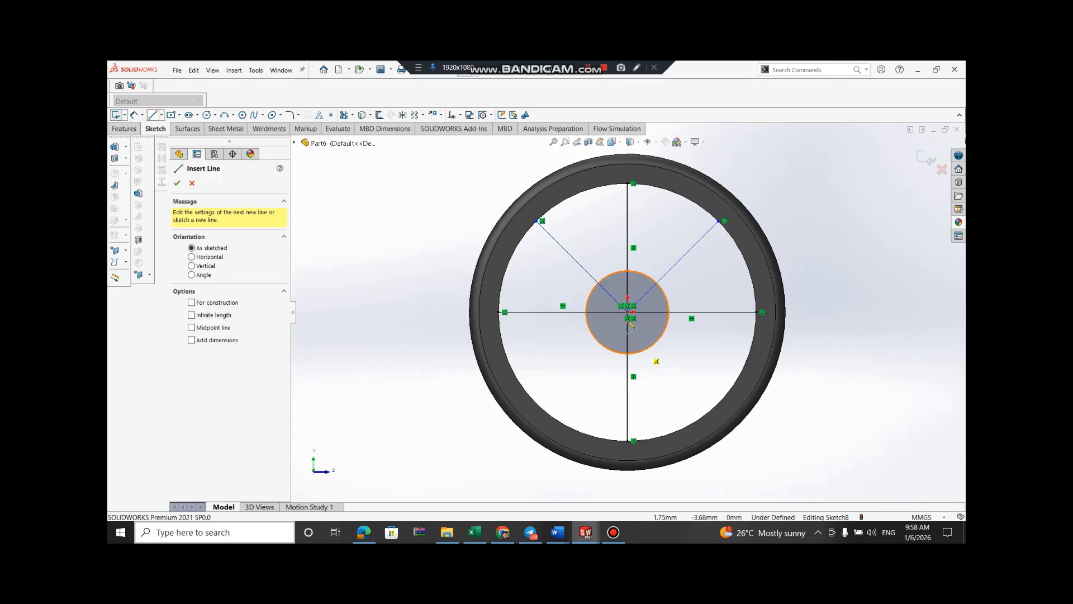
pyautogui.click(628, 315)
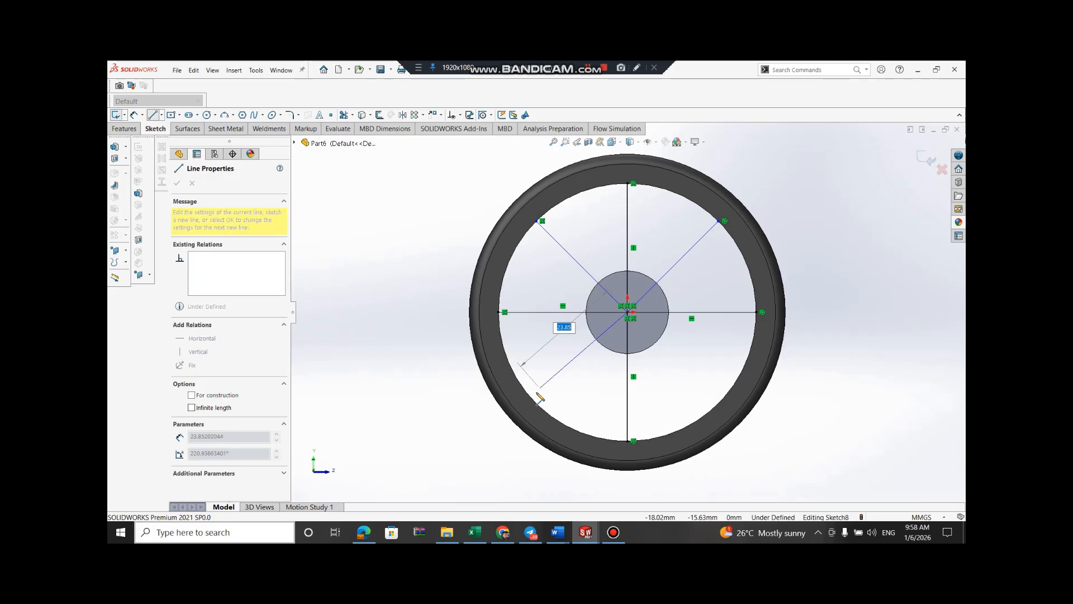
pyautogui.click(538, 404)
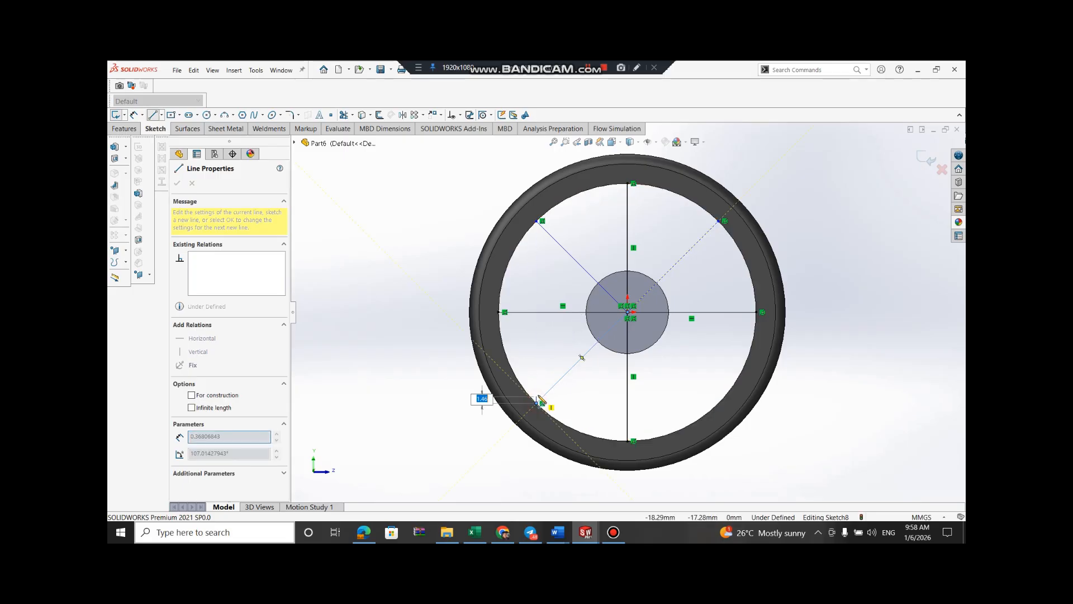
pyautogui.press('Escape')
pyautogui.click(154, 115)
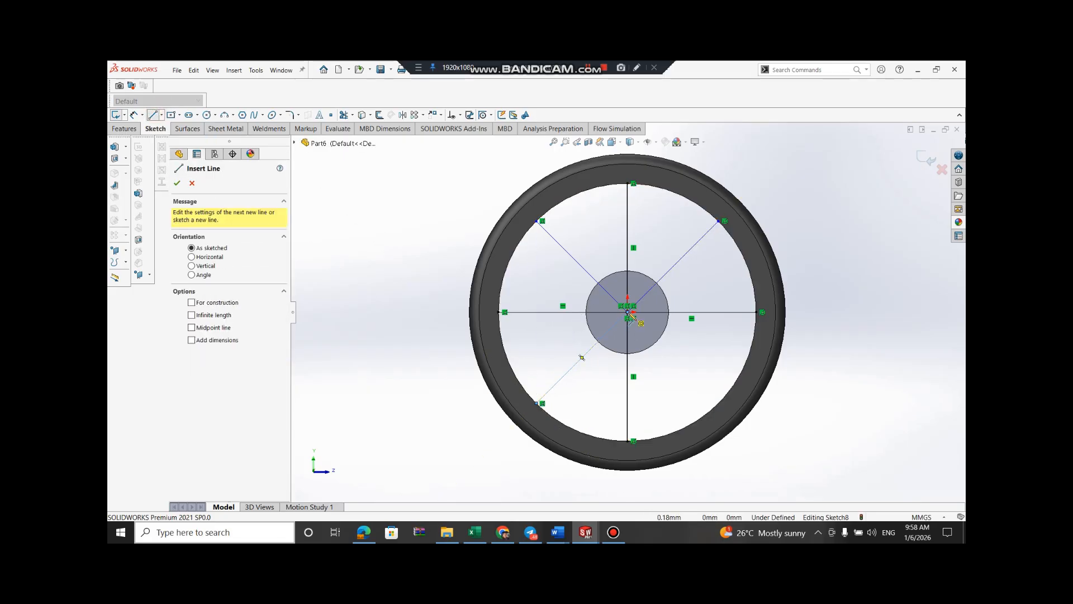
pyautogui.click(628, 314)
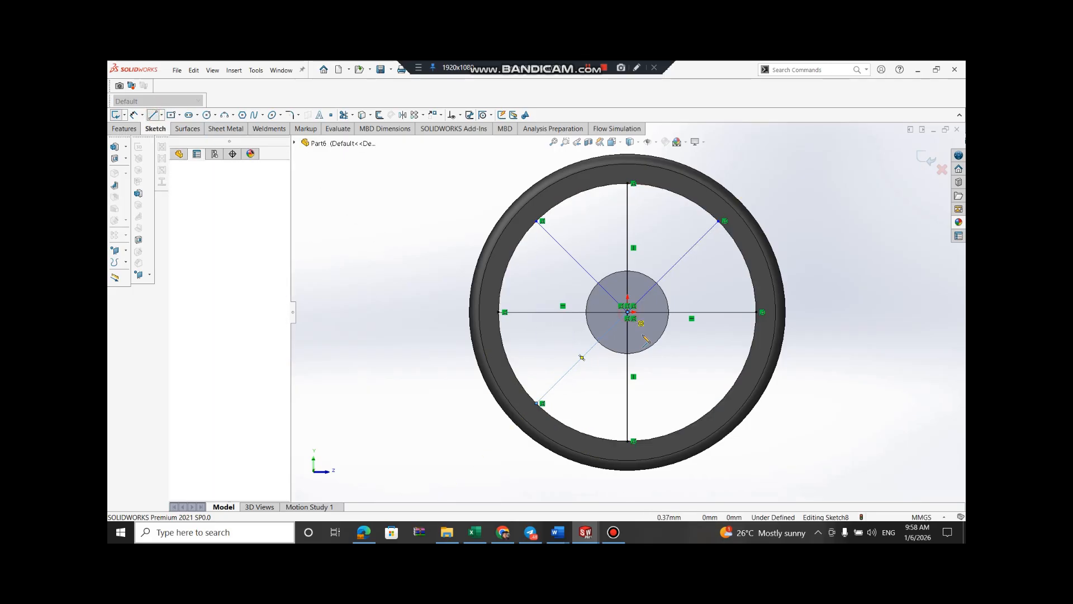
pyautogui.click(720, 402)
pyautogui.press('Escape')
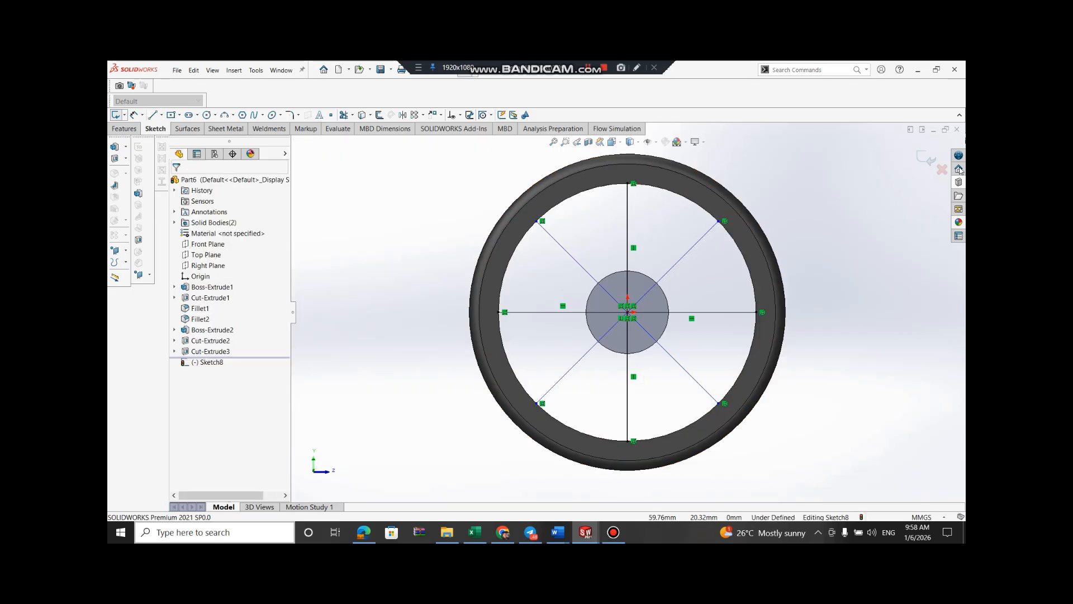
# Exit the sketch and start a thin-feature Boss-Extrude with all eight spoke lines as selected contours
pyautogui.click(928, 157)
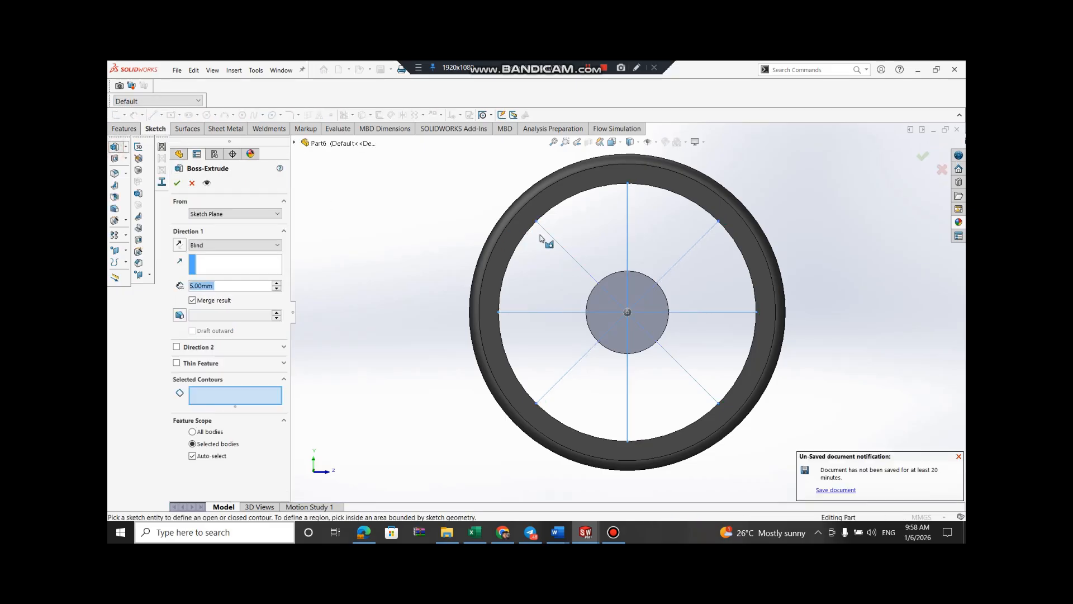
pyautogui.click(629, 263)
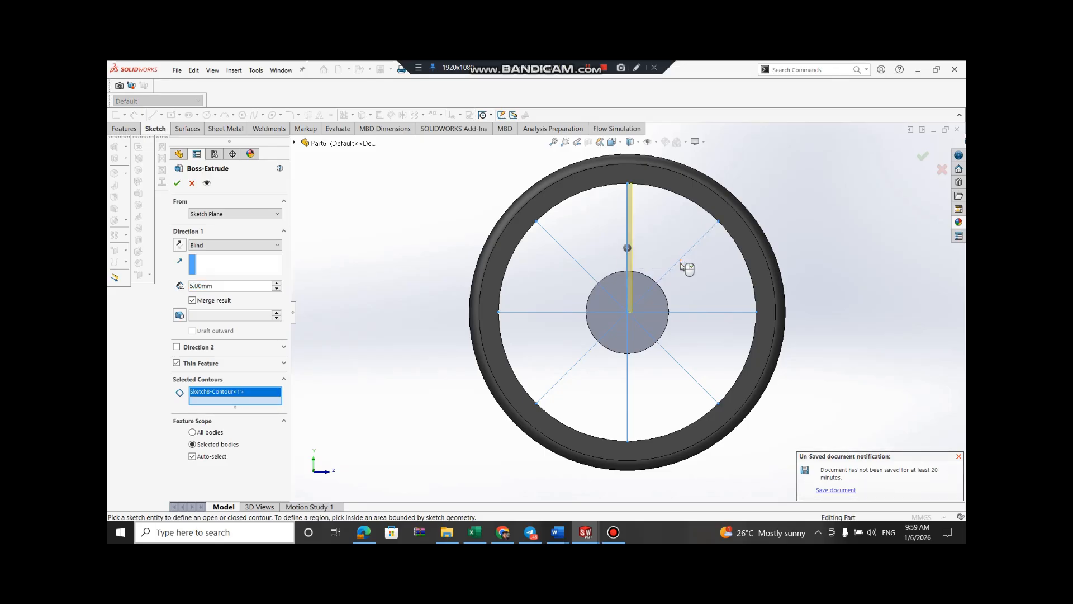
pyautogui.click(679, 263)
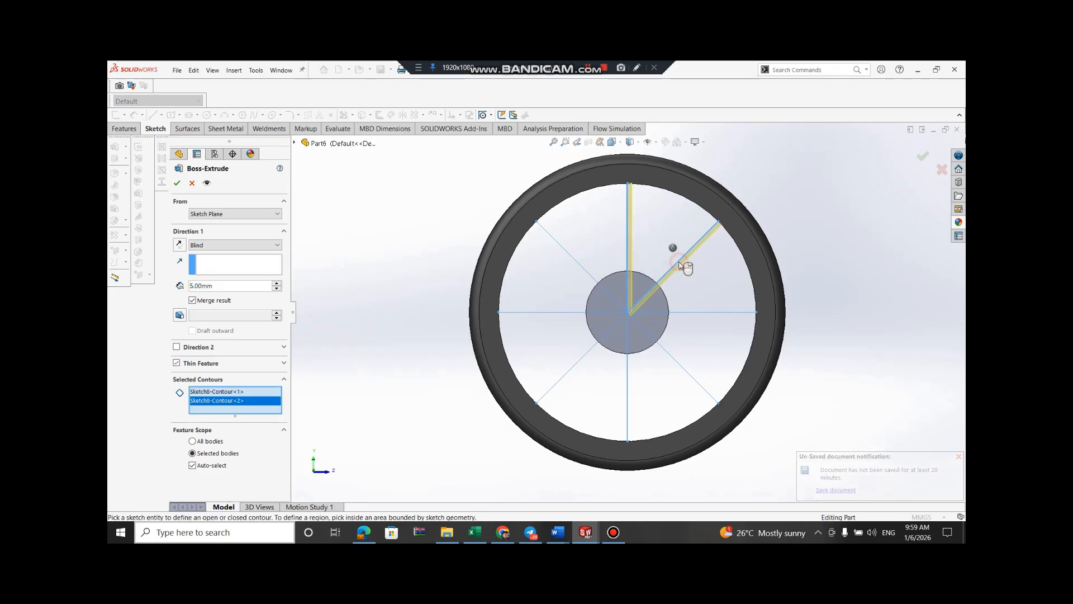
pyautogui.click(693, 315)
pyautogui.click(661, 347)
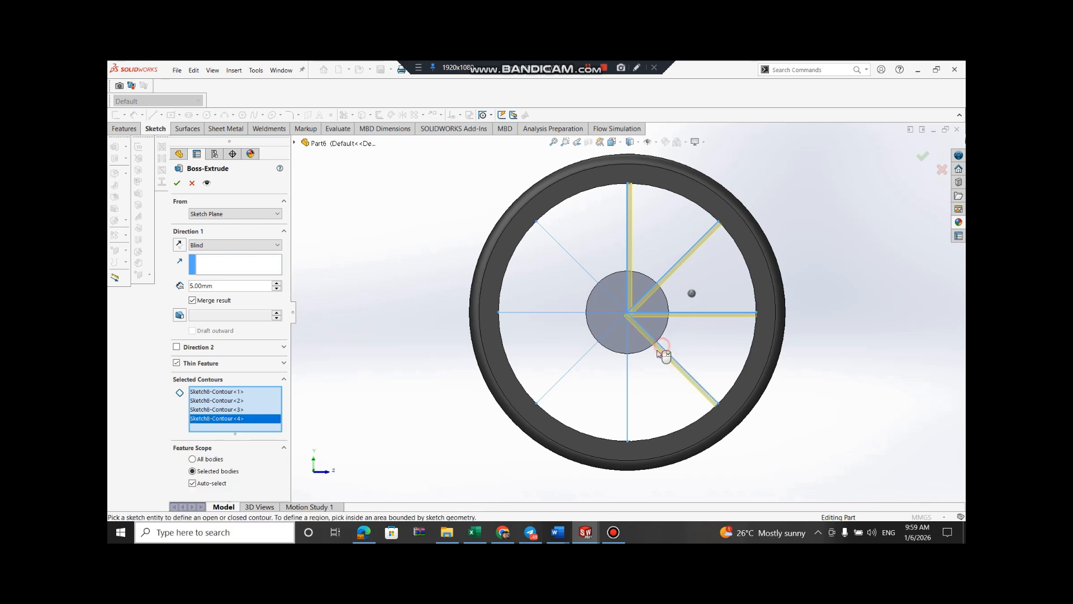
pyautogui.click(627, 366)
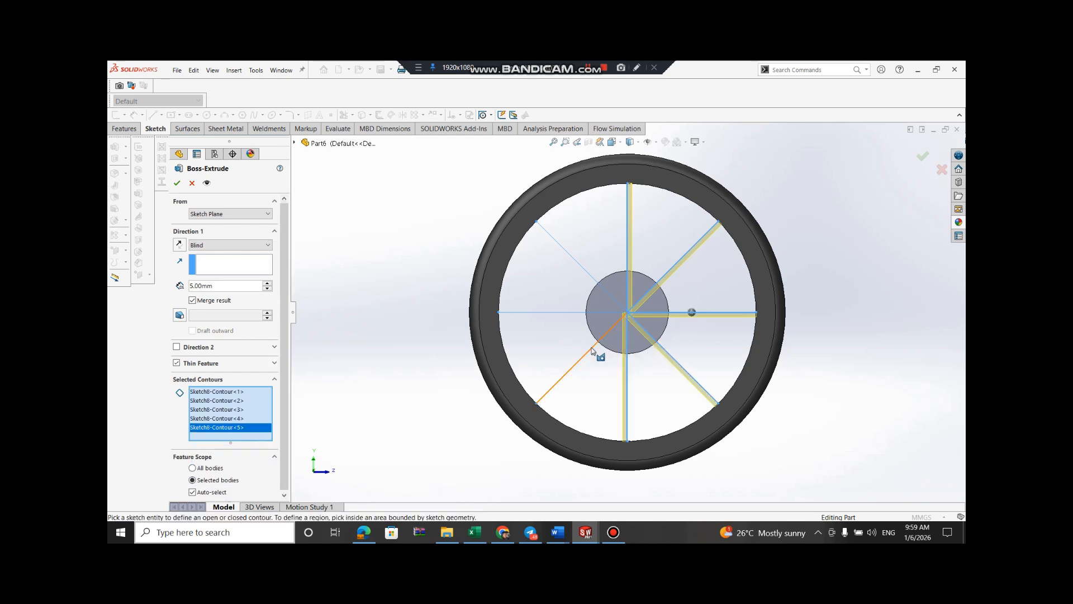
pyautogui.click(593, 351)
pyautogui.click(571, 312)
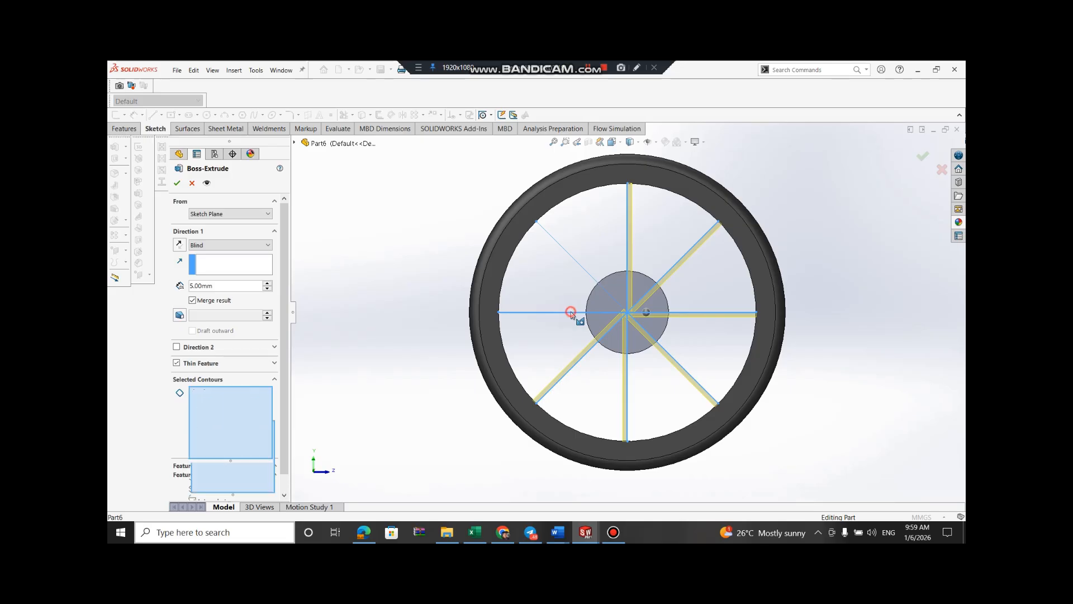
pyautogui.click(594, 279)
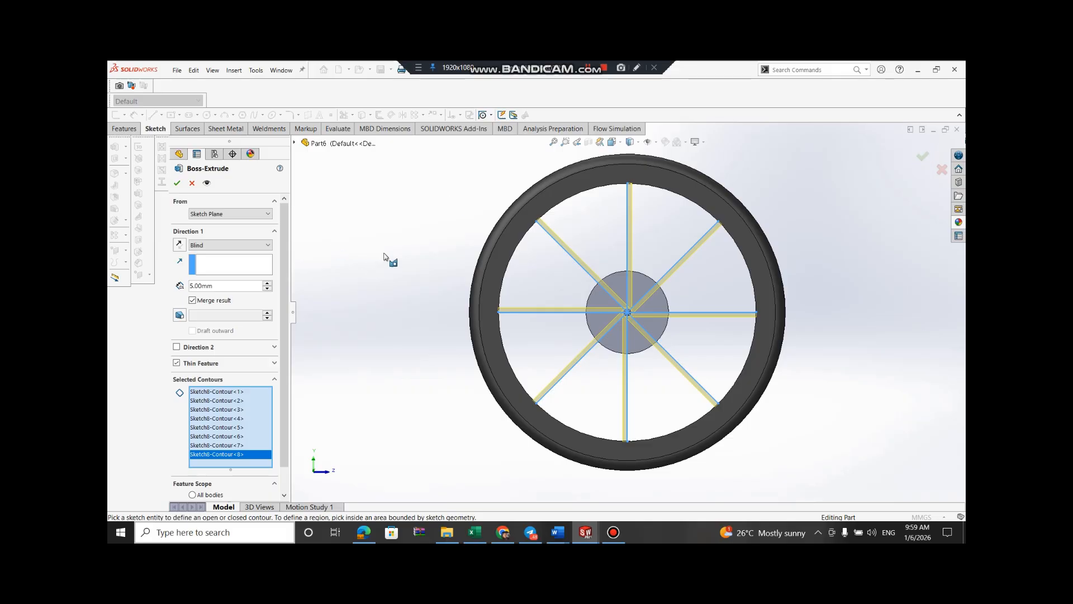
# Set the first-direction depth of the spokes' thin extrusion to 0.1 mm
pyautogui.hotkey('shift', 'Up')
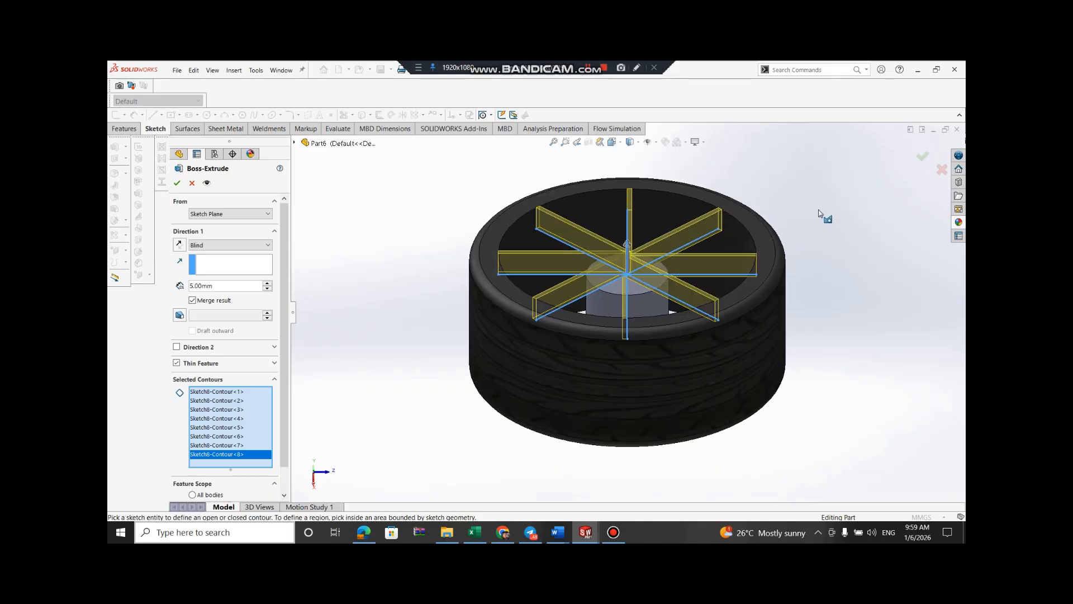
pyautogui.press('Down')
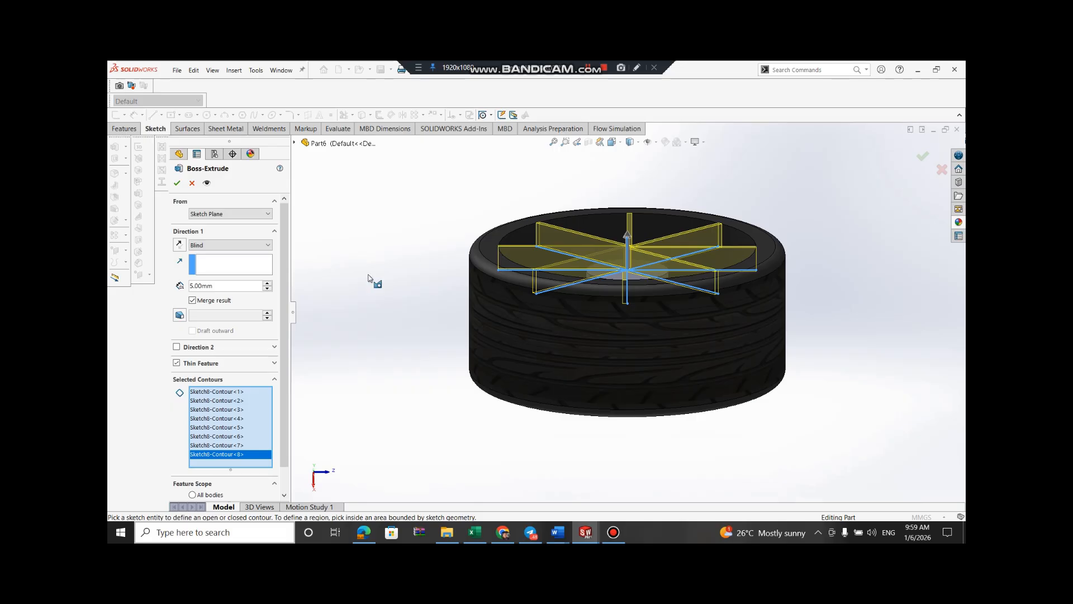
pyautogui.doubleClick(226, 288)
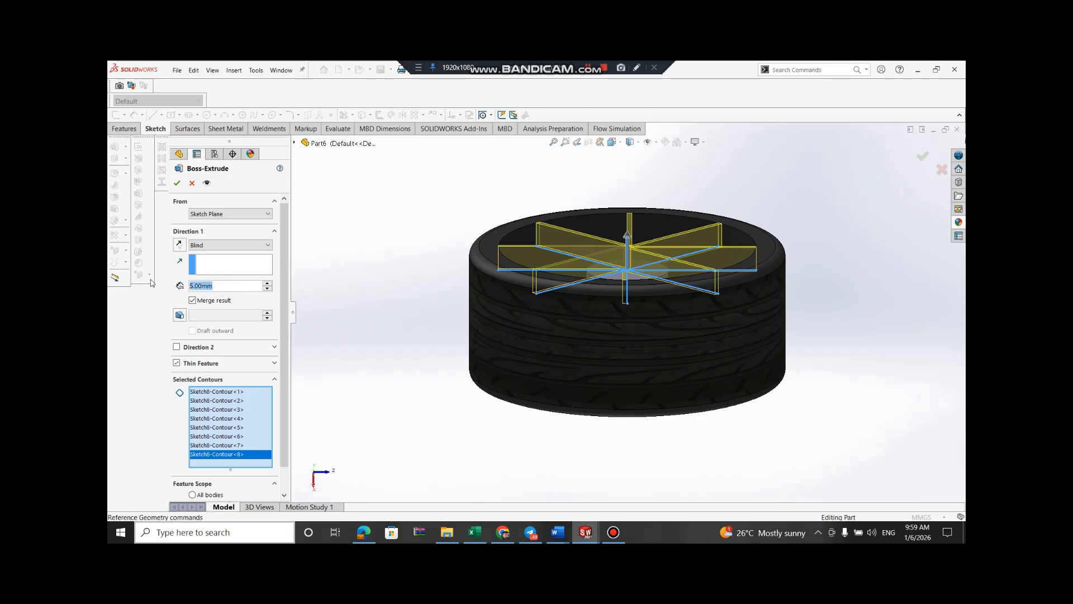
pyautogui.press('BackSpace')
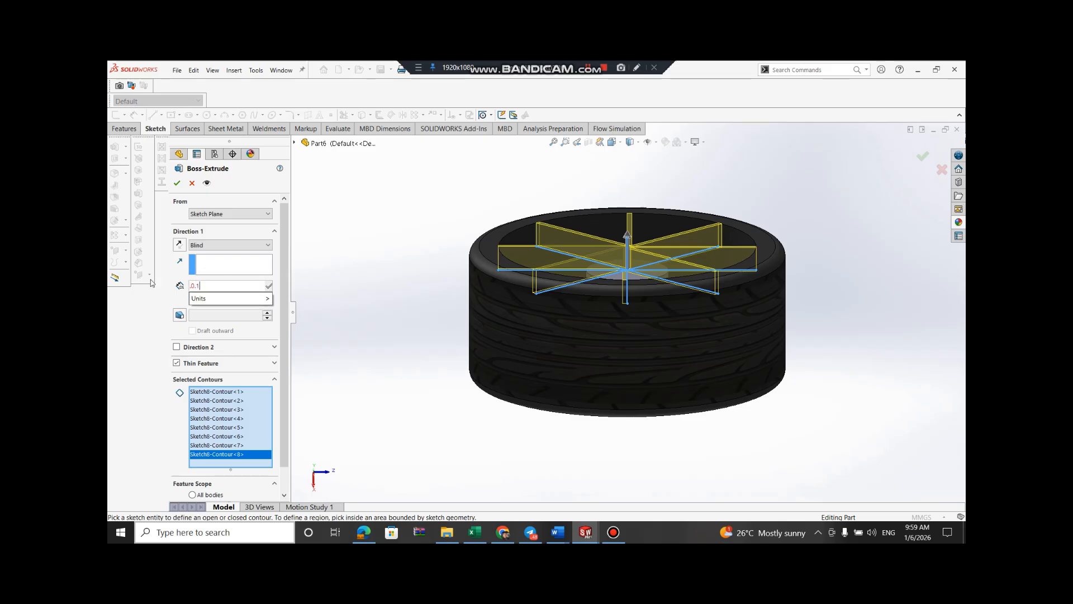
pyautogui.write('.0.1')
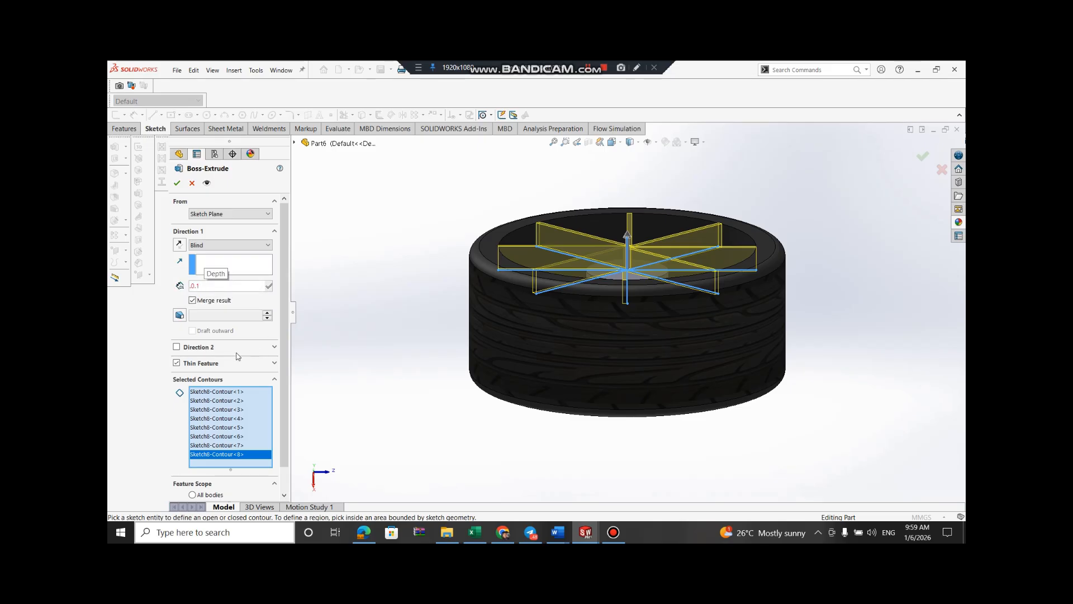
pyautogui.press('Return')
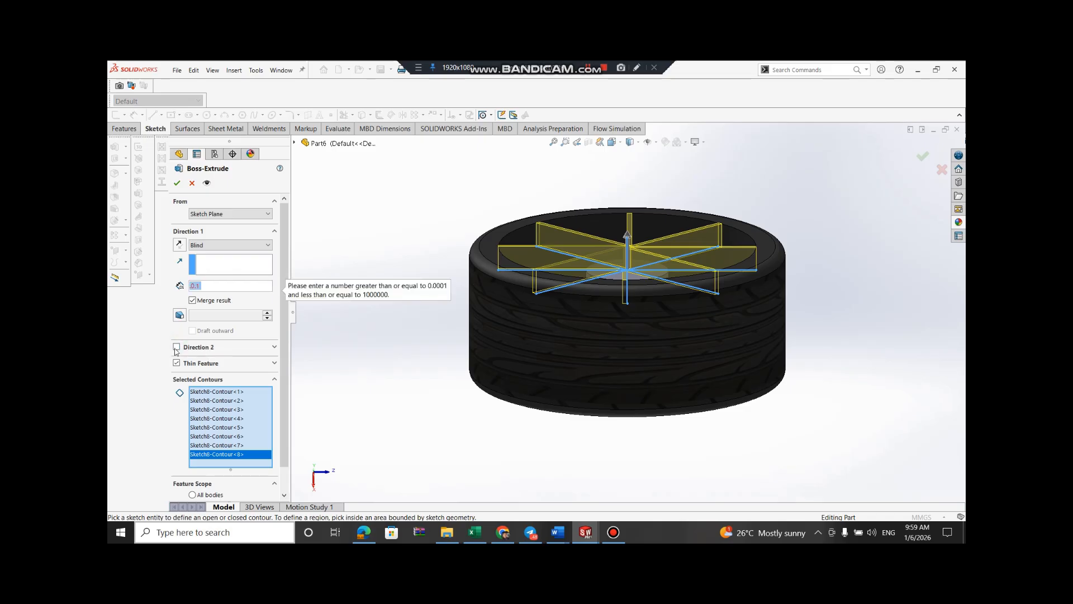
pyautogui.click(218, 286)
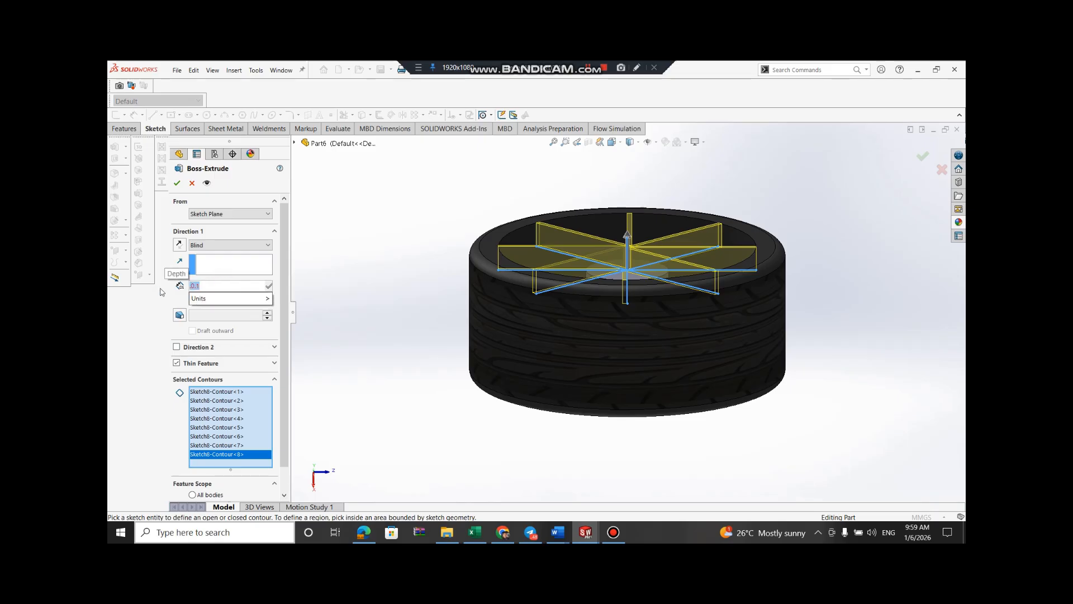
pyautogui.press('BackSpace')
pyautogui.write('0.1')
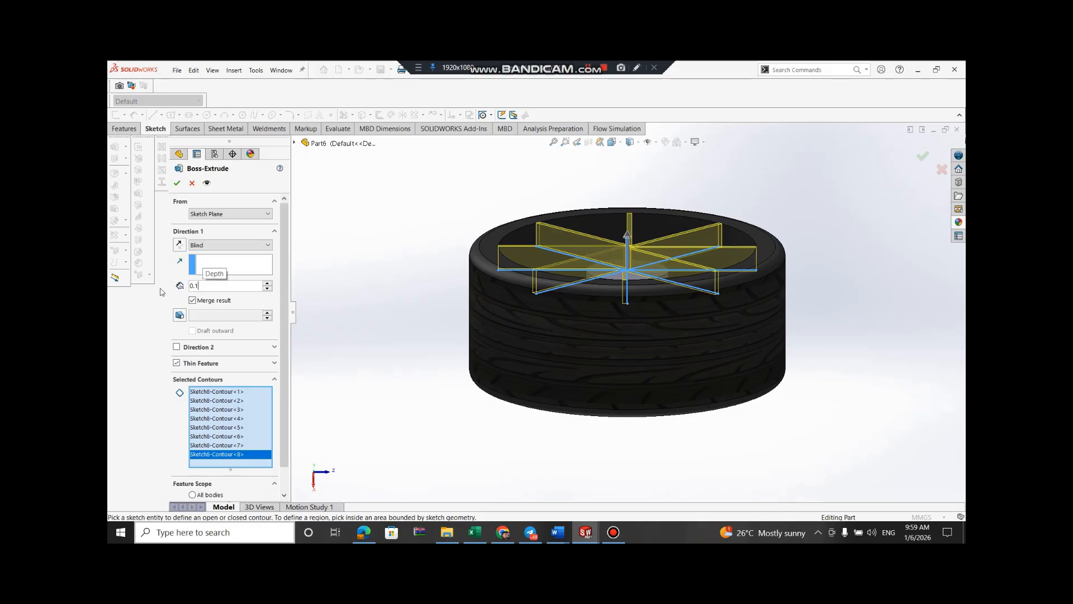
pyautogui.press('Return')
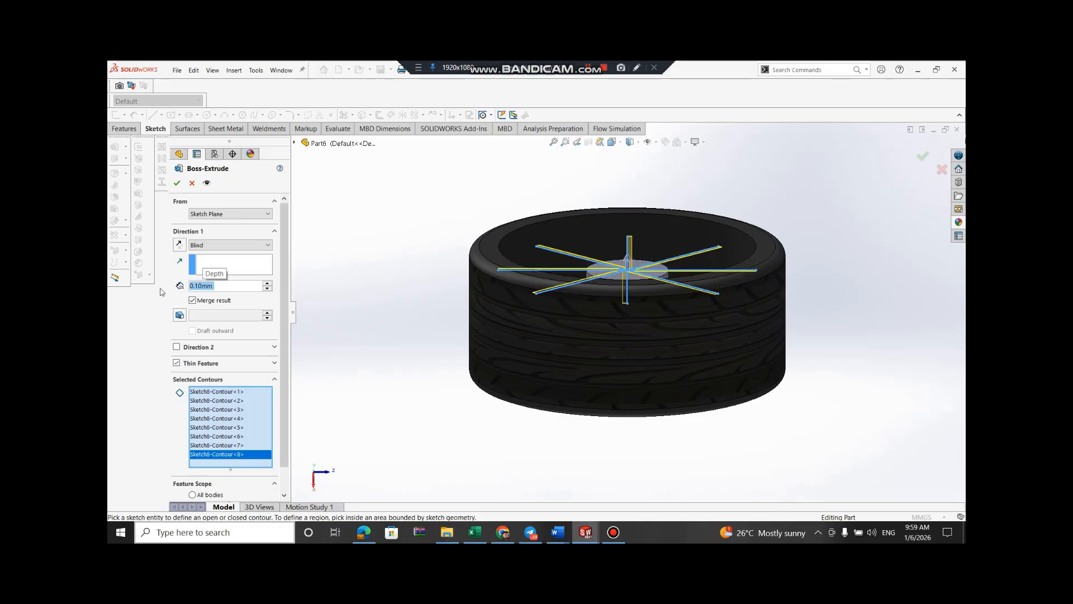
# Enable the second direction of the spoke extrusion with a blind depth of 15 mm
pyautogui.click(177, 347)
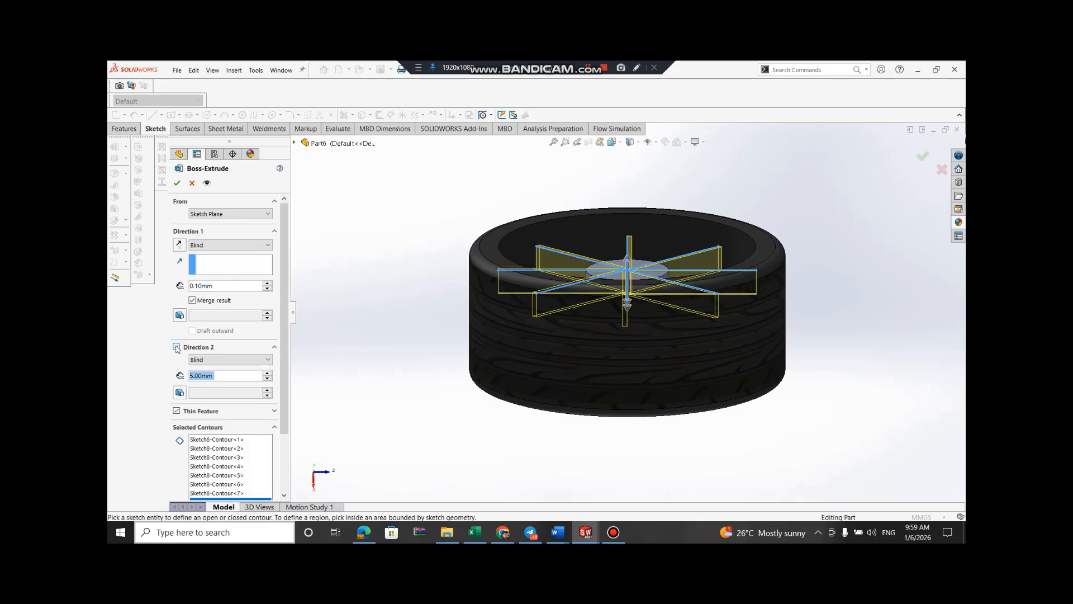
pyautogui.click(266, 372)
pyautogui.click(266, 372)
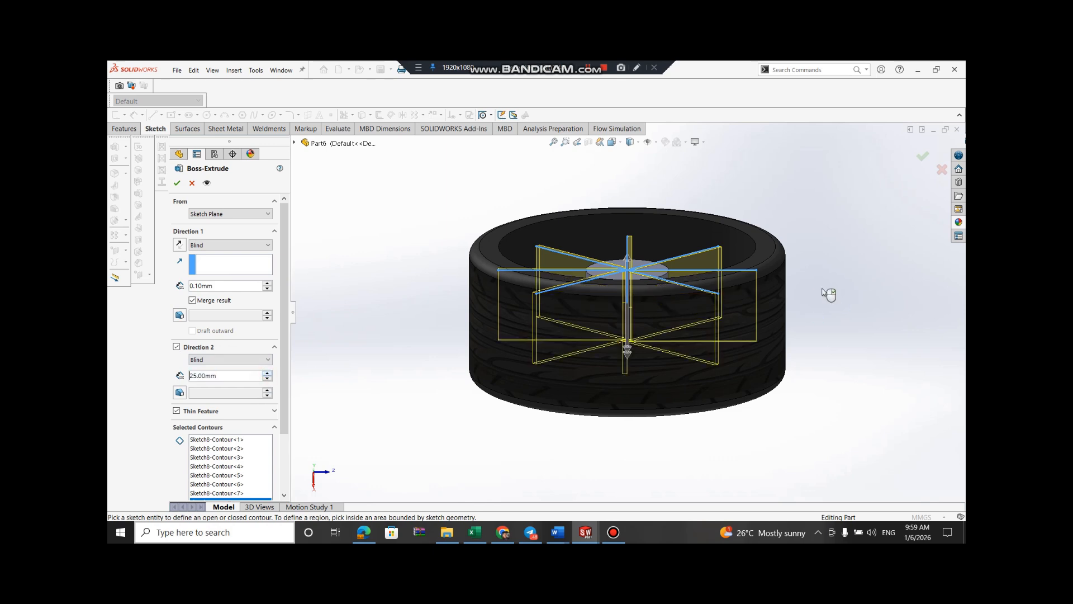
pyautogui.scroll(-1, 825, 290)
pyautogui.rightClick(830, 276)
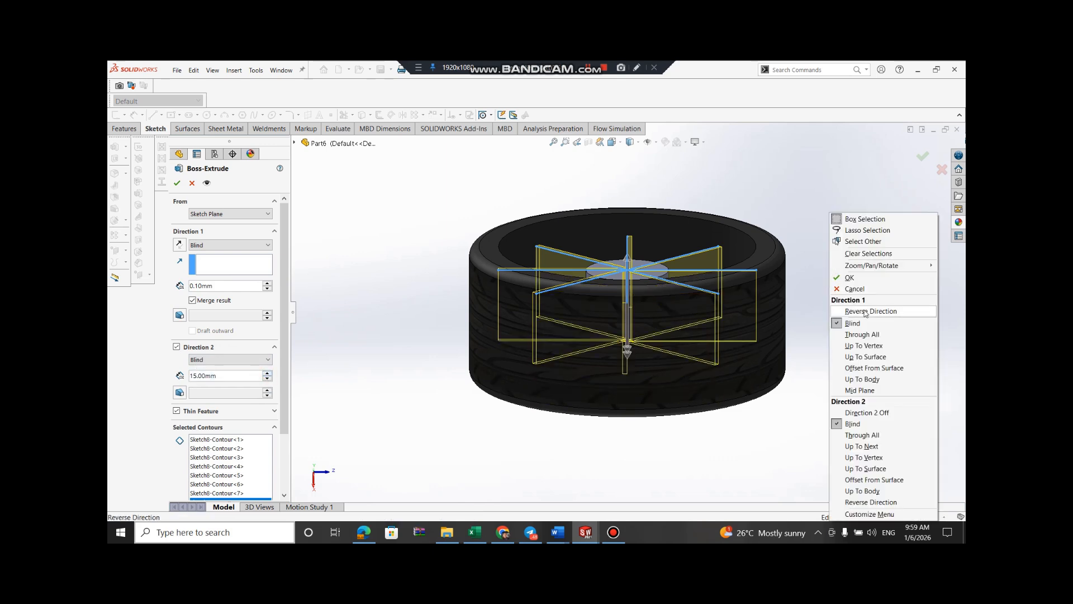
pyautogui.moveTo(880, 266)
pyautogui.click(815, 310)
pyautogui.moveTo(821, 319)
pyautogui.mouseDown()
pyautogui.moveTo(838, 333)
pyautogui.moveTo(865, 225)
pyautogui.moveTo(913, 290)
pyautogui.moveTo(904, 279)
pyautogui.moveTo(943, 172)
pyautogui.mouseUp()
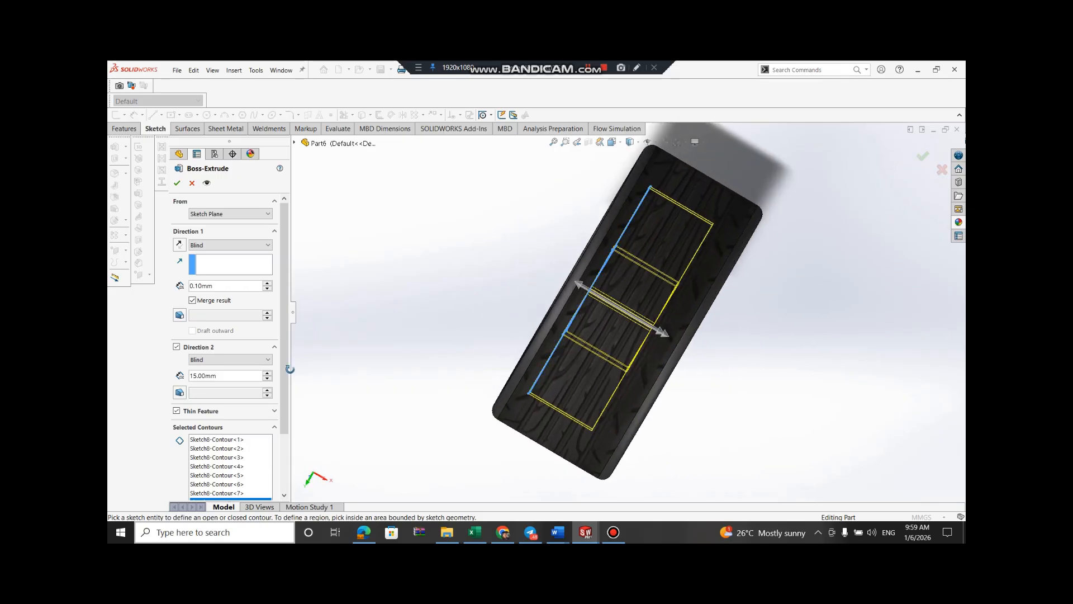
# Set the spokes' second-direction depth to 23 mm and accept the thin extrusion
pyautogui.click(267, 373)
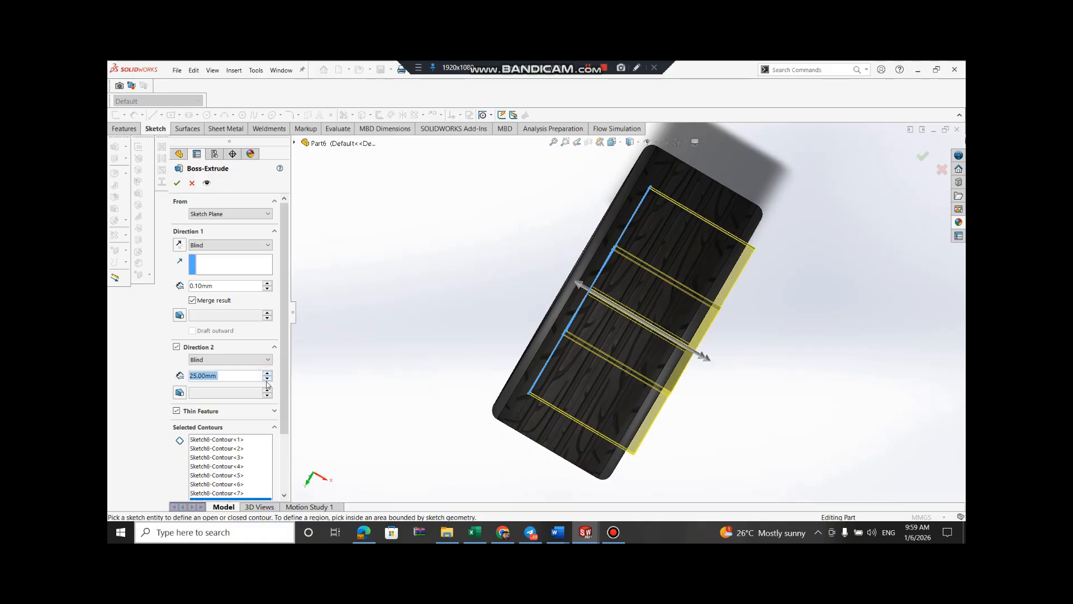
pyautogui.click(268, 378)
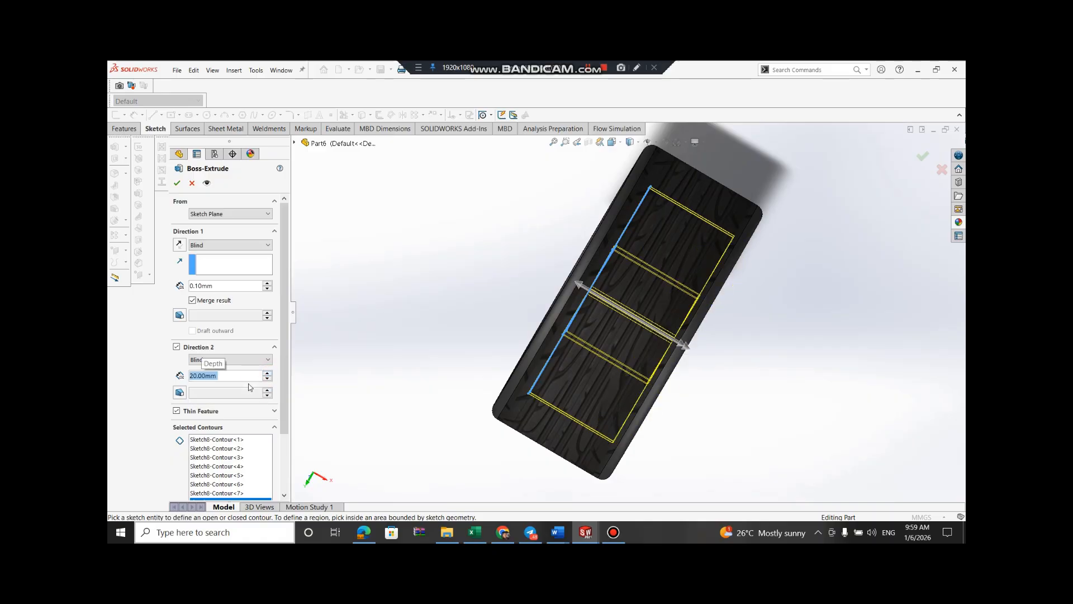
pyautogui.write('19')
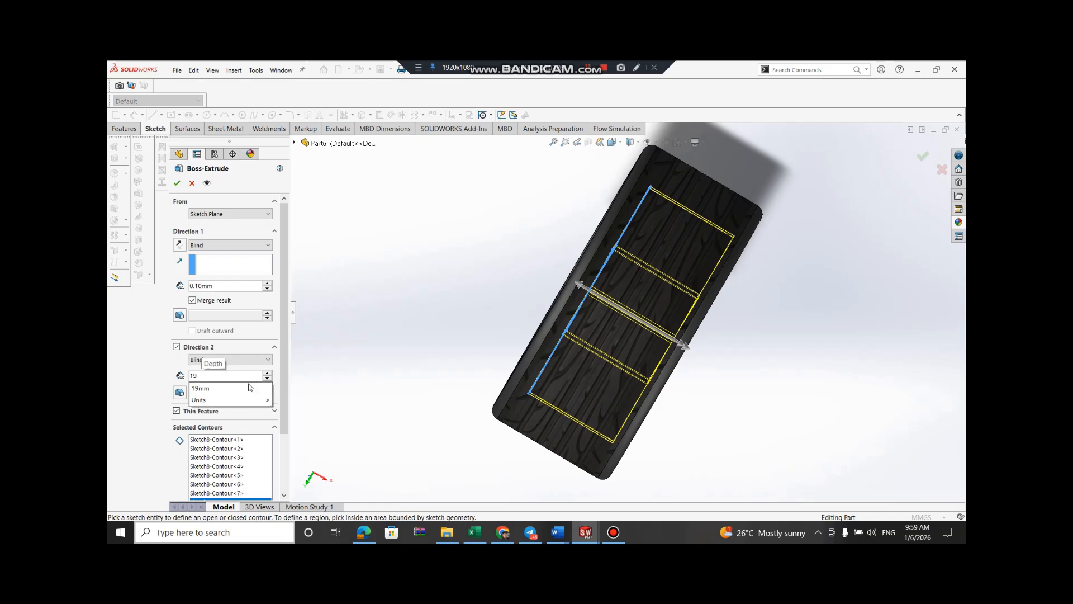
pyautogui.click(249, 386)
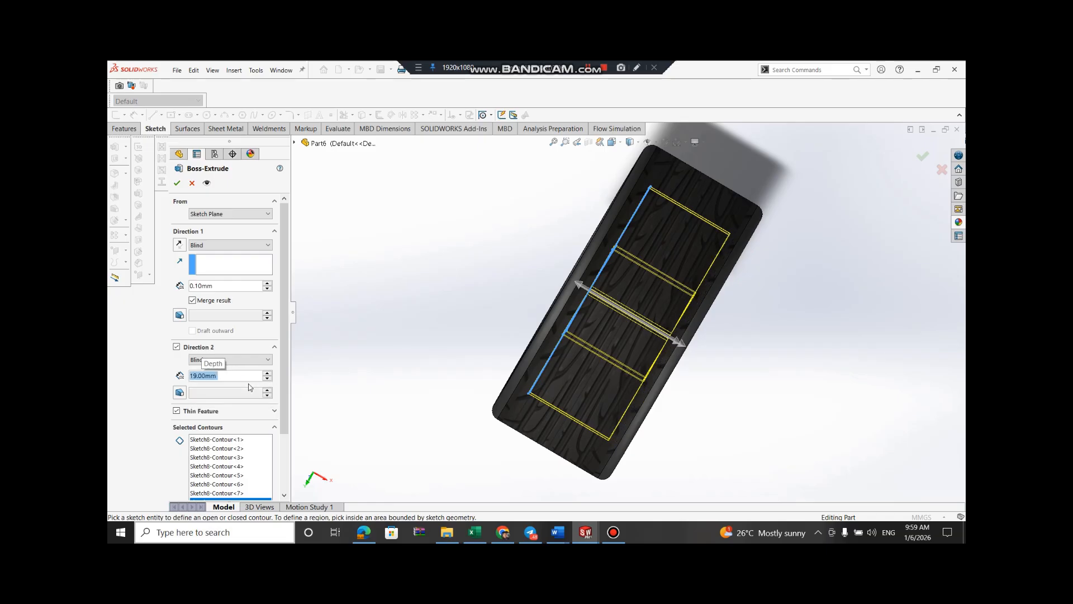
pyautogui.write('22')
pyautogui.click(250, 387)
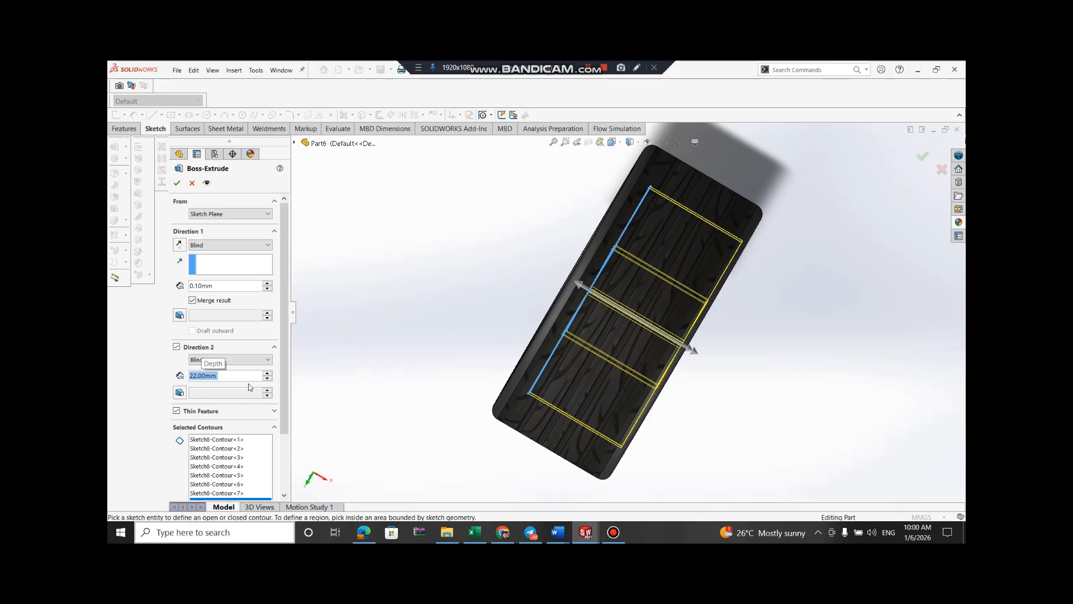
pyautogui.write('23')
pyautogui.click(250, 387)
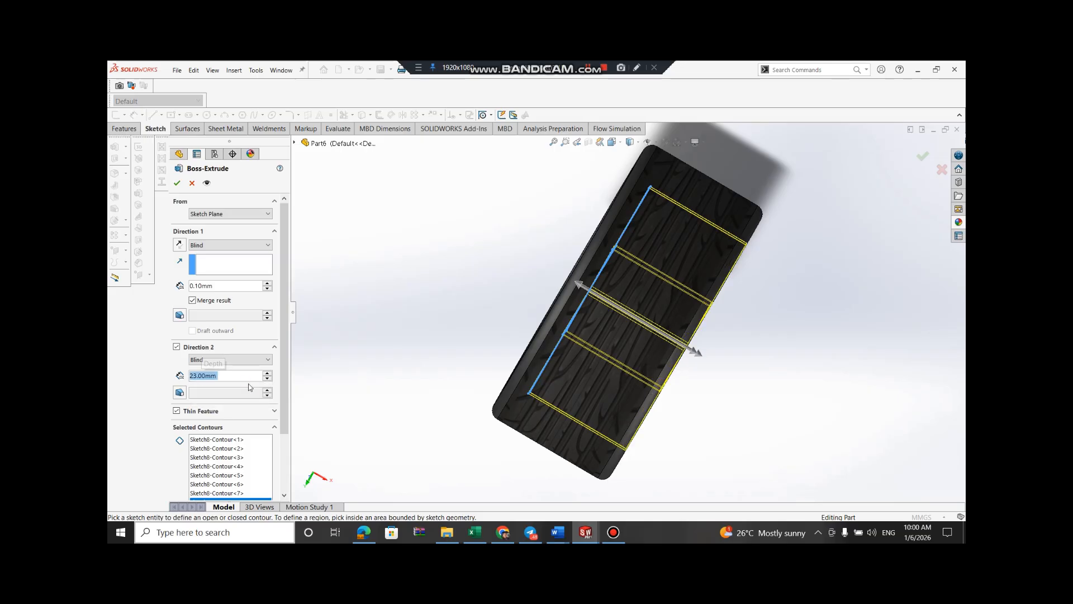
pyautogui.press('Return')
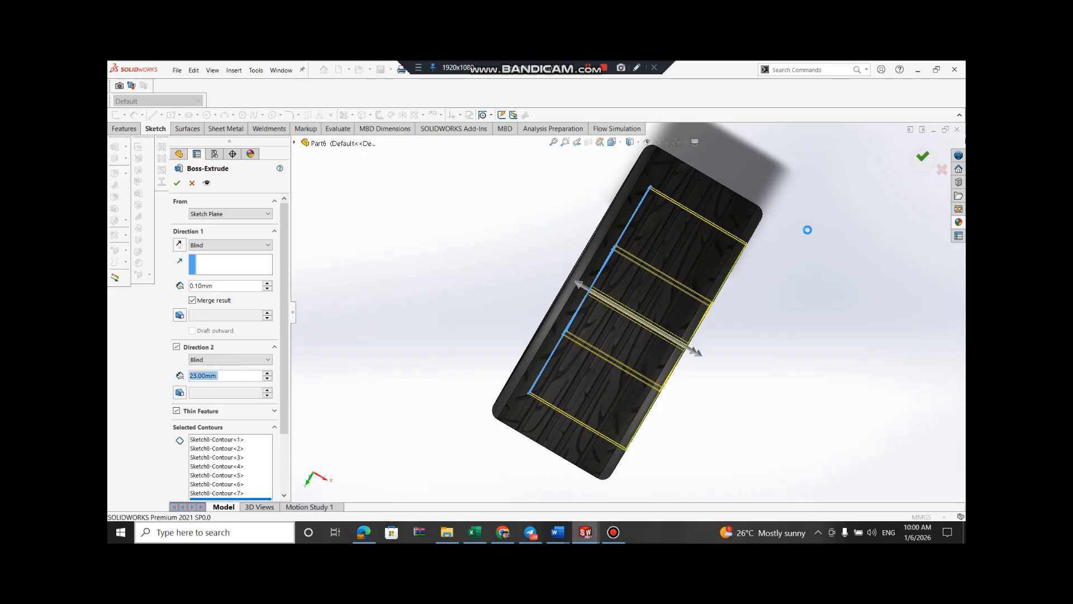
# Start a sketch on the hub's end face between two of the spokes
pyautogui.moveTo(854, 251); pyautogui.dragTo(866, 204, button='middle')
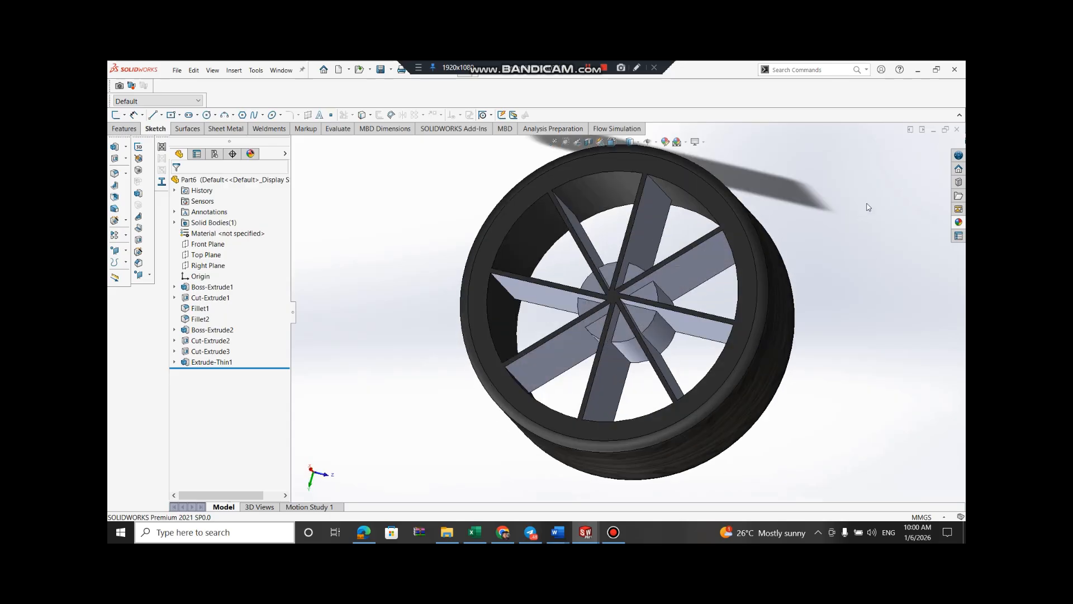
pyautogui.moveTo(868, 207); pyautogui.dragTo(827, 161, button='middle')
pyautogui.moveTo(660, 305); pyautogui.dragTo(660, 333, button='middle')
pyautogui.click(658, 324)
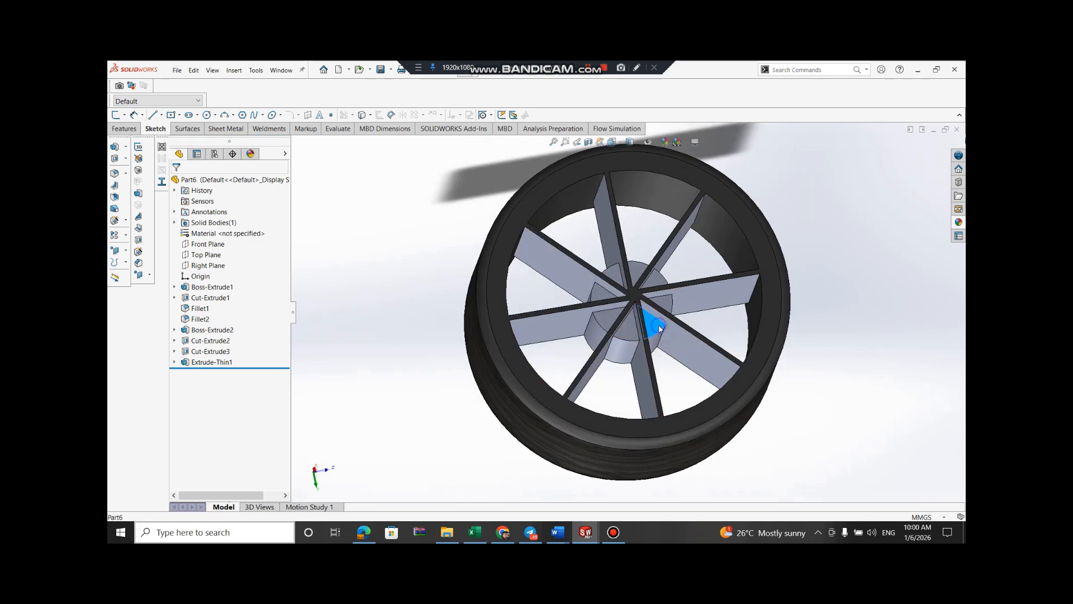
pyautogui.rightClick(658, 324)
pyautogui.click(681, 243)
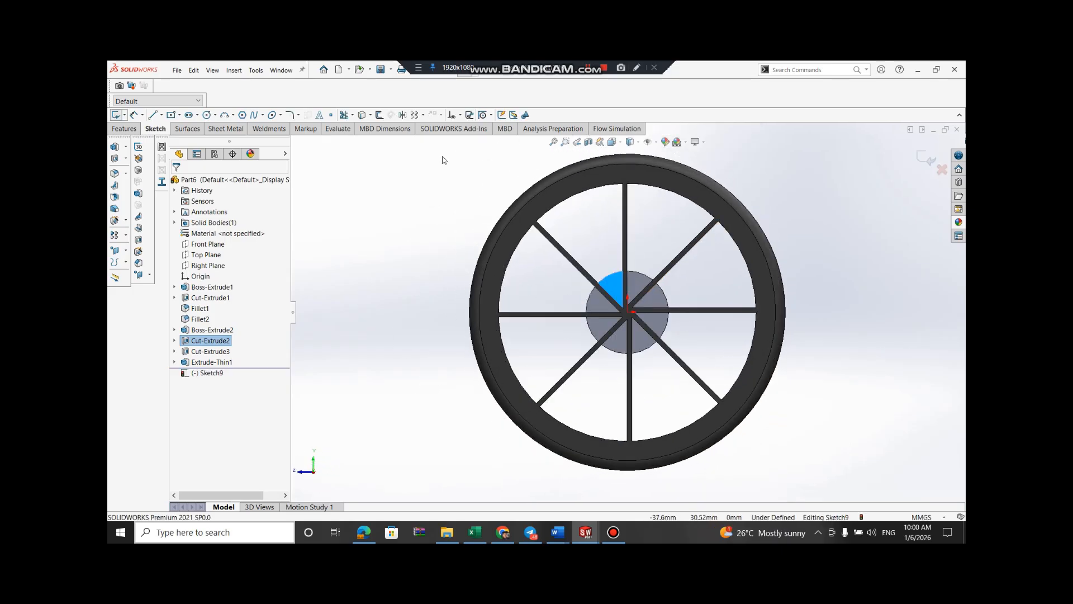
# Draw a circle about 17.3 mm in diameter centred on the origin around the hub and begin an extruded cut from it
pyautogui.click(207, 115)
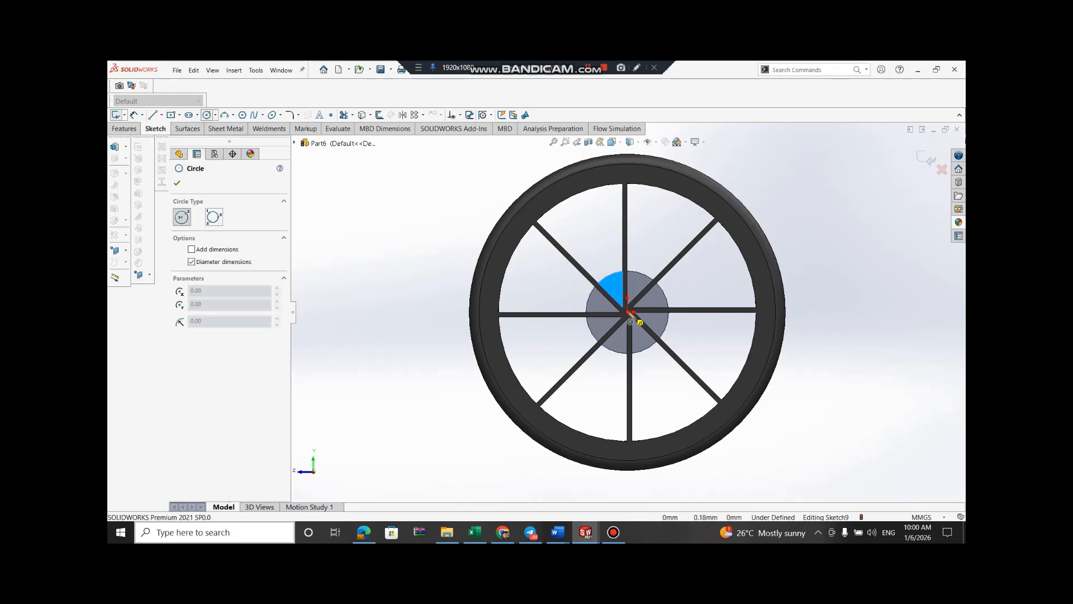
pyautogui.click(627, 312)
pyautogui.click(657, 342)
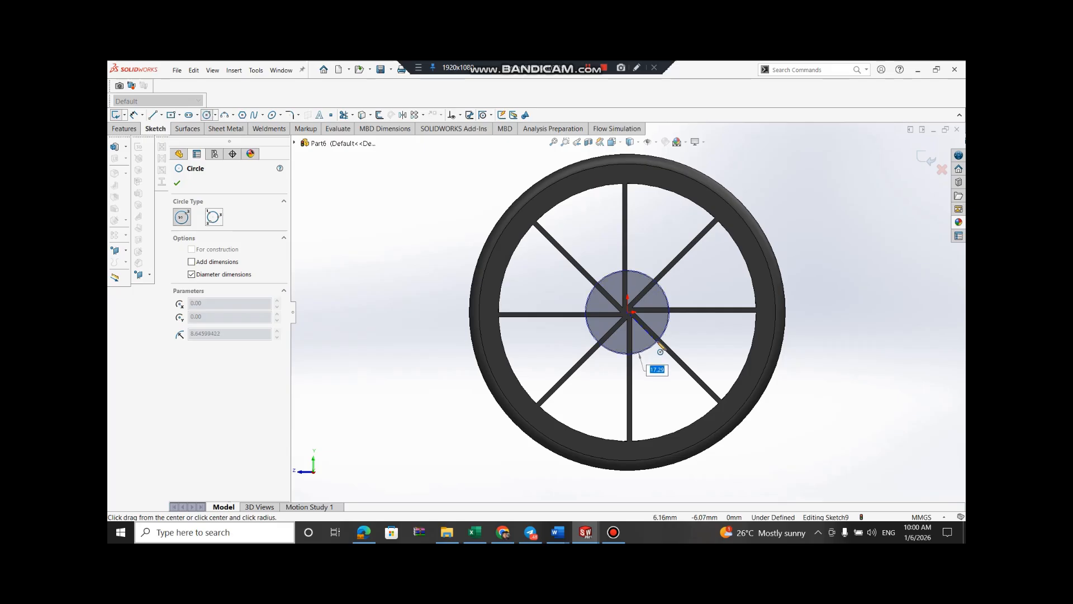
pyautogui.click(659, 343)
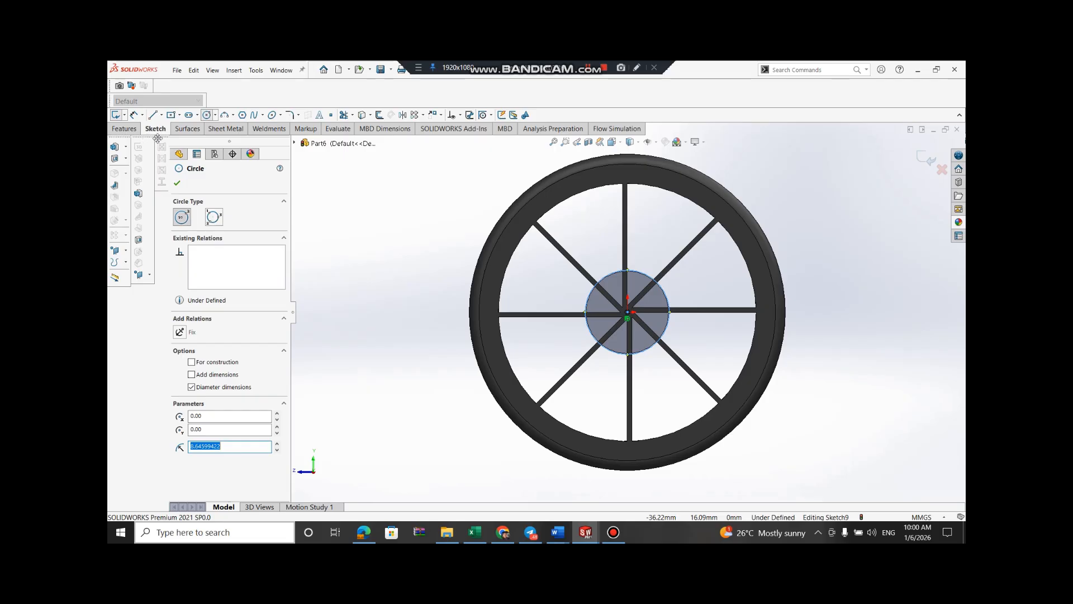
pyautogui.click(177, 183)
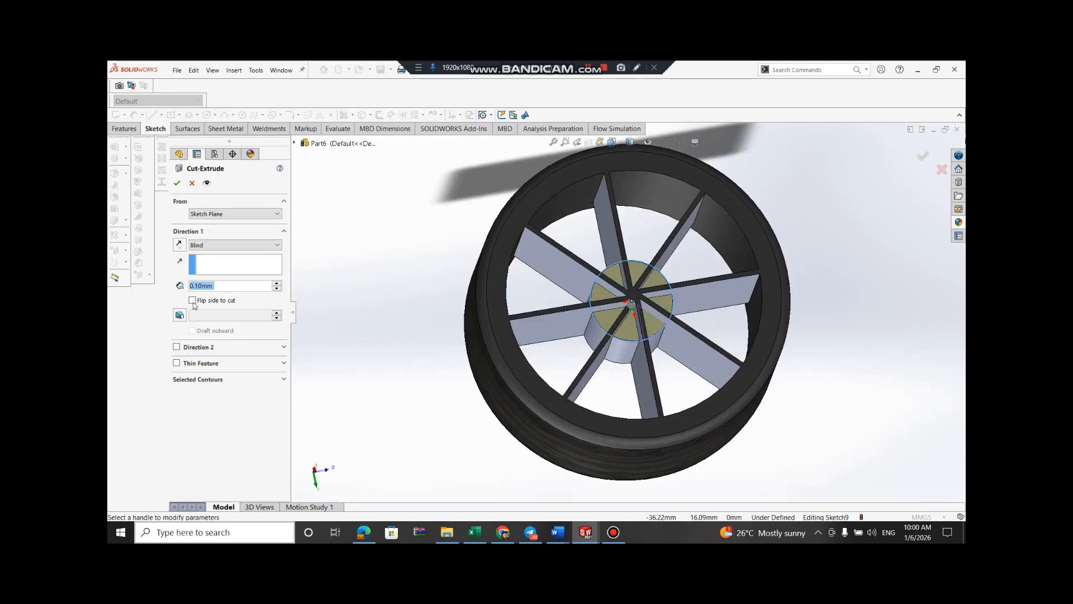
# Add a 5° draft to the hub cut's first direction and enable its second direction
pyautogui.click(180, 315)
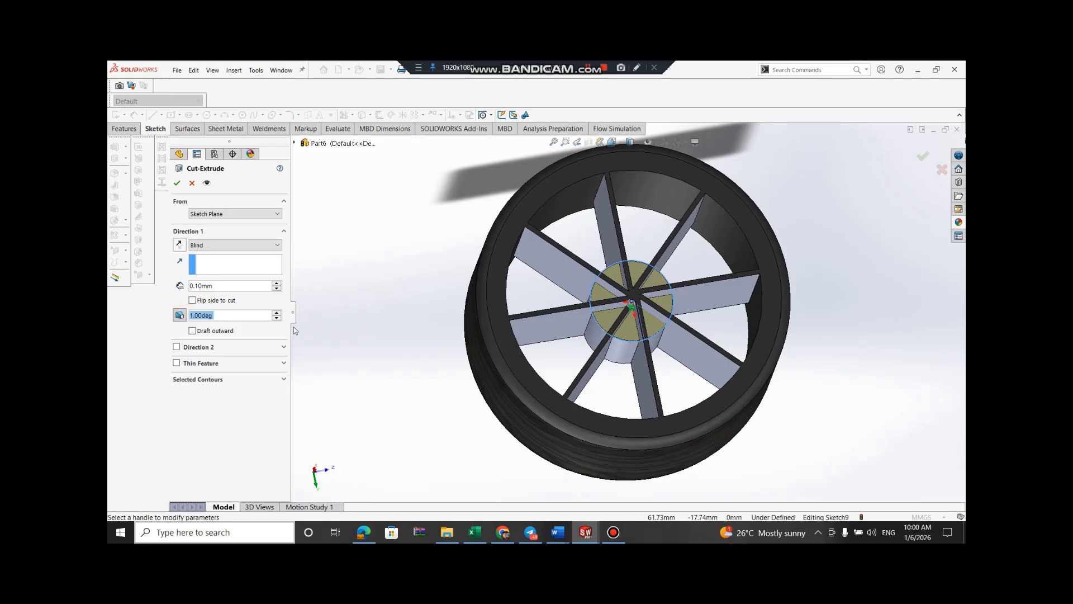
pyautogui.click(276, 313)
pyautogui.click(177, 347)
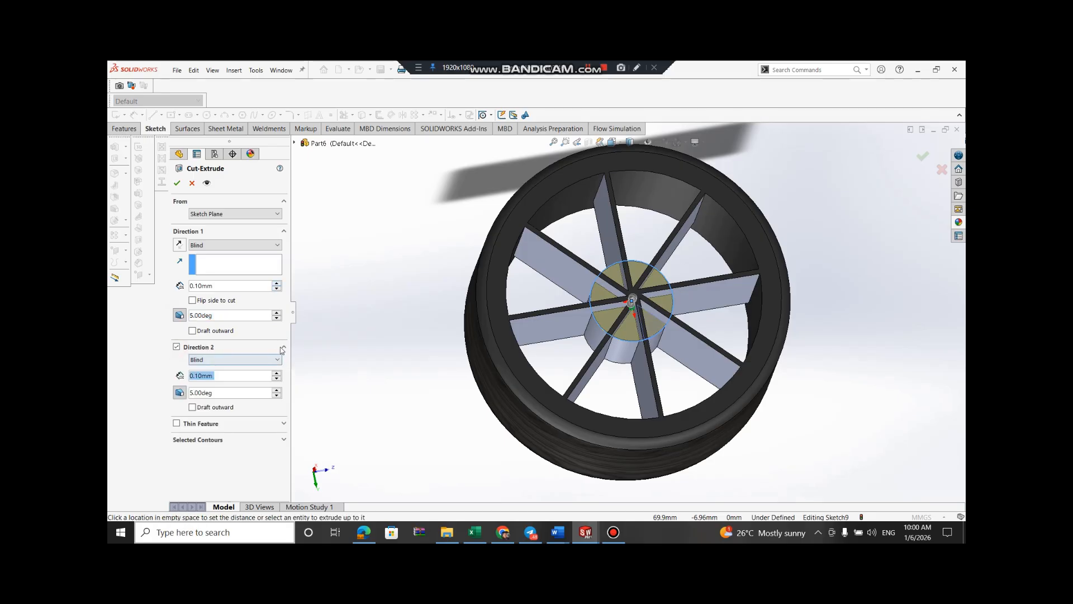
pyautogui.click(282, 349)
pyautogui.click(282, 349)
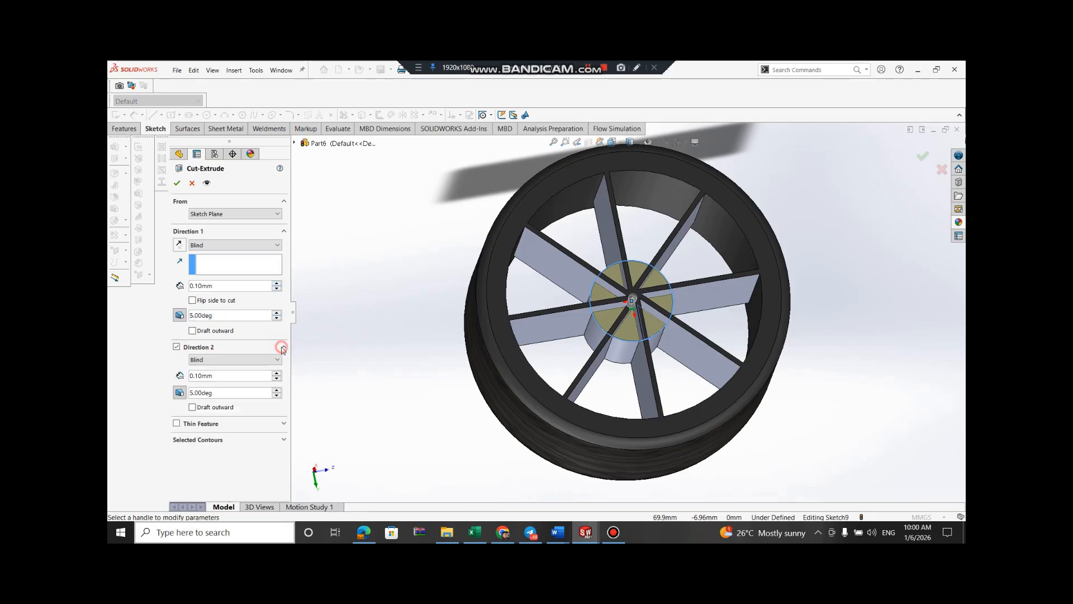
# Try a 30.1 mm depth with an 8° draft for the hub cut's second direction
pyautogui.click(276, 372)
pyautogui.click(276, 372)
pyautogui.click(276, 373)
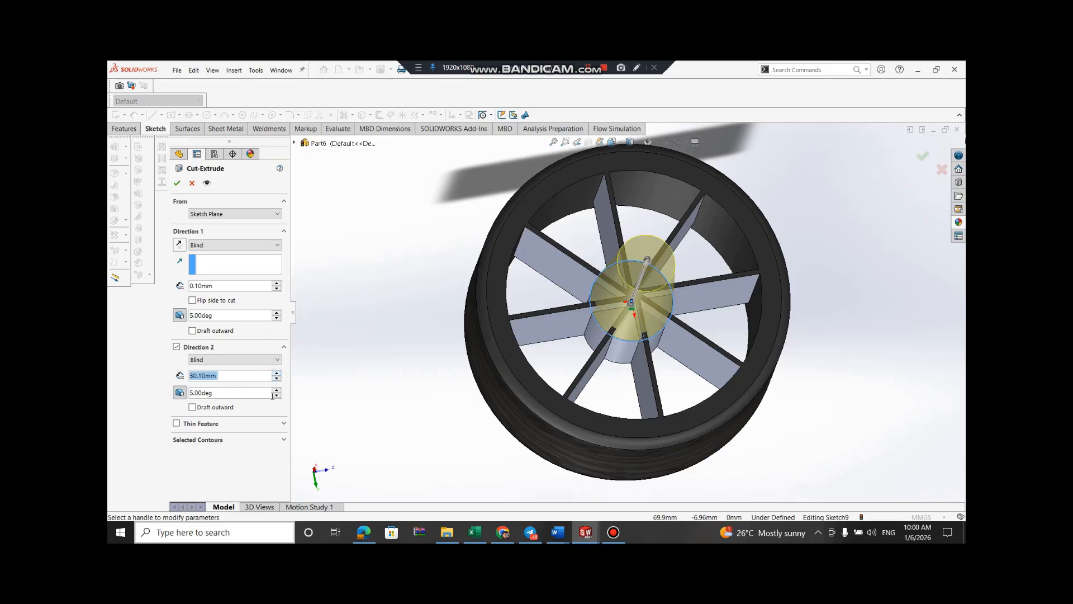
pyautogui.click(276, 390)
pyautogui.click(276, 390)
pyautogui.click(276, 391)
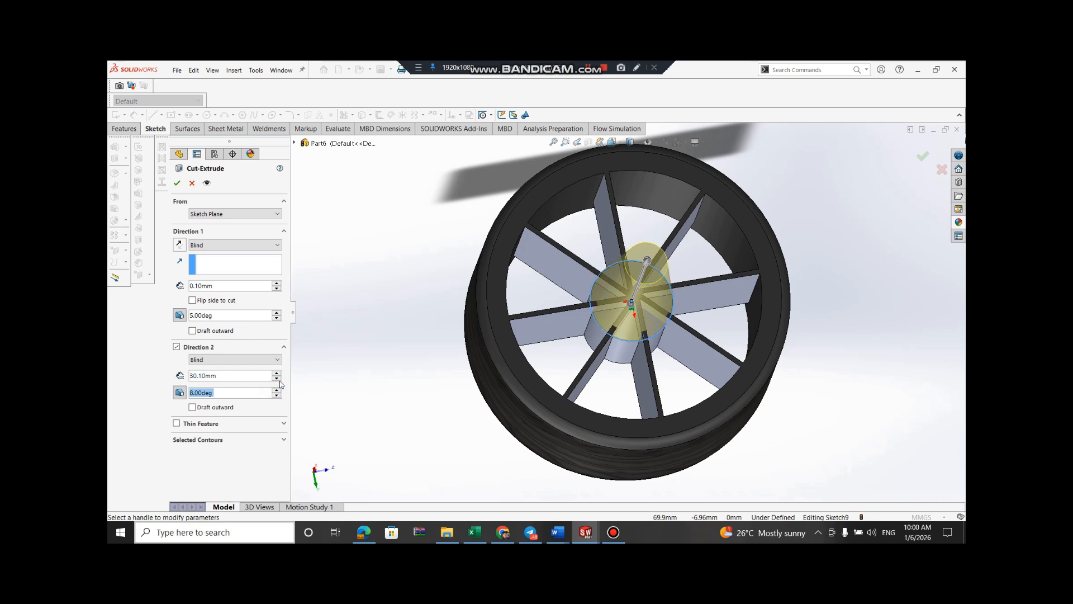
# Try a 10.1 mm depth with a 12° draft for the hub cut's second direction
pyautogui.click(276, 379)
pyautogui.click(276, 379)
pyautogui.click(276, 379)
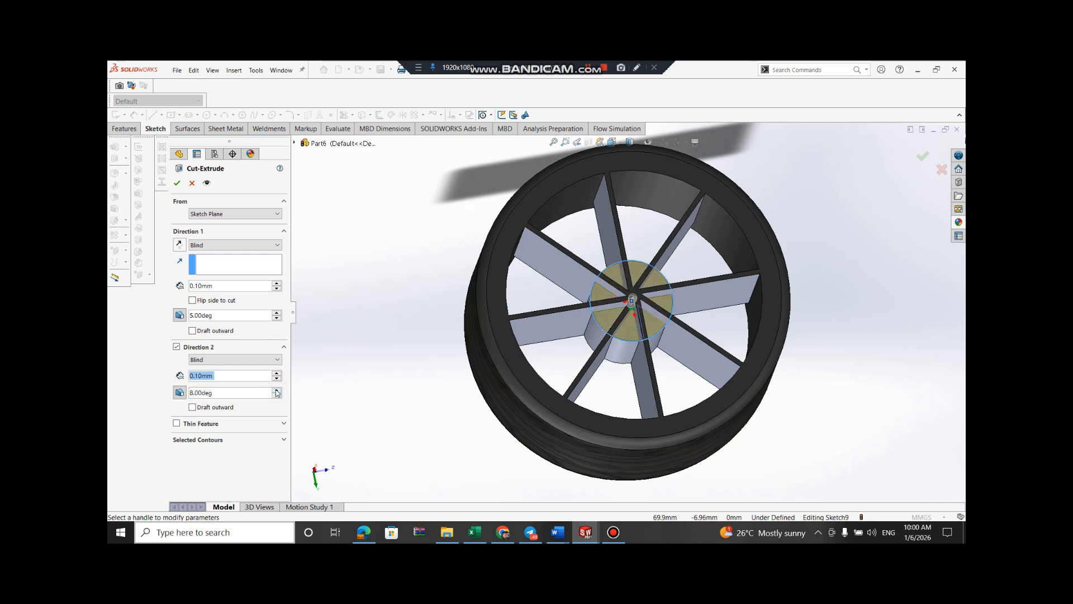
pyautogui.click(276, 391)
pyautogui.click(276, 391)
pyautogui.click(276, 373)
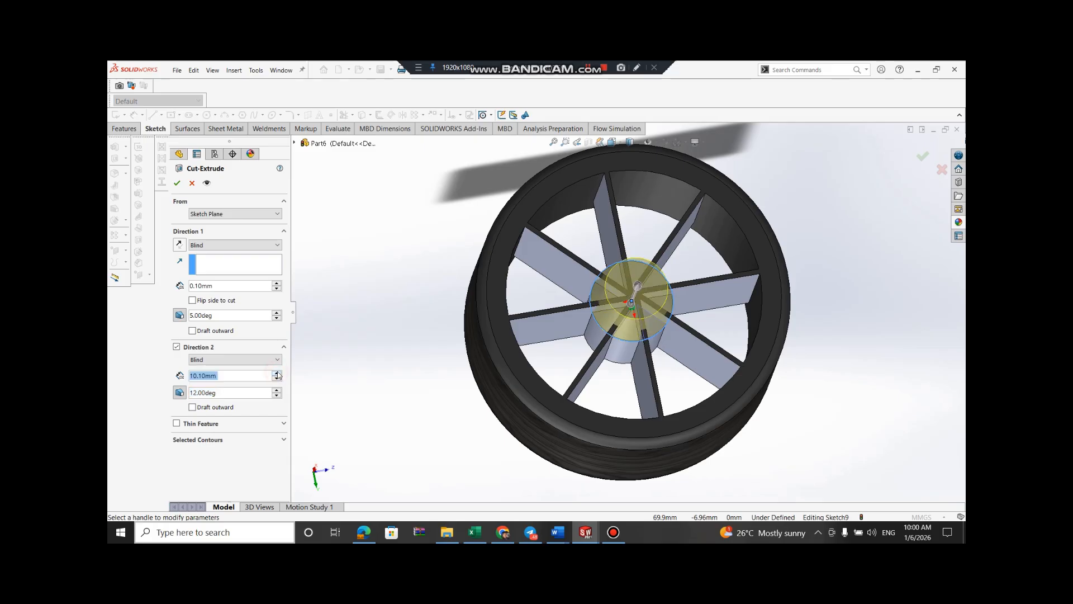
# Set the depth of the hub cut's second direction to 5 mm
pyautogui.click(825, 233)
pyautogui.rightClick(825, 235)
pyautogui.moveTo(850, 255)
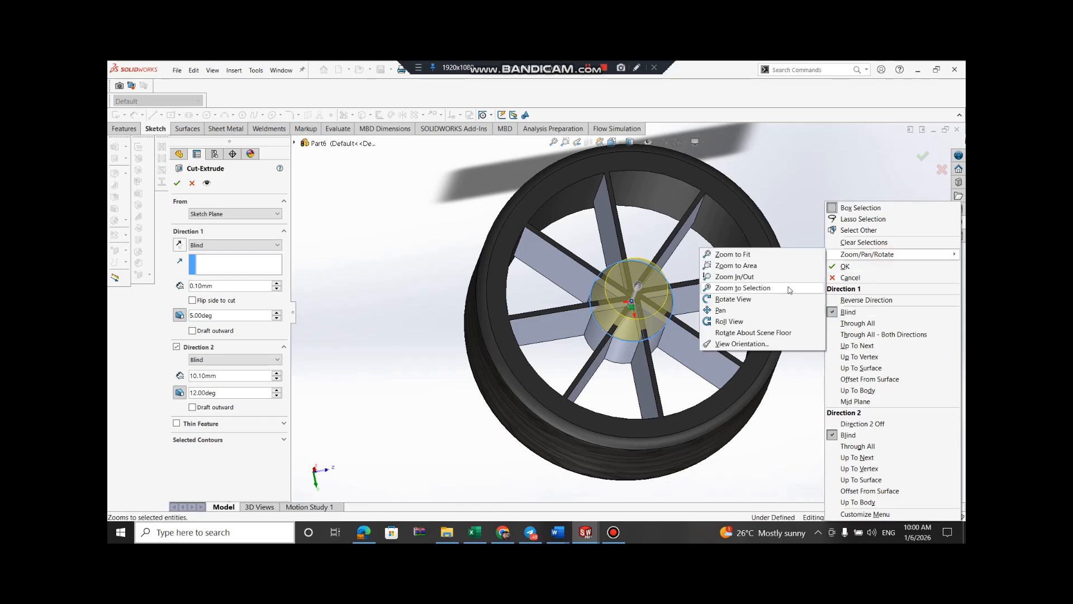
pyautogui.click(787, 294)
pyautogui.moveTo(867, 331); pyautogui.dragTo(898, 208)
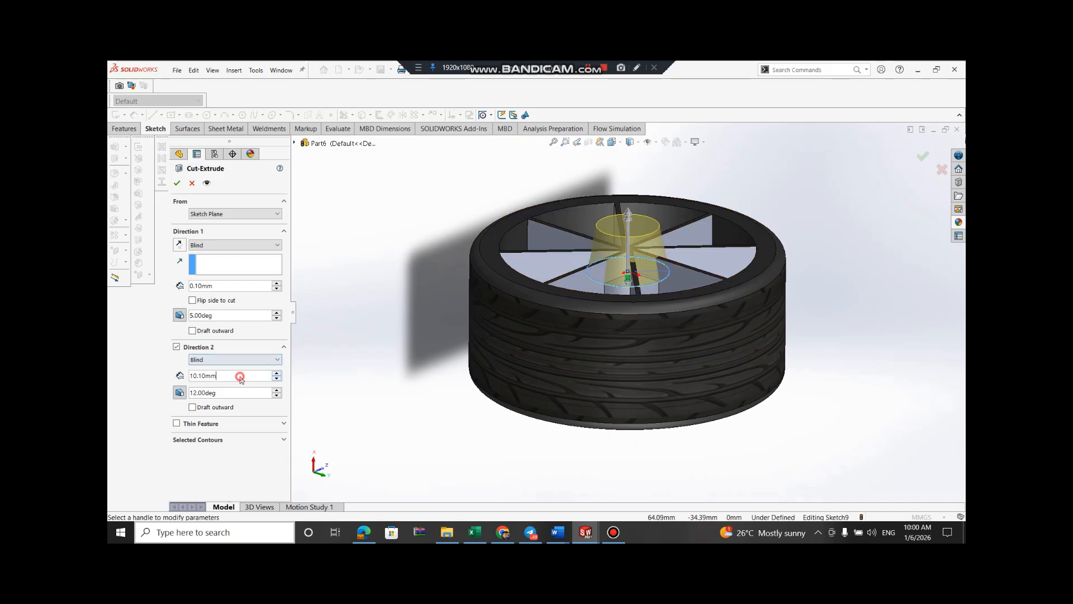
pyautogui.moveTo(224, 375); pyautogui.dragTo(135, 377)
pyautogui.write('5')
pyautogui.press('Return')
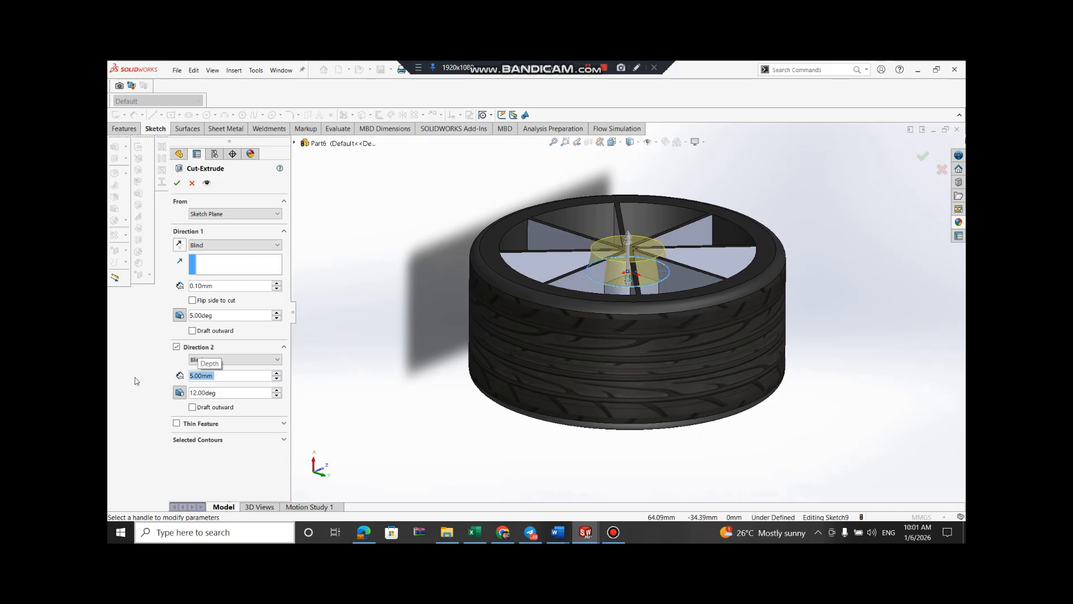
# Raise the hub cut's second-direction draft to 34° and complete the cut
pyautogui.click(276, 391)
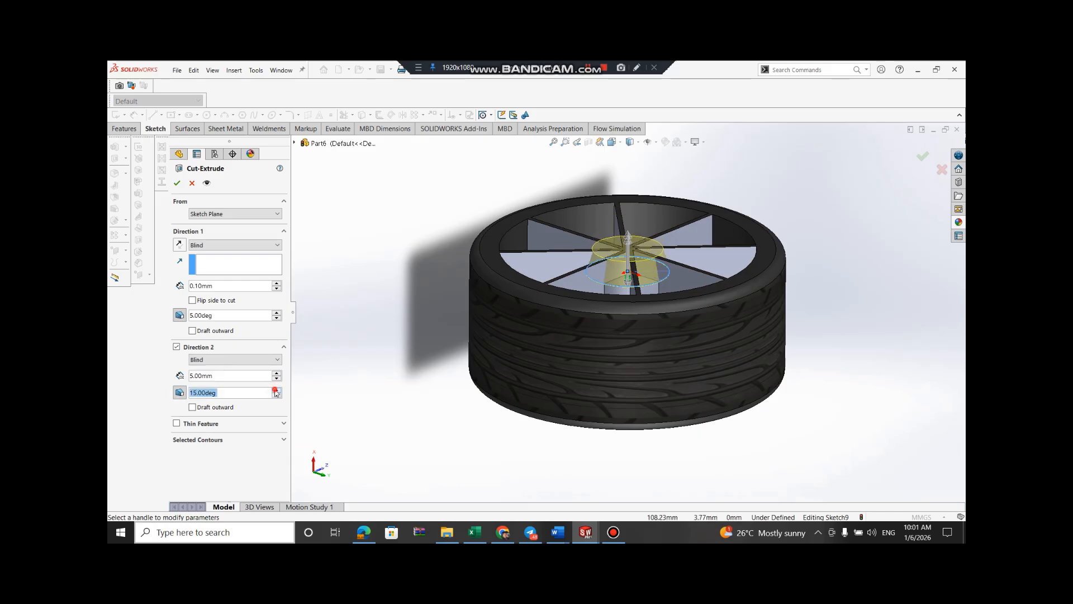
pyautogui.click(275, 391)
pyautogui.click(275, 390)
pyautogui.click(275, 391)
pyautogui.click(276, 391)
pyautogui.click(276, 390)
pyautogui.click(276, 390)
pyautogui.click(276, 390)
pyautogui.click(275, 390)
pyautogui.click(276, 390)
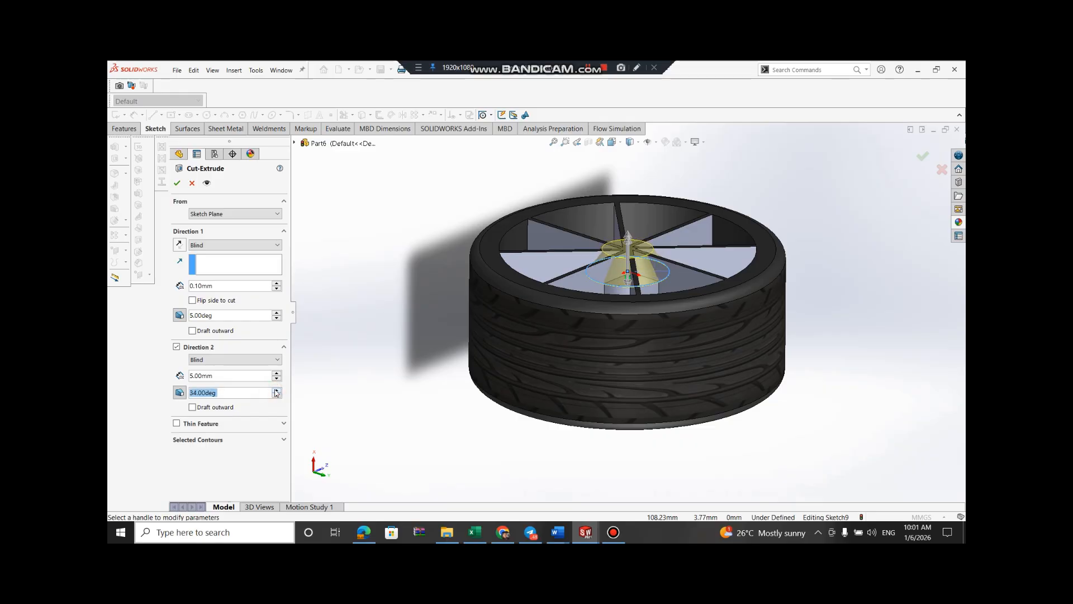
pyautogui.click(177, 182)
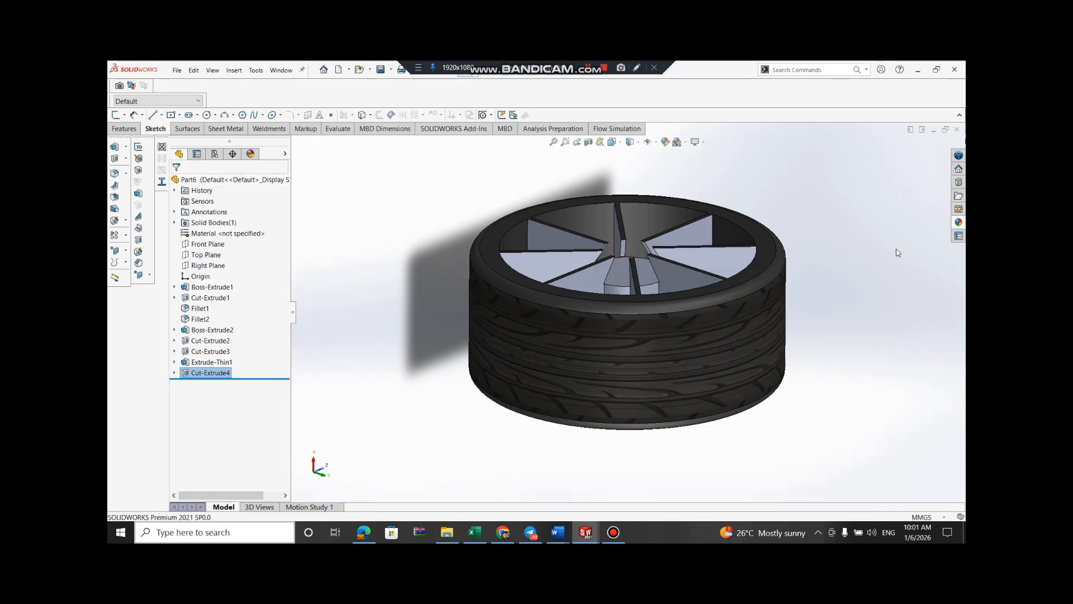
# Examine the tapered cut around the hub and the spoke ends from the front and the sides of the wheel
pyautogui.press('Down')
pyautogui.press('Down')
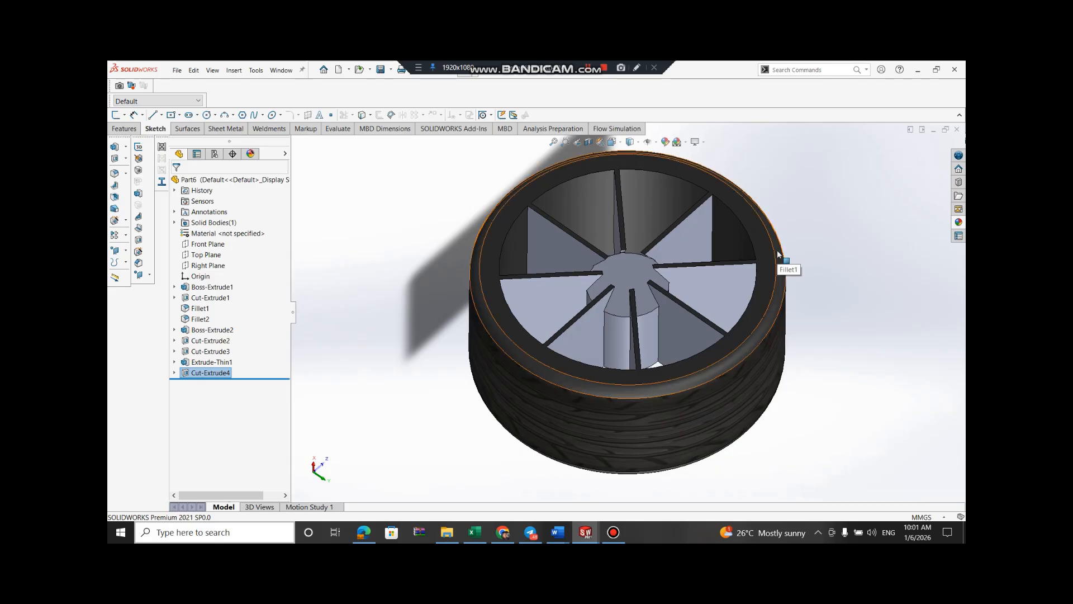
pyautogui.press('Up')
pyautogui.press('Up')
pyautogui.press('Down')
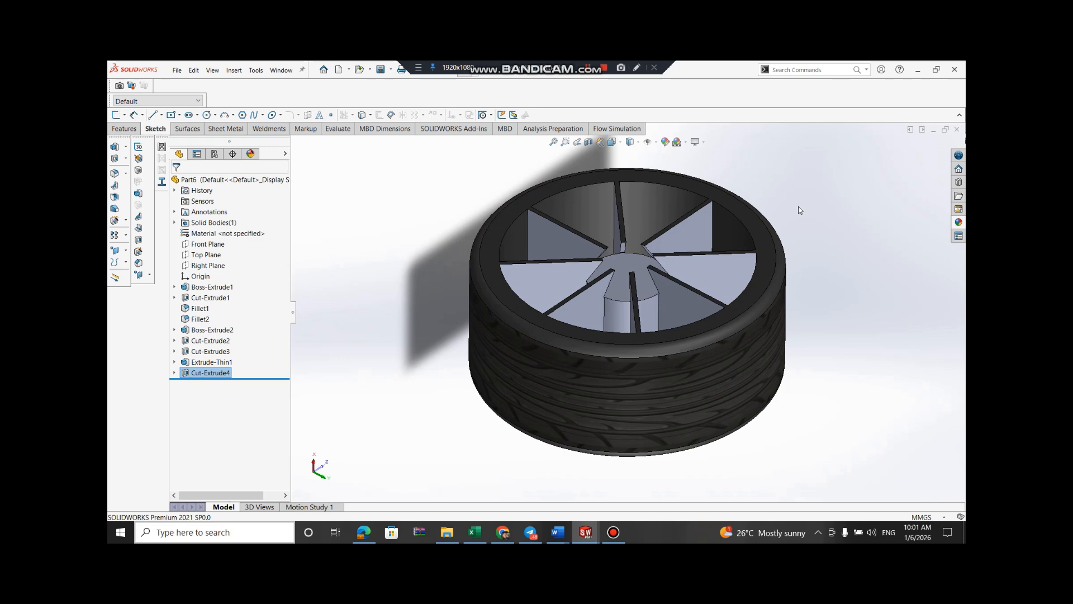
pyautogui.press('Down')
pyautogui.press('Down')
pyautogui.press('Down')
pyautogui.press('Down')
pyautogui.press('Right')
pyautogui.press('Right')
pyautogui.press('Right')
pyautogui.press('Right')
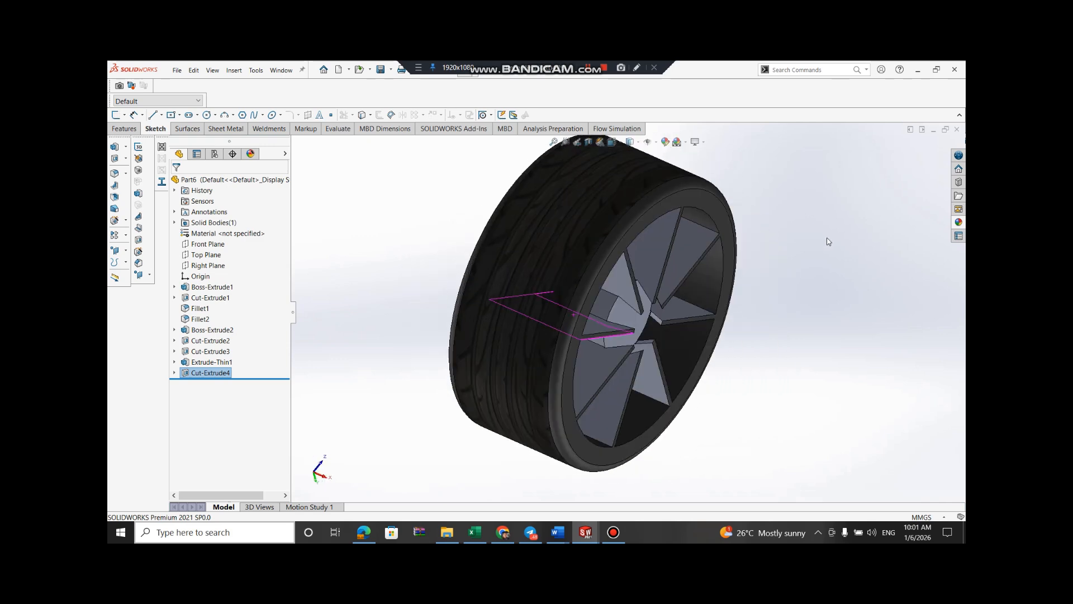
pyautogui.press('Left')
pyautogui.press('Left')
pyautogui.press('Left')
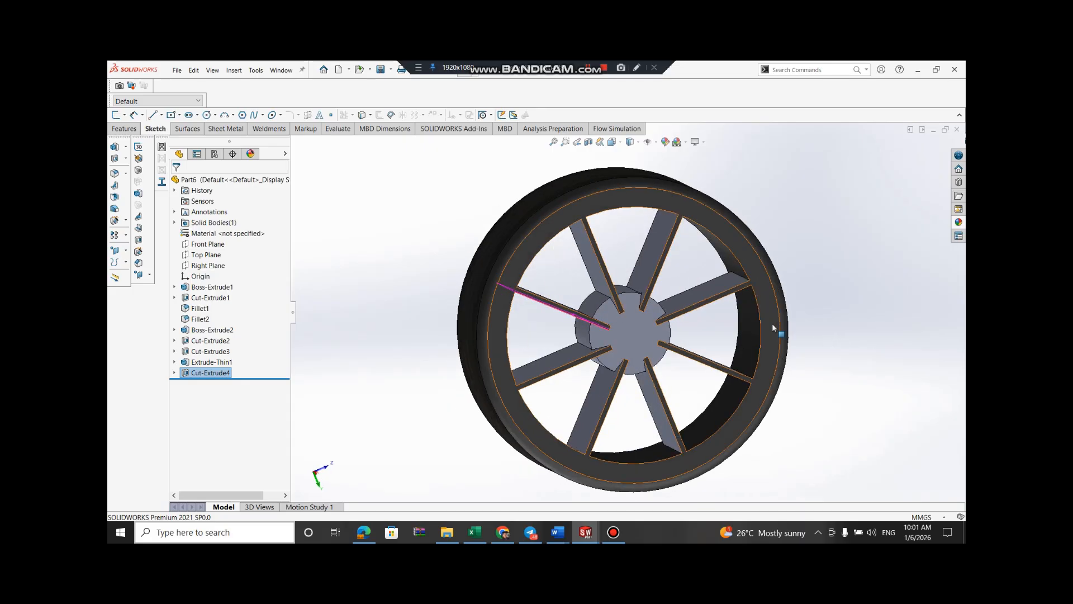
pyautogui.press('Right')
pyautogui.press('Right')
pyautogui.press('Right')
pyautogui.press('Right')
pyautogui.press('Right')
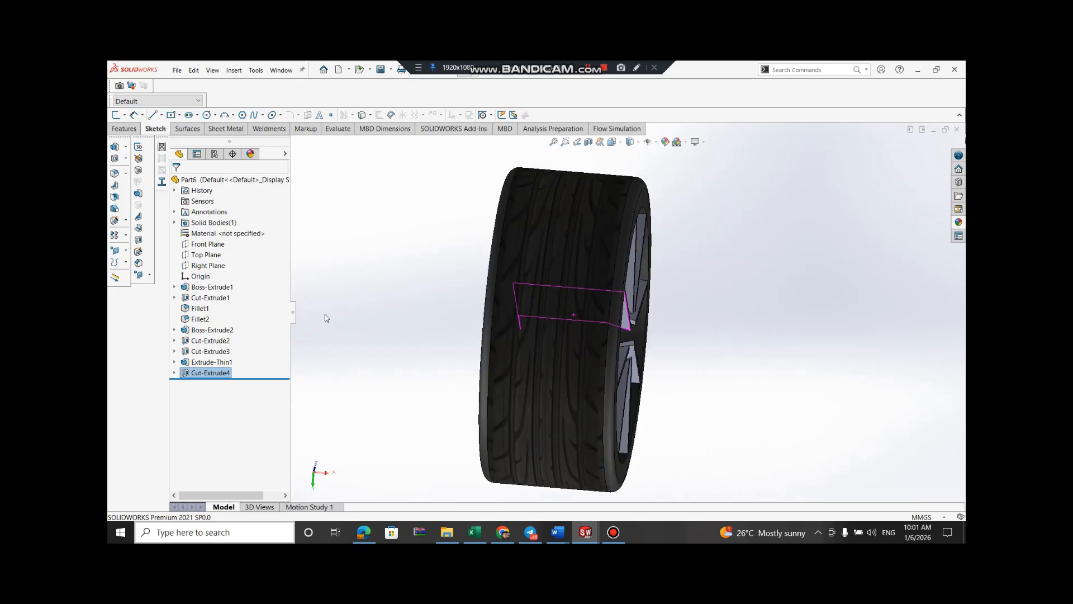
# Begin a new reference plane with the Right Plane as its first reference
pyautogui.click(210, 267)
pyautogui.click(149, 274)
pyautogui.click(172, 278)
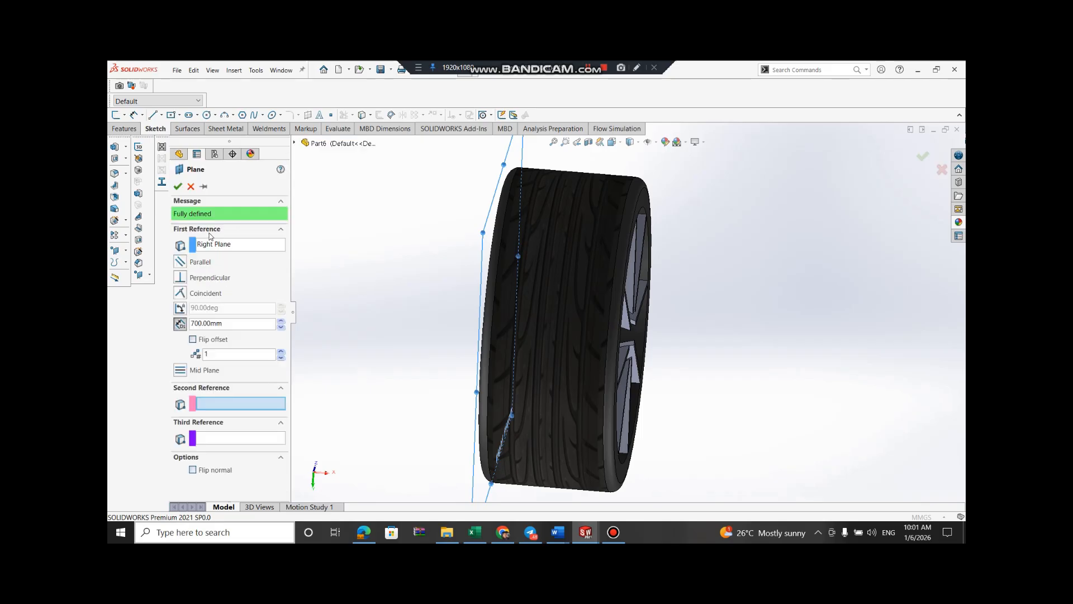
# Try flipped offsets of 720 mm and 740 mm for the new reference plane
pyautogui.click(180, 323)
pyautogui.click(194, 339)
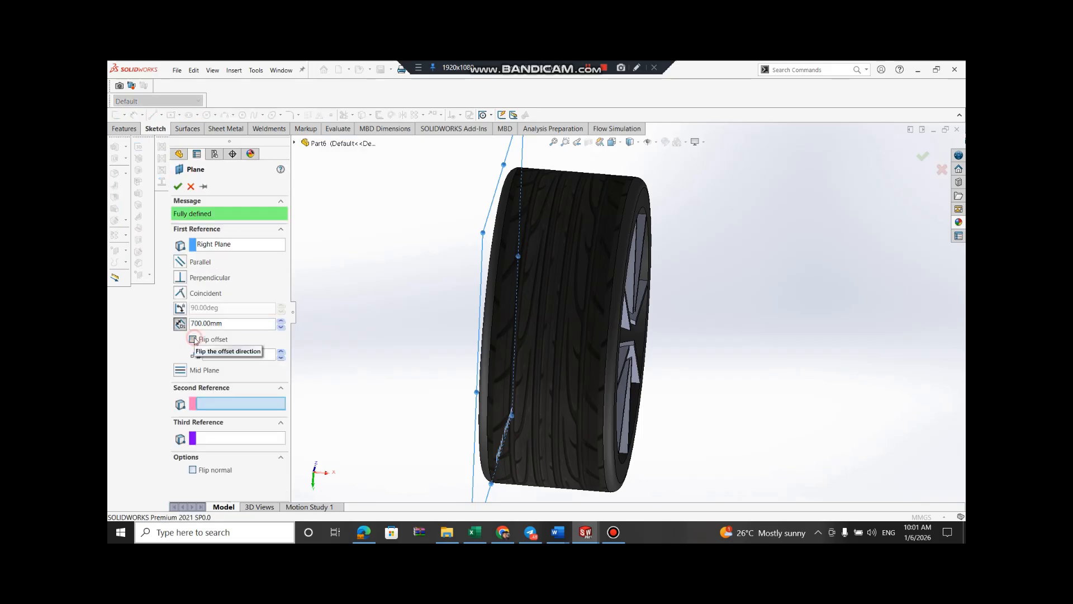
pyautogui.click(281, 323)
pyautogui.click(282, 323)
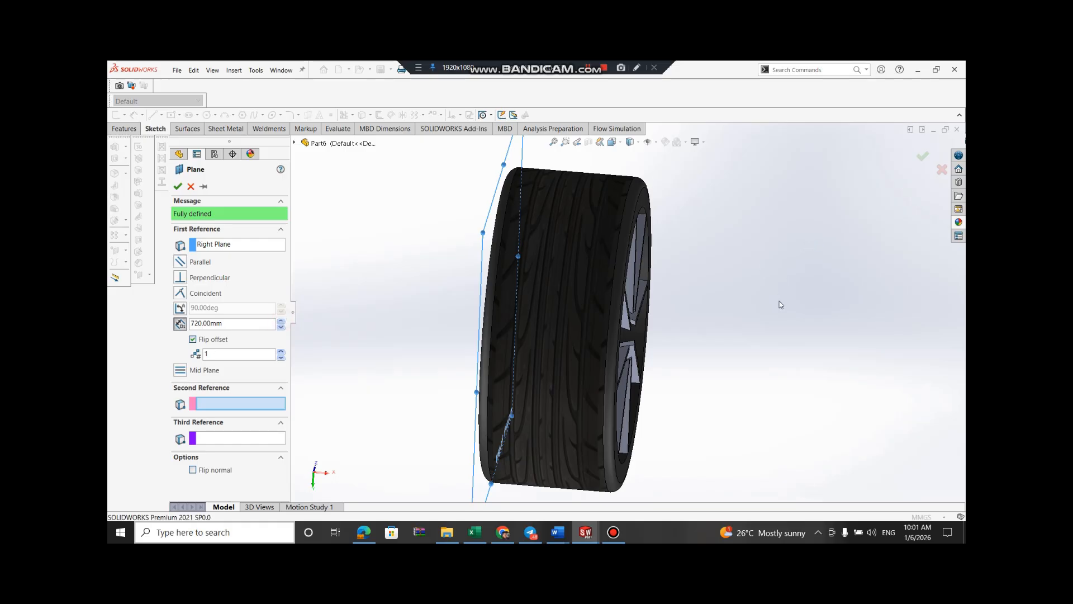
pyautogui.scroll(-5, 790, 303)
pyautogui.scroll(10, 790, 304)
pyautogui.scroll(-6, 789, 304)
pyautogui.scroll(6, 339, 306)
pyautogui.scroll(-6, 423, 298)
pyautogui.scroll(3, 532, 407)
pyautogui.scroll(-5, 532, 408)
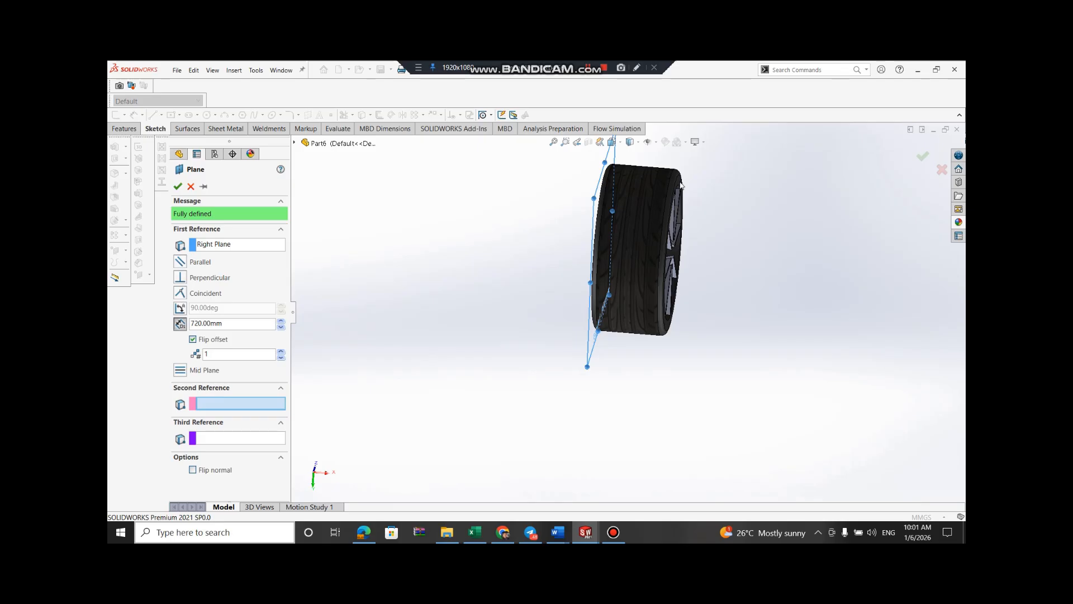
pyautogui.click(281, 327)
pyautogui.click(282, 321)
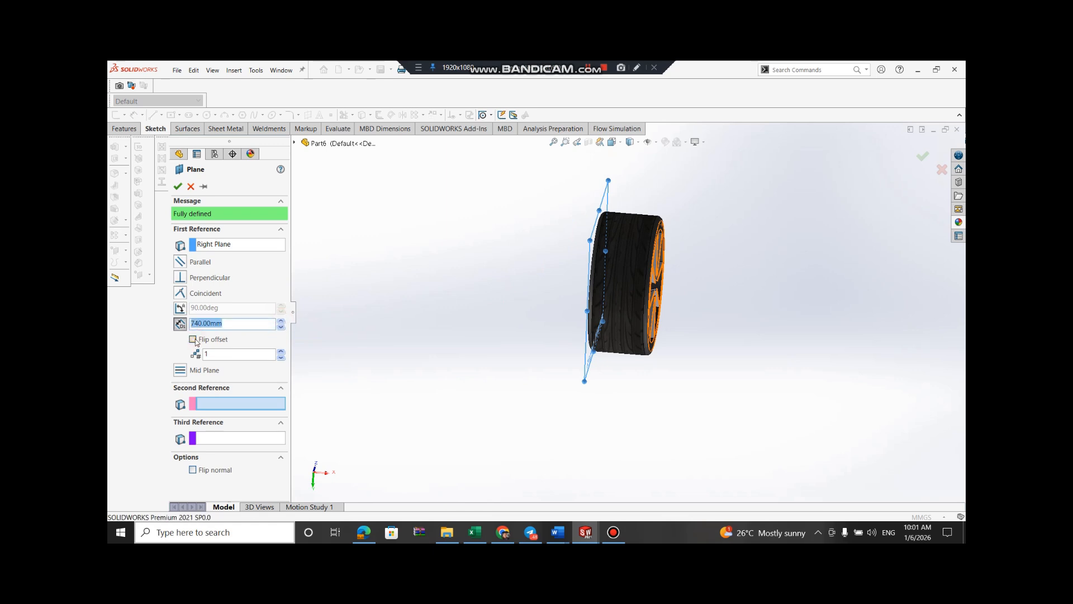
# Set the plane's offset to 28 mm, unflip its direction towards the wheel's spoked face and create the plane
pyautogui.doubleClick(236, 322)
pyautogui.write('28')
pyautogui.press('Return')
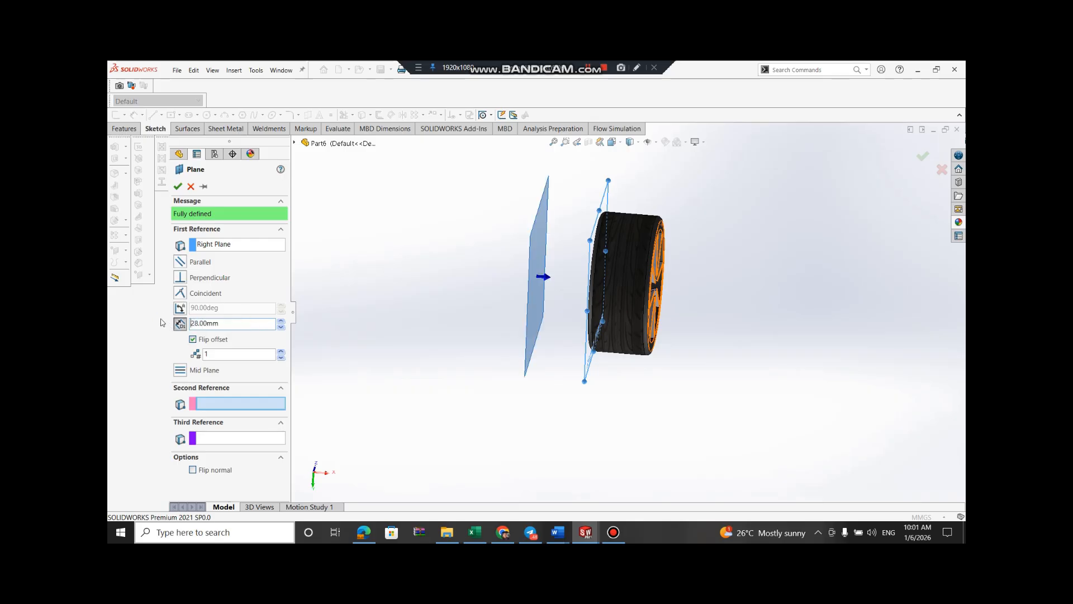
pyautogui.click(194, 341)
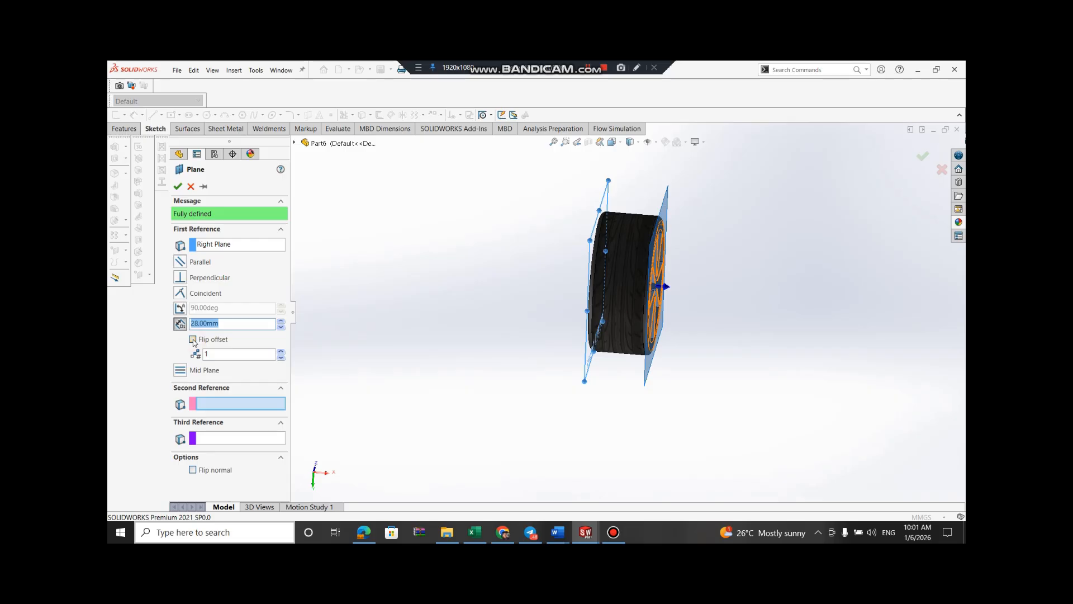
pyautogui.click(177, 187)
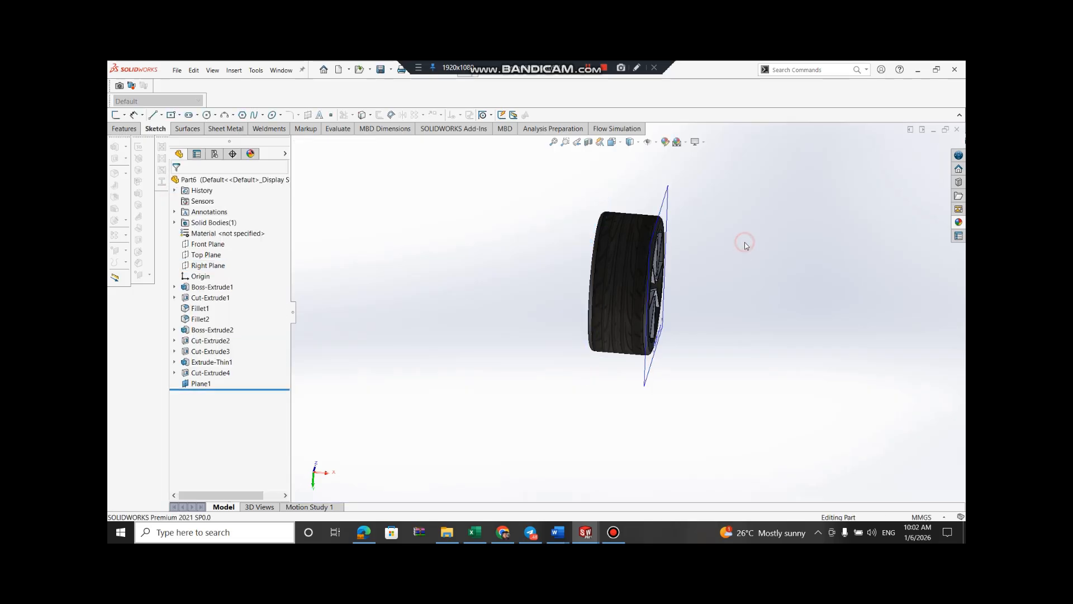
# Sketch a circle of about 26.5 mm radius on the new plane, centred on the origin along the rim's inner edge
pyautogui.click(684, 200)
pyautogui.click(711, 162)
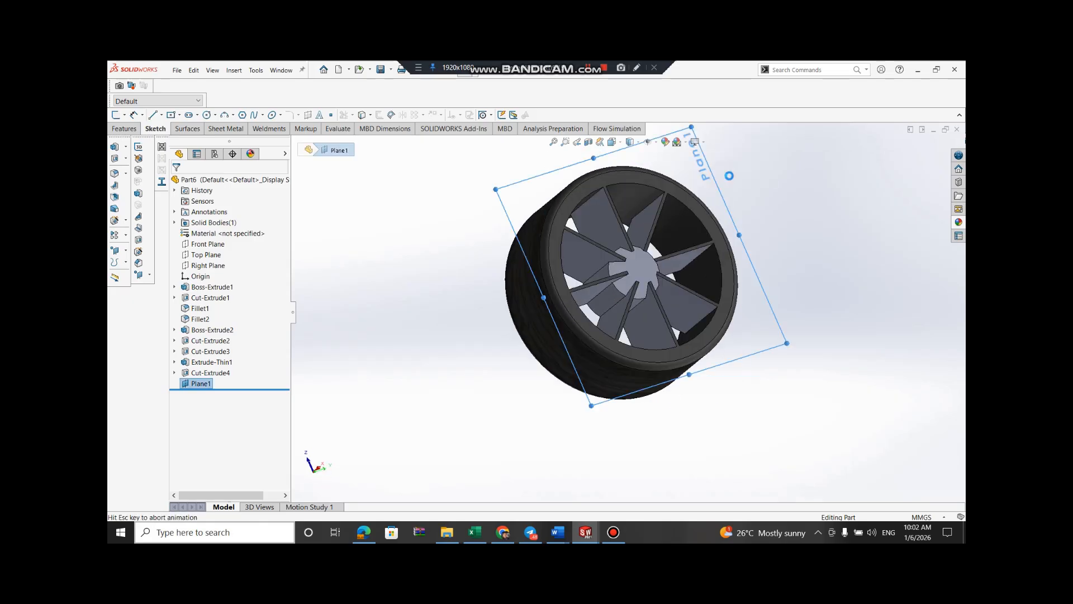
pyautogui.click(215, 115)
pyautogui.click(213, 130)
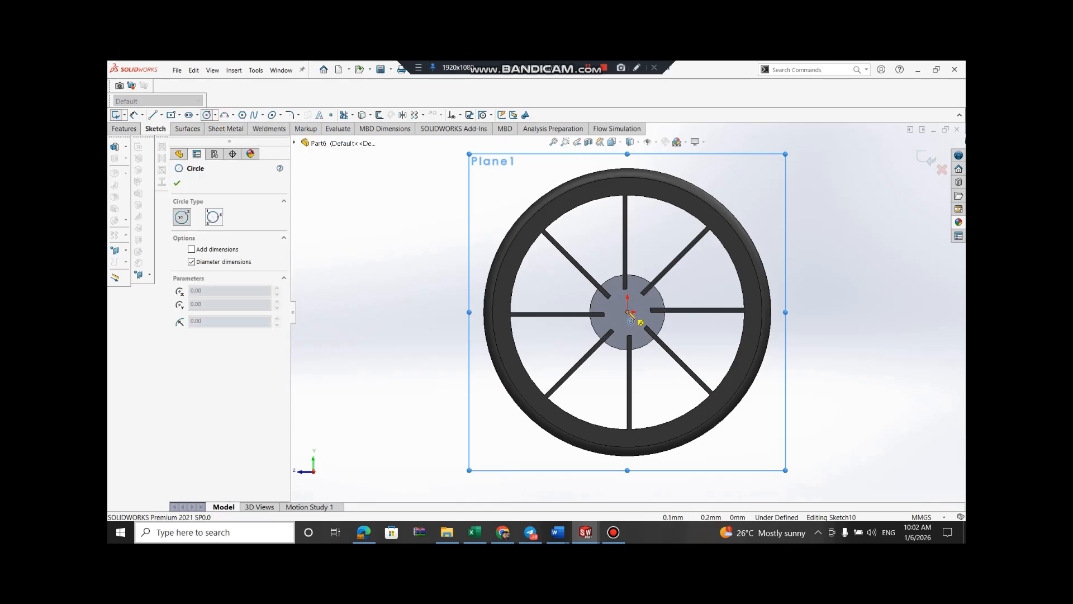
pyautogui.click(627, 312)
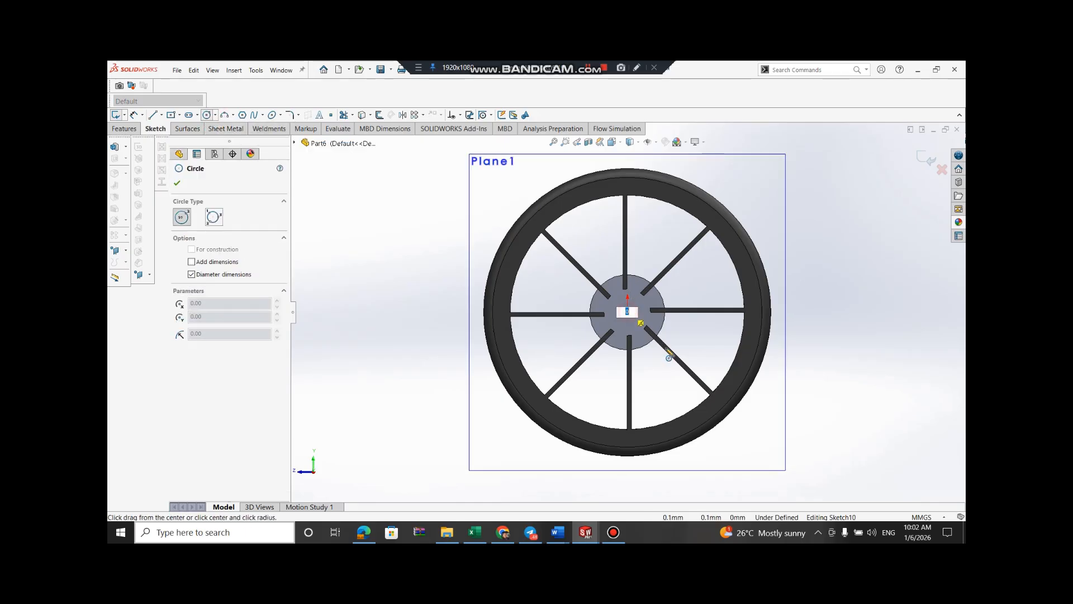
pyautogui.click(725, 393)
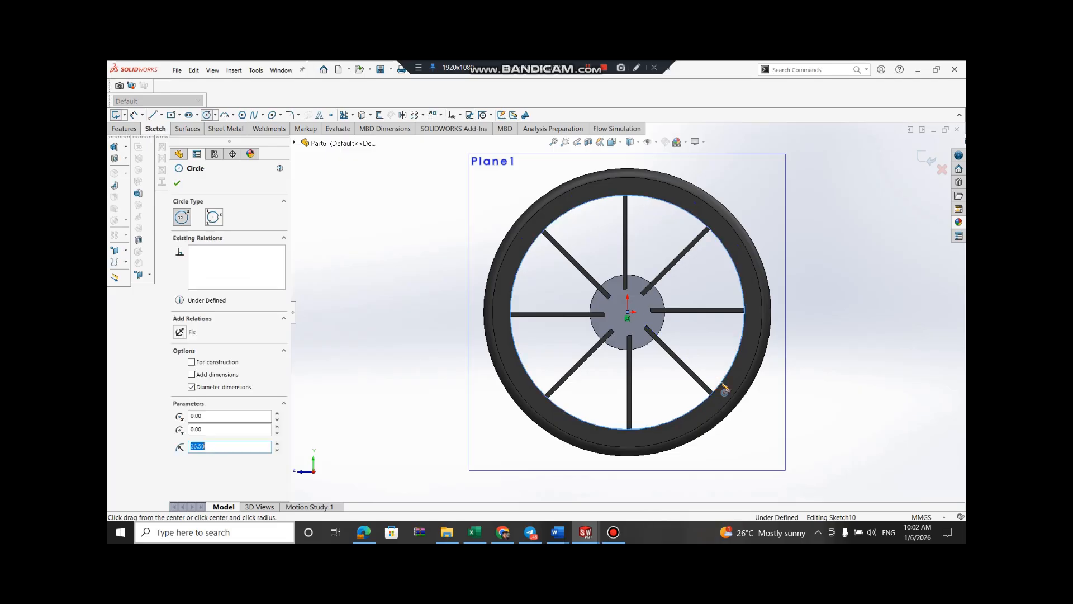
pyautogui.click(177, 186)
# Begin an extruded cut from the rim circle with draft enabled and a depth of 5 mm
pyautogui.click(115, 159)
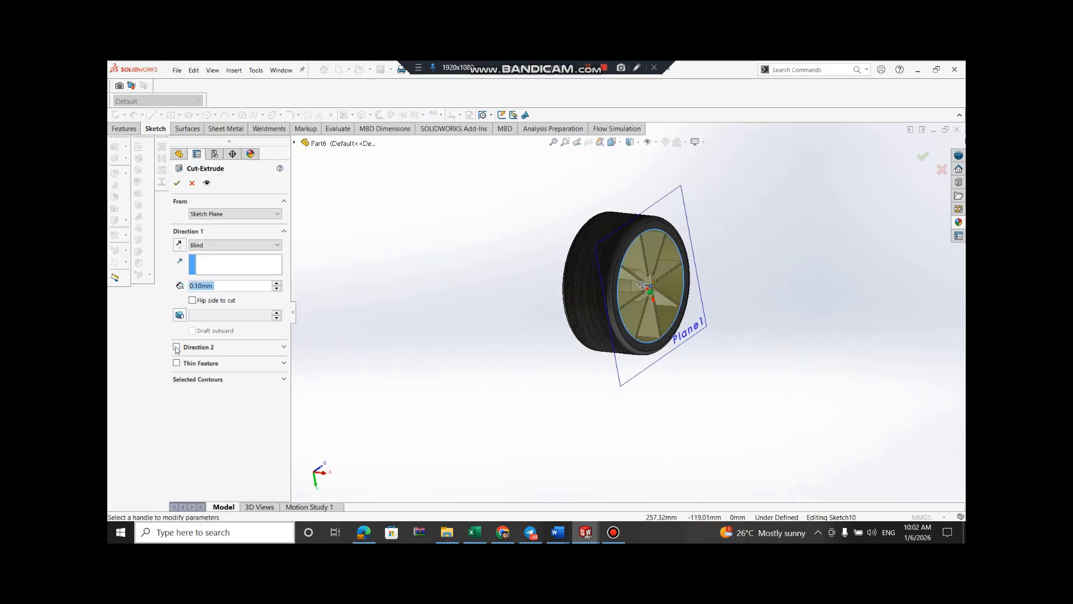
pyautogui.click(179, 314)
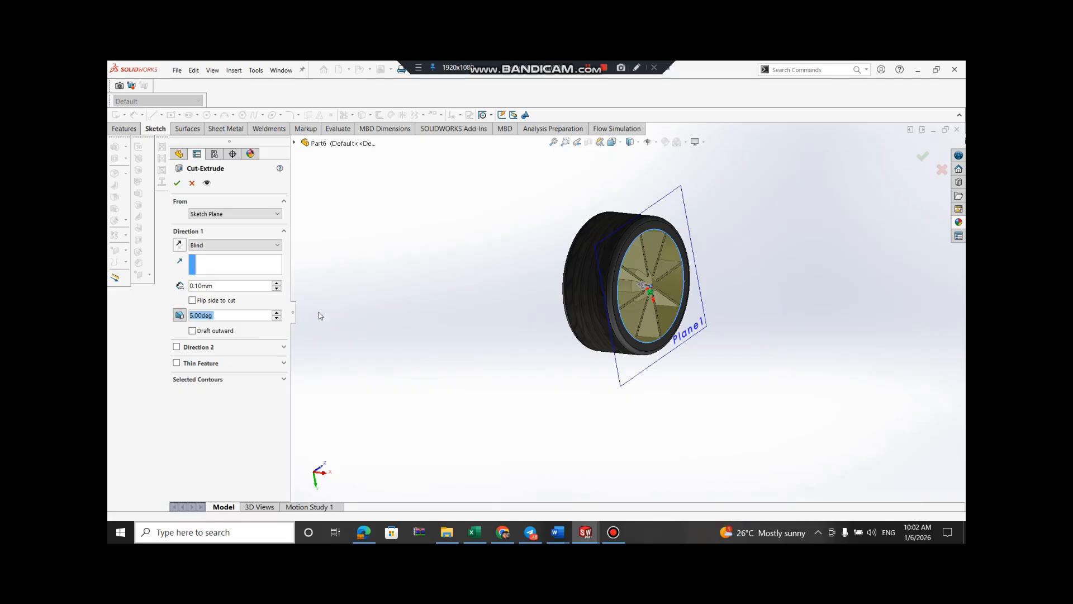
pyautogui.rightClick(817, 230)
pyautogui.moveTo(863, 255)
pyautogui.click(784, 300)
pyautogui.moveTo(788, 261); pyautogui.dragTo(836, 240)
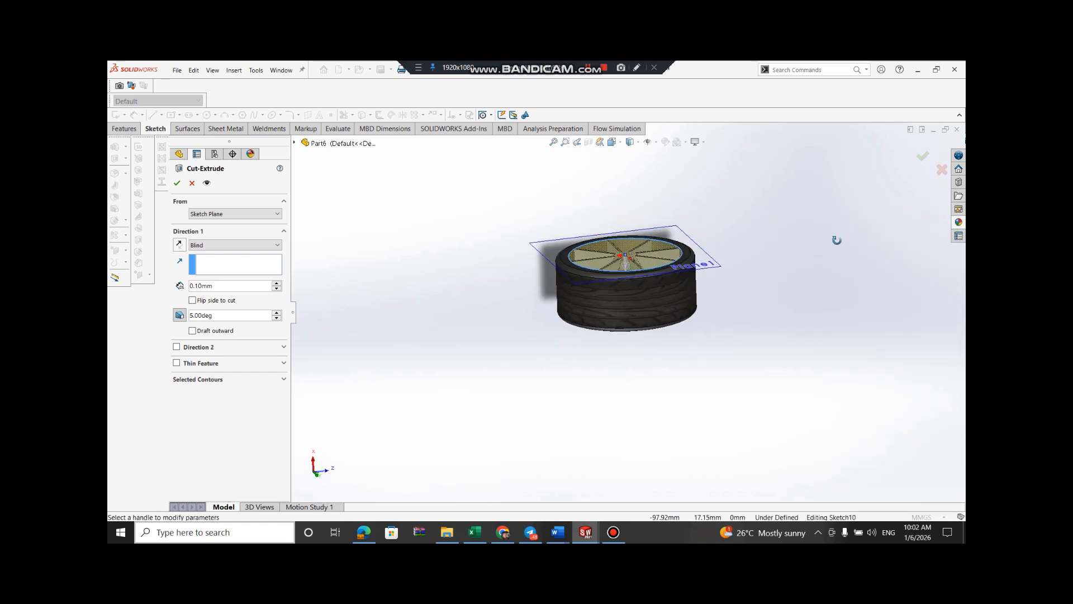
pyautogui.doubleClick(253, 288)
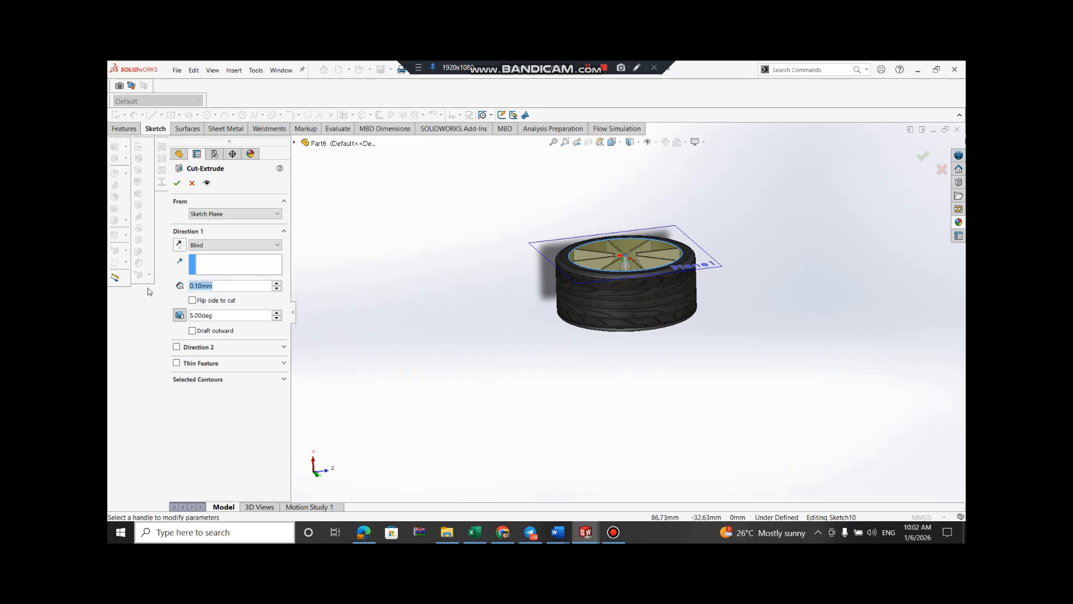
pyautogui.write('5')
pyautogui.press('Return')
# Increase the rim cut's draft angle to 73° and complete the cut across the spokes
pyautogui.click(274, 313)
pyautogui.click(275, 312)
pyautogui.click(275, 312)
pyautogui.click(275, 313)
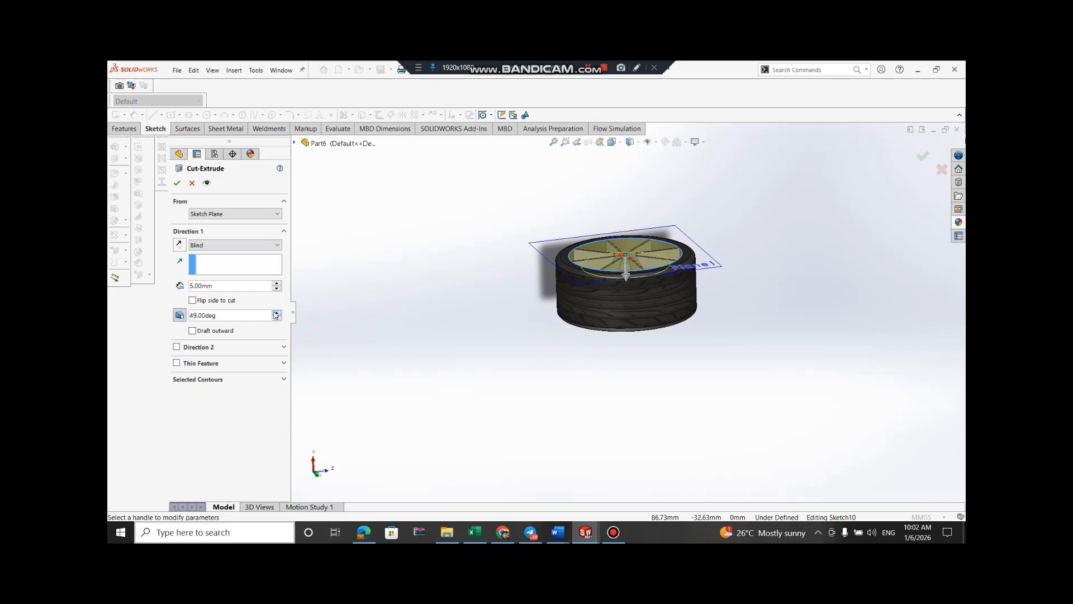
pyautogui.click(276, 313)
pyautogui.moveTo(786, 218); pyautogui.dragTo(785, 342, button='middle')
pyautogui.scroll(-3, 654, 305)
pyautogui.moveTo(678, 271); pyautogui.dragTo(767, 270, button='middle')
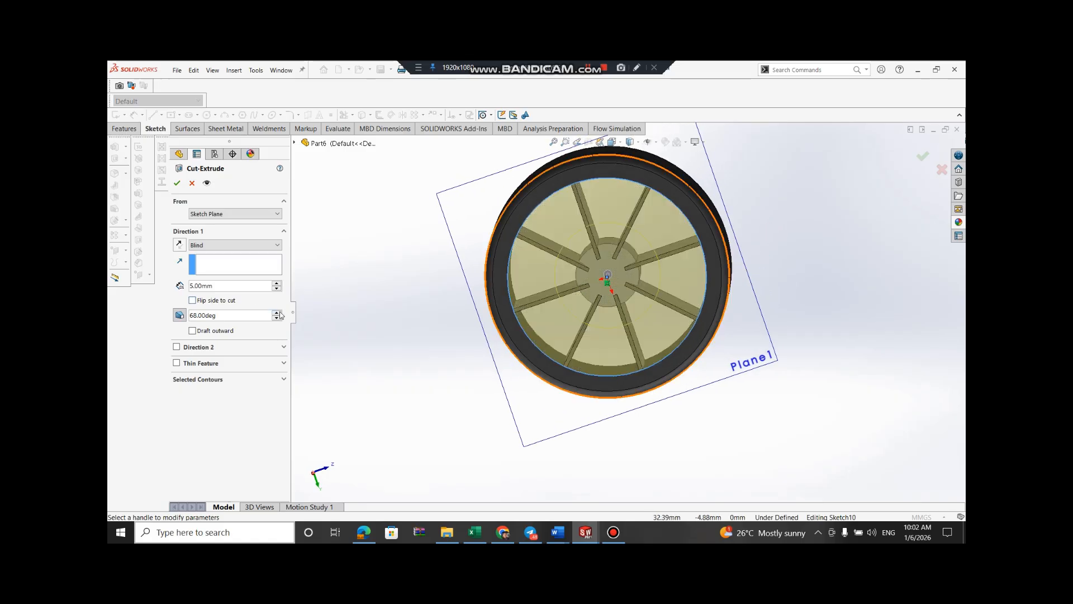
pyautogui.scroll(6, 280, 315)
pyautogui.scroll(-1, 234, 315)
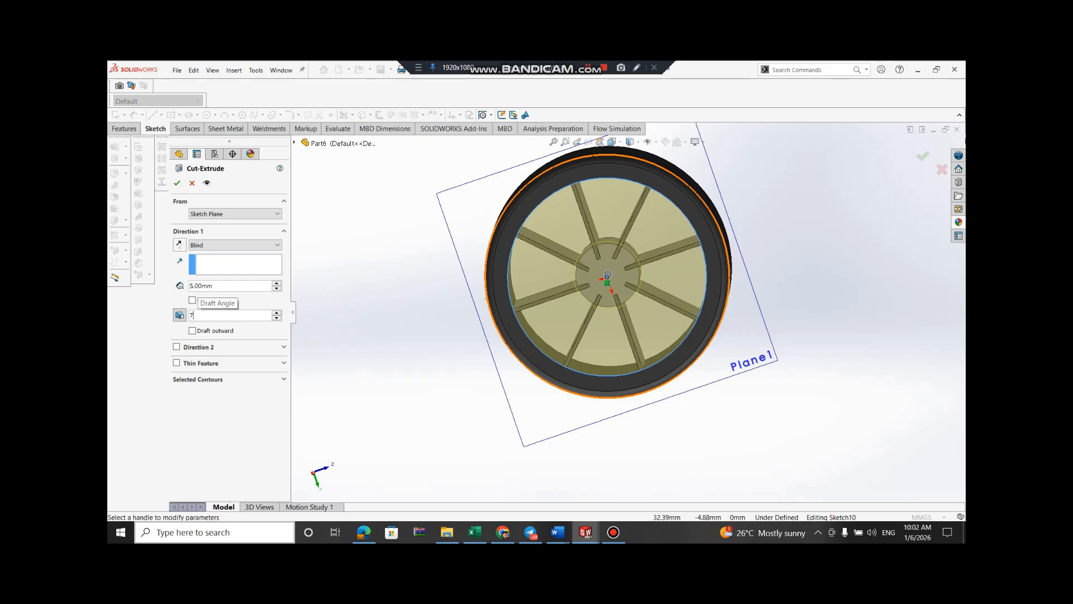
pyautogui.moveTo(234, 315); pyautogui.dragTo(229, 314)
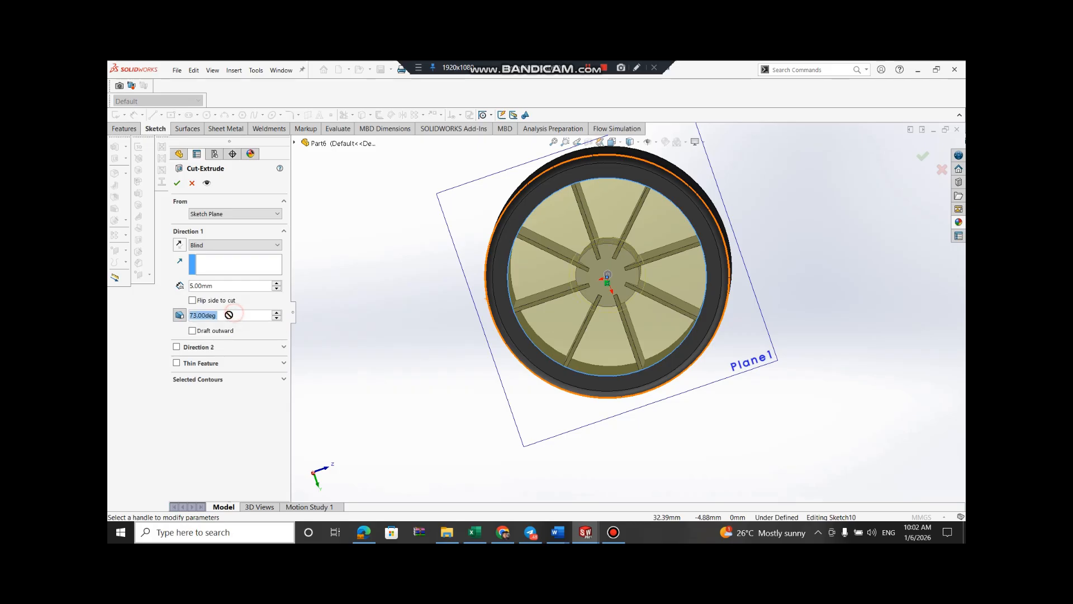
pyautogui.scroll(1, 230, 317)
pyautogui.scroll(1, 231, 318)
pyautogui.scroll(-1, 231, 318)
pyautogui.click(176, 183)
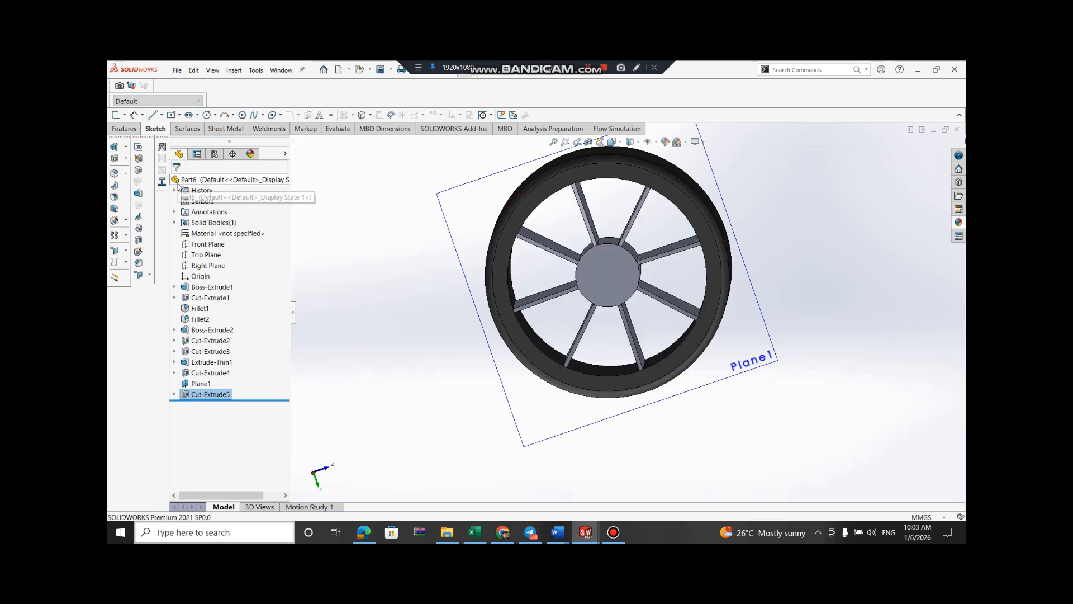
# Inspect the sloped spokes and hub from the side of the wheel
pyautogui.click(838, 234)
pyautogui.press('Right')
pyautogui.press('Right')
pyautogui.press('Right')
pyautogui.press('Right')
pyautogui.press('Right')
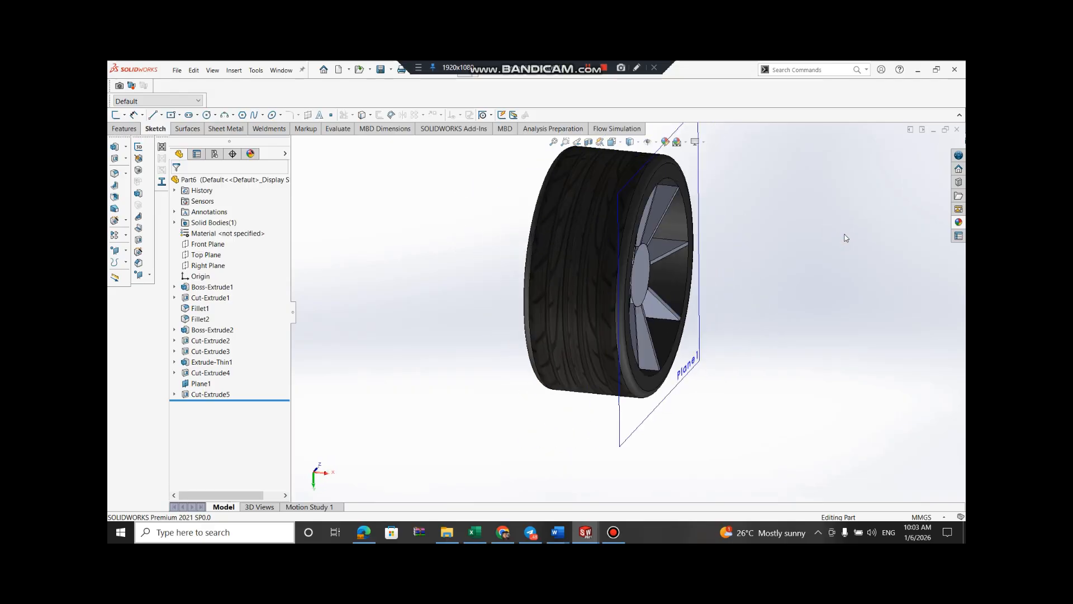
# Inspect the drafted spokes, hub and tire tread all around the wheel, ending on the hub's flat end face
pyautogui.press('Right')
pyautogui.press('Right')
pyautogui.press('Right')
pyautogui.press('Right')
pyautogui.press('Right')
pyautogui.press('Right')
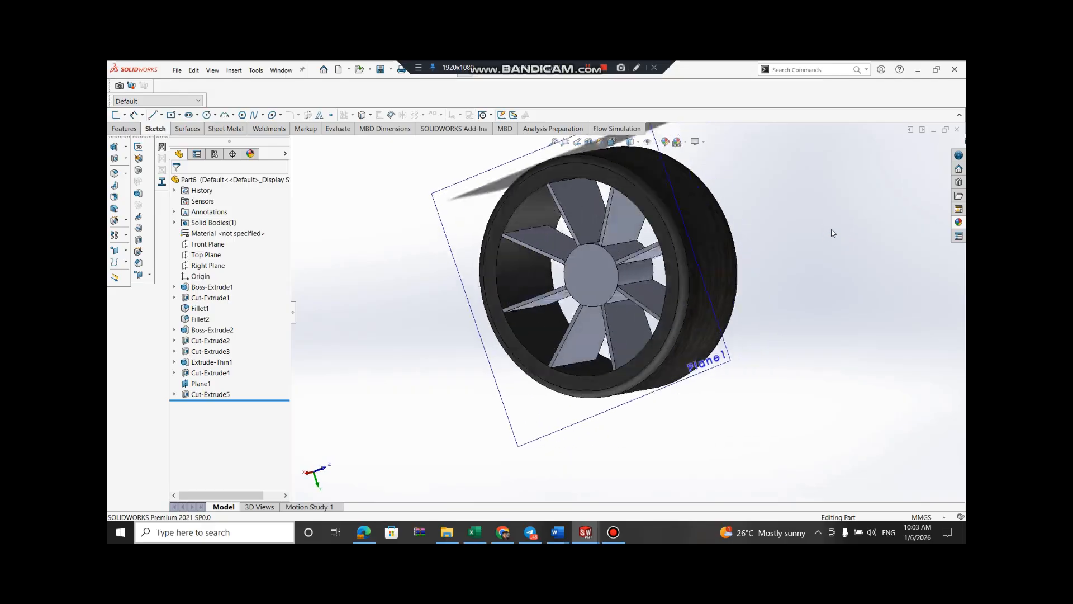
pyautogui.press('Right')
pyautogui.press('Right')
pyautogui.press('Right')
pyautogui.press('Right')
pyautogui.press('Right')
pyautogui.press('Right')
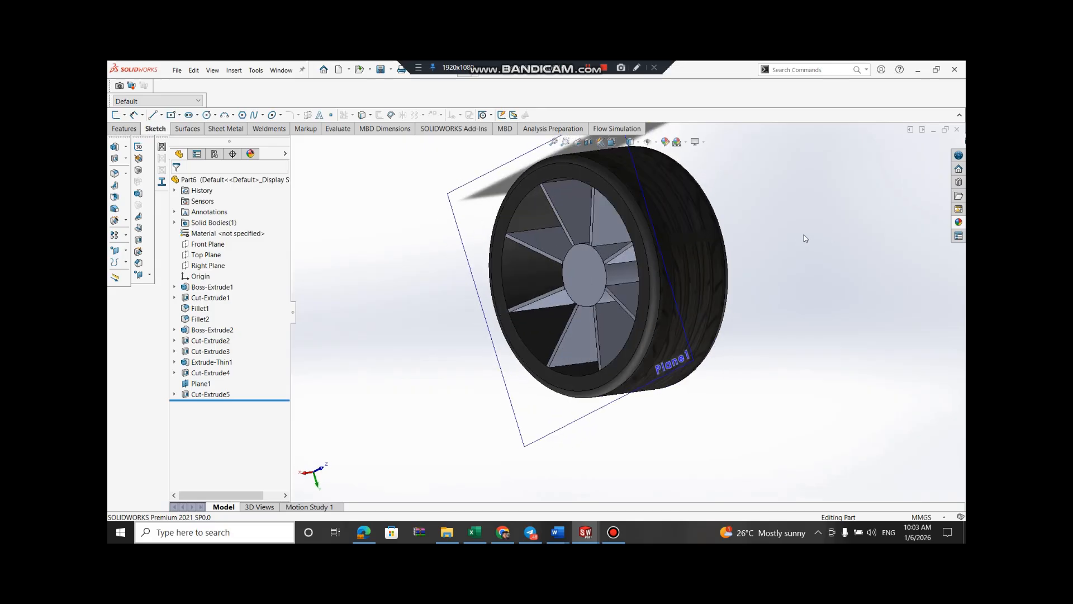
pyautogui.press('Right')
pyautogui.press('Right')
pyautogui.press('Right')
pyautogui.press('Right')
pyautogui.press('Right')
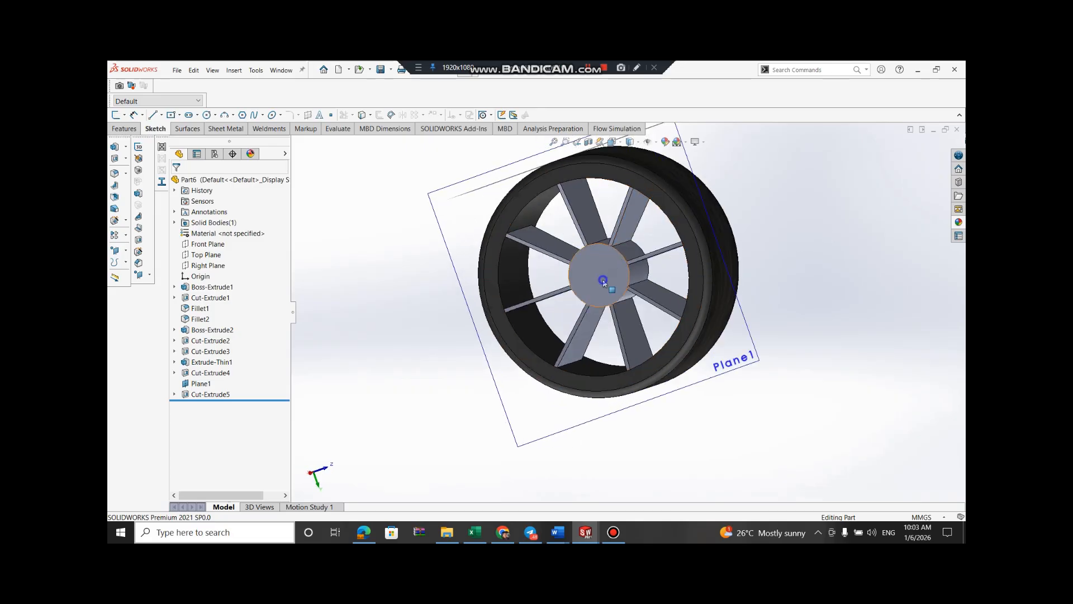
# Sketch a 4 mm diameter circle on the hub's flat end face, centred on the origin
pyautogui.rightClick(604, 257)
pyautogui.click(624, 242)
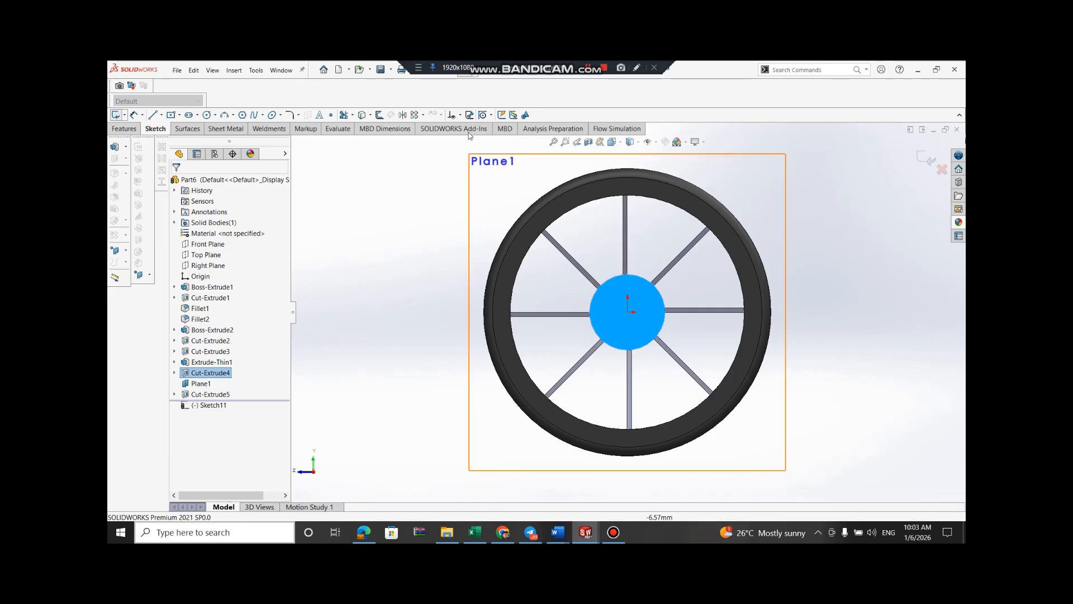
pyautogui.click(206, 115)
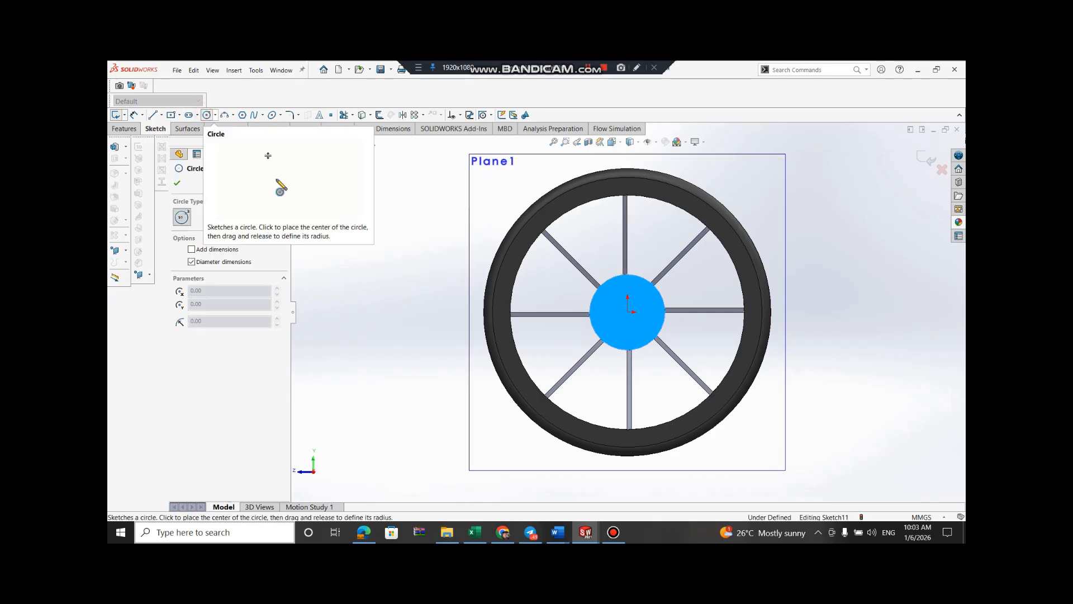
pyautogui.click(628, 312)
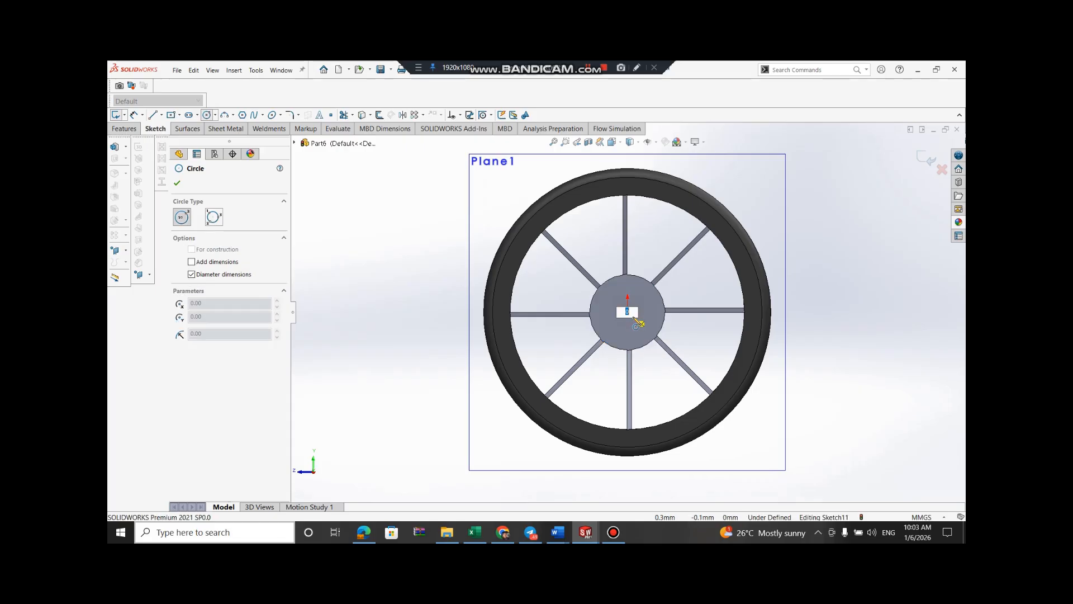
pyautogui.write('4')
pyautogui.press('Return')
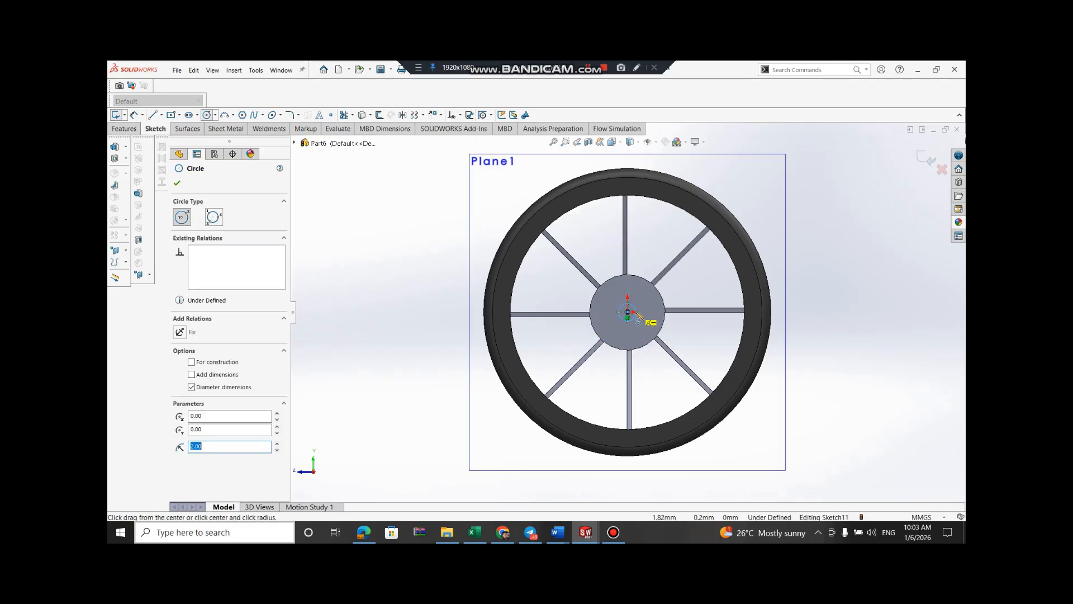
pyautogui.click(178, 183)
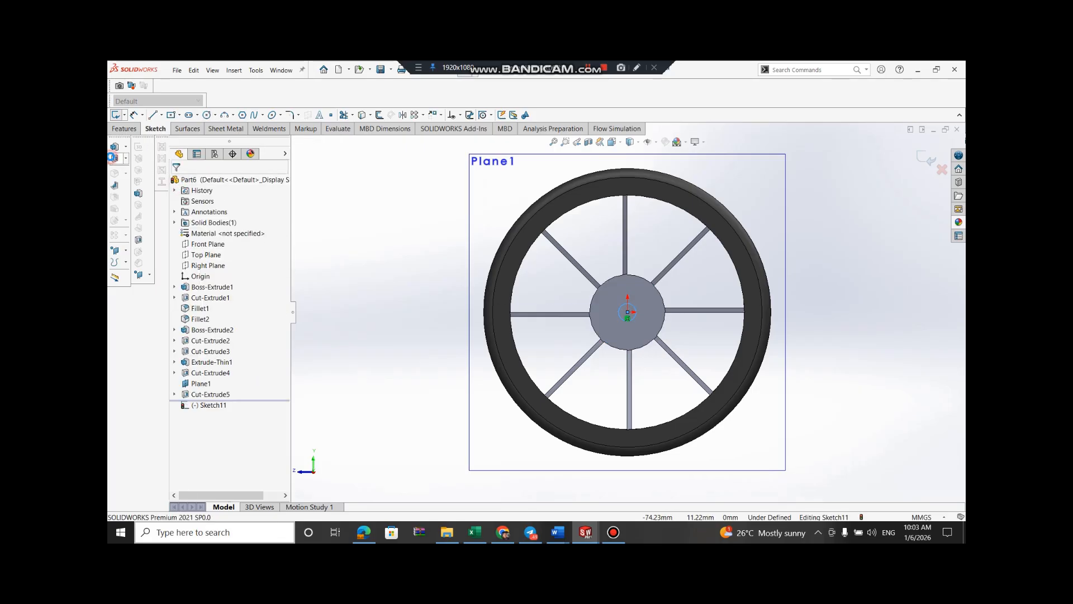
# Cut the small circle straight through the hub with a blind extruded cut 65 mm deep
pyautogui.click(114, 159)
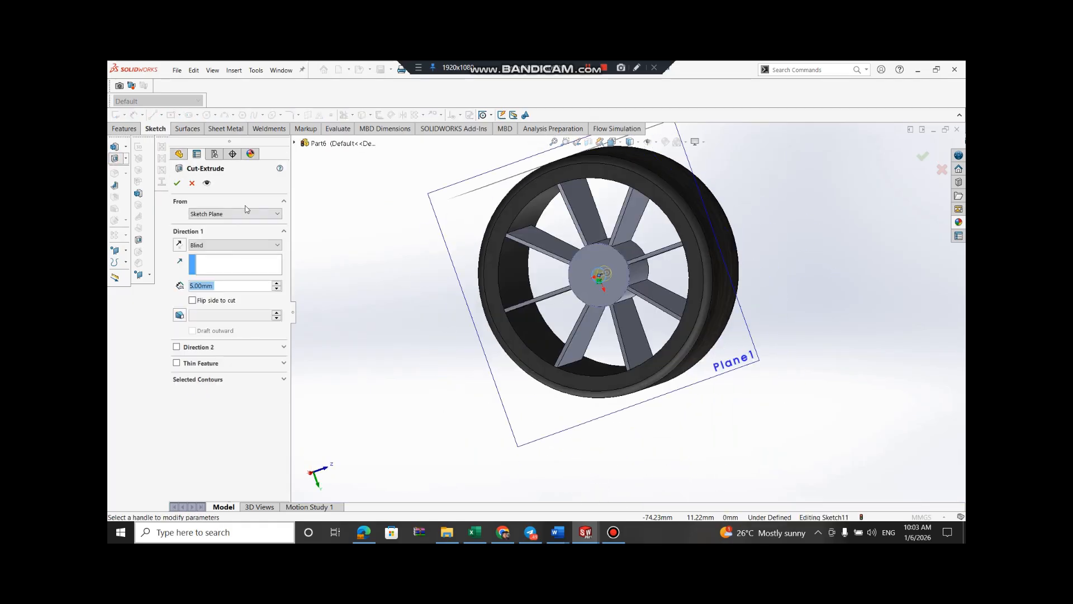
pyautogui.click(277, 284)
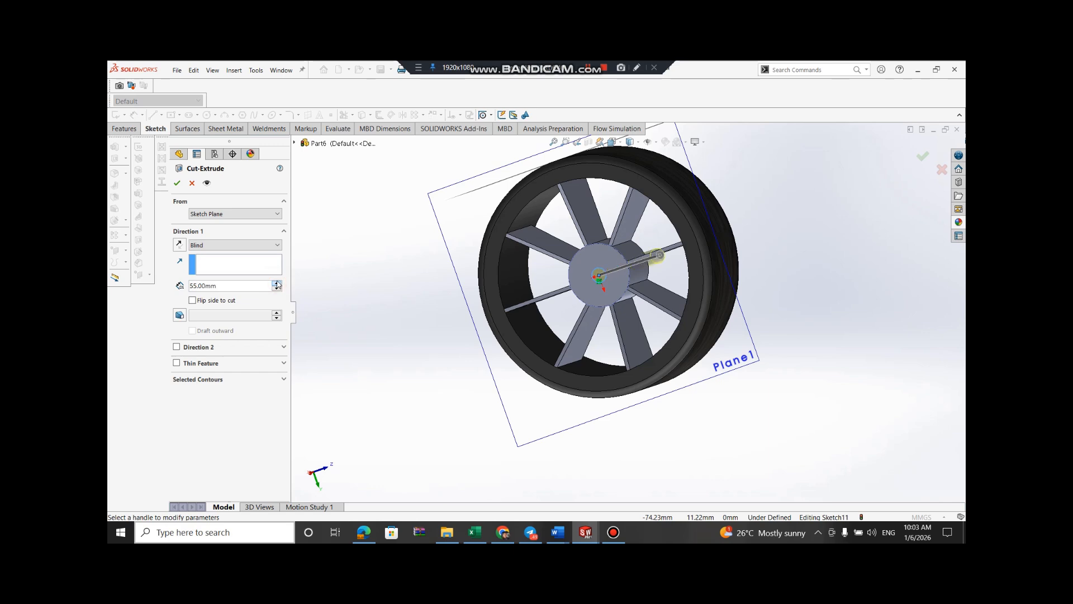
pyautogui.click(175, 184)
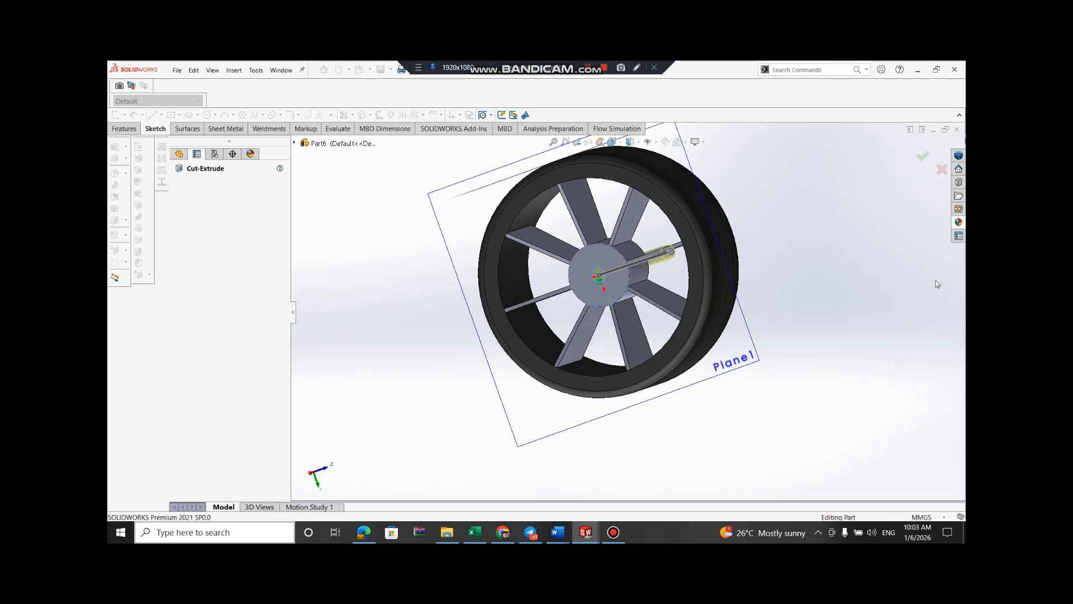
# Sketch a circle on the hub's opposite end face, centred on the origin and following the hub's outer edge
pyautogui.moveTo(927, 278); pyautogui.dragTo(654, 279, button='middle')
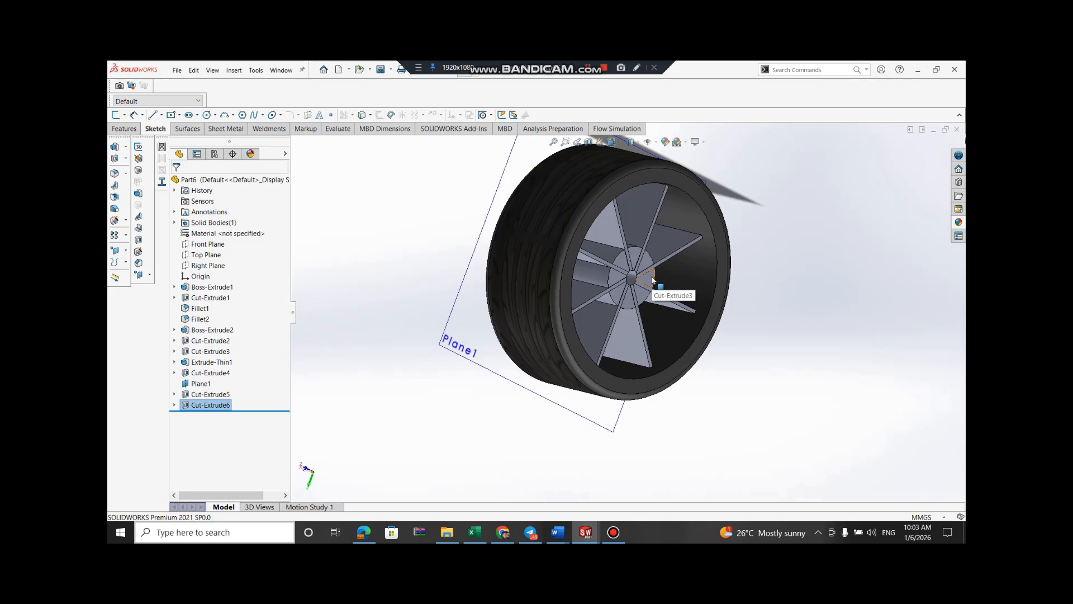
pyautogui.rightClick(652, 279)
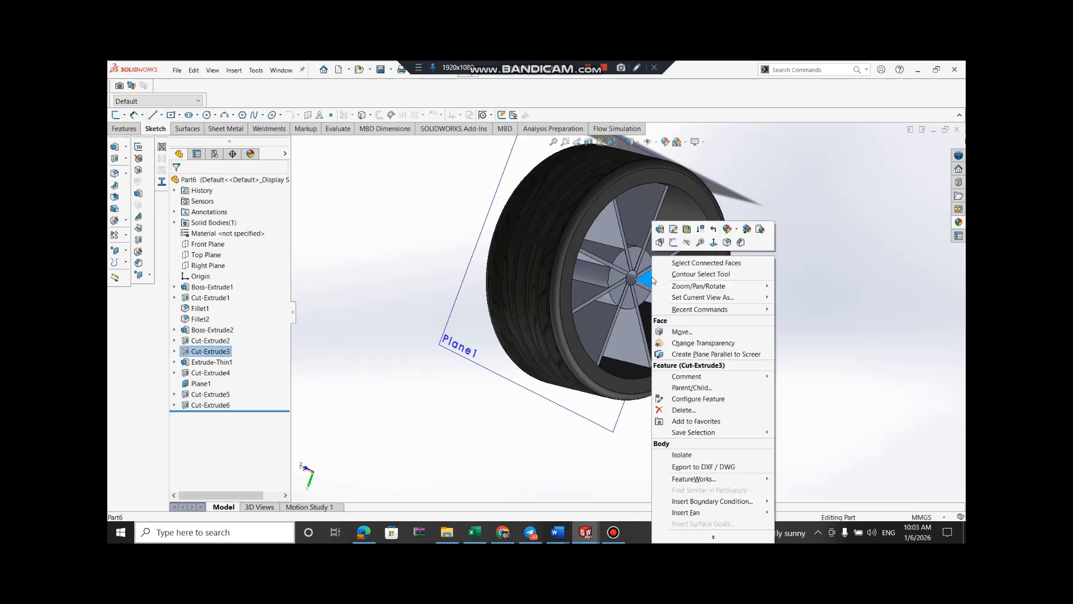
pyautogui.click(664, 242)
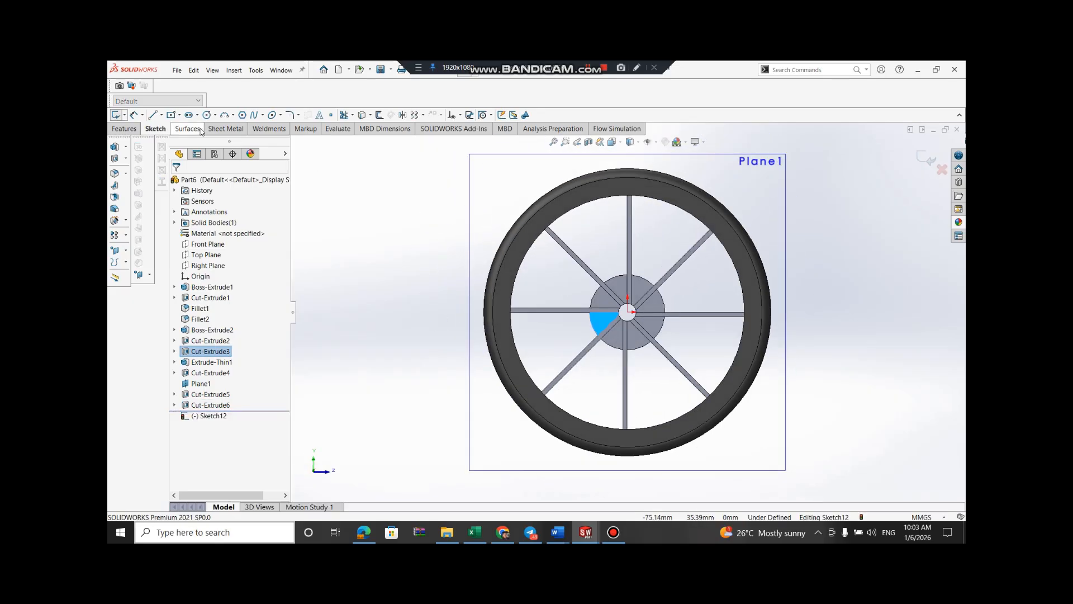
pyautogui.click(627, 312)
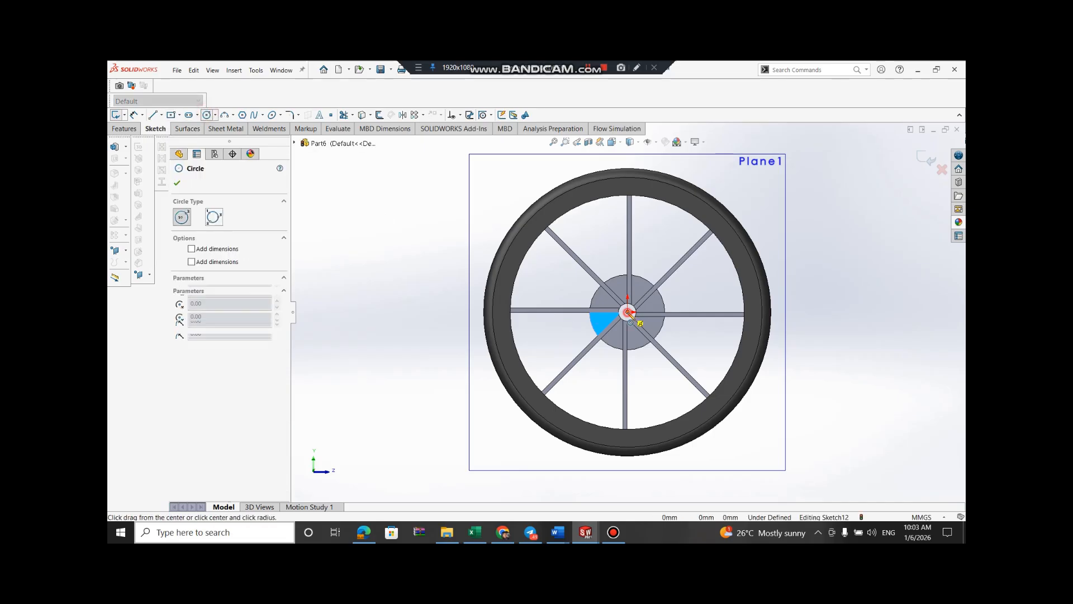
pyautogui.click(659, 346)
pyautogui.click(177, 183)
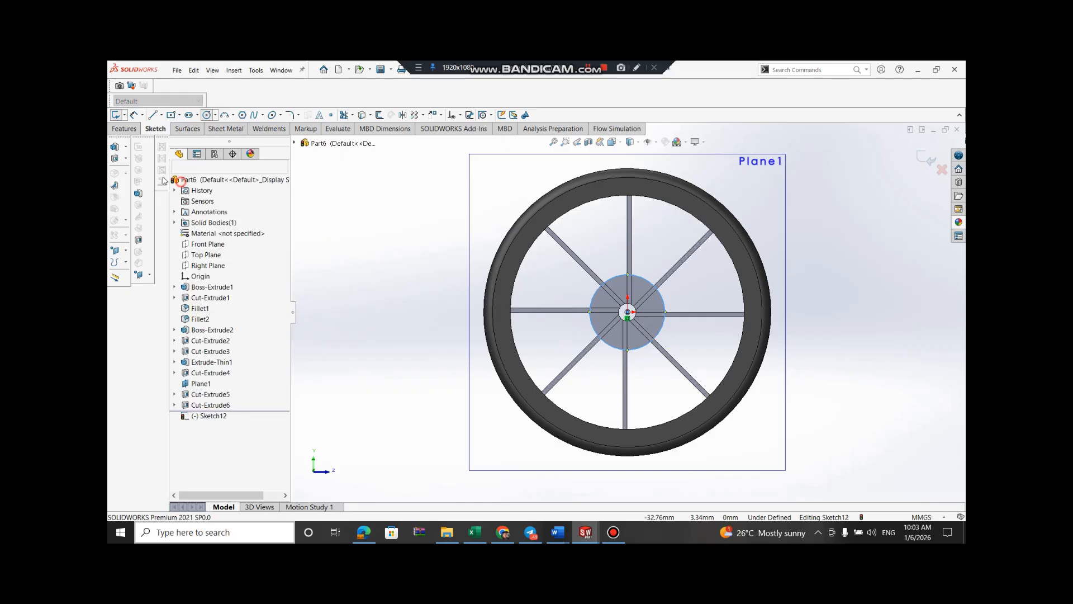
# Extrude the hub circle 0.01 mm in the first direction and 5 mm in the second, merged with the wheel
pyautogui.click(115, 147)
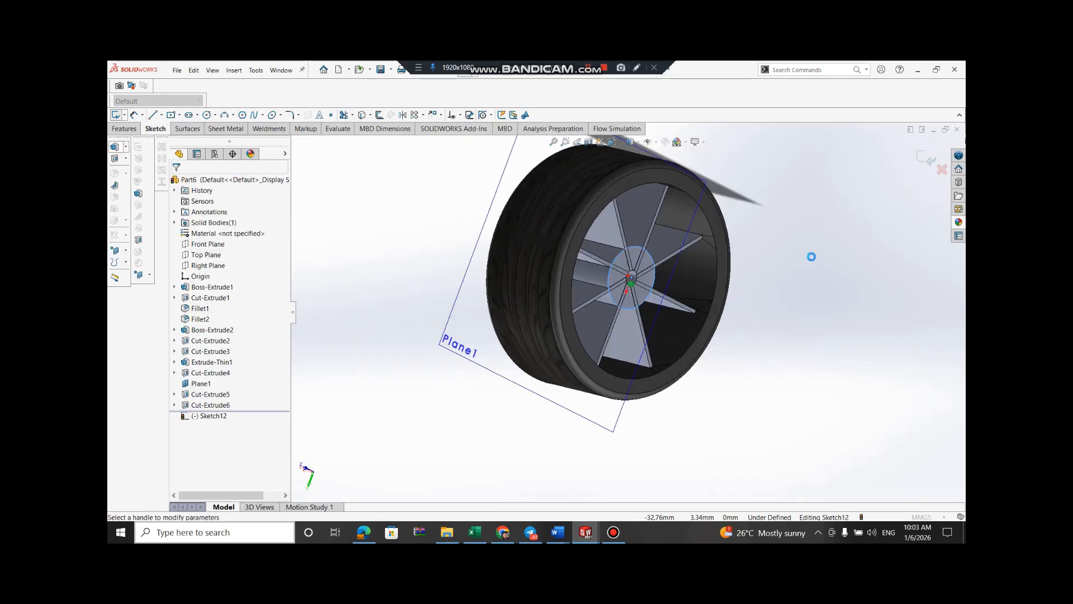
pyautogui.write('0.01')
pyautogui.press('Return')
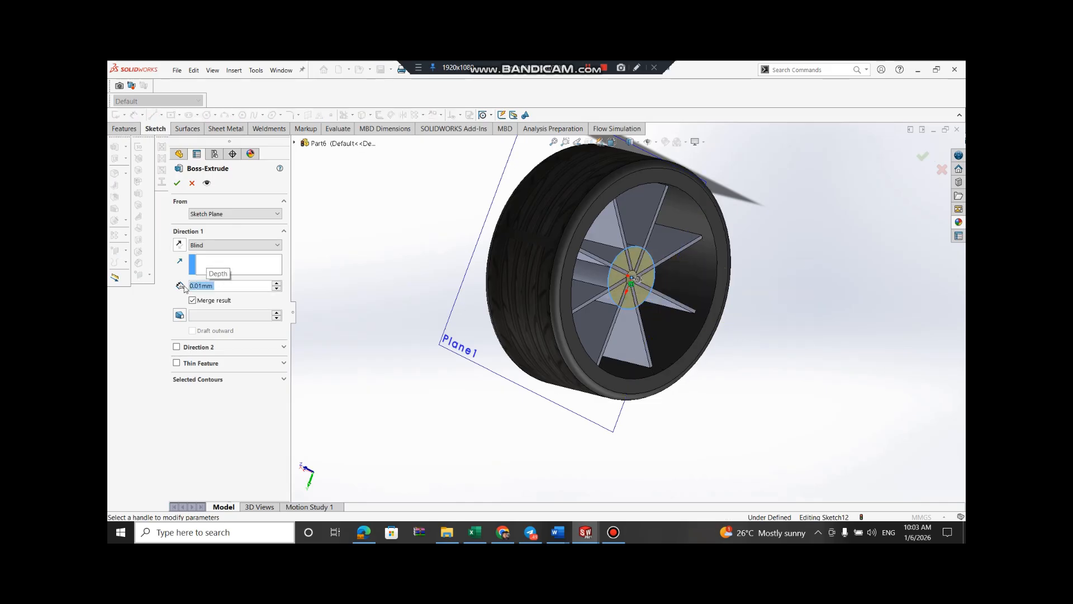
pyautogui.click(177, 347)
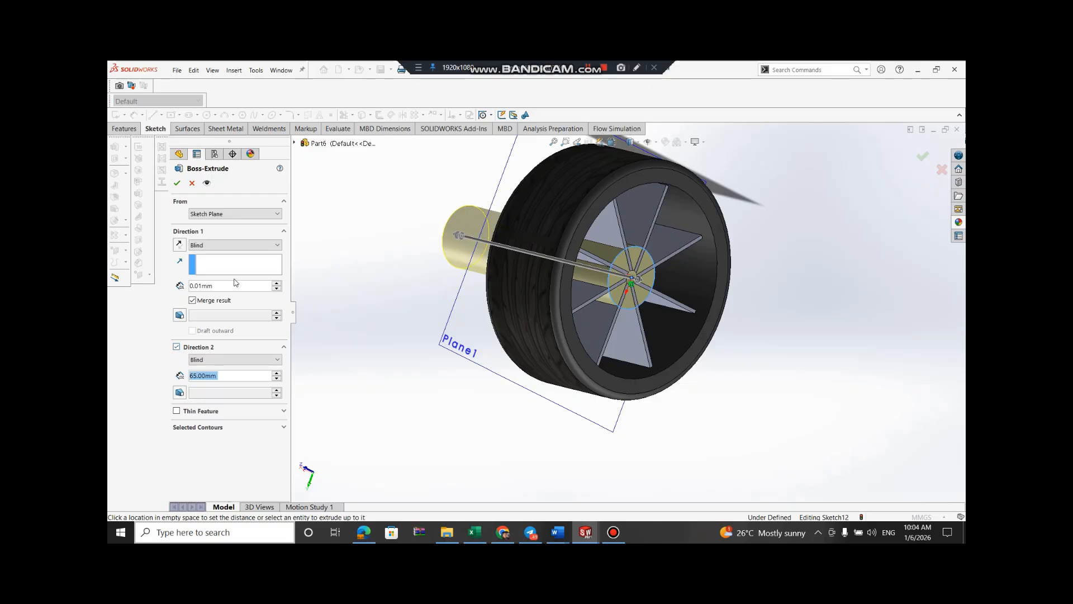
pyautogui.click(274, 285)
pyautogui.click(278, 380)
pyautogui.write('5')
pyautogui.press('Return')
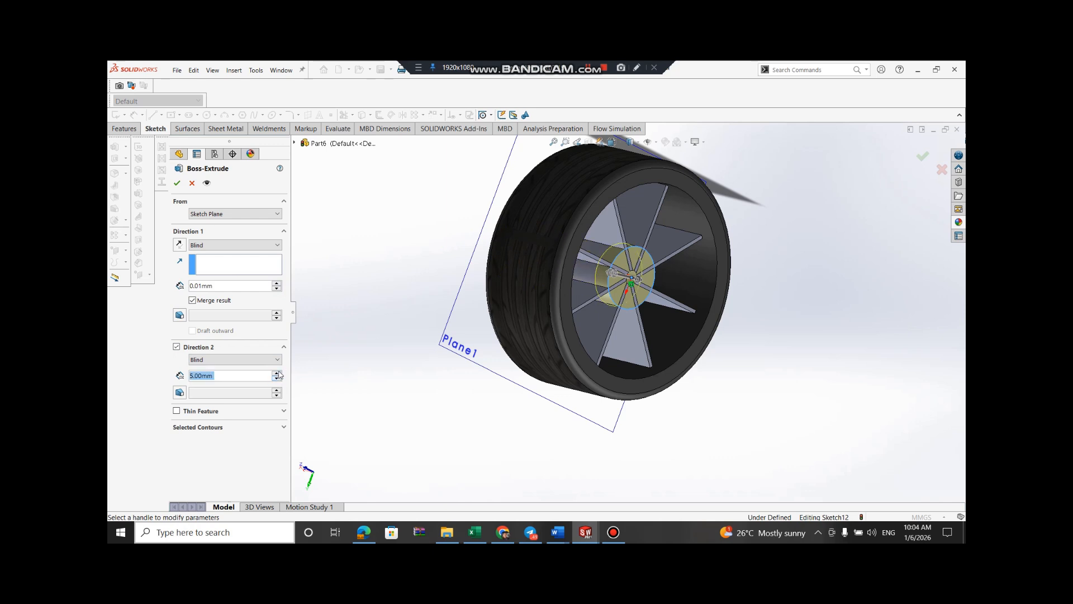
pyautogui.click(178, 184)
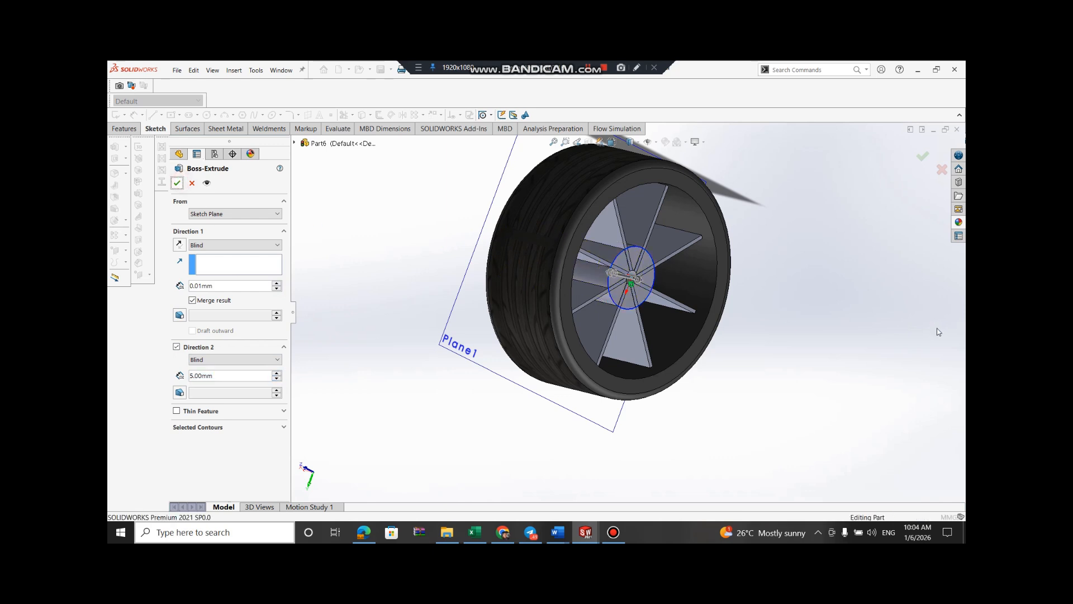
# Start a sketch on the newly extruded hub face with the Polygon tool
pyautogui.moveTo(874, 262); pyautogui.dragTo(812, 267, button='middle')
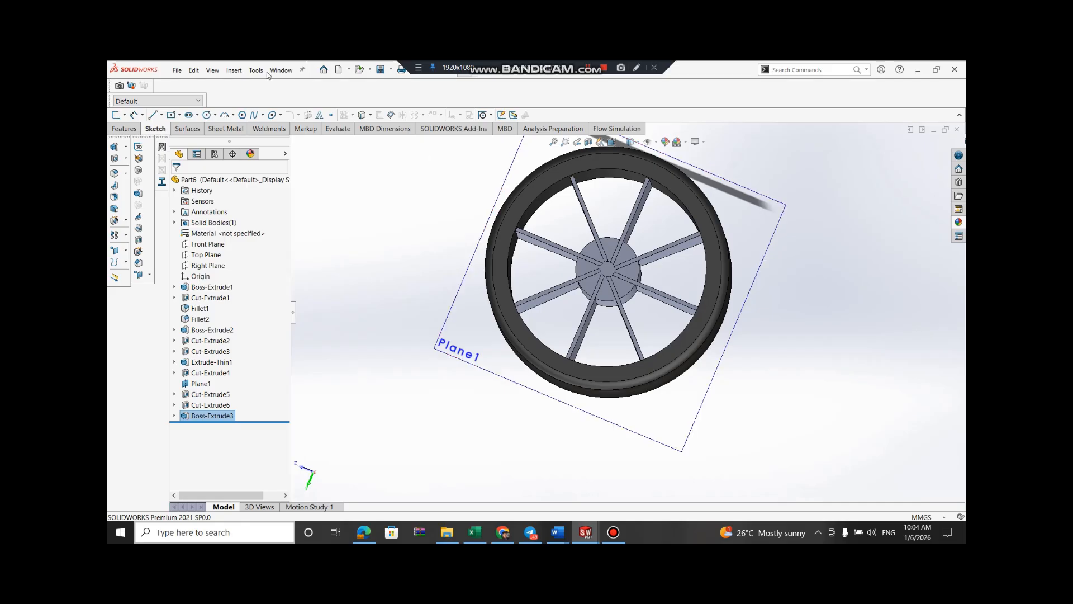
pyautogui.click(243, 116)
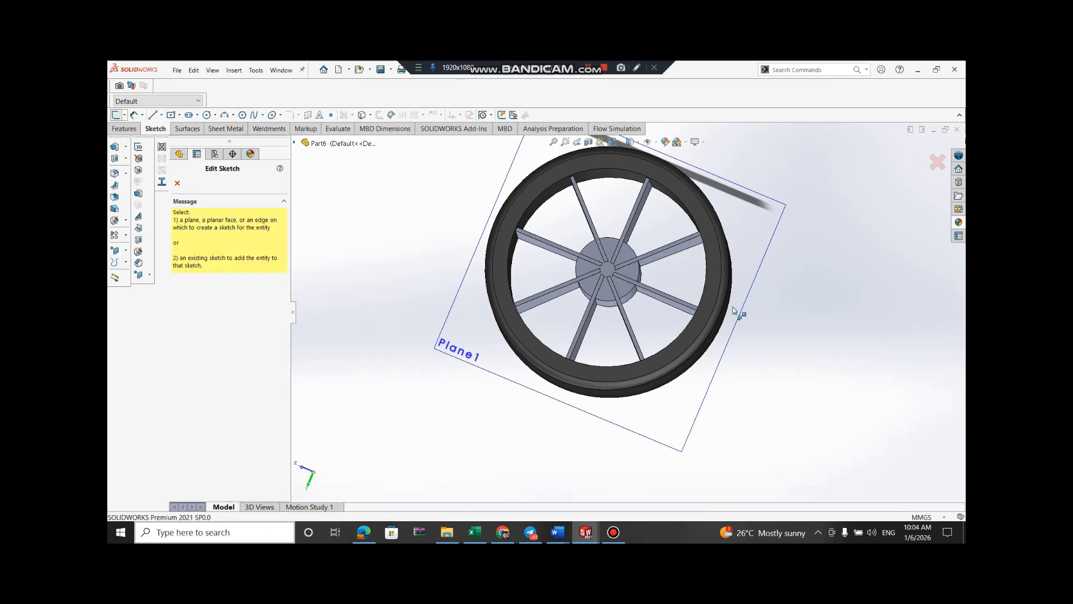
pyautogui.click(604, 269)
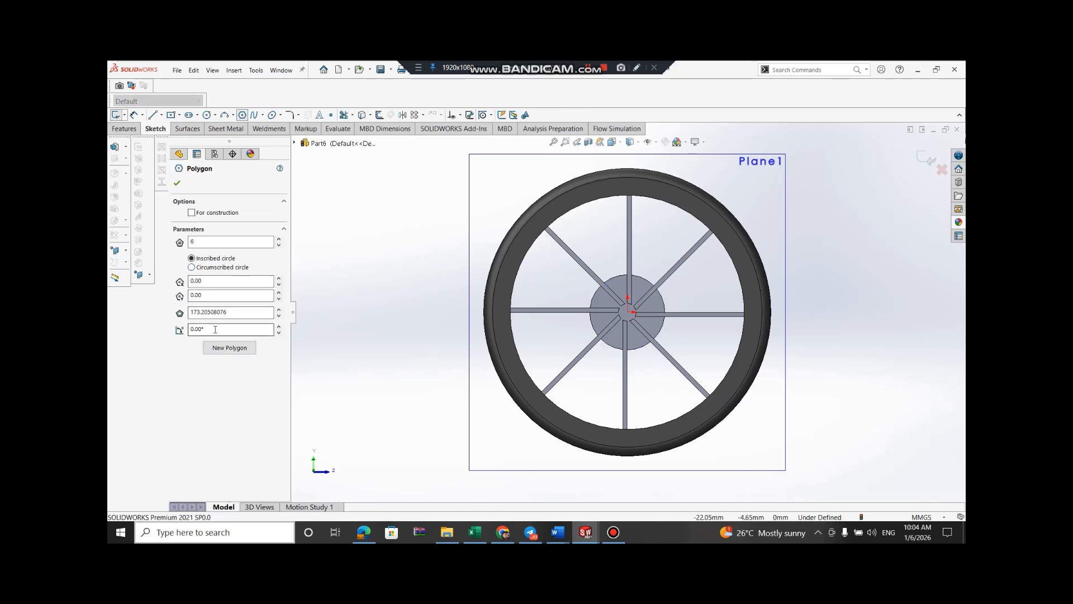
# Dismiss the account sign-in prompt and try to preset the polygon's centre X coordinate to 12
pyautogui.click(220, 281)
pyautogui.moveTo(212, 282); pyautogui.dragTo(186, 281)
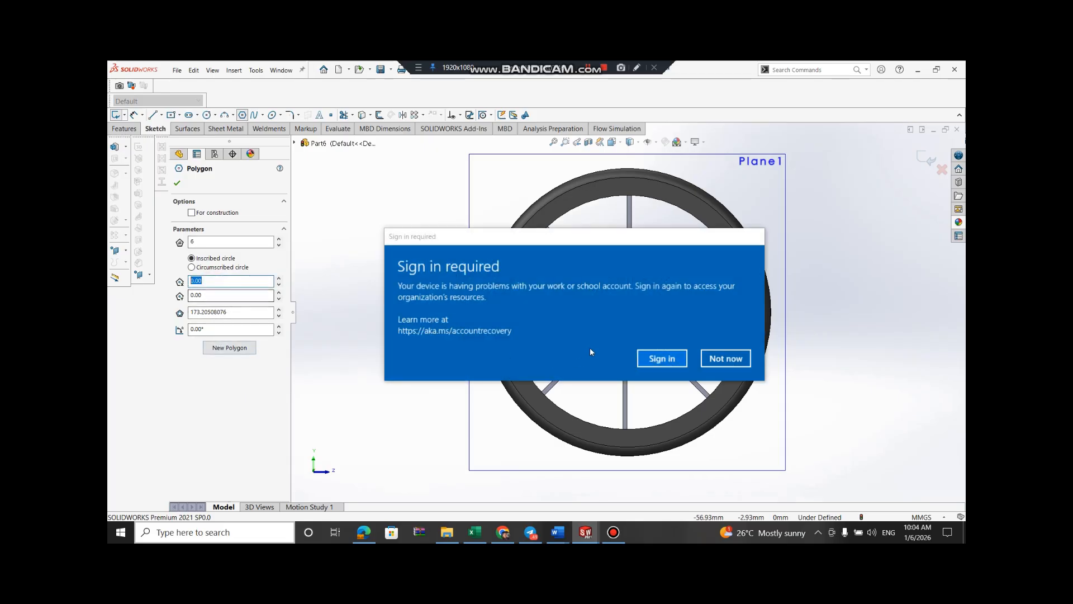
pyautogui.click(718, 358)
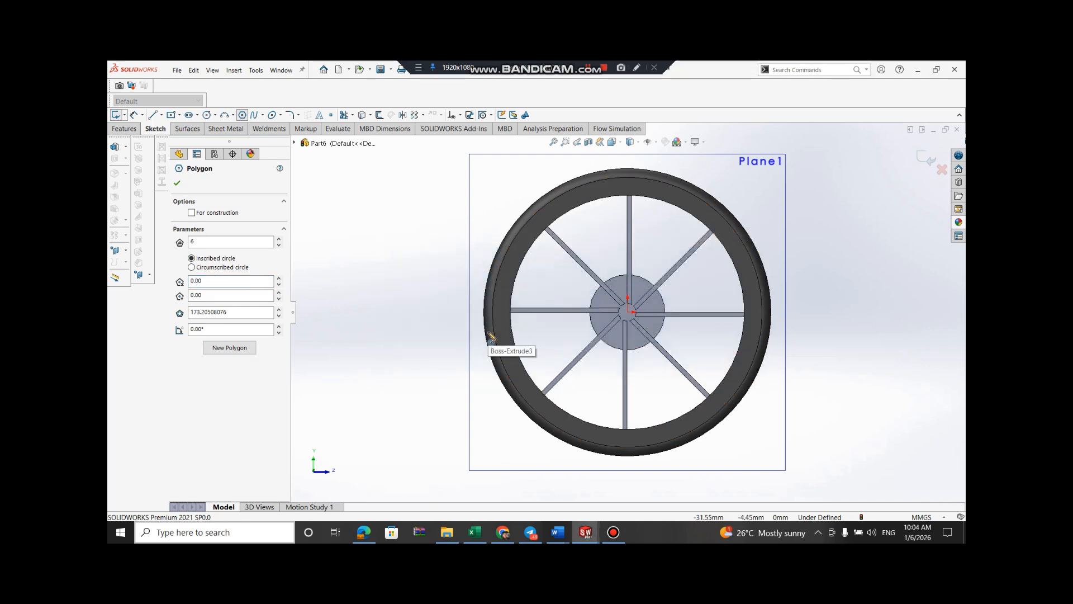
pyautogui.moveTo(223, 281); pyautogui.dragTo(163, 288)
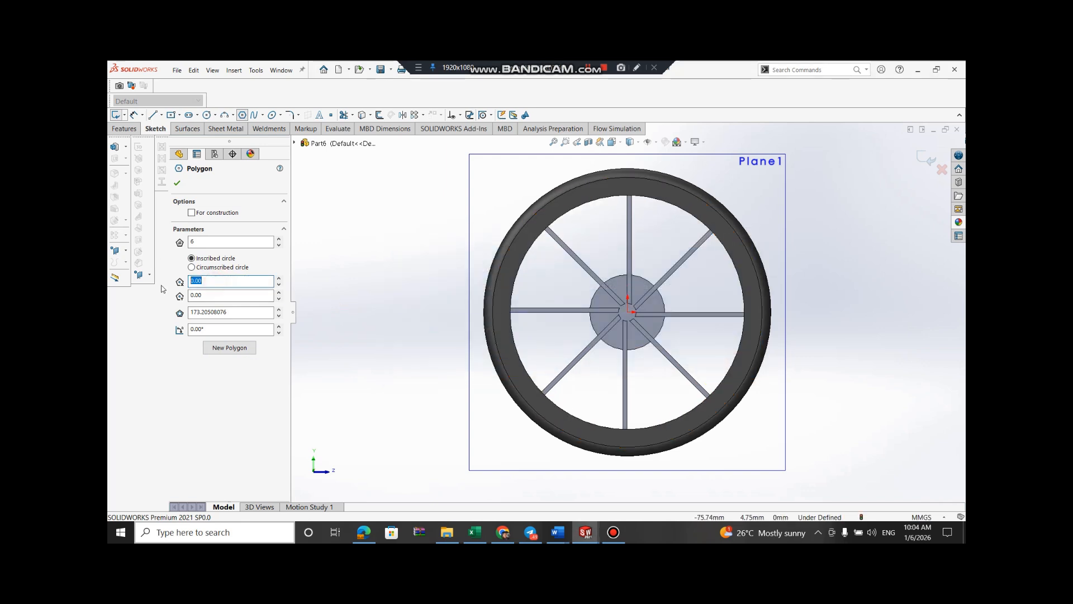
pyautogui.press('Return')
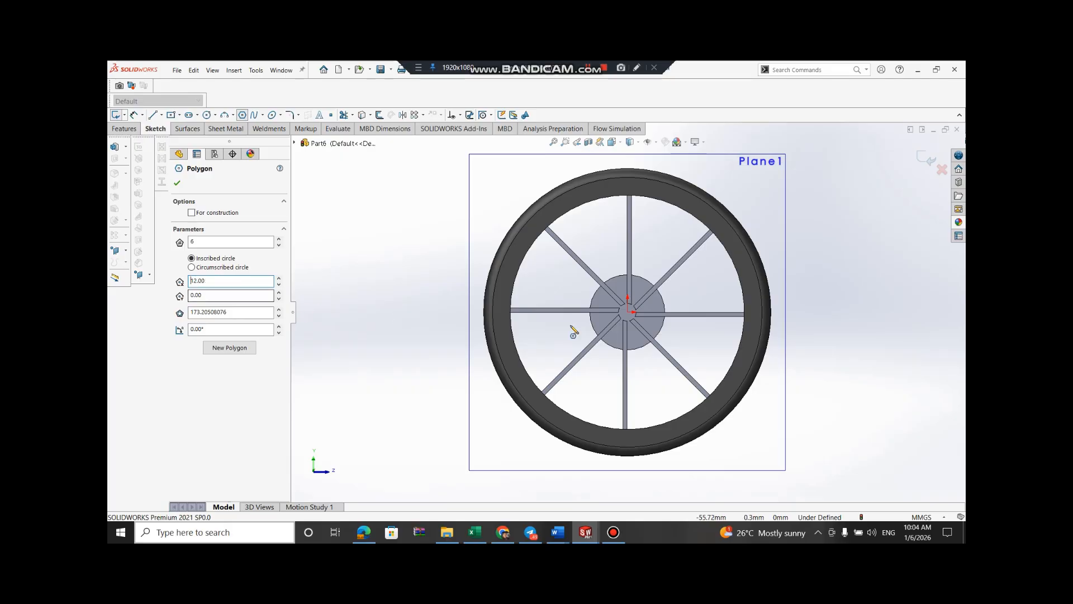
# Sketch a six-sided polygon centred on the origin and set its inscribed circle diameter to 12 mm
pyautogui.click(627, 312)
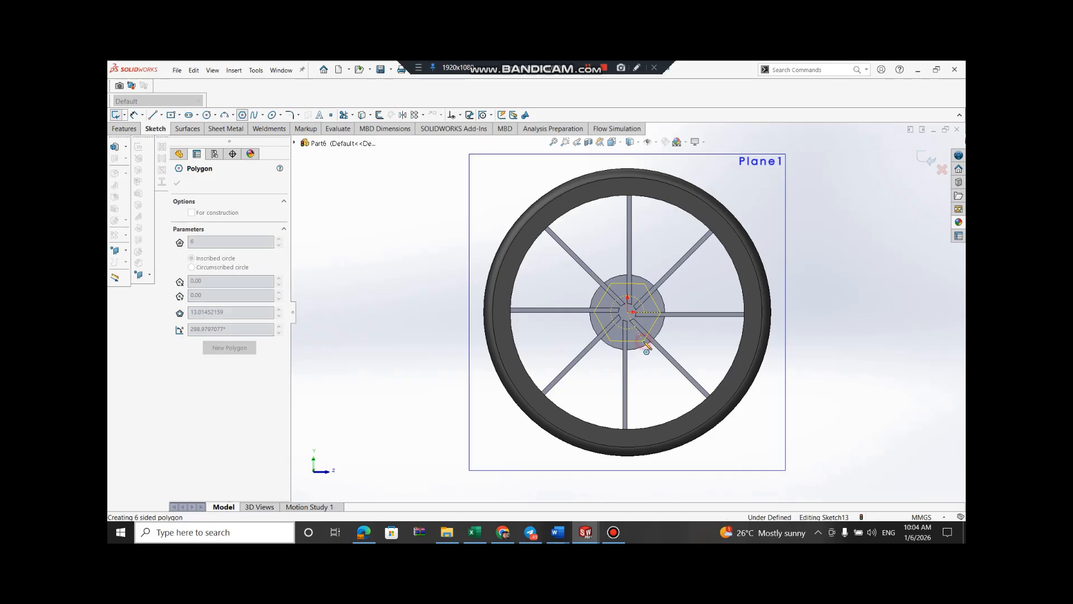
pyautogui.click(646, 347)
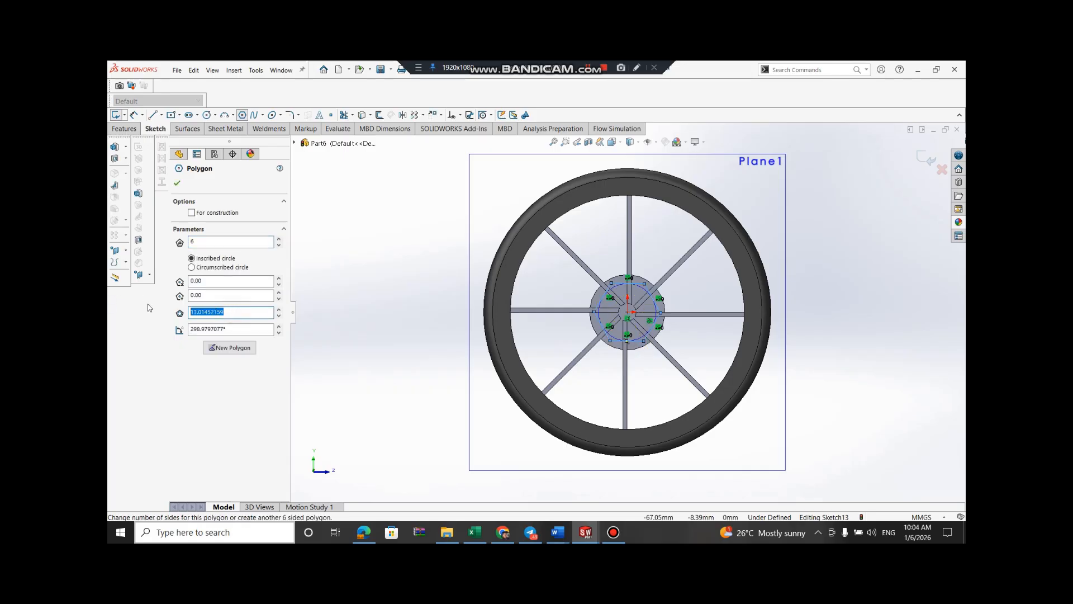
pyautogui.write('12')
pyautogui.press('Return')
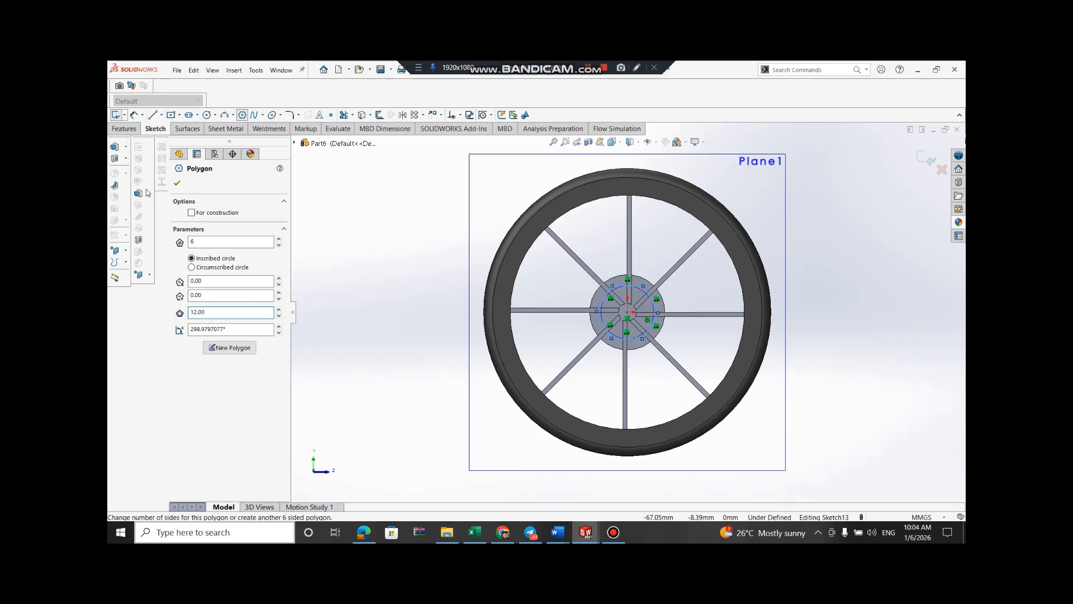
pyautogui.click(177, 183)
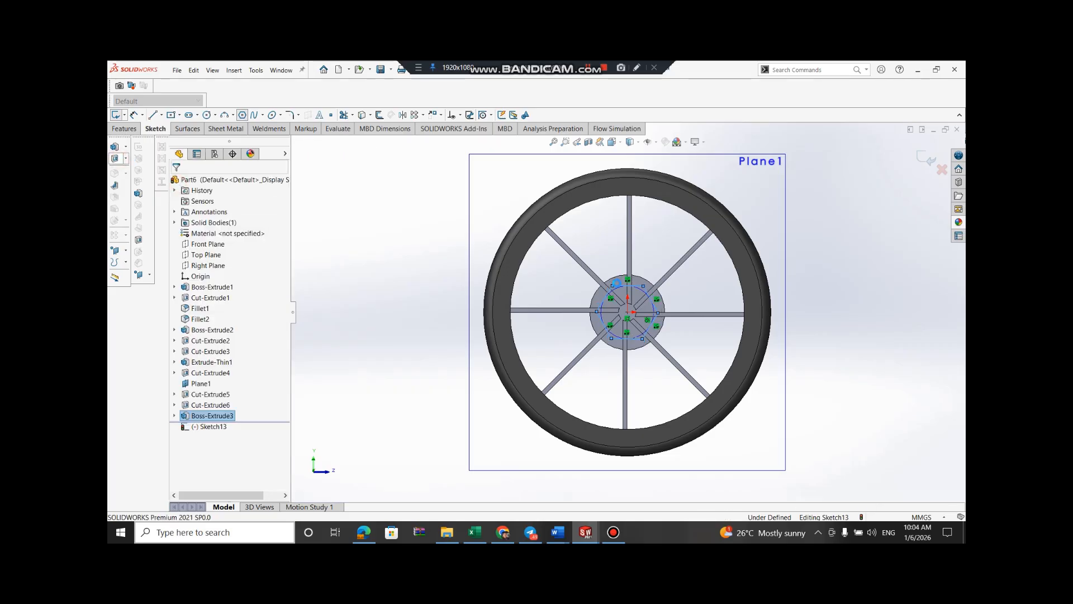
# Cut the hexagon 5 mm deep into the hub with a blind extruded cut
pyautogui.click(114, 158)
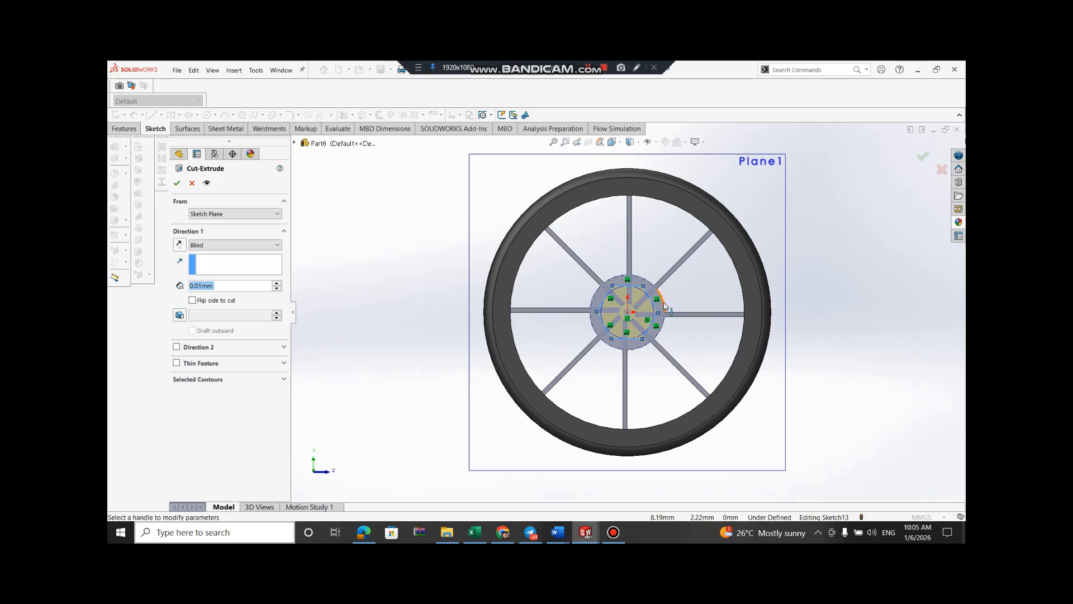
pyautogui.write('5')
pyautogui.press('Return')
pyautogui.click(176, 184)
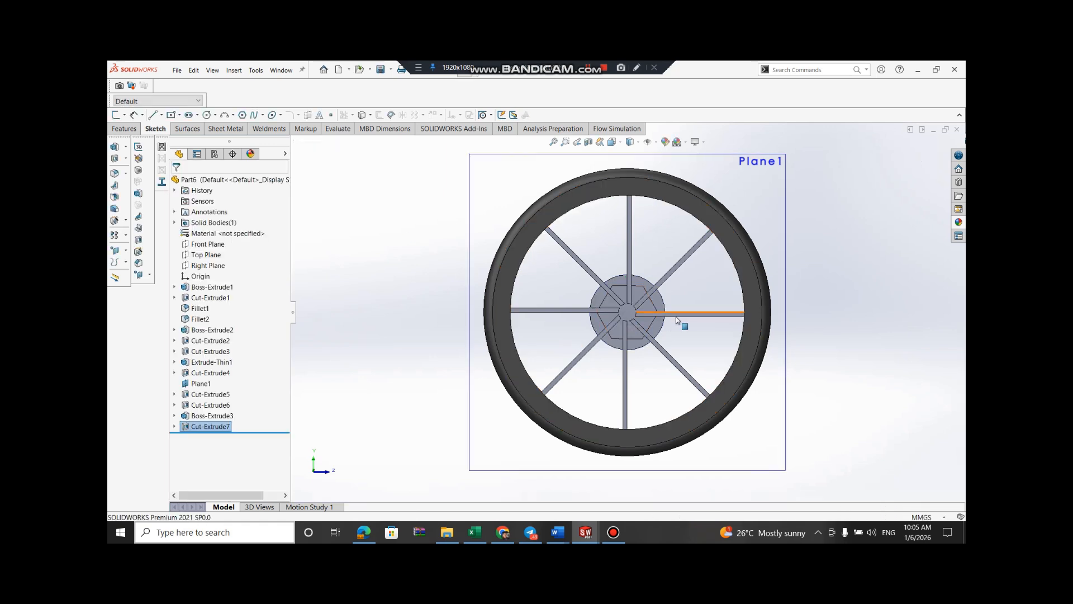
pyautogui.press('Right')
pyautogui.press('Right')
pyautogui.press('Right')
pyautogui.press('Right')
pyautogui.press('Right')
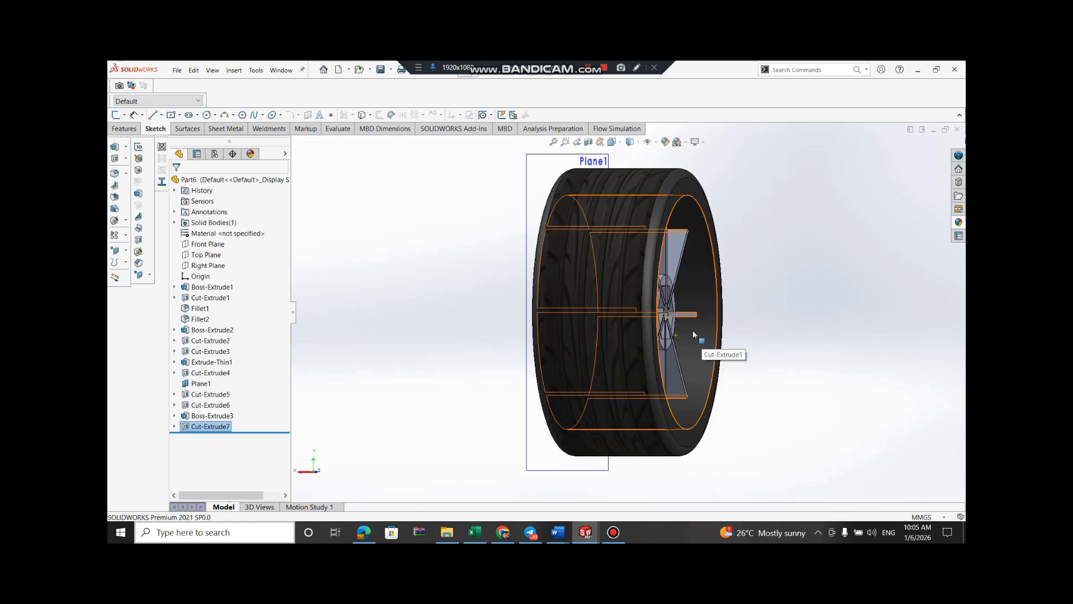
# Undo the hexagonal cut and recreate it as an extruded cut with blind depths of 5 mm in both directions
pyautogui.press('Left')
pyautogui.press('Left')
pyautogui.press('Left')
pyautogui.click(673, 326)
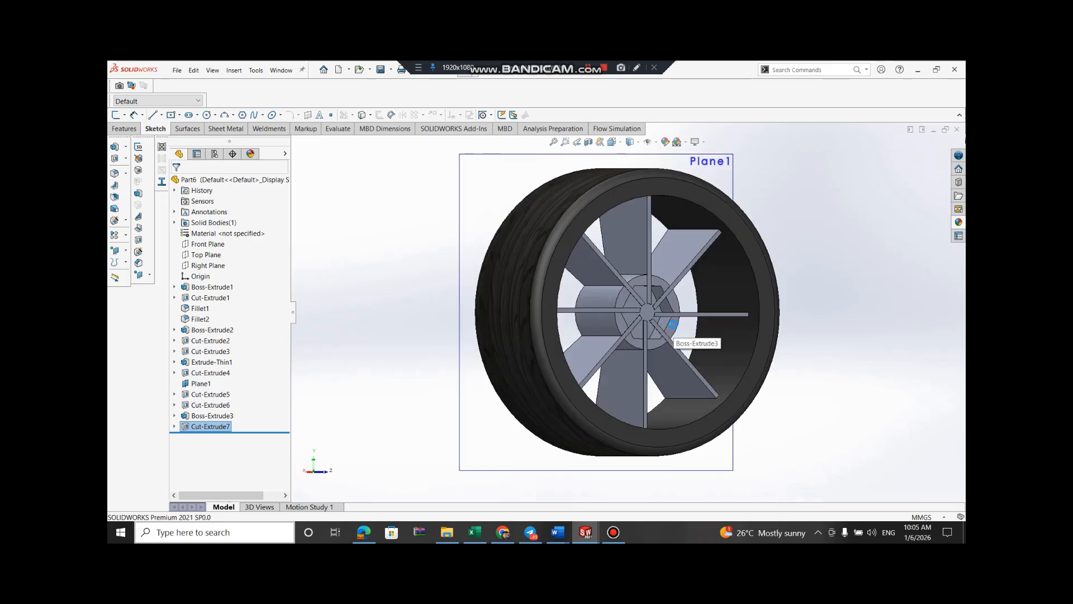
pyautogui.press('s')
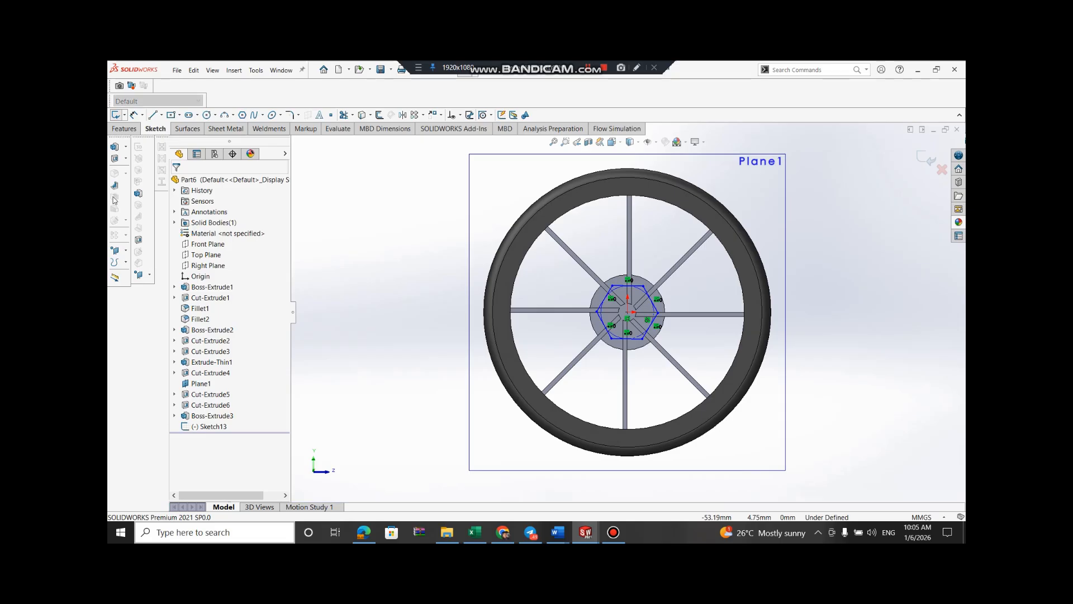
pyautogui.click(115, 160)
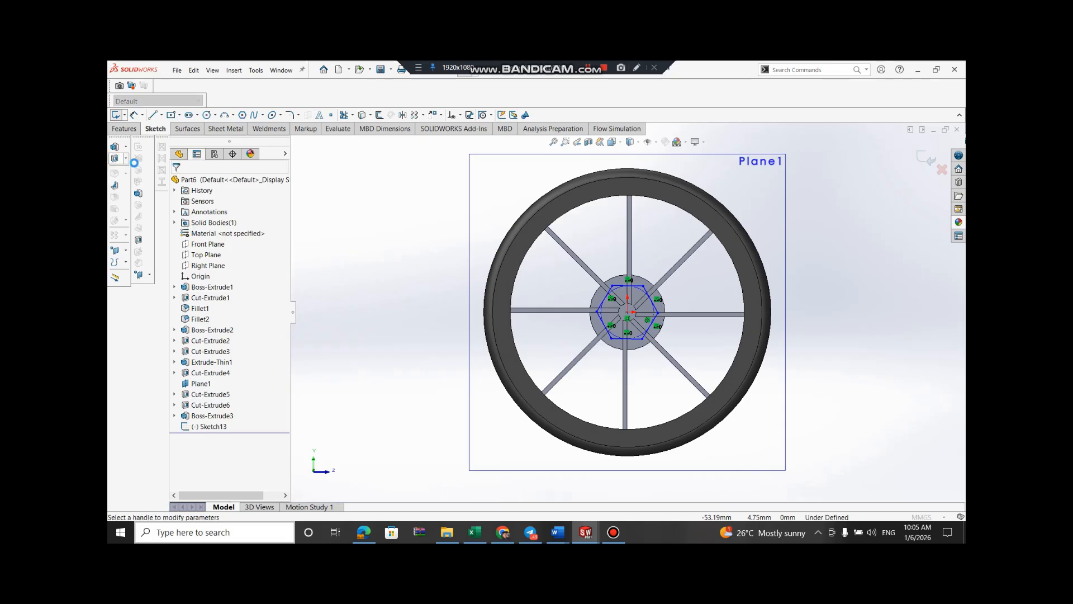
pyautogui.click(176, 347)
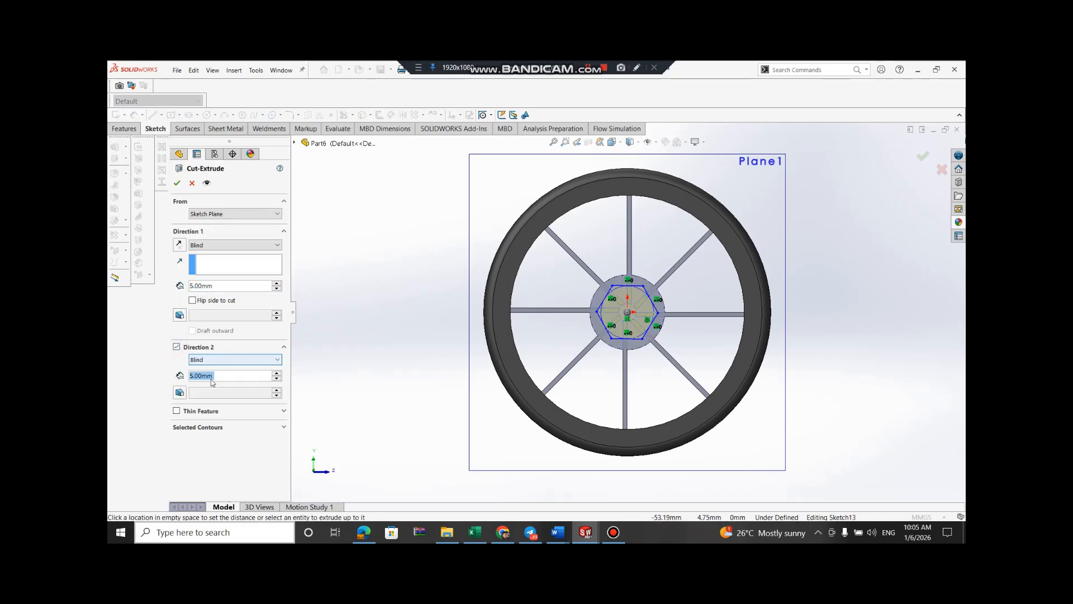
pyautogui.click(178, 184)
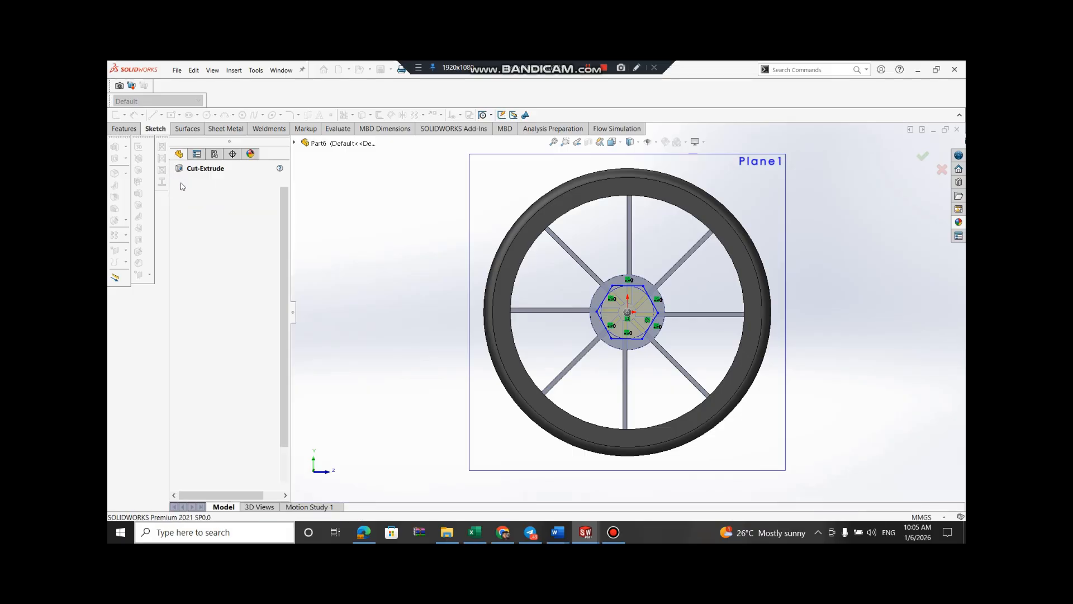
# Start a sketch on the hexagonal floor of the hub recess
pyautogui.moveTo(643, 313)
pyautogui.mouseDown(button='middle')
pyautogui.moveTo(709, 343)
pyautogui.moveTo(651, 318)
pyautogui.mouseUp(button='middle')
pyautogui.press('Left')
pyautogui.press('Right')
pyautogui.press('Left')
pyautogui.rightClick(645, 312)
pyautogui.click(669, 243)
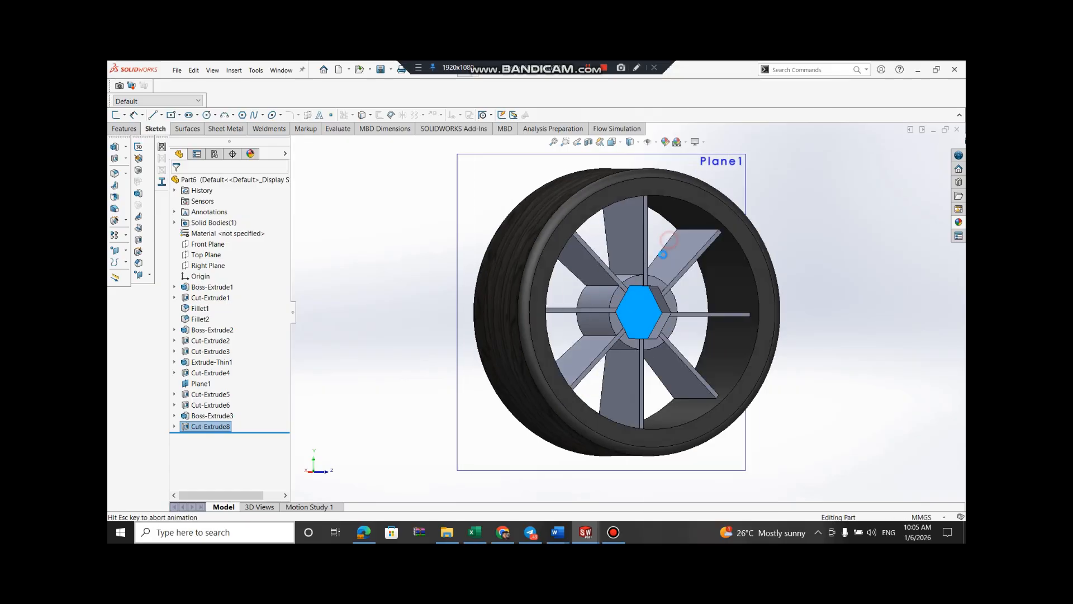
# Sketch a 4 mm diameter circle centred on the origin and cut it into the hub with an extruded cut
pyautogui.click(206, 114)
pyautogui.click(630, 315)
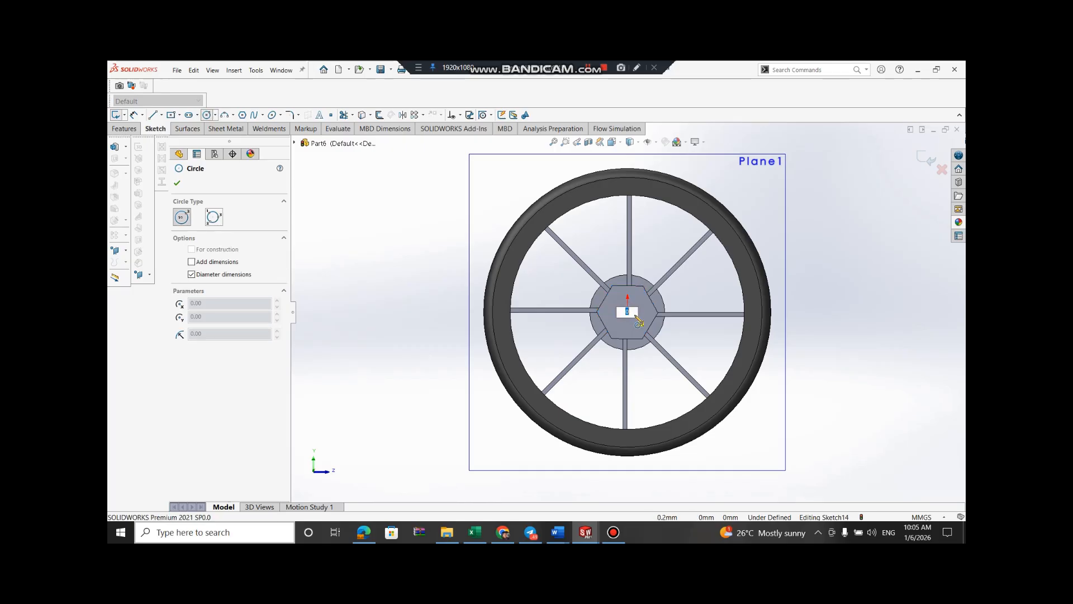
pyautogui.click(640, 320)
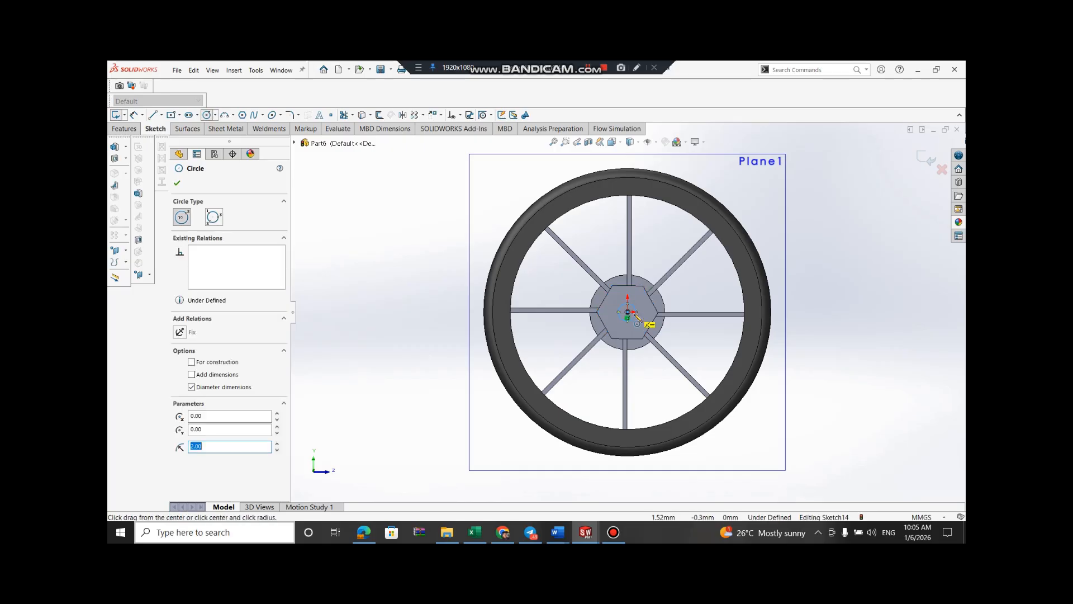
pyautogui.click(176, 182)
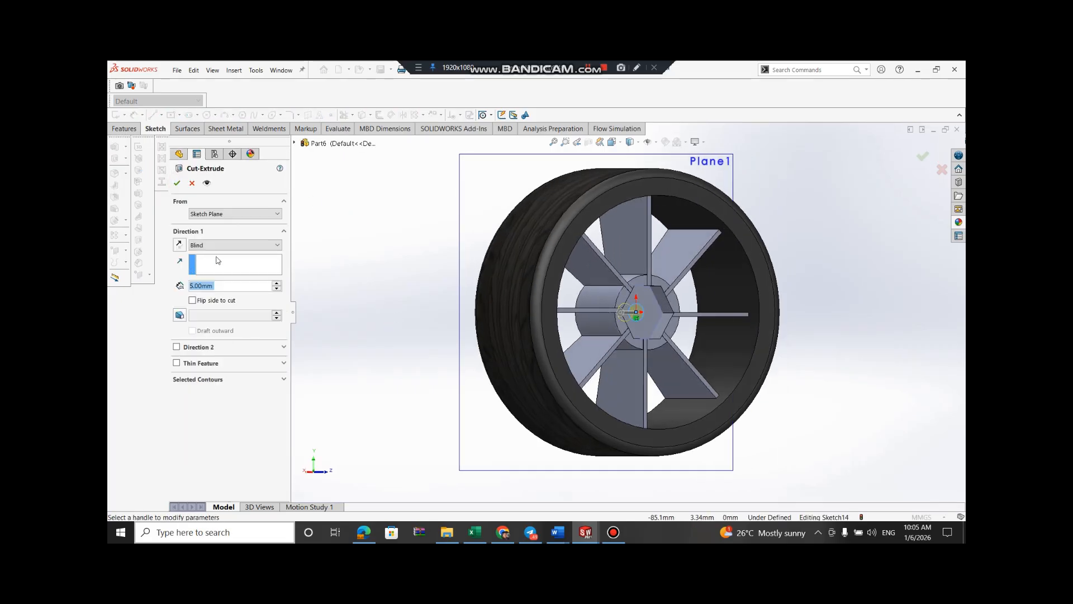
pyautogui.click(177, 183)
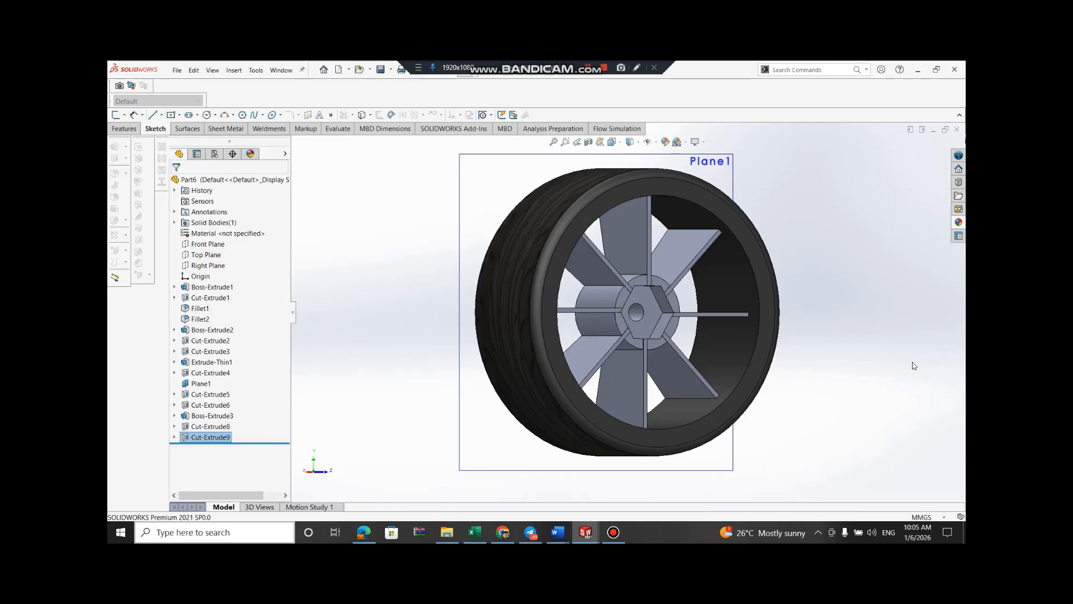
# Select the hub boss feature together with the hexagonal recess cut and the bore cut
pyautogui.press('Left')
pyautogui.press('Left')
pyautogui.press('Left')
pyautogui.press('Right')
pyautogui.press('Right')
pyautogui.press('Right')
pyautogui.press('Right')
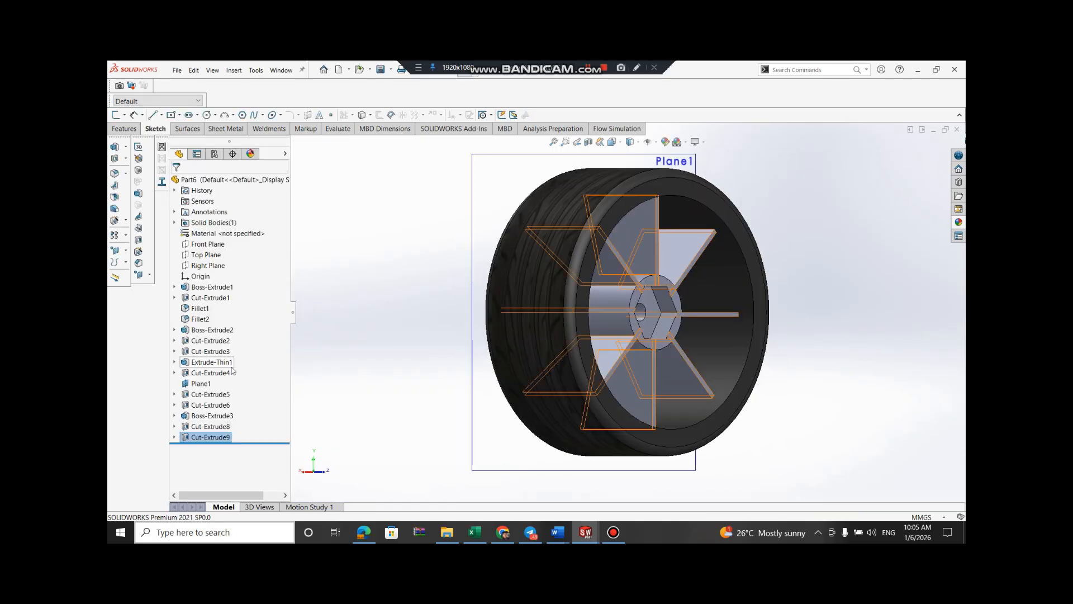
pyautogui.click(196, 427)
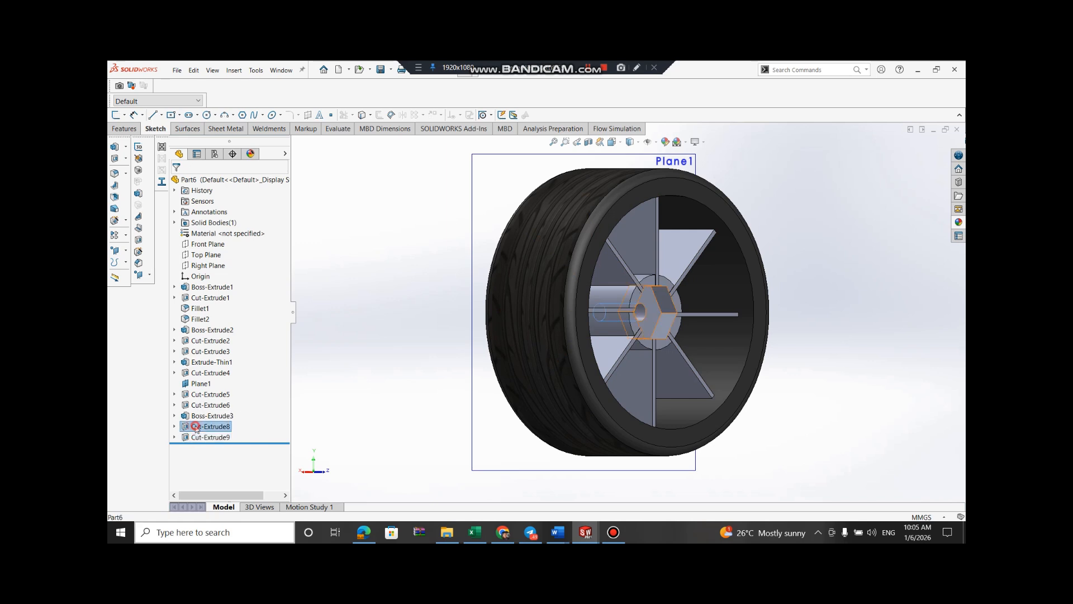
pyautogui.keyDown('ctrl'); pyautogui.click(198, 418); pyautogui.keyUp('ctrl')
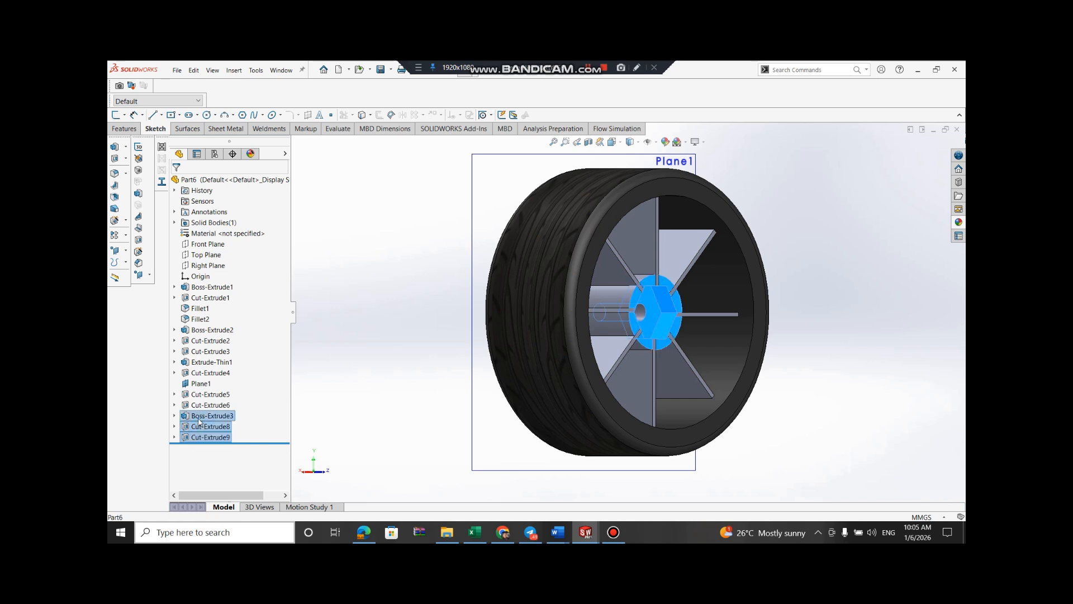
# Add Cut-Extrude6, Cut-Extrude5, Cut-Extrude4 and Extrude-Thin1 to the selected hub features and apply the blue medium gloss plastic appearance
pyautogui.keyDown('ctrl'); pyautogui.click(199, 406); pyautogui.keyUp('ctrl')
pyautogui.keyDown('ctrl'); pyautogui.click(199, 395); pyautogui.keyUp('ctrl')
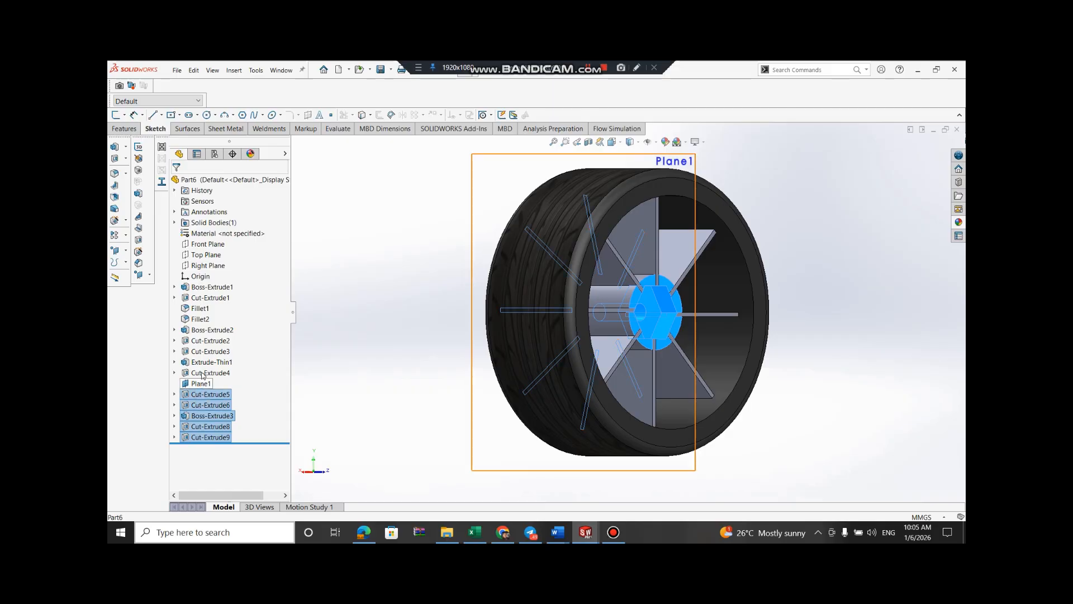
pyautogui.keyDown('ctrl'); pyautogui.click(203, 373); pyautogui.keyUp('ctrl')
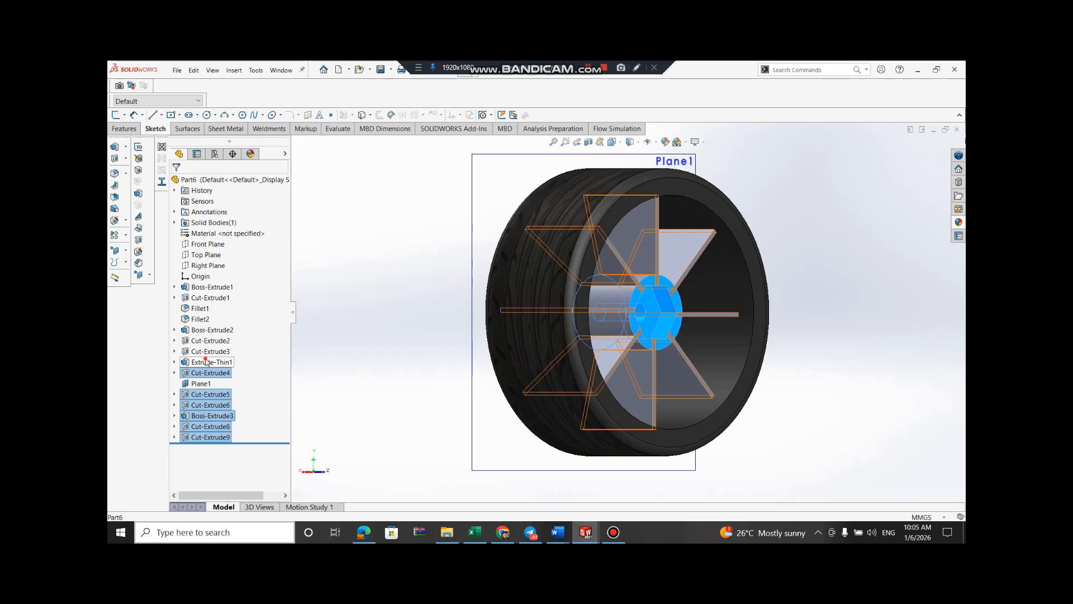
pyautogui.keyDown('ctrl'); pyautogui.click(206, 363); pyautogui.keyUp('ctrl')
pyautogui.click(664, 143)
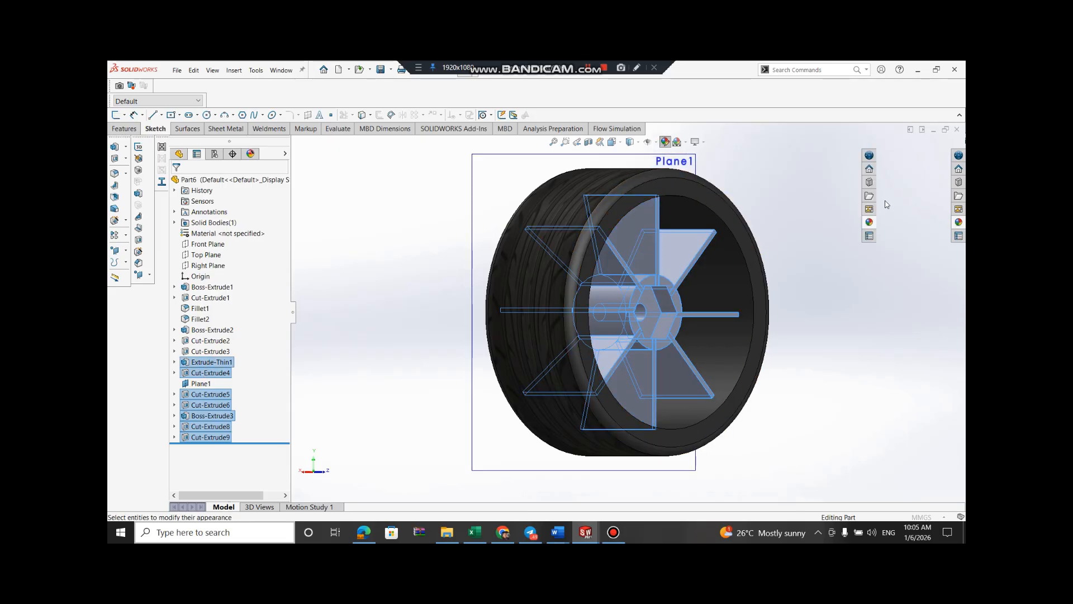
pyautogui.doubleClick(918, 200)
pyautogui.doubleClick(916, 168)
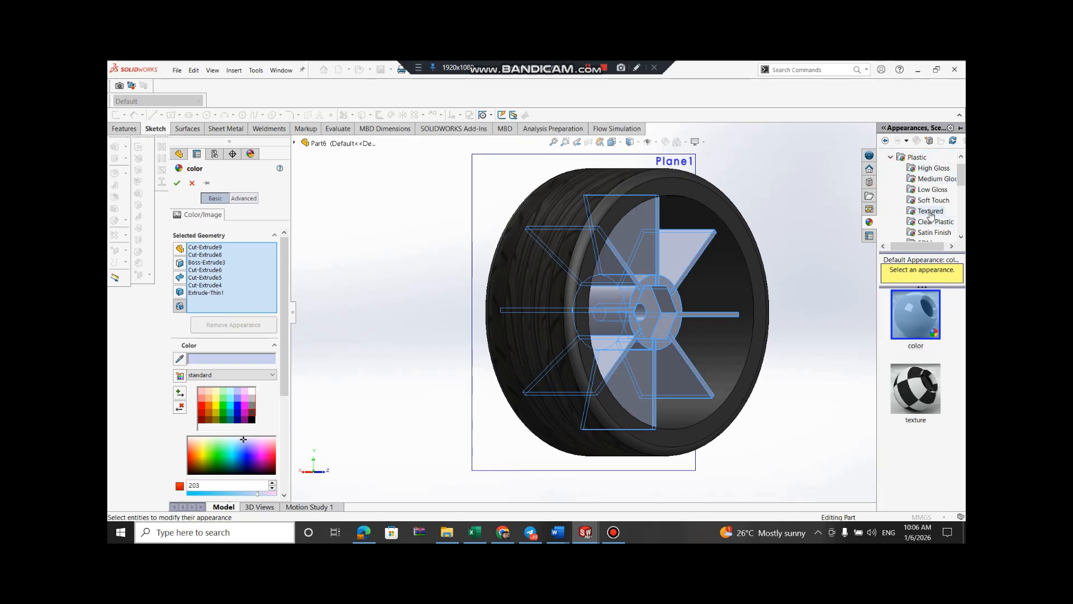
pyautogui.click(935, 179)
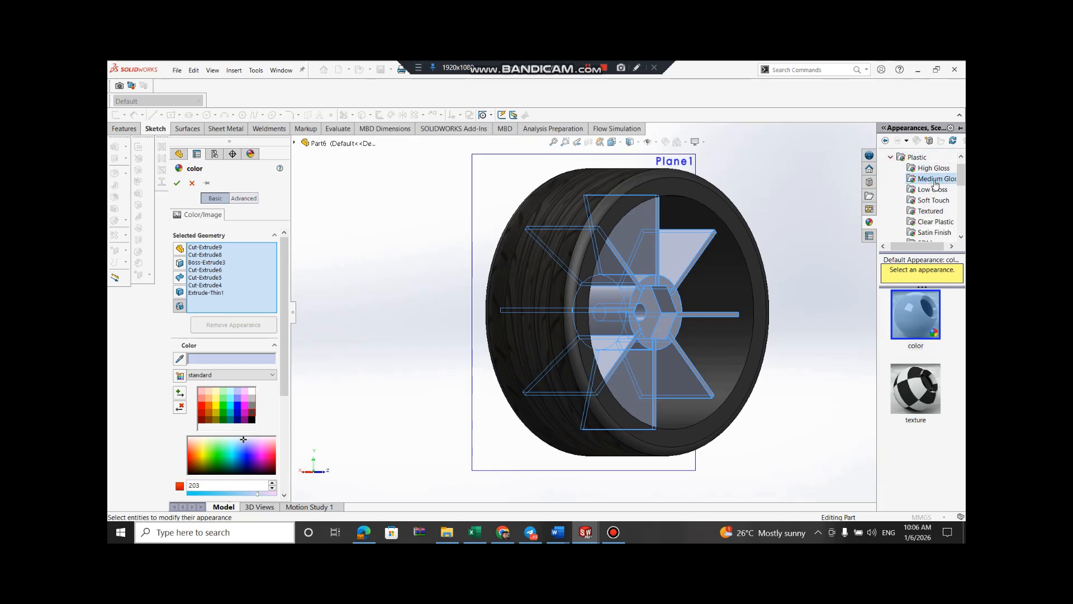
pyautogui.click(916, 316)
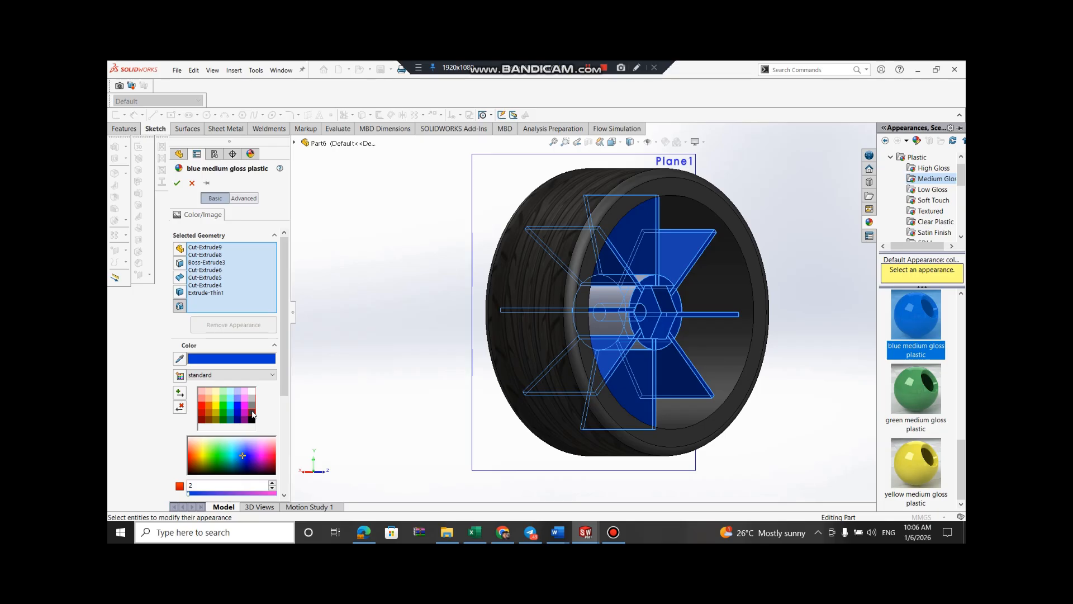
pyautogui.click(177, 184)
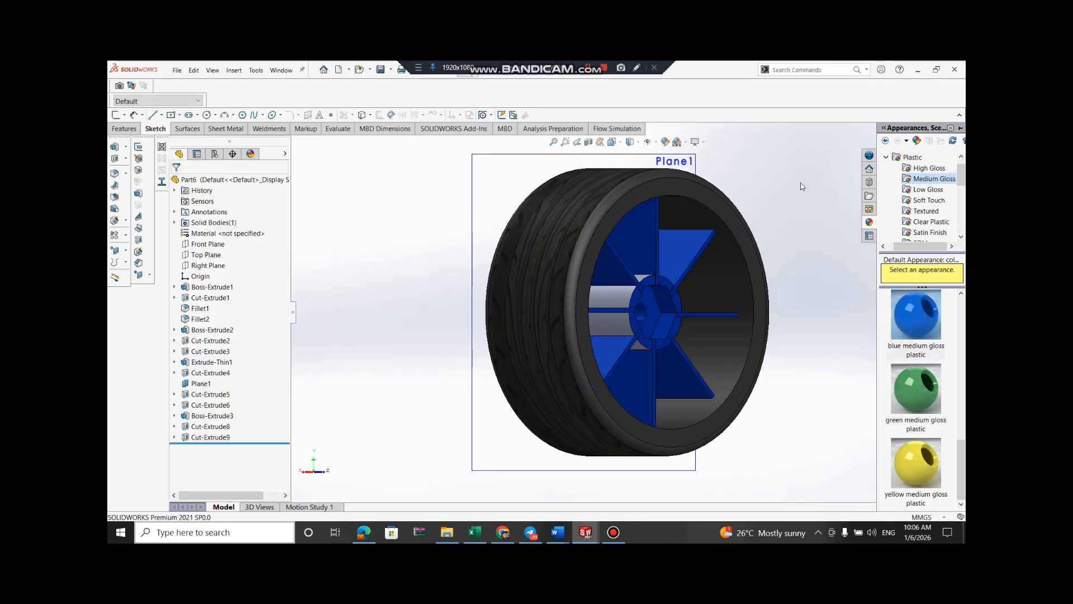
# Select the wheel features Cut-Extrude9, Cut-Extrude8, Boss-Extrude3, Cut-Extrude6 and Cut-Extrude5 together
pyautogui.moveTo(800, 287); pyautogui.dragTo(651, 297, button='middle')
pyautogui.click(652, 296)
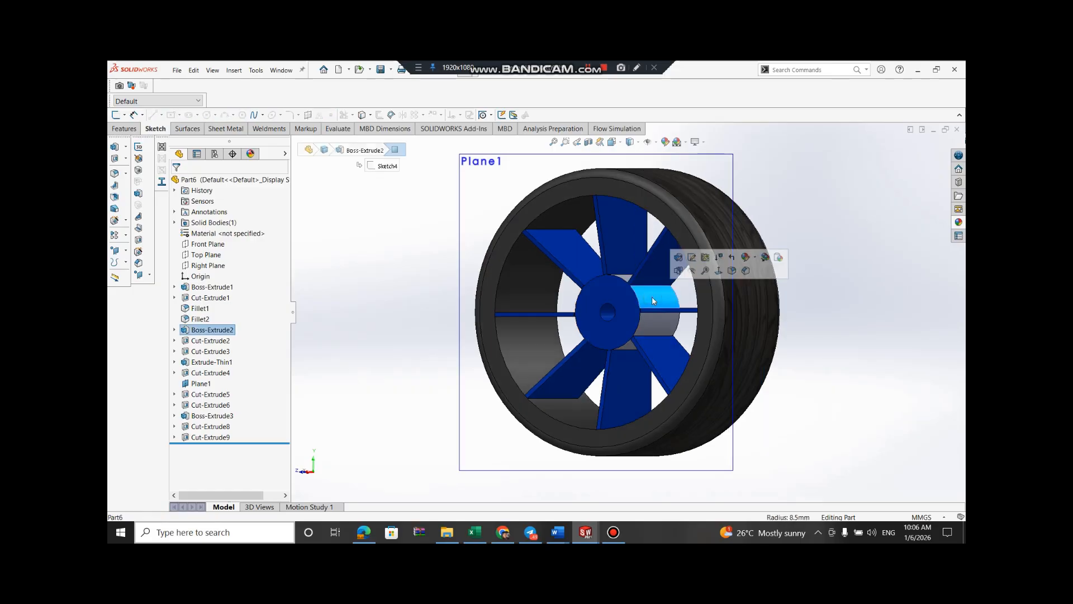
pyautogui.click(917, 329)
pyautogui.click(206, 437)
pyautogui.keyDown('ctrl'); pyautogui.click(209, 427); pyautogui.keyUp('ctrl')
pyautogui.keyDown('ctrl'); pyautogui.click(211, 416); pyautogui.keyUp('ctrl')
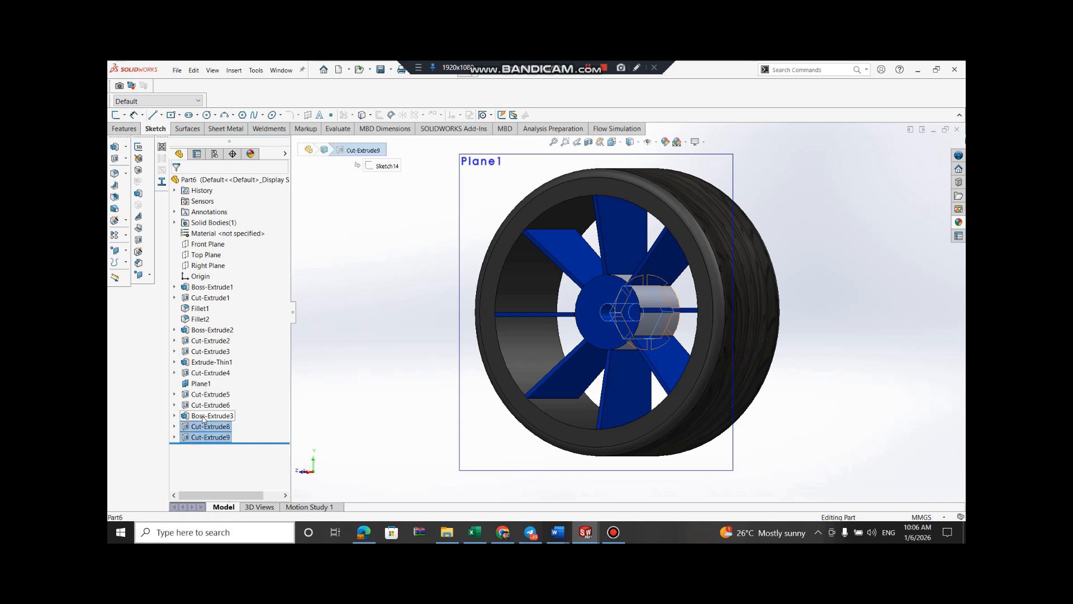
pyautogui.keyDown('ctrl'); pyautogui.click(207, 404); pyautogui.keyUp('ctrl')
pyautogui.keyDown('ctrl'); pyautogui.click(210, 395); pyautogui.keyUp('ctrl')
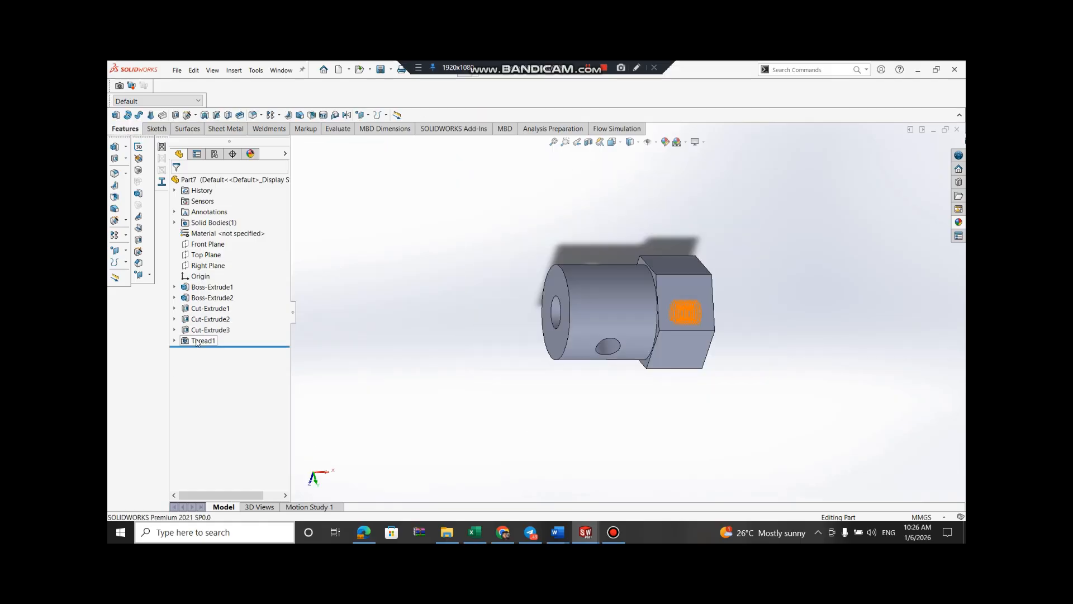
# Apply the manganese bronze appearance, recoloured dark orange, to all features of the hex coupling from Boss-Extrude1 through Thread1
pyautogui.click(197, 341)
pyautogui.keyDown('ctrl'); pyautogui.click(210, 330); pyautogui.keyUp('ctrl')
pyautogui.keyDown('ctrl'); pyautogui.click(210, 319); pyautogui.keyUp('ctrl')
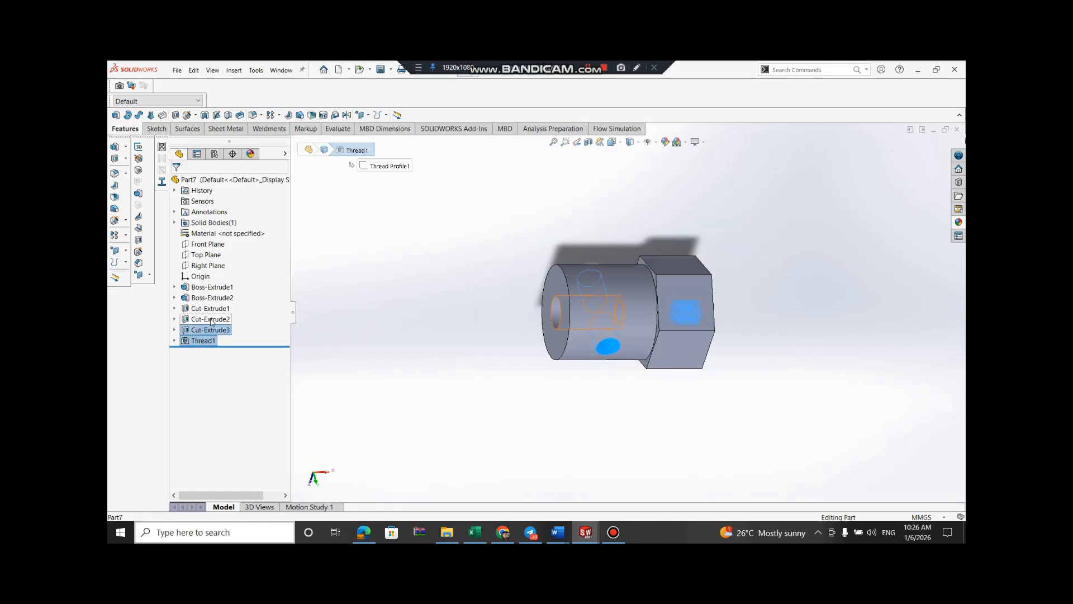
pyautogui.keyDown('ctrl'); pyautogui.click(211, 308); pyautogui.keyUp('ctrl')
pyautogui.keyDown('ctrl'); pyautogui.click(212, 297); pyautogui.keyUp('ctrl')
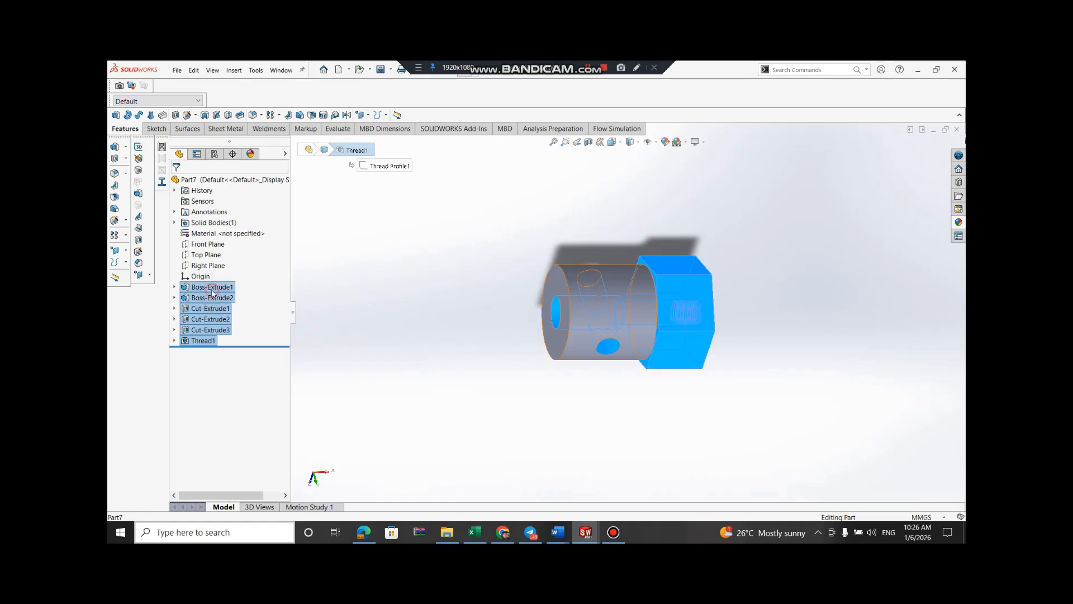
pyautogui.keyDown('ctrl'); pyautogui.click(212, 288); pyautogui.keyUp('ctrl')
pyautogui.click(666, 143)
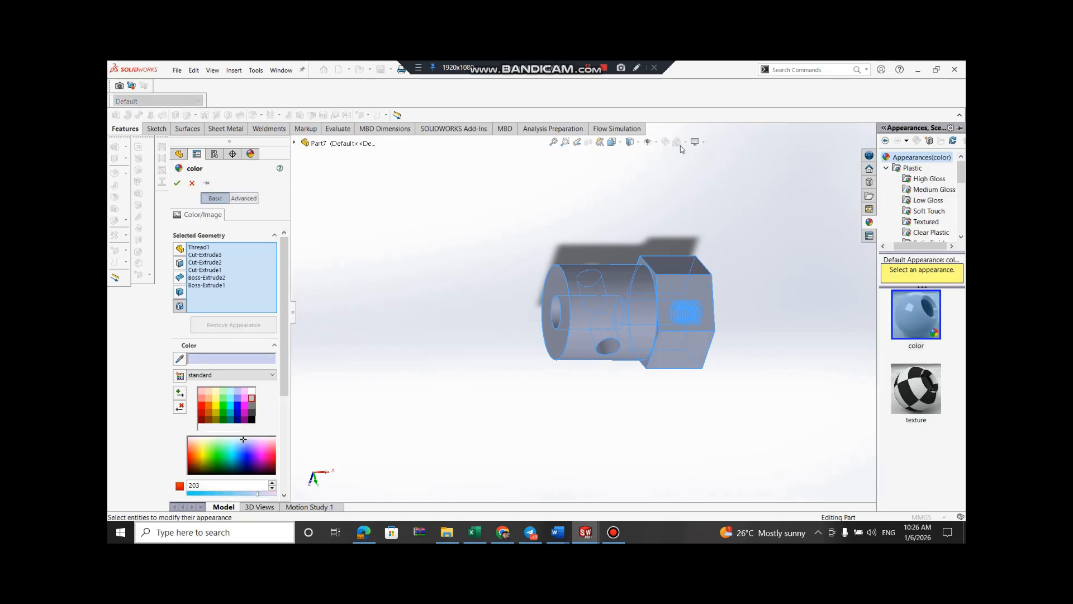
pyautogui.click(886, 168)
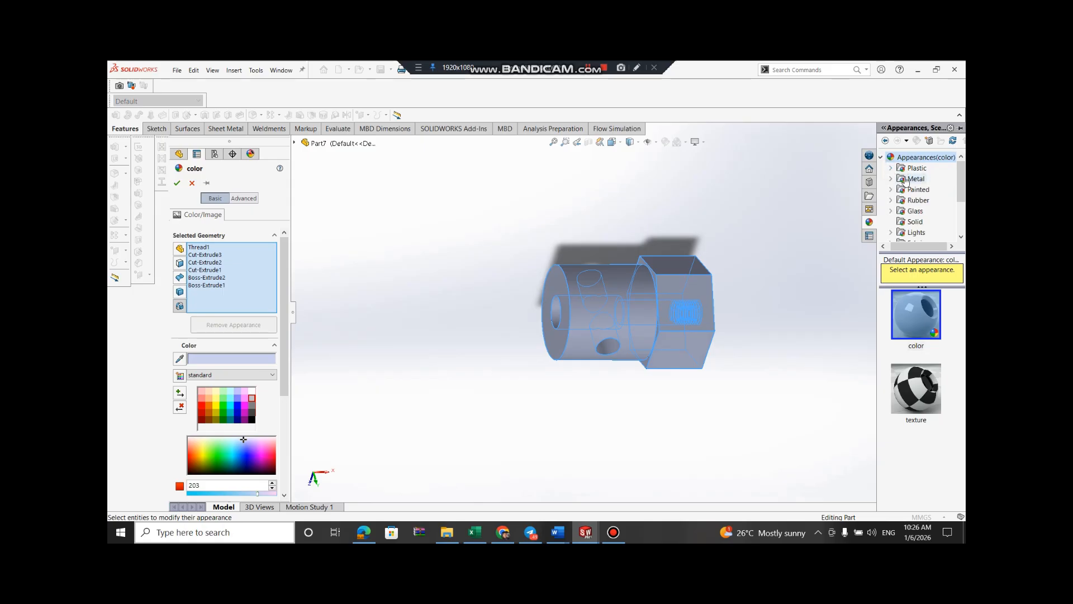
pyautogui.doubleClick(905, 178)
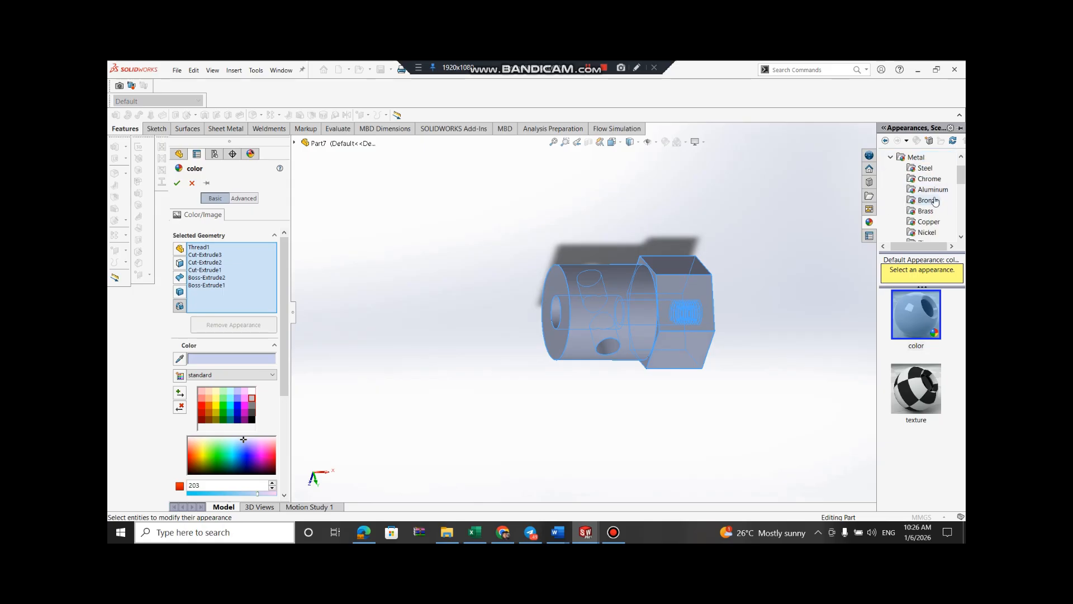
pyautogui.click(929, 201)
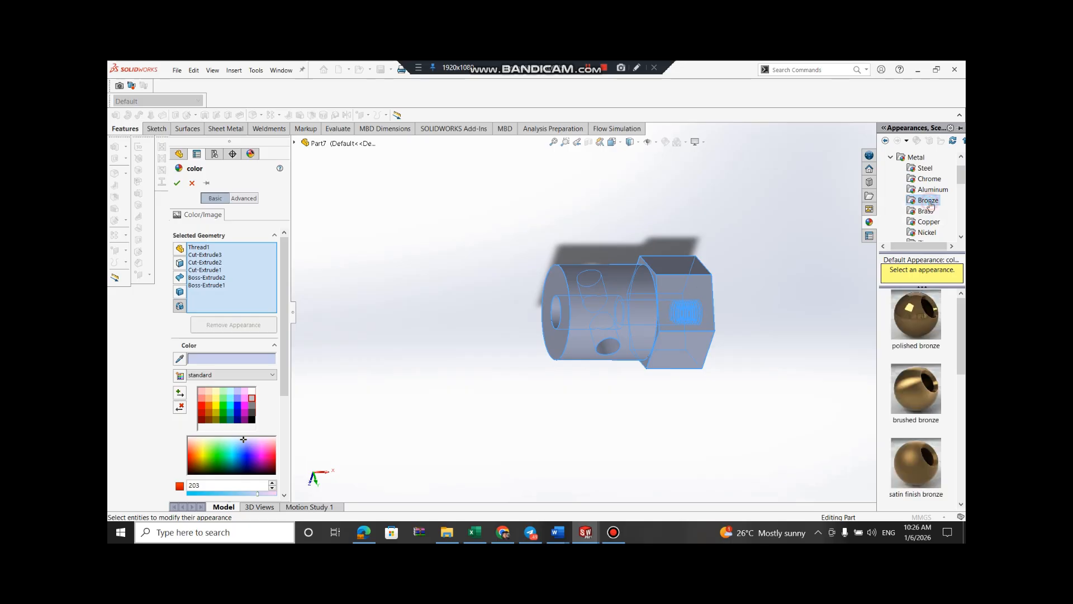
pyautogui.scroll(-3, 921, 440)
pyautogui.click(916, 472)
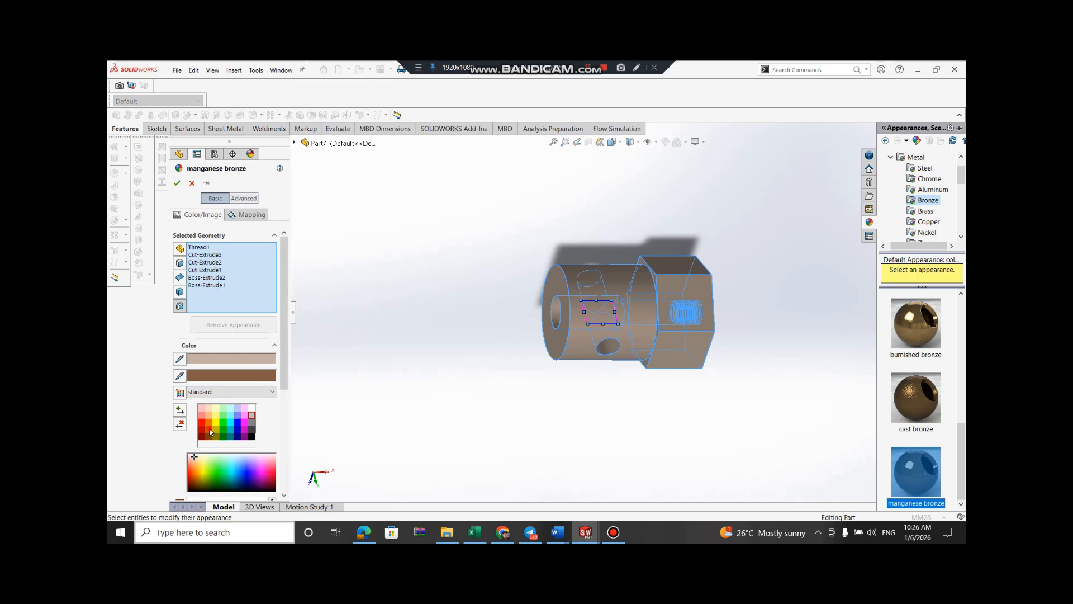
pyautogui.click(211, 431)
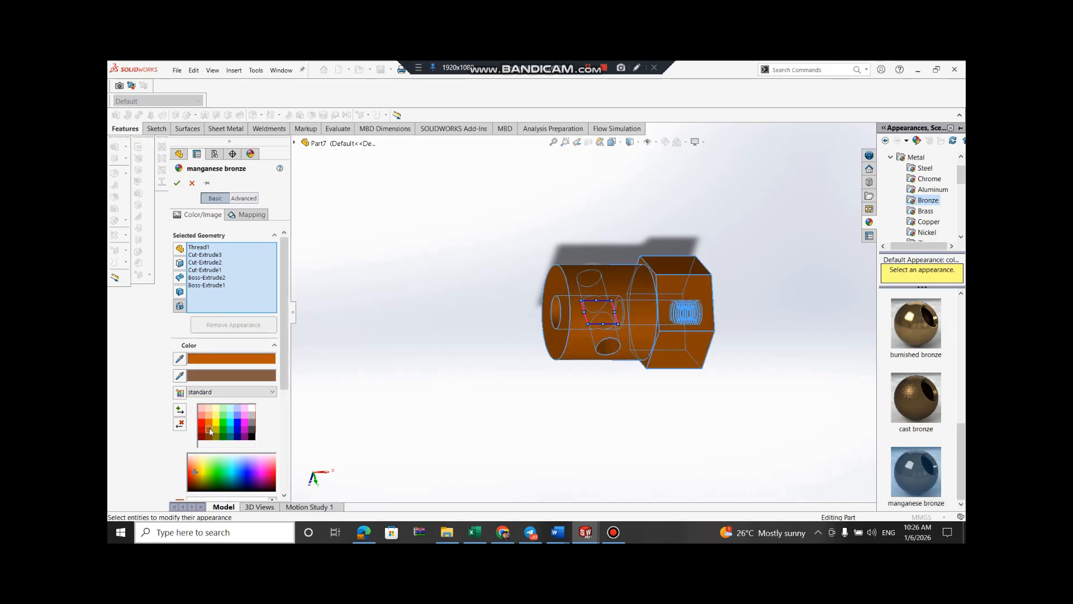
pyautogui.click(176, 183)
# Examine the recoloured hex coupling from its hexagonal end, its cylindrical end and its sides
pyautogui.moveTo(803, 287); pyautogui.dragTo(746, 246, button='middle')
pyautogui.press('Right')
pyautogui.press('Right')
pyautogui.press('Right')
pyautogui.press('Right')
pyautogui.press('Right')
pyautogui.press('Right')
pyautogui.press('Right')
pyautogui.press('Right')
pyautogui.press('Right')
pyautogui.press('Right')
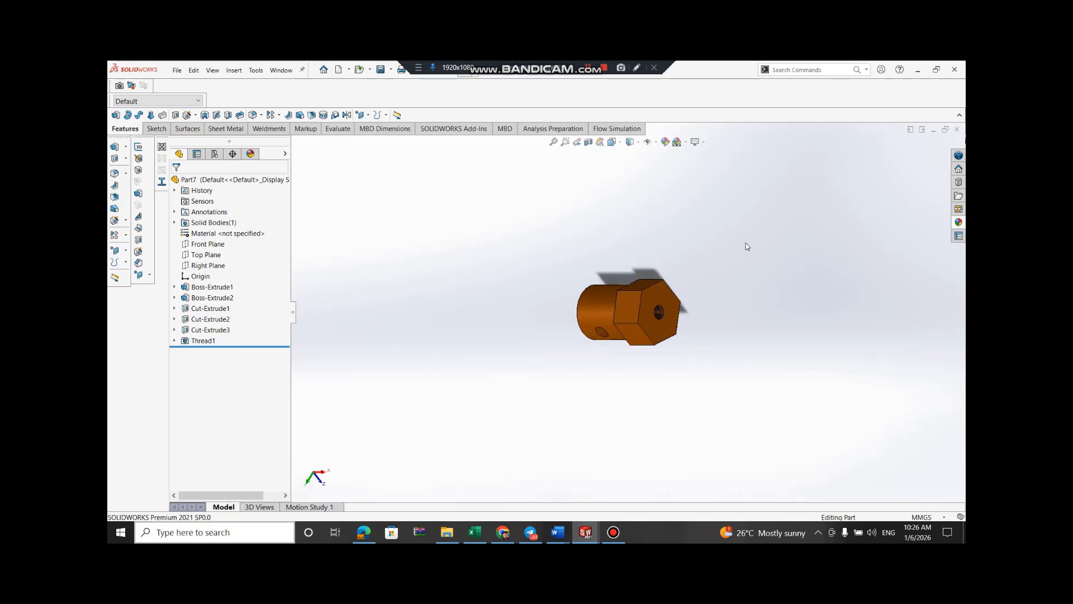
pyautogui.press('Right')
pyautogui.press('Right')
pyautogui.press('Right')
pyautogui.press('Left')
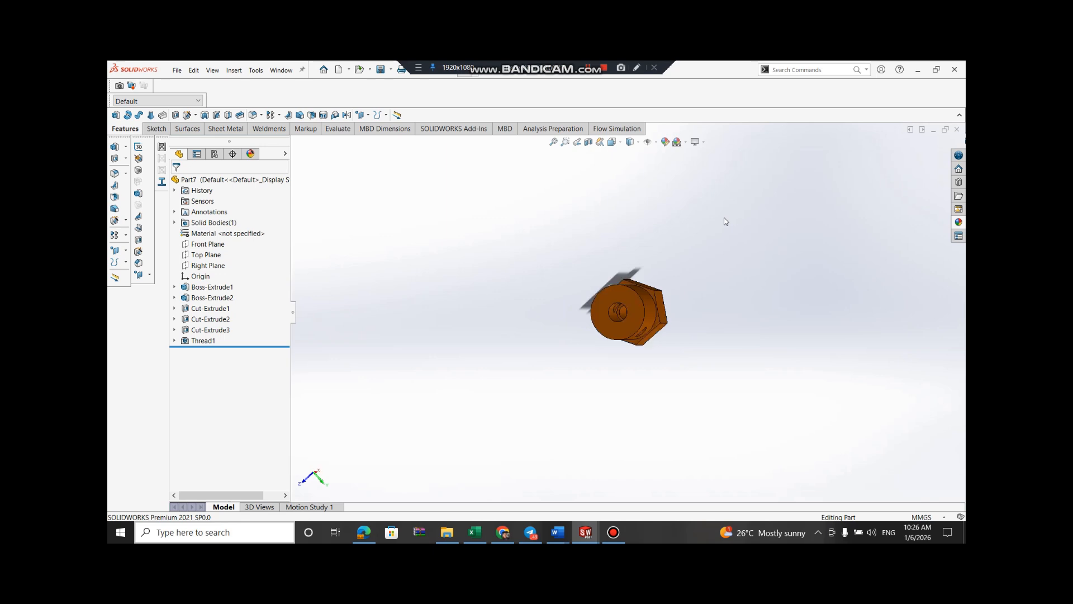
pyautogui.press('Left')
pyautogui.press('Left')
pyautogui.press('Left')
pyautogui.press('Left')
pyautogui.press('Left')
pyautogui.press('Left')
pyautogui.press('Left')
pyautogui.press('Left')
pyautogui.press('Left')
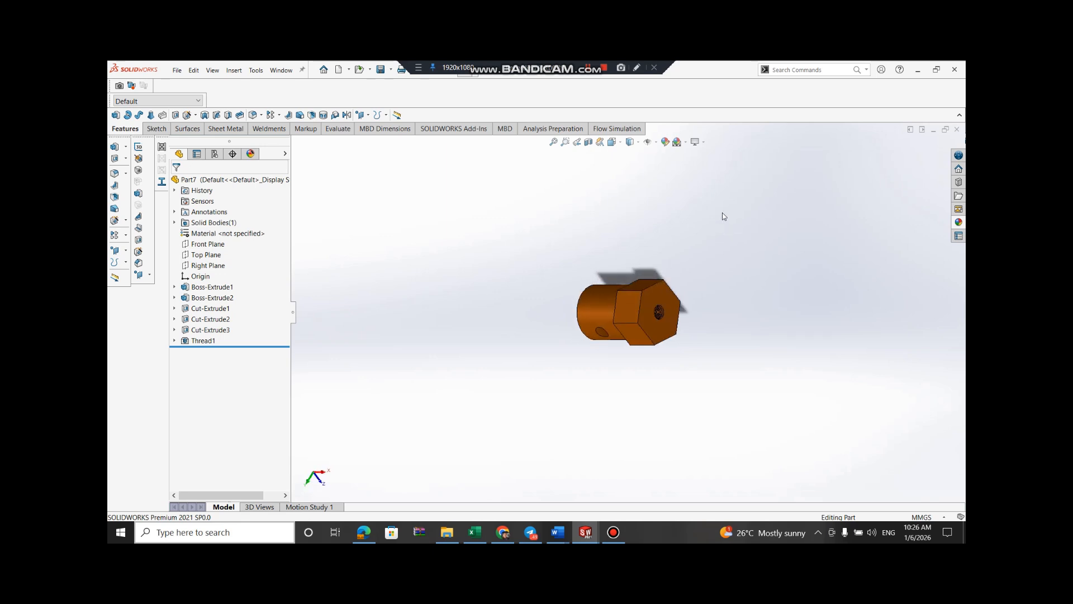
pyautogui.press('Left')
pyautogui.press('Left')
pyautogui.press('Left')
pyautogui.press('Left')
pyautogui.press('Left')
pyautogui.press('Left')
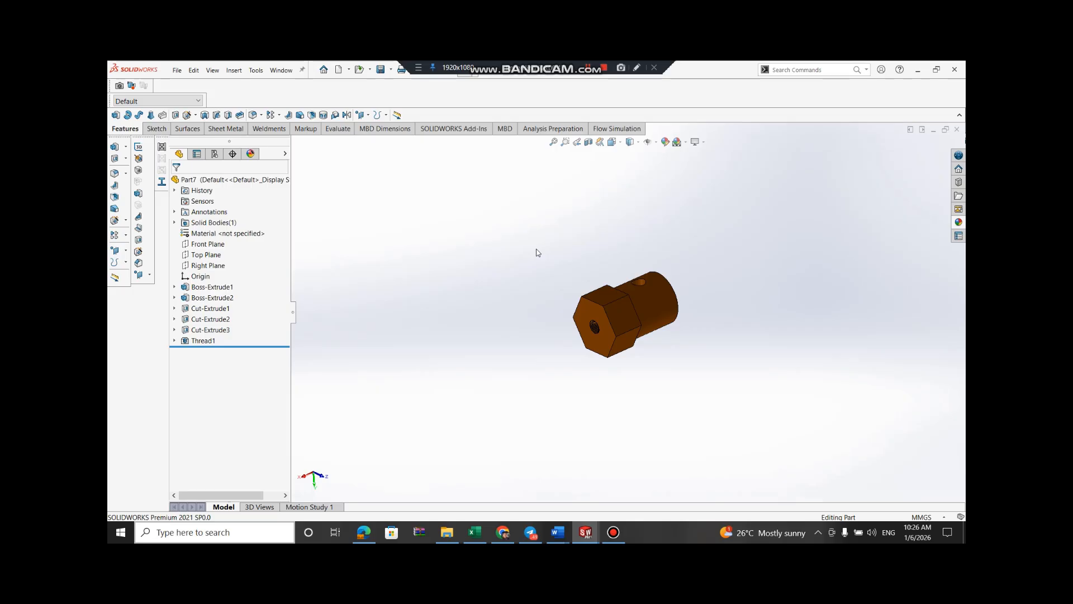
pyautogui.press('Left')
pyautogui.press('Right')
pyautogui.press('Right')
pyautogui.press('Right')
pyautogui.press('Left')
pyautogui.press('Left')
pyautogui.press('Left')
pyautogui.press('Left')
pyautogui.press('Left')
pyautogui.press('Left')
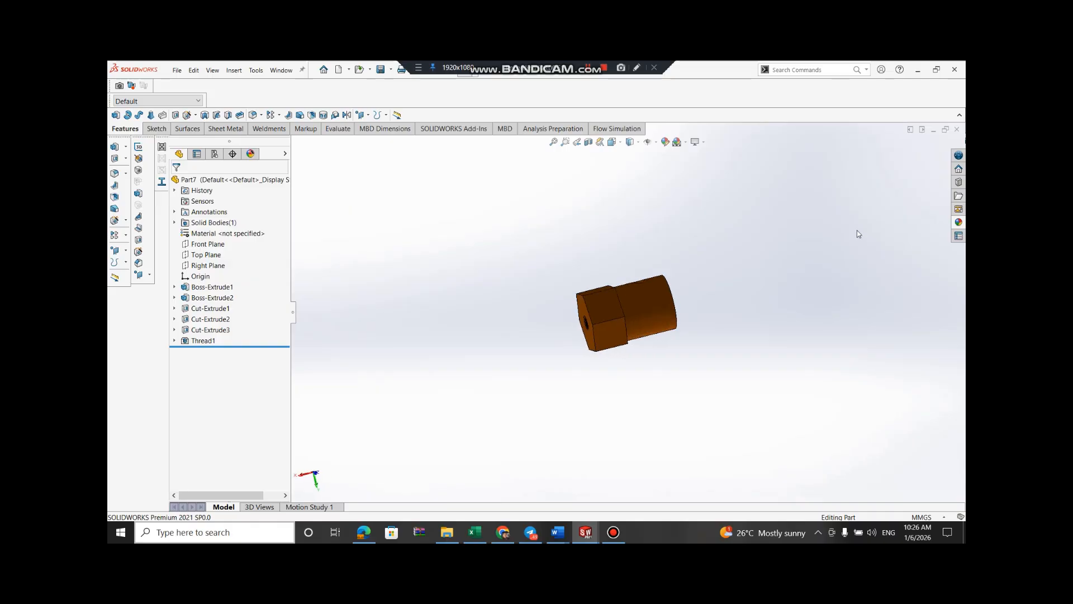
pyautogui.press('Down')
pyautogui.press('Down')
pyautogui.press('Down')
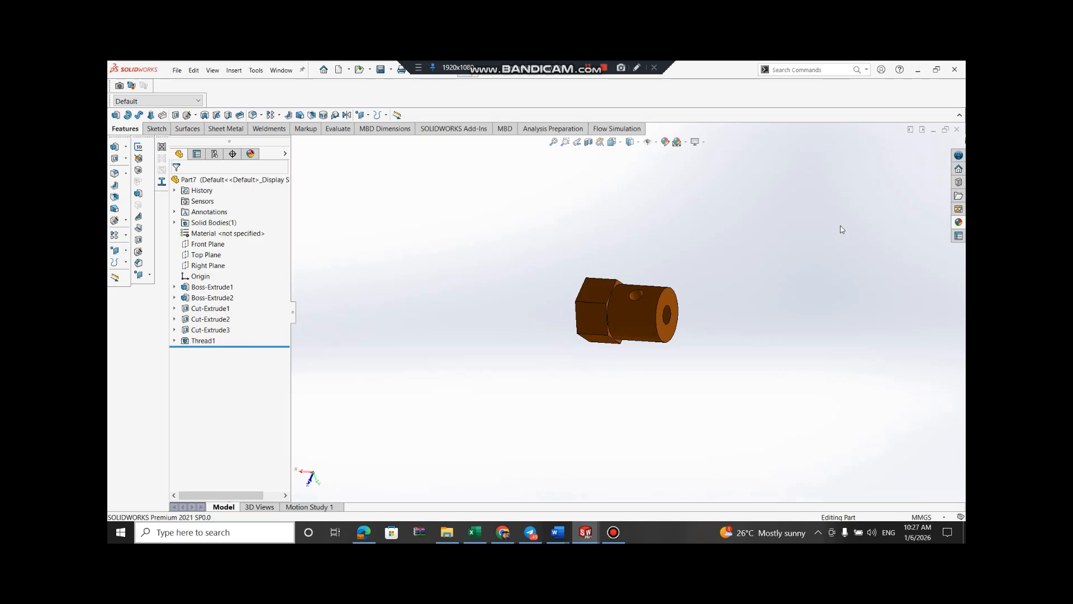
pyautogui.press('Right')
pyautogui.press('Right')
pyautogui.press('Left')
pyautogui.scroll(2, 760, 240)
pyautogui.moveTo(760, 240); pyautogui.dragTo(738, 281, button='middle')
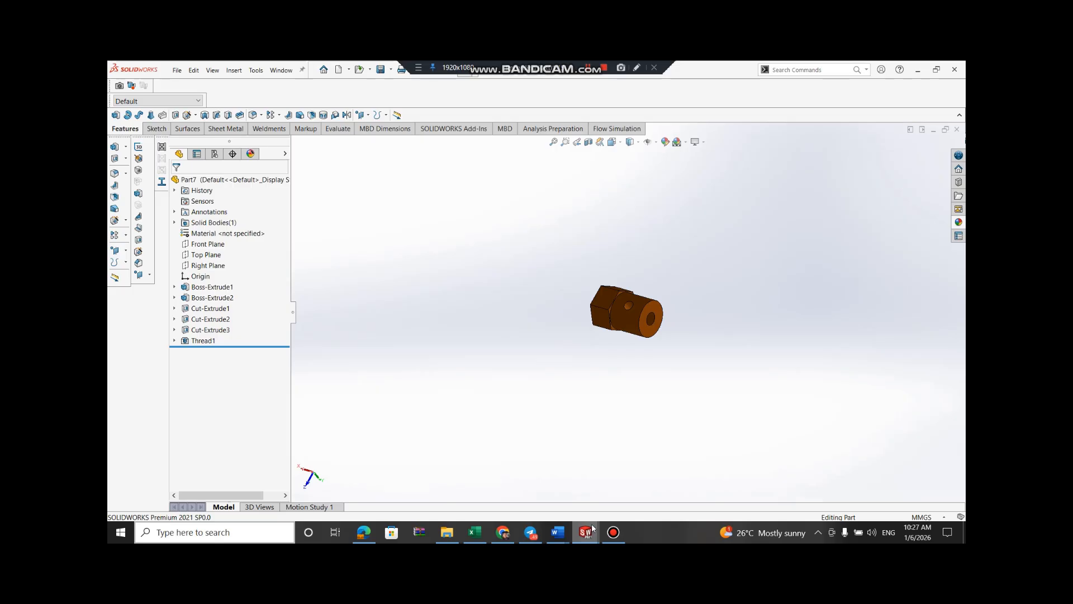
# Start a new part document and set its units to MMGS (millimeter, gram, second)
pyautogui.moveTo(585, 532)
pyautogui.click(732, 478)
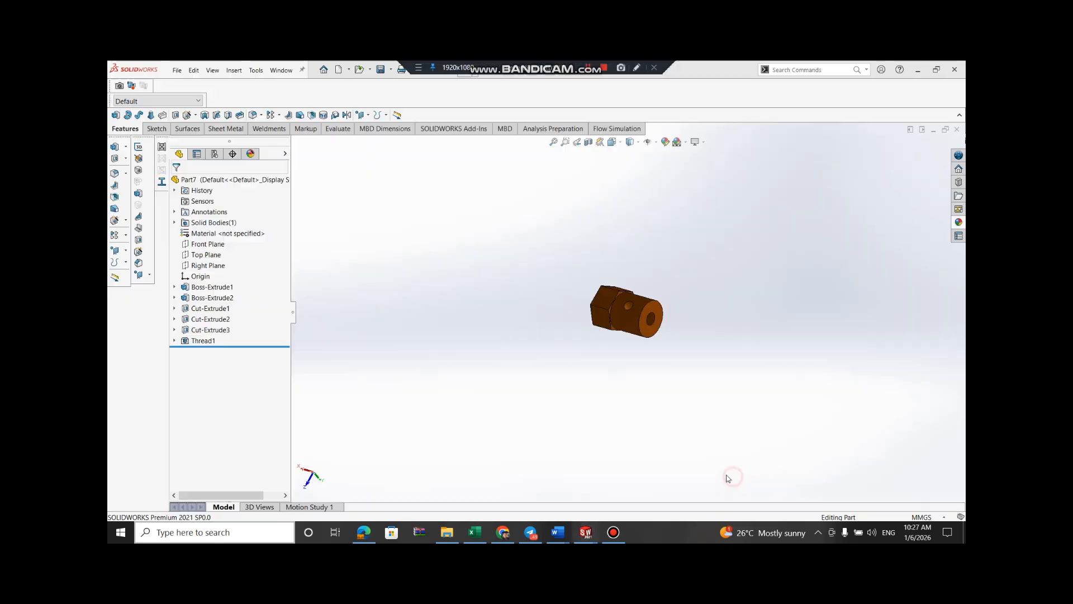
pyautogui.click(586, 242)
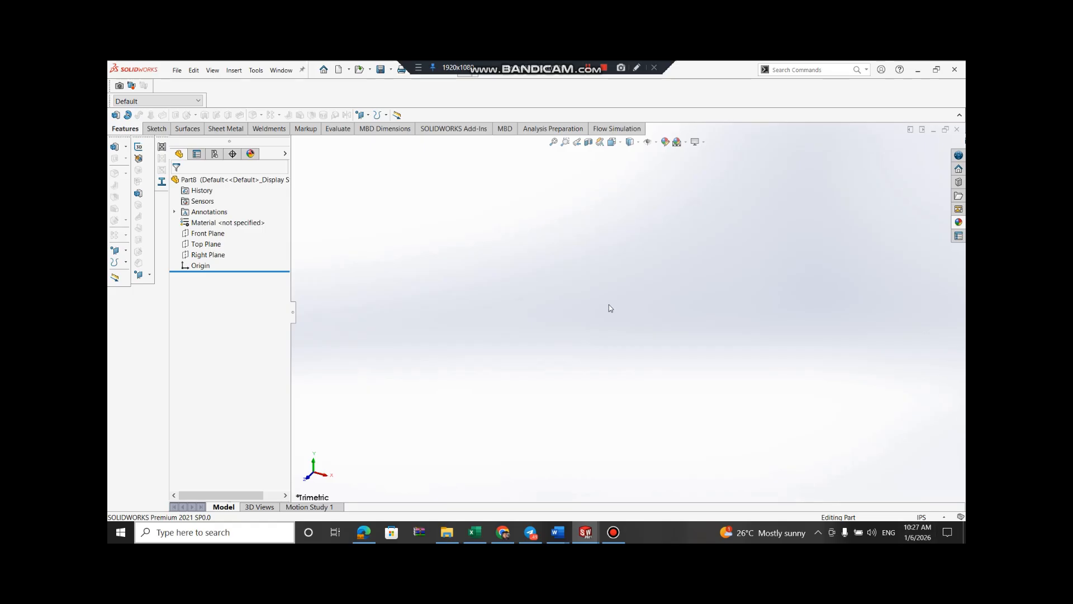
pyautogui.click(944, 517)
pyautogui.click(900, 476)
# Open the Windows Calculator and subtract 68 from 200
pyautogui.click(270, 535)
pyautogui.write('cal')
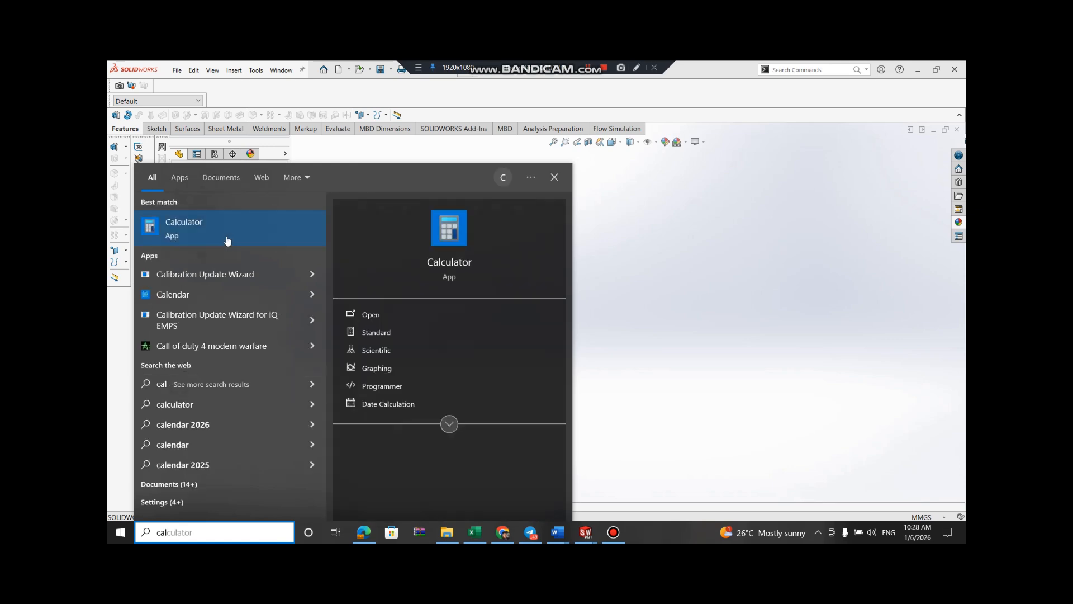
pyautogui.click(227, 239)
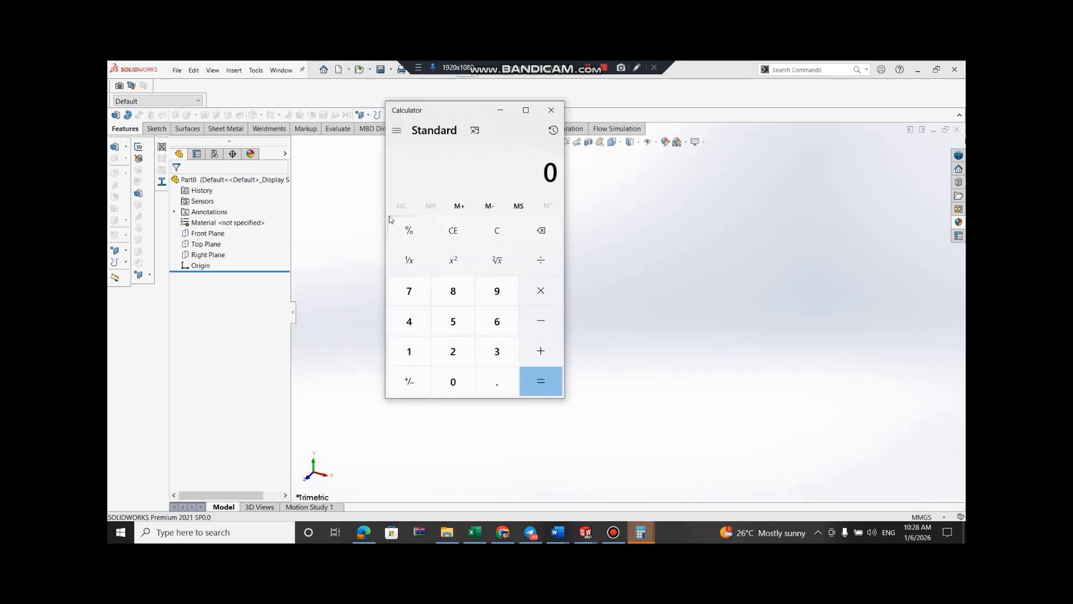
pyautogui.write('200')
pyautogui.press('-')
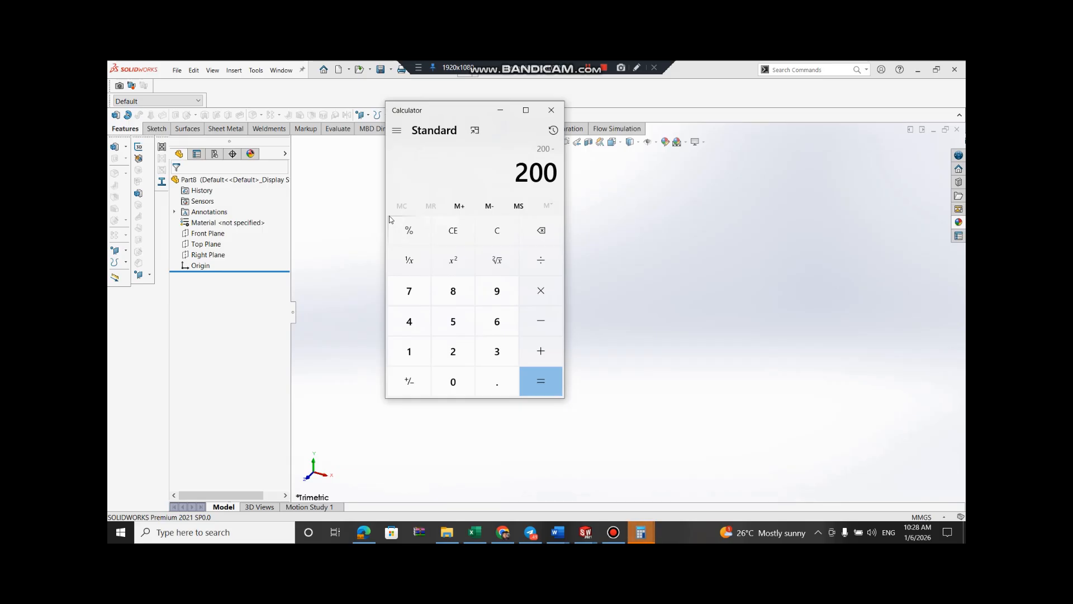
pyautogui.write('68')
pyautogui.press('Return')
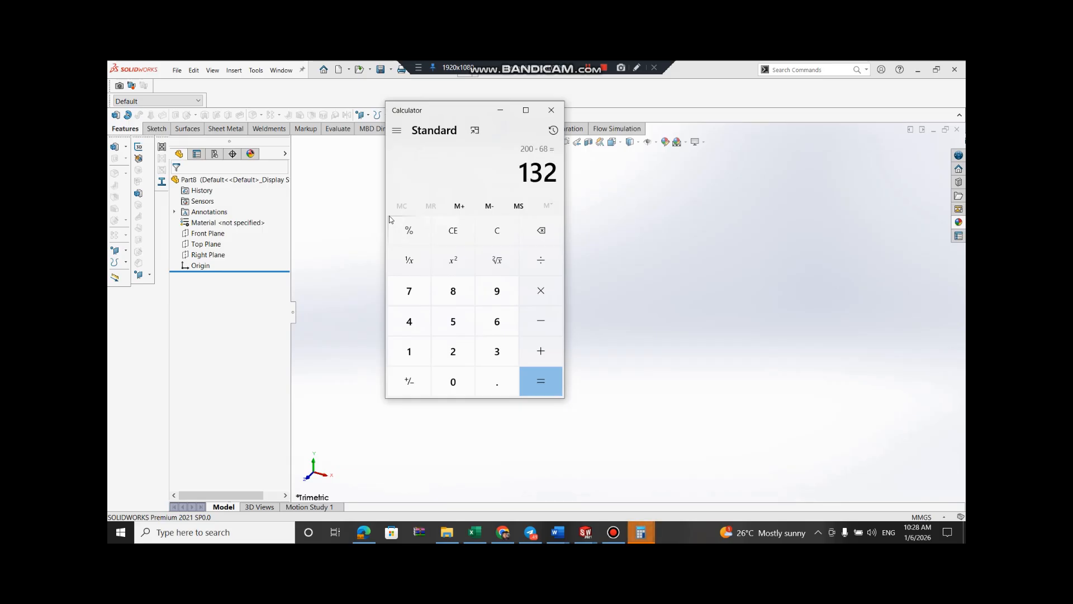
pyautogui.click(551, 116)
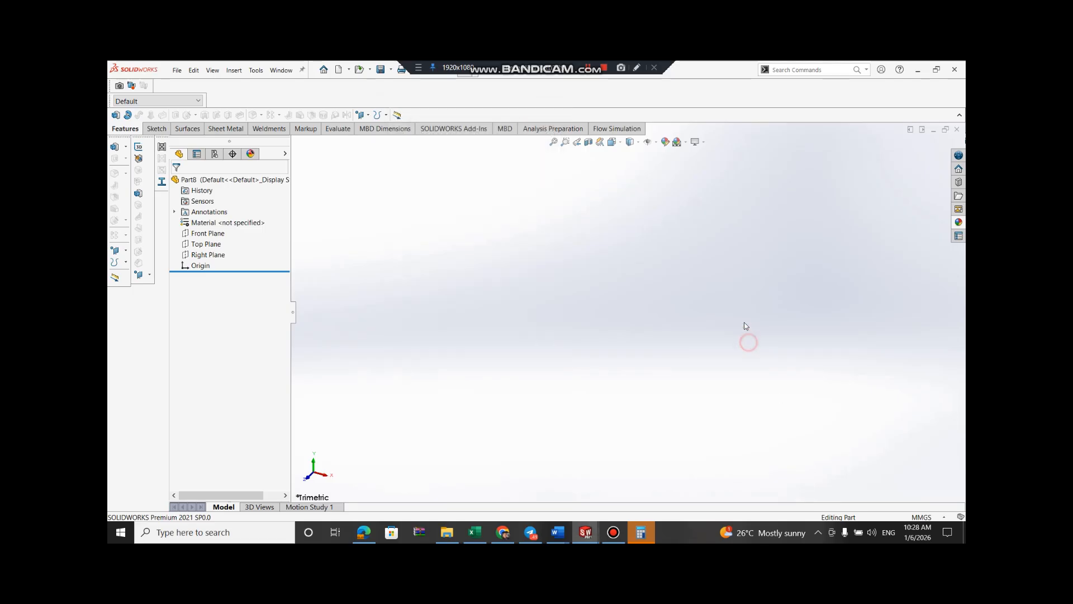
# Choose the MMGS unit system in the new part and start a sketch on the Right Plane
pyautogui.click(942, 517)
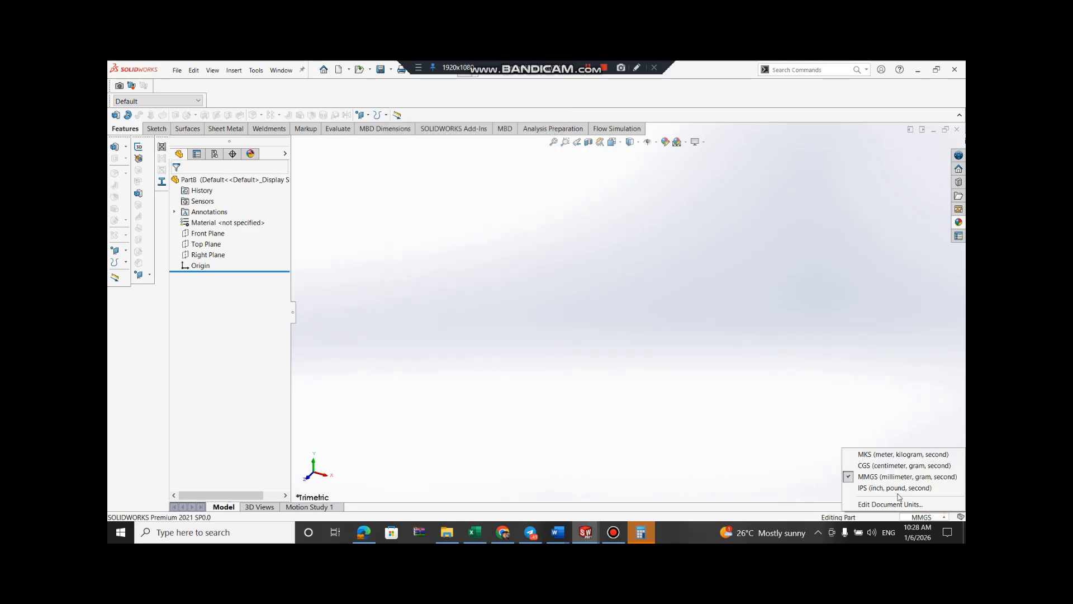
pyautogui.click(897, 477)
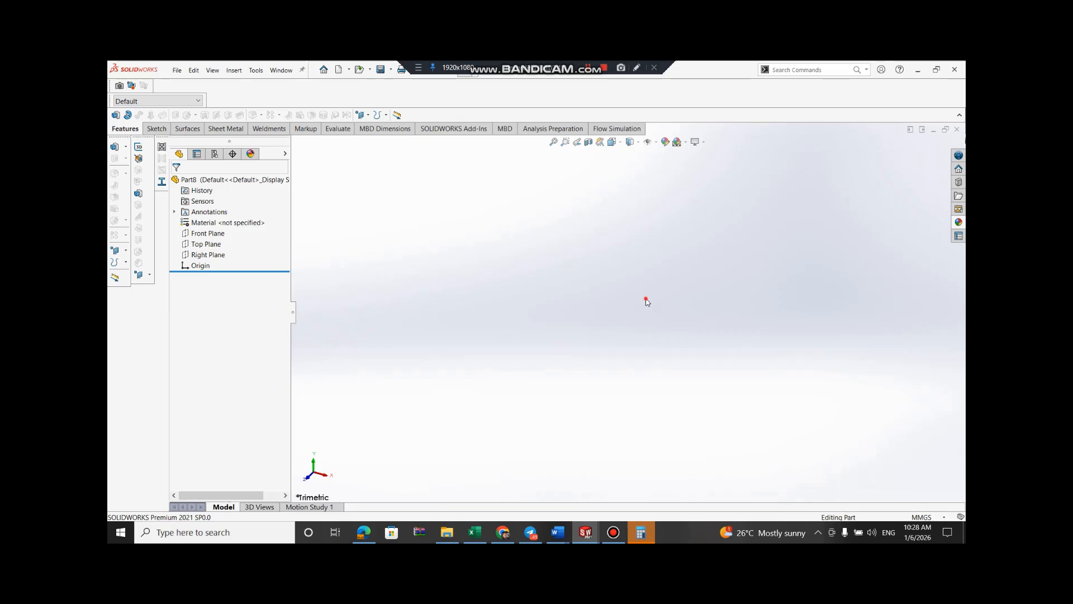
pyautogui.click(203, 254)
pyautogui.click(212, 237)
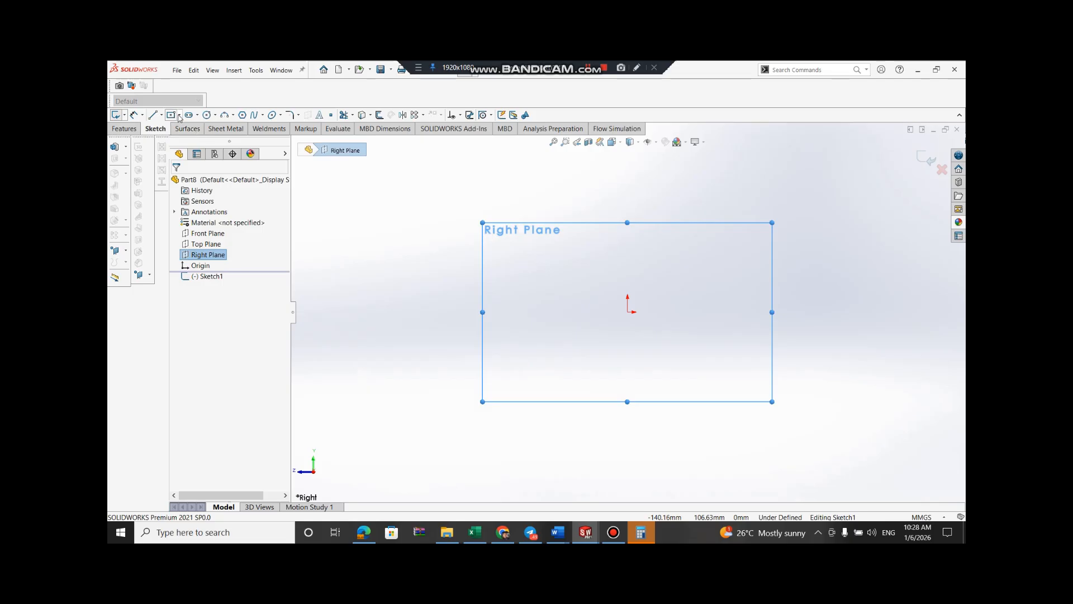
# Sketch a 15 mm square as a centre rectangle on the origin and close the sketch
pyautogui.click(179, 115)
pyautogui.click(205, 138)
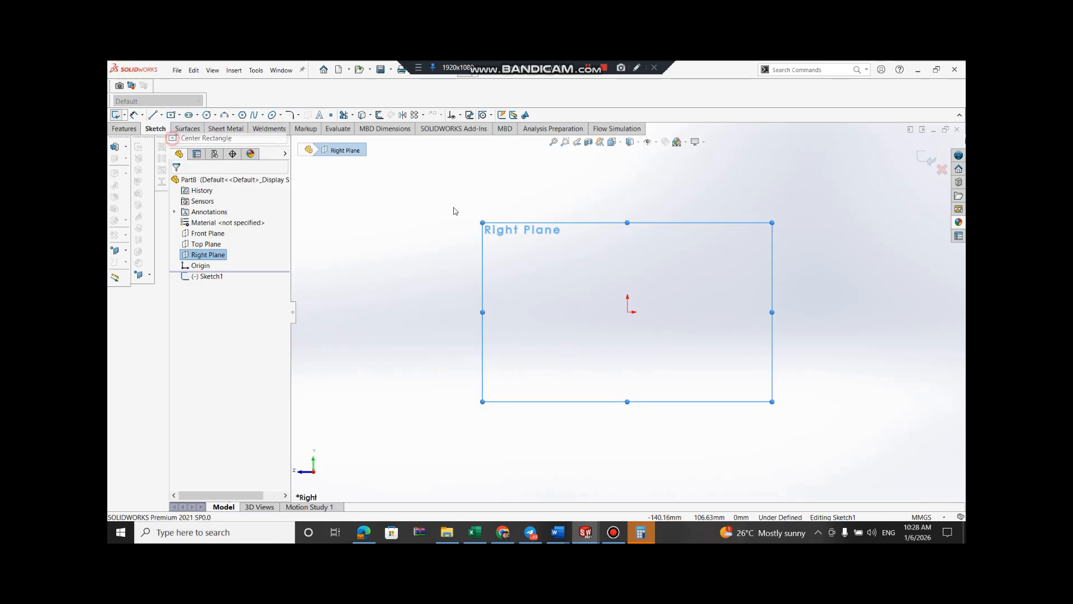
pyautogui.click(627, 312)
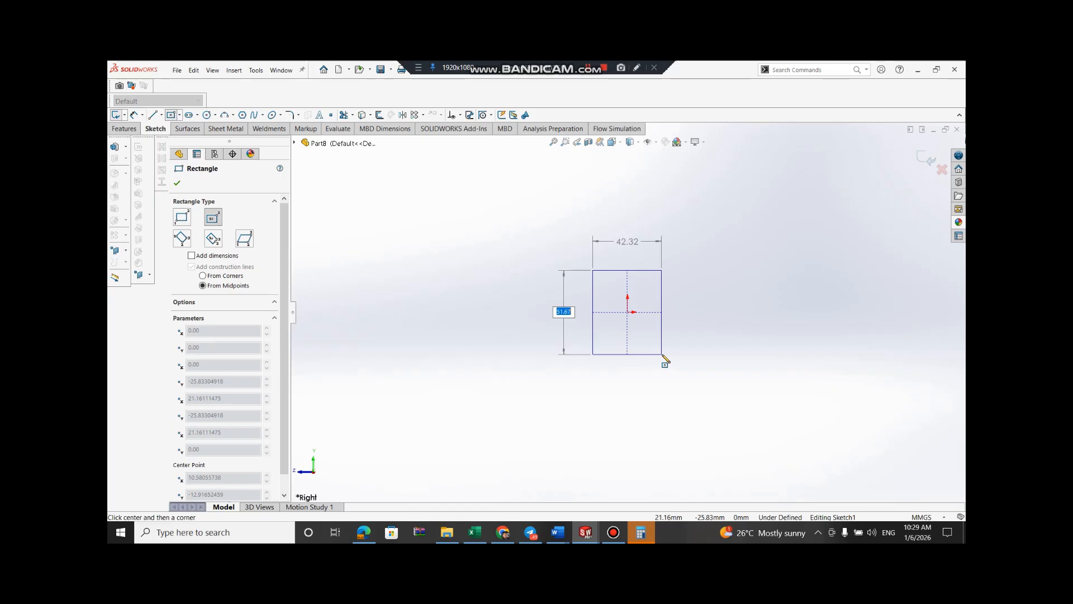
pyautogui.write('14')
pyautogui.press('BackSpace')
pyautogui.press('BackSpace')
pyautogui.write('5')
pyautogui.press('Tab')
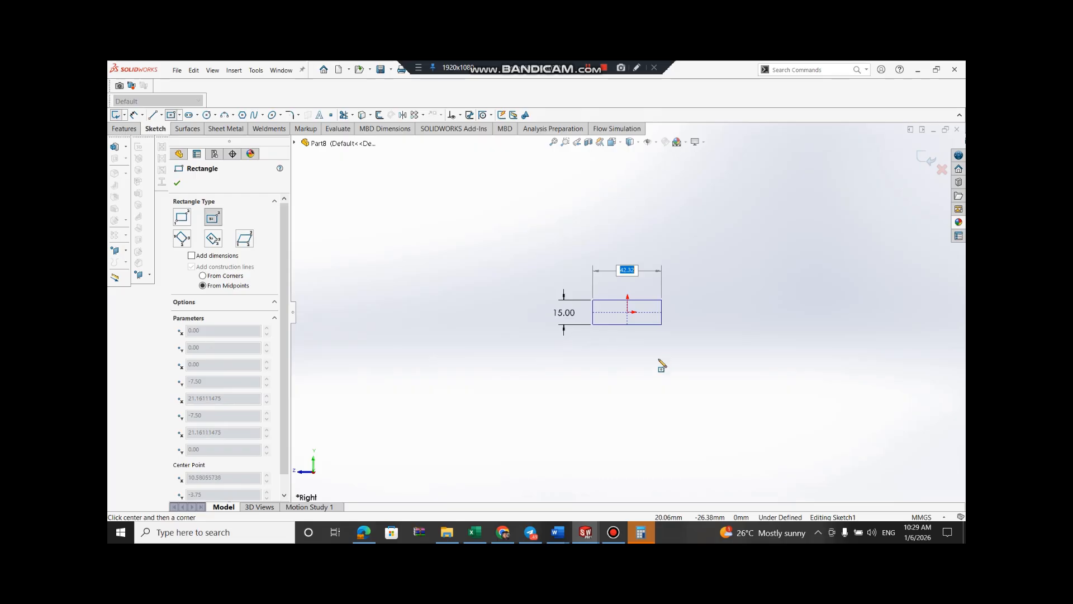
pyautogui.scroll(-5, 651, 327)
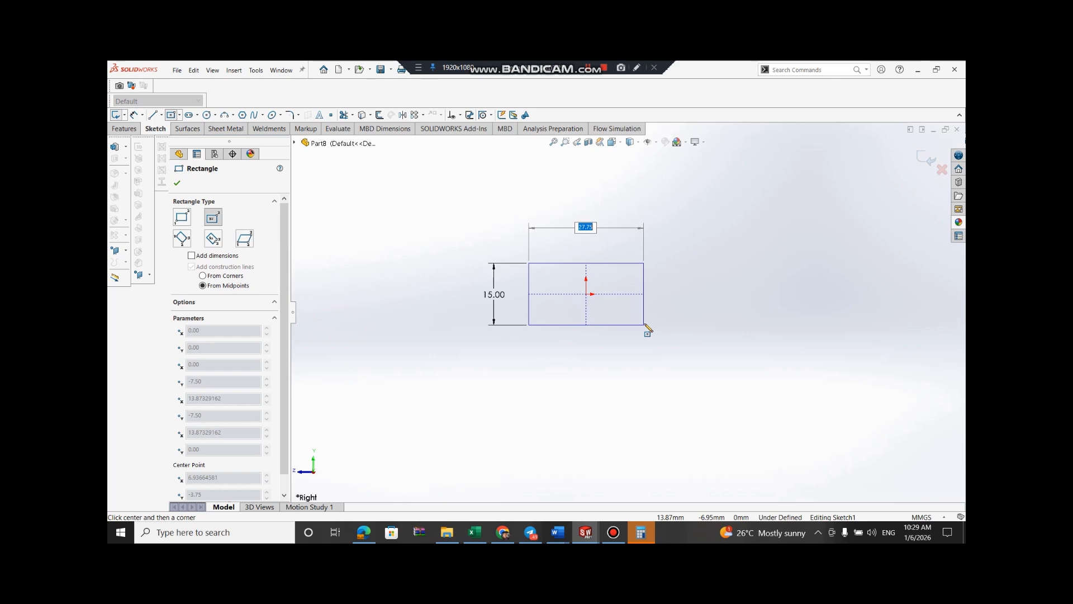
pyautogui.click(610, 325)
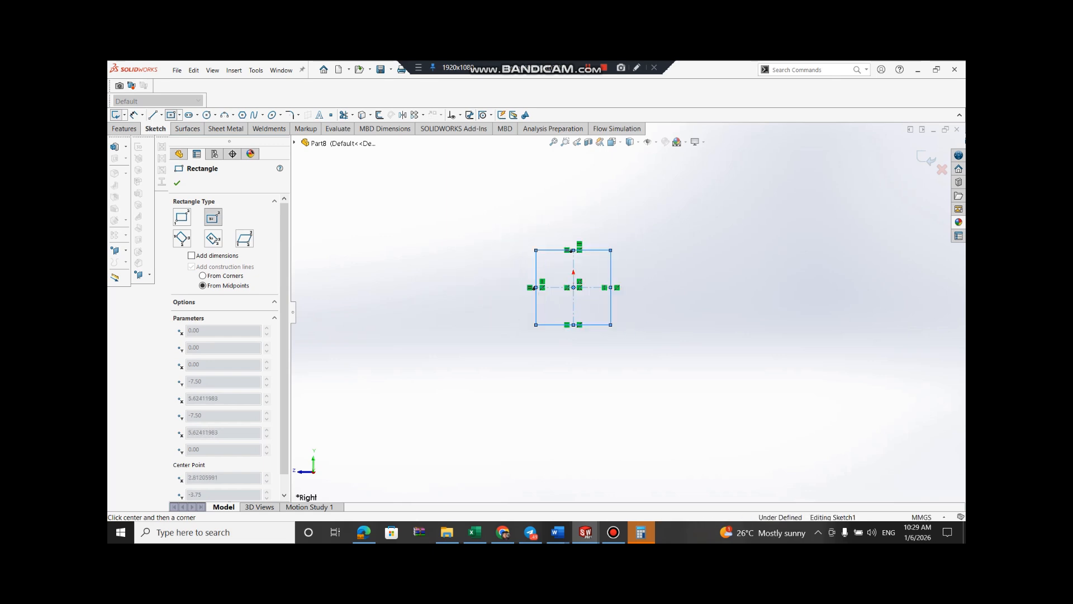
pyautogui.click(925, 159)
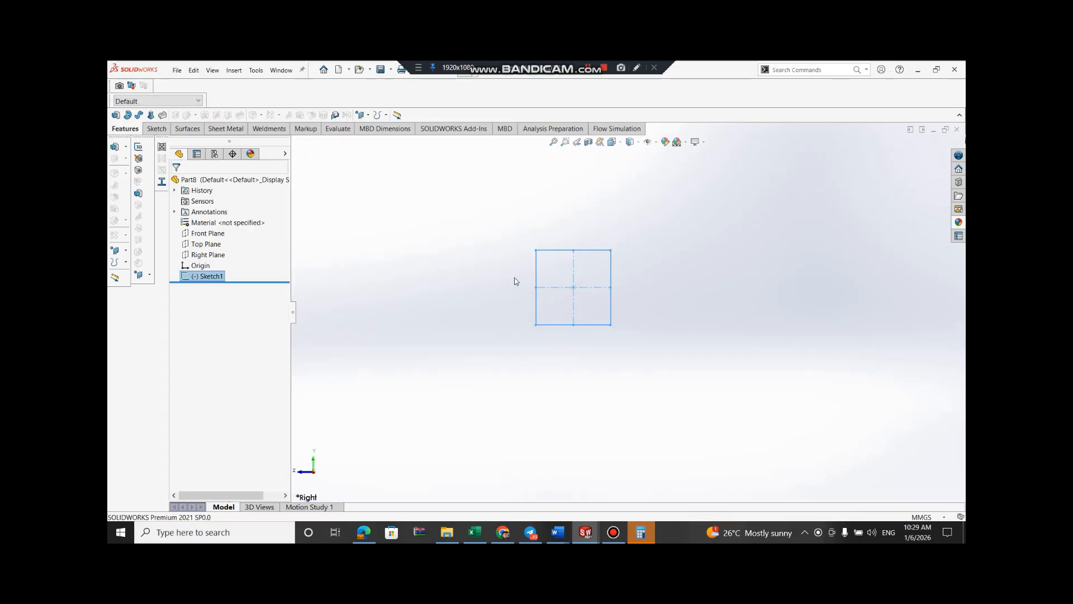
# Start a Boss-Extrude of the square and subtract 68 from 150 in the Windows Calculator
pyautogui.click(115, 146)
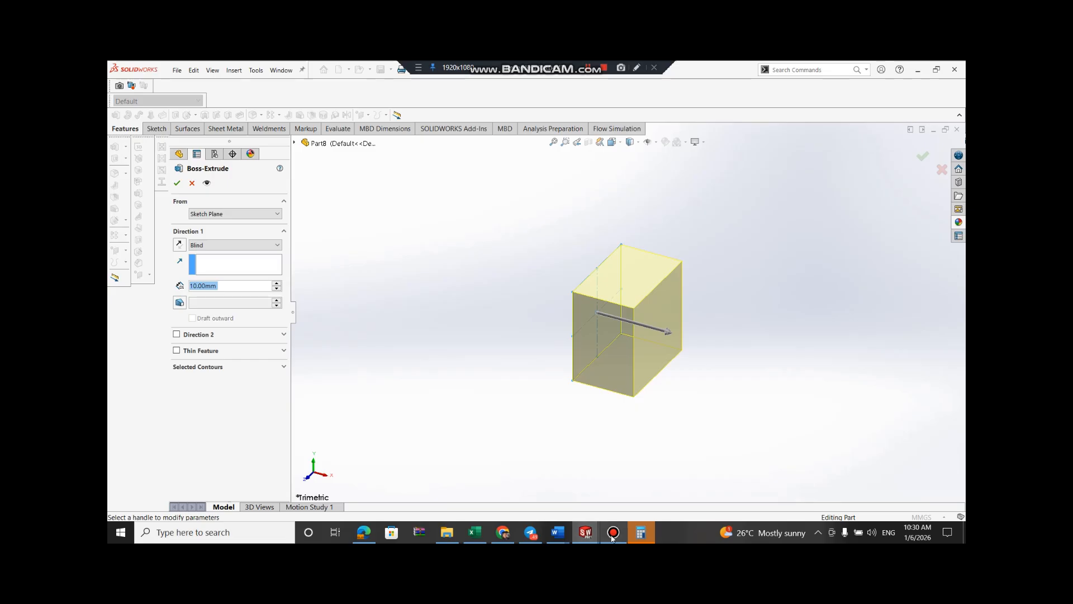
pyautogui.click(640, 534)
pyautogui.write('150 - 68')
pyautogui.press('Return')
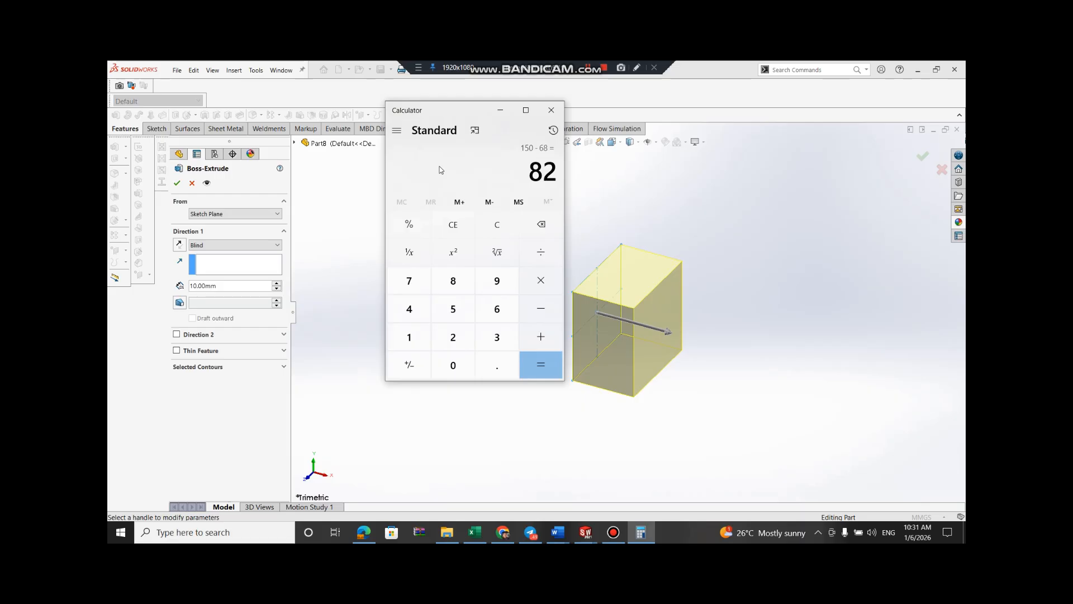
pyautogui.click(552, 111)
# Extrude the square as a blind boss with a depth of 102 mm
pyautogui.doubleClick(229, 285)
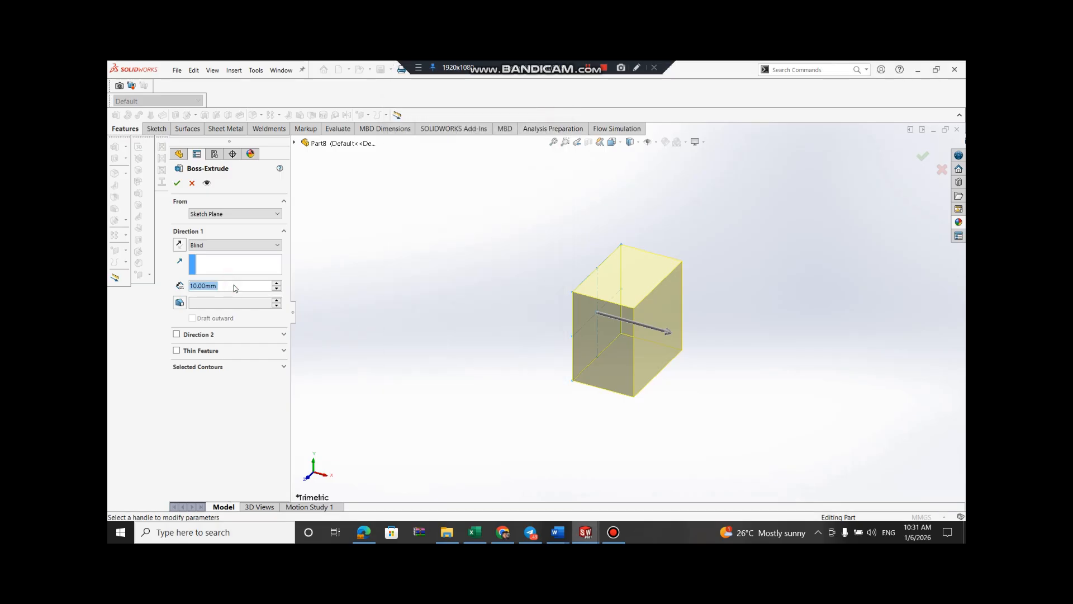
pyautogui.write('102')
pyautogui.press('Return')
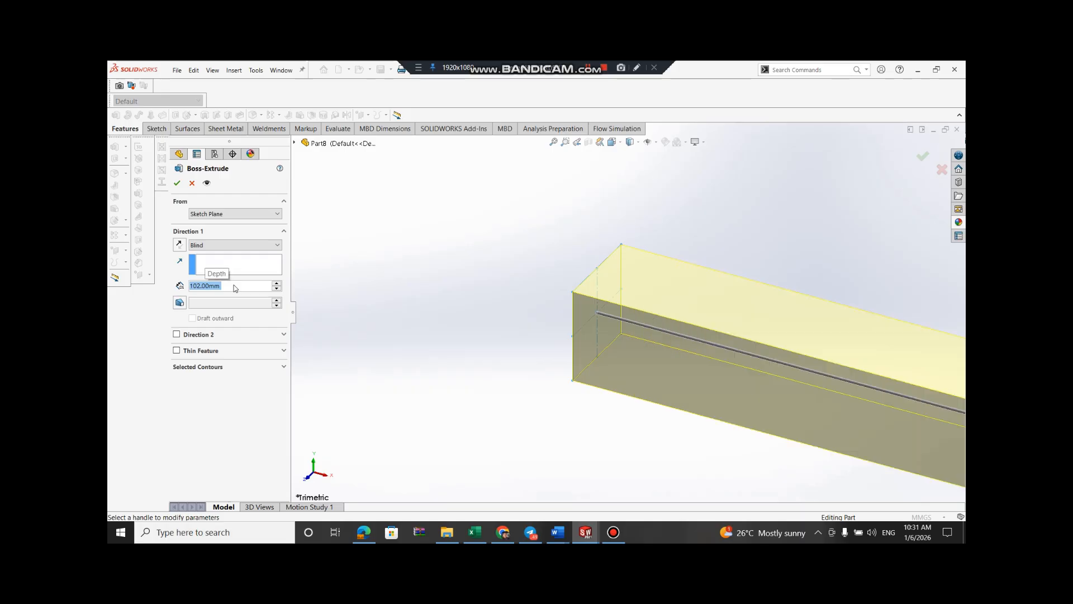
pyautogui.click(176, 183)
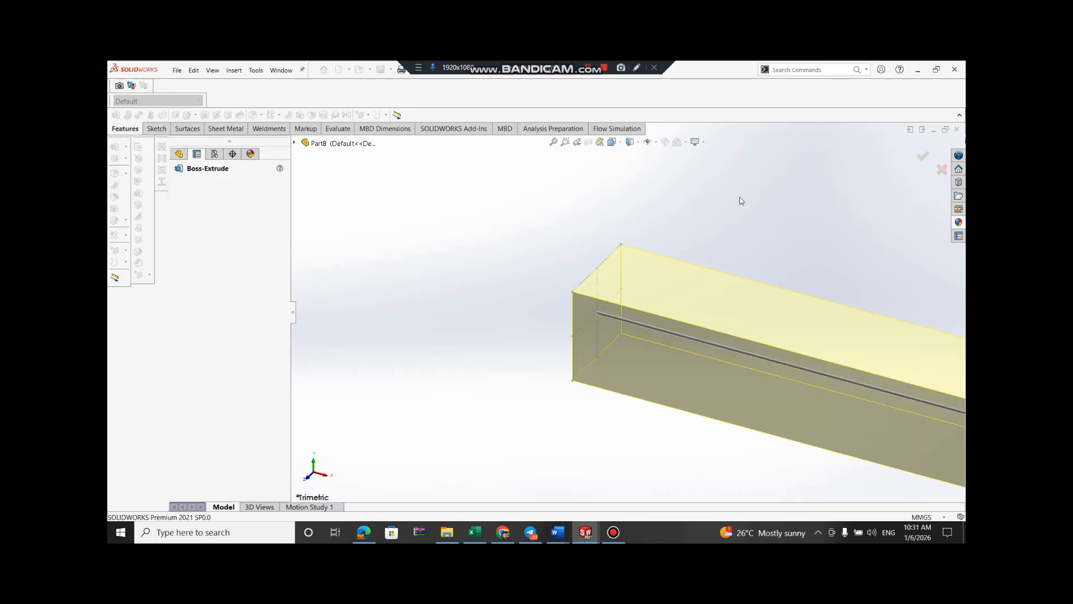
# On the bar's long front face, sketch a centre rectangle 20 mm wide and 11 mm high, centred on the midpoint of the end edge at the origin
pyautogui.scroll(2, 785, 224)
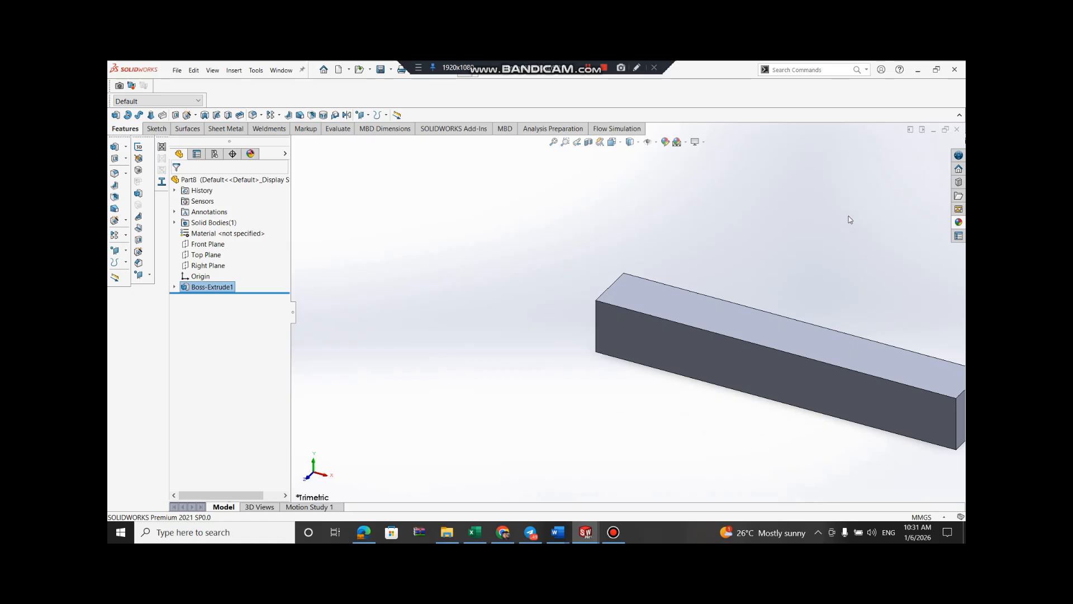
pyautogui.scroll(3, 848, 216)
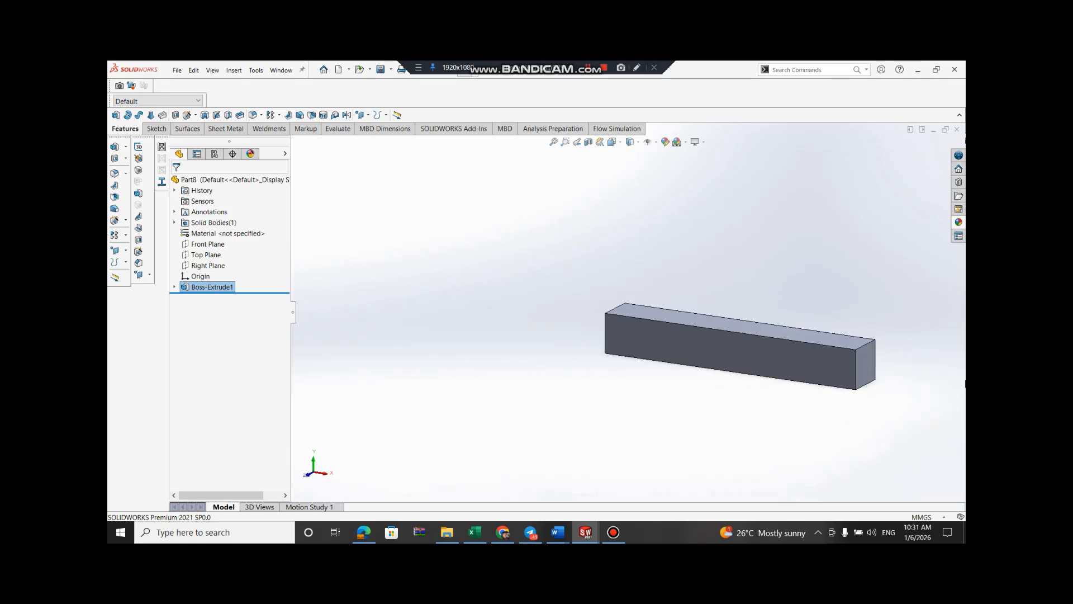
pyautogui.rightClick(648, 340)
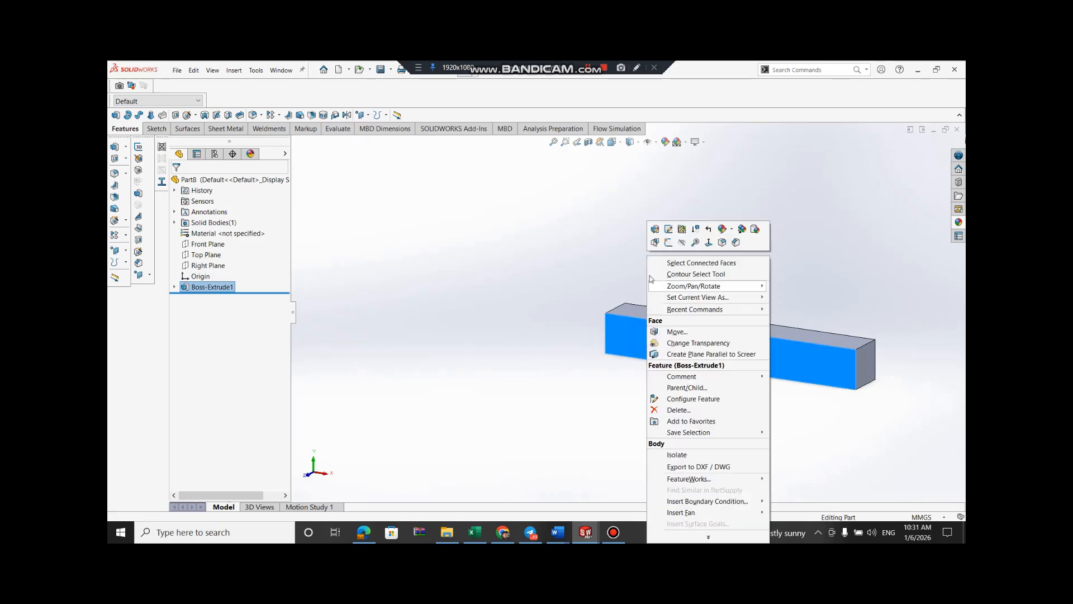
pyautogui.click(671, 240)
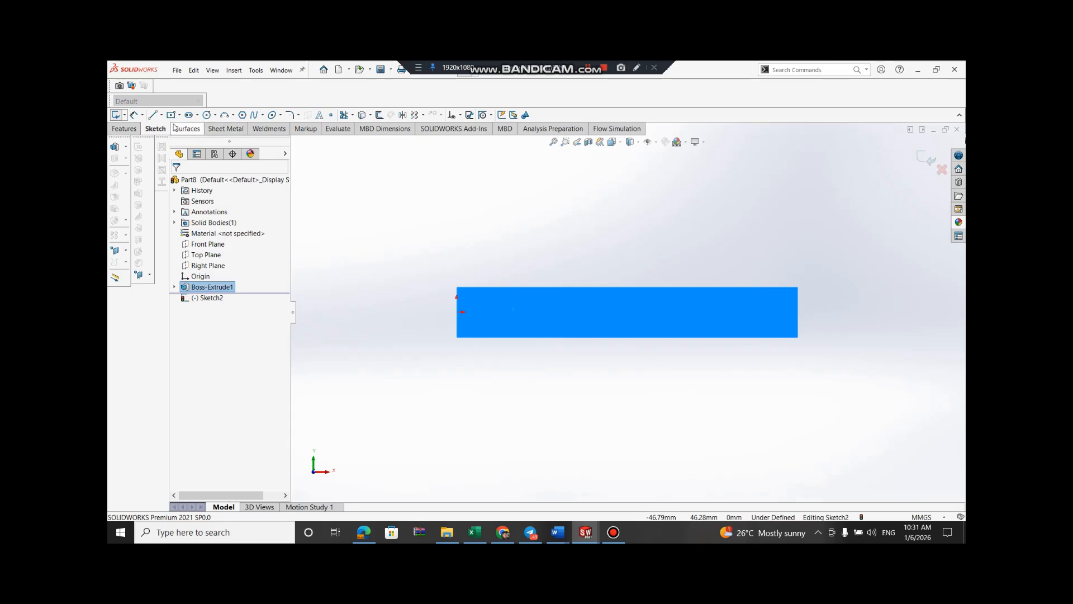
pyautogui.click(179, 114)
pyautogui.click(178, 138)
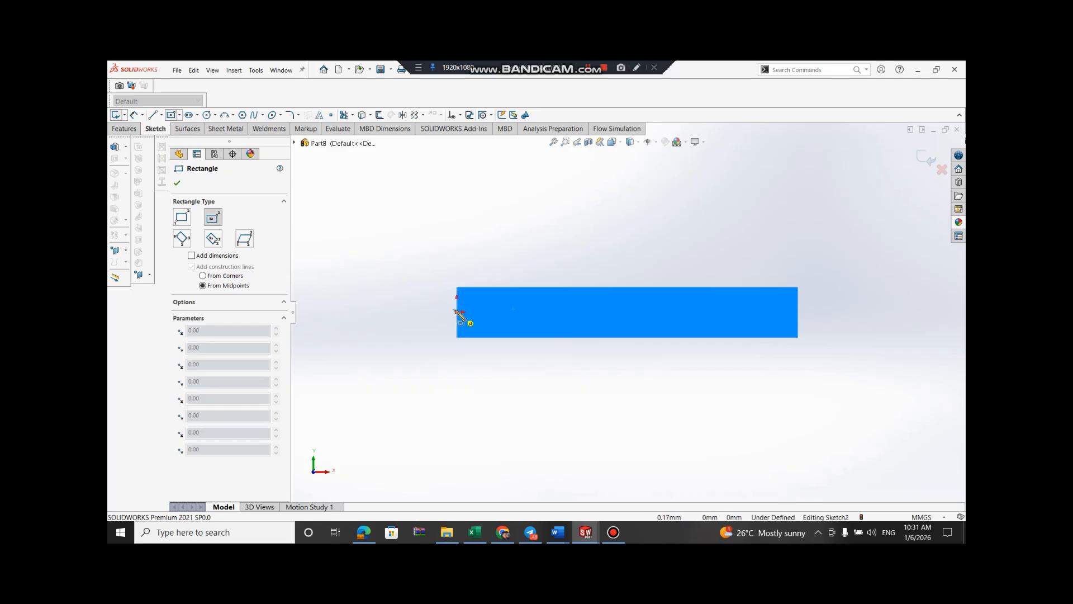
pyautogui.click(456, 312)
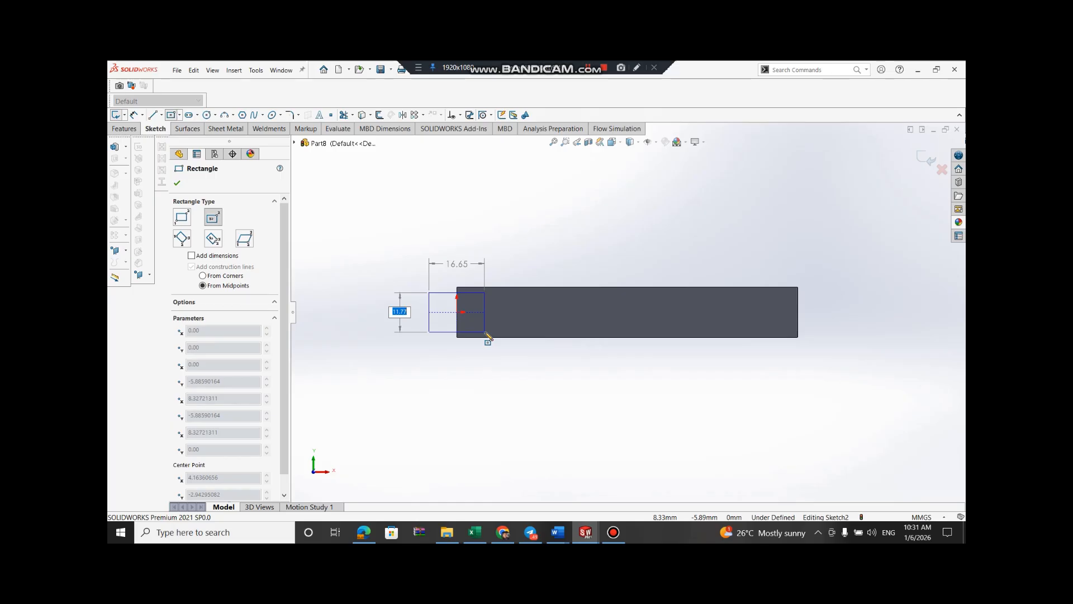
pyautogui.write('11')
pyautogui.press('Tab')
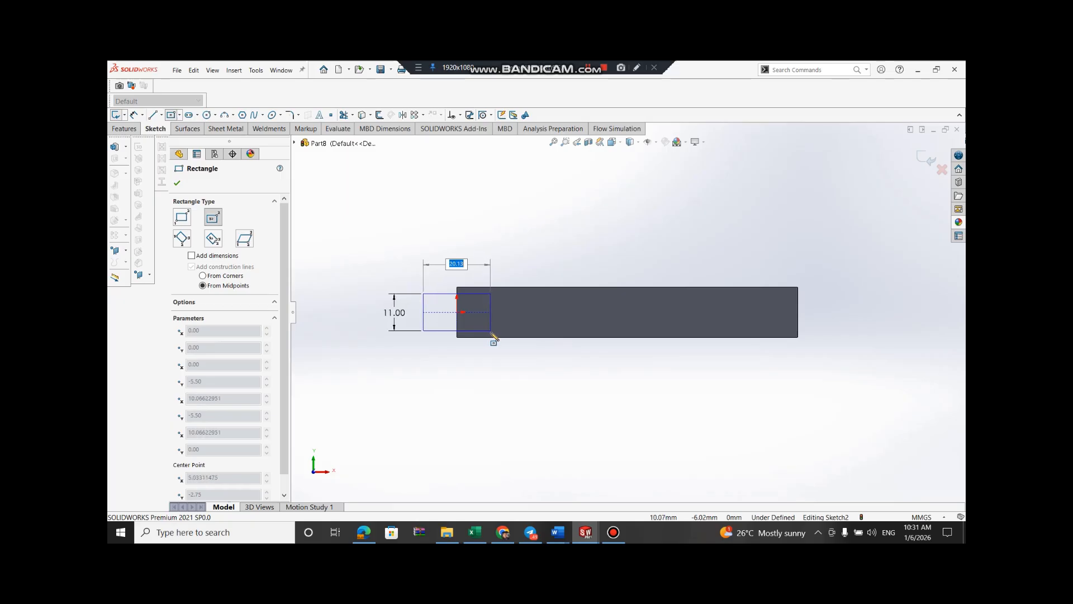
pyautogui.write('2')
pyautogui.press('Return')
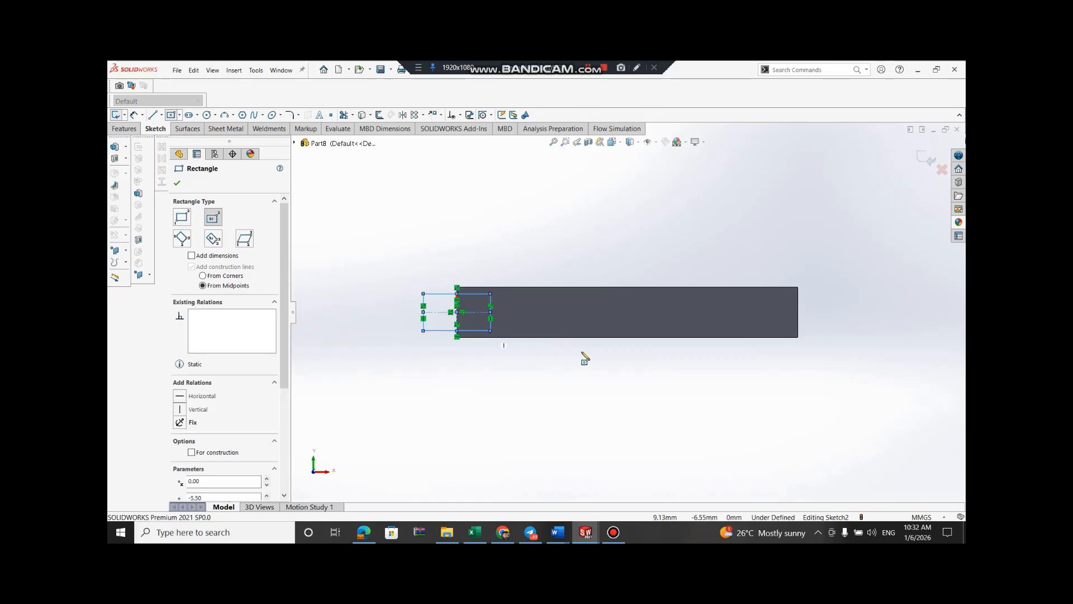
# Add a second centre rectangle 20 mm wide and 11 mm high, centred on the midpoint of the bar's opposite end edge
pyautogui.click(799, 312)
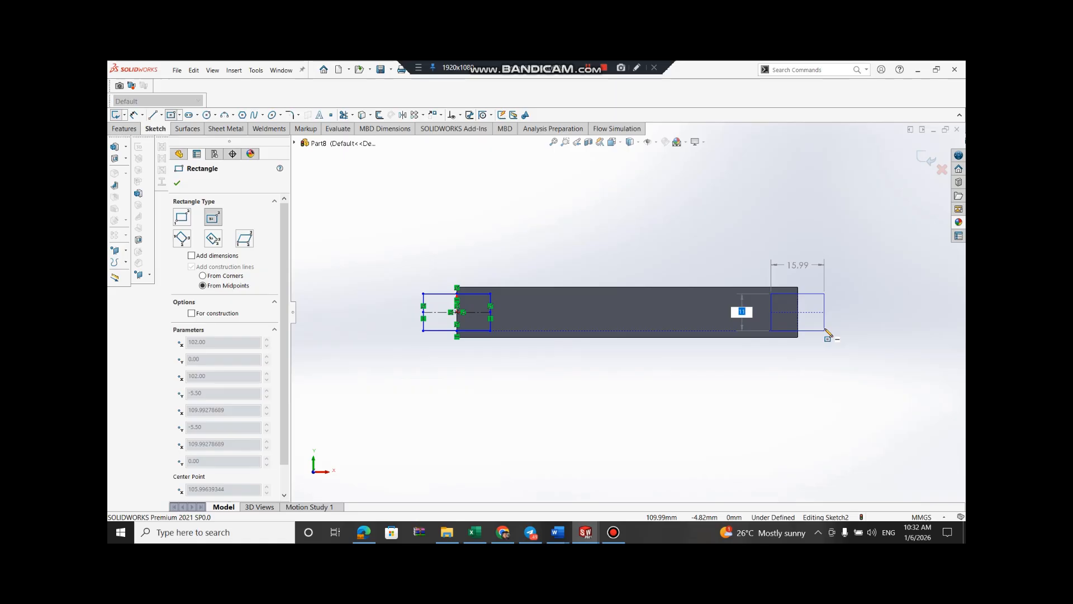
pyautogui.press('Tab')
pyautogui.write('20')
pyautogui.press('Return')
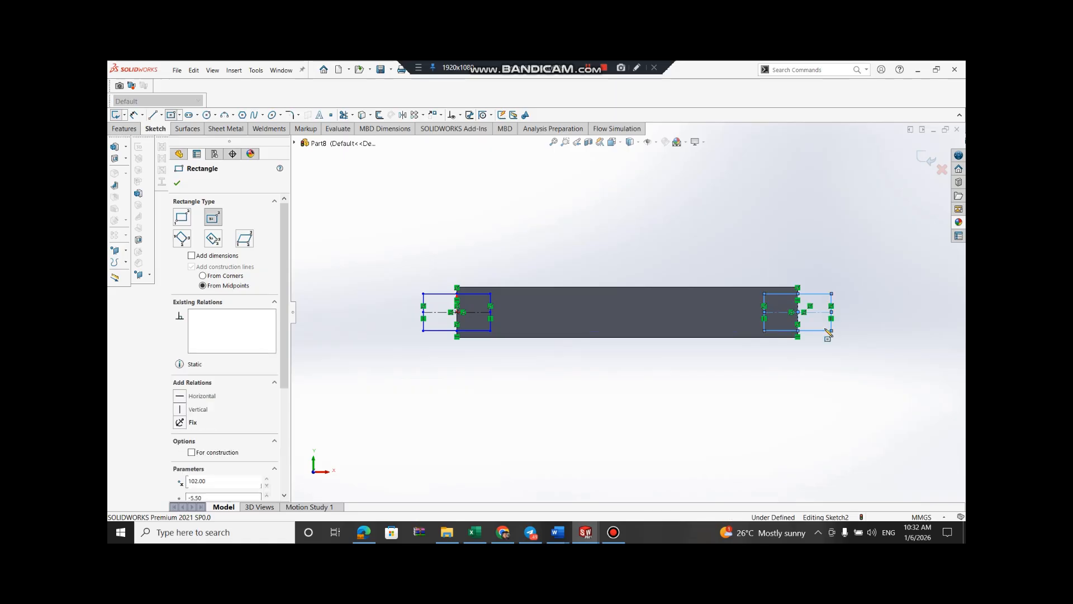
# Cut-Extrude both end rectangles through the bar with a blind depth of 102 mm
pyautogui.click(176, 184)
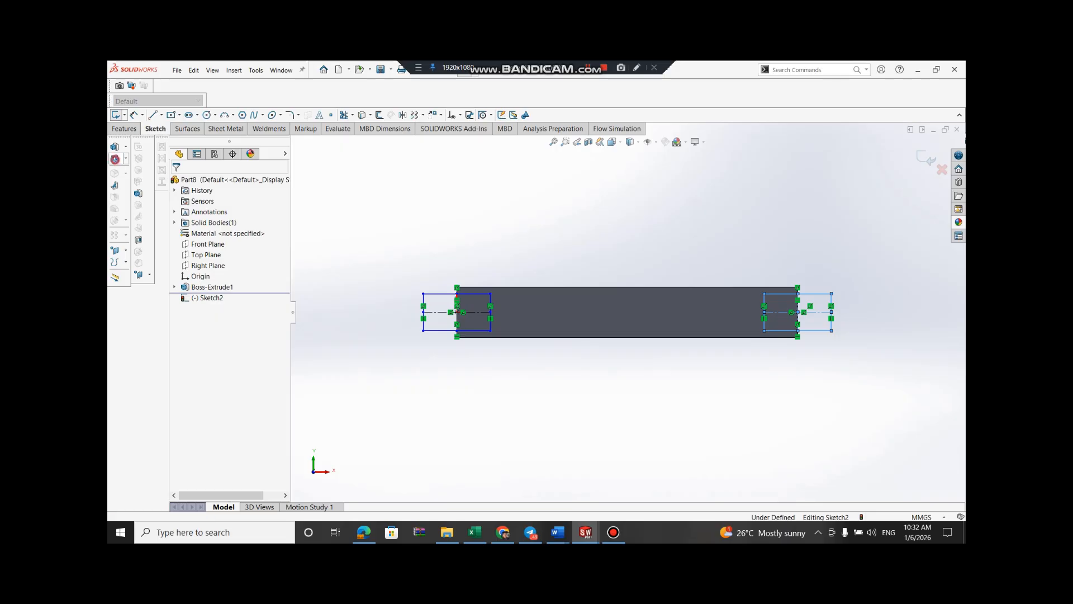
pyautogui.hotkey('ctrl', '7')
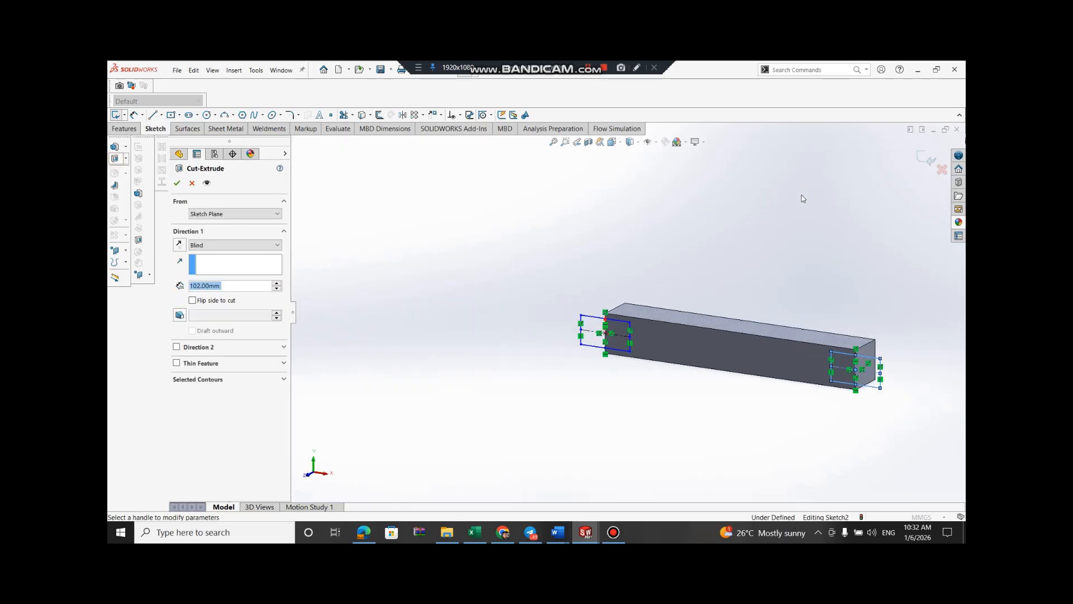
pyautogui.click(177, 183)
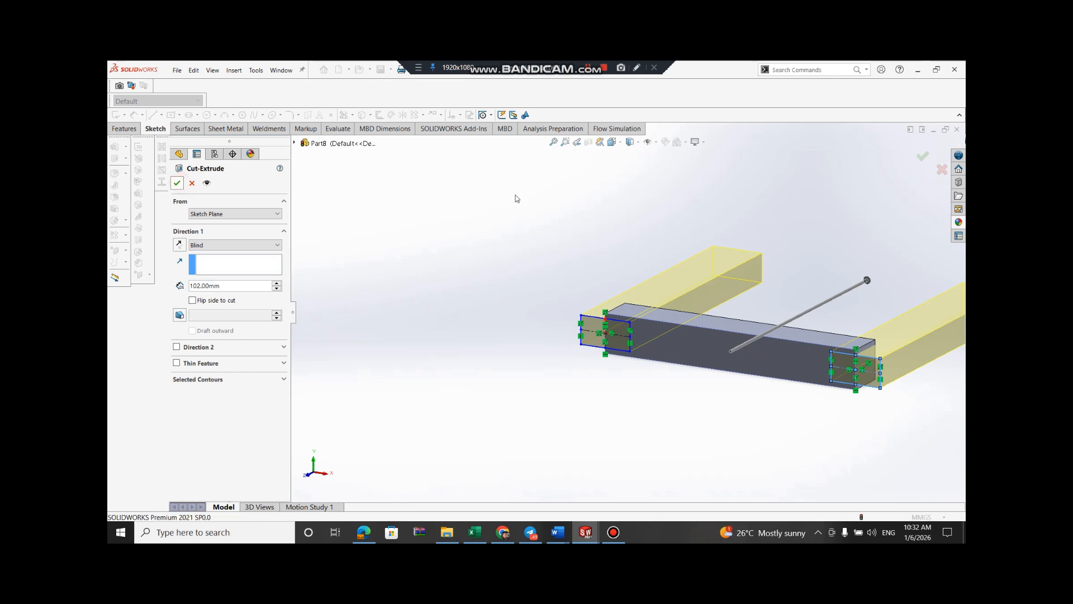
# On the slotted long face, sketch a centre rectangle about 60 by 40 mm at the middle of the bar, overlapping its full height
pyautogui.moveTo(819, 274); pyautogui.dragTo(785, 366, button='middle')
pyautogui.rightClick(784, 362)
pyautogui.click(804, 244)
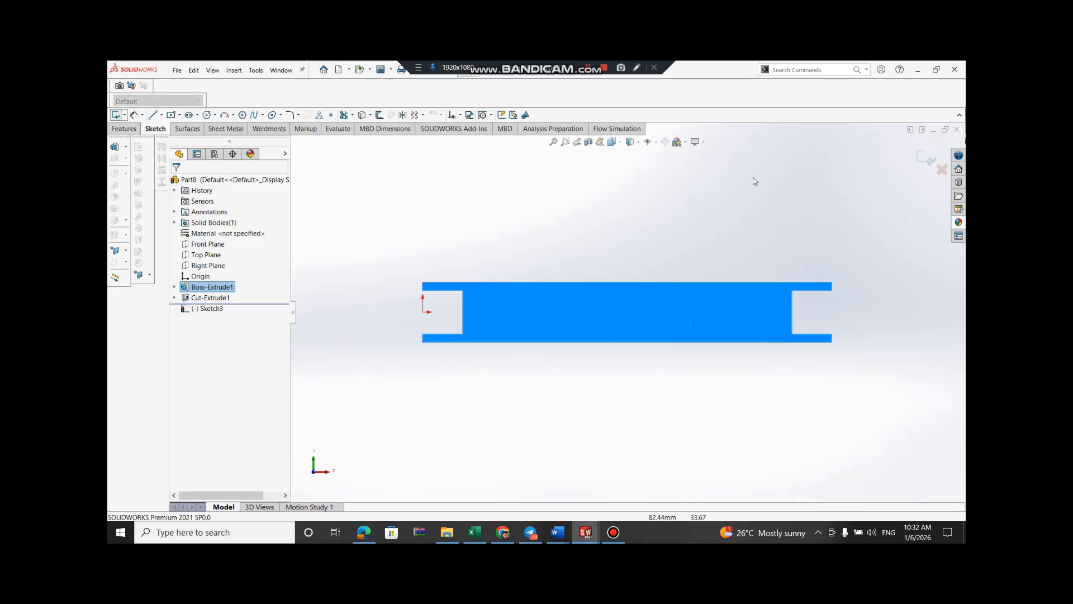
pyautogui.click(763, 188)
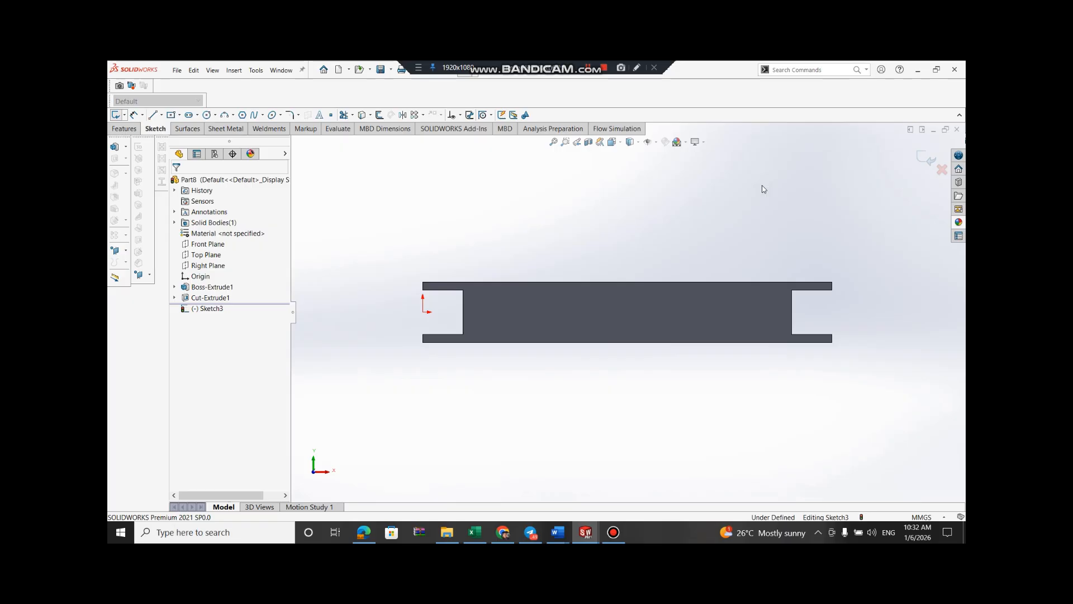
pyautogui.press('Down')
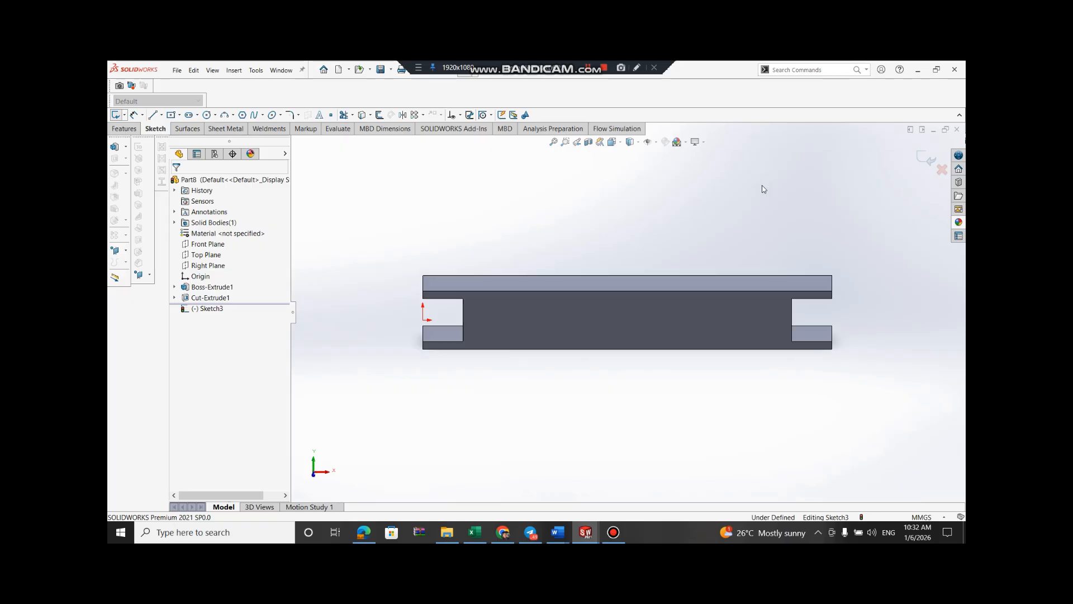
pyautogui.press('Up')
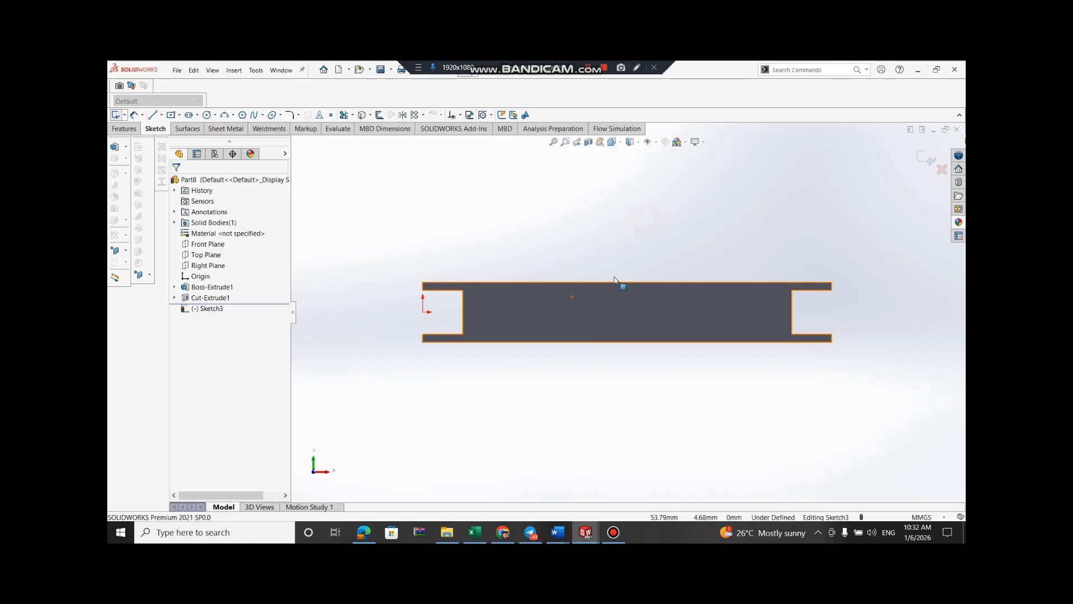
pyautogui.click(178, 115)
pyautogui.click(204, 138)
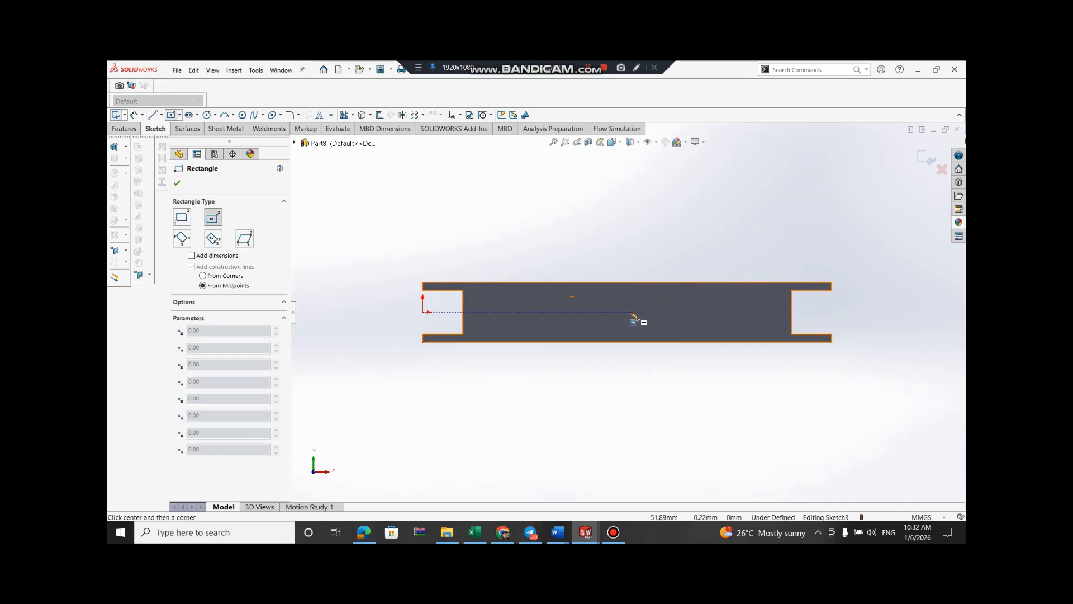
pyautogui.click(628, 313)
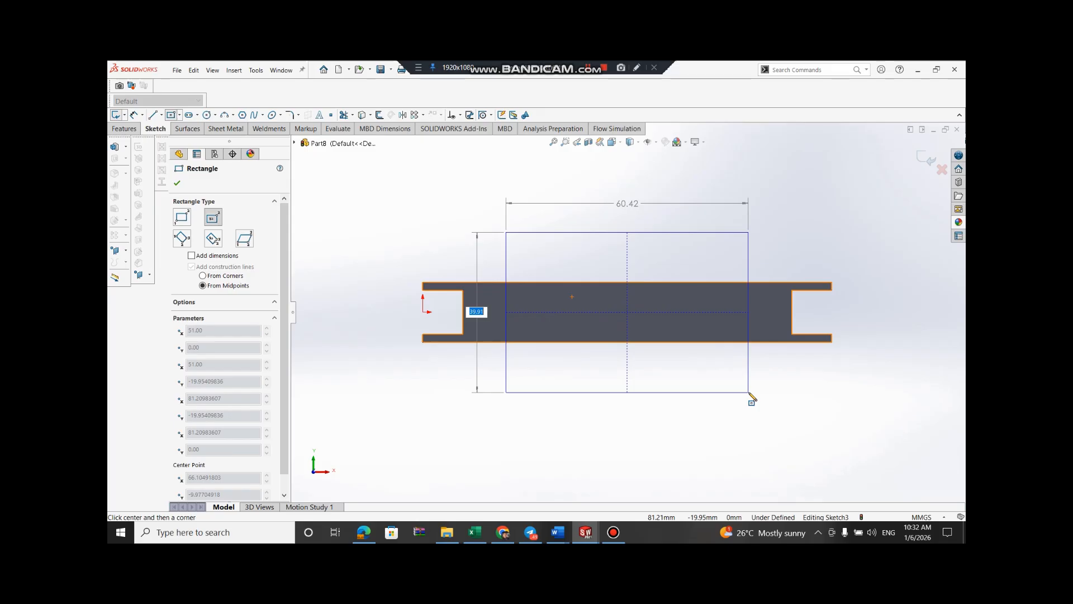
pyautogui.click(750, 393)
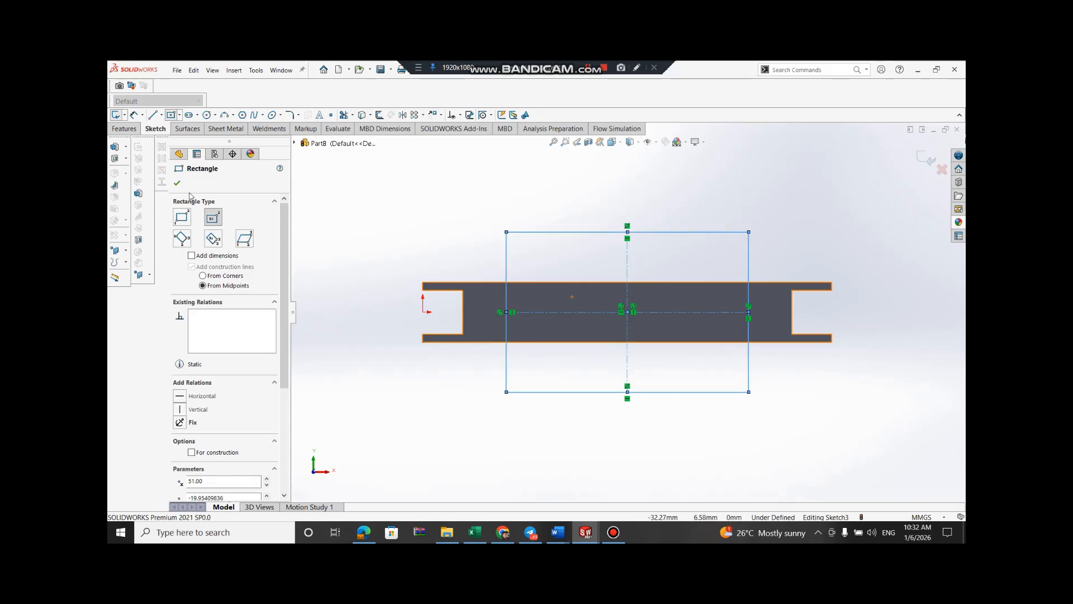
# Cut-Extrude the middle rectangle with a blind depth of 102 mm, keeping only Body 1
pyautogui.click(177, 182)
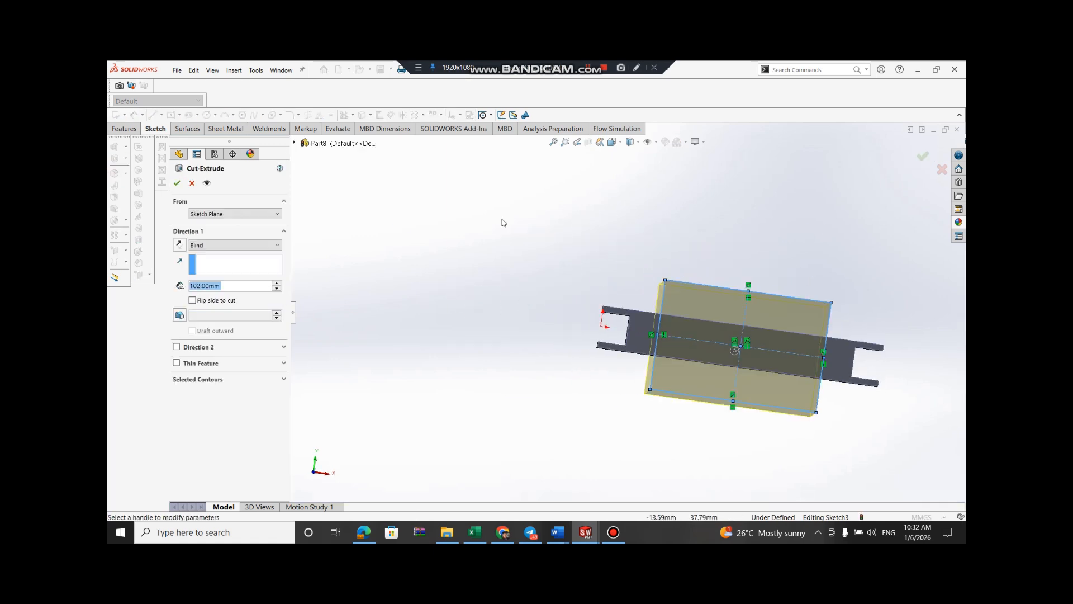
pyautogui.click(176, 183)
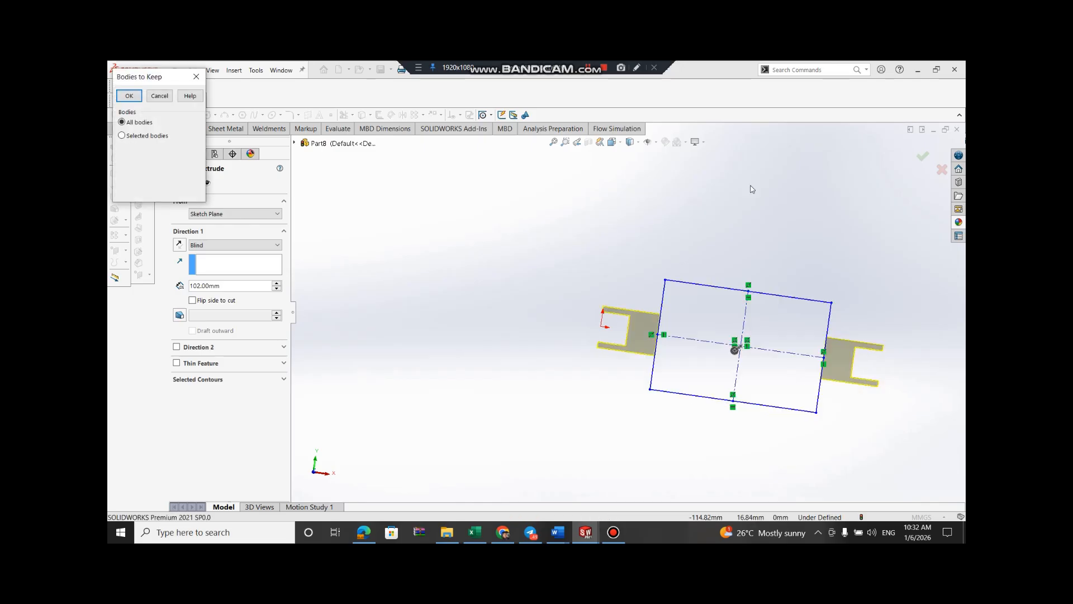
pyautogui.click(122, 135)
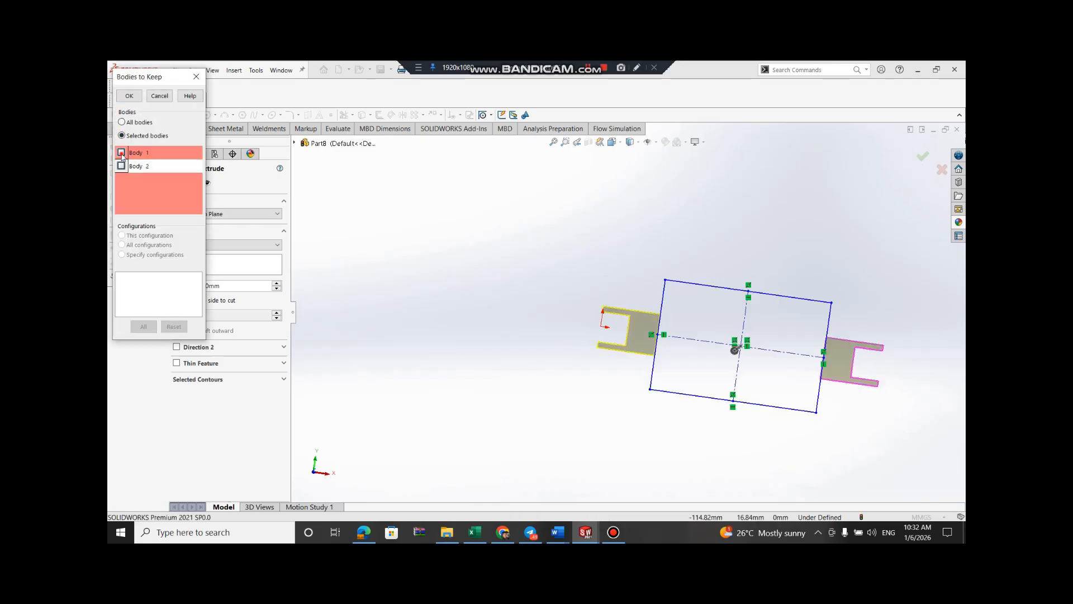
pyautogui.click(121, 153)
pyautogui.click(129, 95)
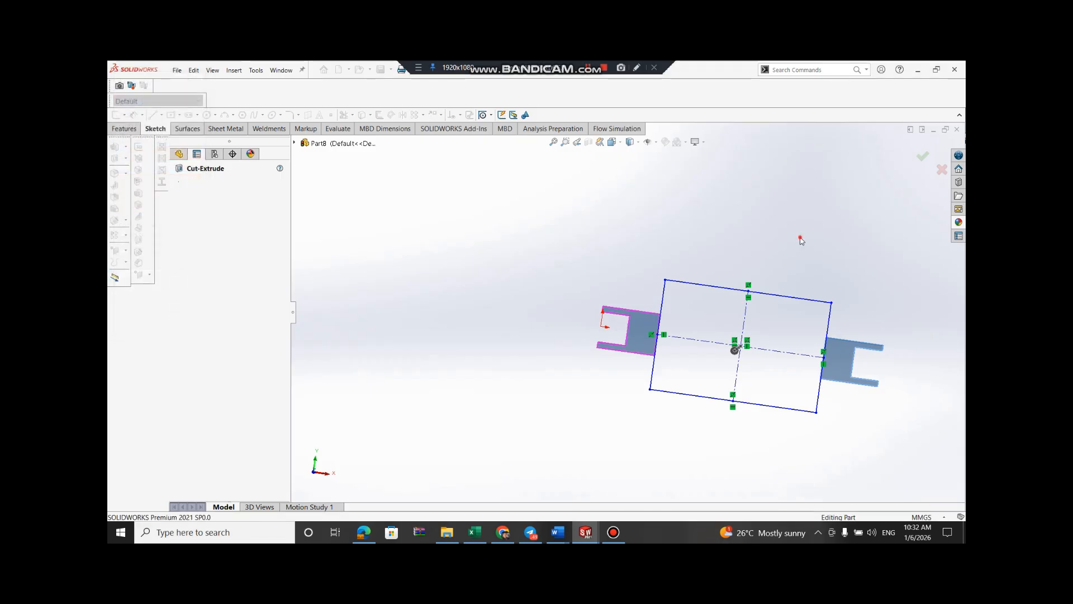
# On the inner face of one end block, sketch a 10 mm diameter circle centred on the origin
pyautogui.moveTo(774, 307); pyautogui.dragTo(841, 372, button='middle')
pyautogui.press('Right')
pyautogui.press('Right')
pyautogui.press('Right')
pyautogui.press('Right')
pyautogui.press('Right')
pyautogui.press('Right')
pyautogui.press('Down')
pyautogui.press('Left')
pyautogui.press('Left')
pyautogui.press('Left')
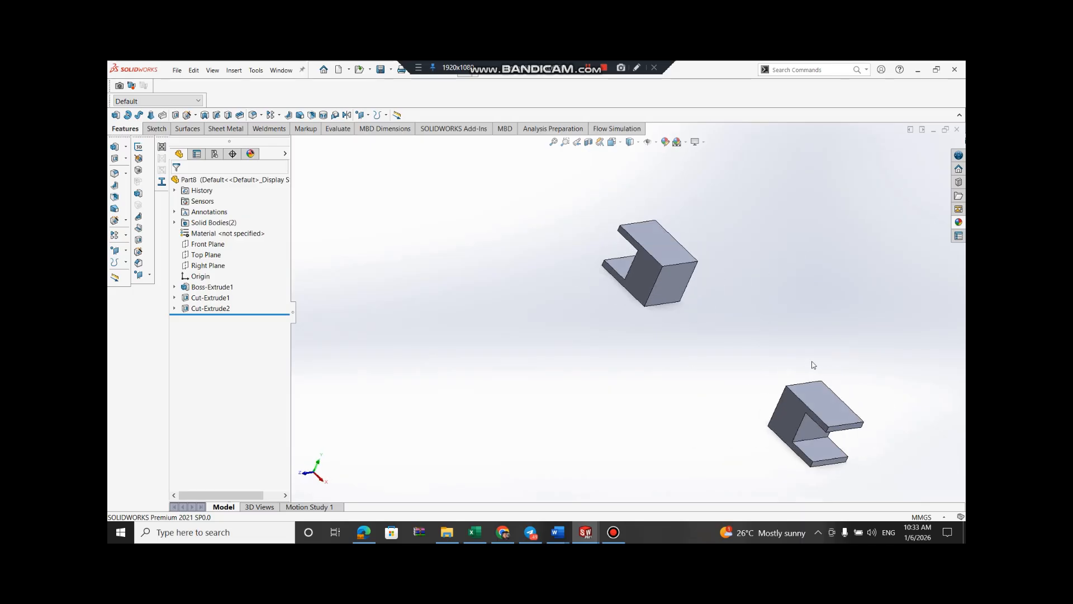
pyautogui.rightClick(699, 282)
pyautogui.click(717, 230)
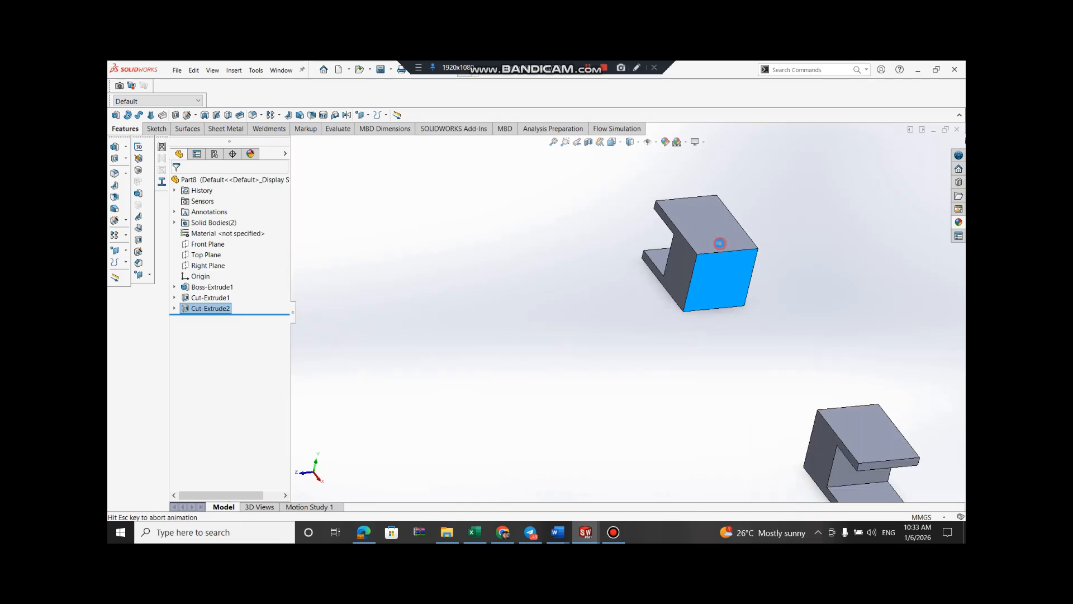
pyautogui.click(215, 115)
pyautogui.click(221, 130)
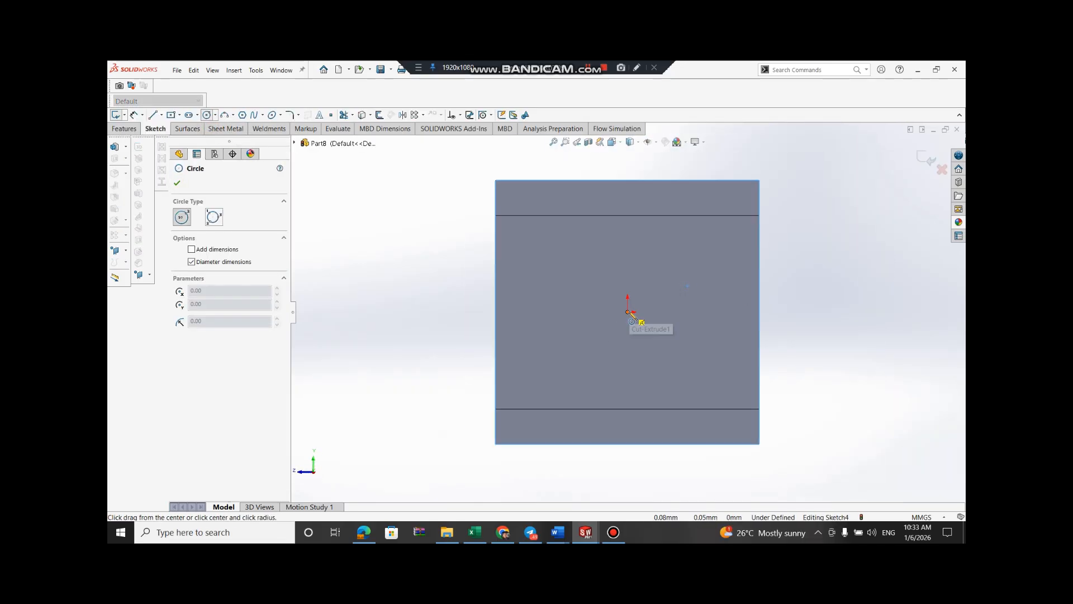
pyautogui.click(628, 312)
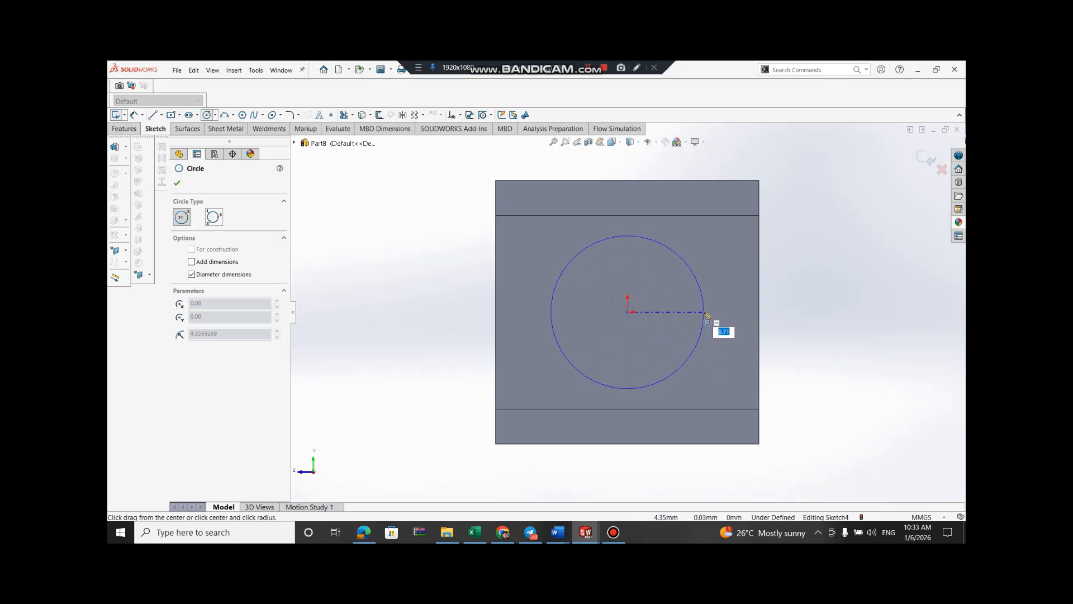
pyautogui.write('10')
pyautogui.press('Return')
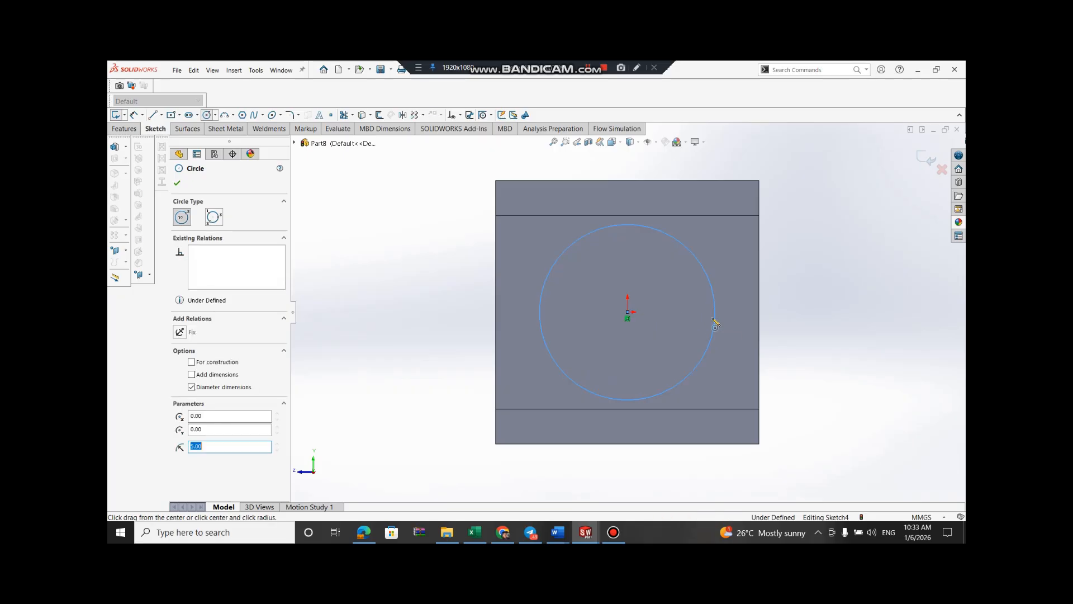
pyautogui.press('Escape')
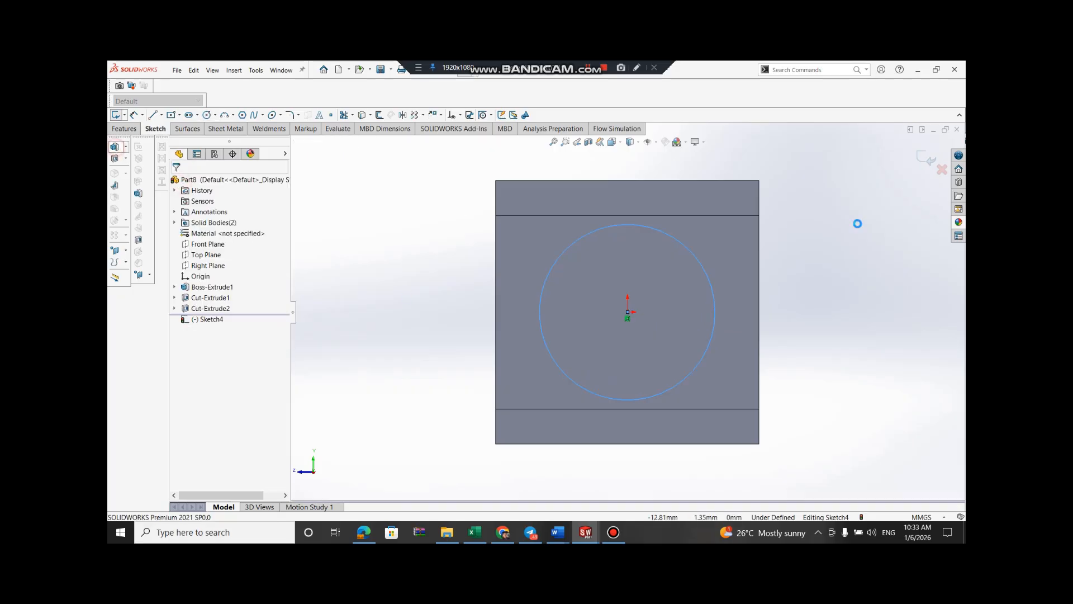
# Boss-Extrude the circle toward the opposite block with a blind depth of 70 mm, merging it with both end blocks
pyautogui.hotkey('ctrl', '7')
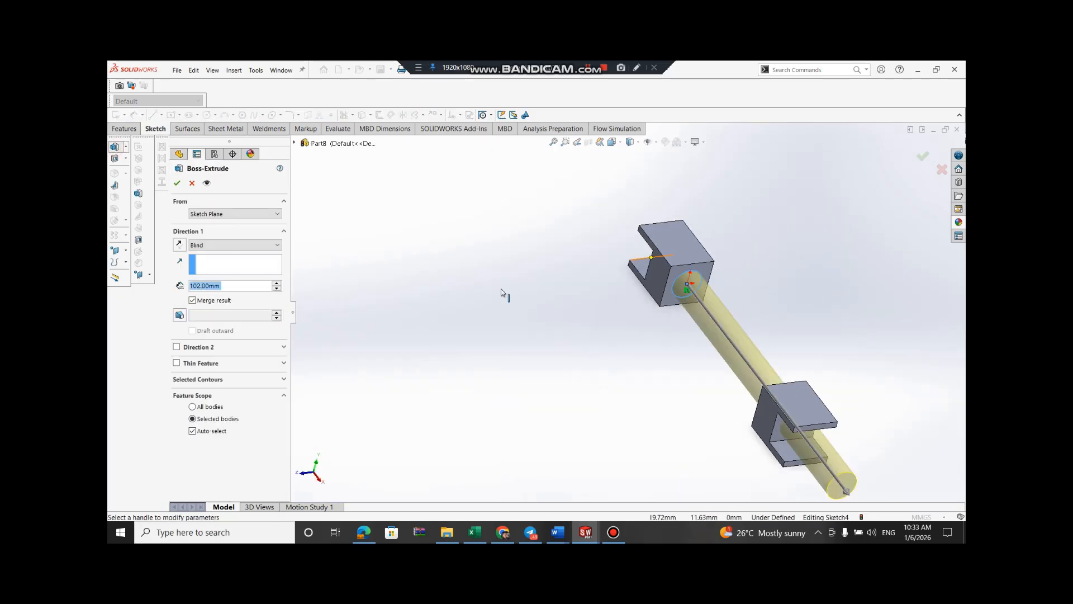
pyautogui.click(274, 288)
pyautogui.click(274, 289)
pyautogui.click(274, 289)
pyautogui.click(275, 288)
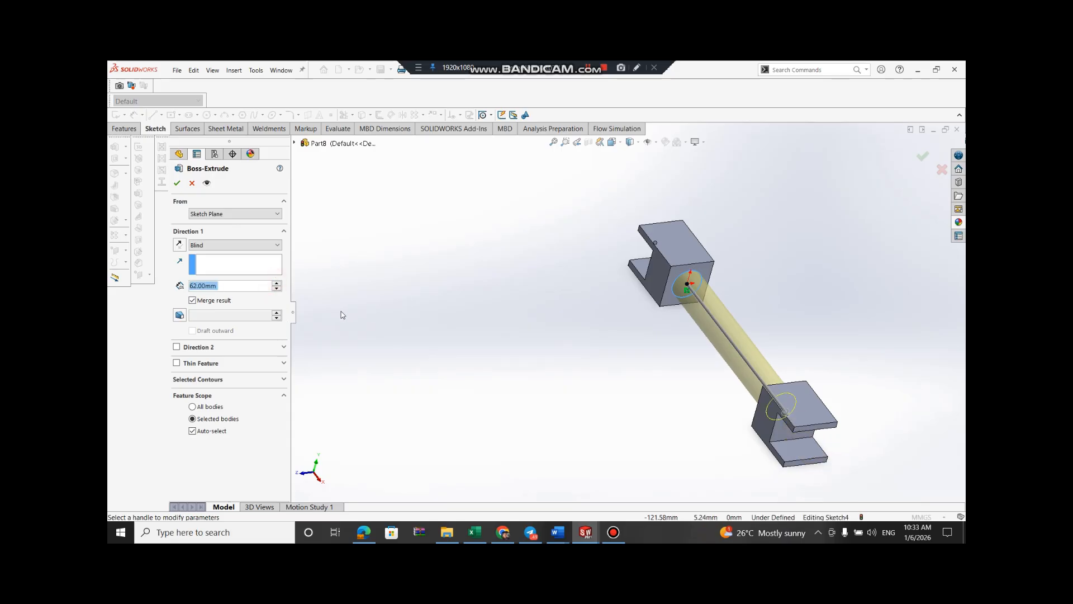
pyautogui.click(274, 282)
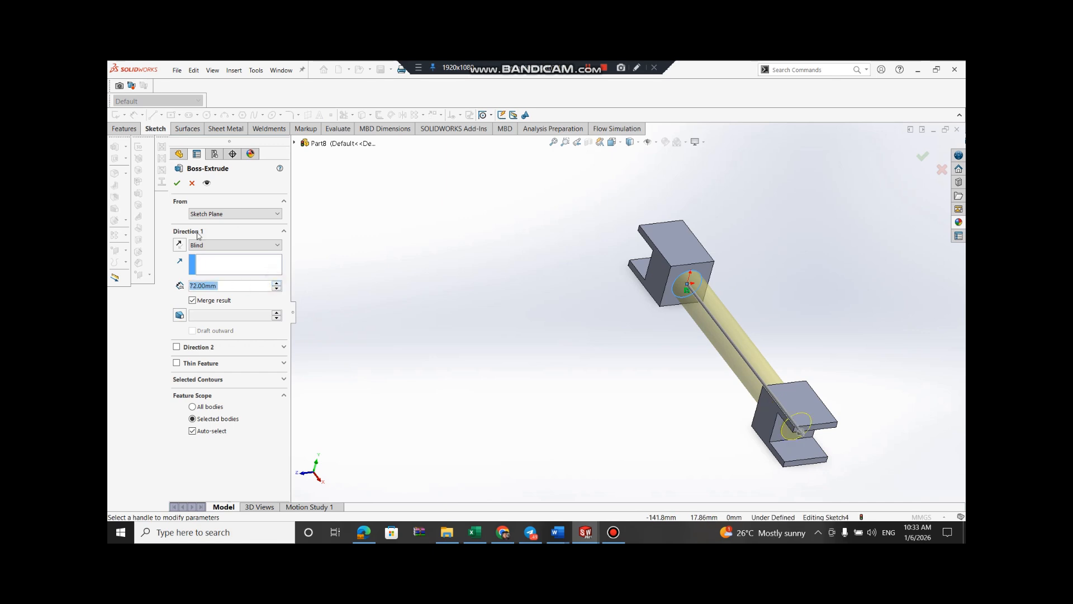
pyautogui.rightClick(819, 224)
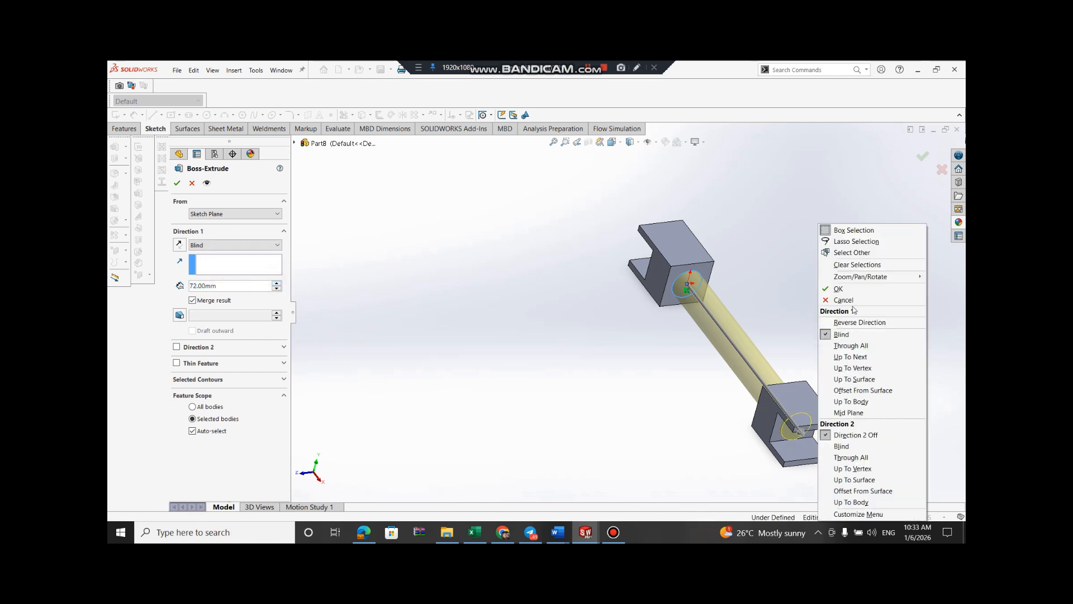
pyautogui.click(857, 278)
pyautogui.click(733, 322)
pyautogui.moveTo(922, 383); pyautogui.dragTo(807, 326)
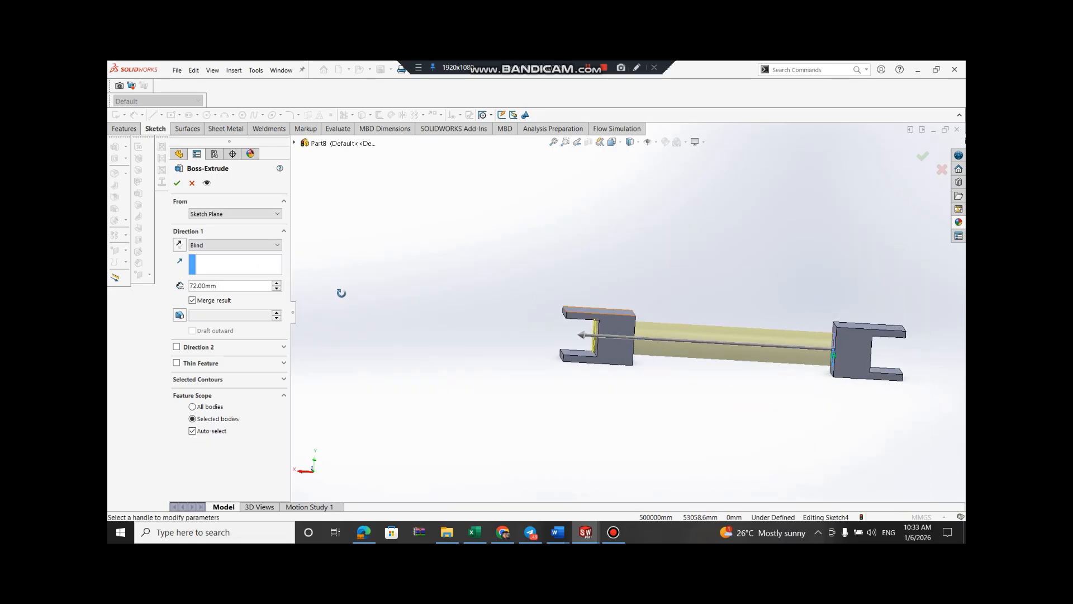
pyautogui.click(250, 285)
pyautogui.write('70')
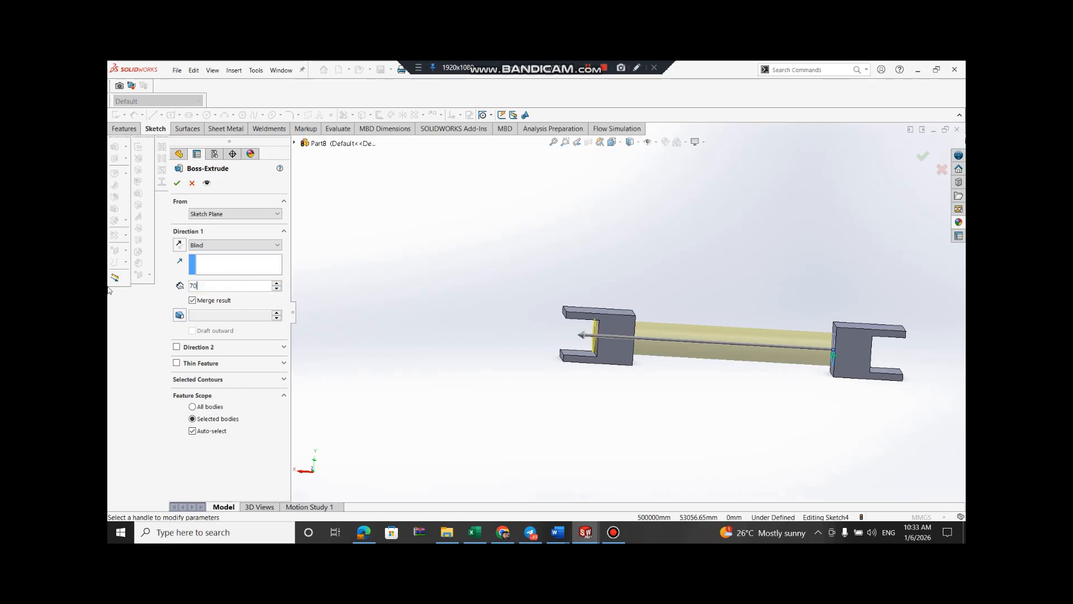
pyautogui.press('Return')
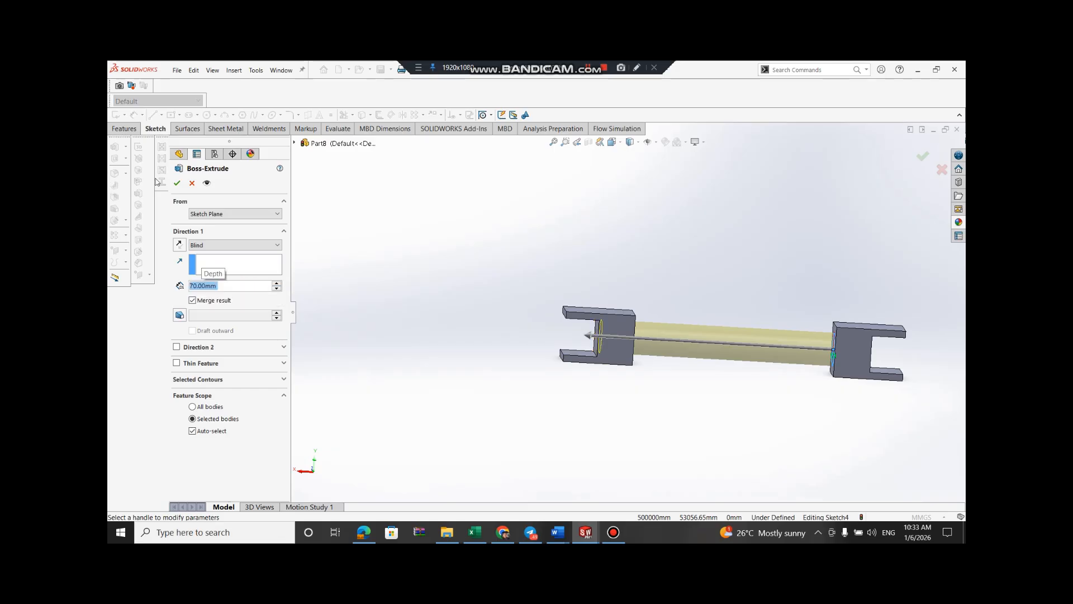
pyautogui.click(176, 184)
pyautogui.click(666, 231)
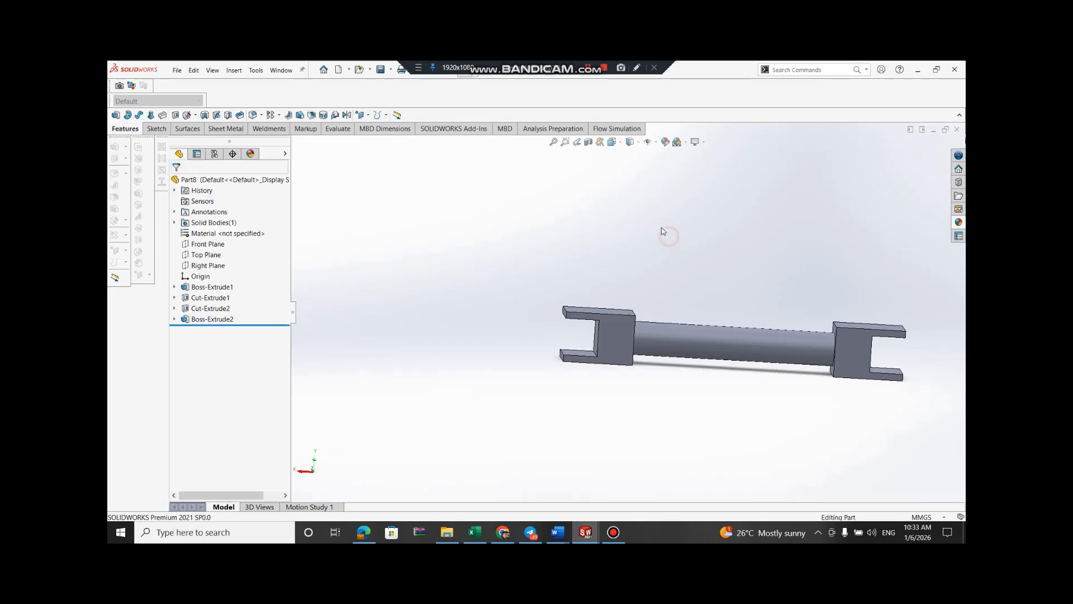
# Inspect the round shaft and its joints with the two slotted end blocks from several directions
pyautogui.press('Left')
pyautogui.press('Left')
pyautogui.press('Left')
pyautogui.press('Left')
pyautogui.press('Left')
pyautogui.press('Left')
pyautogui.press('Left')
pyautogui.press('Left')
pyautogui.press('Left')
pyautogui.press('Left')
pyautogui.press('Left')
pyautogui.press('Left')
pyautogui.press('Left')
pyautogui.press('Down')
pyautogui.press('Down')
pyautogui.press('Down')
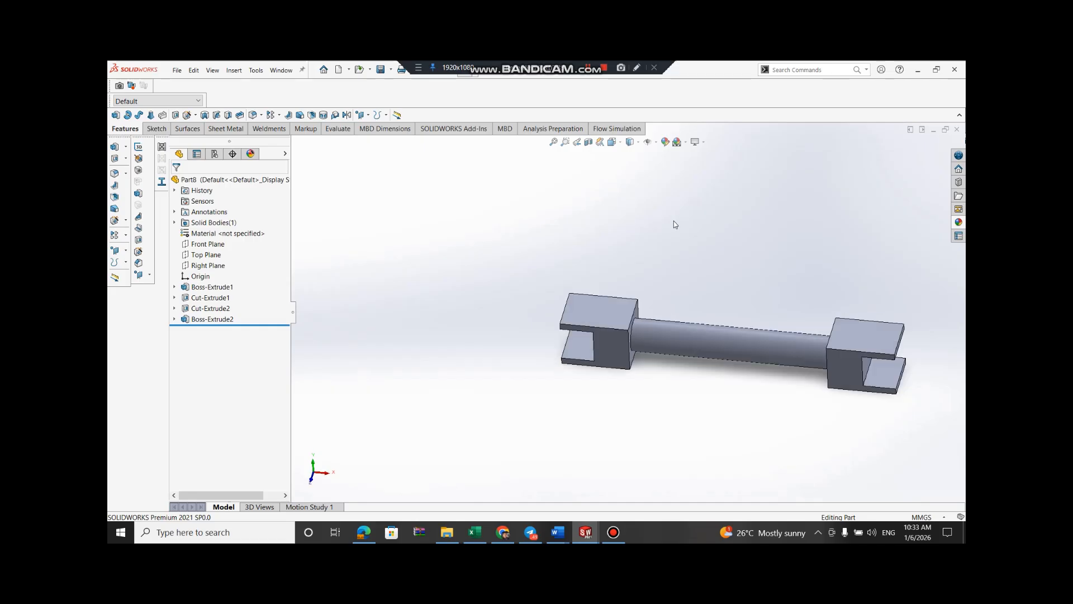
pyautogui.press('Up')
pyautogui.press('Up')
pyautogui.press('Up')
pyautogui.press('Up')
pyautogui.press('Up')
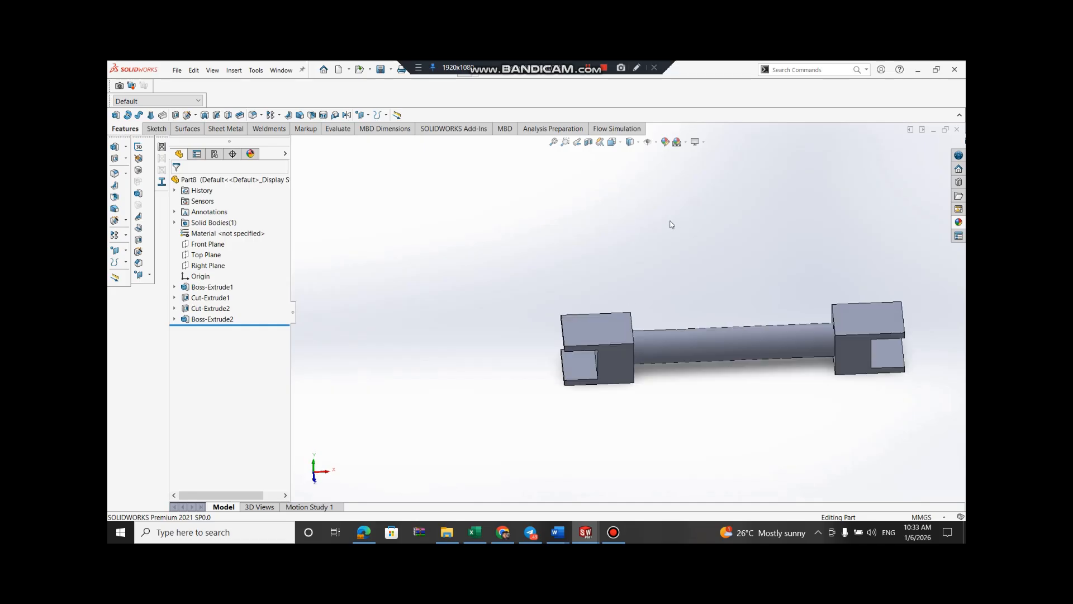
pyautogui.press('Up')
pyautogui.press('Up')
pyautogui.press('Right')
pyautogui.press('Right')
pyautogui.press('Right')
pyautogui.press('Right')
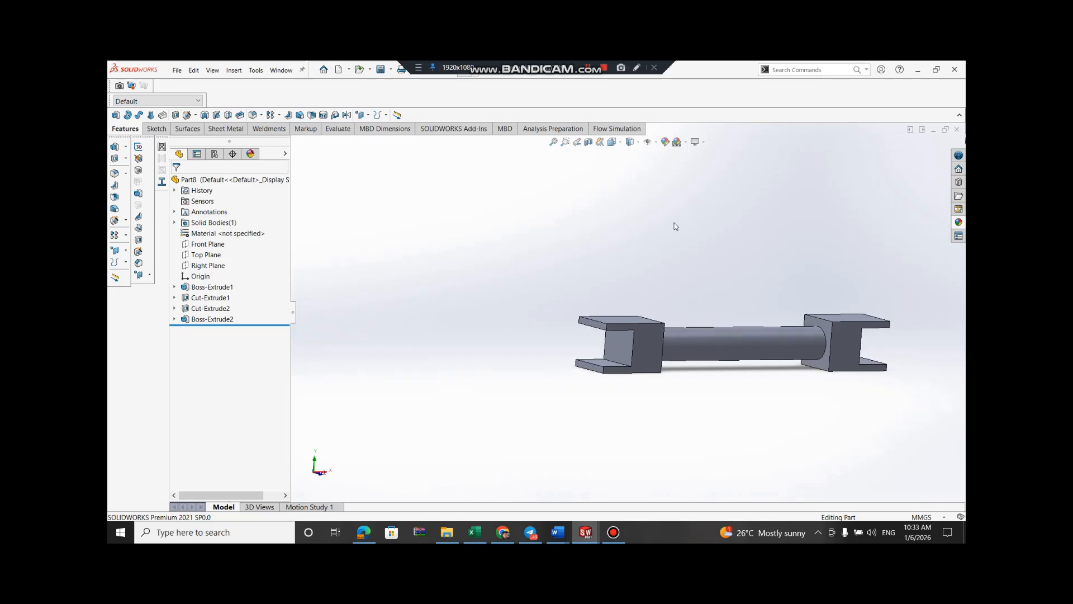
pyautogui.press('Down')
pyautogui.press('Down')
# On the flat outer fork face, sketch a horizontal 6 mm centreline inward from the origin at the end edge
pyautogui.rightClick(678, 363)
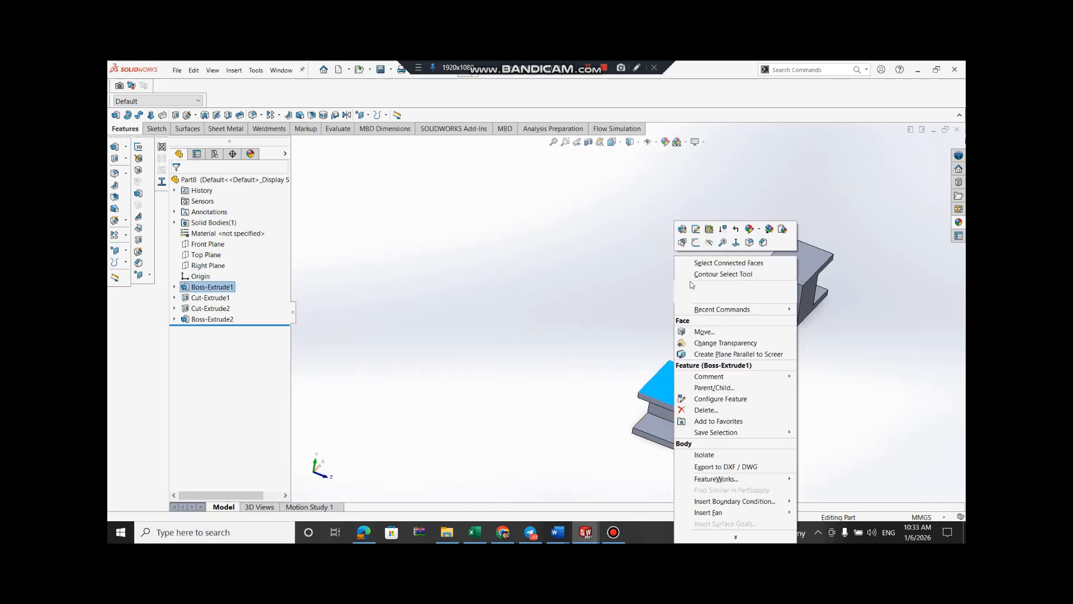
pyautogui.click(697, 246)
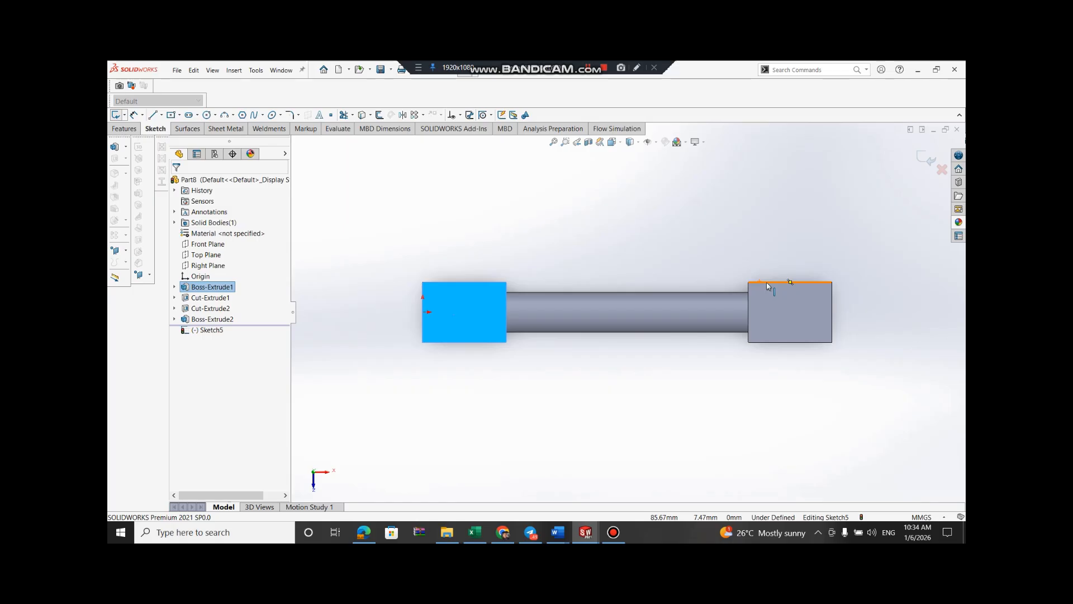
pyautogui.click(161, 115)
pyautogui.click(171, 137)
pyautogui.click(423, 312)
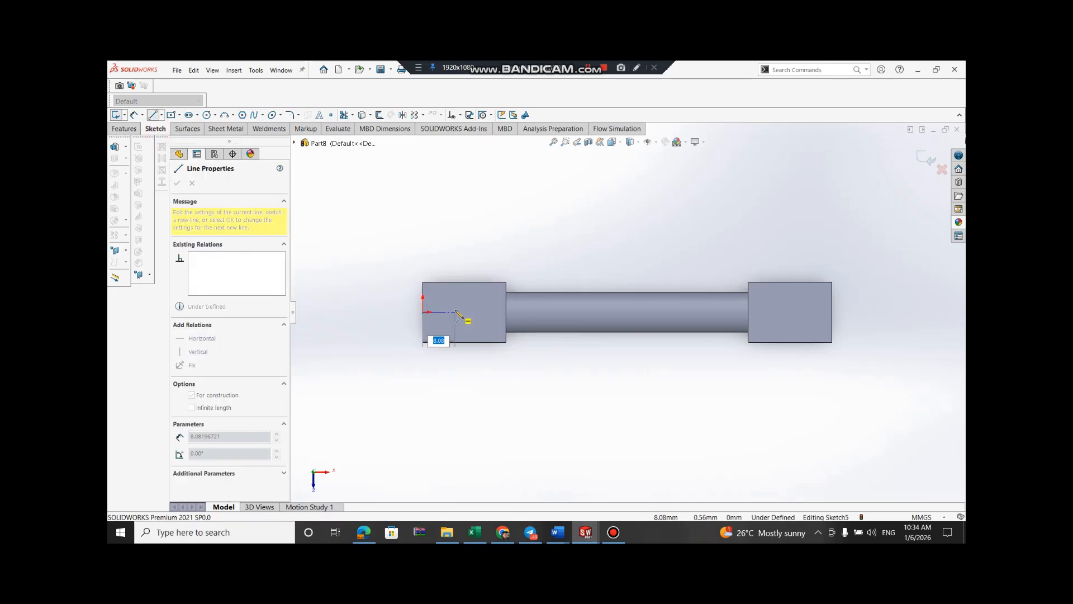
pyautogui.write('6')
pyautogui.press('Return')
pyautogui.press('Escape')
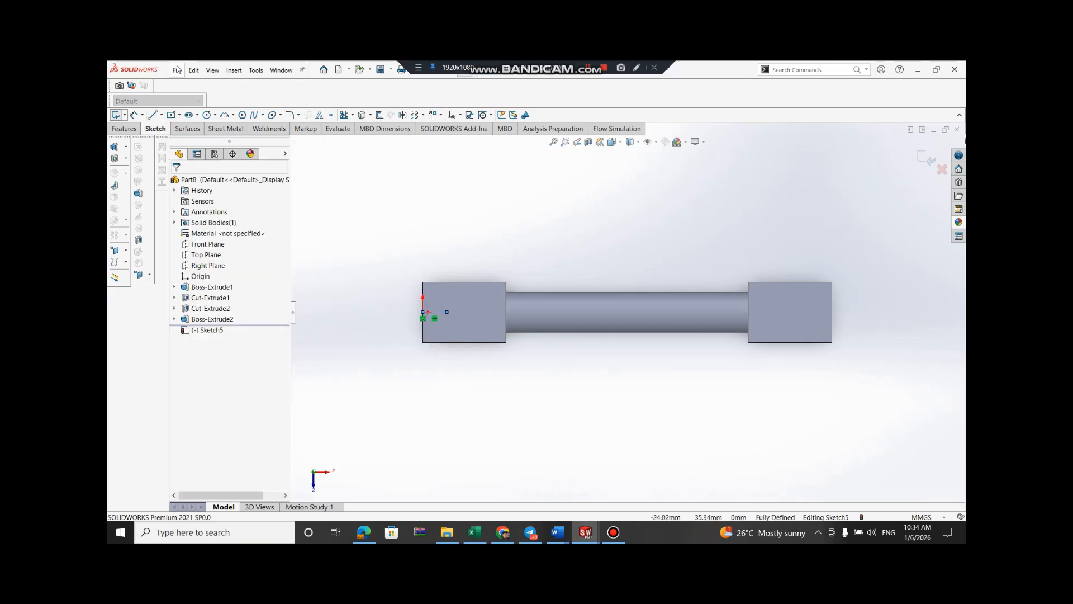
# Add a horizontal 6 mm centreline inward from the midpoint of the opposite fork's end edge
pyautogui.click(161, 116)
pyautogui.click(171, 137)
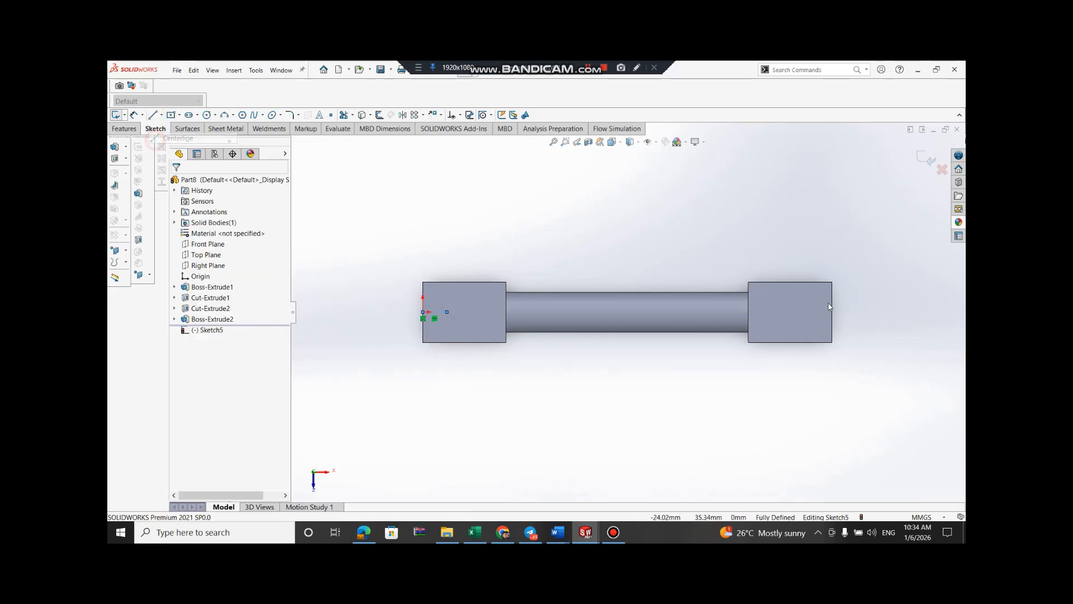
pyautogui.click(832, 312)
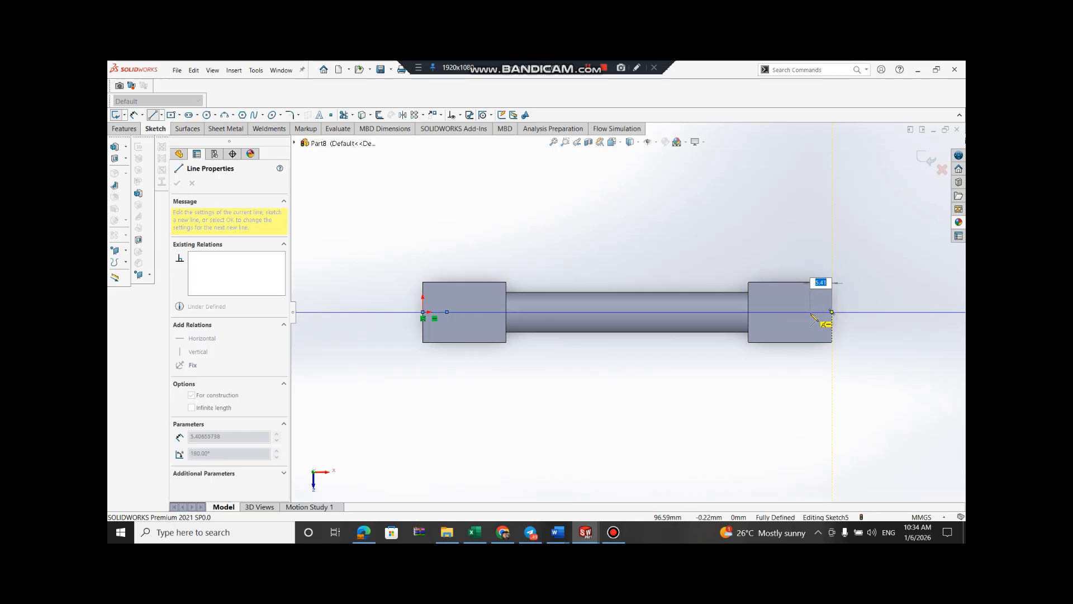
pyautogui.press('Return')
pyautogui.scroll(1, 810, 312)
pyautogui.press('Escape')
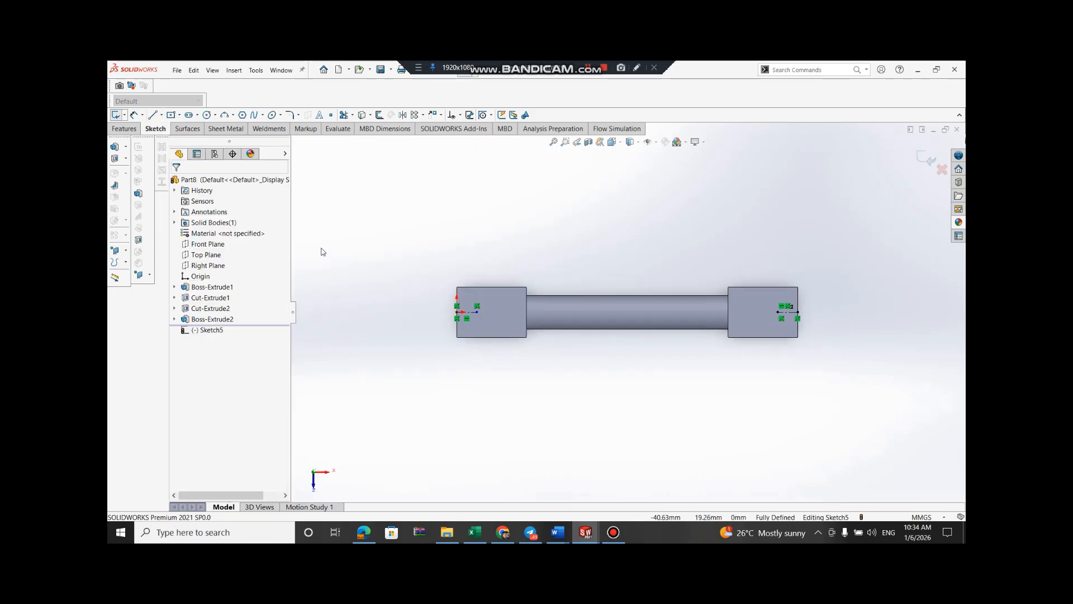
# Sketch a 3 mm diameter circle at the inner end of each centreline and Cut-Extrude both through the forks
pyautogui.click(207, 115)
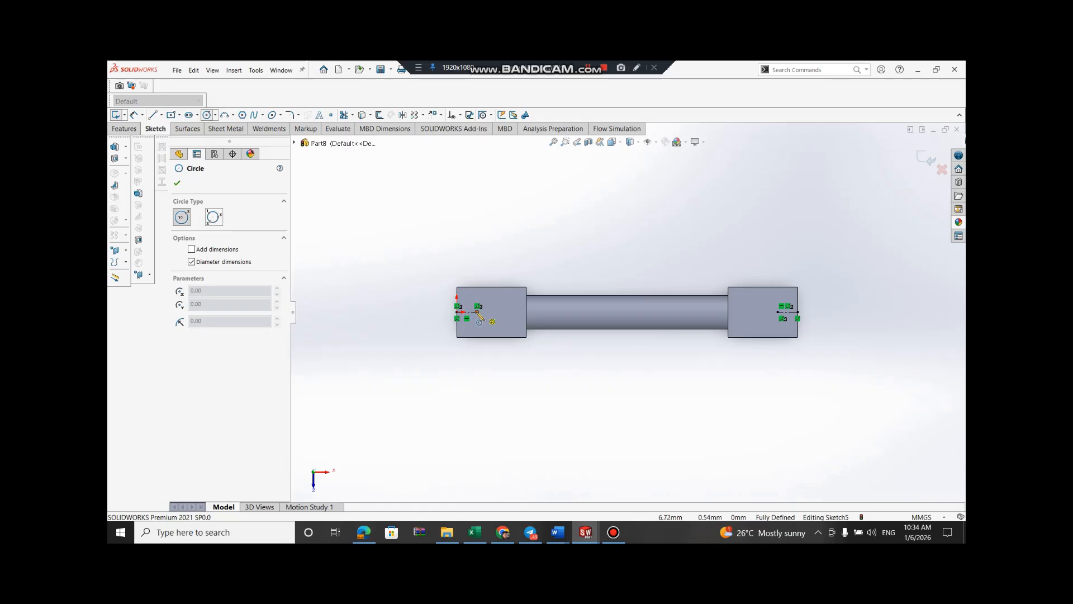
pyautogui.click(477, 311)
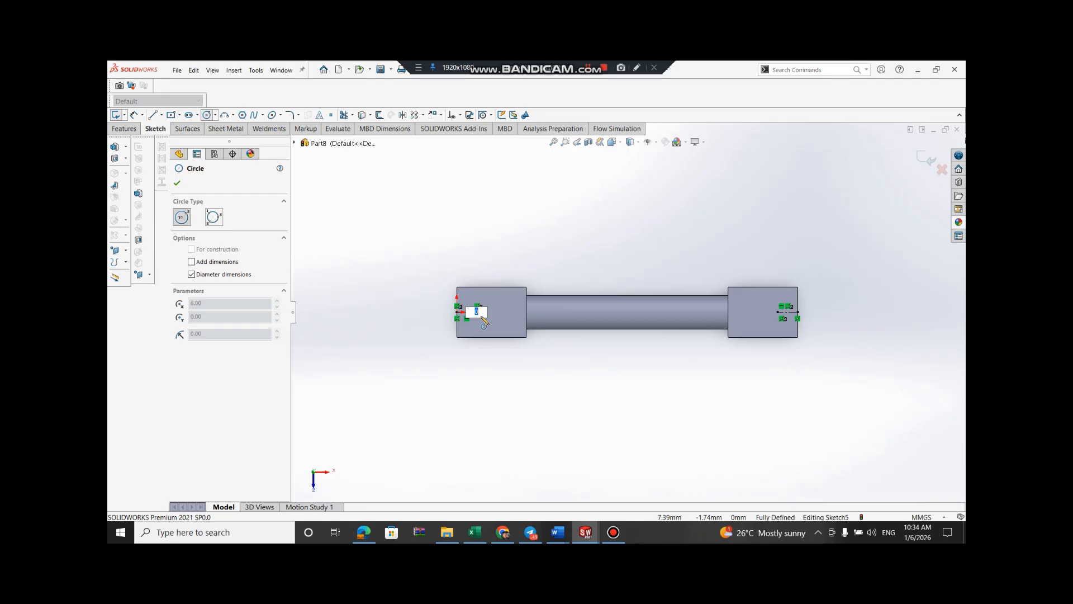
pyautogui.press('Return')
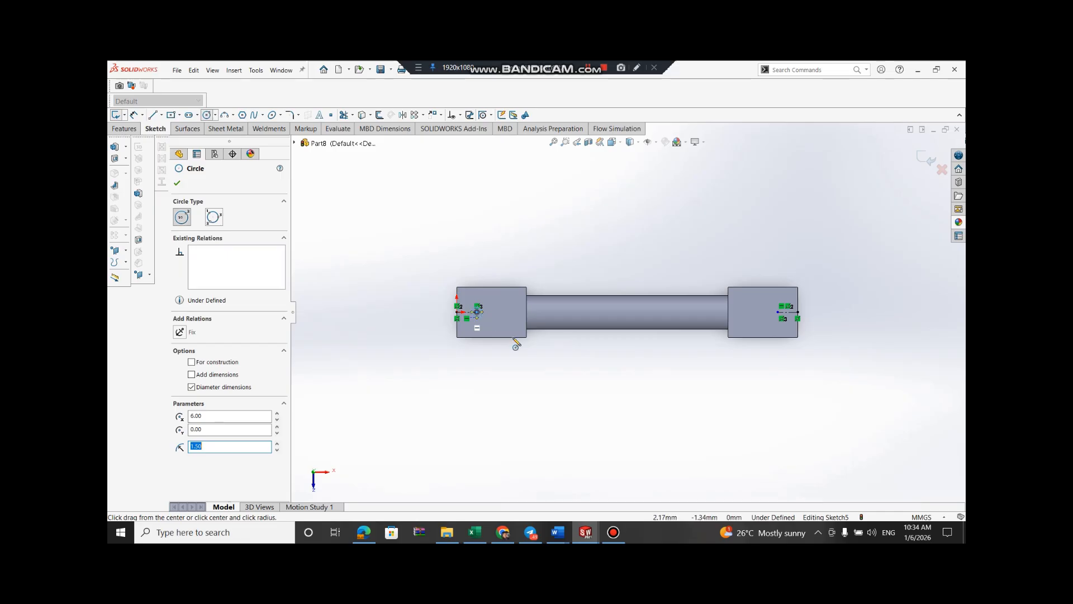
pyautogui.click(778, 312)
pyautogui.click(782, 318)
pyautogui.write('3')
pyautogui.press('Return')
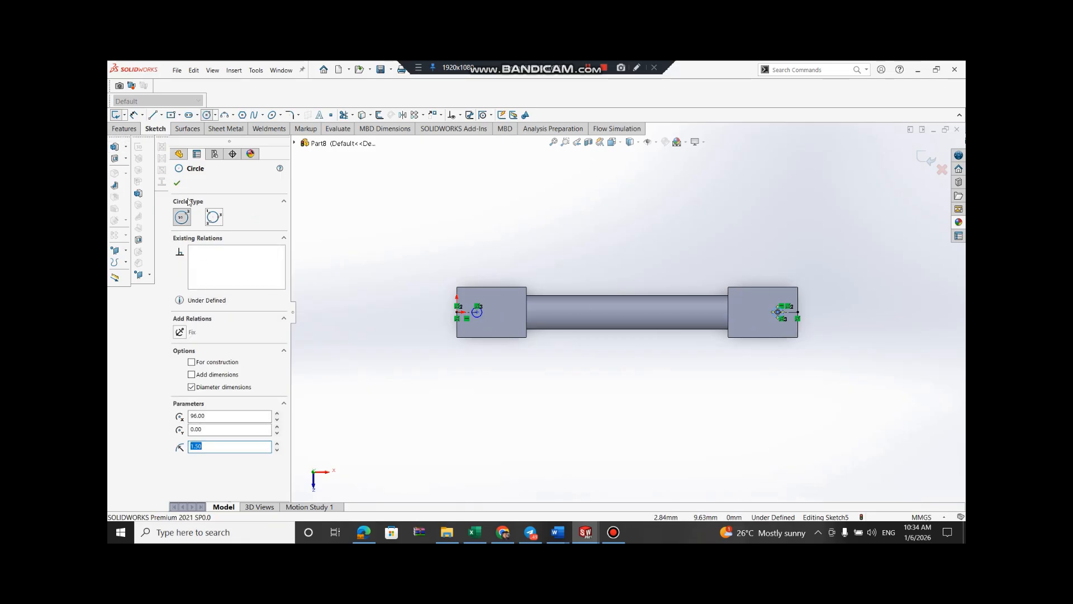
pyautogui.click(177, 183)
pyautogui.click(115, 159)
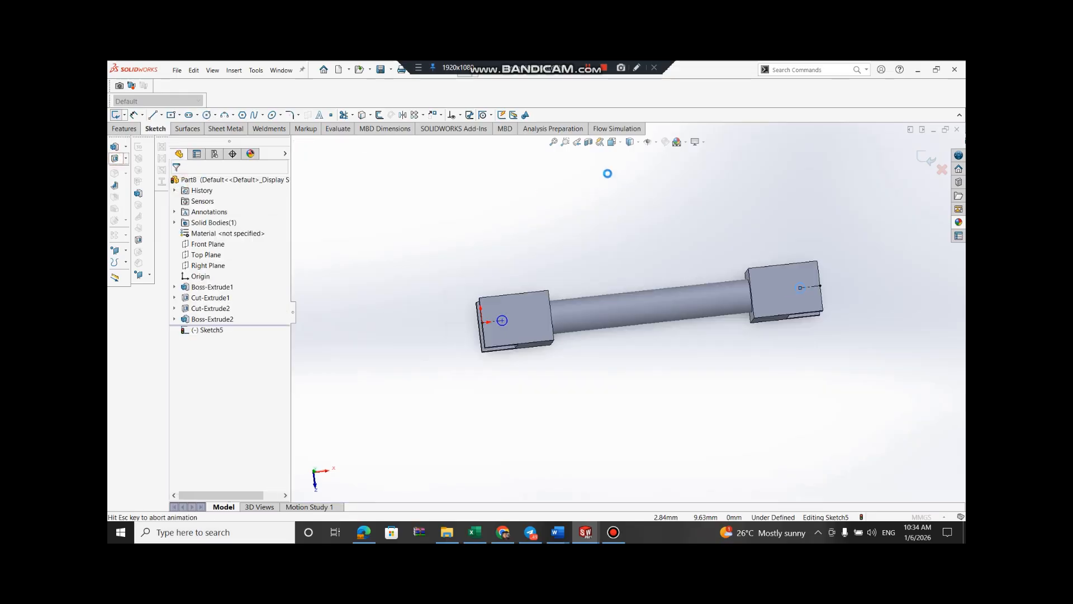
pyautogui.click(175, 183)
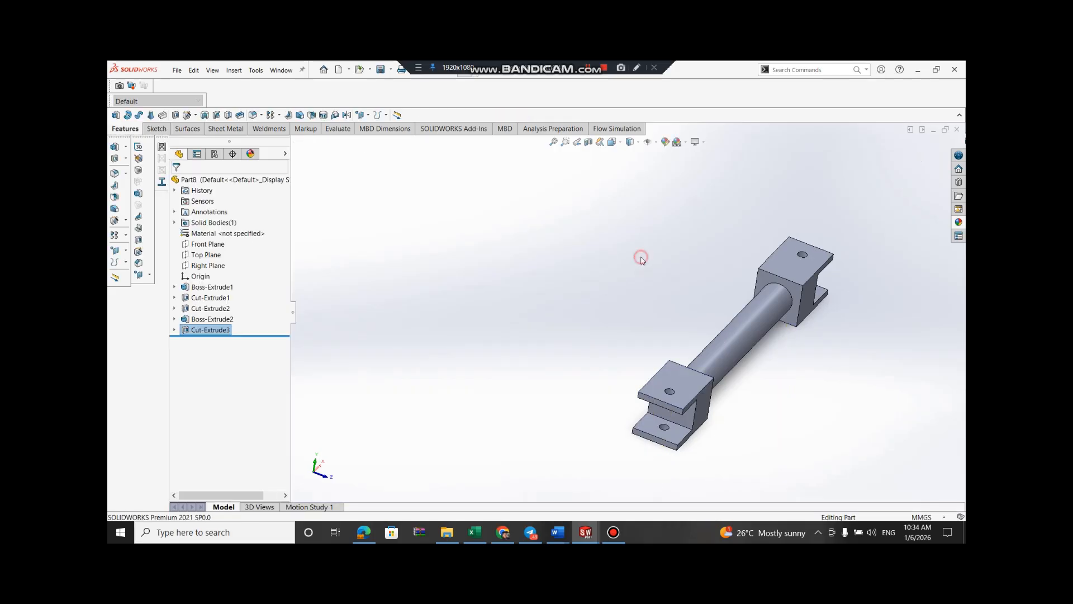
pyautogui.click(614, 533)
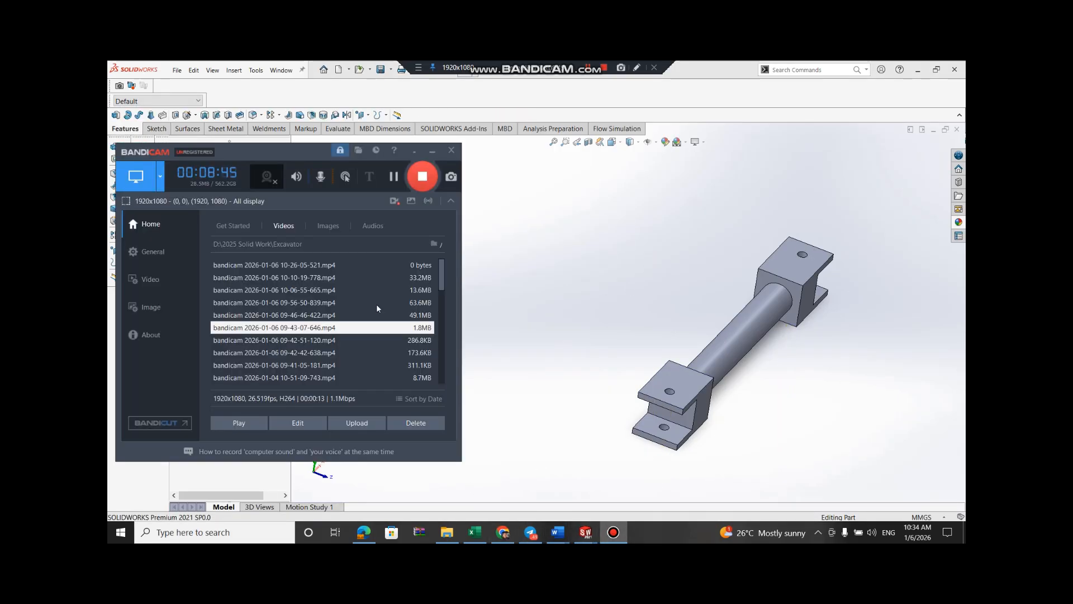
pyautogui.click(581, 398)
# Switch to the brown hex-headed part and examine it from other directions
pyautogui.moveTo(586, 532)
pyautogui.click(590, 487)
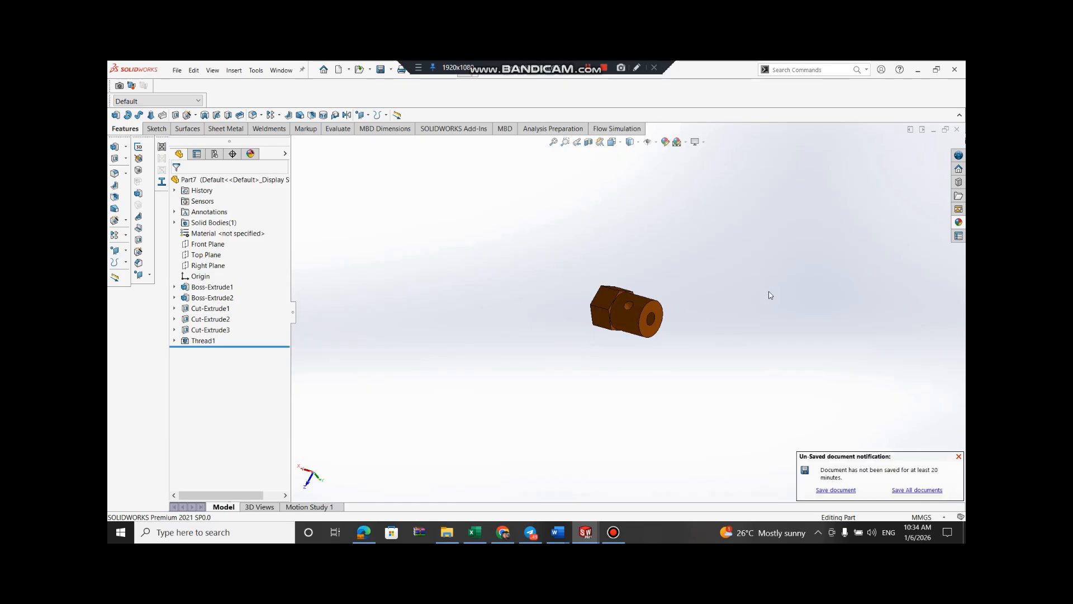
pyautogui.click(783, 299)
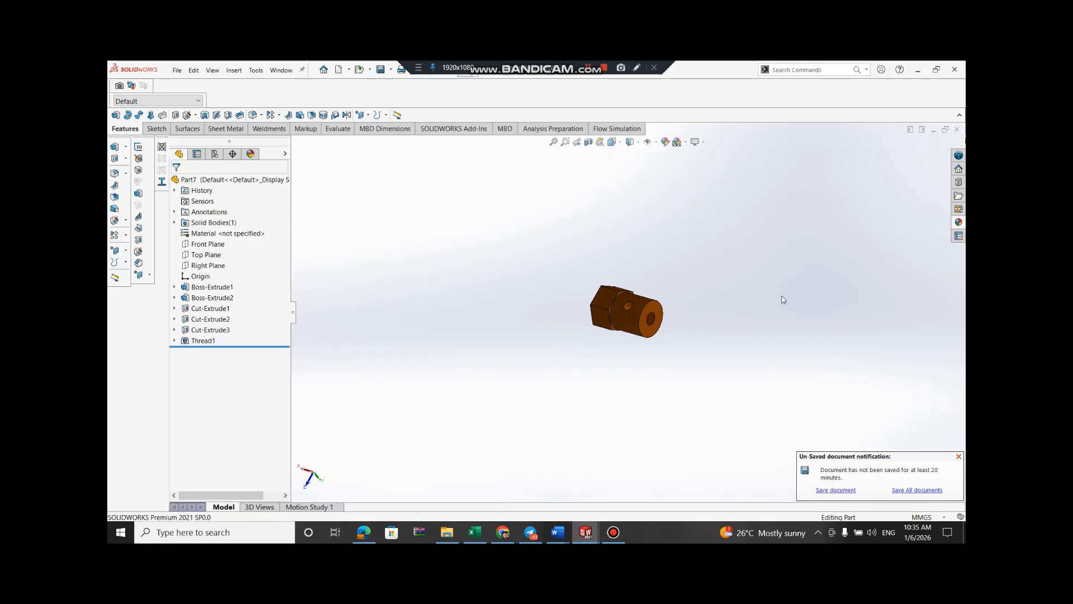
pyautogui.press('Up')
pyautogui.press('Right')
pyautogui.press('Up')
pyautogui.press('Right')
pyautogui.press('Right')
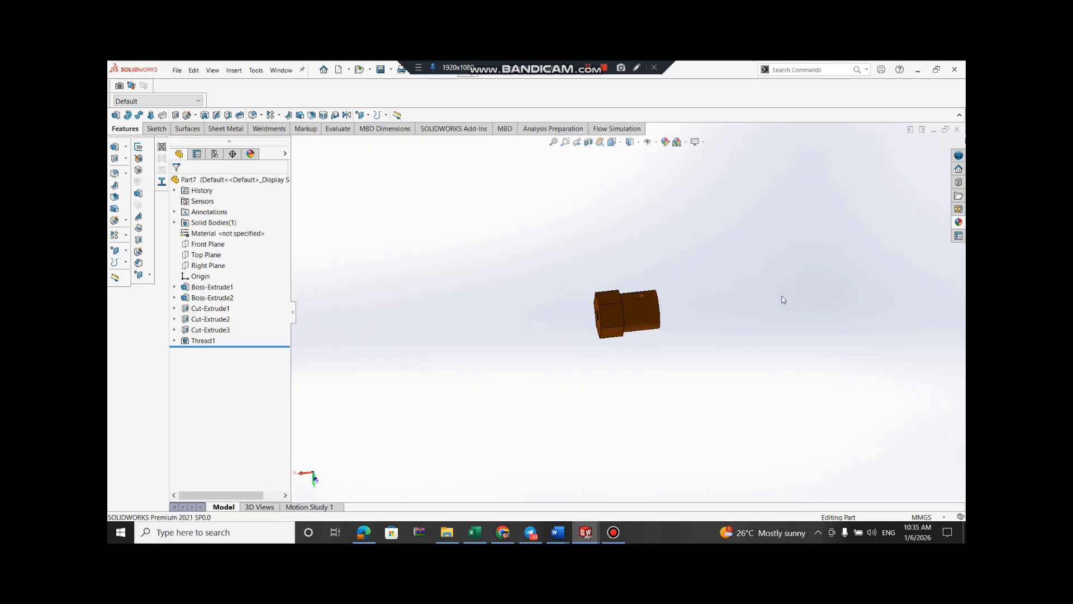
# Return to the part with the round shaft and two drilled fork ends
pyautogui.click(587, 534)
pyautogui.click(805, 340)
pyautogui.hotkey('ctrl', 'Tab')
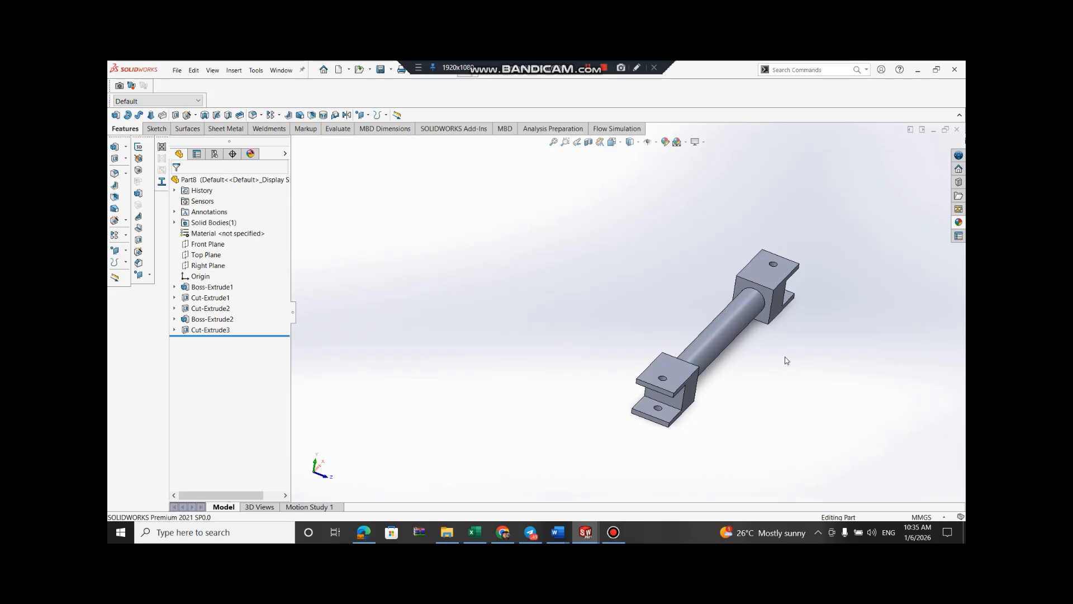
# Start a sketch on the slotted side face of one of the shaft's fork blocks
pyautogui.press('Up')
pyautogui.press('Up')
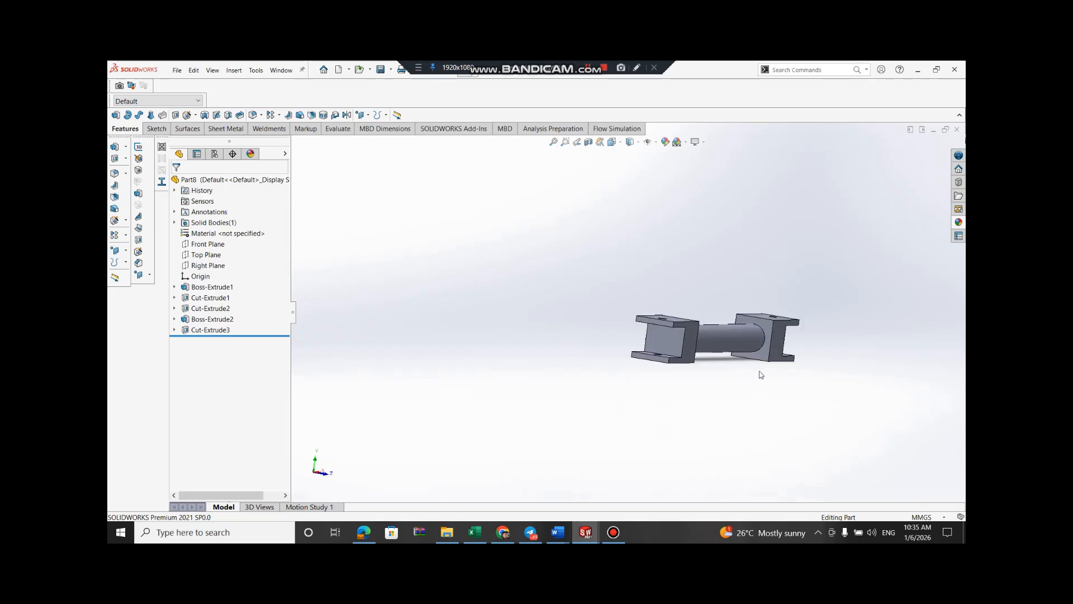
pyautogui.rightClick(776, 338)
pyautogui.click(797, 247)
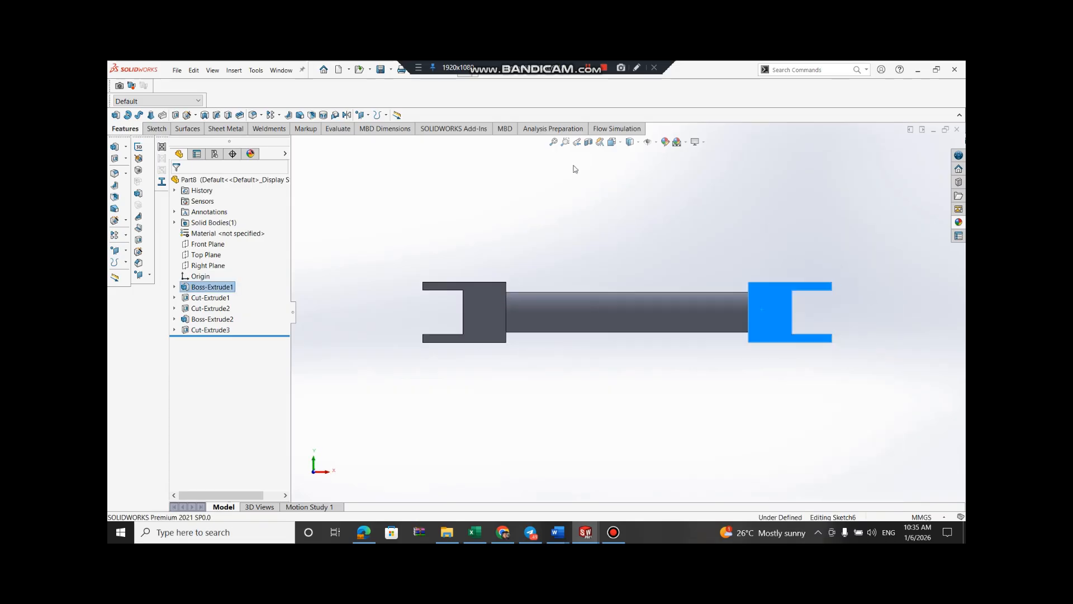
pyautogui.click(180, 115)
pyautogui.click(196, 139)
pyautogui.click(463, 312)
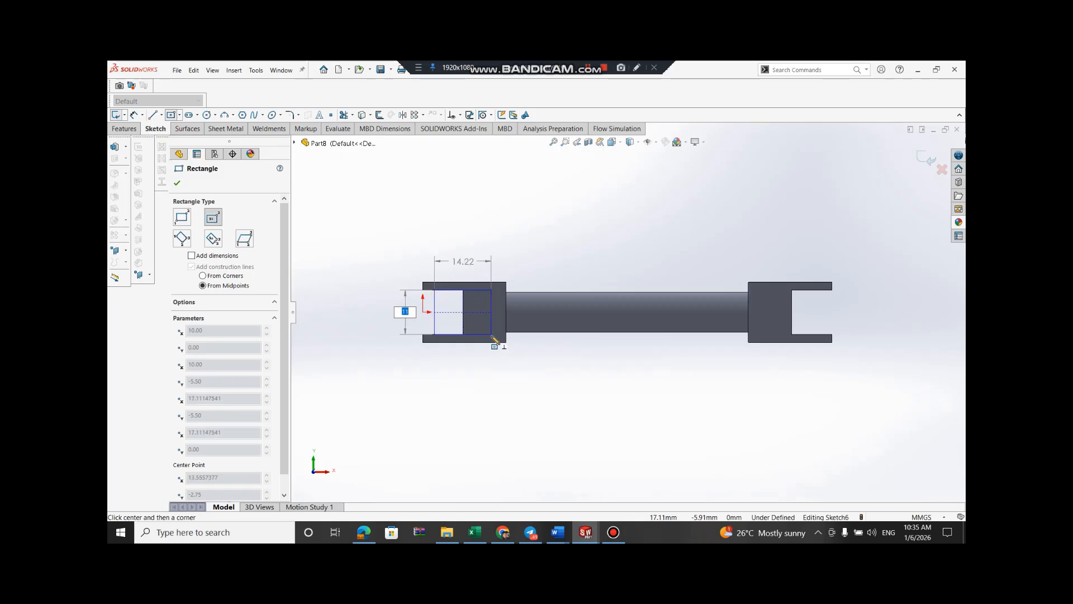
pyautogui.write('15')
pyautogui.press('Tab')
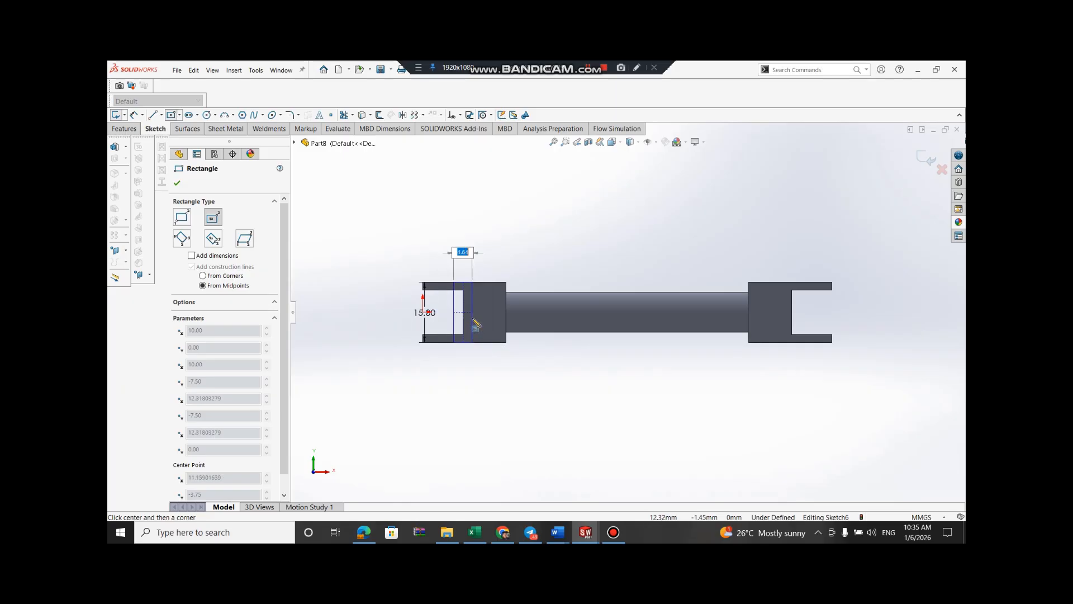
pyautogui.press('Escape')
pyautogui.click(179, 115)
pyautogui.click(193, 134)
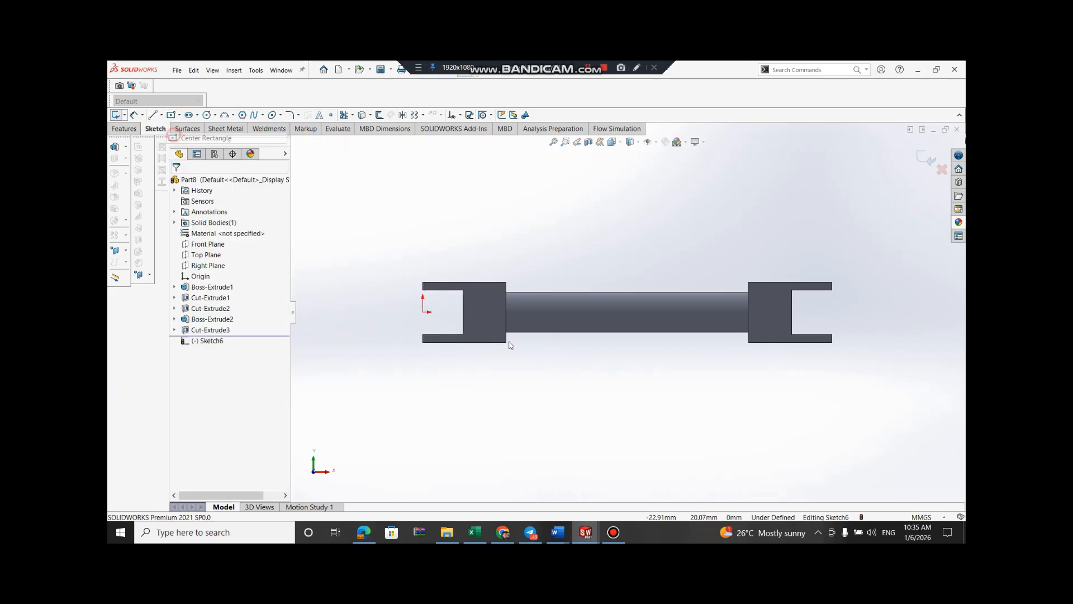
pyautogui.click(463, 312)
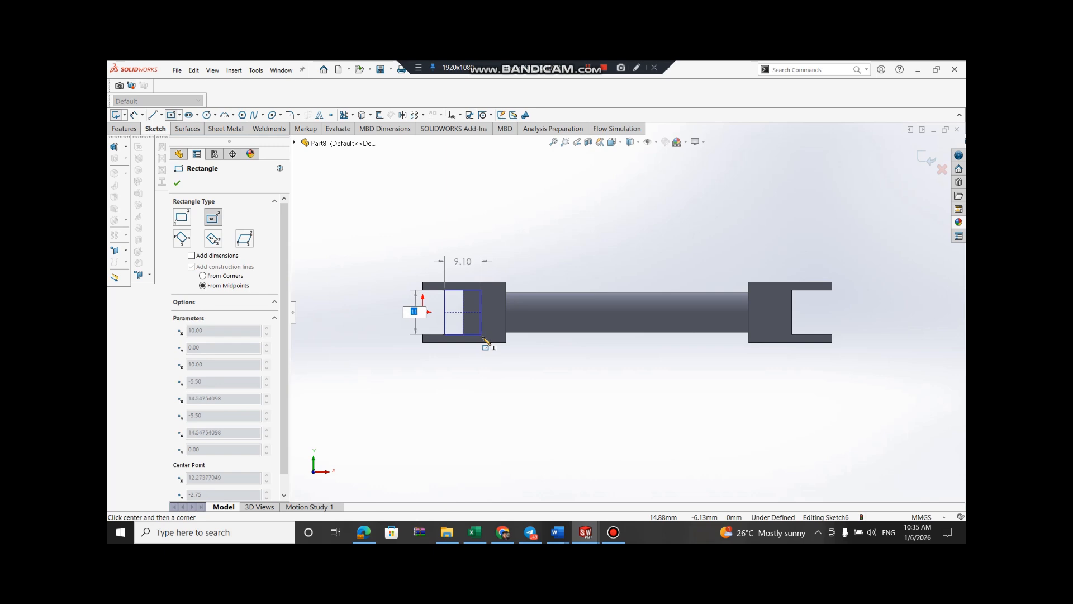
pyautogui.click(482, 337)
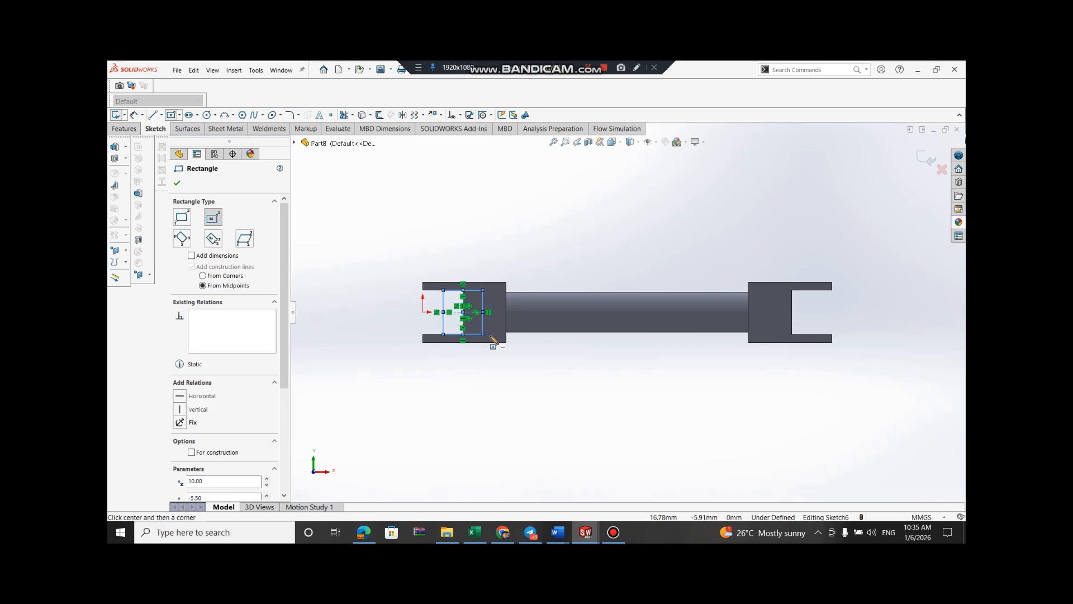
pyautogui.hotkey('ctrl', 'z')
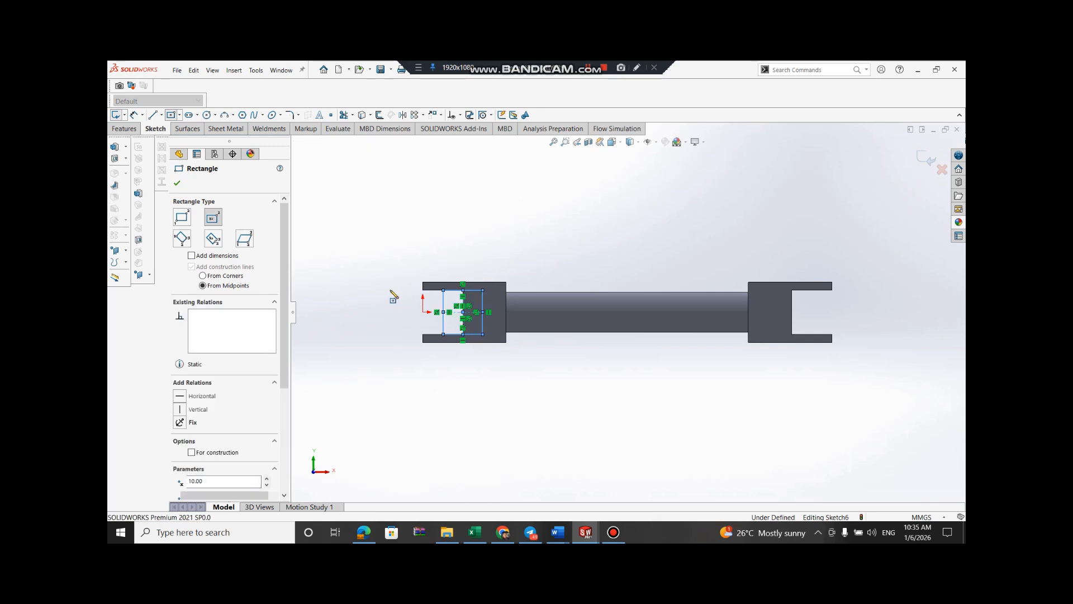
# Sketch an 11 mm high centre rectangle about 11.6 mm wide at one slot's inner edge, a similar one at the other slot, and Cut-Extrude both
pyautogui.click(171, 115)
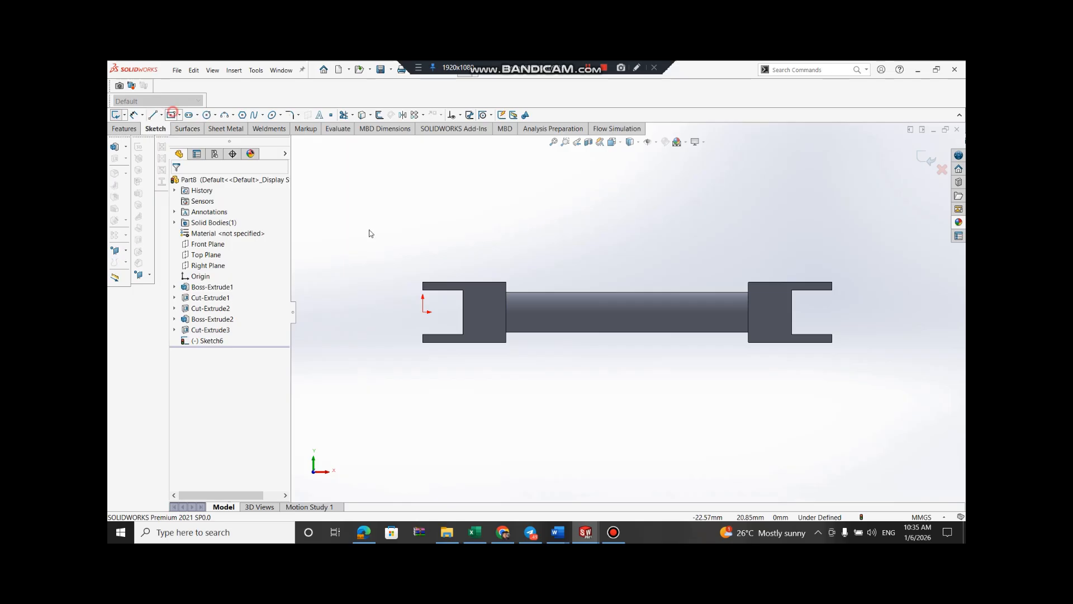
pyautogui.click(463, 312)
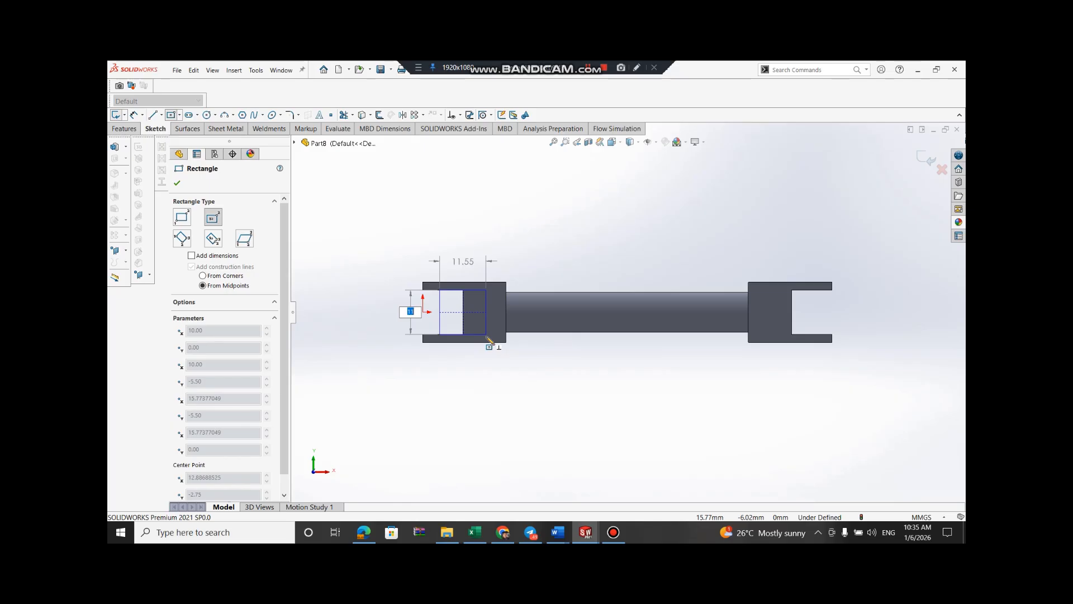
pyautogui.press('Tab')
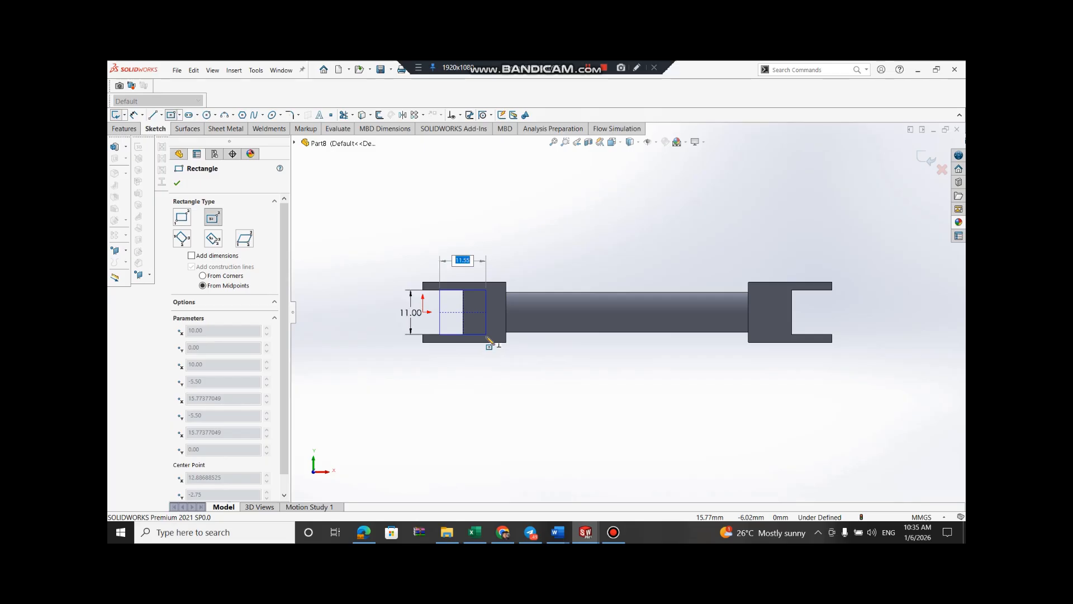
pyautogui.press('Return')
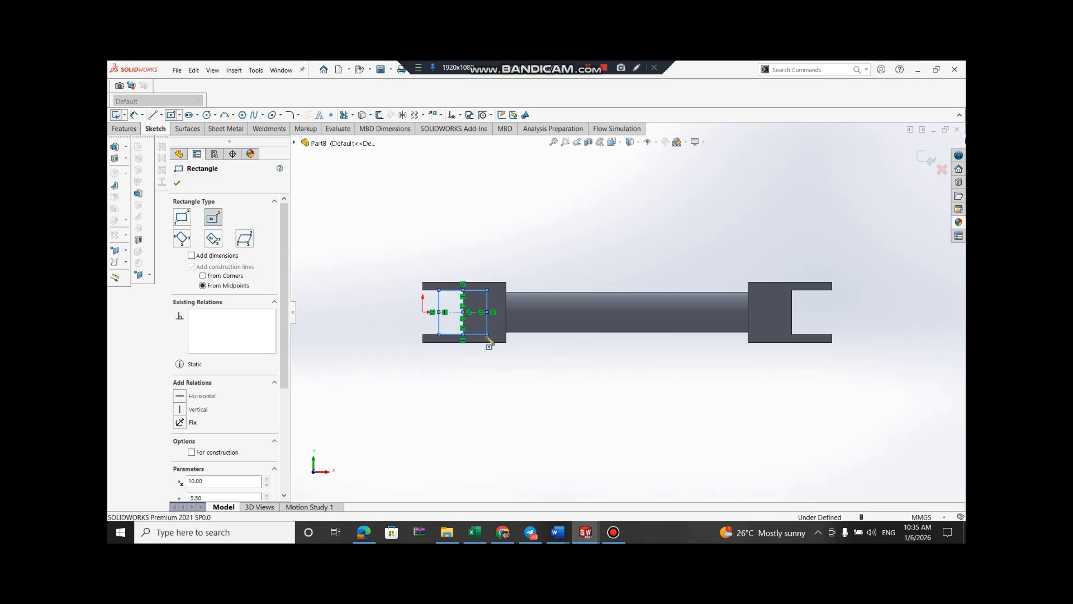
pyautogui.click(791, 311)
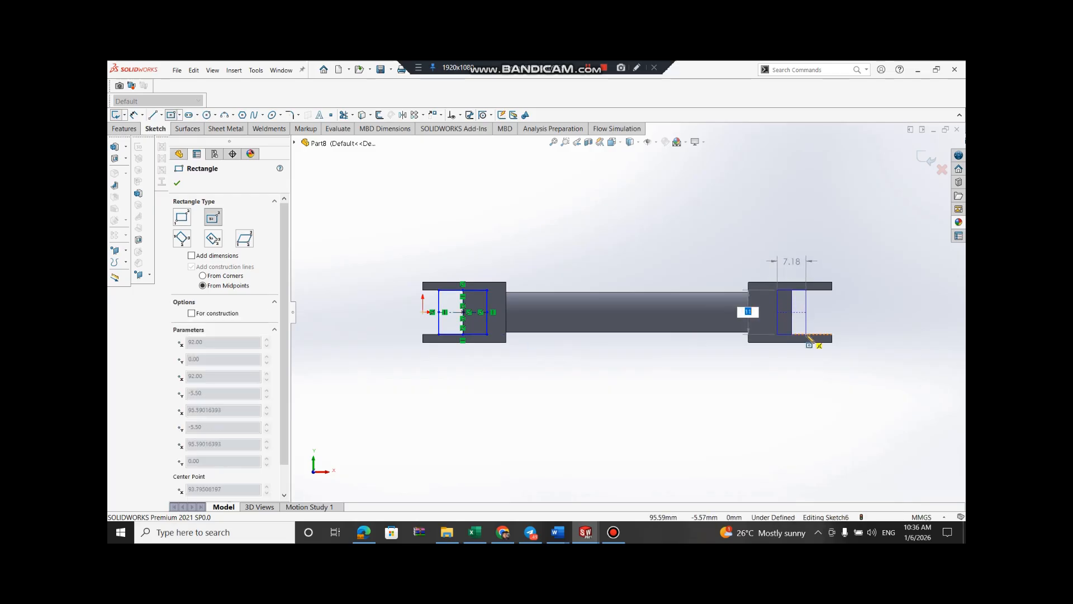
pyautogui.click(815, 335)
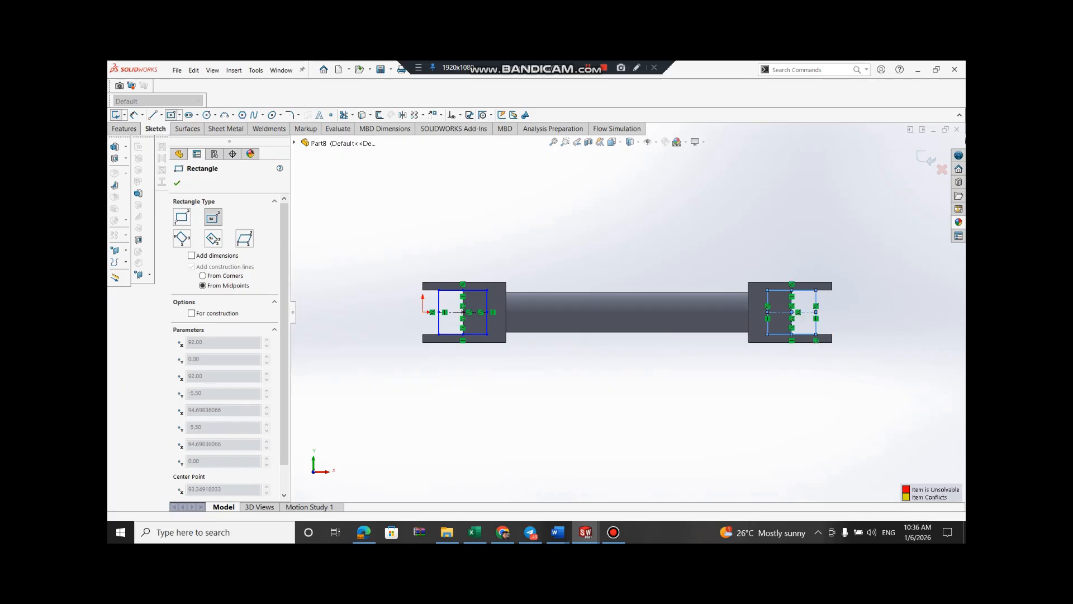
pyautogui.press('Escape')
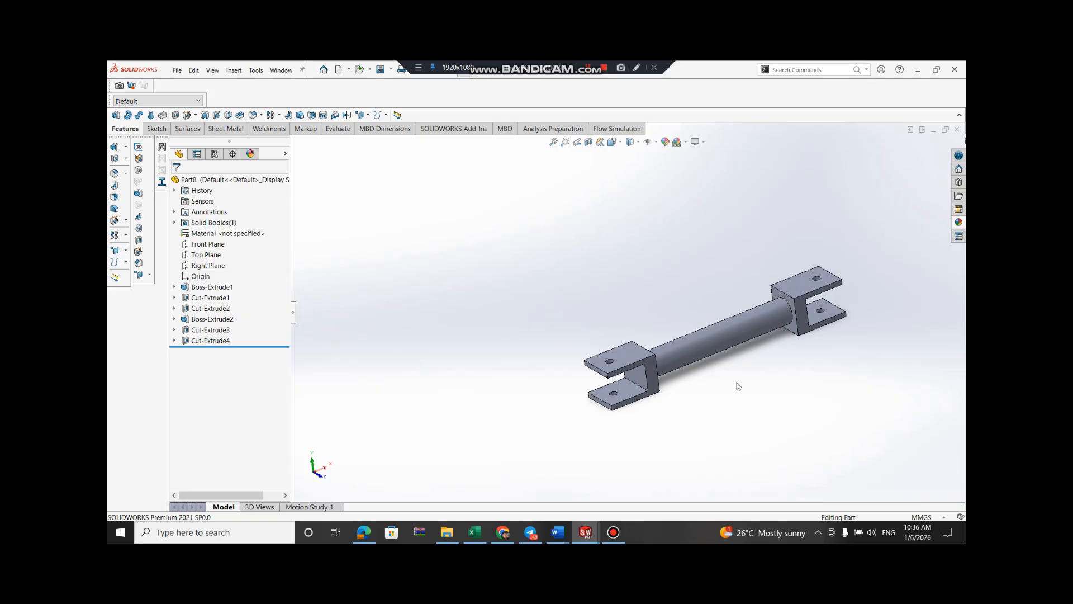
# Create a new part with MMGS units and start a sketch on the Right Plane
pyautogui.click(584, 535)
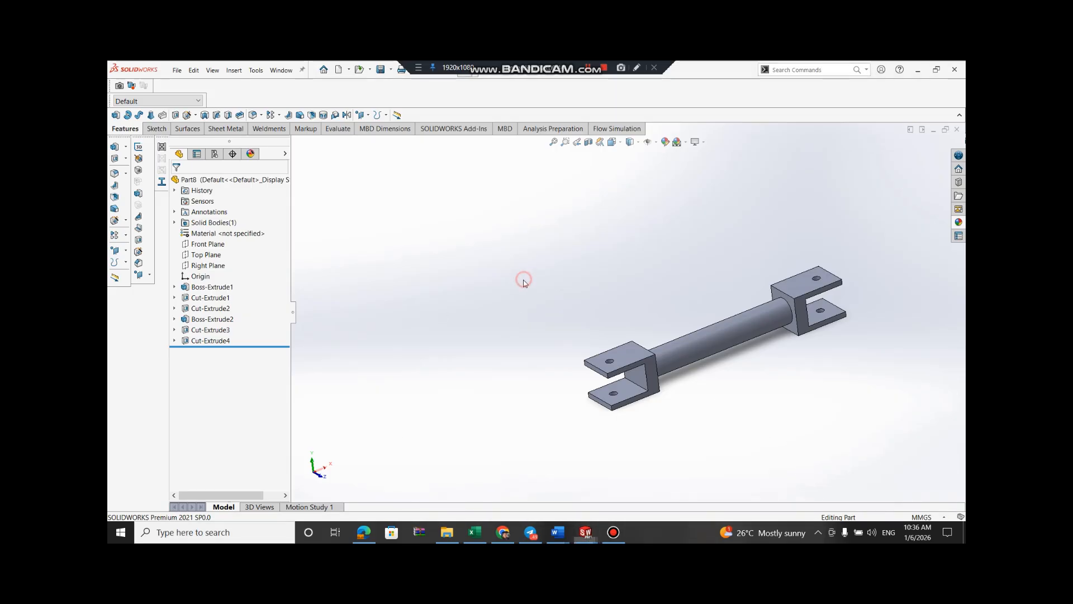
pyautogui.click(156, 128)
pyautogui.click(176, 70)
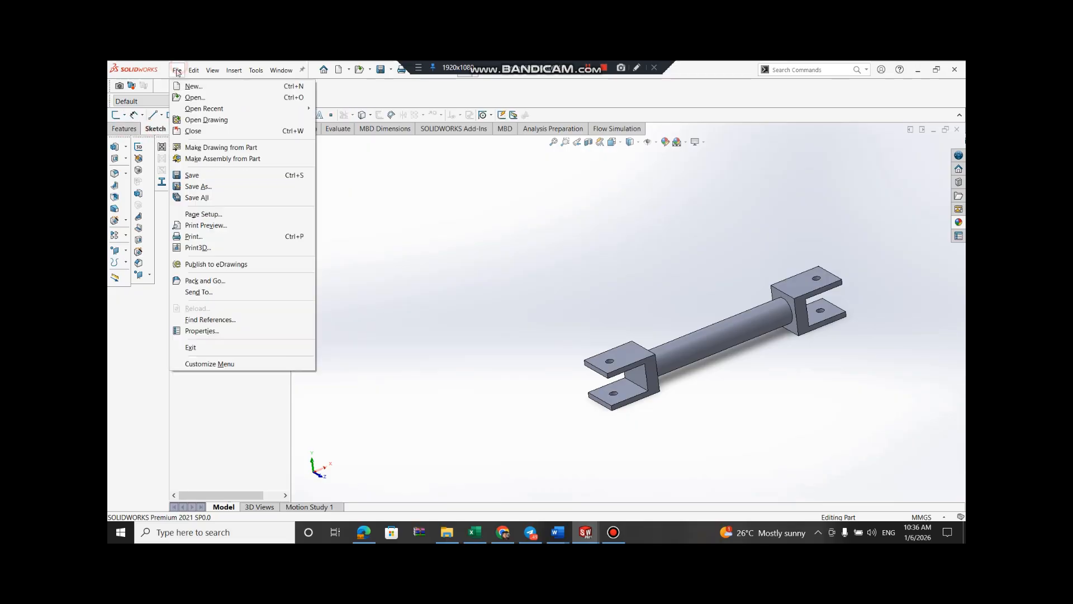
pyautogui.click(185, 87)
pyautogui.doubleClick(336, 306)
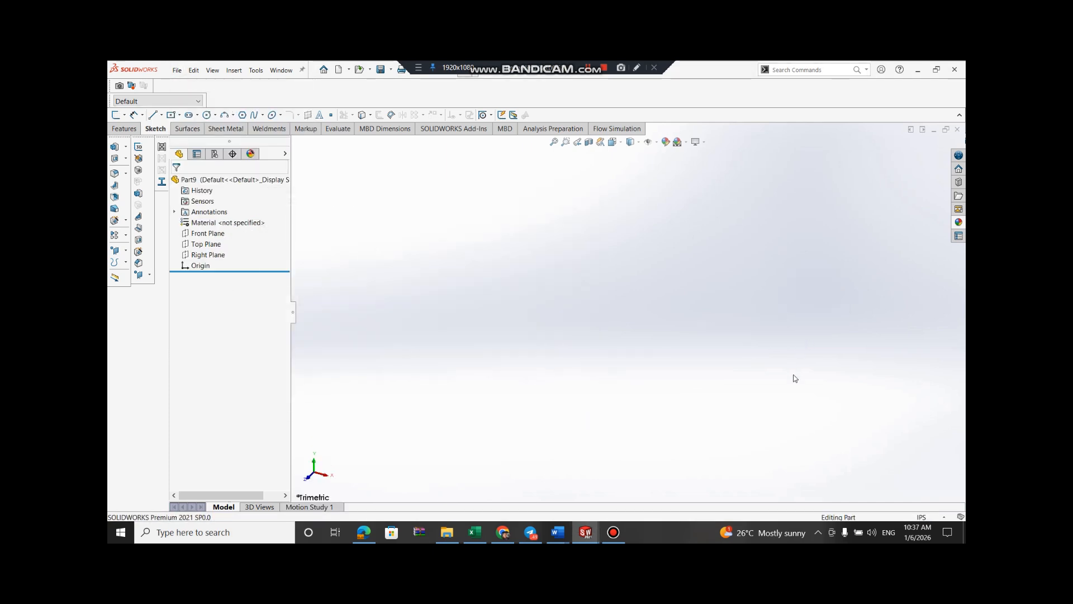
pyautogui.click(941, 517)
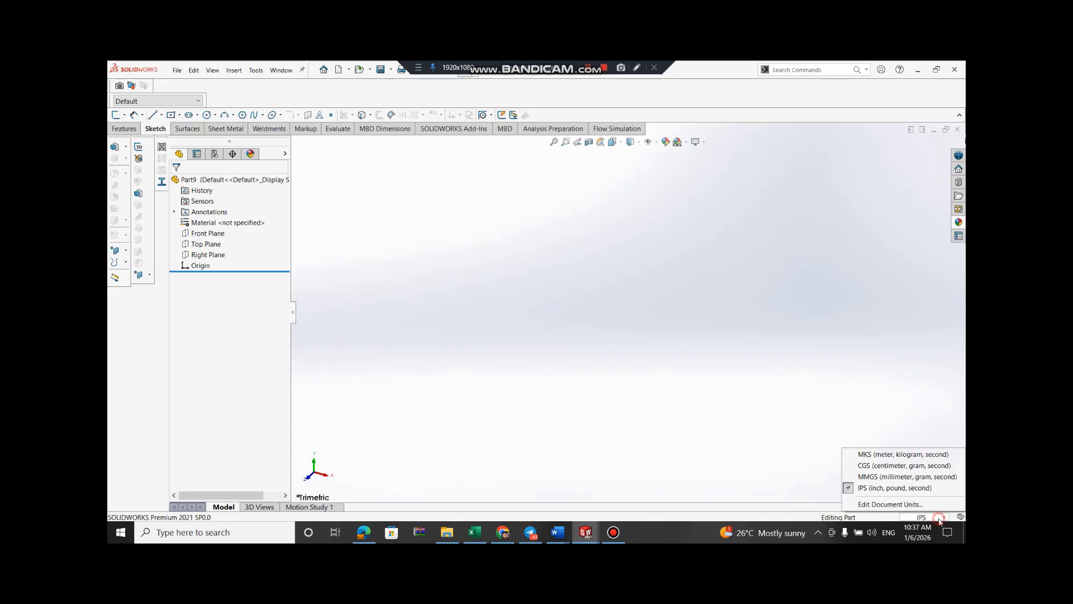
pyautogui.click(906, 476)
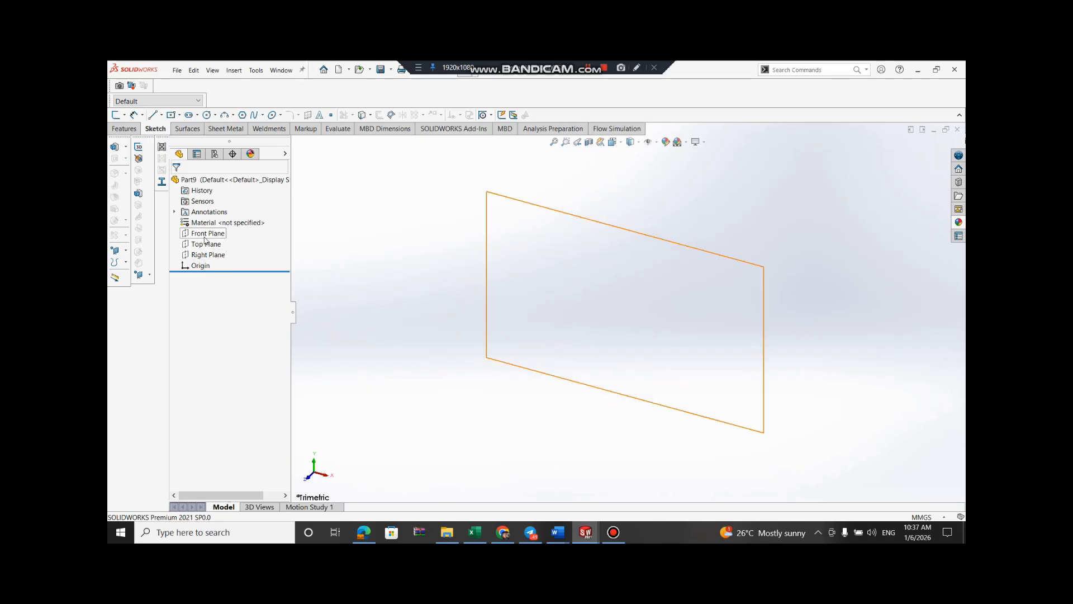
pyautogui.click(206, 255)
pyautogui.click(214, 240)
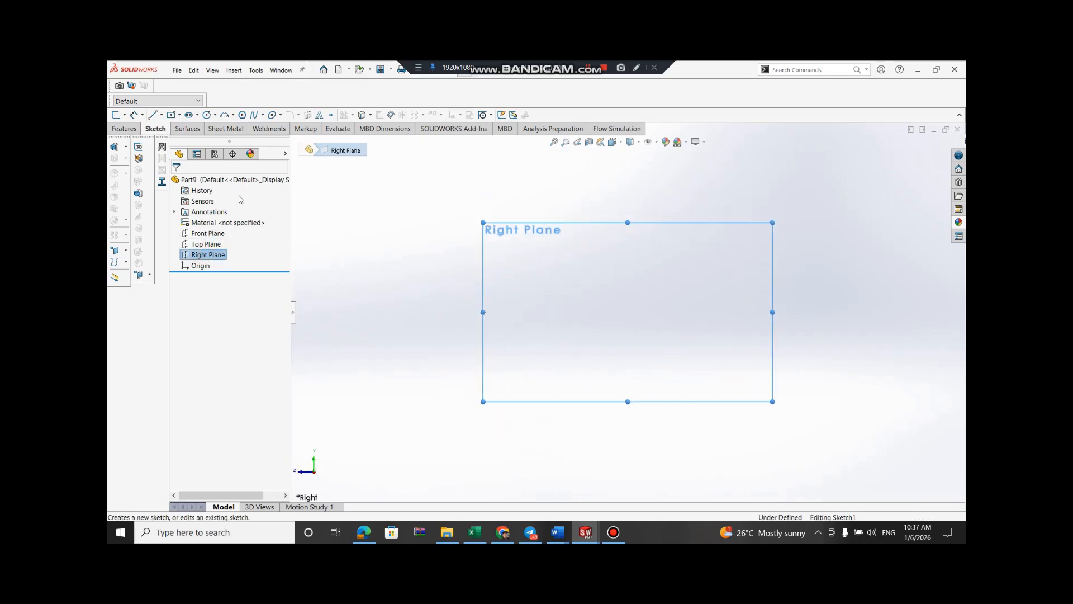
# Switch to the shaft part with the fork ends and start a sketch on the upper face of the near fork
pyautogui.moveTo(587, 535)
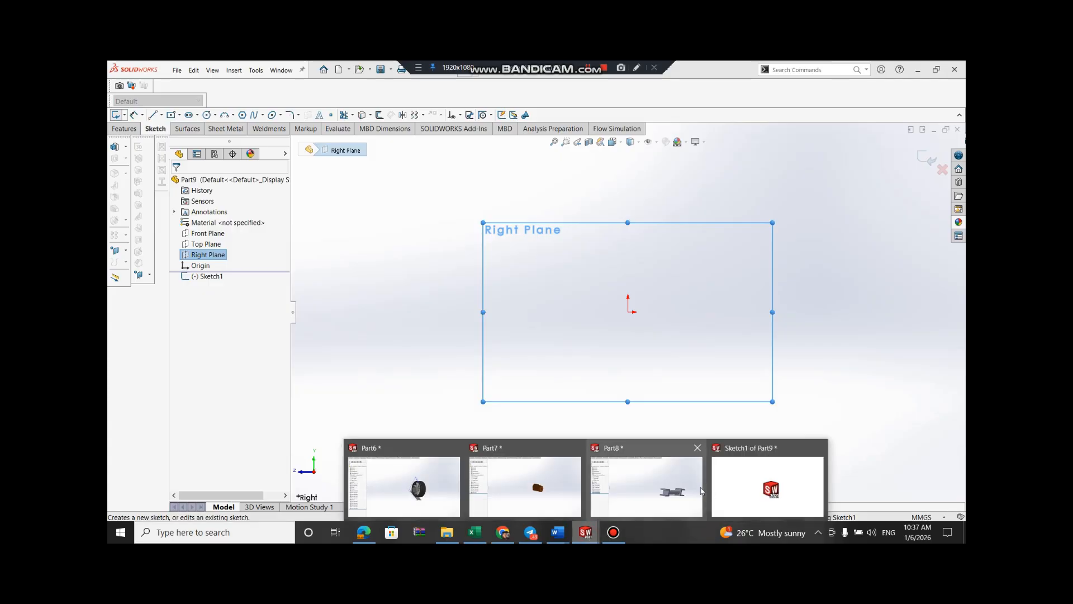
pyautogui.click(646, 486)
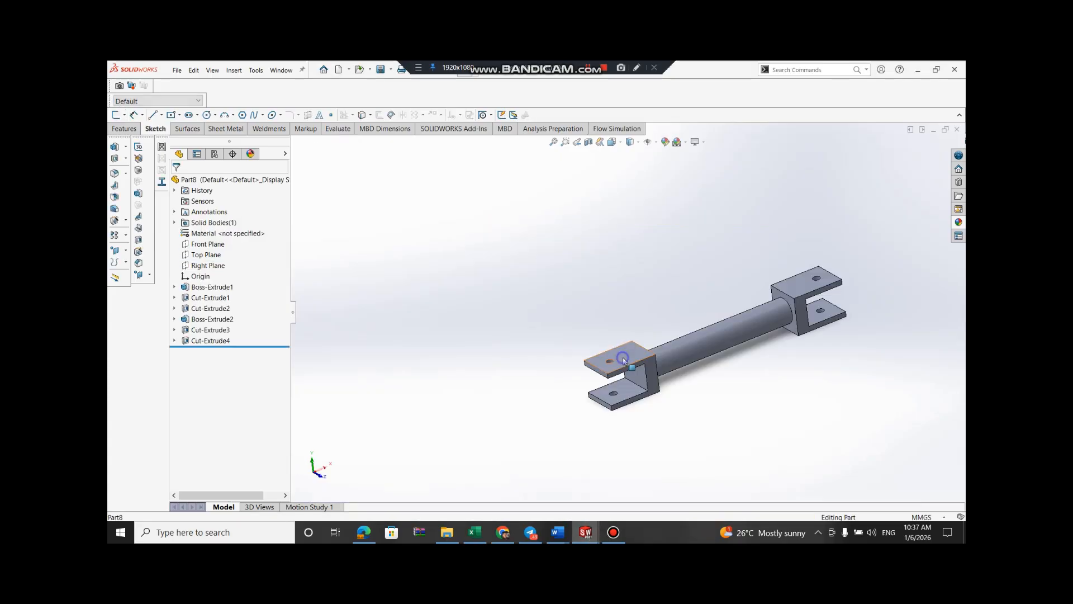
pyautogui.rightClick(625, 363)
pyautogui.click(647, 243)
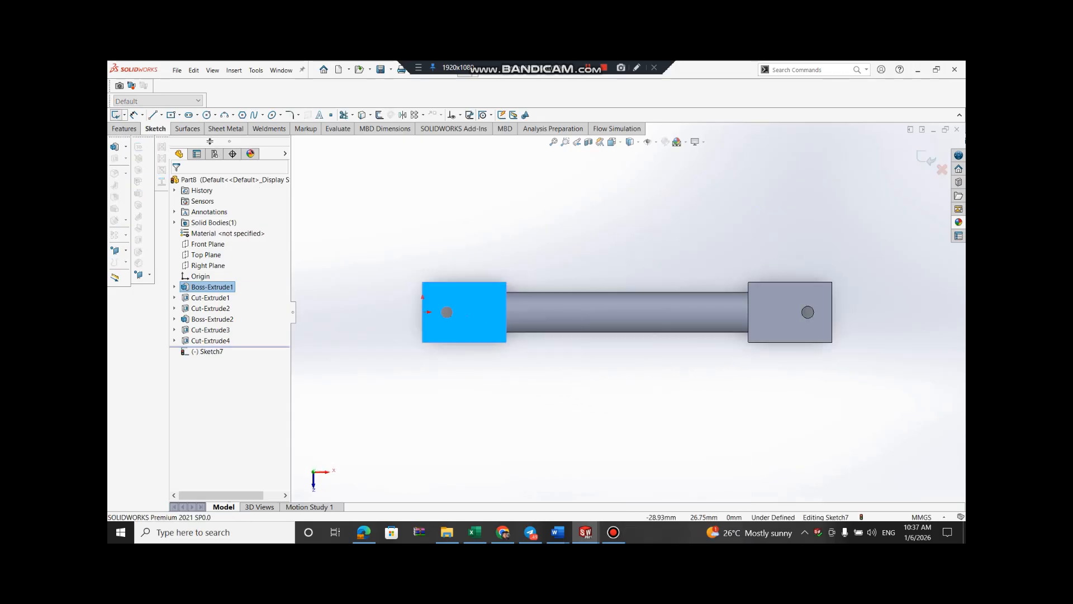
# Try a horizontal centreline from one fork's hole centre to the other fork's hole centre
pyautogui.click(162, 115)
pyautogui.click(158, 140)
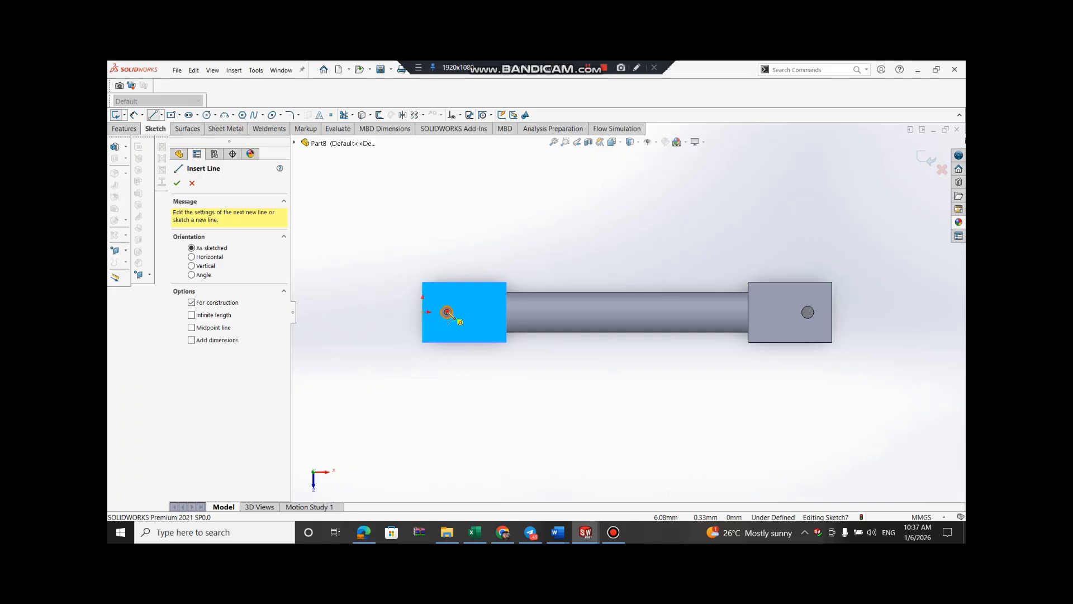
pyautogui.click(446, 312)
pyautogui.click(807, 312)
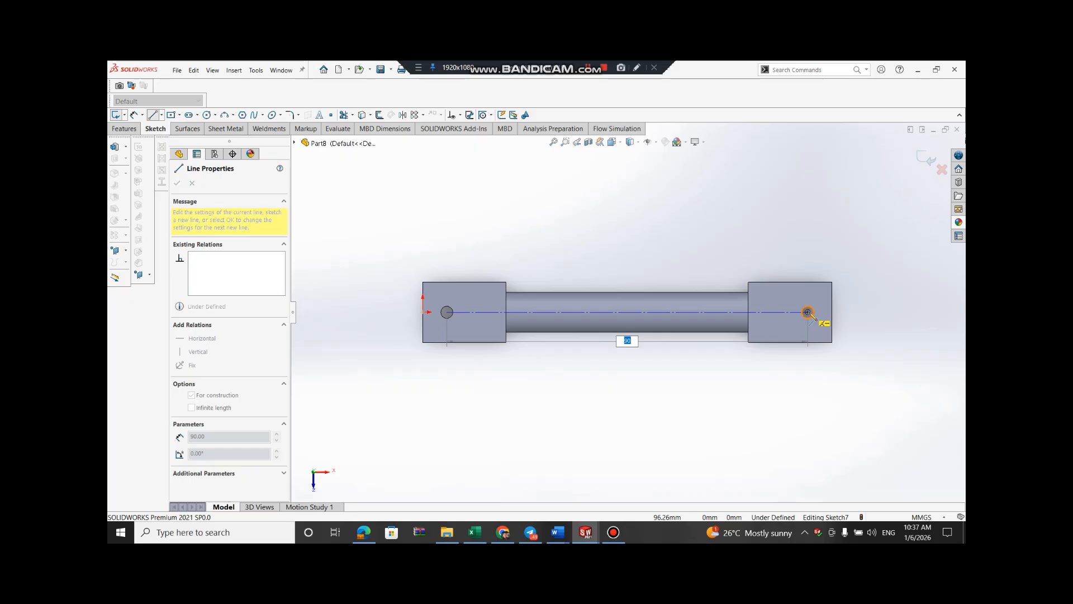
pyautogui.press('Escape')
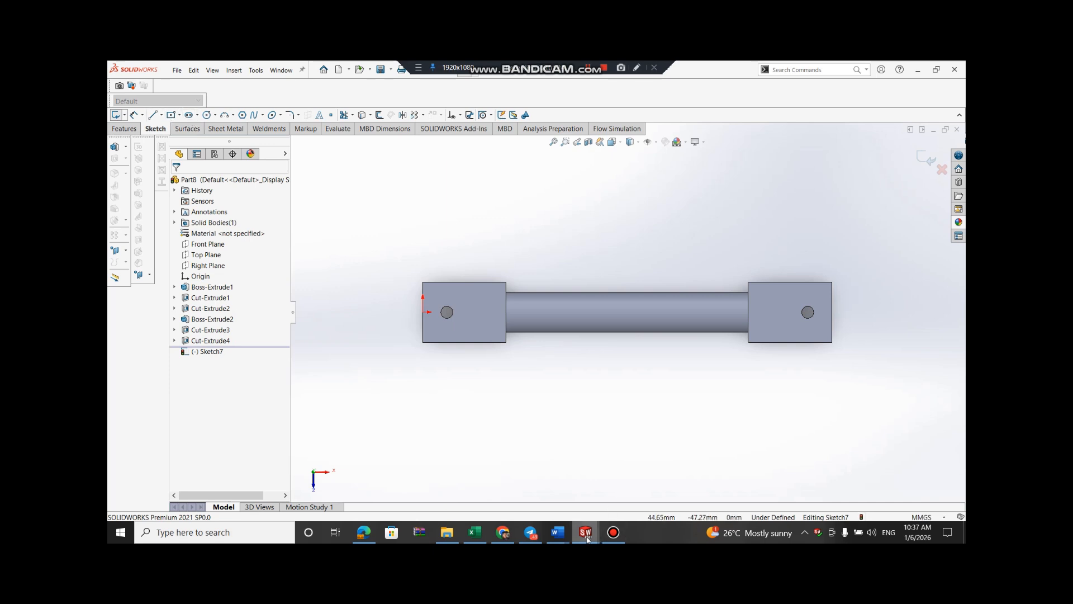
# Switch to the new part and sketch a circle centred on the origin of the Right Plane
pyautogui.moveTo(586, 538)
pyautogui.click(763, 492)
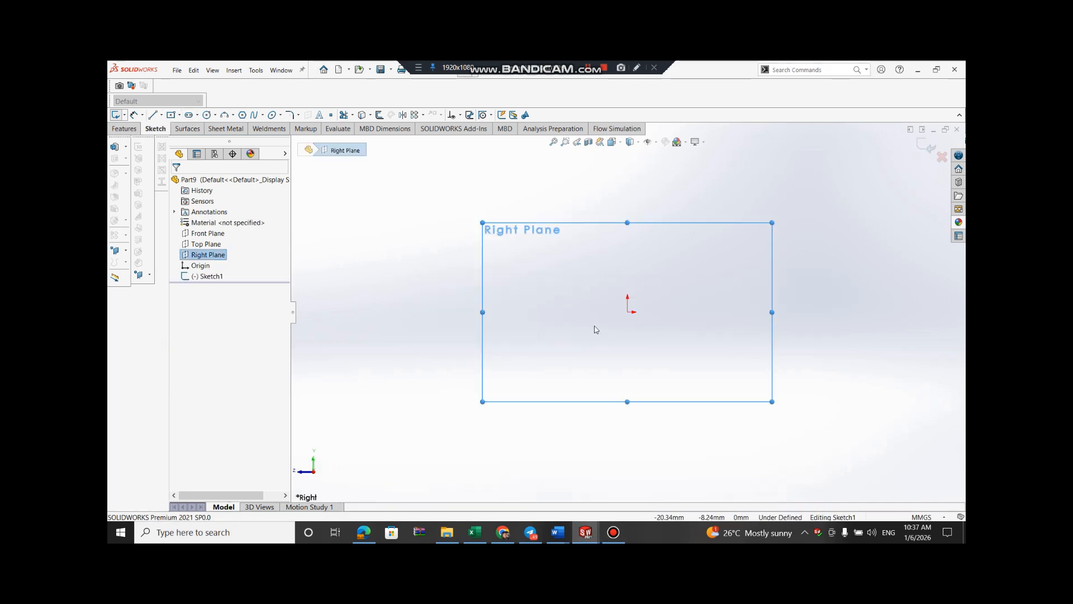
pyautogui.click(214, 116)
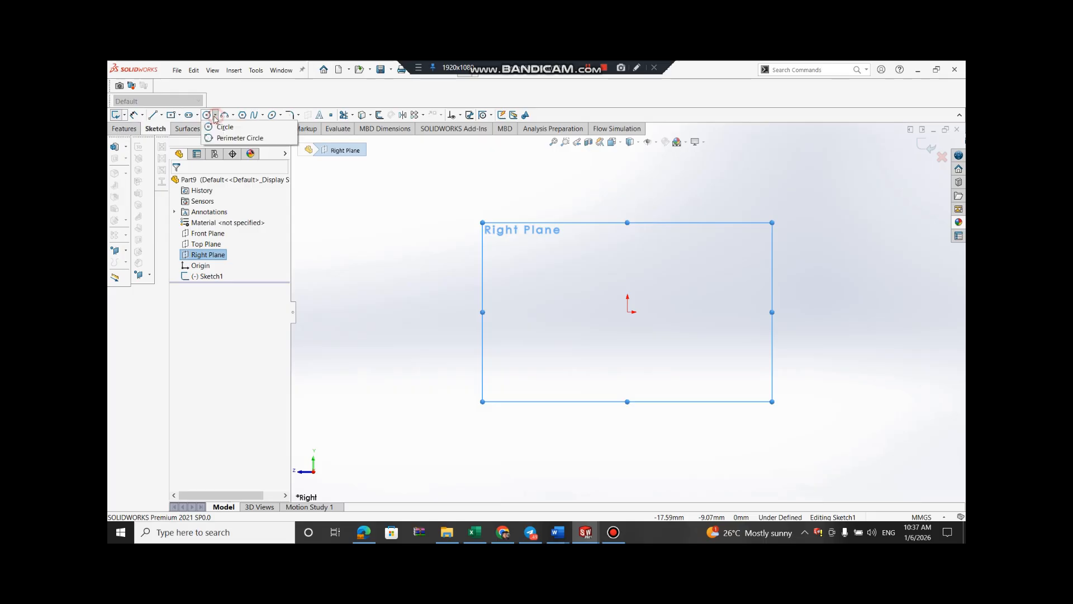
pyautogui.click(210, 127)
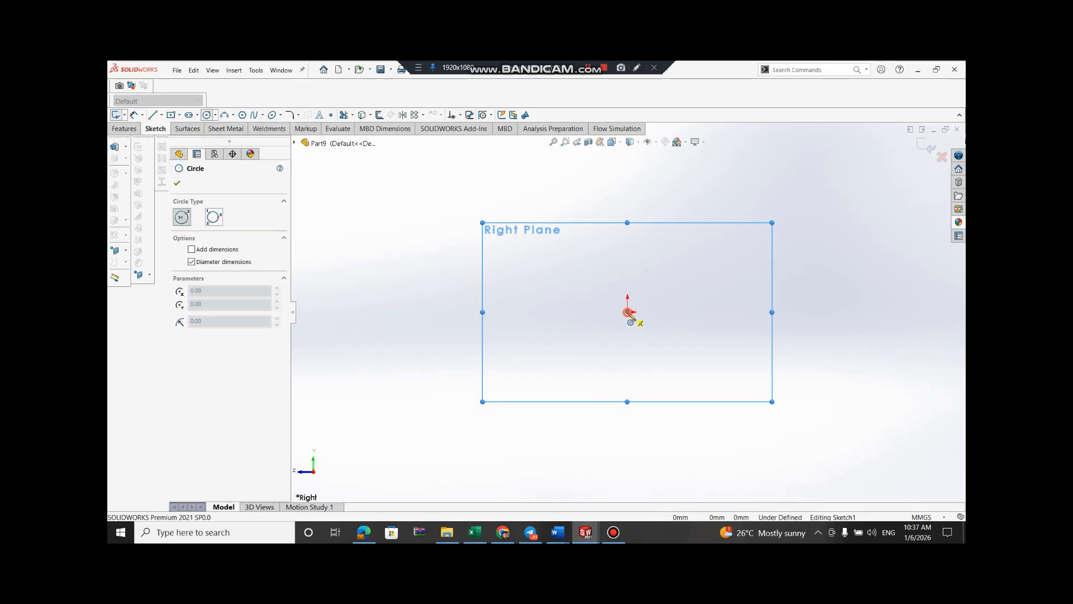
pyautogui.moveTo(628, 312); pyautogui.dragTo(642, 321)
pyautogui.press('Escape')
# Boss-Extrude the circle to a blind depth of 15 mm to form a pin
pyautogui.click(928, 146)
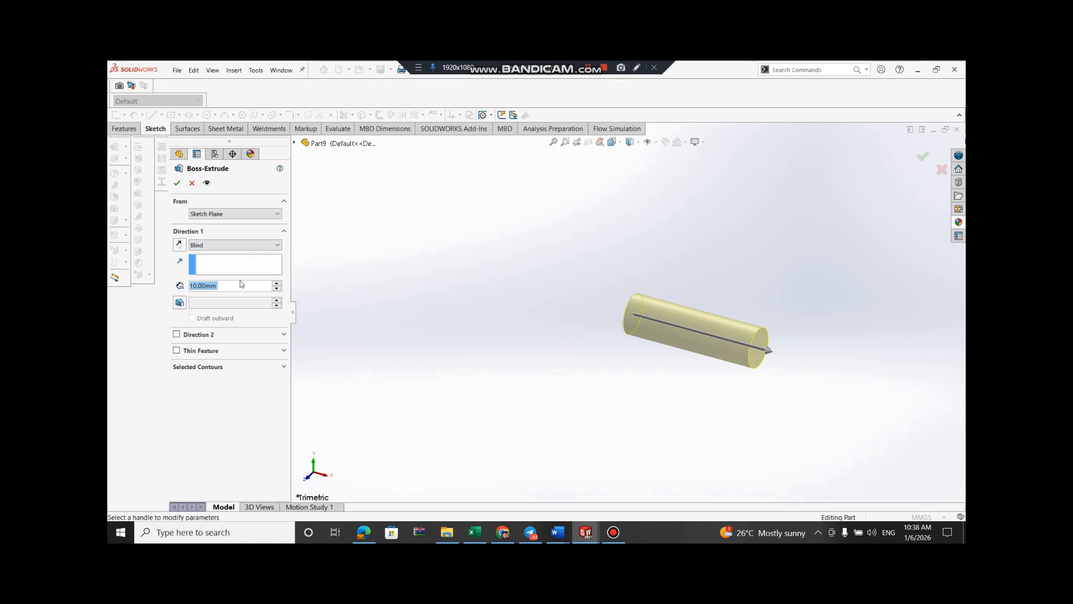
pyautogui.write('15')
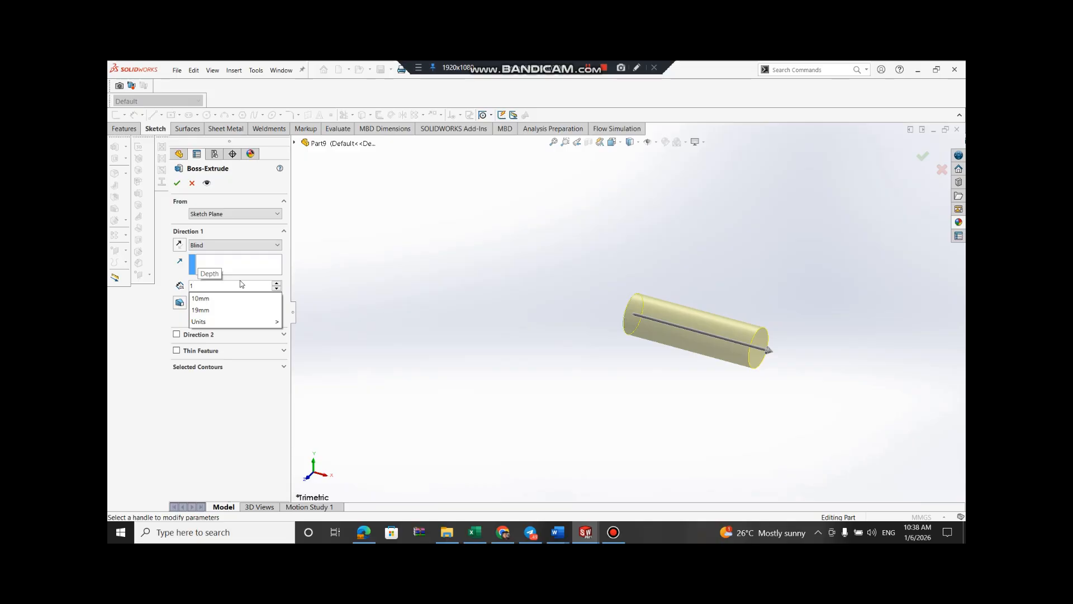
pyautogui.press('Return')
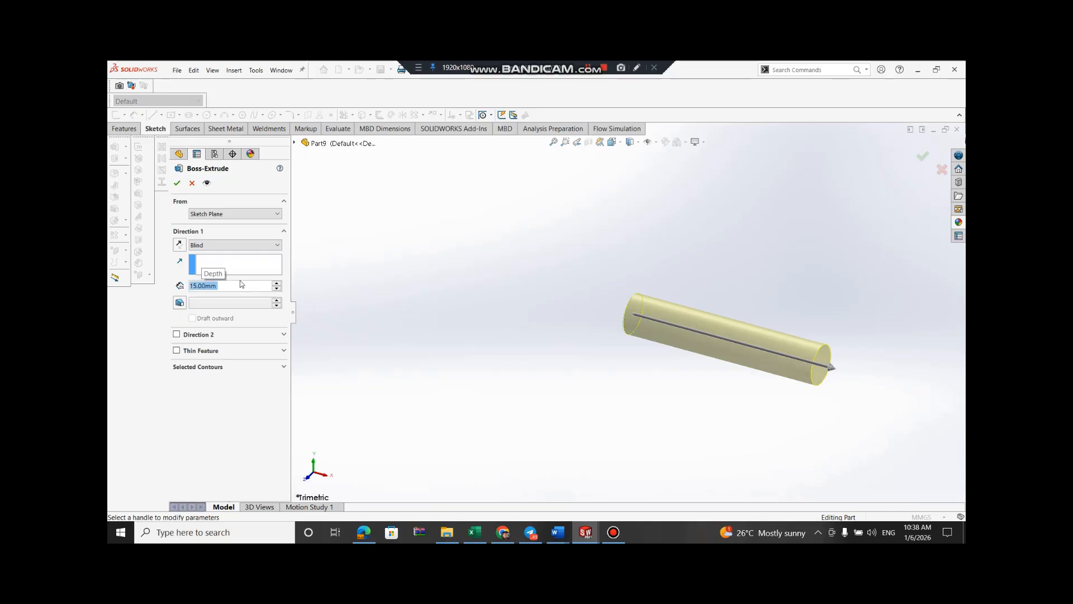
pyautogui.click(923, 157)
# Return to the shaft part with its open sketch on the fork's upper face
pyautogui.moveTo(586, 532)
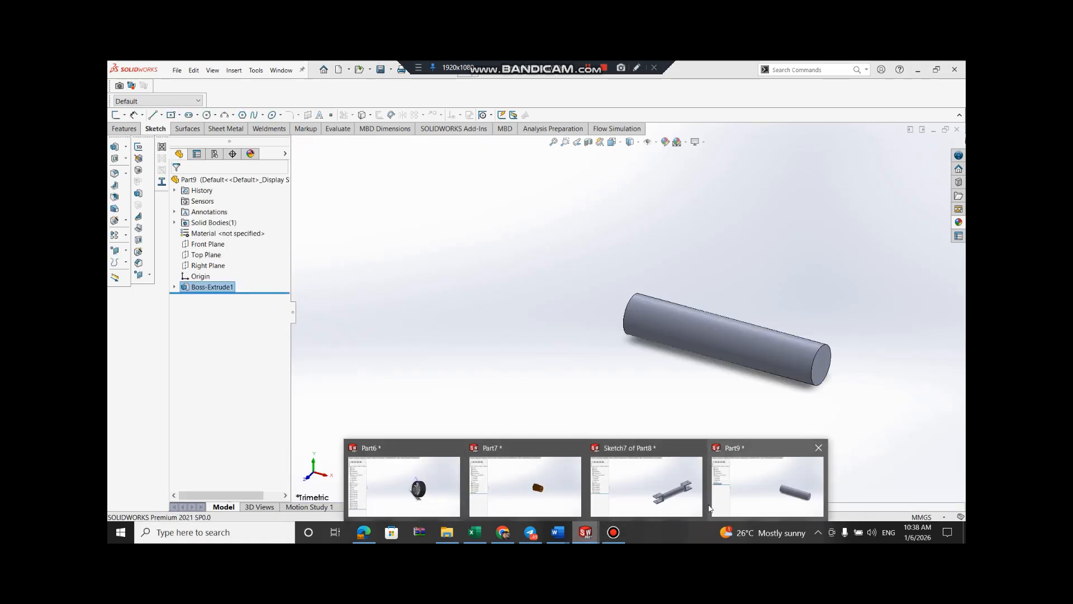
pyautogui.click(666, 492)
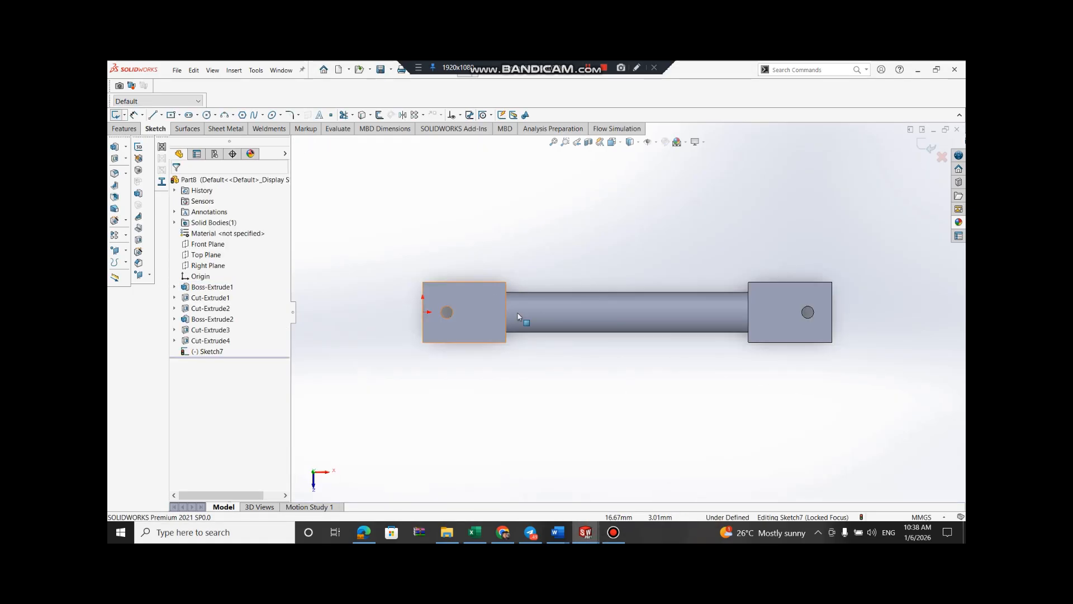
# Leave the open sketch and start a new one on the fork's U-shaped side face
pyautogui.hotkey('ctrl', '8')
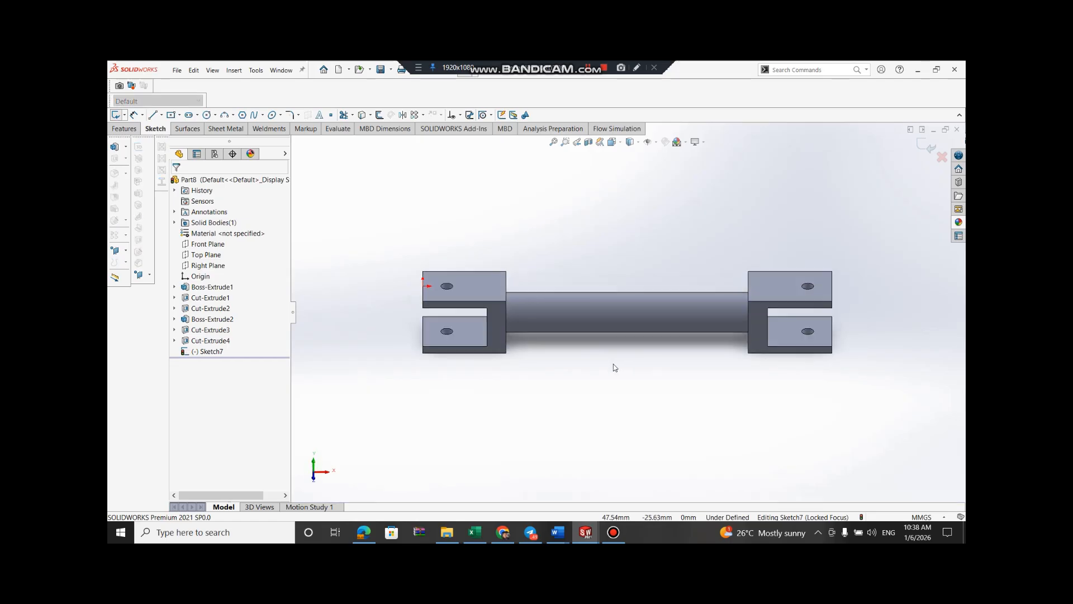
pyautogui.rightClick(501, 311)
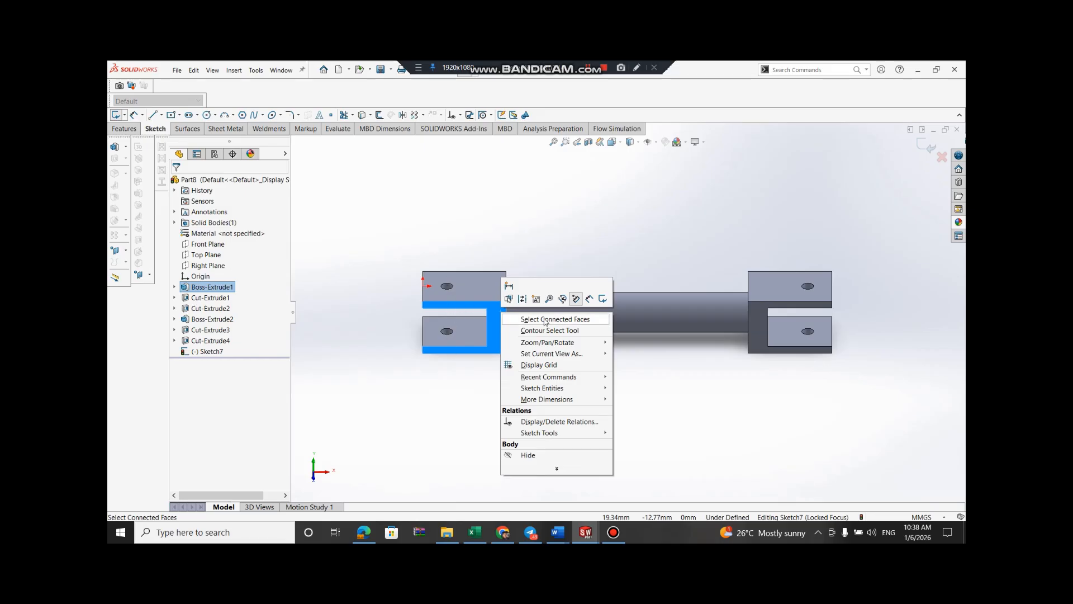
pyautogui.click(551, 205)
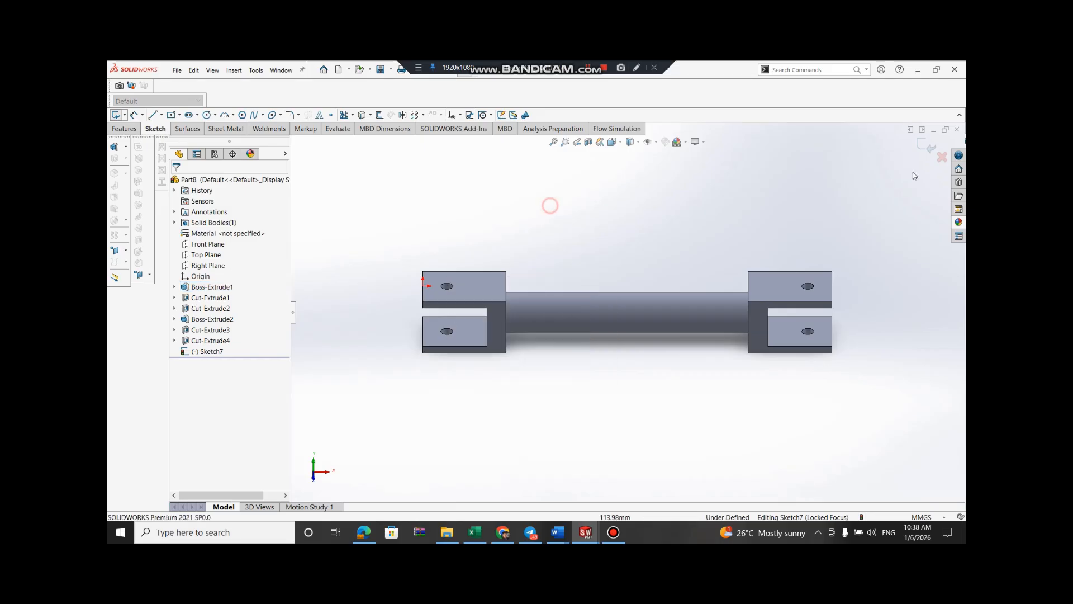
pyautogui.rightClick(500, 311)
pyautogui.click(520, 242)
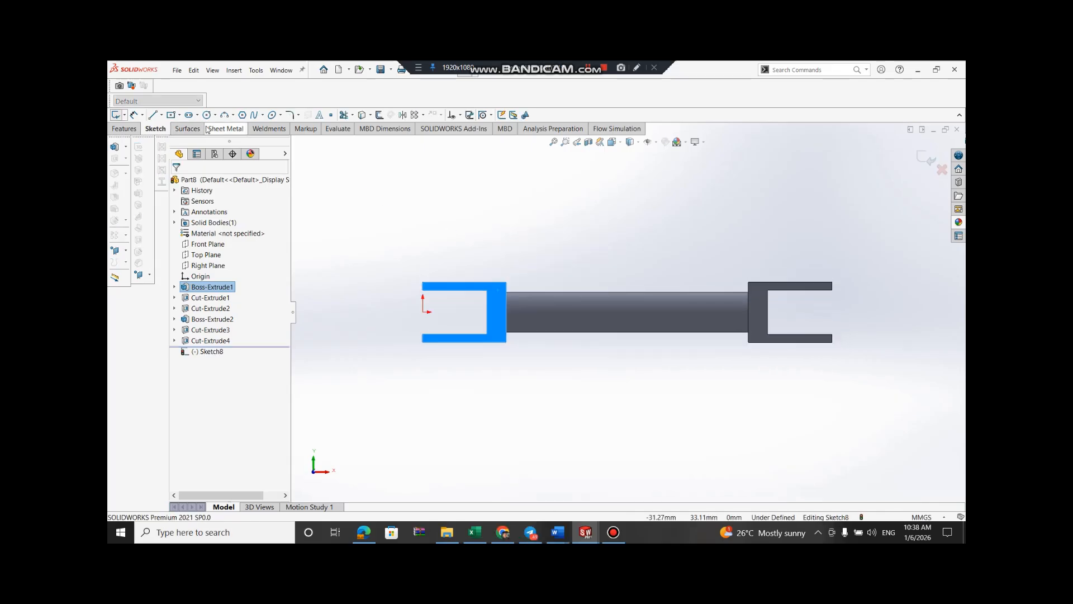
# Try a vertical centreline across the fork from its upper outer edge to its lower outer edge
pyautogui.click(161, 115)
pyautogui.click(186, 149)
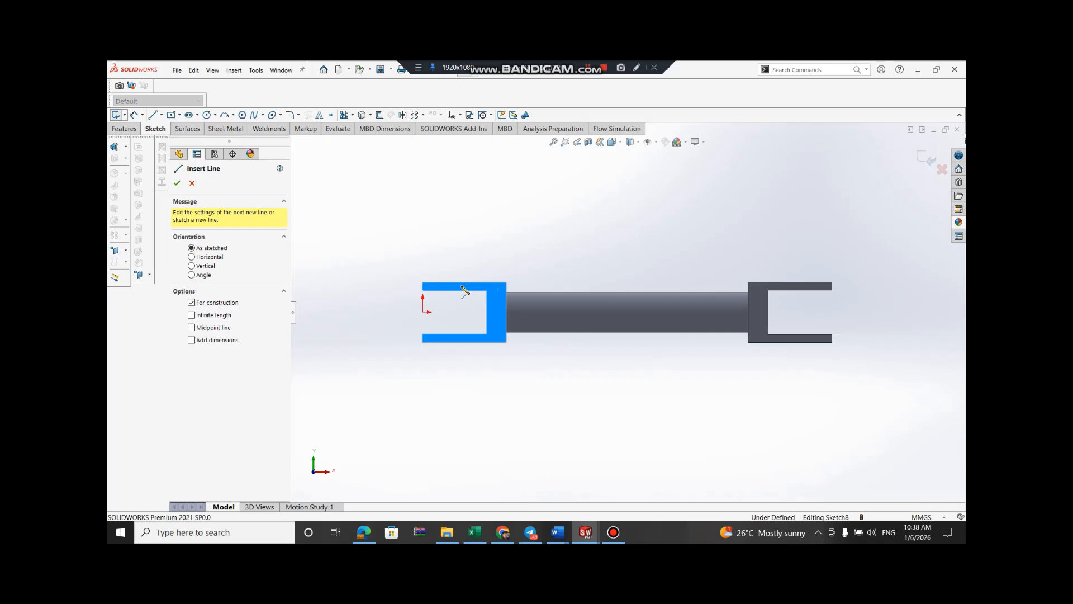
pyautogui.click(464, 281)
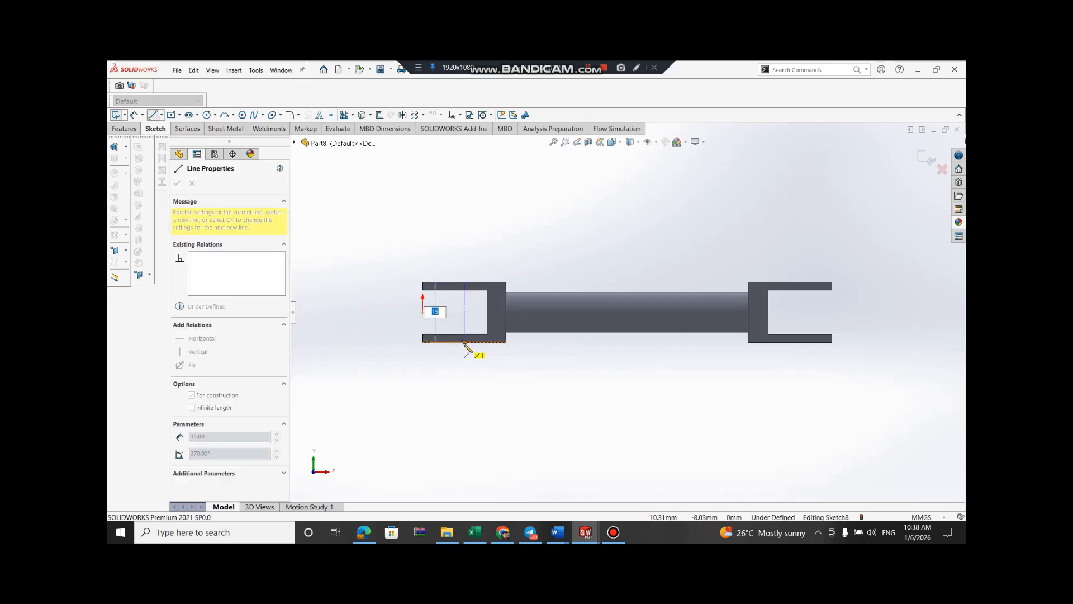
pyautogui.press('Escape')
# Switch to the pin part and set its Boss-Extrude blind depth to 18 mm
pyautogui.click(585, 532)
pyautogui.click(770, 501)
pyautogui.click(751, 339)
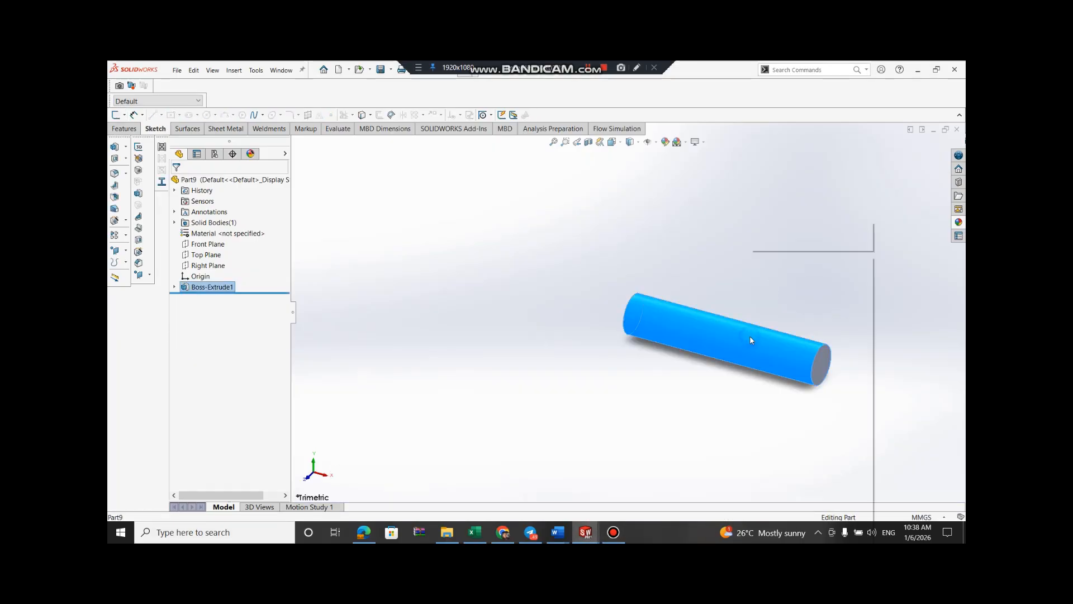
pyautogui.rightClick(751, 340)
pyautogui.click(762, 233)
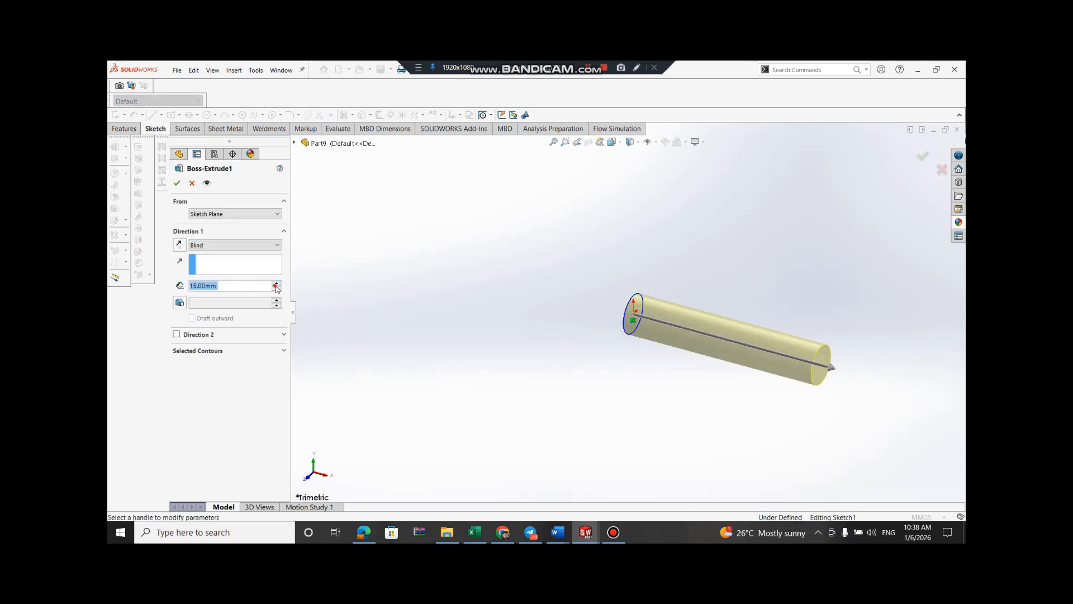
pyautogui.click(276, 284)
pyautogui.doubleClick(238, 286)
pyautogui.write('18')
pyautogui.press('Return')
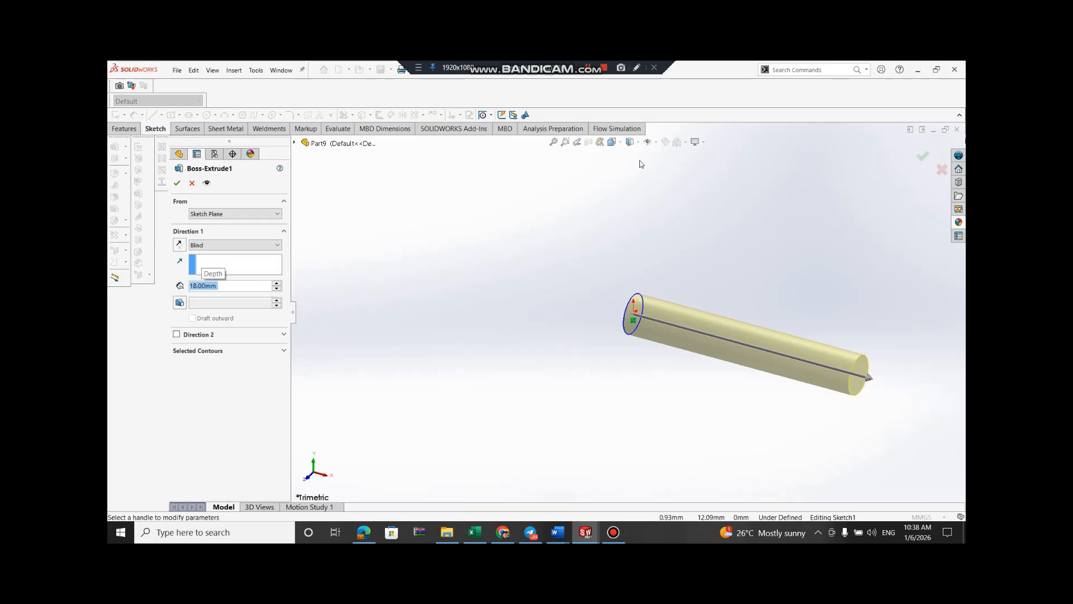
pyautogui.click(922, 156)
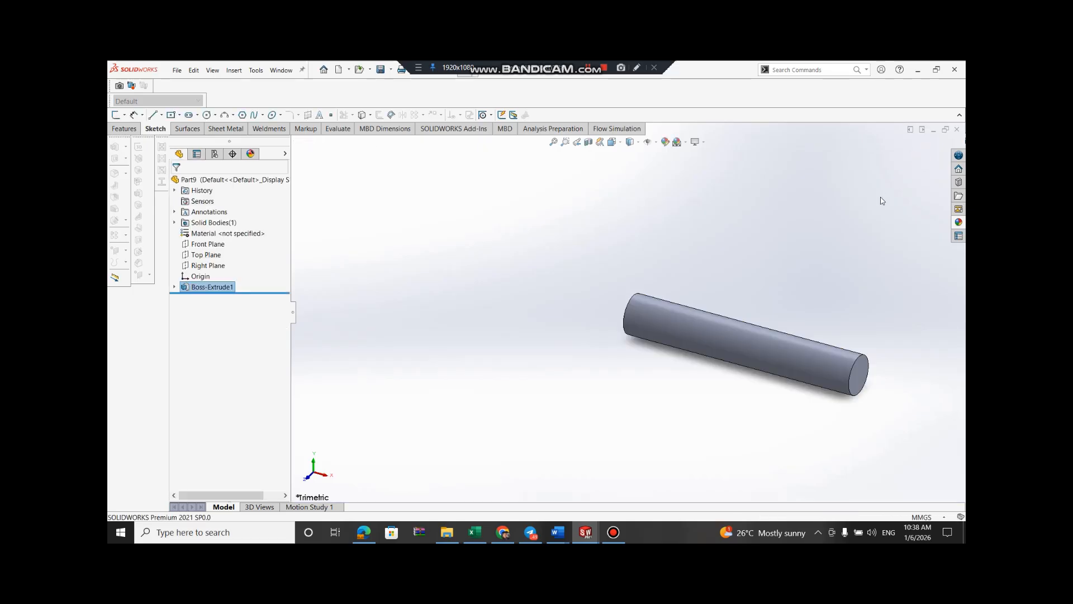
pyautogui.click(869, 241)
pyautogui.moveTo(869, 243); pyautogui.dragTo(742, 250, button='middle')
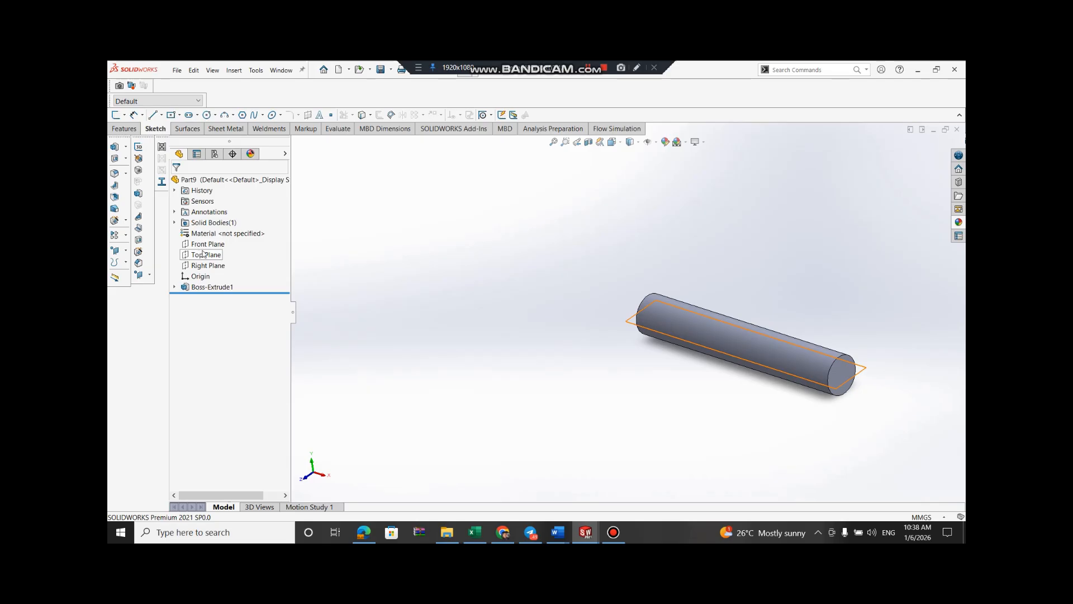
pyautogui.rightClick(847, 372)
pyautogui.click(762, 233)
pyautogui.click(841, 374)
pyautogui.rightClick(841, 377)
pyautogui.click(836, 250)
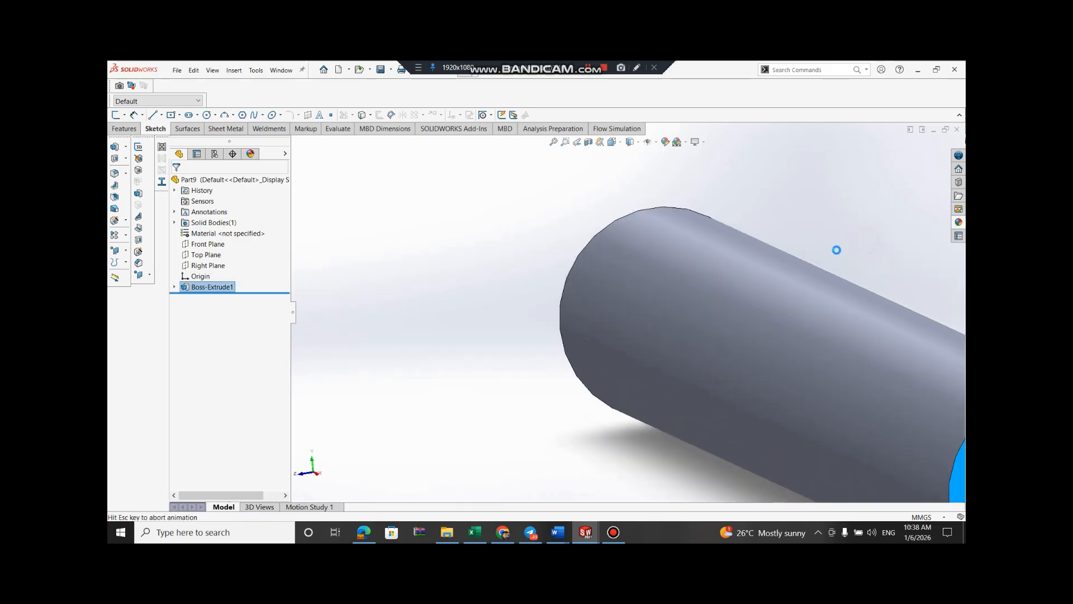
pyautogui.click(180, 115)
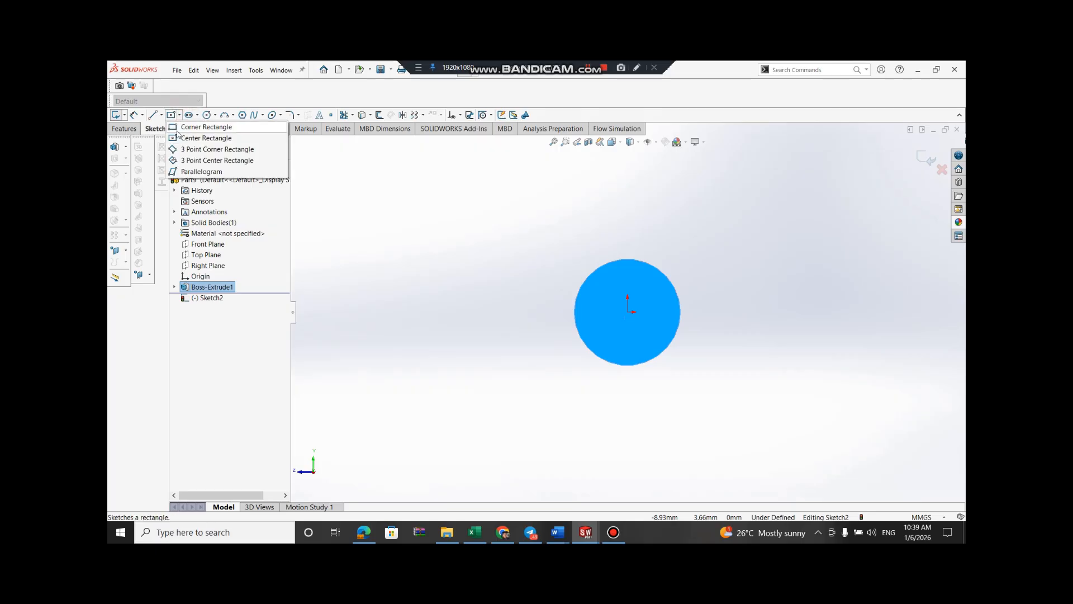
pyautogui.click(587, 194)
pyautogui.press('Up')
pyautogui.press('Up')
pyautogui.press('Up')
pyautogui.press('Up')
pyautogui.press('Up')
pyautogui.press('Up')
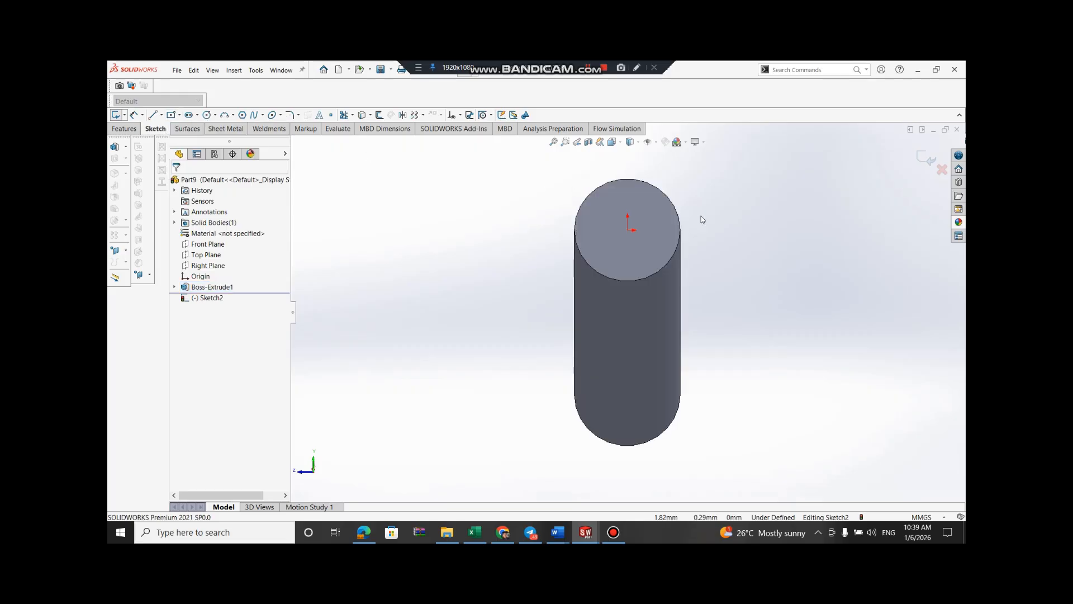
pyautogui.scroll(6, 700, 204)
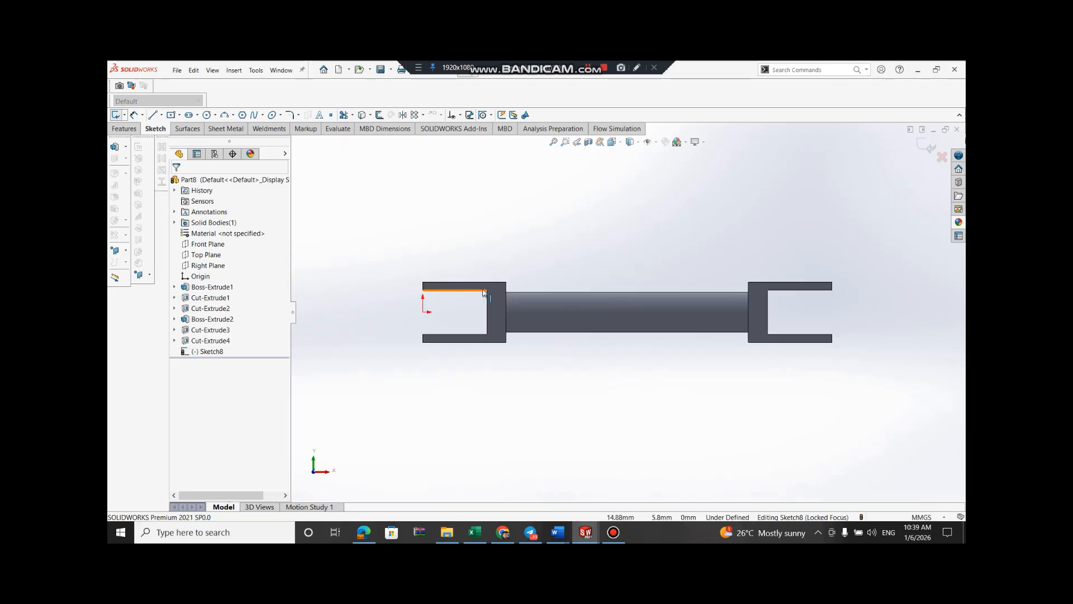
pyautogui.press('Down')
pyautogui.press('Down')
pyautogui.press('Up')
pyautogui.press('Up')
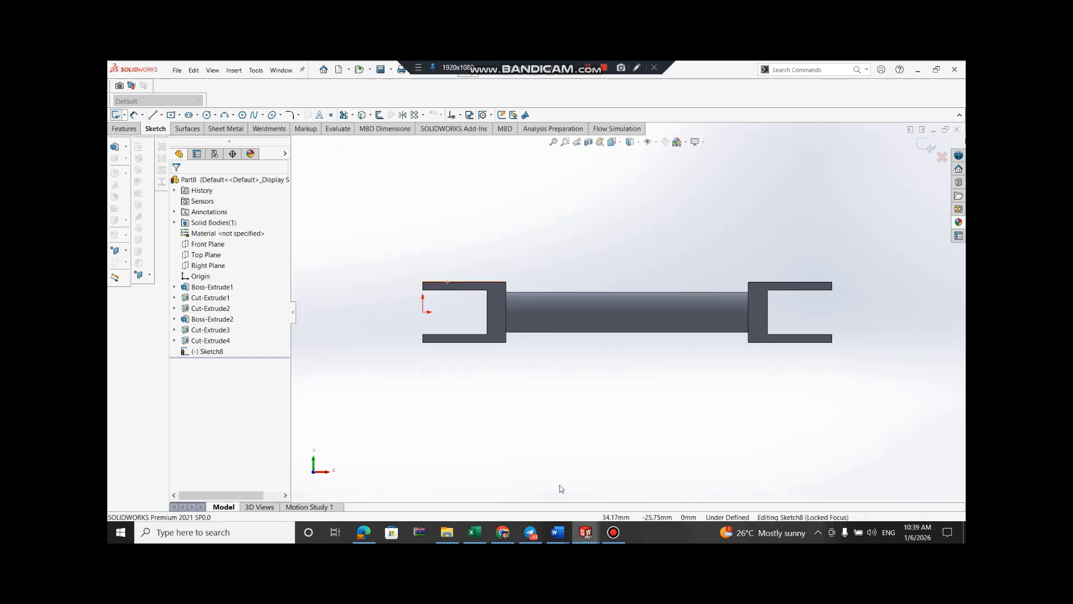
# Switch back to the pin part, leave its empty end-face sketch and start a sketch on the Front Plane
pyautogui.moveTo(582, 532)
pyautogui.click(768, 482)
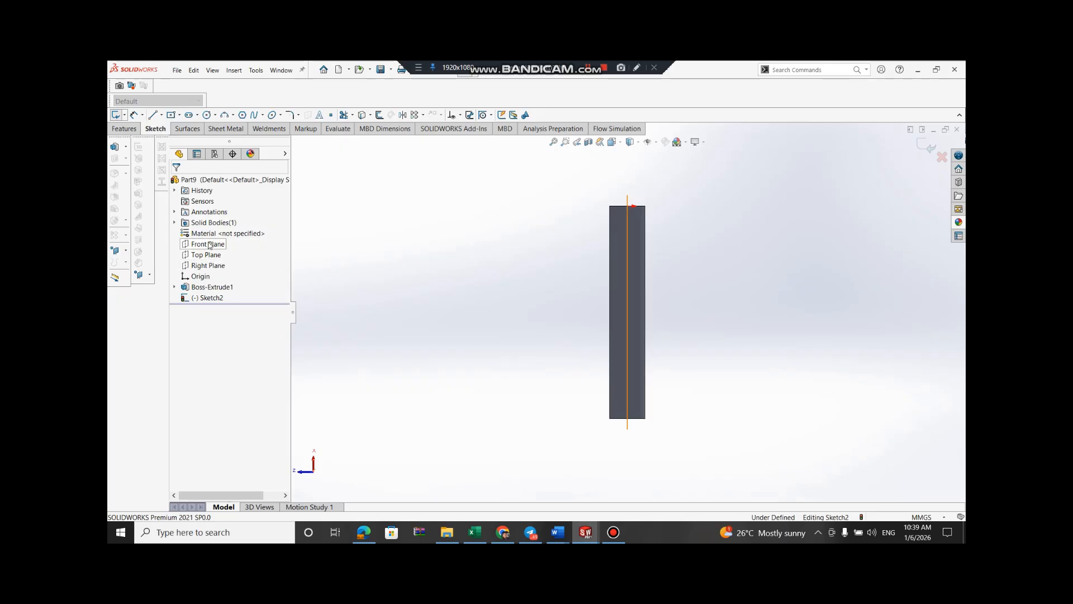
pyautogui.click(212, 248)
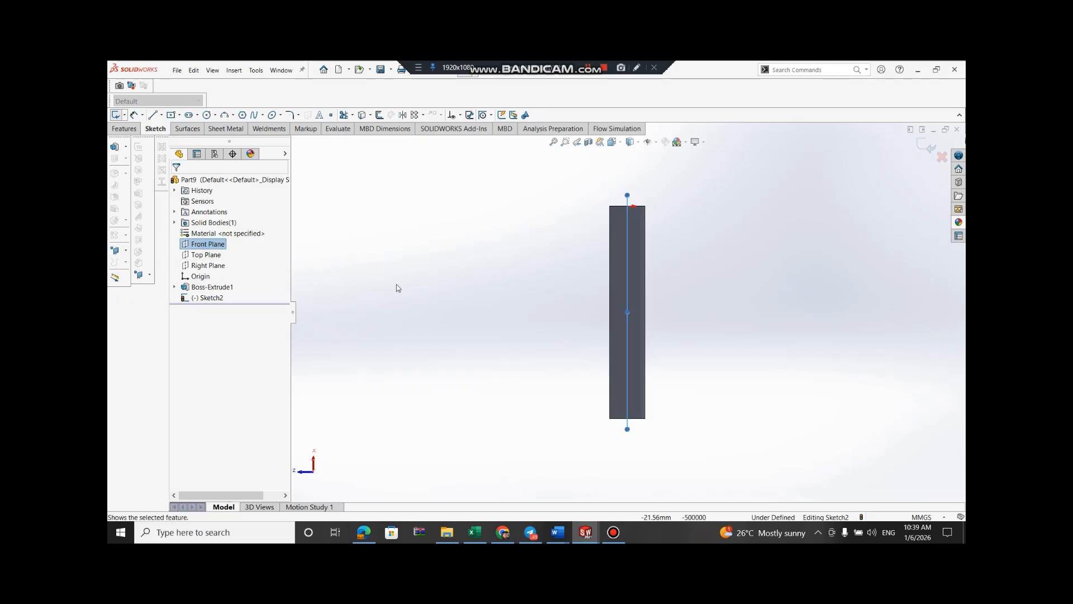
pyautogui.click(218, 247)
pyautogui.click(226, 234)
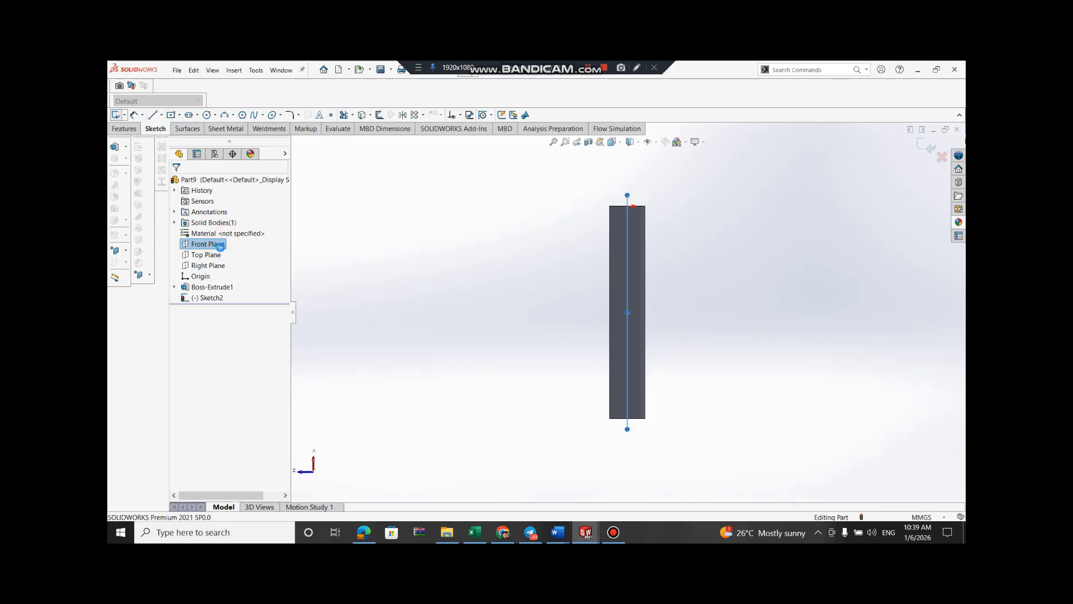
pyautogui.click(219, 246)
pyautogui.click(227, 234)
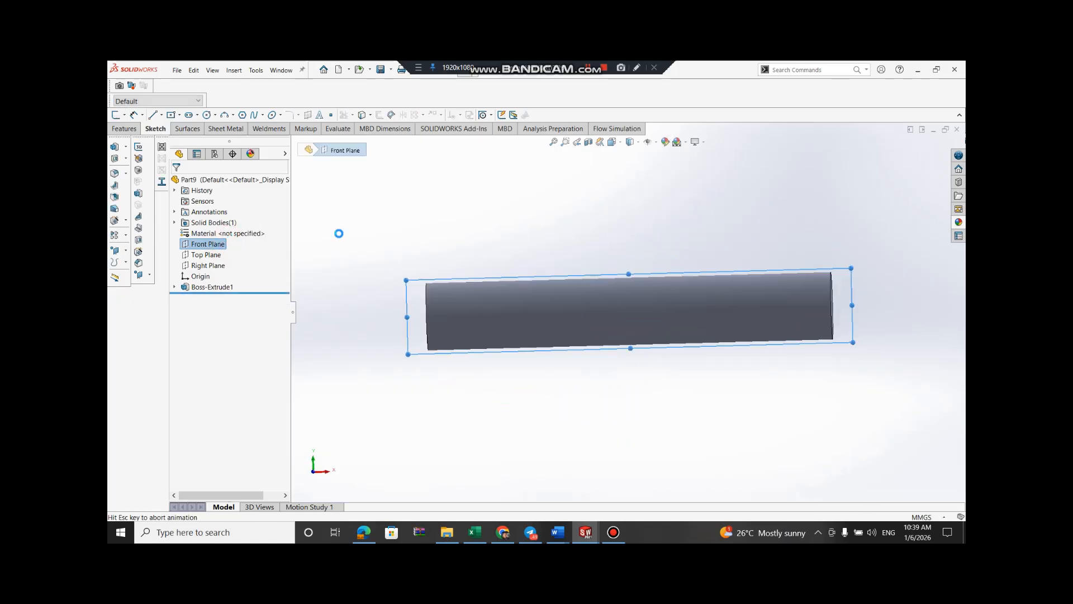
# Sketch a corner rectangle 3 mm high and 2 mm wide at the pin's origin end
pyautogui.click(180, 116)
pyautogui.click(173, 130)
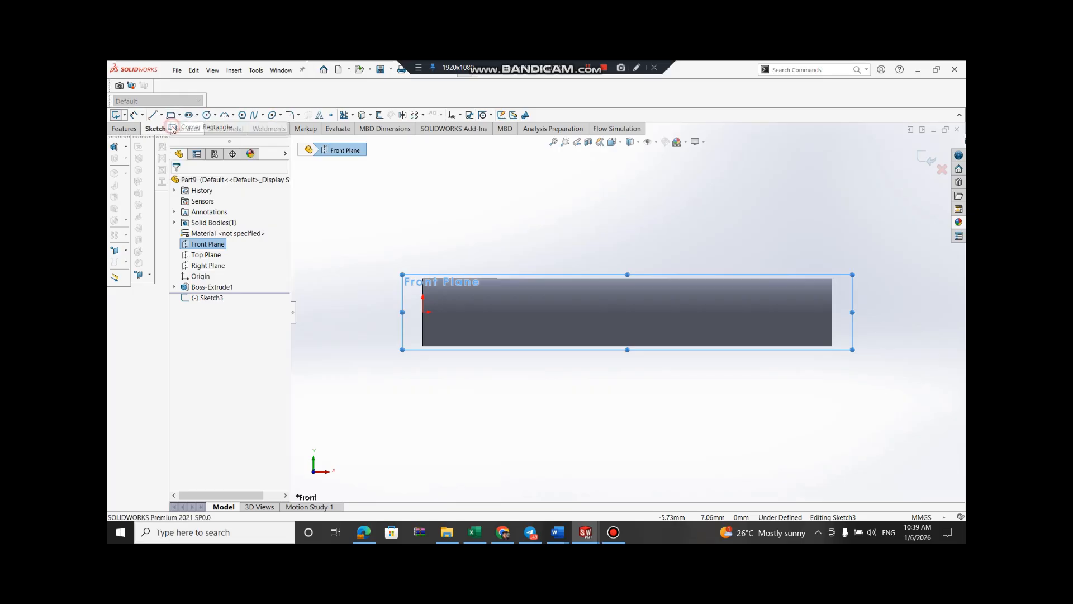
pyautogui.click(423, 278)
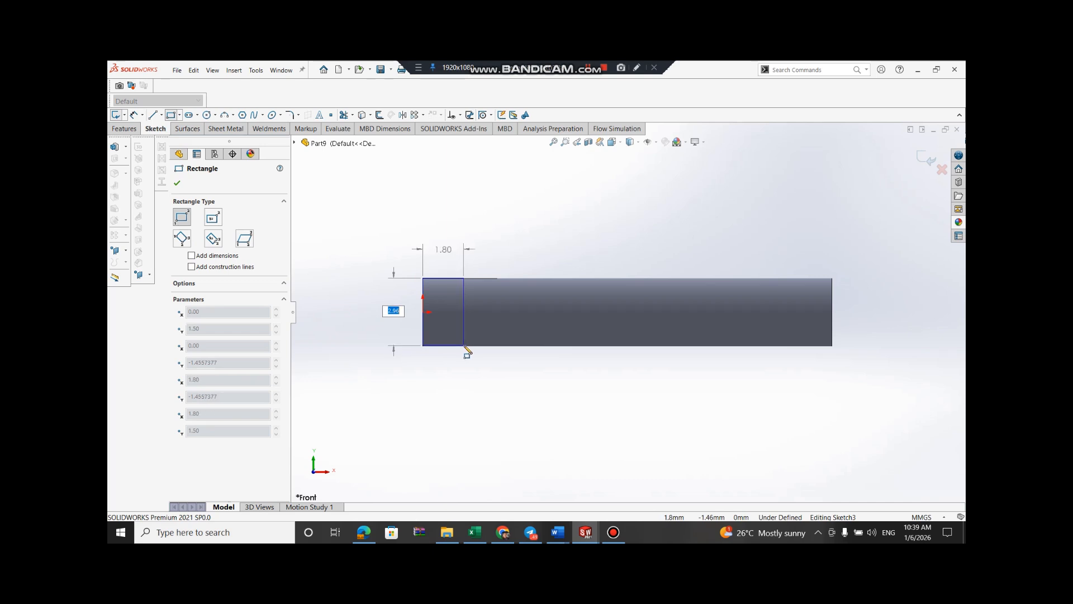
pyautogui.write('3')
pyautogui.press('Tab')
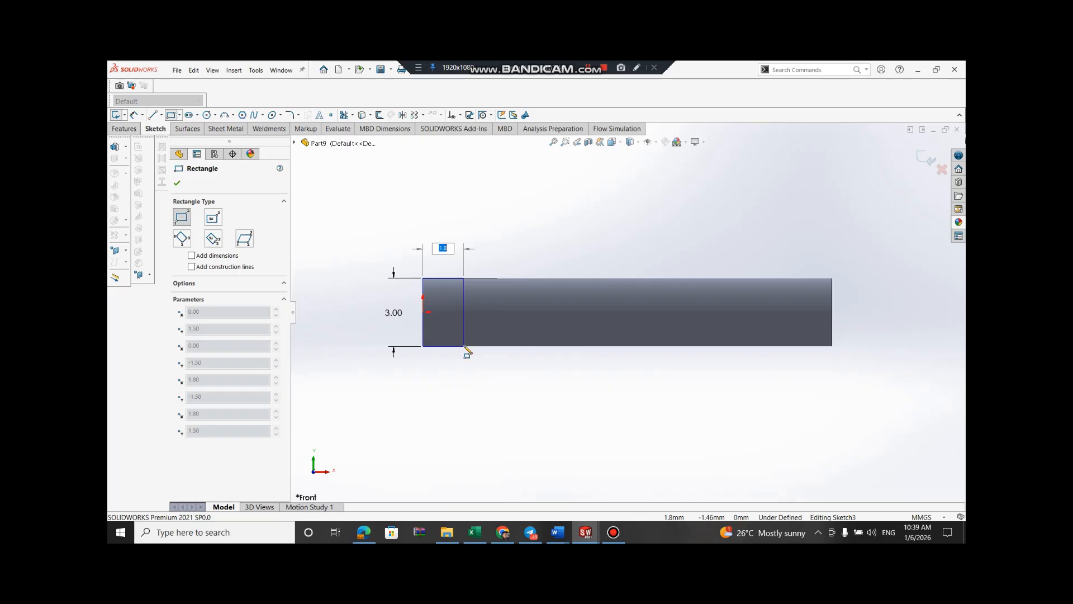
pyautogui.write('2')
pyautogui.press('Return')
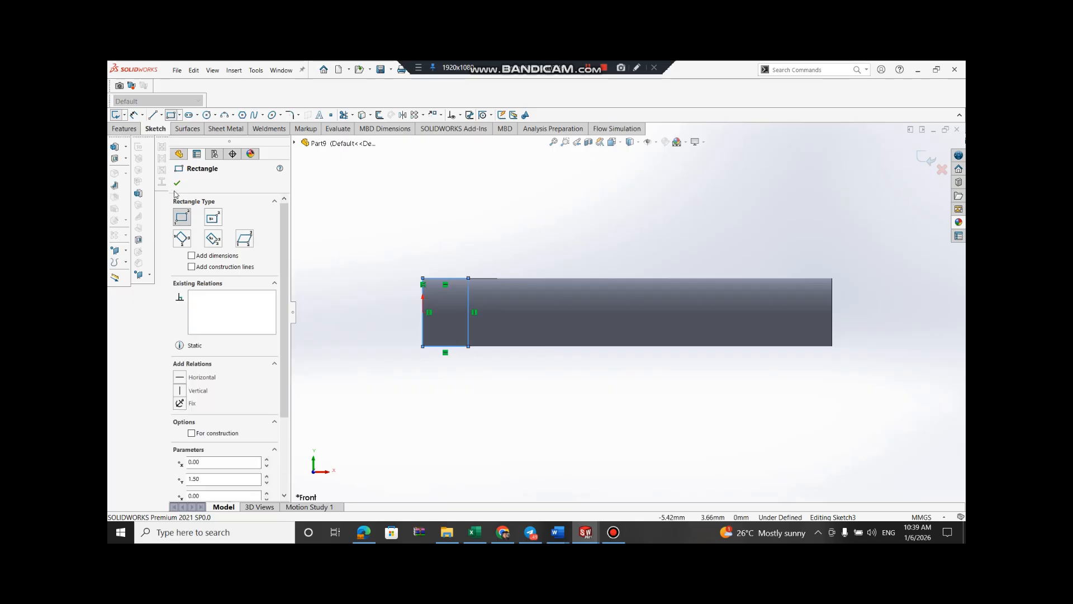
pyautogui.click(177, 182)
# Boss-Extrude the rectangle to a blind depth of 6 mm, merged with the pin, to form a side arm
pyautogui.click(115, 147)
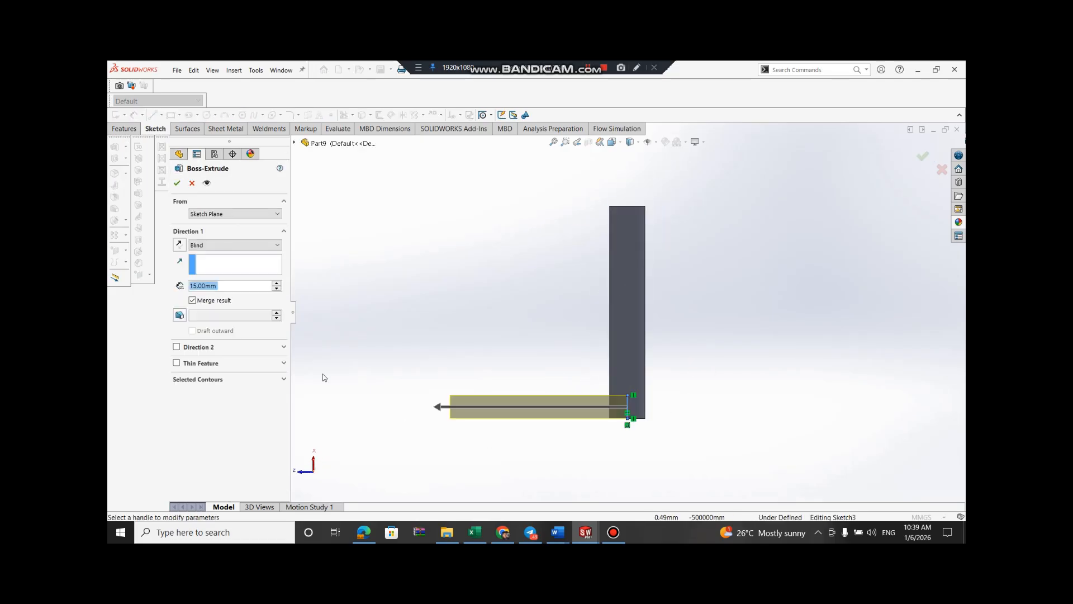
pyautogui.click(277, 288)
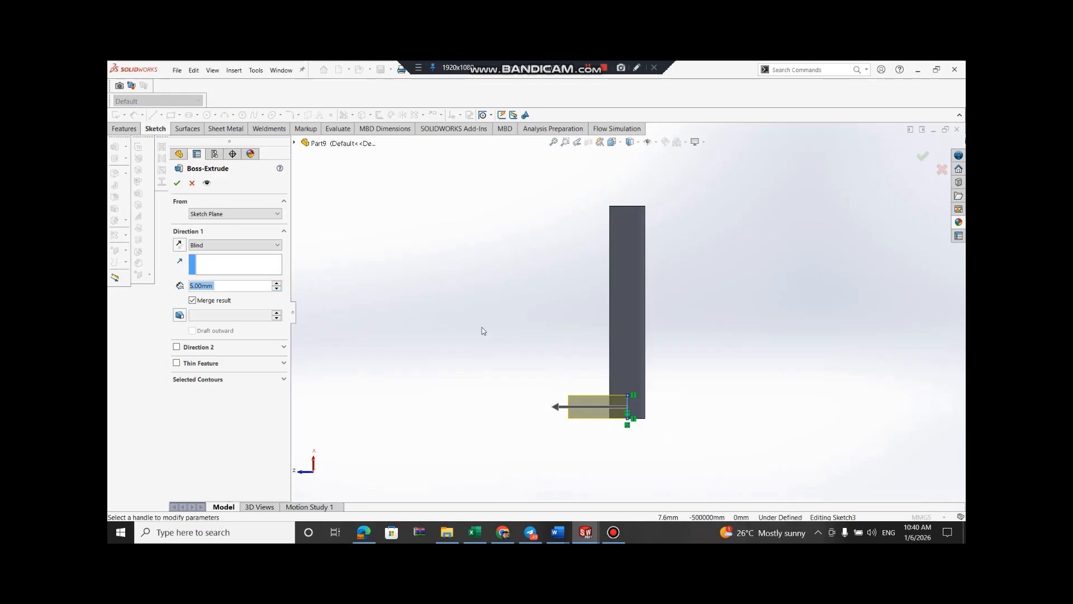
pyautogui.write('10')
pyautogui.press('Return')
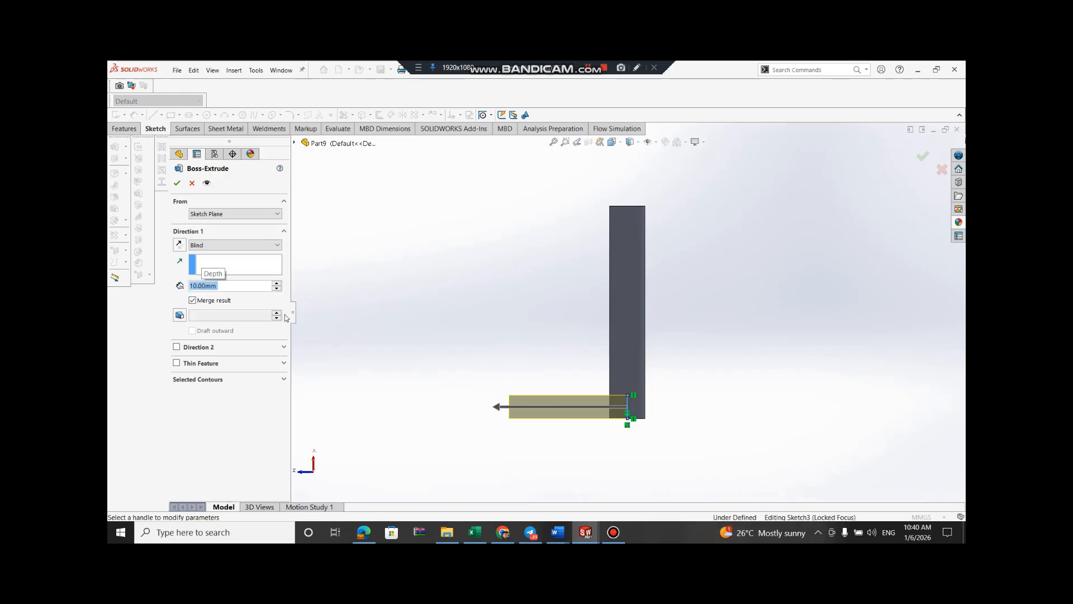
pyautogui.write('8')
pyautogui.press('Return')
pyautogui.write('6')
pyautogui.press('Return')
pyautogui.click(178, 184)
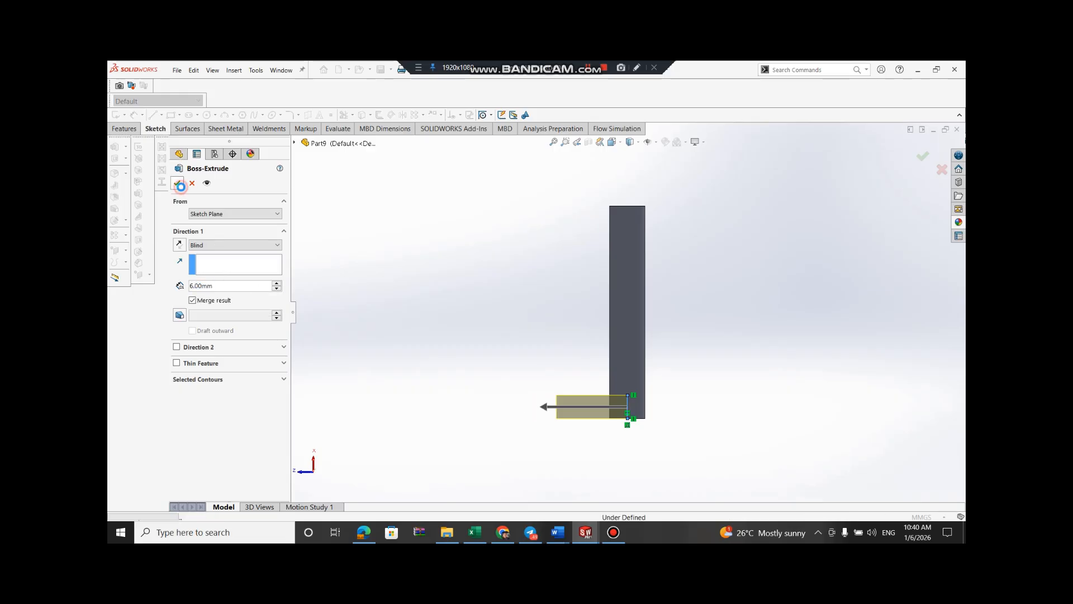
# Start a new sketch on the flat 2 by 6 mm face of the side arm
pyautogui.press('Up')
pyautogui.press('Up')
pyautogui.press('Up')
pyautogui.press('Up')
pyautogui.press('Up')
pyautogui.press('Up')
pyautogui.press('Up')
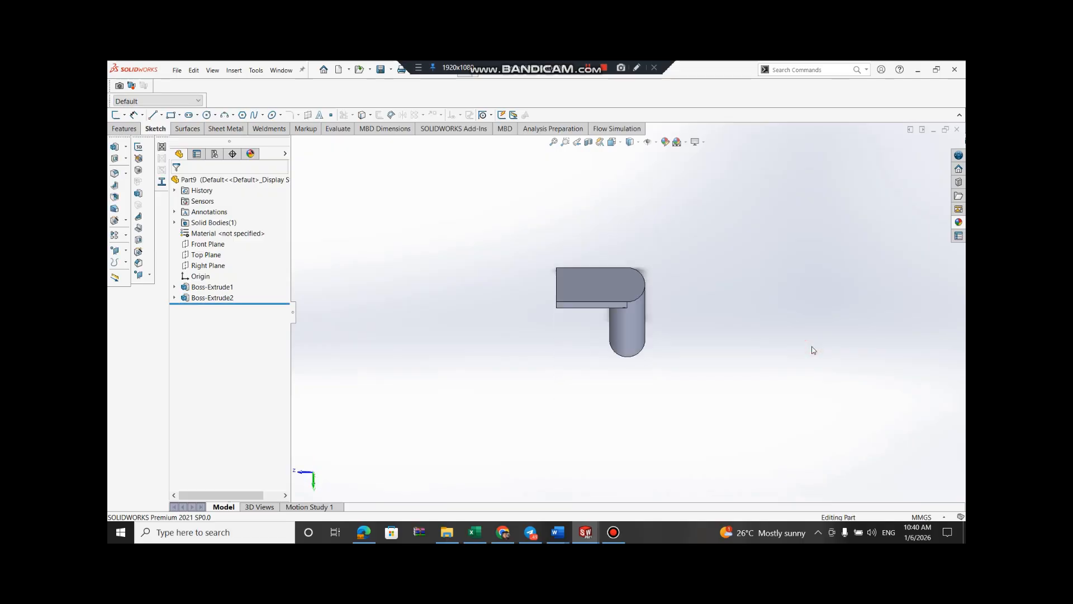
pyautogui.press('Up')
pyautogui.press('Up')
pyautogui.press('Up')
pyautogui.press('Up')
pyautogui.press('Up')
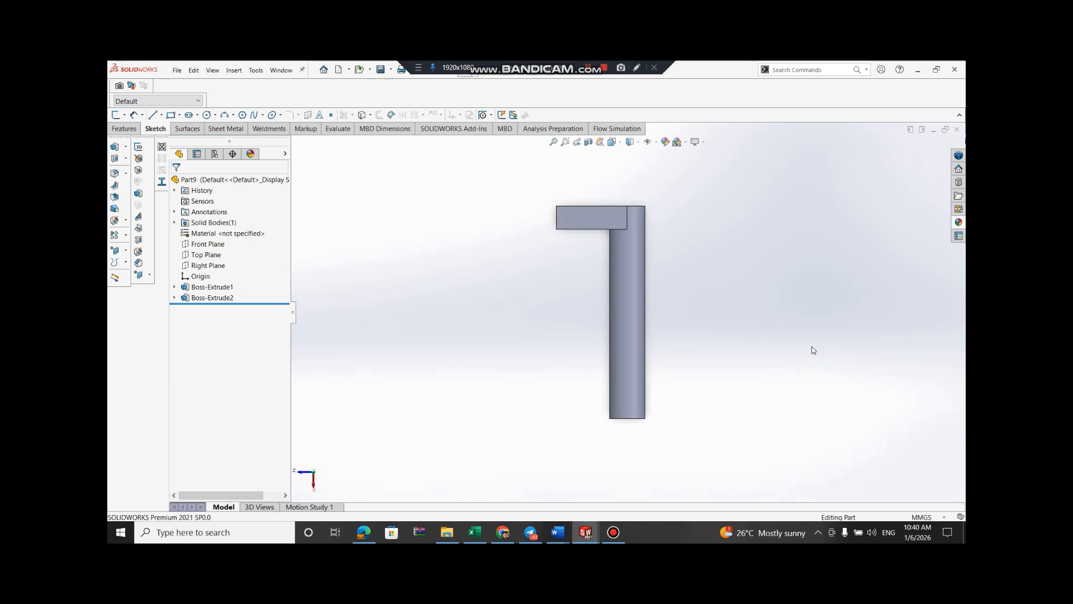
pyautogui.press('Left')
pyautogui.press('Left')
pyautogui.press('Left')
pyautogui.press('Left')
pyautogui.press('Left')
pyautogui.press('Left')
pyautogui.press('Left')
pyautogui.press('Left')
pyautogui.press('Left')
pyautogui.press('Left')
pyautogui.press('Left')
pyautogui.press('Left')
pyautogui.press('Down')
pyautogui.press('Left')
pyautogui.press('Left')
pyautogui.press('Left')
pyautogui.press('Left')
pyautogui.press('Left')
pyautogui.press('Left')
pyautogui.press('Left')
pyautogui.press('Left')
pyautogui.press('Left')
pyautogui.press('Left')
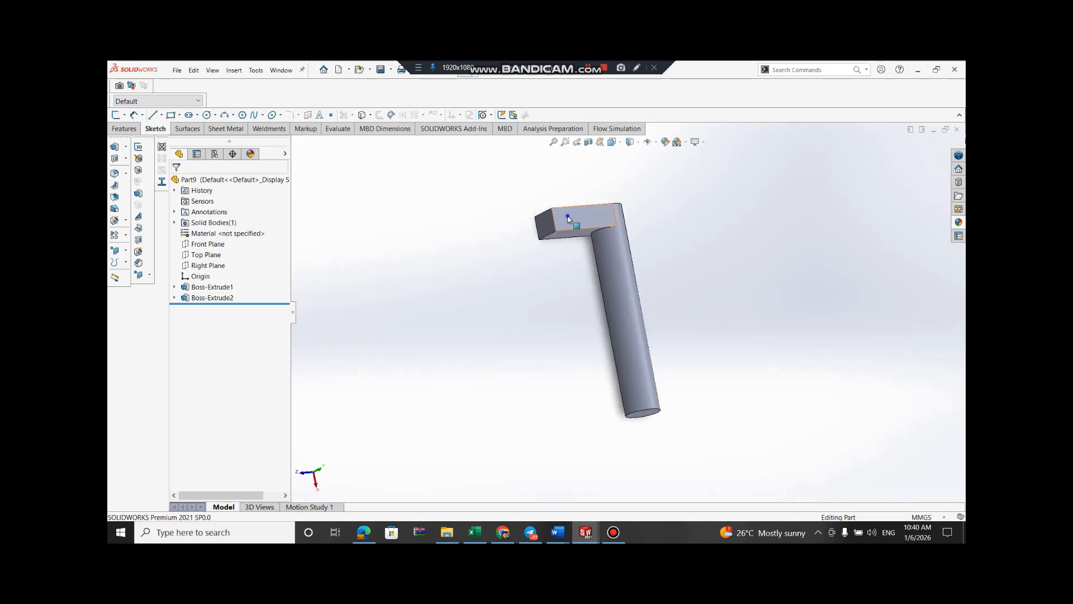
pyautogui.rightClick(569, 219)
pyautogui.click(588, 206)
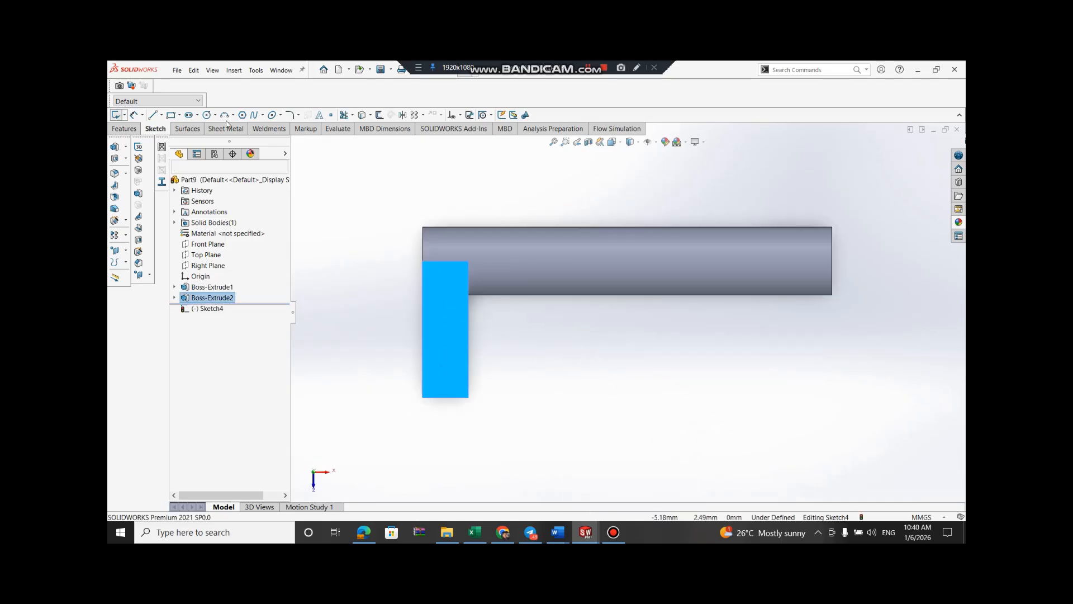
pyautogui.click(180, 116)
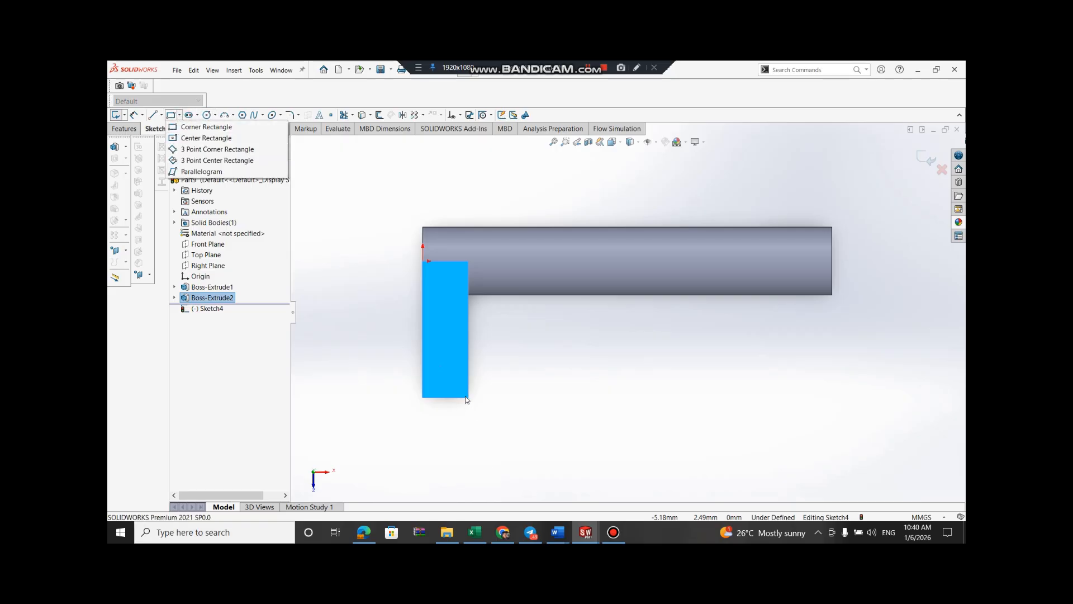
pyautogui.click(446, 367)
pyautogui.click(180, 115)
pyautogui.click(202, 125)
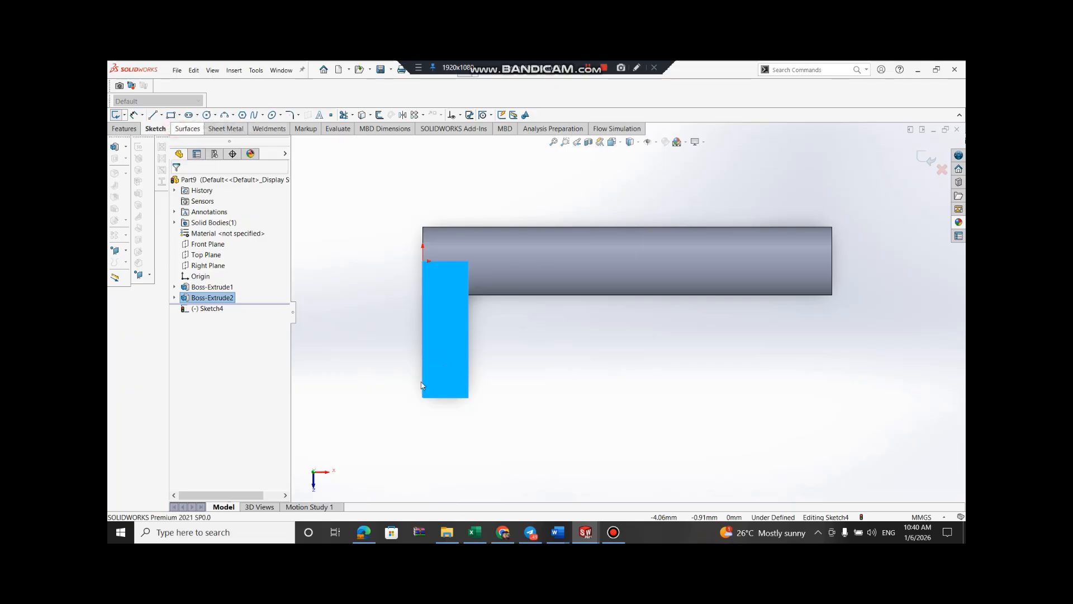
pyautogui.click(468, 398)
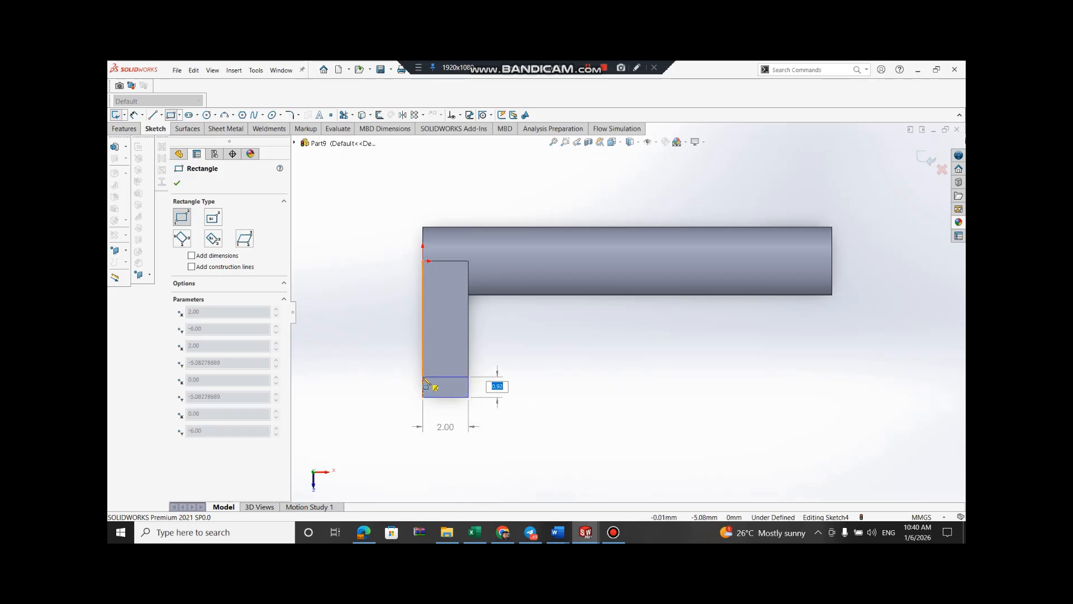
pyautogui.press('Tab')
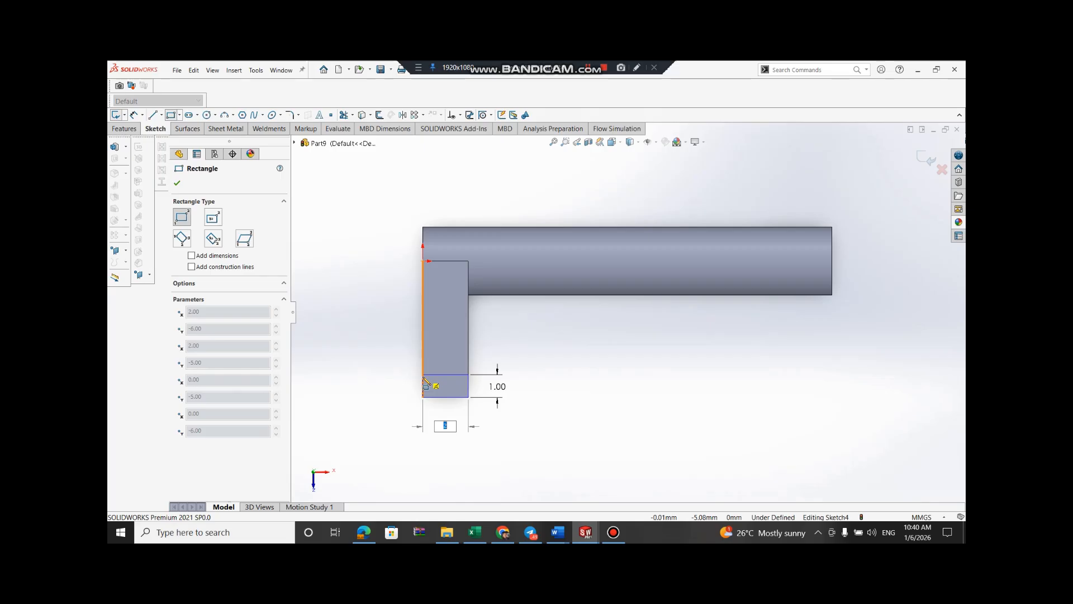
pyautogui.press('Escape')
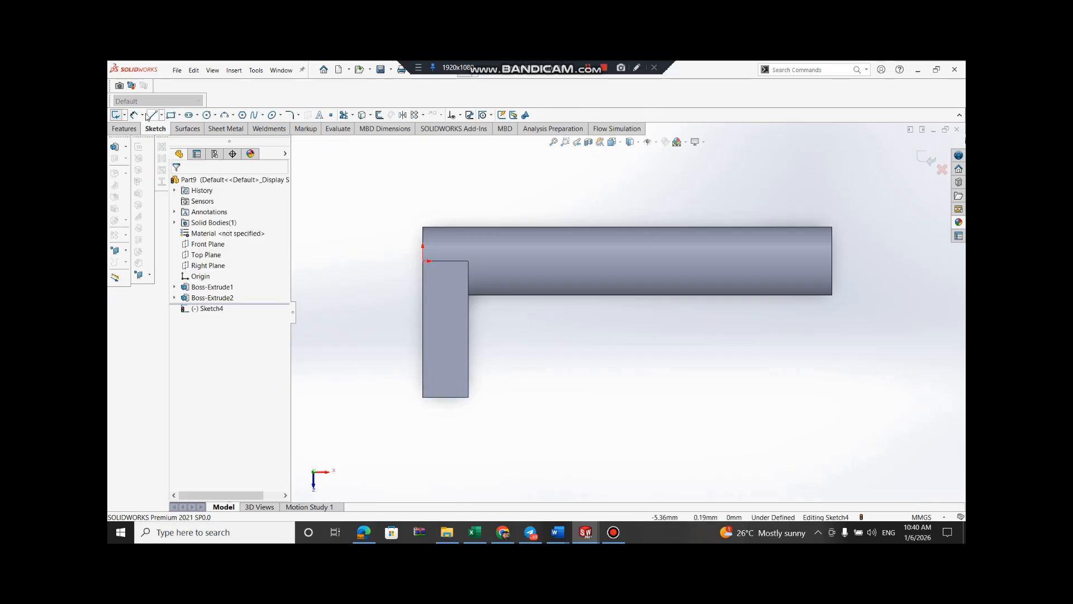
# Sketch a 2 by 2 mm corner rectangle at the outer end of the side arm's face, spanning the arm's full width
pyautogui.click(171, 115)
pyautogui.click(469, 397)
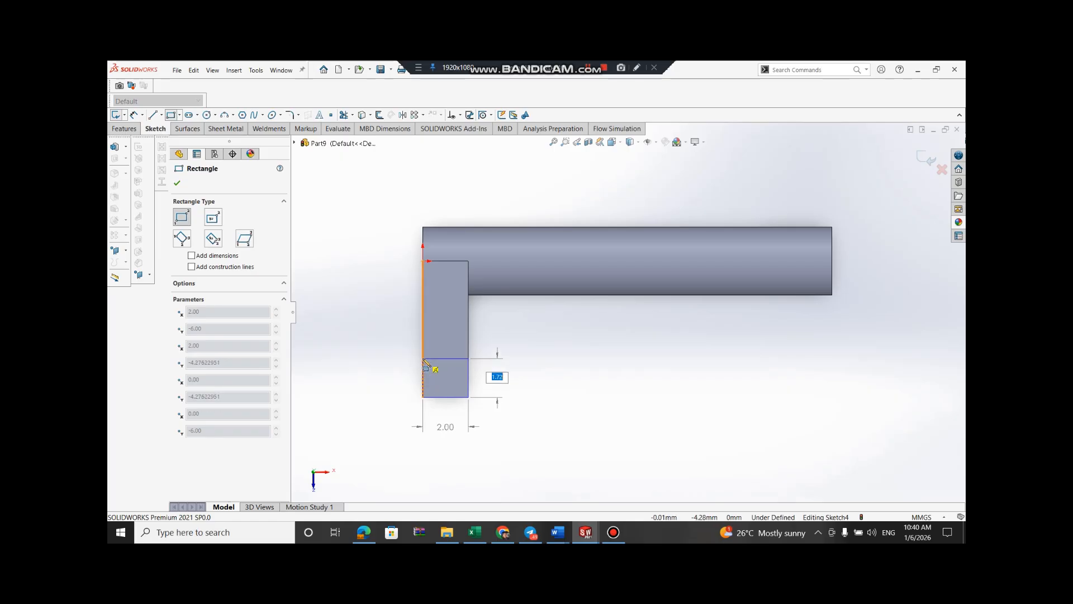
pyautogui.press('Return')
pyautogui.press('Return')
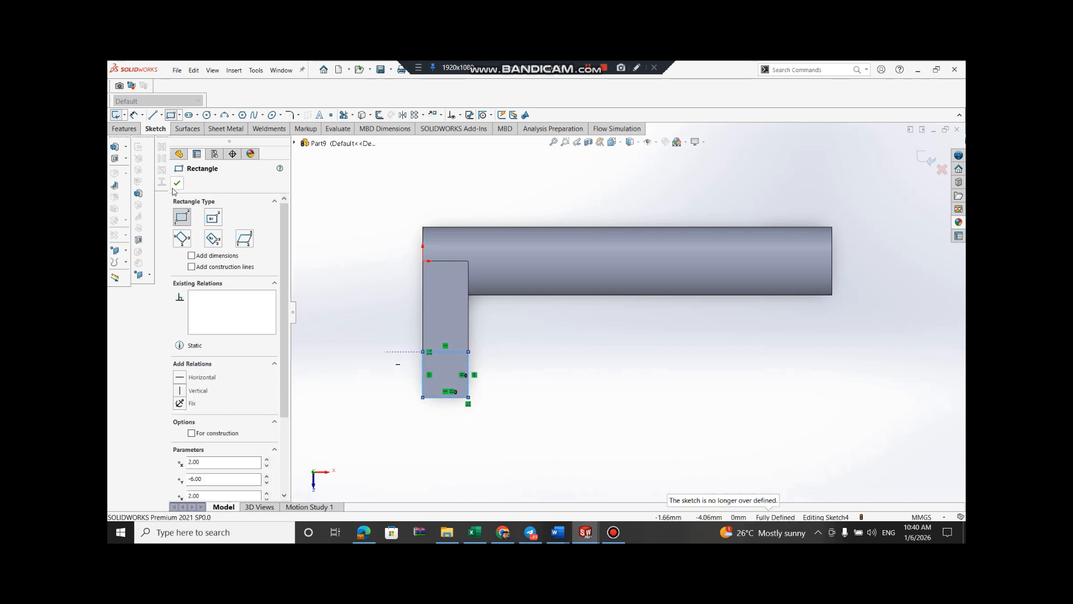
pyautogui.click(177, 183)
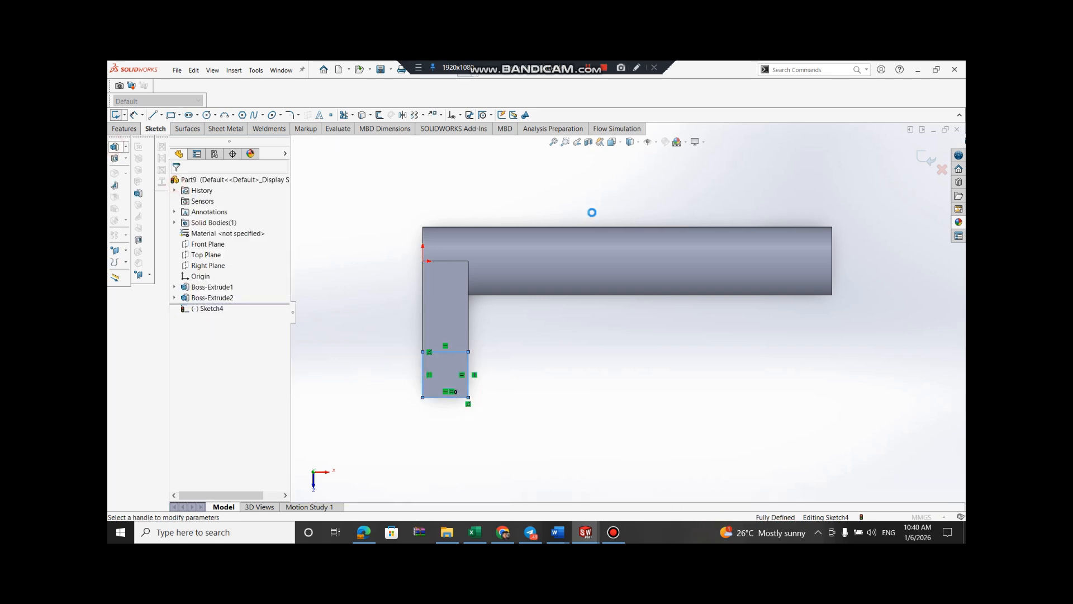
# Boss-Extrude the square to a blind depth of 90 mm, merged with the side arm, to form a long bar
pyautogui.scroll(3, 712, 225)
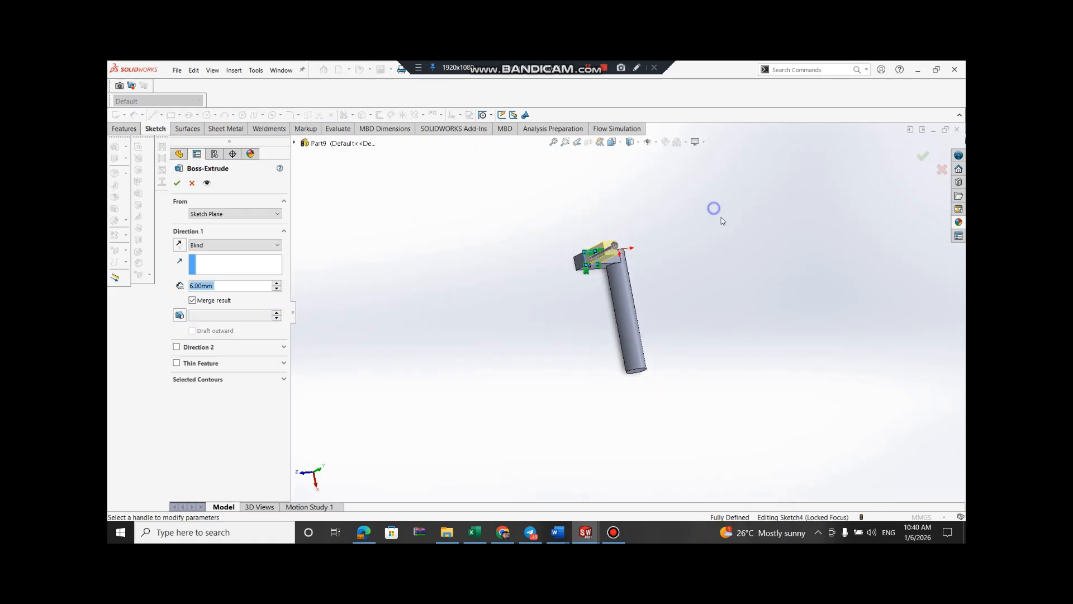
pyautogui.rightClick(714, 208)
pyautogui.moveTo(775, 260)
pyautogui.click(851, 305)
pyautogui.moveTo(825, 257); pyautogui.dragTo(802, 412)
pyautogui.moveTo(585, 532)
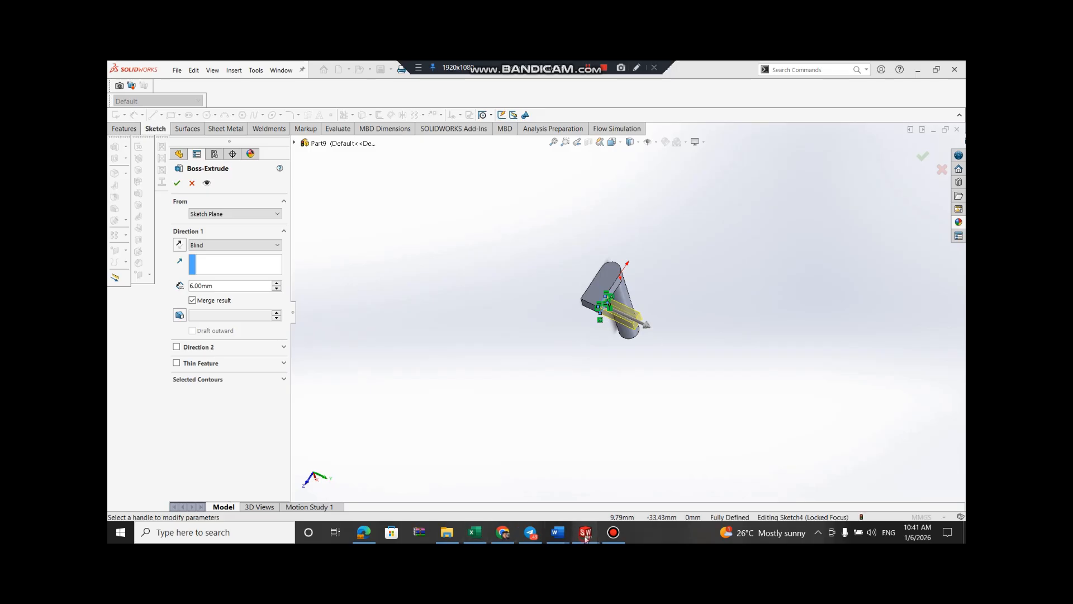
pyautogui.moveTo(660, 503)
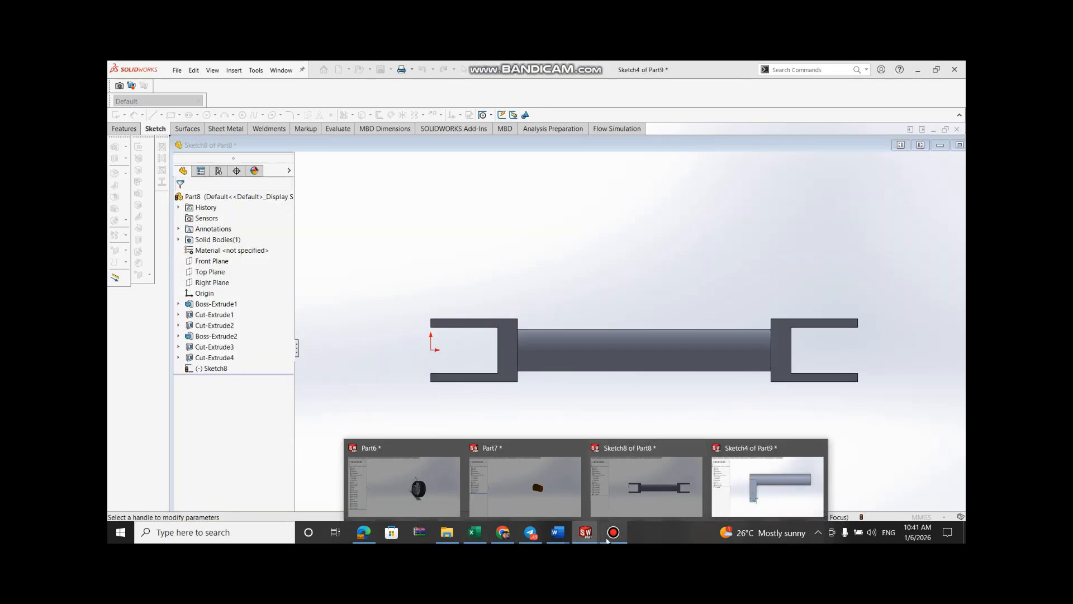
pyautogui.click(737, 506)
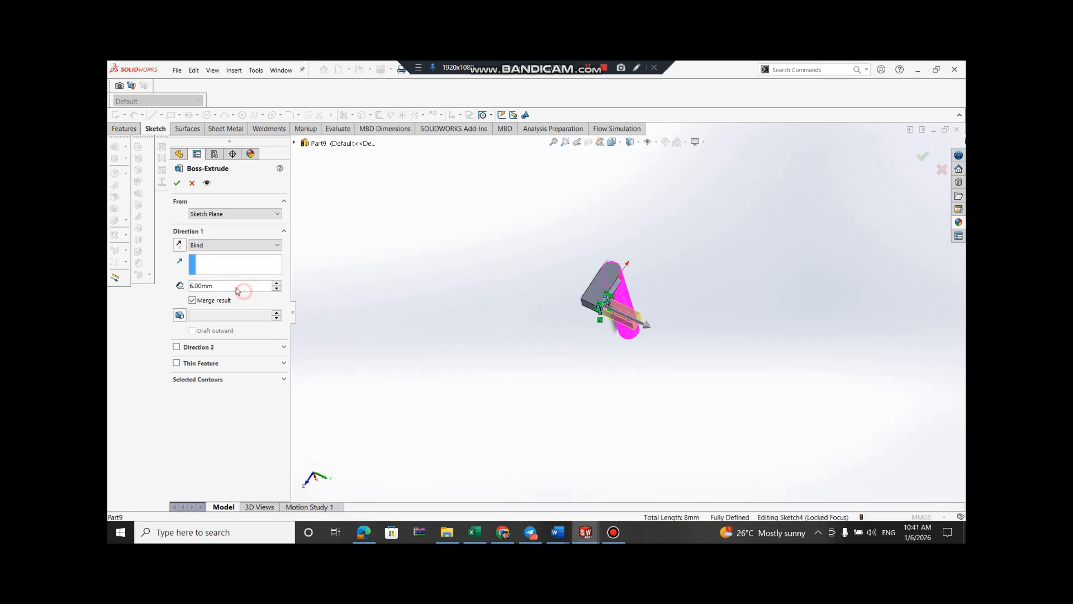
pyautogui.write('90')
pyautogui.press('Return')
pyautogui.scroll(3, 624, 307)
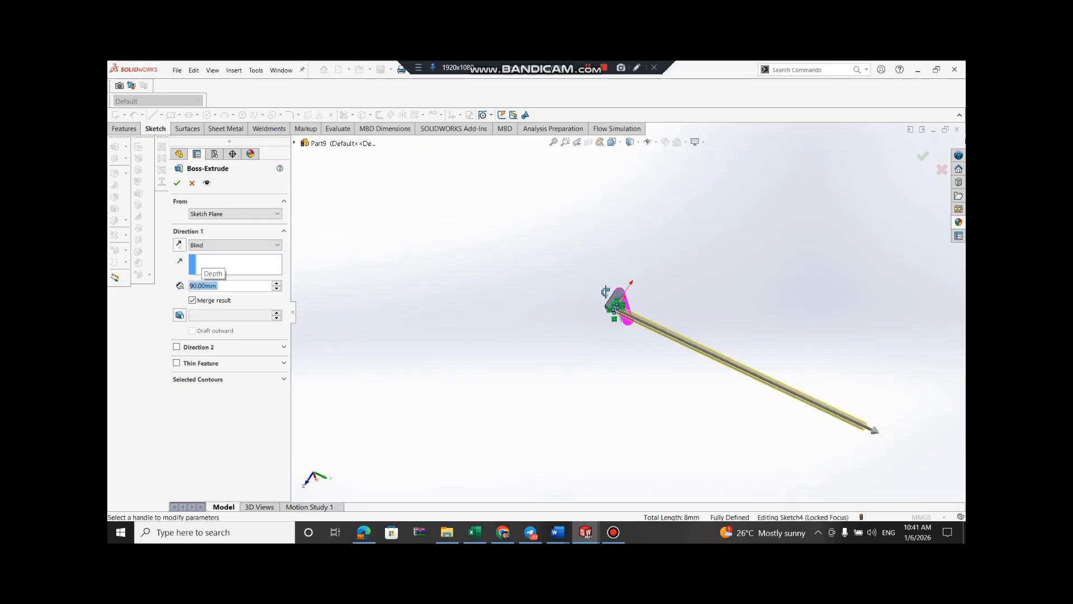
pyautogui.click(178, 183)
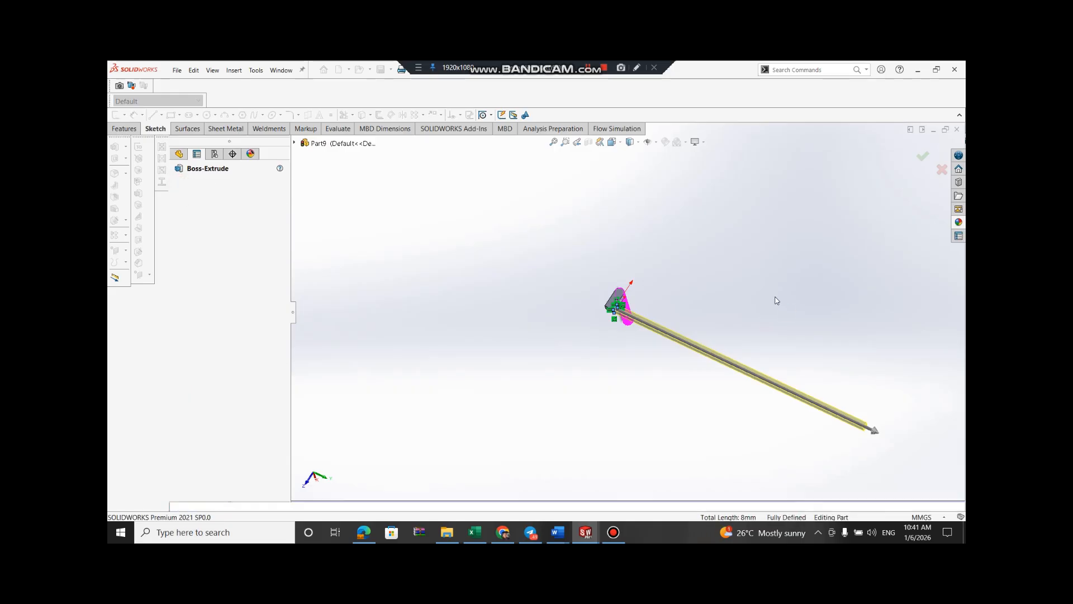
pyautogui.moveTo(778, 290); pyautogui.dragTo(609, 322, button='middle')
pyautogui.rightClick(608, 307)
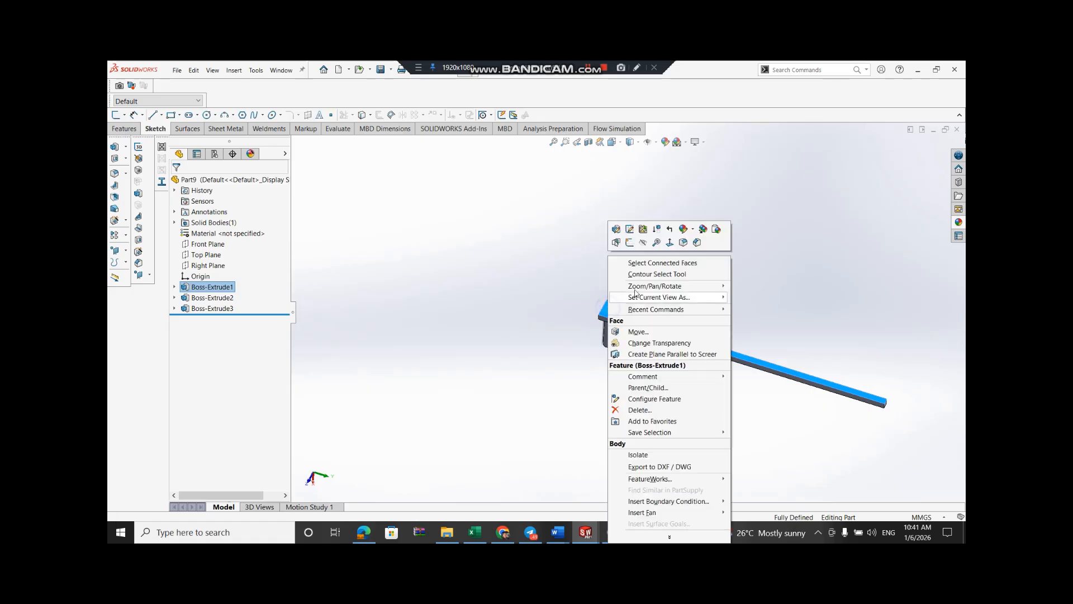
pyautogui.click(634, 250)
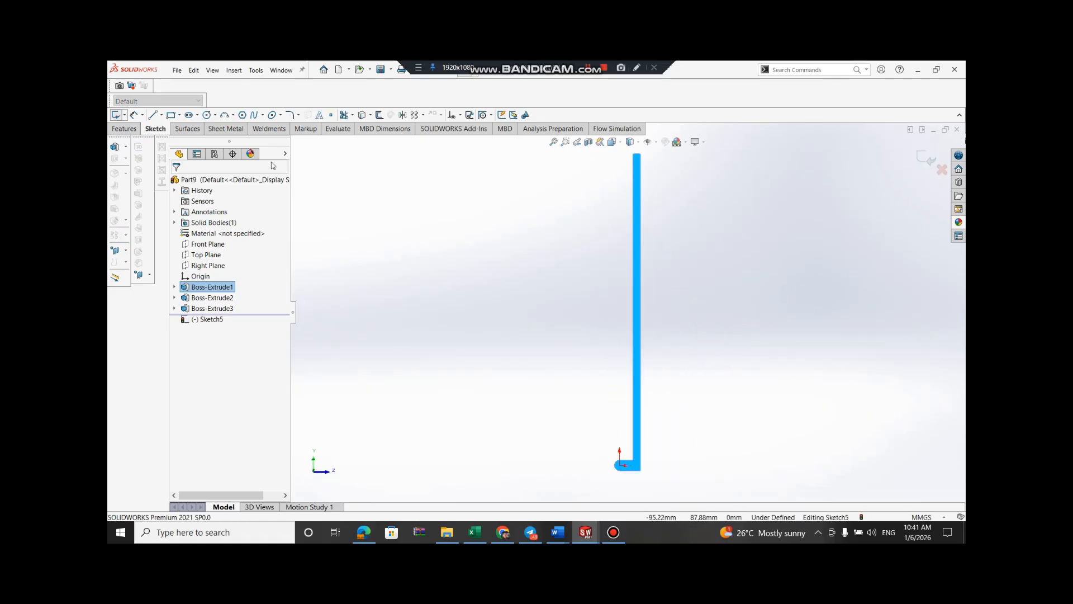
pyautogui.click(162, 114)
pyautogui.click(178, 137)
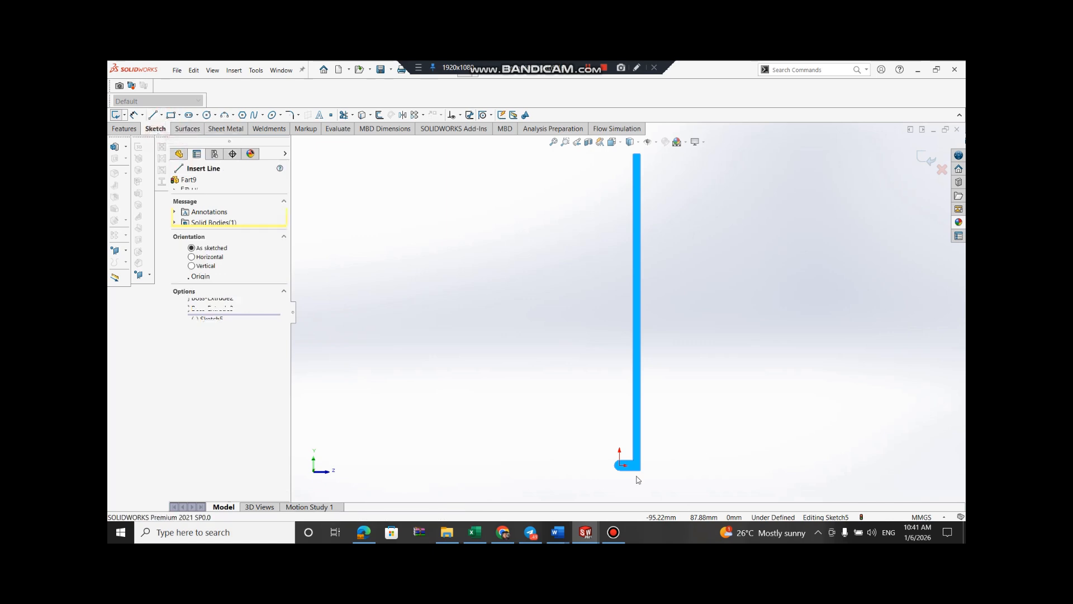
pyautogui.scroll(-5, 635, 481)
pyautogui.scroll(5, 635, 310)
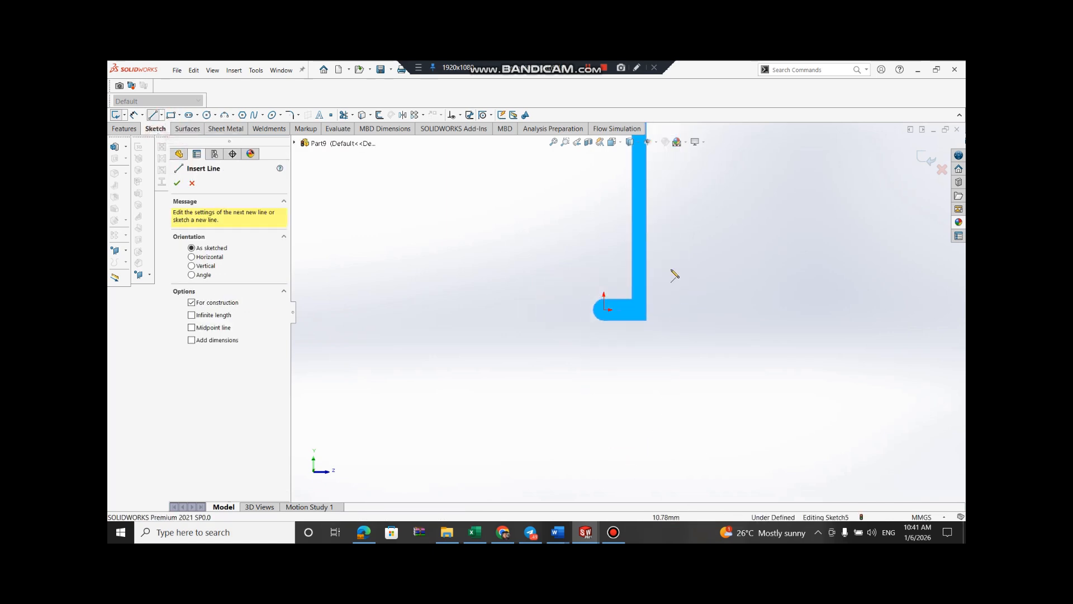
pyautogui.click(631, 301)
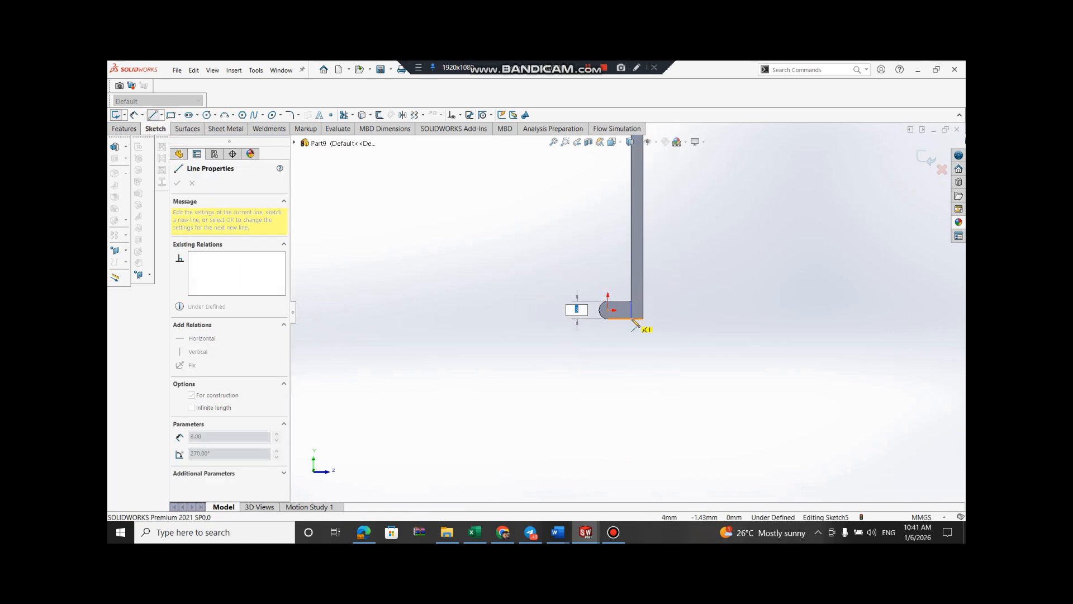
pyautogui.press('Escape')
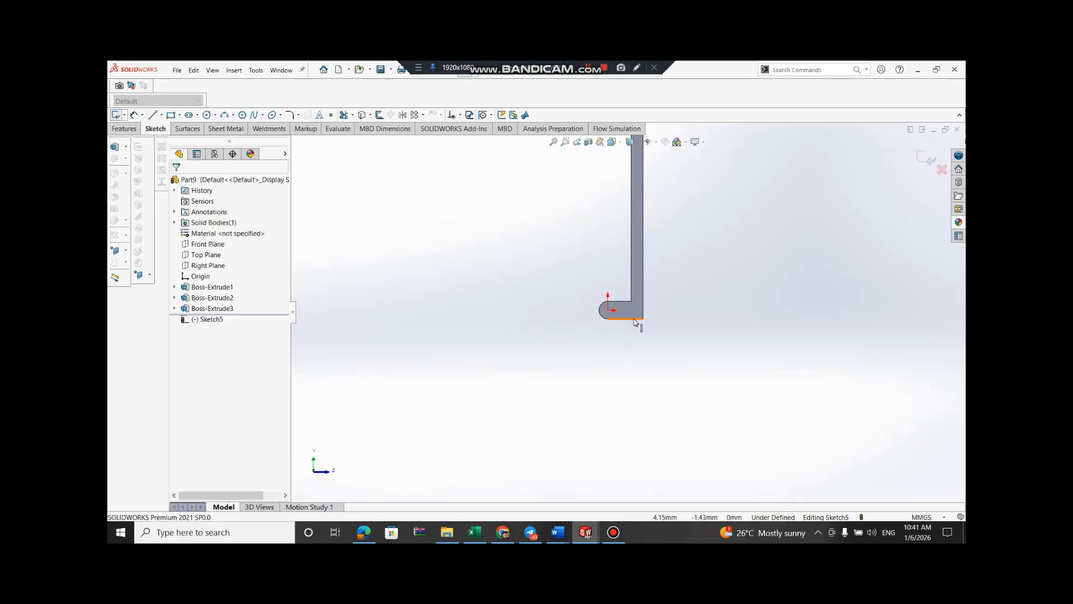
pyautogui.scroll(6, 632, 179)
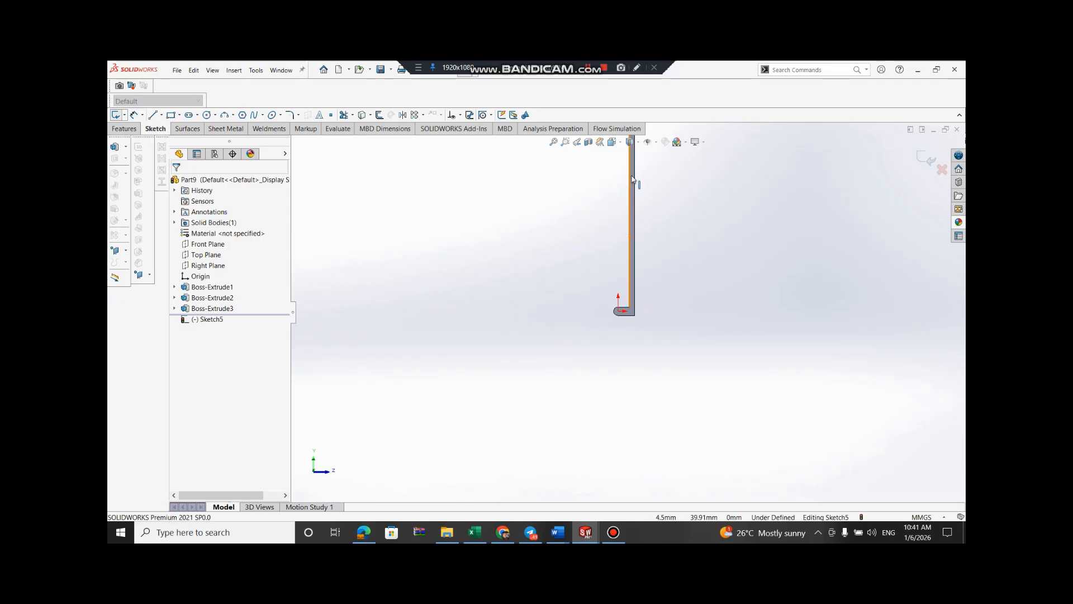
pyautogui.scroll(-4, 633, 187)
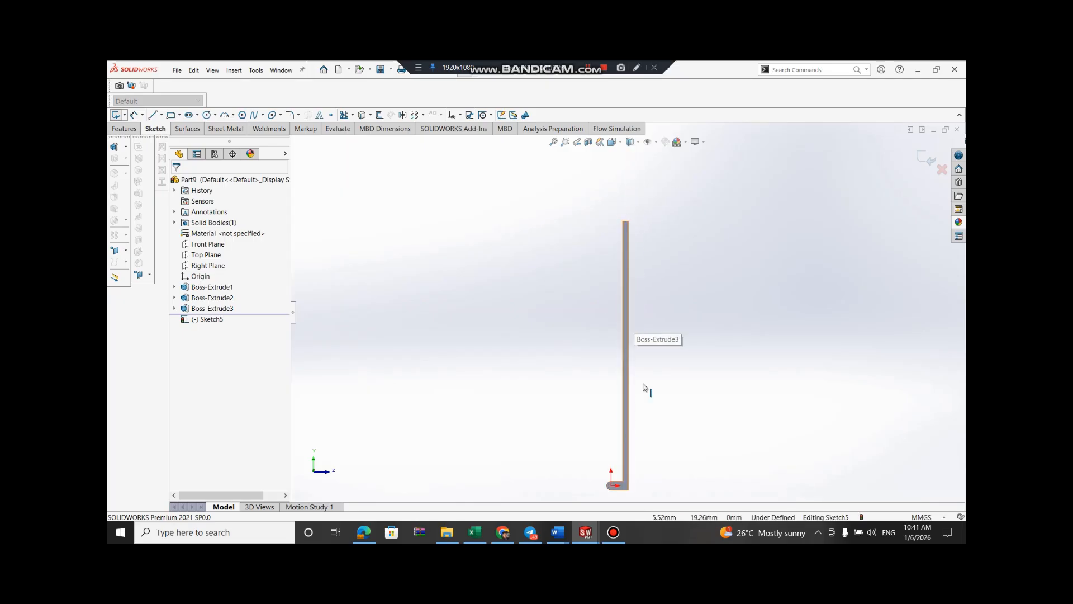
pyautogui.rightClick(626, 227)
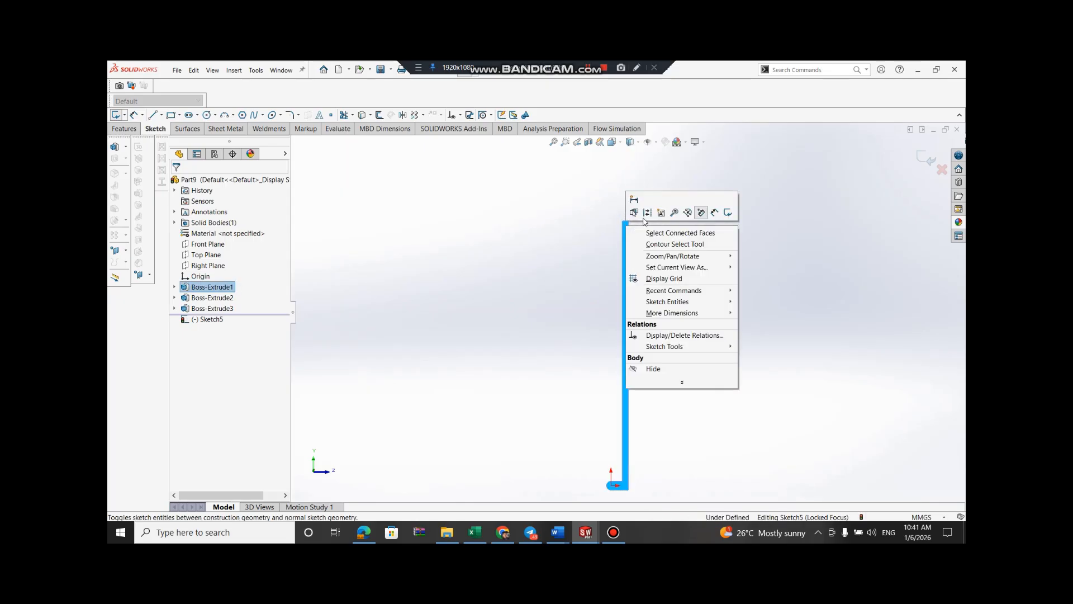
pyautogui.click(641, 220)
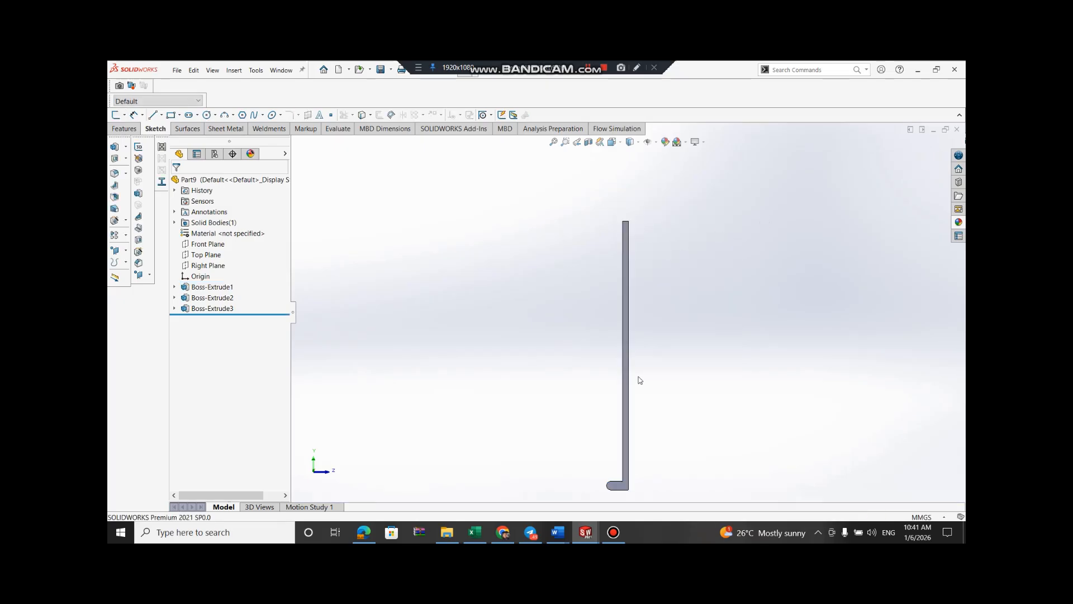
# Sketch a 3 mm diameter circle on the L-shaped end face, vertically aligned with the origin and about 90.4 mm from it, beside the bar's free end
pyautogui.rightClick(626, 226)
pyautogui.click(641, 217)
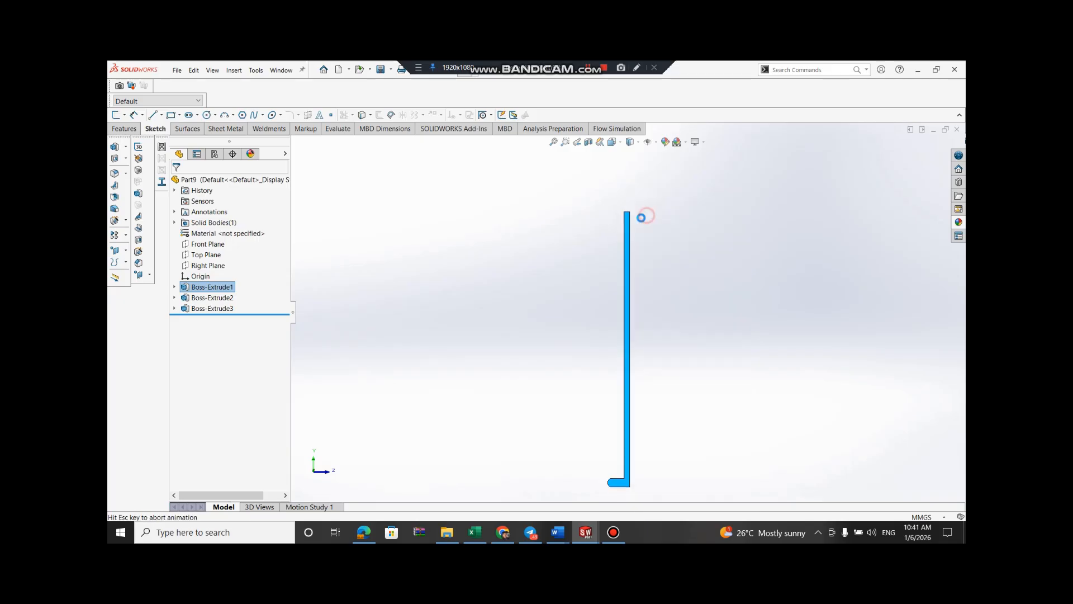
pyautogui.click(207, 115)
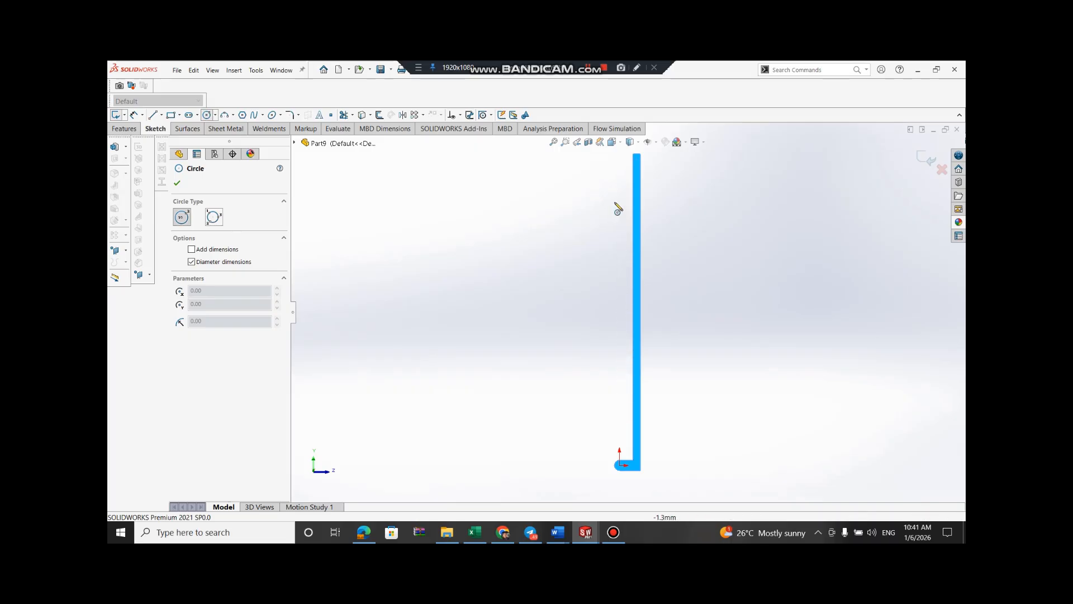
pyautogui.click(619, 158)
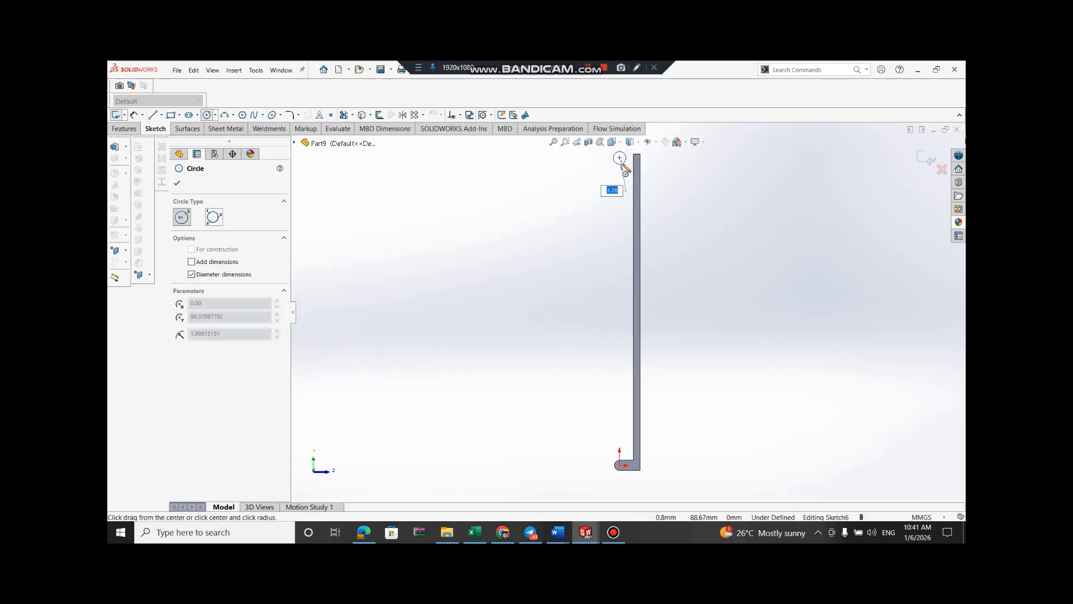
pyautogui.write('3')
pyautogui.press('Return')
pyautogui.scroll(-3, 646, 168)
pyautogui.scroll(3, 584, 301)
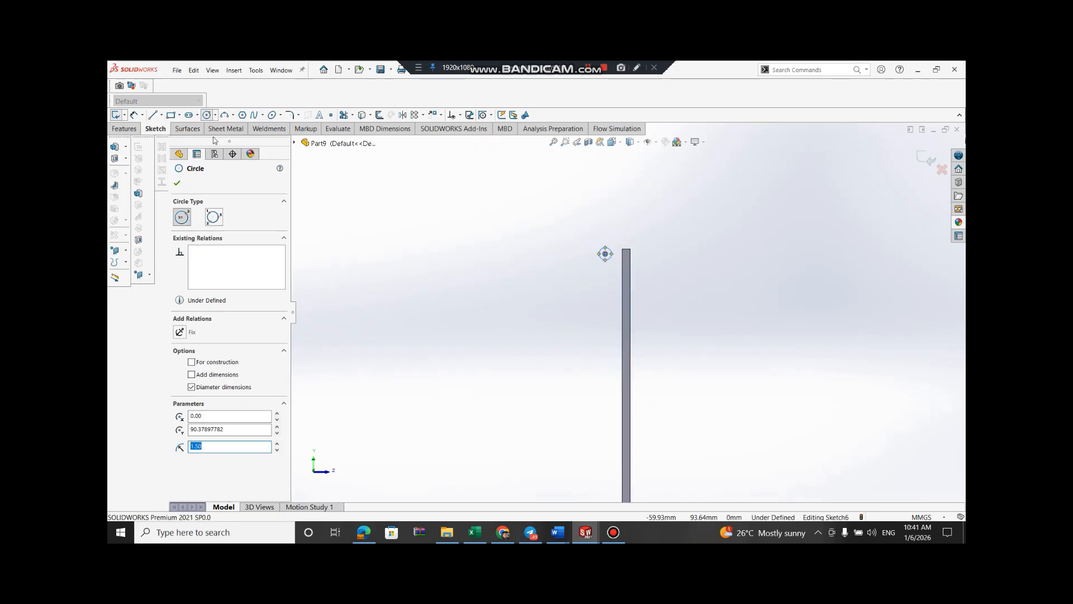
pyautogui.click(925, 159)
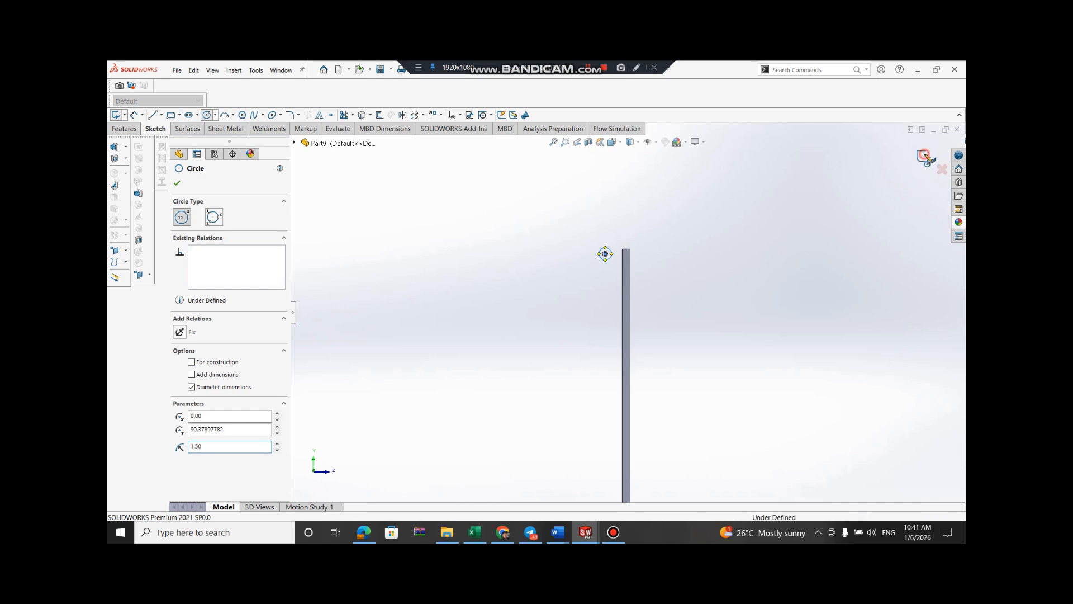
# Boss-Extrude the circle as a second pin, merged, with blind depths of 0.001 mm in Direction 1 and 18 mm in Direction 2
pyautogui.click(611, 256)
pyautogui.click(115, 149)
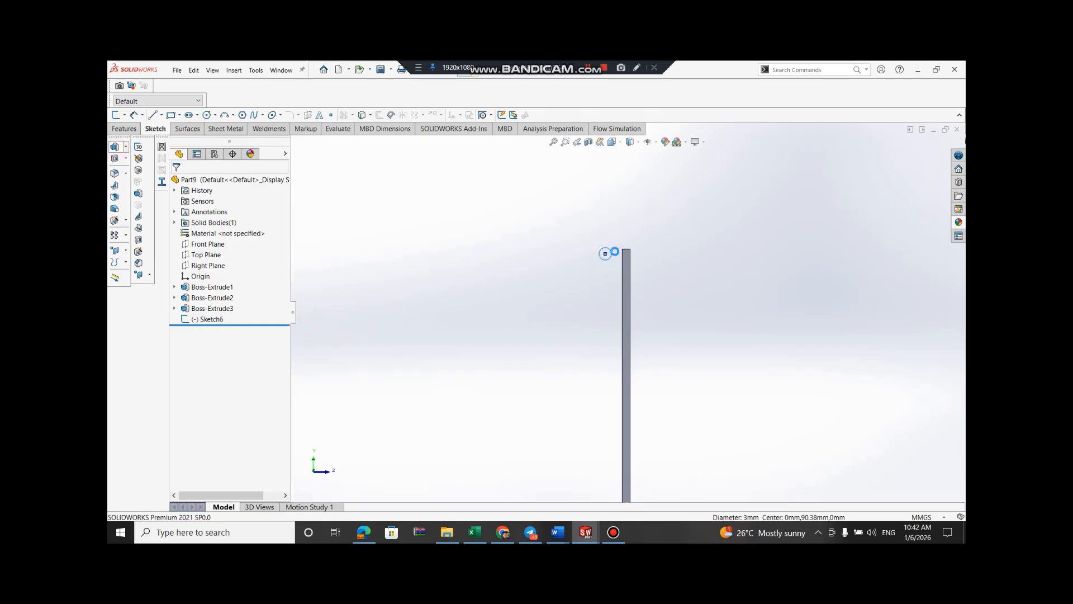
pyautogui.rightClick(655, 259)
pyautogui.click(709, 287)
pyautogui.click(804, 334)
pyautogui.moveTo(778, 390); pyautogui.dragTo(616, 283)
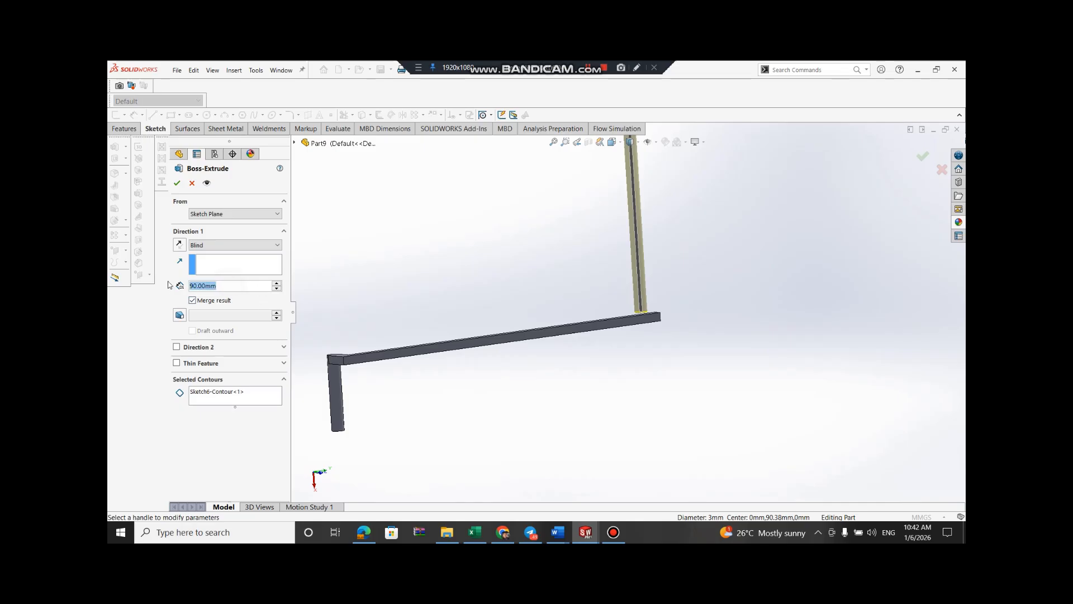
pyautogui.write('0.001')
pyautogui.press('Return')
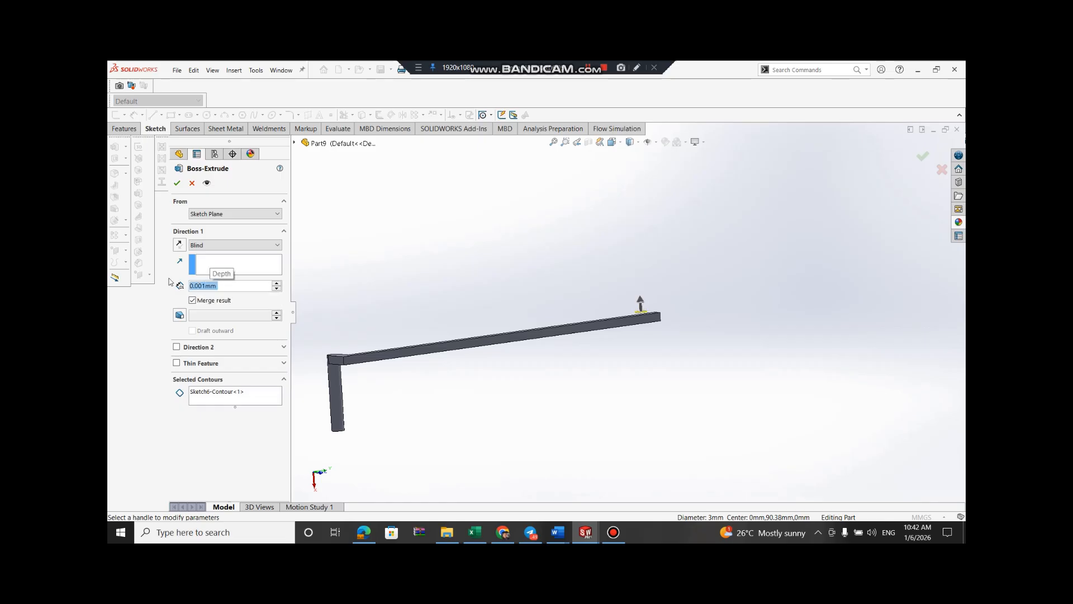
pyautogui.click(177, 348)
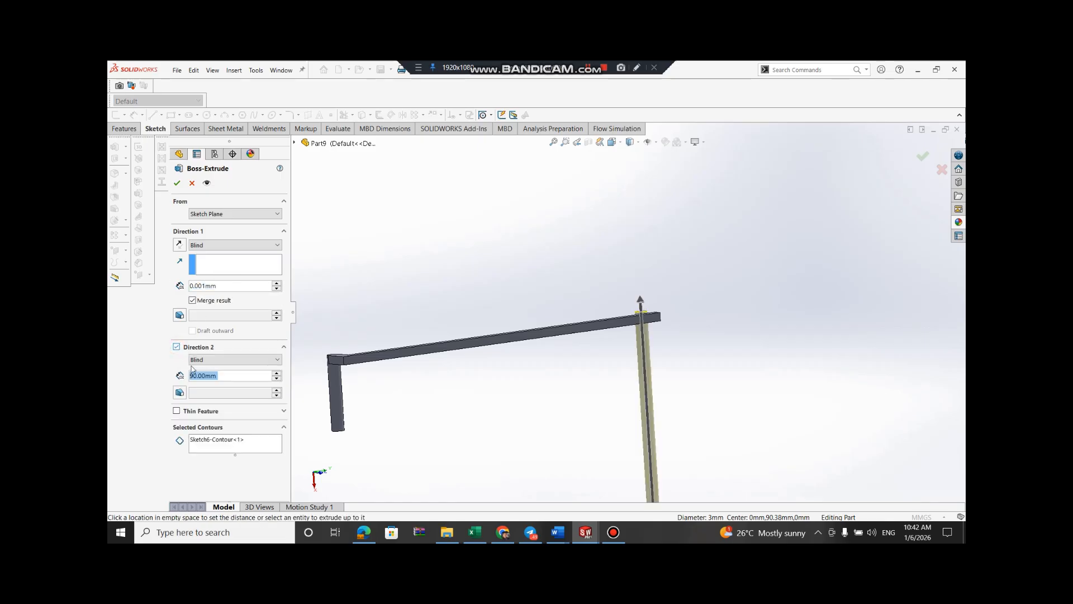
pyautogui.write('18')
pyautogui.press('Return')
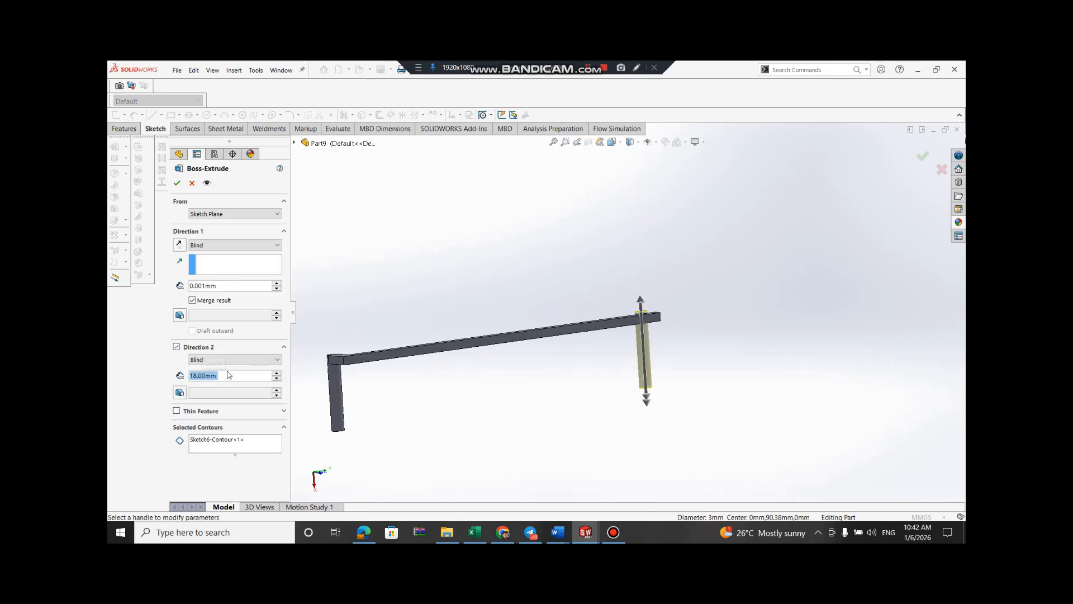
pyautogui.click(177, 183)
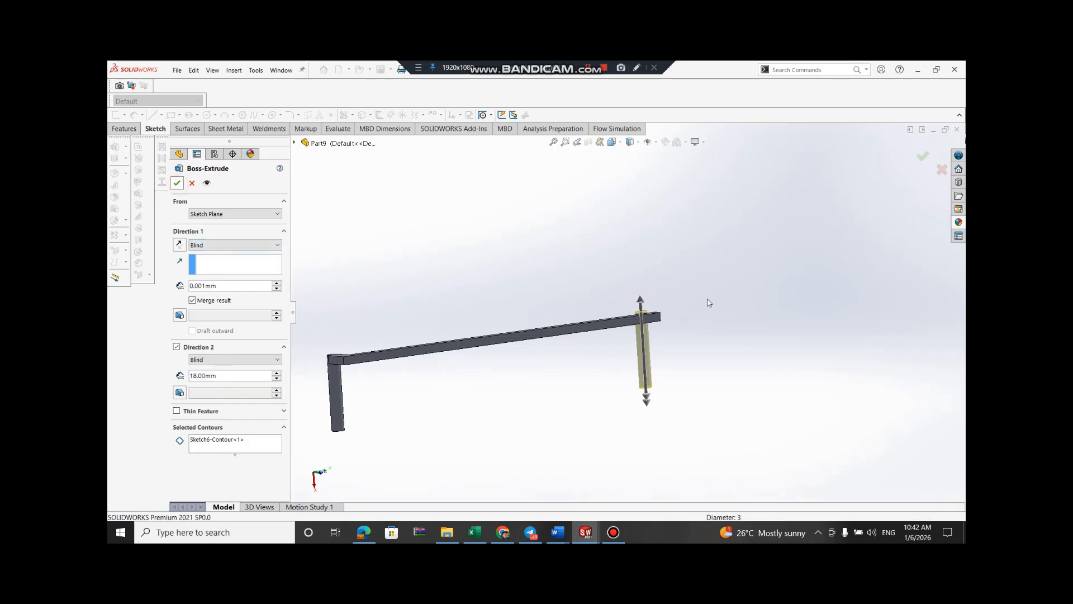
pyautogui.moveTo(699, 298); pyautogui.dragTo(328, 335, button='middle')
pyautogui.scroll(-1, 322, 331)
pyautogui.rightClick(331, 333)
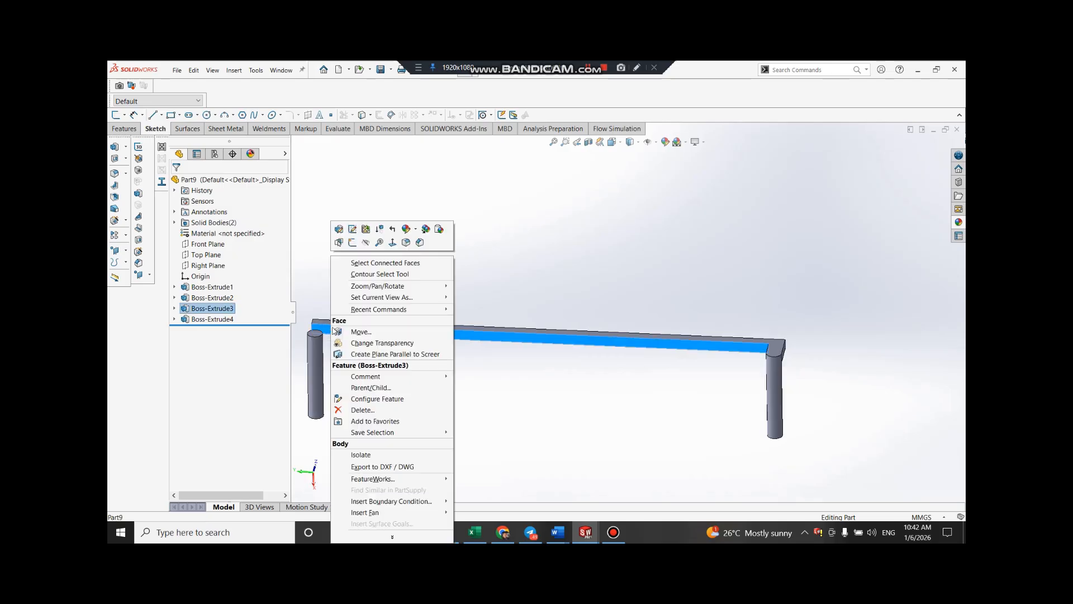
pyautogui.click(351, 241)
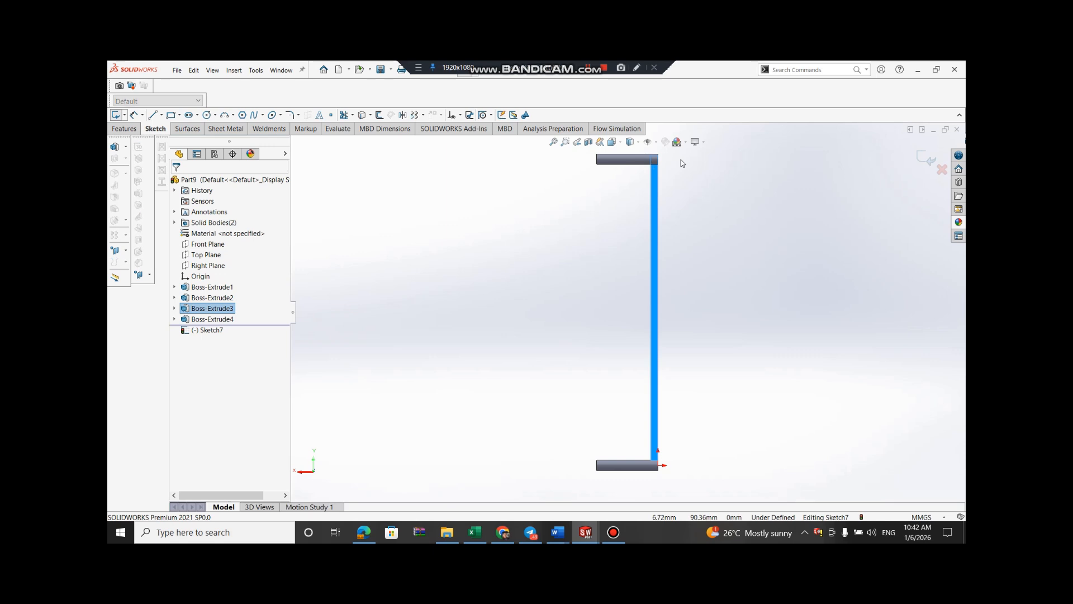
pyautogui.scroll(-4, 675, 157)
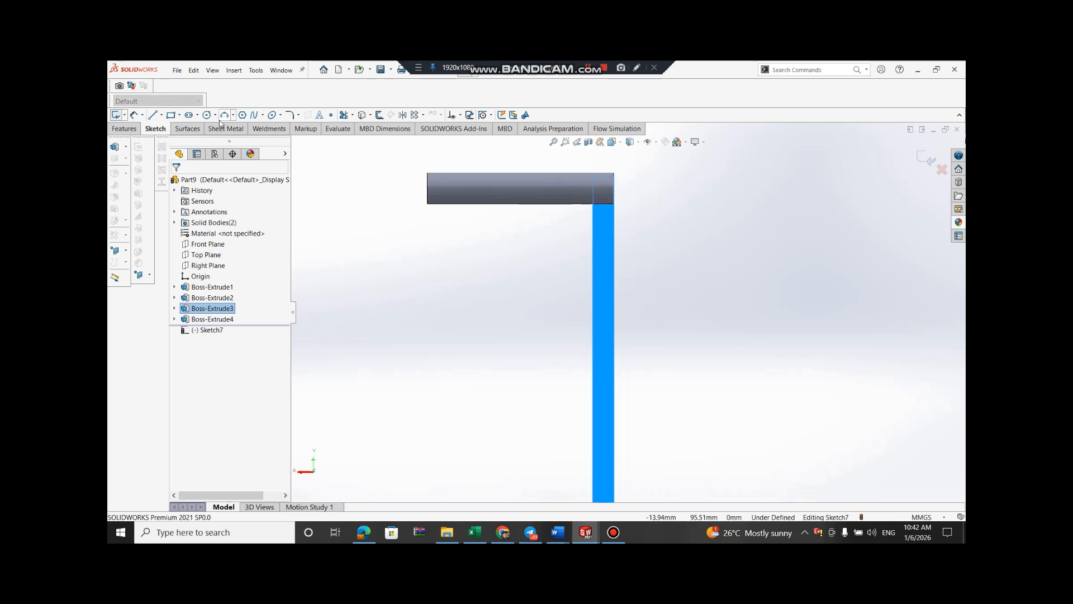
pyautogui.press('Left')
pyautogui.press('Left')
pyautogui.press('Left')
pyautogui.press('Left')
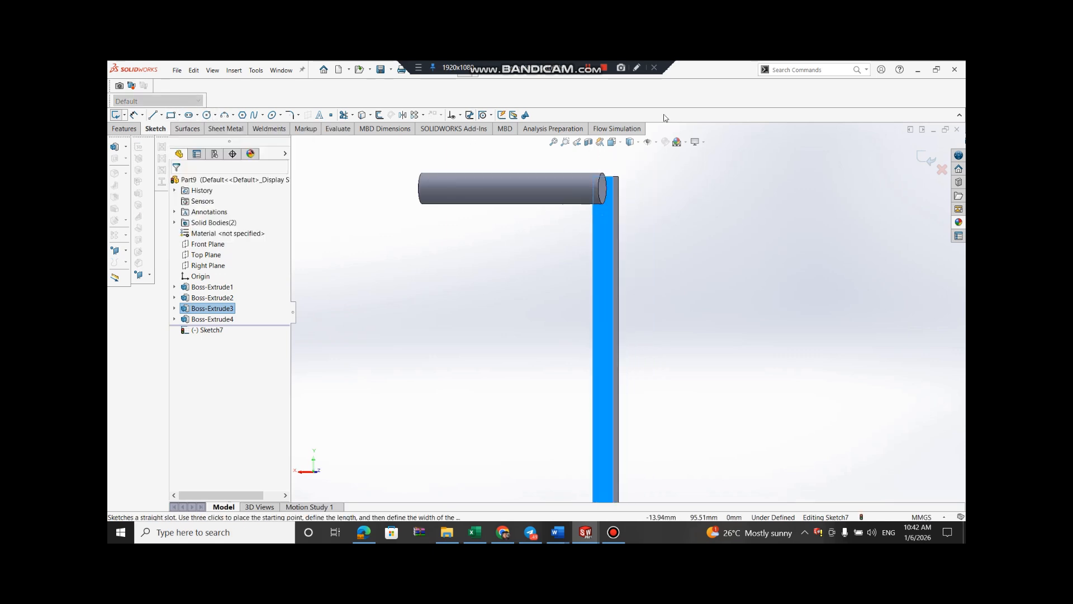
pyautogui.press('Left')
pyautogui.press('Left')
pyautogui.press('Left')
pyautogui.press('Left')
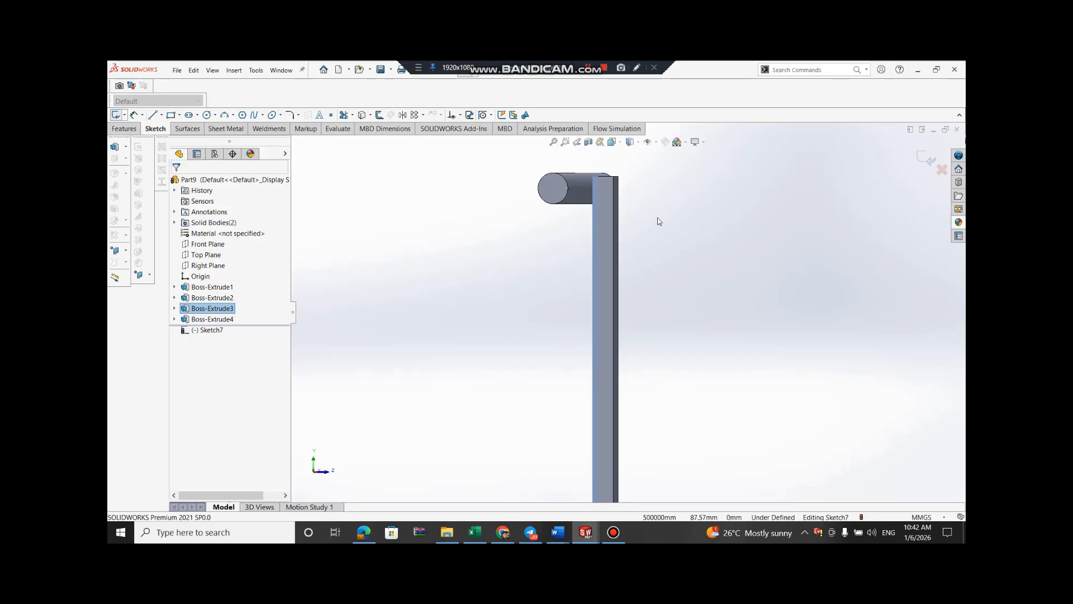
pyautogui.press('Left')
pyautogui.press('Left')
pyautogui.rightClick(614, 188)
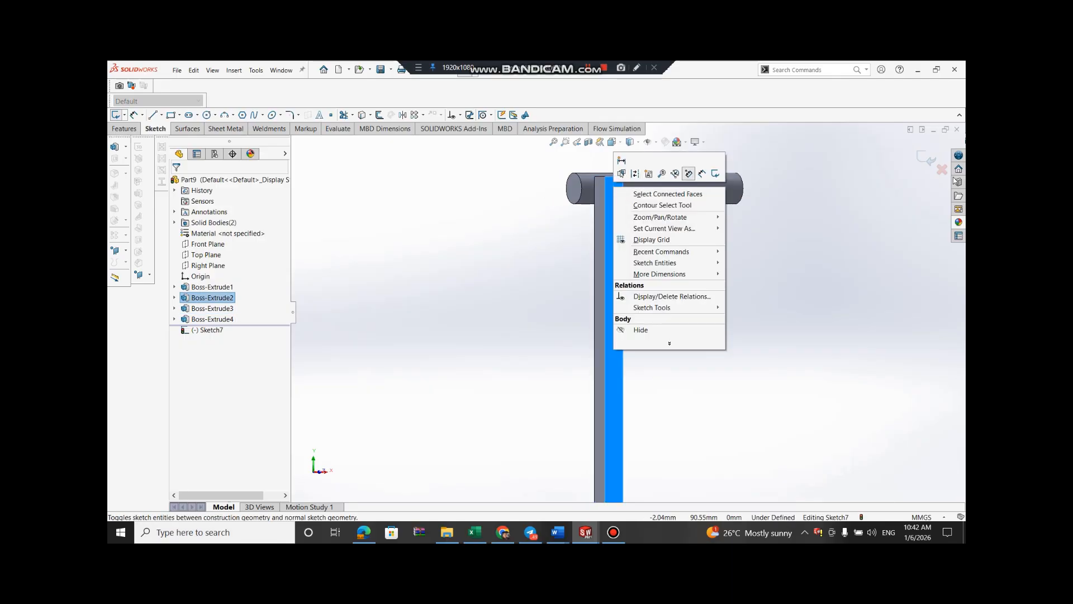
pyautogui.click(925, 160)
# Sketch a corner rectangle on the bar's outer face at the second pin, spanning the bar's width and the pin's full diameter
pyautogui.rightClick(617, 187)
pyautogui.click(636, 175)
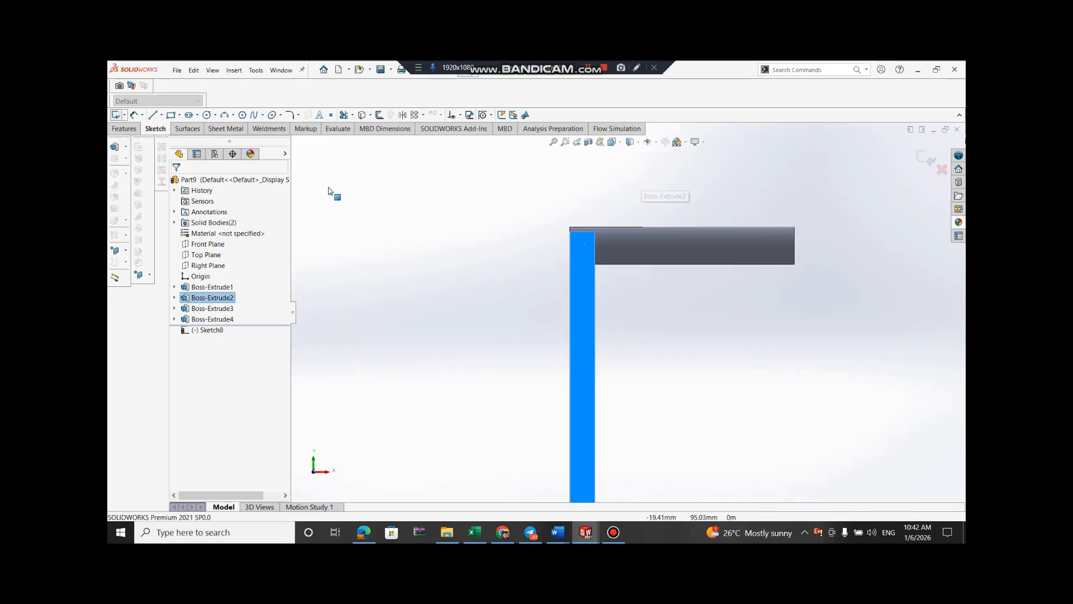
pyautogui.click(171, 116)
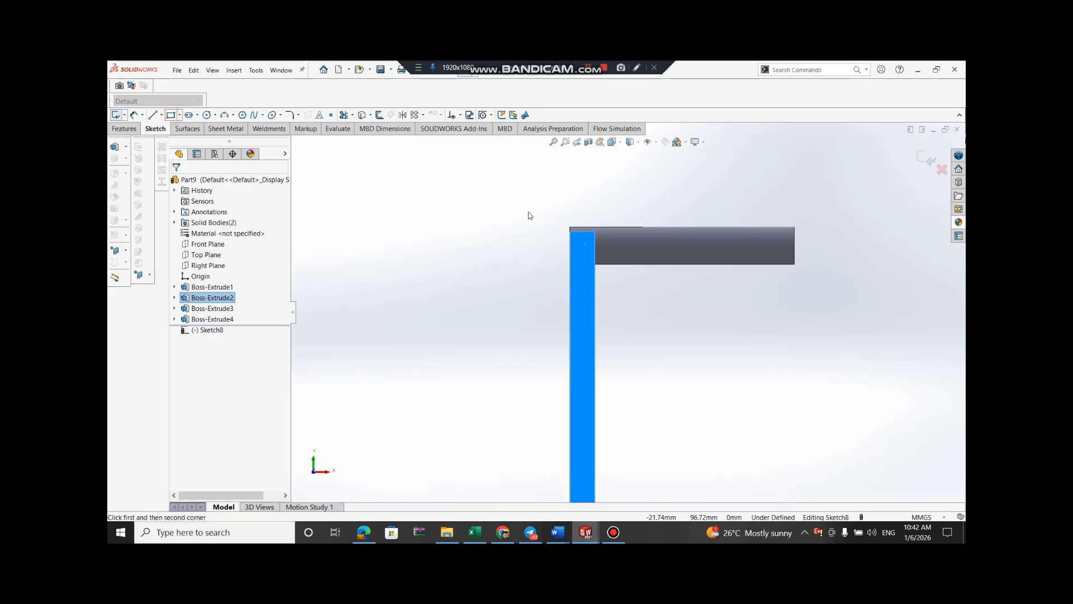
pyautogui.click(571, 228)
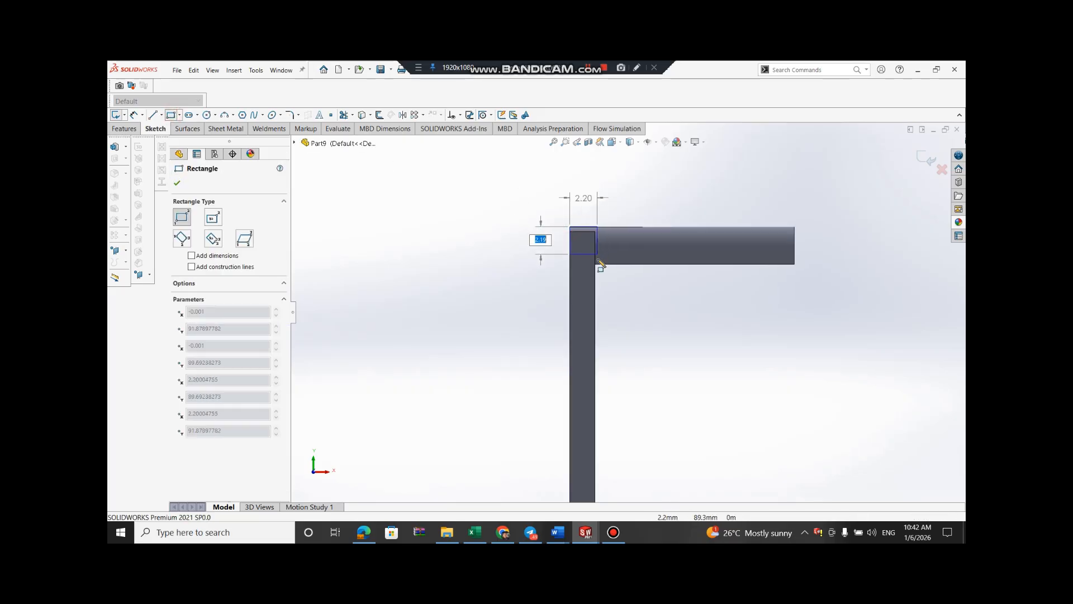
pyautogui.click(595, 265)
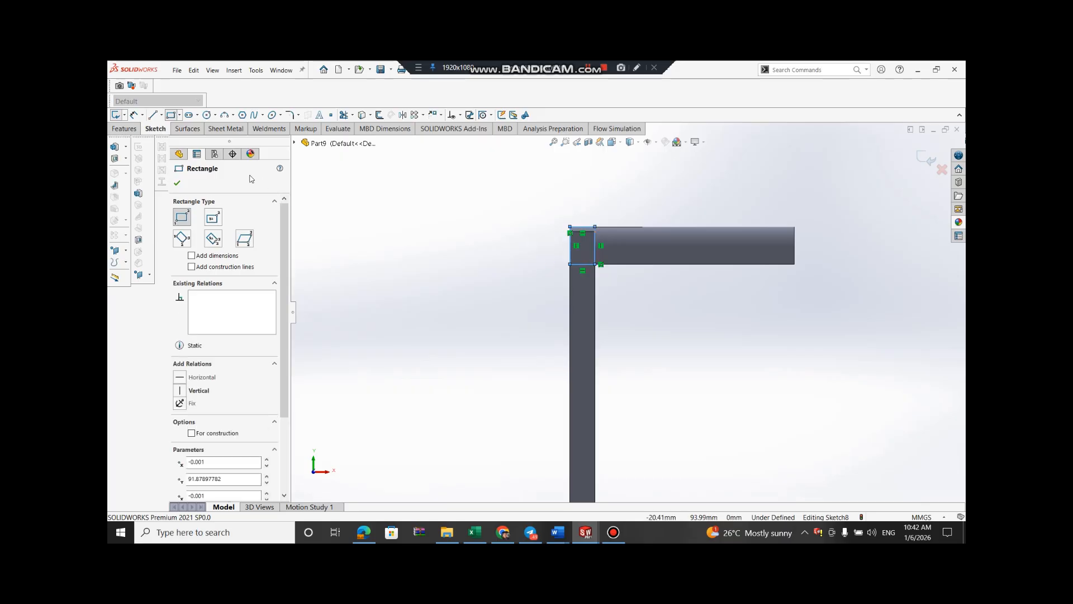
pyautogui.click(178, 184)
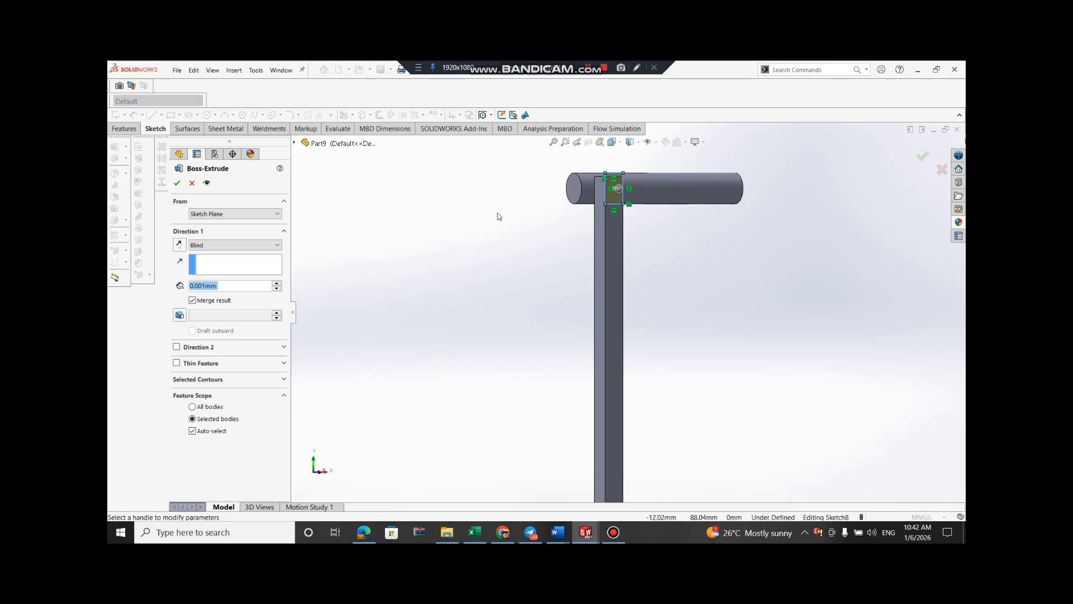
# Boss-Extrude the rectangle, merged, with blind depths of 0.001 mm in Direction 1 and 6 mm in Direction 2, joining the bar to the second pin
pyautogui.click(176, 348)
pyautogui.rightClick(687, 231)
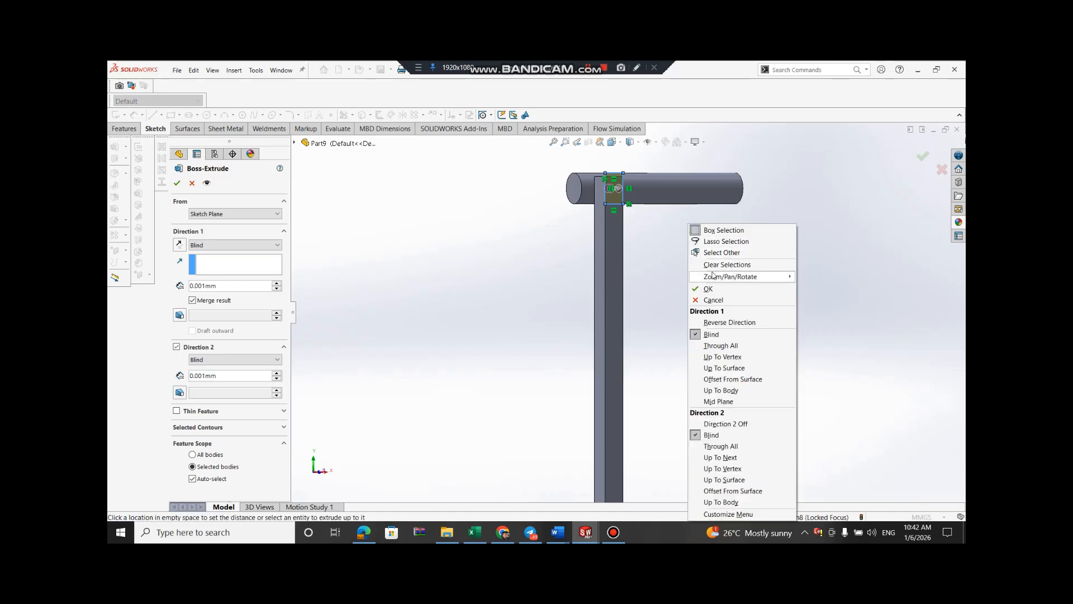
pyautogui.moveTo(712, 274)
pyautogui.click(821, 318)
pyautogui.moveTo(717, 297); pyautogui.dragTo(752, 291)
pyautogui.click(276, 373)
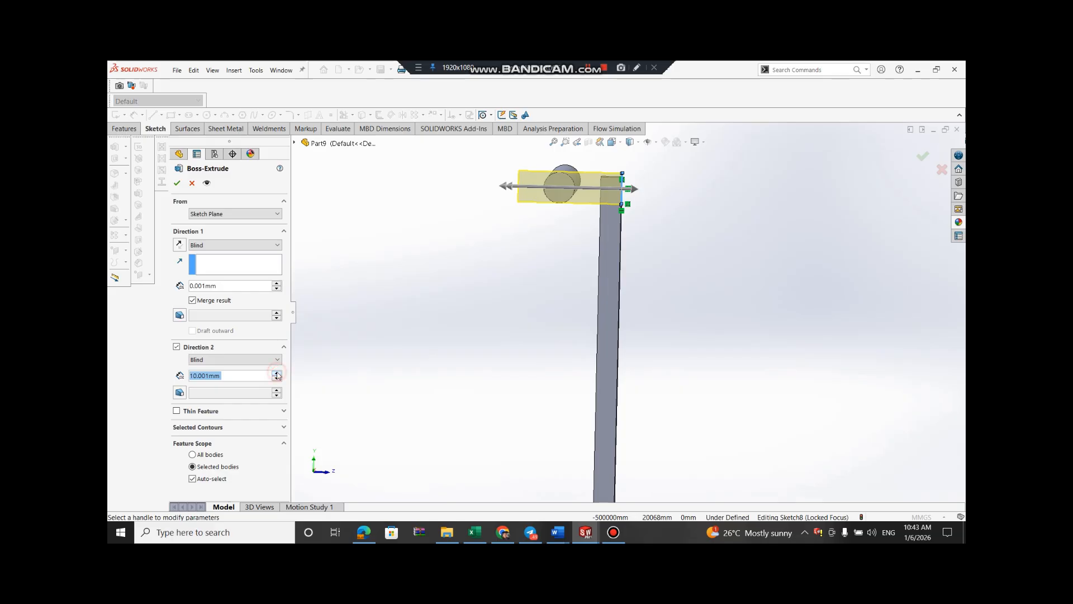
pyautogui.moveTo(231, 376); pyautogui.dragTo(183, 373)
pyautogui.write('8')
pyautogui.press('Return')
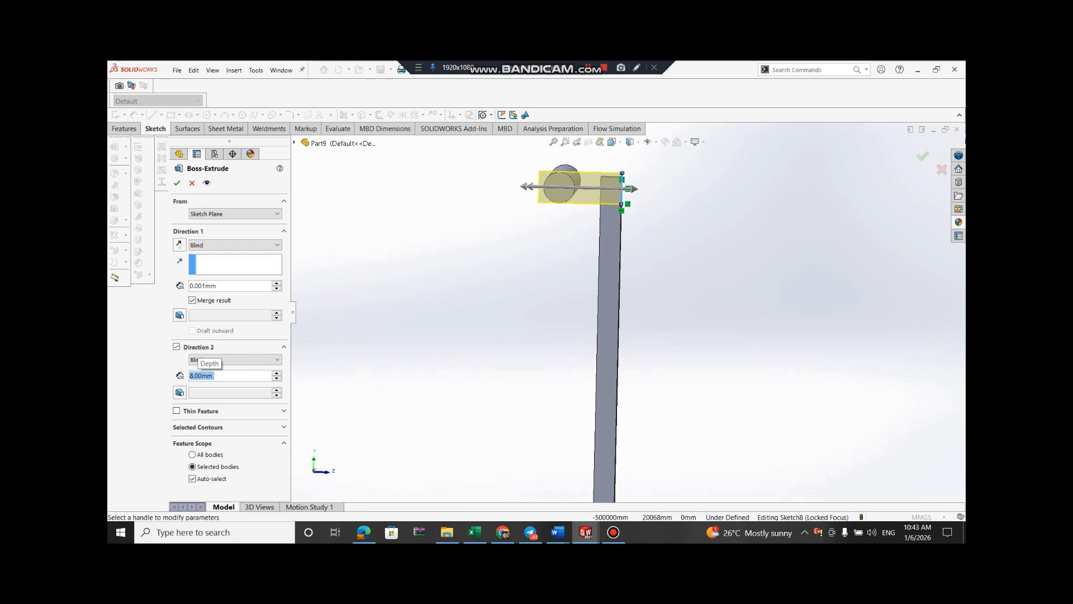
pyautogui.write('6')
pyautogui.press('Return')
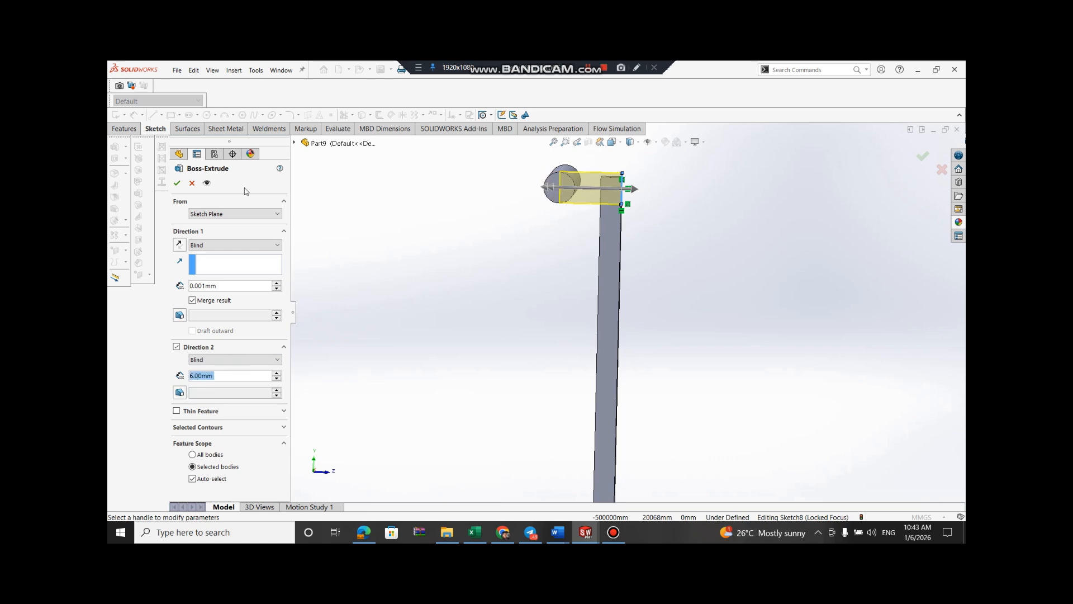
pyautogui.click(177, 185)
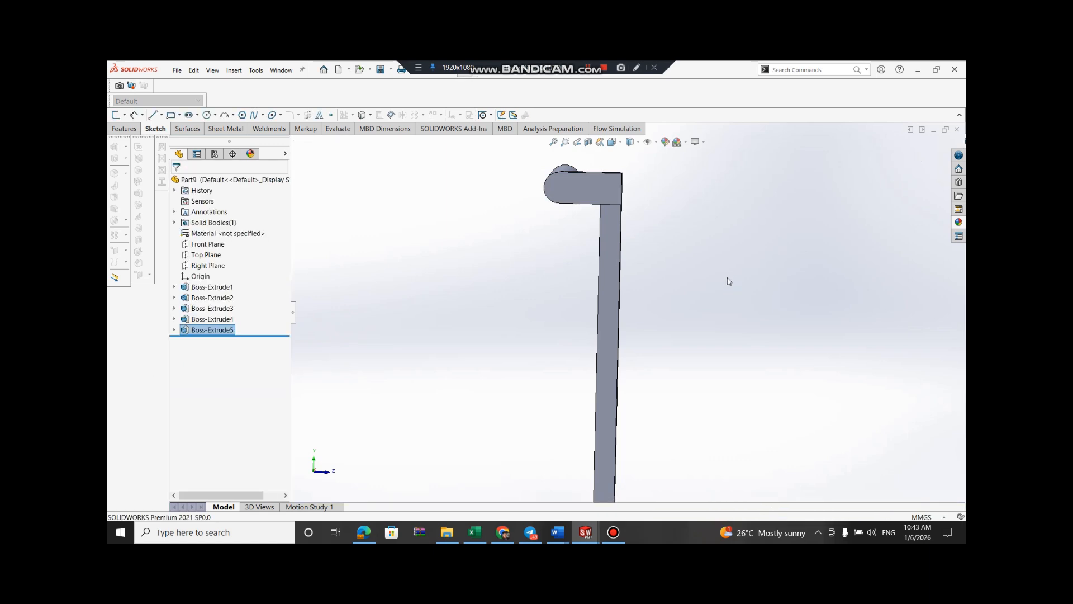
pyautogui.scroll(3, 693, 245)
pyautogui.moveTo(689, 251); pyautogui.dragTo(647, 228, button='middle')
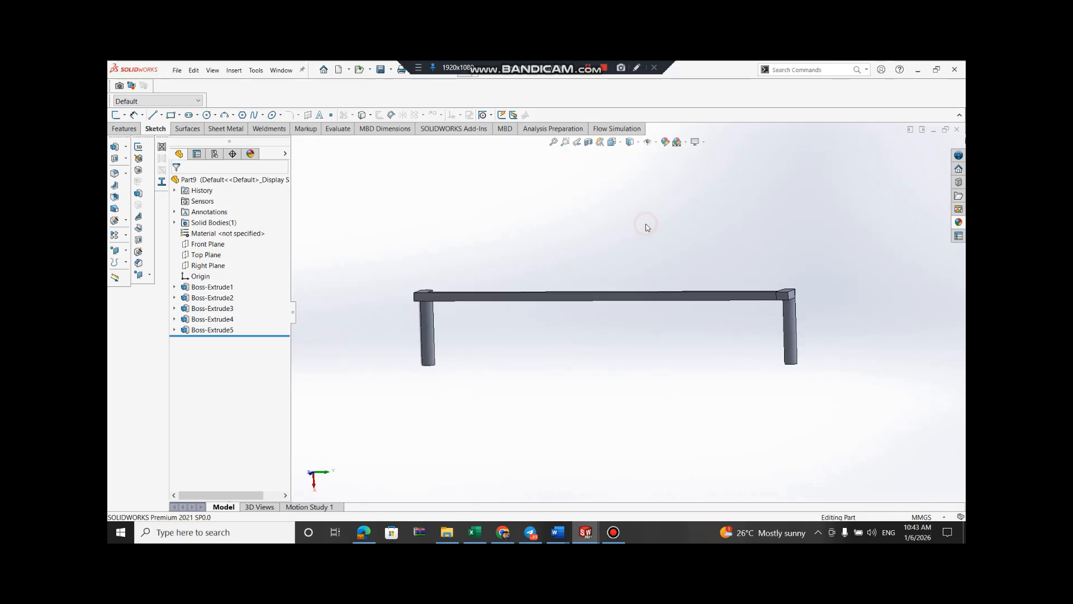
pyautogui.moveTo(650, 281); pyautogui.dragTo(651, 285, button='middle')
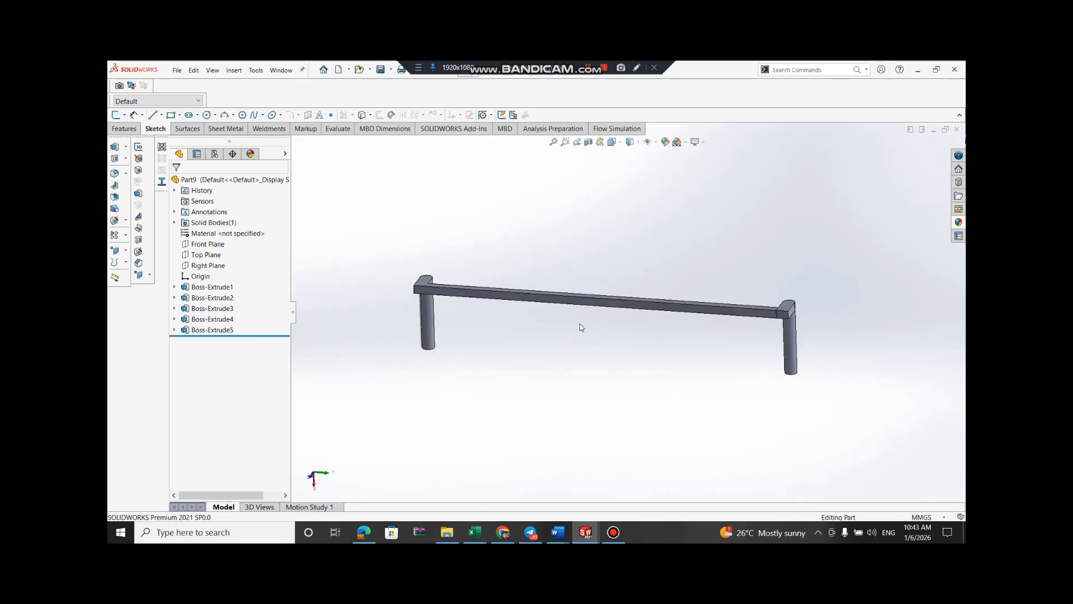
pyautogui.moveTo(580, 326); pyautogui.dragTo(585, 307, button='middle')
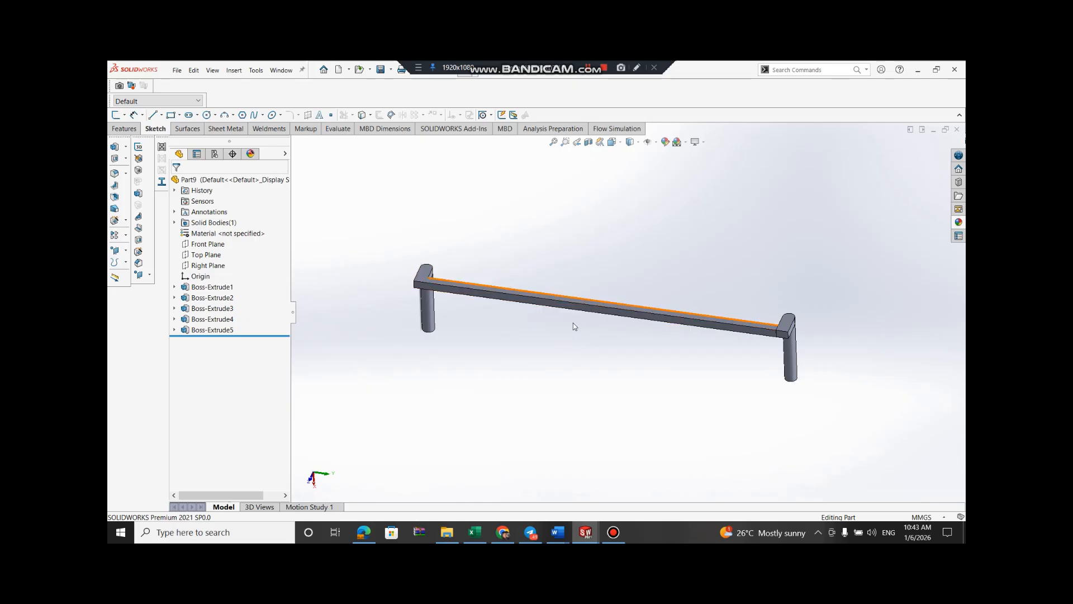
pyautogui.press('Right')
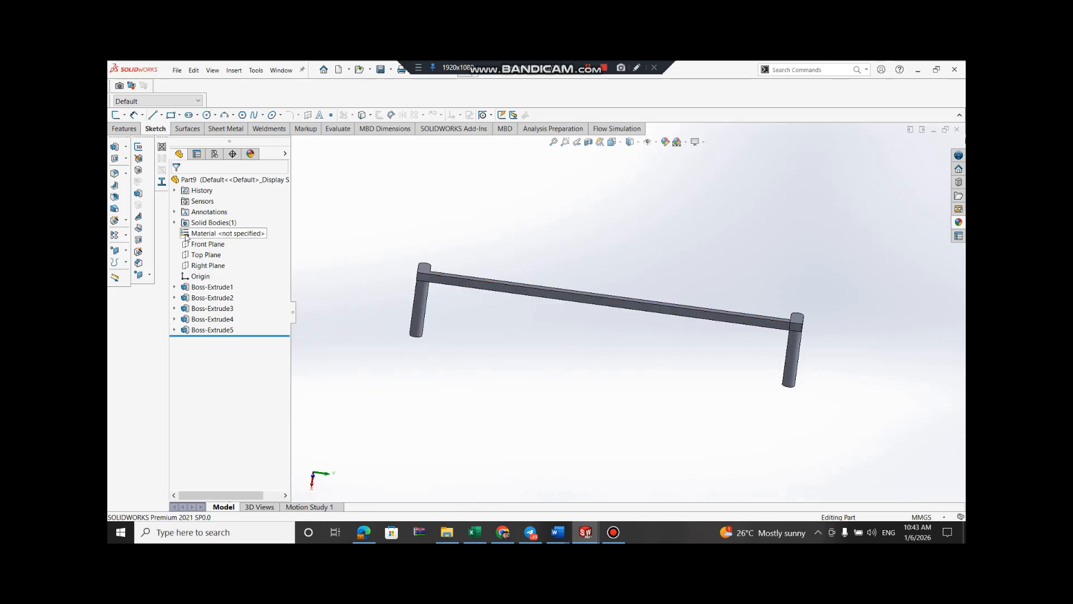
pyautogui.click(214, 253)
pyautogui.click(212, 243)
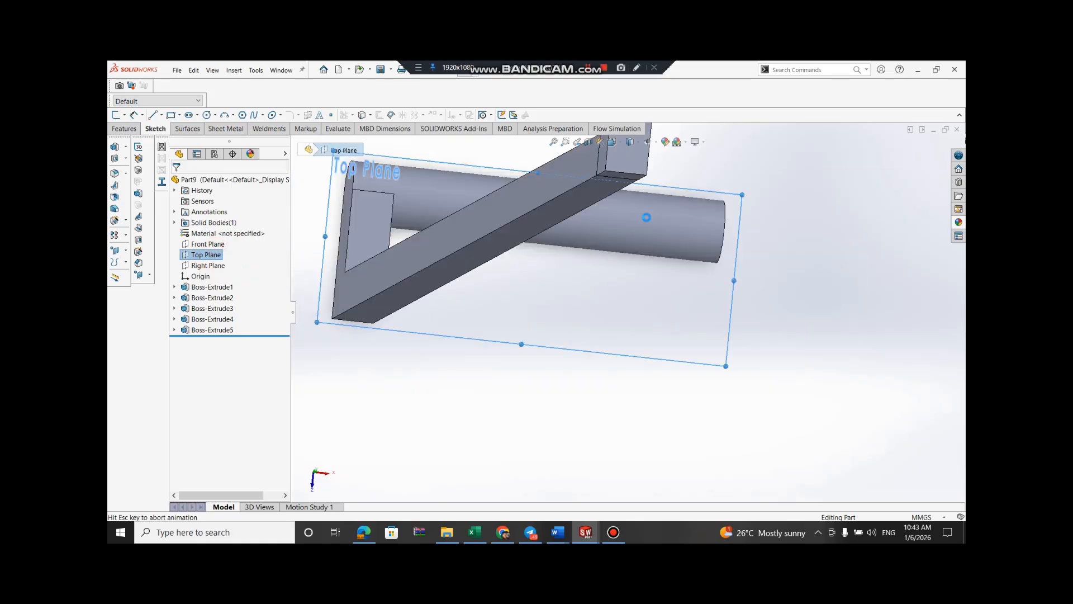
pyautogui.press('Right')
pyautogui.press('Right')
pyautogui.scroll(2, 658, 274)
pyautogui.press('Right')
pyautogui.press('Right')
pyautogui.press('Right')
pyautogui.press('Right')
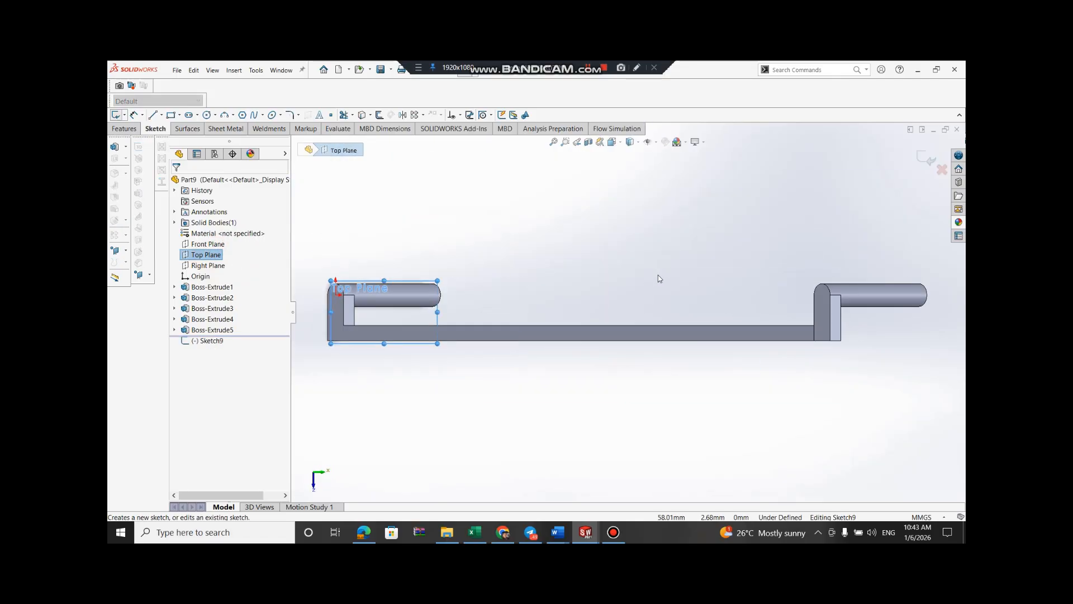
pyautogui.scroll(2, 658, 275)
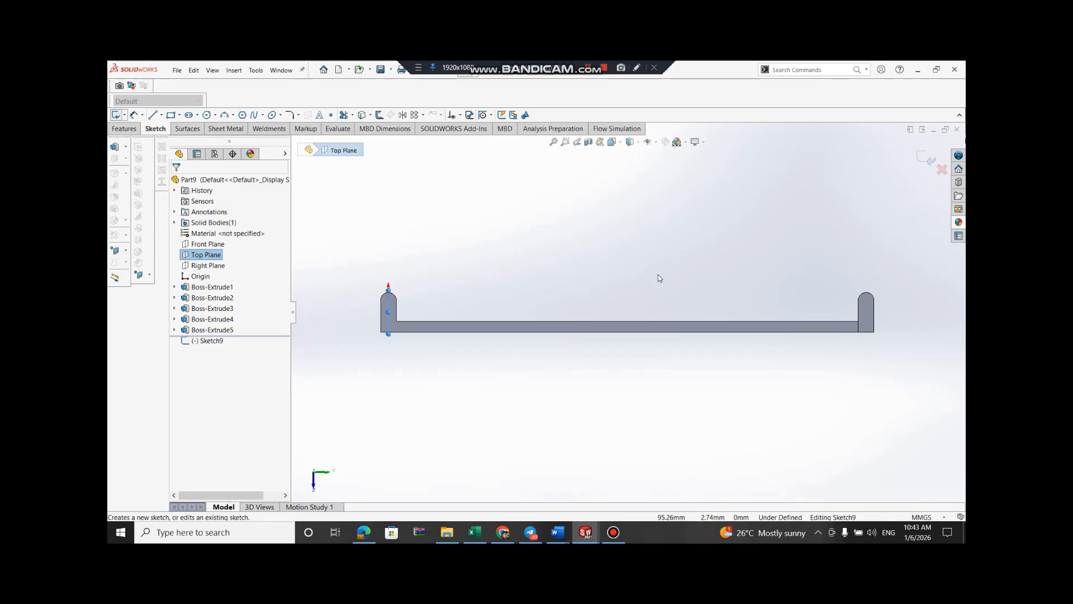
pyautogui.press('Up')
pyautogui.click(662, 244)
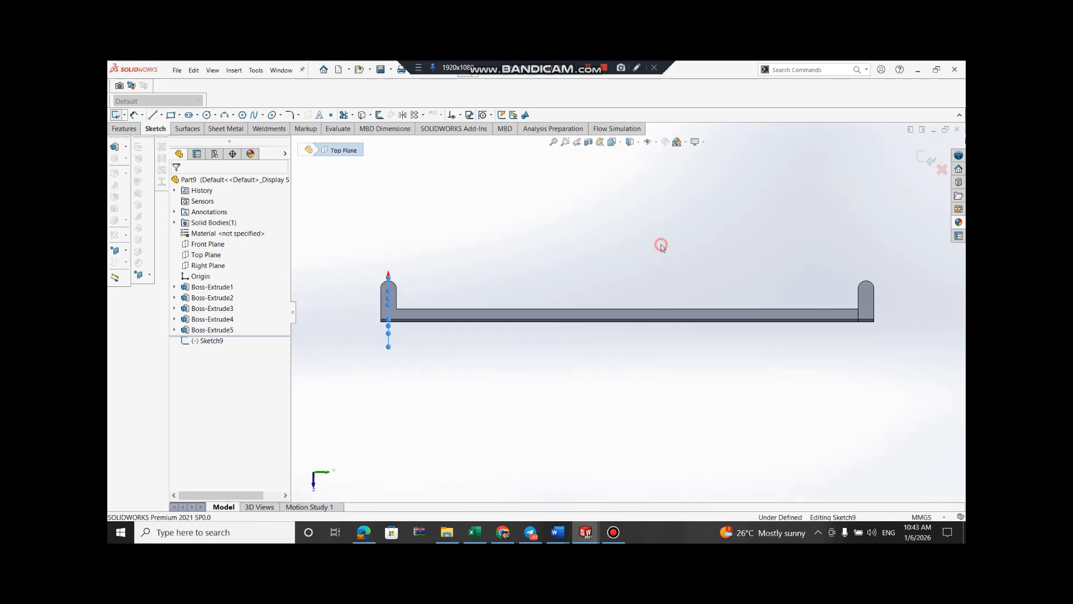
pyautogui.press('Up')
pyautogui.scroll(2, 663, 244)
pyautogui.press('Up')
pyautogui.press('Up')
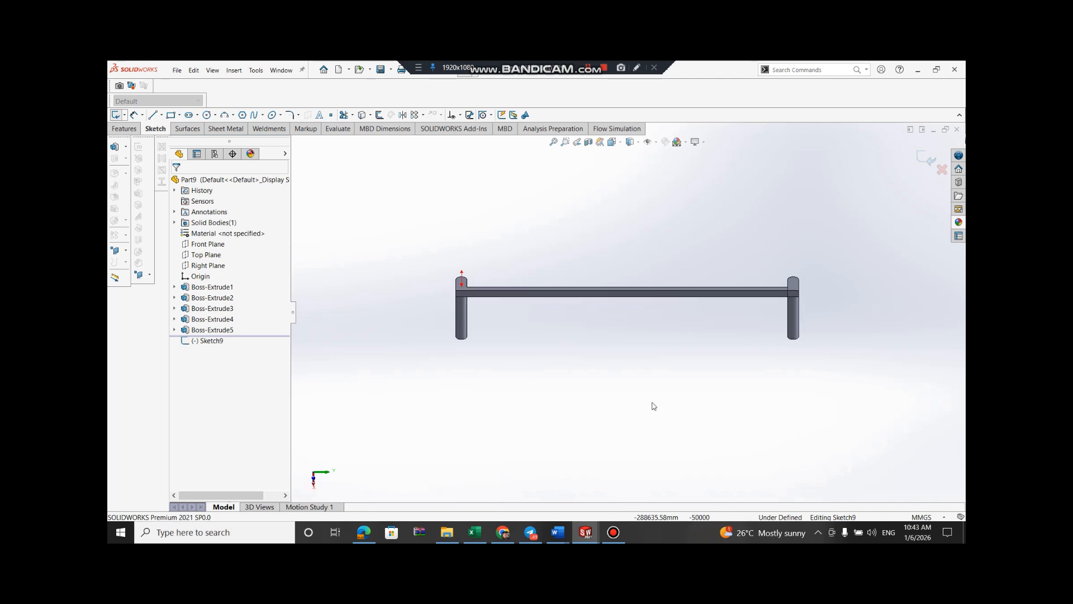
pyautogui.click(928, 160)
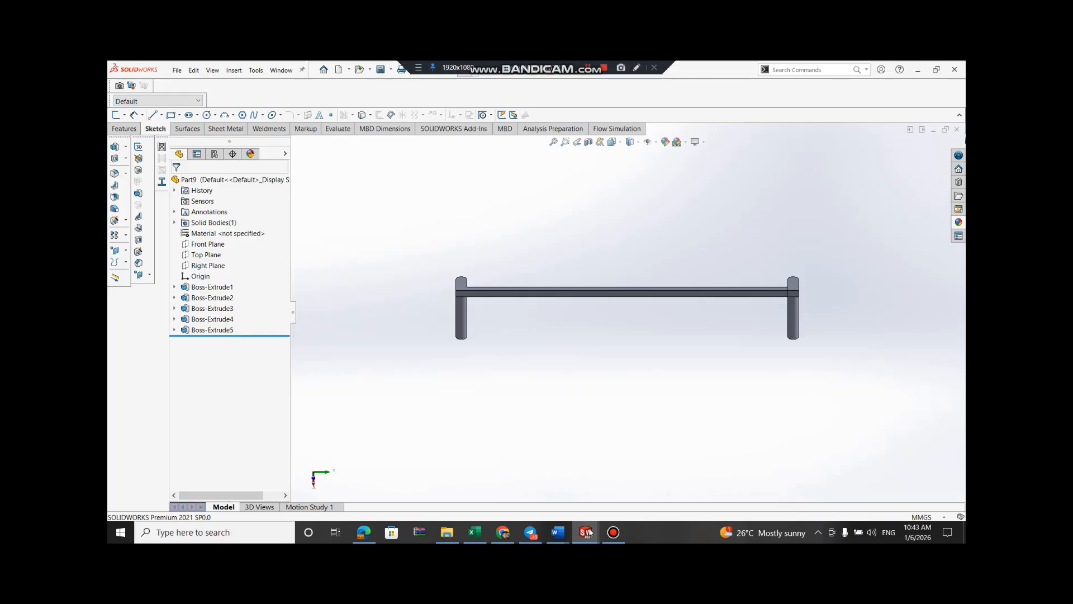
# Switch to the Part8 window and examine the fork-ended shaft and its holes from several angles
pyautogui.moveTo(585, 532)
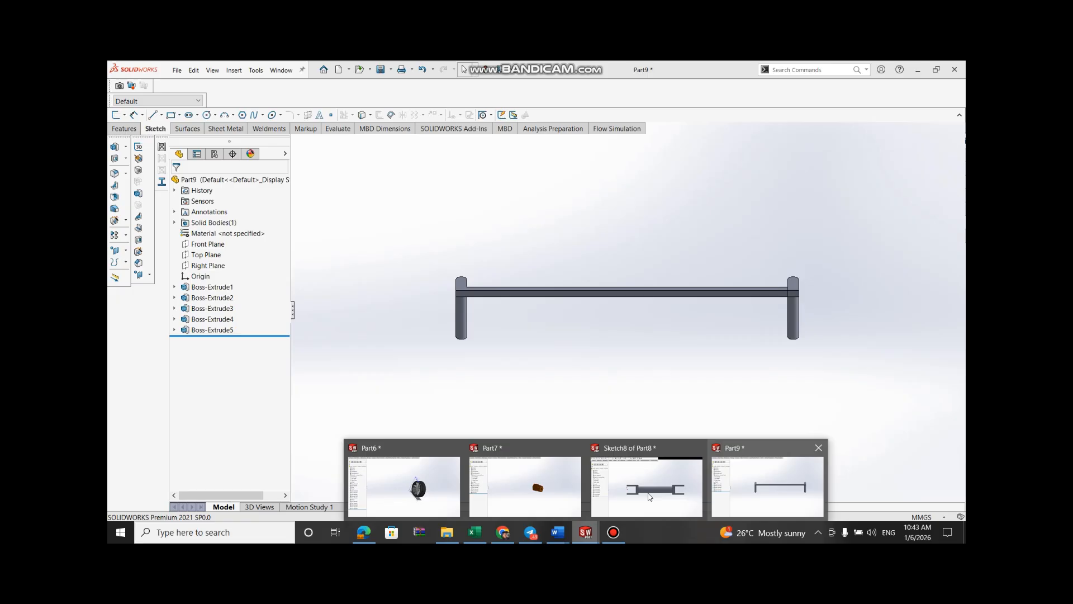
pyautogui.click(648, 496)
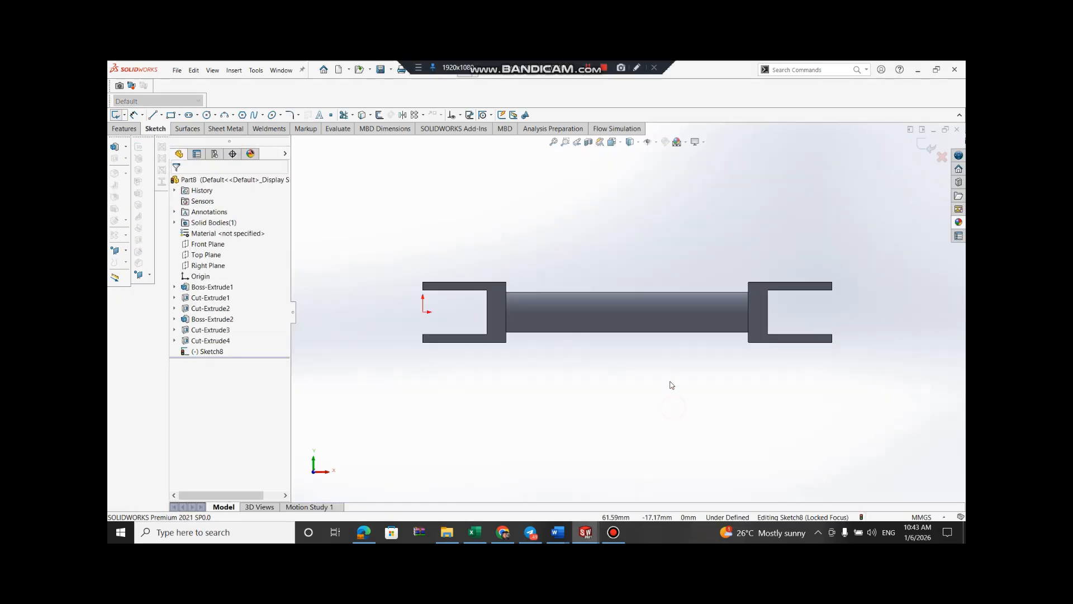
pyautogui.press('Down')
pyautogui.press('z')
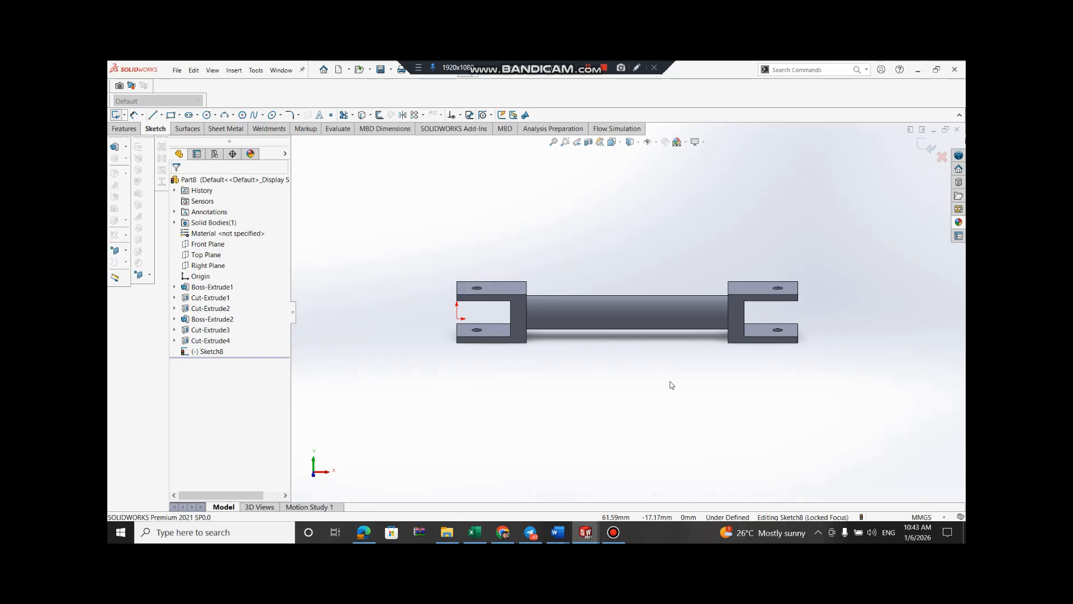
pyautogui.press('Up')
pyautogui.press('z')
pyautogui.press('Right')
pyautogui.press('z')
pyautogui.press('Down')
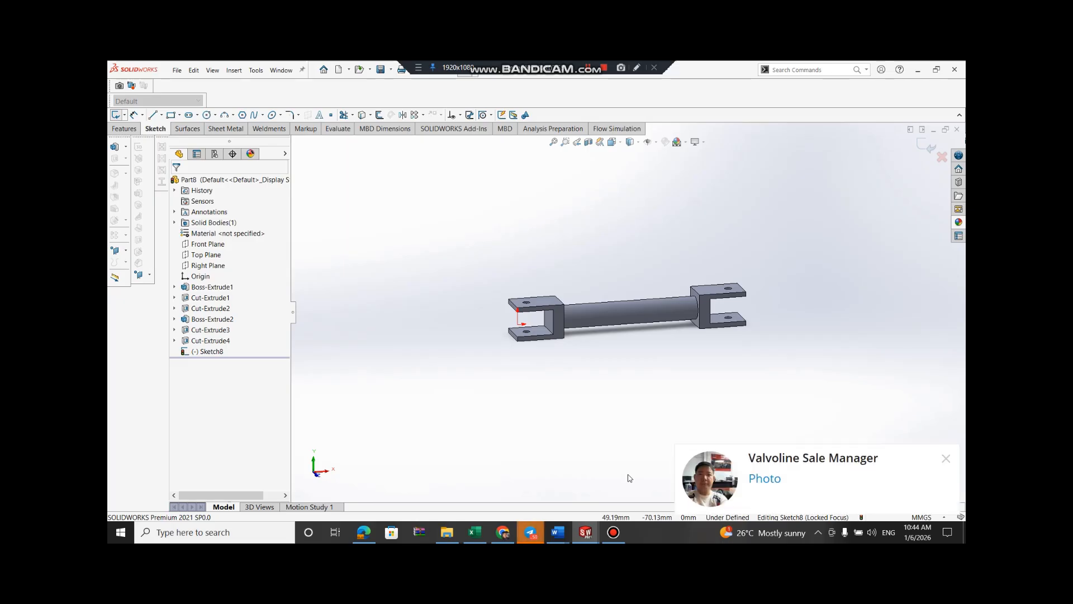
pyautogui.click(946, 458)
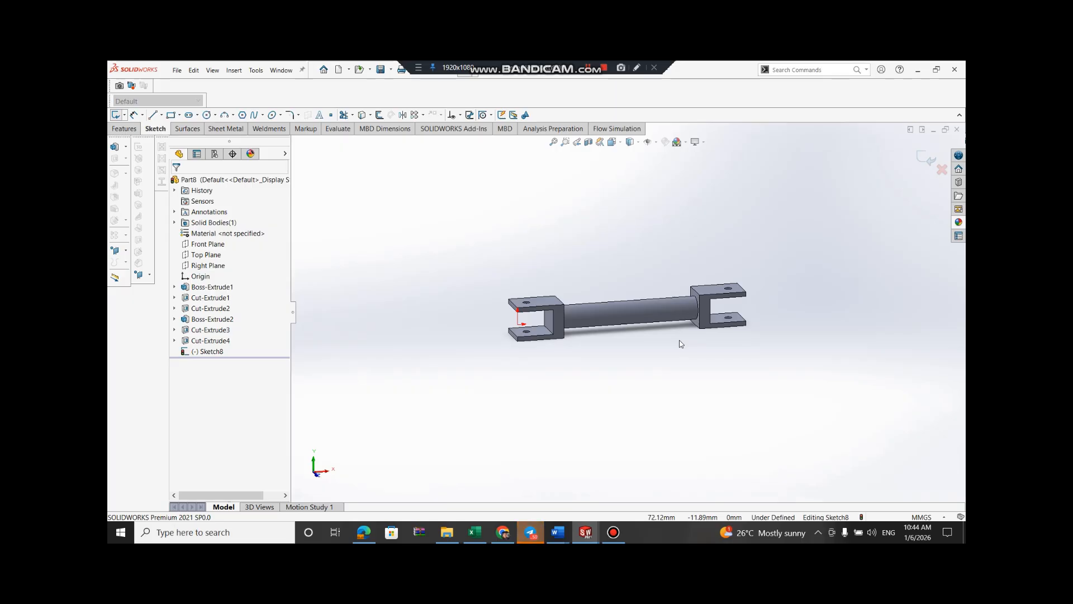
pyautogui.click(792, 320)
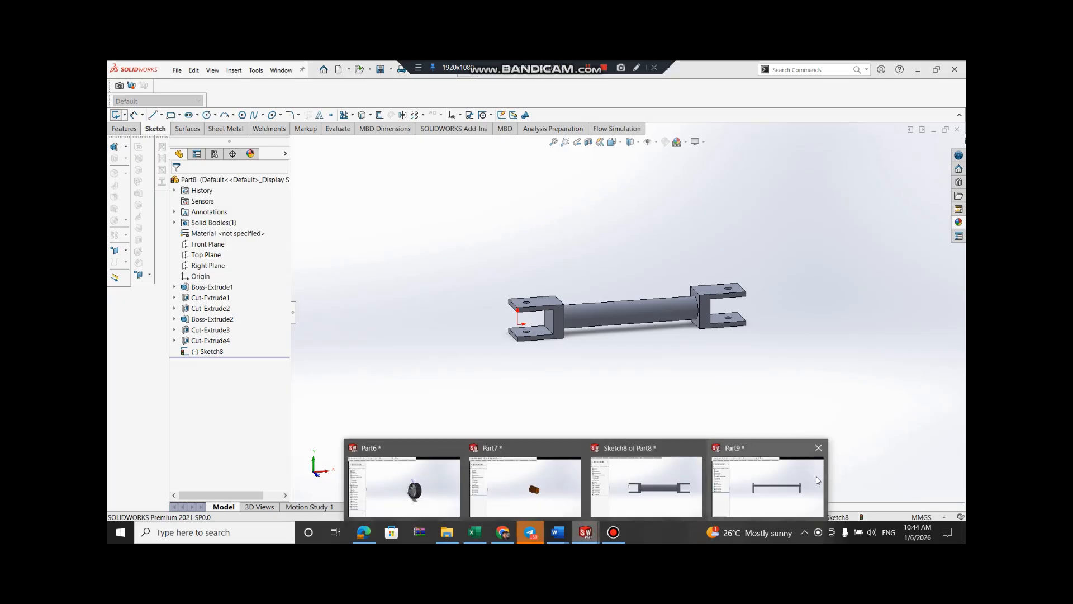
# Create a new Part document from the Part9 window
pyautogui.click(176, 70)
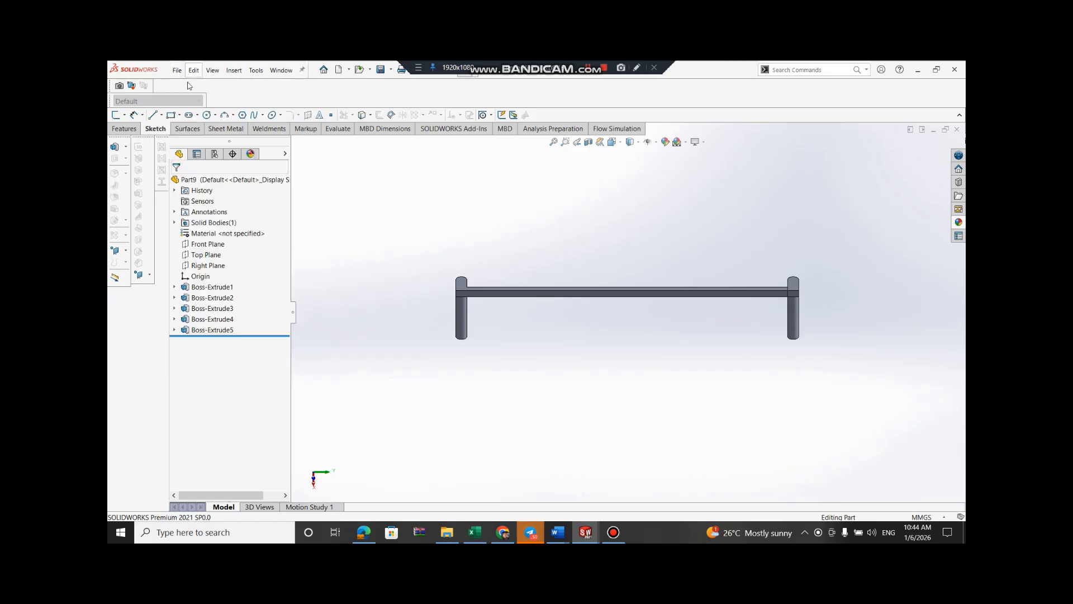
pyautogui.click(190, 86)
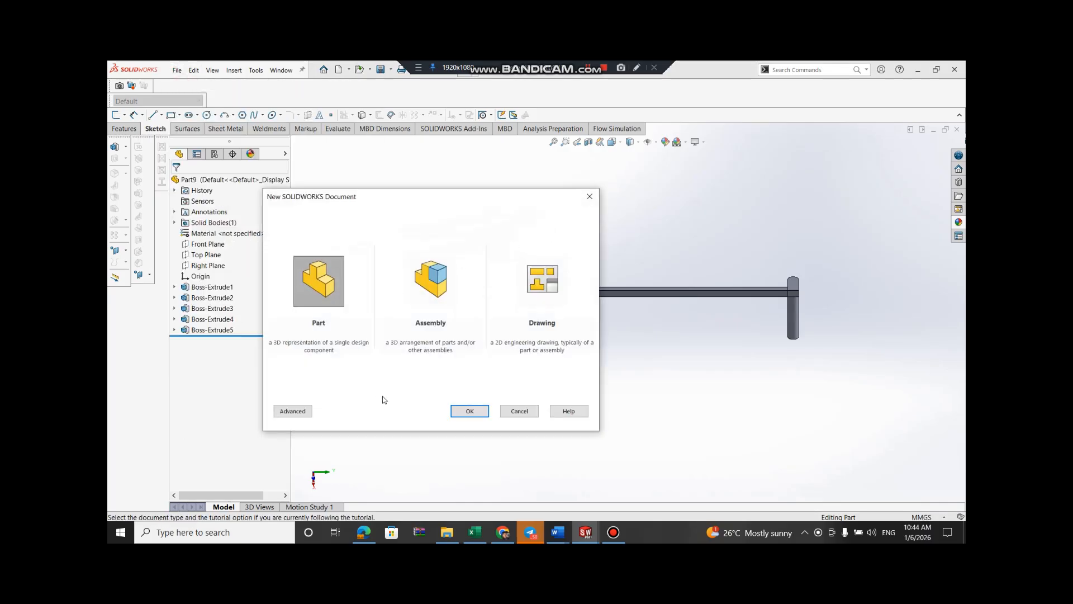
pyautogui.click(470, 415)
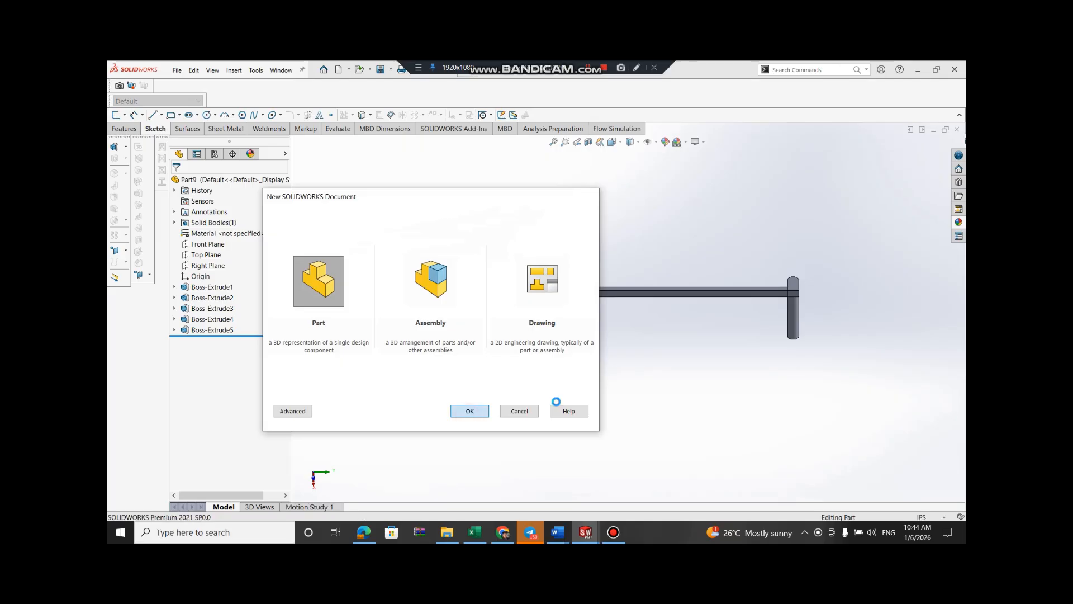
# Set the part's units to MMGS and sketch an origin-centred rectangle on the Right Plane, 75 mm high and 295 mm long
pyautogui.click(932, 518)
pyautogui.click(907, 477)
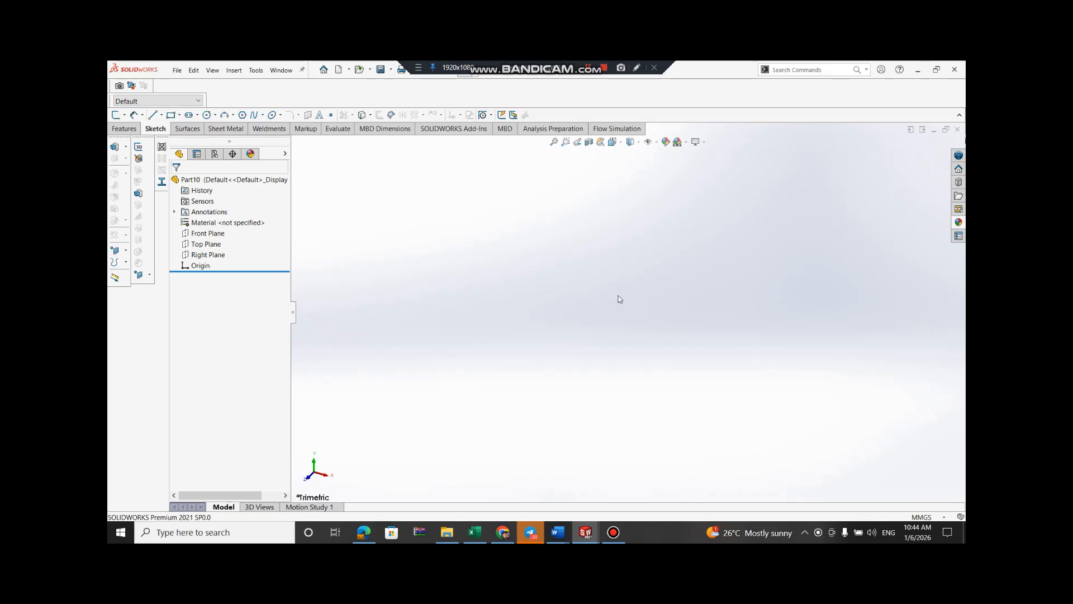
pyautogui.click(203, 255)
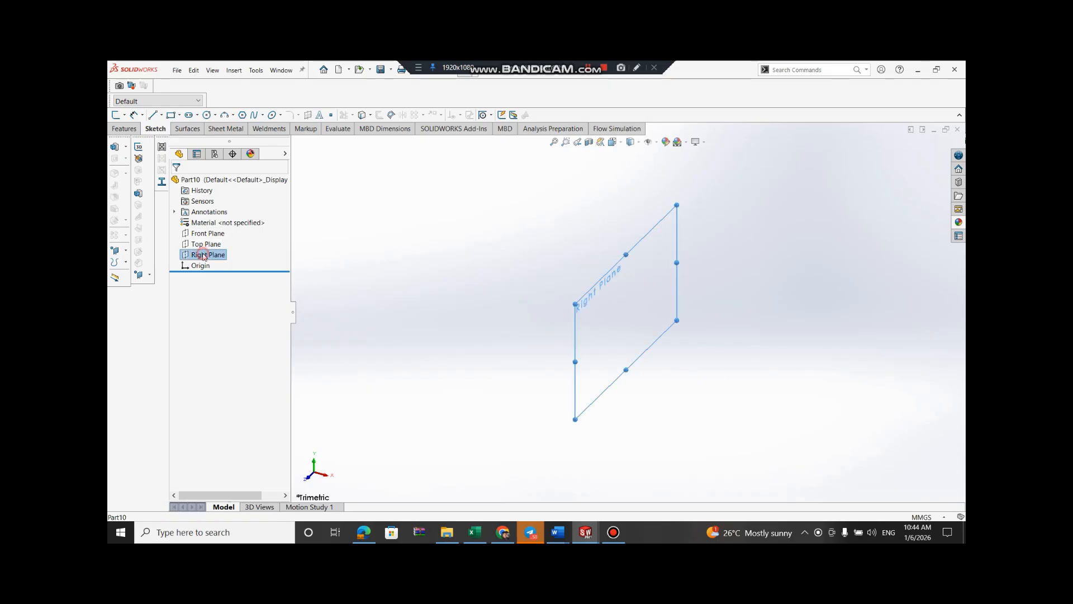
pyautogui.click(210, 240)
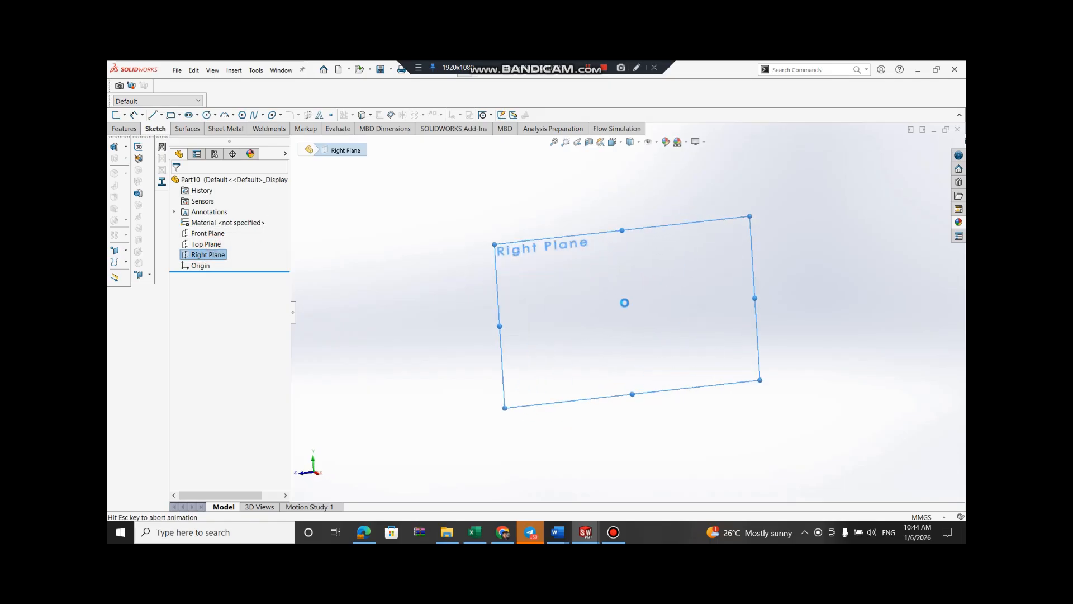
pyautogui.click(179, 114)
pyautogui.click(201, 137)
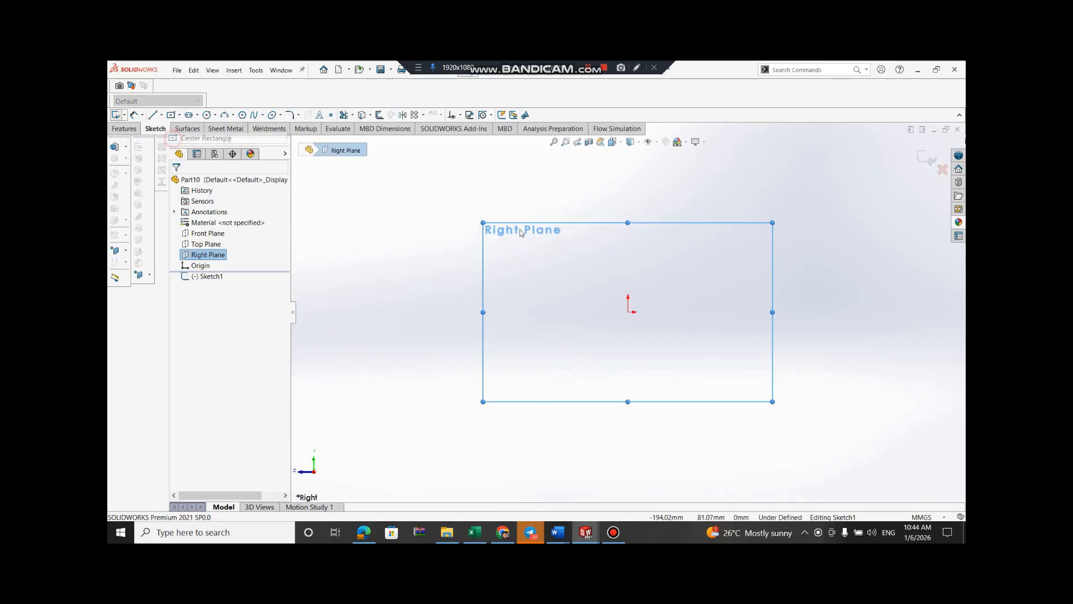
pyautogui.click(628, 312)
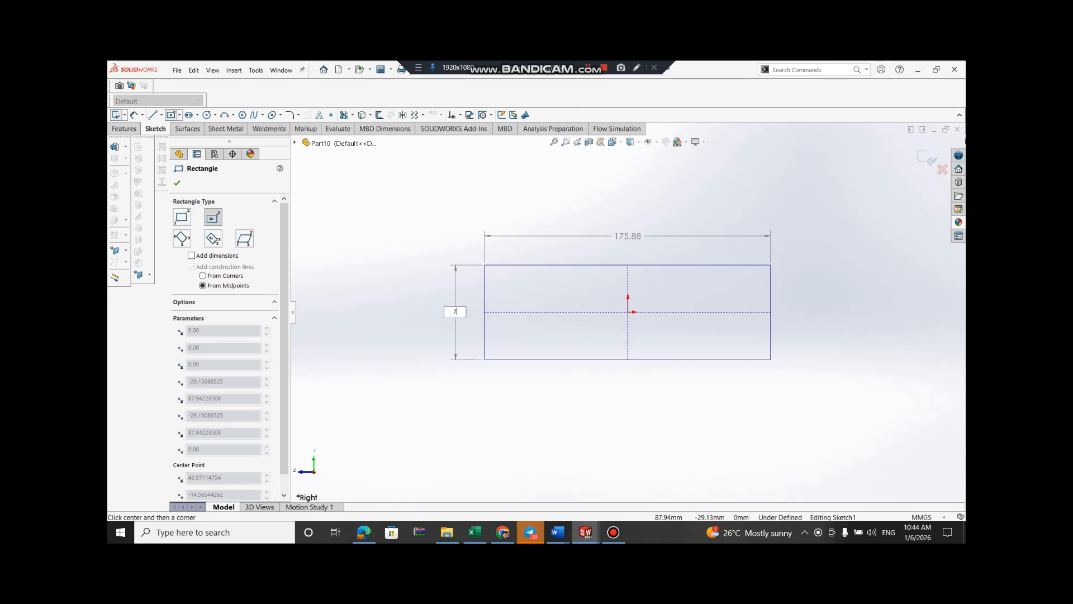
pyautogui.press('Tab')
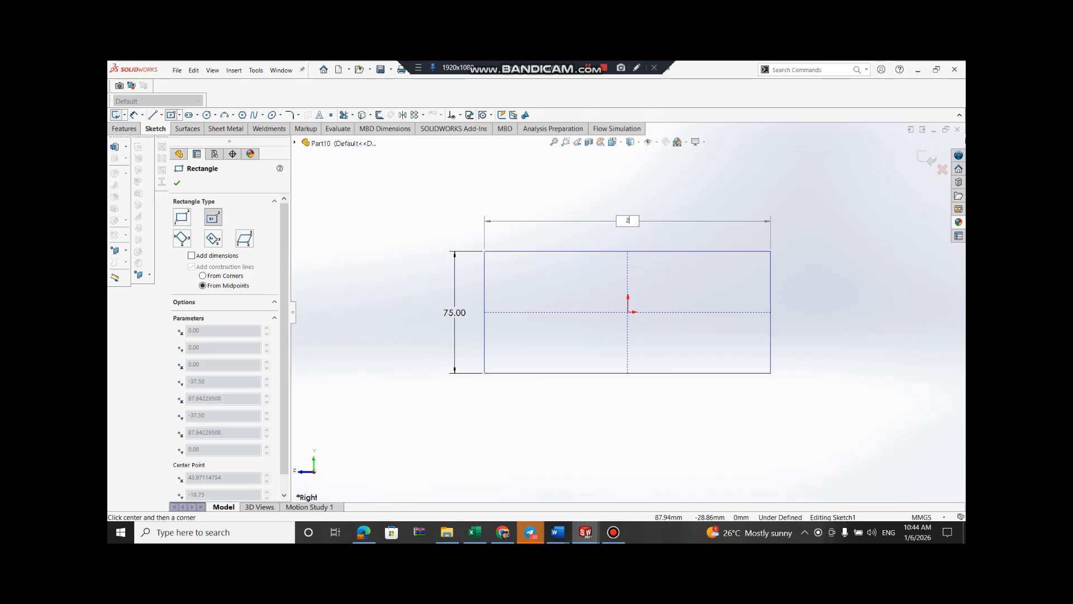
pyautogui.write('295')
pyautogui.press('Return')
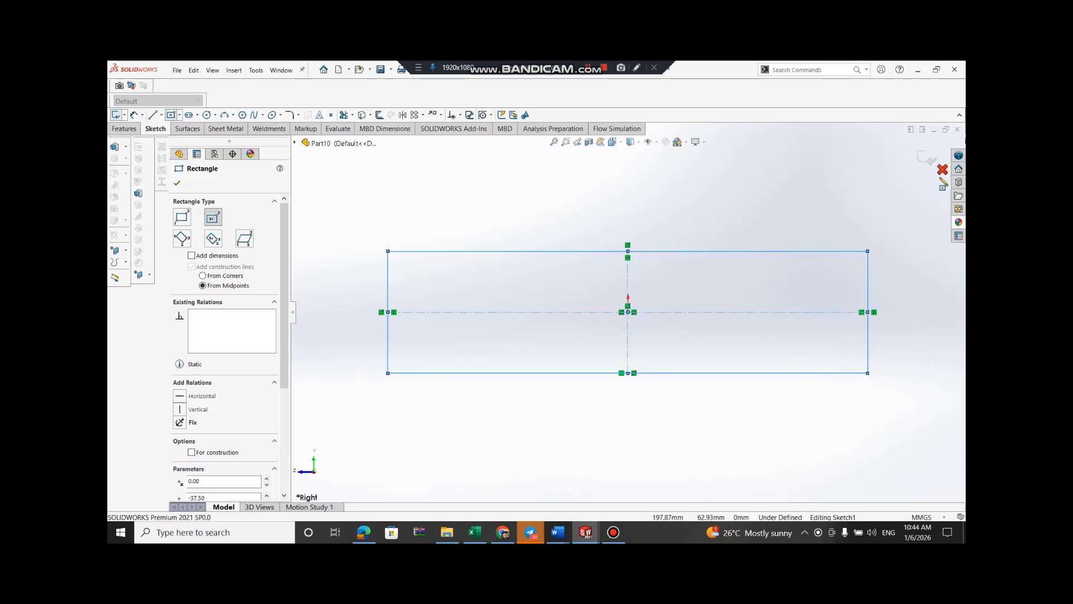
pyautogui.press('Escape')
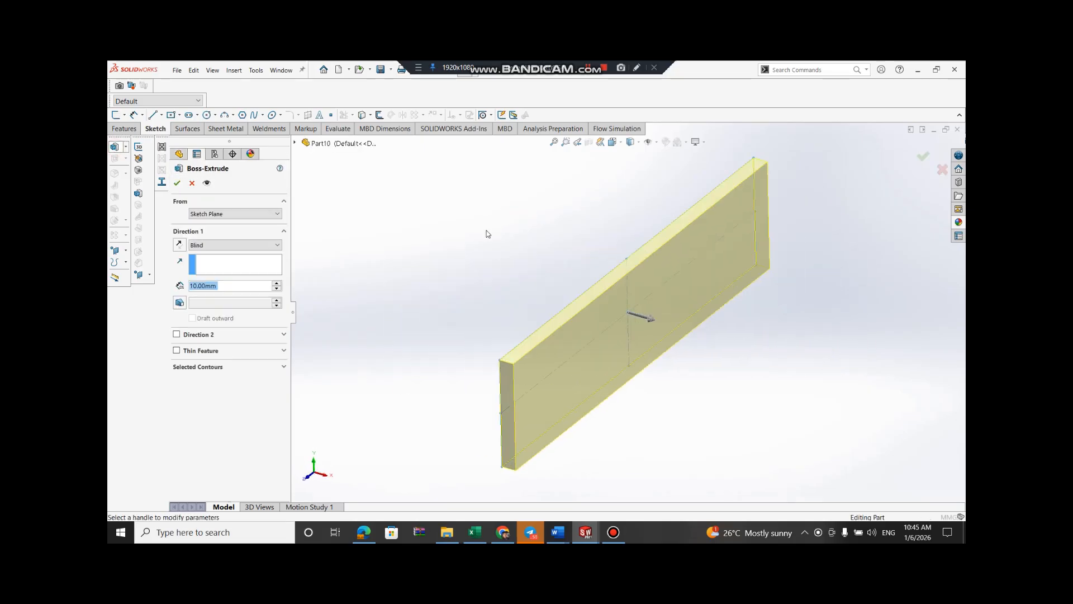
# Boss-Extrude the rectangle to a blind depth of 5 mm to form a flat plate
pyautogui.click(237, 285)
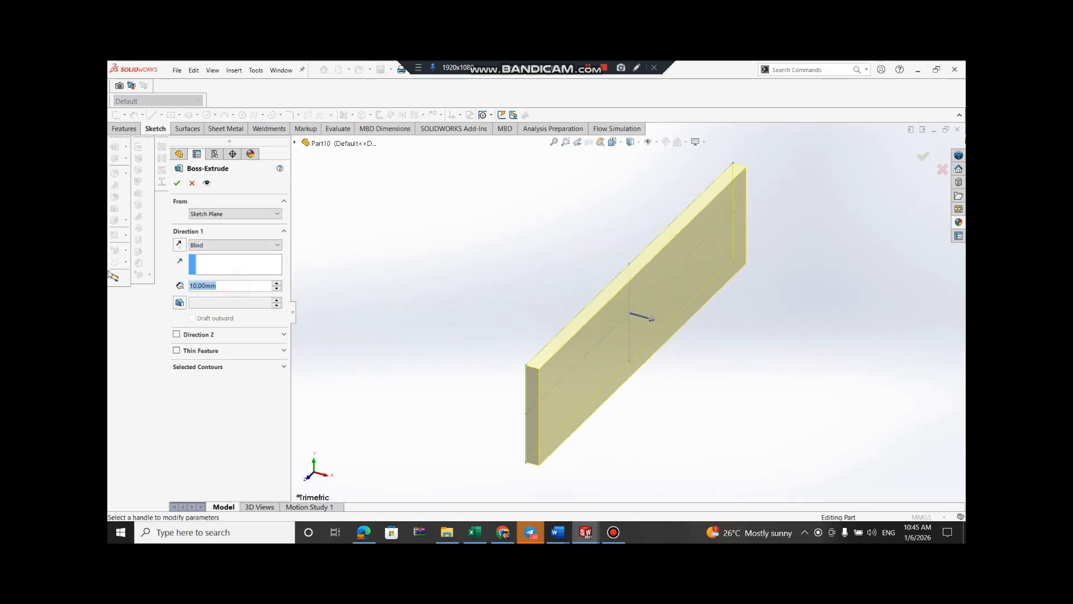
pyautogui.write('5')
pyautogui.press('Return')
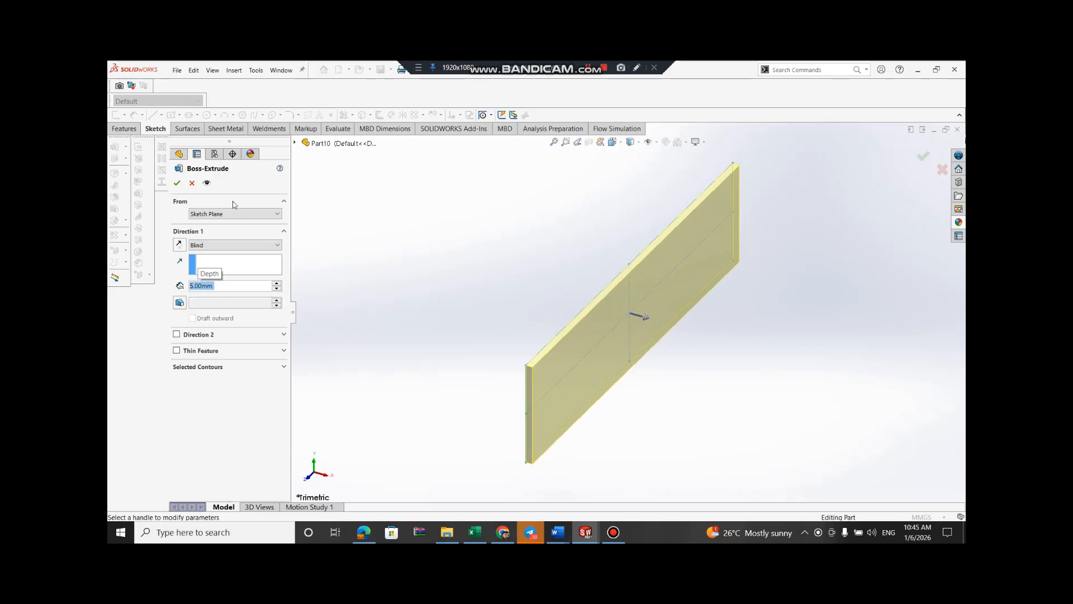
pyautogui.click(177, 183)
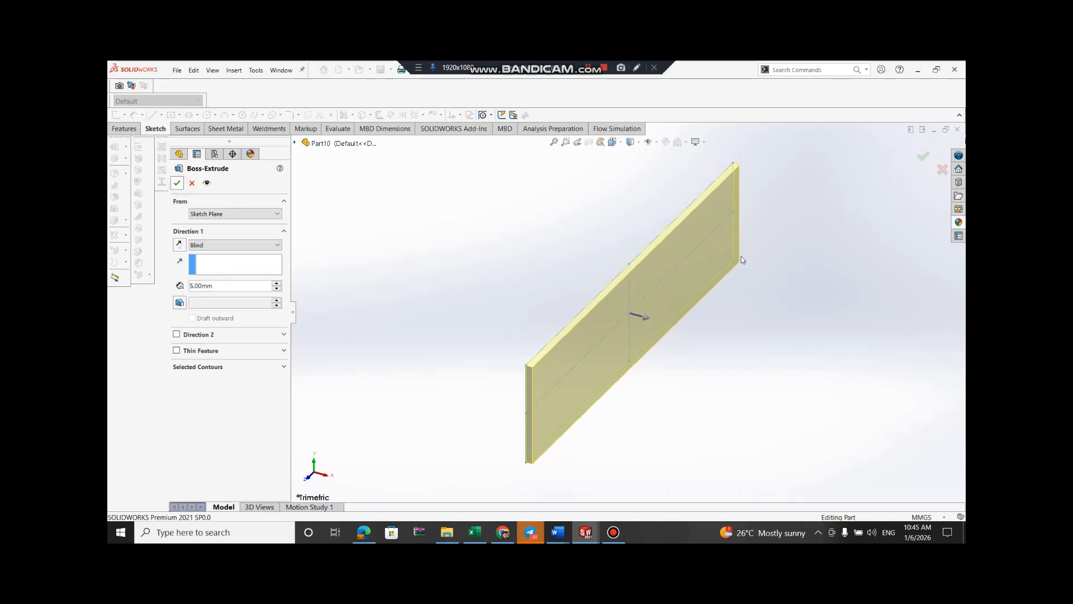
# Sketch a closed triangle on the plate's large face, from the midpoint of the +Z end edge down past the lower corner
pyautogui.rightClick(666, 259)
pyautogui.click(688, 240)
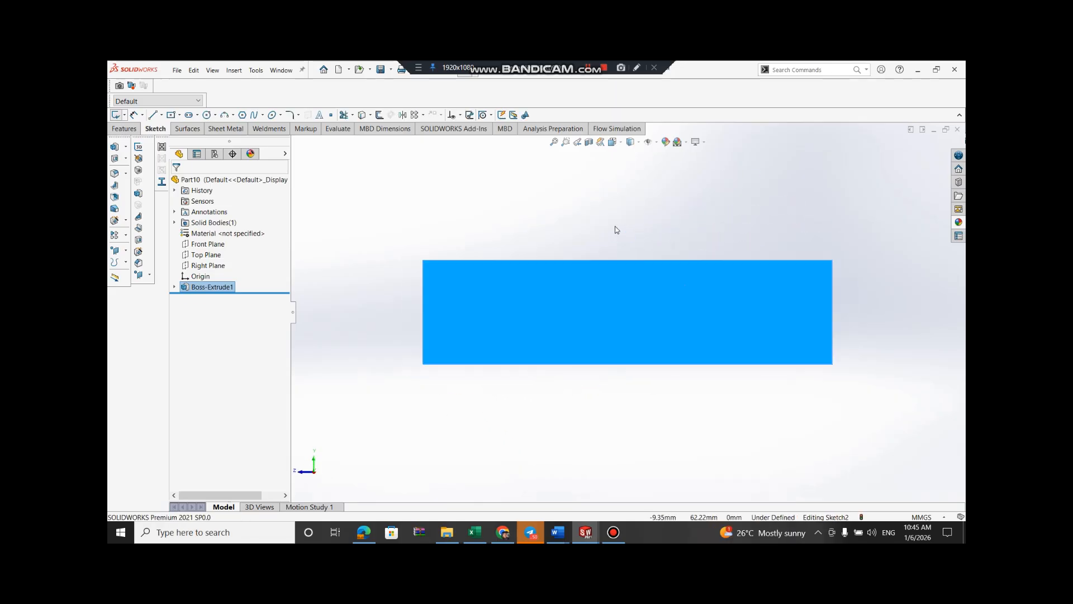
pyautogui.scroll(-1, 539, 254)
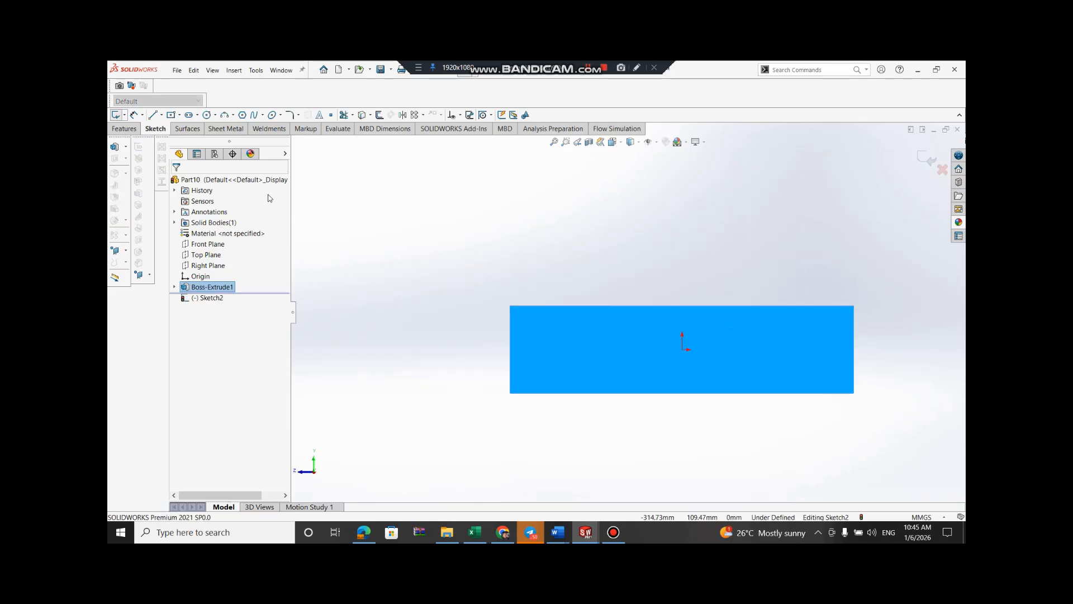
pyautogui.click(509, 349)
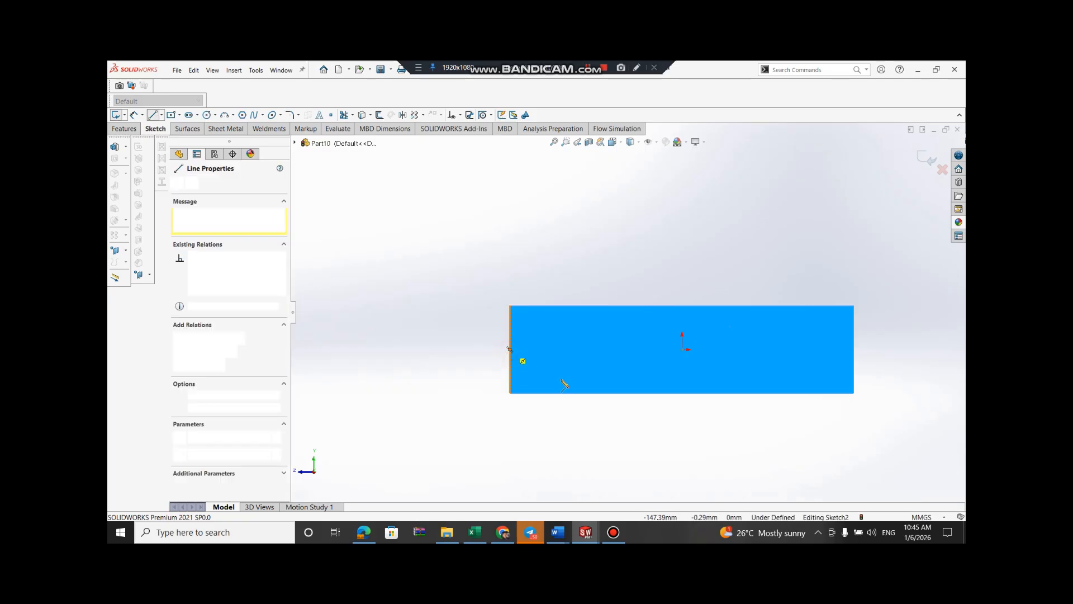
pyautogui.press('Escape')
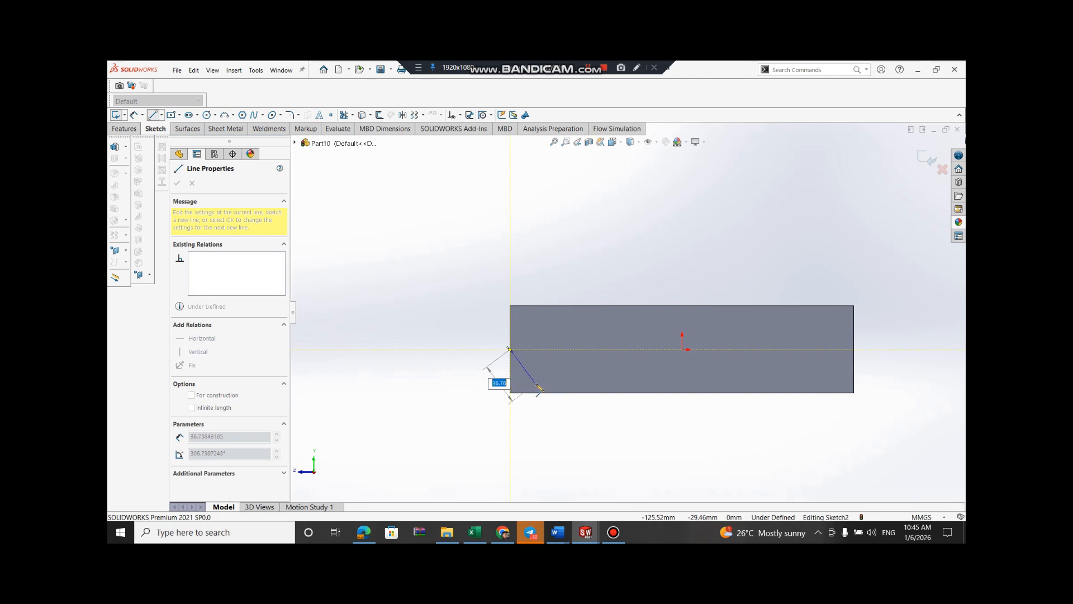
pyautogui.click(152, 115)
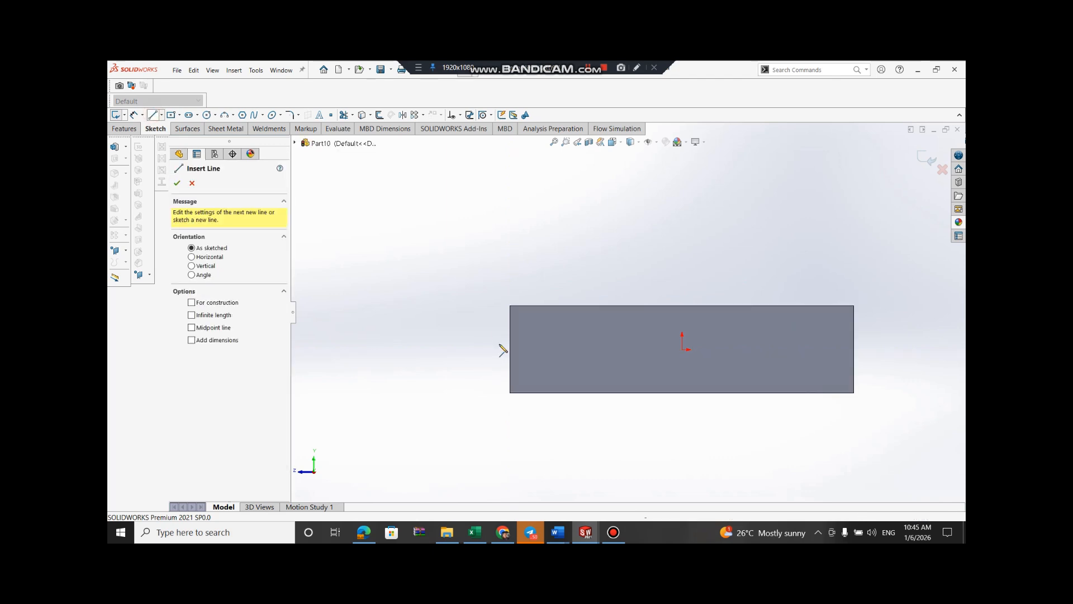
pyautogui.click(509, 349)
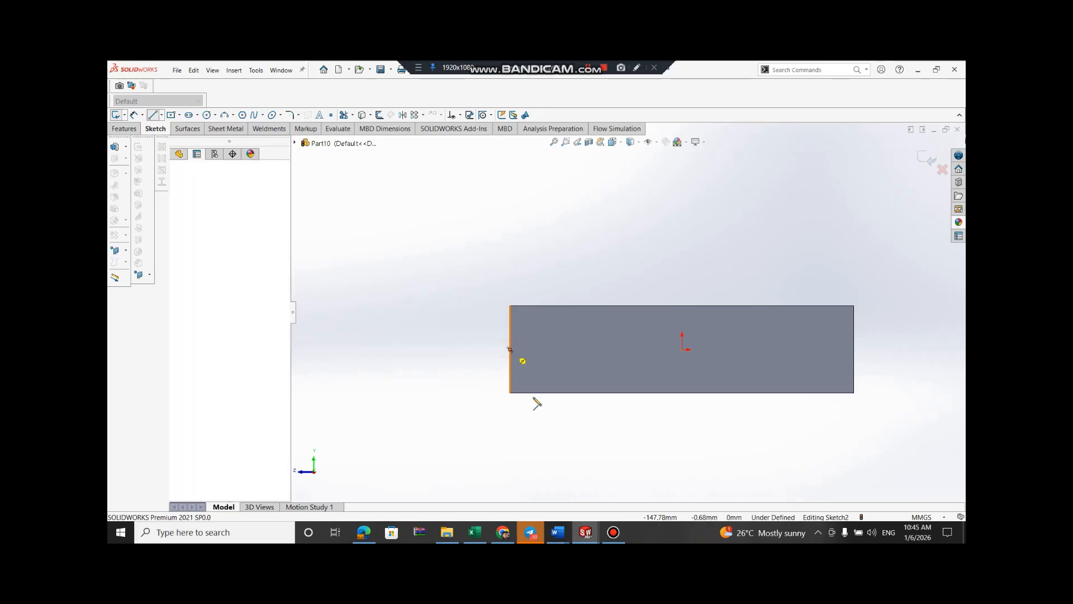
pyautogui.click(539, 406)
pyautogui.click(473, 411)
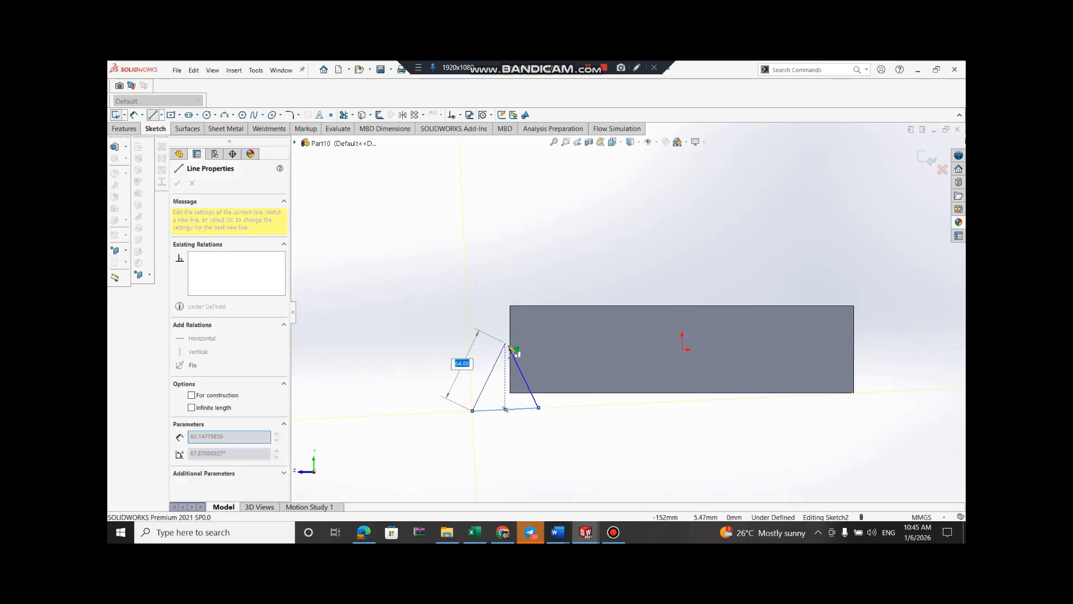
pyautogui.click(509, 349)
# Cut-Extrude the triangle to a blind depth of 5 mm, bevelling the plate's lower corner at the +Z end
pyautogui.press('Escape')
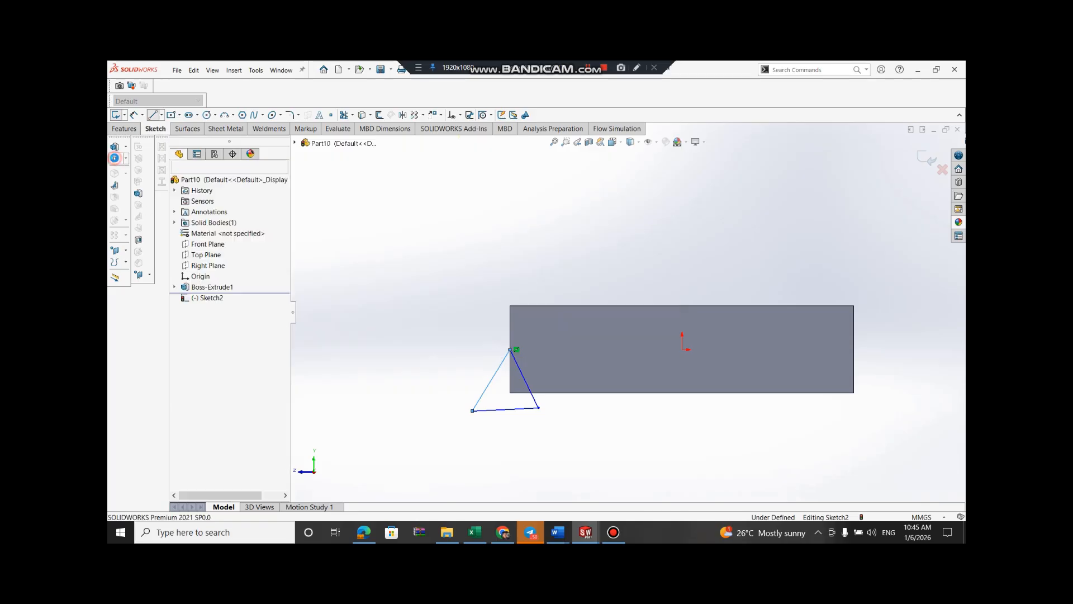
pyautogui.hotkey('ctrl', '7')
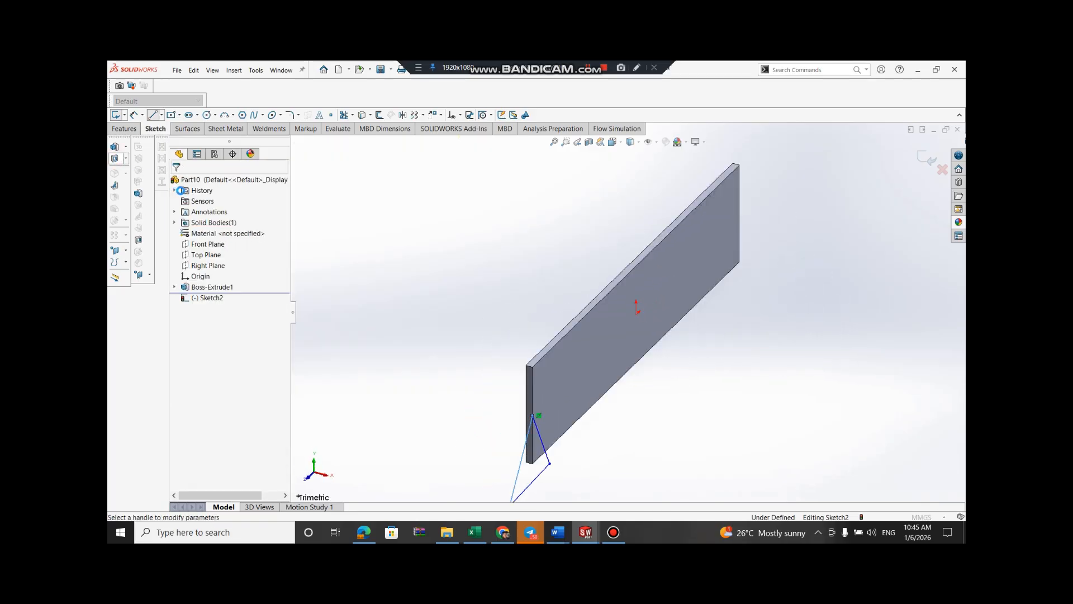
pyautogui.click(177, 184)
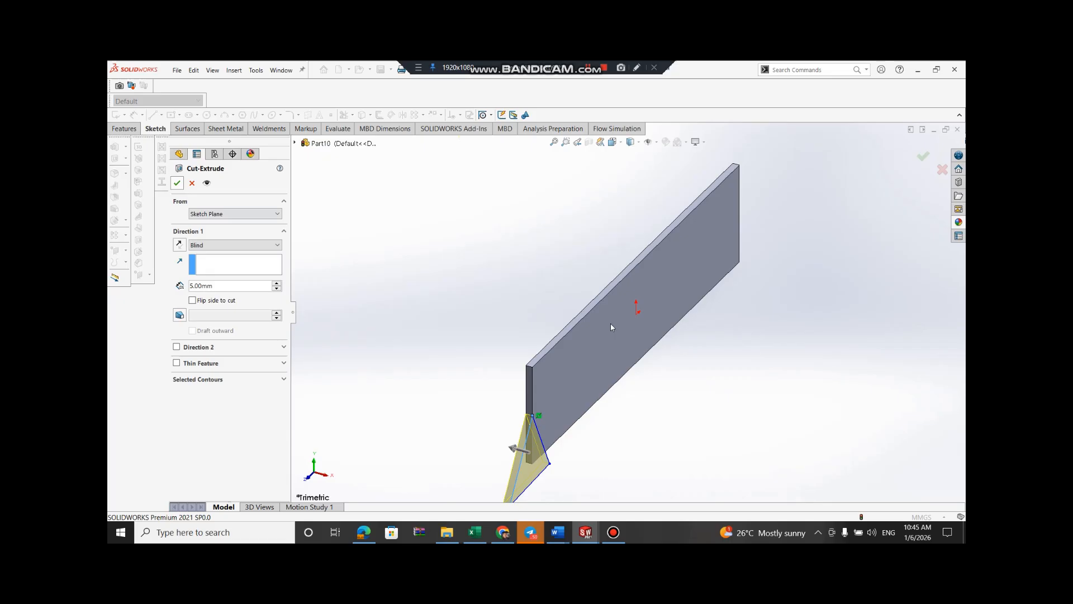
# Sketch a triangle from the bevel's upper vertex over the upper corner, outer side about 58 mm, and Cut-Extrude it 5 mm deep
pyautogui.rightClick(611, 323)
pyautogui.click(633, 243)
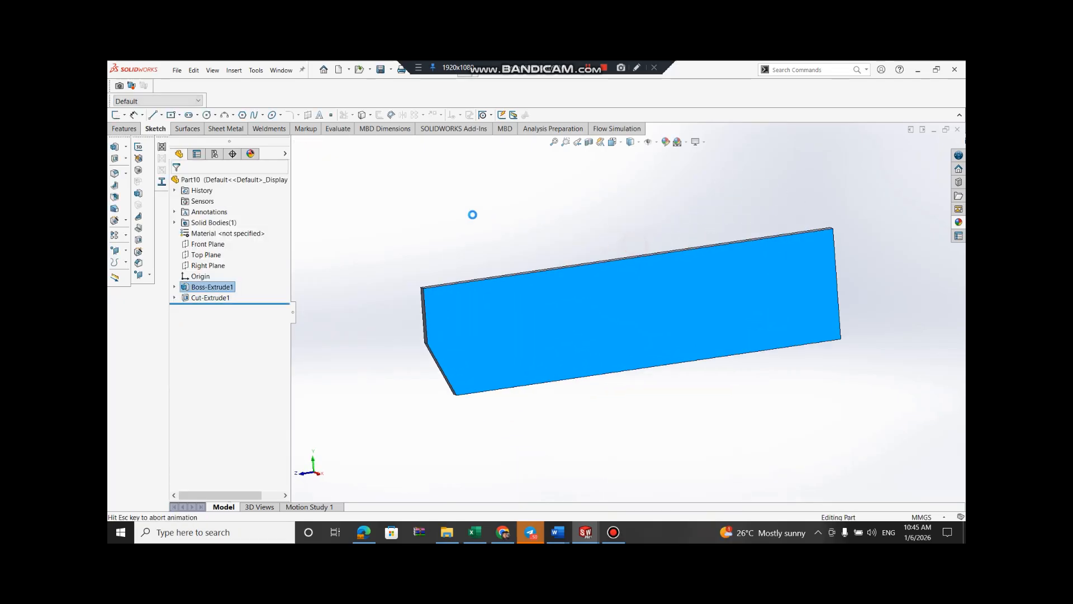
pyautogui.press('l')
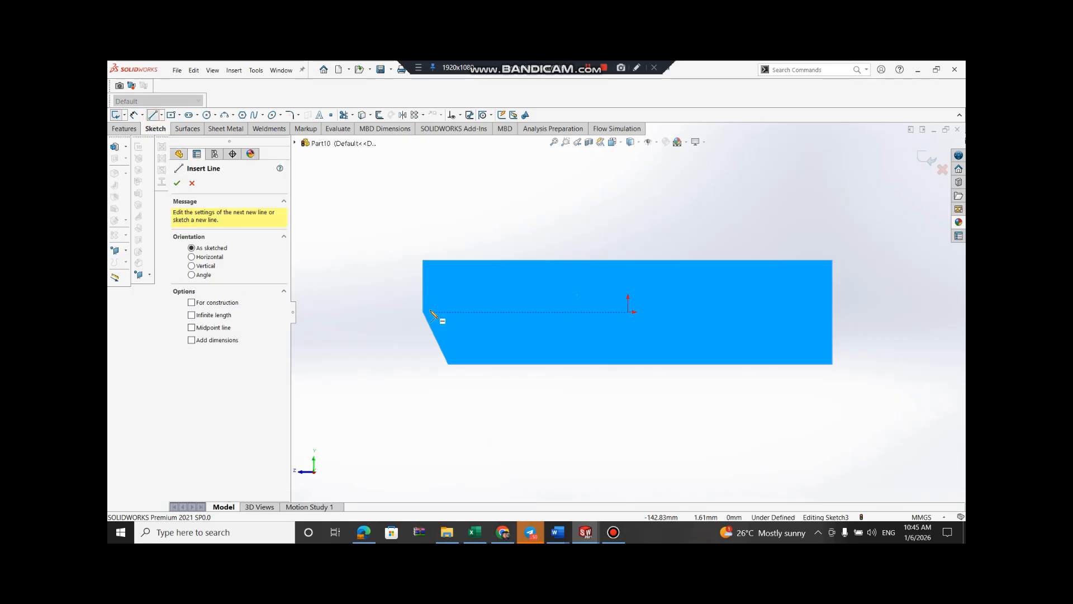
pyautogui.click(423, 311)
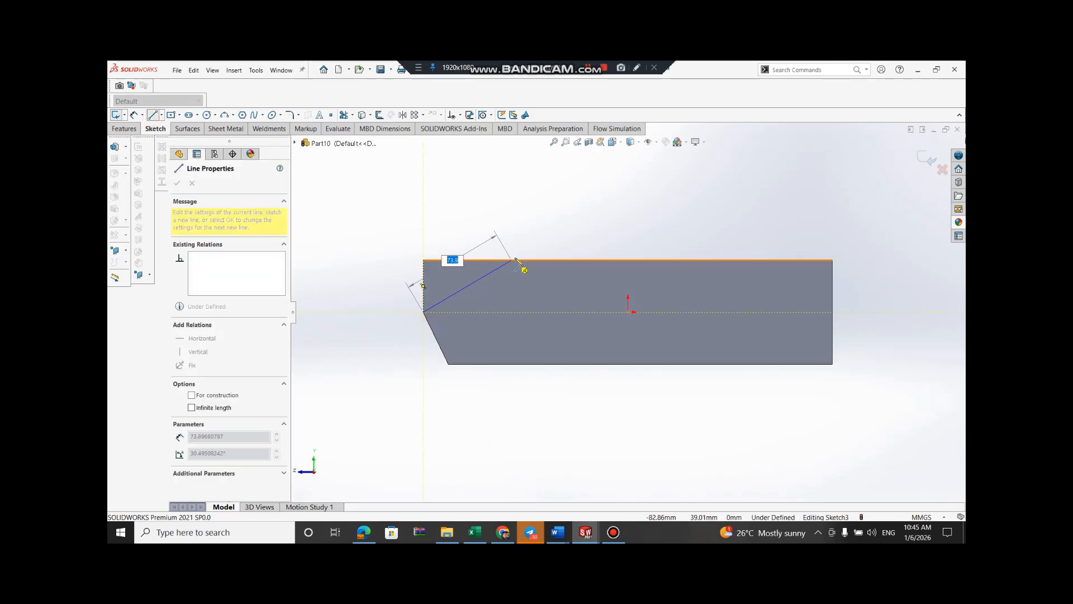
pyautogui.click(523, 244)
pyautogui.click(380, 243)
pyautogui.click(423, 312)
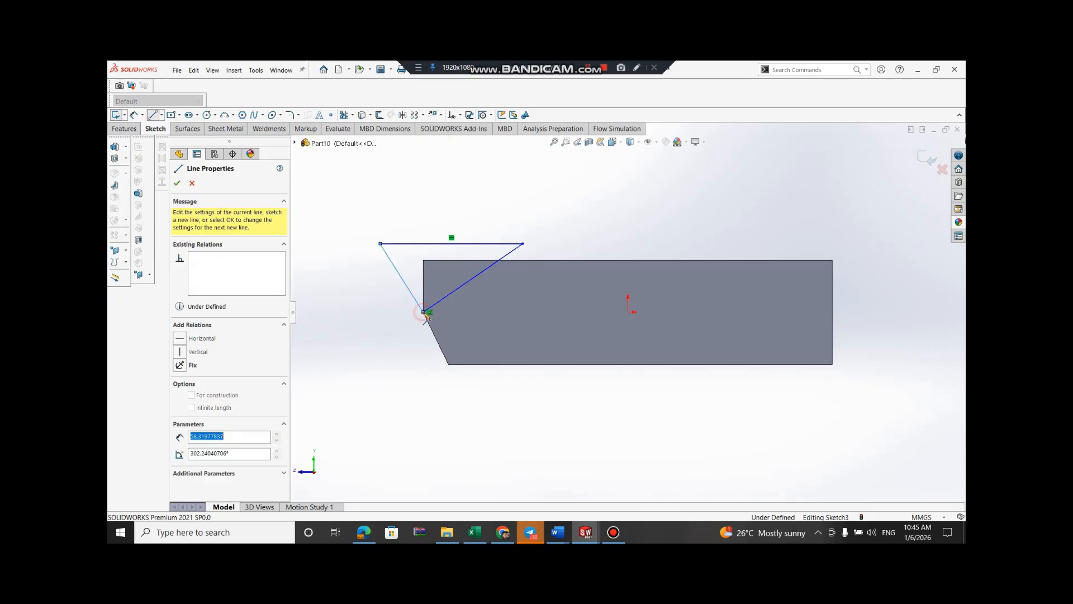
pyautogui.click(115, 160)
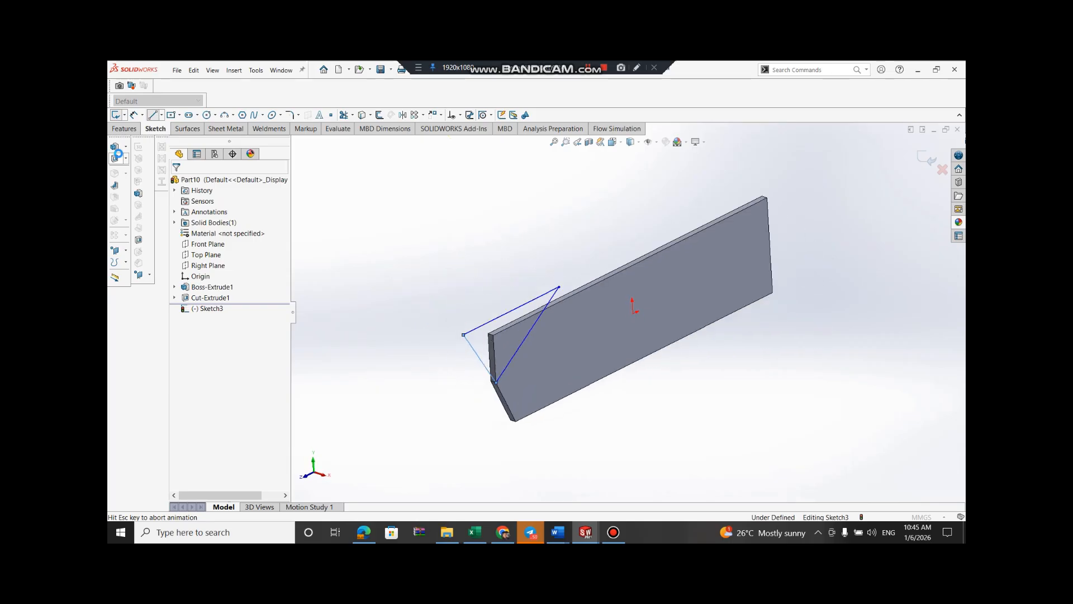
pyautogui.click(177, 183)
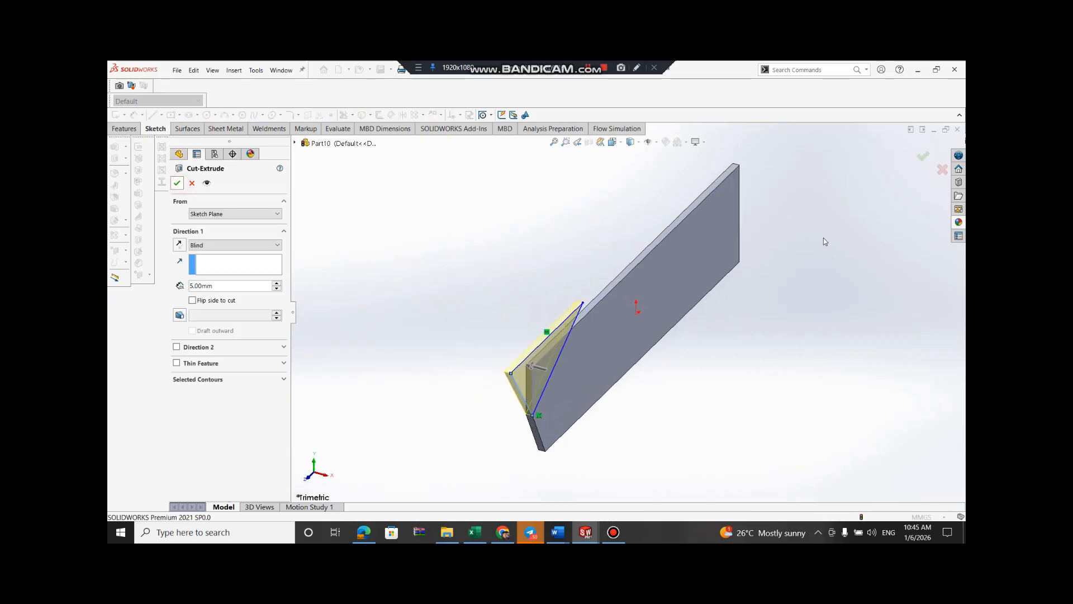
# Sketch a triangle over the square end's lower corner, starting about 17 mm above the plate's midline, and Cut-Extrude it 5 mm deep
pyautogui.rightClick(731, 229)
pyautogui.click(751, 213)
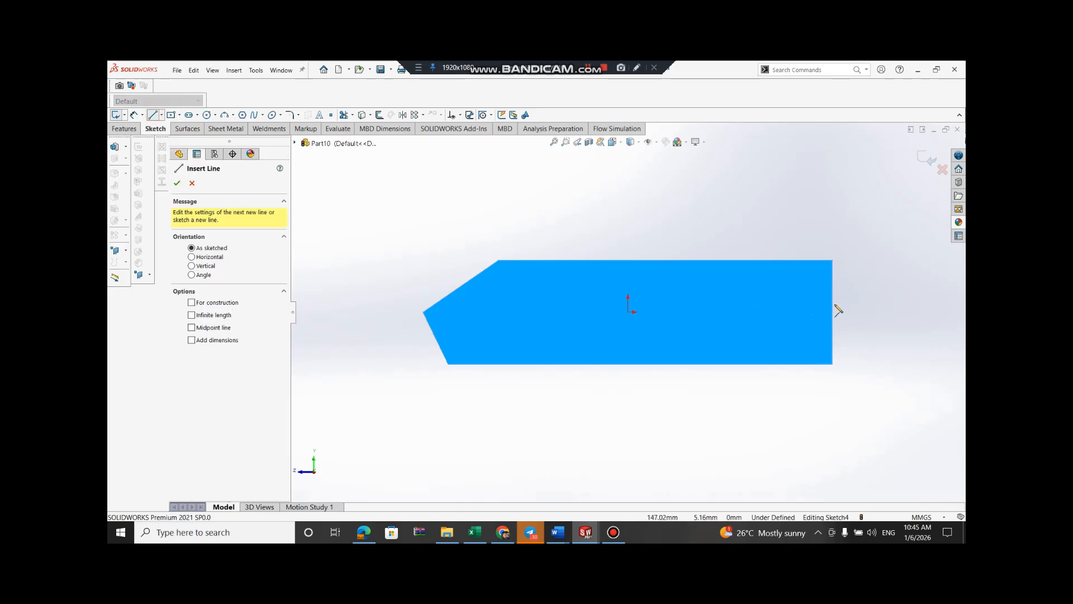
pyautogui.click(833, 289)
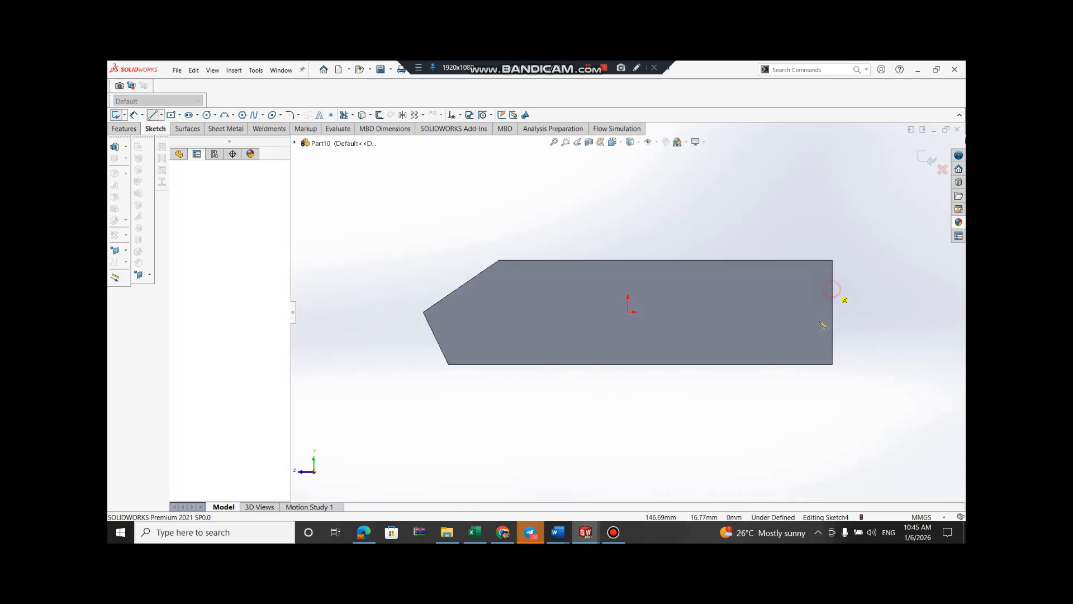
pyautogui.click(815, 382)
pyautogui.click(880, 382)
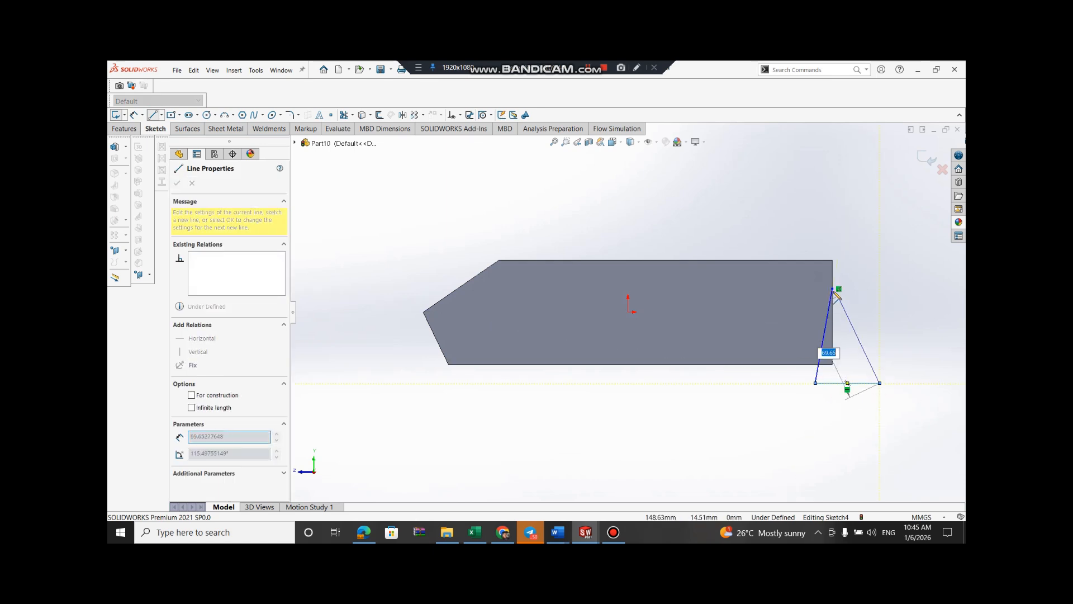
pyautogui.click(833, 288)
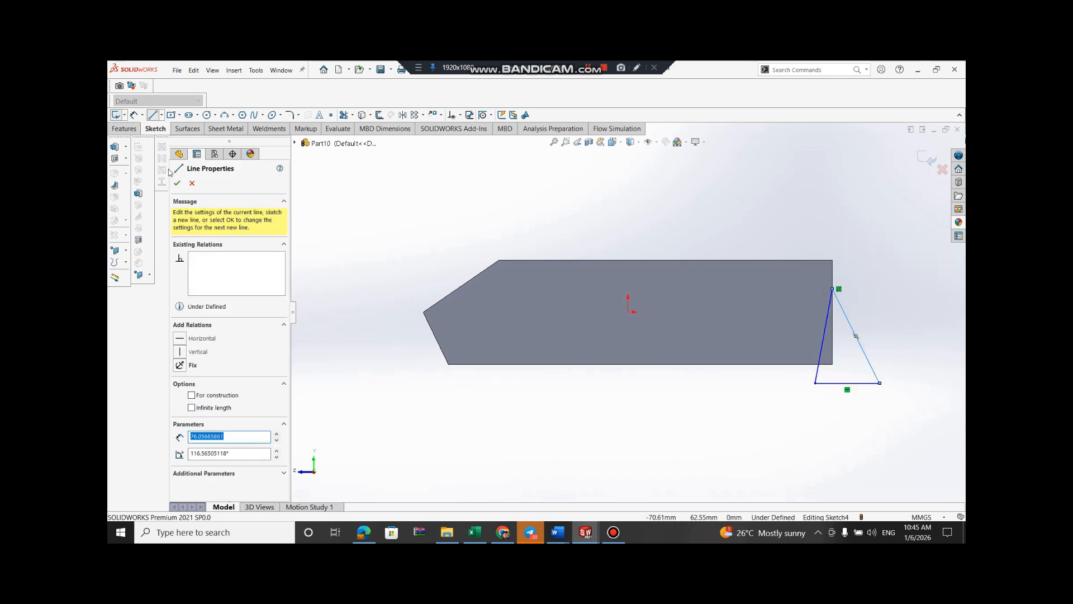
pyautogui.click(177, 183)
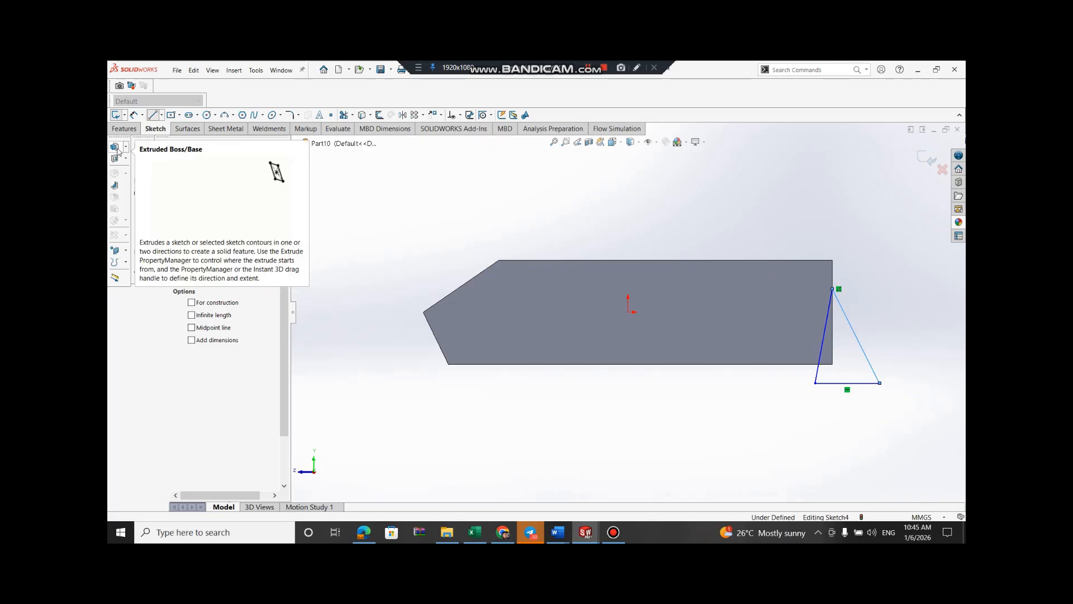
pyautogui.click(116, 160)
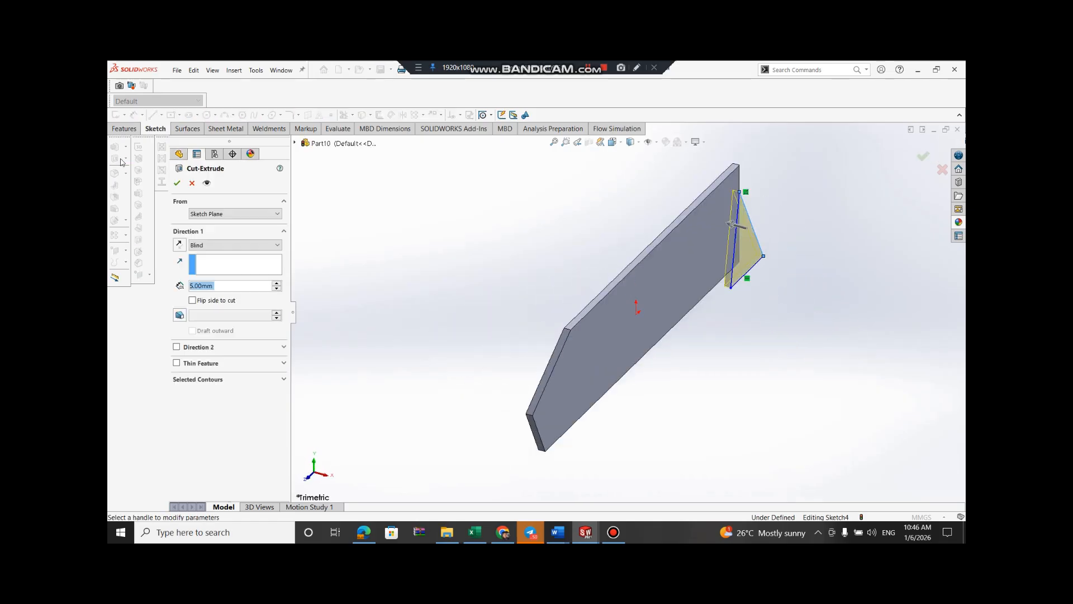
pyautogui.click(177, 183)
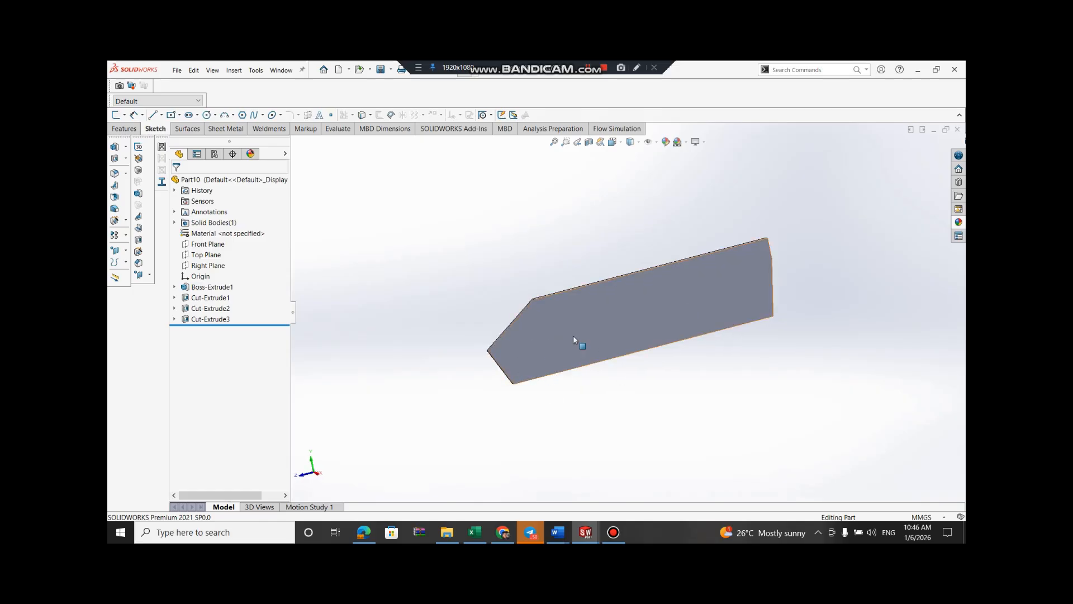
pyautogui.click(632, 356)
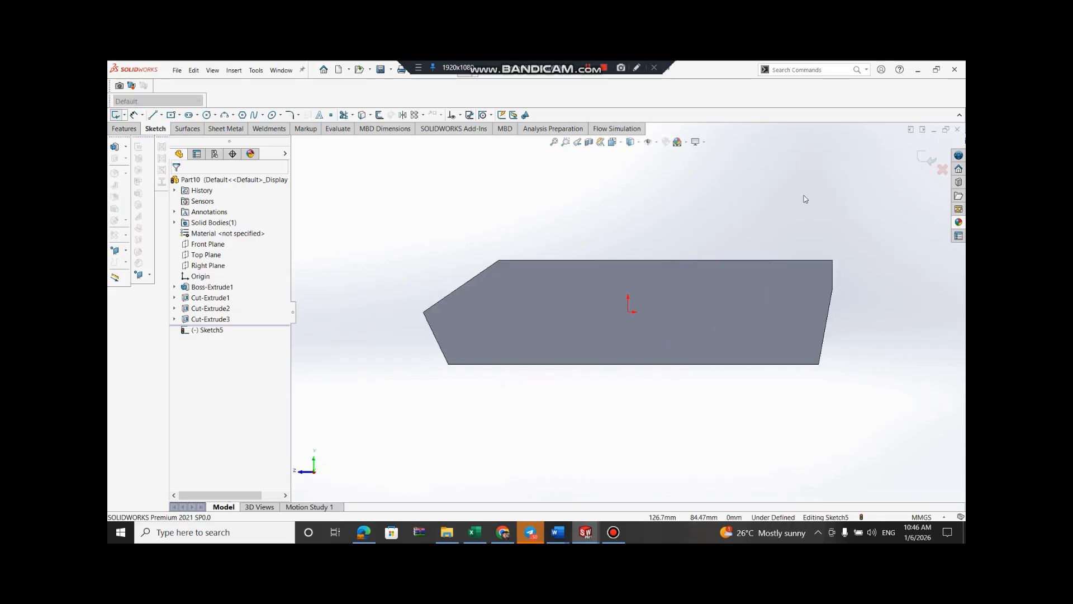
pyautogui.press('Left')
pyautogui.press('Left')
pyautogui.press('Left')
pyautogui.press('Left')
pyautogui.press('Left')
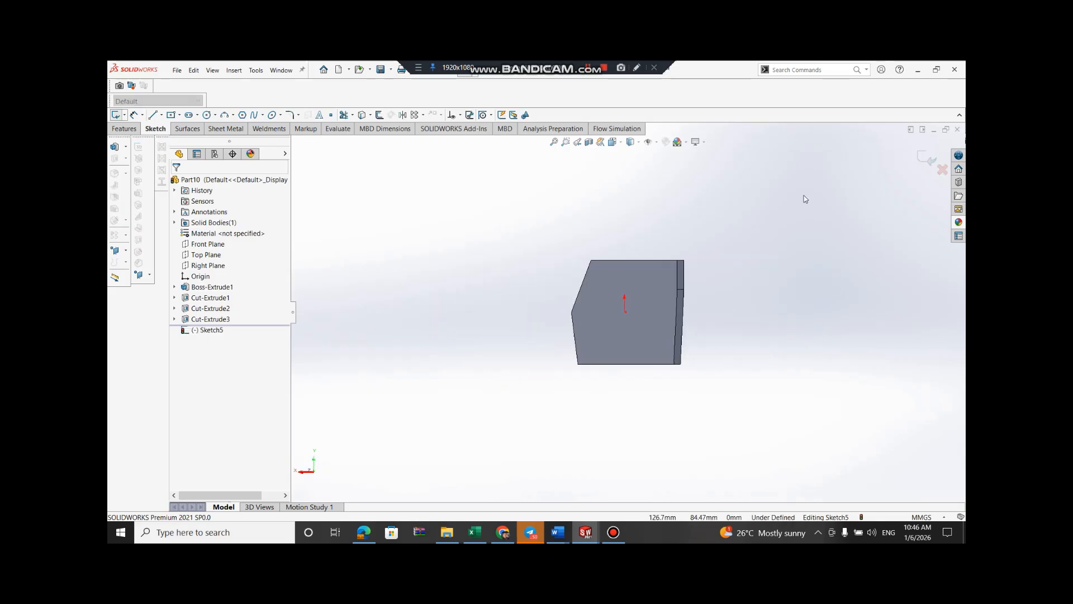
pyautogui.press('Left')
pyautogui.press('Left')
pyautogui.press('Left')
pyautogui.press('Left')
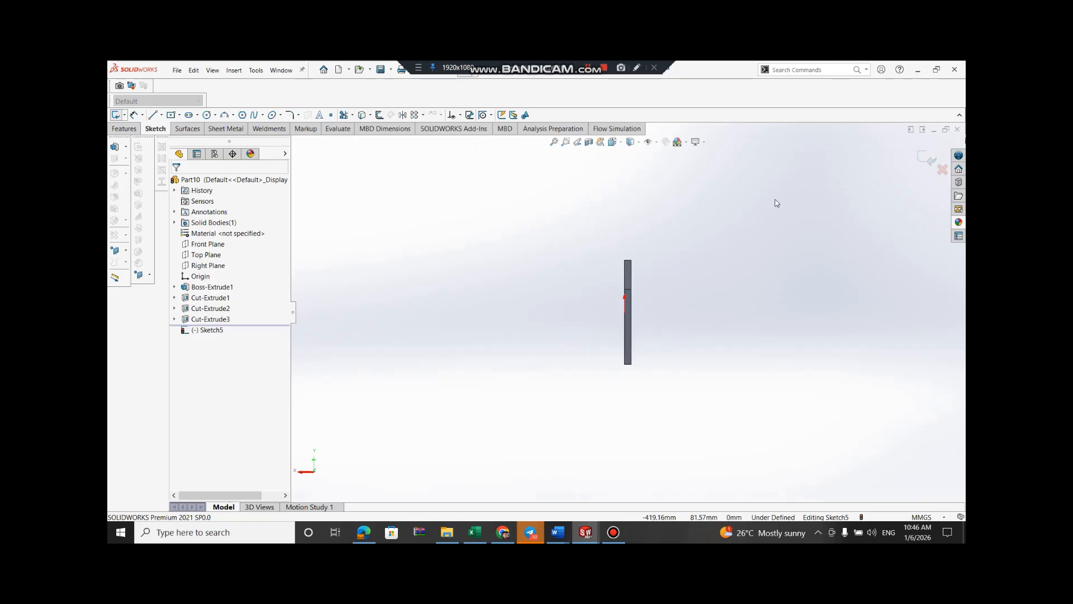
pyautogui.press('Left')
pyautogui.press('Left')
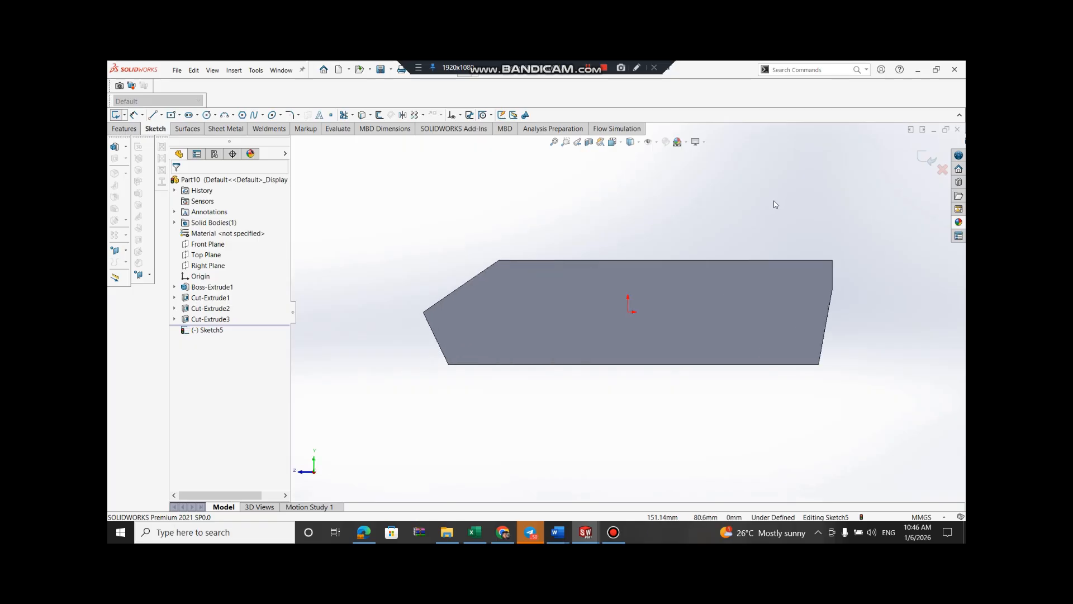
pyautogui.press('Right')
pyautogui.click(658, 342)
pyautogui.rightClick(658, 343)
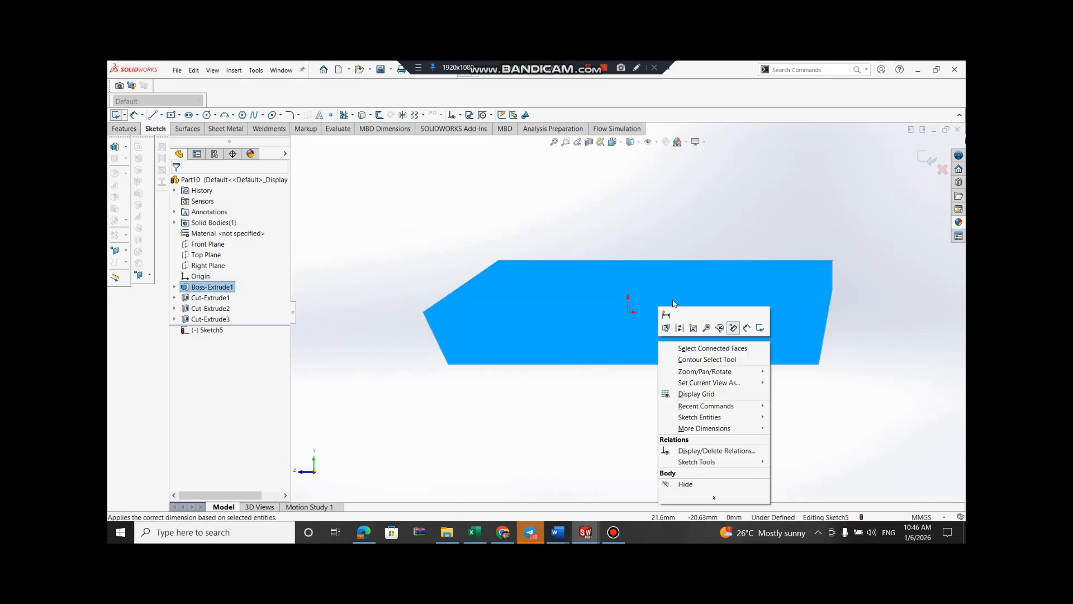
pyautogui.click(707, 220)
pyautogui.click(599, 312)
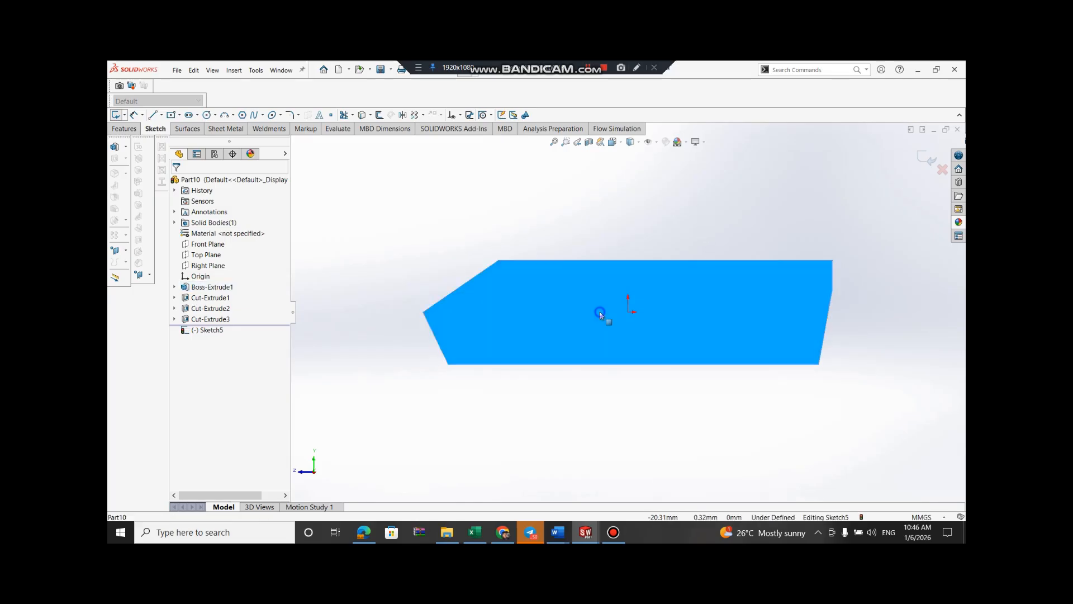
pyautogui.rightClick(601, 314)
pyautogui.click(925, 157)
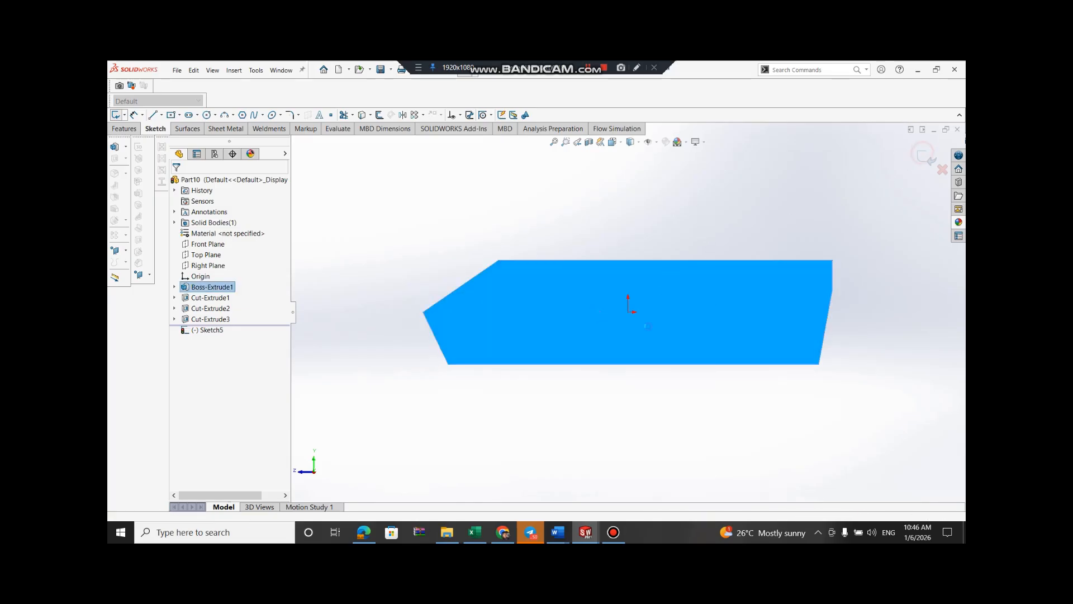
# Sketch a 4 mm diameter circle on the plate's large face, about 93 mm from the origin towards +Z and 16 mm below it
pyautogui.rightClick(674, 332)
pyautogui.click(696, 243)
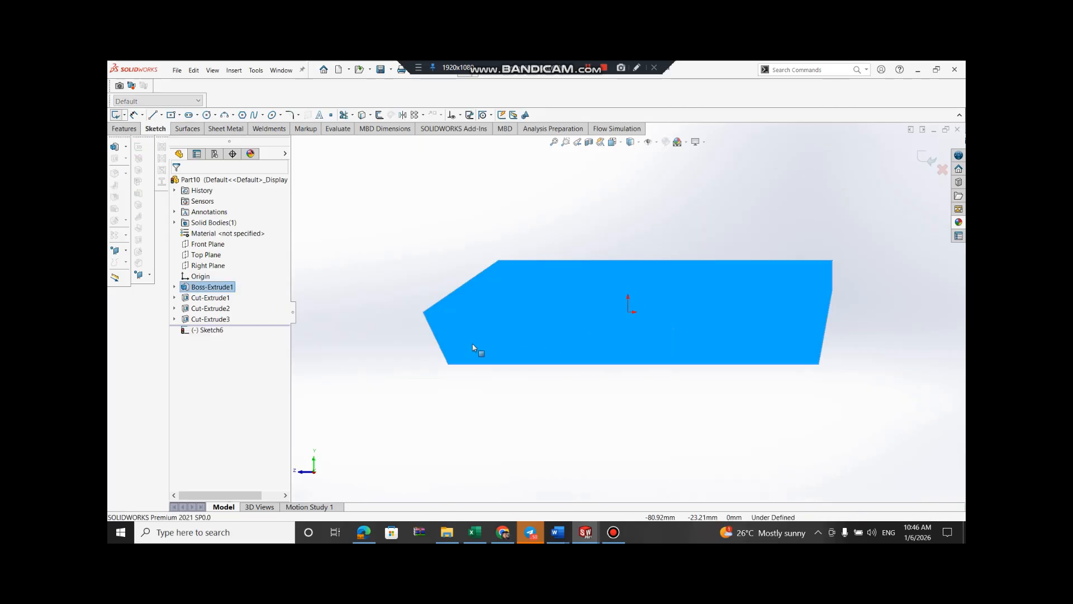
pyautogui.click(216, 115)
pyautogui.click(211, 128)
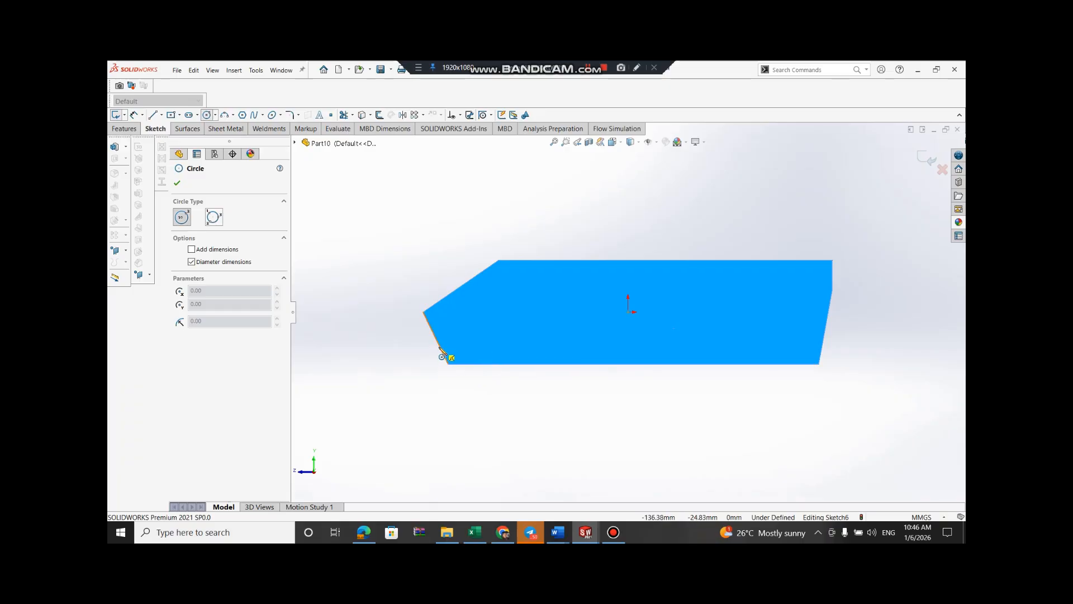
pyautogui.click(499, 335)
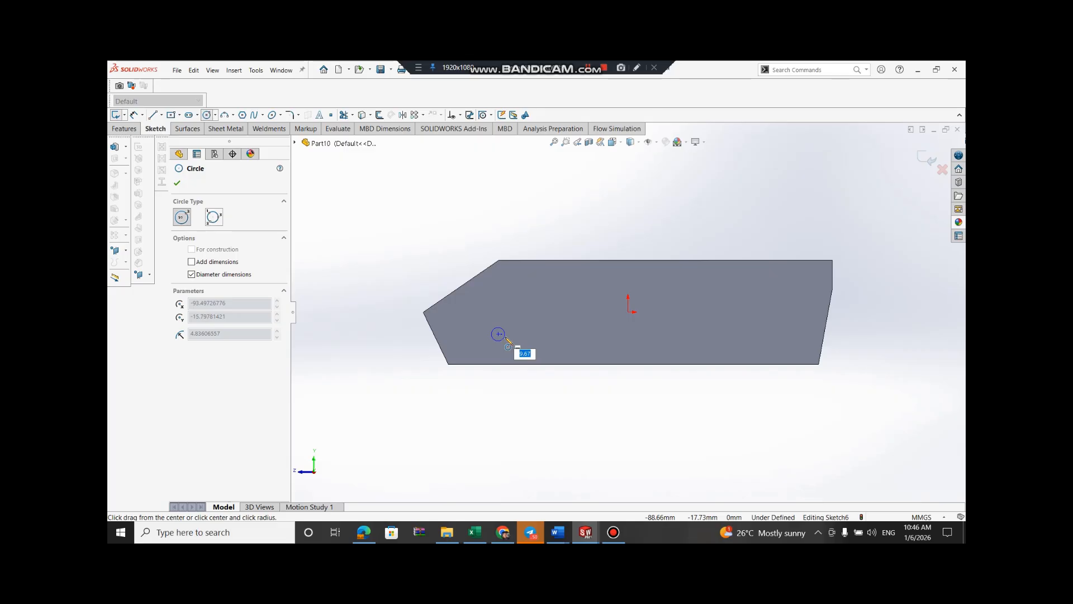
pyautogui.write('4')
pyautogui.press('Return')
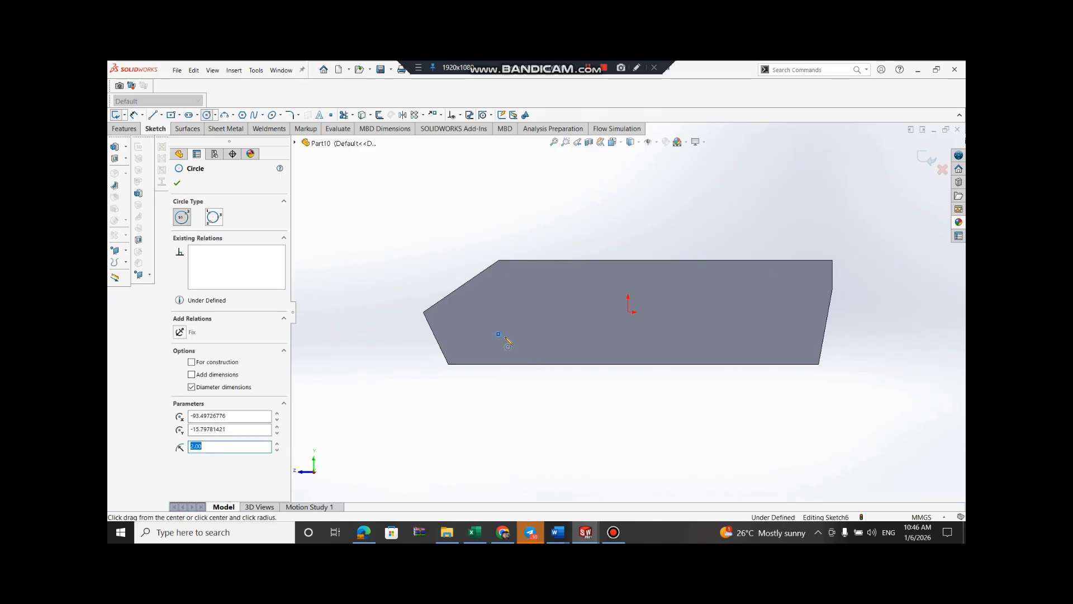
pyautogui.scroll(-4, 509, 347)
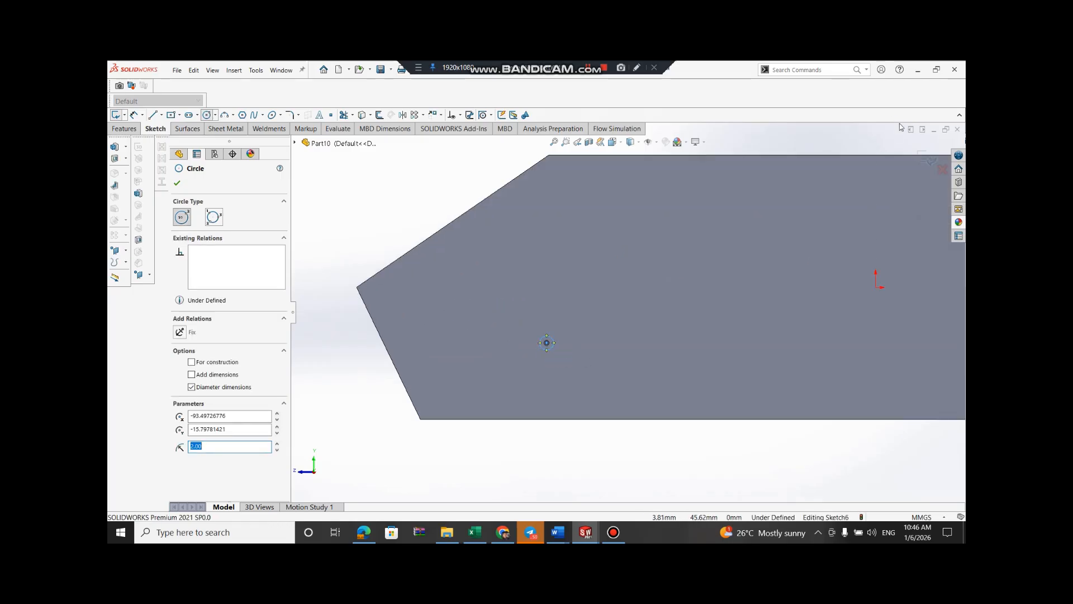
pyautogui.scroll(4, 842, 301)
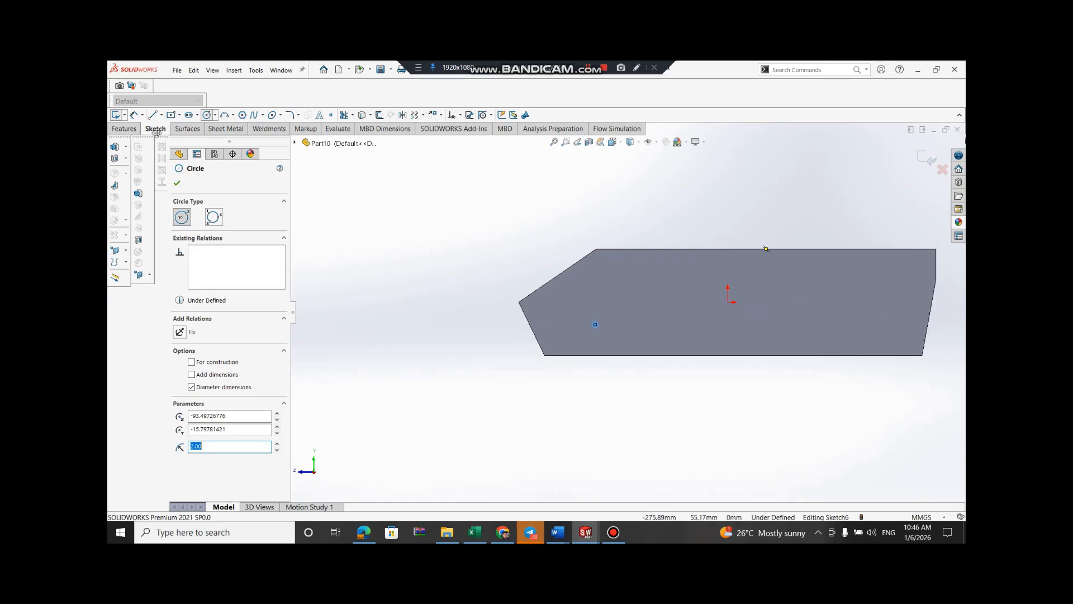
pyautogui.click(206, 115)
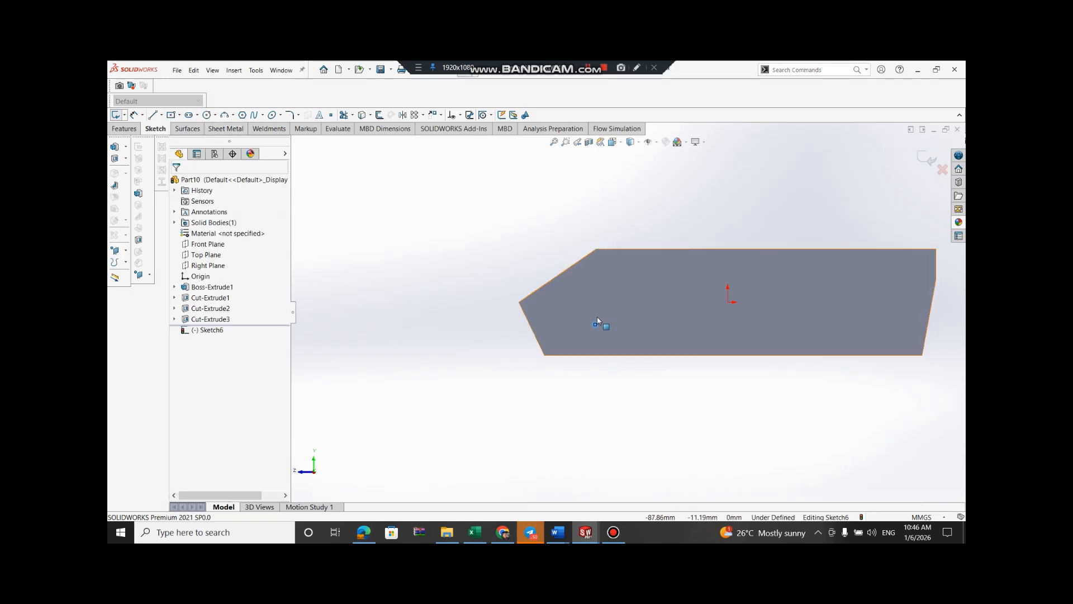
pyautogui.click(206, 115)
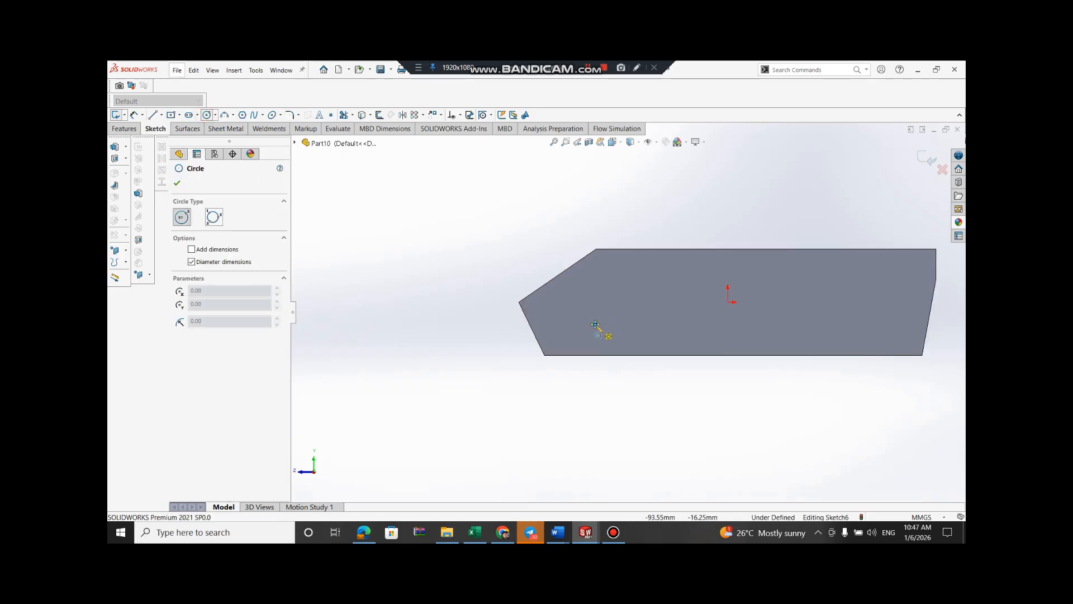
pyautogui.click(595, 324)
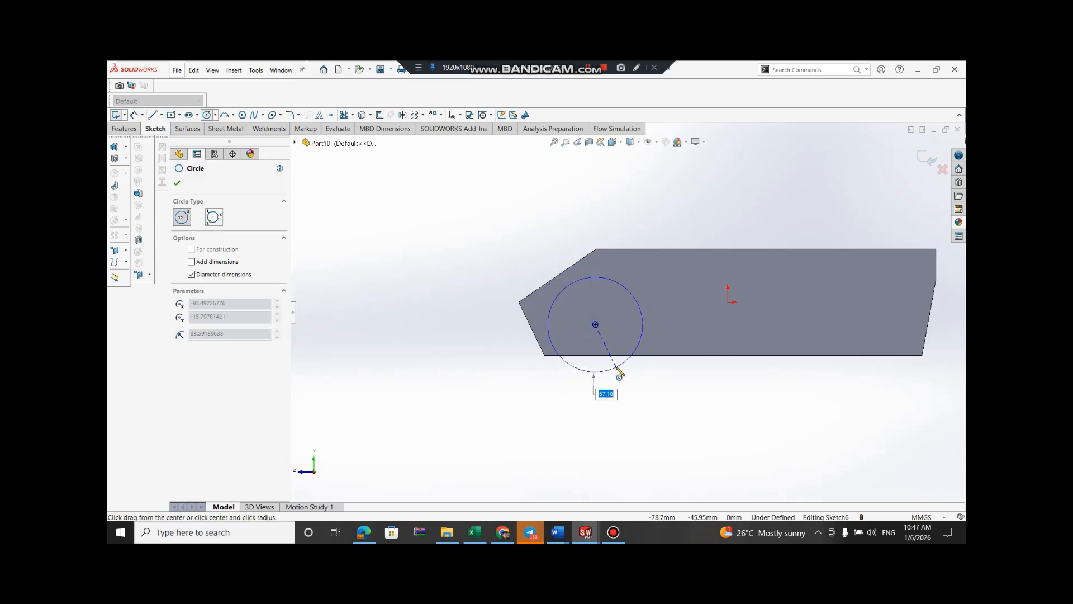
pyautogui.press('Escape')
pyautogui.press('Escape')
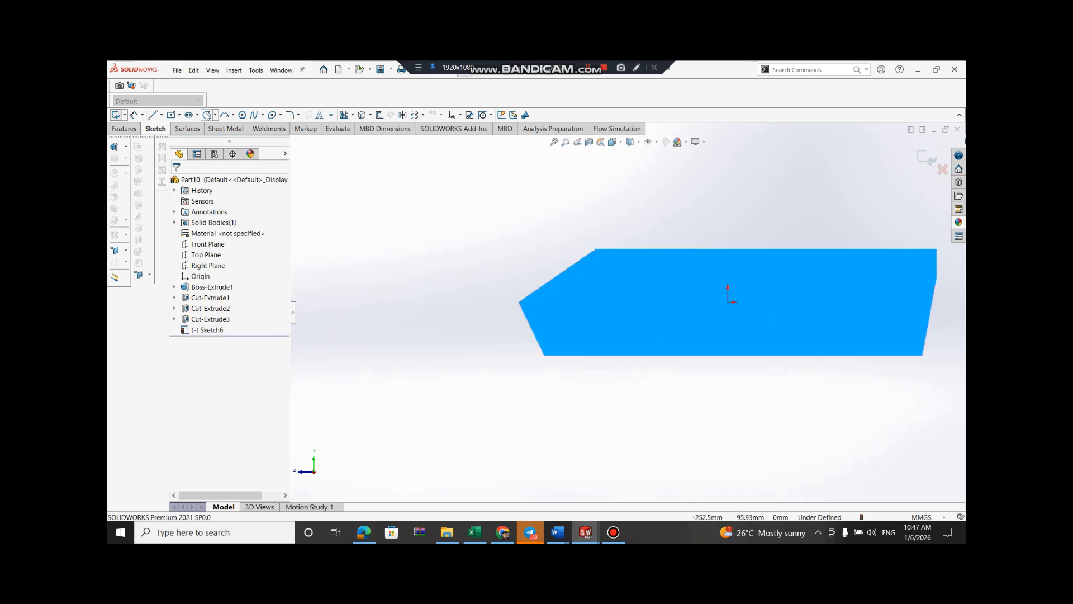
pyautogui.click(207, 115)
pyautogui.click(585, 328)
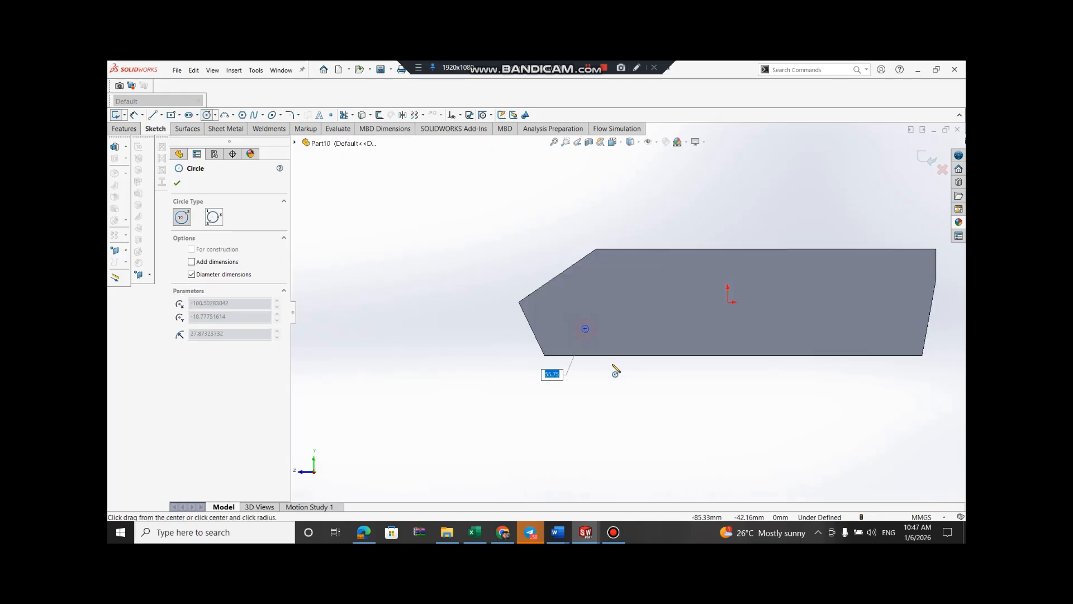
pyautogui.press('Escape')
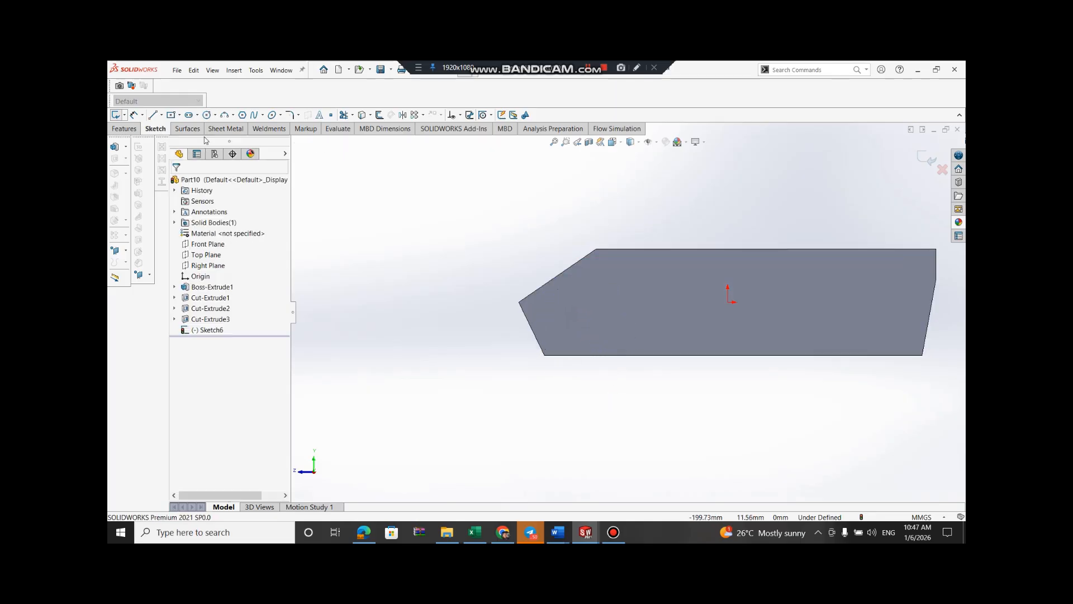
# Sketch two 65 mm diameter circles across the plate's lower edge, centred about 93 mm and 18 mm towards +Z, both 29 mm below the origin
pyautogui.click(596, 343)
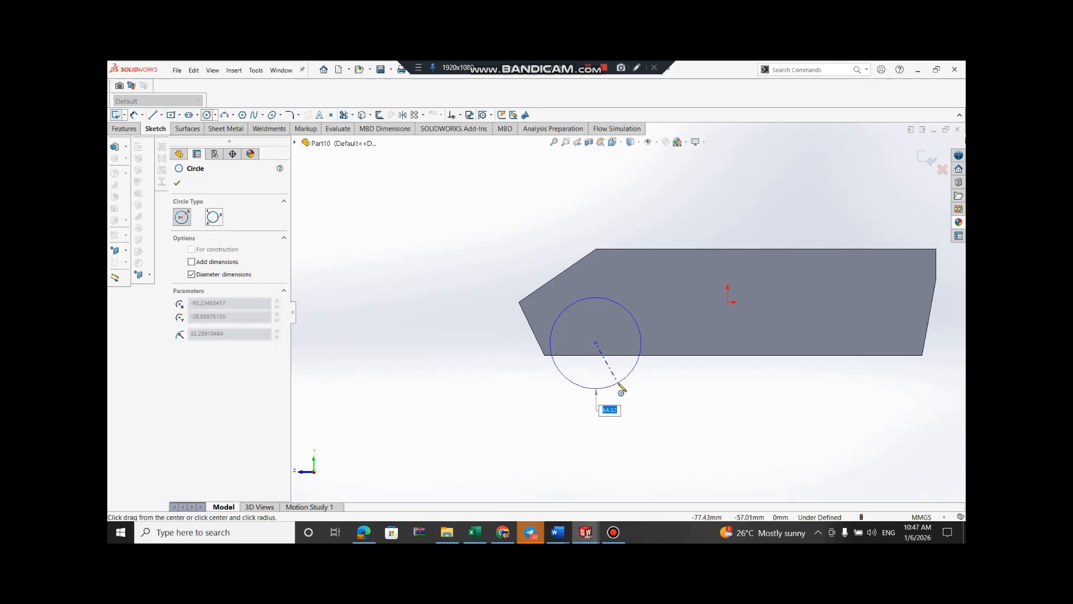
pyautogui.write('65')
pyautogui.press('Return')
pyautogui.scroll(3, 634, 383)
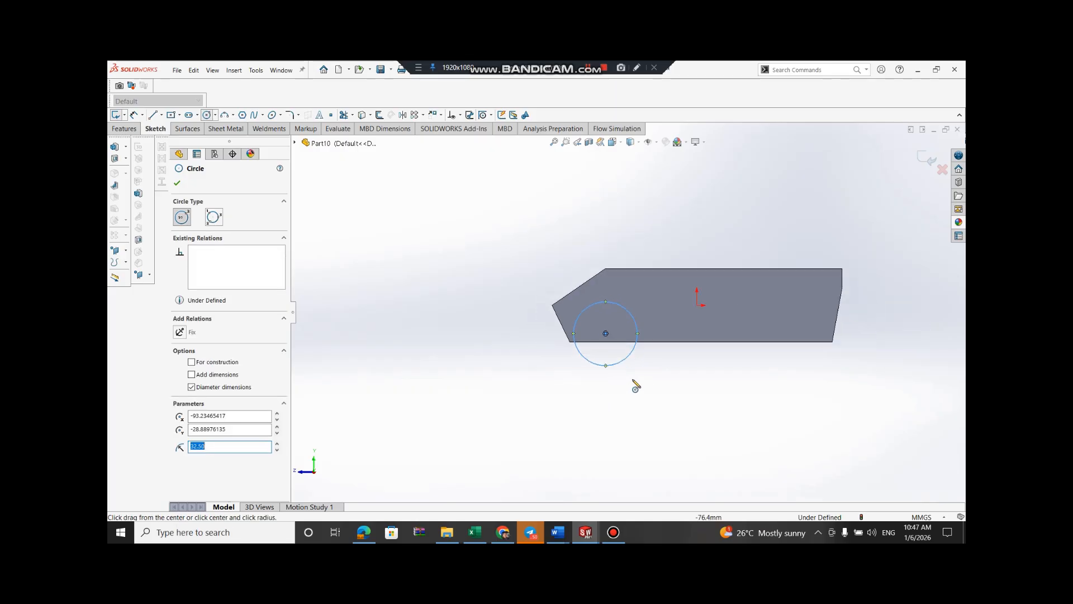
pyautogui.scroll(-3, 709, 352)
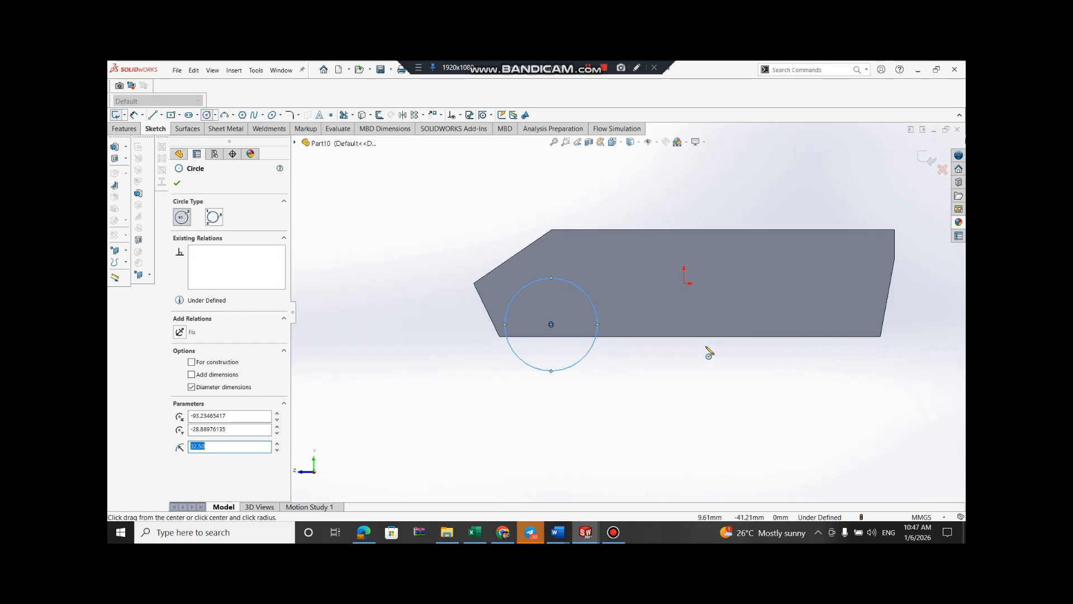
pyautogui.click(659, 324)
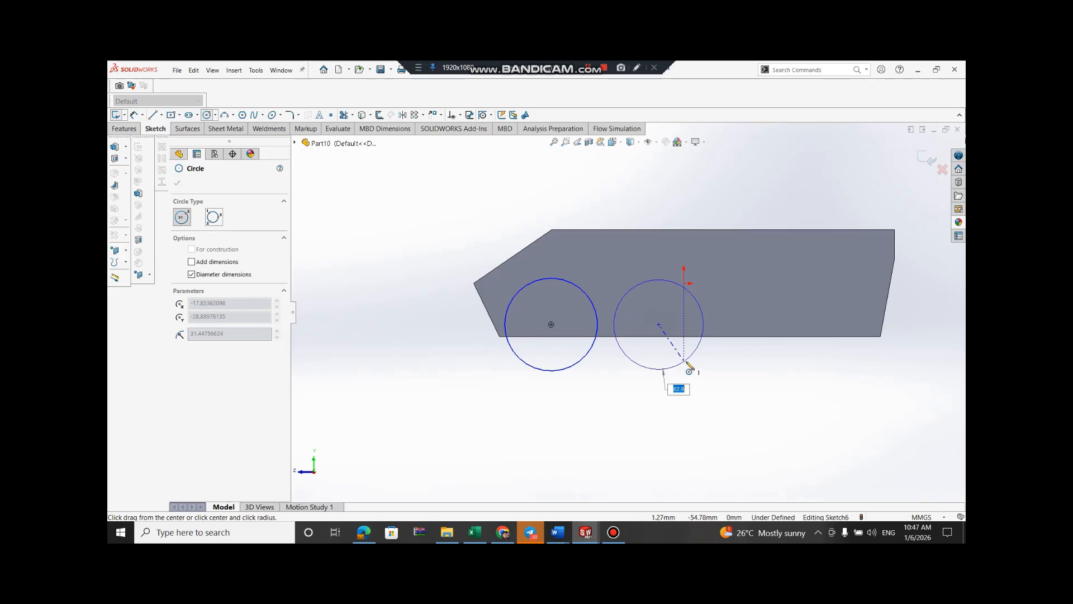
pyautogui.write('65')
pyautogui.press('Return')
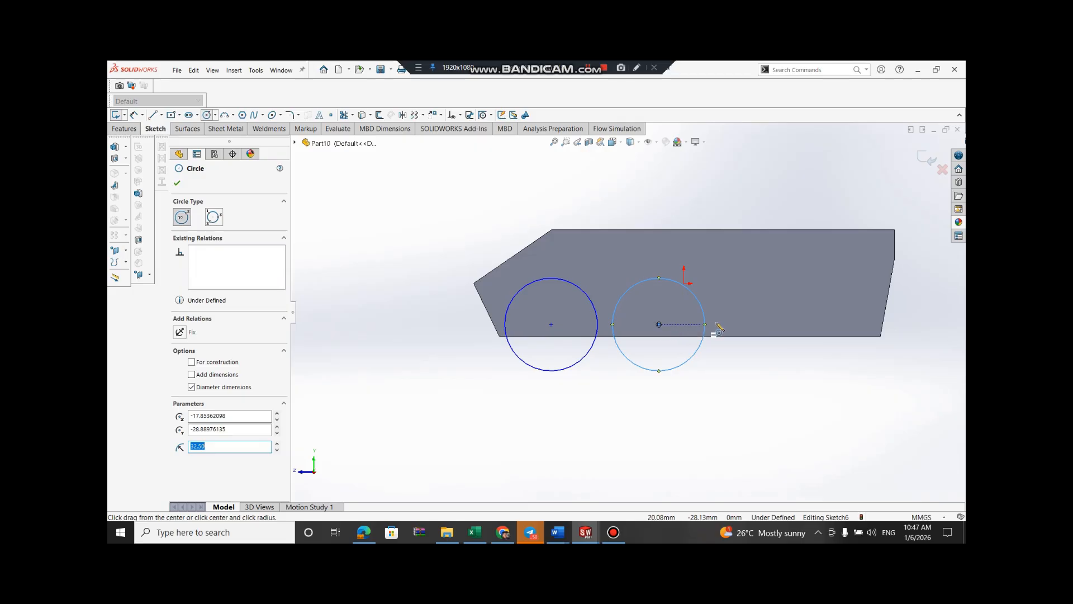
pyautogui.click(759, 325)
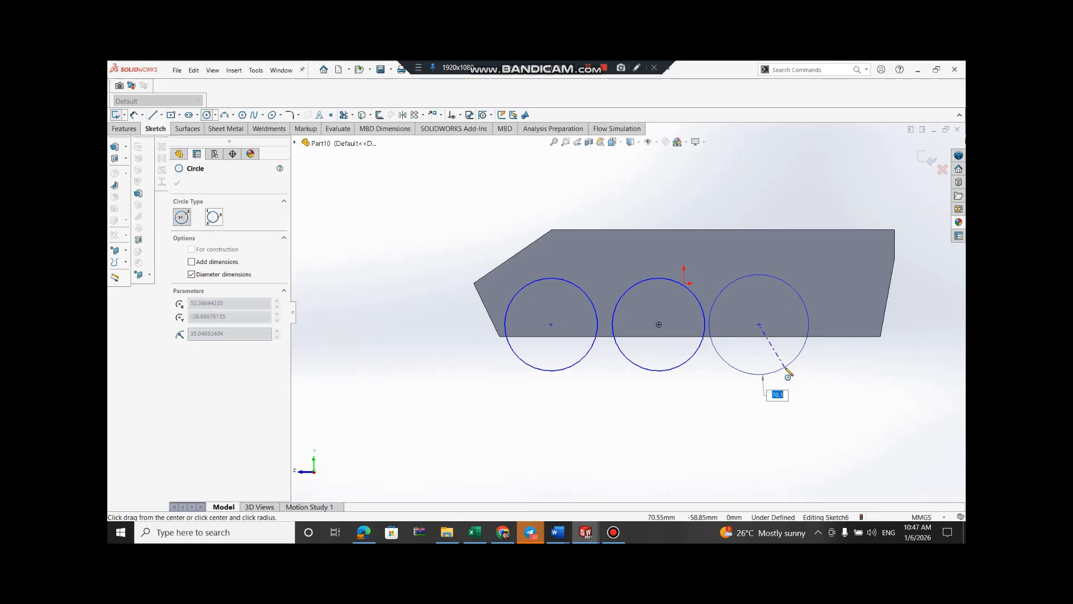
pyautogui.press('Escape')
# Undo the circle sketch and the three bevel cuts with their triangle sketches, back to the plain rectangular plate
pyautogui.hotkey('ctrl', 'z')
pyautogui.hotkey('ctrl', 'z')
pyautogui.hotkey('ctrl', 'z')
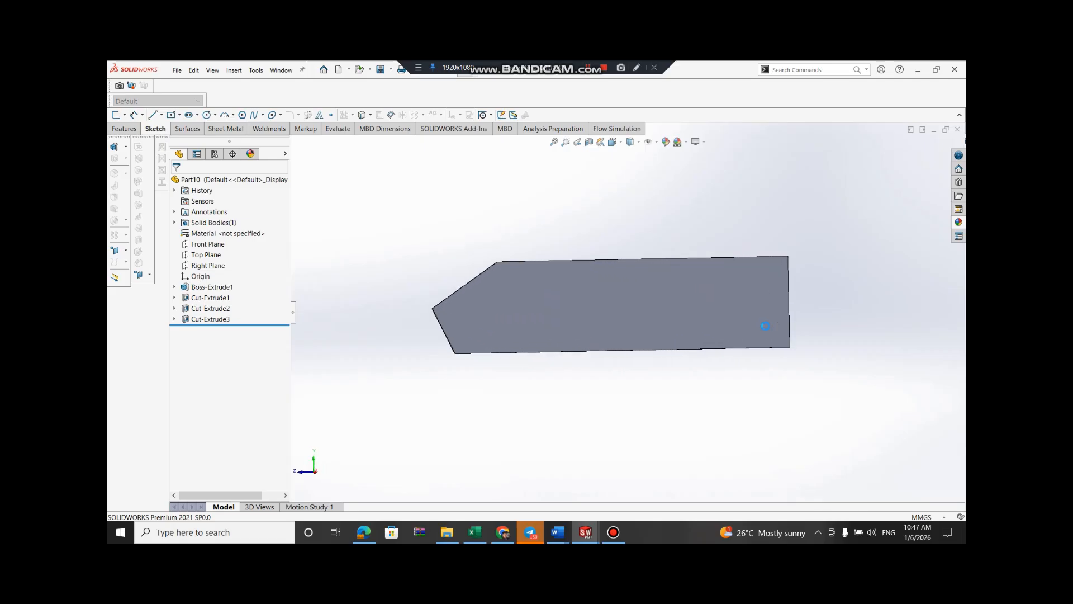
pyautogui.hotkey('ctrl', 'z')
pyautogui.hotkey('ctrl', 'z')
pyautogui.hotkey('ctrl', 'z')
pyautogui.hotkey('ctrl', 'z')
pyautogui.hotkey('ctrl', 'z')
pyautogui.hotkey('ctrl', 'z')
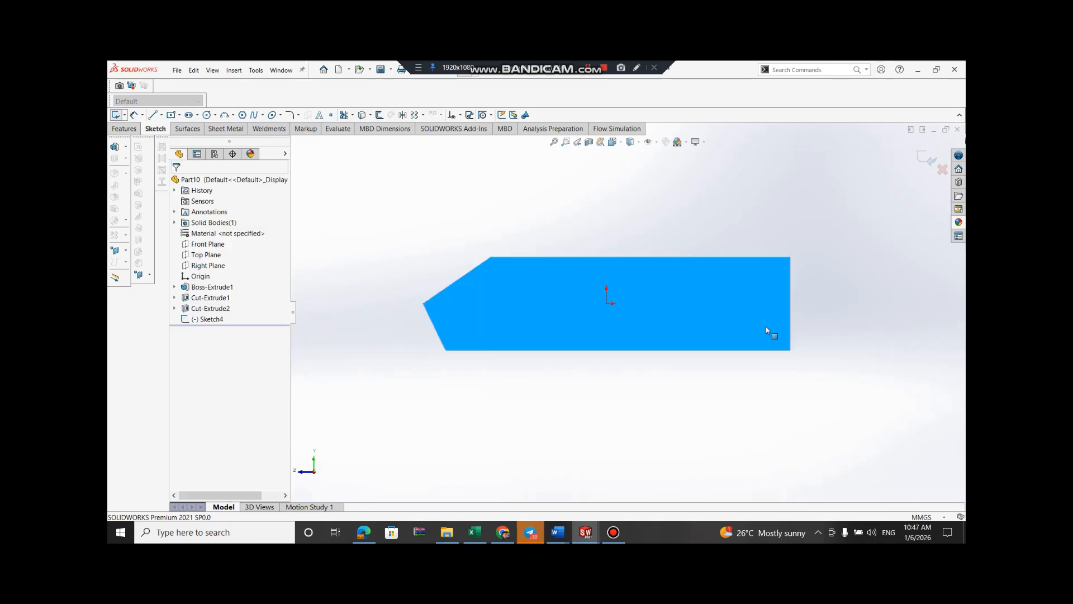
pyautogui.hotkey('ctrl', 'z')
pyautogui.hotkey('ctrl', 'z')
pyautogui.hotkey('ctrl', 'z')
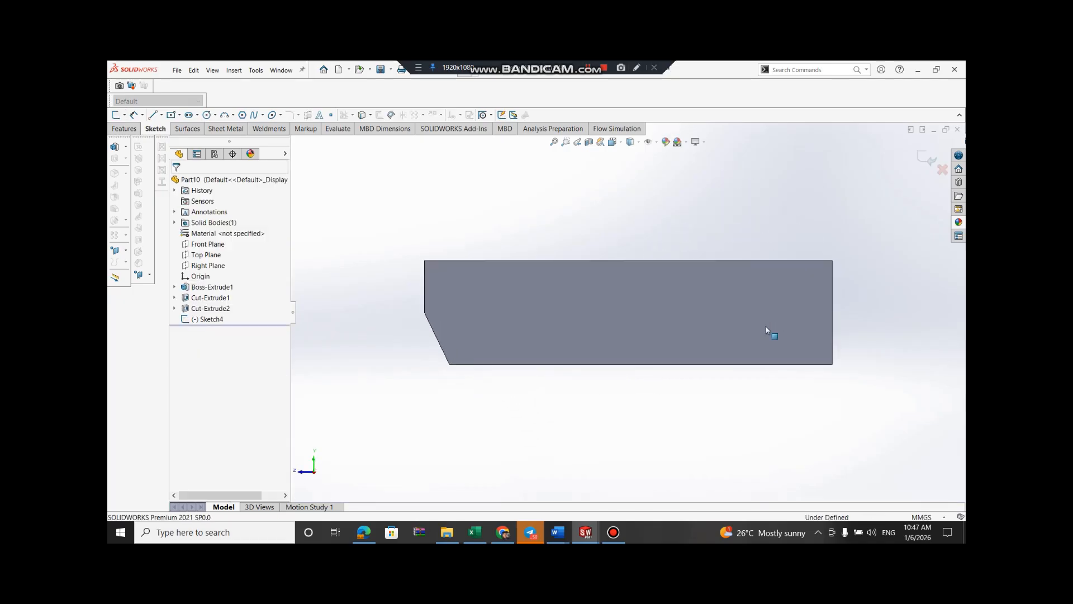
pyautogui.hotkey('ctrl', 'z')
pyautogui.hotkey('ctrl', 'z')
pyautogui.hotkey('ctrl', 'z')
pyautogui.hotkey('ctrl', 'z')
pyautogui.hotkey('ctrl', 'z')
pyautogui.hotkey('ctrl', 'z')
pyautogui.hotkey('ctrl', 'z')
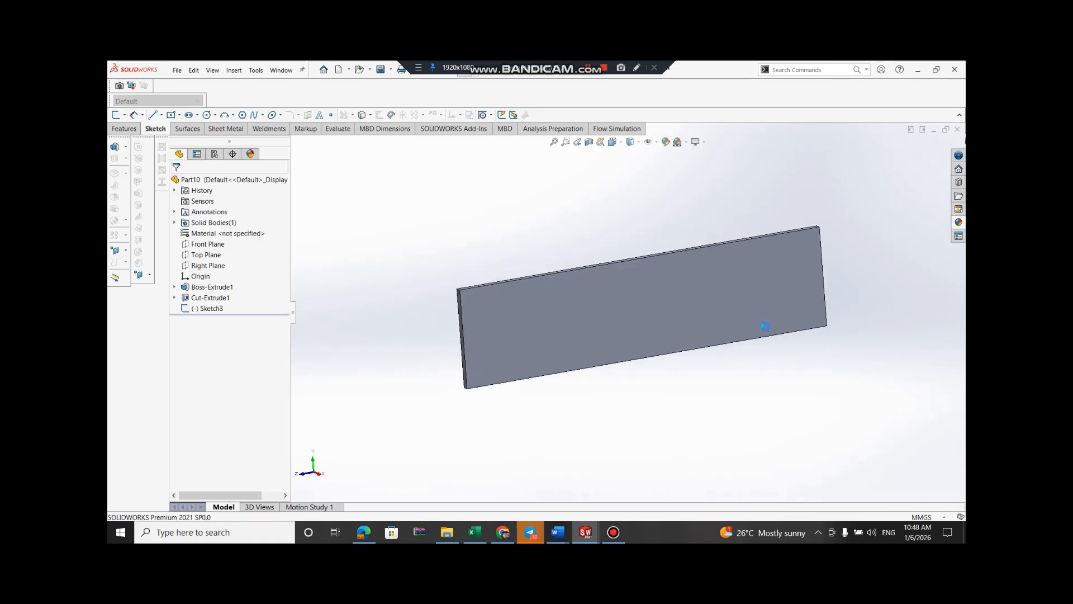
# Undo the newest sketch and the extruded cut, going back to the triangle sketch on the plate face
pyautogui.hotkey('ctrl', 'z')
pyautogui.hotkey('ctrl', 'z')
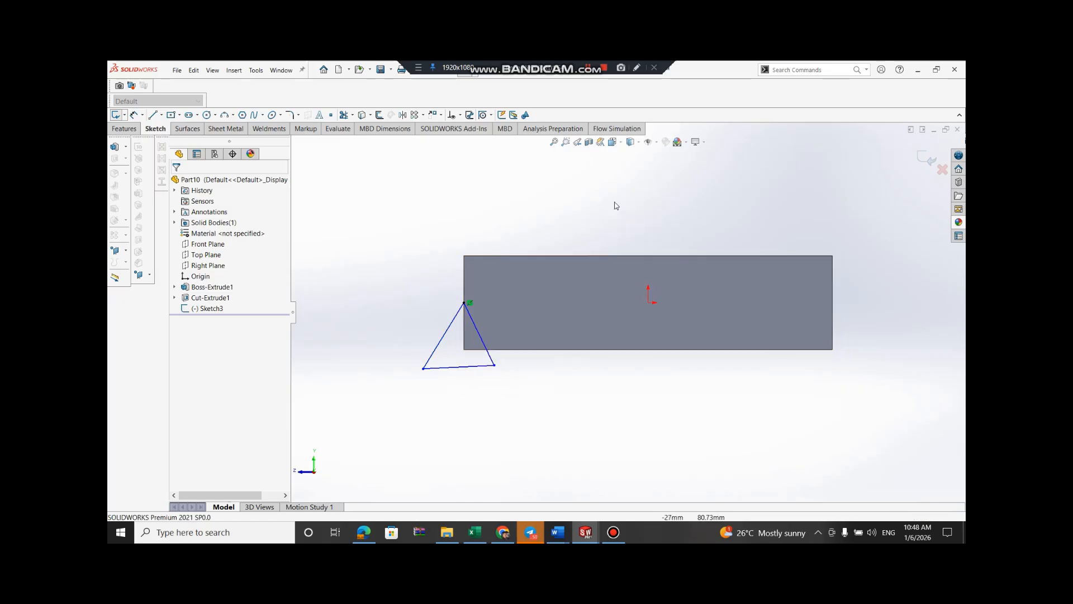
pyautogui.hotkey('ctrl', 'z')
# Delete all three lines of the triangle from the sketch on the plate face
pyautogui.click(446, 332)
pyautogui.press('Delete')
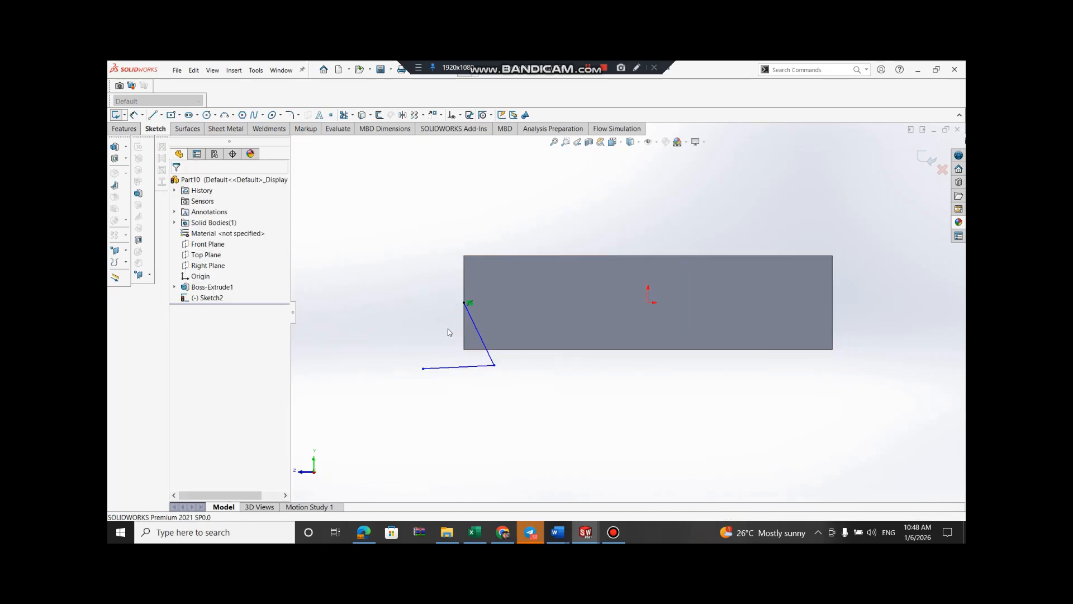
pyautogui.click(489, 356)
pyautogui.press('Delete')
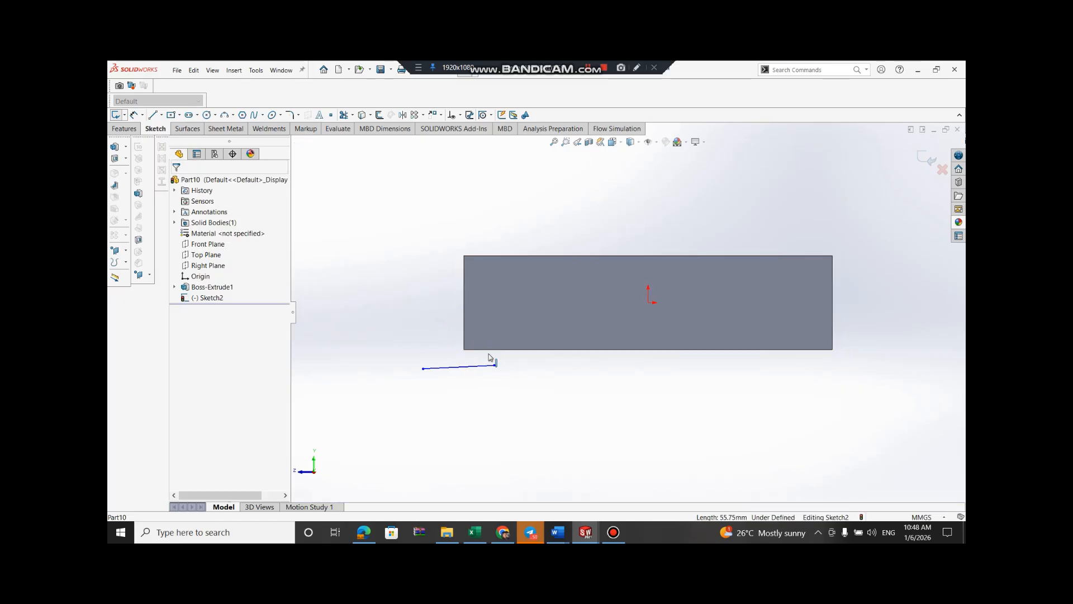
pyautogui.click(473, 368)
pyautogui.press('Delete')
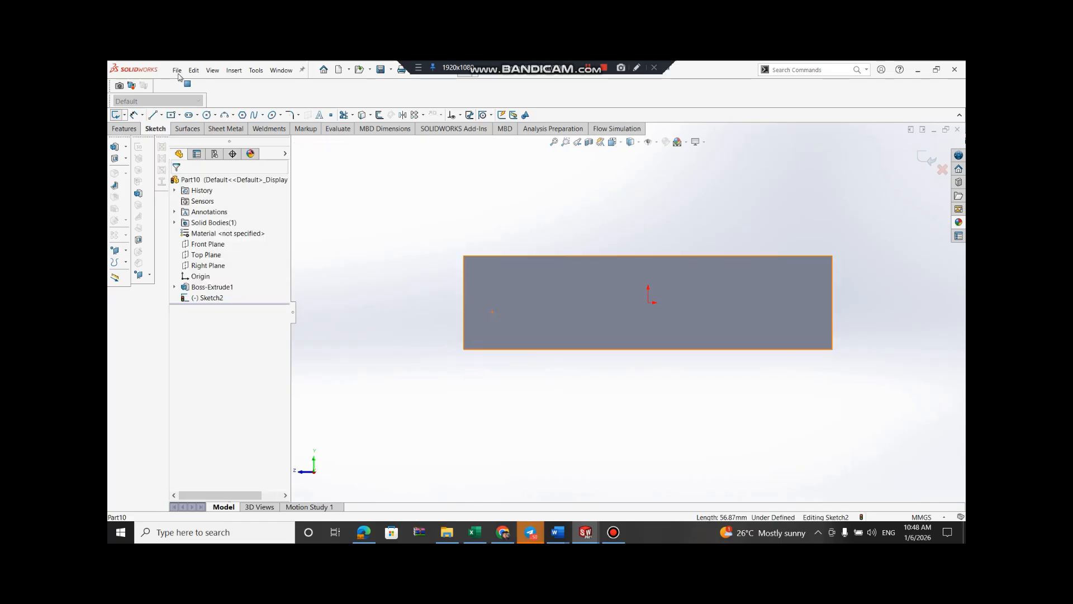
# Draw a 65 mm diameter circle overlapping the plate's lower edge near its left end
pyautogui.click(207, 114)
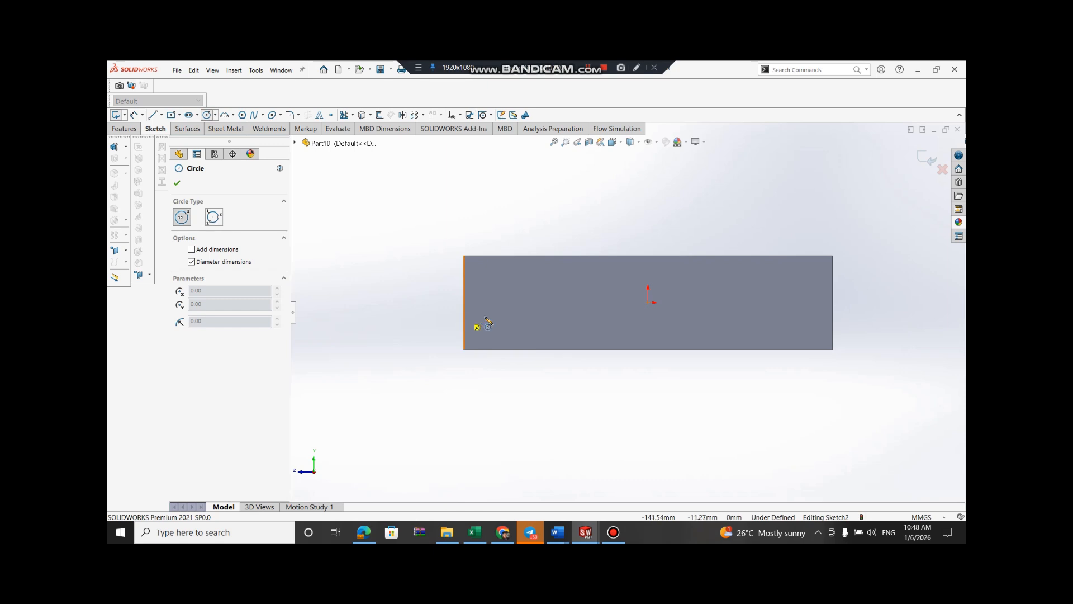
pyautogui.click(506, 337)
pyautogui.write('6')
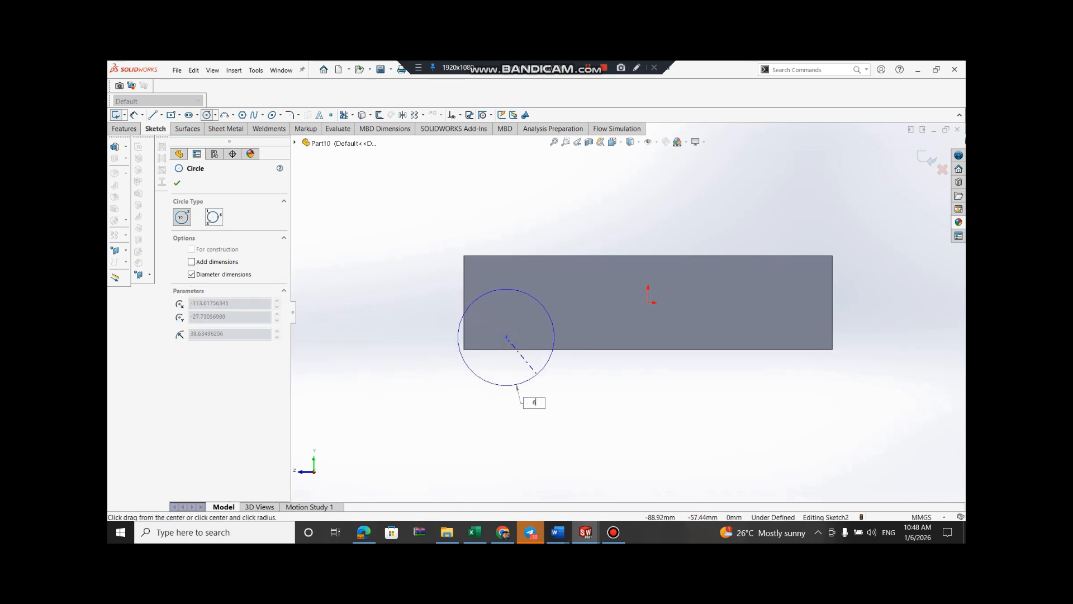
pyautogui.write('5')
pyautogui.press('Return')
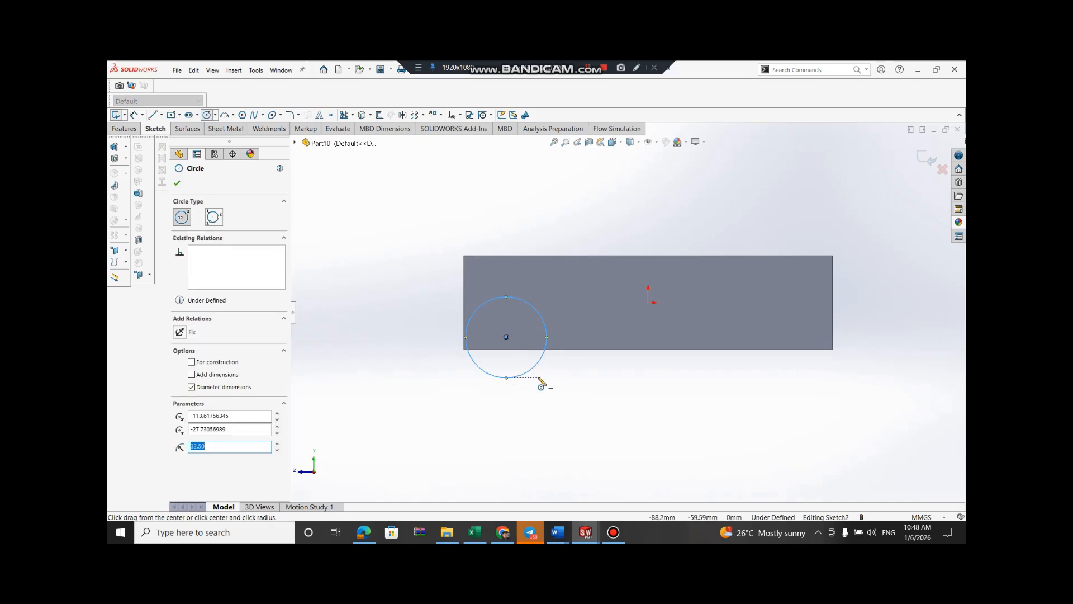
# Draw three more 65 mm diameter circles along the plate's lower edge, with centres level with the first circle
pyautogui.click(603, 337)
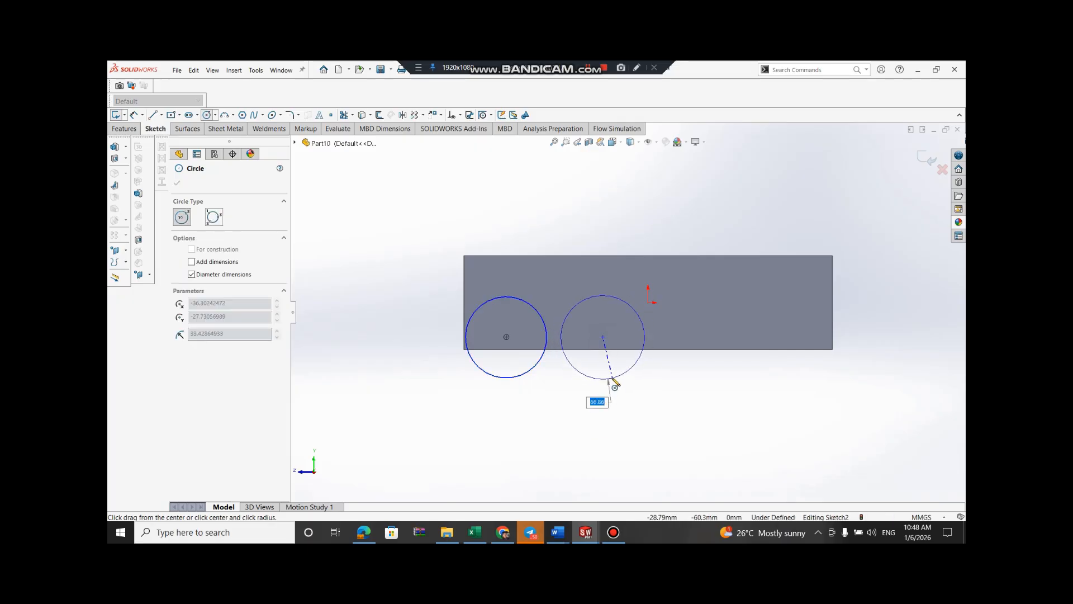
pyautogui.click(608, 380)
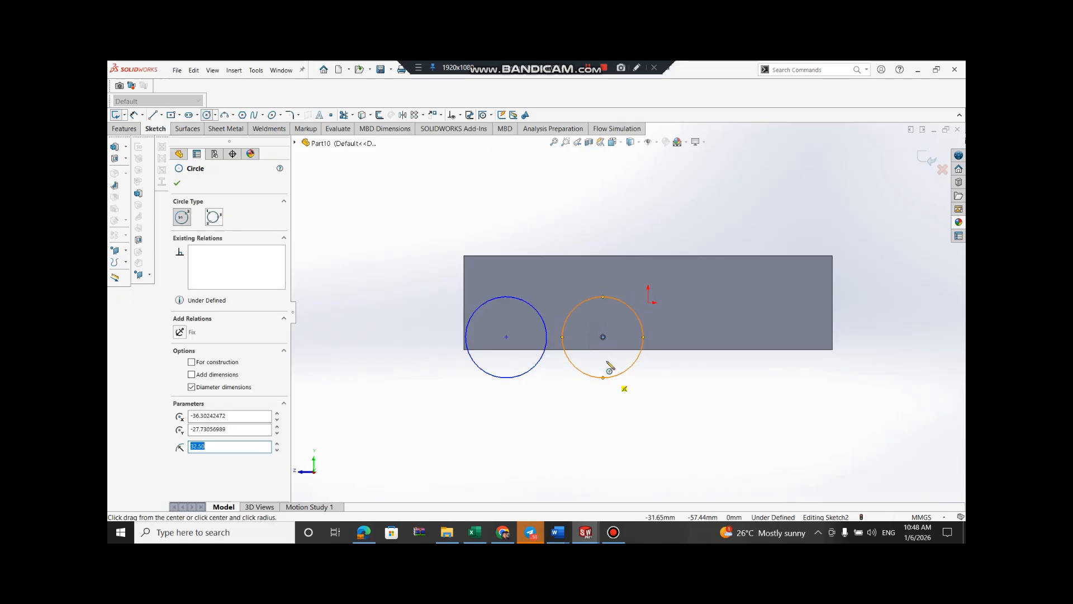
pyautogui.click(699, 337)
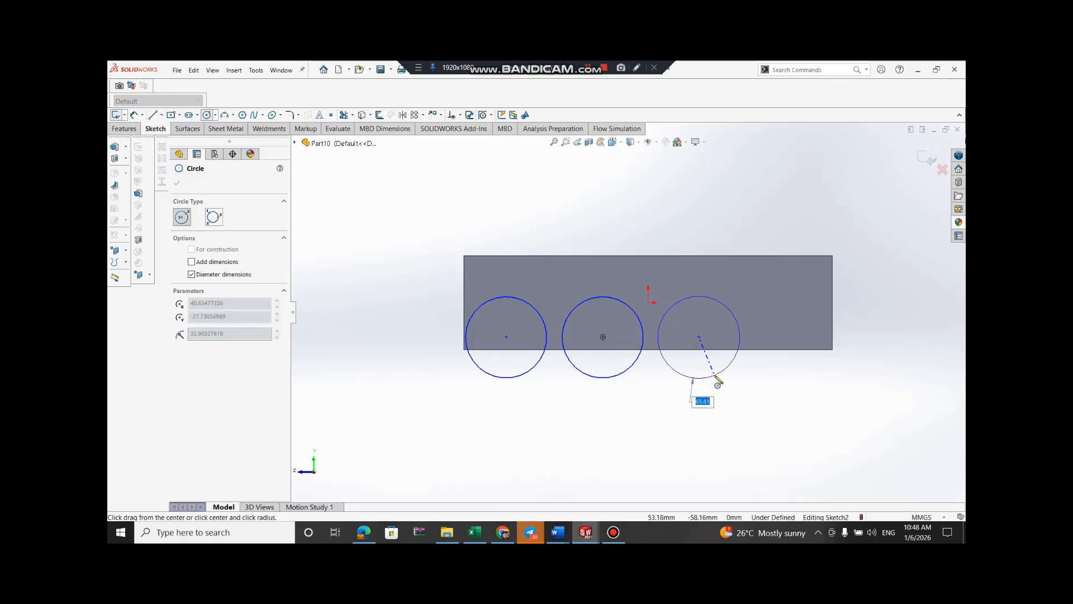
pyautogui.press('Return')
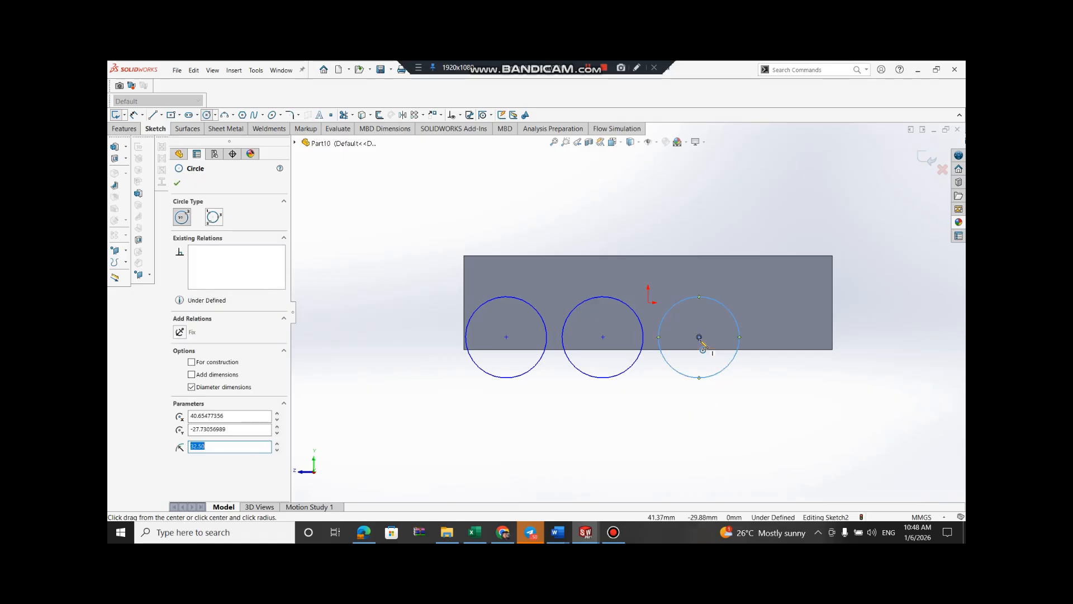
pyautogui.click(789, 337)
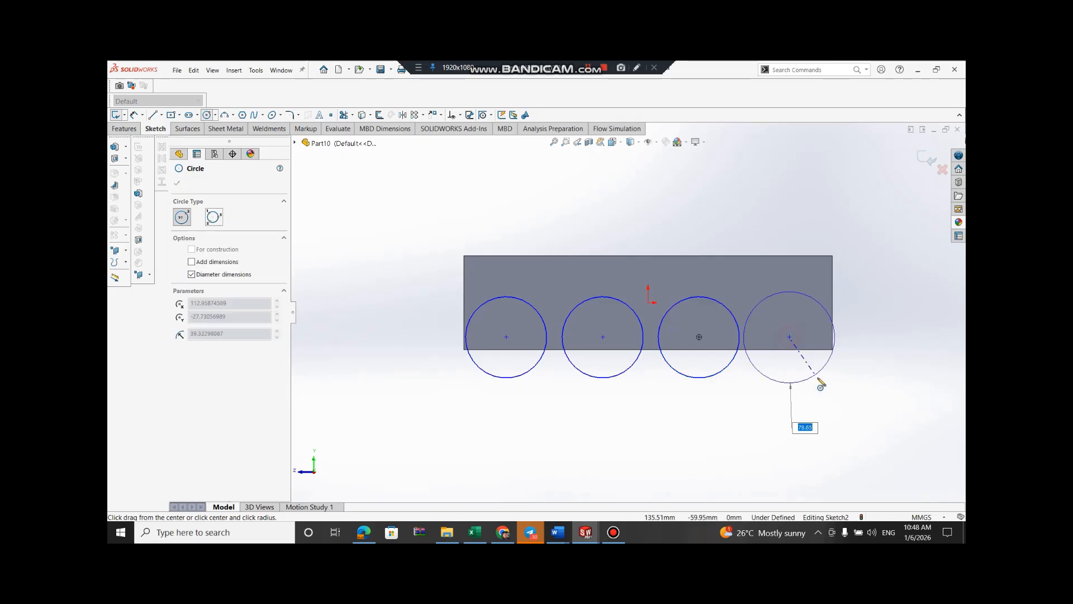
pyautogui.write('6')
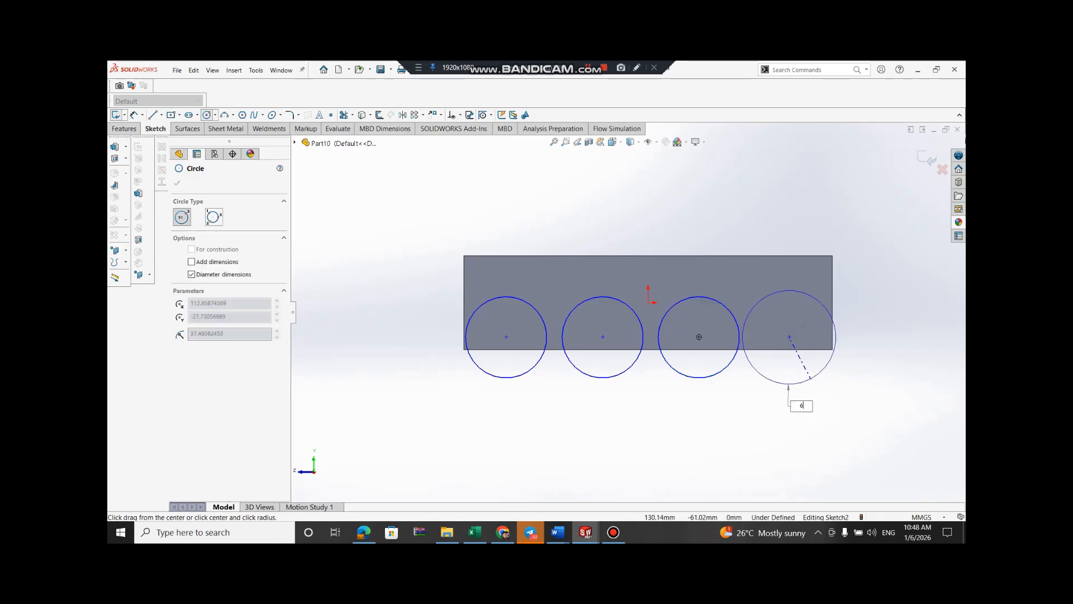
pyautogui.write('5')
pyautogui.press('Return')
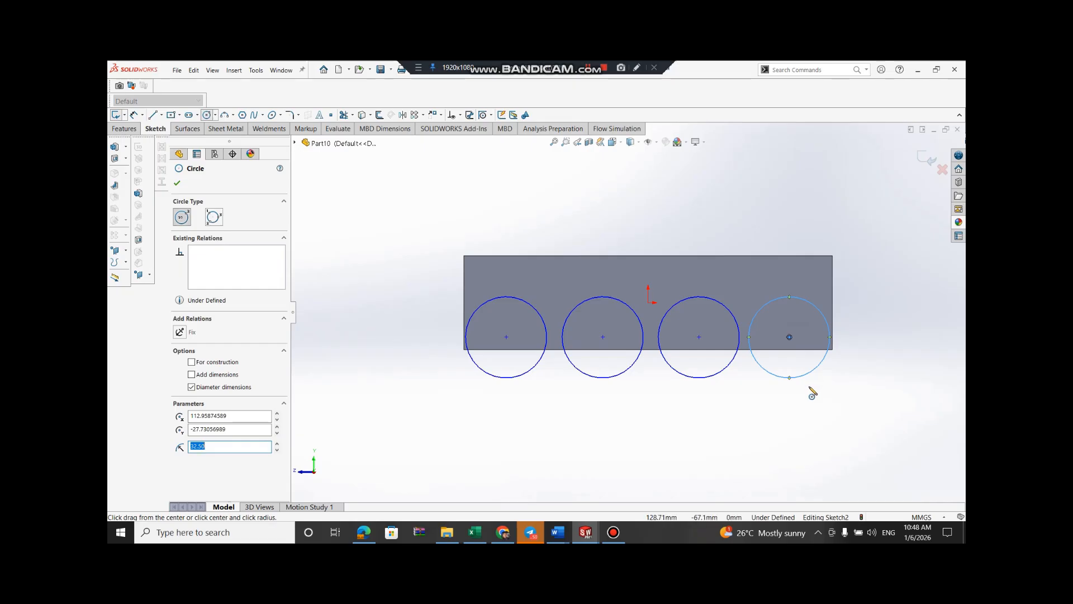
pyautogui.press('Escape')
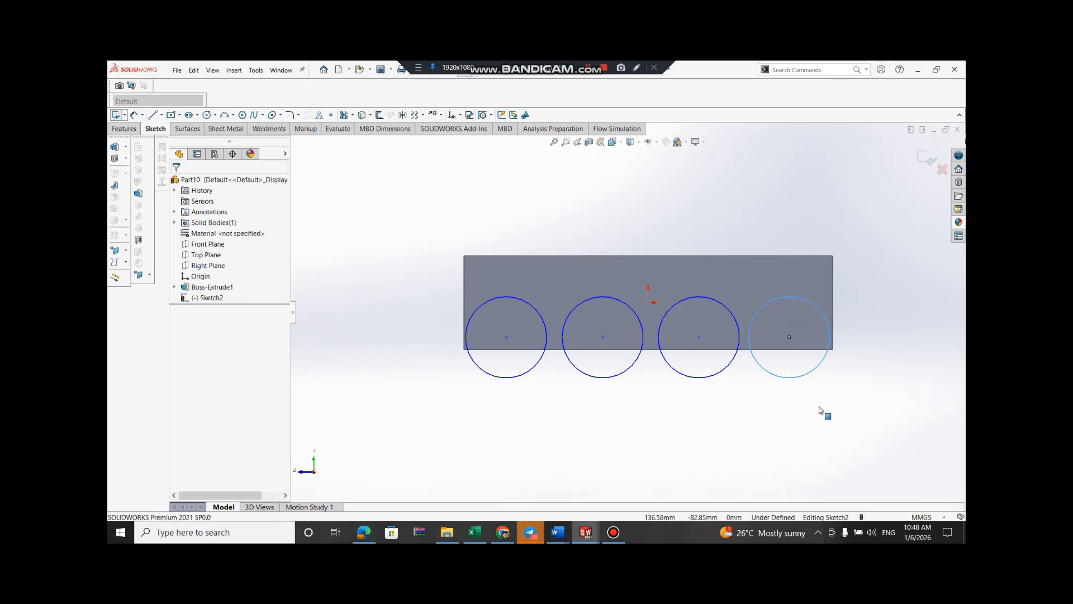
# Dimension the centre distance between the first and second circles from the left as 70 mm
pyautogui.click(135, 114)
pyautogui.click(506, 337)
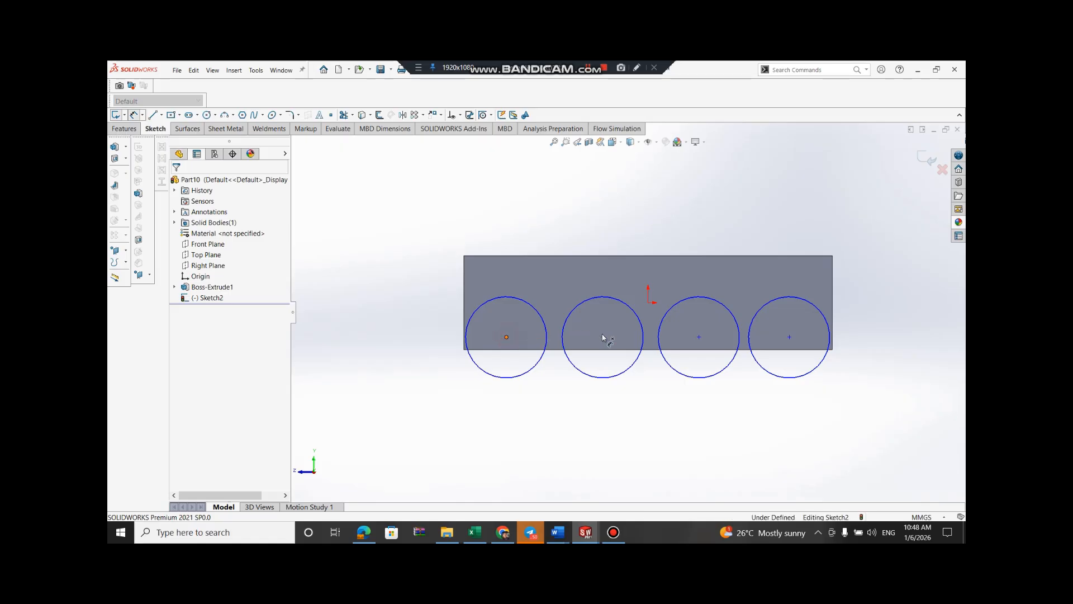
pyautogui.click(602, 337)
pyautogui.click(557, 408)
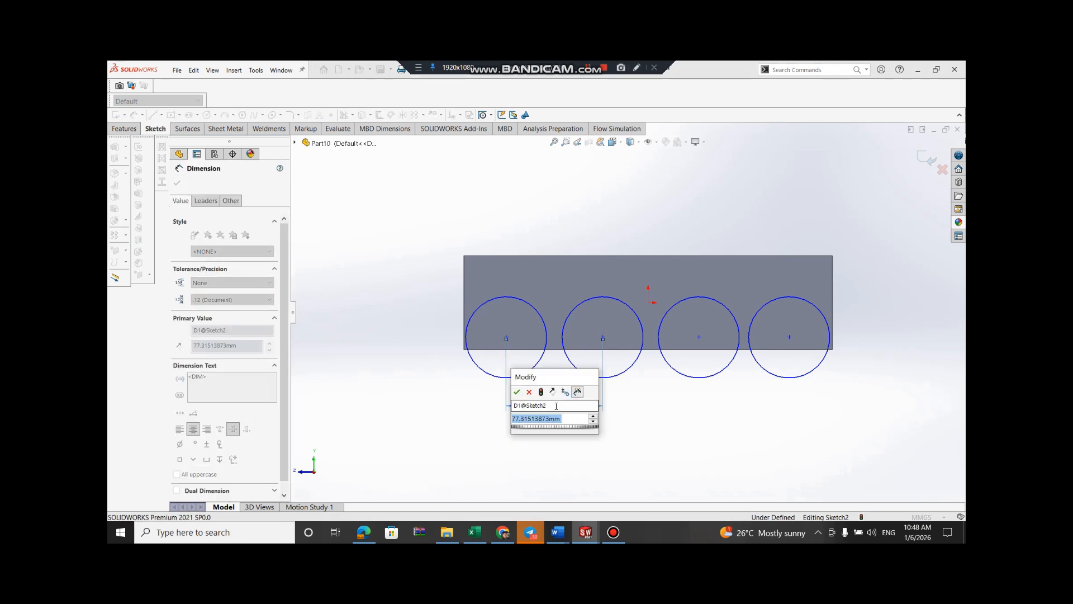
pyautogui.write('70')
pyautogui.press('Return')
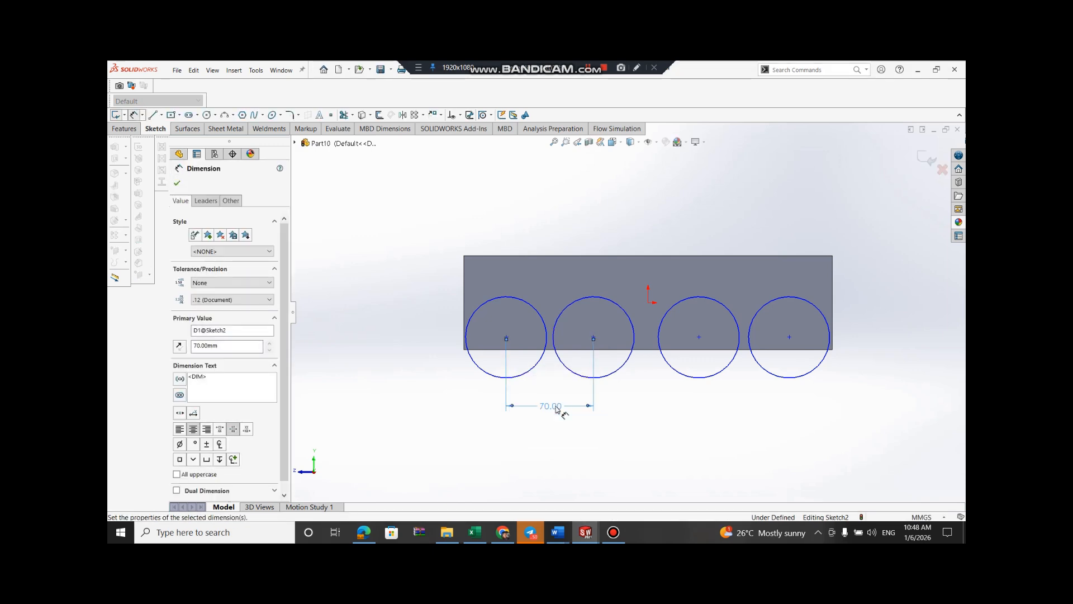
# Dimension the centre distance between the second and third circles as 70 mm
pyautogui.click(699, 336)
pyautogui.click(594, 337)
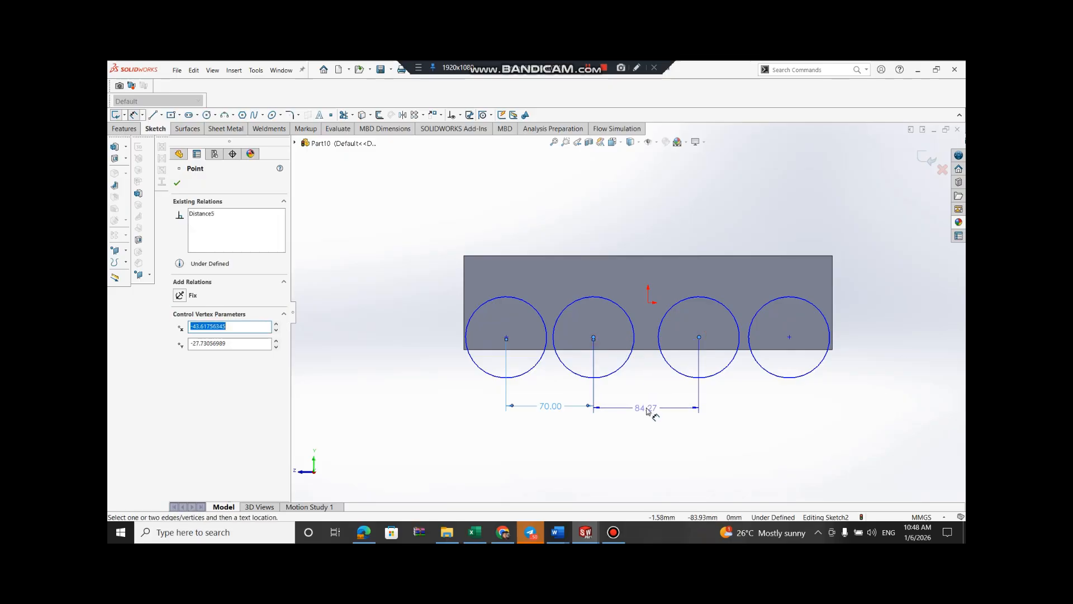
pyautogui.click(648, 411)
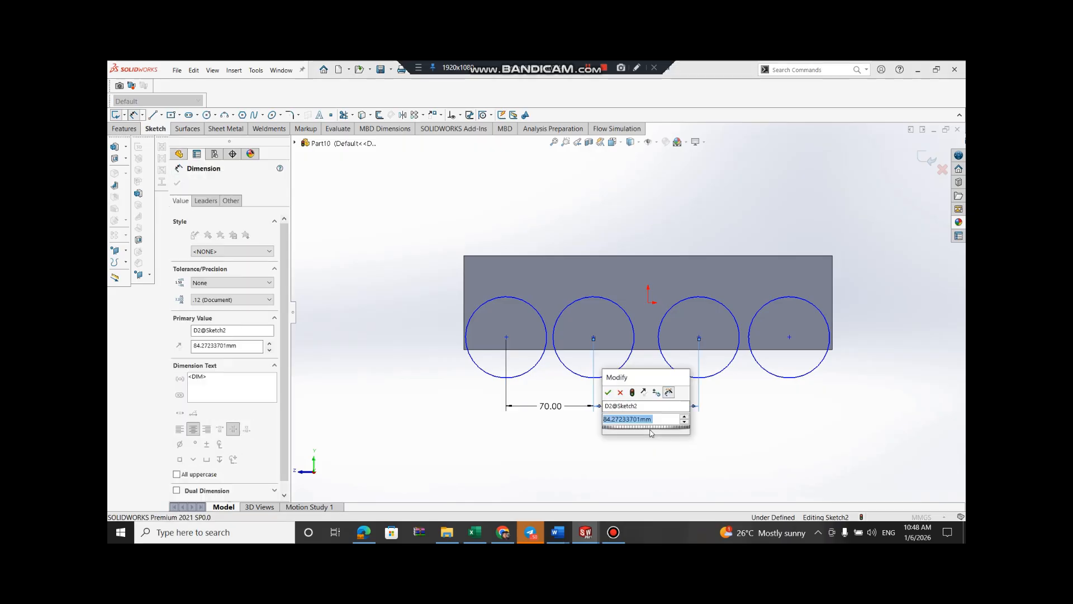
pyautogui.write('70')
pyautogui.press('Return')
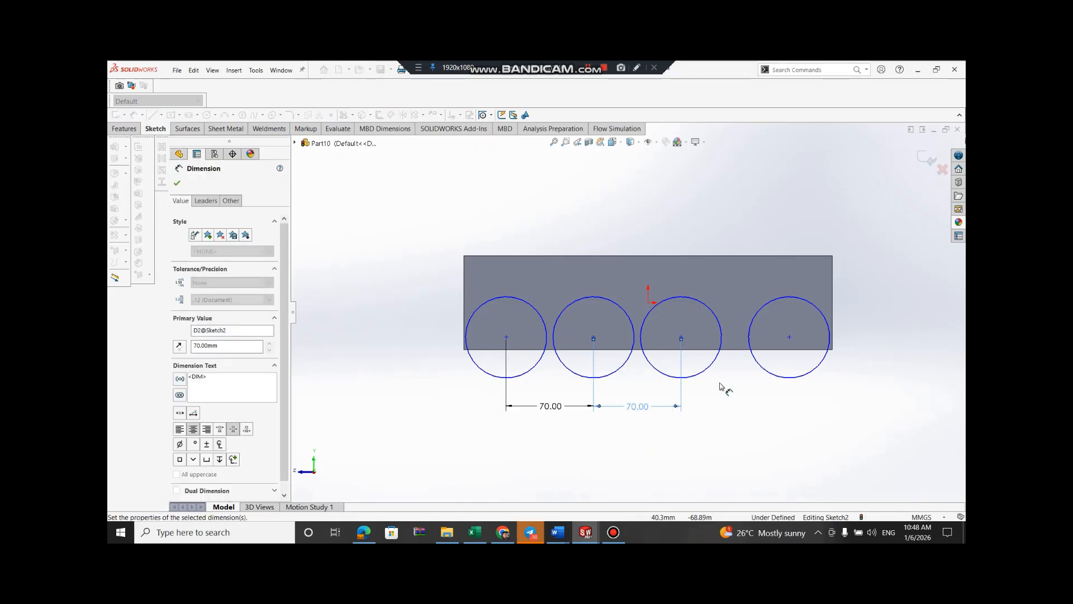
# Dimension the centre distance between the third and fourth circles as 70 mm
pyautogui.click(789, 336)
pyautogui.click(680, 337)
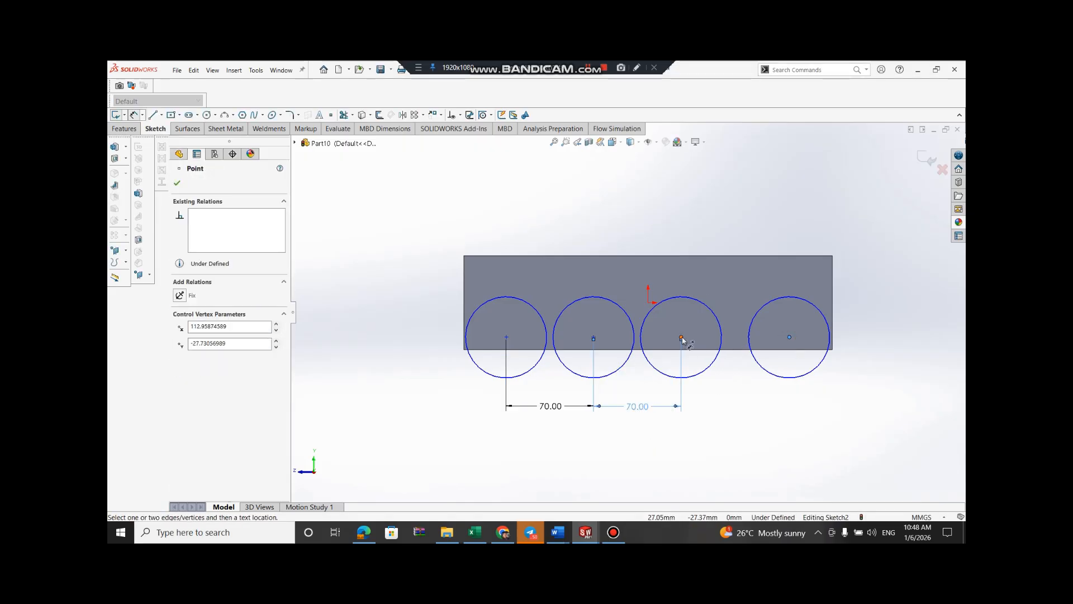
pyautogui.click(740, 412)
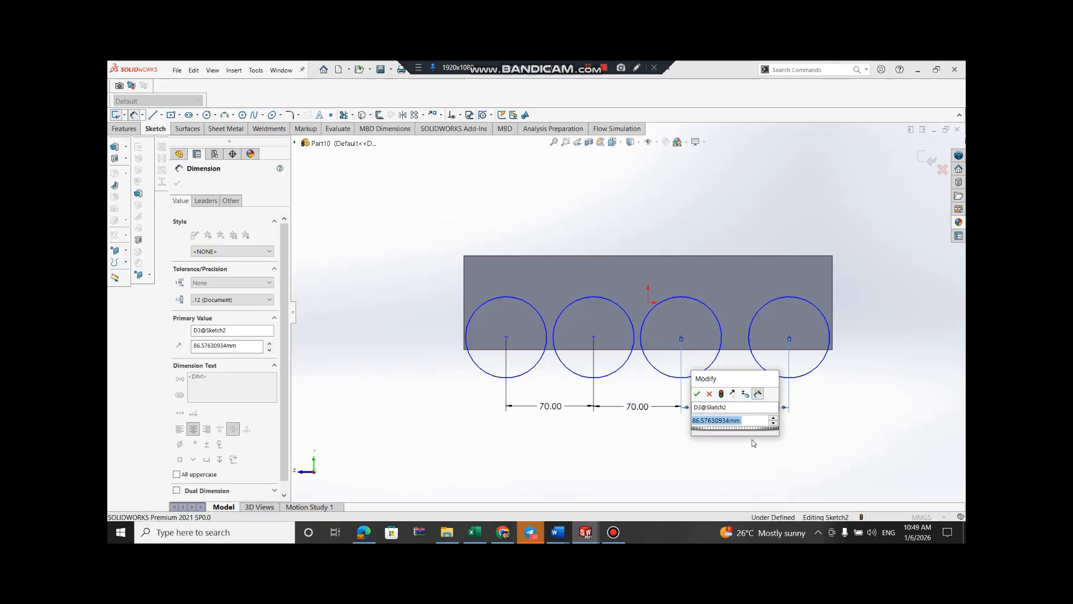
pyautogui.write('70')
pyautogui.press('Return')
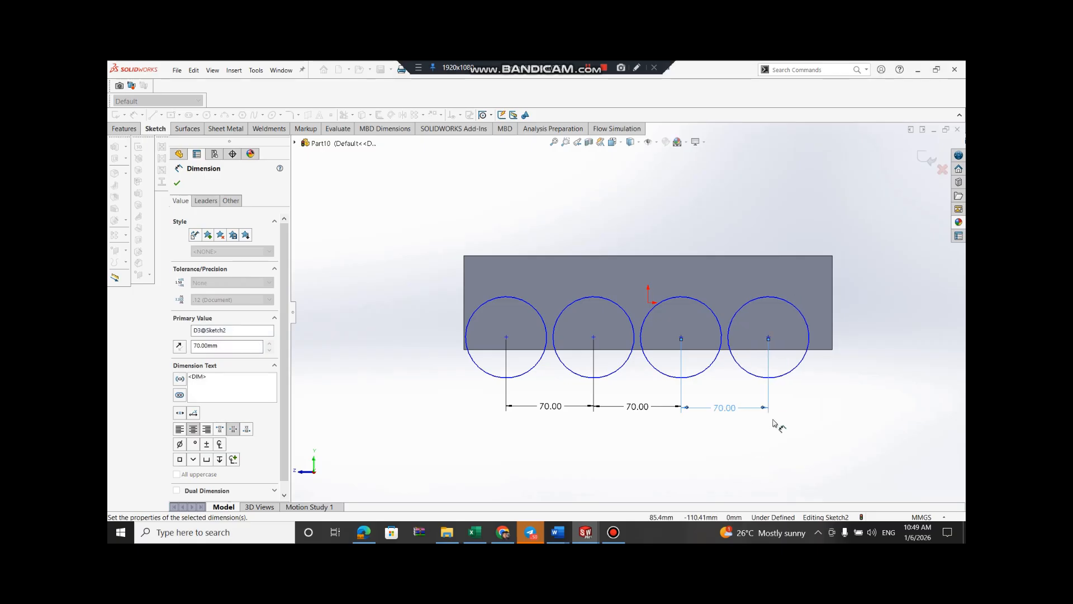
# Try centre distances of 75 mm and 80 mm between the third and fourth circles
pyautogui.doubleClick(724, 407)
pyautogui.write('75')
pyautogui.press('Return')
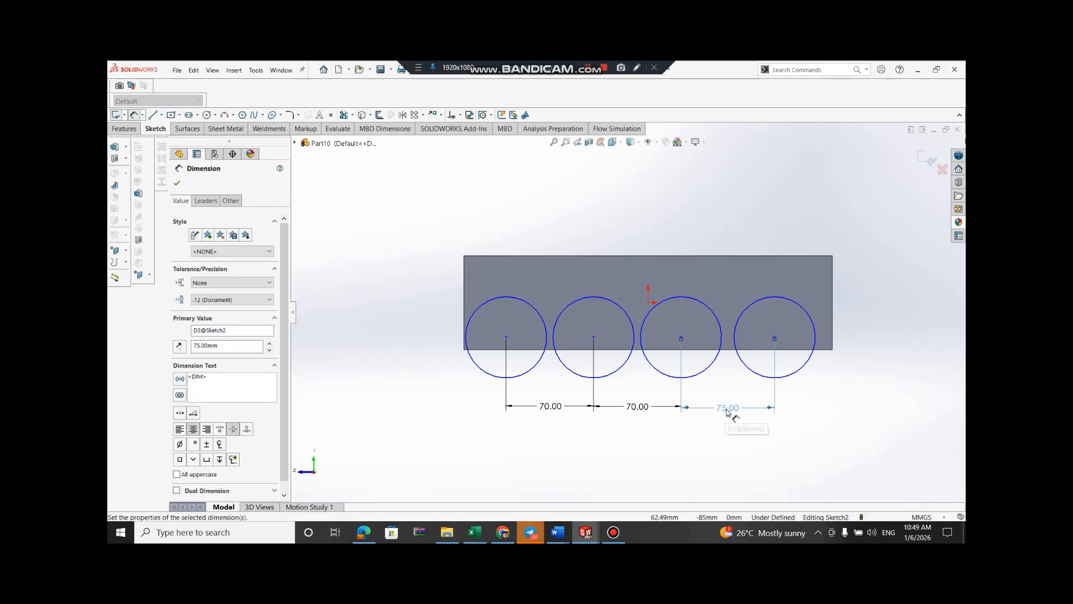
pyautogui.doubleClick(727, 410)
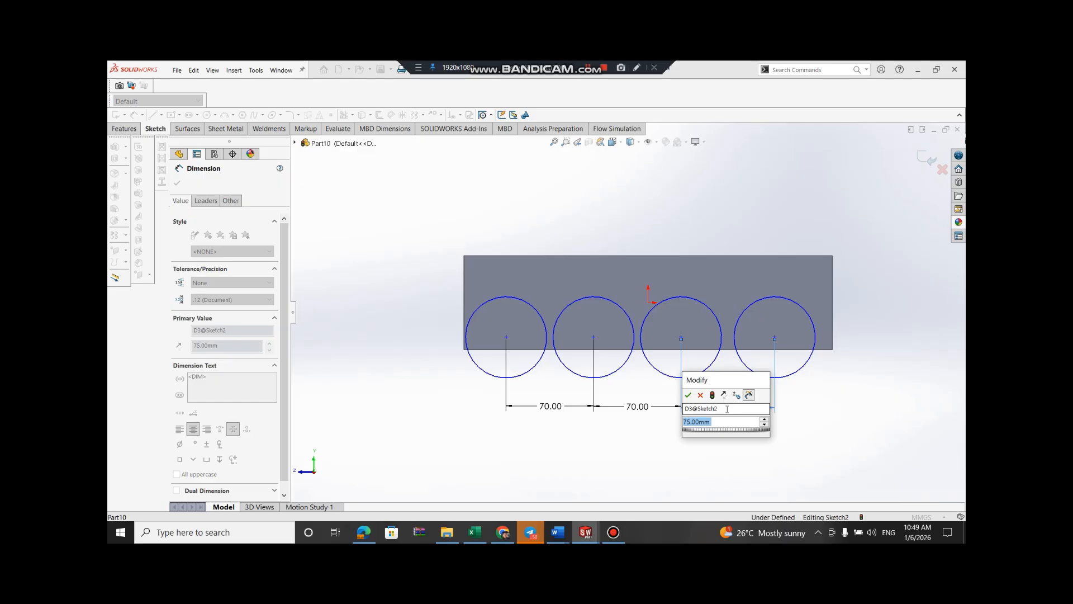
pyautogui.write('80')
pyautogui.press('Return')
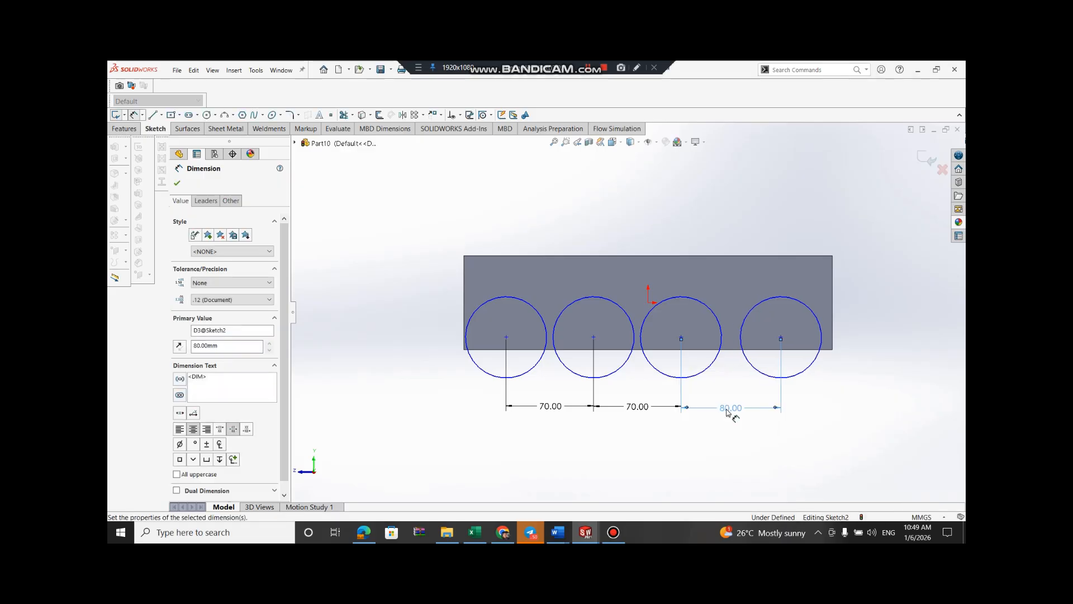
# Set the centre distance between the third and fourth circles to 85 mm
pyautogui.doubleClick(728, 413)
pyautogui.write('85')
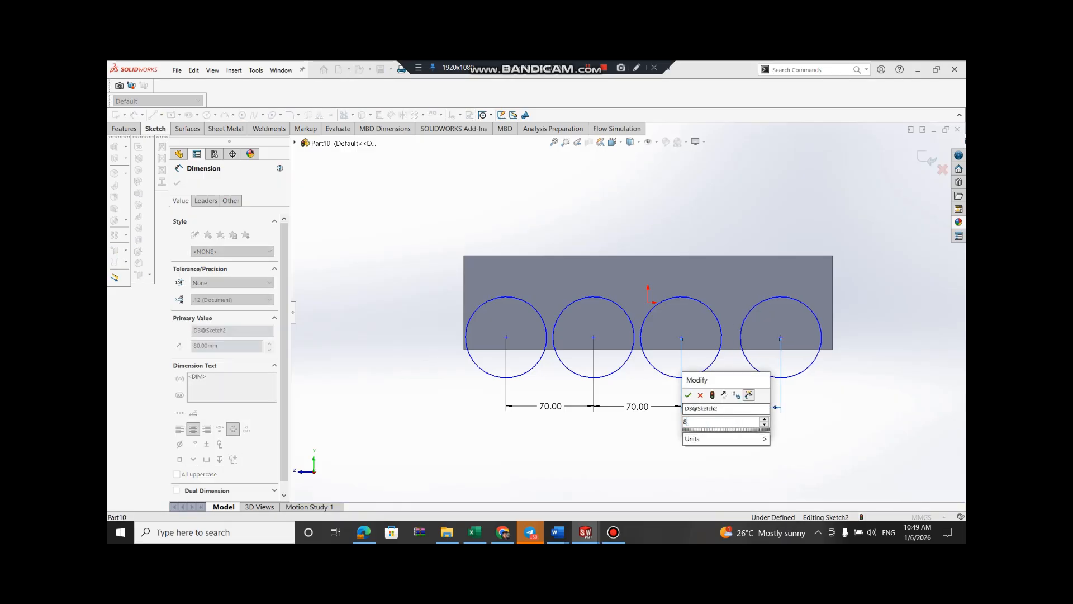
pyautogui.press('Return')
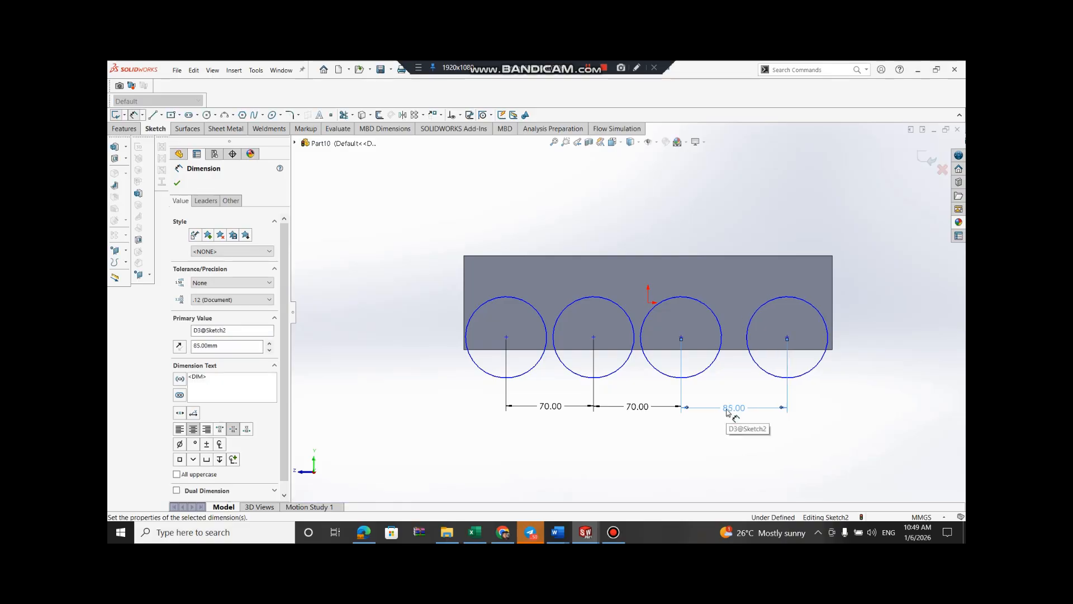
# Set the second-to-third and first-to-second circle centre distances to 85 mm each
pyautogui.doubleClick(637, 406)
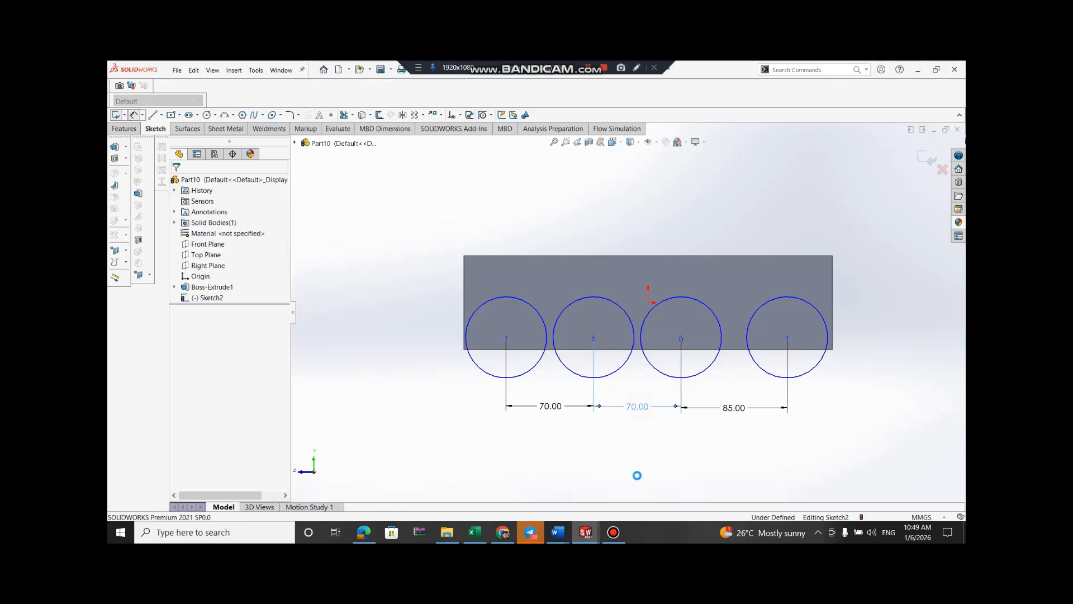
pyautogui.press('Return')
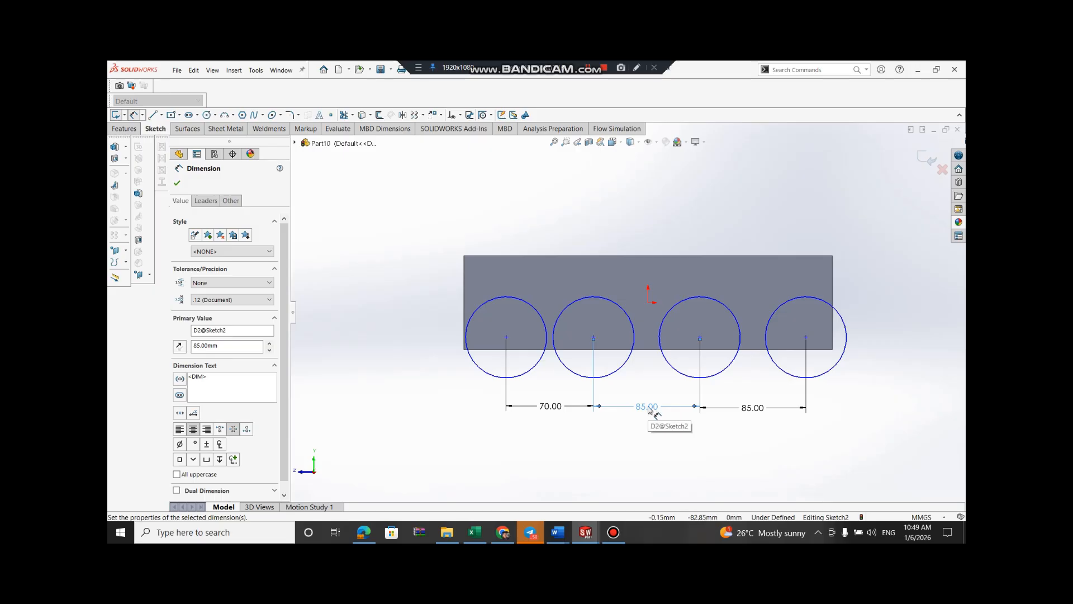
pyautogui.doubleClick(538, 407)
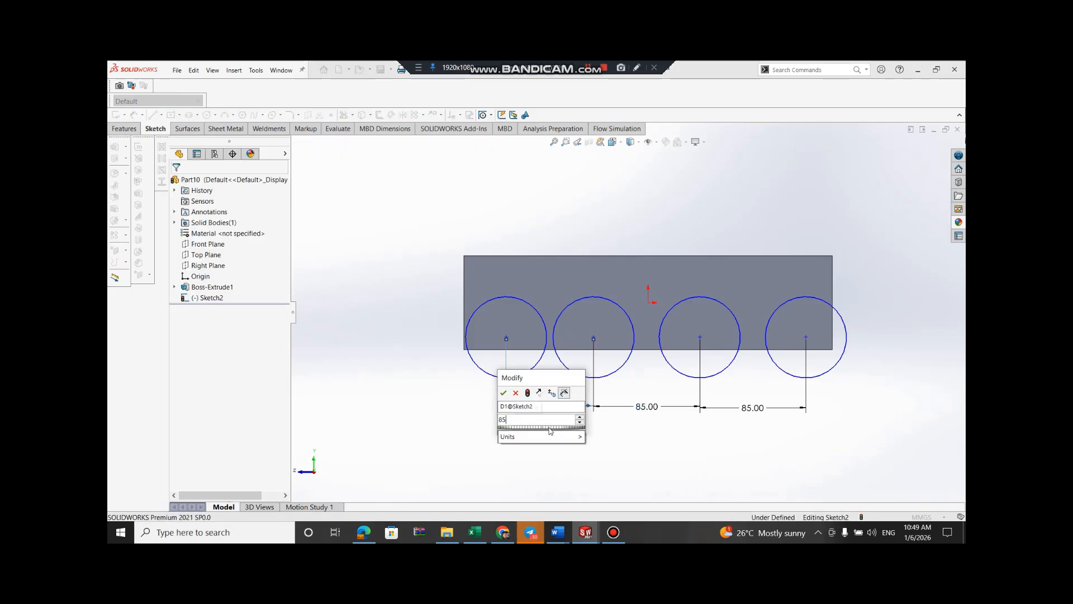
pyautogui.press('Return')
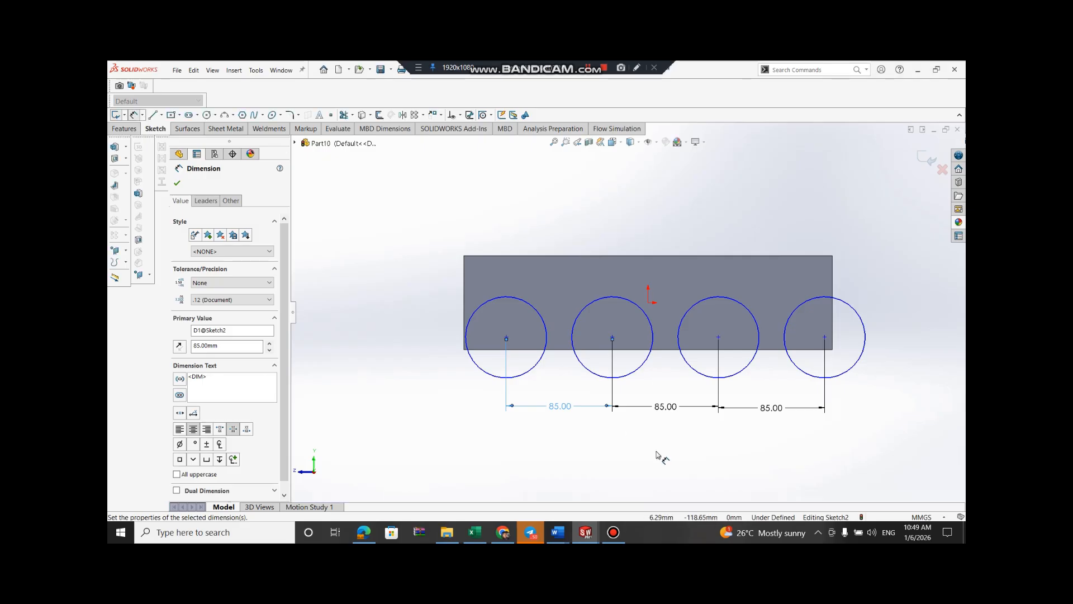
# Set the centre distance between the first and second circles to 80 mm
pyautogui.doubleClick(559, 406)
pyautogui.write('80')
pyautogui.press('Return')
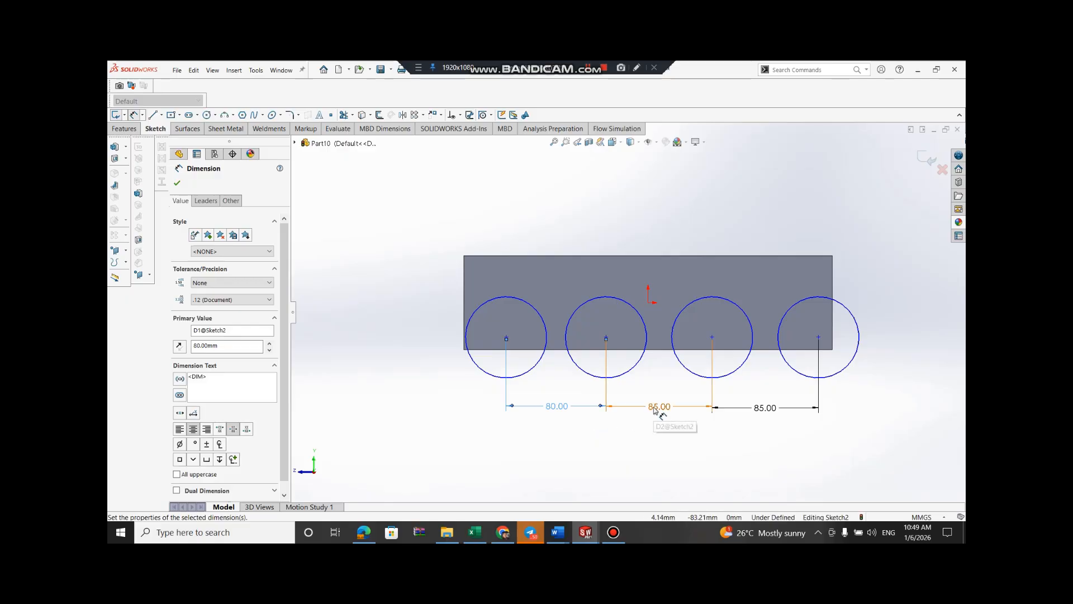
# Set all three centre distances between neighbouring circles to 77 mm
pyautogui.click(556, 407)
pyautogui.click(557, 406)
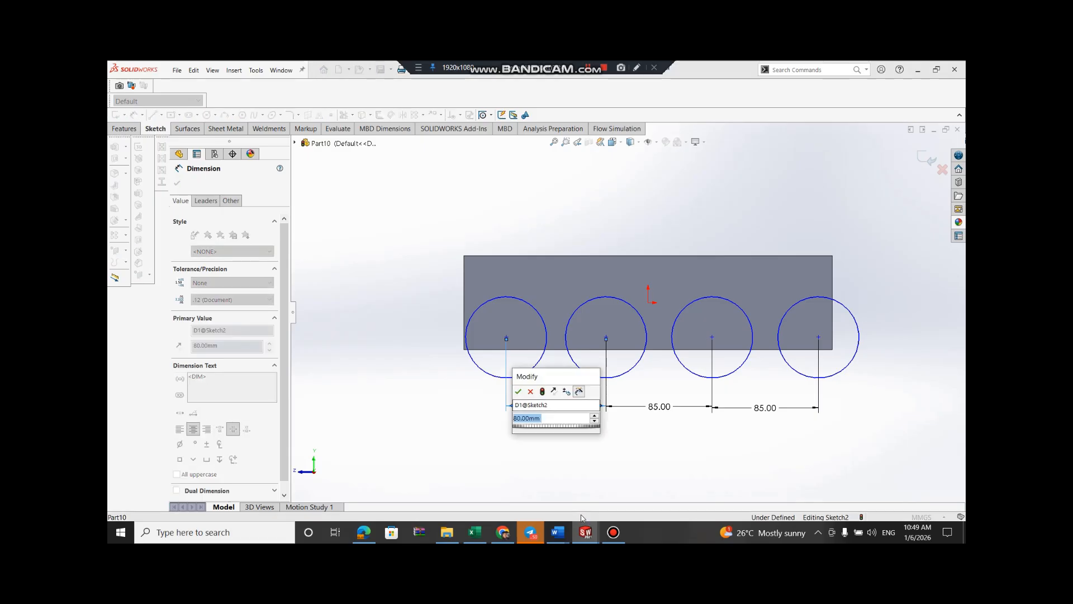
pyautogui.write('77')
pyautogui.press('Return')
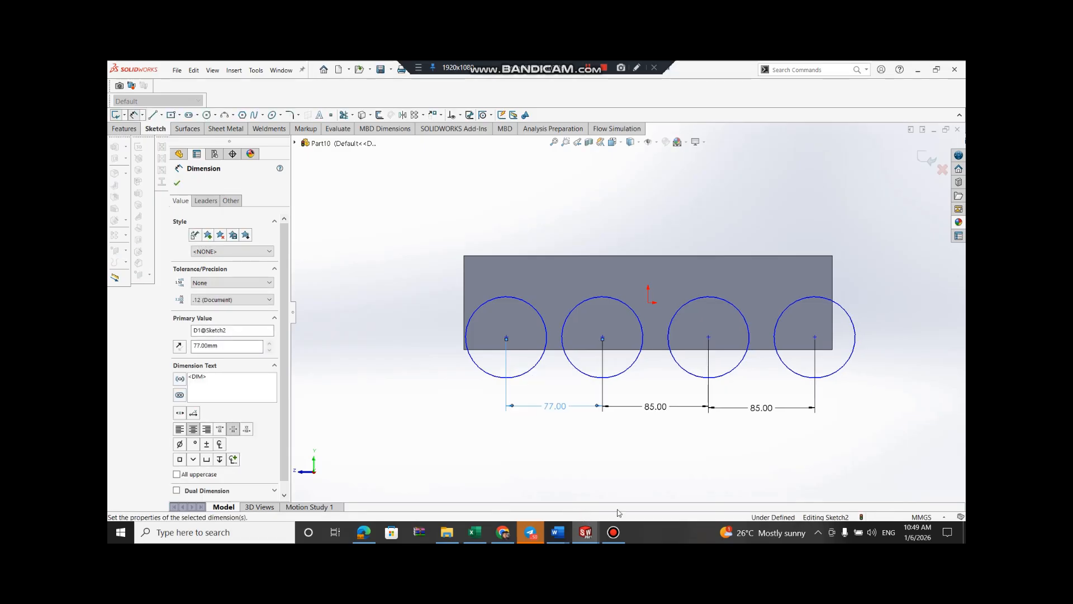
pyautogui.click(656, 406)
pyautogui.write('77')
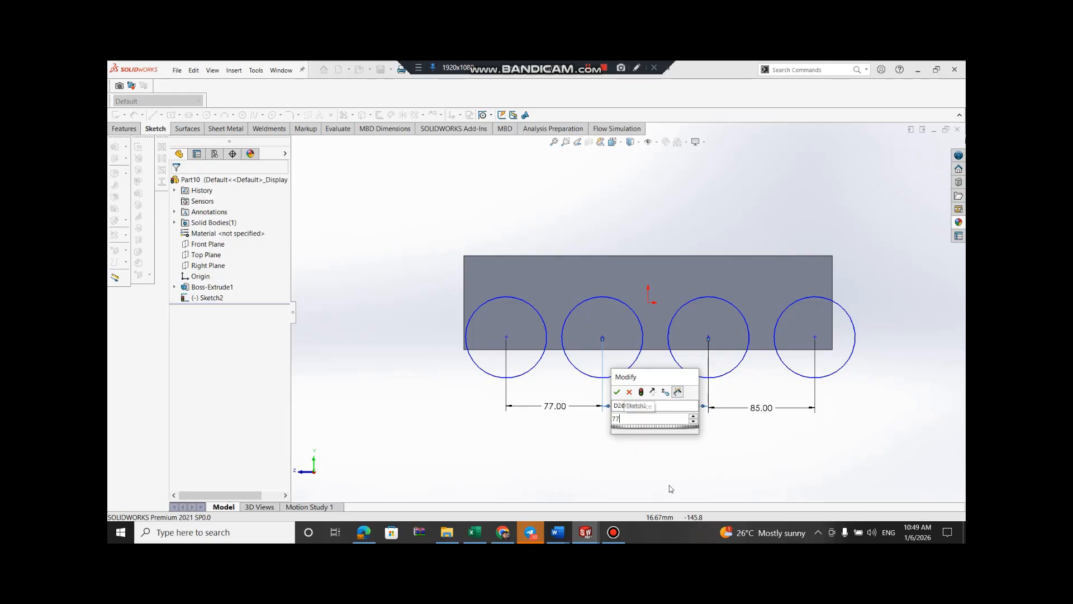
pyautogui.press('Return')
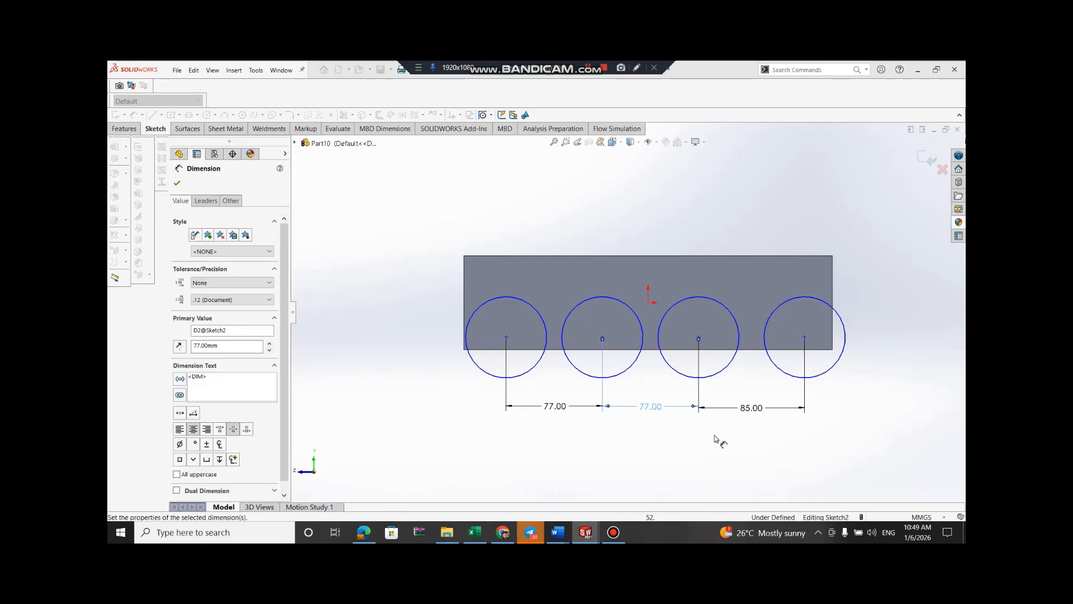
pyautogui.click(750, 407)
pyautogui.write('77')
pyautogui.press('Return')
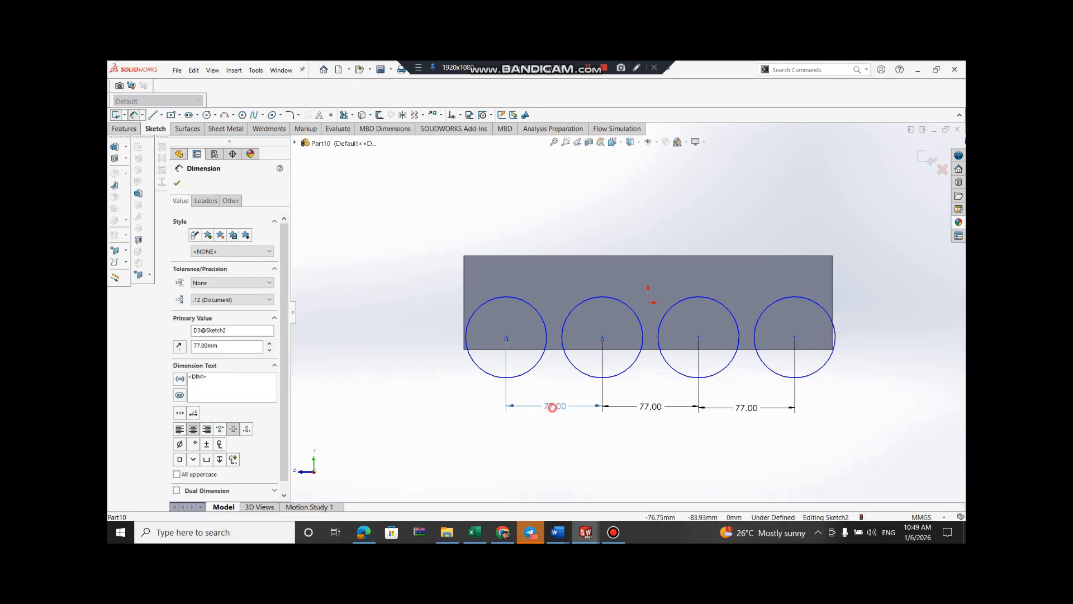
# Set all three centre distances between neighbouring circles to 75 mm
pyautogui.doubleClick(555, 406)
pyautogui.write('77')
pyautogui.press('Return')
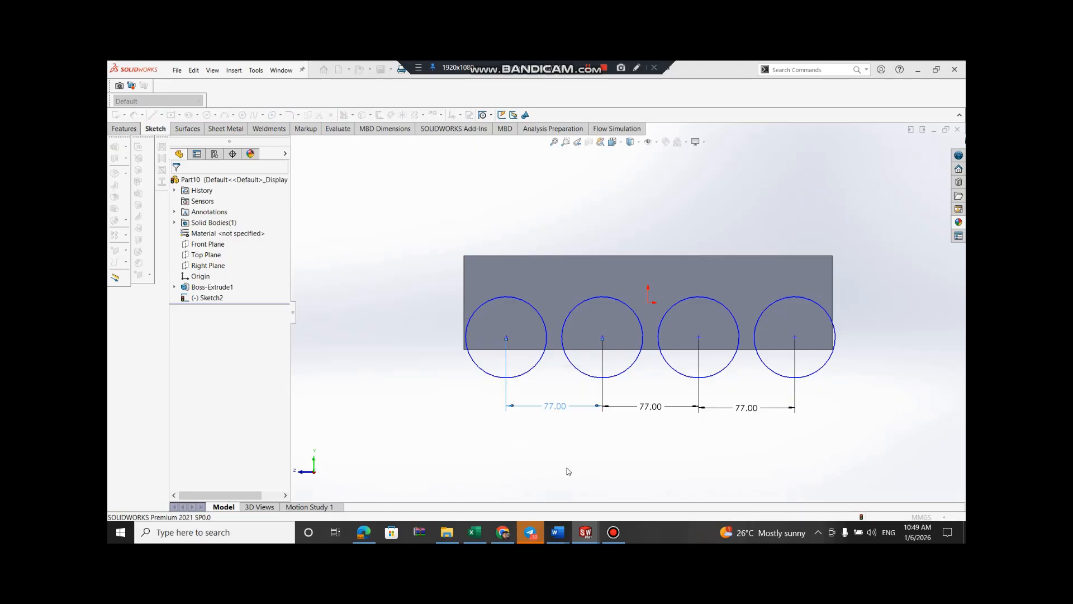
pyautogui.doubleClick(649, 406)
pyautogui.write('77')
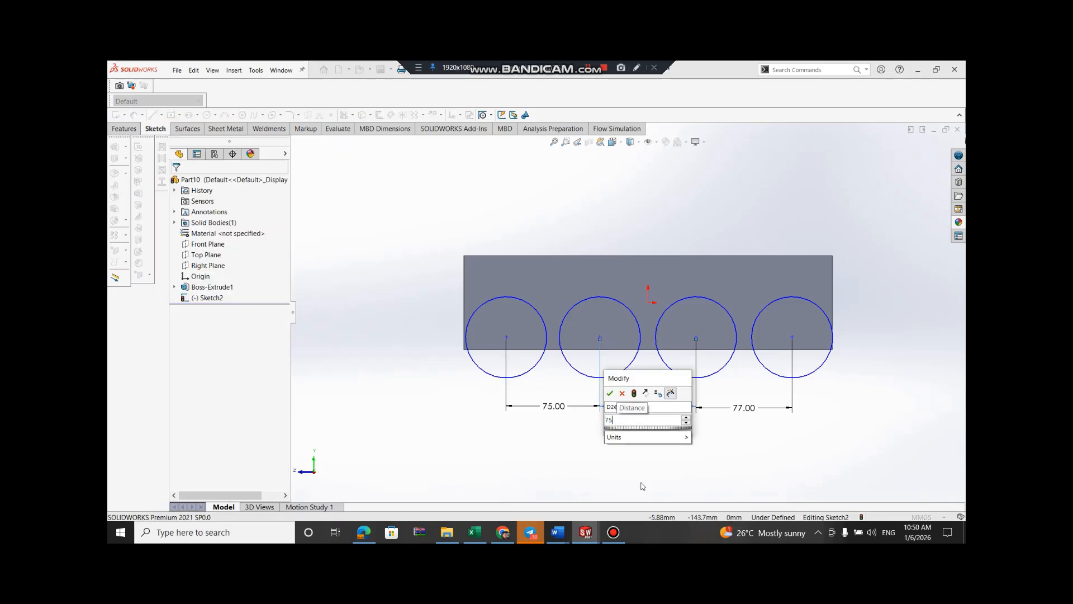
pyautogui.press('Return')
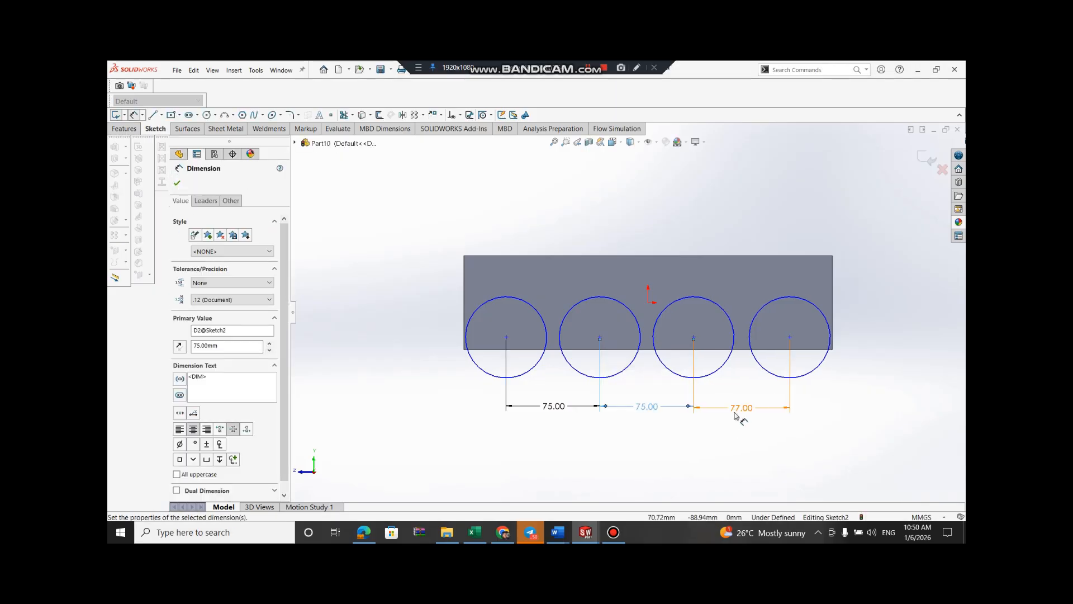
pyautogui.doubleClick(743, 408)
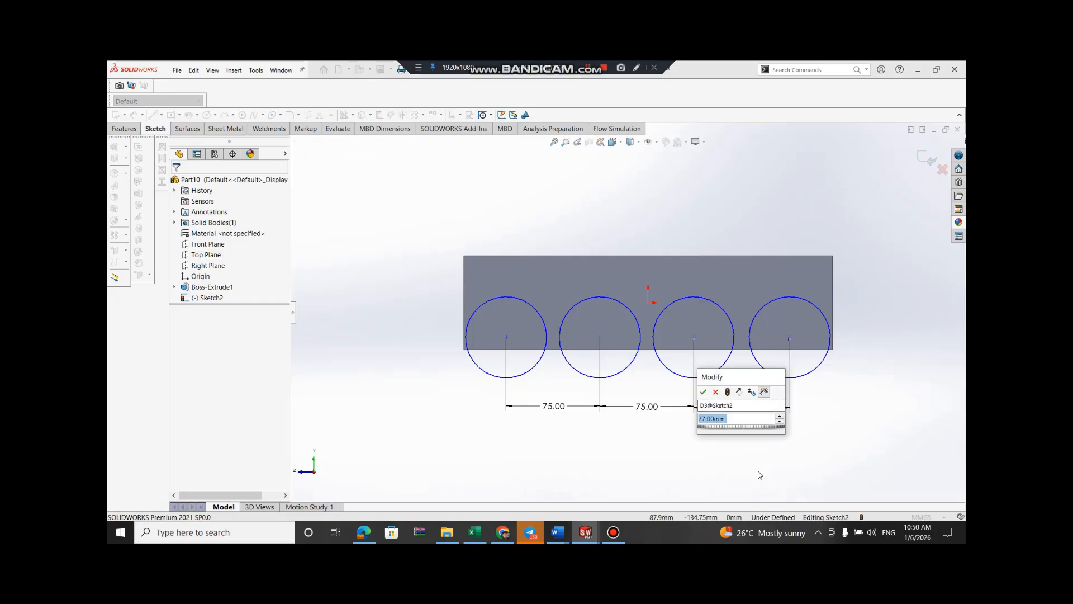
pyautogui.write('75')
pyautogui.press('Return')
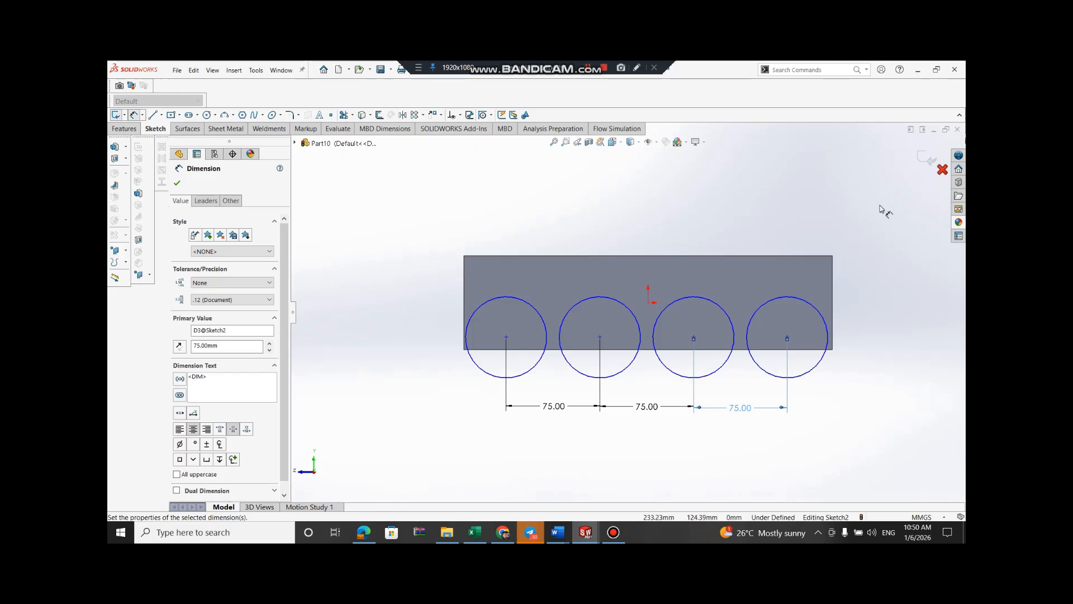
# Measure the offset from the plate's left edge to the first circle's centre with a temporary centerline, and discard the sketch edits
pyautogui.click(161, 115)
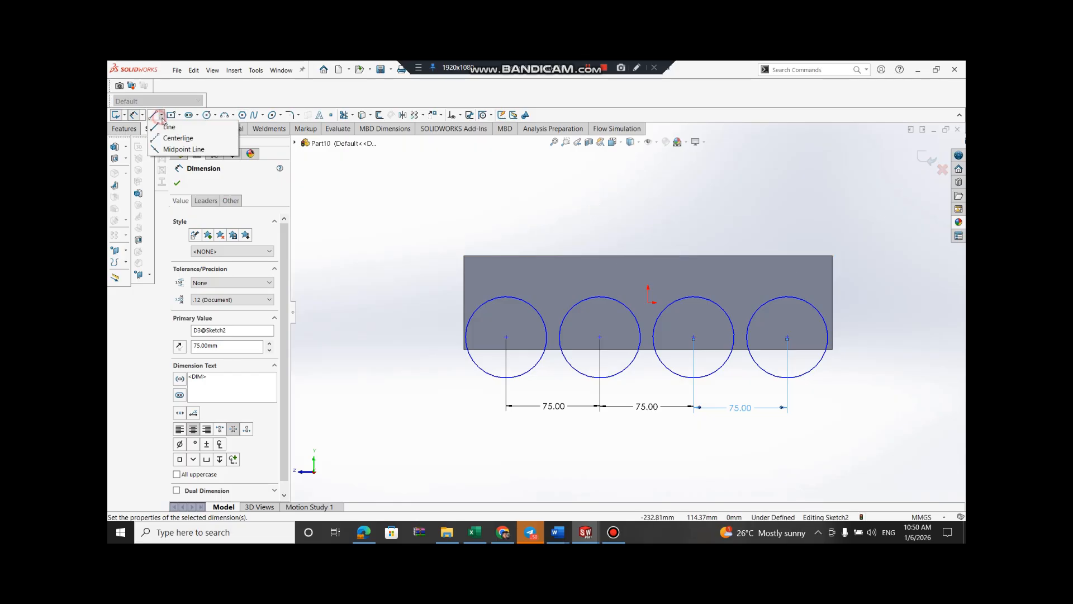
pyautogui.click(162, 139)
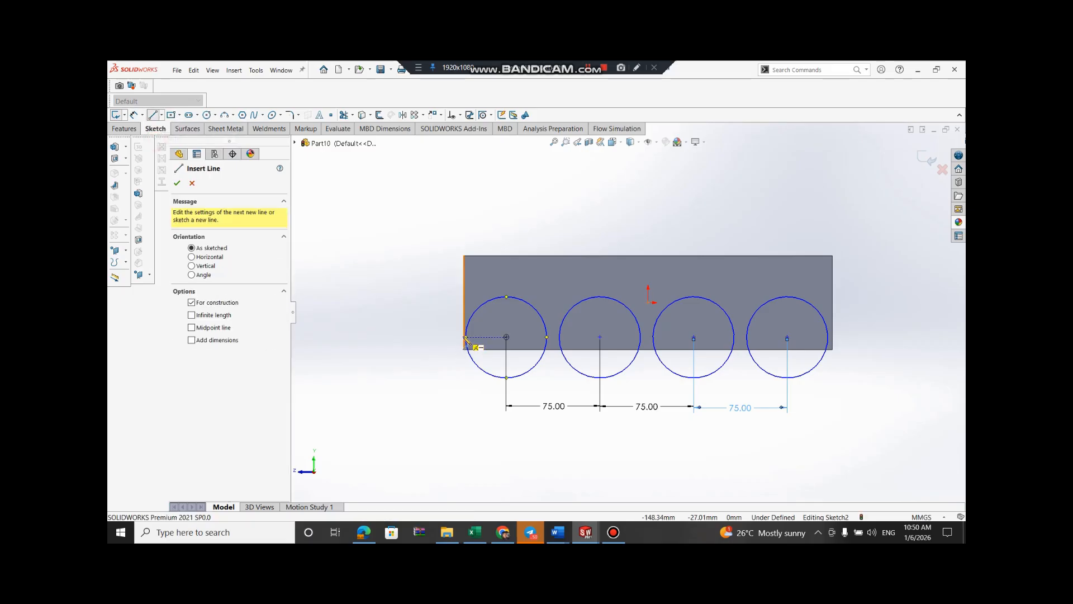
pyautogui.click(463, 337)
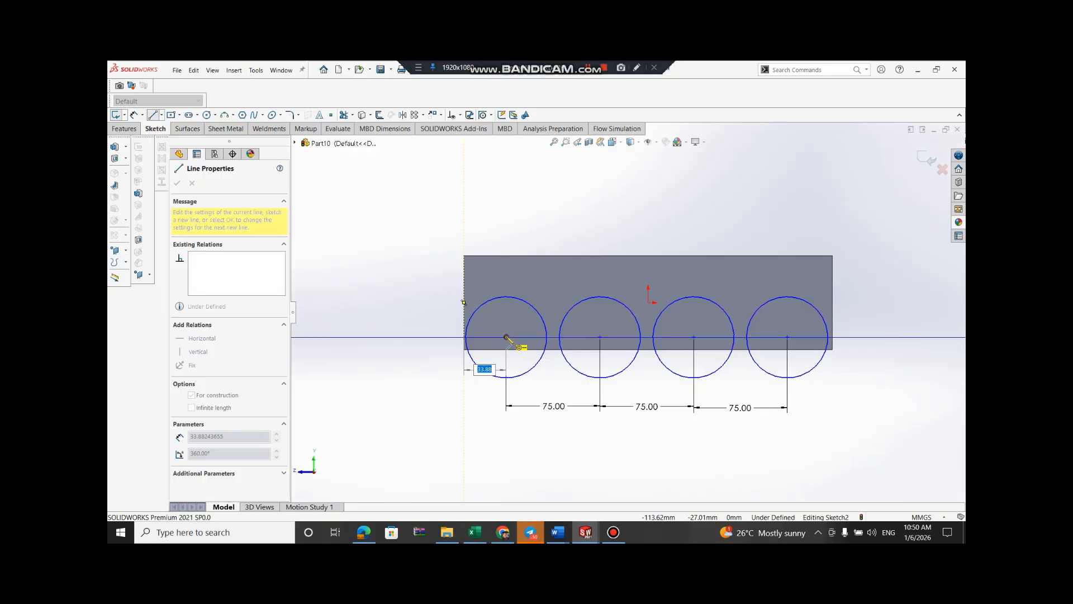
pyautogui.press('Escape')
pyautogui.press('Escape')
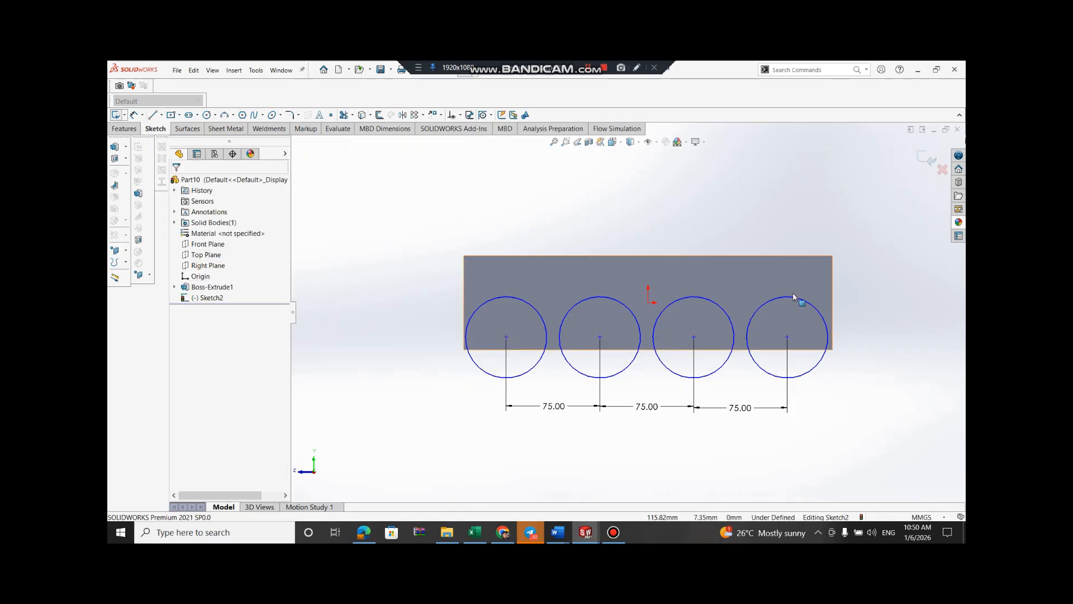
pyautogui.click(943, 173)
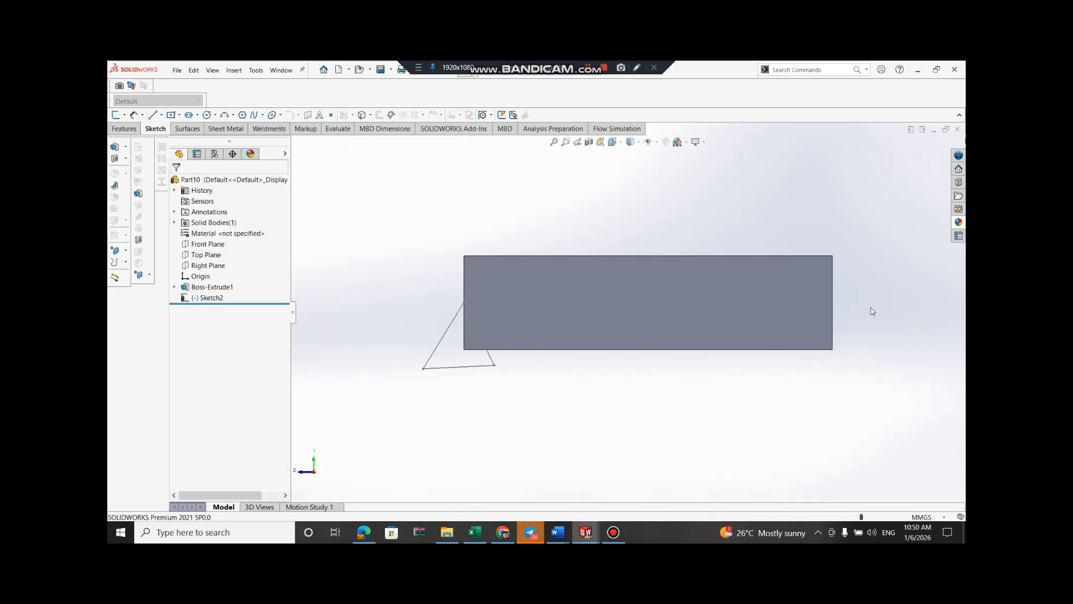
# Sketch a horizontal centerline 33.88 mm long on the plate face, starting from the lower part of its left edge
pyautogui.click(445, 334)
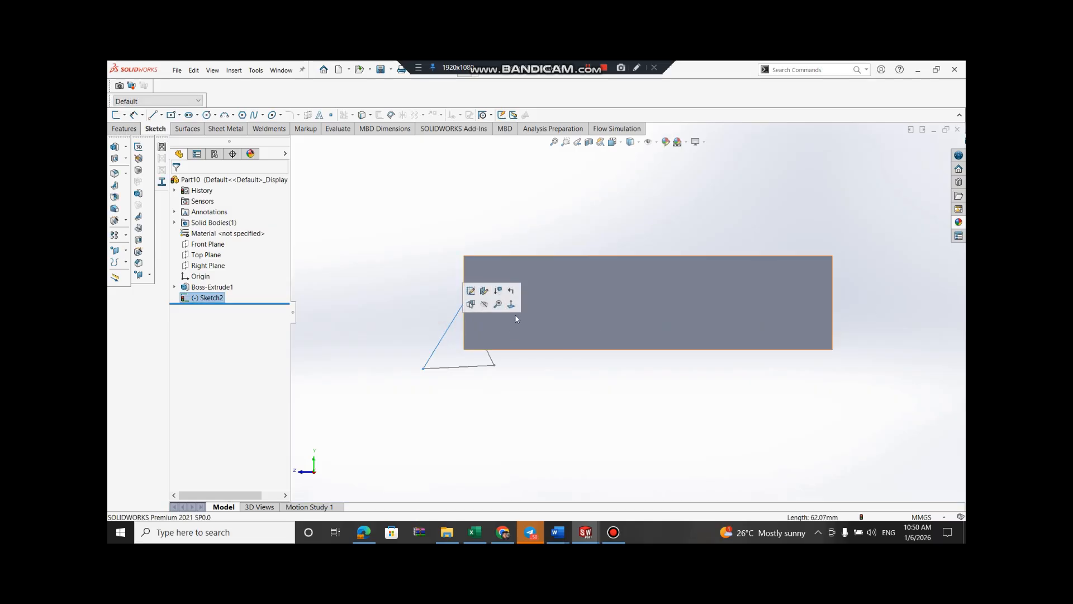
pyautogui.click(163, 115)
pyautogui.click(167, 144)
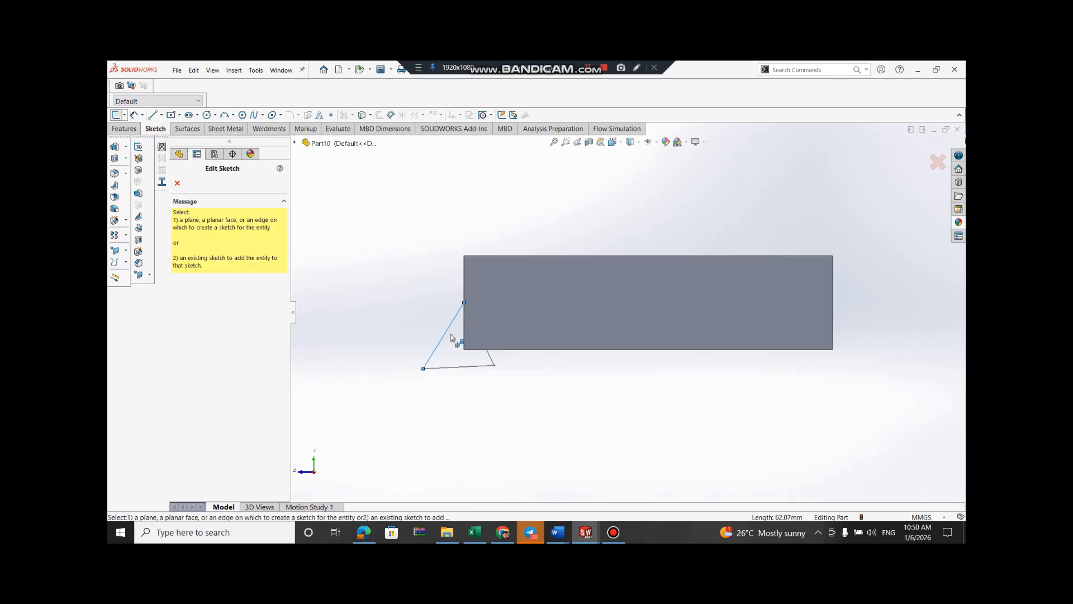
pyautogui.click(509, 305)
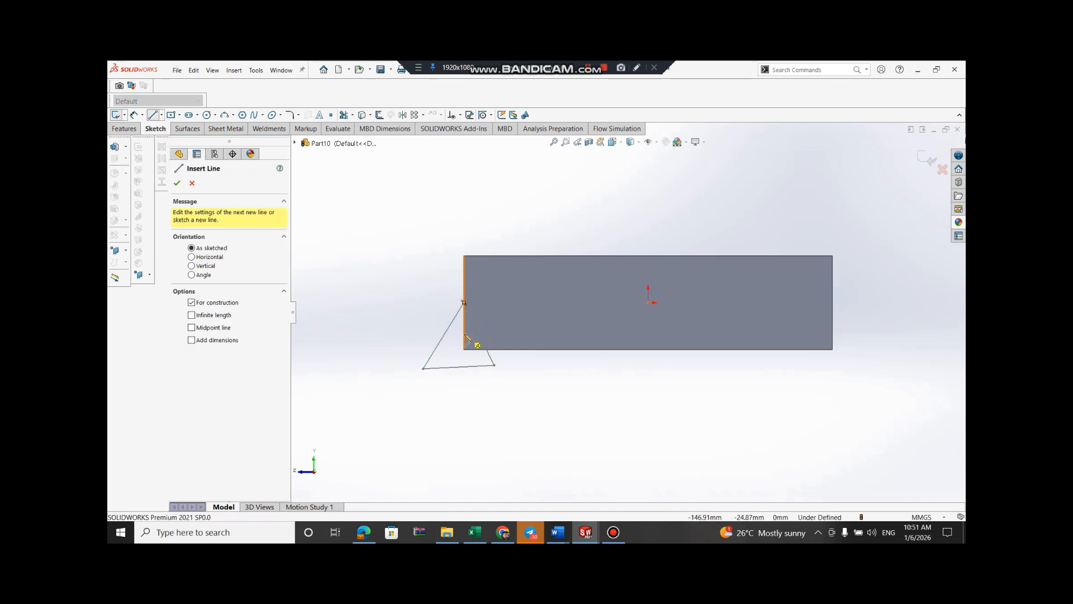
pyautogui.click(464, 334)
pyautogui.click(490, 334)
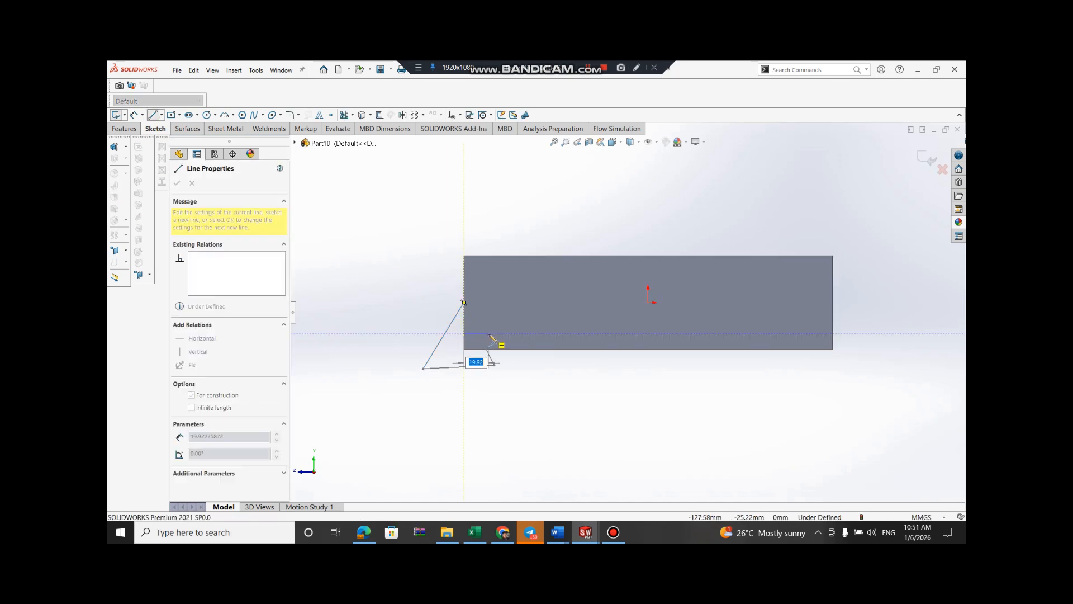
pyautogui.write('33.88')
pyautogui.press('Return')
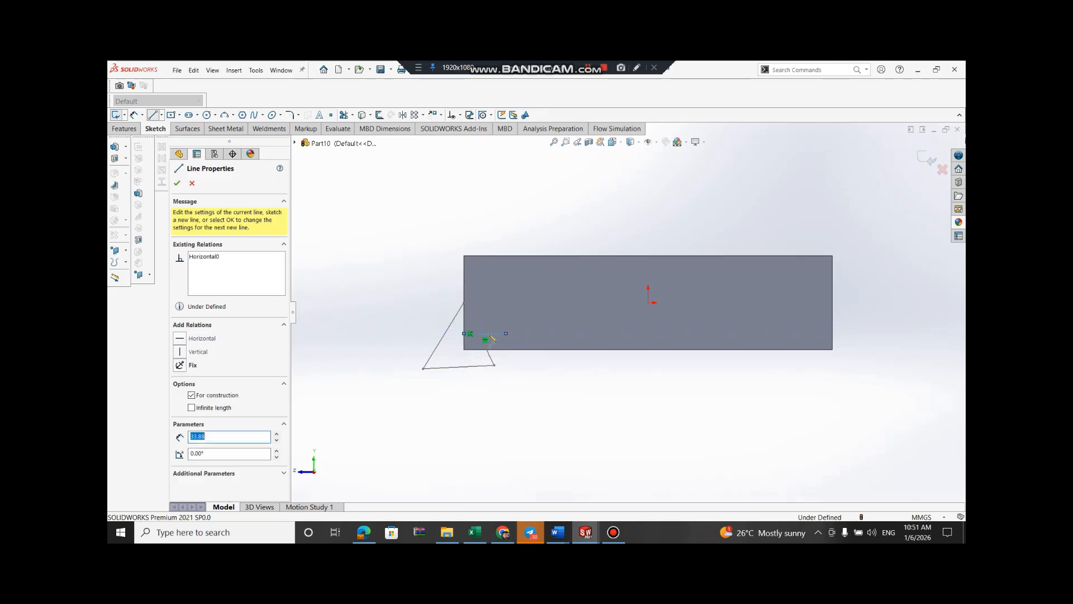
pyautogui.press('Escape')
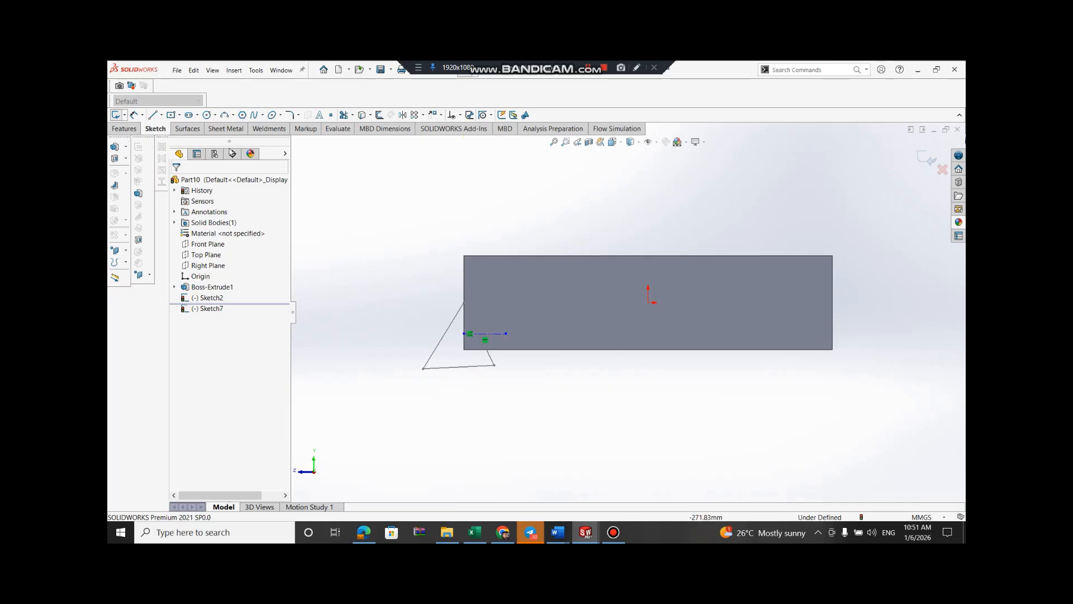
# Draw a small circle centred on the centerline's inner end and cut-extrude it through the plate
pyautogui.click(206, 114)
pyautogui.click(507, 333)
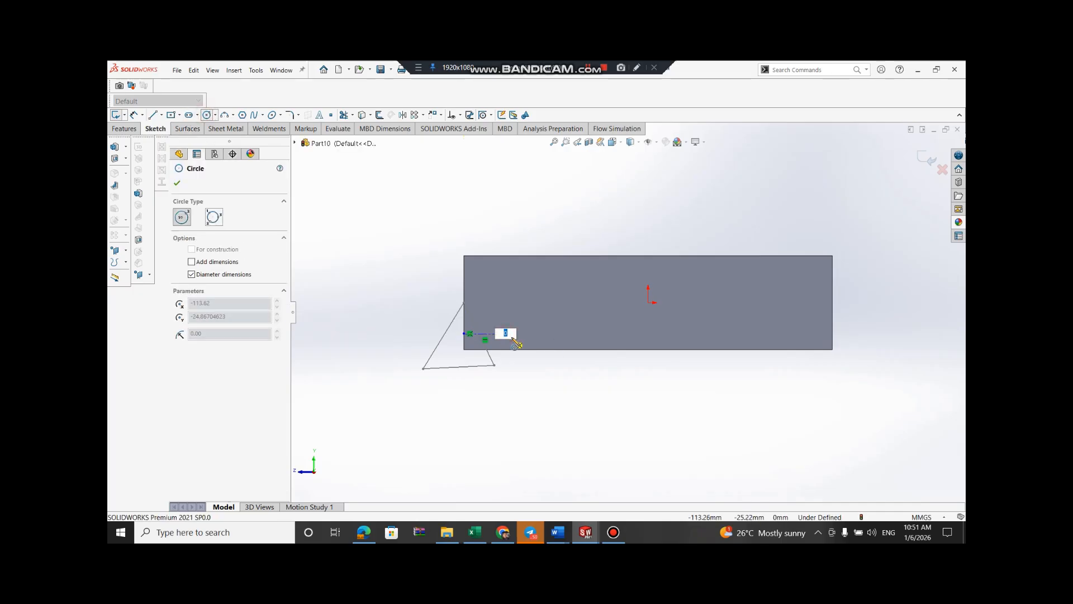
pyautogui.press('Return')
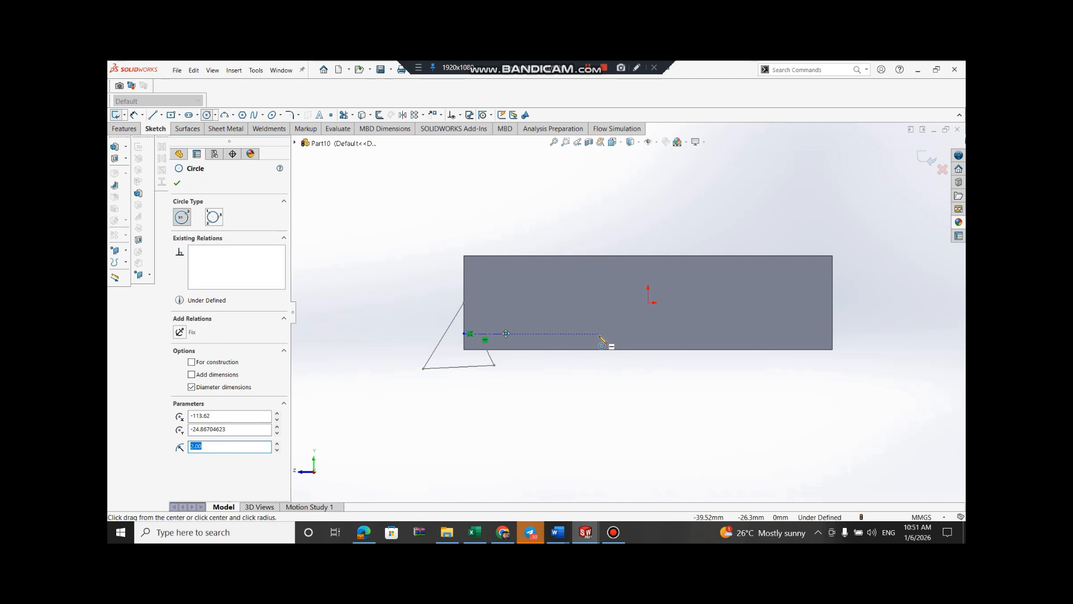
pyautogui.press('Escape')
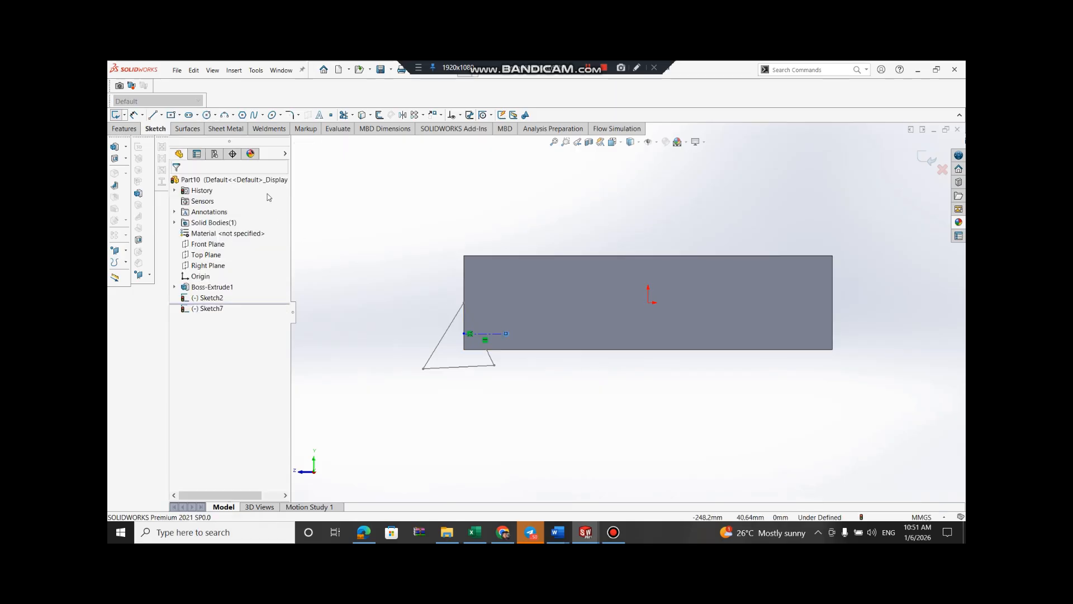
pyautogui.click(114, 159)
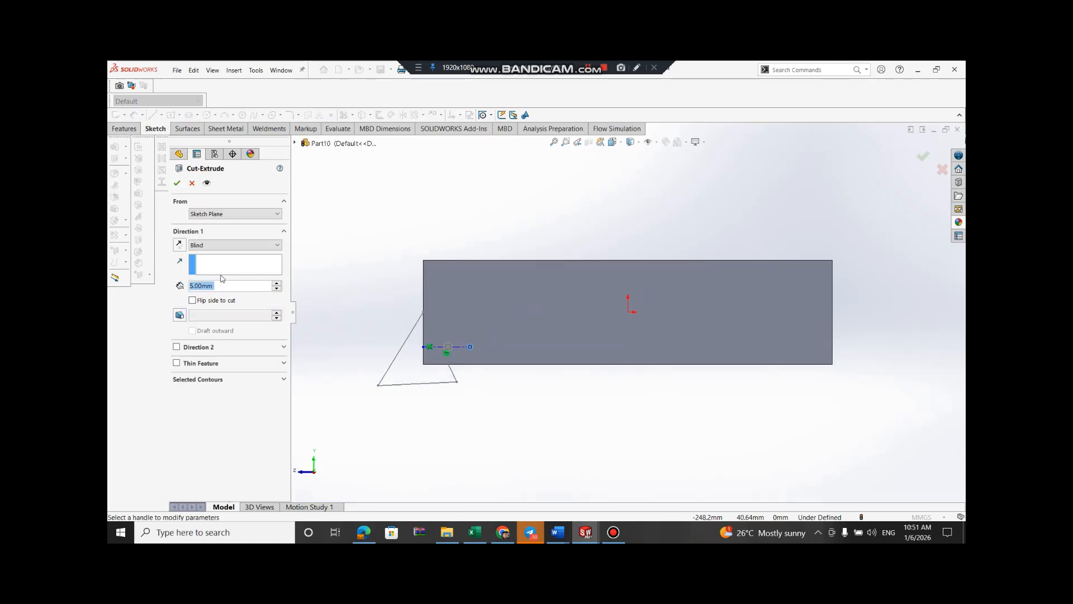
pyautogui.click(179, 182)
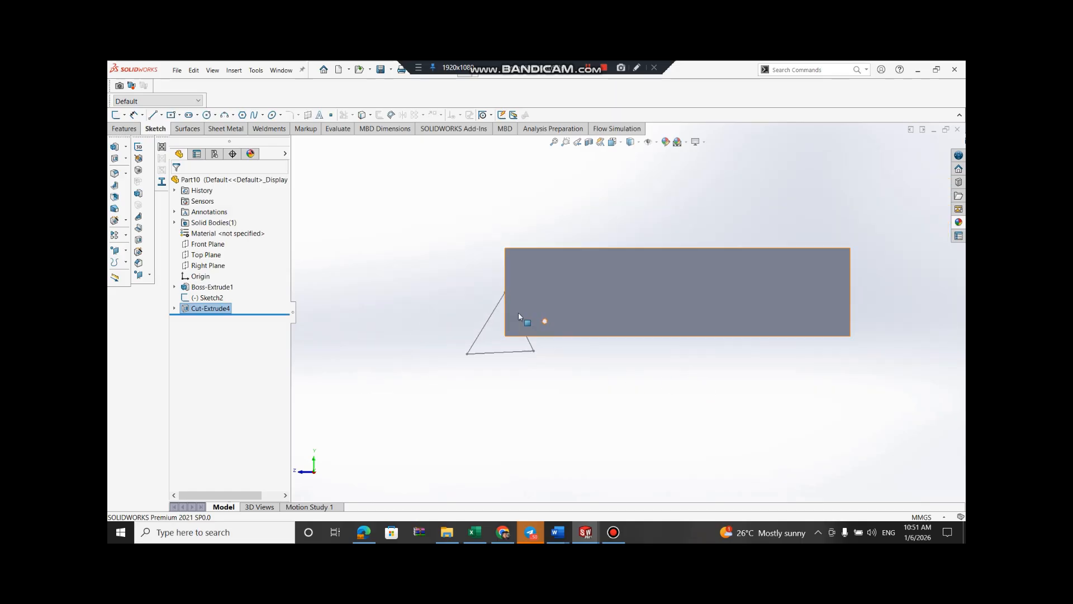
pyautogui.scroll(-2, 709, 324)
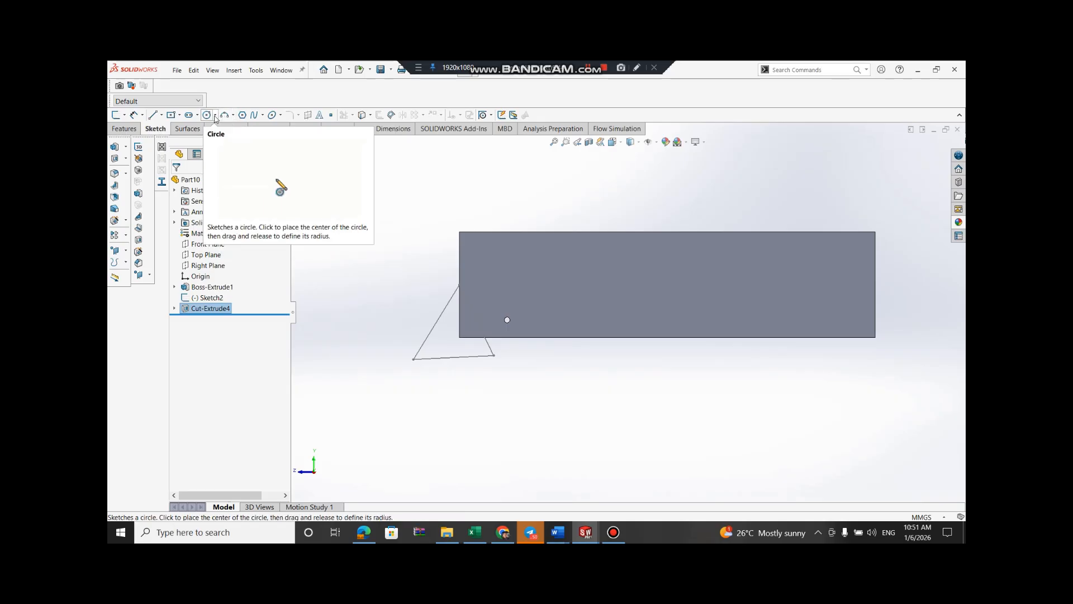
pyautogui.scroll(-3, 730, 320)
pyautogui.scroll(3, 761, 267)
pyautogui.scroll(-2, 760, 271)
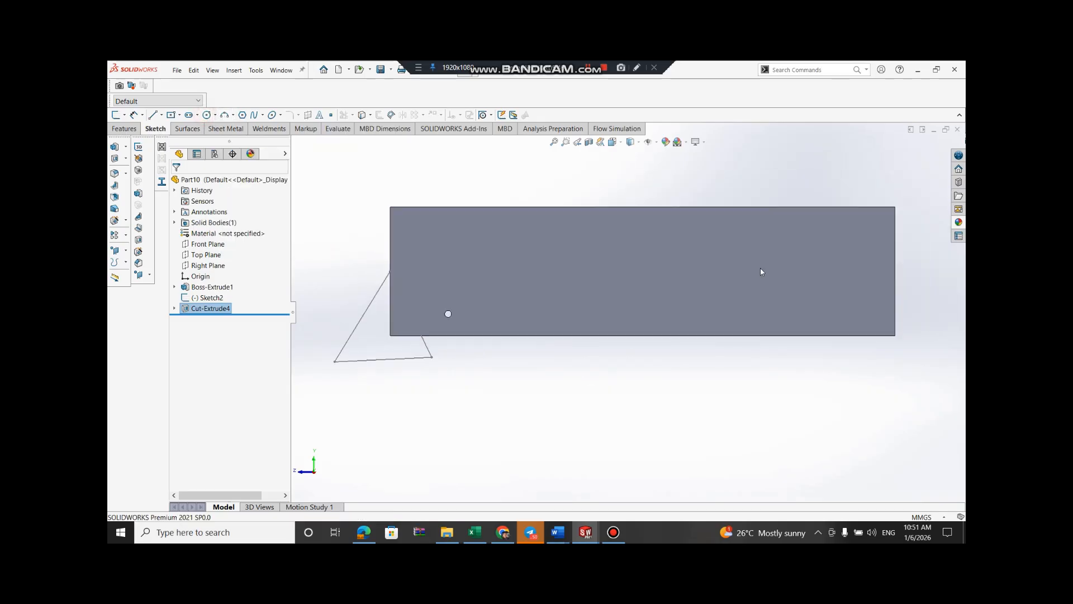
pyautogui.scroll(-1, 761, 271)
pyautogui.scroll(1, 652, 258)
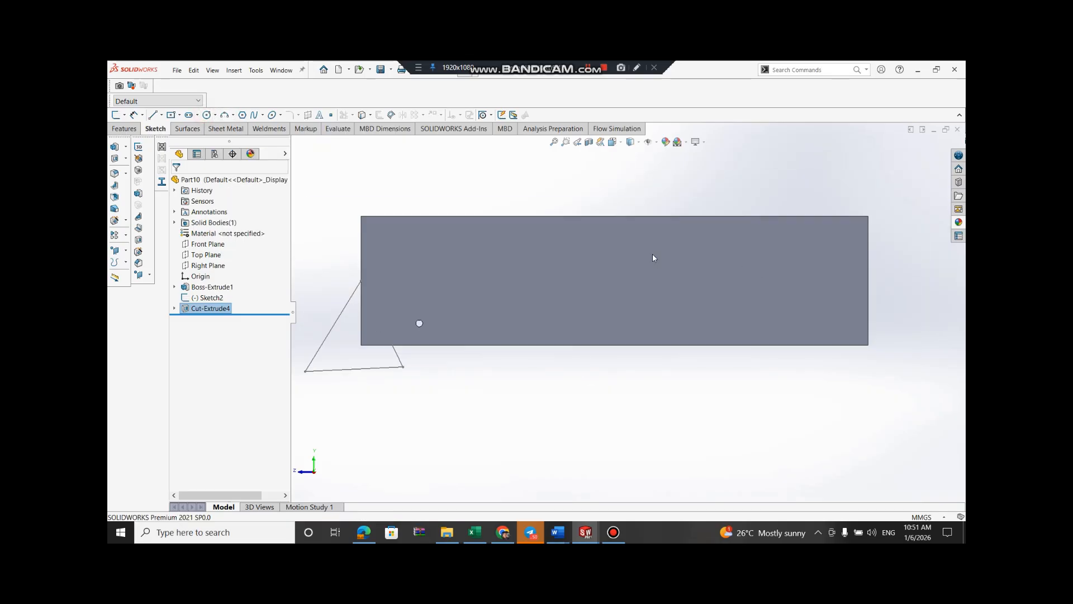
pyautogui.click(465, 257)
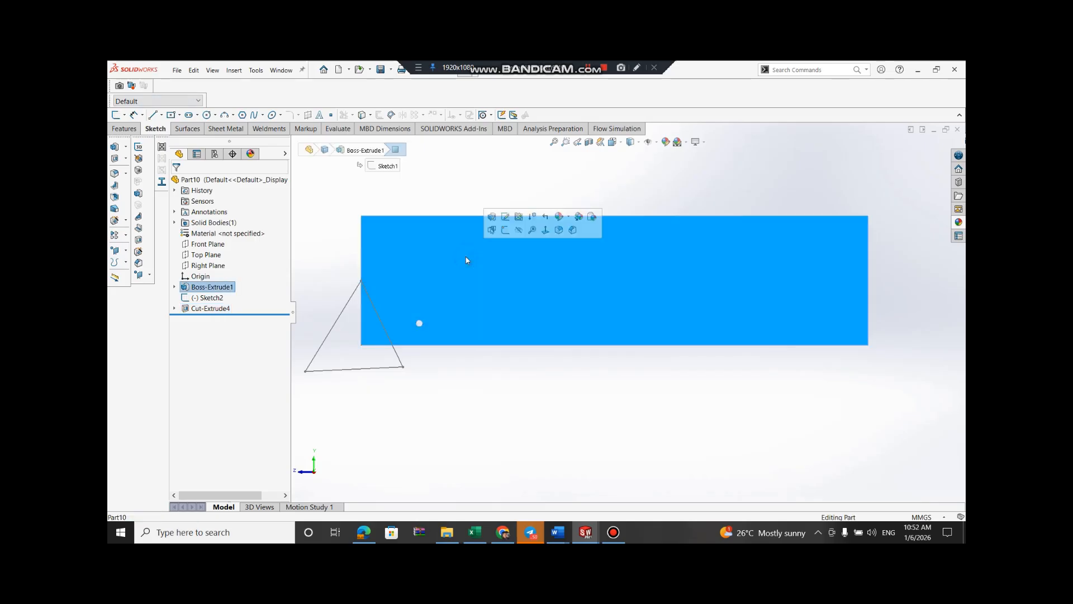
pyautogui.click(208, 115)
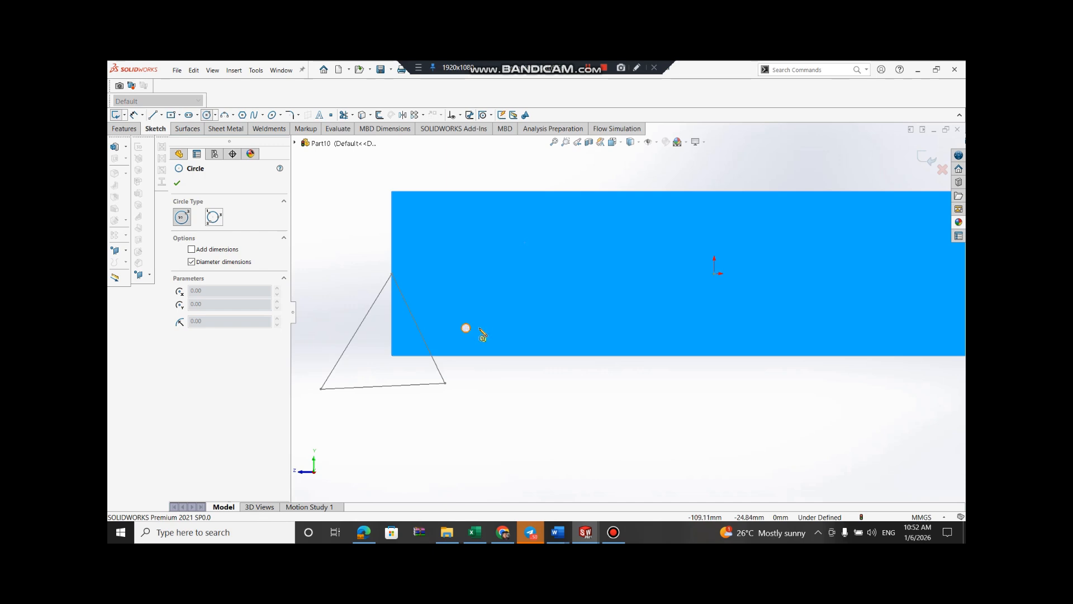
pyautogui.press('Escape')
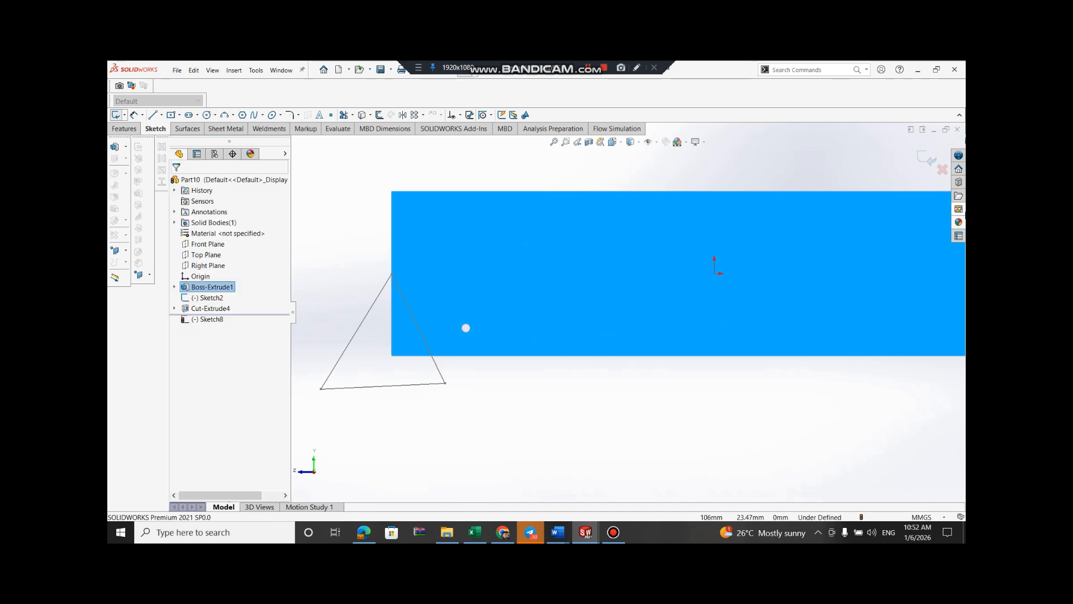
pyautogui.click(925, 160)
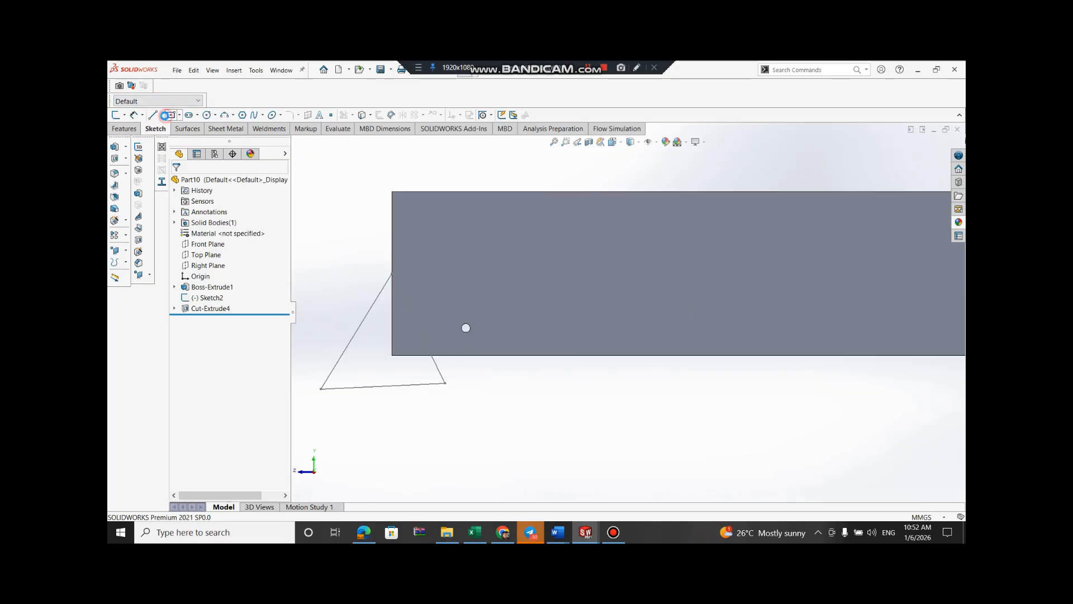
# Start a sketch on the plate face and draw a 75 mm horizontal centerline from the existing hole's centre towards the plate's middle
pyautogui.click(165, 115)
pyautogui.click(162, 117)
pyautogui.click(162, 138)
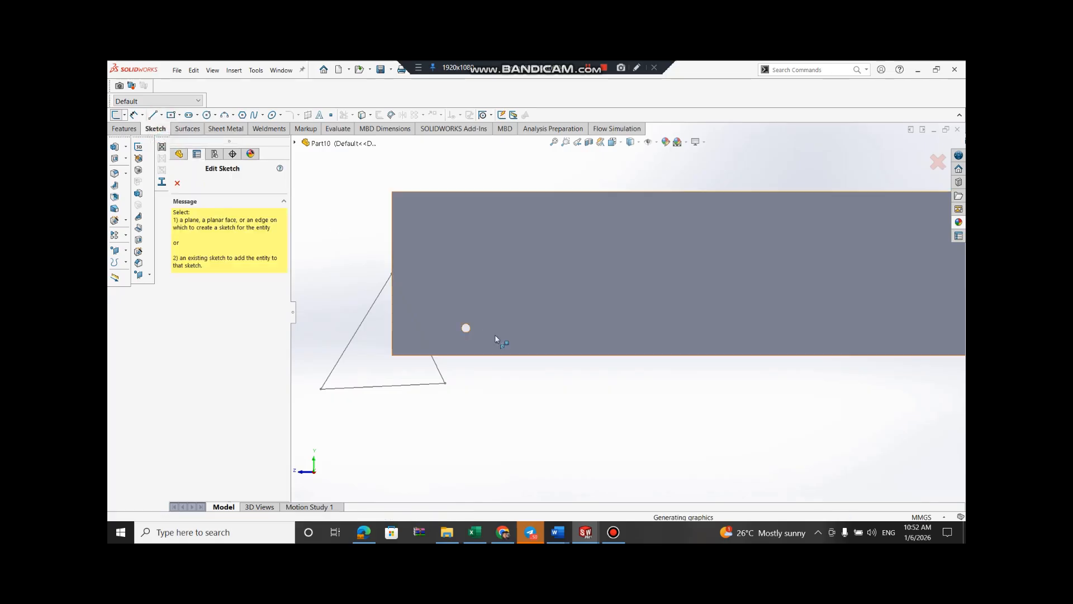
pyautogui.click(466, 329)
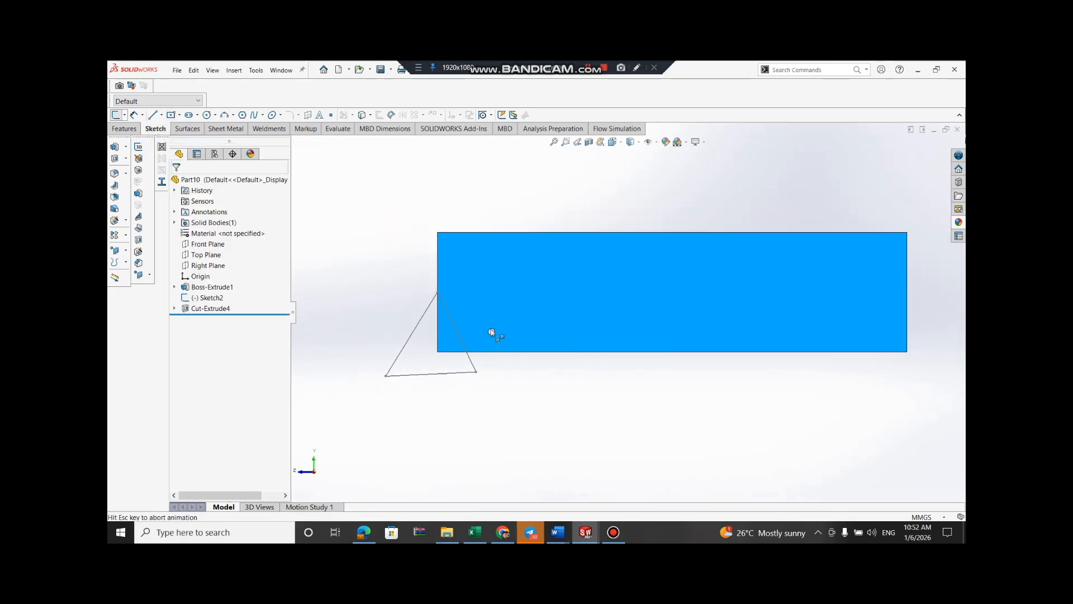
pyautogui.scroll(-3, 526, 332)
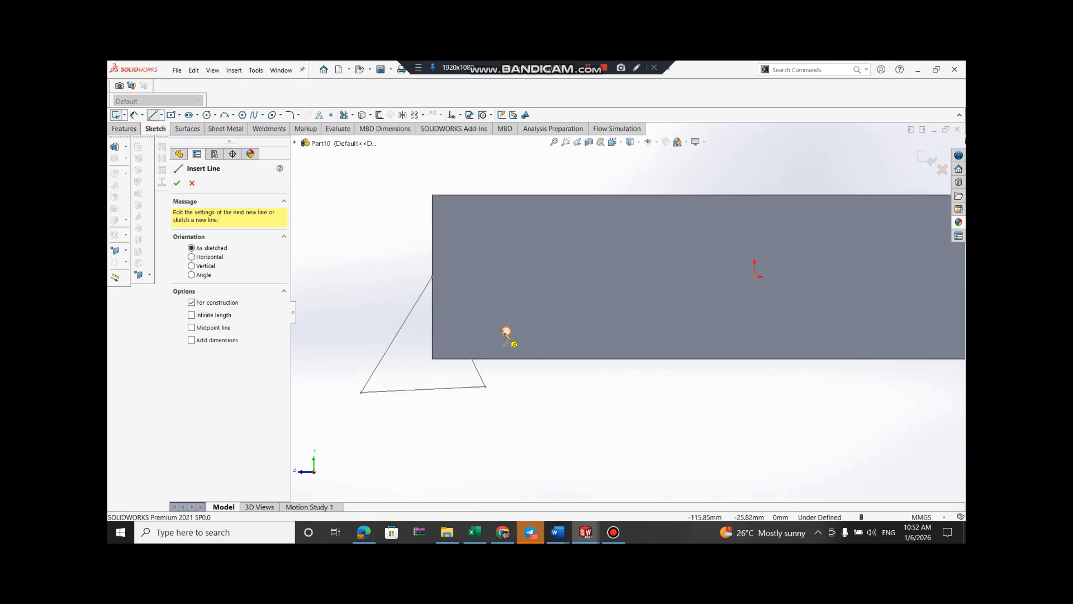
pyautogui.click(506, 331)
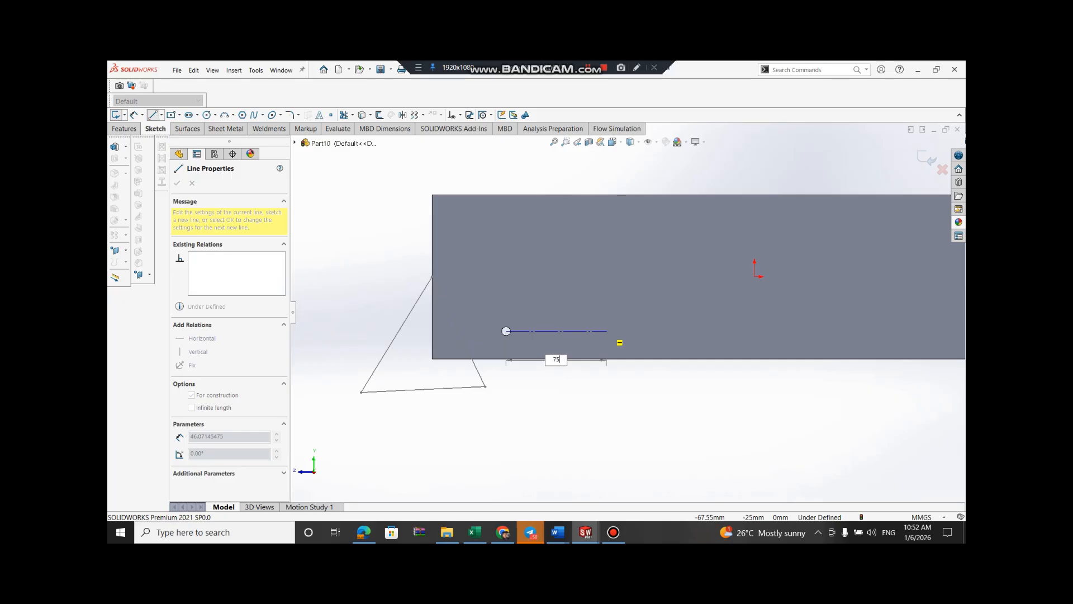
pyautogui.click(671, 332)
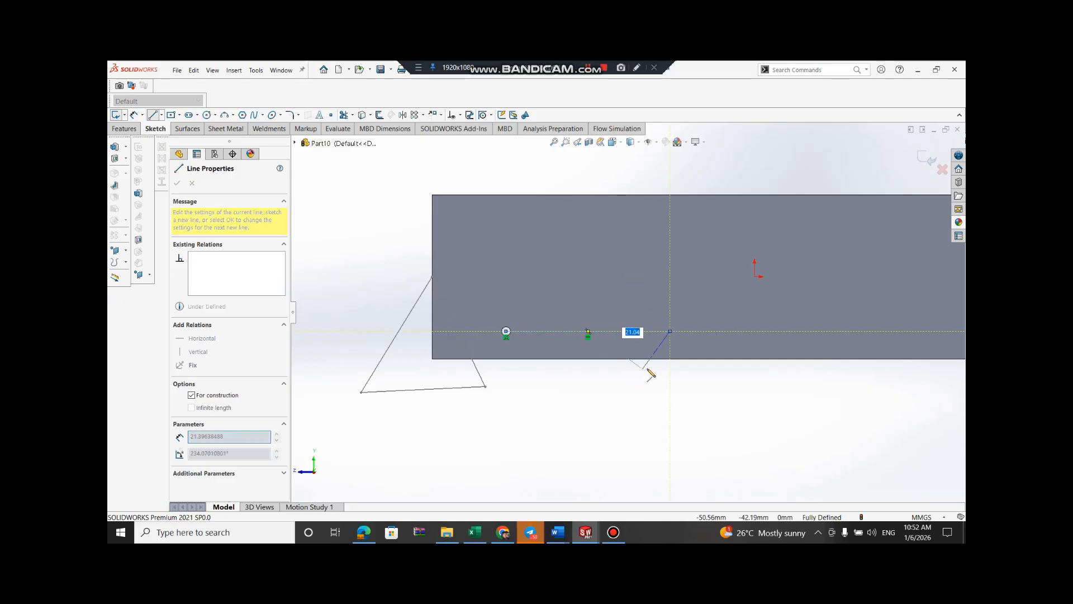
pyautogui.scroll(1, 629, 313)
pyautogui.press('Escape')
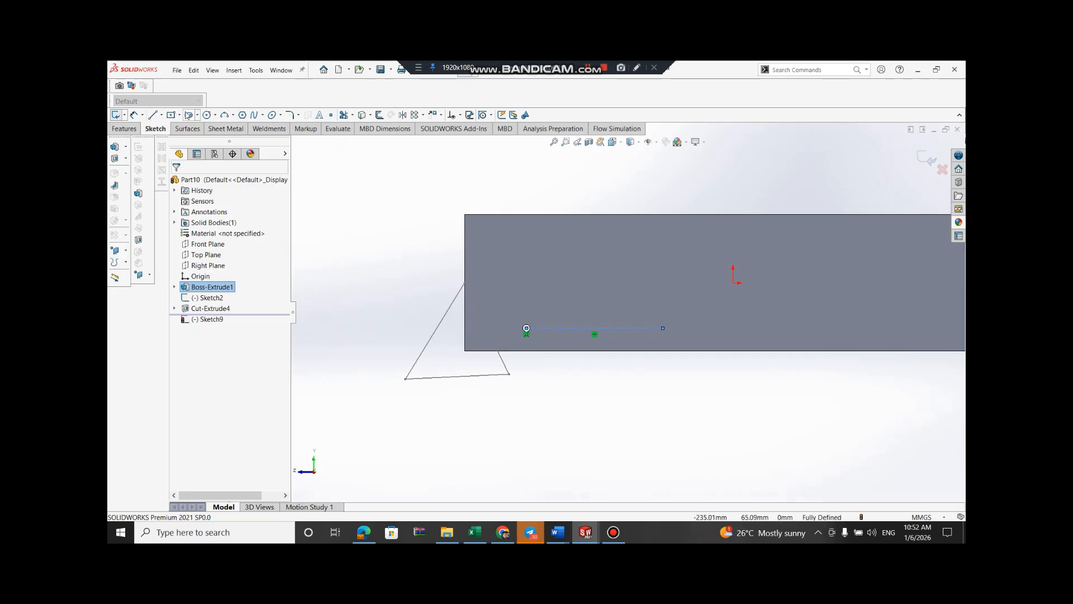
# Draw a second 75 mm horizontal centerline continuing from the end of the first one
pyautogui.click(162, 114)
pyautogui.click(178, 136)
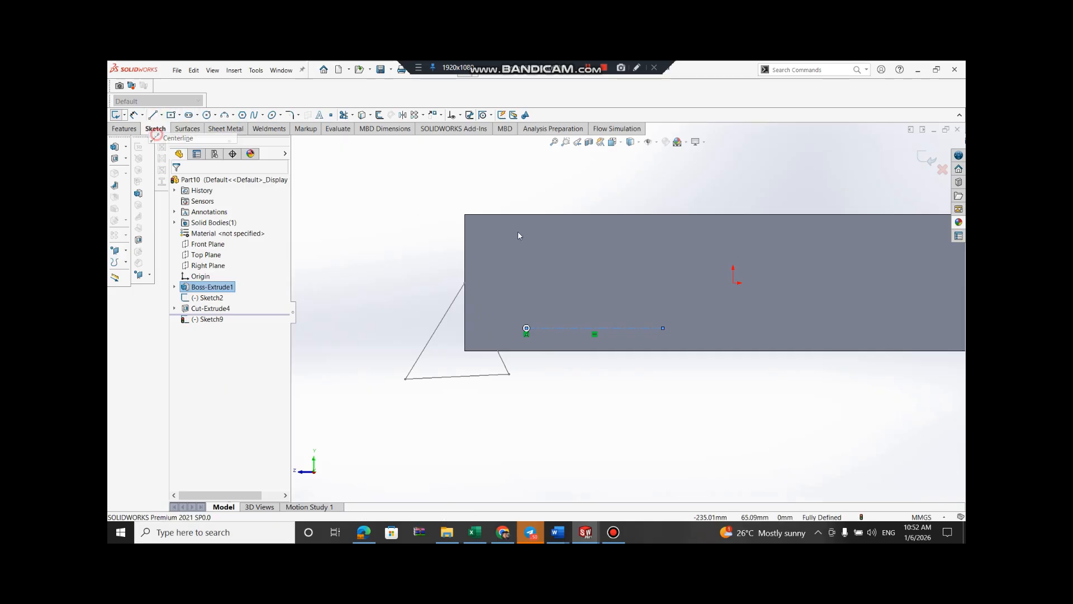
pyautogui.click(663, 328)
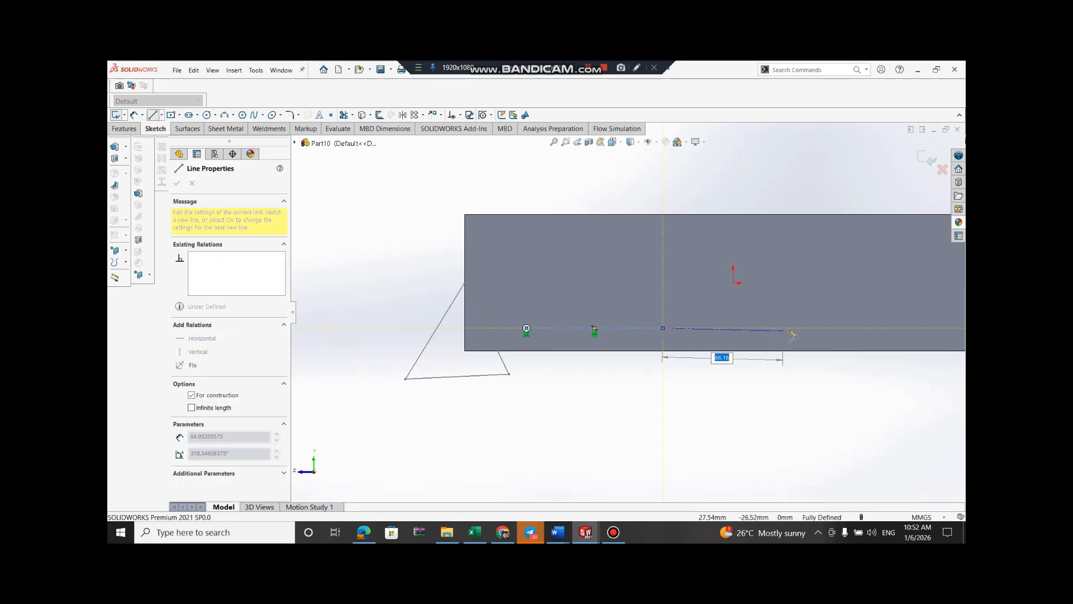
pyautogui.write('7')
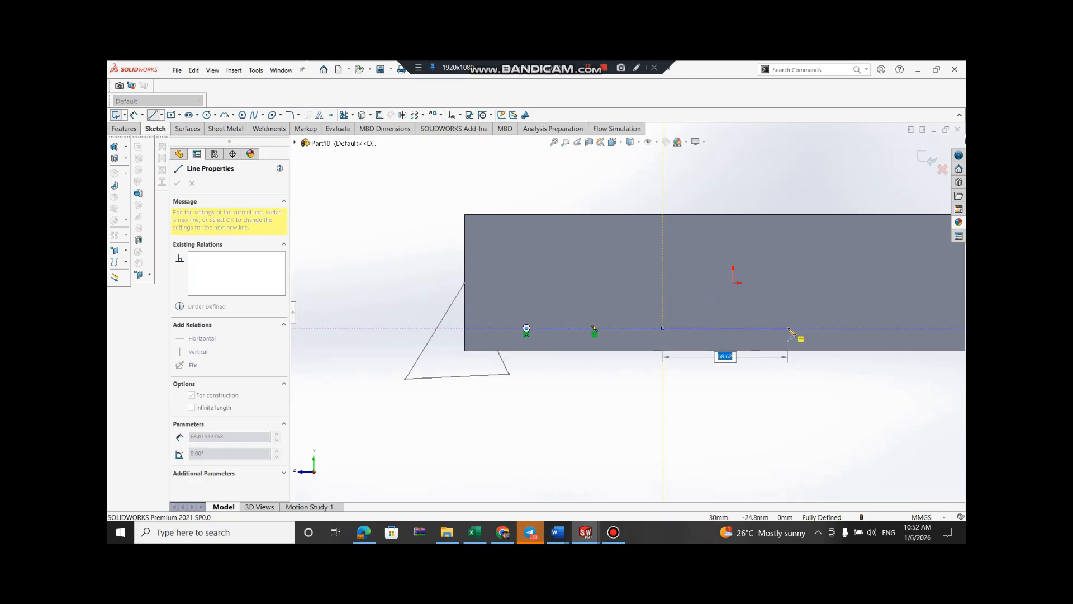
pyautogui.write('5')
pyautogui.press('Return')
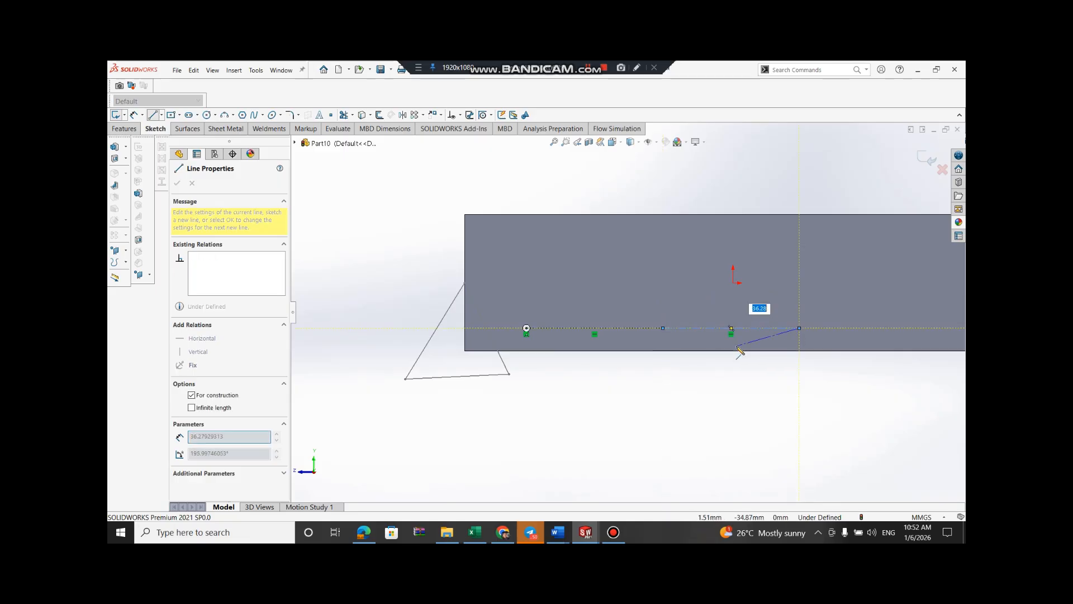
pyautogui.press('Escape')
pyautogui.press('Escape')
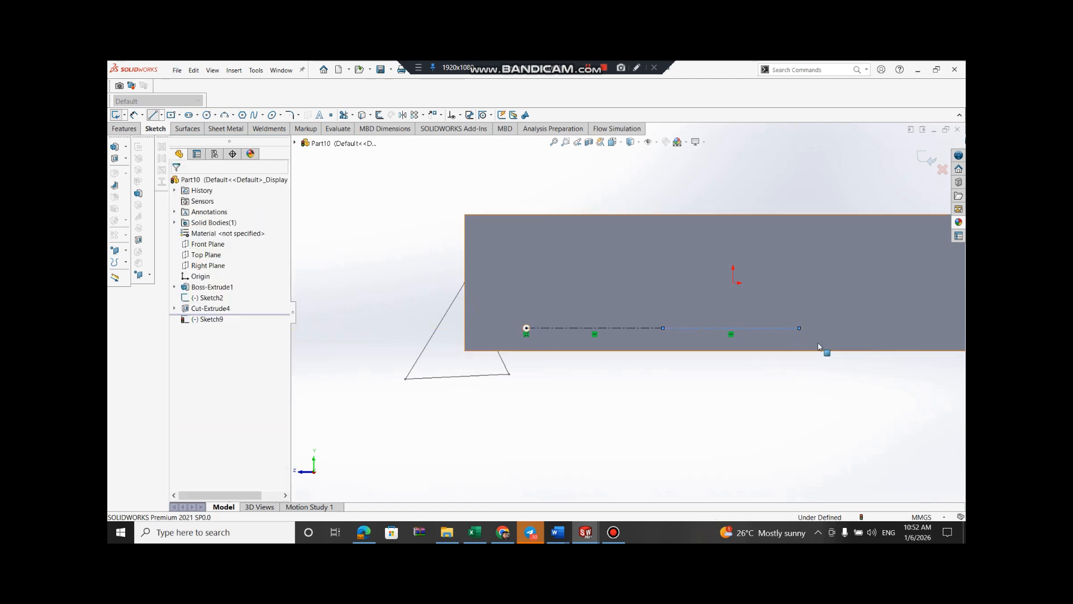
# Draw a 4 mm diameter circle at the far end of each of the two centerlines and close the sketch
pyautogui.scroll(-2, 838, 314)
pyautogui.scroll(2, 845, 313)
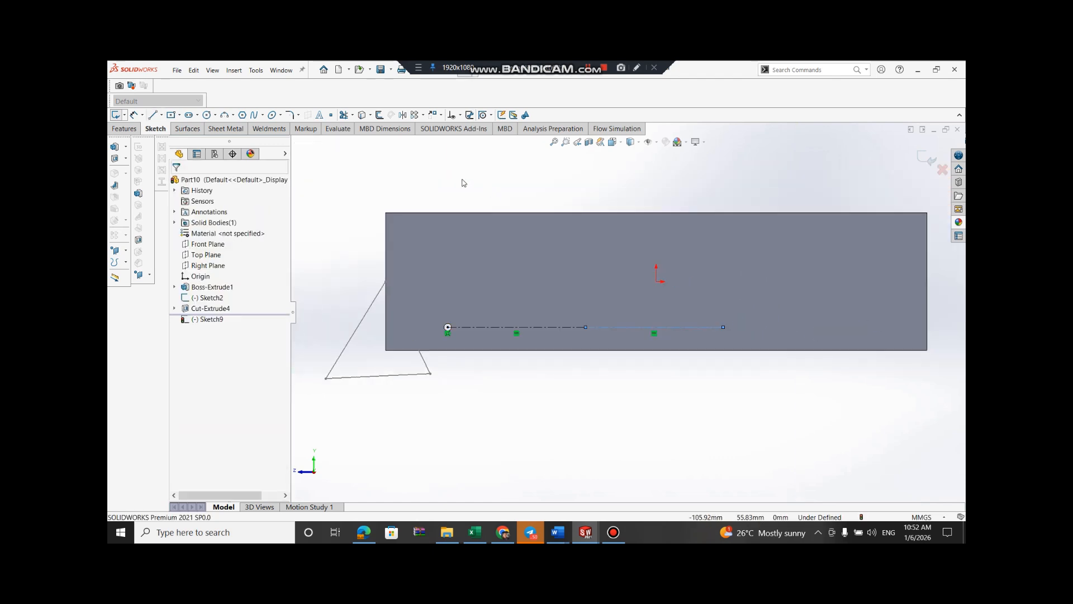
pyautogui.click(215, 114)
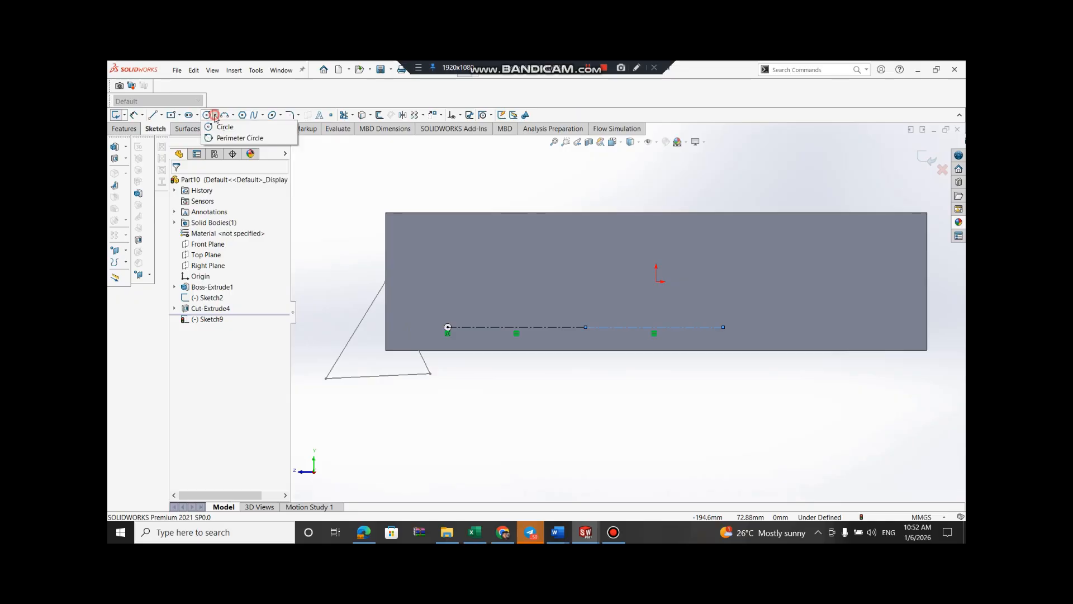
pyautogui.click(218, 124)
pyautogui.click(585, 326)
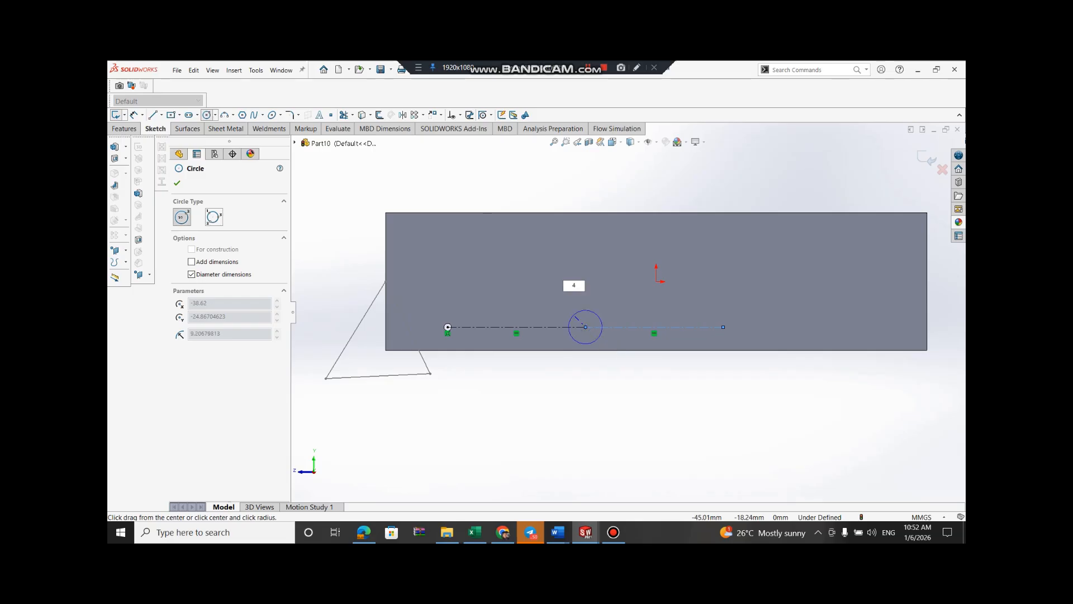
pyautogui.press('Return')
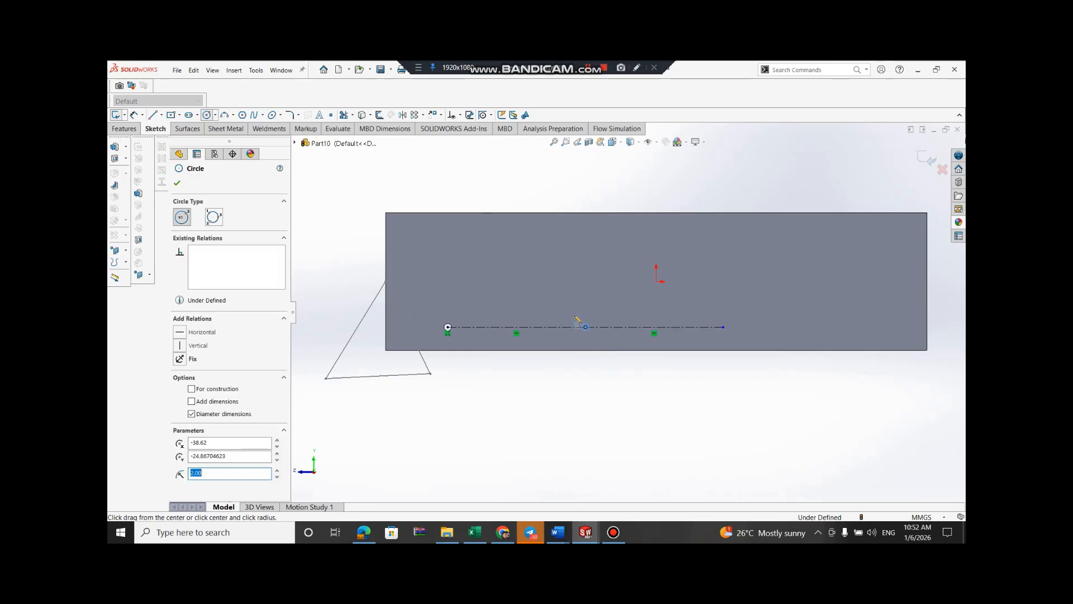
pyautogui.click(723, 327)
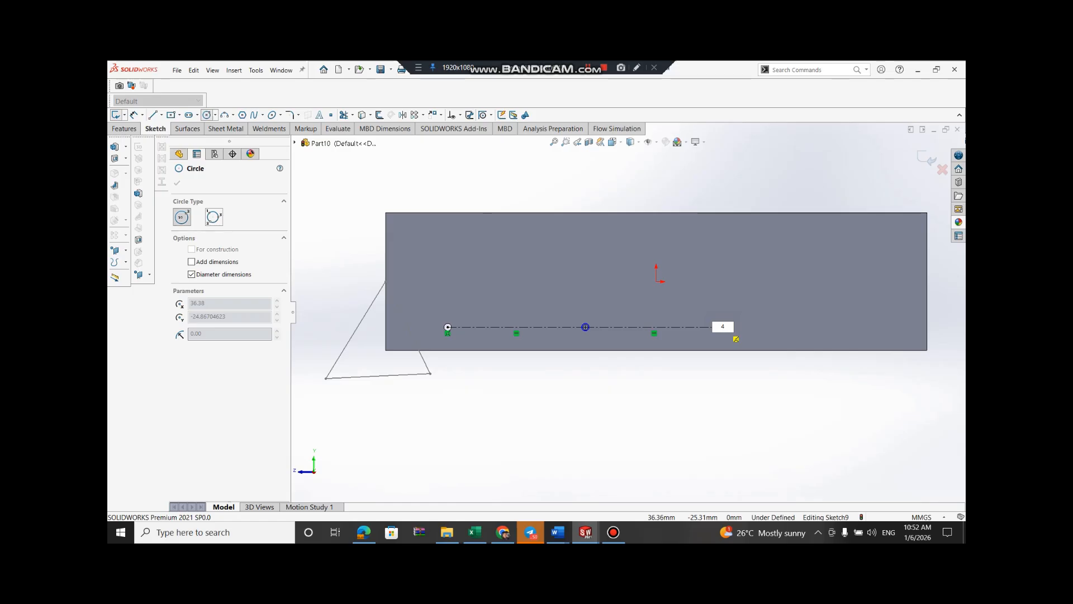
pyautogui.write('4')
pyautogui.press('Return')
pyautogui.click(928, 158)
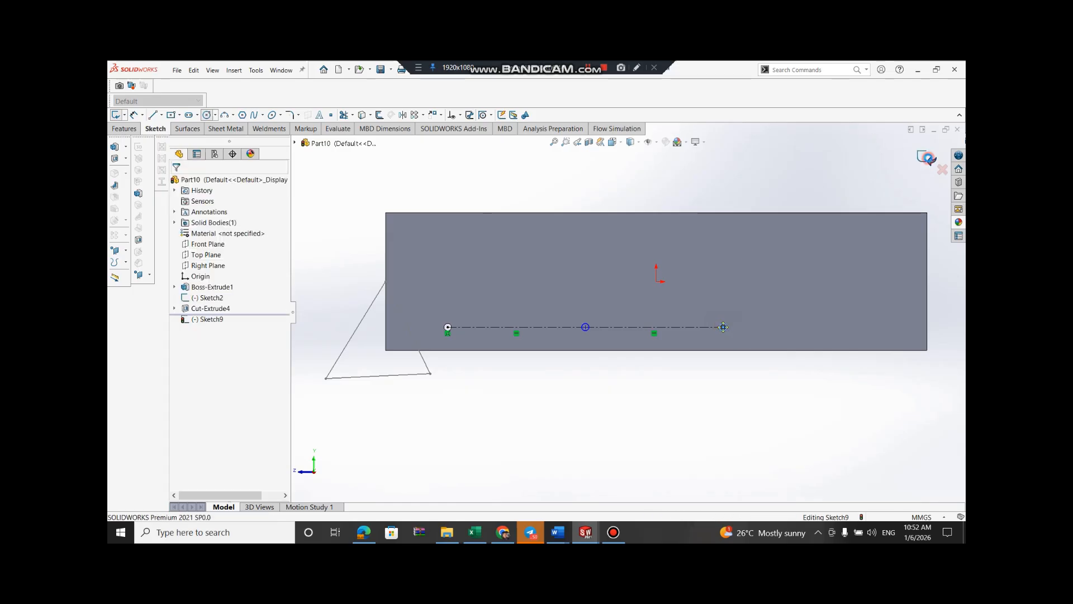
# Extrude the two circles as bosses to a blind depth of 25 mm, pointing away from the plate face
pyautogui.click(114, 146)
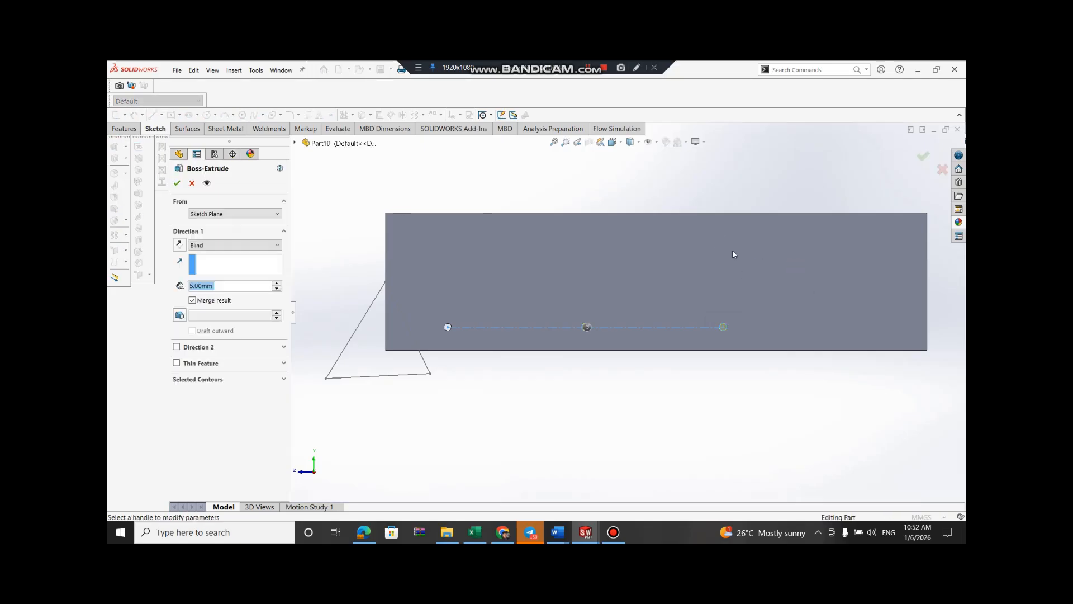
pyautogui.rightClick(748, 237)
pyautogui.moveTo(793, 291)
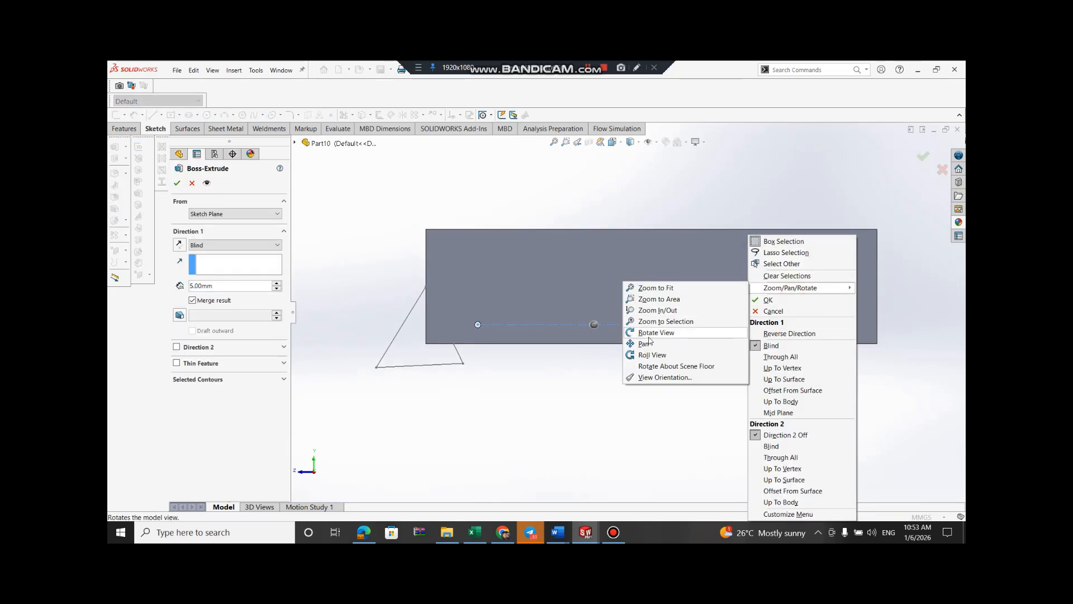
pyautogui.click(654, 332)
pyautogui.moveTo(653, 338); pyautogui.dragTo(604, 421)
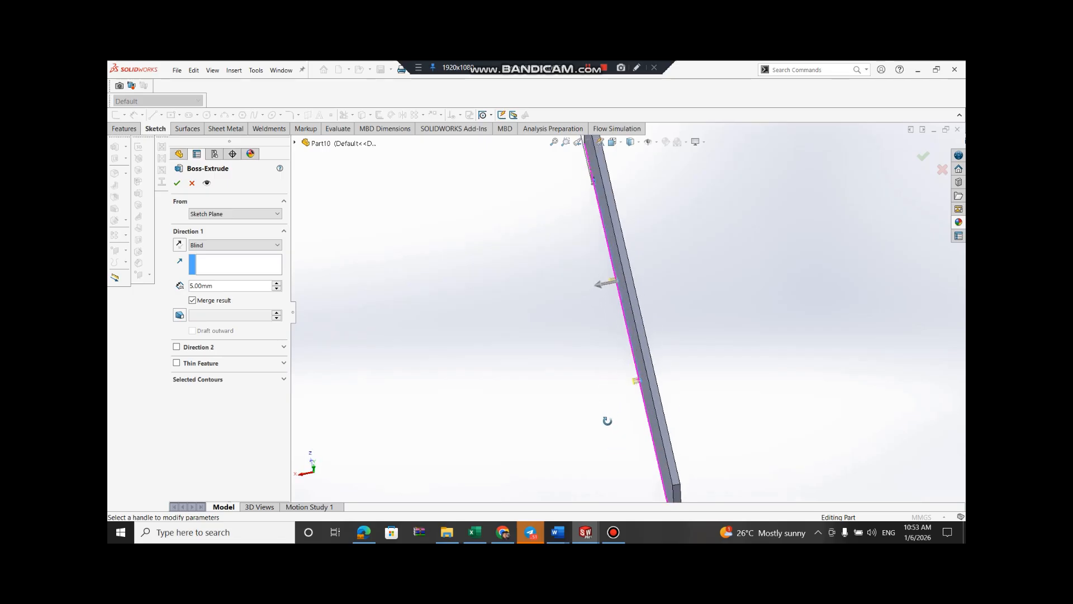
pyautogui.click(276, 283)
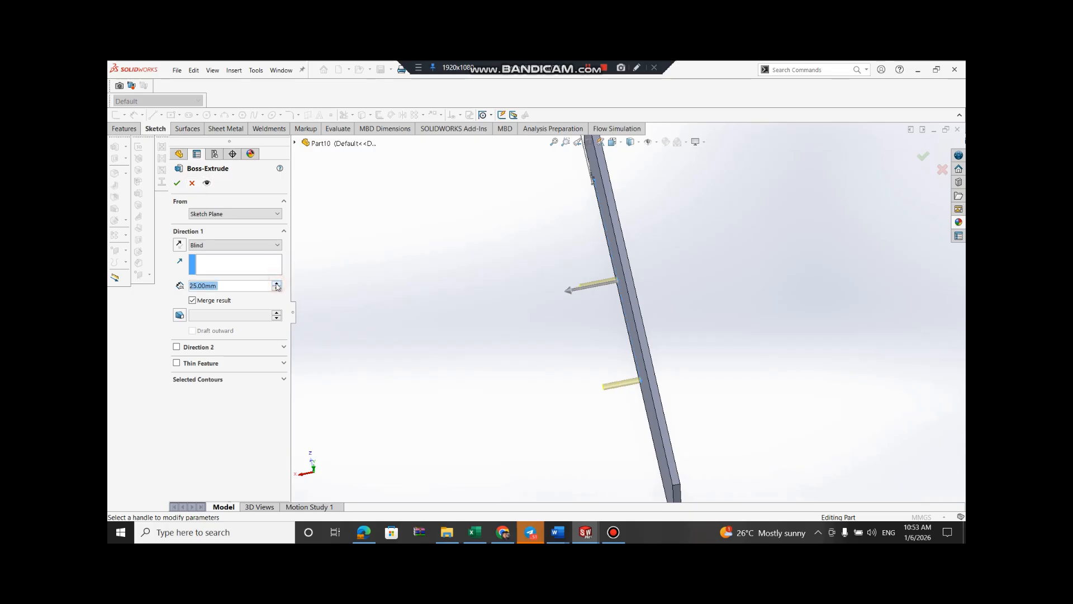
pyautogui.click(276, 283)
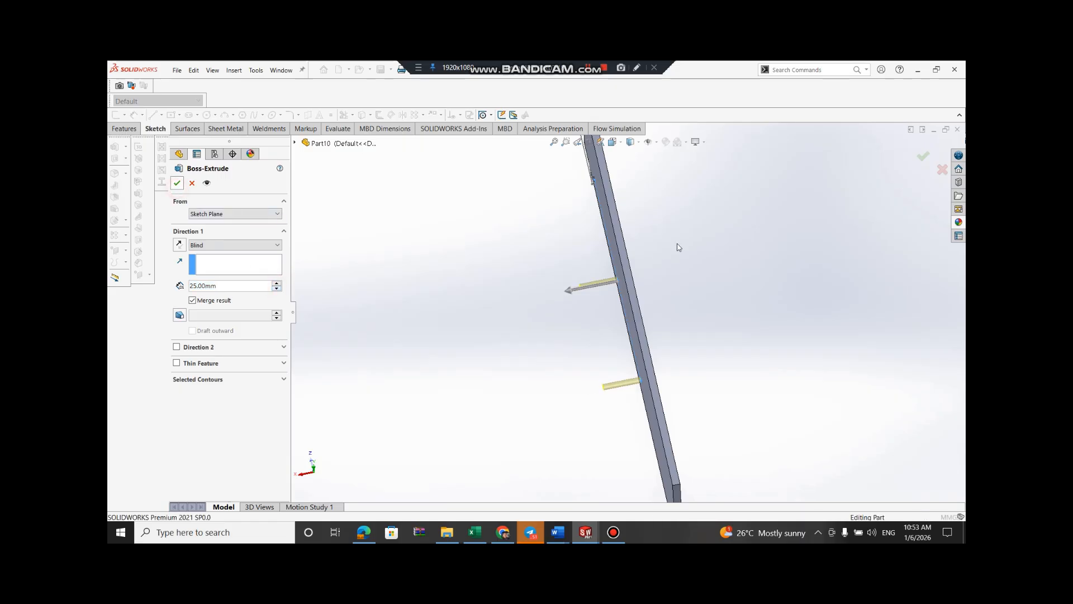
pyautogui.click(176, 183)
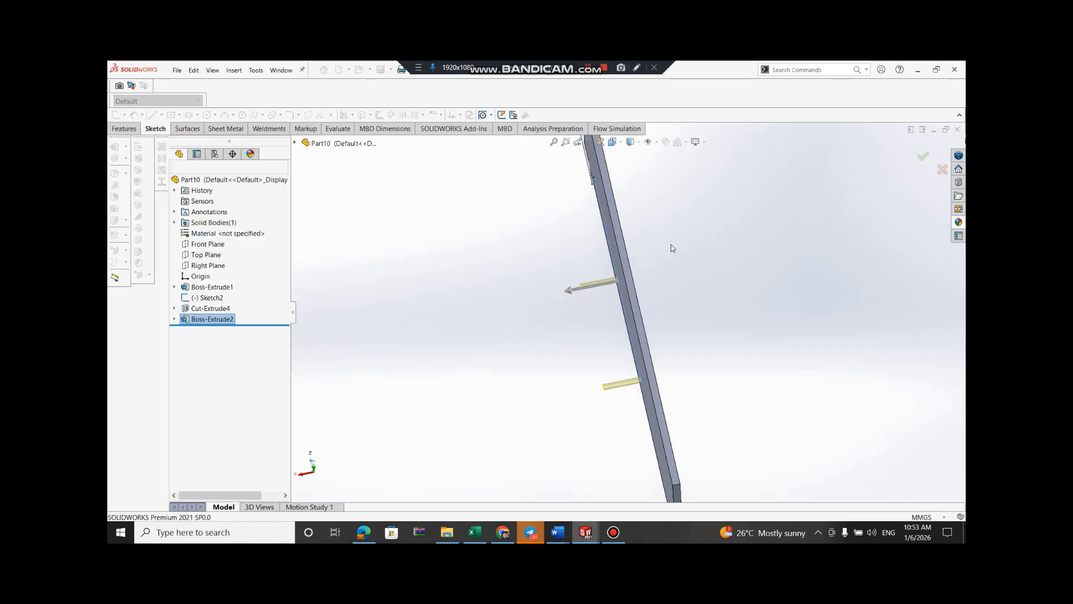
# On the plate's long narrow upper face, sketch a corner rectangle along the plate surface spanning the bases of both pins
pyautogui.rightClick(625, 262)
pyautogui.click(699, 242)
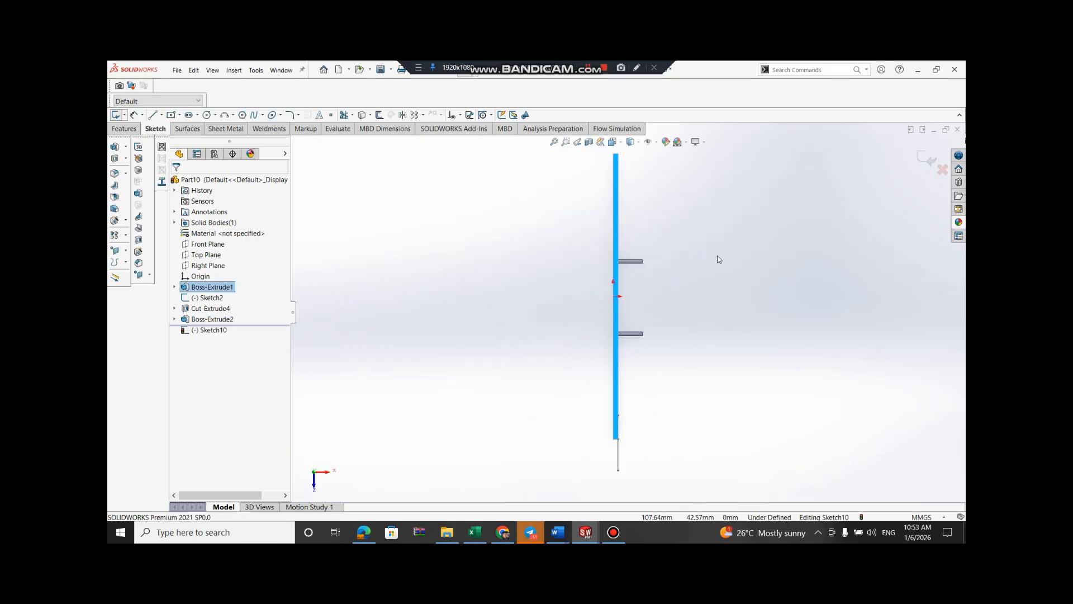
pyautogui.scroll(-3, 665, 282)
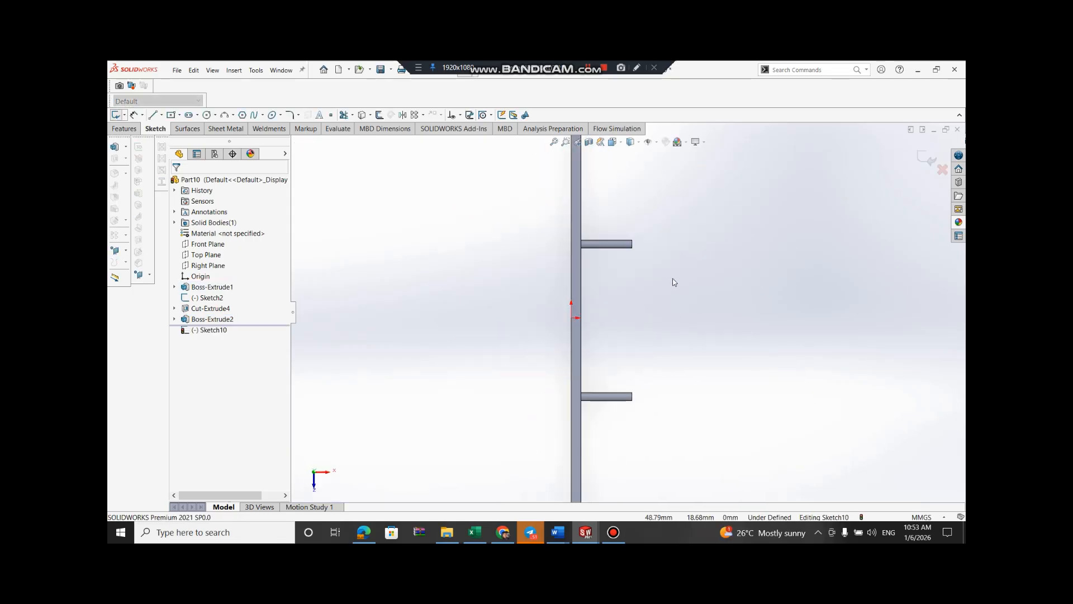
pyautogui.click(180, 116)
pyautogui.click(201, 128)
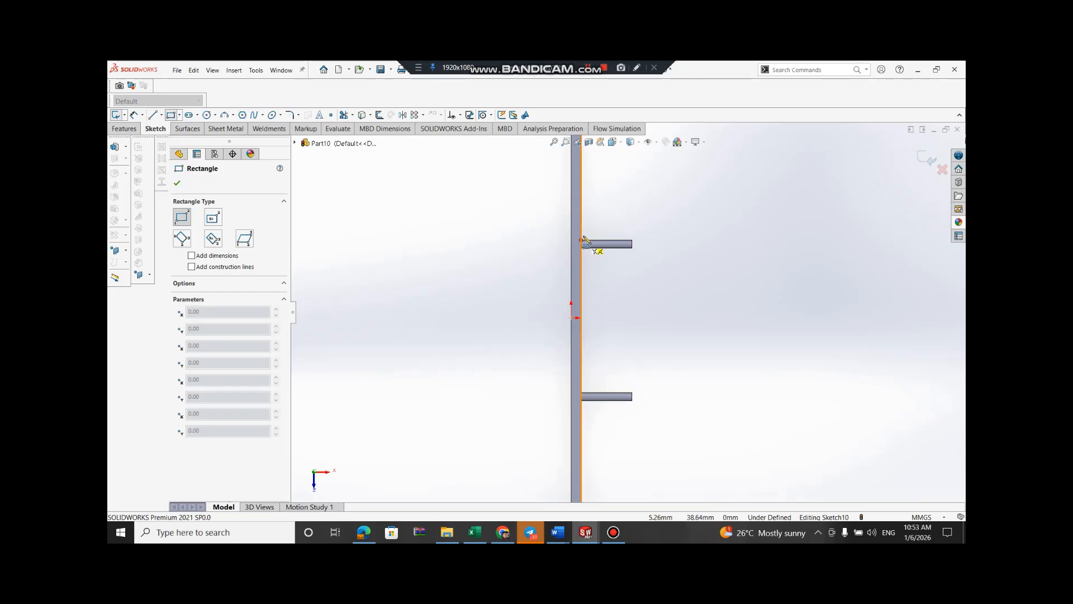
pyautogui.click(582, 241)
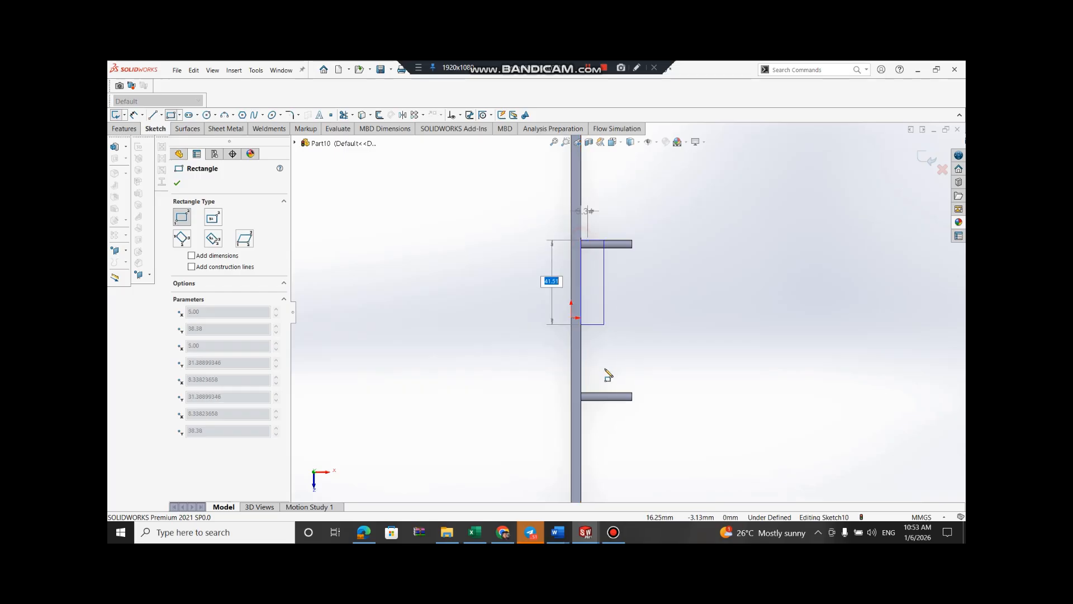
pyautogui.click(608, 416)
pyautogui.click(176, 183)
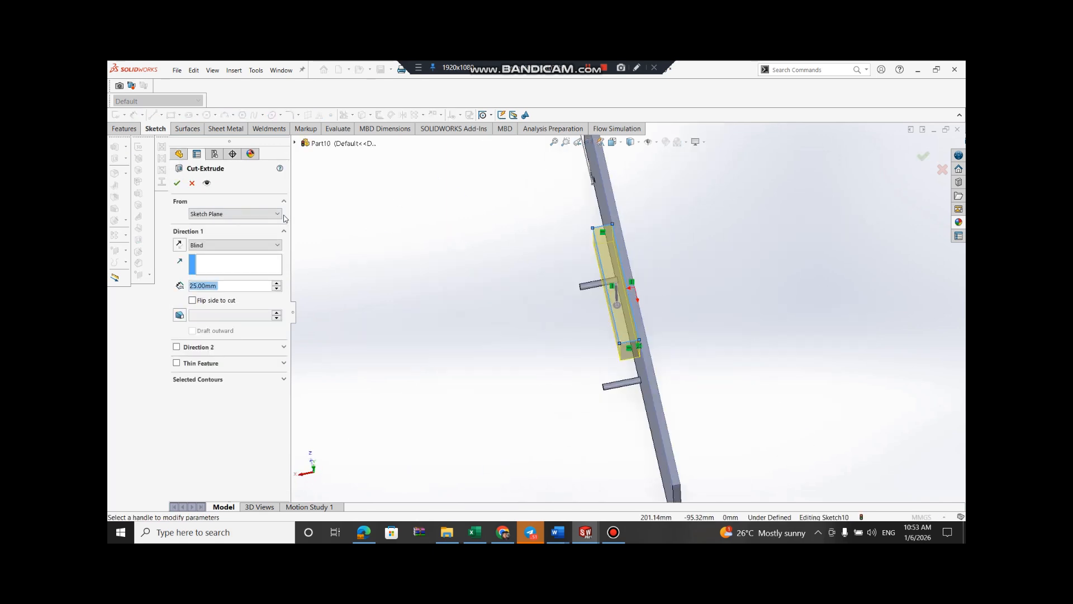
# Cut-extrude the rectangle to a blind depth of 155 mm and keep Body 1, Body 2 and Body 3
pyautogui.click(277, 283)
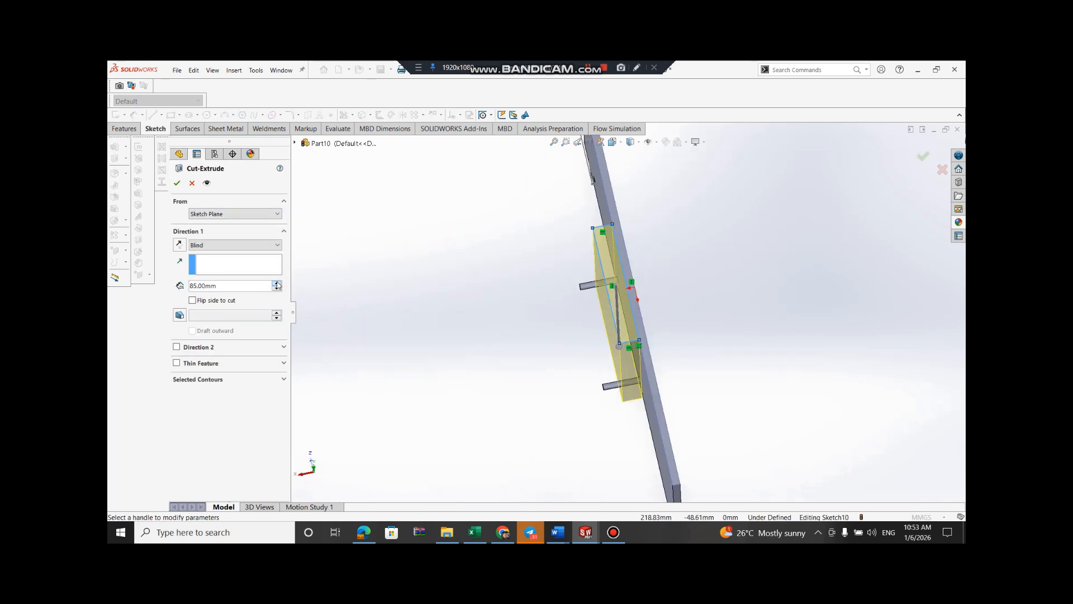
pyautogui.click(176, 185)
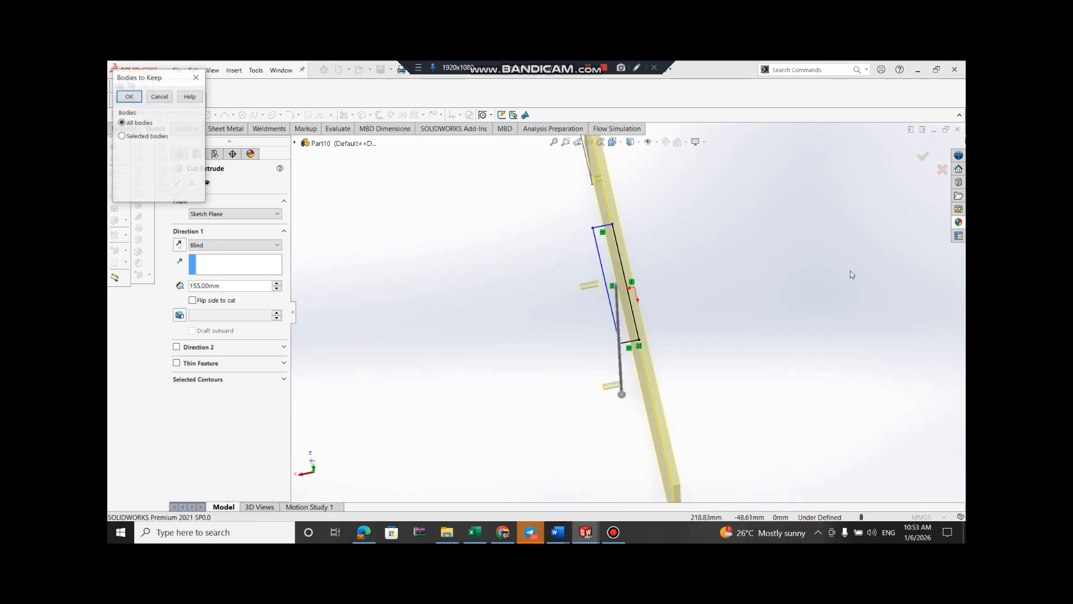
pyautogui.click(126, 135)
pyautogui.click(121, 152)
pyautogui.click(121, 165)
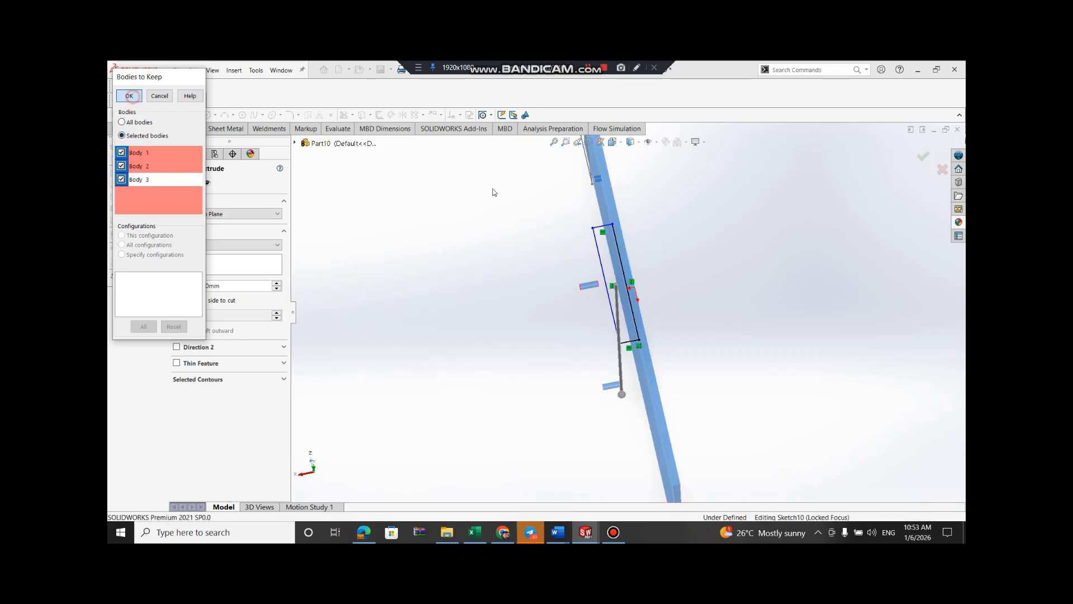
pyautogui.click(129, 96)
pyautogui.click(833, 259)
pyautogui.moveTo(812, 262); pyautogui.dragTo(563, 354, button='middle')
pyautogui.scroll(-5, 562, 358)
pyautogui.moveTo(578, 263)
pyautogui.mouseDown(button='middle')
pyautogui.moveTo(599, 441)
pyautogui.moveTo(576, 252)
pyautogui.mouseUp(button='middle')
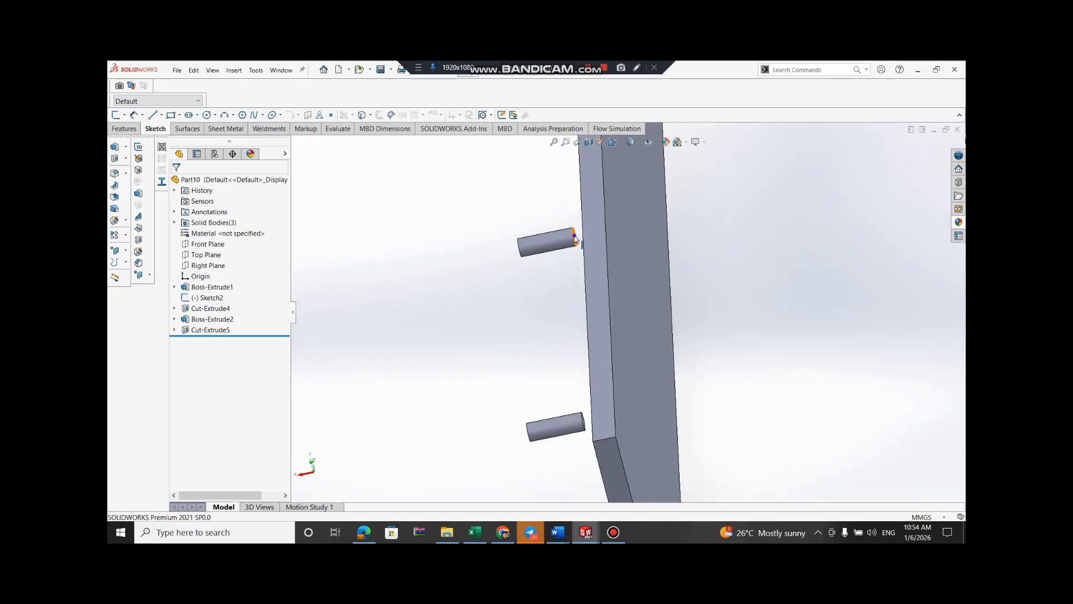
pyautogui.rightClick(575, 239)
pyautogui.click(924, 169)
pyautogui.moveTo(552, 255); pyautogui.dragTo(643, 296, button='middle')
pyautogui.scroll(-2, 510, 461)
pyautogui.scroll(-4, 511, 461)
pyautogui.moveTo(457, 367); pyautogui.dragTo(392, 357, button='middle')
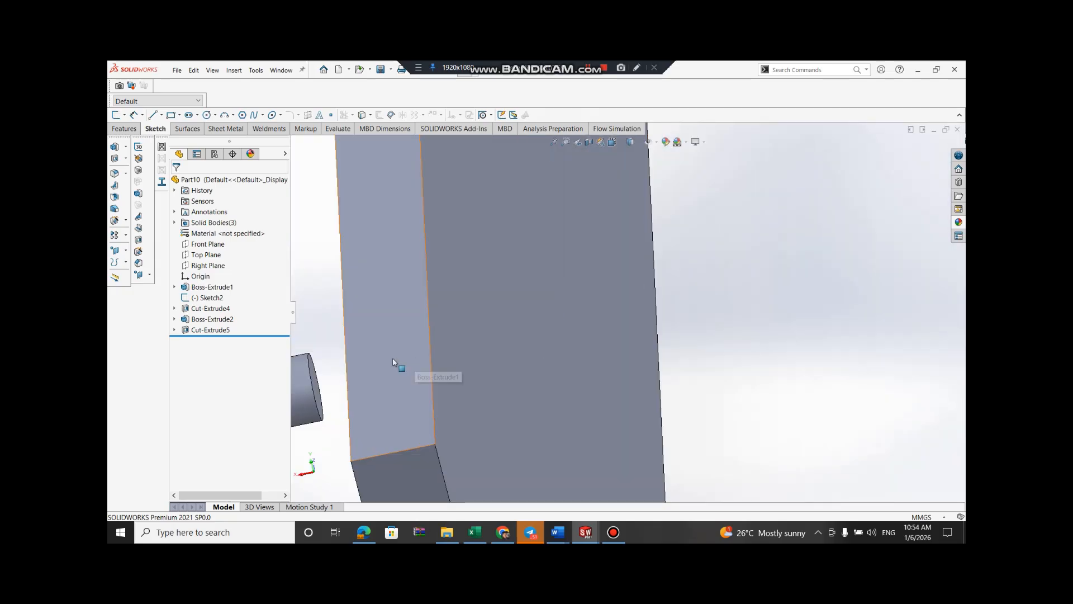
pyautogui.rightClick(315, 385)
pyautogui.click(338, 243)
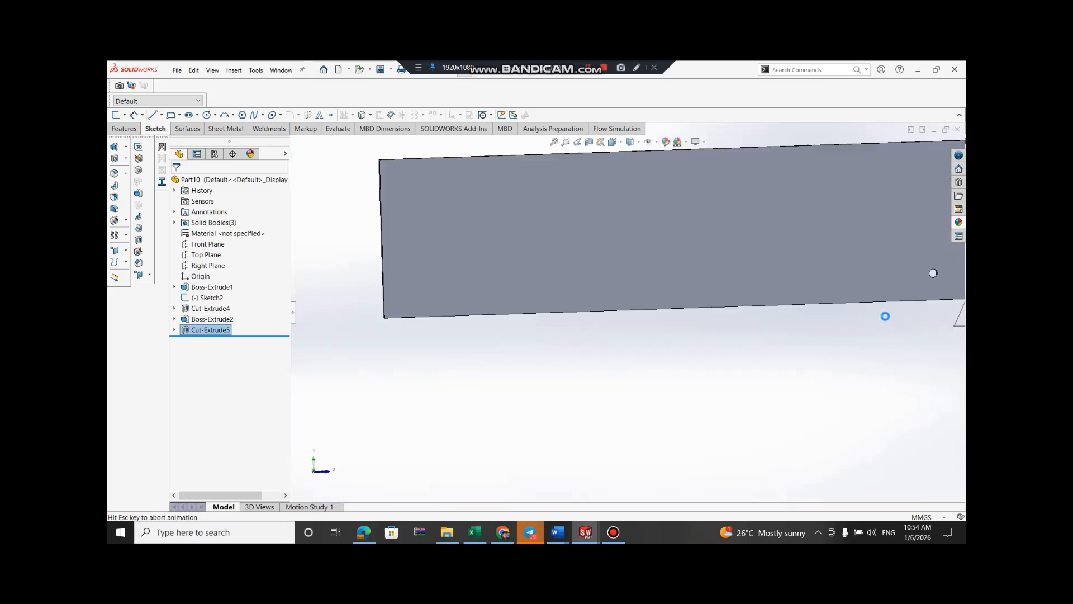
pyautogui.scroll(-3, 636, 285)
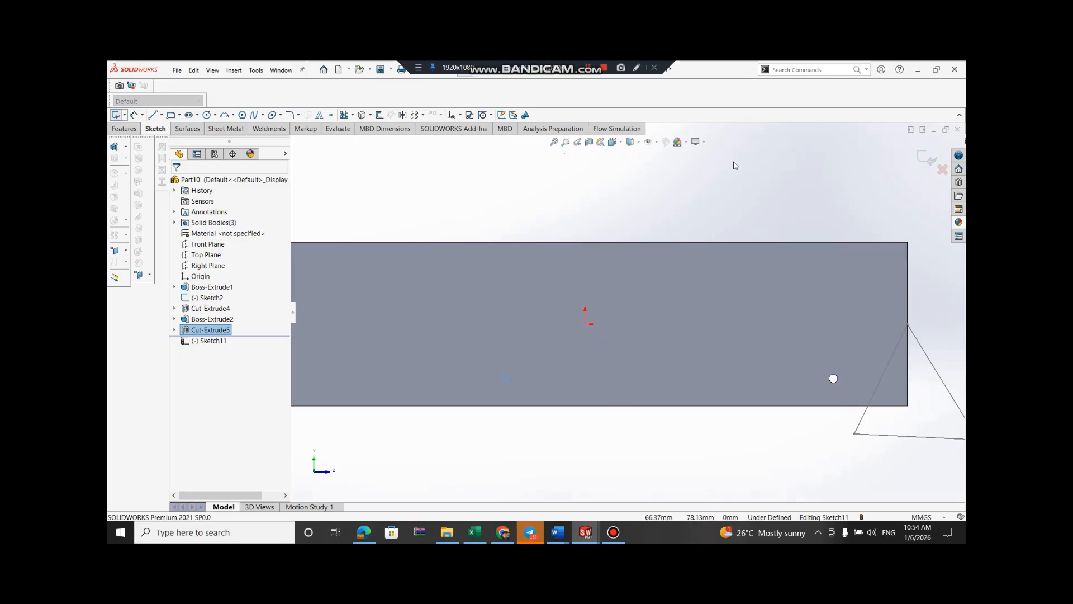
pyautogui.click(742, 180)
pyautogui.click(928, 159)
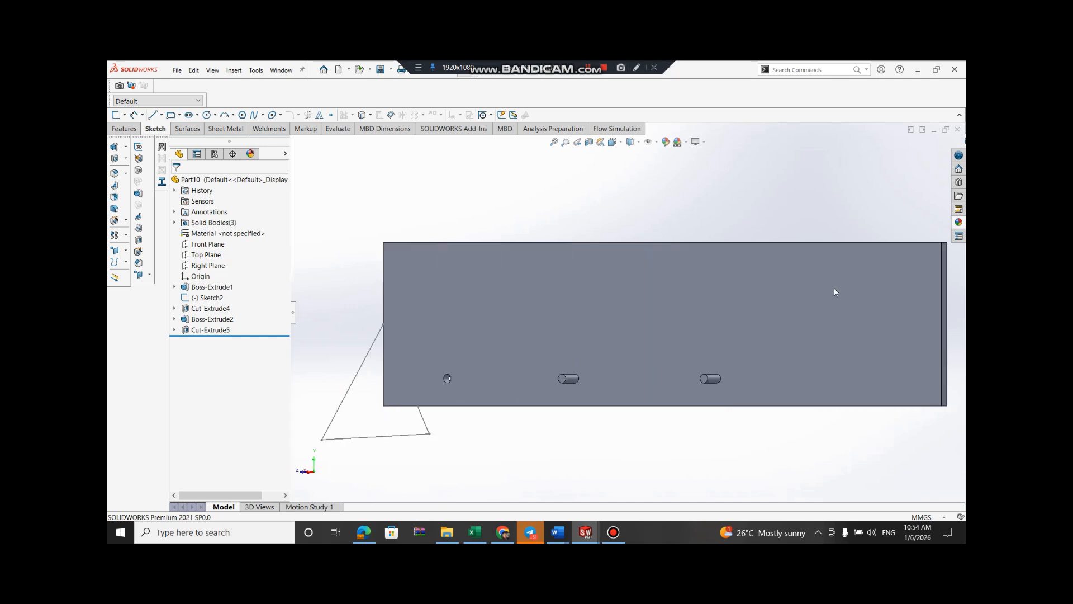
# On the plate's large face, sketch a 75 mm horizontal centerline from the center of the pin farthest from the existing hole, continuing the row
pyautogui.scroll(2, 784, 415)
pyautogui.scroll(-3, 725, 327)
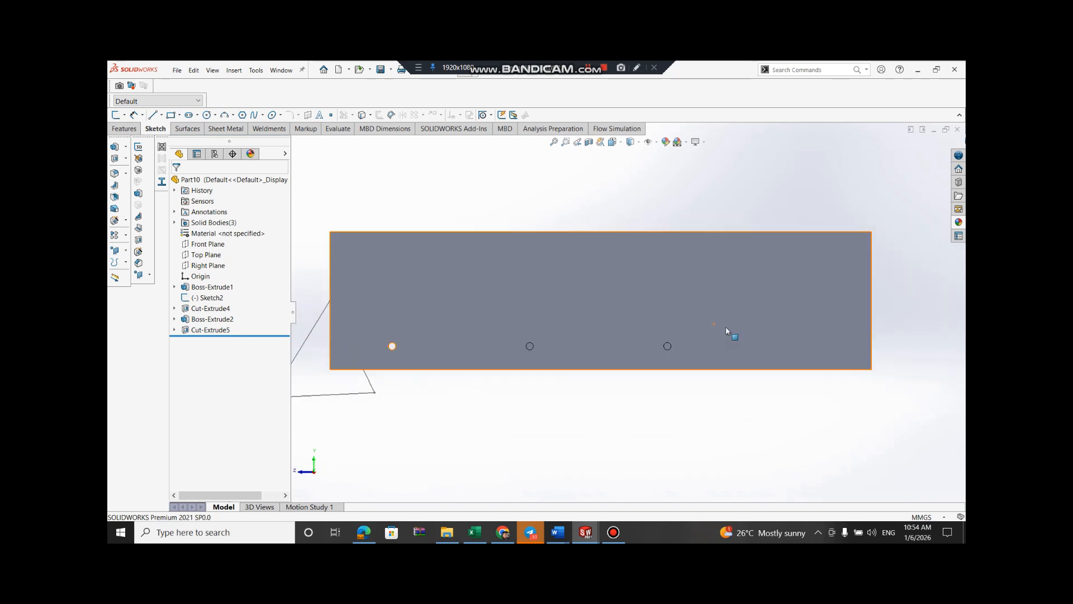
pyautogui.rightClick(741, 225)
pyautogui.click(761, 241)
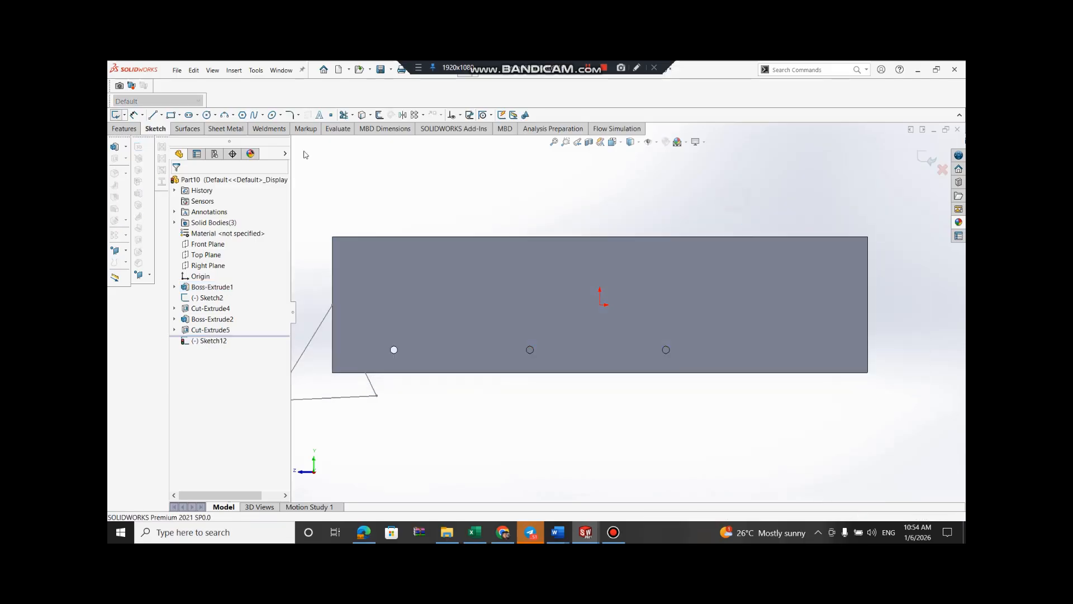
pyautogui.click(162, 114)
pyautogui.click(170, 134)
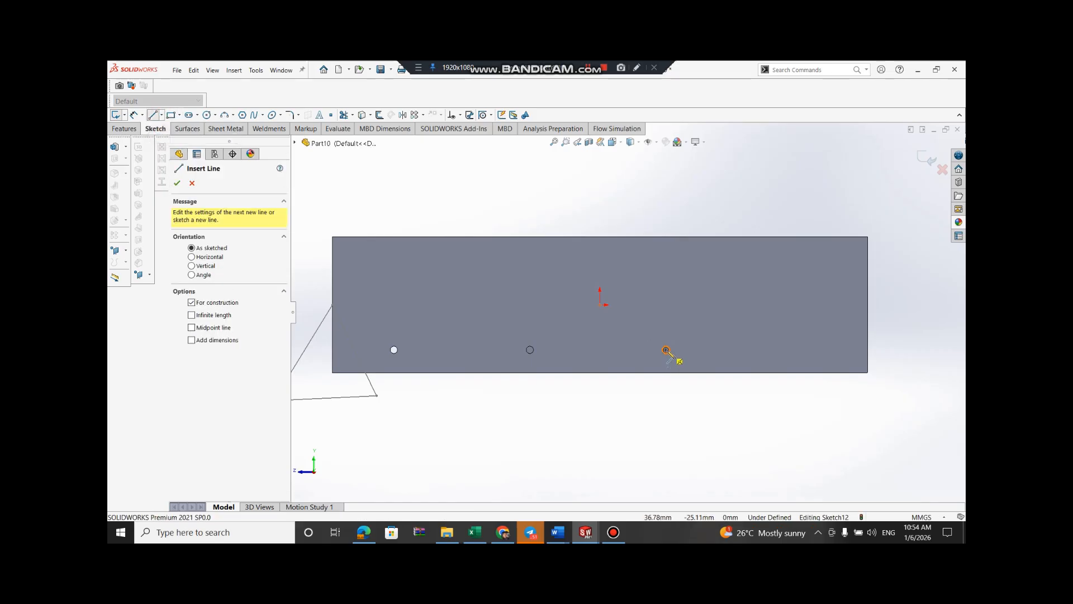
pyautogui.click(665, 350)
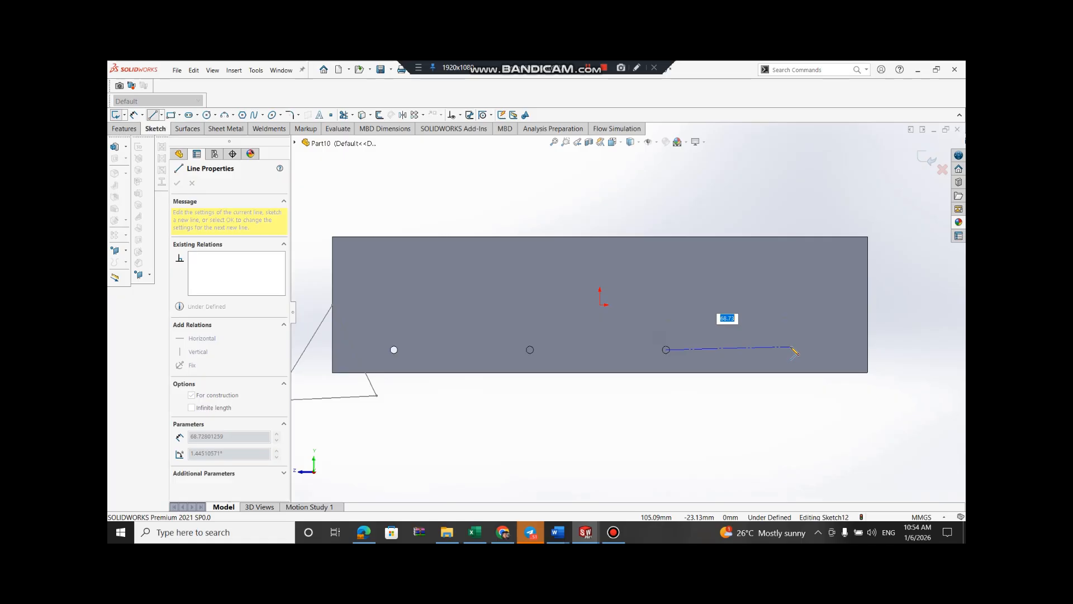
pyautogui.write('75')
pyautogui.press('Return')
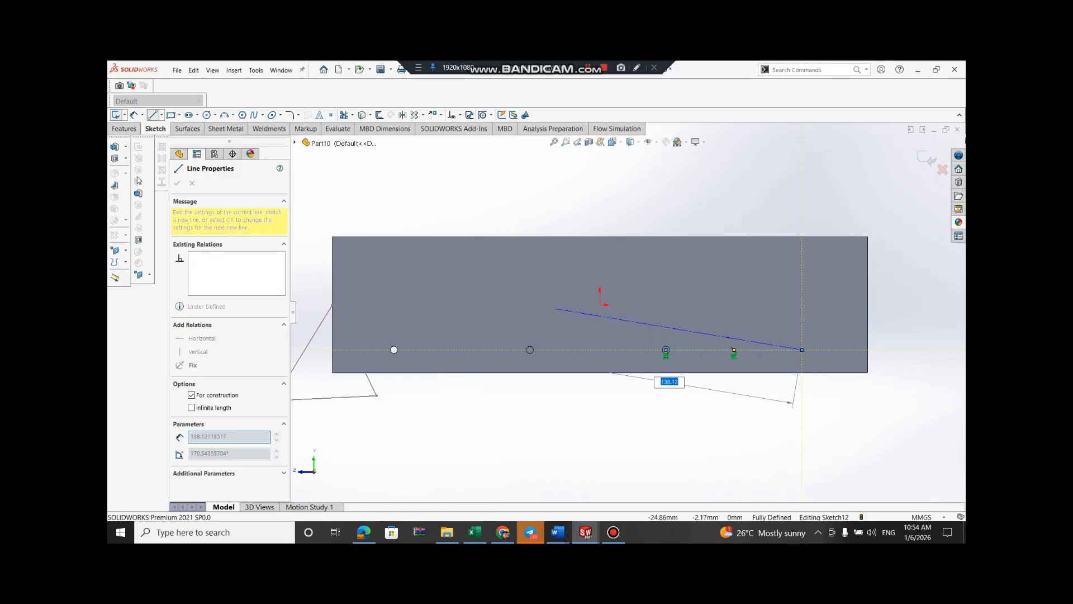
# Draw a 4 mm diameter circle at the far end of the centerline and cut-extrude it to a blind depth of 155 mm
pyautogui.click(207, 114)
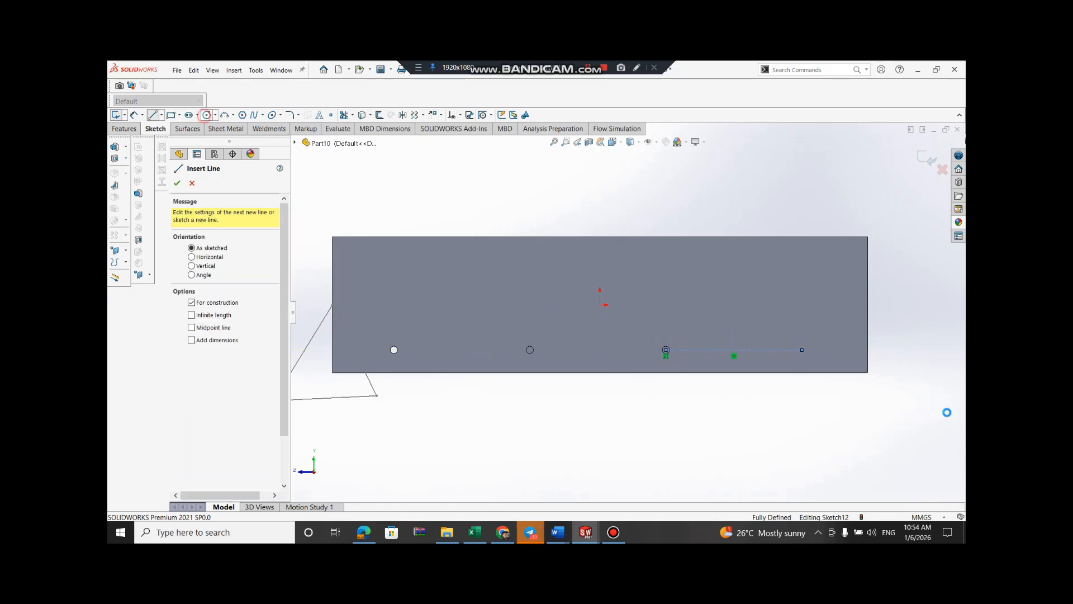
pyautogui.click(802, 350)
pyautogui.press('Return')
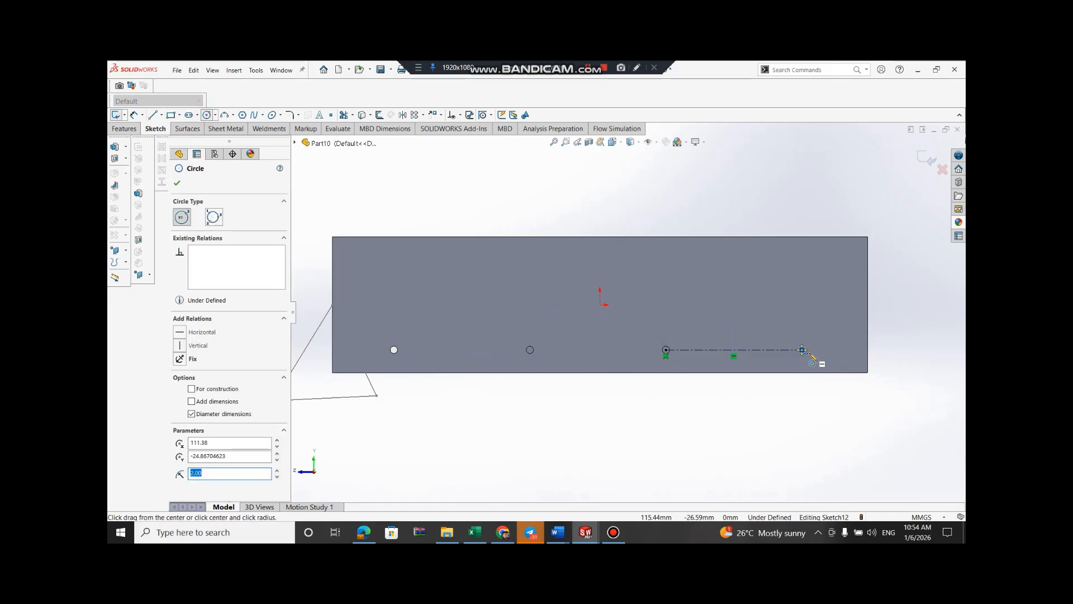
pyautogui.click(177, 183)
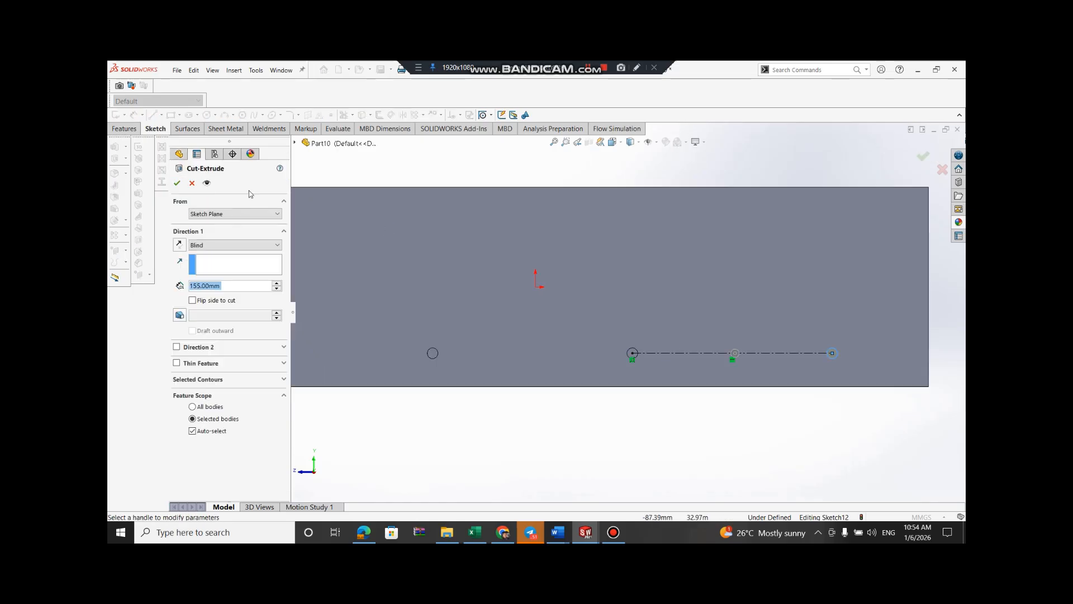
pyautogui.click(178, 184)
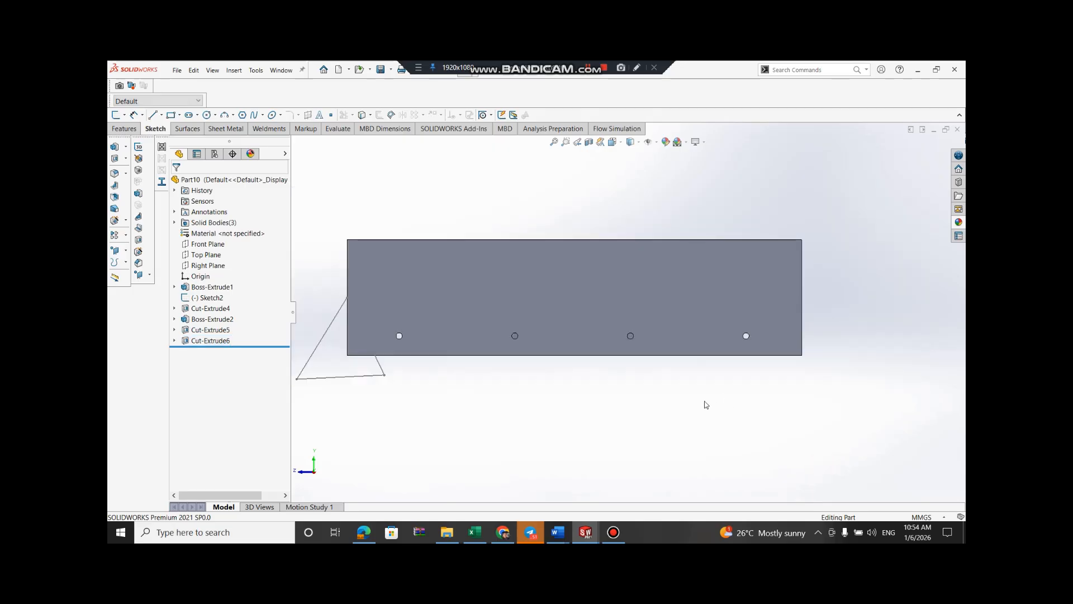
pyautogui.click(116, 115)
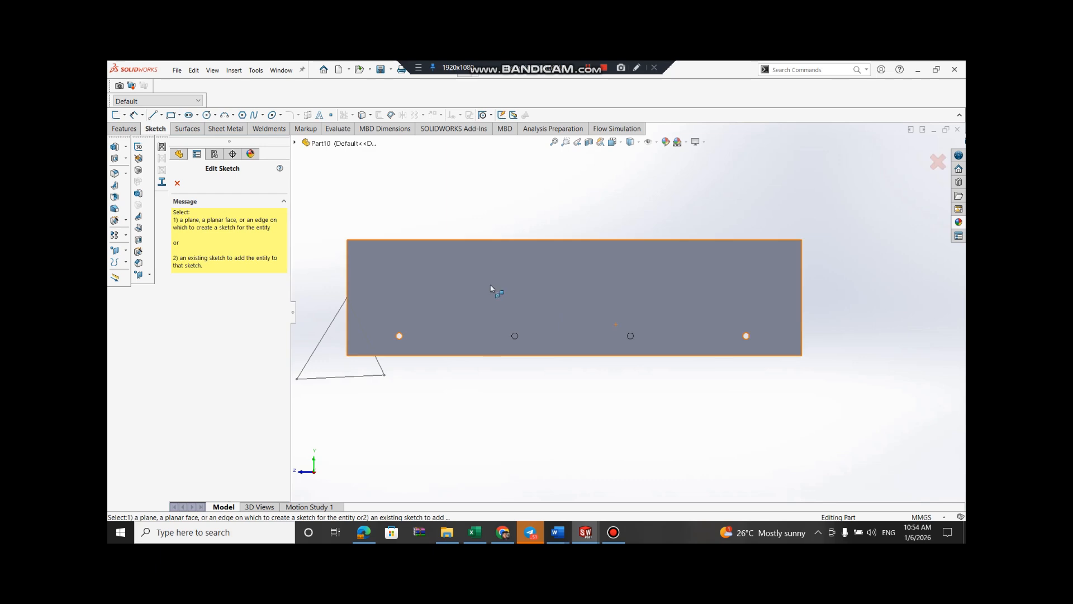
pyautogui.rightClick(488, 281)
pyautogui.click(852, 159)
pyautogui.rightClick(620, 249)
pyautogui.click(761, 174)
pyautogui.click(935, 163)
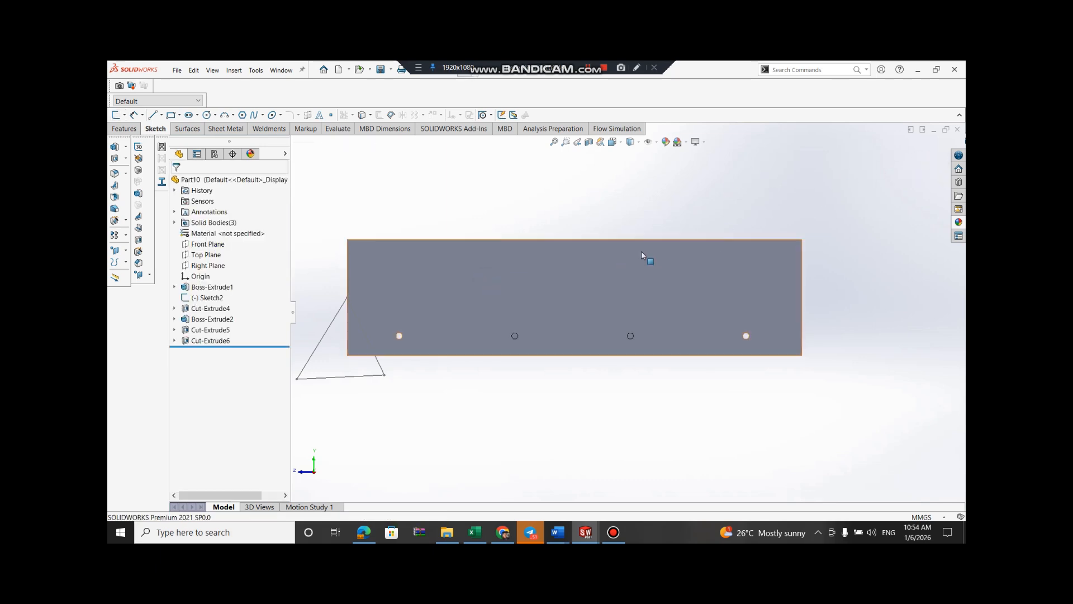
# Try to delete the leftover triangle's lines from within a new sketch on the plate's large face, and discard that sketch
pyautogui.rightClick(639, 265)
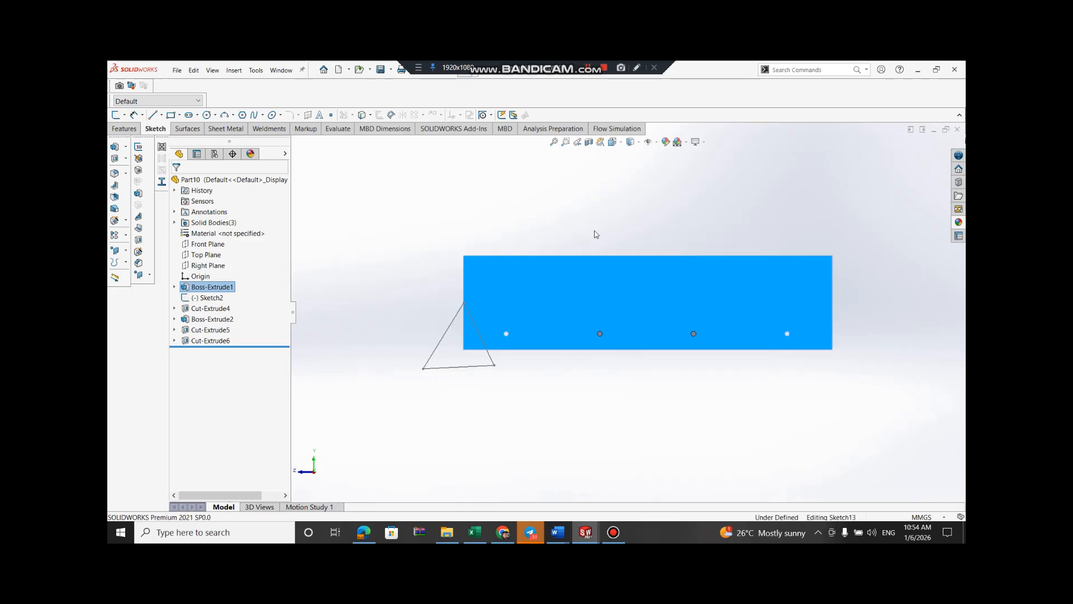
pyautogui.click(471, 367)
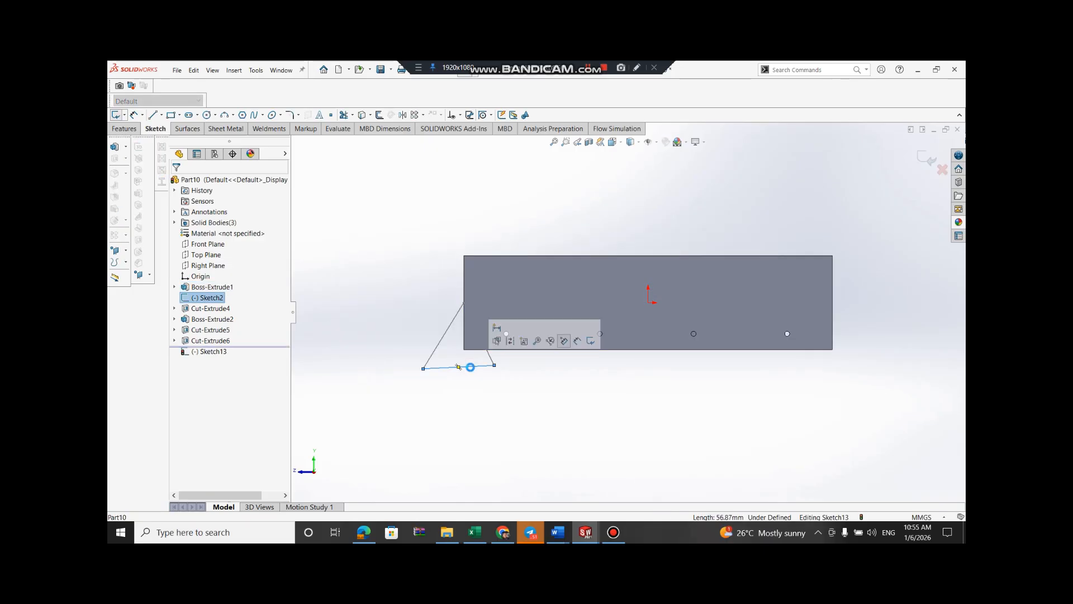
pyautogui.press('Delete')
pyautogui.click(441, 340)
pyautogui.press('Delete')
pyautogui.click(440, 344)
pyautogui.press('Delete')
pyautogui.click(562, 399)
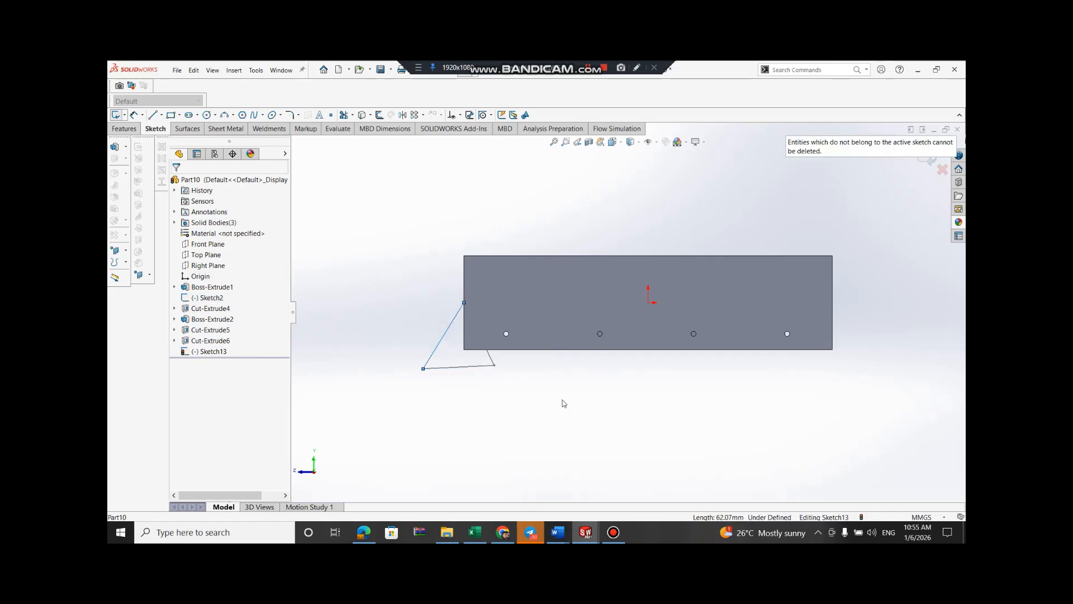
pyautogui.click(942, 170)
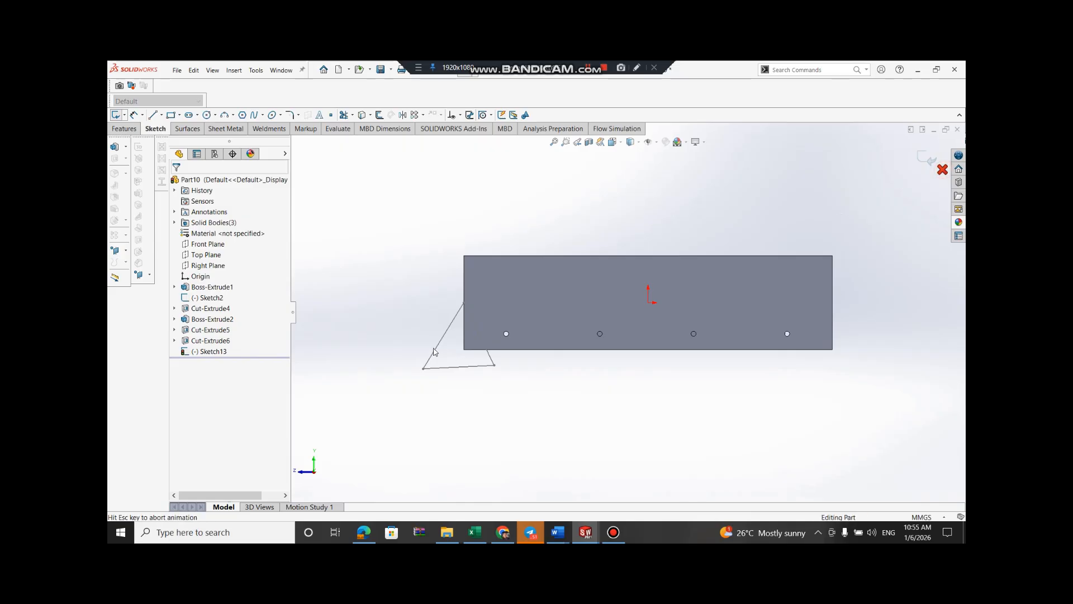
# Delete the leftover triangle sketch at the plate's end
pyautogui.click(336, 377)
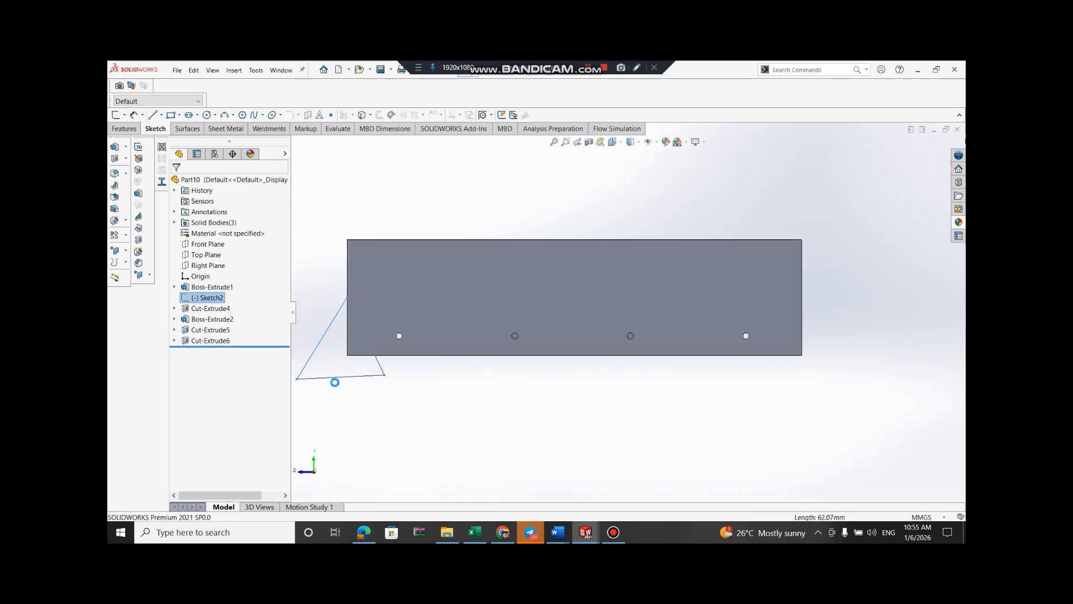
pyautogui.press('Delete')
# Start a sketch on the plate's large face and try a line from the lower edge to the adjacent short end edge
pyautogui.rightClick(388, 273)
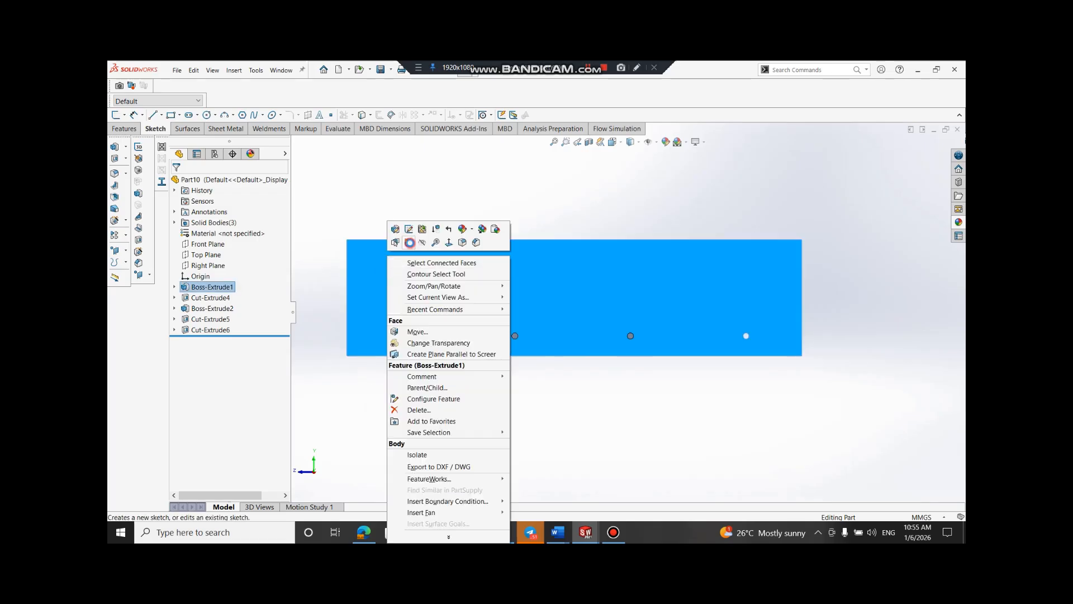
pyautogui.click(411, 240)
pyautogui.click(153, 116)
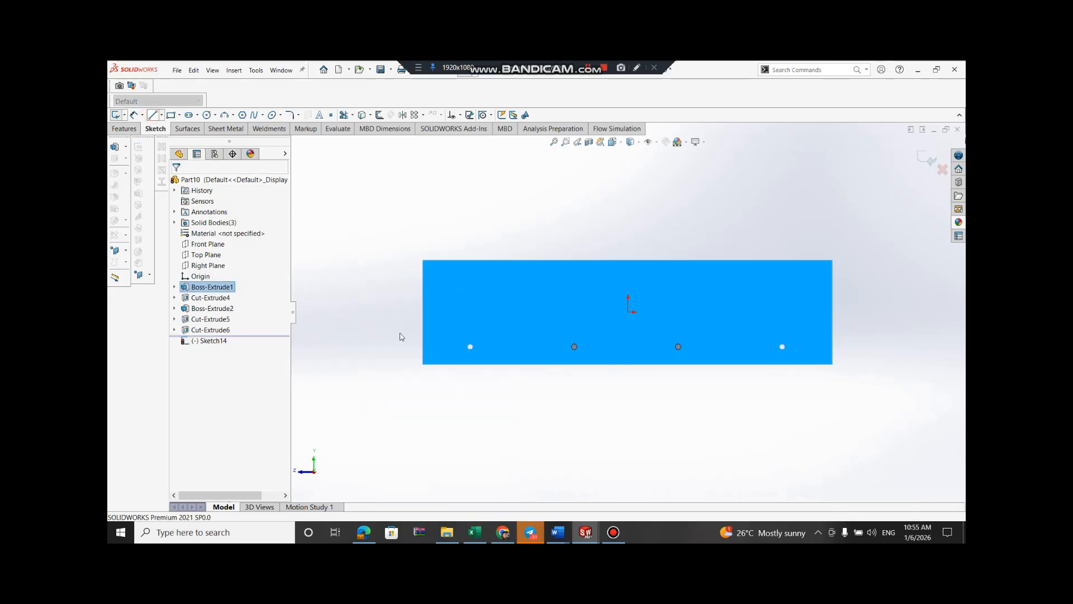
pyautogui.click(446, 365)
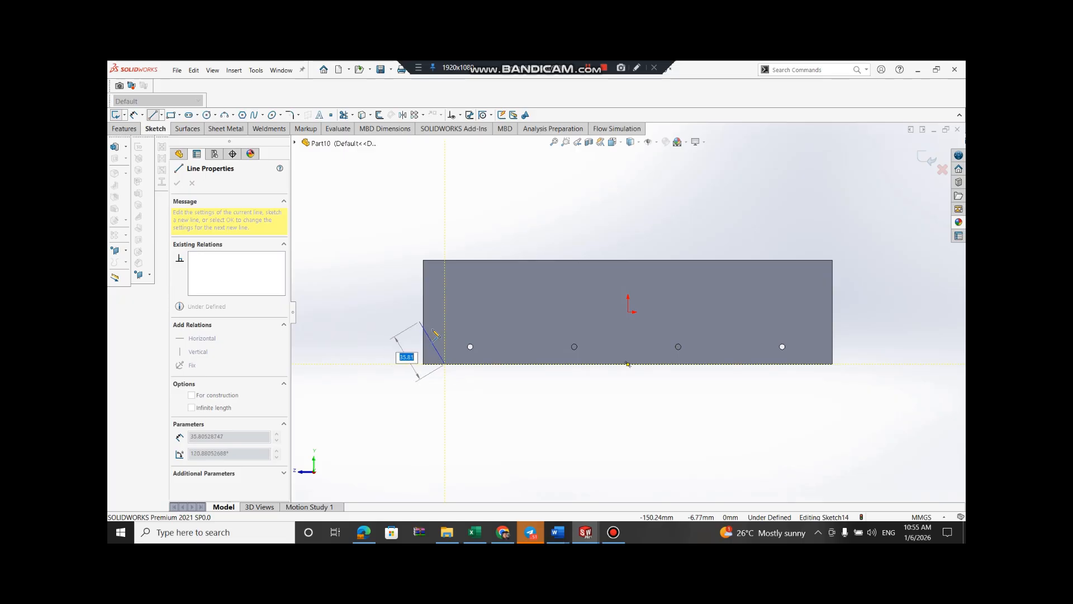
pyautogui.click(423, 323)
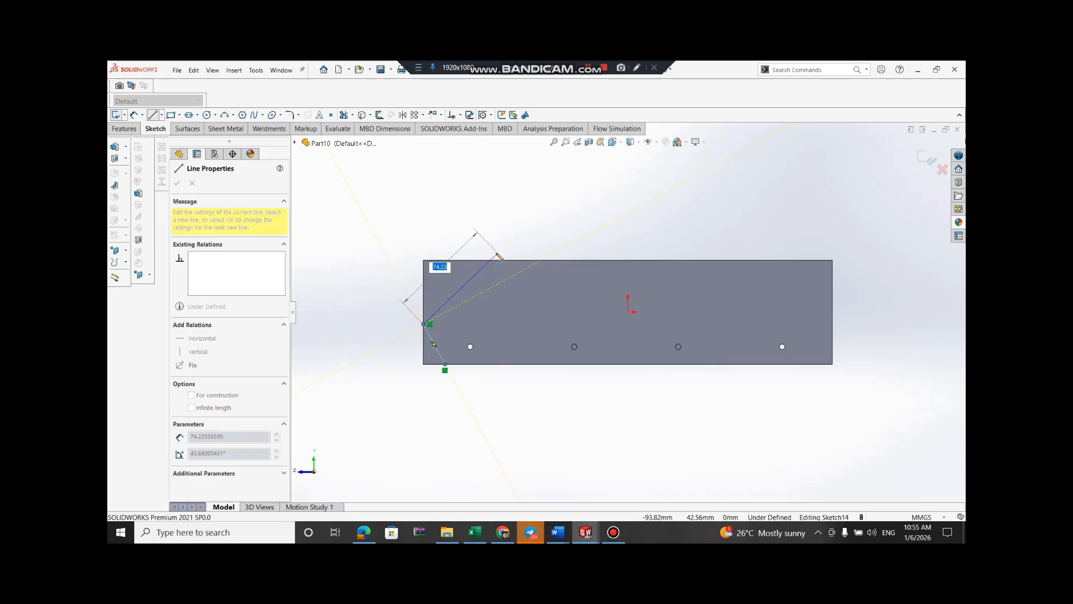
pyautogui.press('Escape')
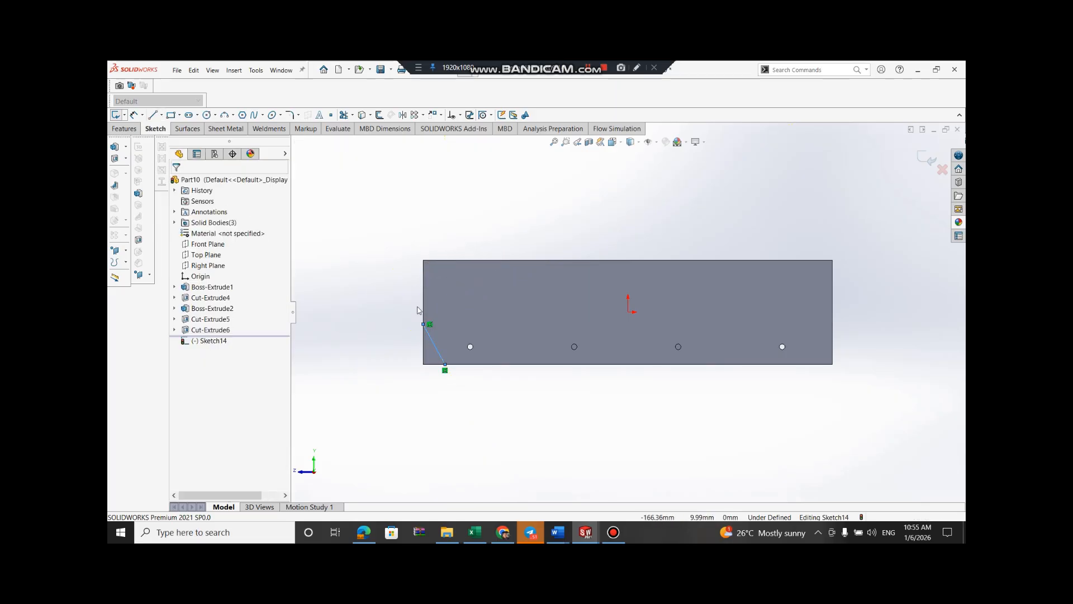
pyautogui.click(629, 304)
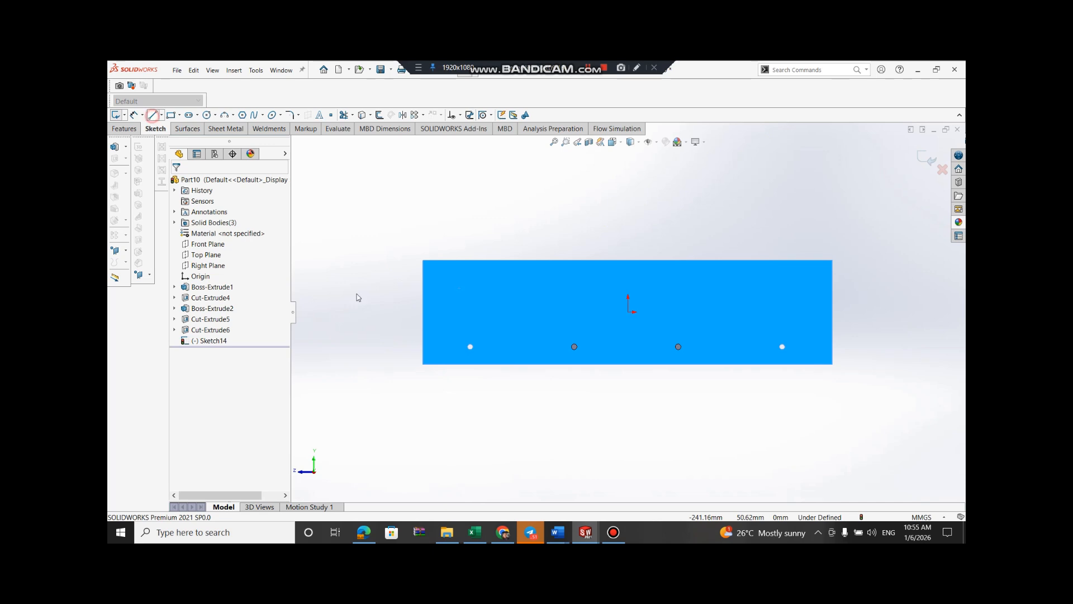
# Sketch a closed five-line profile overlapping both corners of that end, with its inner vertex at the end edge's midpoint, and cut-extrude it
pyautogui.click(444, 364)
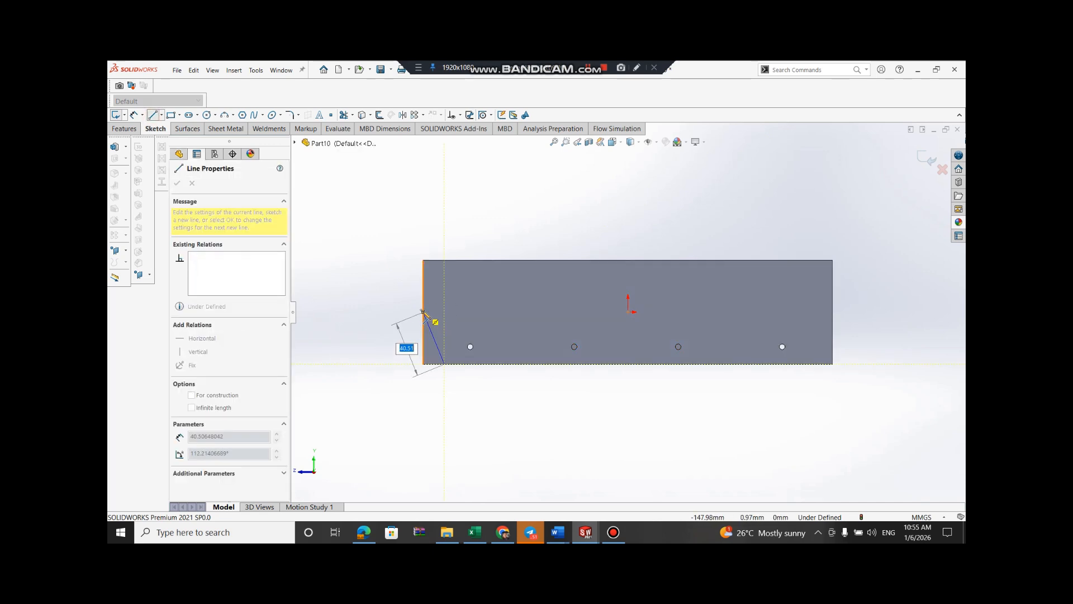
pyautogui.click(424, 312)
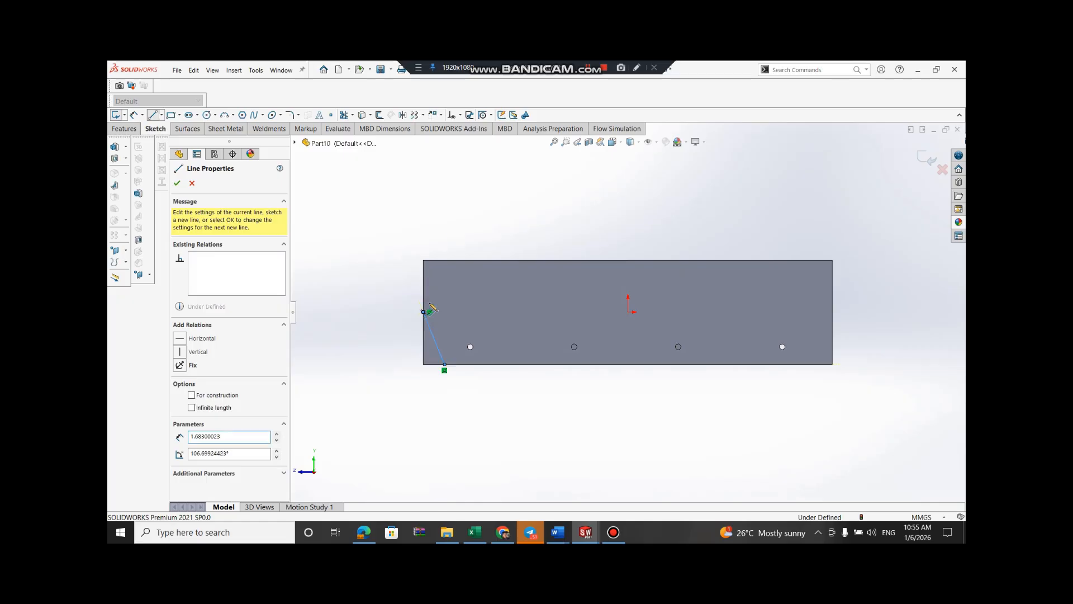
pyautogui.click(492, 250)
pyautogui.click(331, 234)
pyautogui.click(367, 422)
pyautogui.click(445, 364)
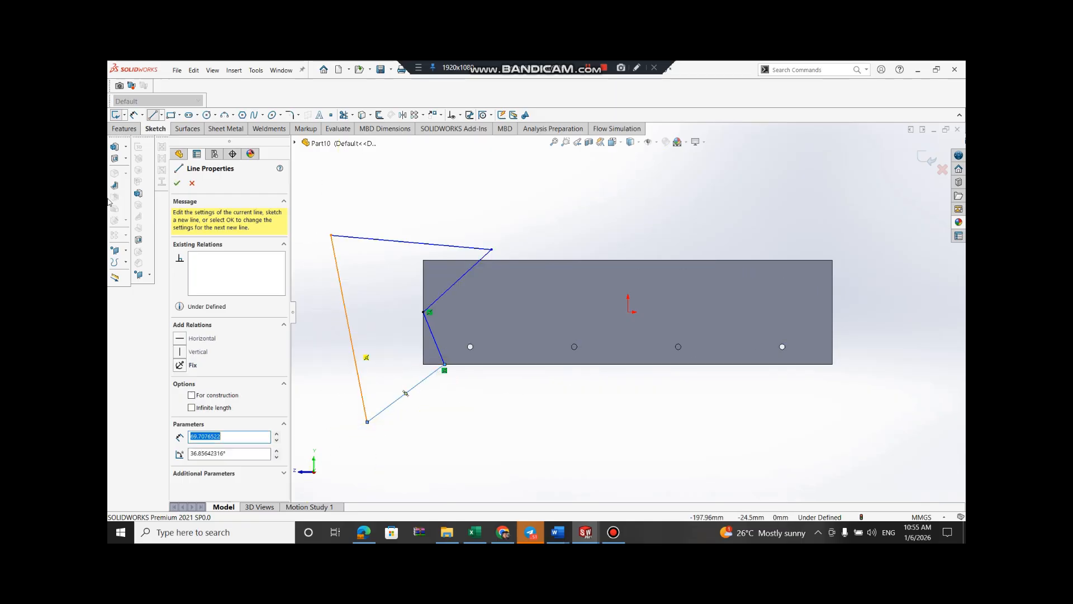
pyautogui.click(116, 160)
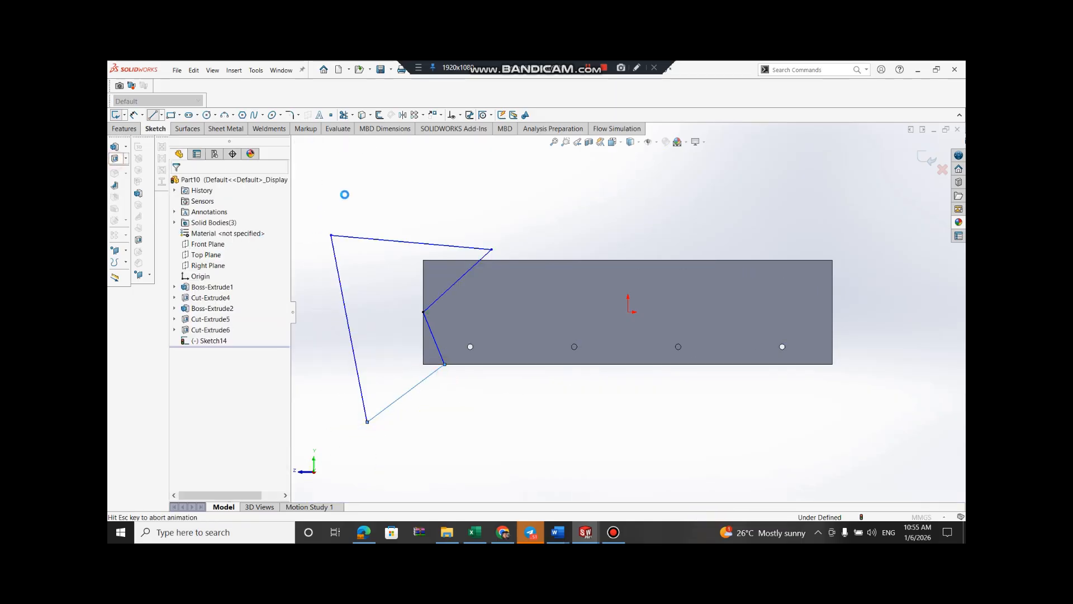
pyautogui.click(177, 182)
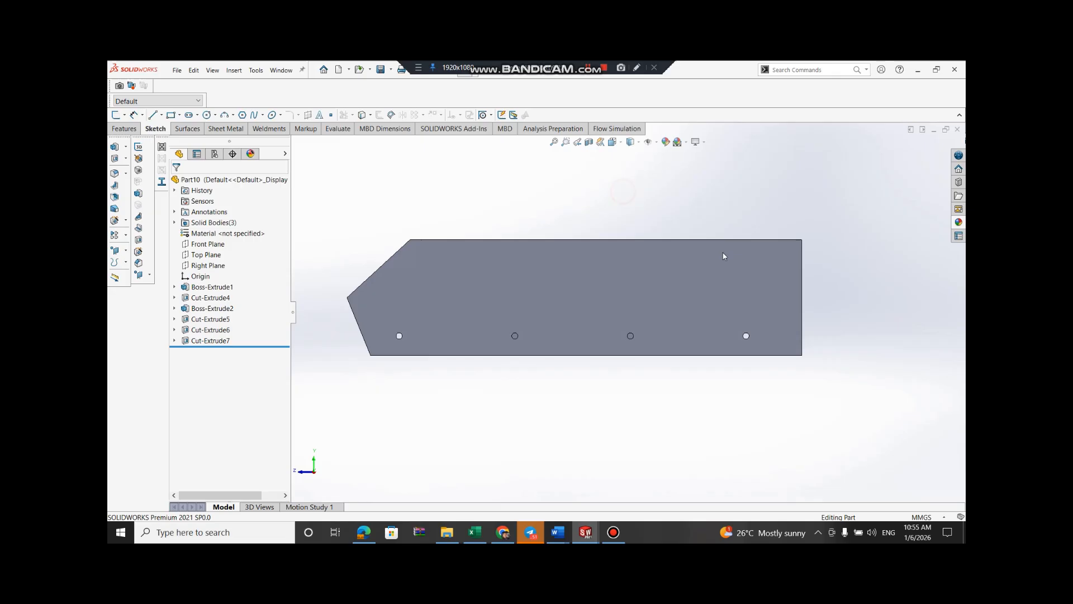
# Sketch a closed triangle from the plate's straight end edge across its lower corner and cut-extrude it 155 mm blind
pyautogui.rightClick(777, 262)
pyautogui.click(799, 242)
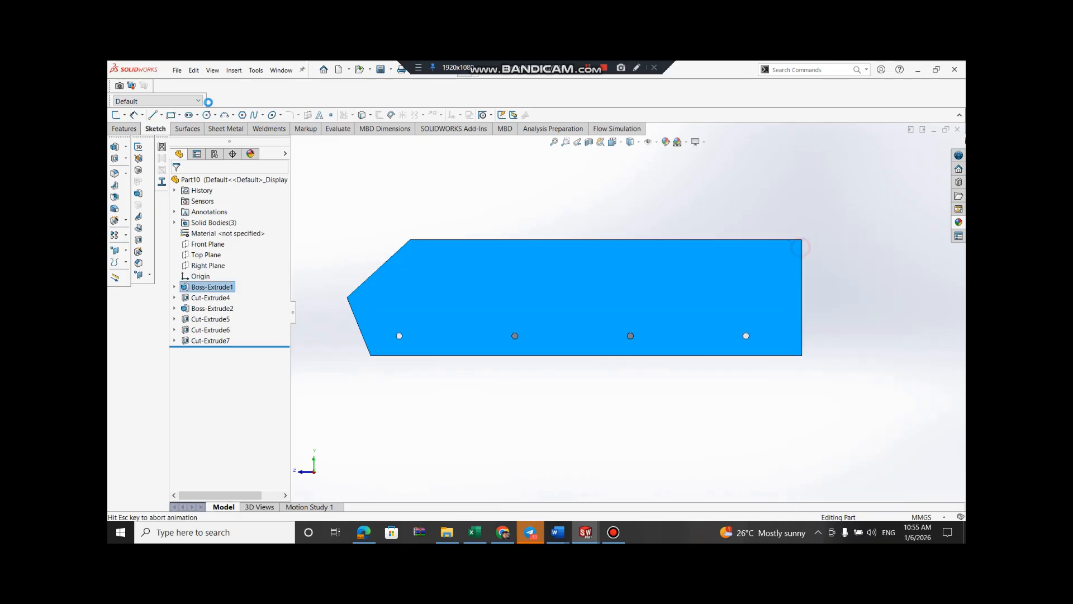
pyautogui.click(159, 116)
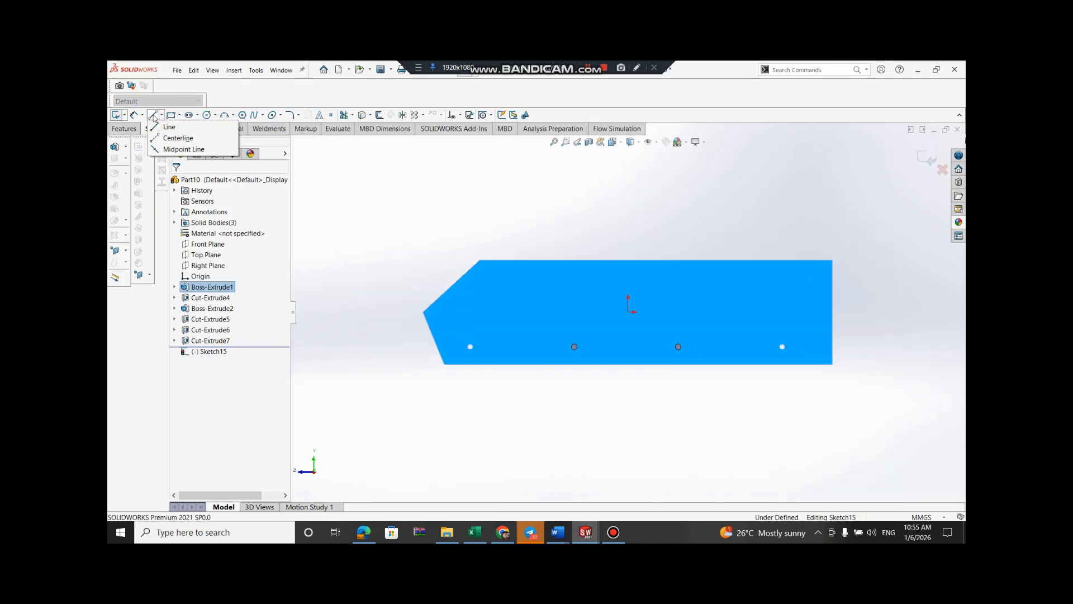
pyautogui.click(168, 127)
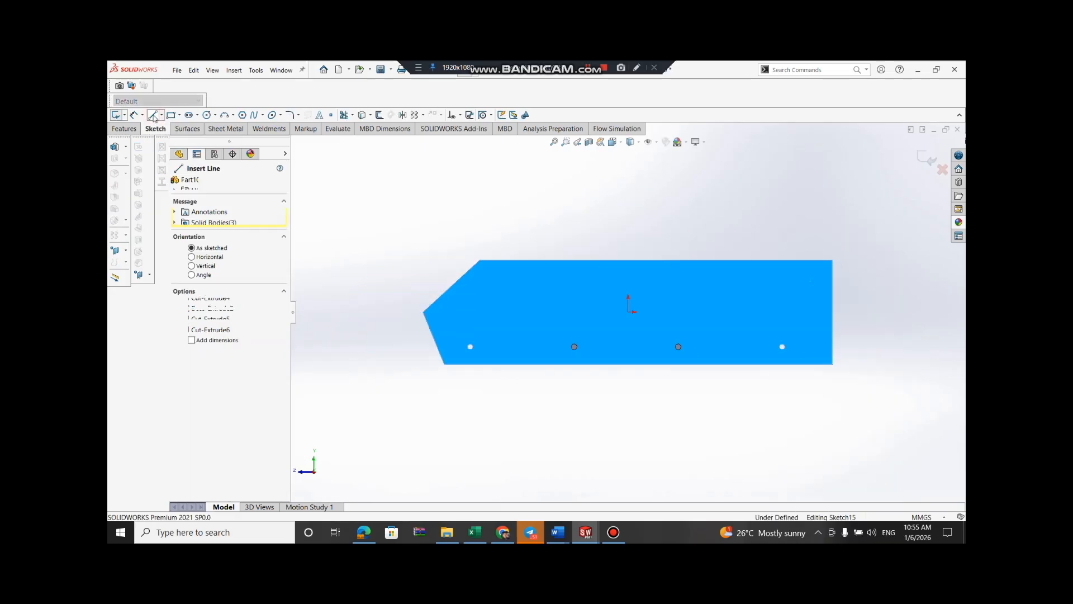
pyautogui.click(833, 298)
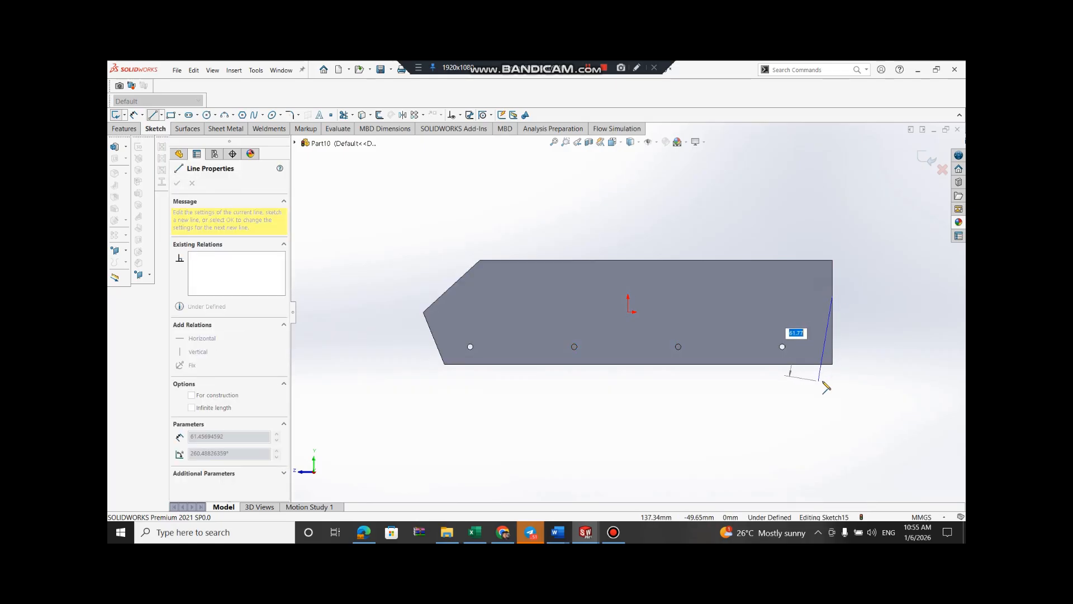
pyautogui.click(823, 380)
pyautogui.click(879, 373)
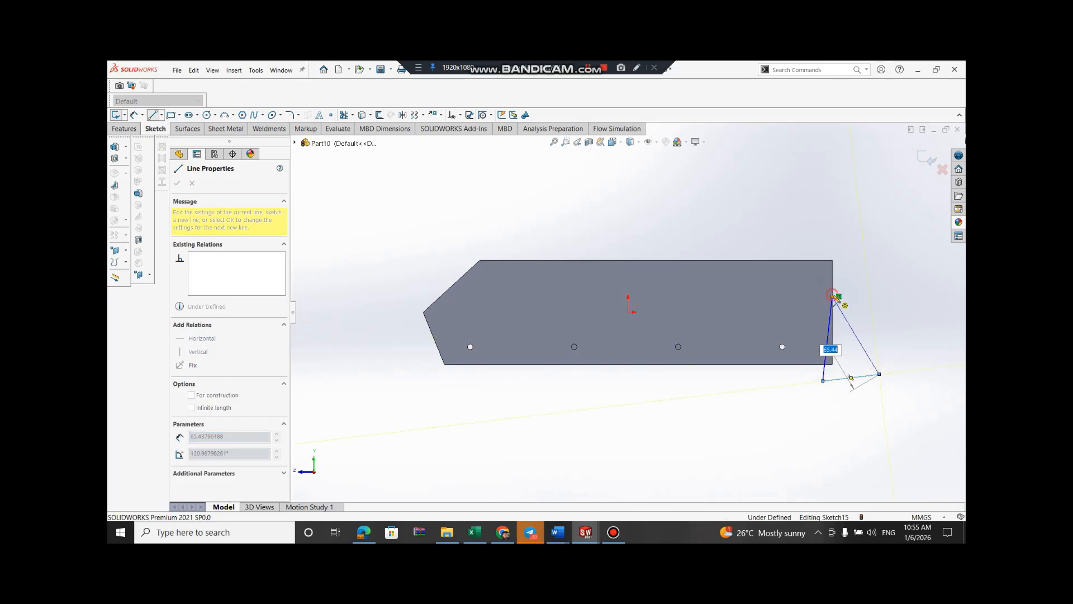
pyautogui.click(833, 296)
pyautogui.click(115, 159)
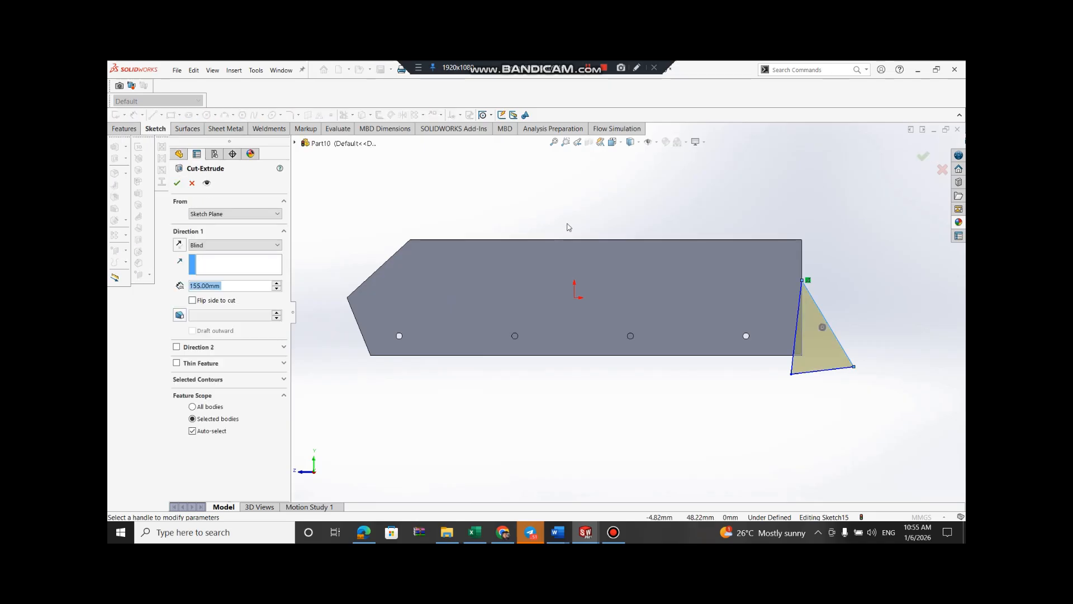
pyautogui.click(177, 183)
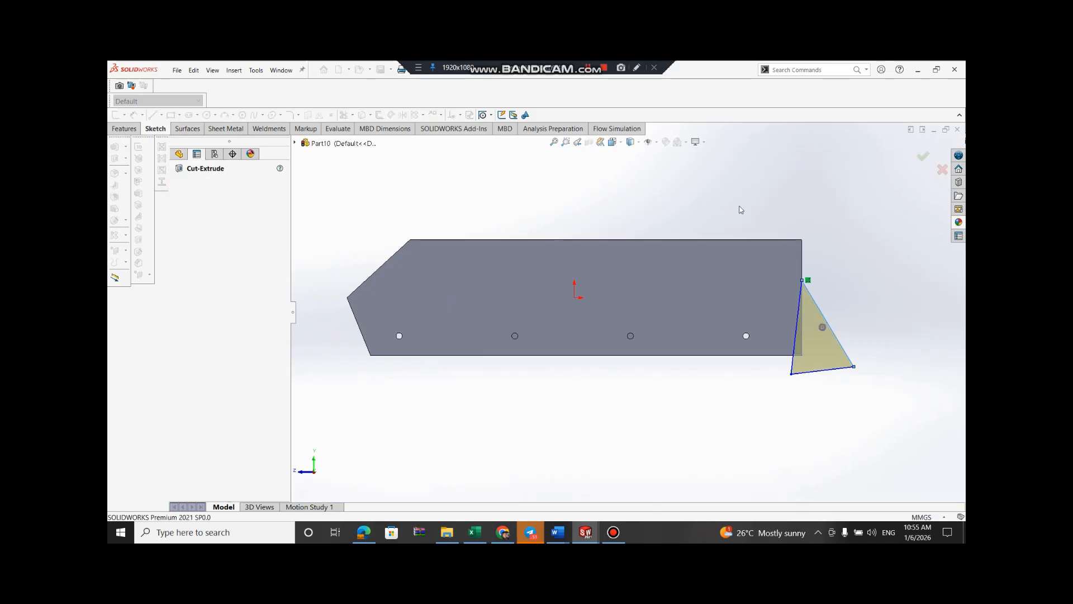
# Examine the cut plate end and the two pins from several angles
pyautogui.scroll(1, 730, 245)
pyautogui.scroll(1, 731, 245)
pyautogui.press('Right')
pyautogui.press('Right')
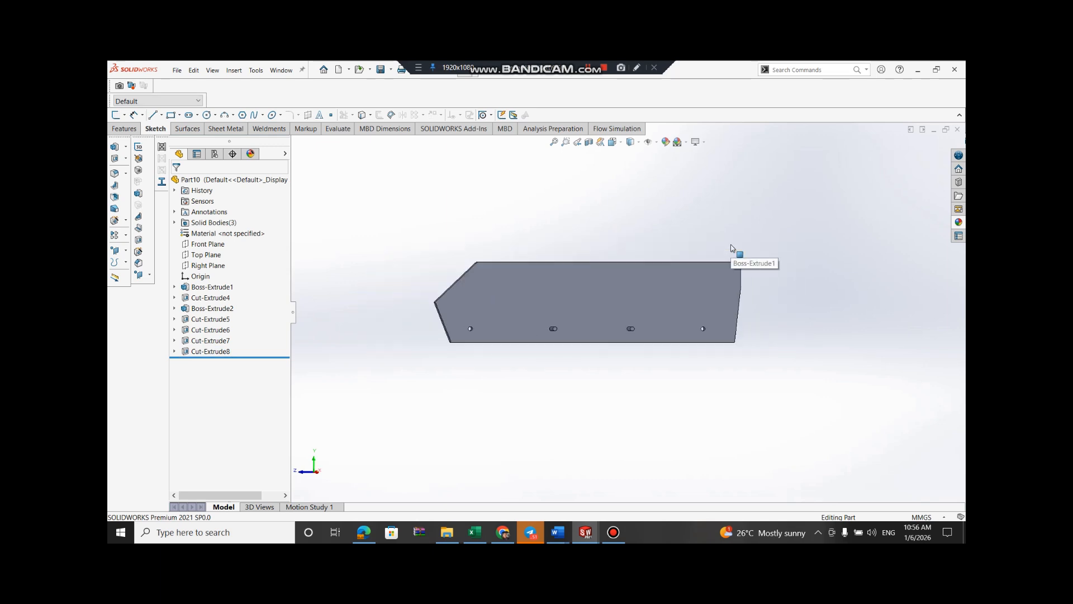
pyautogui.press('Left')
pyautogui.press('Left')
pyautogui.press('Left')
pyautogui.press('Left')
pyautogui.moveTo(699, 264); pyautogui.dragTo(604, 341, button='middle')
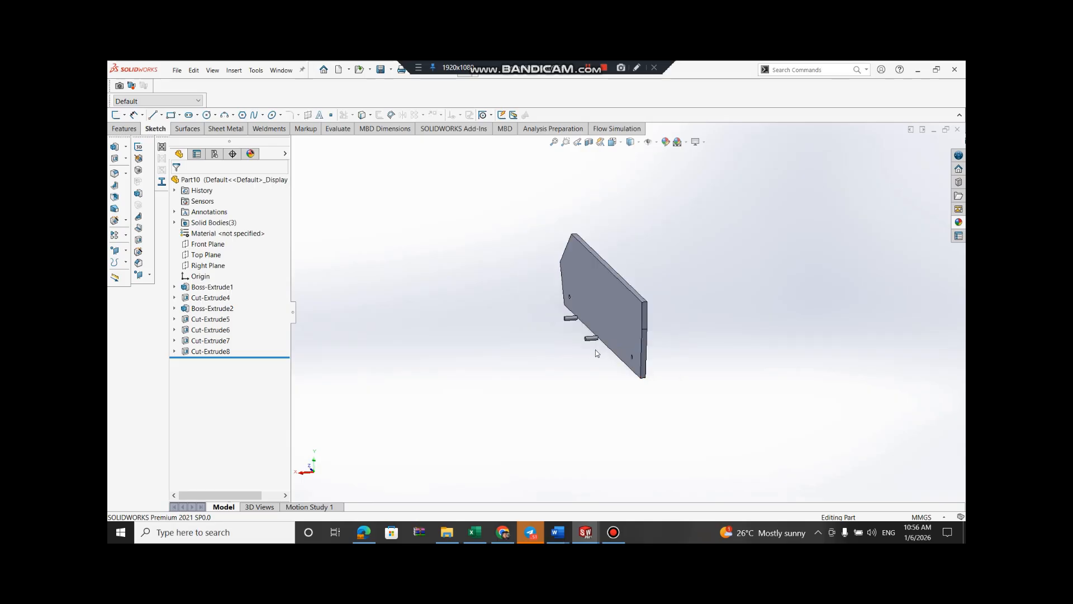
pyautogui.moveTo(595, 350)
pyautogui.mouseDown(button='middle')
pyautogui.moveTo(628, 315)
pyautogui.moveTo(709, 266)
pyautogui.mouseUp(button='middle')
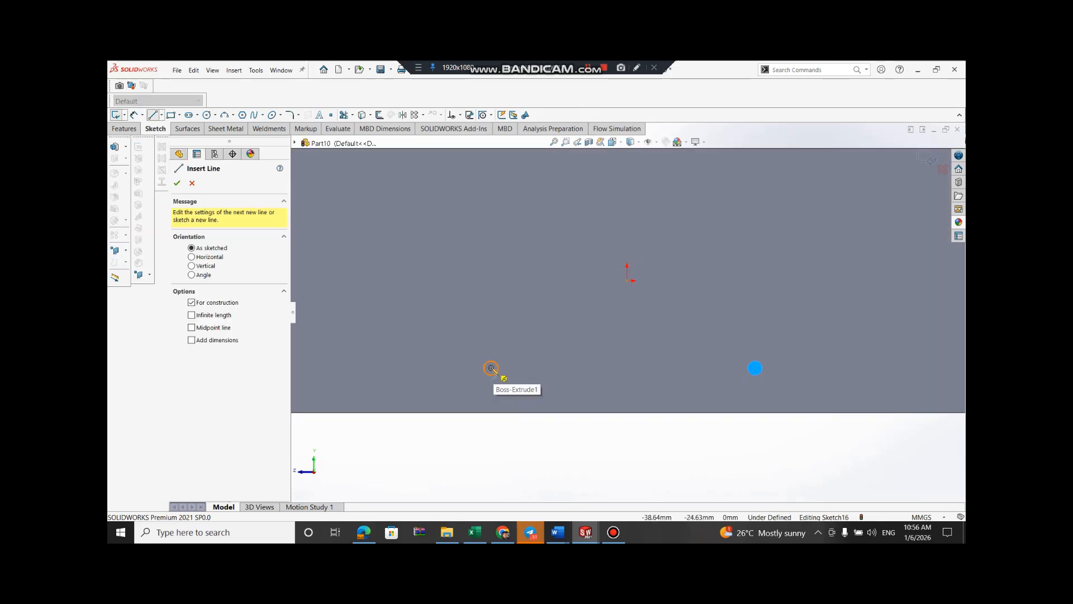
# Measure the centre distance between the two pins with a trial construction line on the plate's large face
pyautogui.click(491, 369)
pyautogui.click(755, 361)
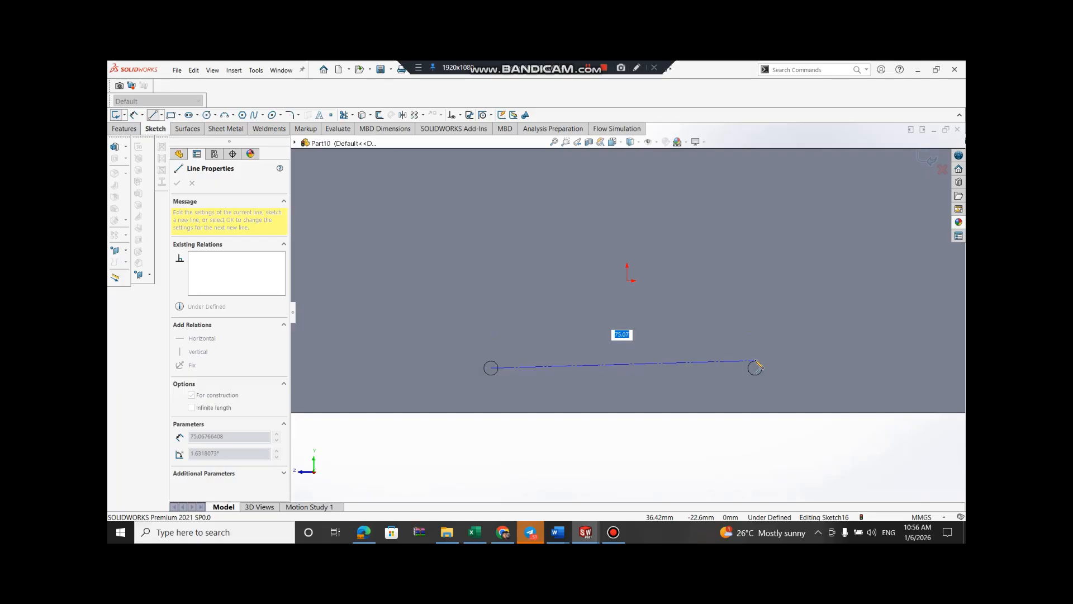
pyautogui.click(755, 368)
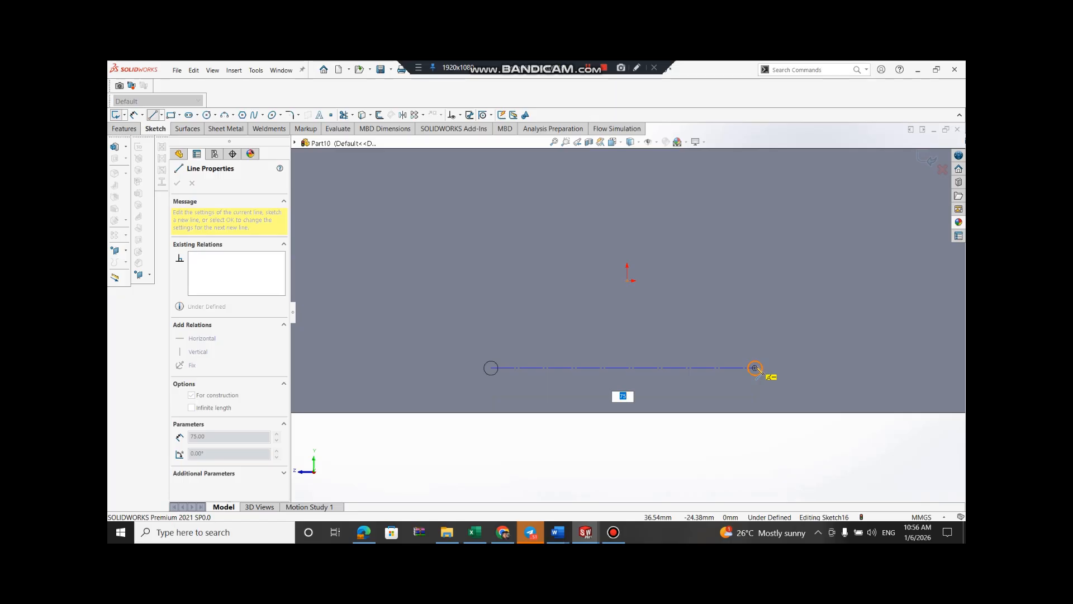
pyautogui.press('Escape')
pyautogui.press('Escape')
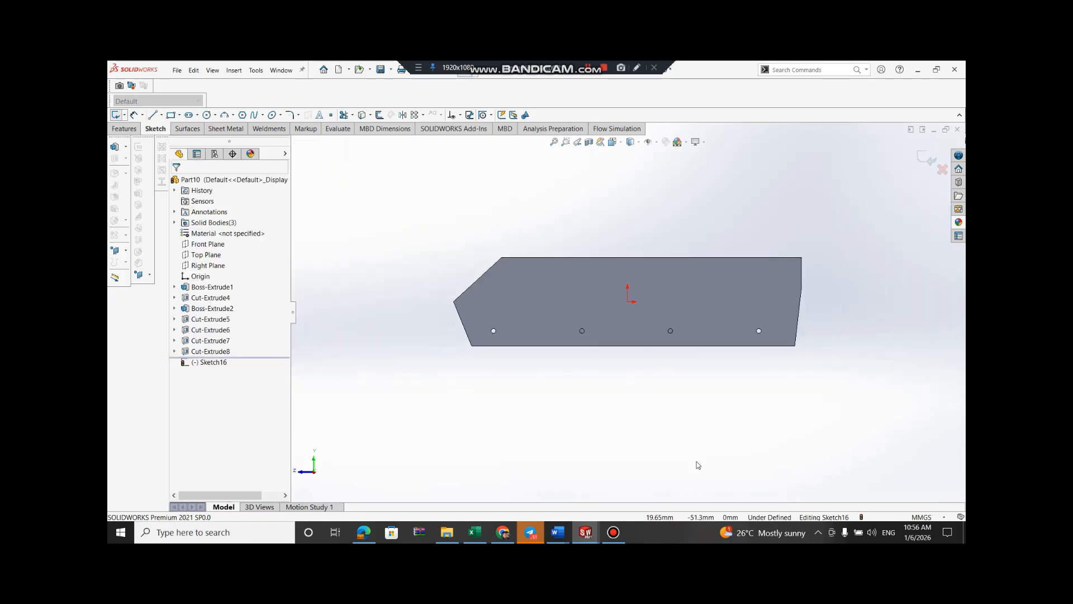
pyautogui.click(371, 325)
# Create a new part document and set its units to MMGS (millimeter, gram, second)
pyautogui.click(177, 70)
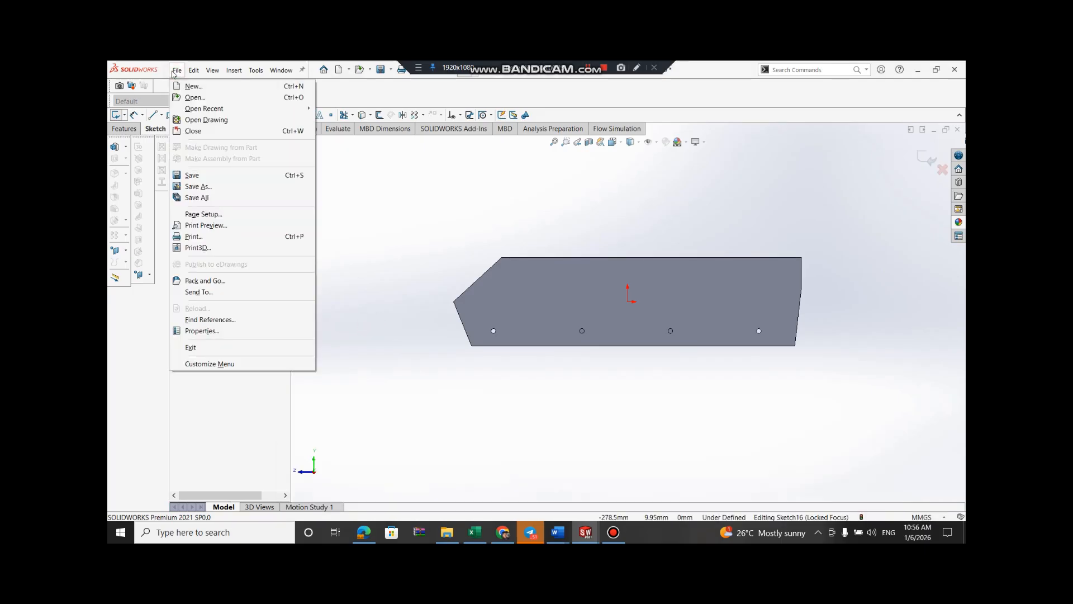
pyautogui.click(185, 88)
pyautogui.click(470, 411)
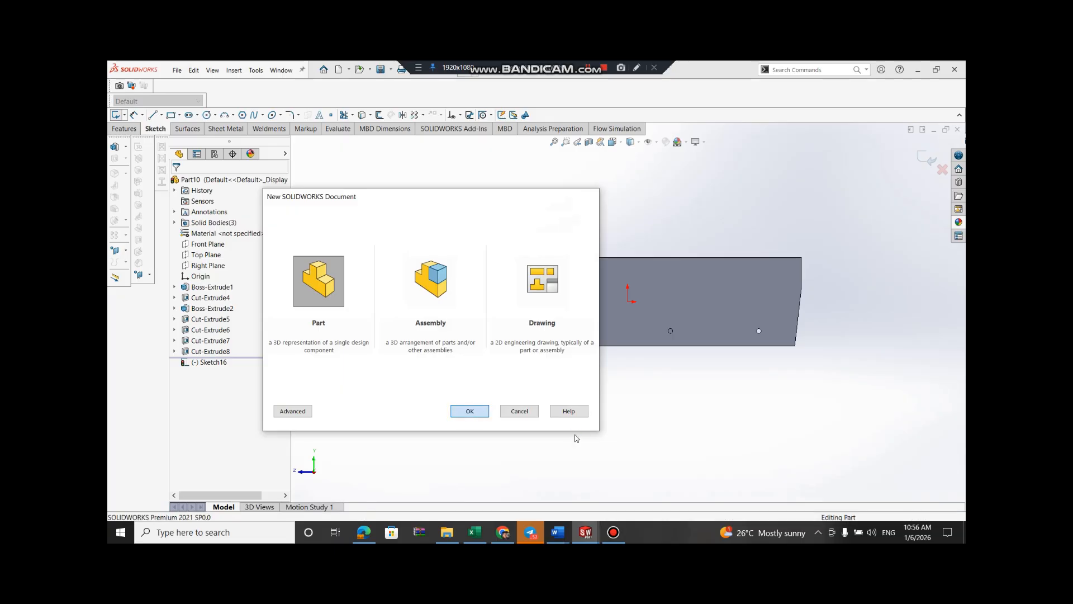
pyautogui.click(932, 518)
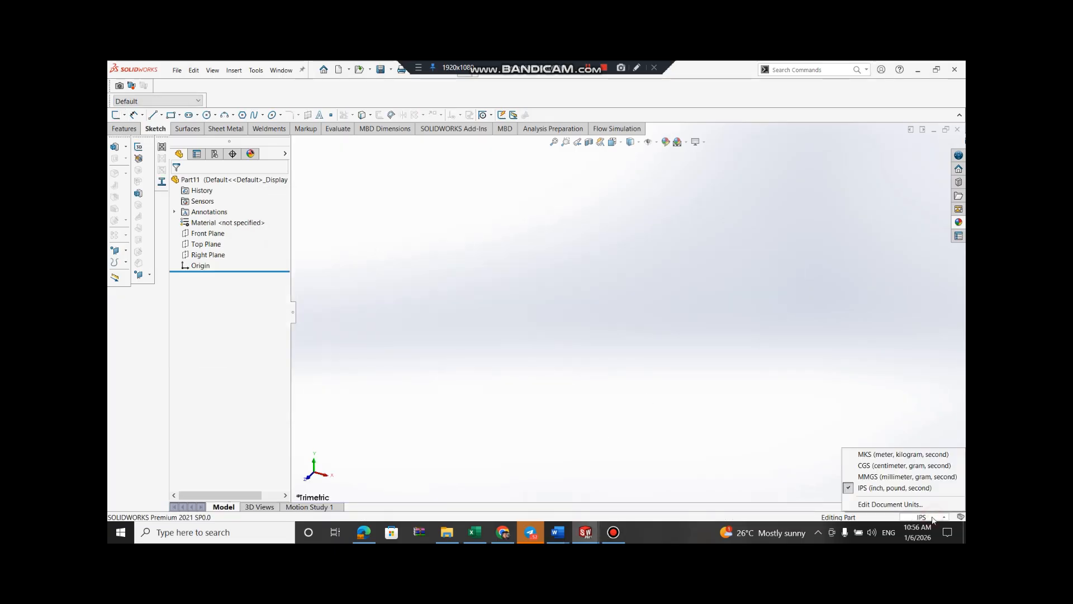
pyautogui.click(920, 478)
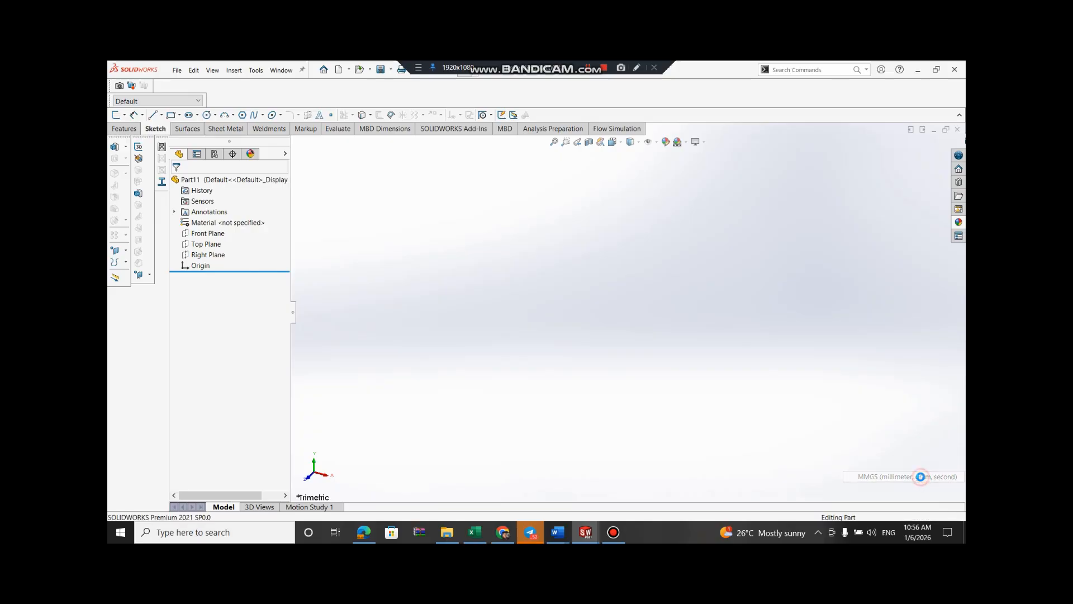
# Start a sketch on the Right Plane and draw a 4 mm circle level with the origin, about 63 mm from it
pyautogui.click(208, 255)
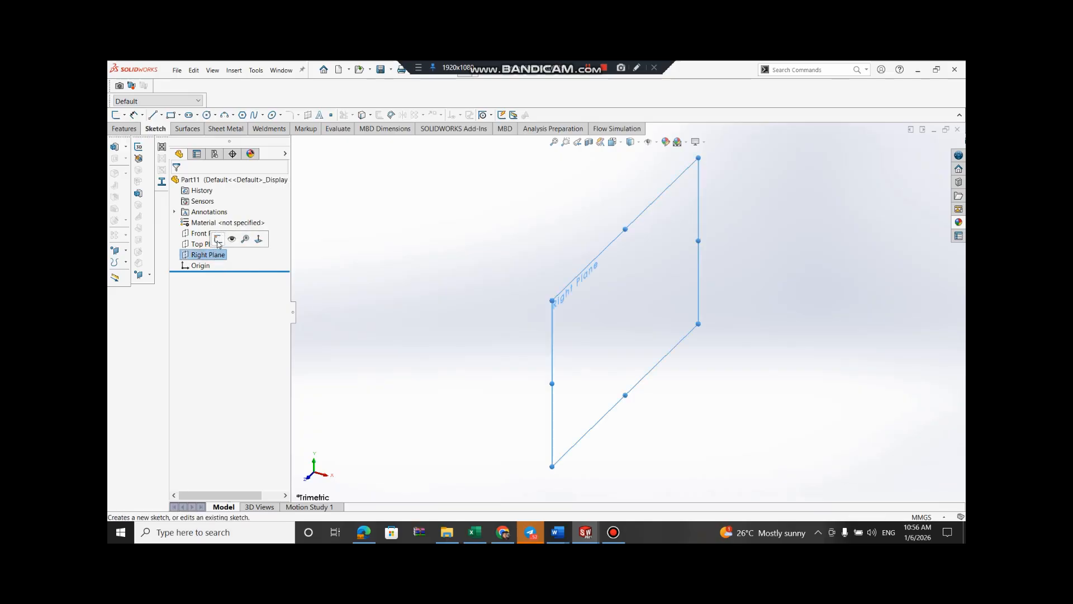
pyautogui.click(218, 238)
pyautogui.click(162, 115)
pyautogui.click(185, 137)
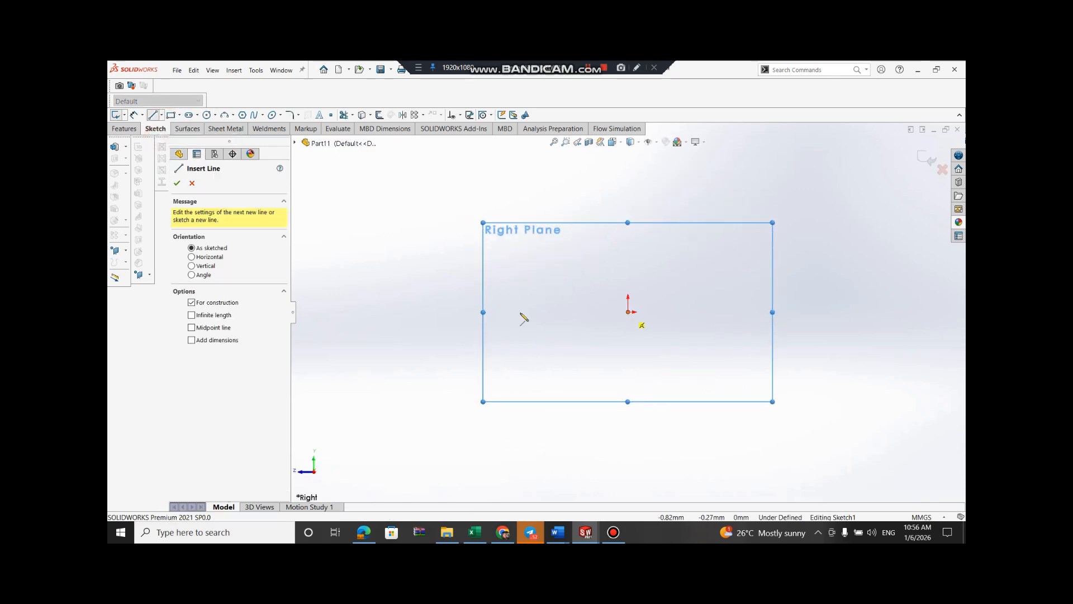
pyautogui.click(207, 116)
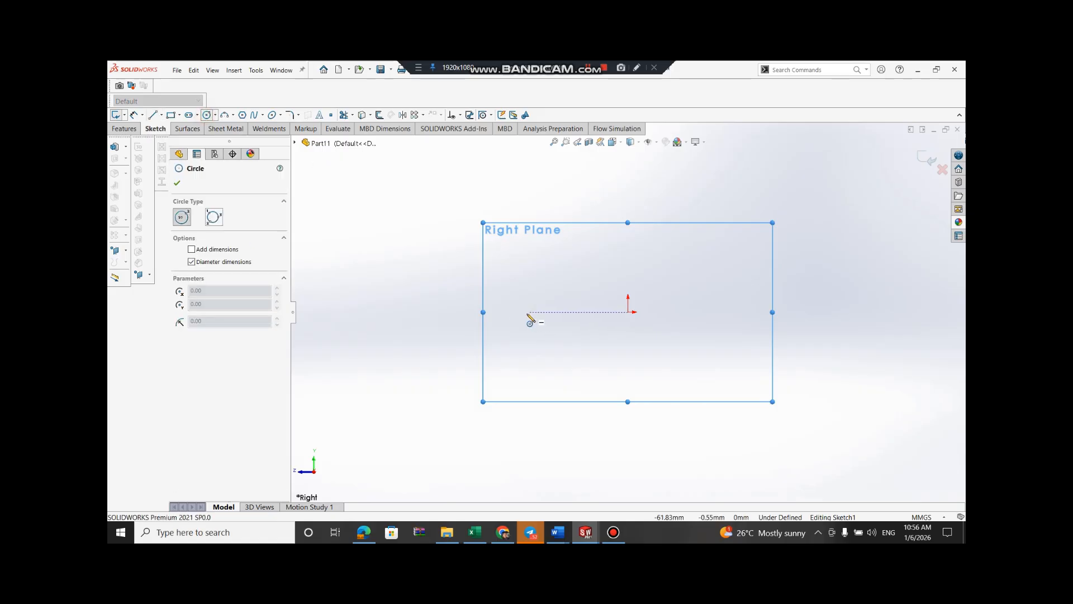
pyautogui.click(526, 312)
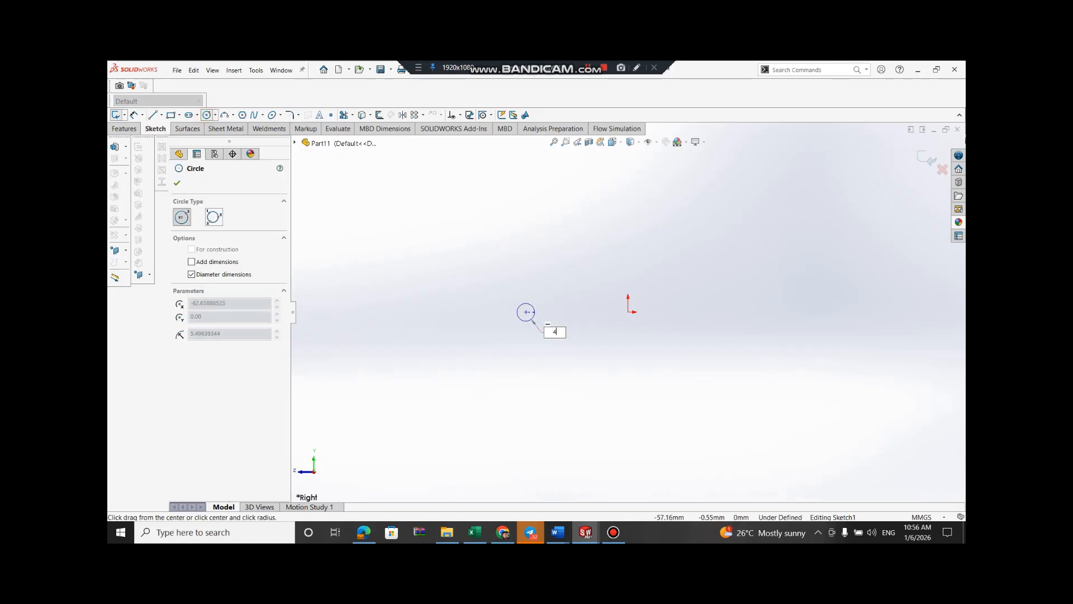
pyautogui.press('Return')
# Draw a second 4 mm circle level with the origin, about 22 mm from it on the opposite side
pyautogui.scroll(-2, 535, 313)
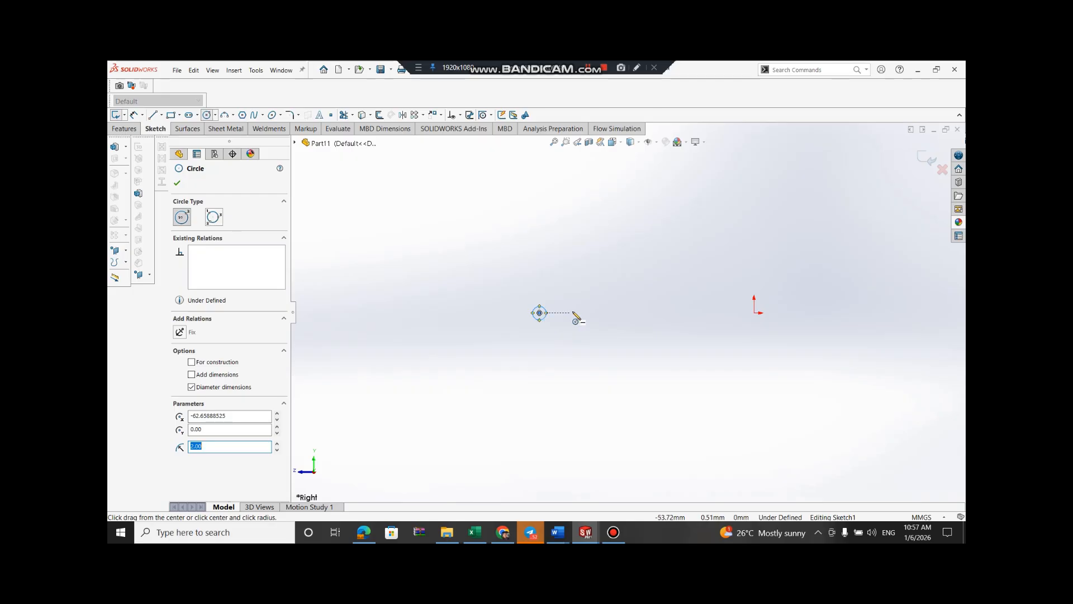
pyautogui.click(828, 313)
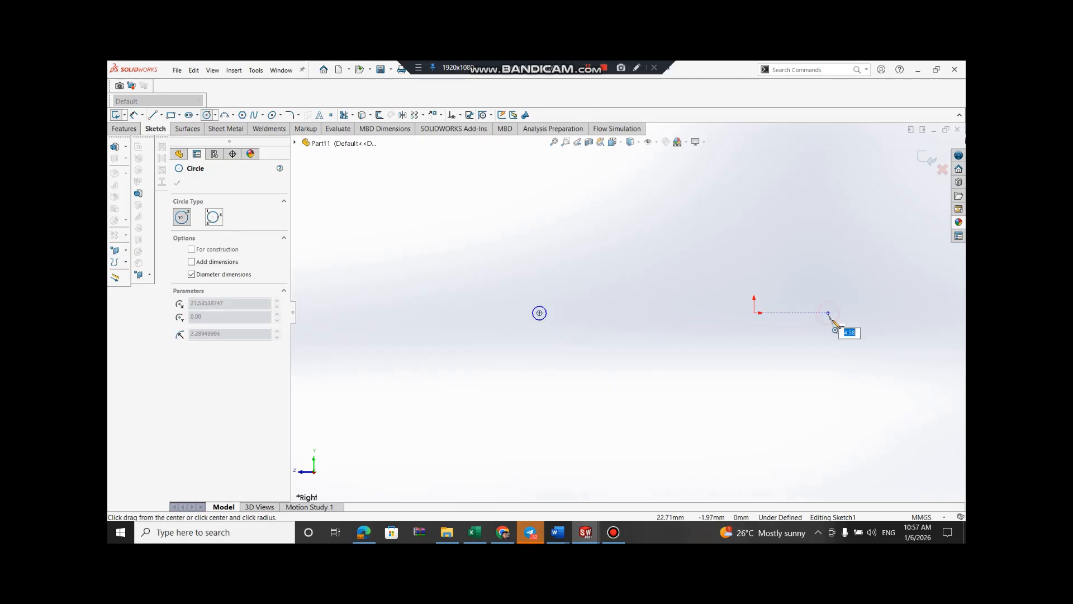
pyautogui.write('4')
pyautogui.press('Return')
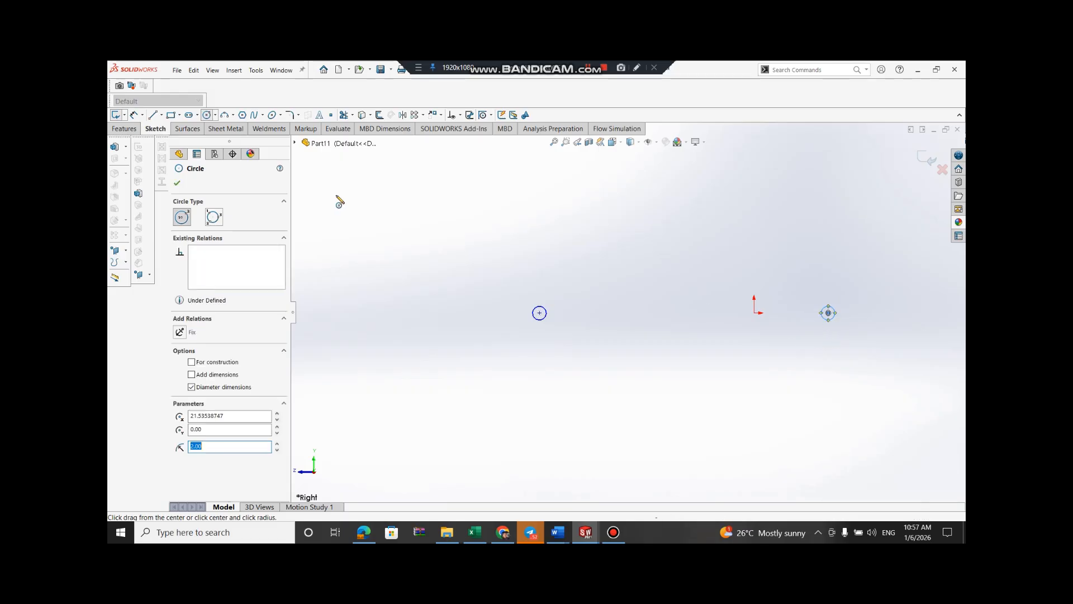
# Extrude both circles 25 mm blind as separate pins
pyautogui.click(120, 147)
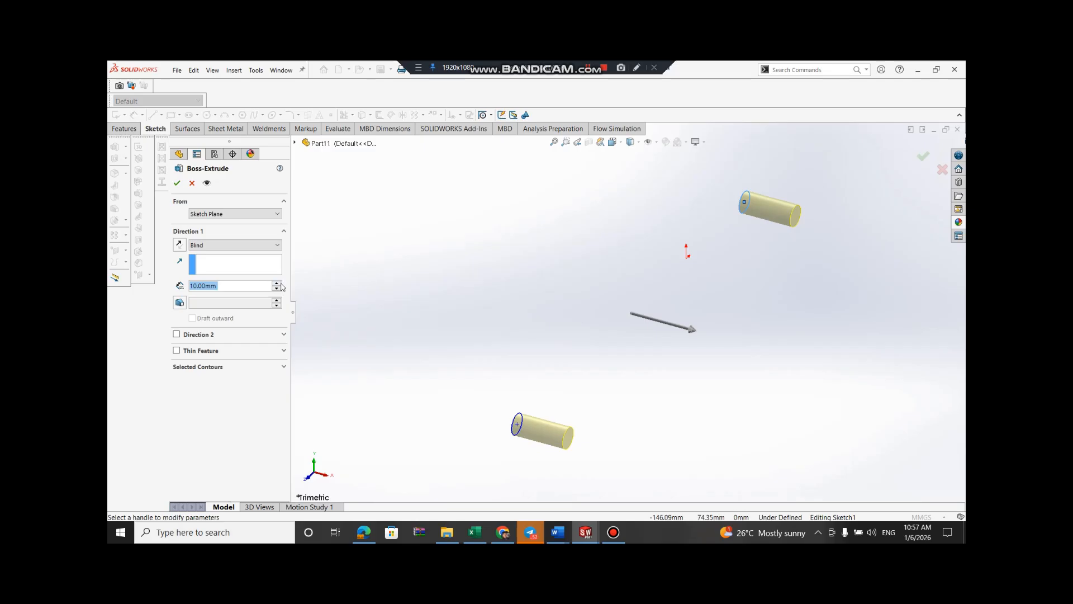
pyautogui.click(277, 284)
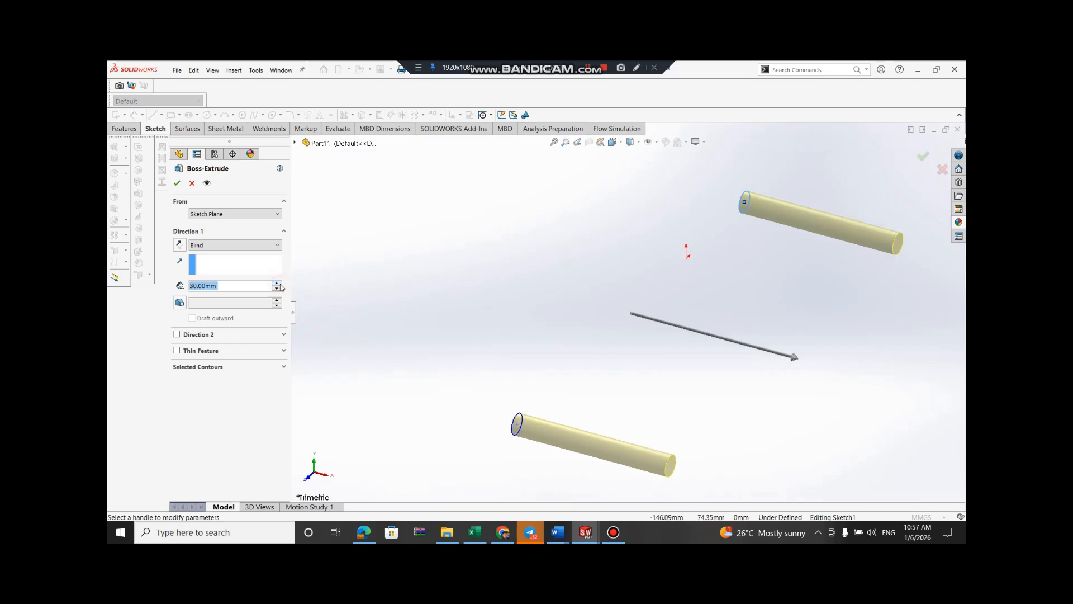
pyautogui.click(276, 288)
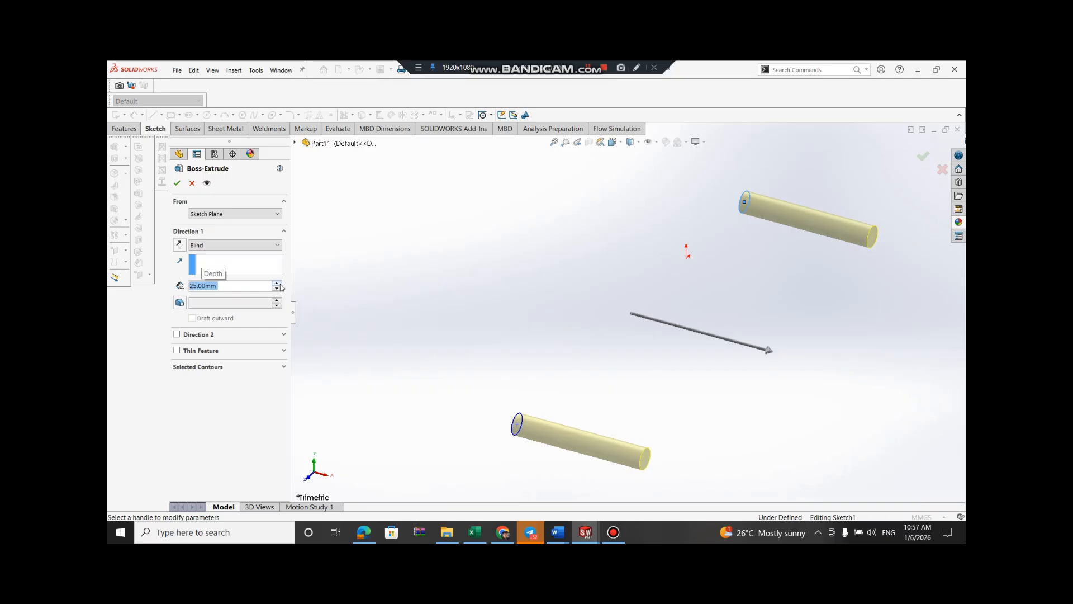
pyautogui.click(177, 184)
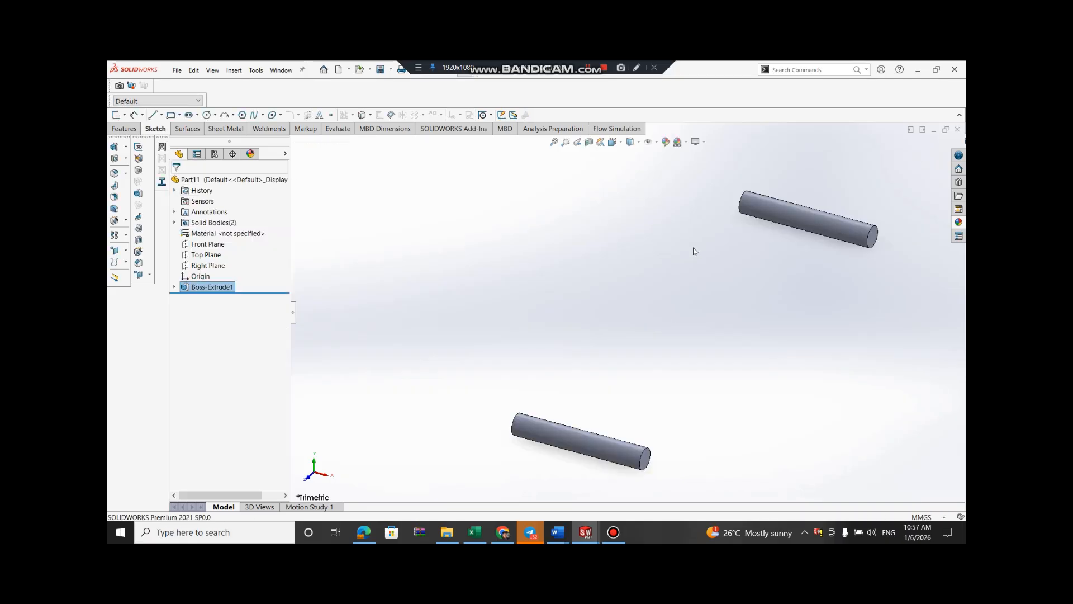
# Start a sketch on a pin's end face and draw a 5 mm circle about 21 mm beside and 24 mm above the origin
pyautogui.press('Right')
pyautogui.press('Right')
pyautogui.press('Right')
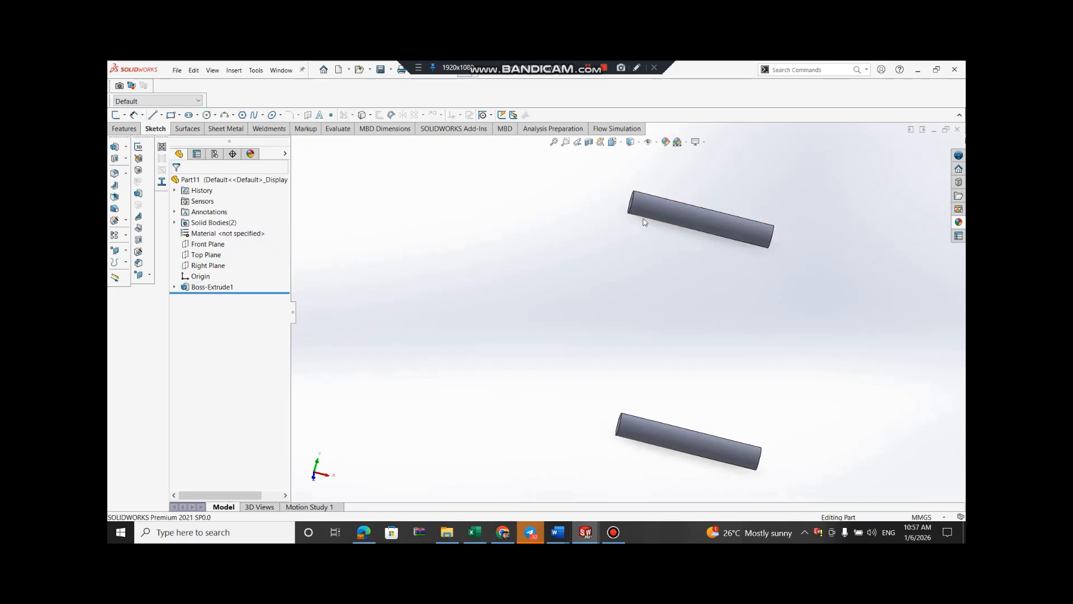
pyautogui.press('Right')
pyautogui.rightClick(539, 204)
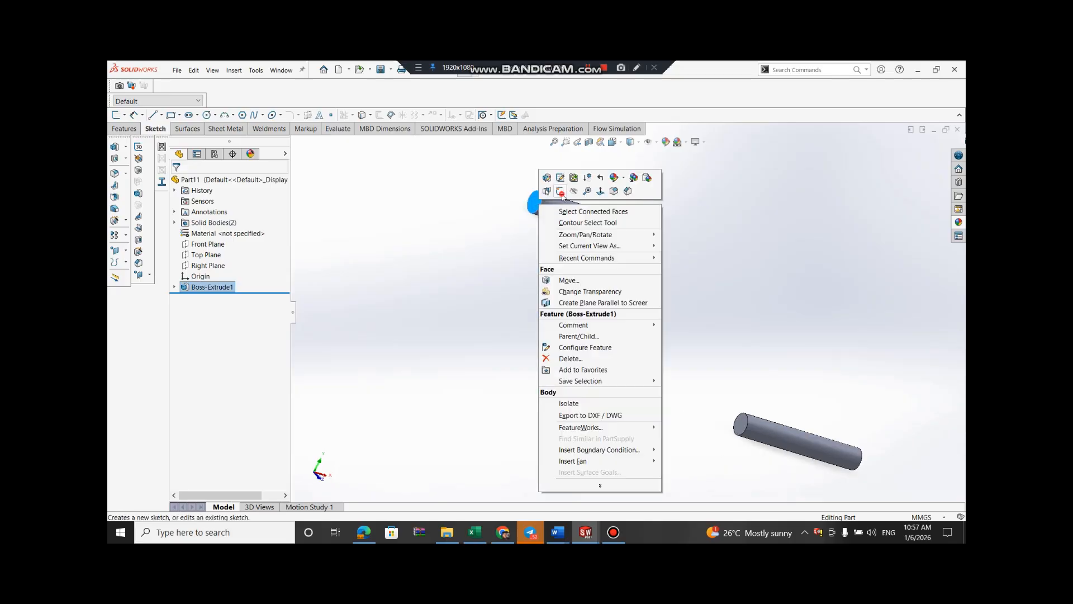
pyautogui.click(561, 193)
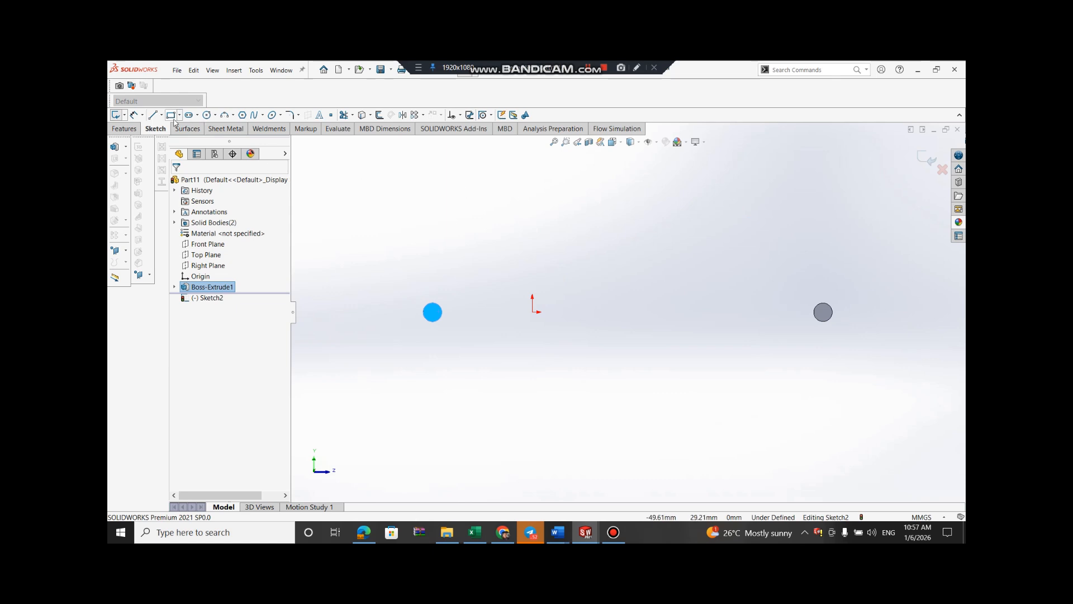
pyautogui.click(215, 115)
pyautogui.click(220, 126)
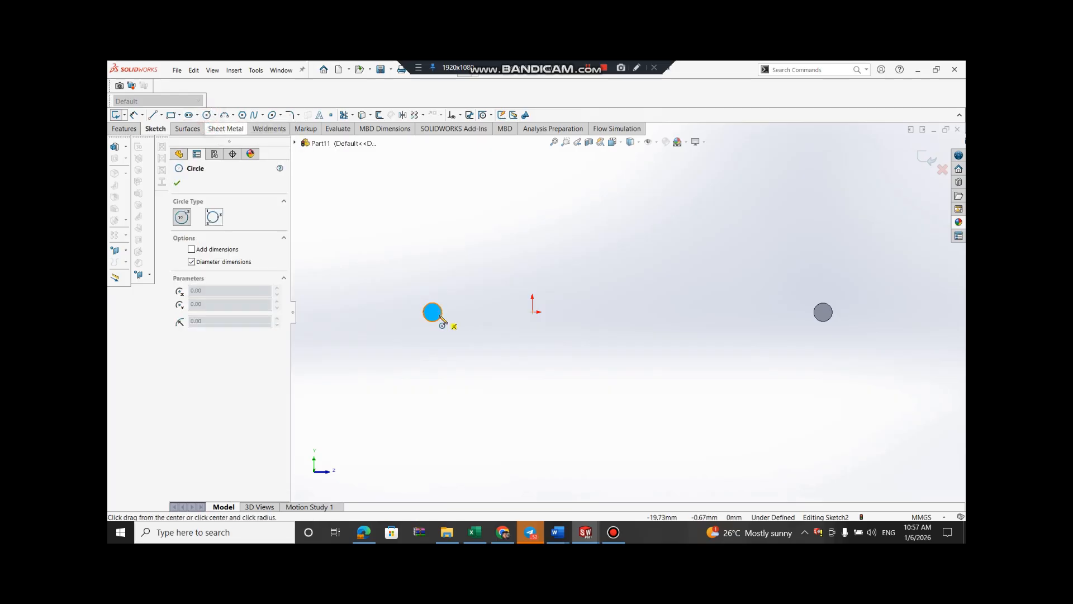
pyautogui.click(630, 200)
pyautogui.write('5')
pyautogui.press('Return')
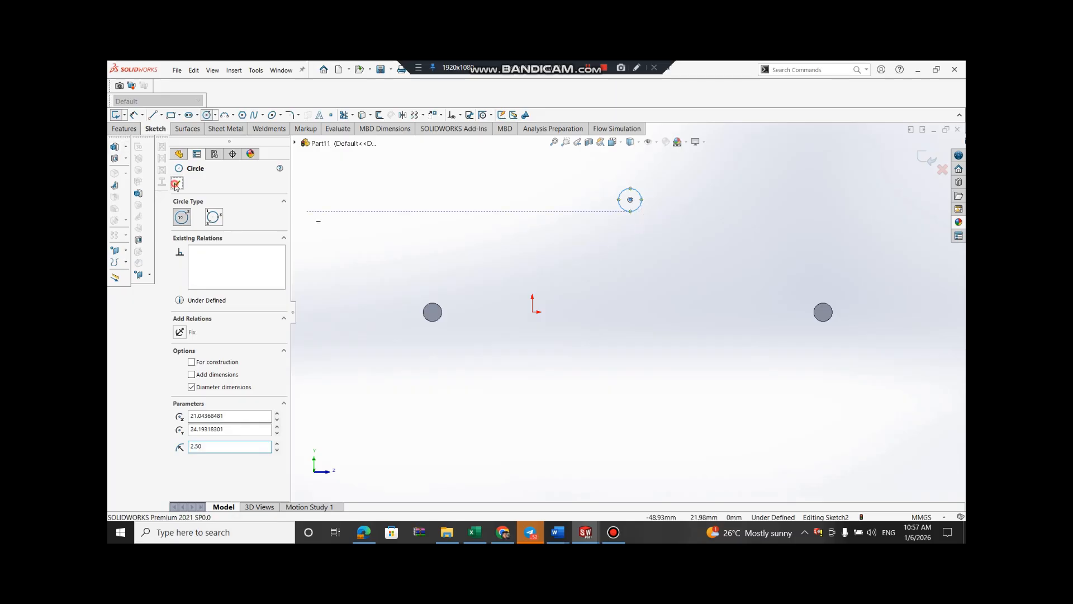
pyautogui.click(176, 184)
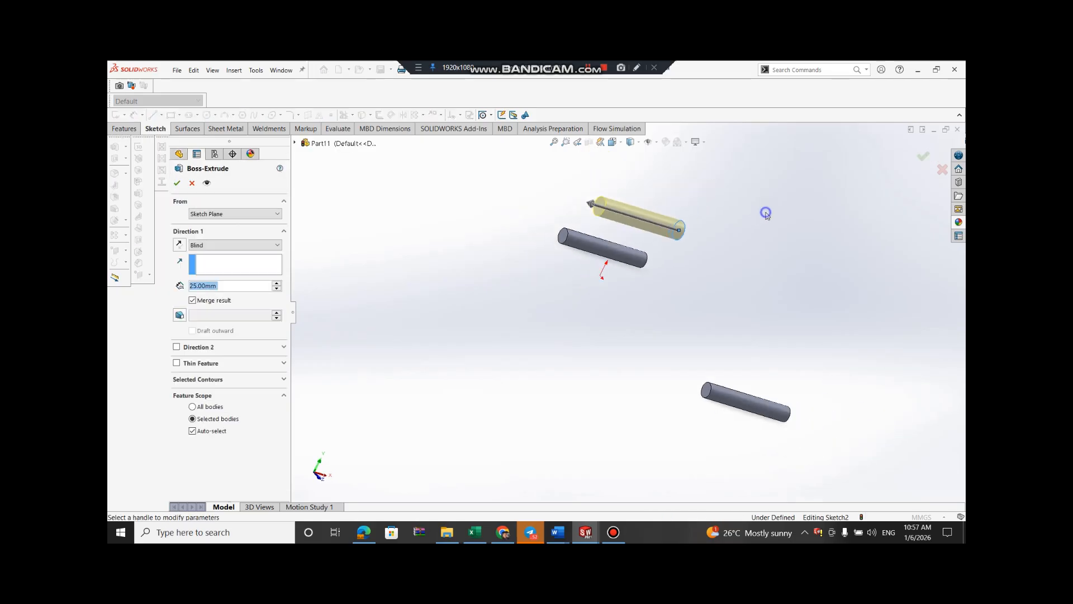
# Extrude the 5 mm circle 25 mm blind as a third pin
pyautogui.rightClick(766, 214)
pyautogui.moveTo(808, 265)
pyautogui.click(732, 311)
pyautogui.moveTo(756, 297); pyautogui.dragTo(807, 271)
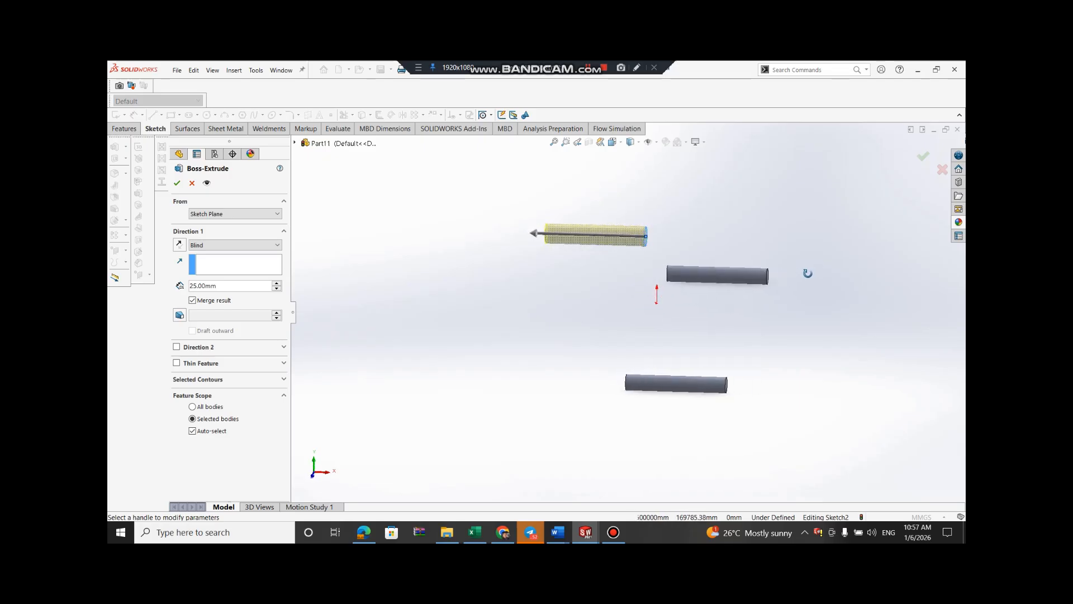
pyautogui.click(928, 159)
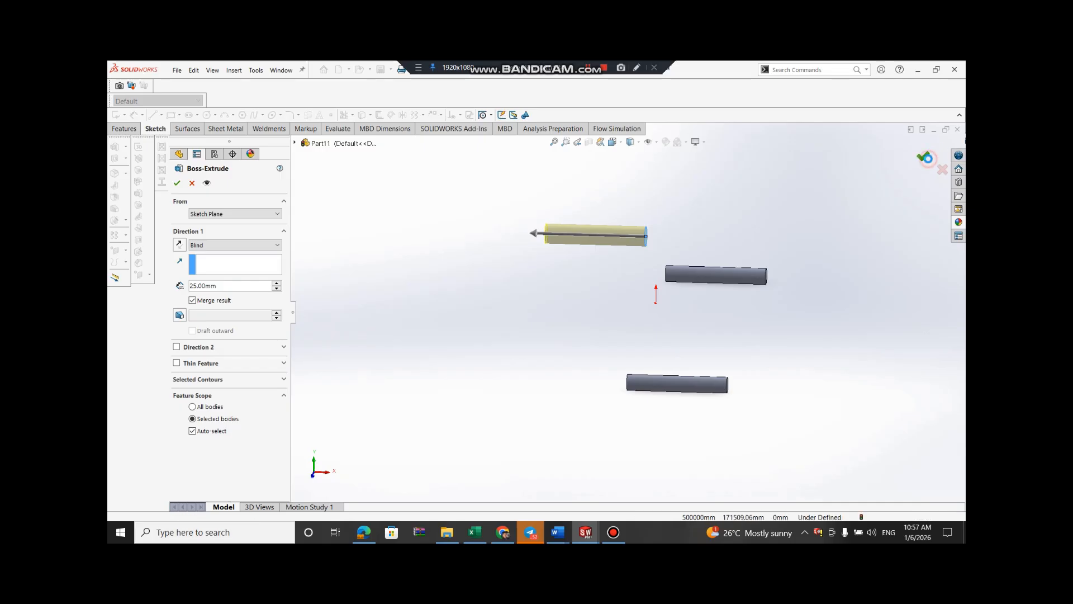
# Start a sketch on the end face of the 4 mm pin farthest from the origin
pyautogui.click(885, 202)
pyautogui.press('Right')
pyautogui.press('Left')
pyautogui.press('Right')
pyautogui.press('Left')
pyautogui.press('Left')
pyautogui.press('Right')
pyautogui.press('Right')
pyautogui.press('Right')
pyautogui.press('Right')
pyautogui.press('Right')
pyautogui.press('Right')
pyautogui.click(781, 390)
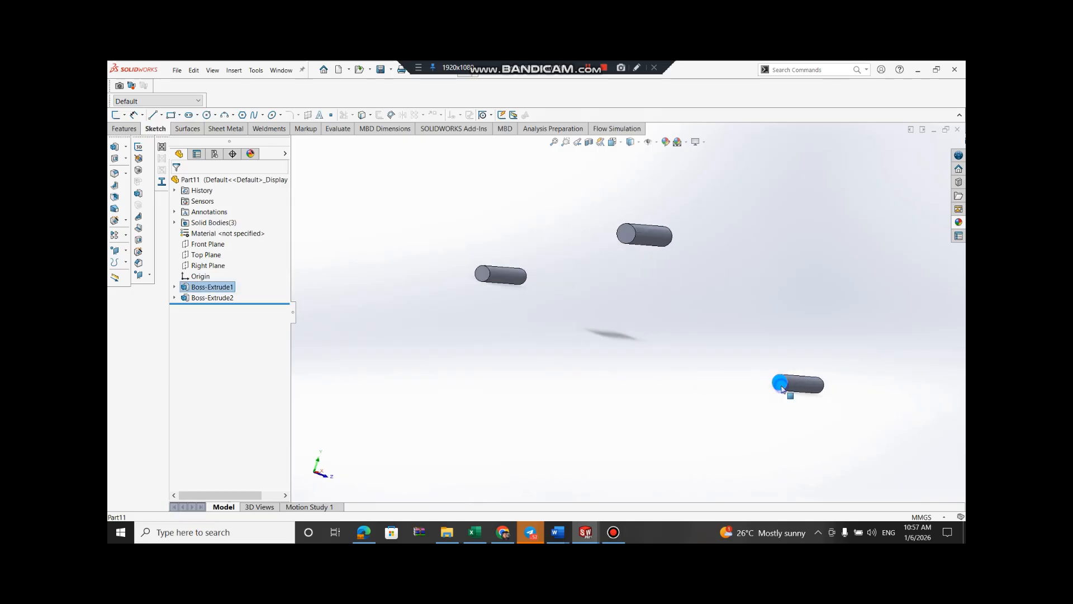
pyautogui.rightClick(780, 386)
pyautogui.click(774, 246)
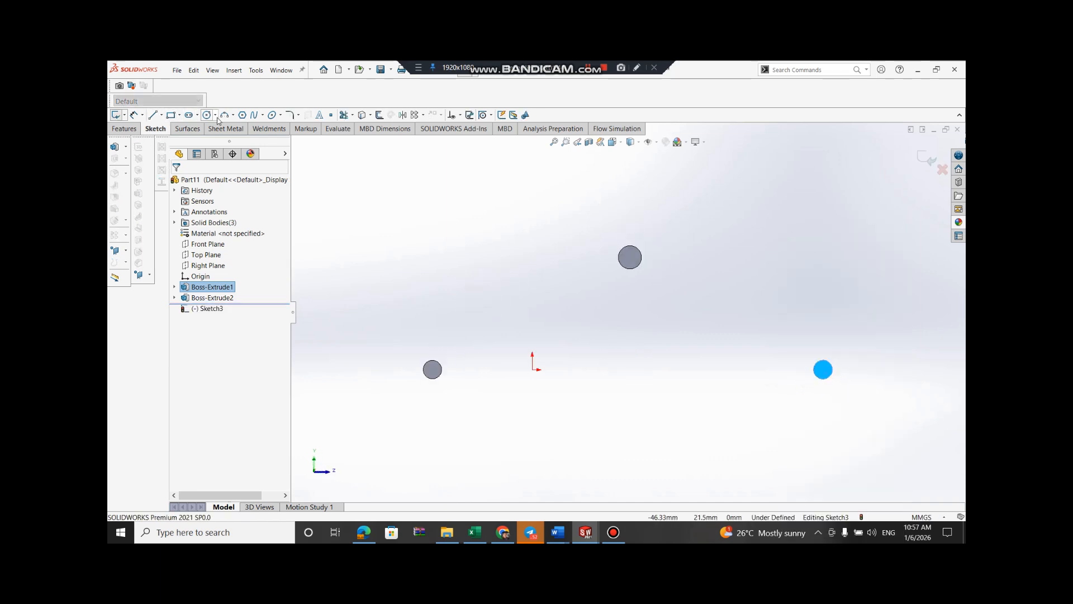
# Draw the link's upper edge from the top of the nearer 4 mm pin: a rising line, then a horizontal line about 15.8 mm long to the 5 mm pin
pyautogui.click(156, 115)
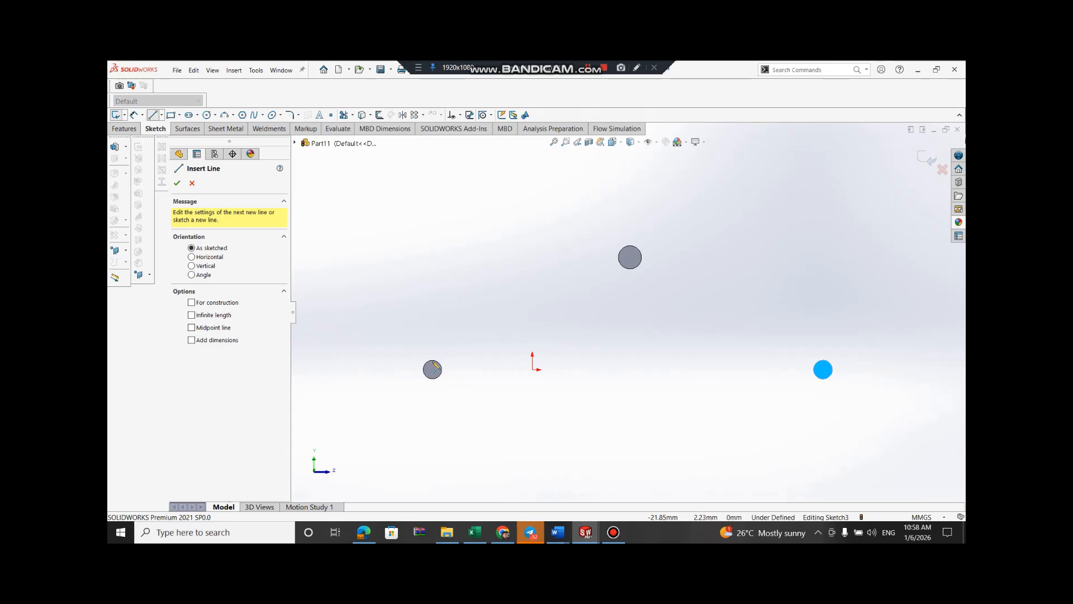
pyautogui.click(433, 369)
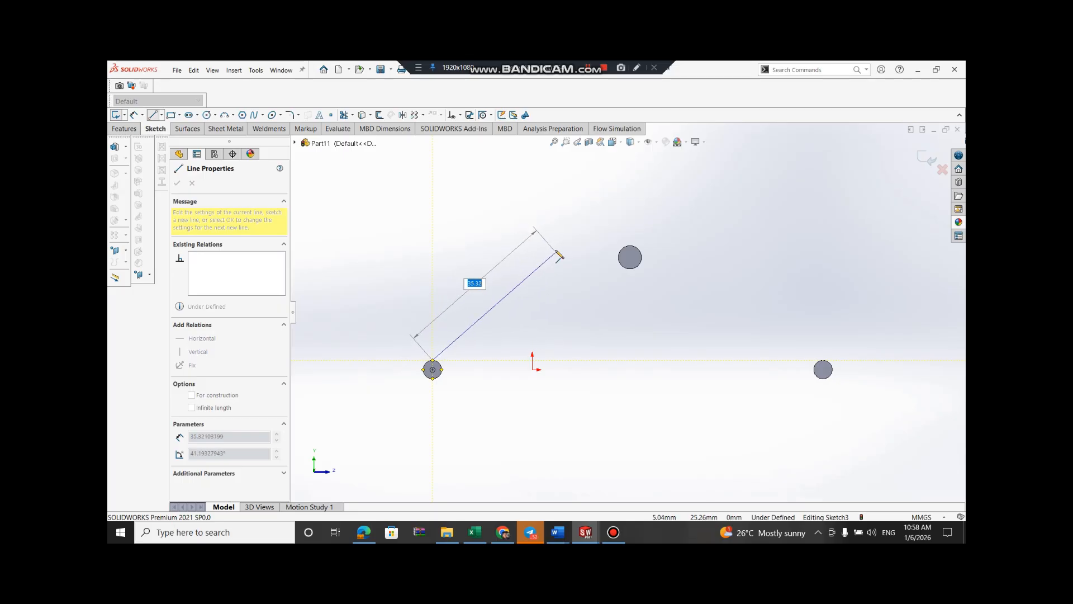
pyautogui.click(557, 246)
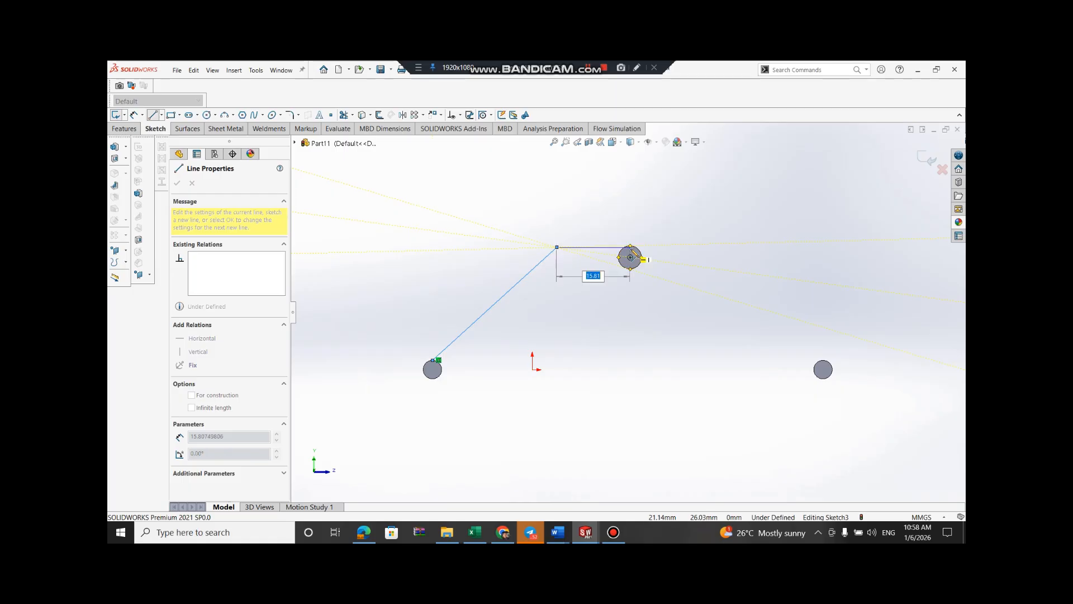
pyautogui.click(630, 247)
pyautogui.press('Escape')
pyautogui.press('Escape')
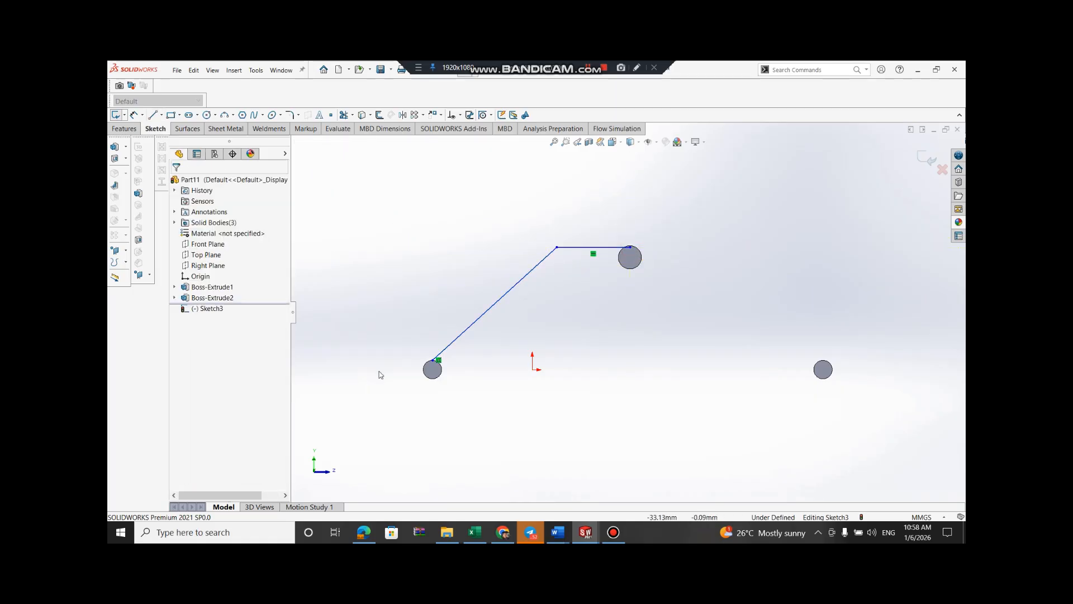
# Draw the matching lower edge from the bottom of the nearer 4 mm pin: a rising line about 36 mm long, then a horizontal line about 15.8 mm long
pyautogui.press('Return')
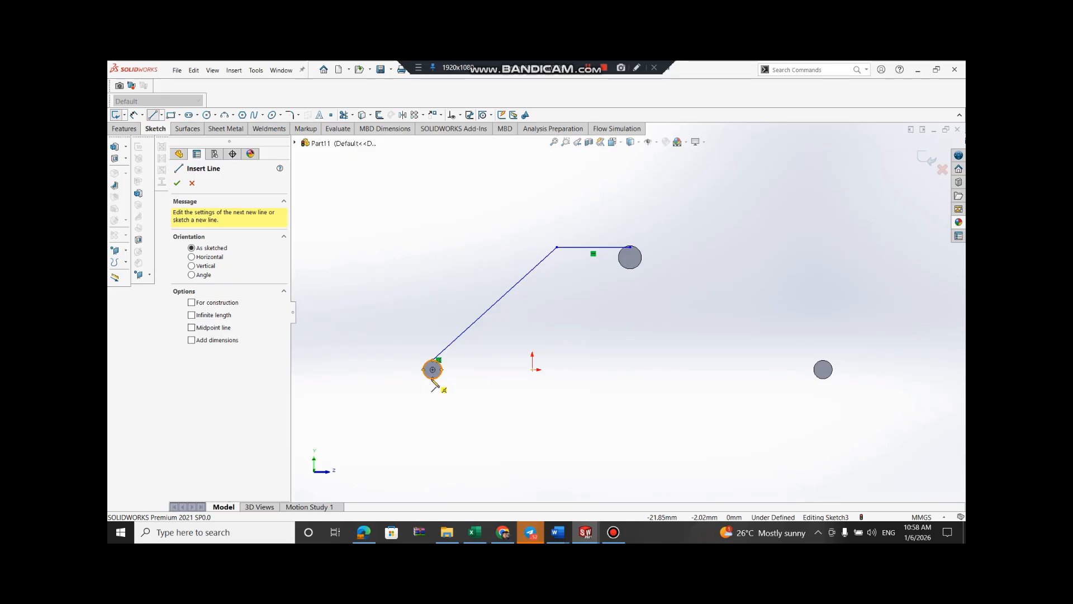
pyautogui.click(432, 370)
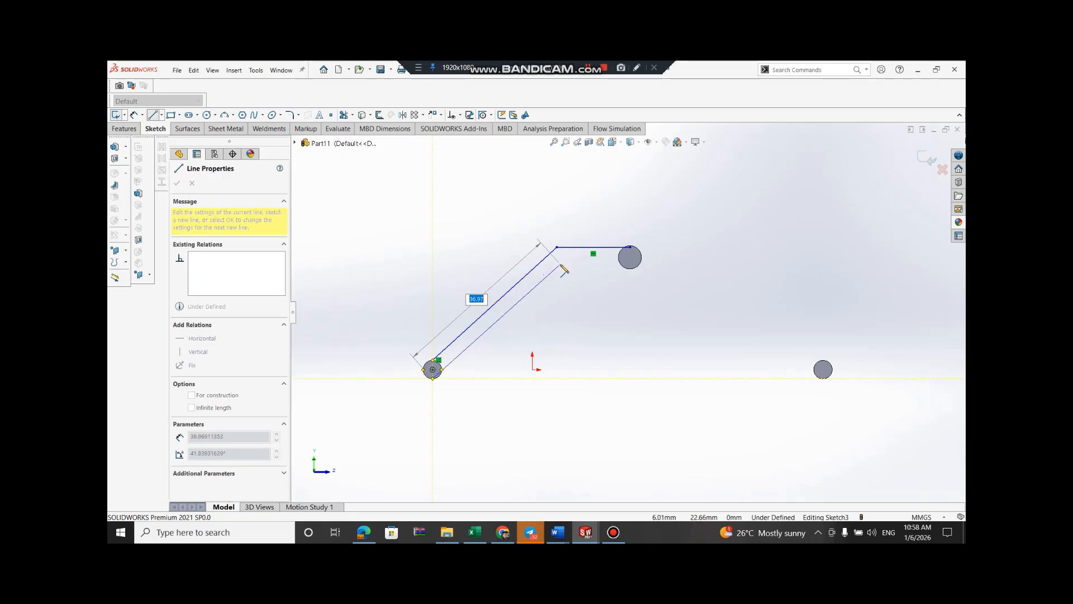
pyautogui.click(556, 266)
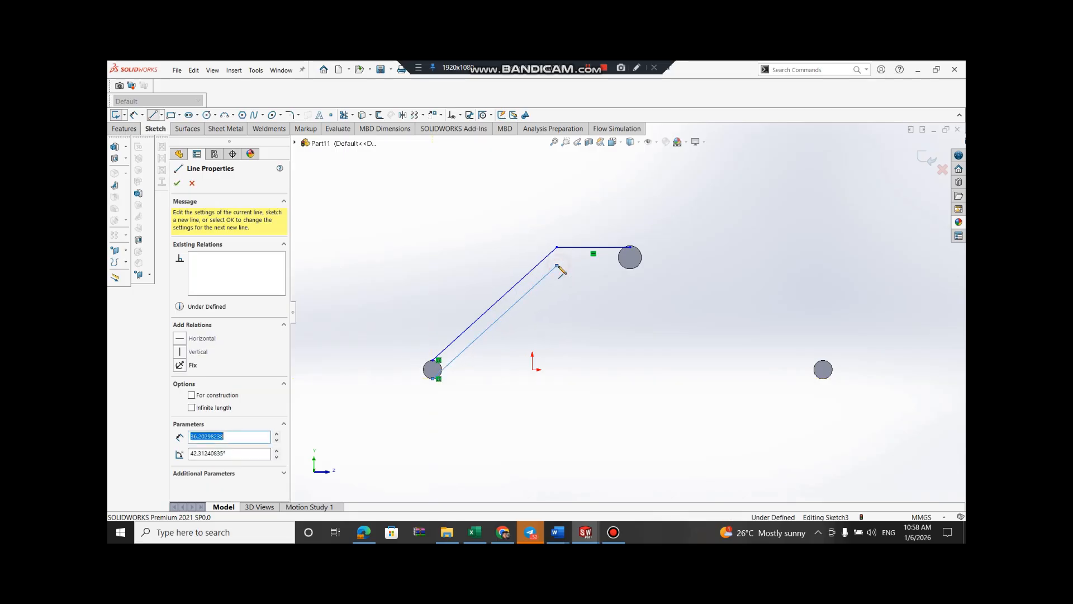
pyautogui.click(630, 266)
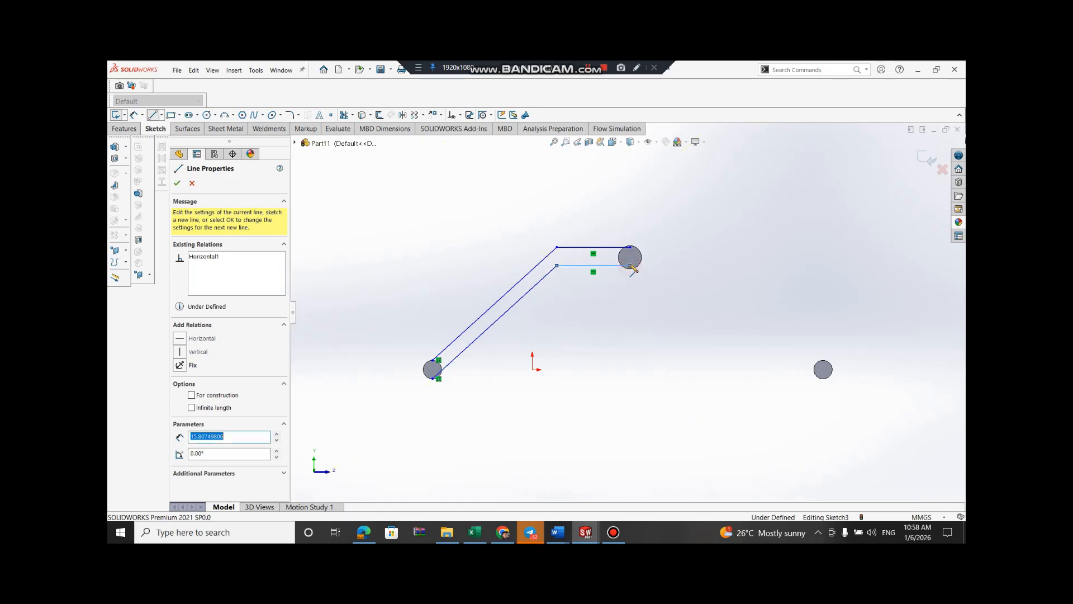
pyautogui.press('Escape')
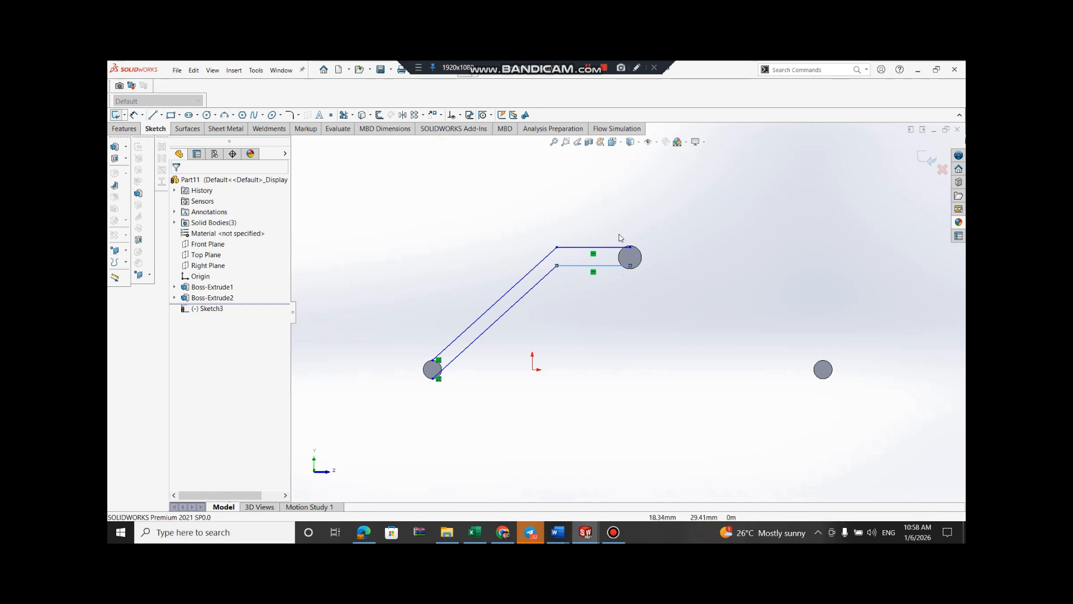
pyautogui.click(155, 115)
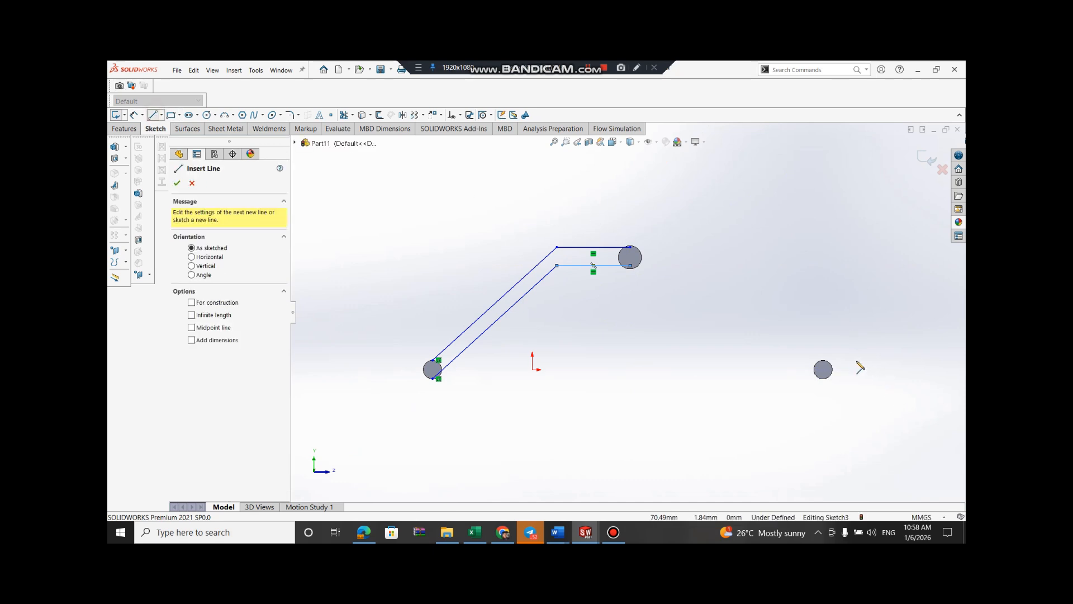
pyautogui.click(823, 369)
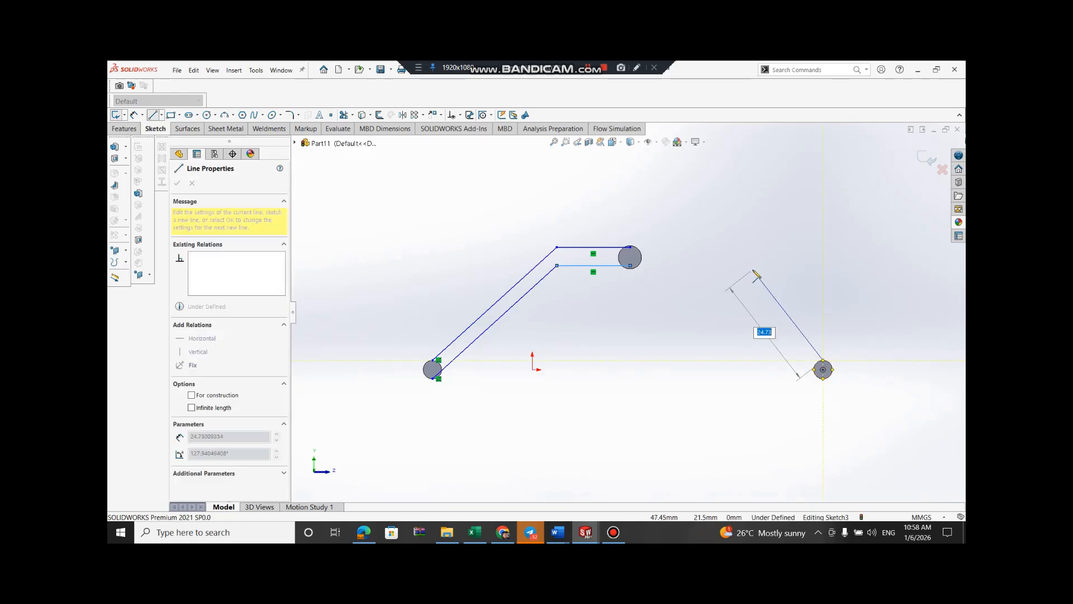
pyautogui.press('Escape')
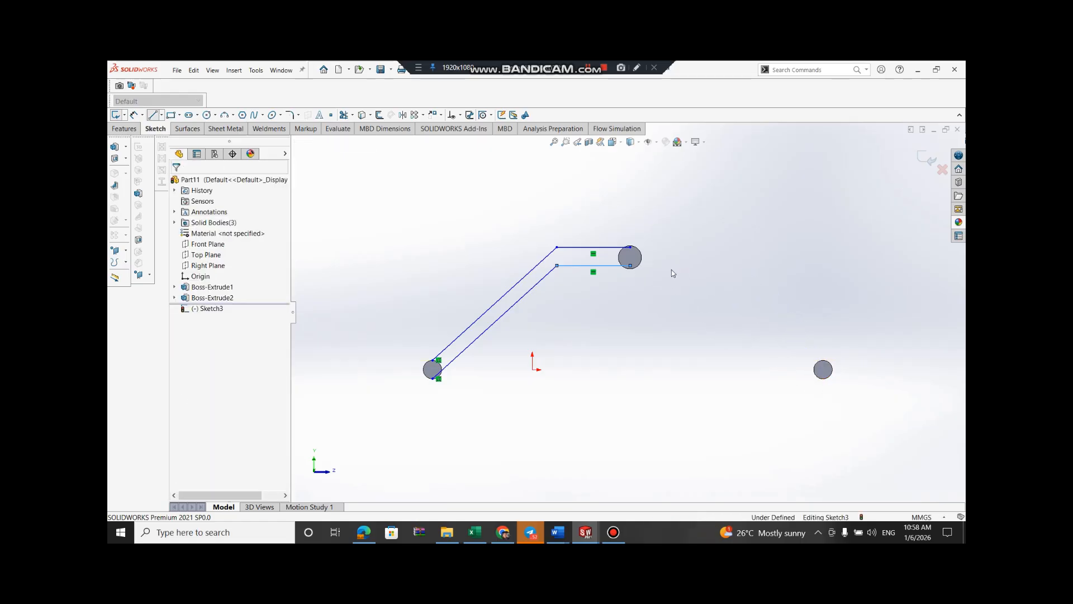
# Dimension the length of the lower horizontal line
pyautogui.click(137, 115)
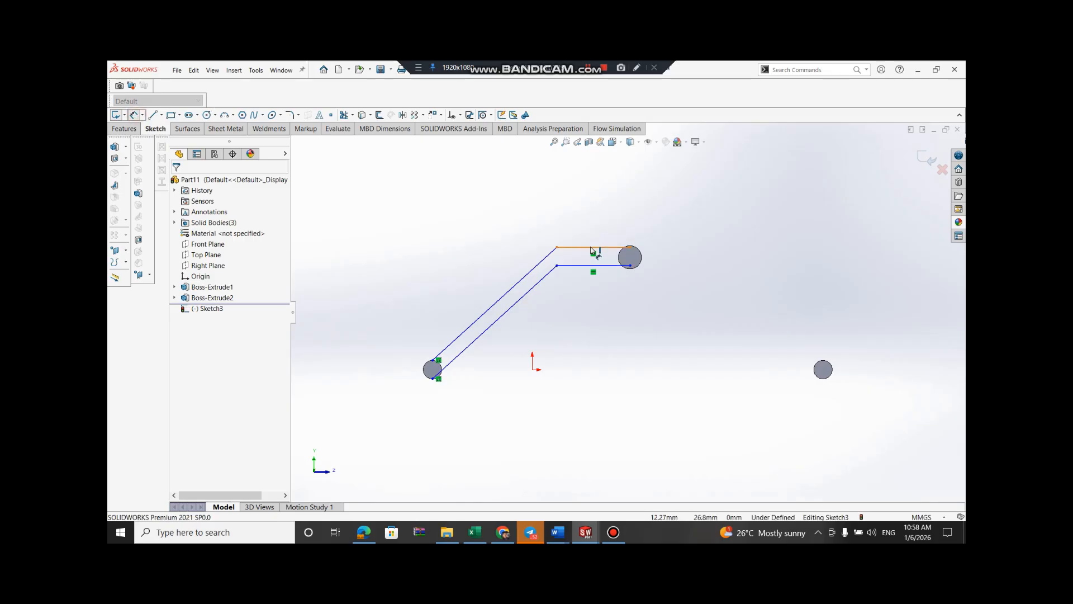
pyautogui.click(590, 282)
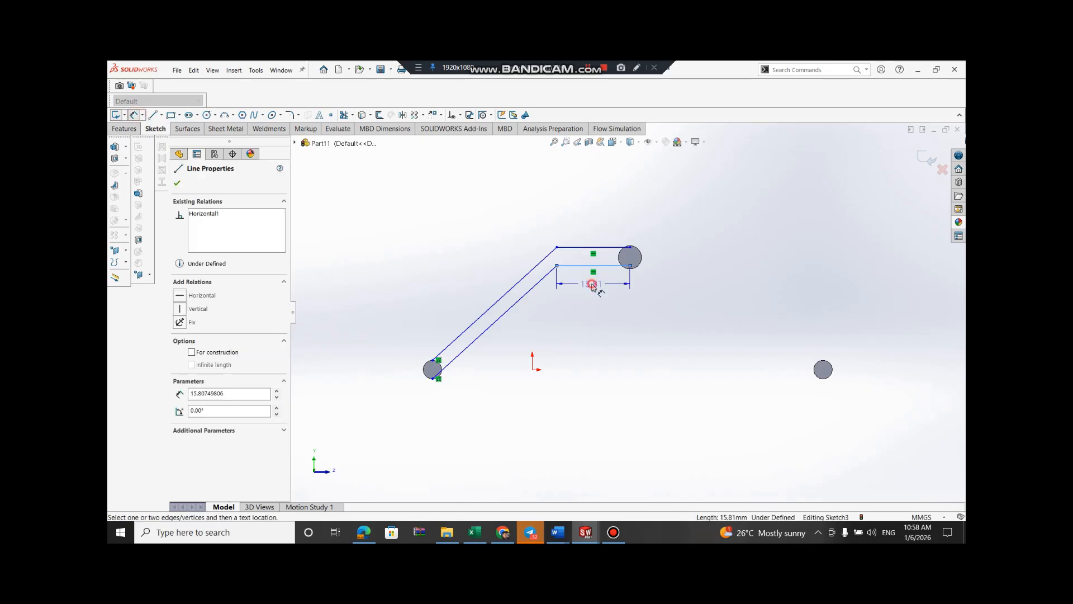
pyautogui.click(594, 287)
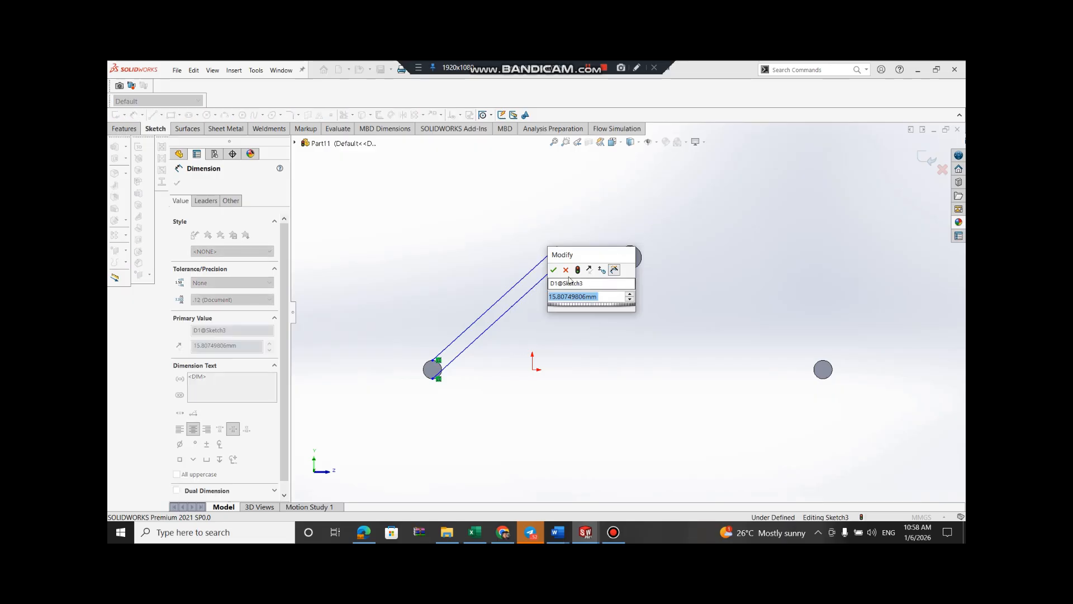
pyautogui.click(553, 270)
# Continue the lower edge horizontally about 15.8 mm past the 5 mm pin, then slope it down to the bottom of the farther 4 mm pin
pyautogui.press('l')
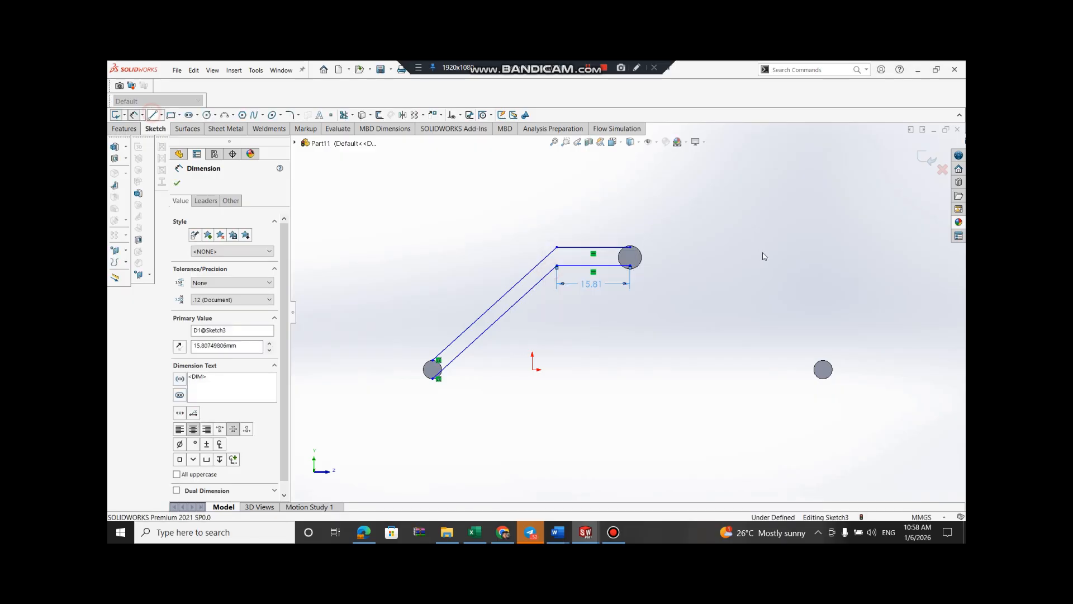
pyautogui.click(632, 266)
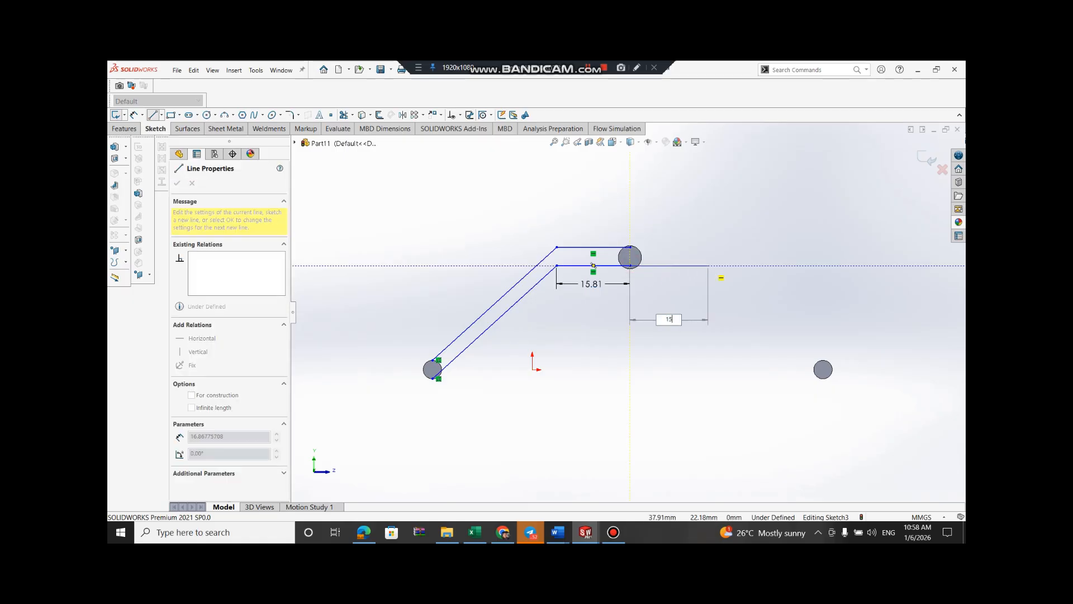
pyautogui.click(703, 265)
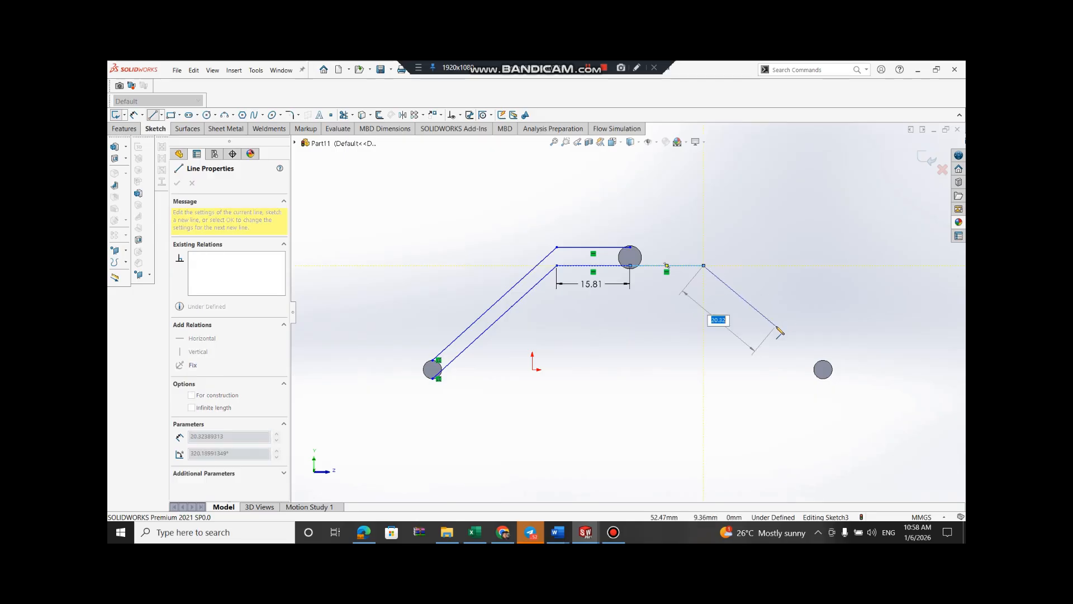
pyautogui.click(823, 378)
pyautogui.press('Escape')
pyautogui.press('Escape')
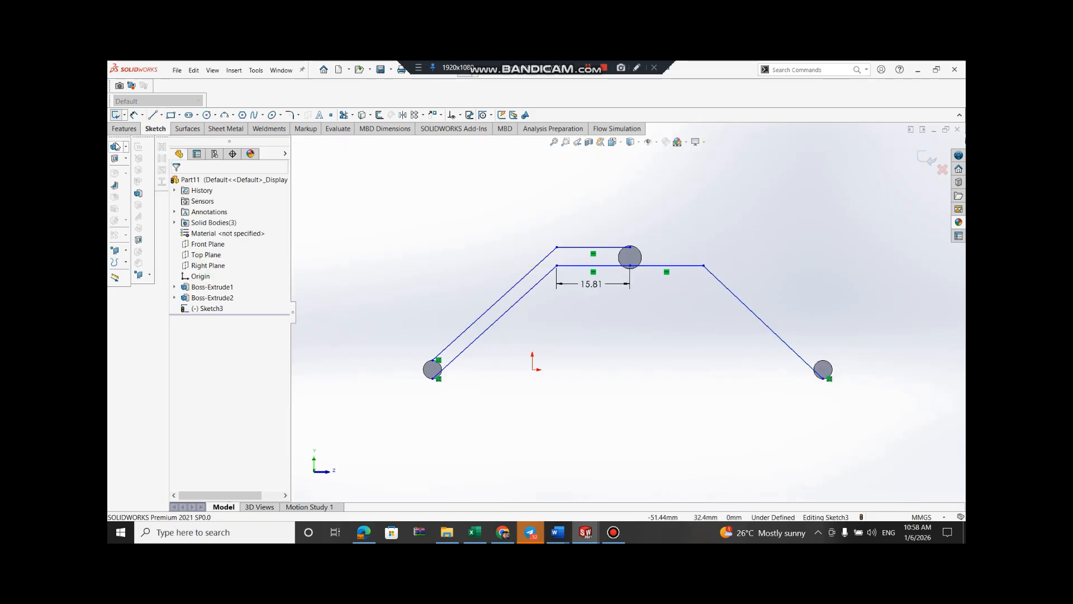
# Extend the upper edge horizontally to align with the lower corner, then slope it down to the top of the farther 4 mm pin
pyautogui.click(152, 115)
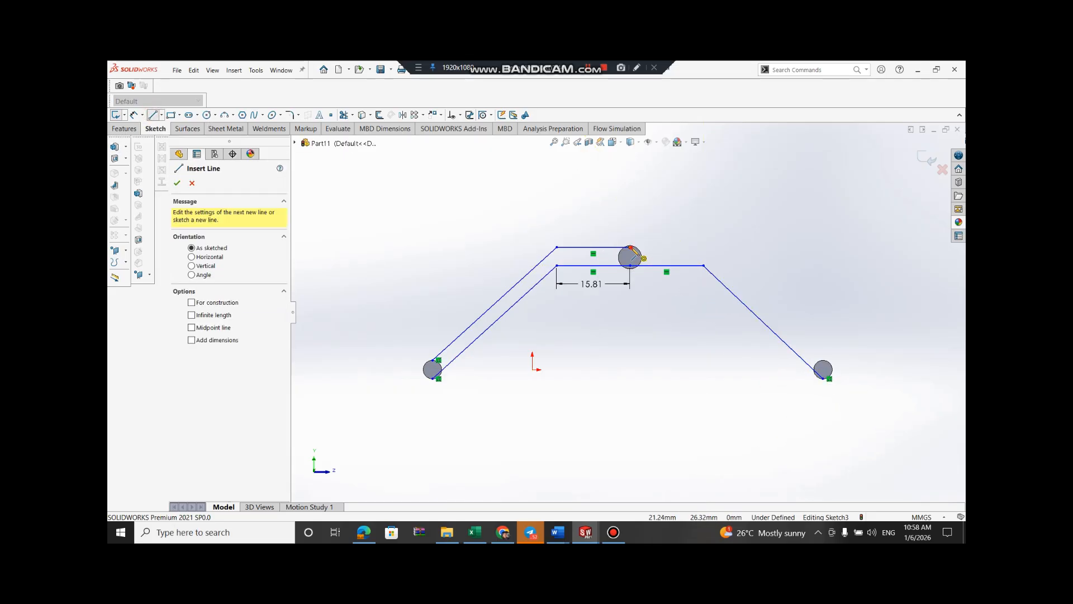
pyautogui.click(631, 248)
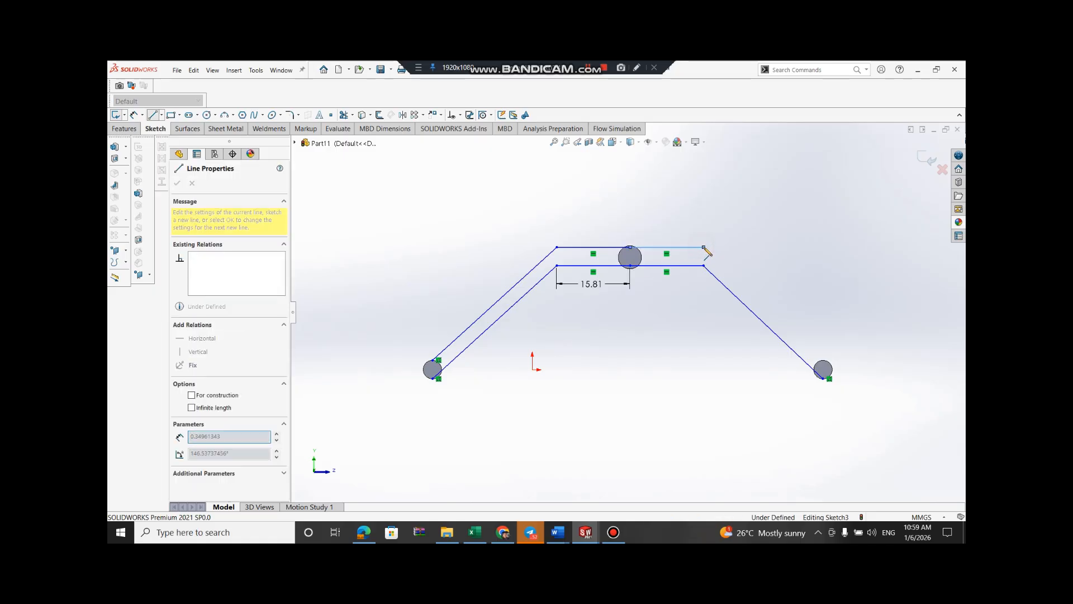
pyautogui.click(703, 248)
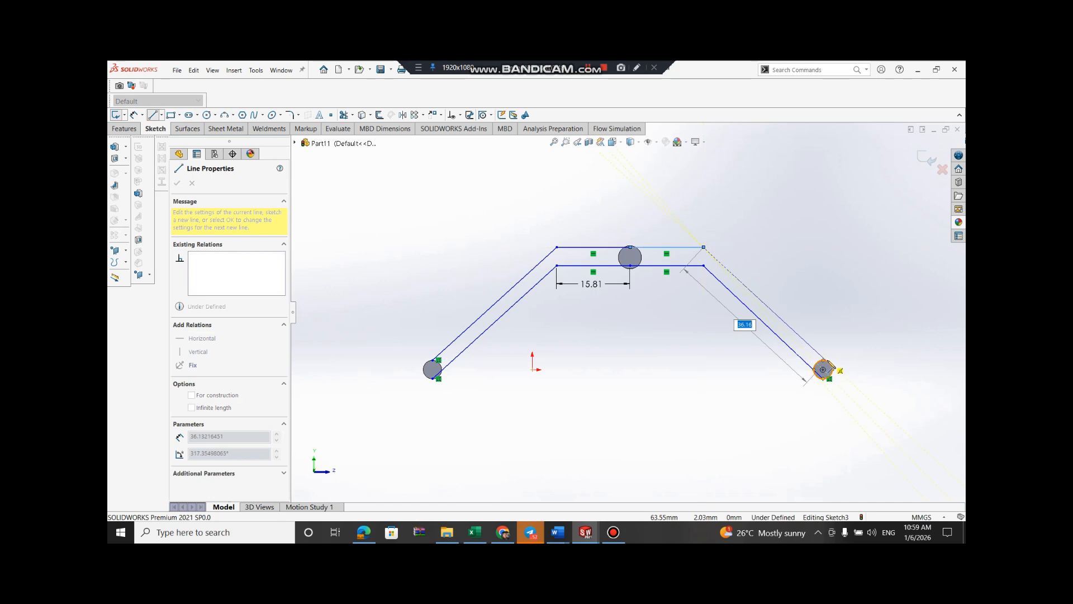
pyautogui.click(823, 369)
pyautogui.press('Escape')
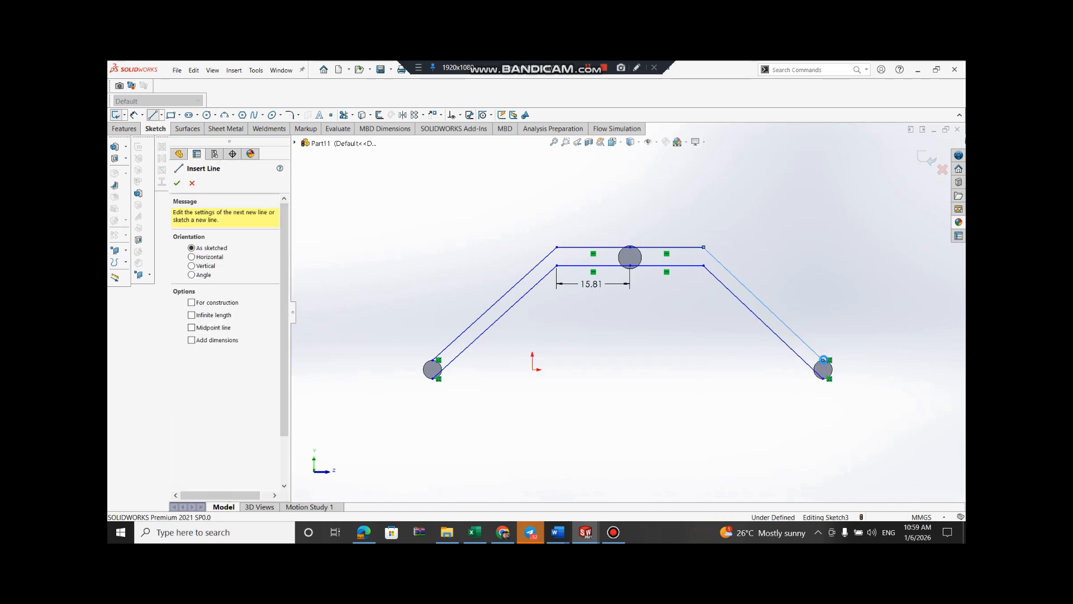
pyautogui.press('Escape')
# Close the profile at the nearer 4 mm pin with a three-point arc of 2 mm radius following the pin's outer edge
pyautogui.click(234, 116)
pyautogui.click(246, 150)
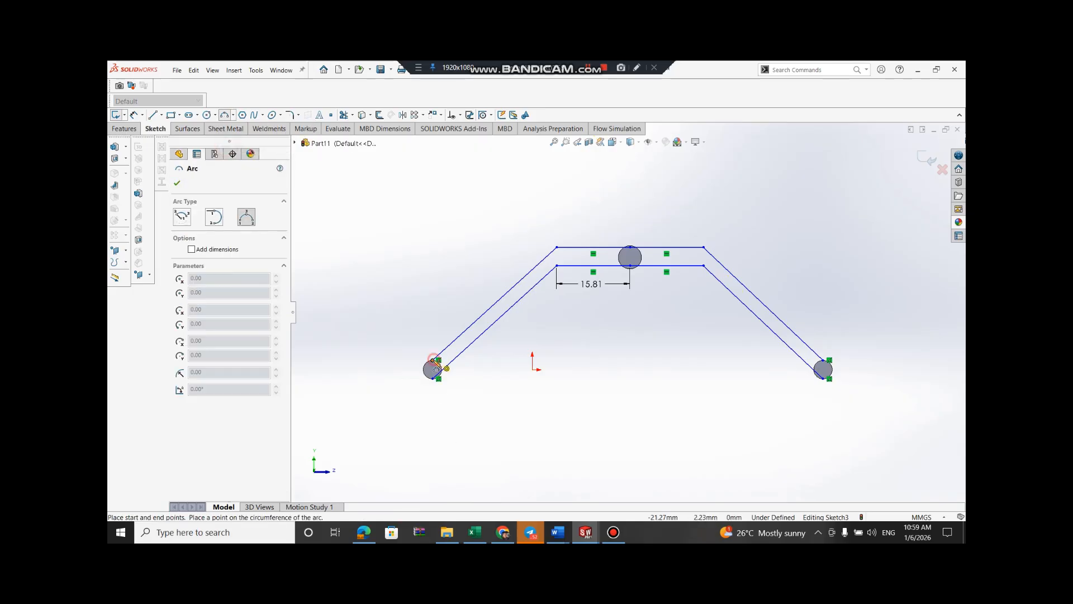
pyautogui.click(431, 379)
pyautogui.click(425, 373)
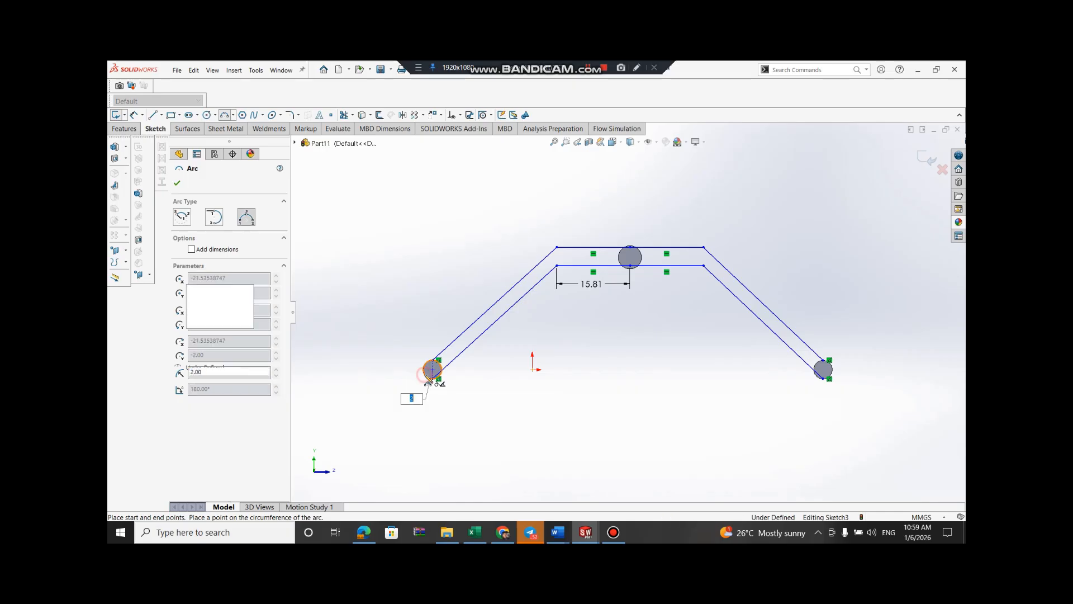
pyautogui.press('Escape')
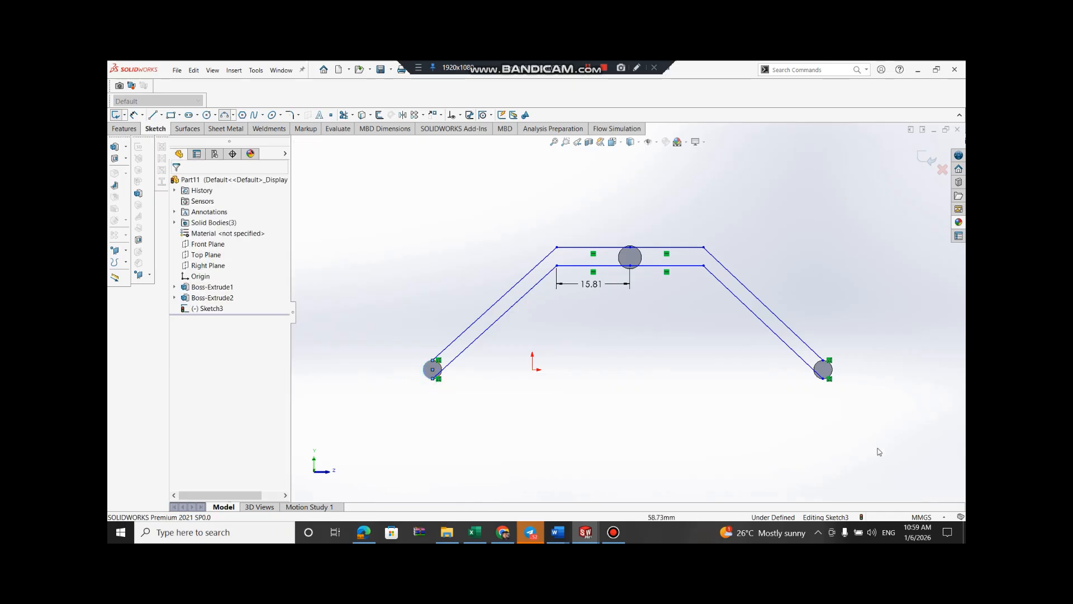
# Close the profile at the farther 4 mm pin with a three-point arc of 2 mm radius around its outer edge and exit the sketch
pyautogui.click(234, 116)
pyautogui.click(246, 150)
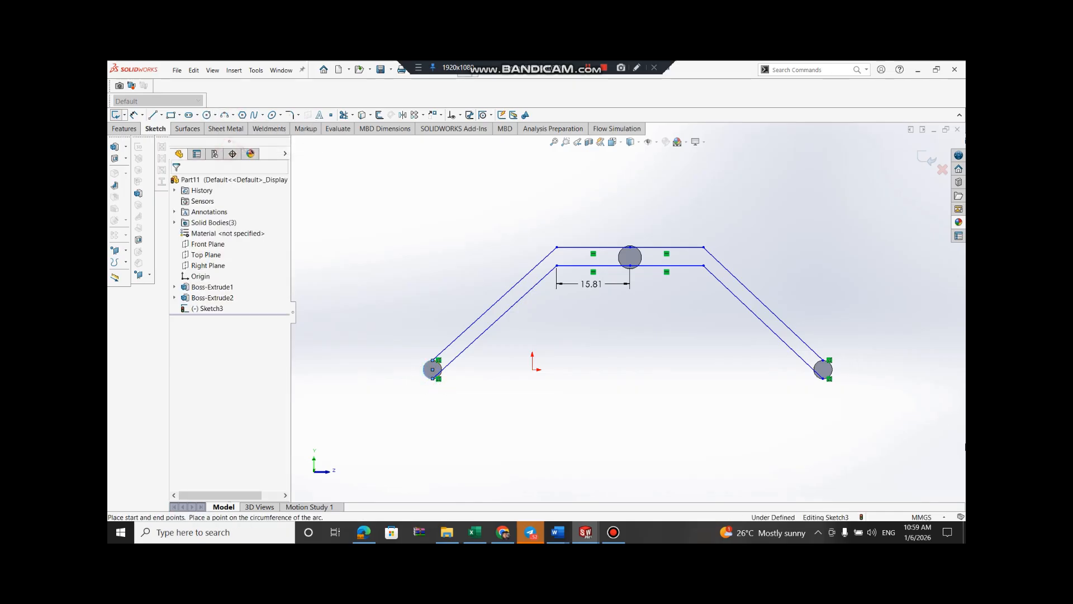
pyautogui.click(826, 361)
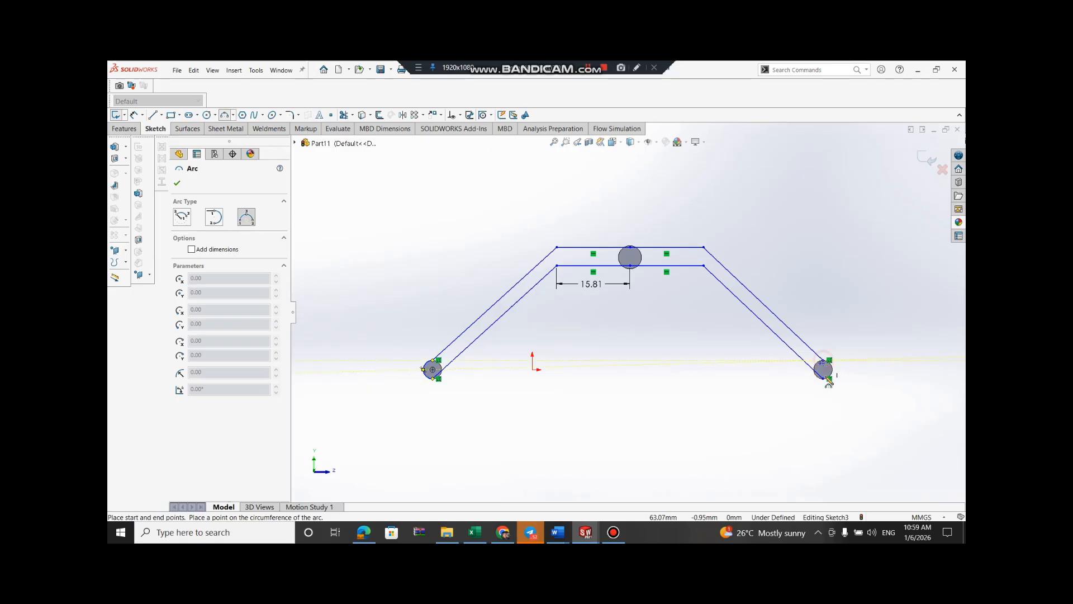
pyautogui.click(829, 377)
pyautogui.click(836, 376)
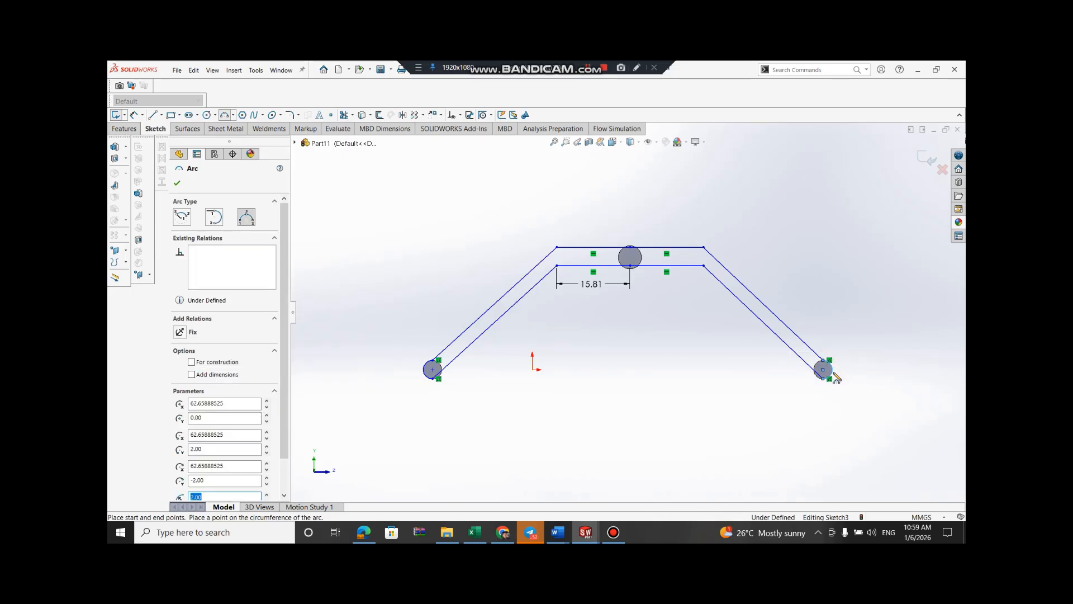
pyautogui.press('Escape')
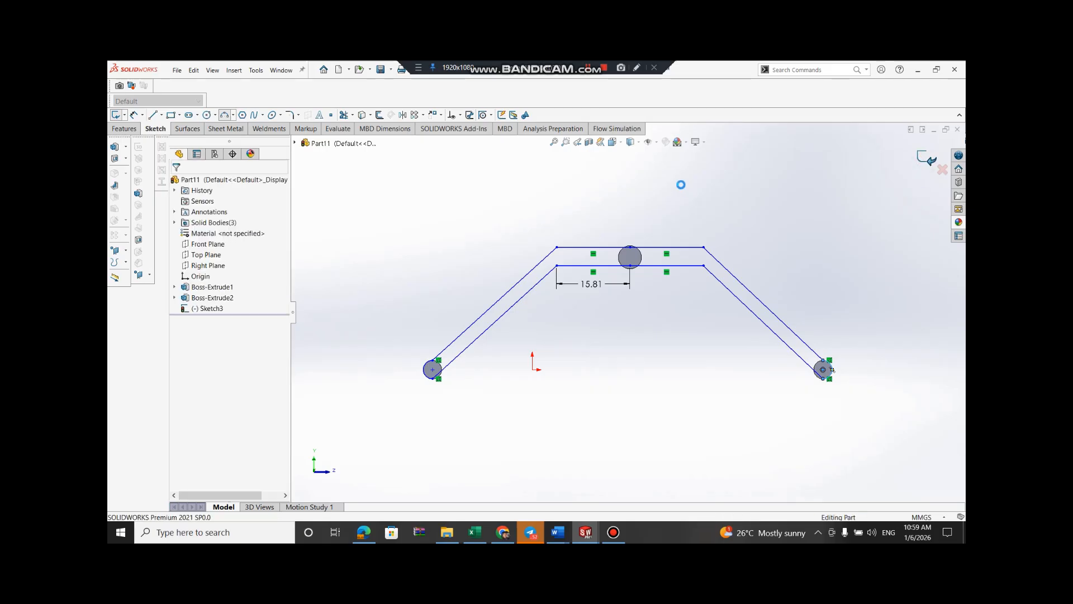
pyautogui.click(116, 114)
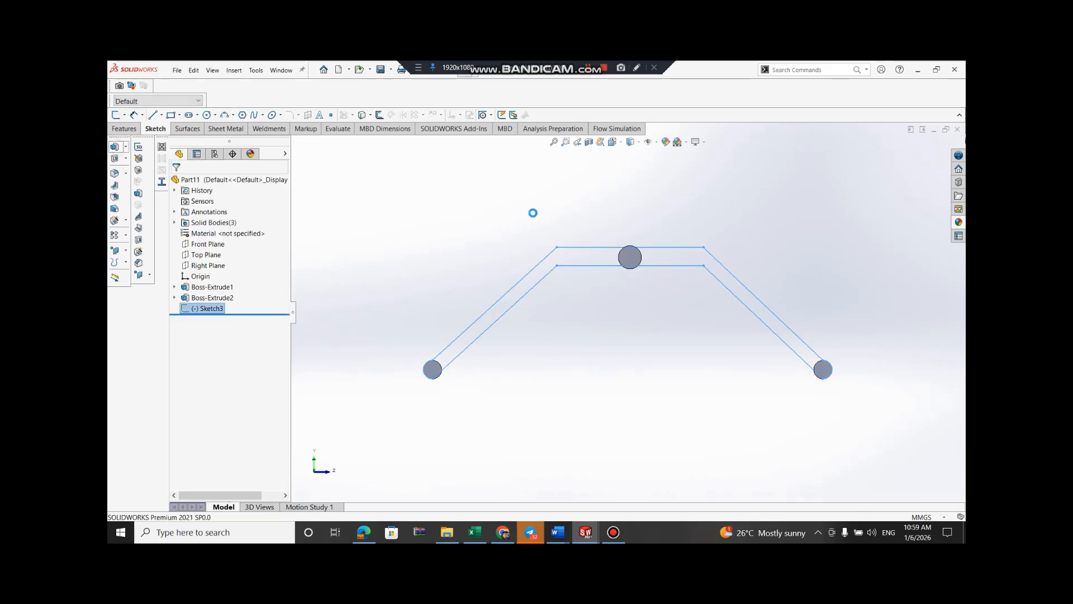
# Extrude the bent link profile blind with a Direction 1 depth of 5 mm, merging the result
pyautogui.rightClick(756, 233)
pyautogui.moveTo(817, 287)
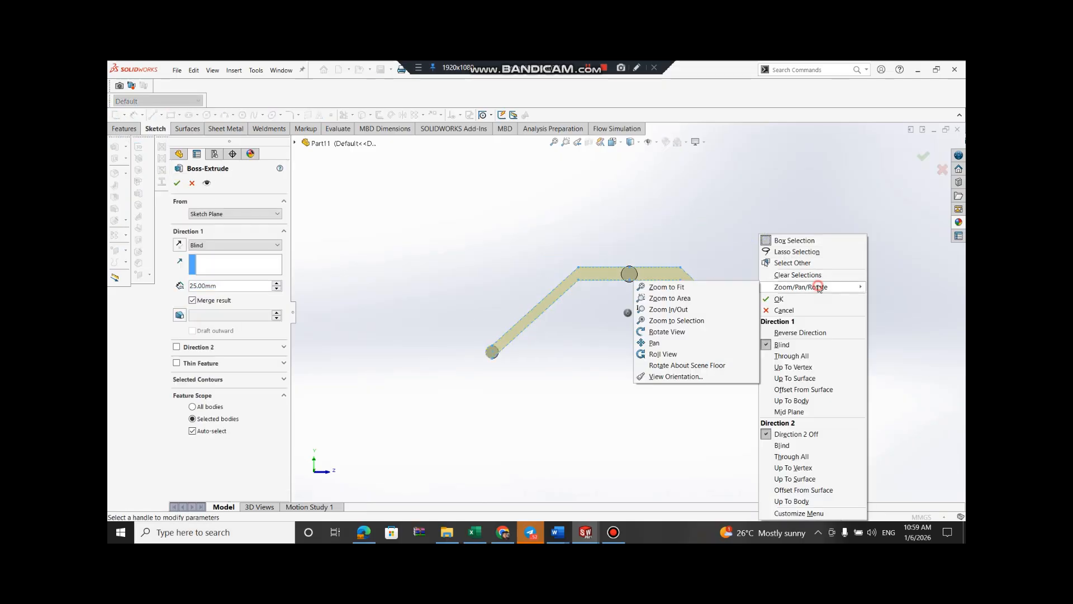
pyautogui.click(734, 335)
pyautogui.moveTo(838, 328)
pyautogui.mouseDown()
pyautogui.moveTo(804, 323)
pyautogui.moveTo(757, 343)
pyautogui.moveTo(750, 397)
pyautogui.mouseUp()
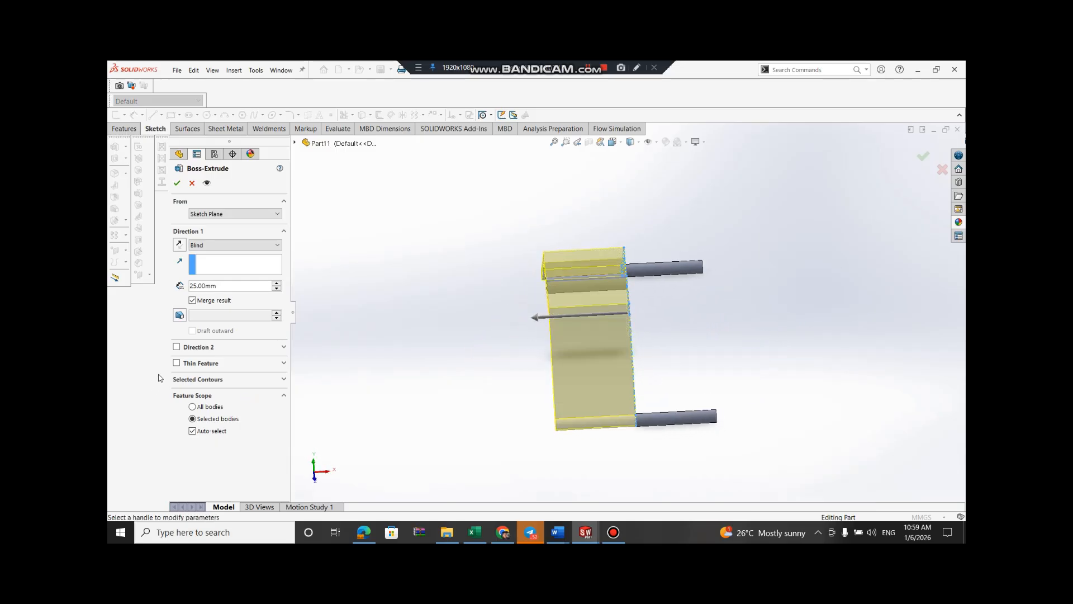
pyautogui.click(277, 289)
pyautogui.click(276, 289)
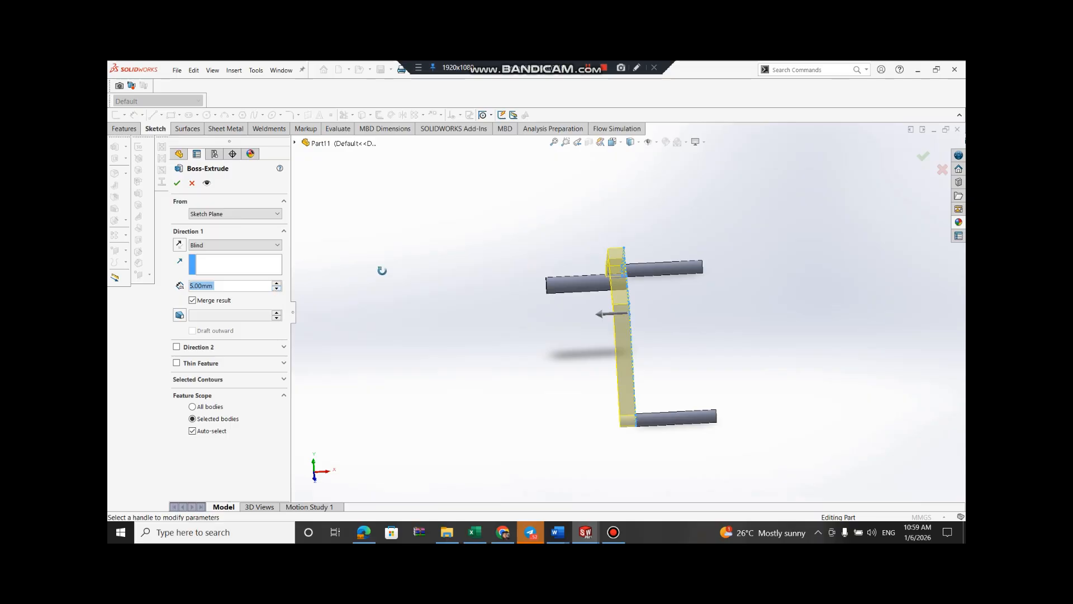
# Add a blind second direction of 5 mm to the link extrusion and finish the feature
pyautogui.click(177, 347)
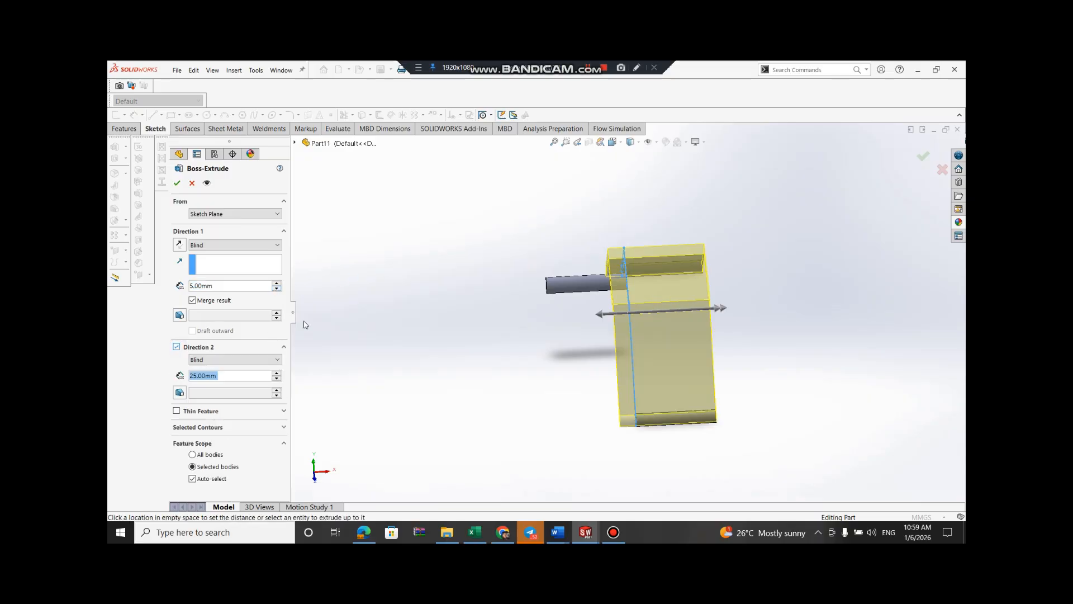
pyautogui.click(276, 378)
pyautogui.click(276, 378)
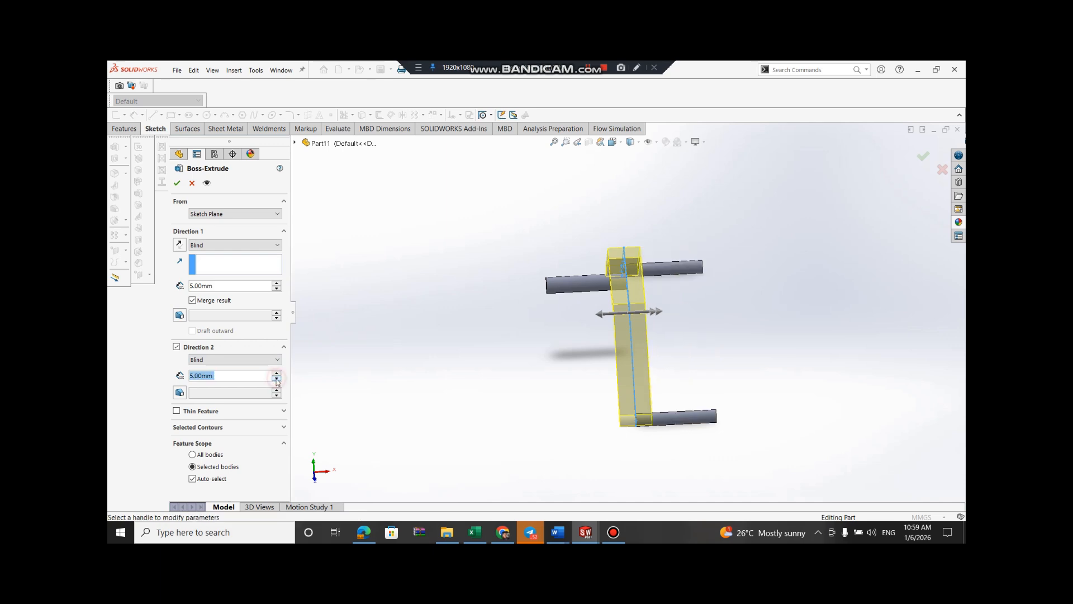
pyautogui.click(277, 373)
pyautogui.click(277, 379)
pyautogui.moveTo(802, 258); pyautogui.dragTo(774, 244, button='middle')
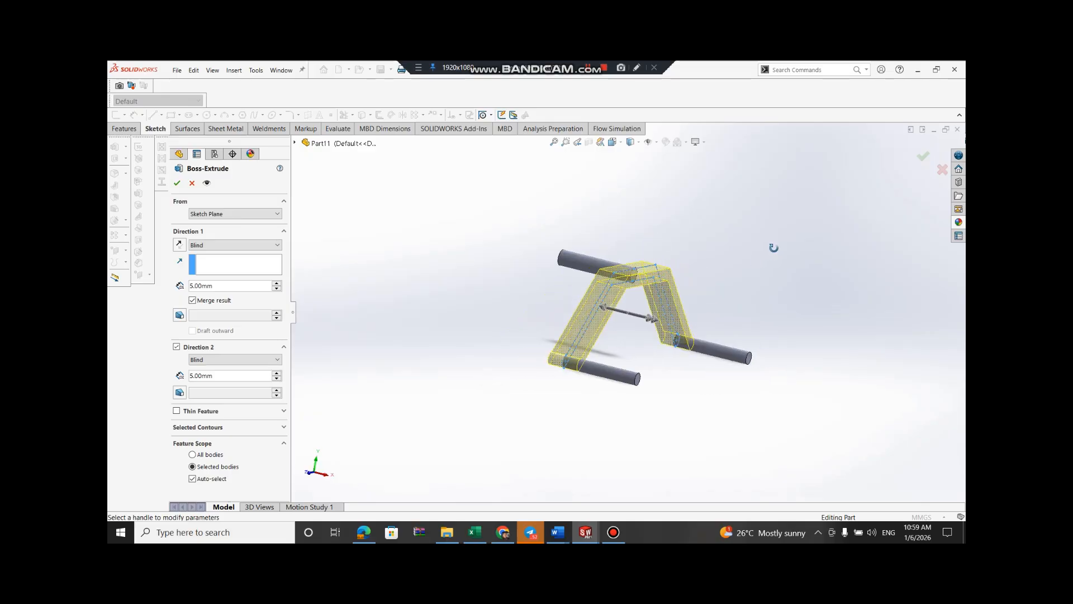
pyautogui.click(831, 205)
# Examine the finished bent link and its three pins from several viewing angles
pyautogui.press('Left')
pyautogui.press('Left')
pyautogui.press('Left')
pyautogui.press('Left')
pyautogui.press('Left')
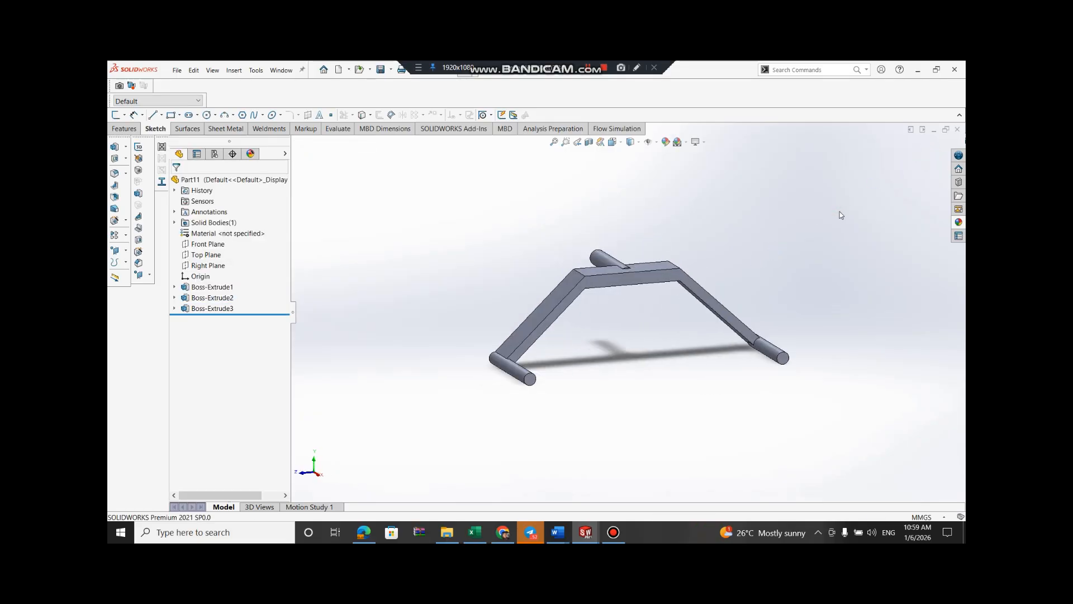
pyautogui.press('Up')
pyautogui.press('z')
pyautogui.press('Down')
pyautogui.press('Right')
pyautogui.press('Right')
pyautogui.press('Down')
pyautogui.press('Left')
pyautogui.press('Left')
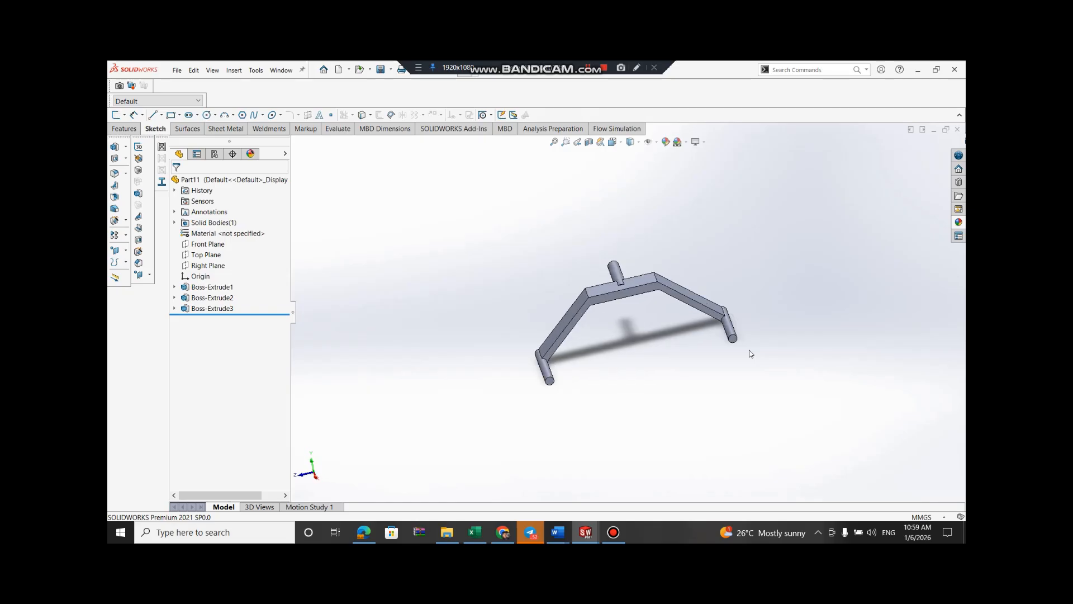
pyautogui.press('Right')
pyautogui.press('Right')
pyautogui.press('Right')
pyautogui.press('Up')
pyautogui.press('Up')
pyautogui.press('Left')
pyautogui.press('Left')
pyautogui.press('Left')
pyautogui.press('Left')
pyautogui.press('Left')
pyautogui.press('Left')
pyautogui.press('Left')
pyautogui.press('Right')
pyautogui.press('Up')
pyautogui.click(747, 281)
pyautogui.press('Down')
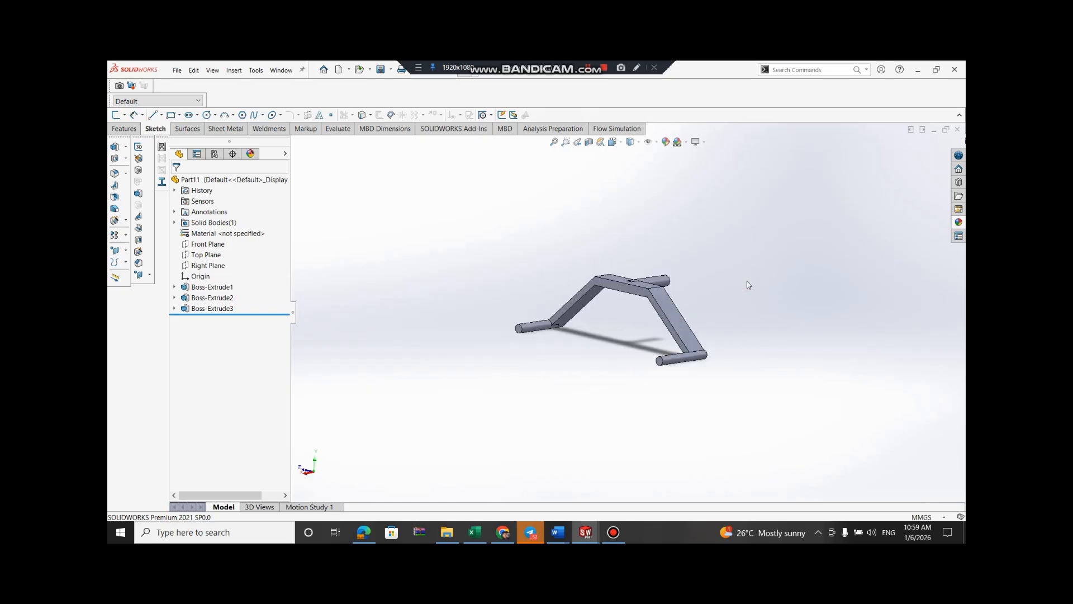
pyautogui.click(592, 535)
pyautogui.click(888, 480)
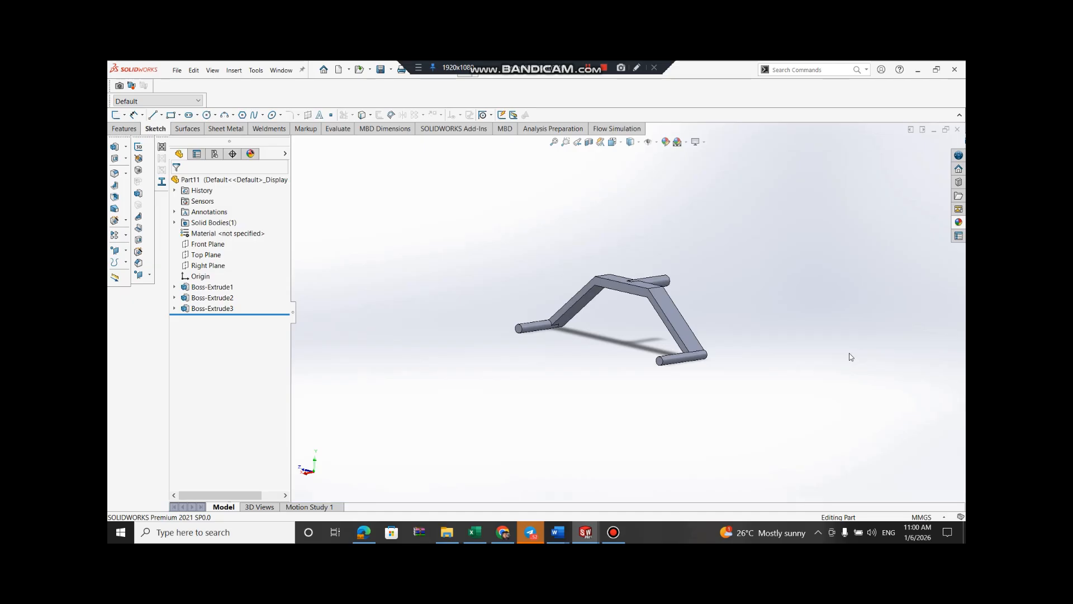
pyautogui.press('Right')
pyautogui.press('Right')
pyautogui.press('Right')
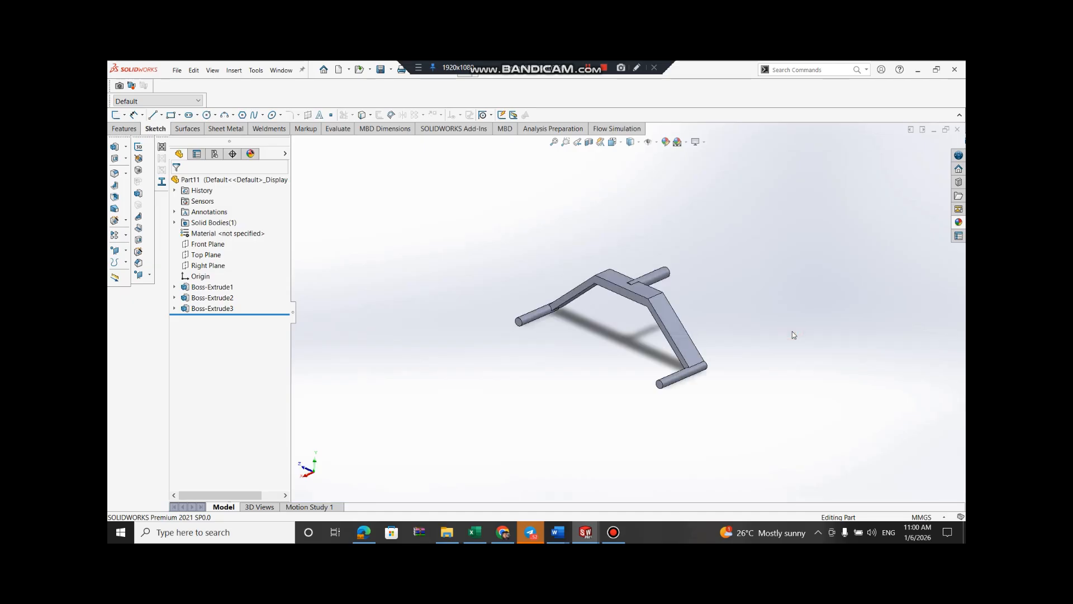
pyautogui.press('Right')
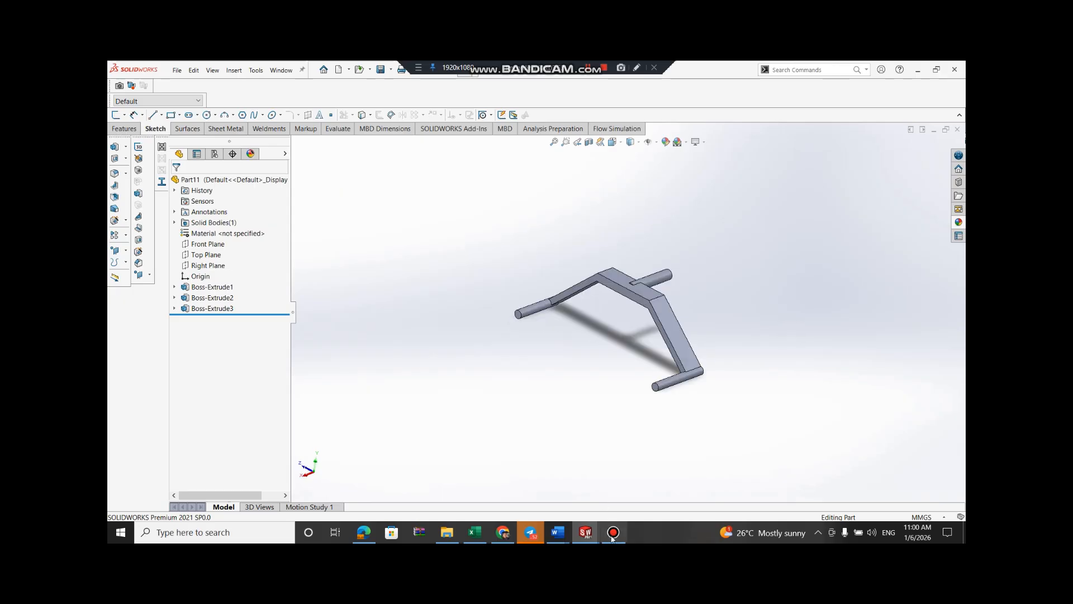
# Switch to the wheel part and open its Save As dialog
pyautogui.click(585, 532)
pyautogui.click(274, 470)
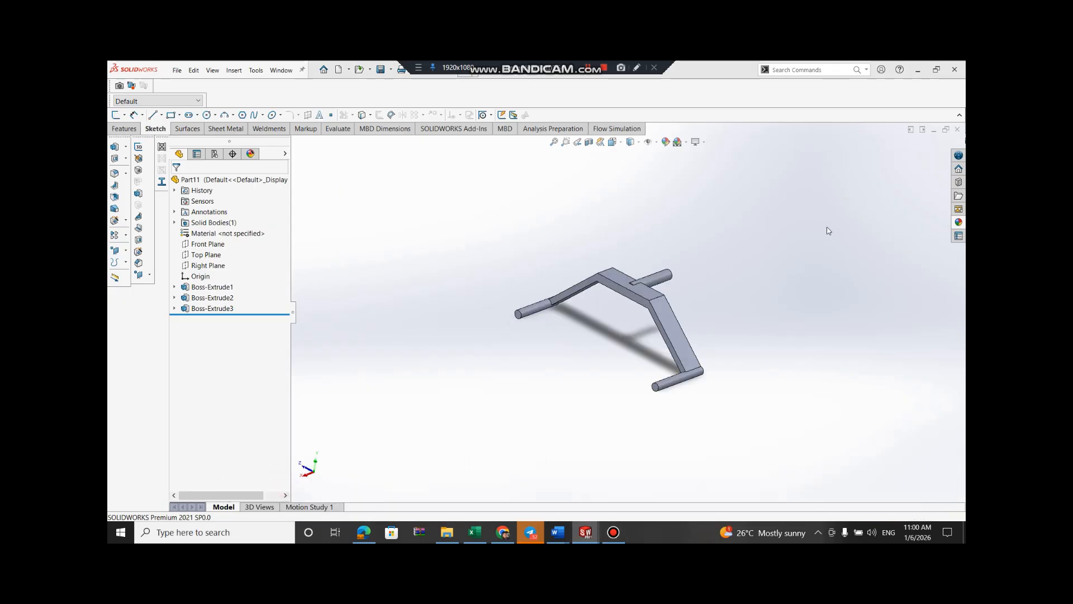
pyautogui.click(176, 70)
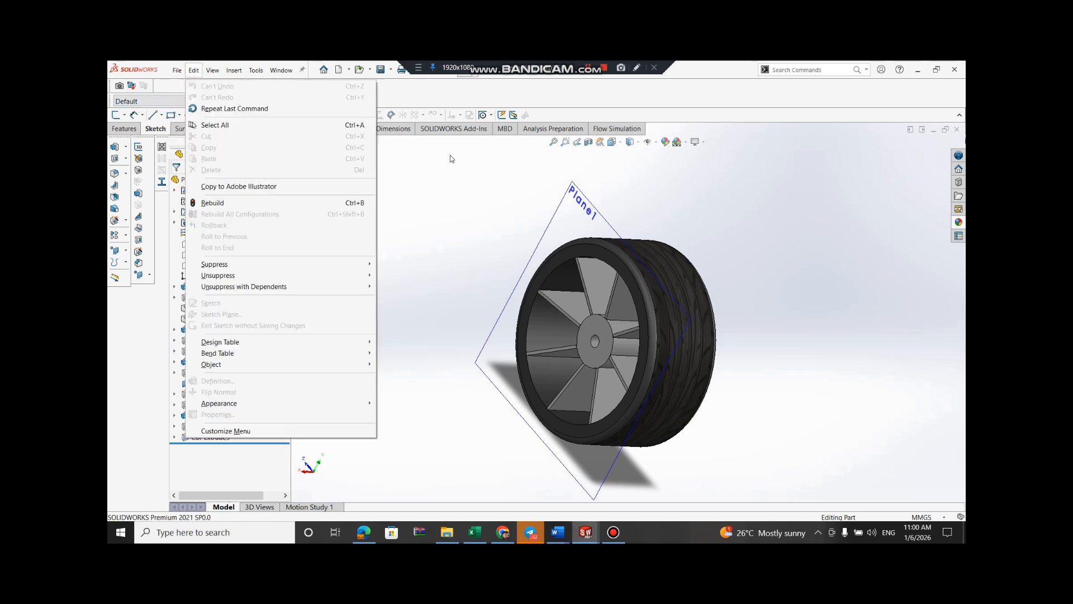
pyautogui.click(432, 178)
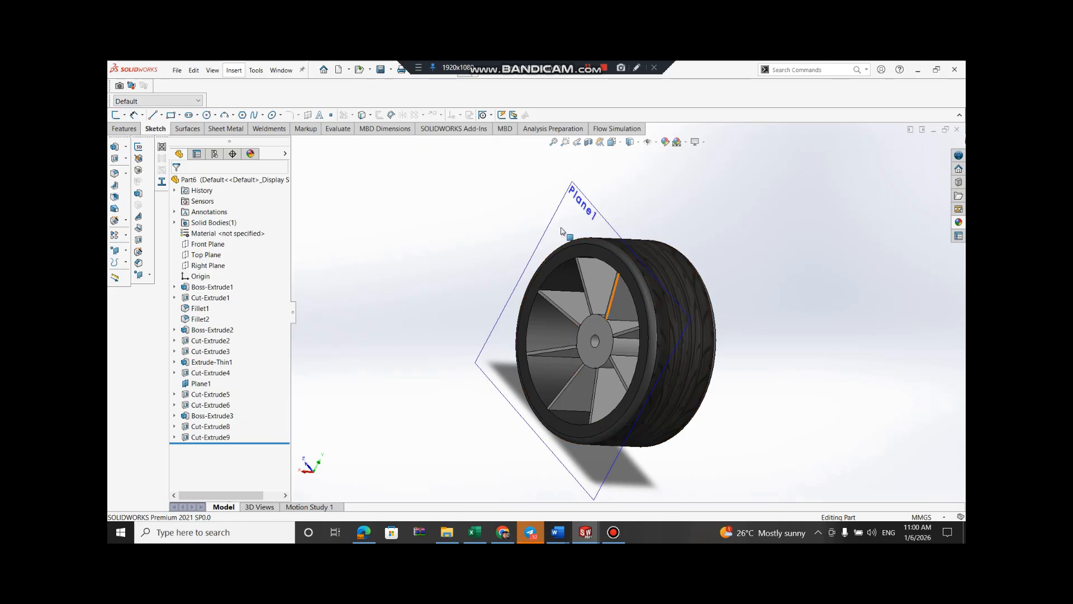
pyautogui.click(178, 71)
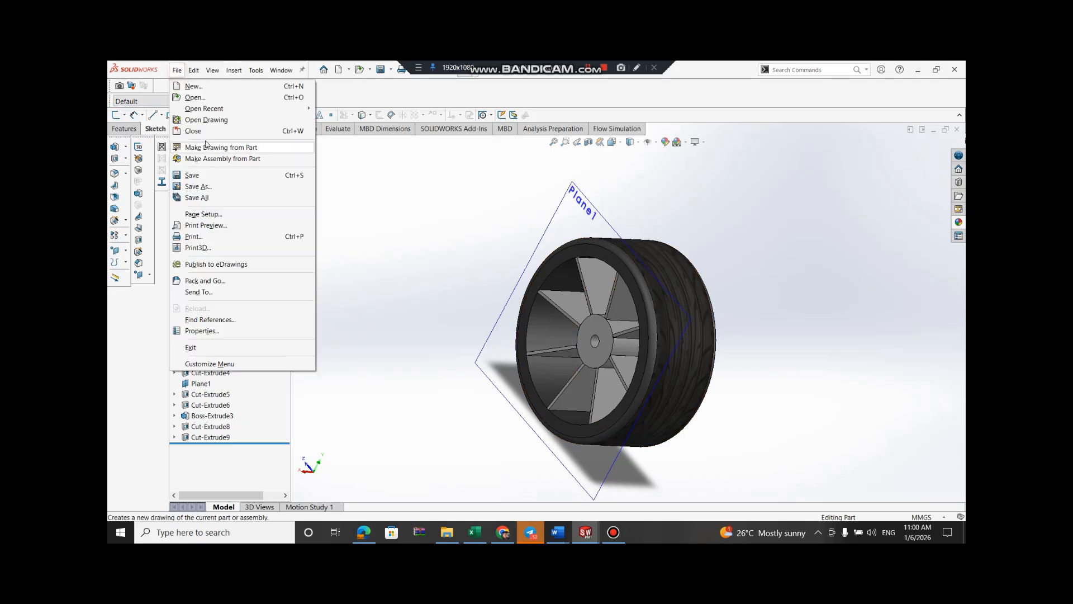
pyautogui.click(212, 187)
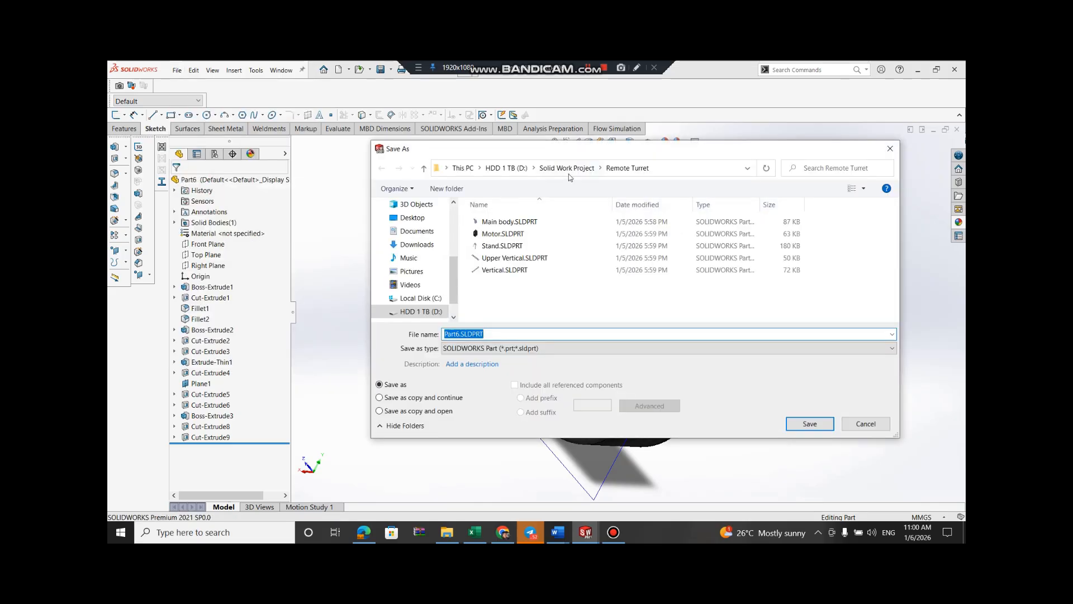
# Create a folder named RC Robot IVF in Solid Work Project and save the wheel part there as Wheel
pyautogui.click(568, 168)
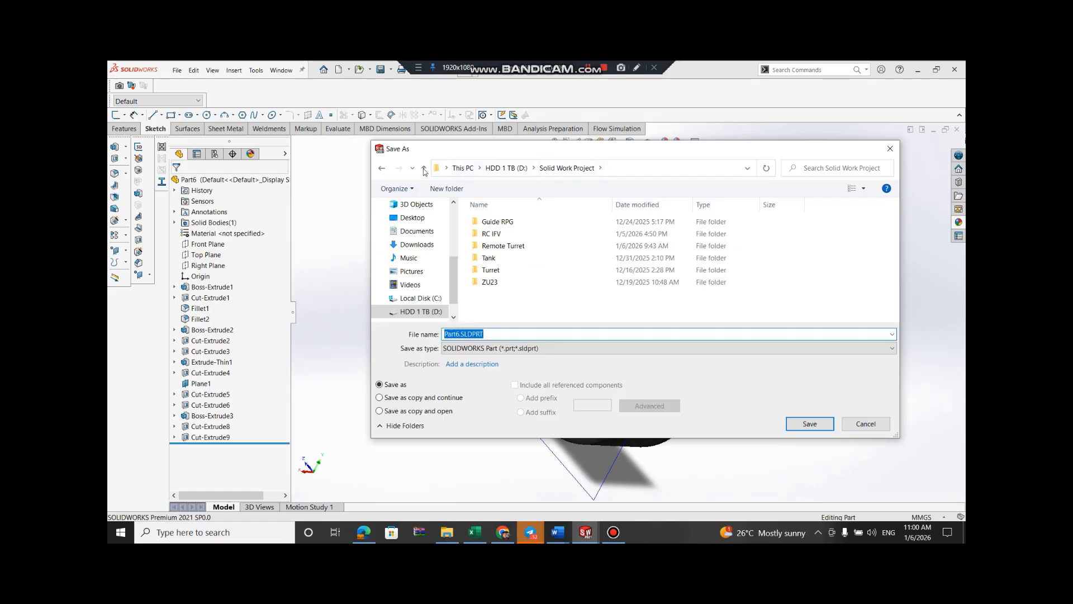
pyautogui.click(437, 190)
pyautogui.write('RC Robot IVF')
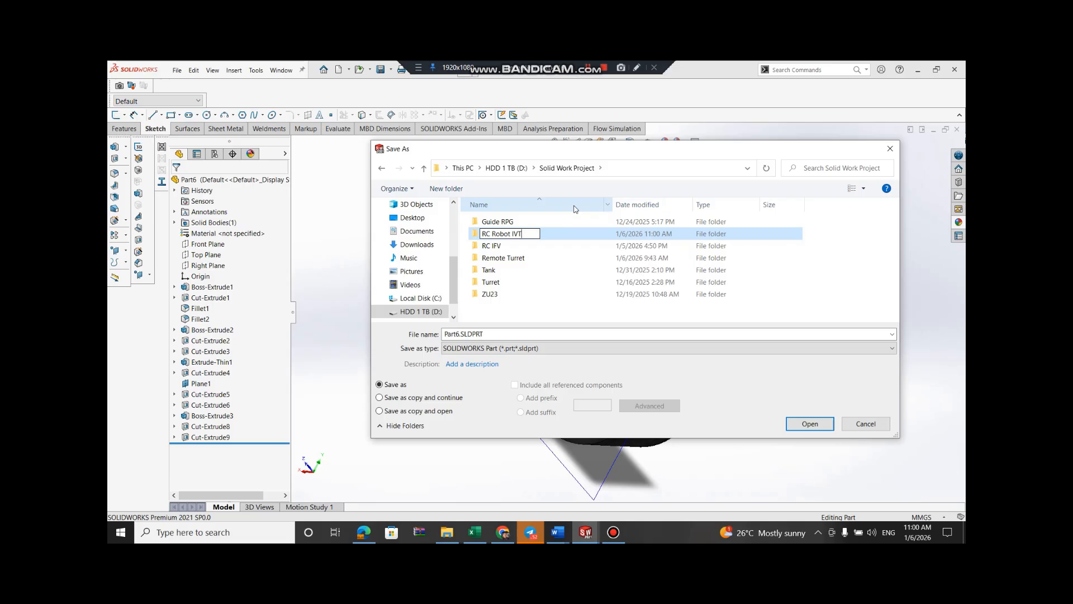
pyautogui.press('Return')
pyautogui.press('Return')
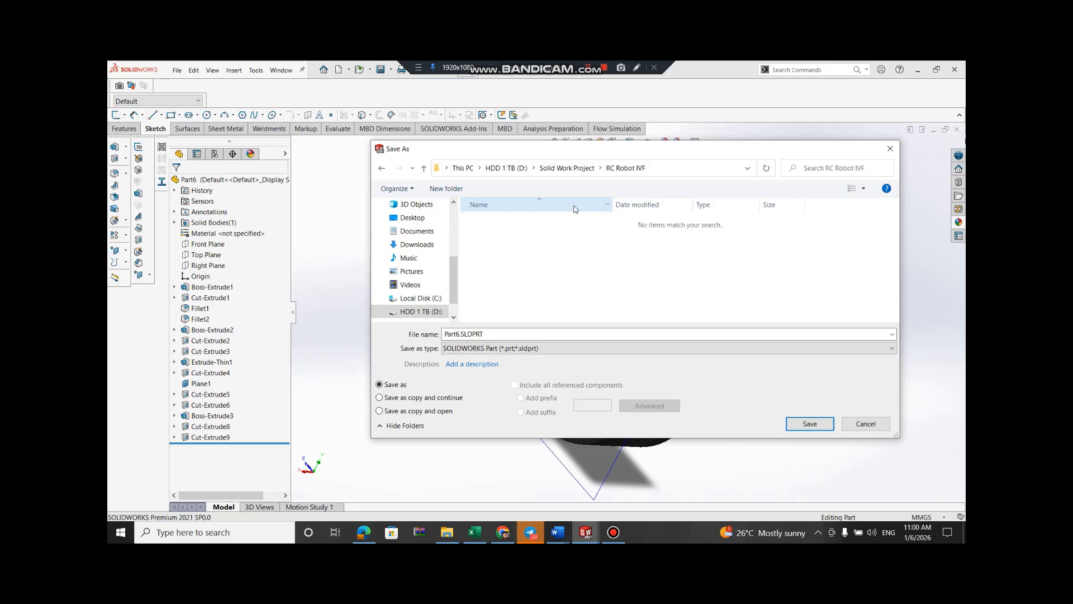
pyautogui.click(537, 335)
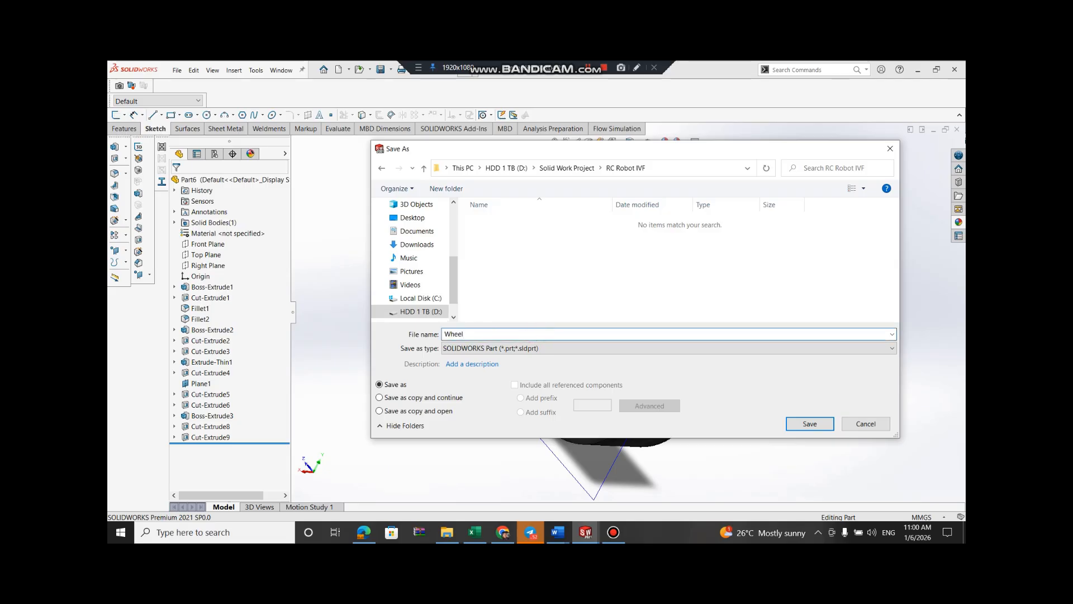
pyautogui.press('Return')
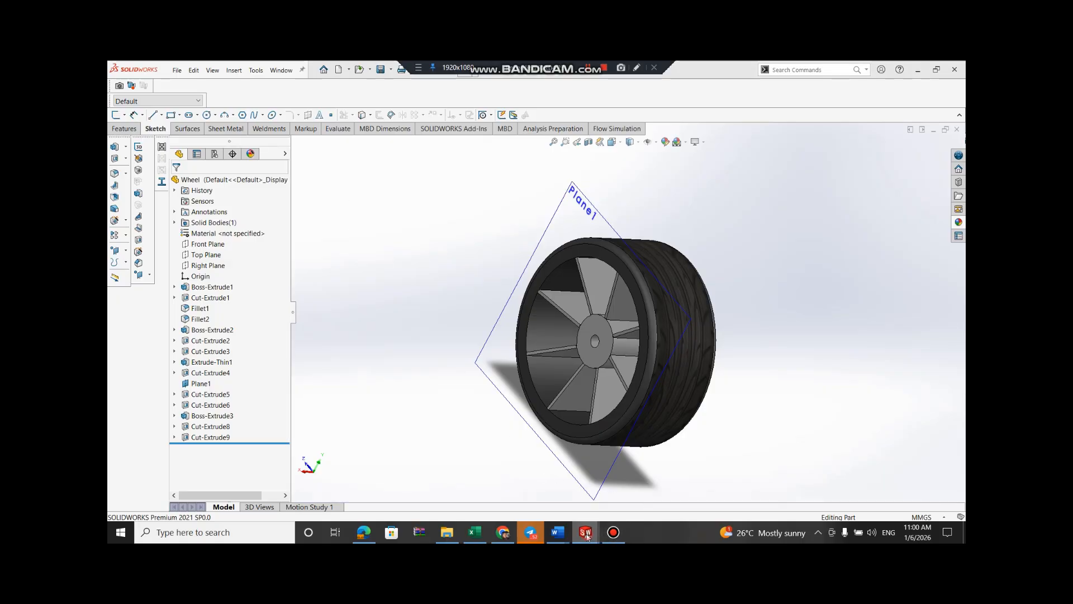
# Switch to the brown hex bolt part and save it as Bolt Wheel in the RC Robot IVF folder
pyautogui.hotkey('ctrl', 'Tab')
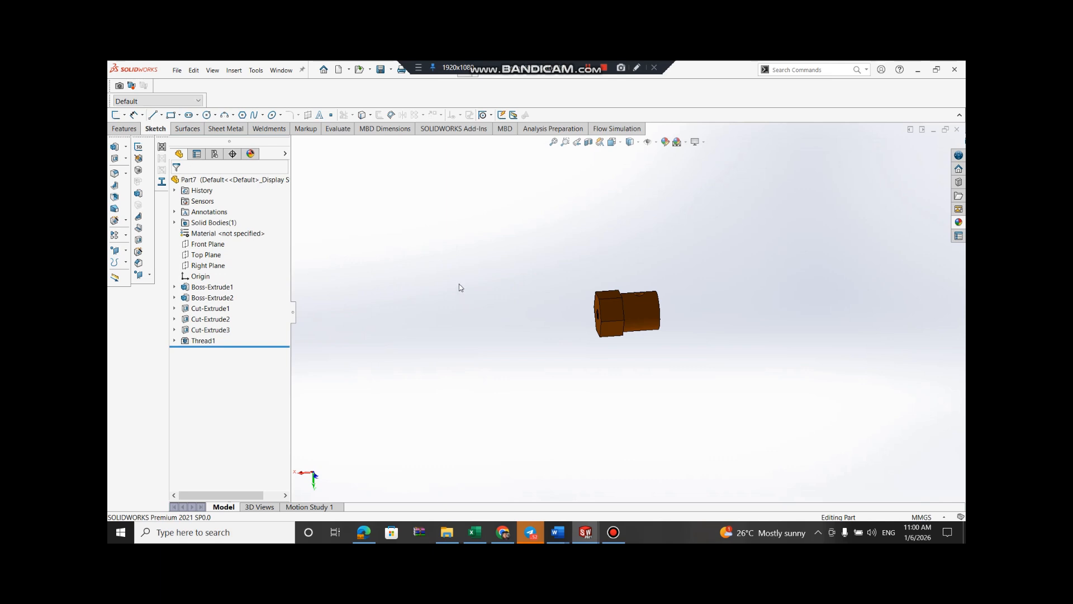
pyautogui.click(177, 70)
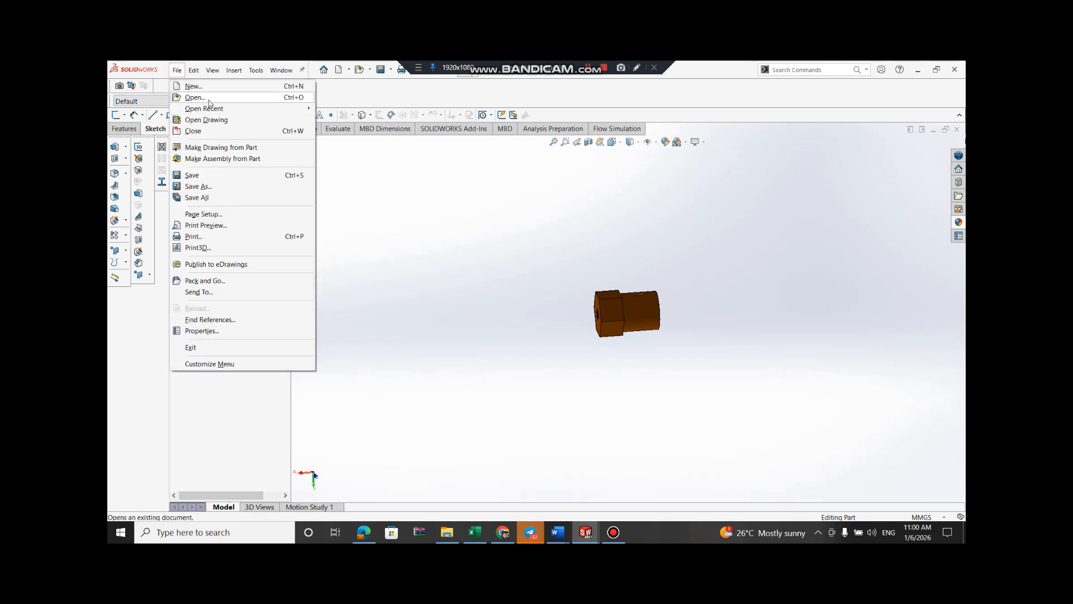
pyautogui.click(248, 187)
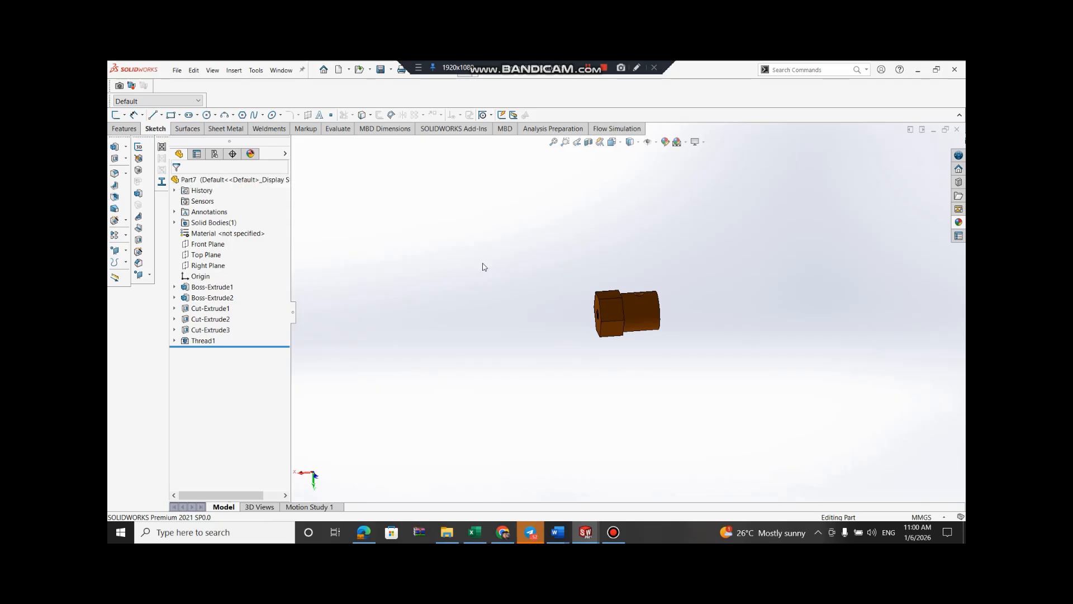
pyautogui.write('Bolt Wheel')
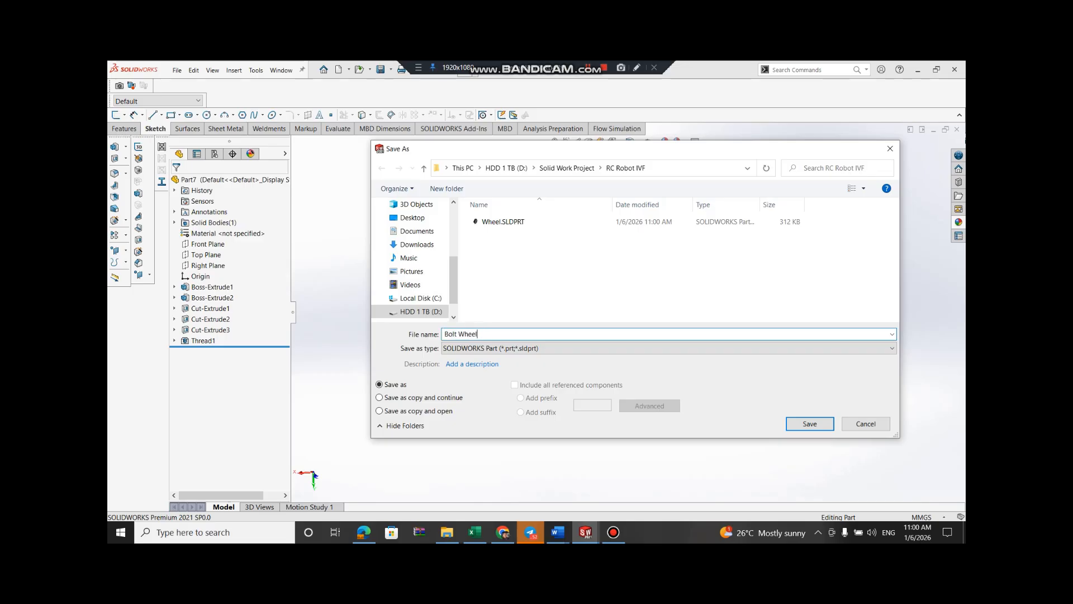
pyautogui.press('Return')
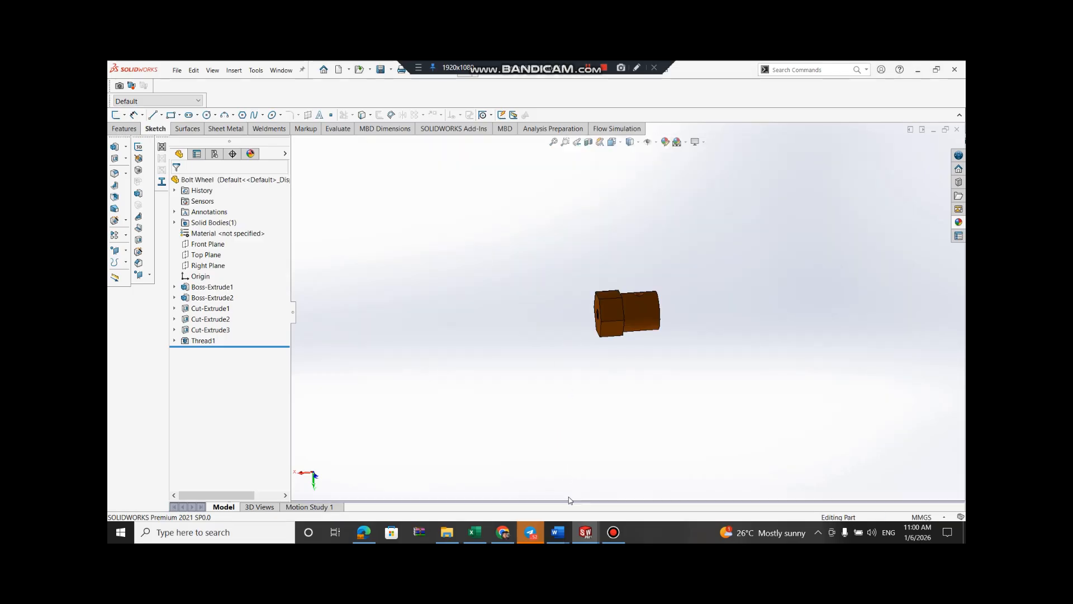
# Switch to the rod part with forked ends, discard its empty open sketch and leave Save As without saving
pyautogui.moveTo(579, 532)
pyautogui.click(526, 487)
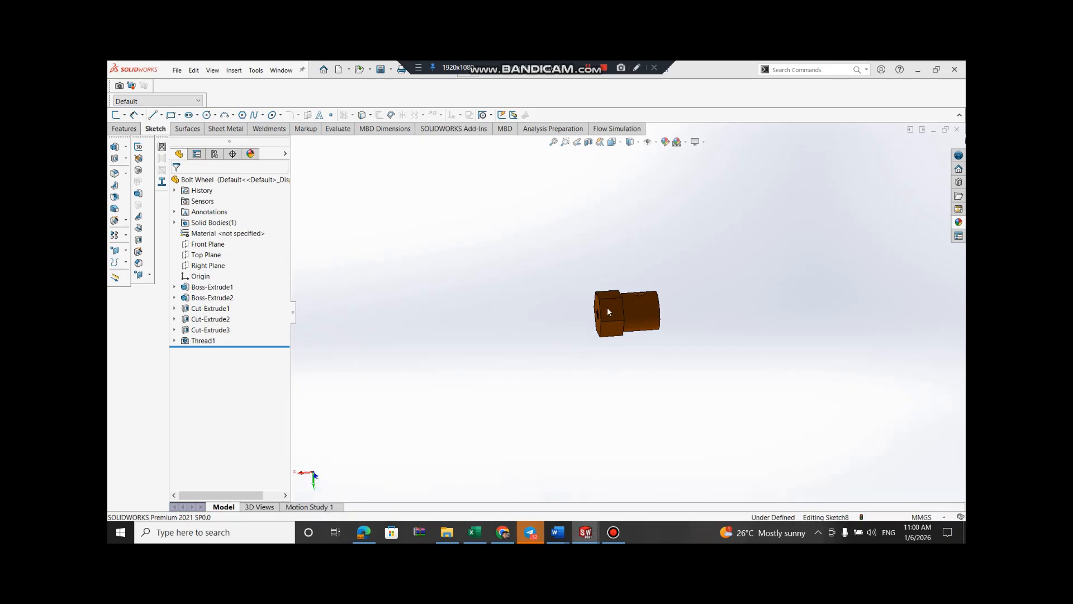
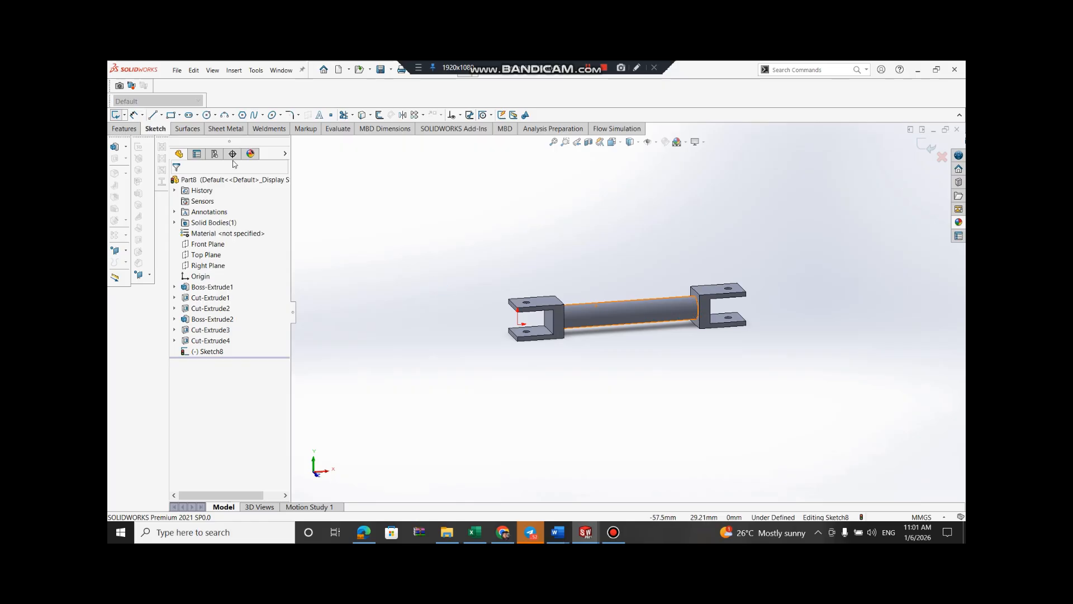
pyautogui.click(178, 71)
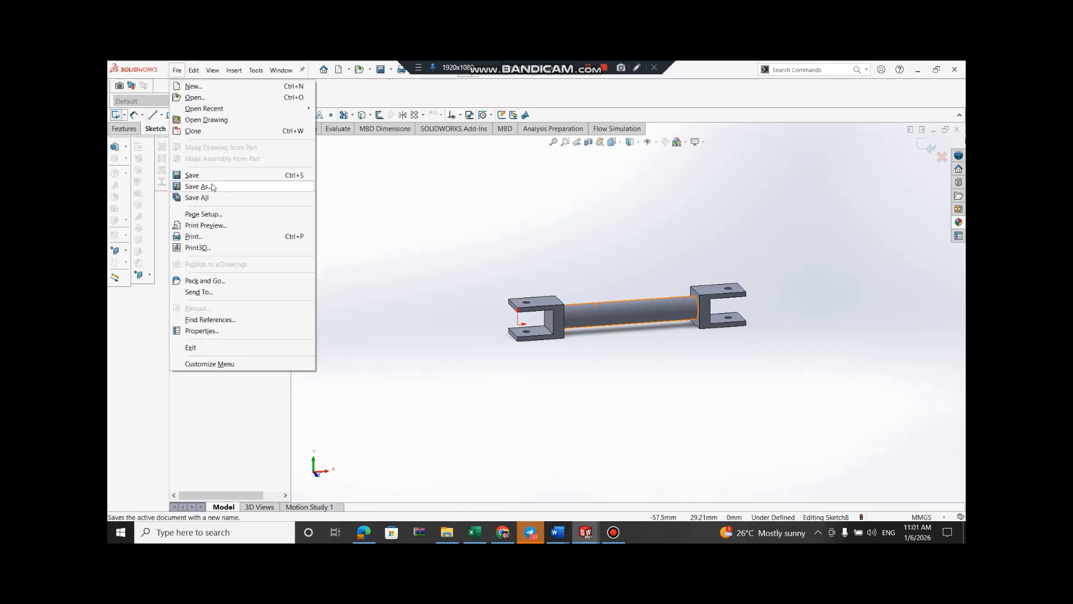
pyautogui.click(187, 185)
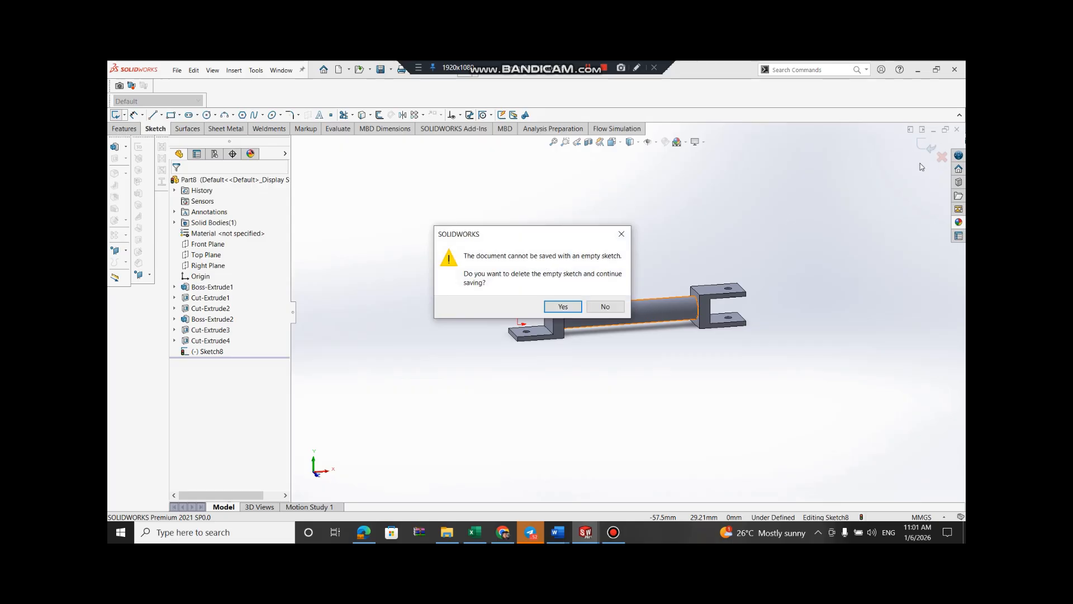
pyautogui.click(621, 234)
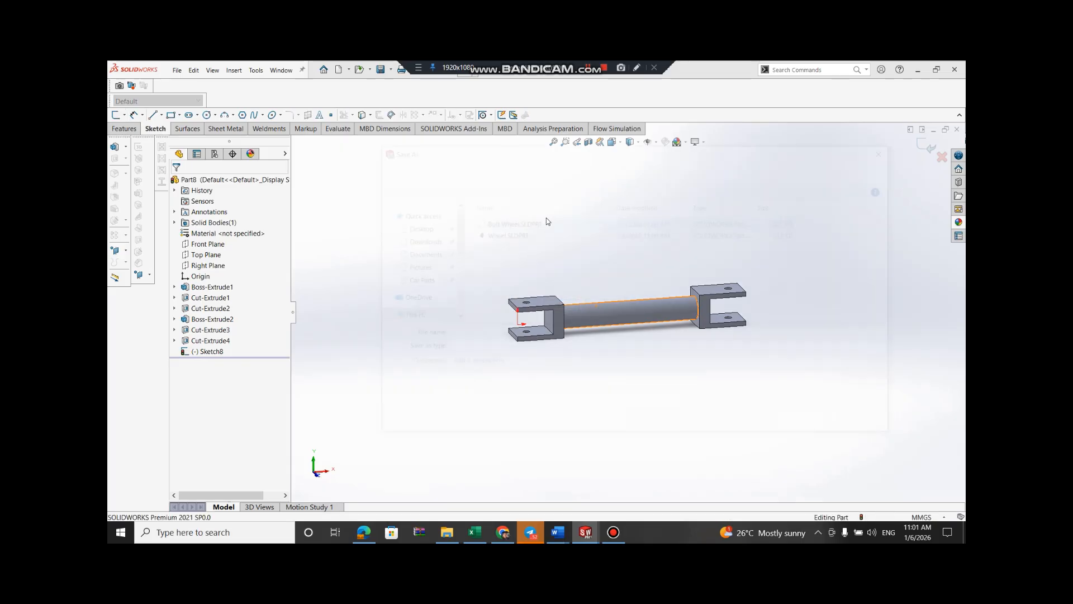
pyautogui.click(893, 150)
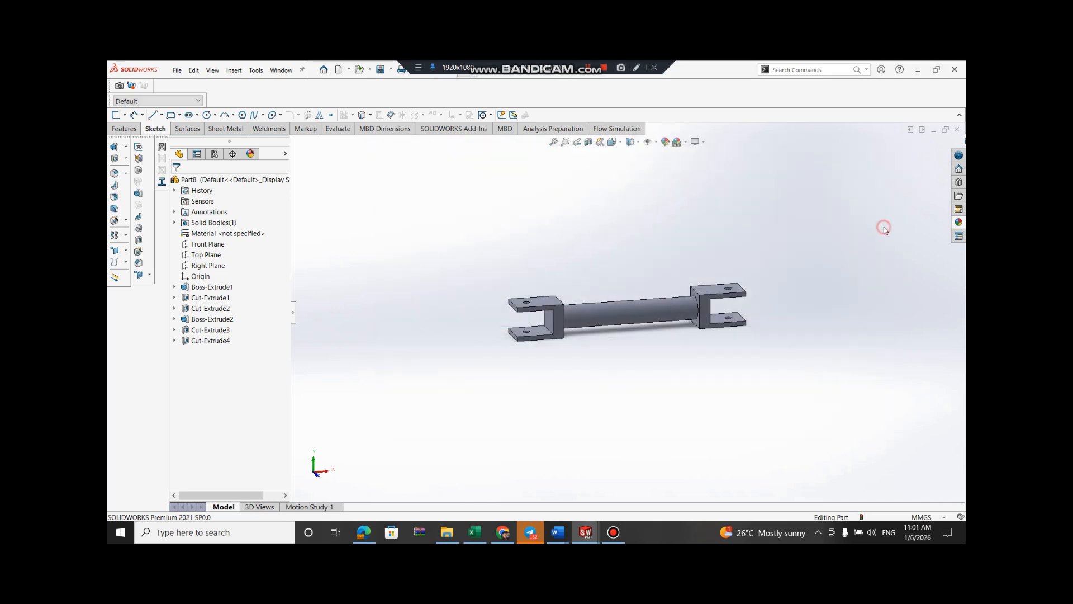
# Save the forked rod part as Steering rack in the RC Robot IVF folder, without rebuilding it
pyautogui.click(176, 71)
pyautogui.click(405, 245)
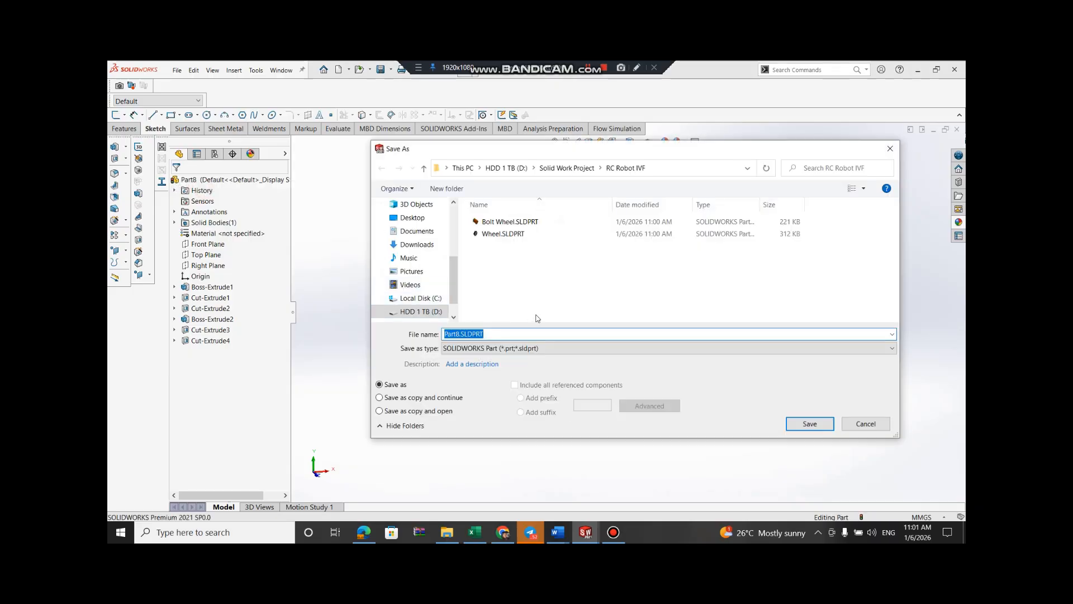
pyautogui.write('F')
pyautogui.press('BackSpace')
pyautogui.write('Steering rack')
pyautogui.press('Return')
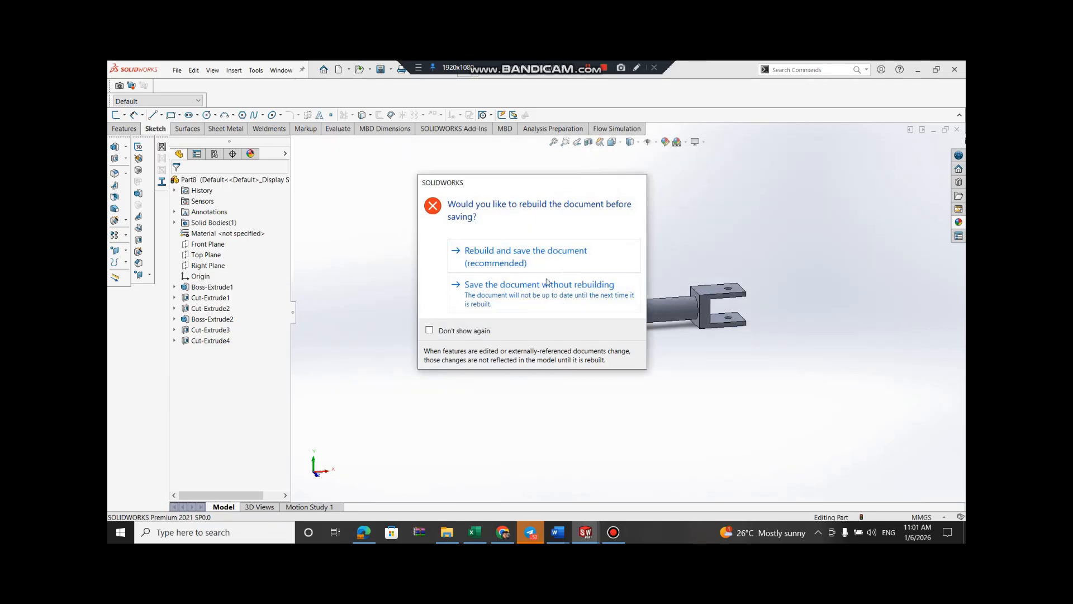
pyautogui.click(518, 297)
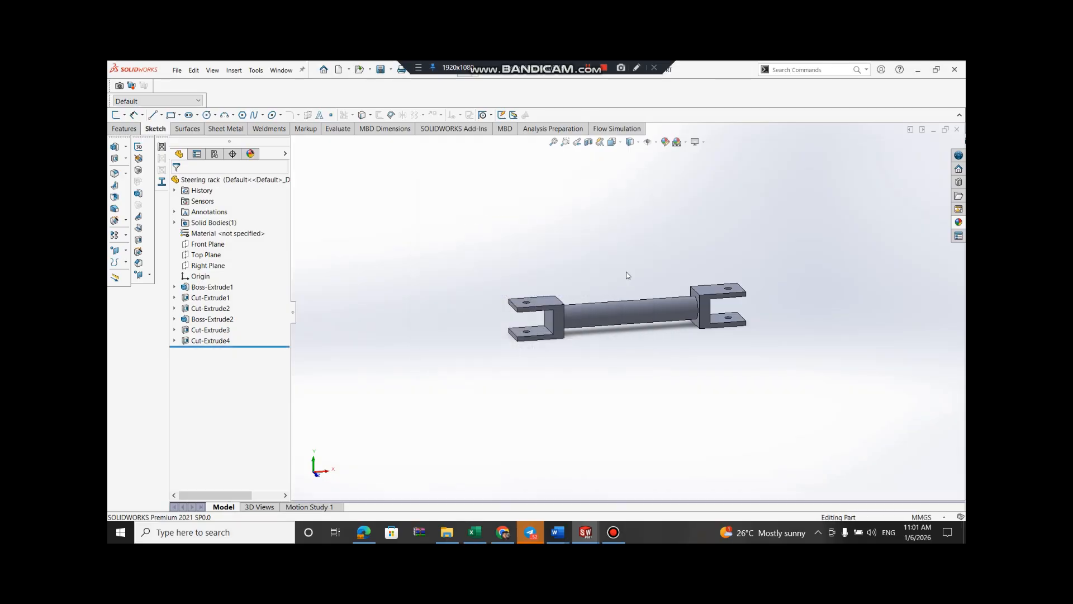
# Switch to the long bar part with angled ends and save it as Steering in the RC Robot IVF folder
pyautogui.moveTo(594, 530)
pyautogui.click(638, 491)
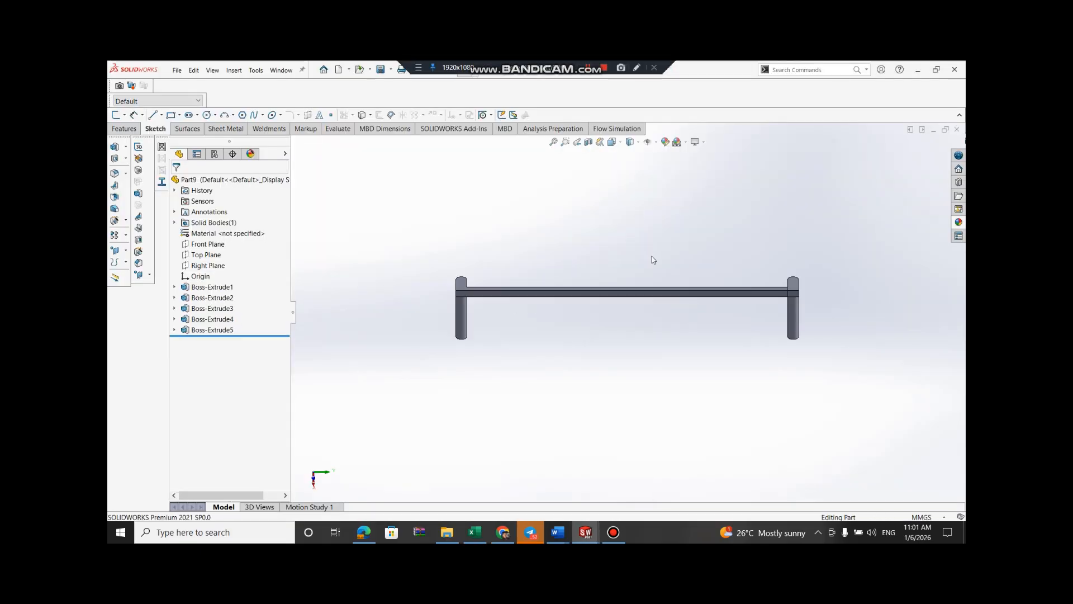
pyautogui.press('Up')
pyautogui.press('Up')
pyautogui.press('Right')
pyautogui.press('Right')
pyautogui.press('Right')
pyautogui.press('Right')
pyautogui.press('Right')
pyautogui.press('Right')
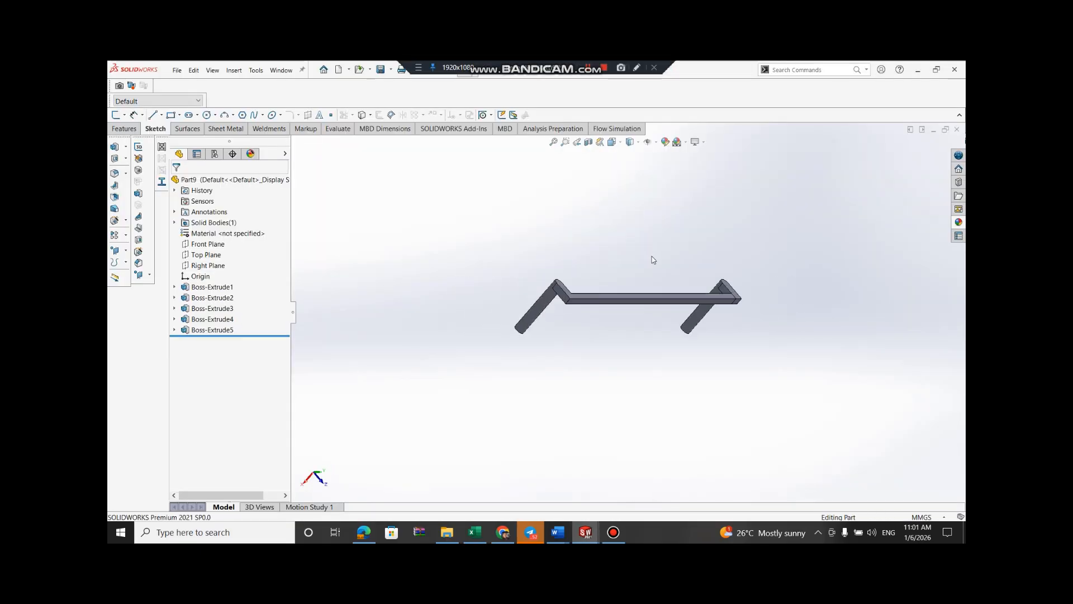
pyautogui.press('Left')
pyautogui.press('Left')
pyautogui.press('Left')
pyautogui.press('Left')
pyautogui.press('Left')
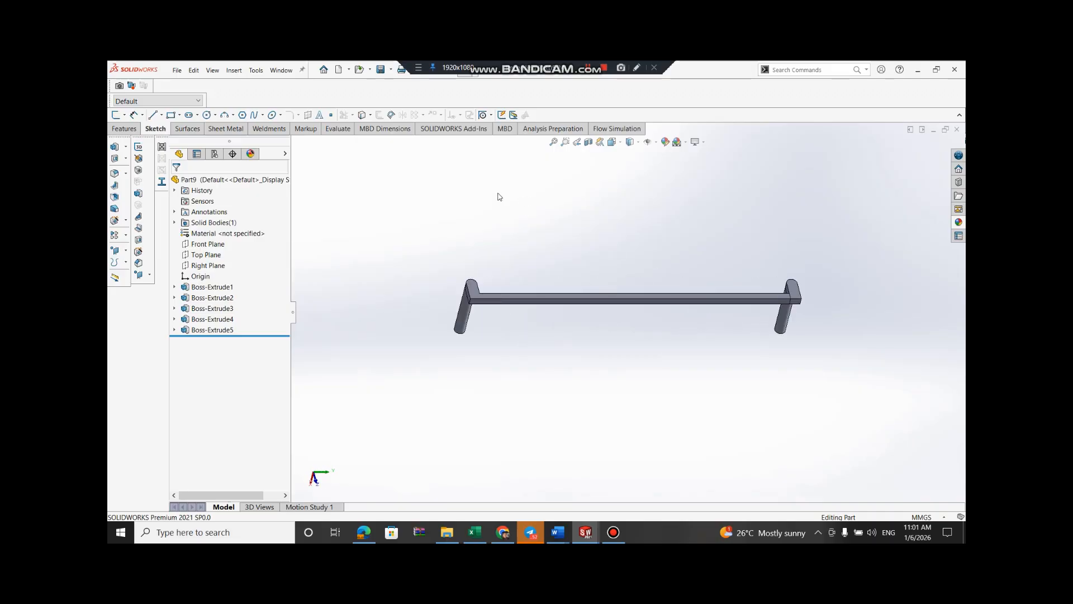
pyautogui.click(177, 70)
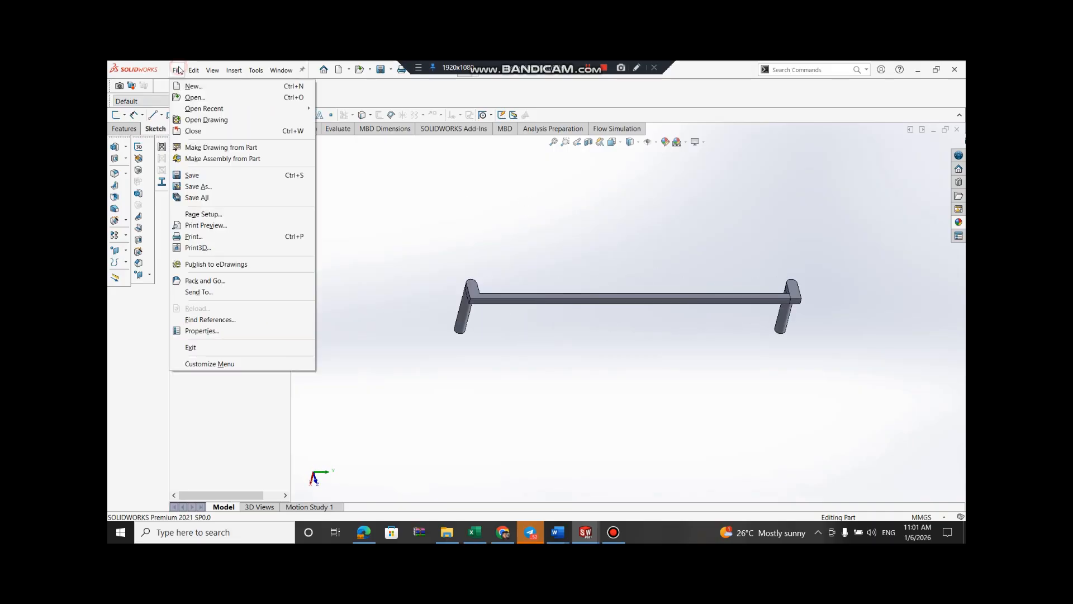
pyautogui.click(234, 178)
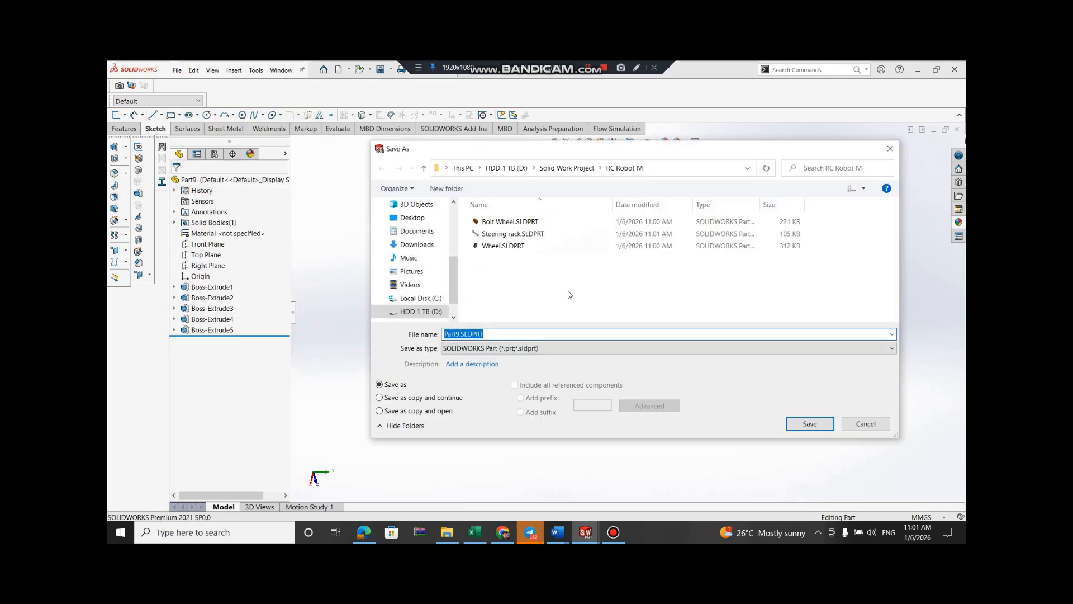
pyautogui.write('St')
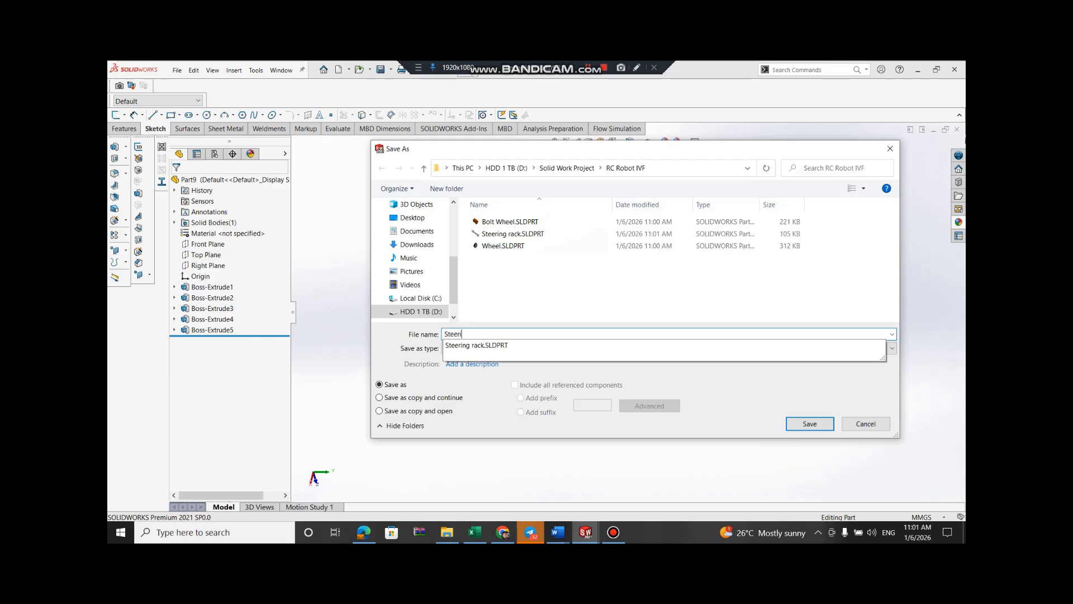
pyautogui.write('eeri')
pyautogui.press('Return')
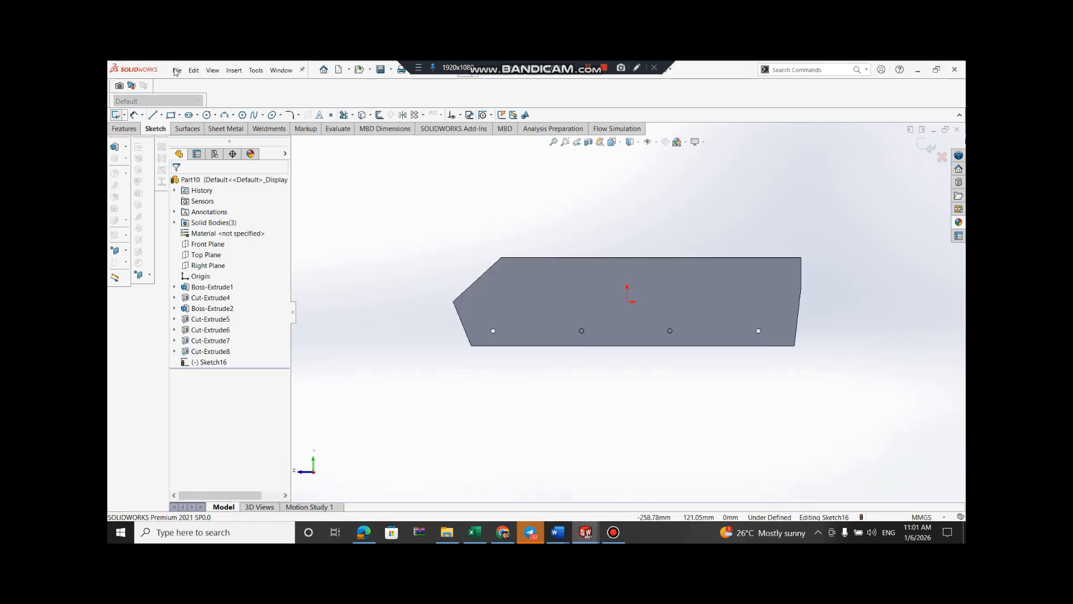
# Exit the open empty sketch in the side plate part
pyautogui.press('Right')
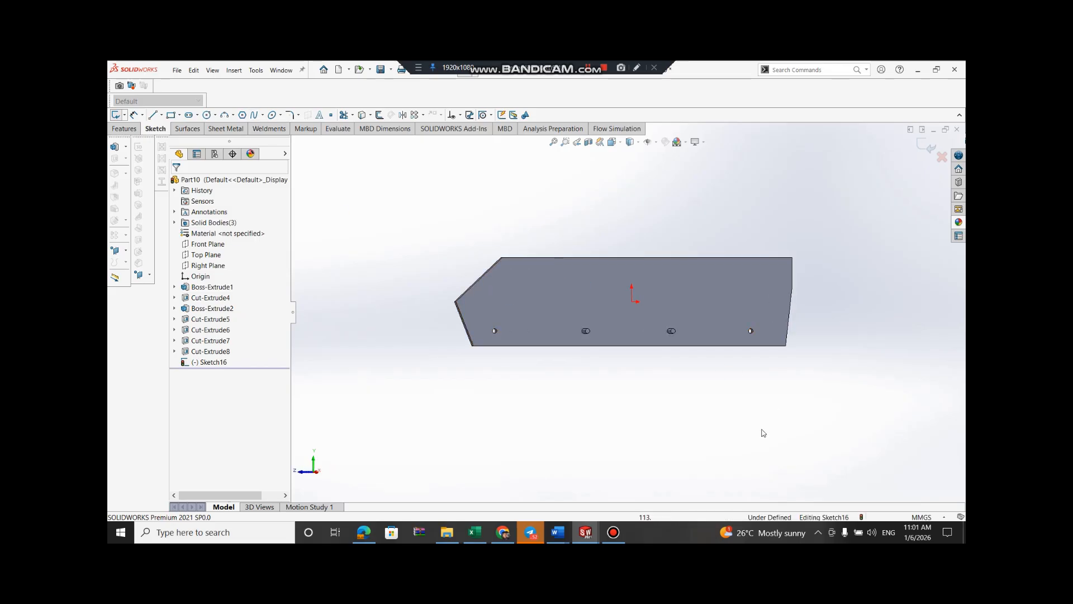
pyautogui.press('Down')
pyautogui.press('Down')
pyautogui.press('Down')
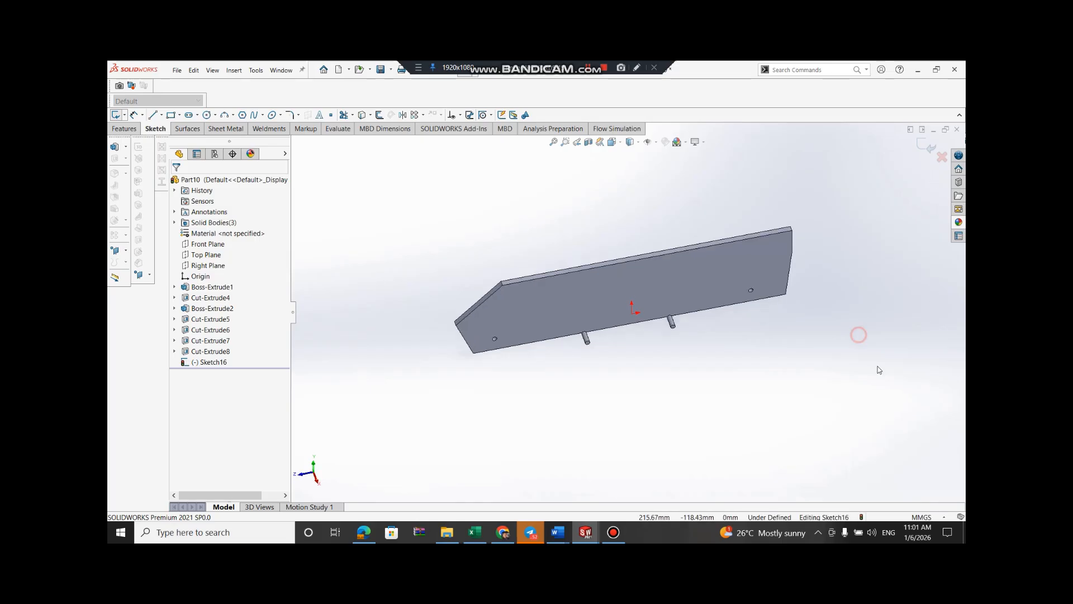
pyautogui.click(927, 147)
pyautogui.press('Down')
# Sketch a corner rectangle enclosing the two loose pins, using the side plate's long narrow upper face as the sketch plane
pyautogui.click(580, 290)
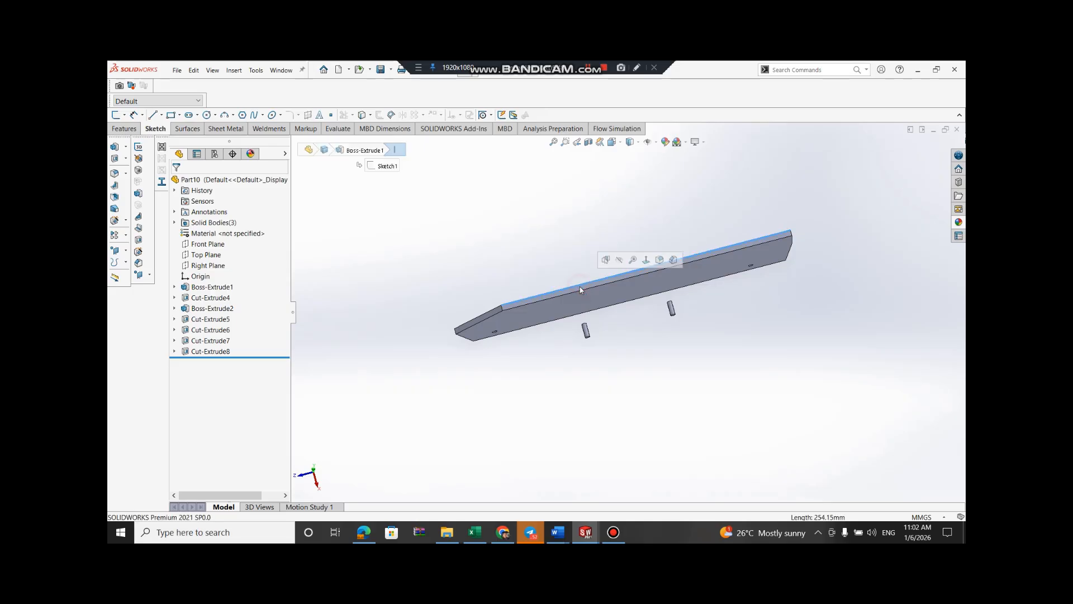
pyautogui.click(581, 286)
pyautogui.click(619, 259)
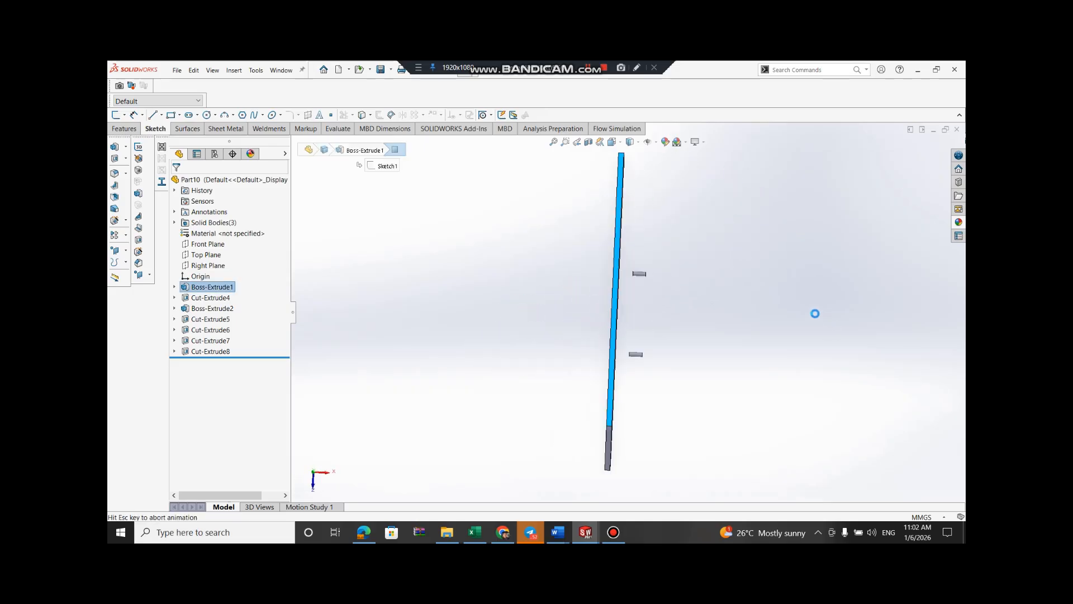
pyautogui.click(171, 115)
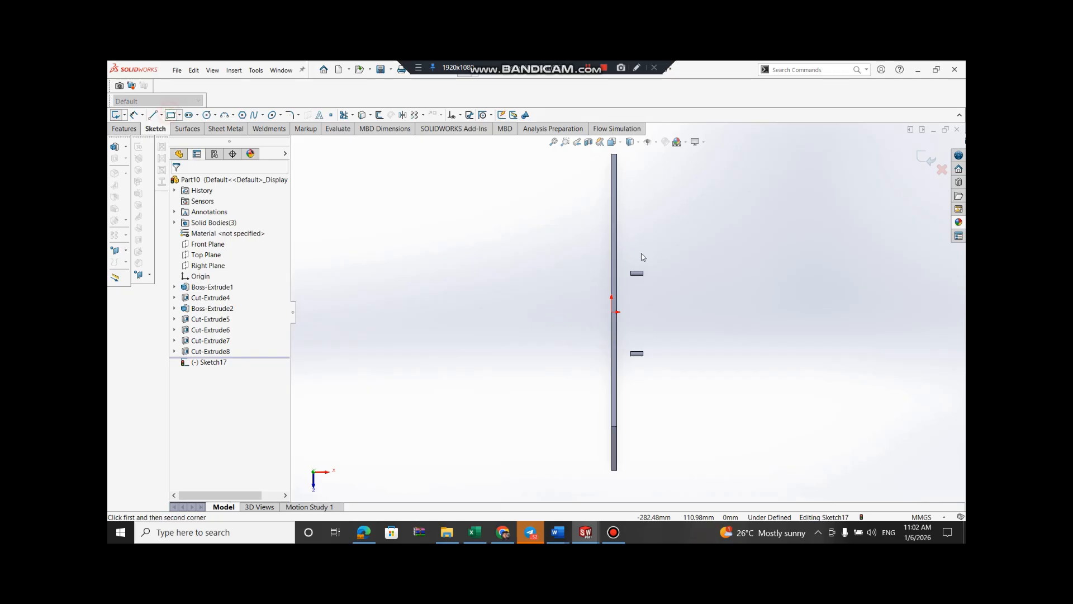
pyautogui.click(624, 258)
pyautogui.click(667, 372)
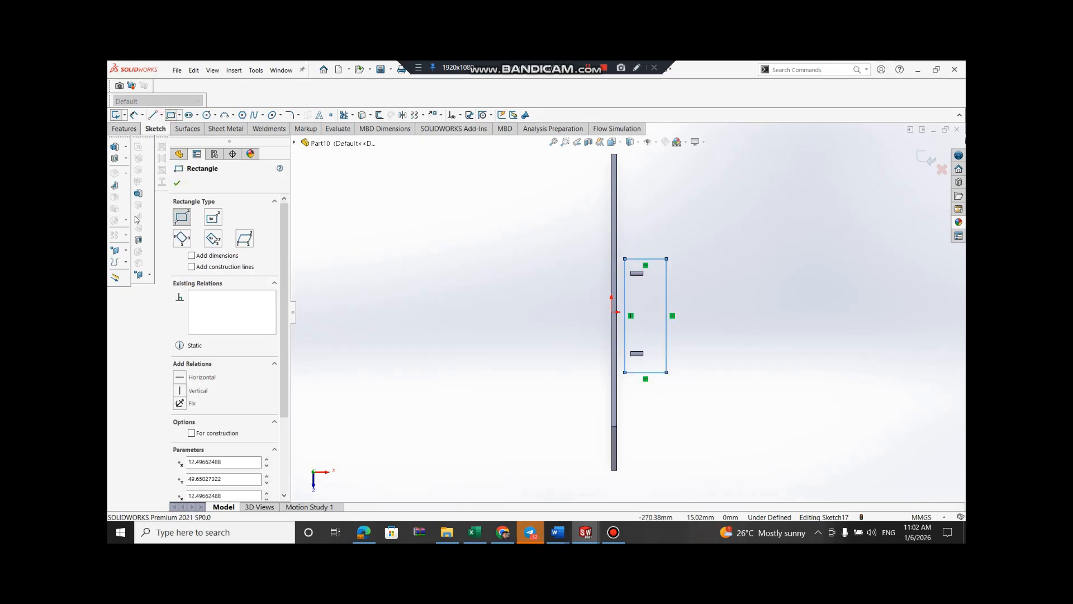
pyautogui.click(177, 184)
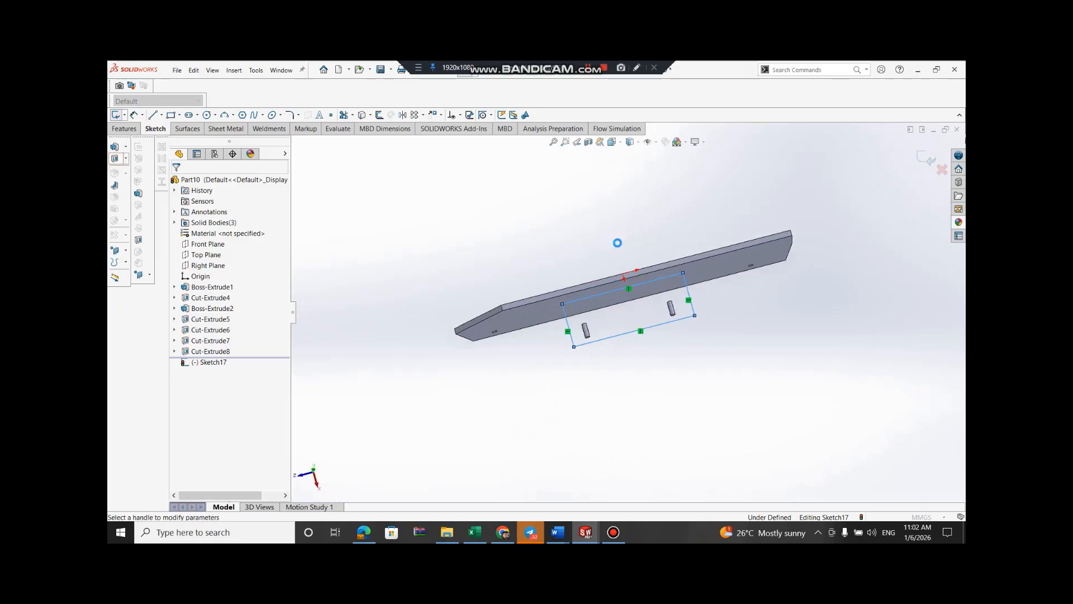
# Extrude-cut the rectangle to a blind depth of 175 mm to remove the two loose pins
pyautogui.moveTo(275, 283); pyautogui.dragTo(273, 280)
pyautogui.click(177, 183)
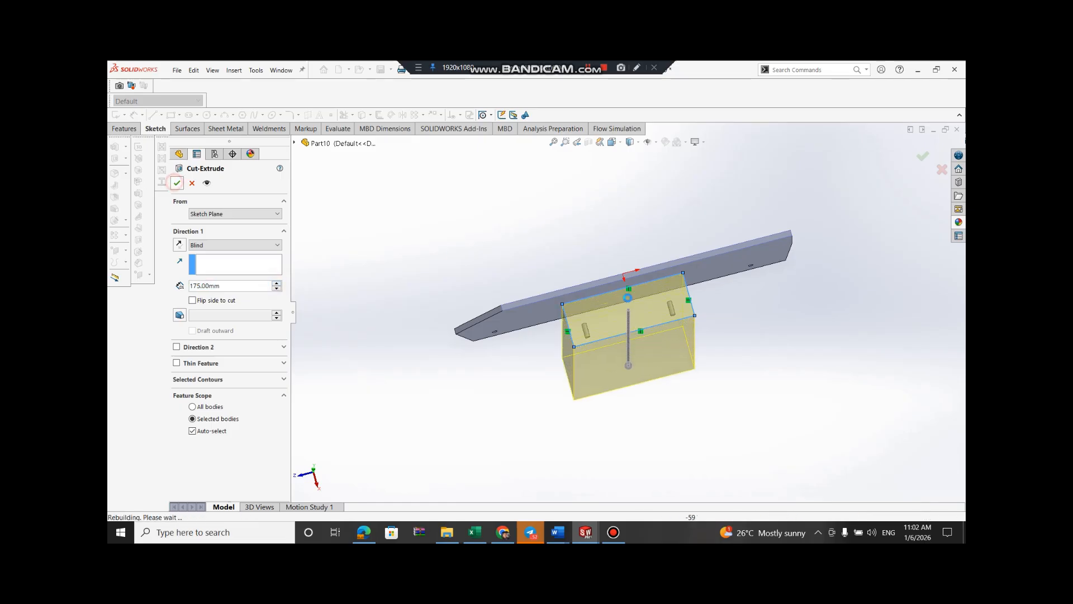
pyautogui.click(845, 337)
# Save the side plate part as Side Body in the RC Robot IVF folder
pyautogui.press('Up')
pyautogui.press('Up')
pyautogui.press('Up')
pyautogui.press('Up')
pyautogui.press('Up')
pyautogui.click(864, 207)
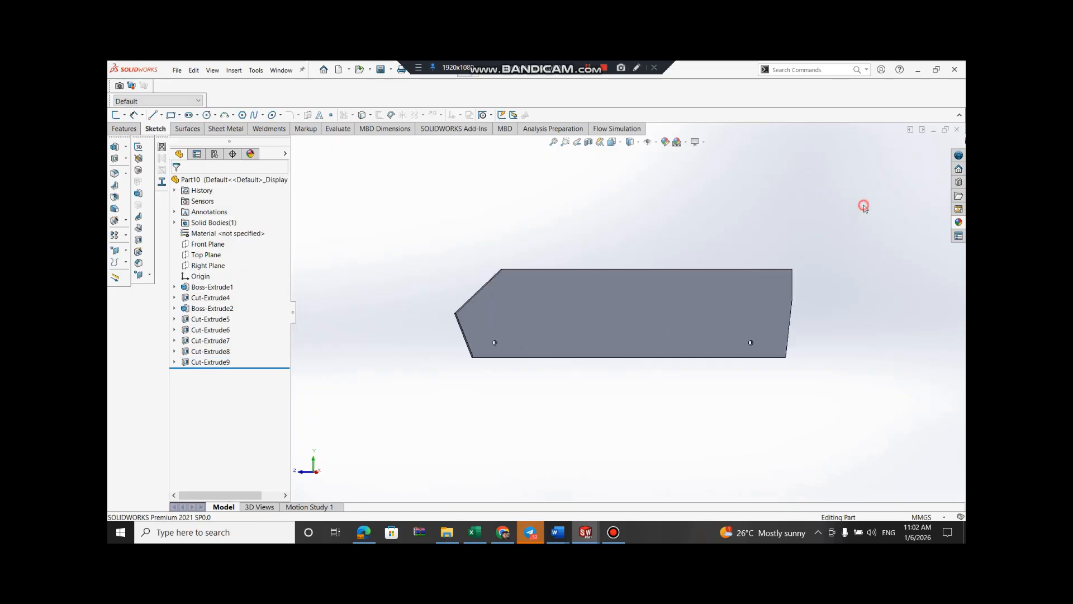
pyautogui.click(177, 71)
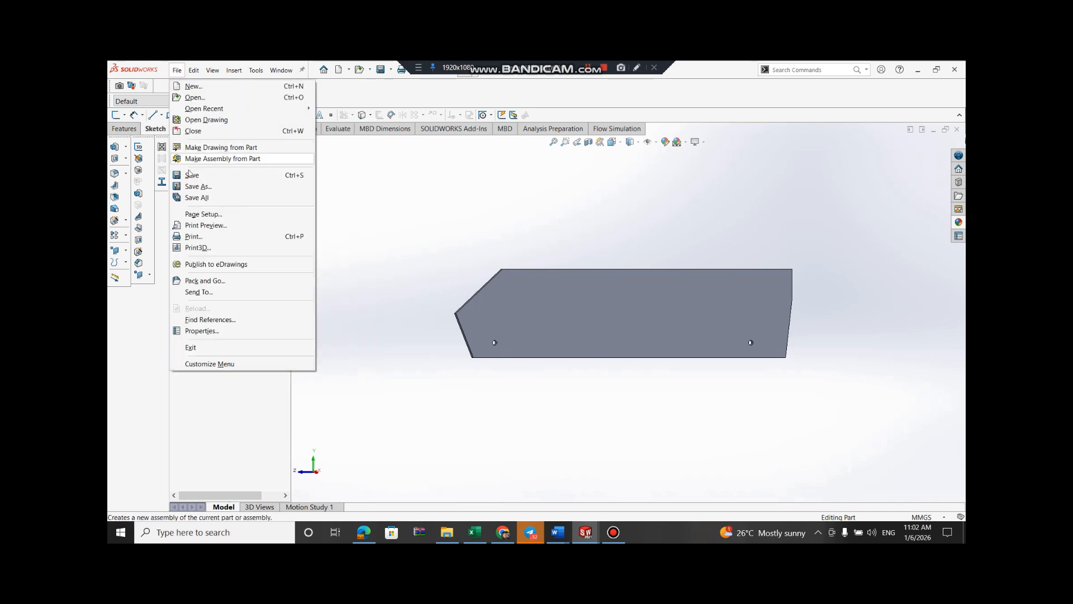
pyautogui.click(198, 186)
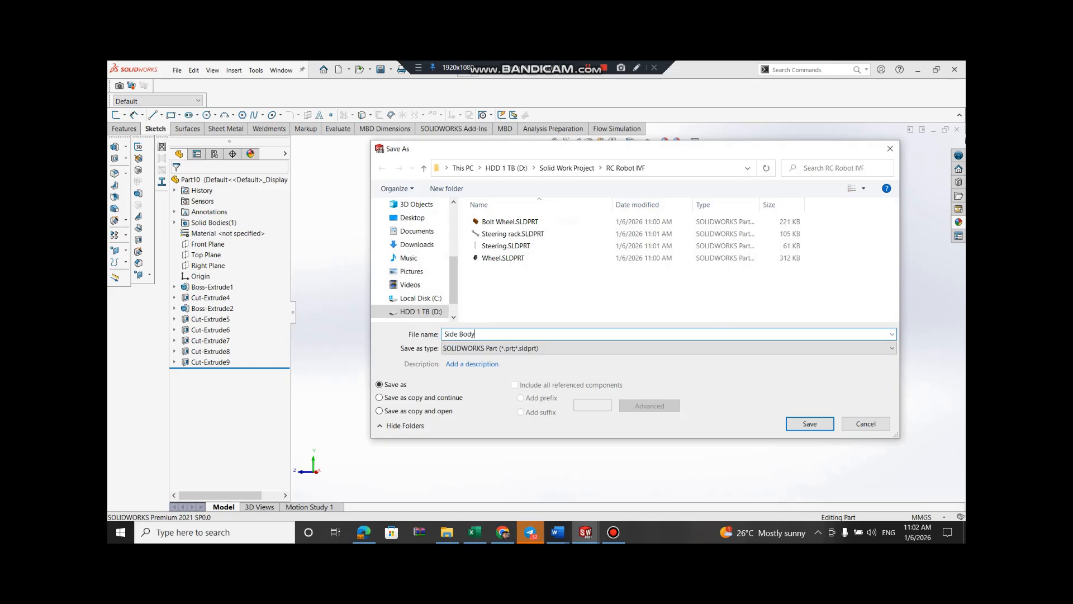
pyautogui.press('Return')
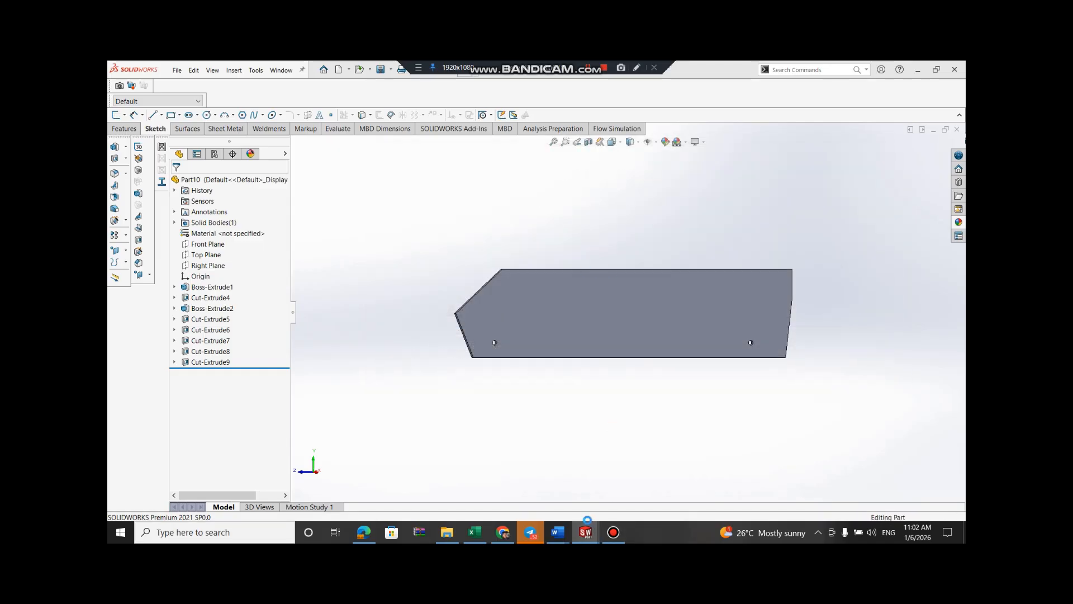
# Switch to the bent link part with pins and save it as middle shaft in the RC Robot IVF folder
pyautogui.moveTo(587, 536)
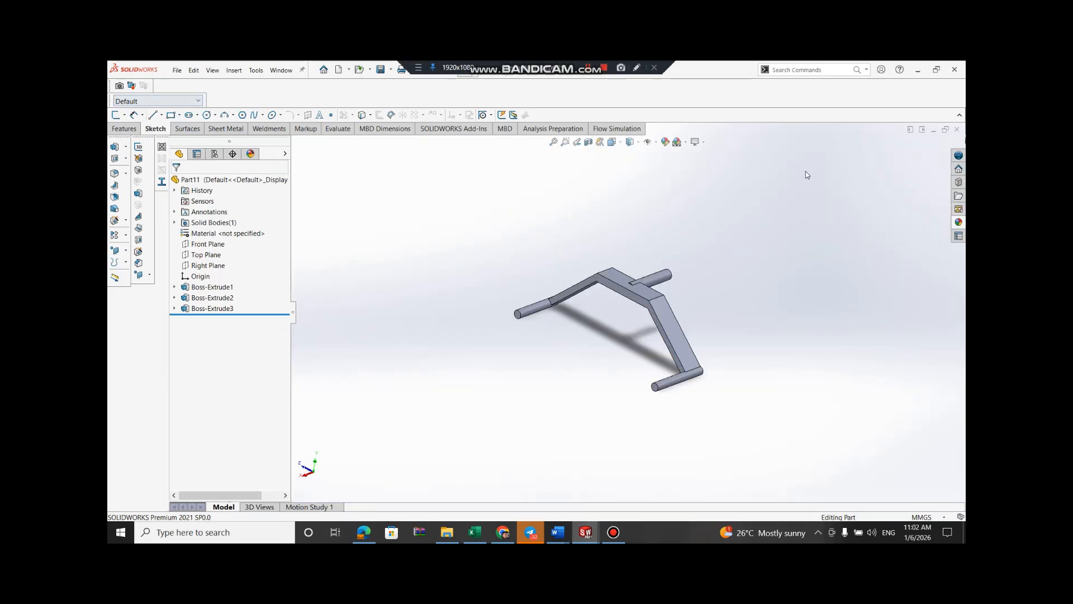
pyautogui.click(176, 71)
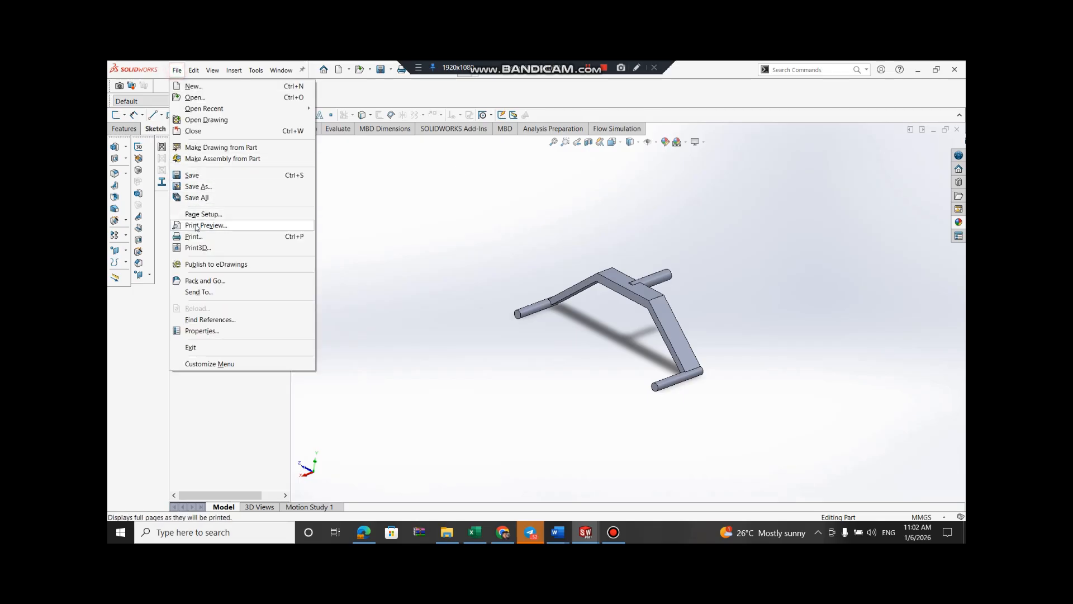
pyautogui.click(201, 187)
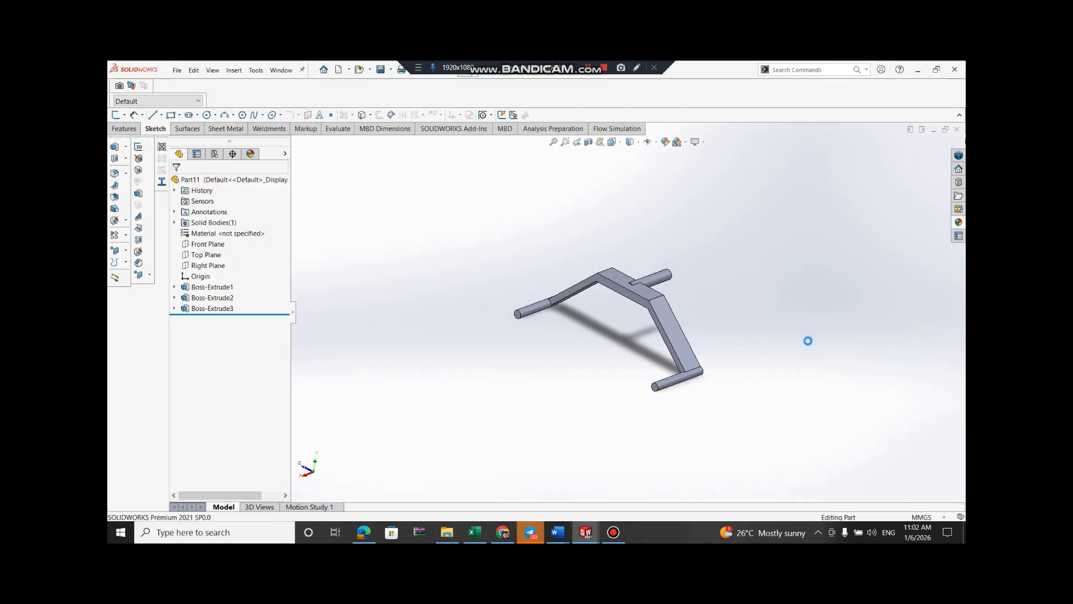
pyautogui.write('middle shaft')
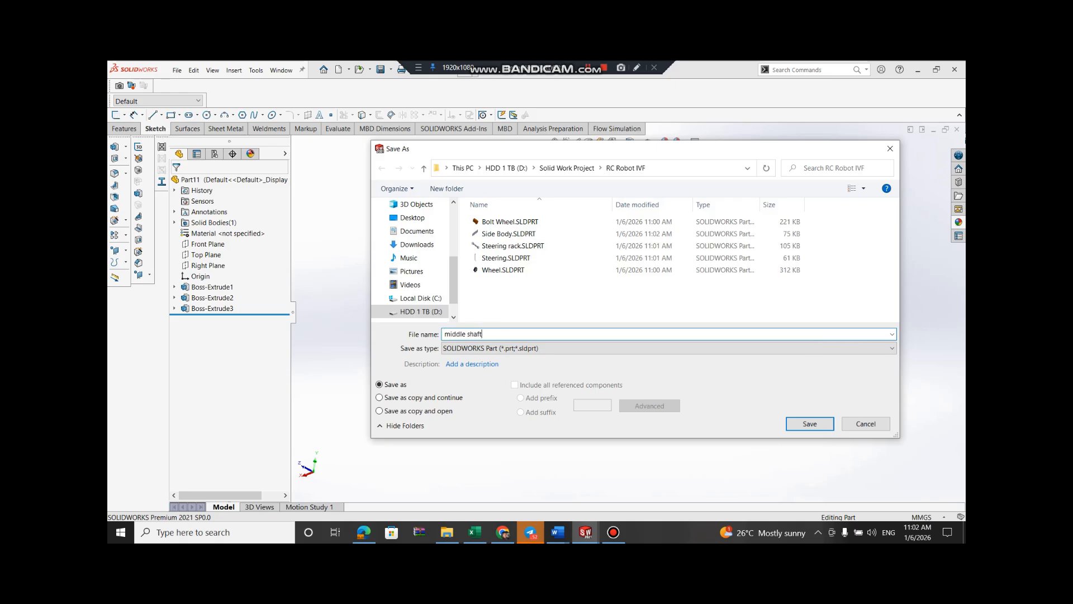
pyautogui.press('Return')
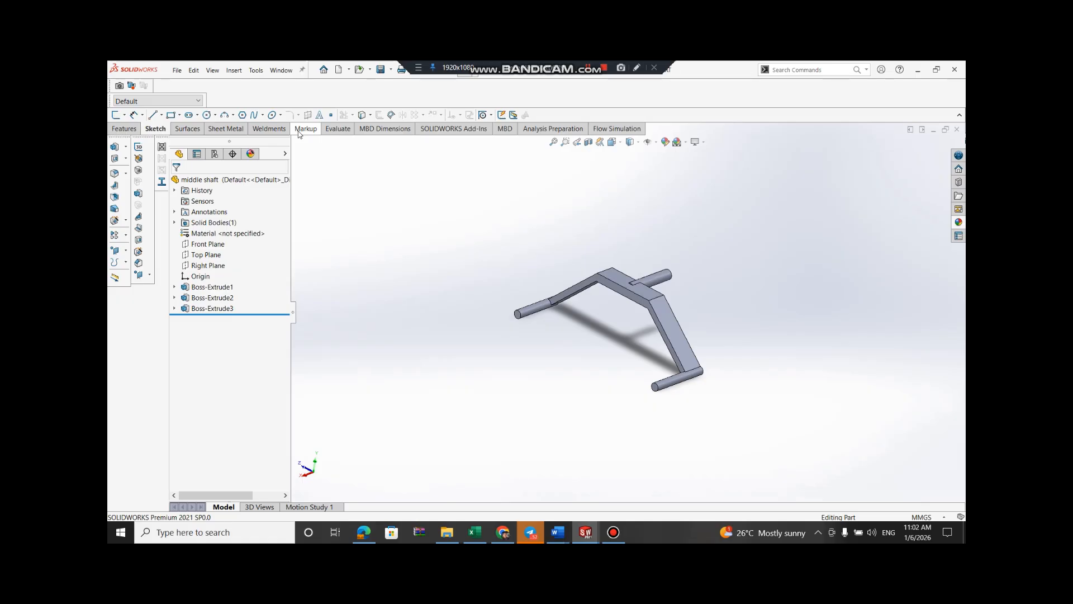
# Create a new assembly document
pyautogui.click(178, 72)
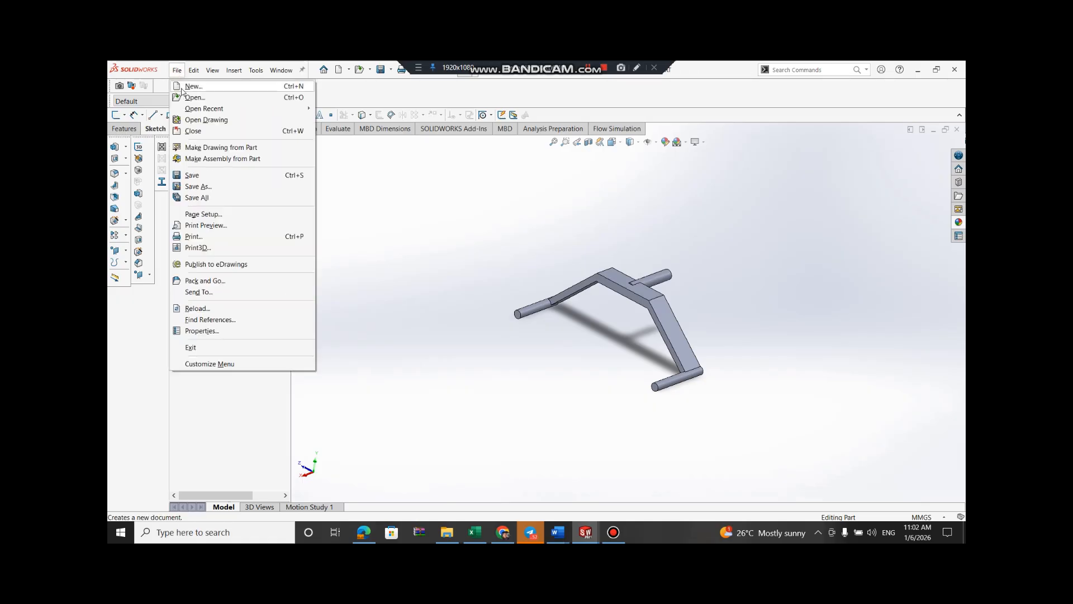
pyautogui.click(185, 88)
pyautogui.click(446, 282)
pyautogui.click(459, 412)
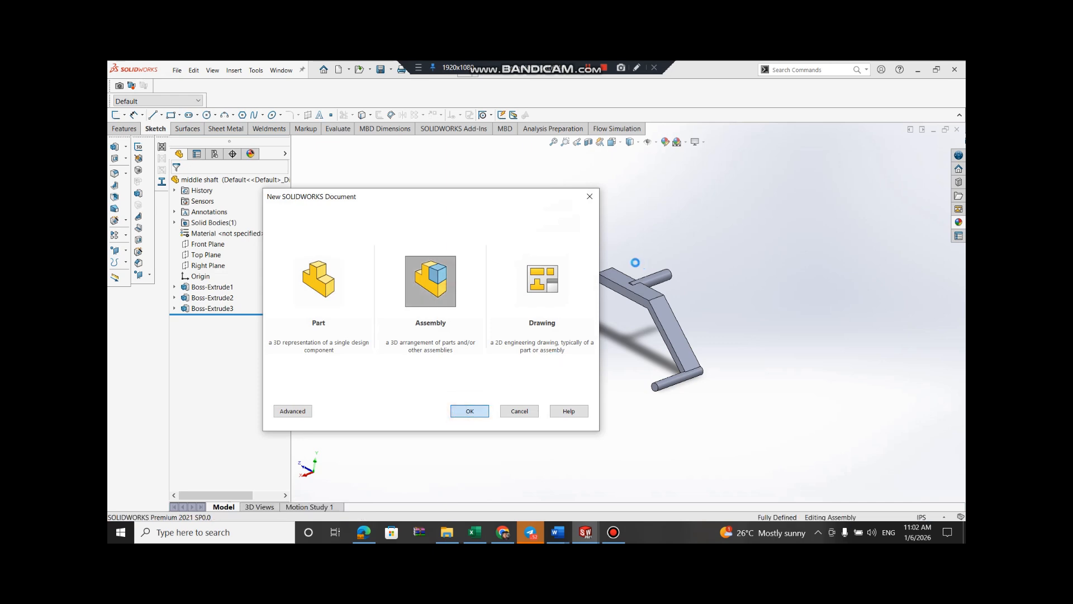
pyautogui.click(622, 530)
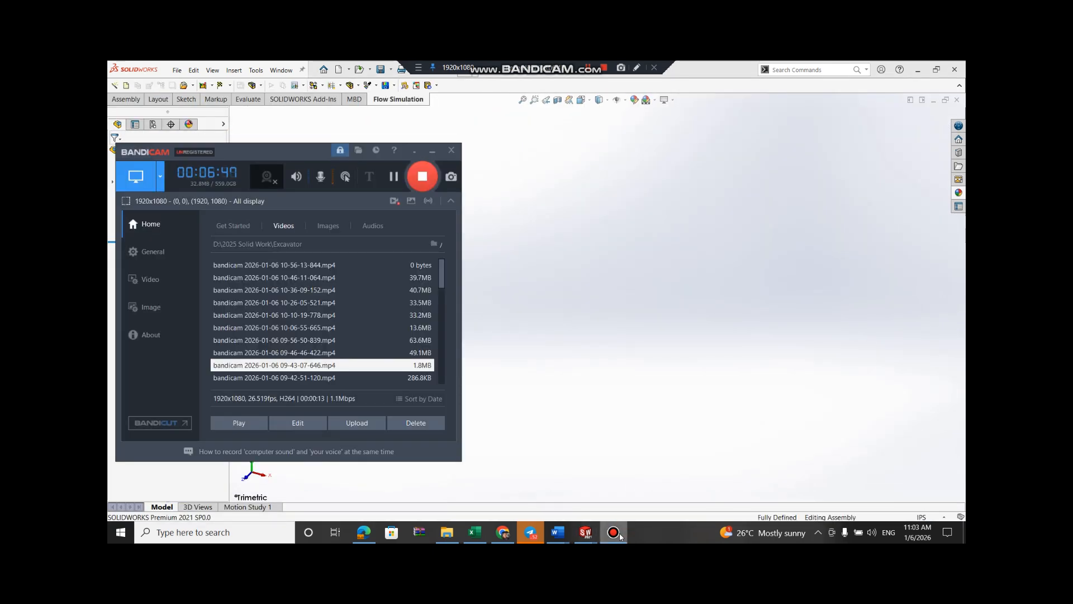
pyautogui.click(619, 528)
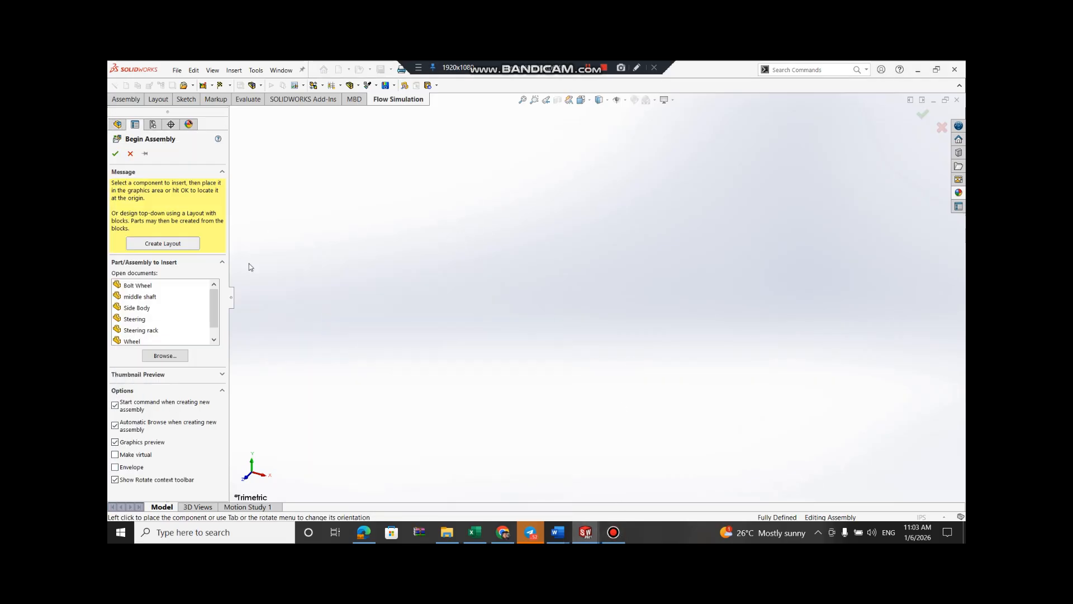
# Insert the open parts Bolt Wheel, middle shaft, Side Body, Steering, Steering rack and Wheel into the assembly, spaced apart from each other
pyautogui.click(144, 286)
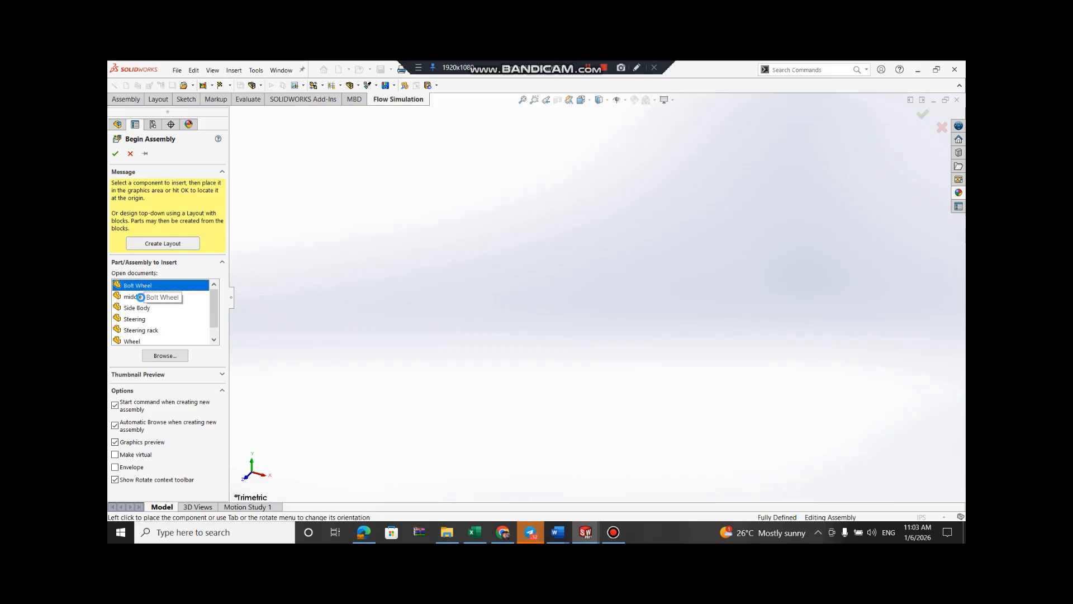
pyautogui.keyDown('ctrl'); pyautogui.click(139, 297); pyautogui.keyUp('ctrl')
pyautogui.keyDown('ctrl'); pyautogui.click(138, 308); pyautogui.keyUp('ctrl')
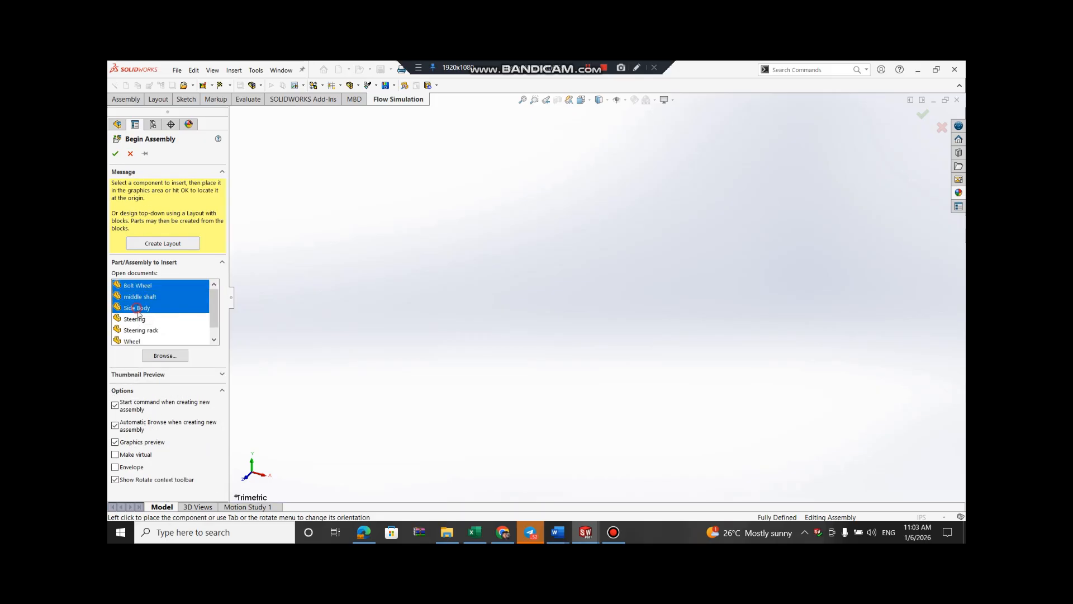
pyautogui.keyDown('ctrl'); pyautogui.click(134, 318); pyautogui.keyUp('ctrl')
pyautogui.keyDown('ctrl'); pyautogui.click(137, 330); pyautogui.keyUp('ctrl')
pyautogui.keyDown('ctrl'); pyautogui.click(132, 341); pyautogui.keyUp('ctrl')
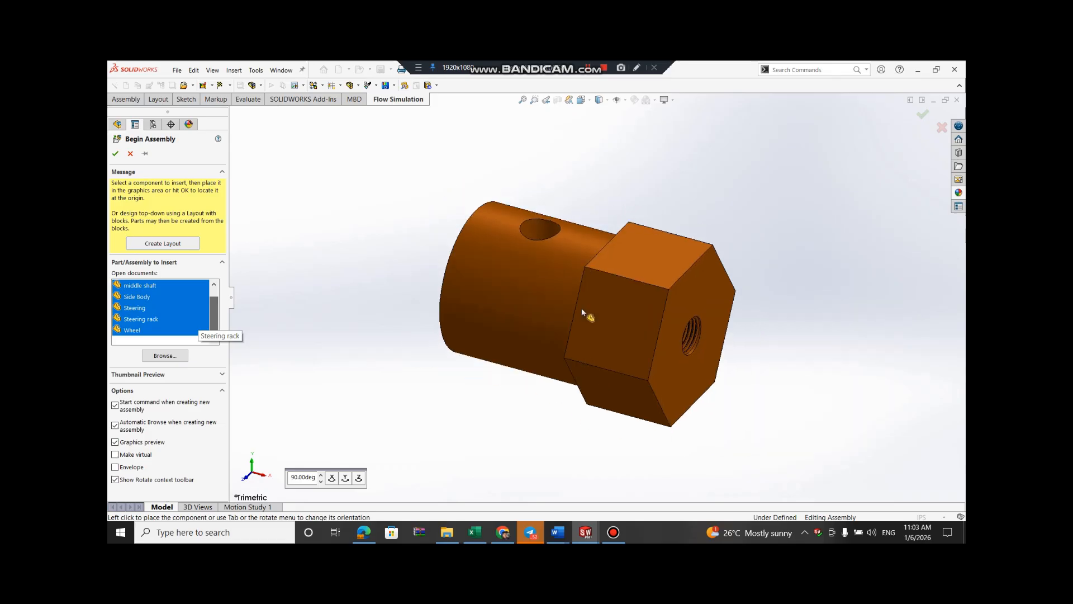
pyautogui.click(545, 272)
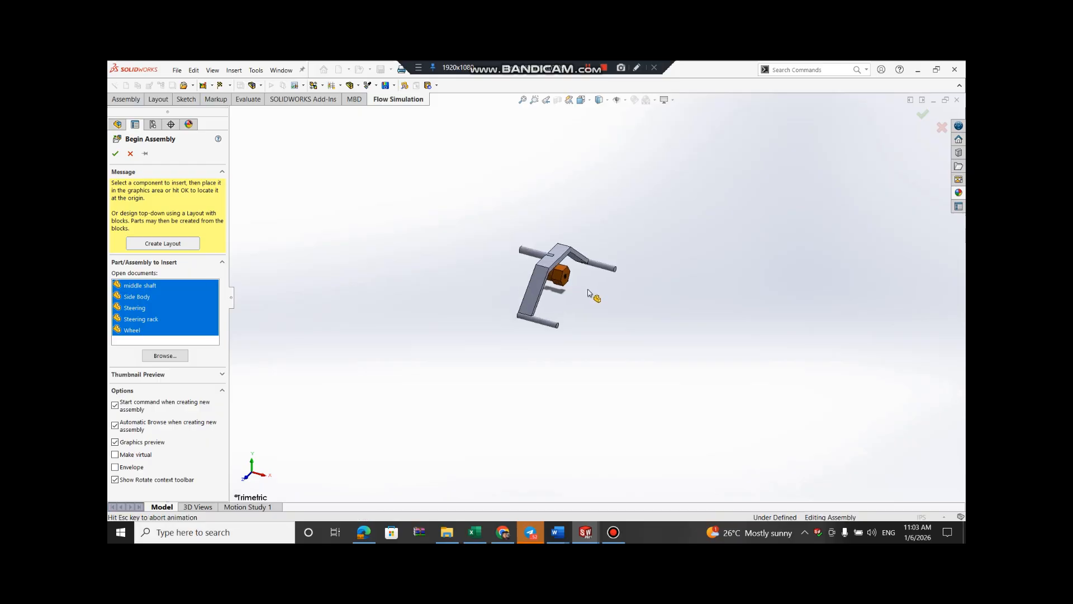
pyautogui.click(476, 242)
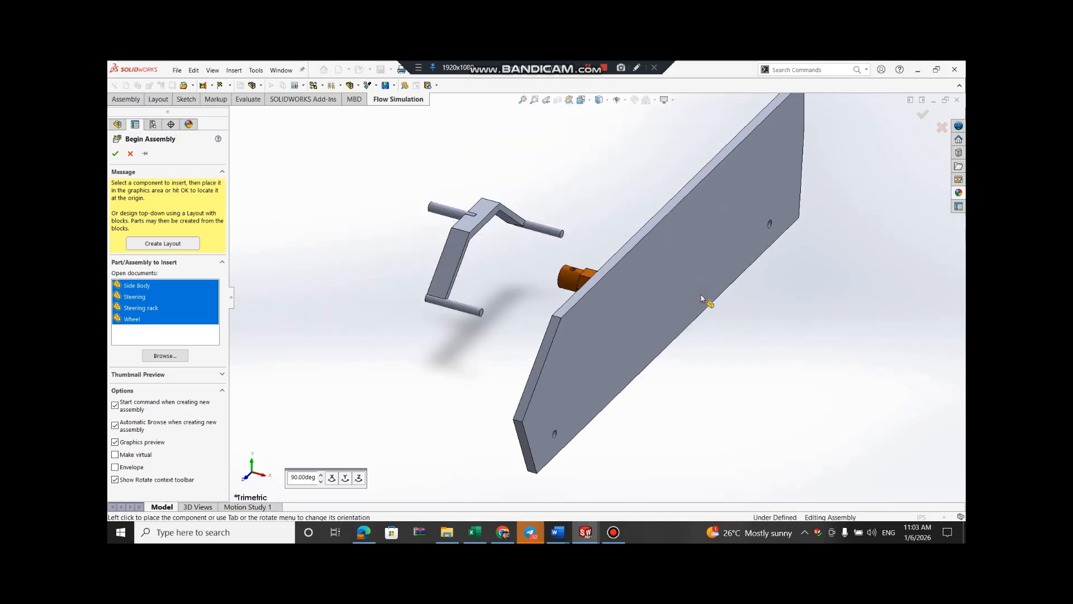
pyautogui.click(702, 298)
pyautogui.scroll(3, 702, 298)
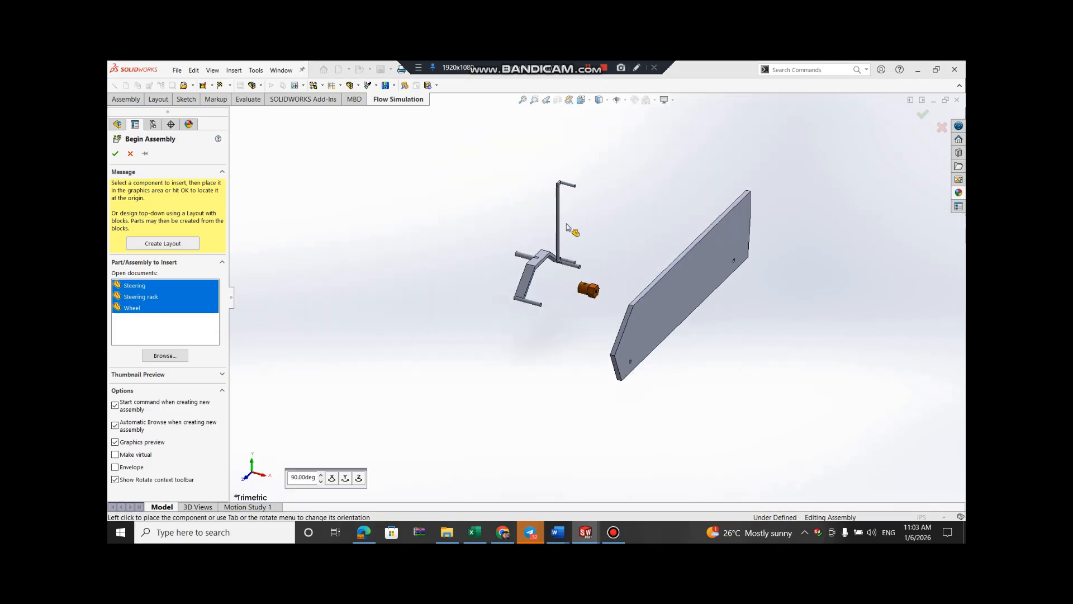
pyautogui.click(564, 222)
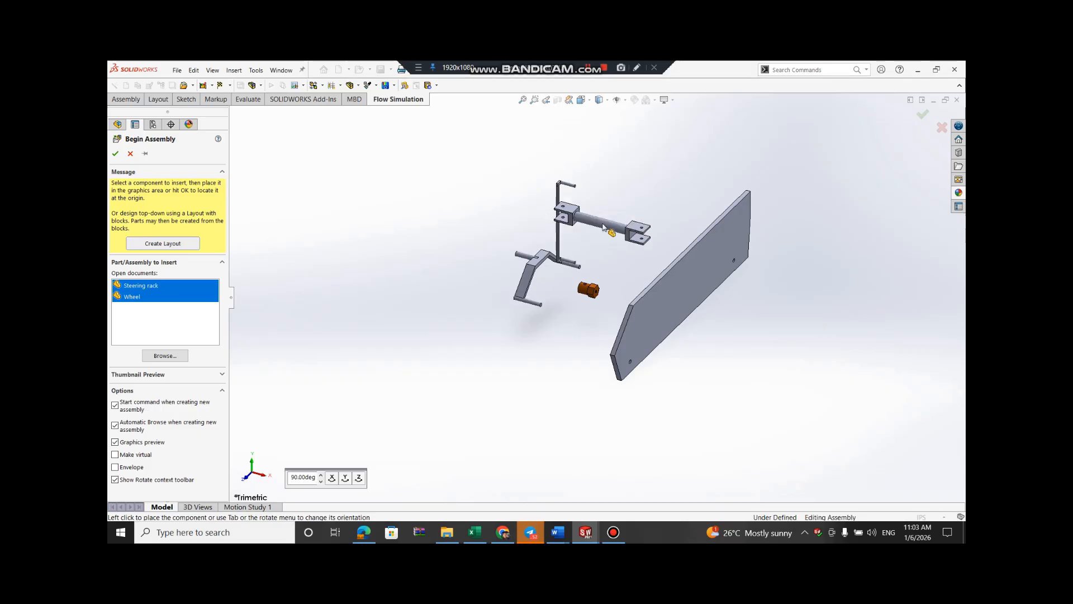
pyautogui.click(639, 230)
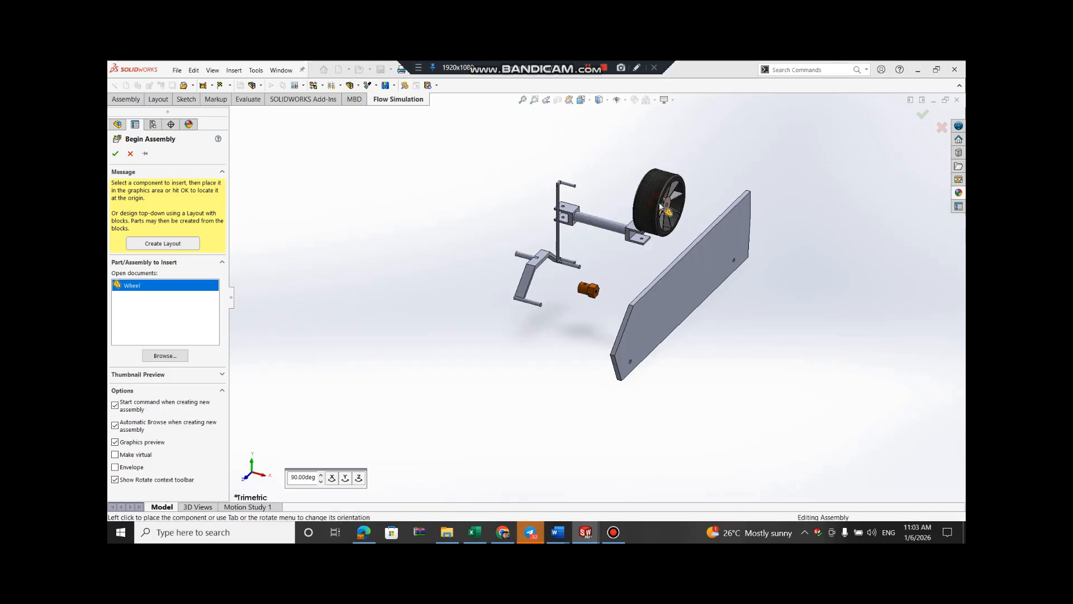
pyautogui.click(662, 208)
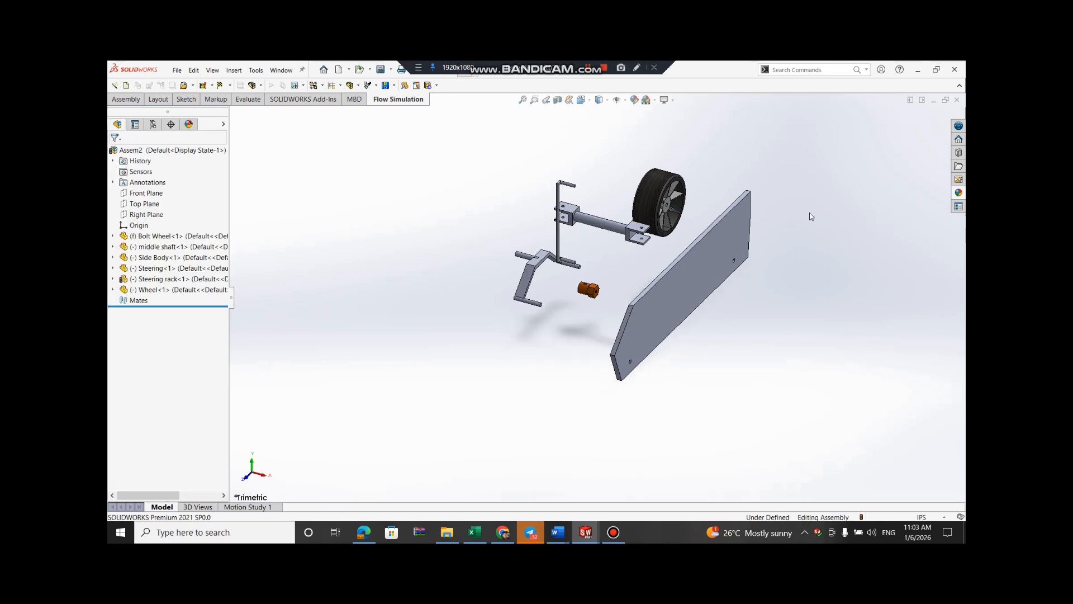
# Looking straight down on the Top Plane, move the wheel to the outer side of the side plate's front end
pyautogui.click(149, 205)
pyautogui.click(159, 178)
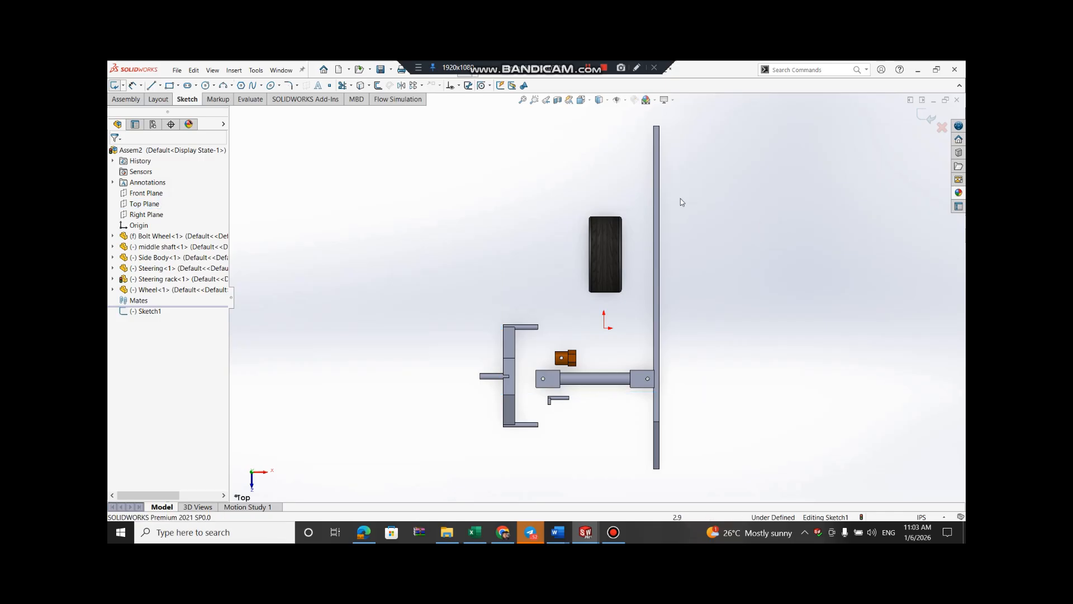
pyautogui.click(923, 119)
pyautogui.moveTo(603, 248); pyautogui.dragTo(693, 436)
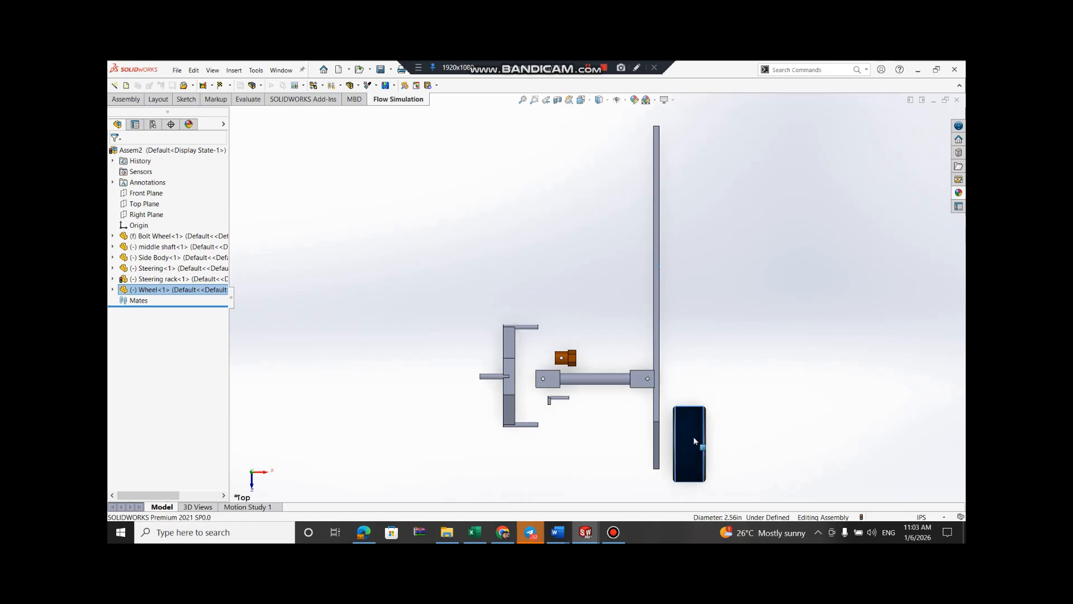
pyautogui.click(701, 380)
# Move the steering rack toward the front, inside the side plate, and place the middle shaft on the plate's outer side behind the wheel
pyautogui.moveTo(599, 386); pyautogui.dragTo(588, 453)
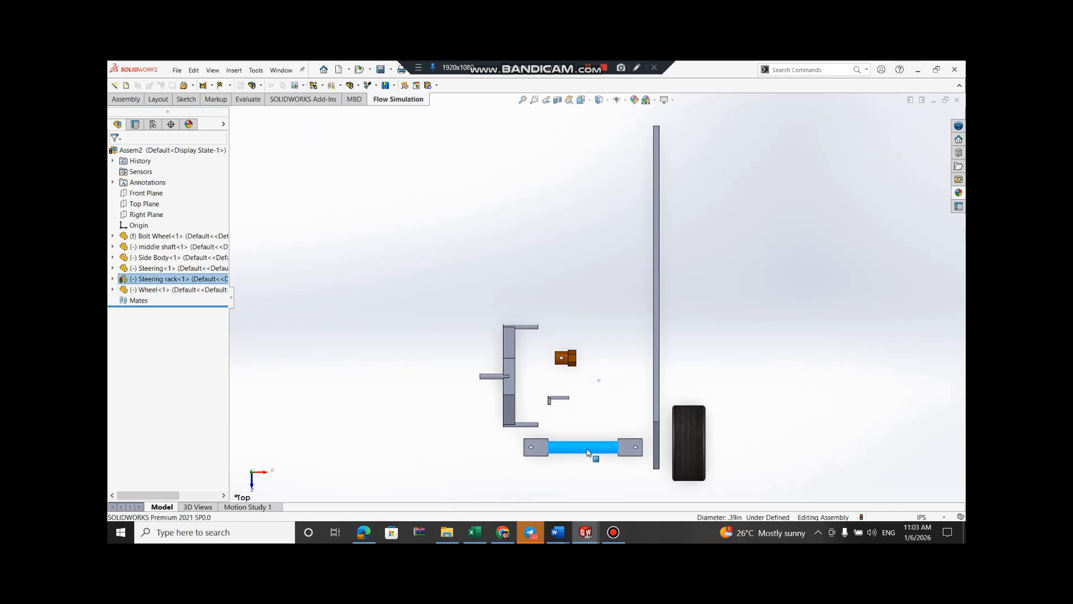
pyautogui.click(509, 373)
pyautogui.moveTo(568, 379); pyautogui.dragTo(686, 280)
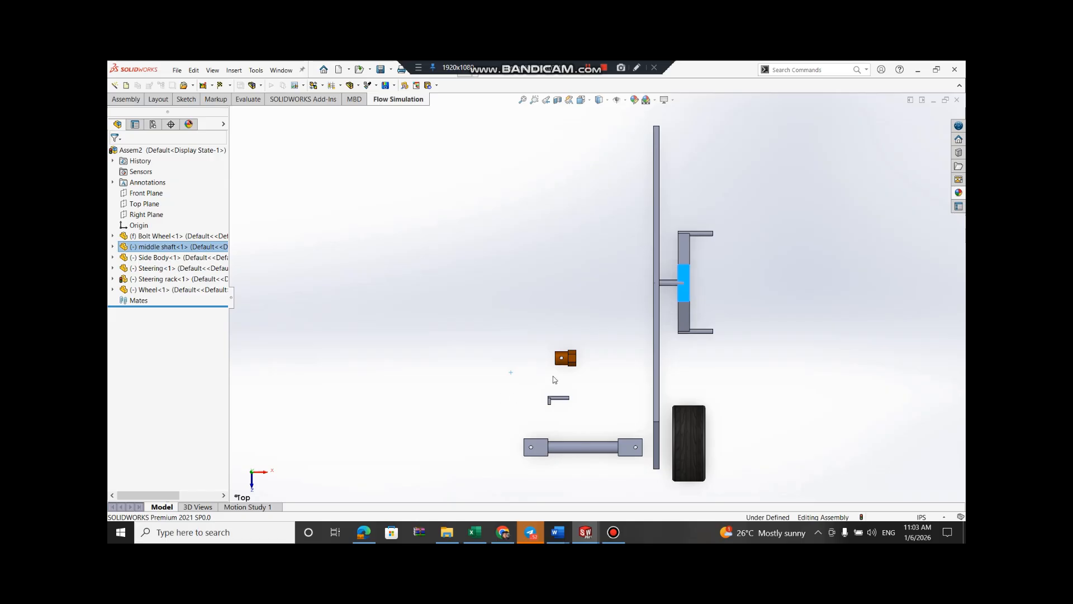
# Float the fixed Bolt Wheel component and move it between the side plate and the wheel
pyautogui.moveTo(570, 361); pyautogui.dragTo(651, 444)
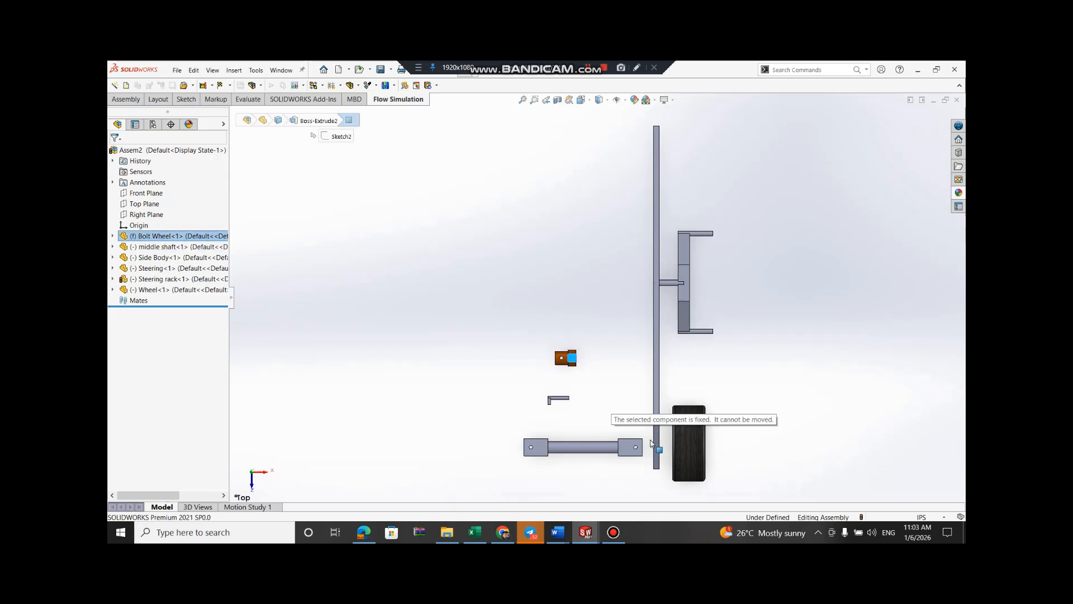
pyautogui.click(608, 350)
pyautogui.moveTo(572, 361)
pyautogui.mouseDown()
pyautogui.moveTo(578, 261)
pyautogui.moveTo(571, 357)
pyautogui.mouseUp()
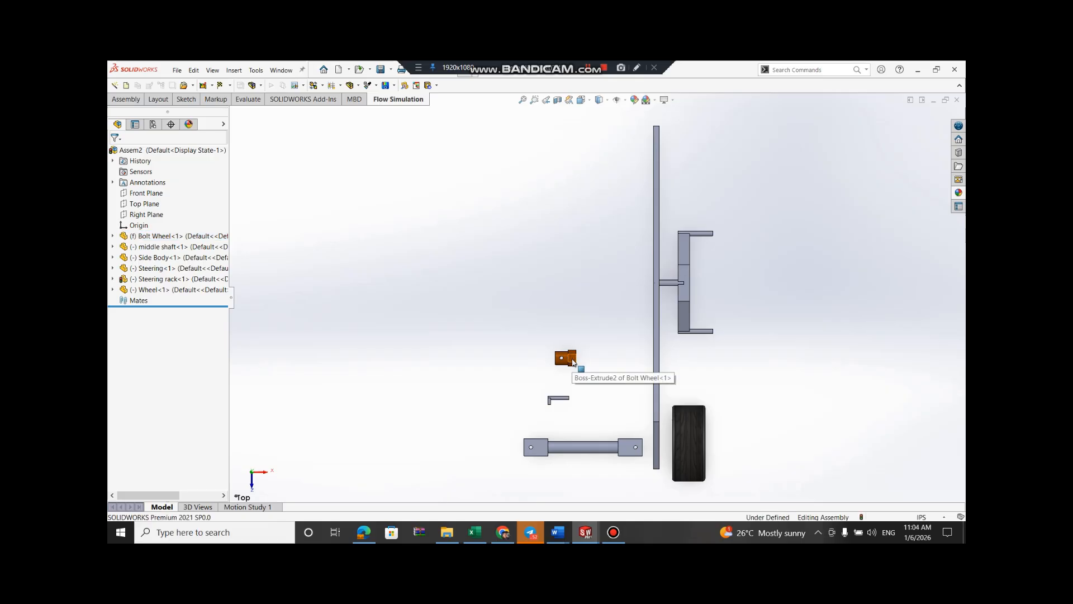
pyautogui.rightClick(573, 361)
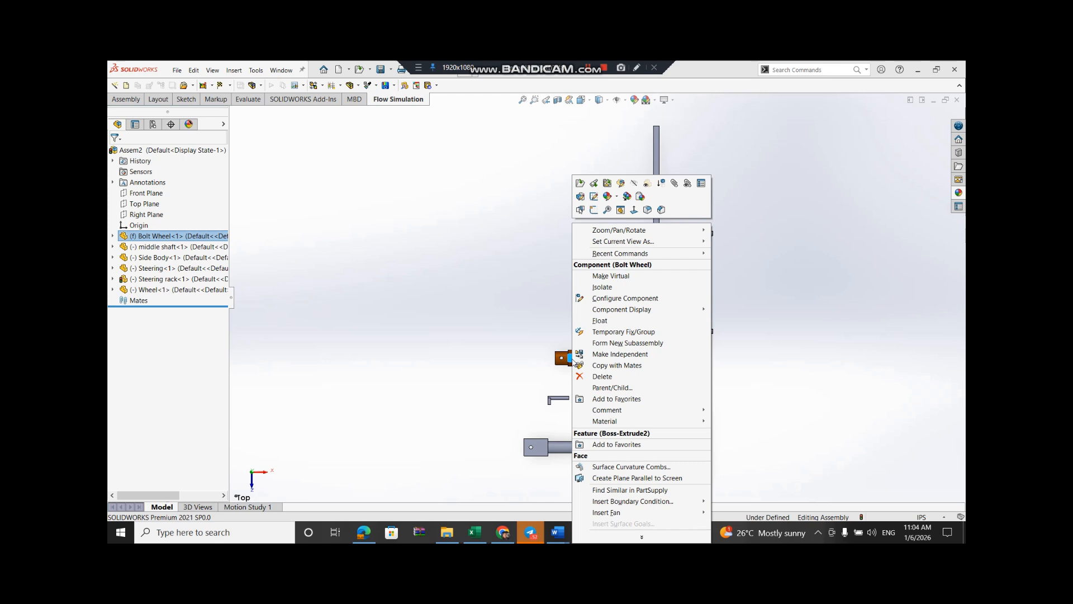
pyautogui.click(609, 322)
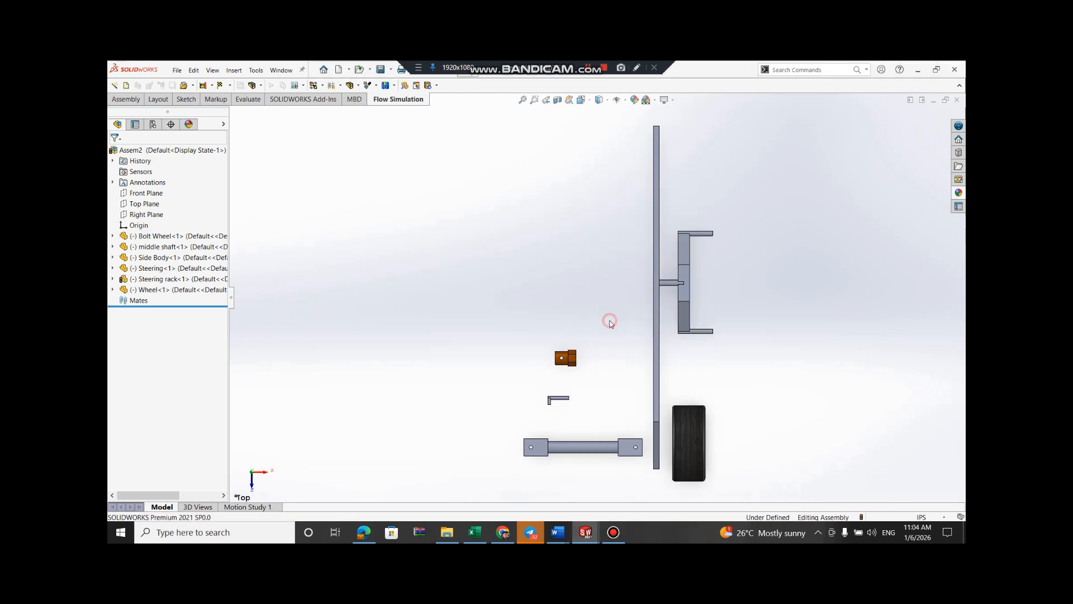
pyautogui.moveTo(576, 361); pyautogui.dragTo(677, 451)
# Reposition the Steering link on the inner side of the side plate, just behind the steering rack
pyautogui.moveTo(561, 401); pyautogui.dragTo(525, 363)
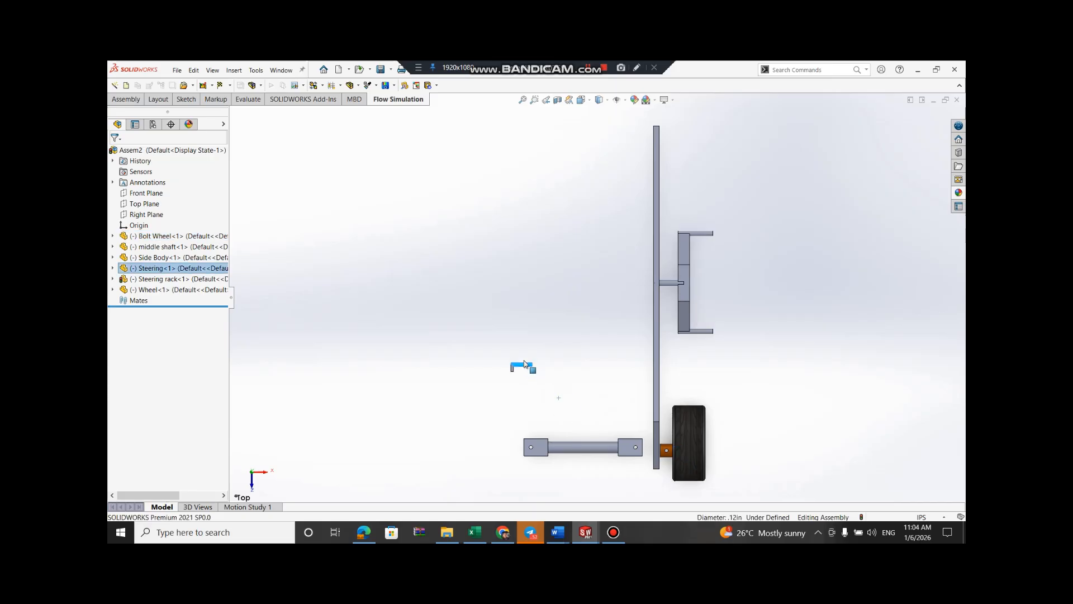
pyautogui.moveTo(566, 408); pyautogui.dragTo(549, 401)
pyautogui.click(598, 325)
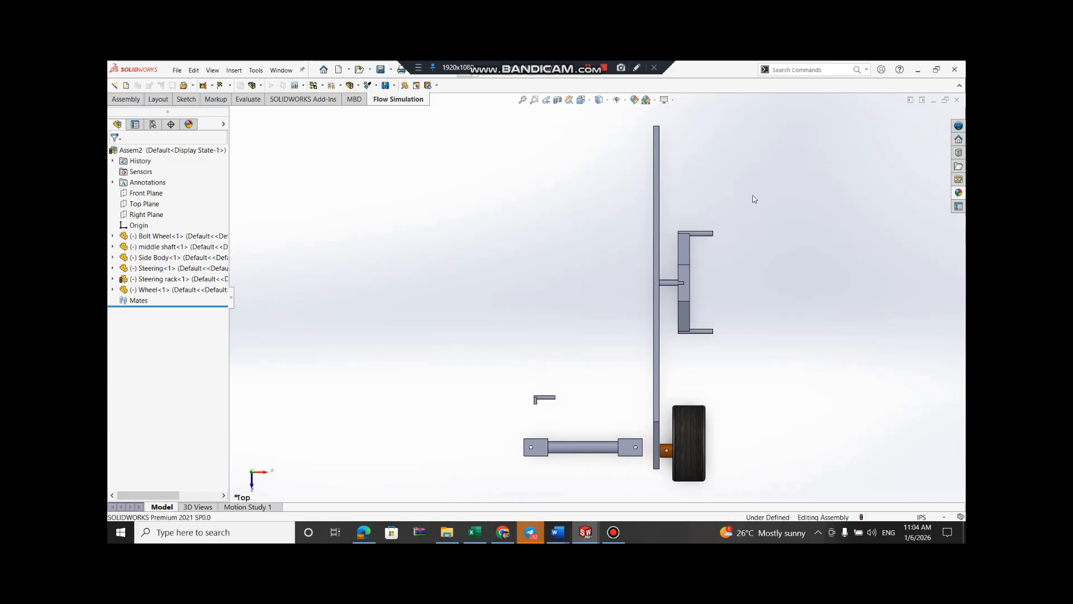
# Looking square onto the Right Plane, move the wheel so its hub lines up with the side plate's front hole
pyautogui.click(146, 215)
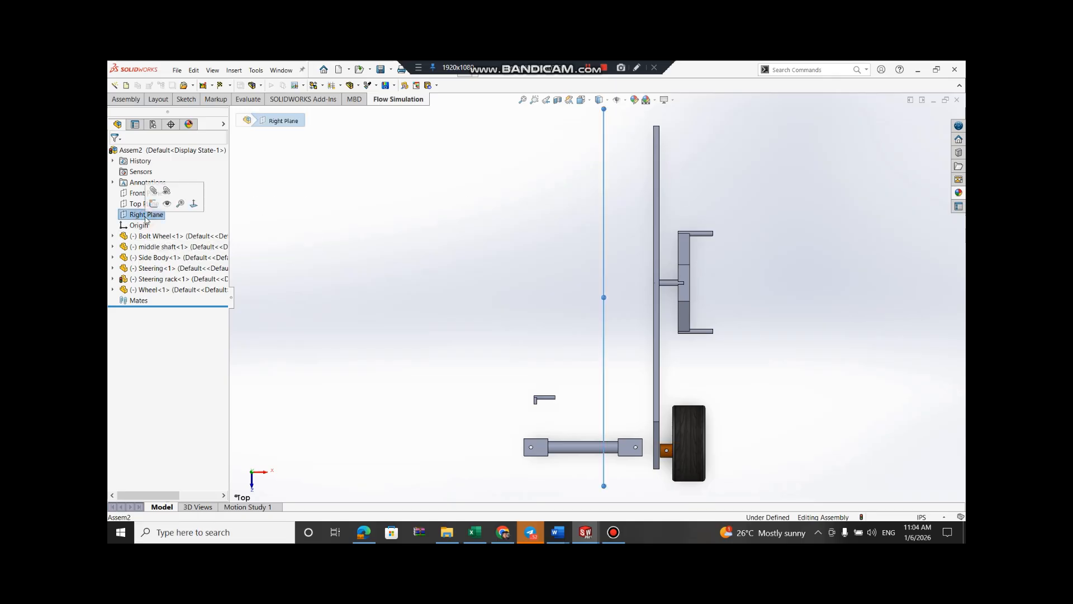
pyautogui.click(156, 205)
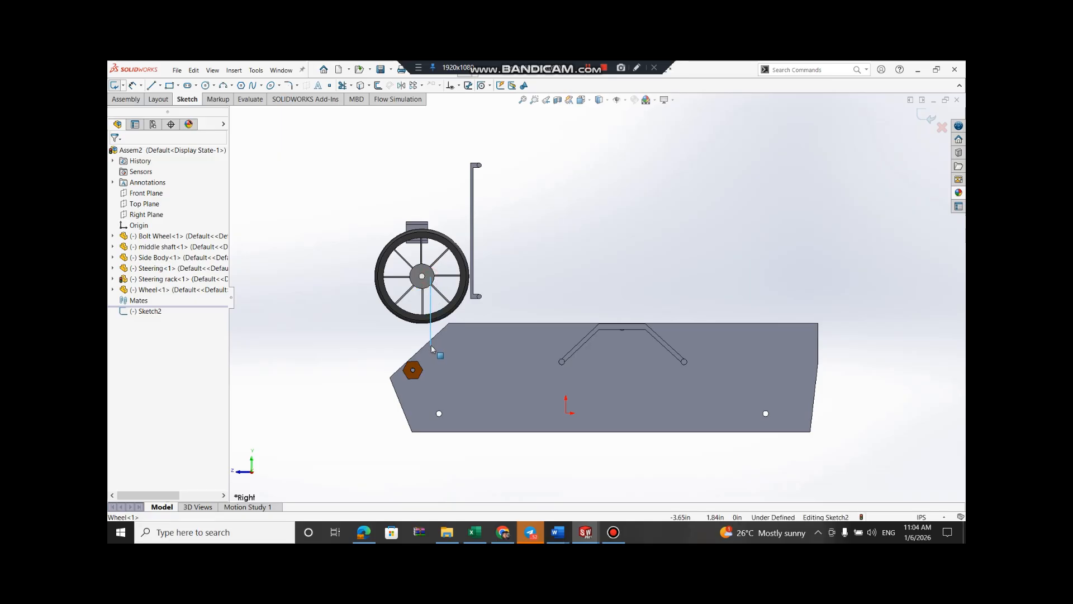
pyautogui.click(930, 122)
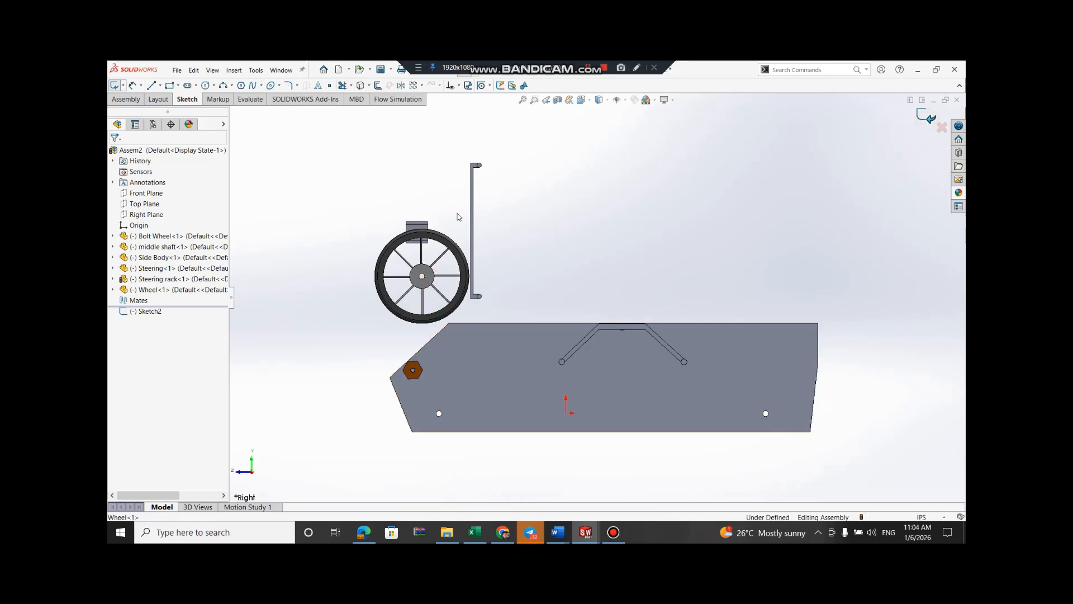
pyautogui.moveTo(425, 279); pyautogui.dragTo(447, 416)
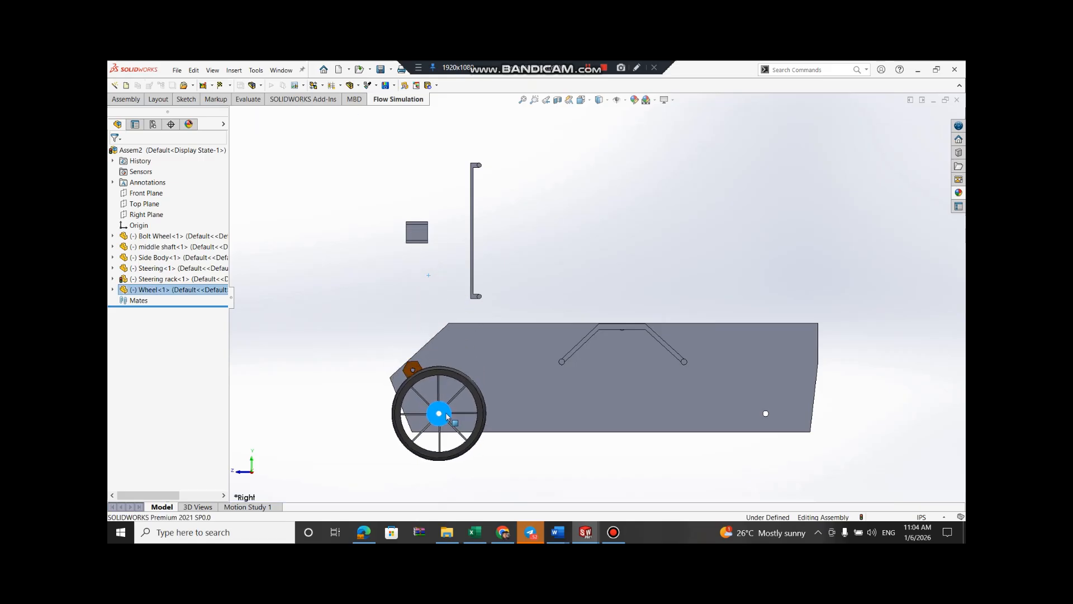
pyautogui.click(582, 231)
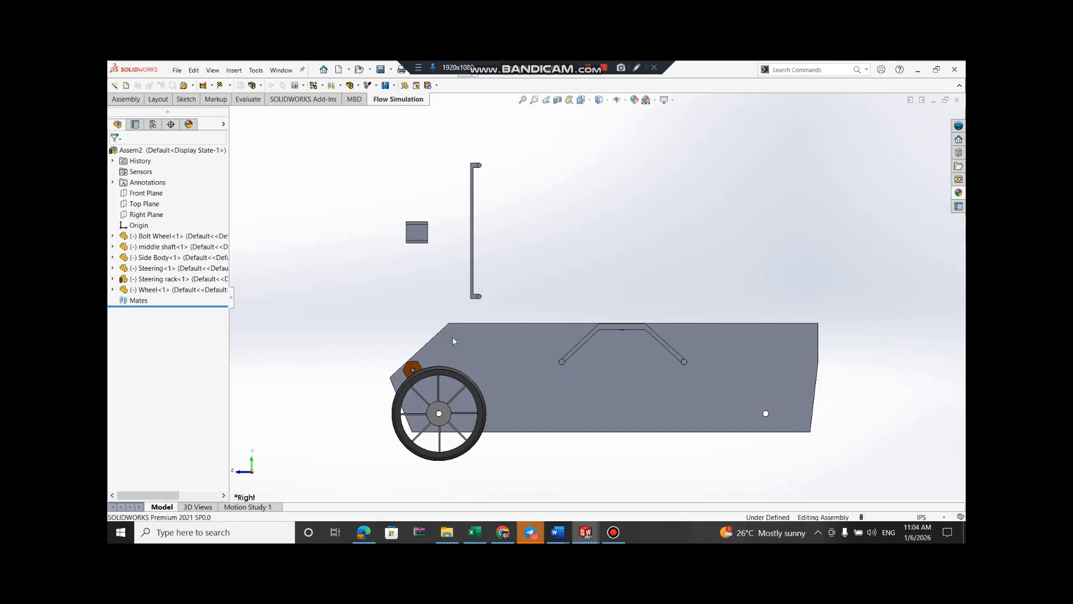
# Move the Bolt Wheel component so it is centred on the wheel hub
pyautogui.click(415, 369)
pyautogui.moveTo(415, 367); pyautogui.dragTo(447, 409)
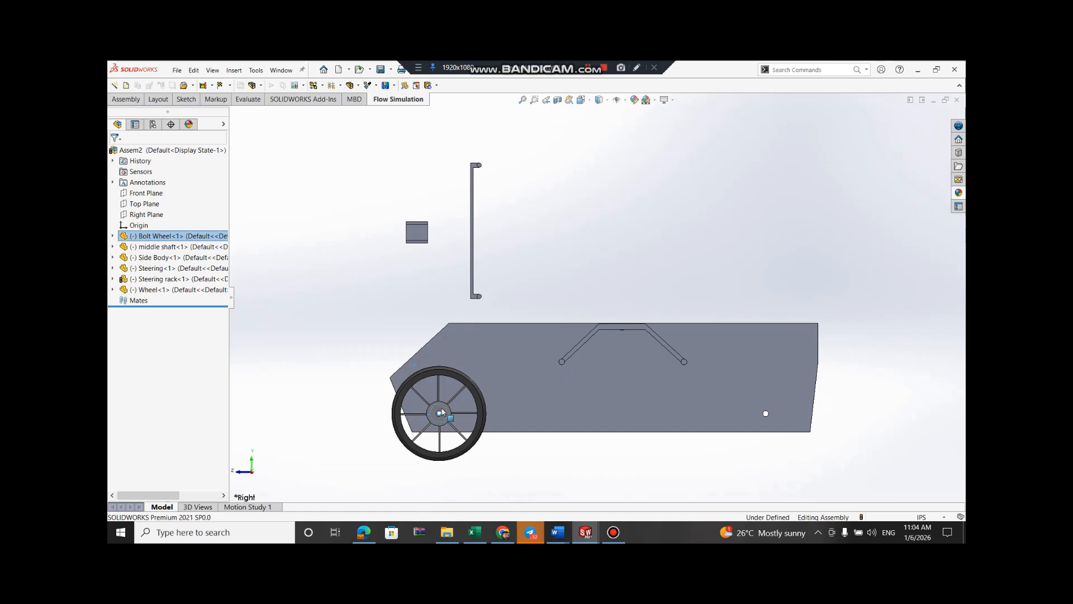
pyautogui.click(565, 274)
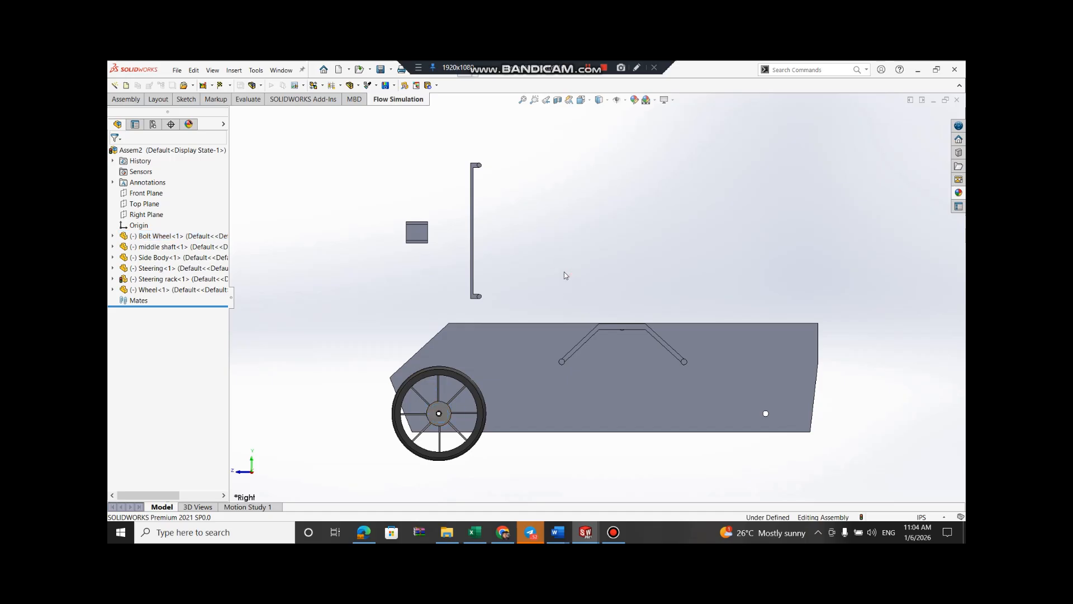
# Examine from both sides how the wheel and bolt line up with the side plate, dismissing the sign-in prompt
pyautogui.press('Left')
pyautogui.press('Left')
pyautogui.press('Left')
pyautogui.press('Left')
pyautogui.press('Left')
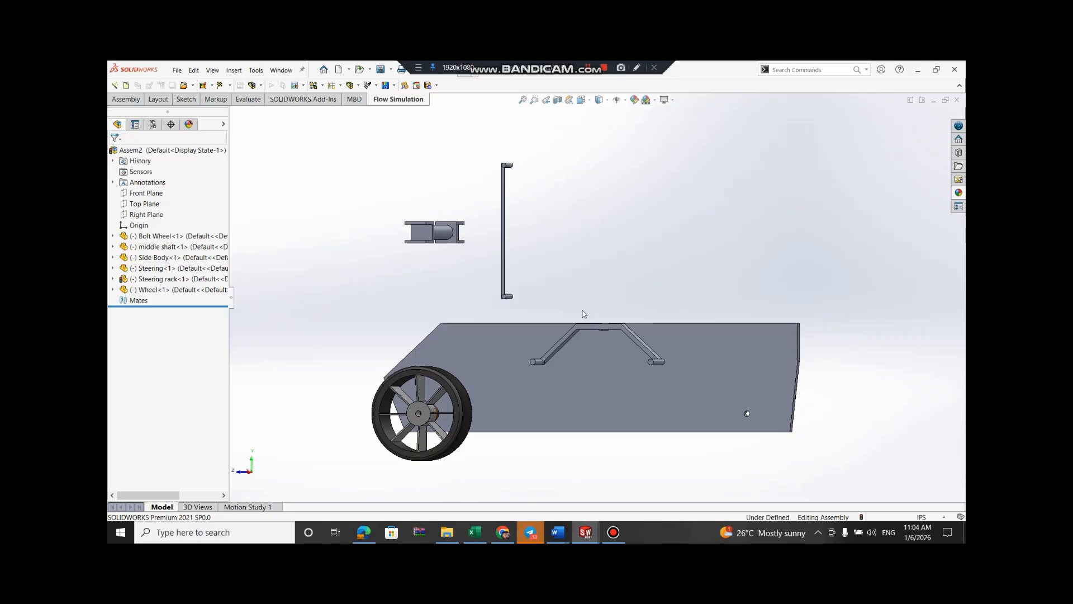
pyautogui.press('Left')
pyautogui.press('Left')
pyautogui.press('Left')
pyautogui.press('Left')
pyautogui.press('Left')
pyautogui.press('Left')
pyautogui.press('Left')
pyautogui.press('Left')
pyautogui.press('Left')
pyautogui.press('Left')
pyautogui.press('Left')
pyautogui.press('Left')
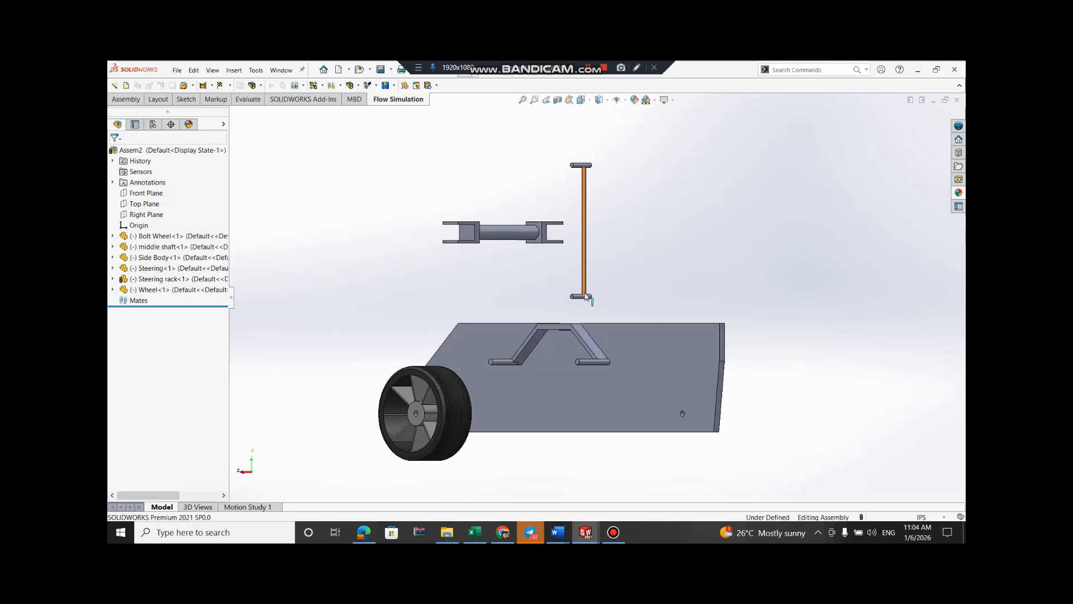
pyautogui.press('Right')
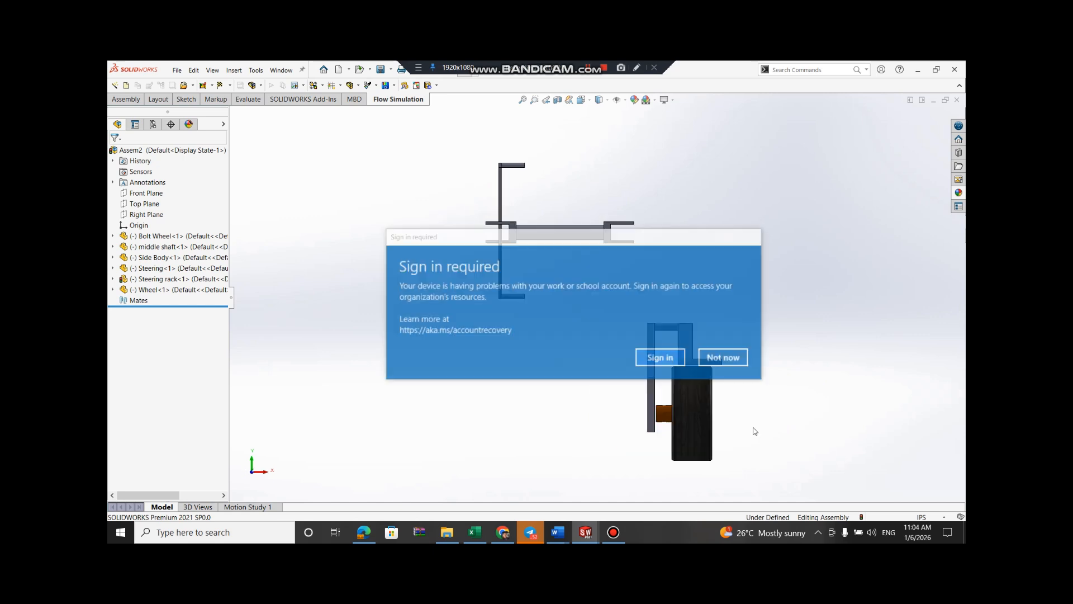
pyautogui.click(732, 358)
pyautogui.press('Right')
pyautogui.press('Right')
pyautogui.press('Right')
pyautogui.press('Right')
pyautogui.press('Right')
pyautogui.press('Right')
pyautogui.press('Right')
pyautogui.press('Right')
pyautogui.press('Right')
pyautogui.press('Right')
pyautogui.press('Right')
pyautogui.press('Right')
pyautogui.press('Right')
pyautogui.press('Right')
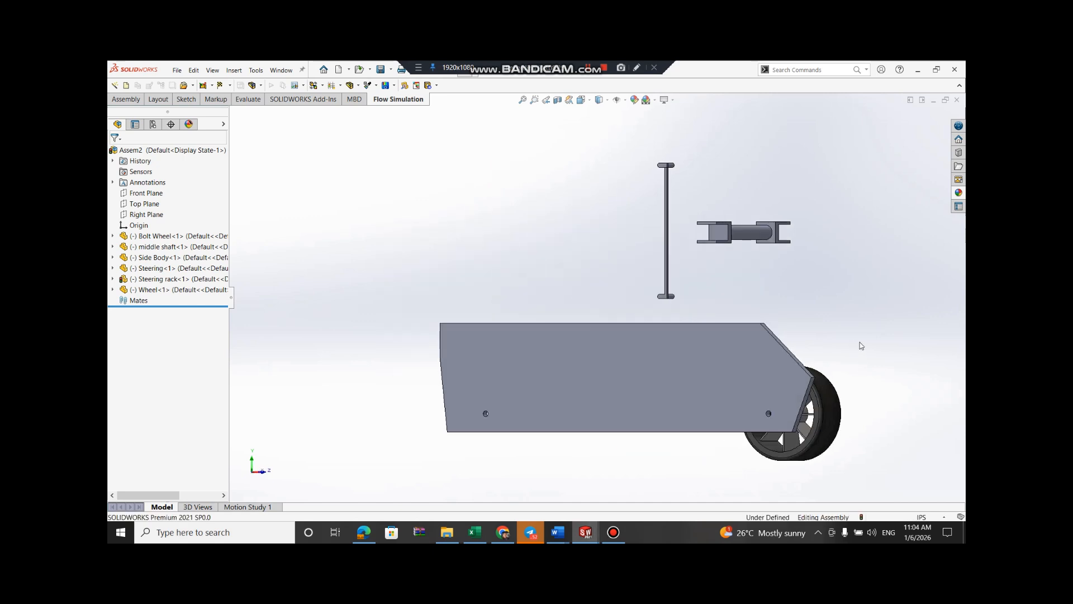
# In the right-side view, move the middle shaft so its front pin lines up with the wheel hub
pyautogui.hotkey('ctrl', '4')
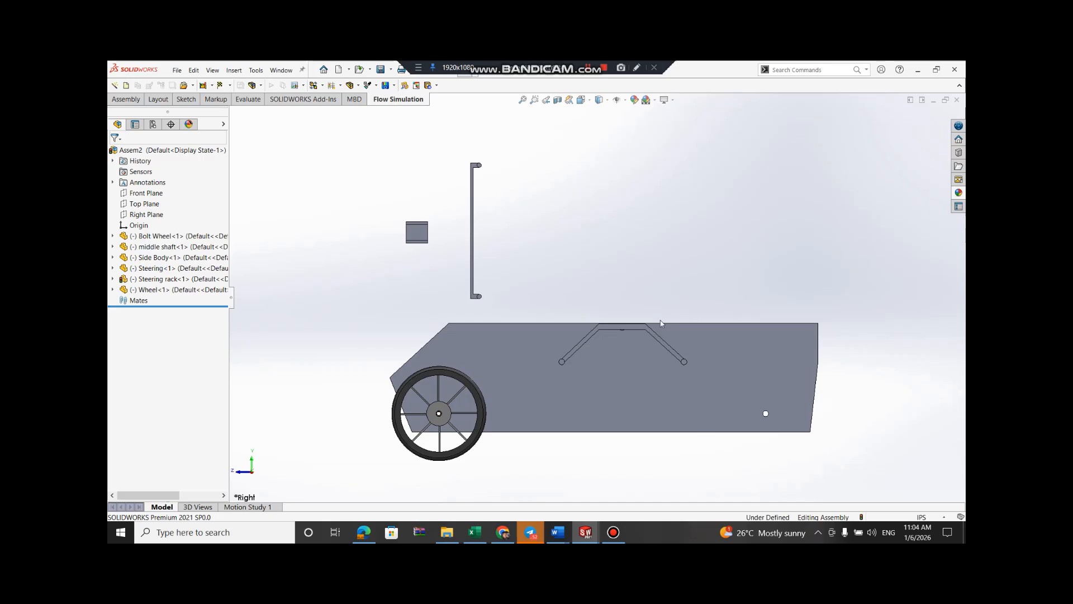
pyautogui.moveTo(634, 373); pyautogui.dragTo(503, 384)
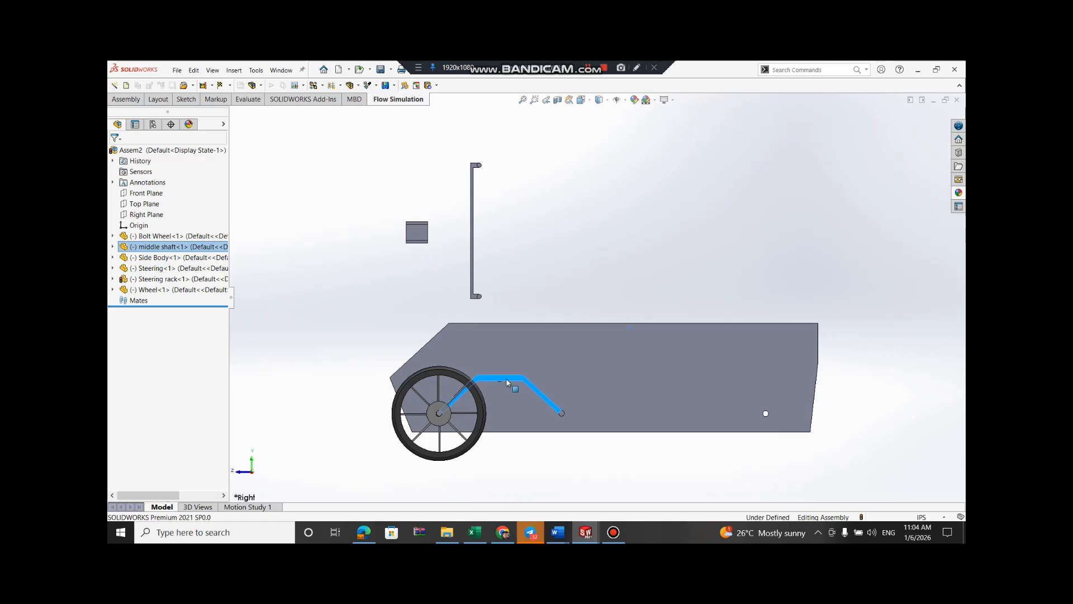
pyautogui.click(589, 228)
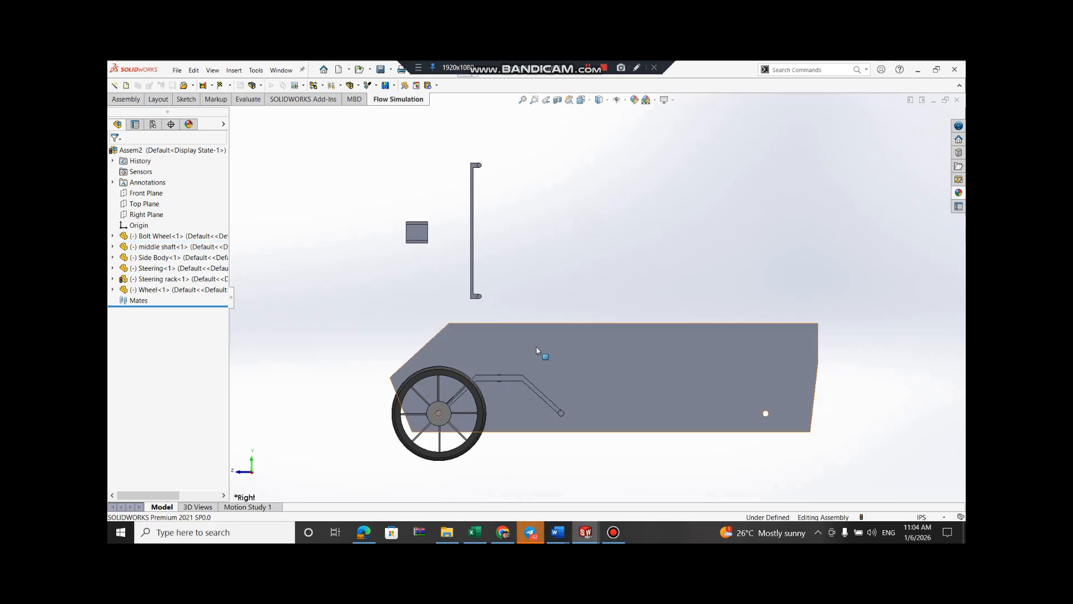
# Move the middle shaft along the Z axis with the triad, off the wheel hub towards the side body's rear hole
pyautogui.rightClick(515, 379)
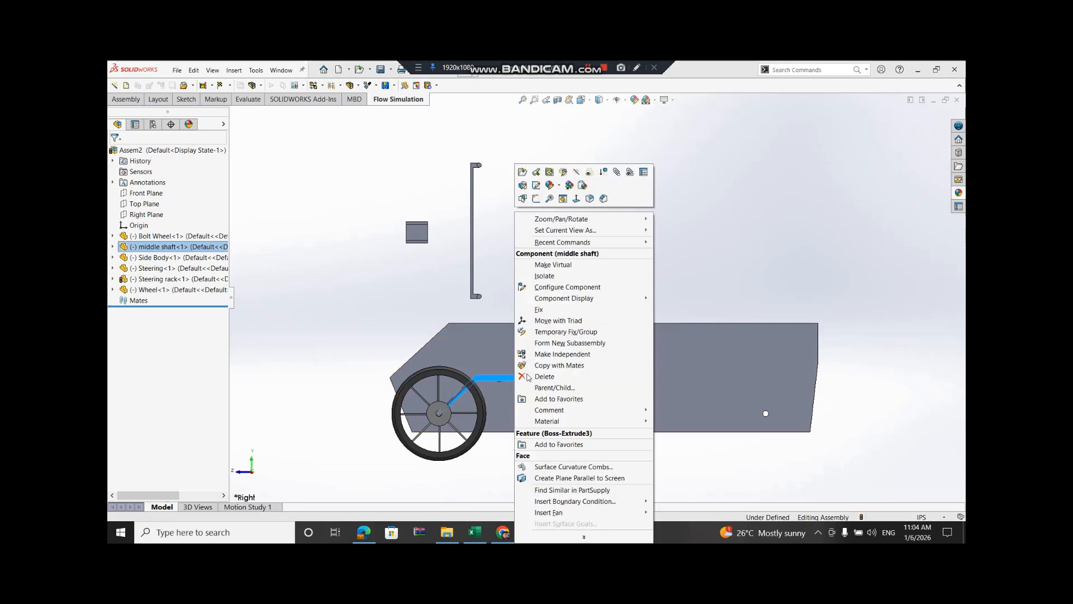
pyautogui.click(559, 323)
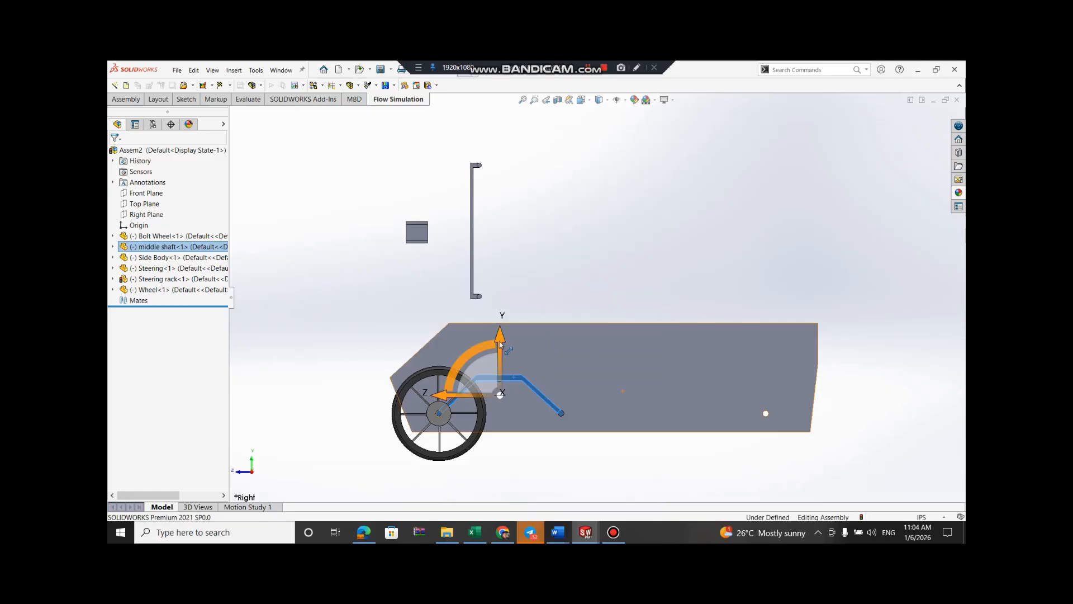
pyautogui.moveTo(450, 396); pyautogui.dragTo(575, 412)
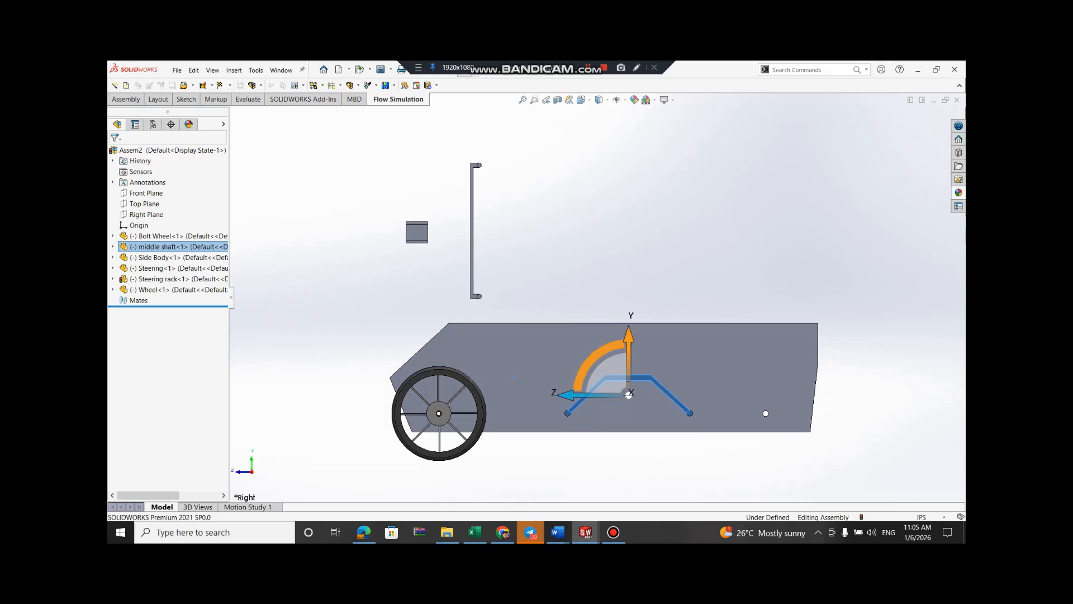
pyautogui.click(637, 224)
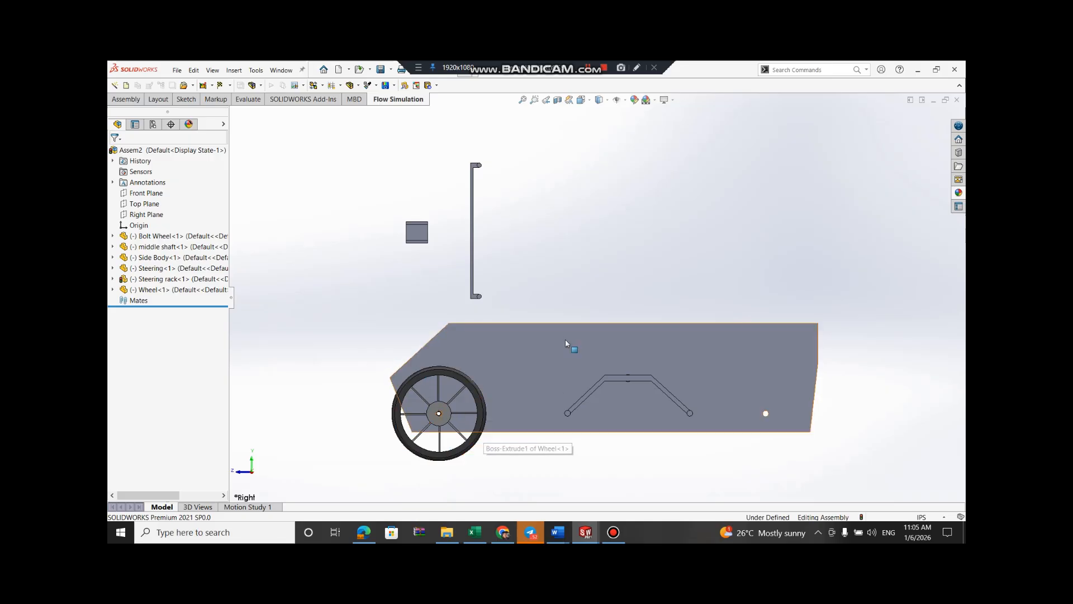
pyautogui.click(715, 204)
# Switch to the Side Body part and open a new sketch on its large outer side face
pyautogui.click(583, 534)
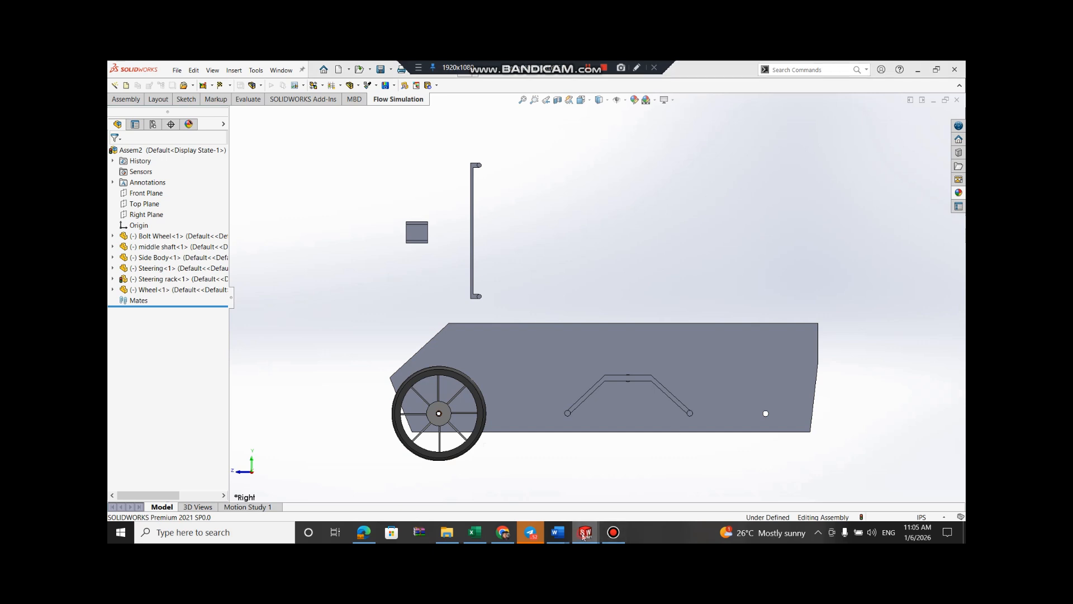
pyautogui.click(670, 490)
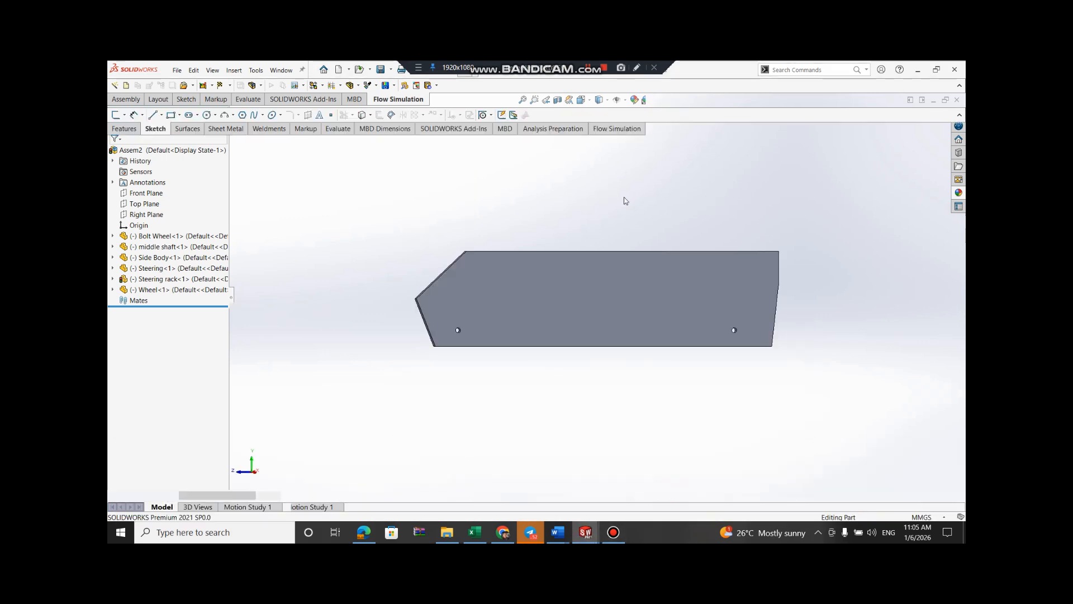
pyautogui.click(582, 174)
pyautogui.rightClick(623, 295)
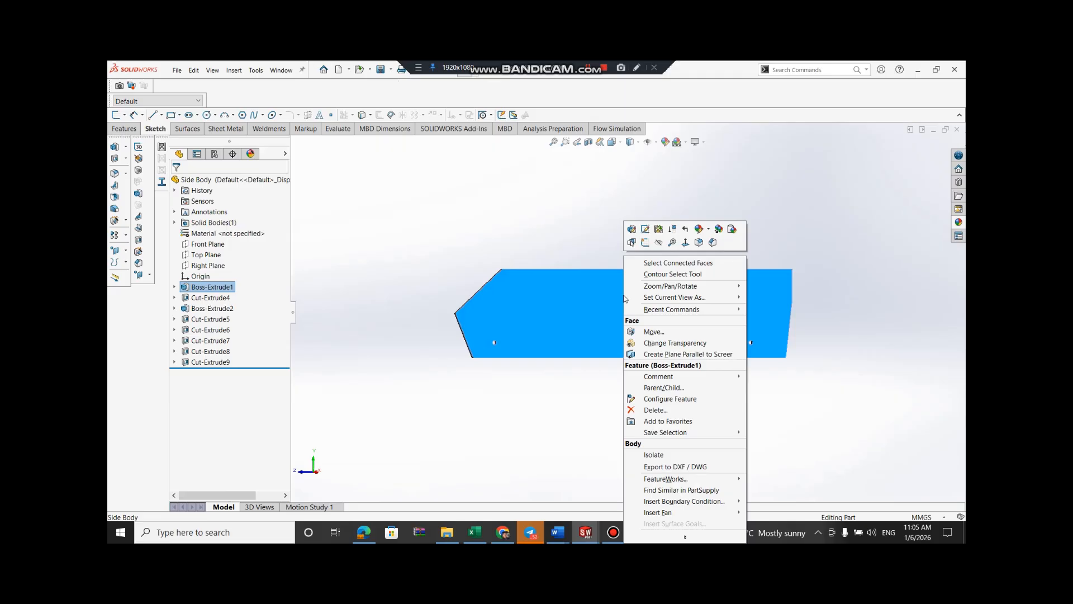
pyautogui.click(645, 242)
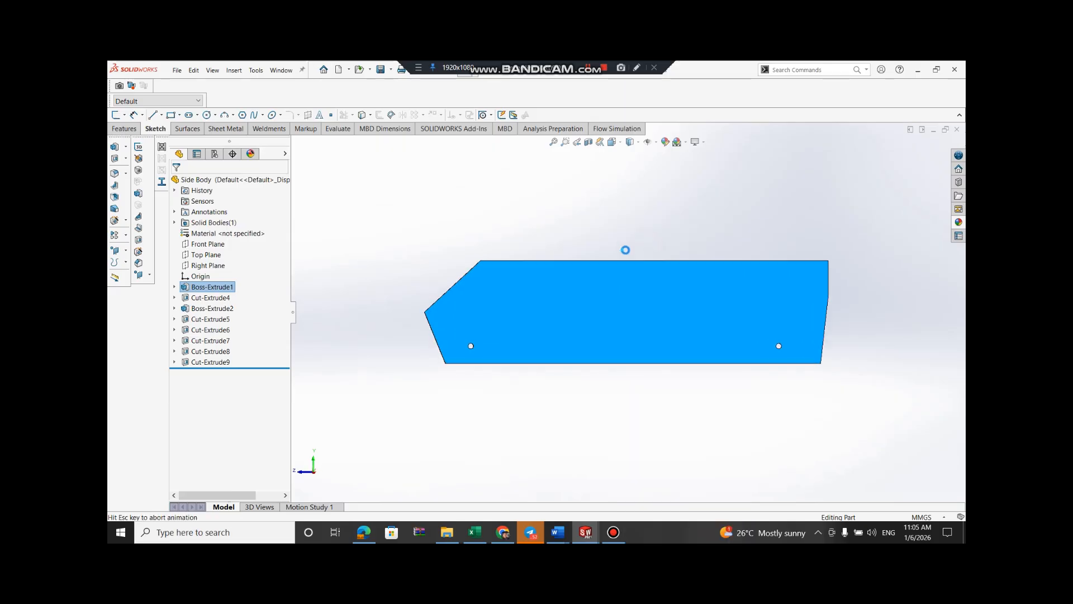
# Start a sketch line at the pointed front corner of the side body's outline
pyautogui.click(160, 115)
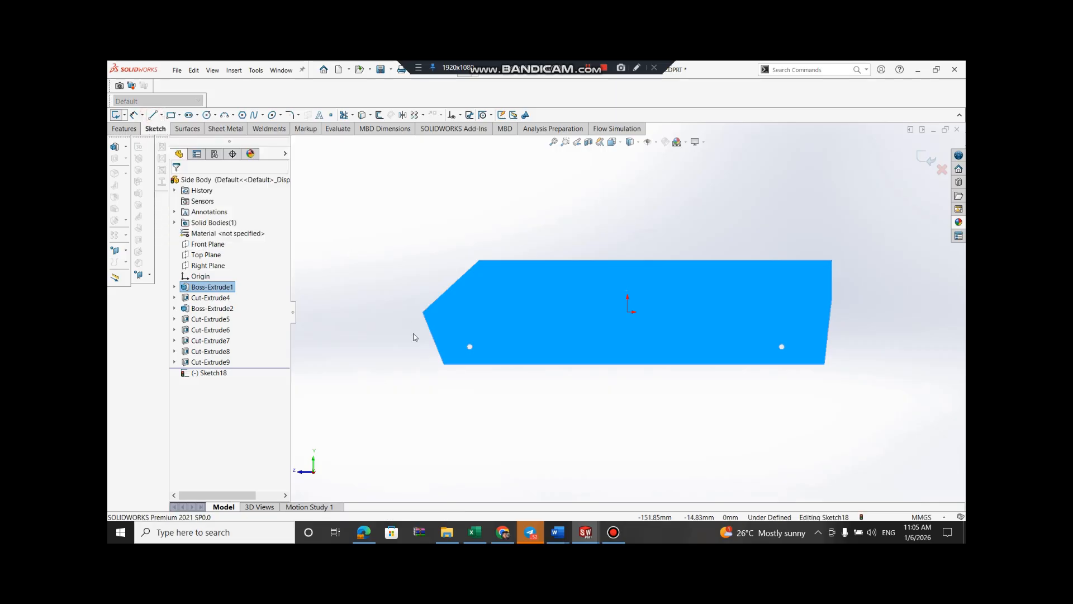
pyautogui.click(161, 115)
pyautogui.click(155, 127)
pyautogui.click(422, 312)
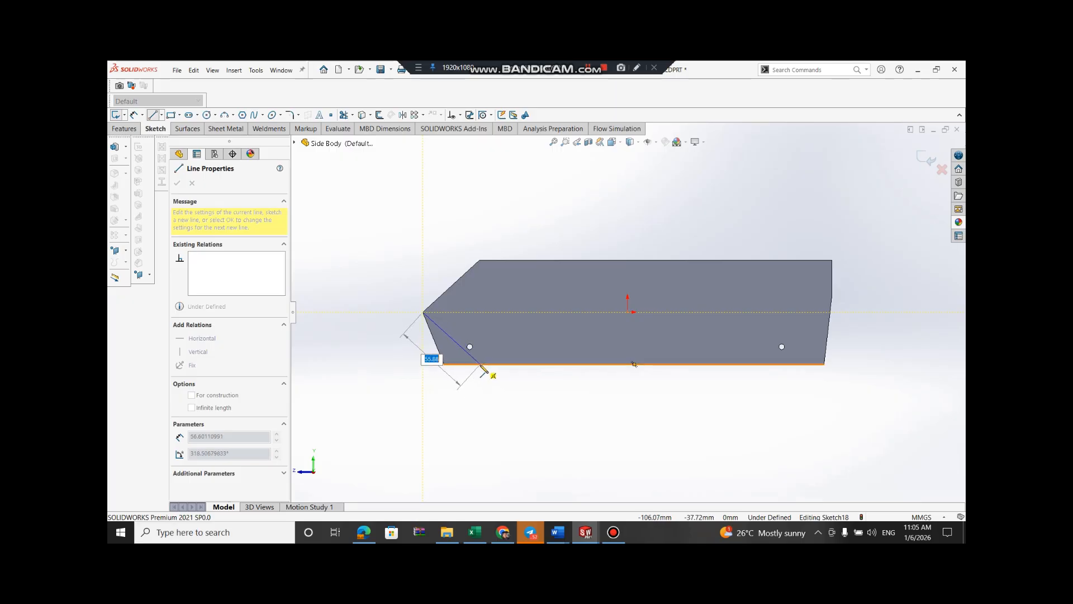
# Sketch a closed triangle over the side body's lower pointed corner and cut-extrude it blind 175 mm
pyautogui.click(476, 366)
pyautogui.click(398, 388)
pyautogui.click(423, 312)
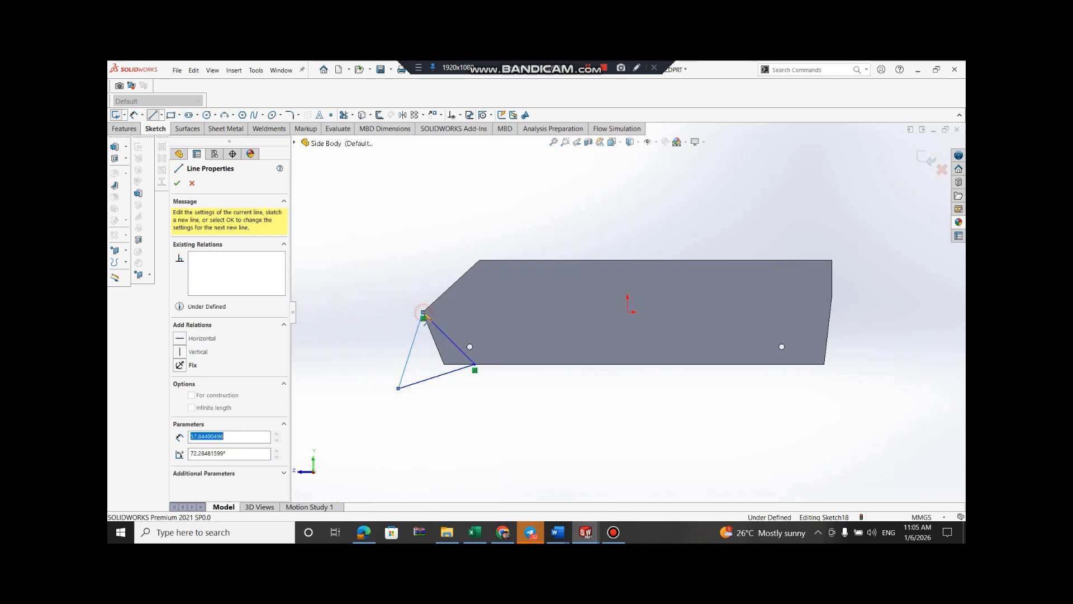
pyautogui.click(176, 187)
pyautogui.click(177, 187)
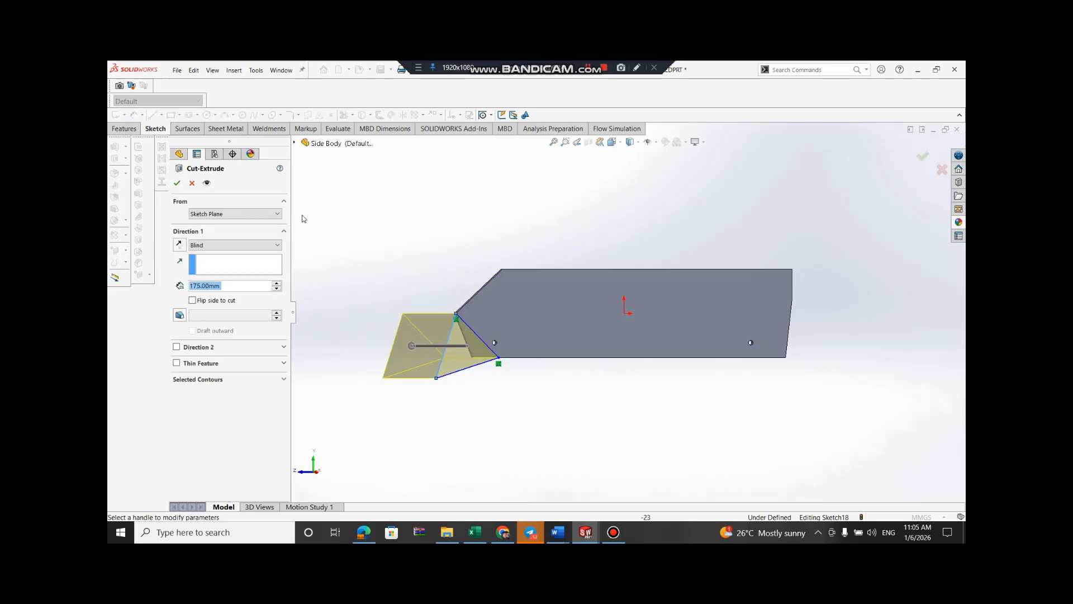
pyautogui.click(178, 183)
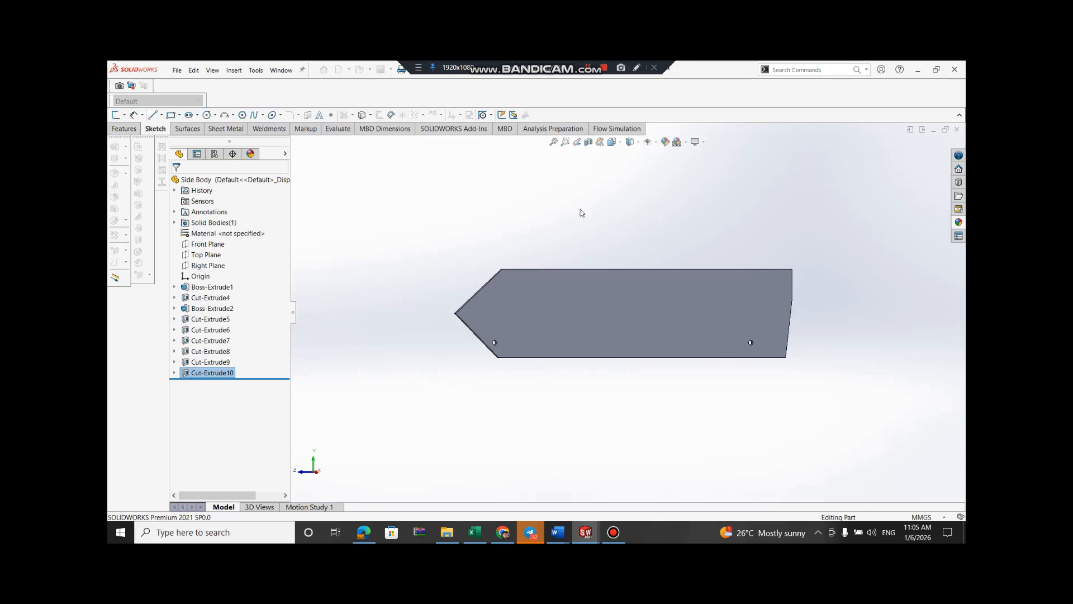
pyautogui.click(784, 217)
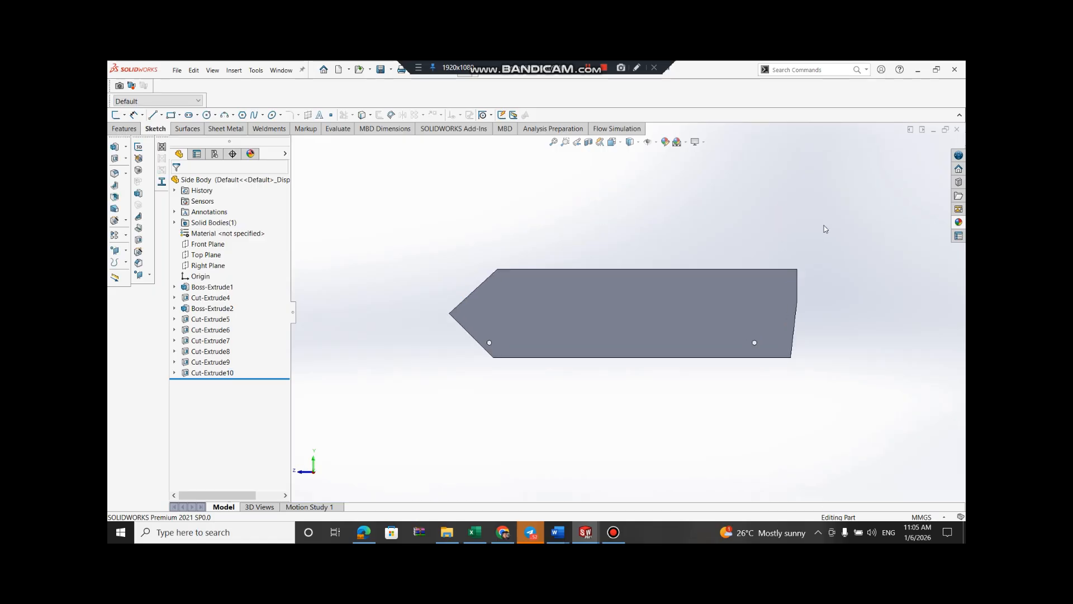
# Switch to the vehicle assembly and rebuild it with the modified side body
pyautogui.moveTo(823, 228); pyautogui.dragTo(812, 228, button='middle')
pyautogui.click(584, 534)
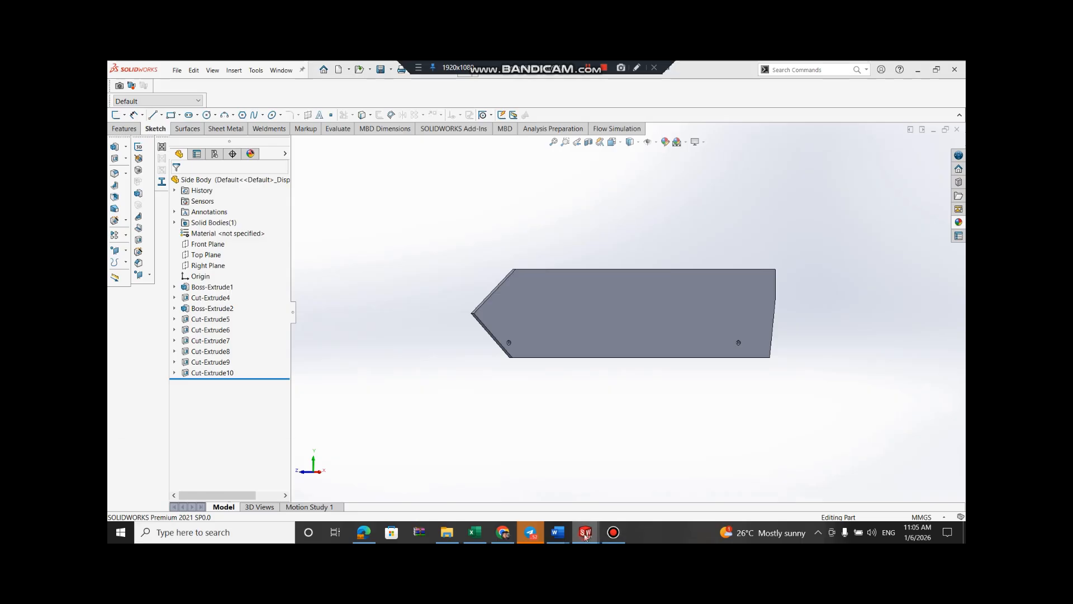
pyautogui.click(875, 498)
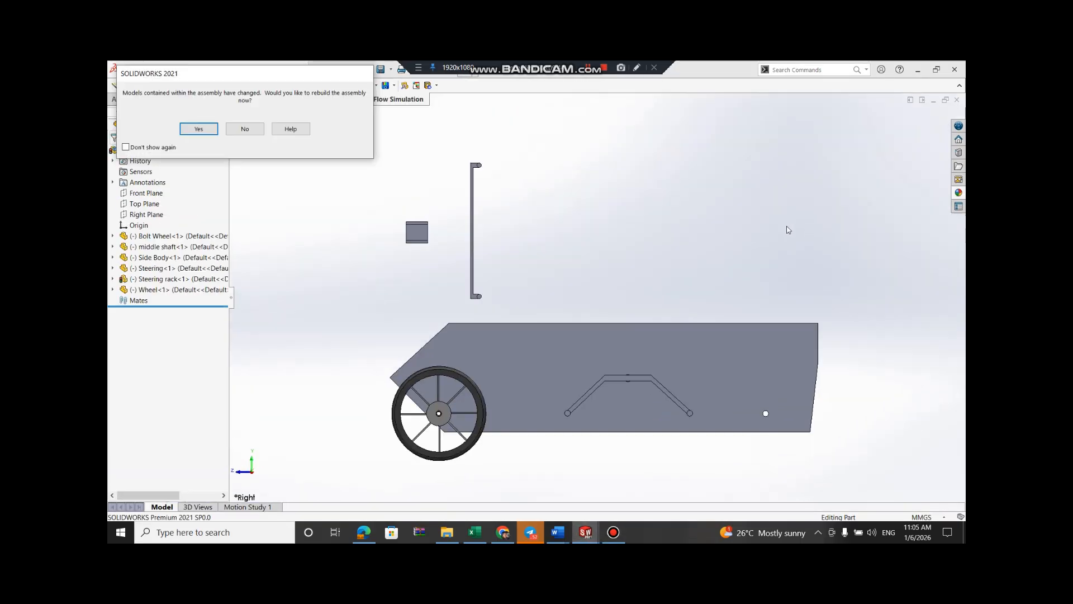
pyautogui.click(192, 130)
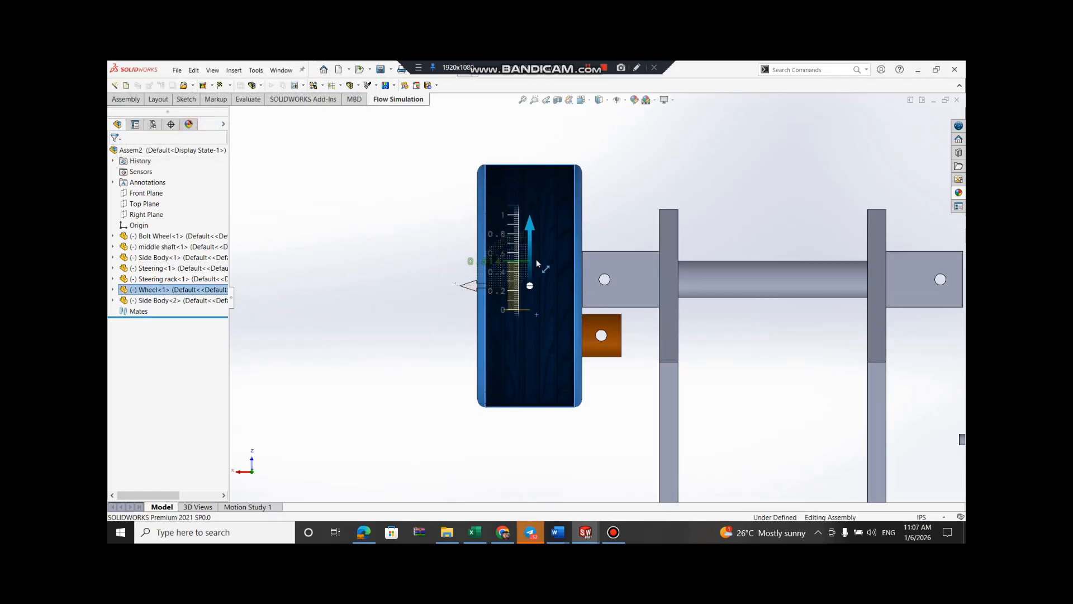
# Shift the wheel slightly along Z and move the bolt wheel along Z and X to align its hole with the middle shaft's fork hole
pyautogui.moveTo(535, 259); pyautogui.dragTo(540, 250)
pyautogui.click(725, 174)
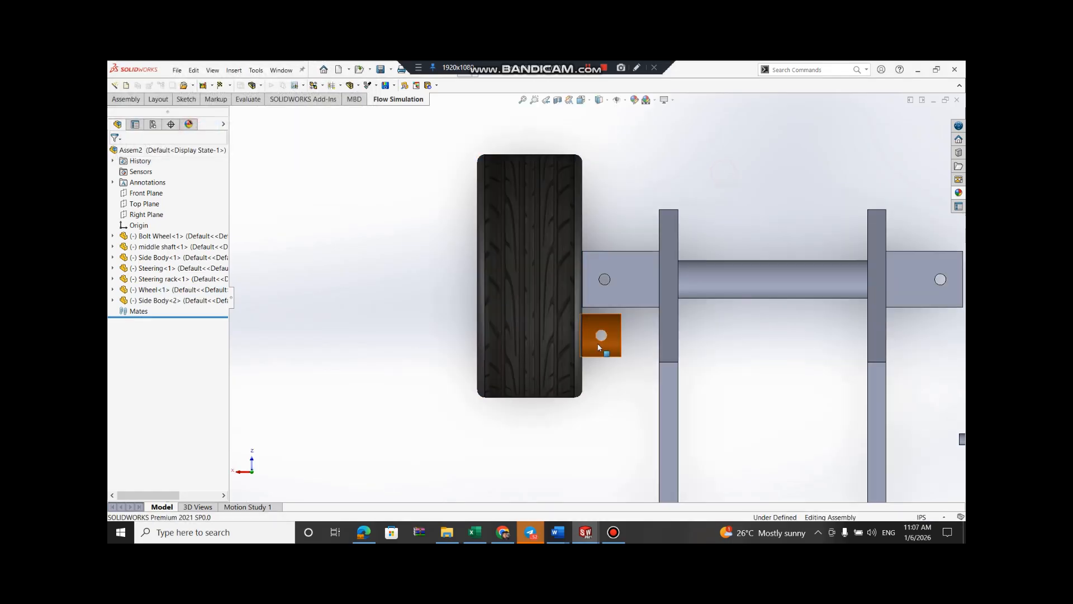
pyautogui.click(591, 334)
pyautogui.rightClick(590, 334)
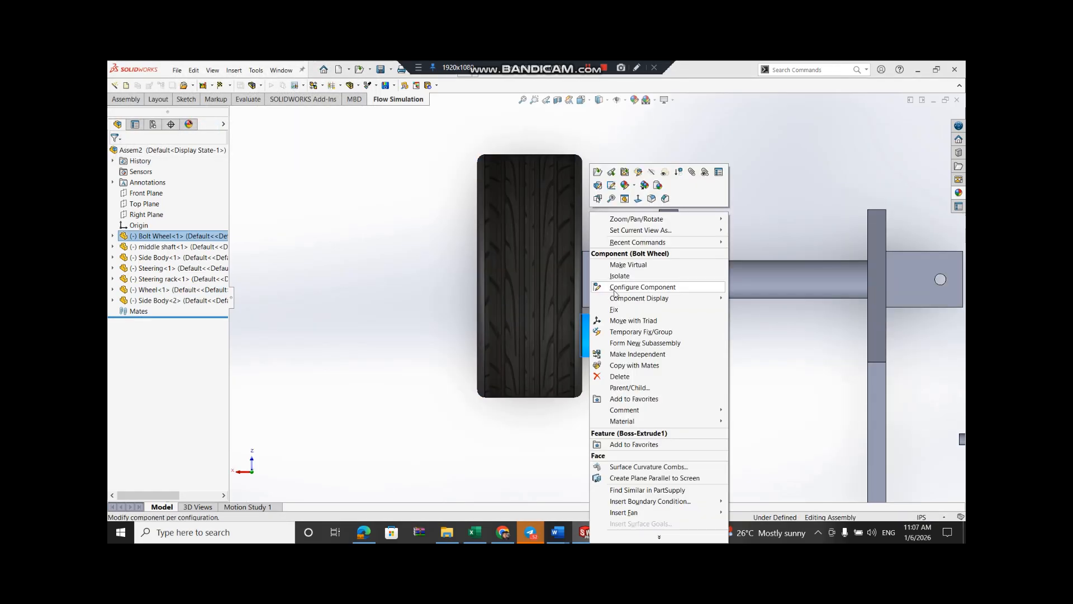
pyautogui.click(614, 322)
pyautogui.moveTo(589, 298); pyautogui.dragTo(601, 247)
pyautogui.moveTo(540, 283); pyautogui.dragTo(545, 282)
pyautogui.click(772, 179)
# Move the wheel along X toward the middle shaft so that it sits closer around the bolt wheel
pyautogui.moveTo(593, 285); pyautogui.dragTo(847, 384, button='middle')
pyautogui.scroll(5, 789, 453)
pyautogui.scroll(-5, 858, 362)
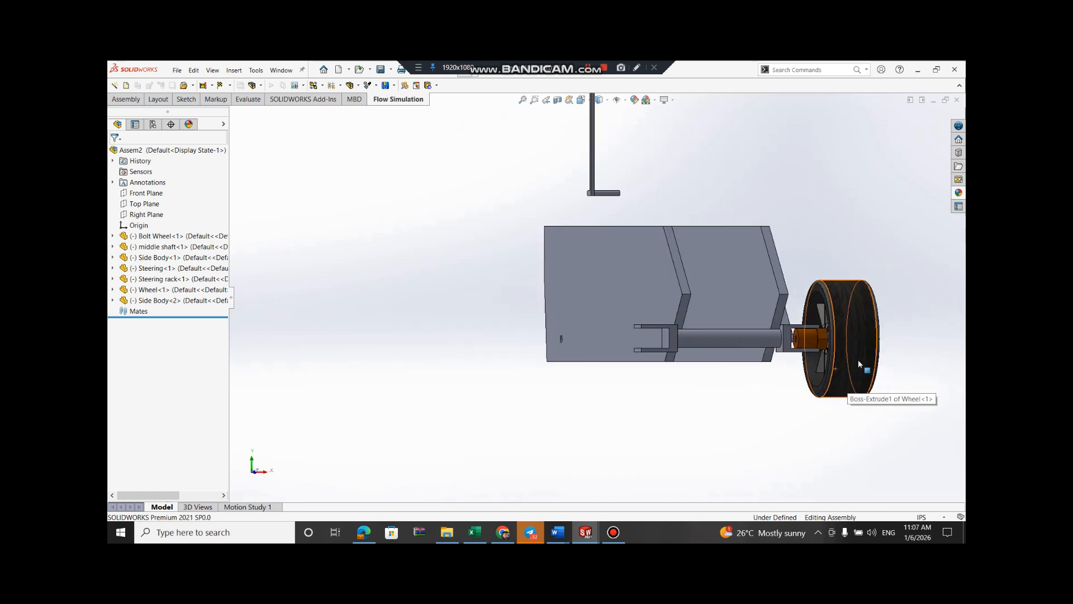
pyautogui.moveTo(692, 316); pyautogui.dragTo(694, 274, button='middle')
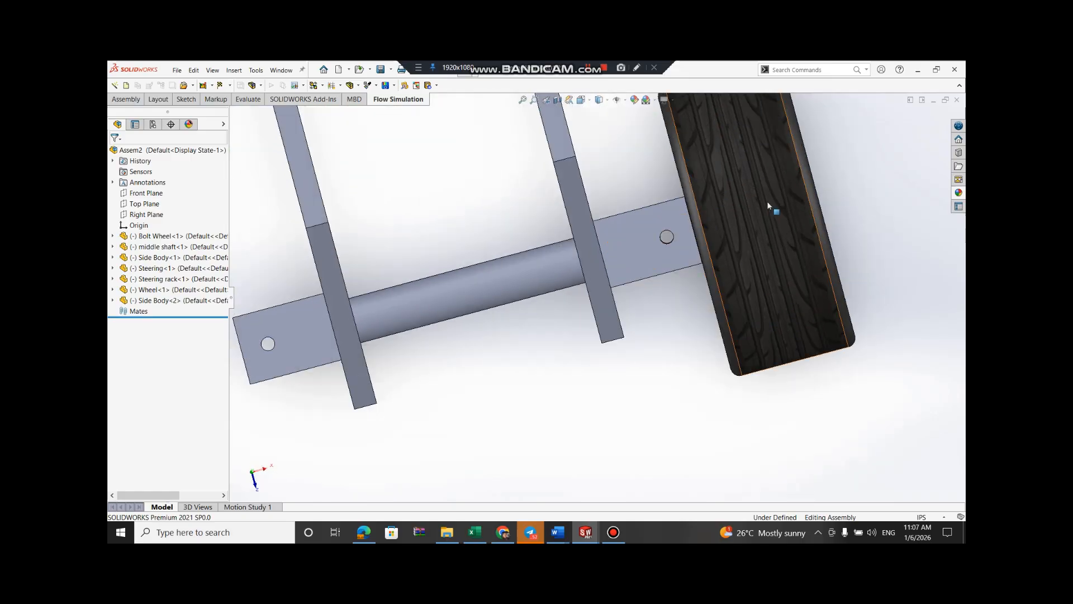
pyautogui.moveTo(769, 207); pyautogui.dragTo(753, 230, button='middle')
pyautogui.rightClick(752, 230)
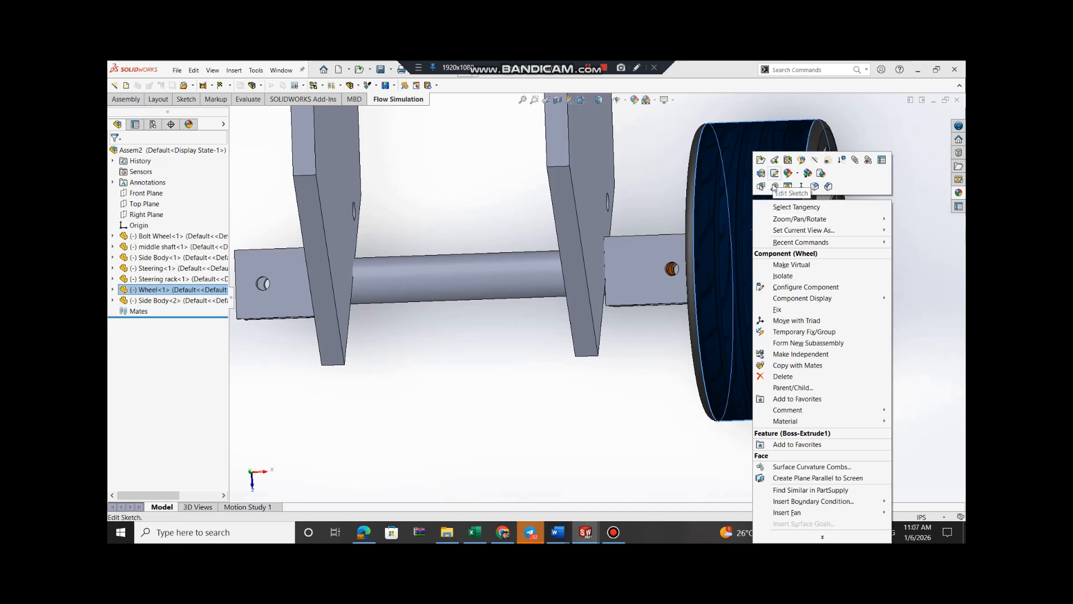
pyautogui.click(796, 320)
pyautogui.moveTo(809, 275); pyautogui.dragTo(737, 272)
pyautogui.click(867, 292)
pyautogui.moveTo(844, 282); pyautogui.dragTo(757, 233, button='middle')
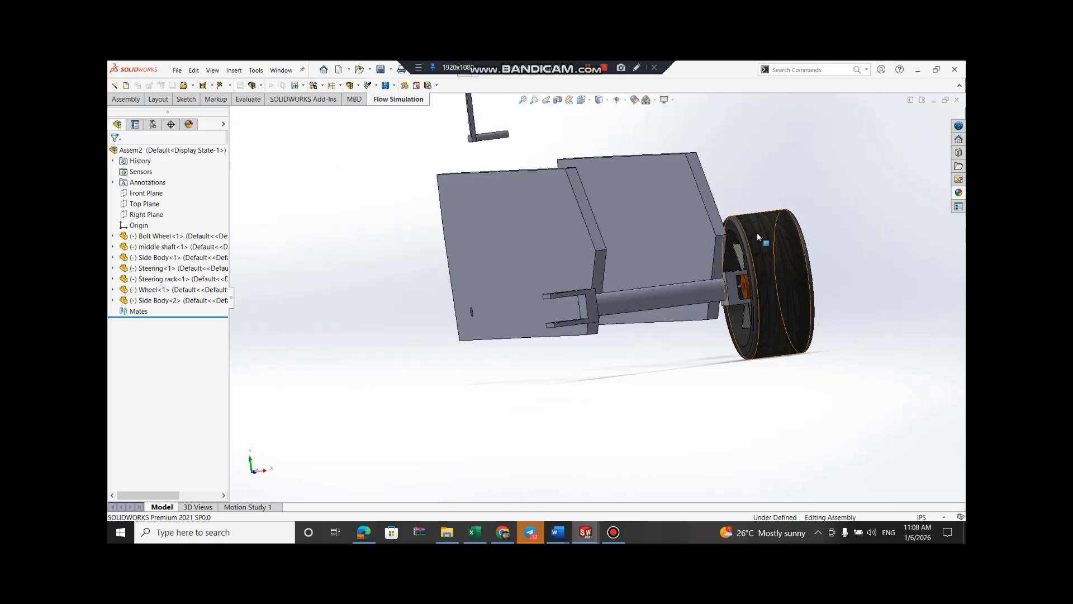
# Set the display style to Hidden Lines Visible and examine how the bolt wheel fits inside the wheel hub
pyautogui.click(626, 101)
pyautogui.click(626, 101)
pyautogui.click(607, 101)
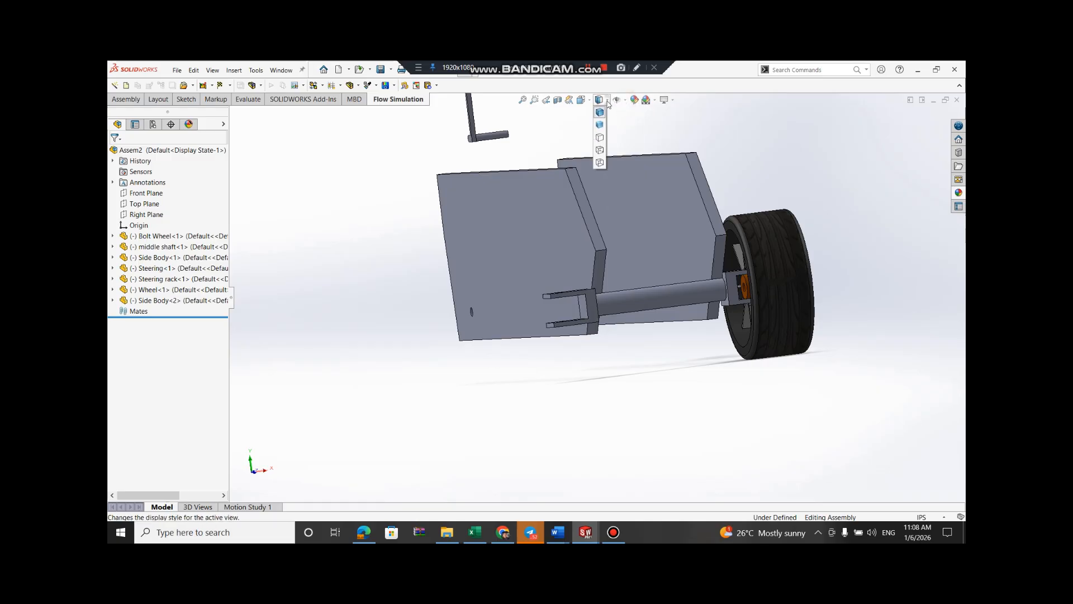
pyautogui.click(600, 150)
pyautogui.press('Right')
pyautogui.press('Right')
pyautogui.press('Right')
pyautogui.press('Right')
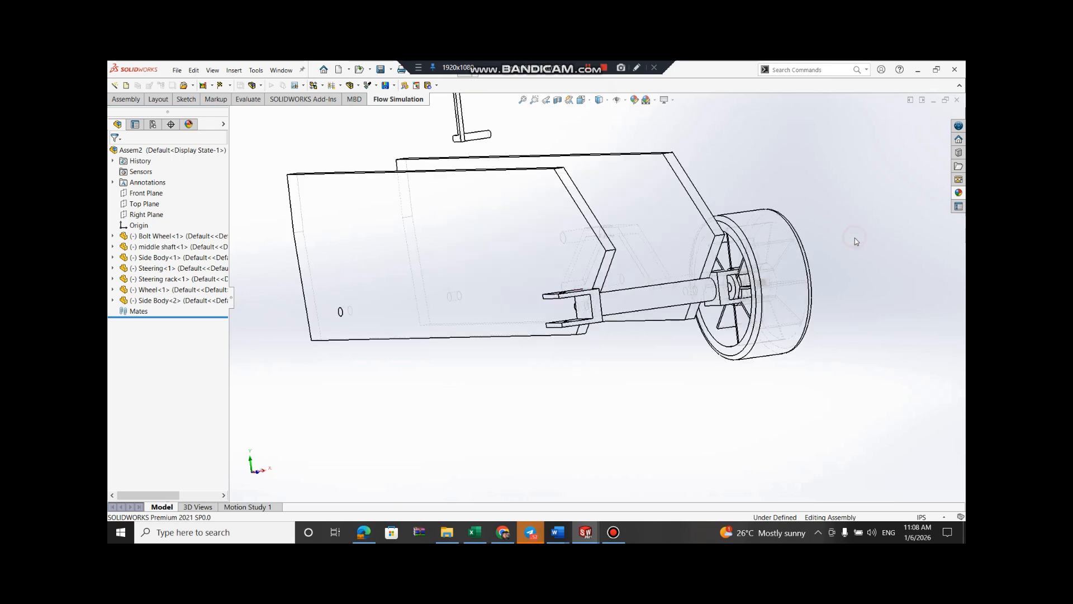
pyautogui.press('Left')
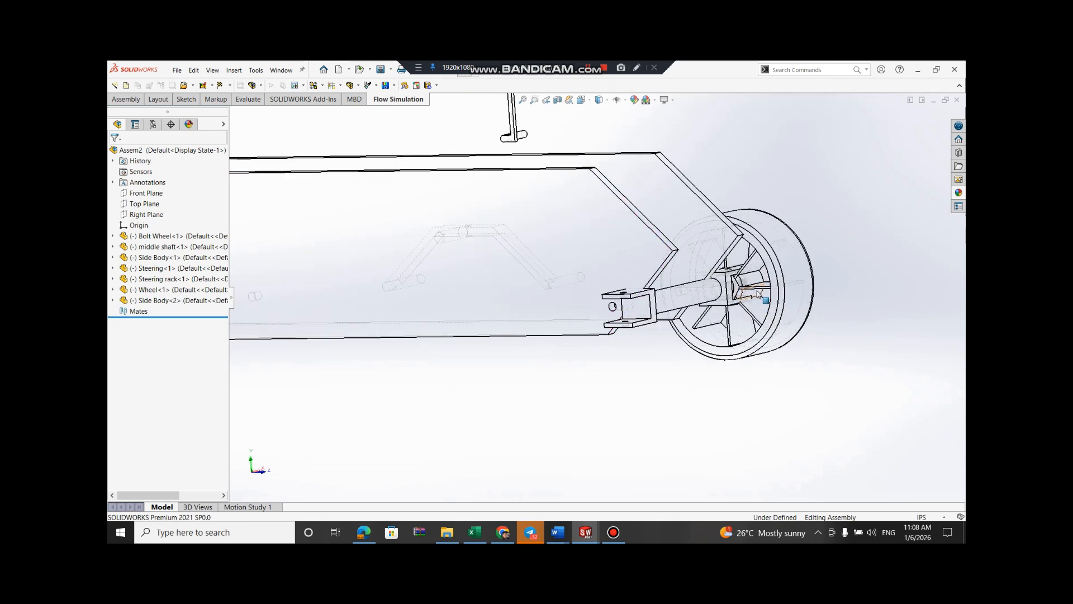
pyautogui.scroll(-5, 759, 300)
pyautogui.scroll(3, 675, 277)
pyautogui.moveTo(674, 277); pyautogui.dragTo(606, 182, button='middle')
pyautogui.moveTo(612, 226); pyautogui.dragTo(568, 253, button='middle')
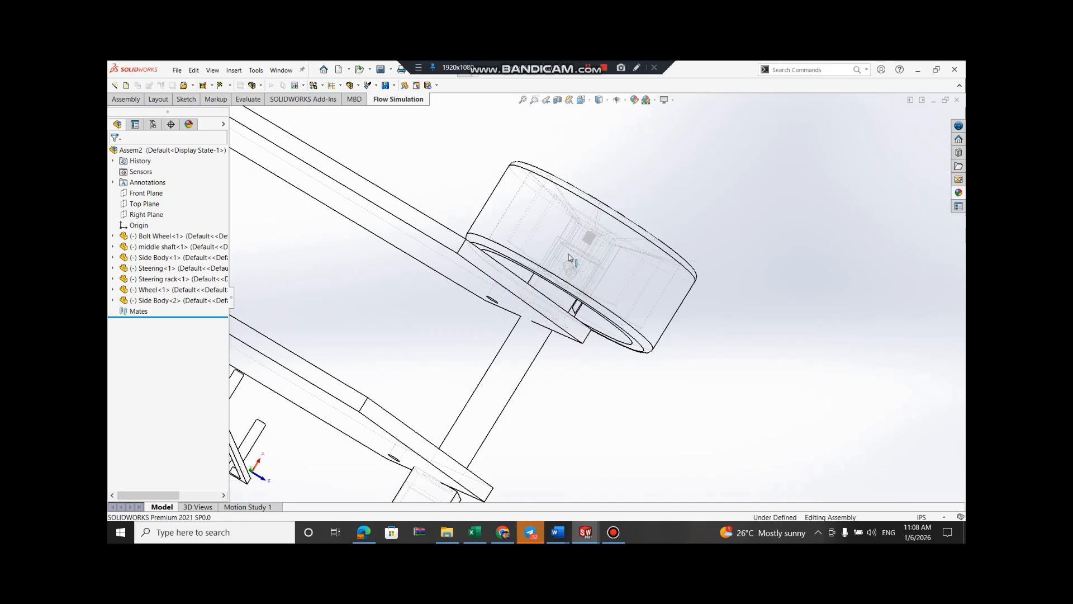
# Move the wheel outward along X, away from the middle shaft's fork
pyautogui.rightClick(587, 250)
pyautogui.click(854, 188)
pyautogui.click(152, 290)
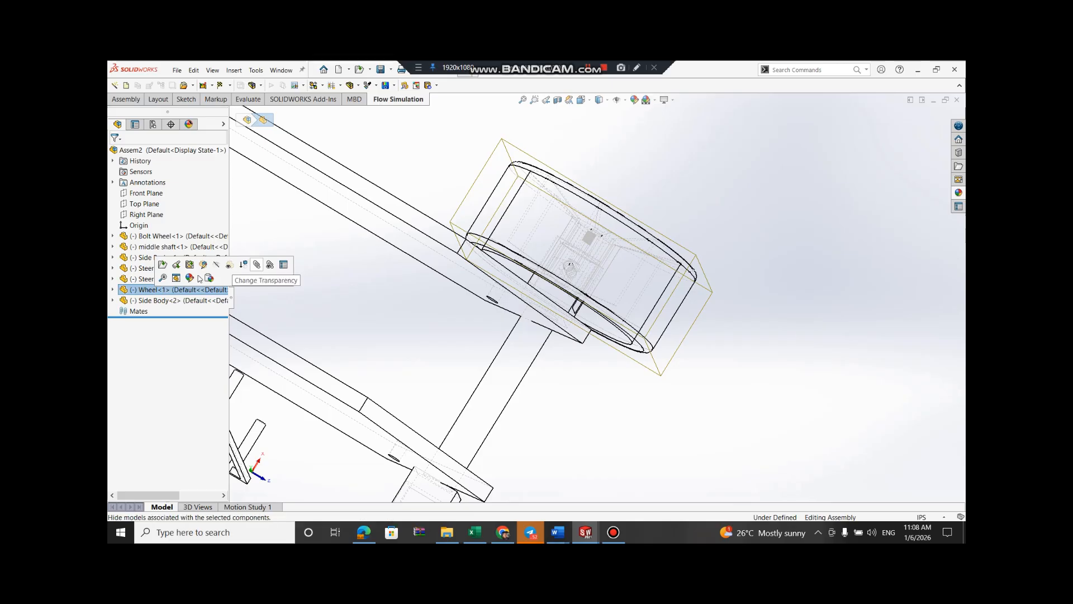
pyautogui.rightClick(629, 267)
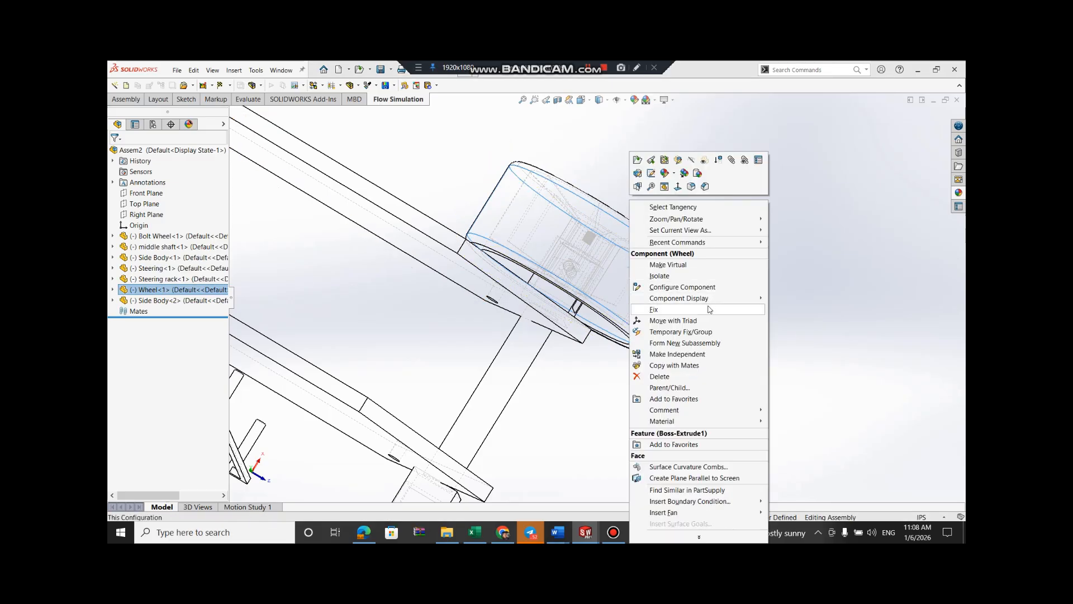
pyautogui.click(683, 323)
pyautogui.moveTo(605, 221); pyautogui.dragTo(640, 198)
pyautogui.click(803, 217)
pyautogui.moveTo(804, 217); pyautogui.dragTo(548, 141, button='middle')
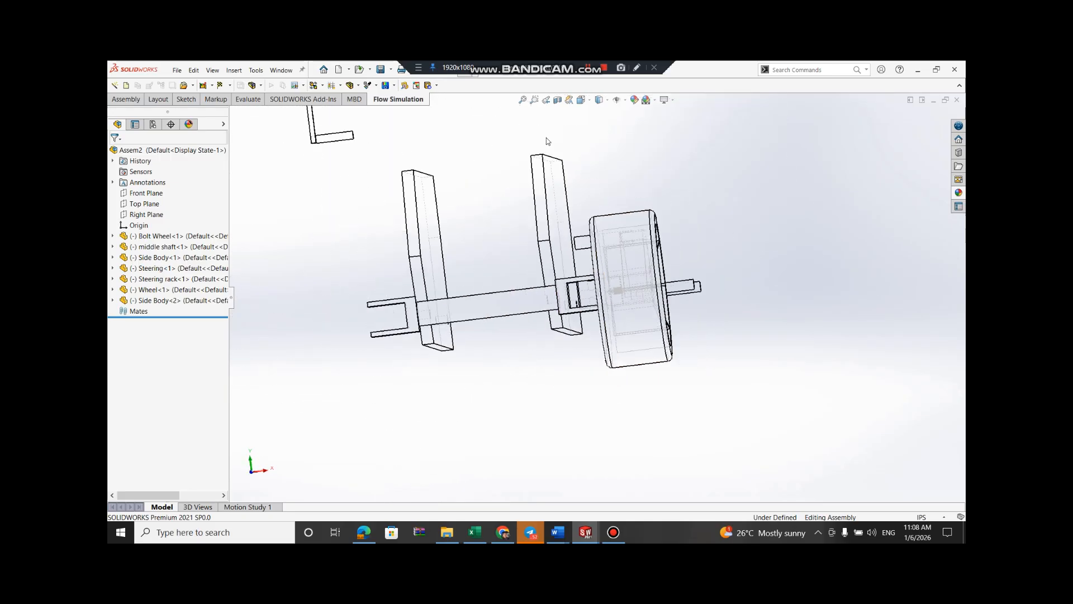
# Restore the Shaded With Edges display style and inspect the wheel and middle shaft from several angles
pyautogui.click(609, 100)
pyautogui.click(602, 113)
pyautogui.moveTo(850, 216); pyautogui.dragTo(804, 229, button='middle')
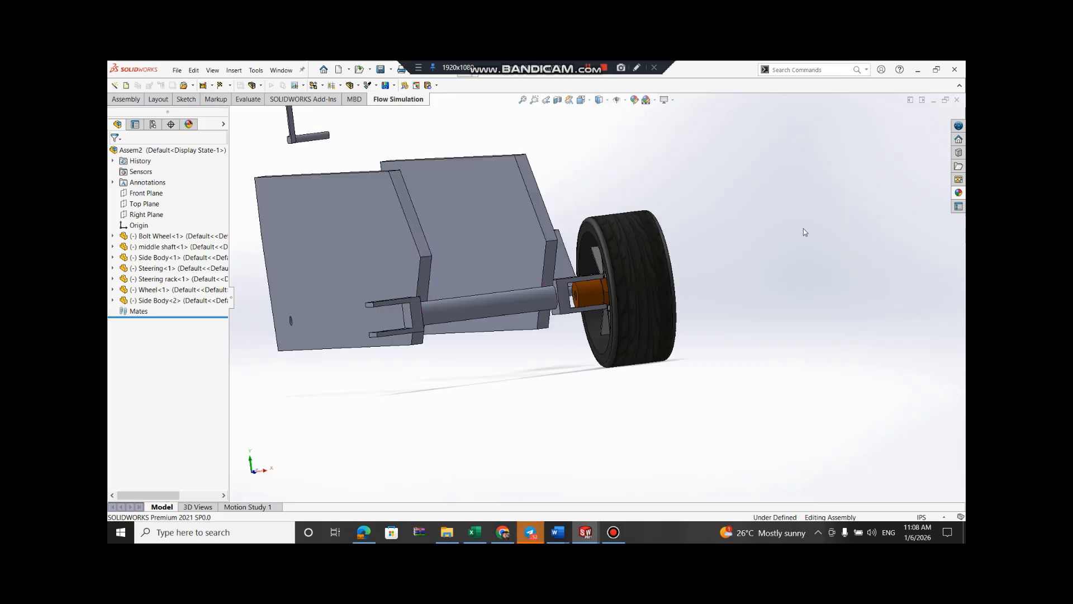
pyautogui.moveTo(530, 294)
pyautogui.mouseDown(button='middle')
pyautogui.moveTo(623, 289)
pyautogui.moveTo(595, 279)
pyautogui.moveTo(620, 229)
pyautogui.moveTo(699, 267)
pyautogui.moveTo(579, 274)
pyautogui.mouseUp(button='middle')
pyautogui.scroll(1, 579, 274)
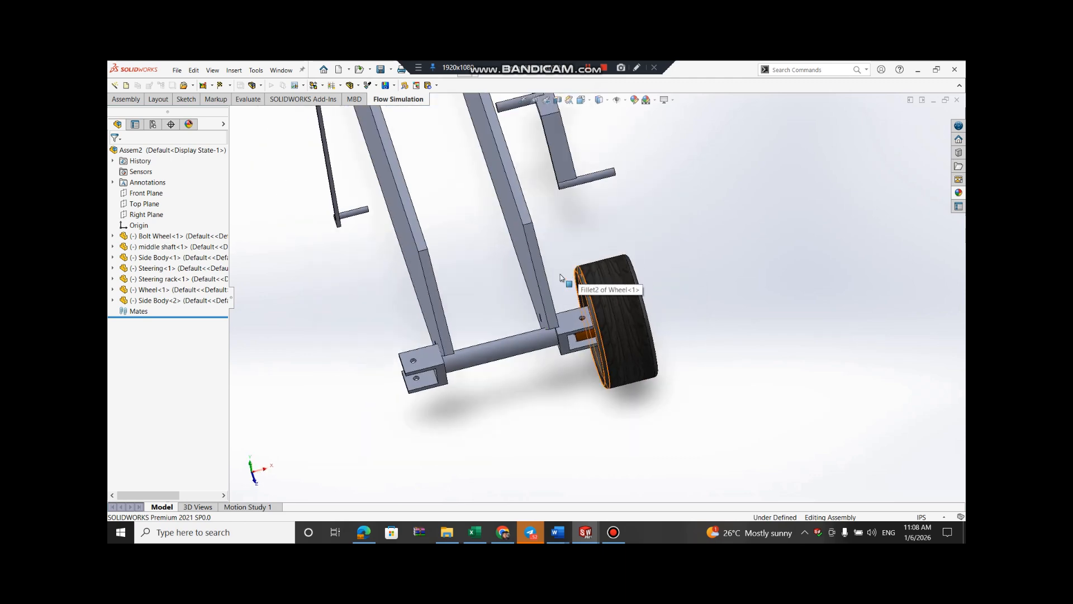
pyautogui.press('Up')
pyautogui.press('Up')
pyautogui.moveTo(560, 273); pyautogui.dragTo(689, 171, button='middle')
pyautogui.click(138, 205)
pyautogui.click(144, 193)
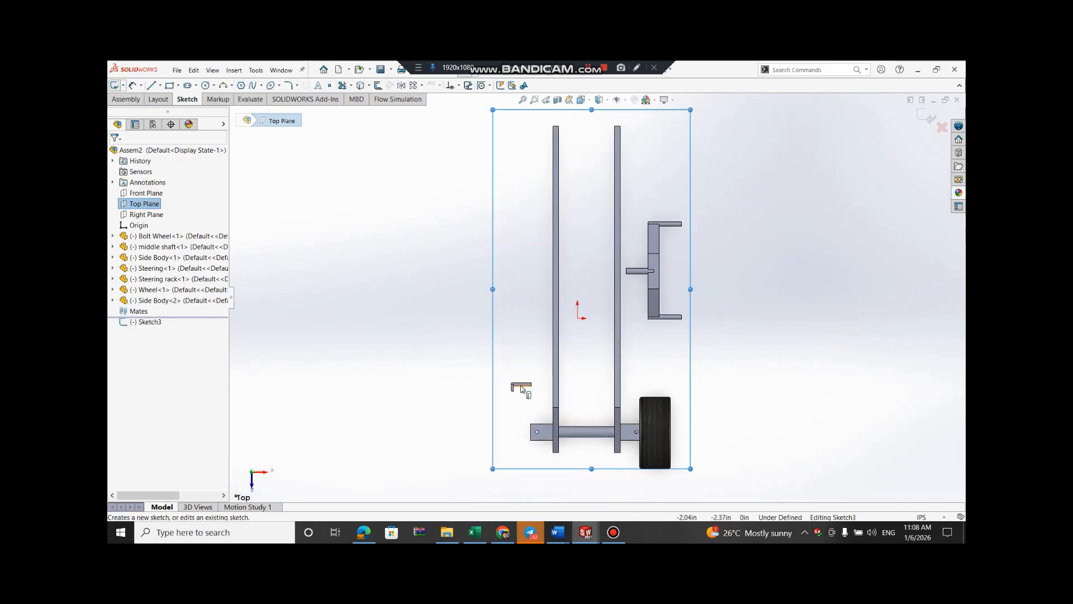
pyautogui.press('Up')
pyautogui.press('Up')
pyautogui.press('Up')
pyautogui.press('Up')
pyautogui.press('Up')
pyautogui.press('Up')
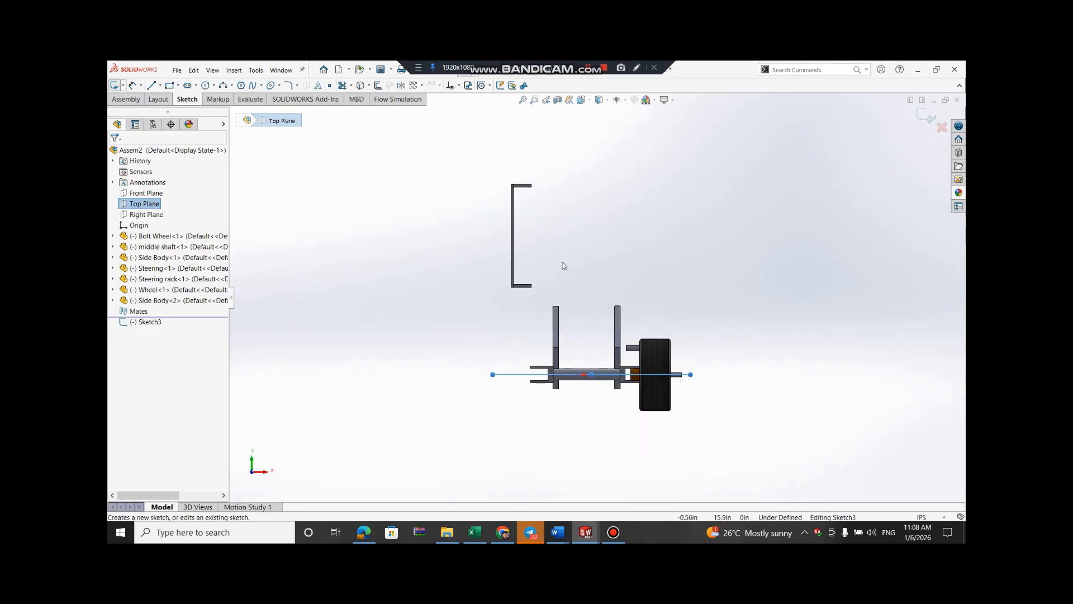
pyautogui.scroll(-3, 513, 220)
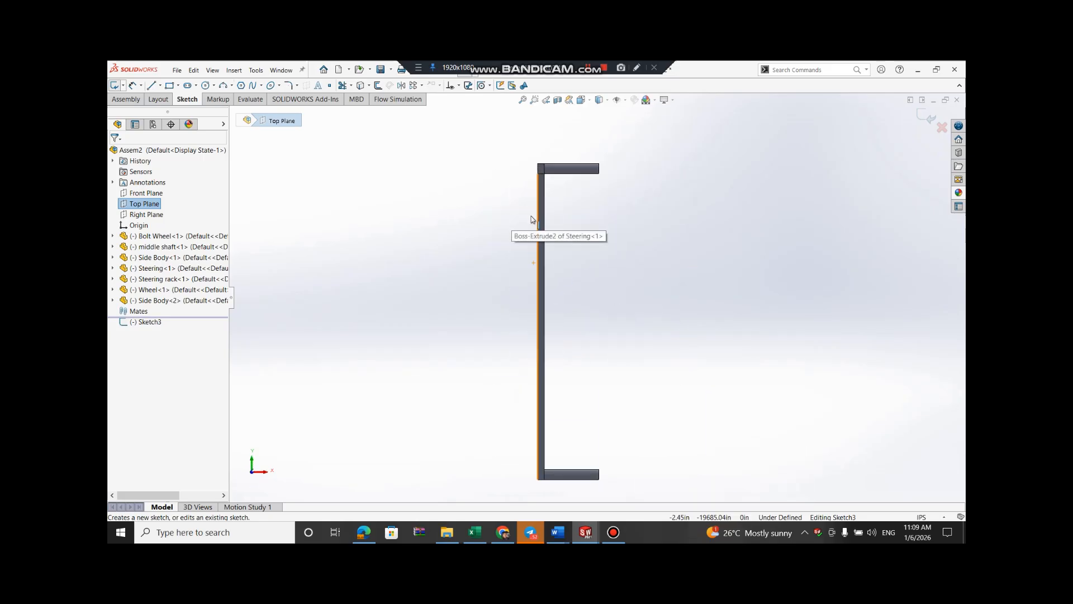
pyautogui.click(542, 221)
pyautogui.rightClick(542, 218)
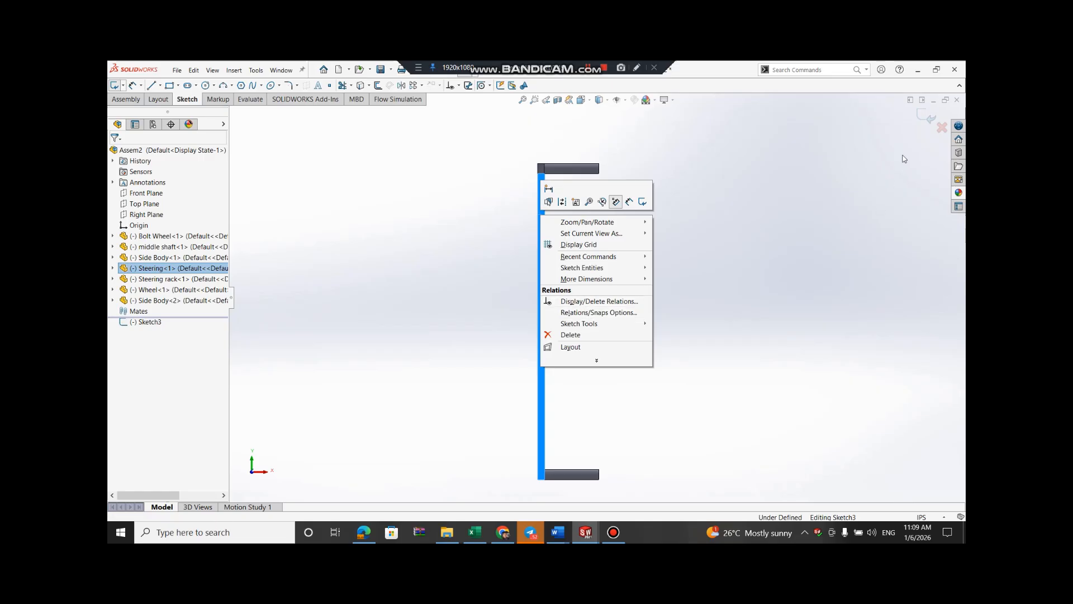
pyautogui.click(940, 124)
# Rotate the steering part 90 degrees about Z so that it lies horizontal with its arms pointing down
pyautogui.click(546, 265)
pyautogui.rightClick(546, 266)
pyautogui.click(578, 323)
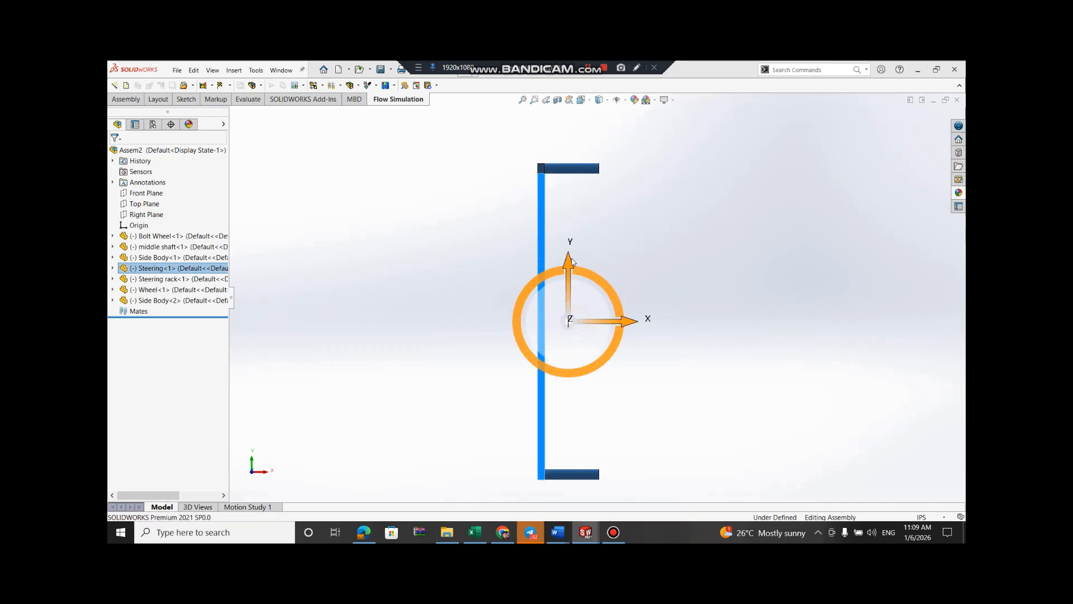
pyautogui.moveTo(594, 274); pyautogui.dragTo(633, 355)
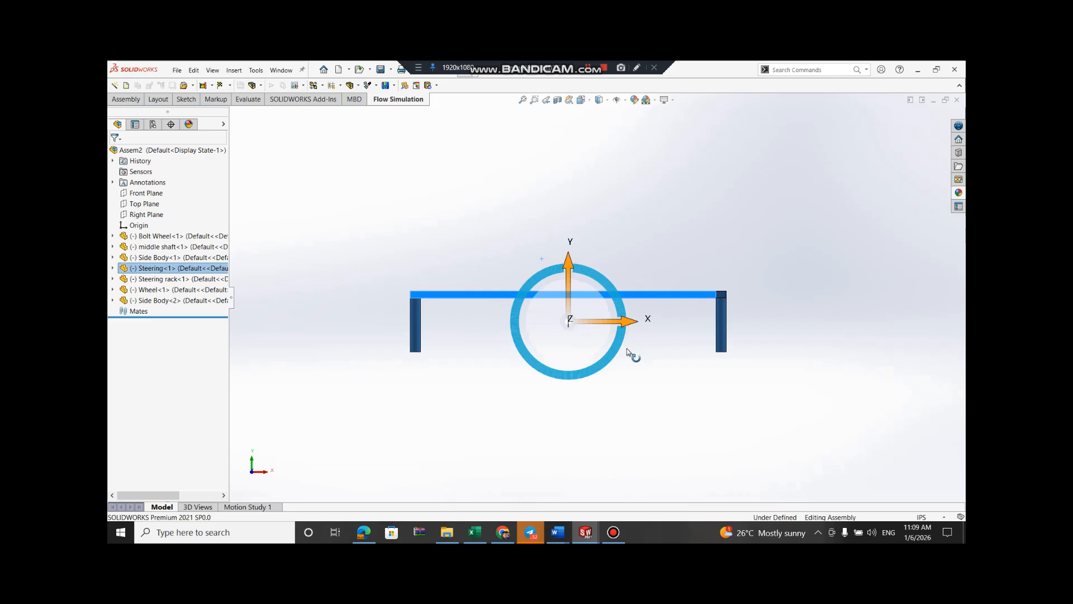
pyautogui.click(755, 367)
# Lower the steering part to the middle shaft in front view and align its ends with the fork holes in top view
pyautogui.scroll(5, 737, 363)
pyautogui.moveTo(602, 300); pyautogui.dragTo(651, 398)
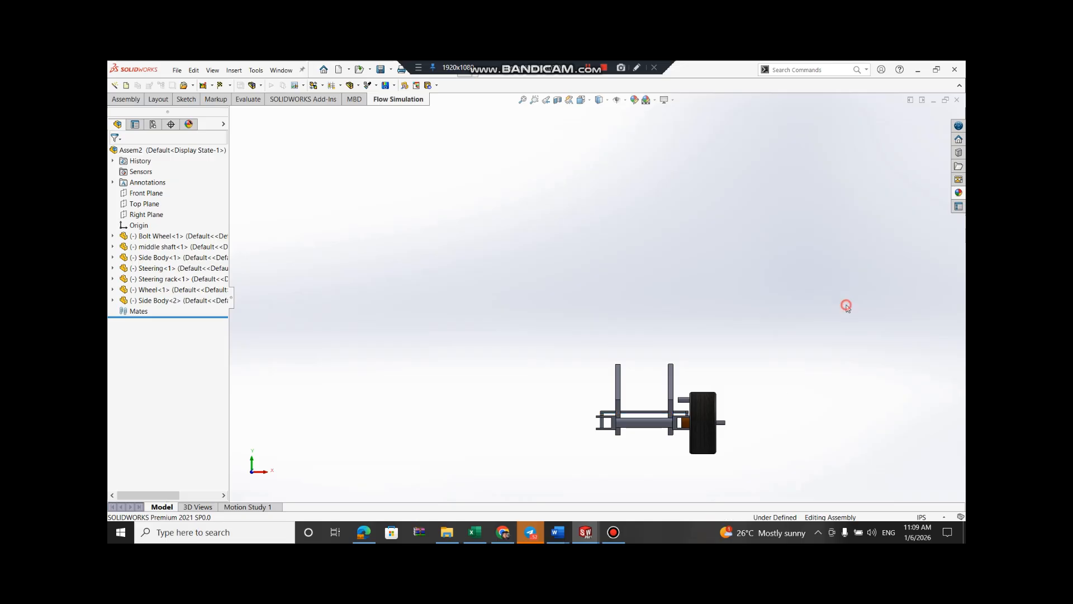
pyautogui.hotkey('ctrl', '5')
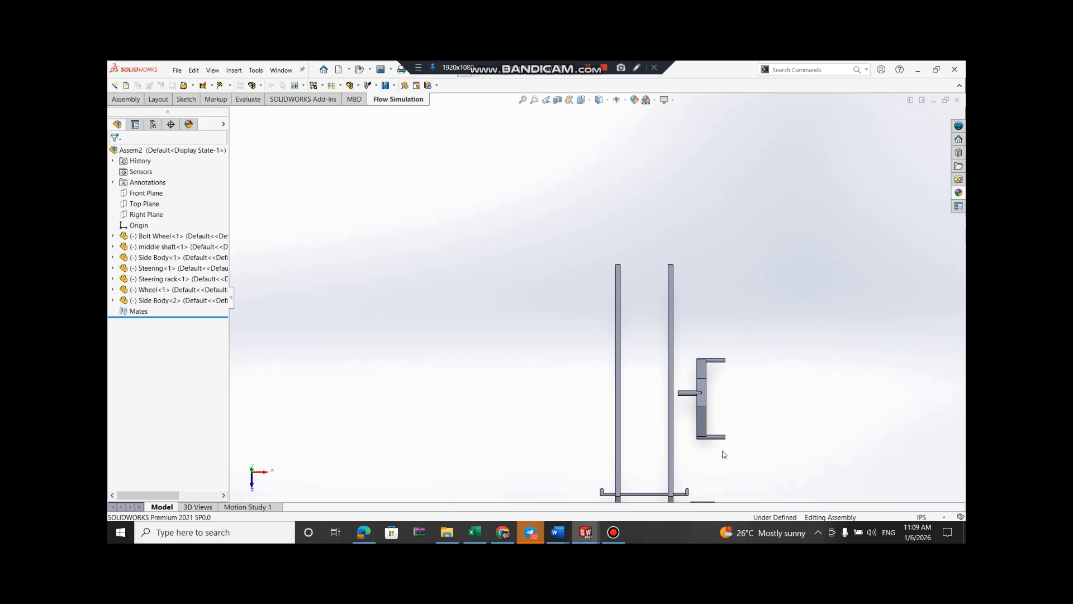
pyautogui.scroll(3, 709, 454)
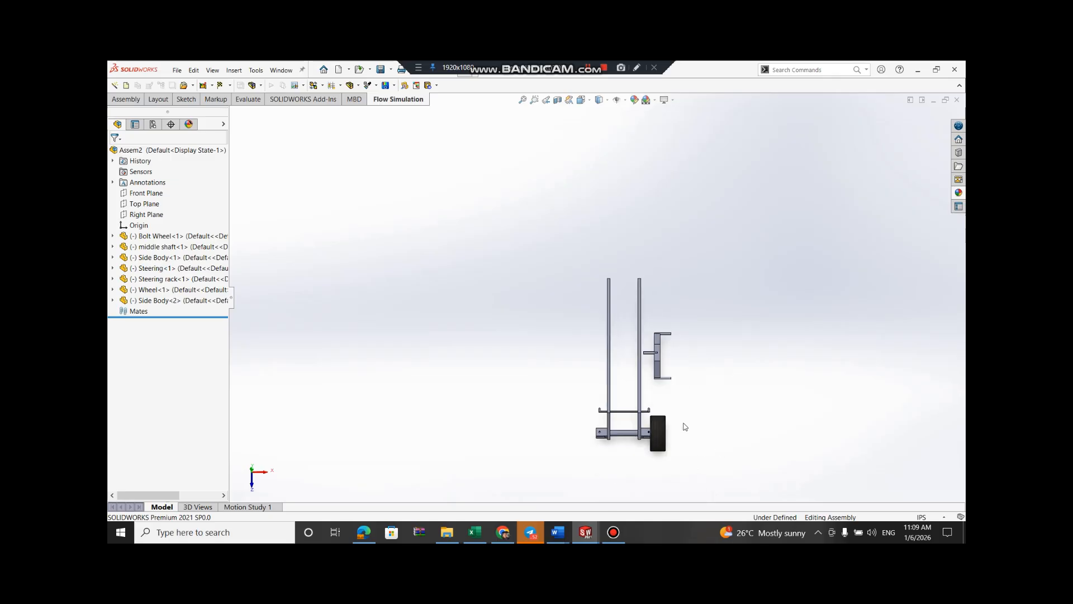
pyautogui.scroll(-5, 629, 418)
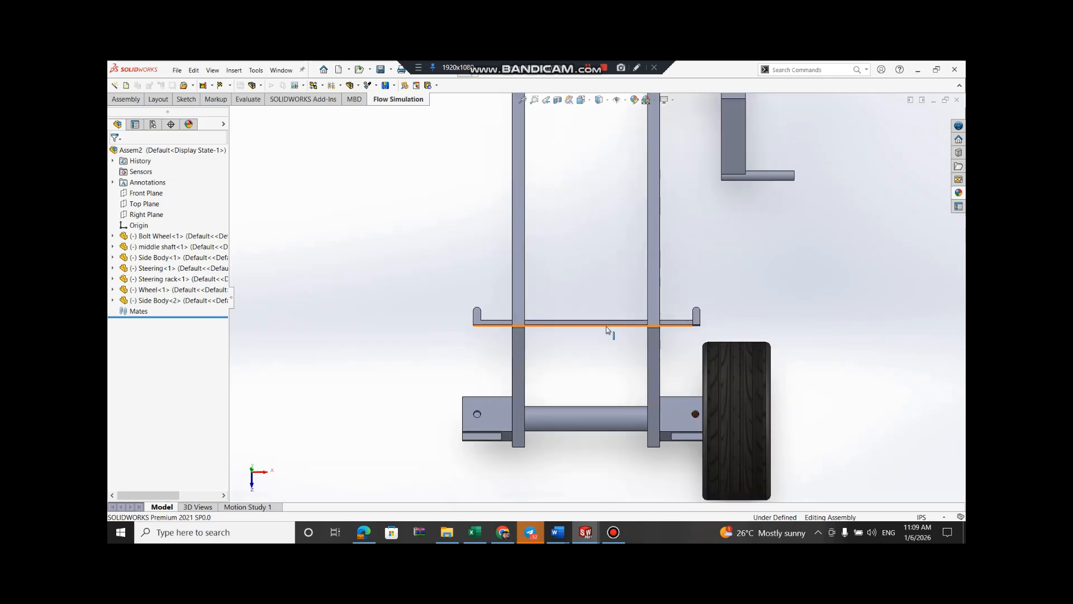
pyautogui.moveTo(606, 323); pyautogui.dragTo(606, 430)
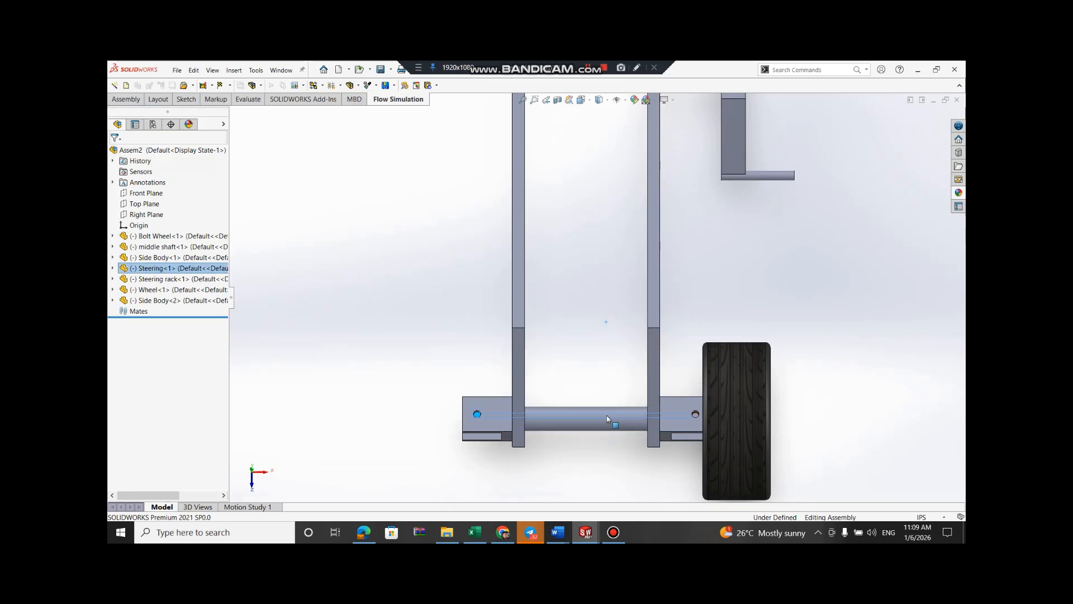
pyautogui.hotkey('ctrl', '1')
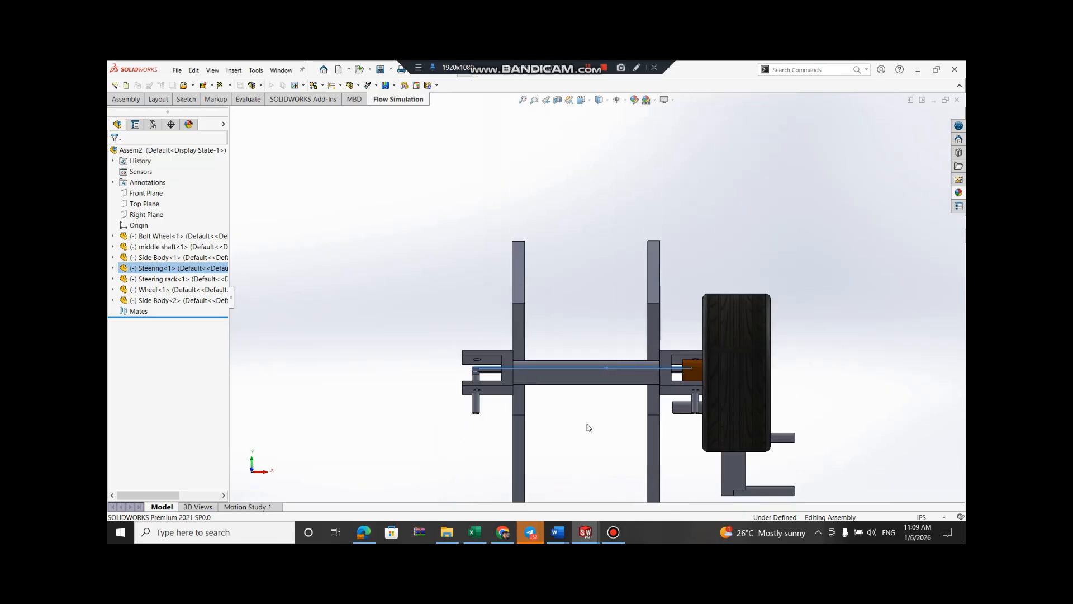
pyautogui.scroll(-3, 500, 373)
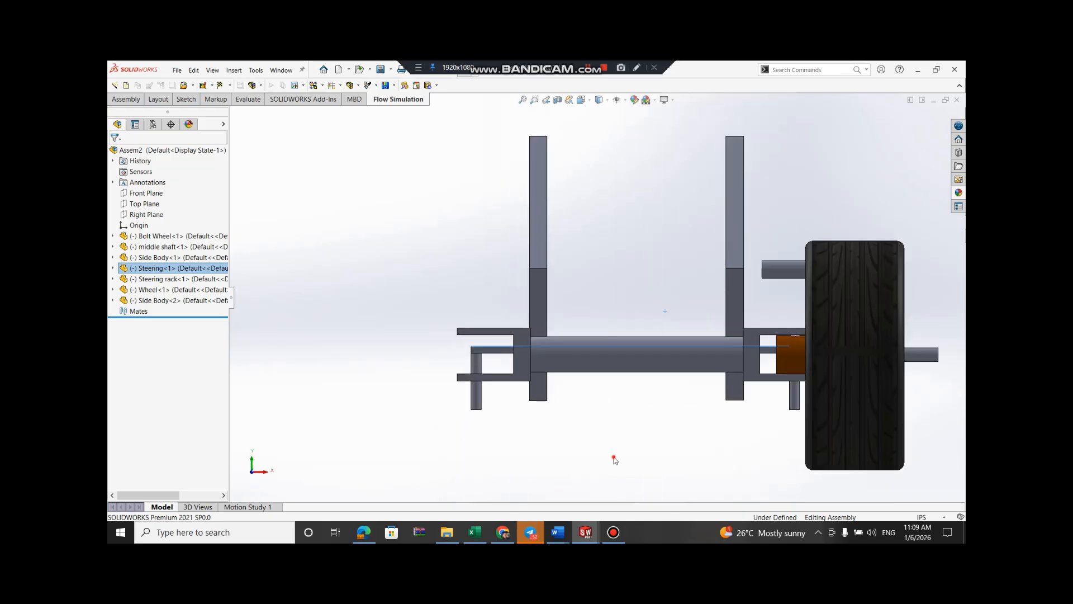
# Raise the steering part along Y in front view so its bar rests above the middle shaft's forks
pyautogui.click(494, 352)
pyautogui.rightClick(494, 353)
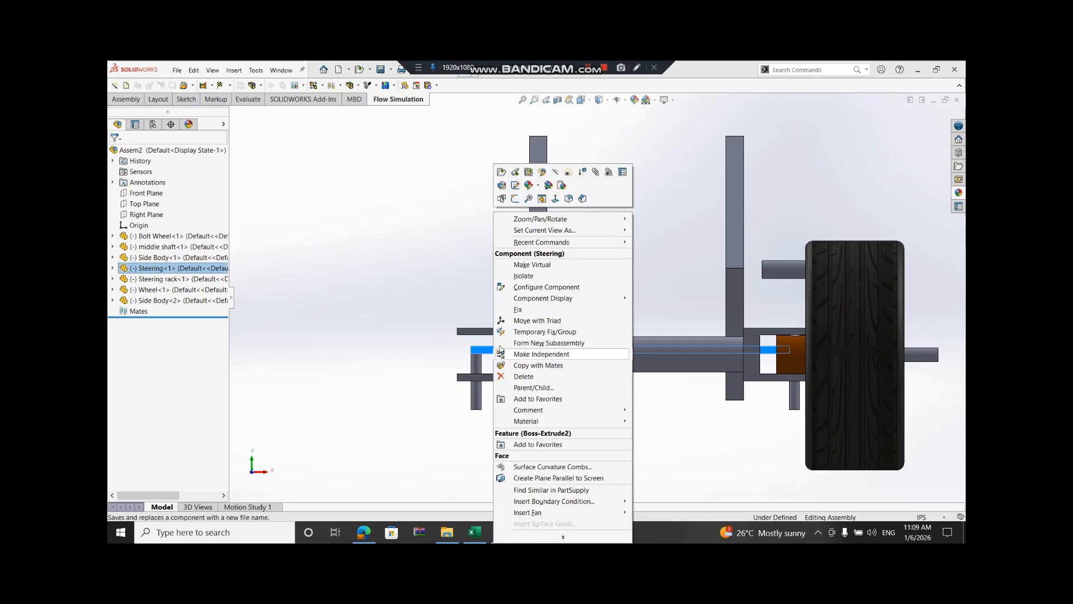
pyautogui.click(541, 321)
pyautogui.moveTo(637, 319); pyautogui.dragTo(644, 295)
pyautogui.click(688, 451)
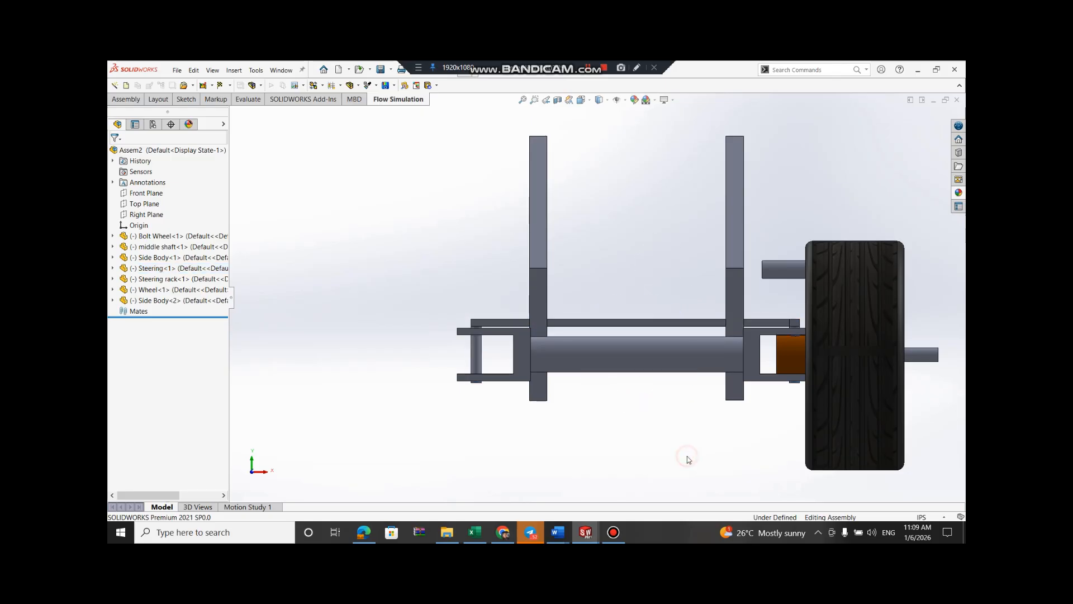
# Shift the steering part about 0.21 in along Z in top view and nudge it so its arms line up with the fork holes
pyautogui.scroll(-5, 672, 437)
pyautogui.hotkey('ctrl', '5')
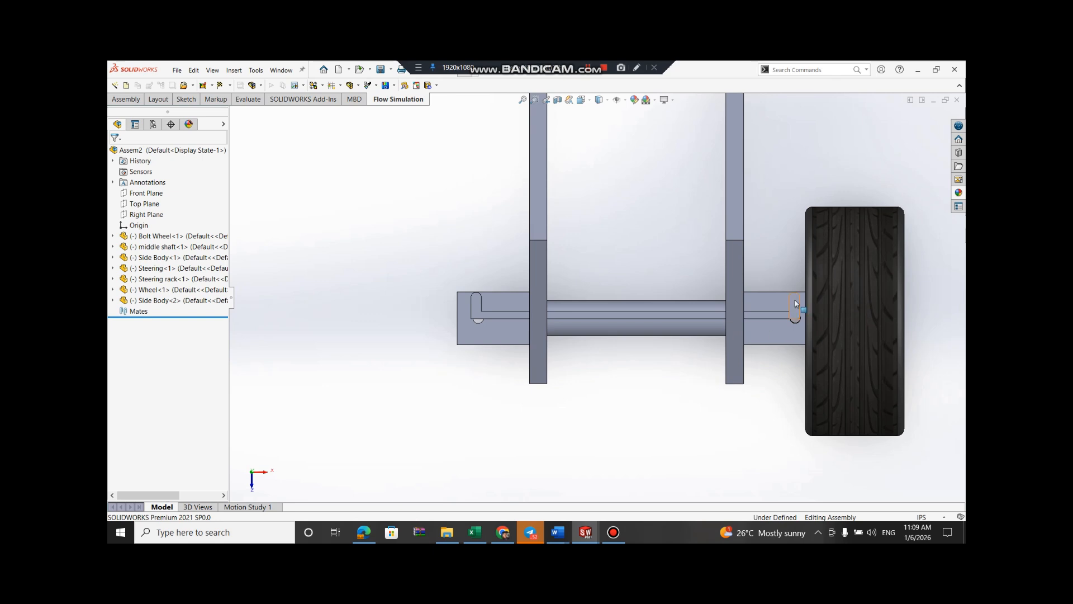
pyautogui.rightClick(796, 304)
pyautogui.click(816, 323)
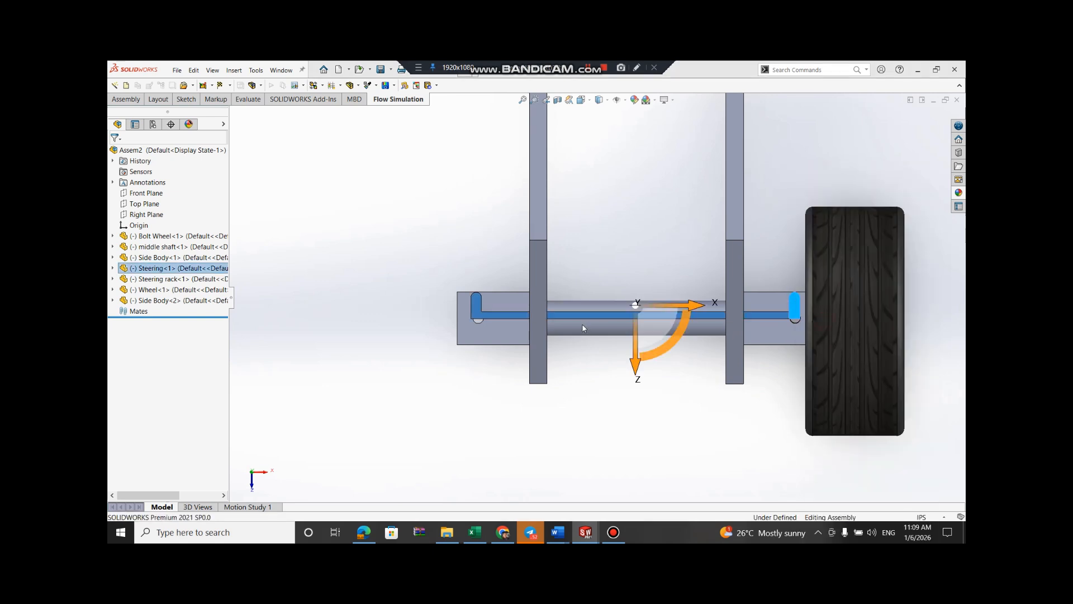
pyautogui.moveTo(637, 390); pyautogui.dragTo(638, 392)
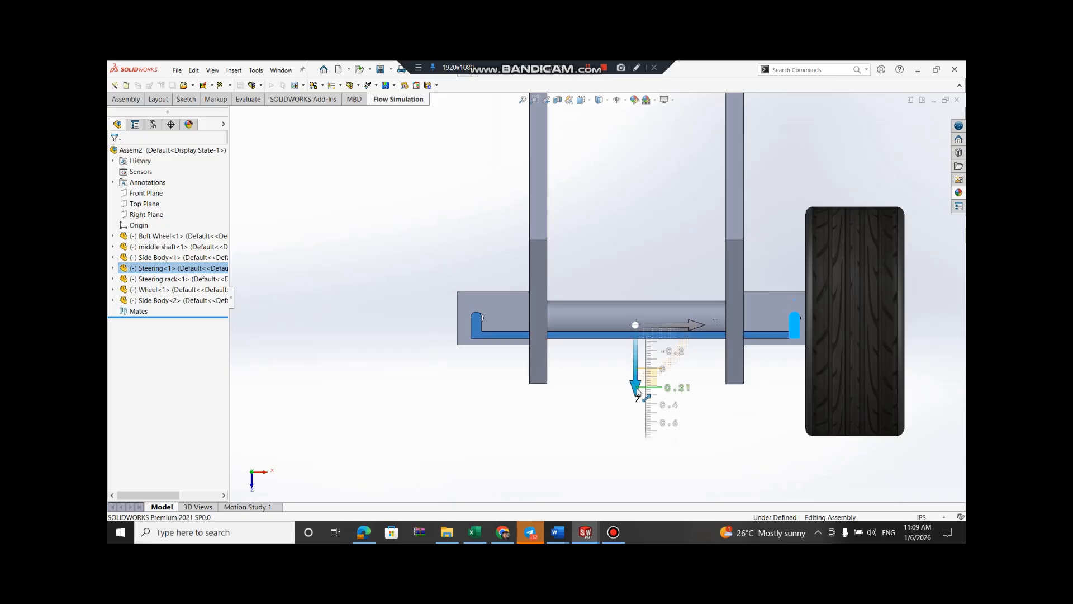
pyautogui.click(582, 403)
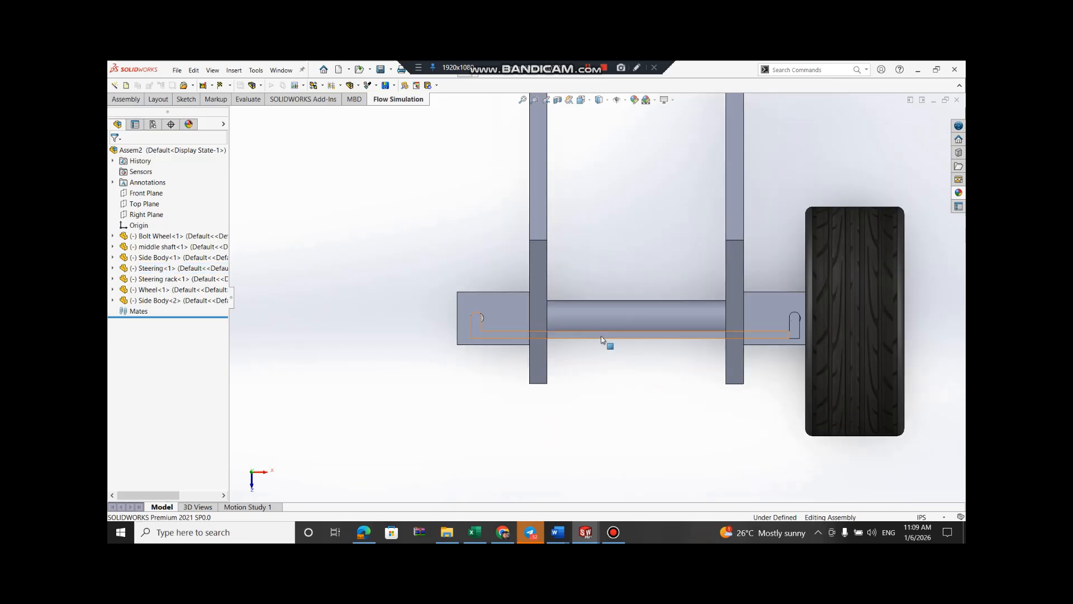
pyautogui.click(604, 336)
pyautogui.moveTo(603, 339); pyautogui.dragTo(604, 339)
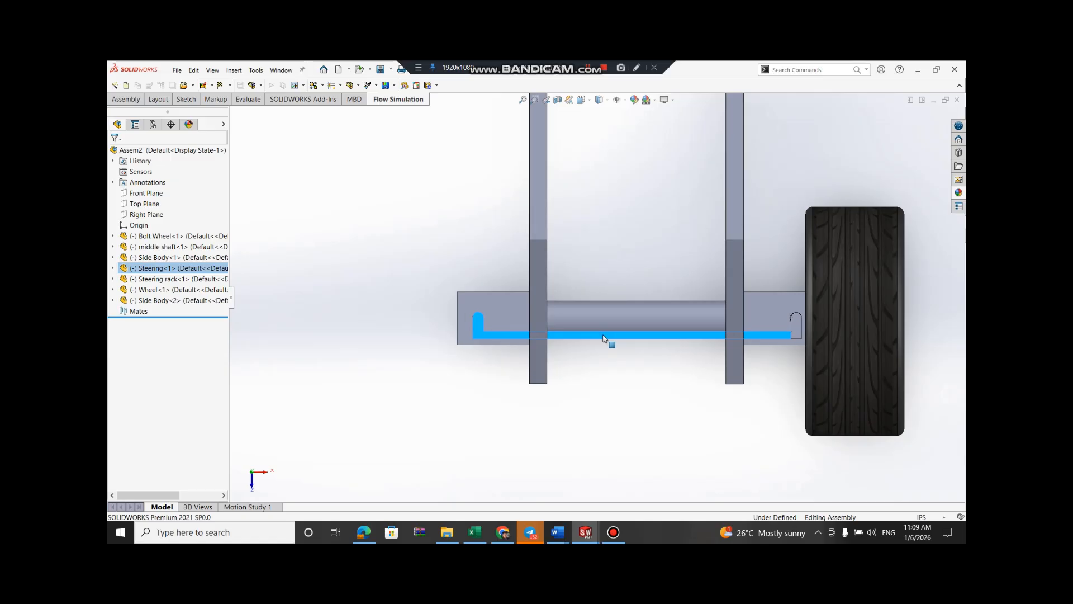
pyautogui.click(596, 425)
# Inspect the steering fit at the forks and wheel from several angles, ending with a view normal to the side body
pyautogui.hotkey('ctrl', '1')
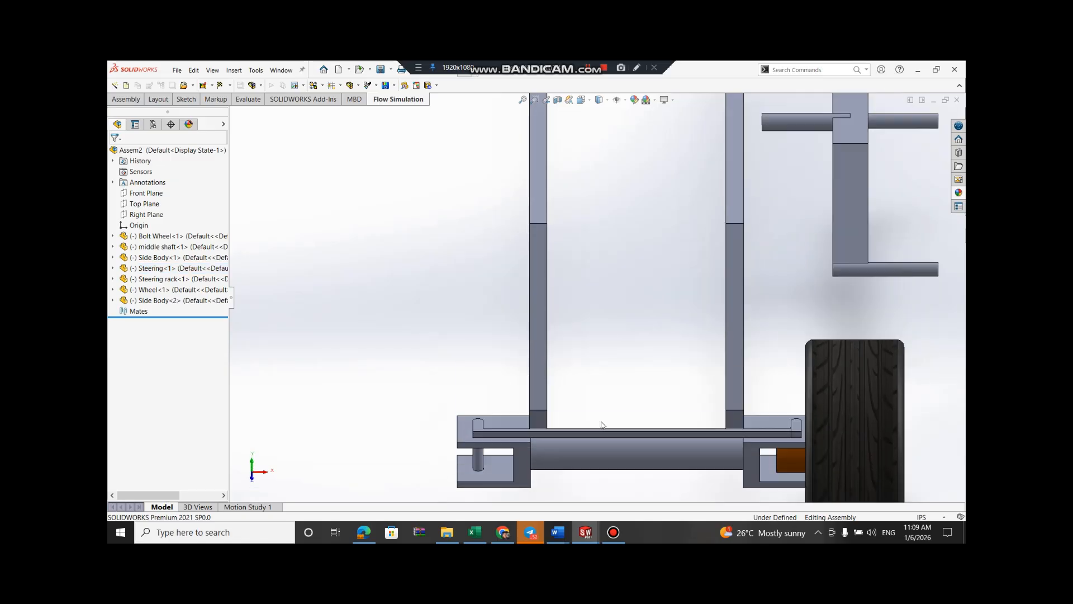
pyautogui.hotkey('ctrl', '7')
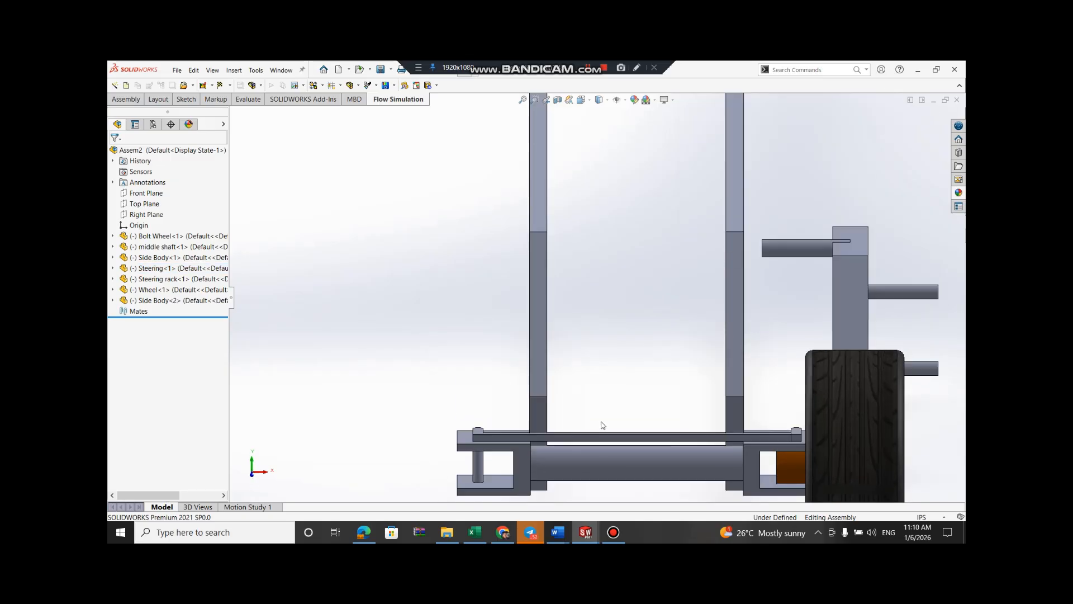
pyautogui.moveTo(602, 420); pyautogui.dragTo(625, 469, button='middle')
pyautogui.scroll(4, 623, 444)
pyautogui.scroll(-4, 625, 472)
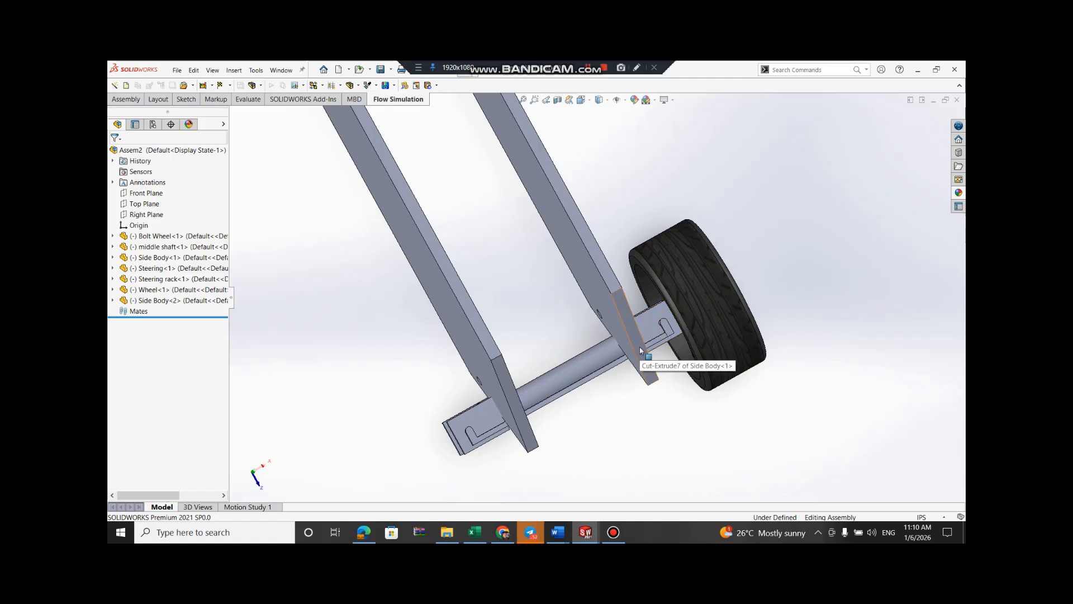
pyautogui.moveTo(582, 414); pyautogui.dragTo(605, 347, button='middle')
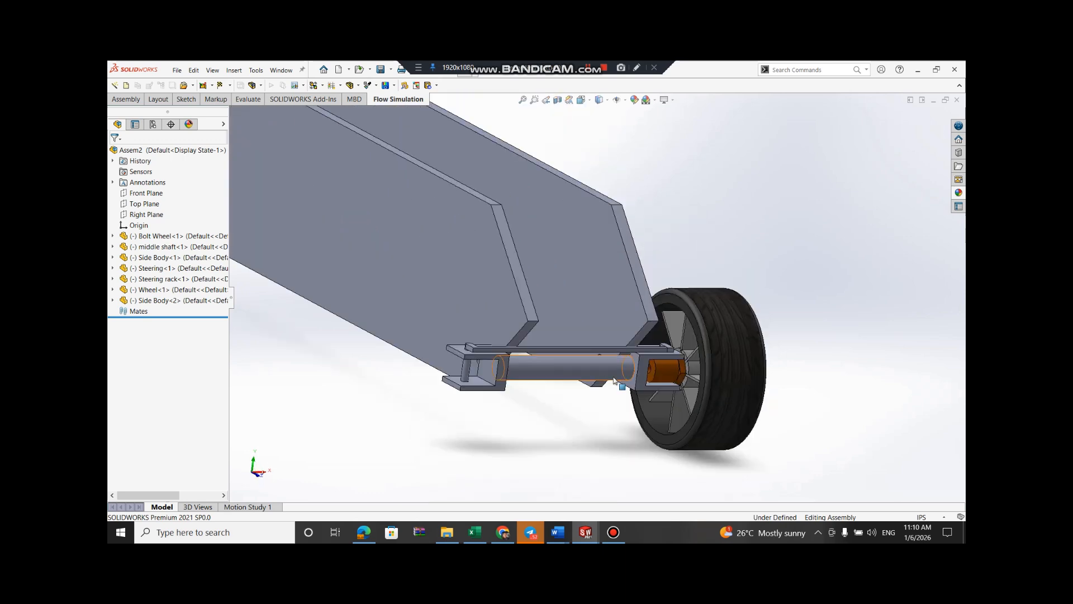
pyautogui.press('Up')
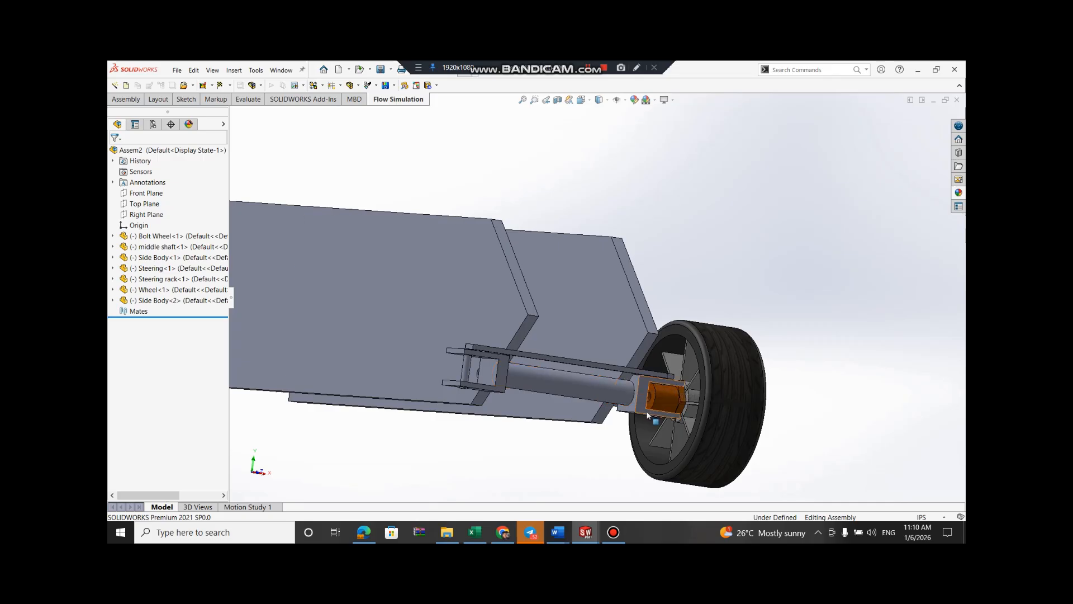
pyautogui.press('Left')
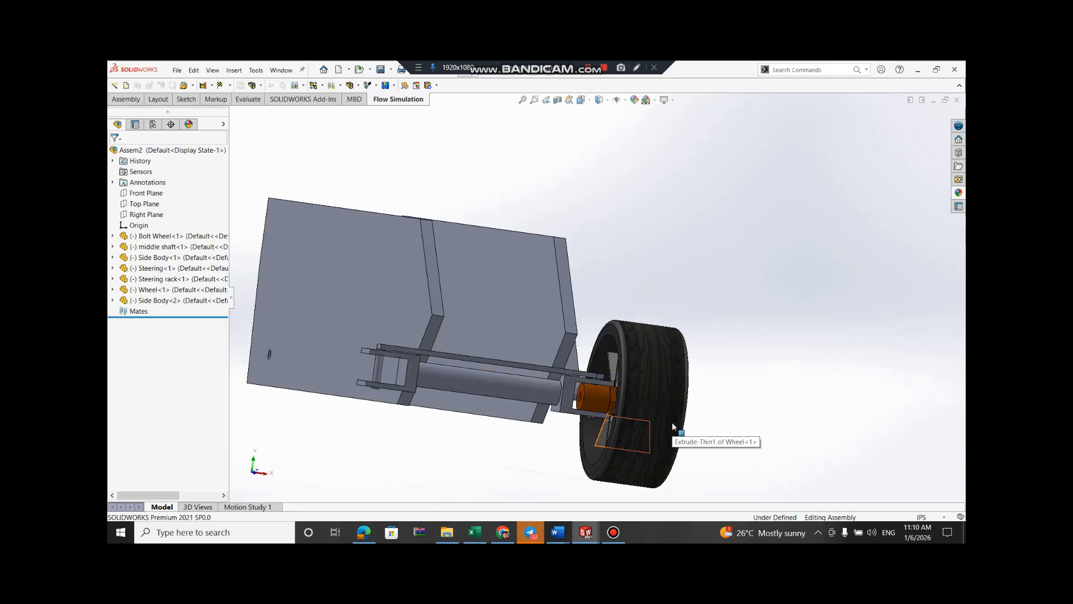
pyautogui.scroll(1, 672, 426)
pyautogui.moveTo(672, 426); pyautogui.dragTo(657, 362, button='middle')
pyautogui.scroll(3, 603, 459)
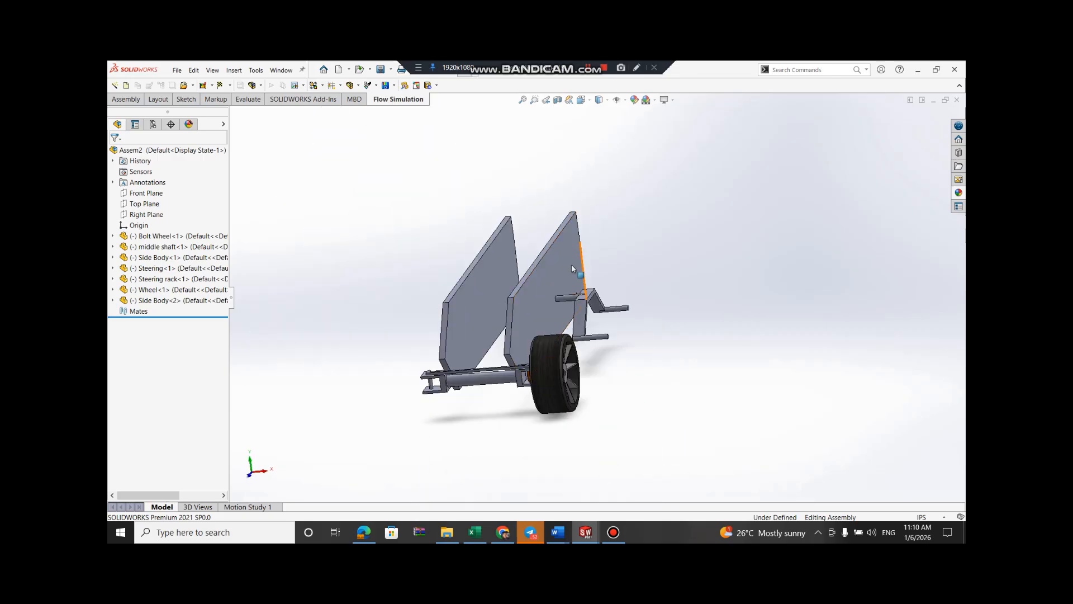
pyautogui.rightClick(571, 269)
pyautogui.click(596, 200)
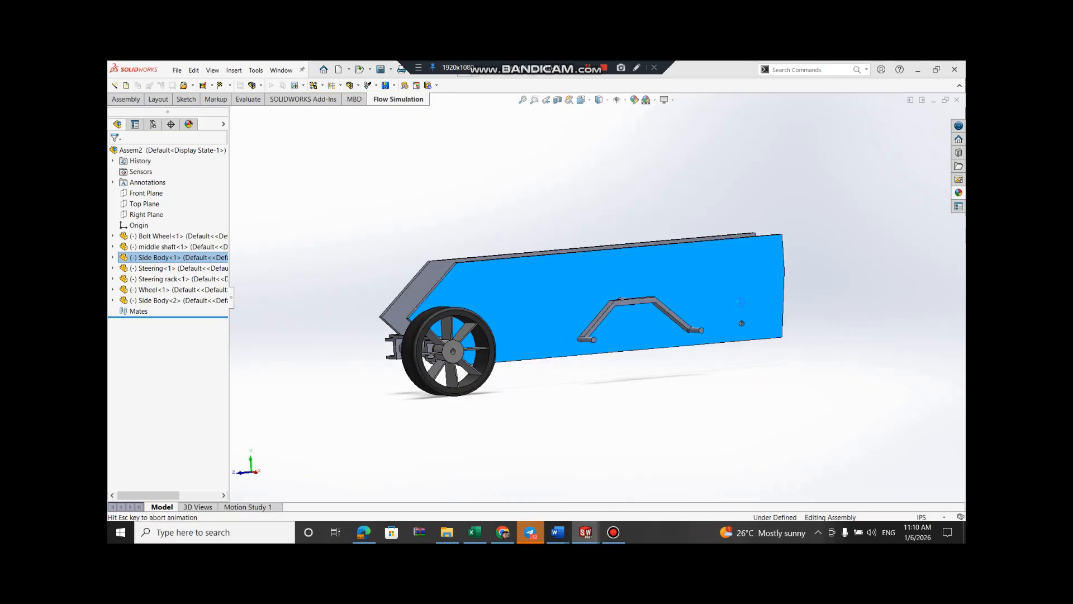
pyautogui.rightClick(623, 282)
pyautogui.click(627, 199)
pyautogui.rightClick(619, 283)
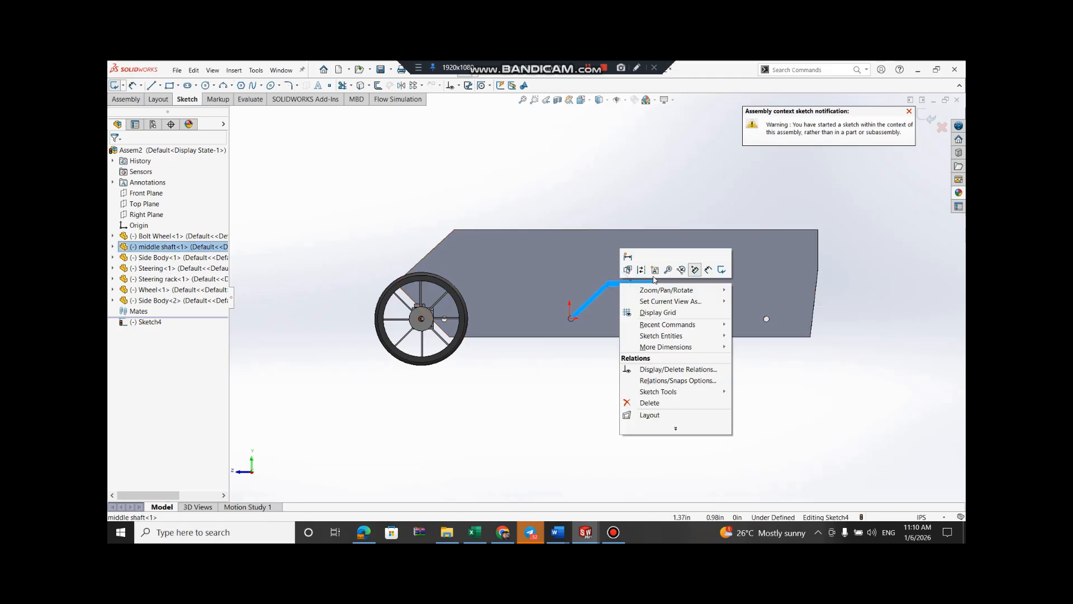
pyautogui.click(930, 119)
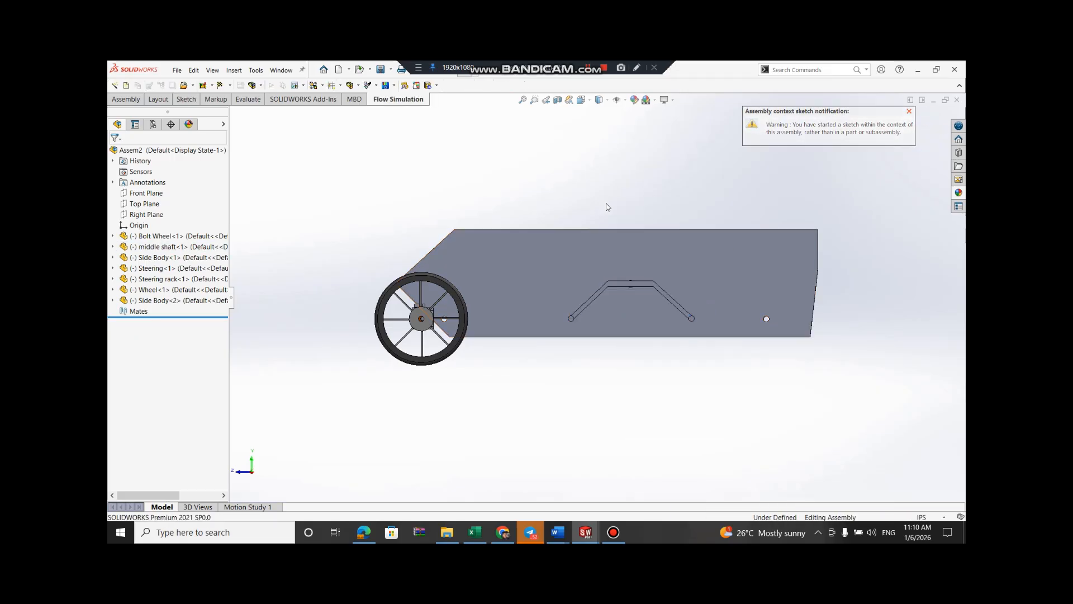
# Reposition the bent middle shaft along Y and Z so its ends sit at axle height between the front wheel and the rear hole
pyautogui.moveTo(594, 284); pyautogui.dragTo(422, 321)
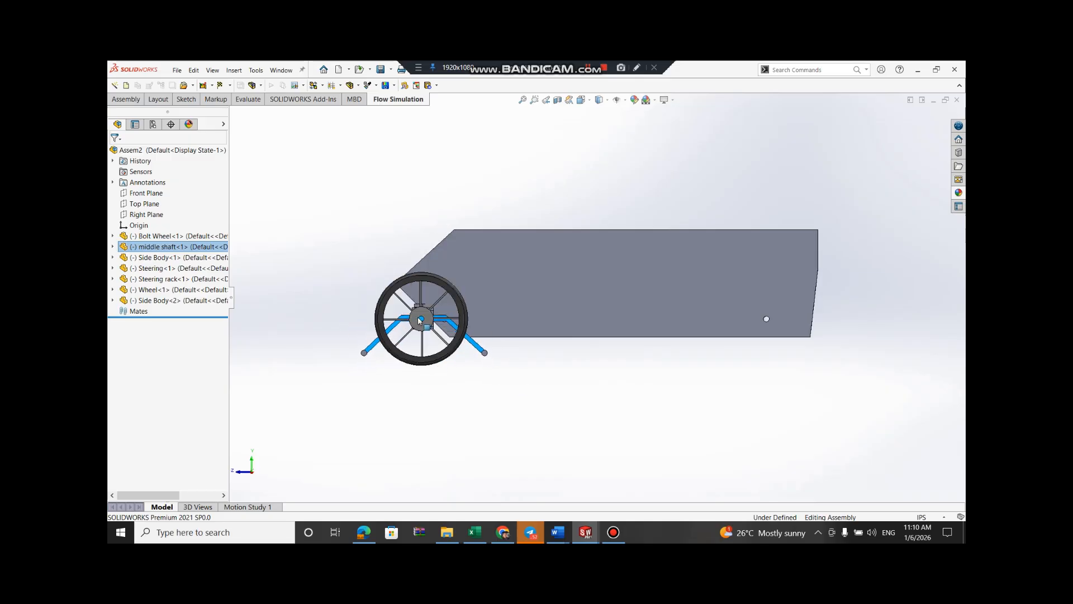
pyautogui.moveTo(421, 320); pyautogui.dragTo(421, 319)
pyautogui.rightClick(473, 345)
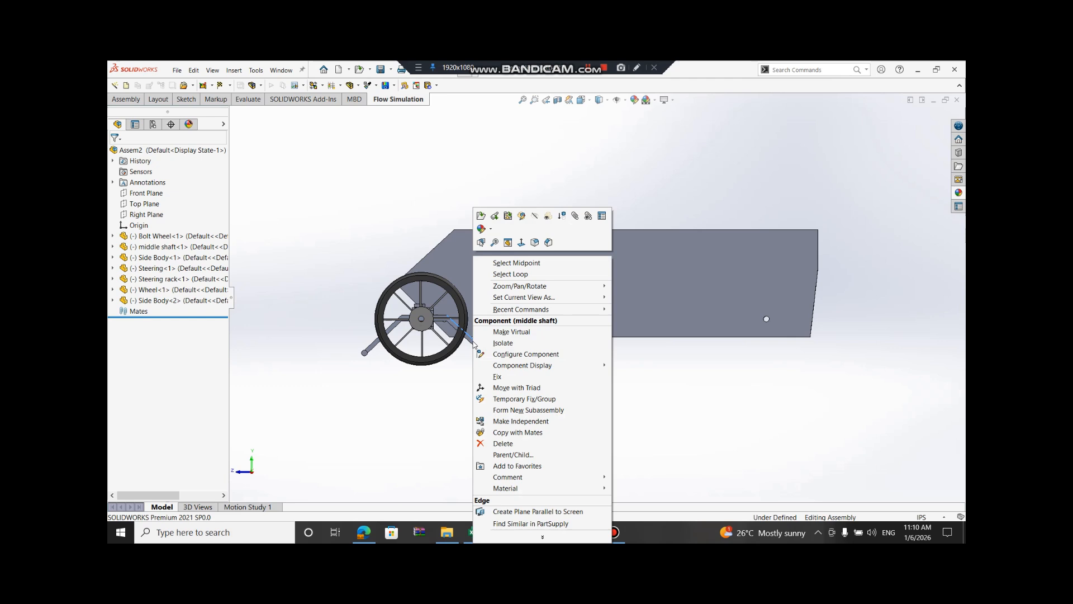
pyautogui.click(515, 386)
pyautogui.moveTo(385, 334); pyautogui.dragTo(464, 351)
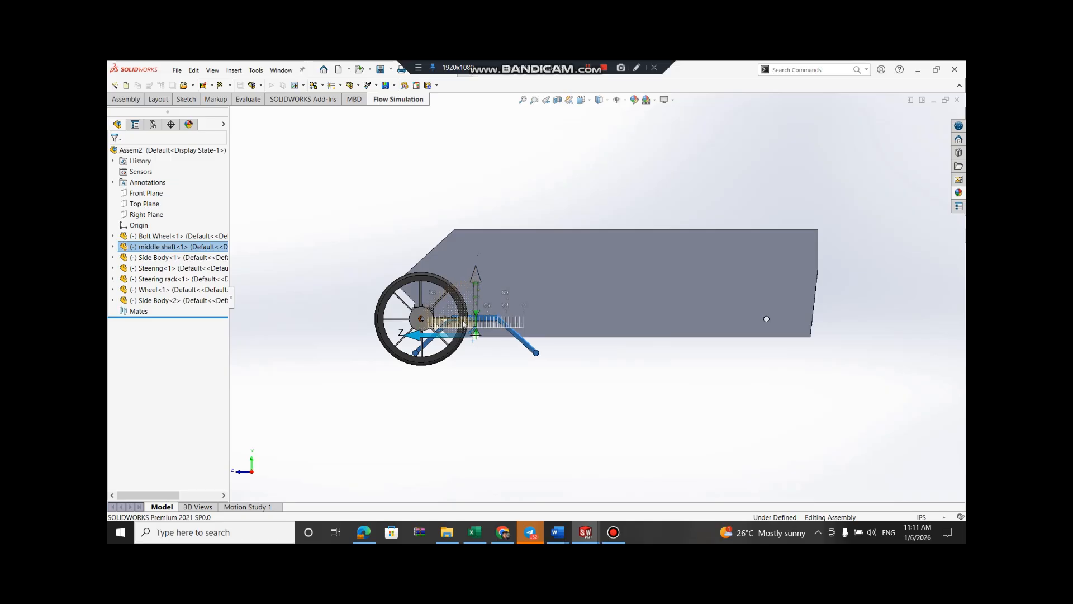
pyautogui.moveTo(478, 277); pyautogui.dragTo(491, 241)
pyautogui.moveTo(435, 302); pyautogui.dragTo(575, 303)
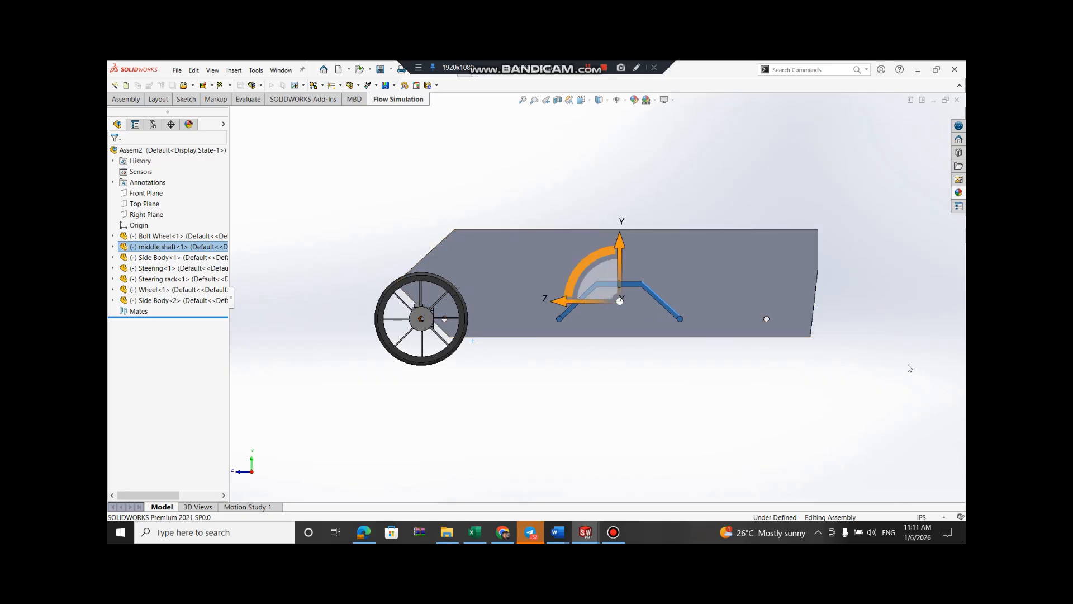
pyautogui.moveTo(579, 300); pyautogui.dragTo(576, 300)
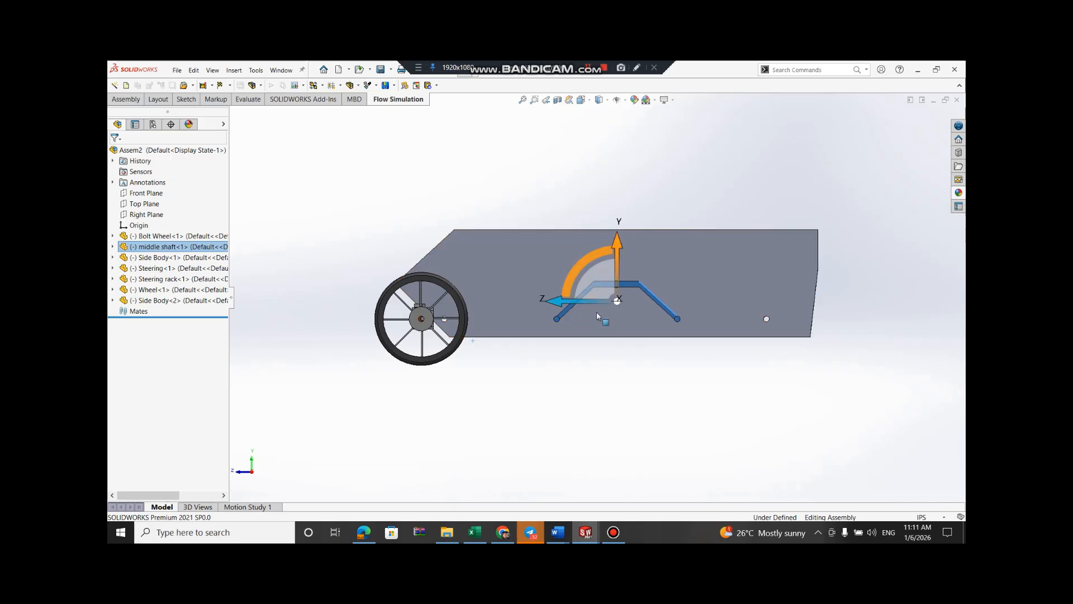
pyautogui.click(753, 413)
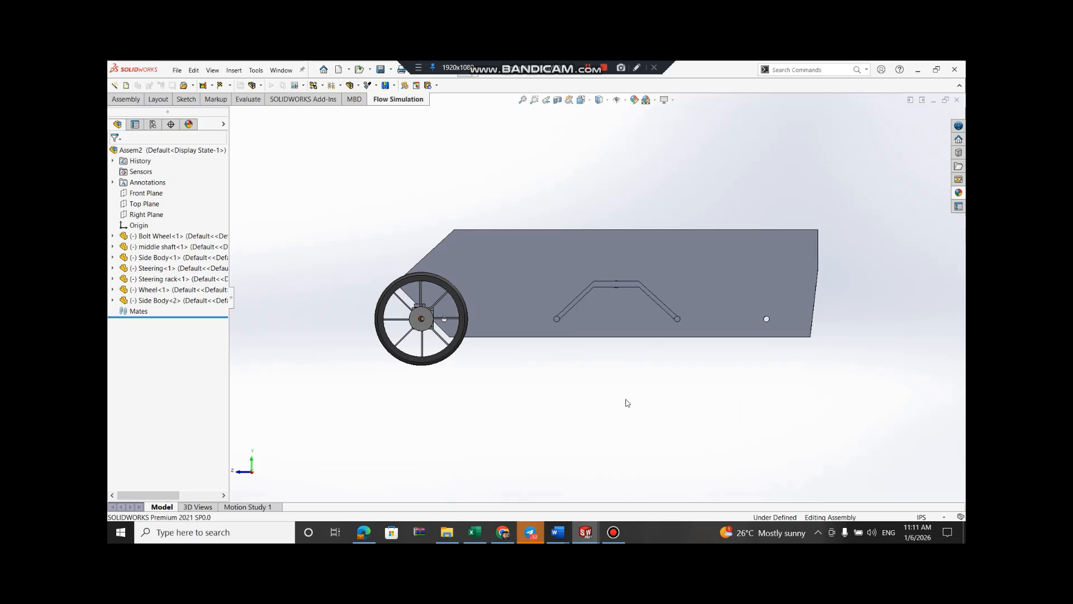
# Paste three copies of the wheel: one at each end of the bent middle shaft and one at the side body's rear hole
pyautogui.click(154, 290)
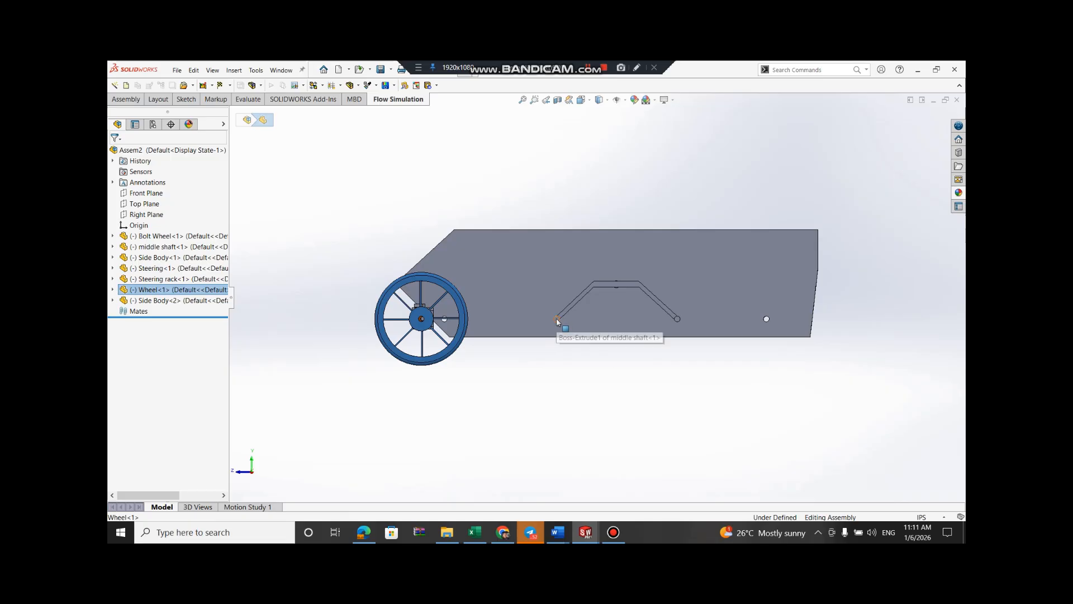
pyautogui.hotkey('ctrl', 'v')
pyautogui.hotkey('ctrl', 'v')
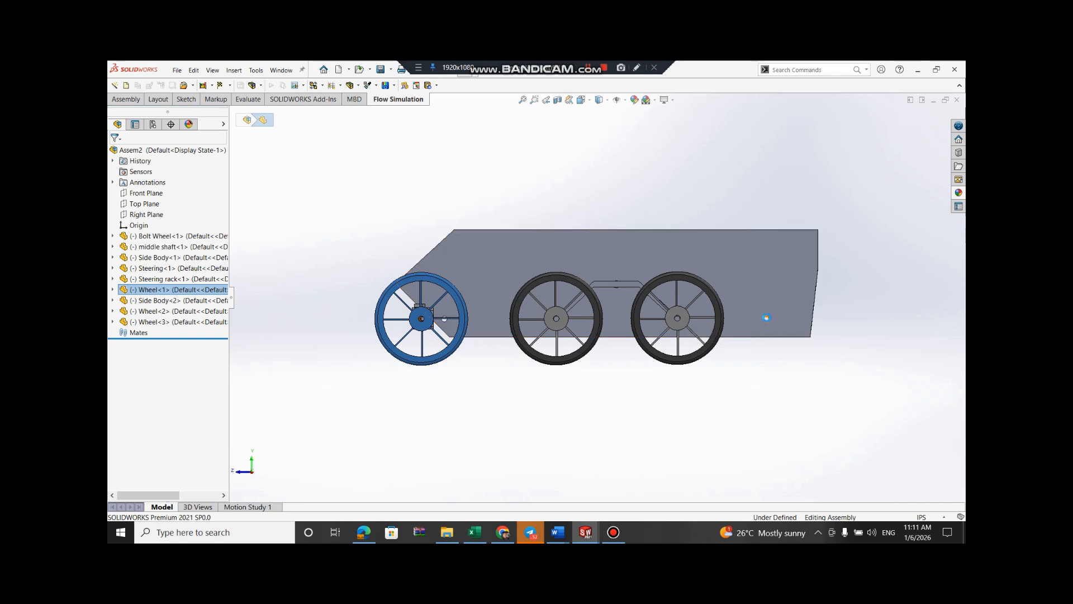
pyautogui.click(904, 491)
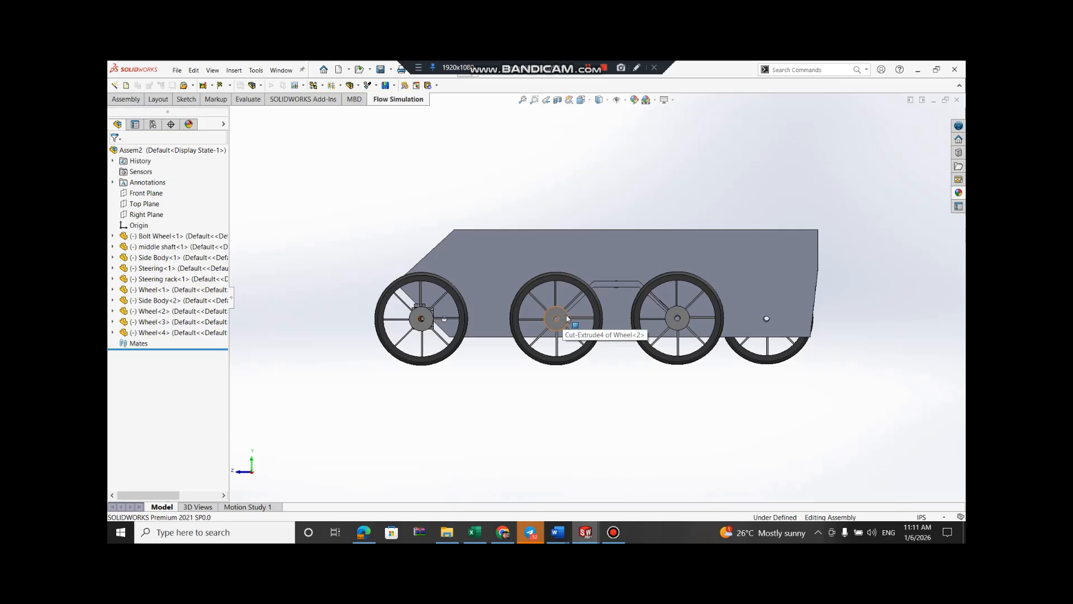
# Move the second wheel along Z, closer to the front wheel
pyautogui.click(160, 319)
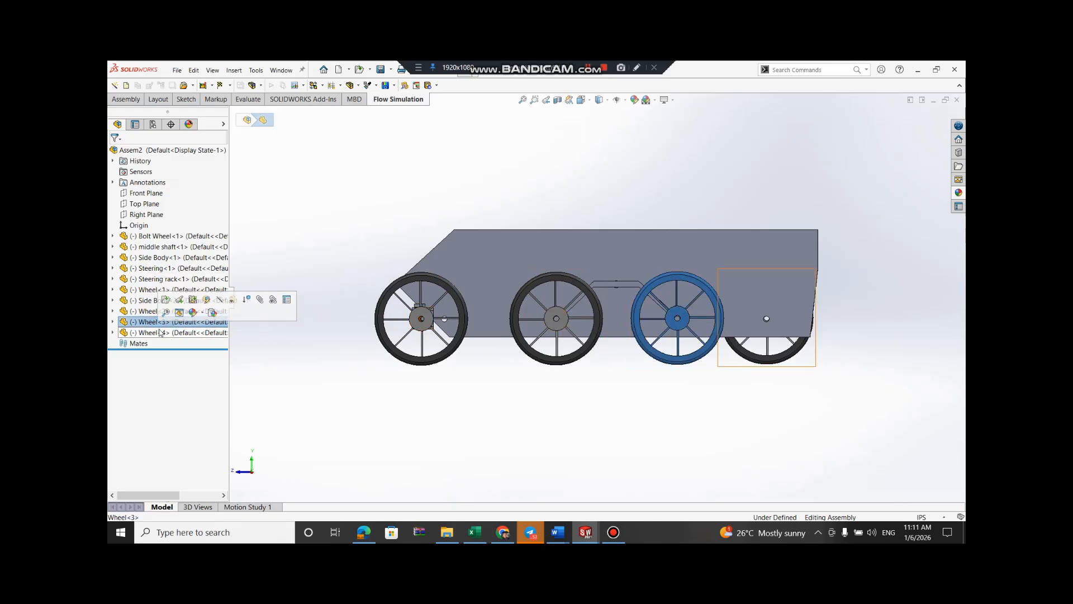
pyautogui.click(161, 333)
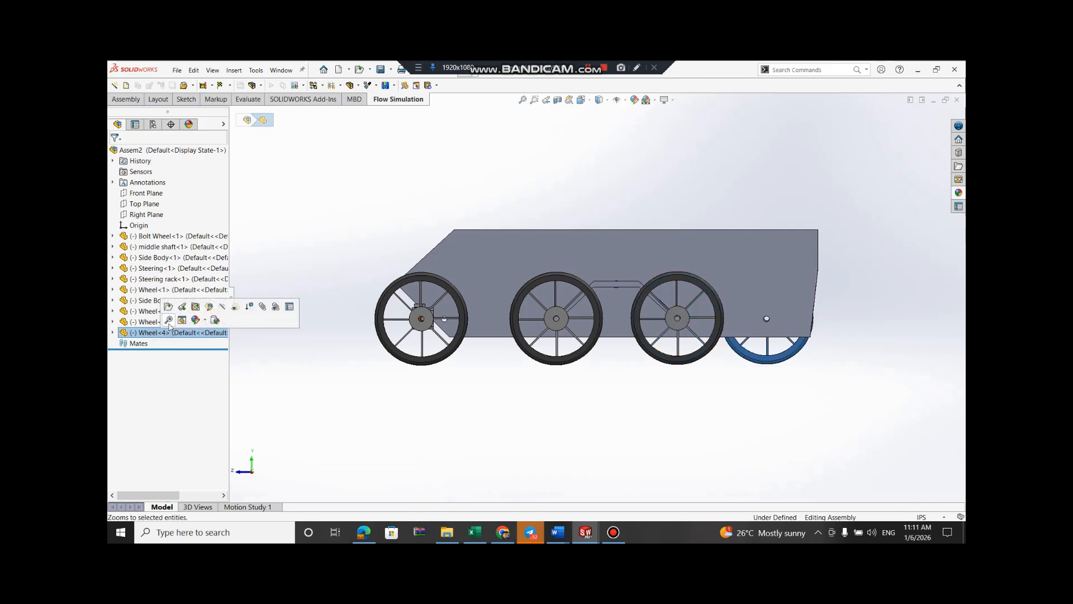
pyautogui.click(161, 321)
pyautogui.keyDown('ctrl'); pyautogui.click(160, 311); pyautogui.keyUp('ctrl')
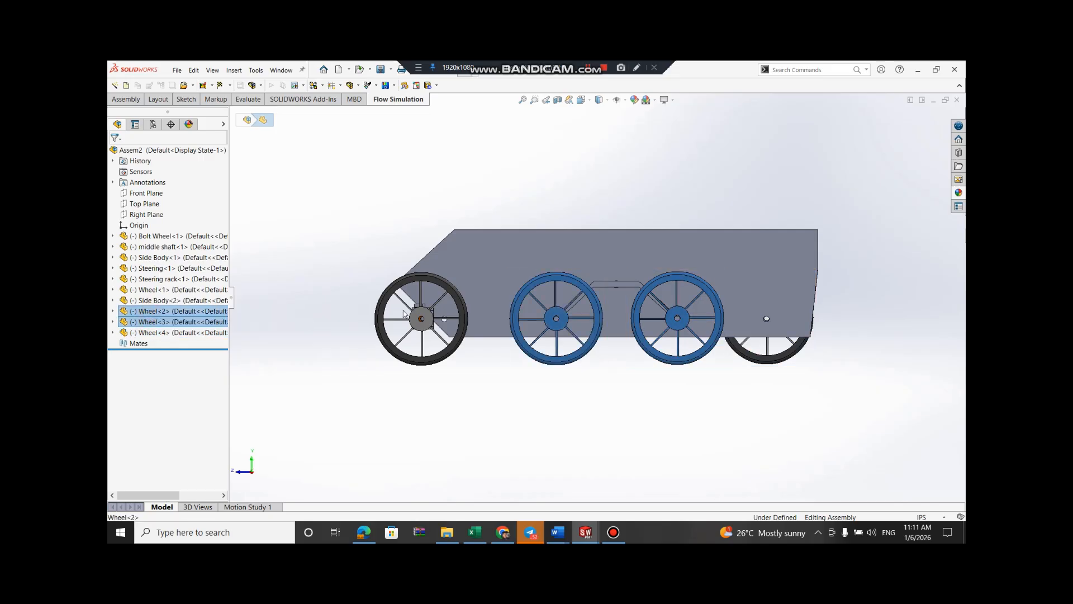
pyautogui.click(552, 317)
pyautogui.rightClick(553, 317)
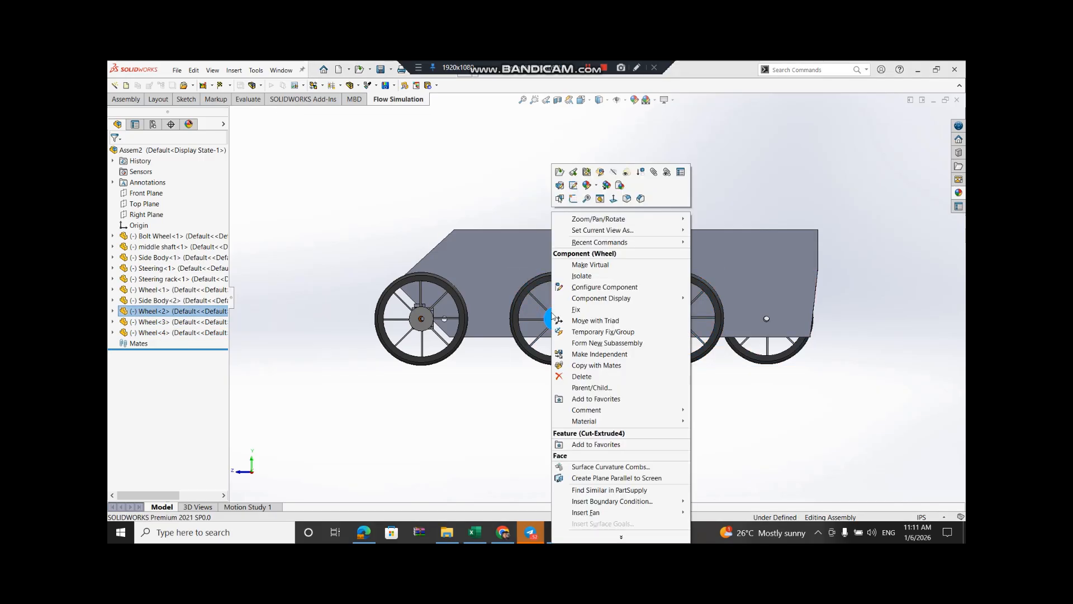
pyautogui.click(595, 329)
pyautogui.moveTo(515, 318); pyautogui.dragTo(495, 322)
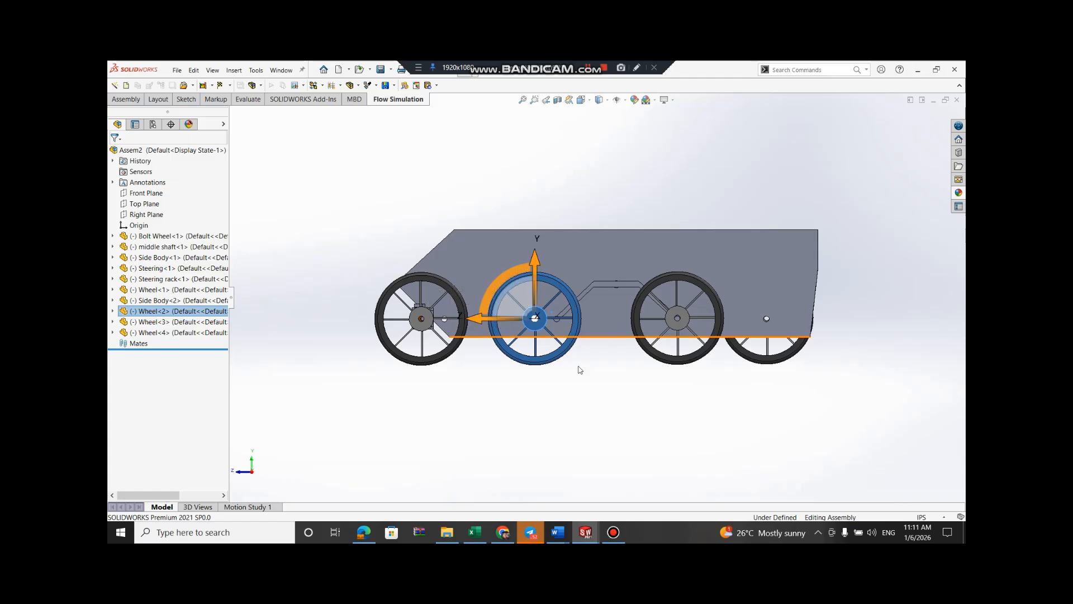
# Move the third wheel along Z toward the second wheel, widening its gap to the rear wheel
pyautogui.rightClick(670, 314)
pyautogui.click(696, 318)
pyautogui.moveTo(647, 320); pyautogui.dragTo(613, 321)
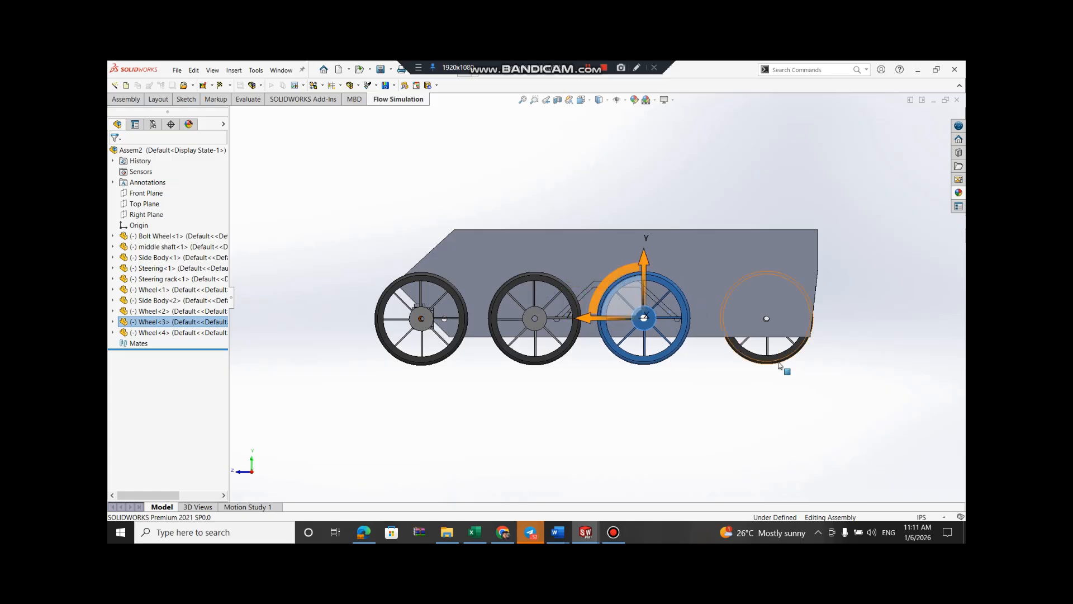
pyautogui.click(865, 398)
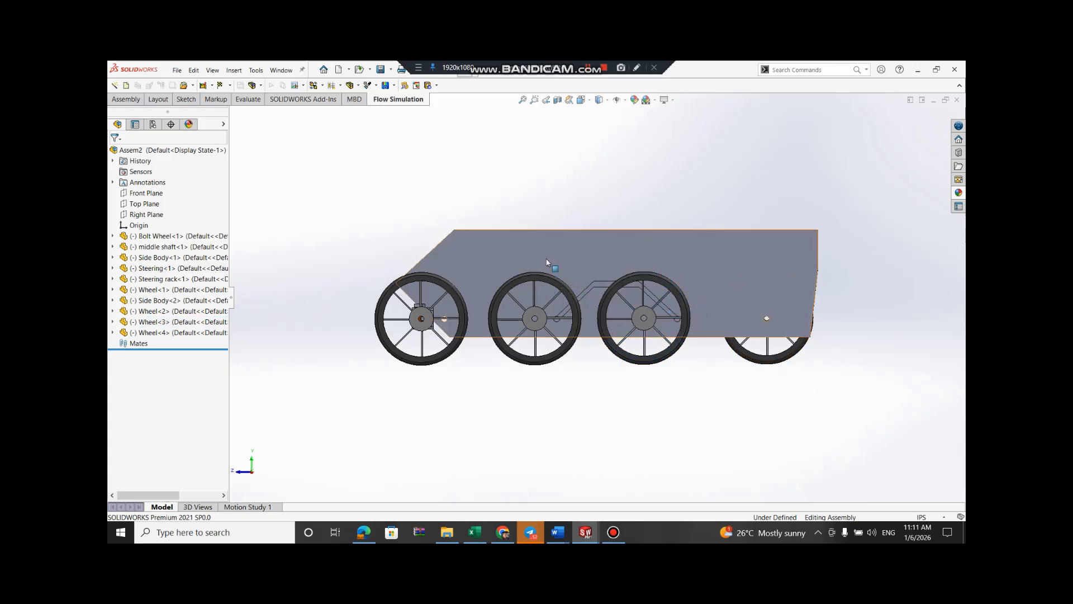
# Move the bent middle shaft along Z toward the front, aligning its ends with the second and third wheels
pyautogui.rightClick(603, 286)
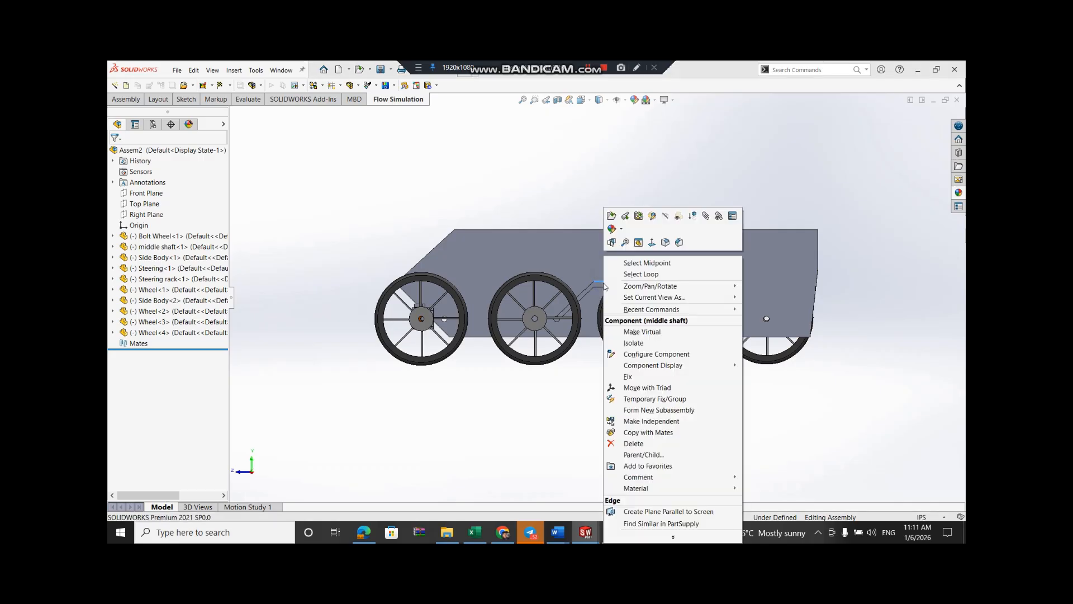
pyautogui.click(631, 386)
pyautogui.moveTo(597, 304); pyautogui.dragTo(568, 303)
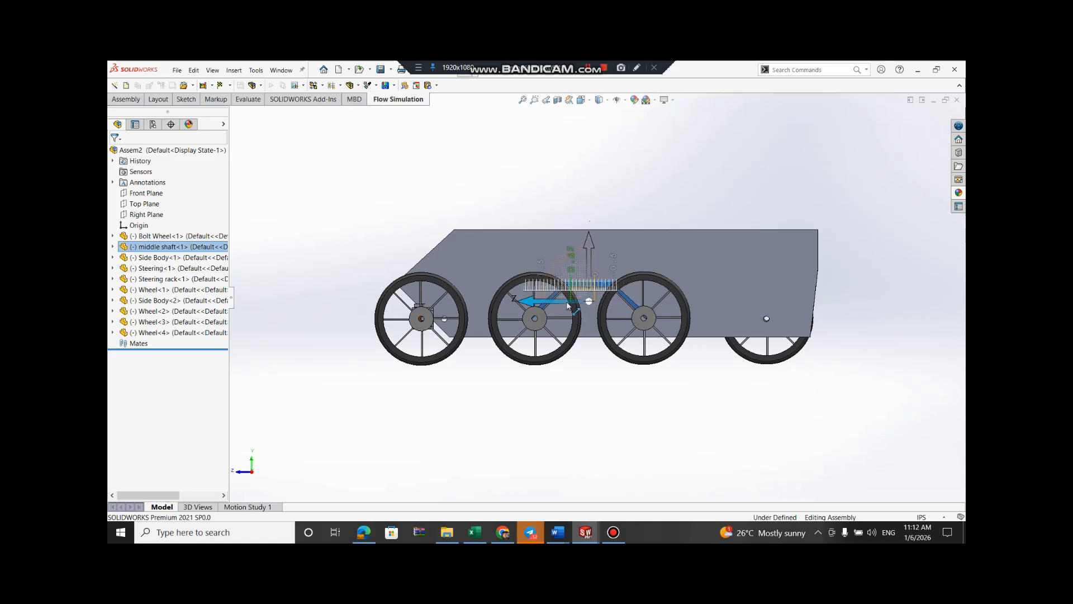
pyautogui.moveTo(568, 302); pyautogui.dragTo(570, 302)
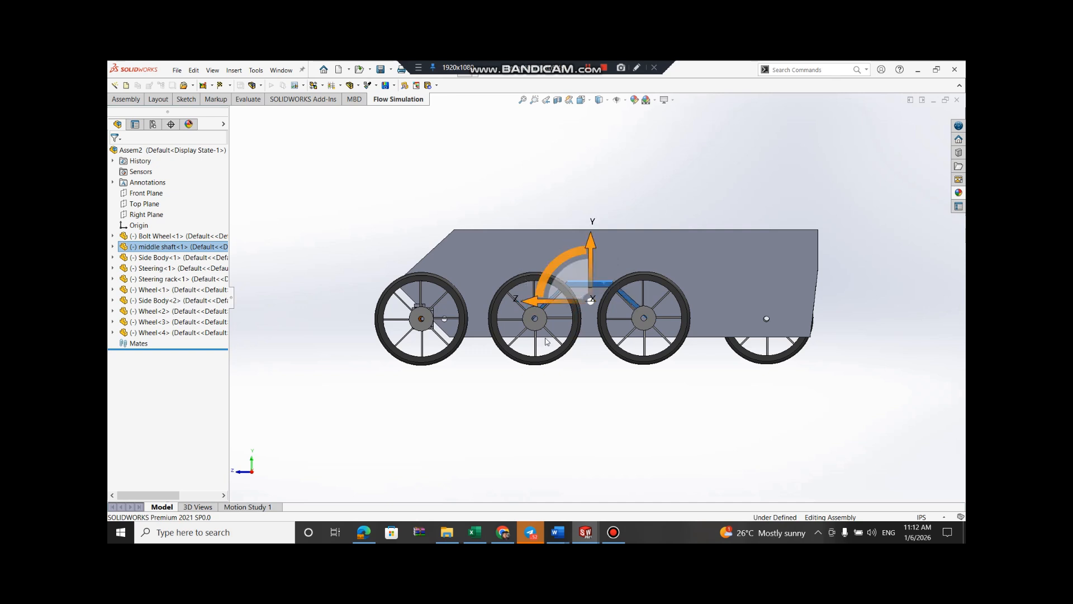
# Move the second wheel along Z slightly closer to the front wheel, toward the middle shaft's front end
pyautogui.rightClick(545, 321)
pyautogui.click(593, 326)
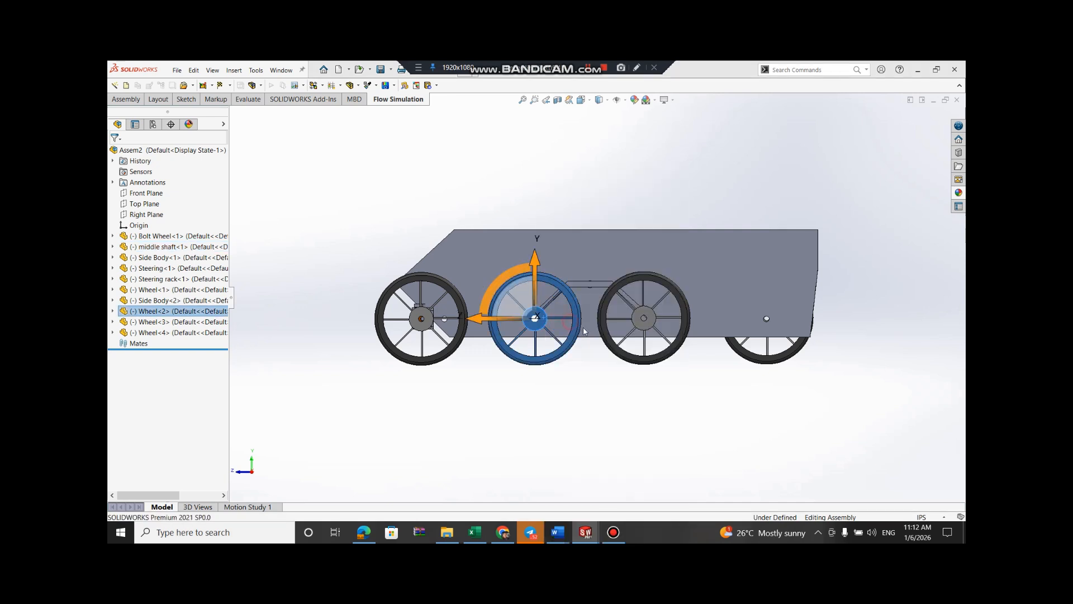
pyautogui.moveTo(496, 323)
pyautogui.mouseDown()
pyautogui.moveTo(484, 327)
pyautogui.moveTo(495, 332)
pyautogui.mouseUp()
pyautogui.click(581, 406)
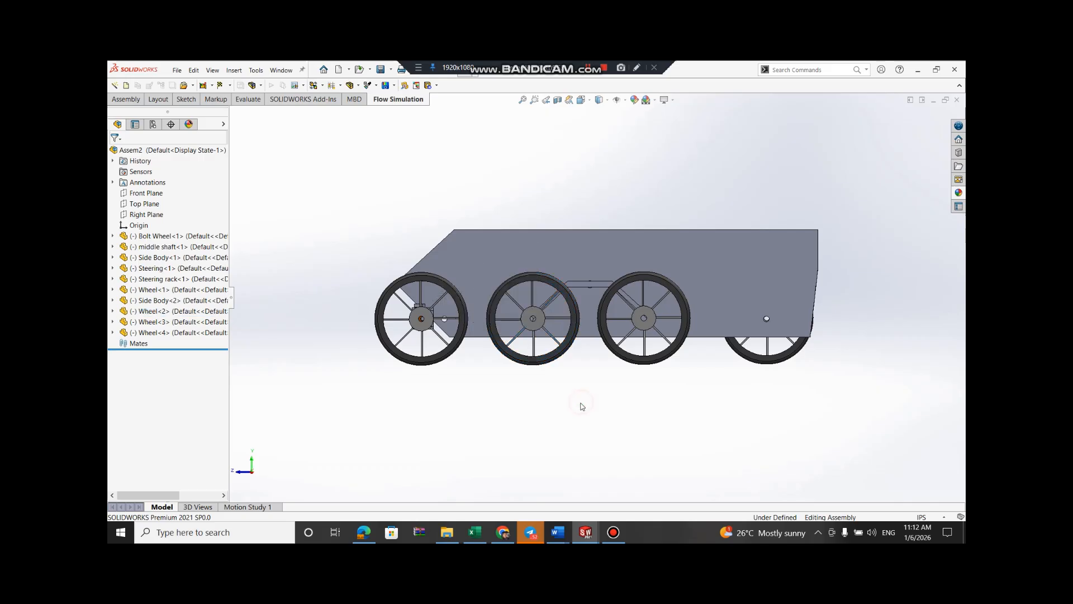
pyautogui.rightClick(530, 331)
pyautogui.click(555, 337)
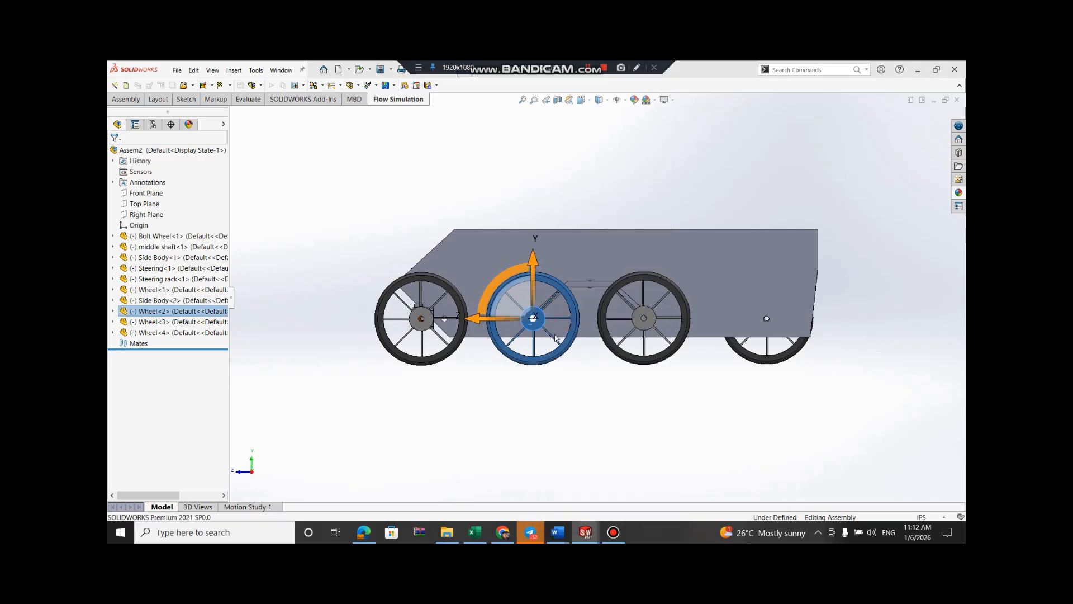
pyautogui.moveTo(503, 320); pyautogui.dragTo(498, 321)
pyautogui.click(559, 390)
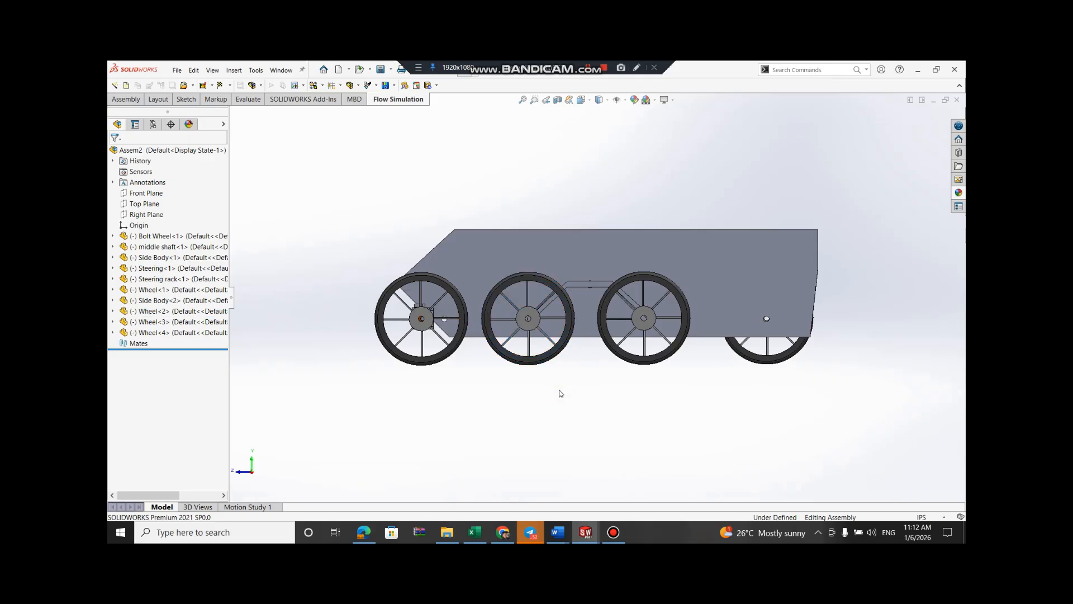
# Nudge the second and third wheels slightly rearward to line up with the middle shaft's ends
pyautogui.rightClick(535, 322)
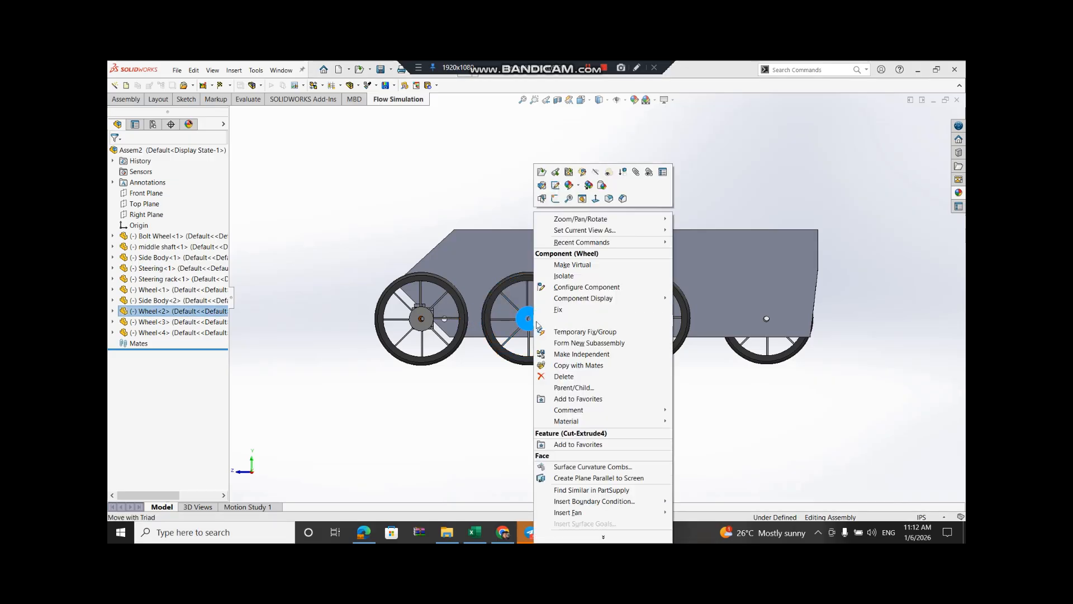
pyautogui.click(532, 322)
pyautogui.click(532, 322)
pyautogui.moveTo(537, 323); pyautogui.dragTo(540, 323)
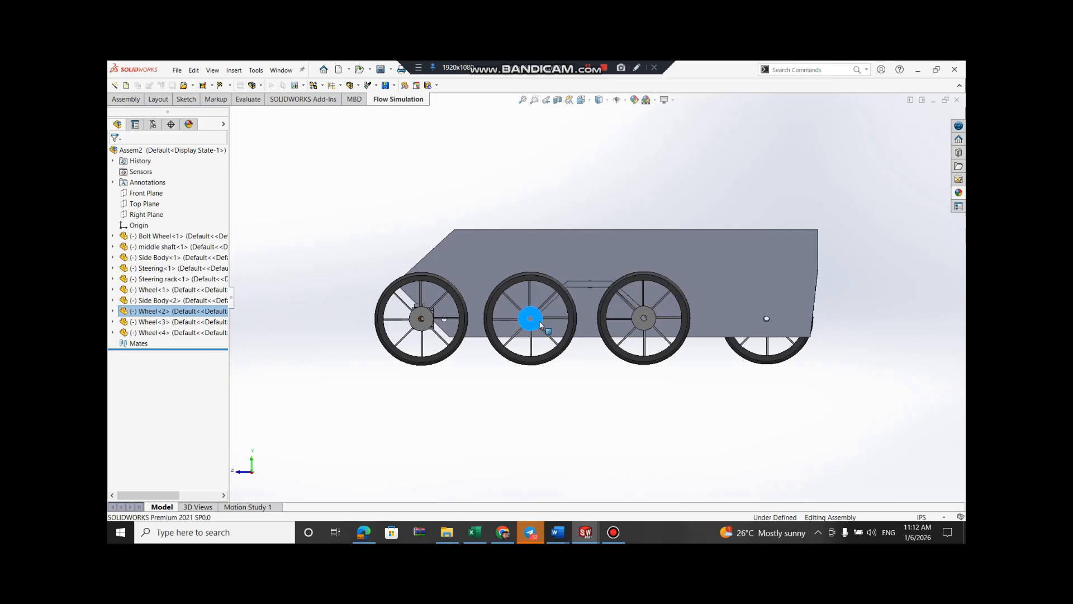
pyautogui.click(652, 416)
pyautogui.moveTo(654, 320)
pyautogui.mouseDown()
pyautogui.moveTo(673, 342)
pyautogui.moveTo(660, 317)
pyautogui.mouseUp()
pyautogui.click(787, 474)
# From a top view, move the middle shaft along X until its bent beam meets the outer face of the nearer side body
pyautogui.scroll(1, 789, 451)
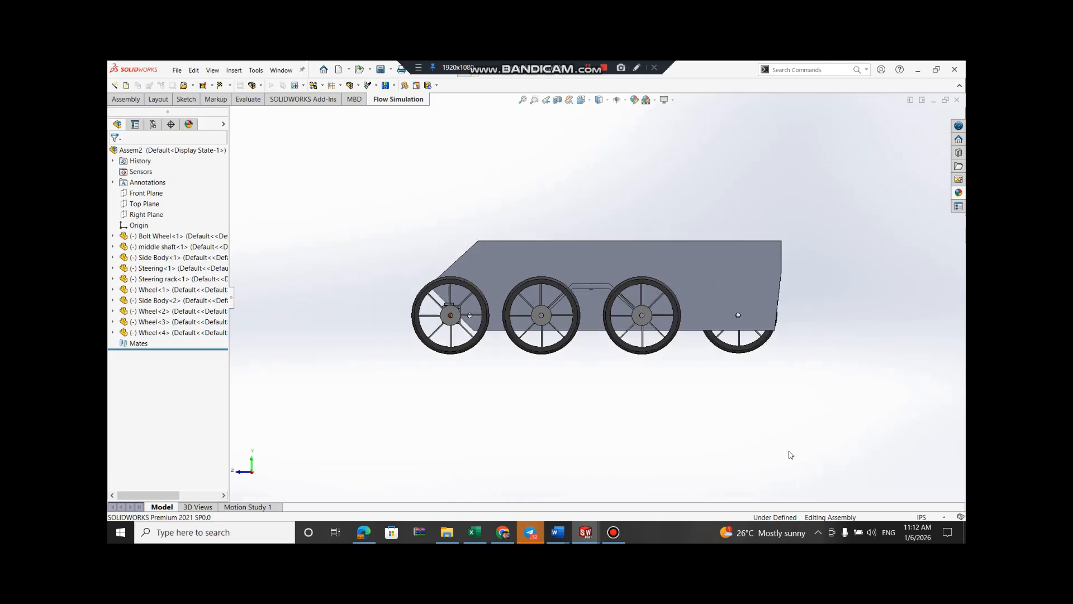
pyautogui.moveTo(794, 442); pyautogui.dragTo(582, 346, button='middle')
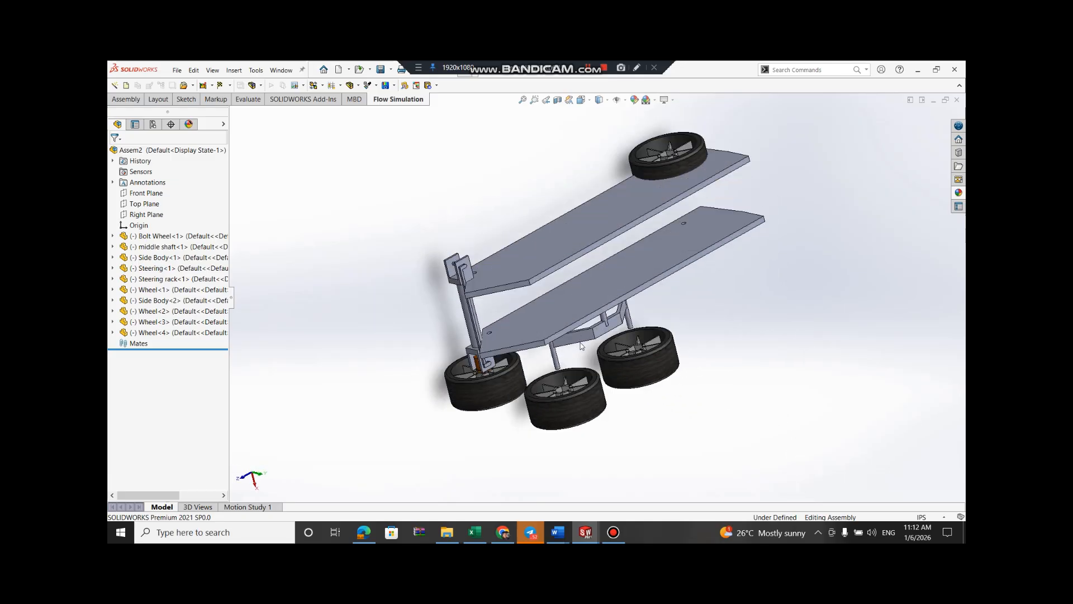
pyautogui.click(145, 204)
pyautogui.click(148, 187)
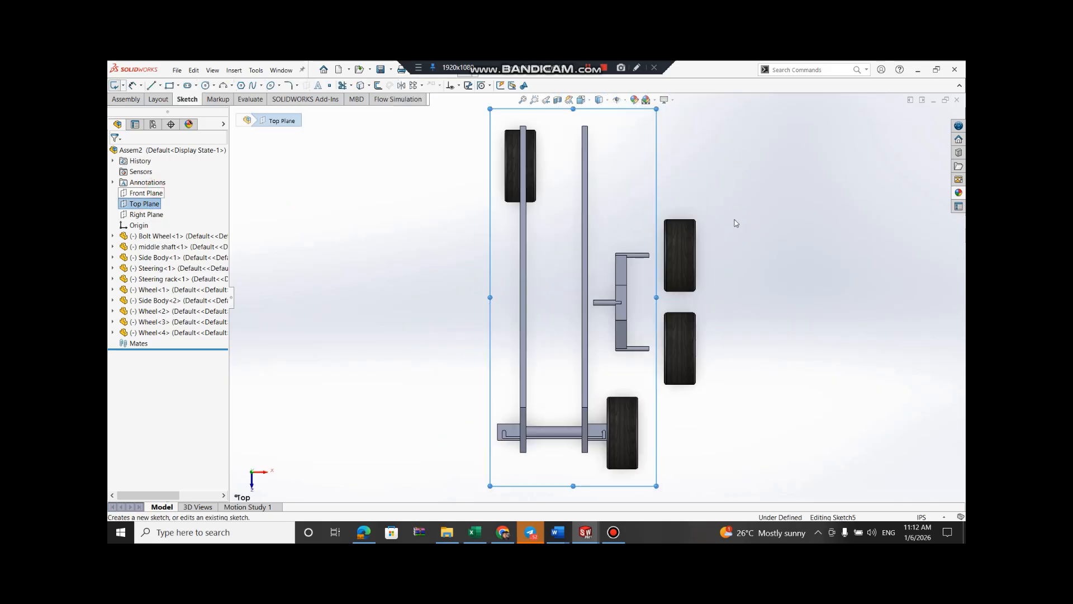
pyautogui.click(742, 221)
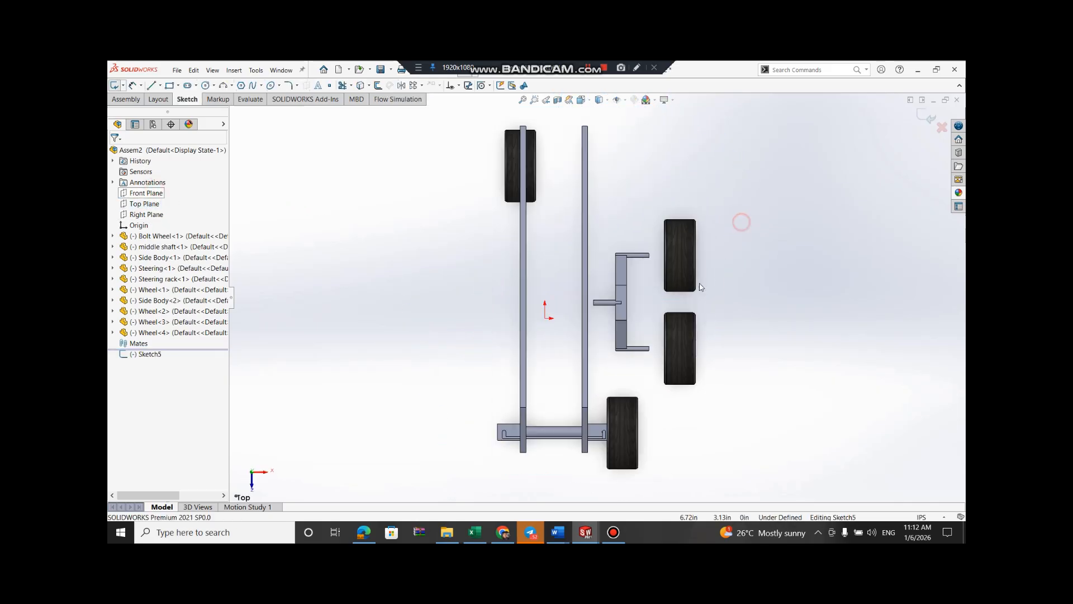
pyautogui.rightClick(609, 307)
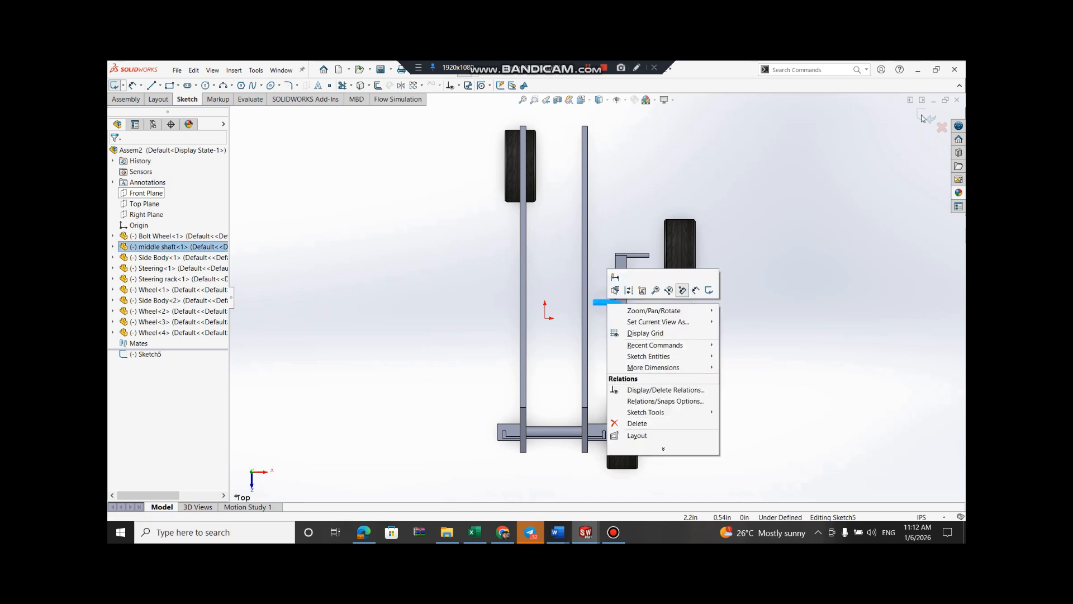
pyautogui.click(709, 290)
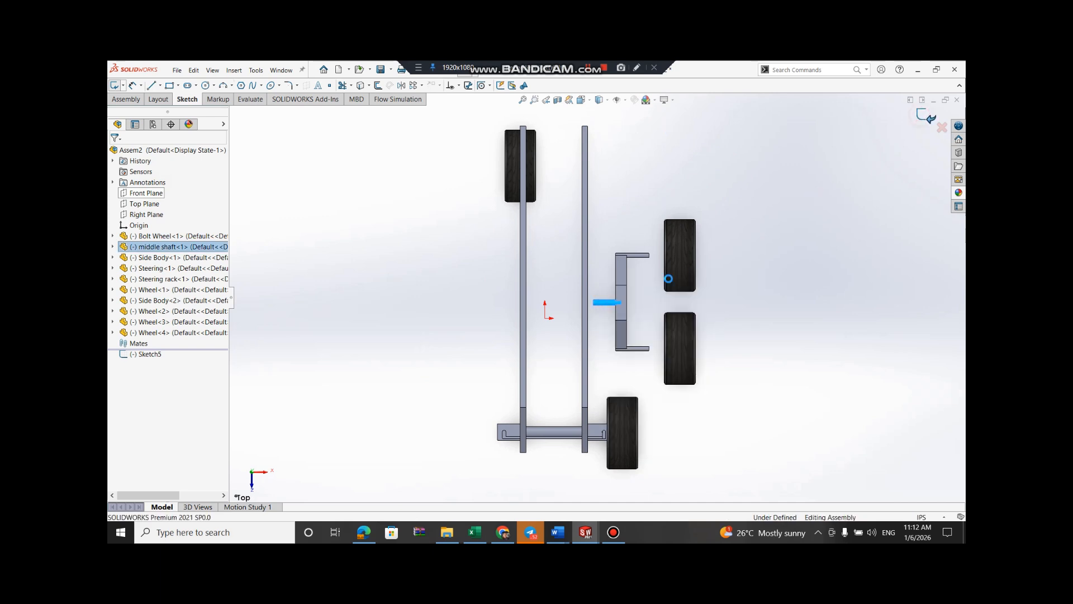
pyautogui.rightClick(620, 316)
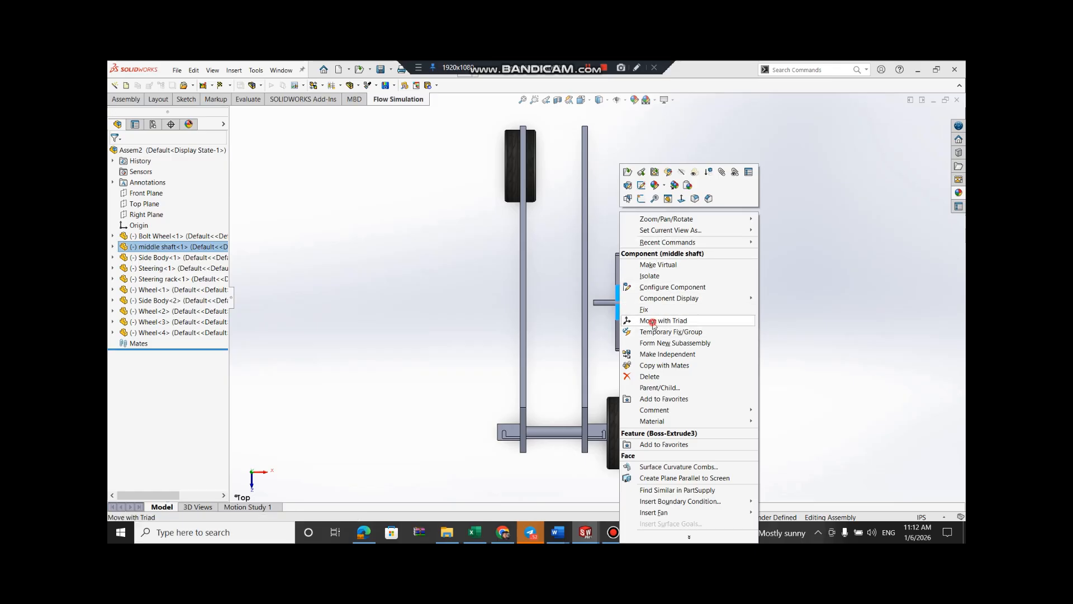
pyautogui.click(652, 321)
pyautogui.moveTo(669, 301); pyautogui.dragTo(645, 306)
pyautogui.click(781, 268)
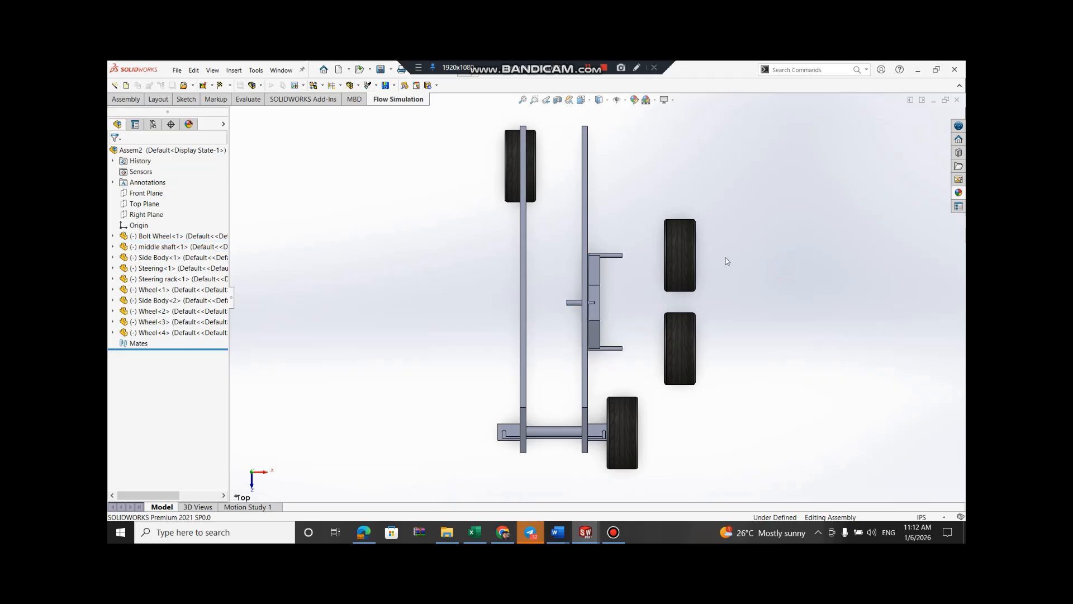
# Move the third and second wheels along X onto the middle shaft's ends, in line with the front wheel
pyautogui.rightClick(681, 246)
pyautogui.click(724, 321)
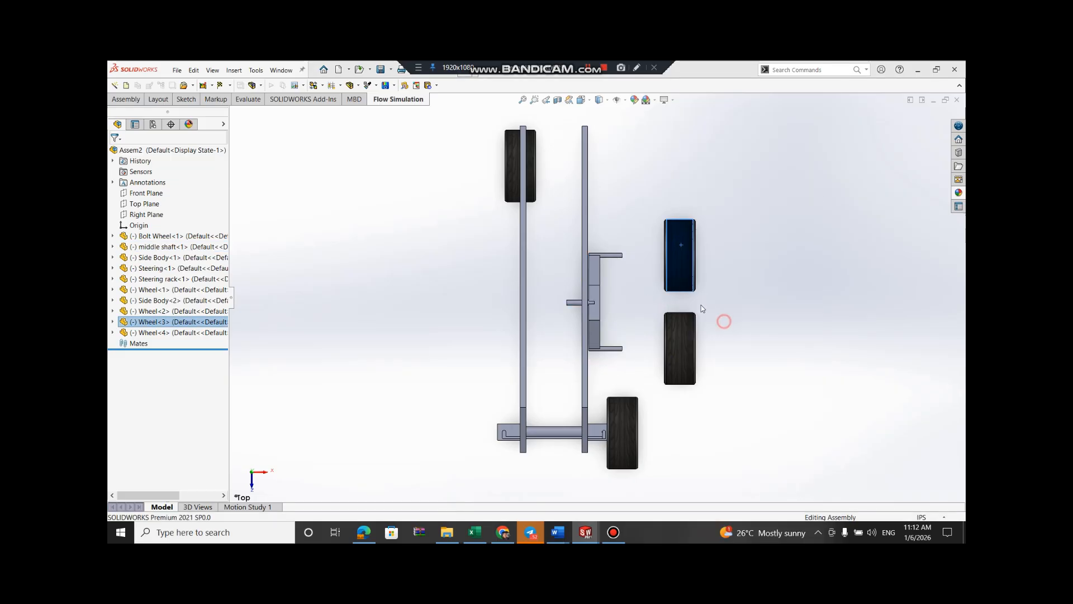
pyautogui.moveTo(721, 260); pyautogui.dragTo(664, 261)
pyautogui.rightClick(681, 341)
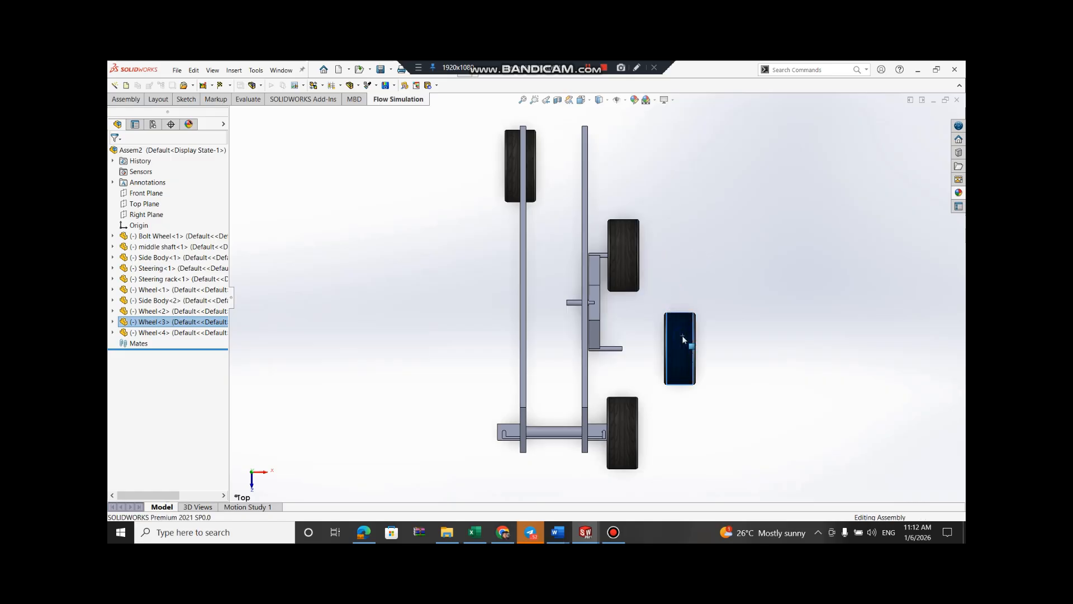
pyautogui.click(732, 321)
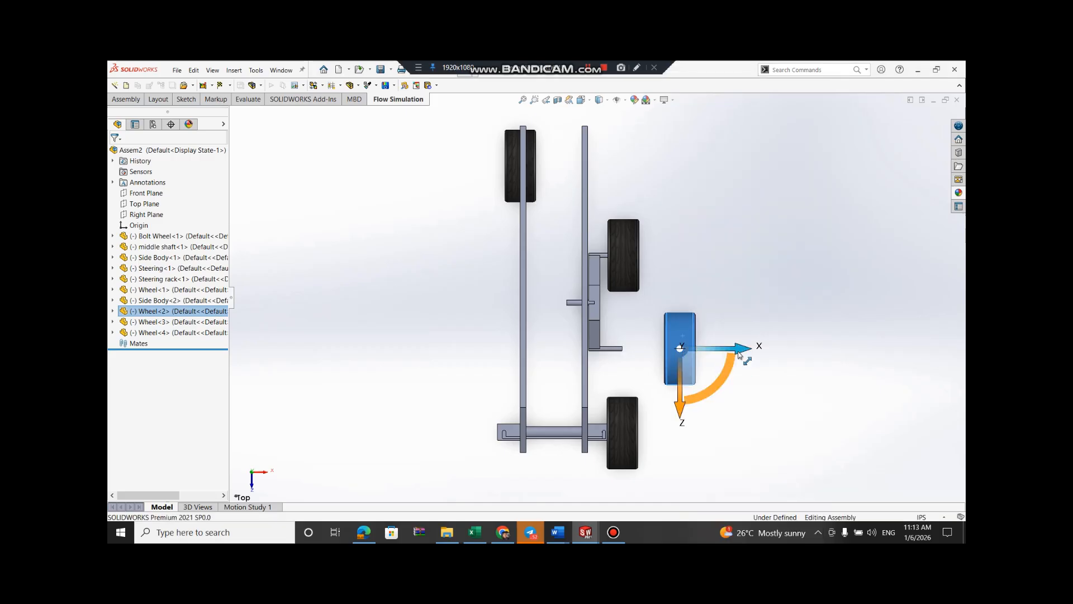
pyautogui.moveTo(669, 354); pyautogui.dragTo(677, 356)
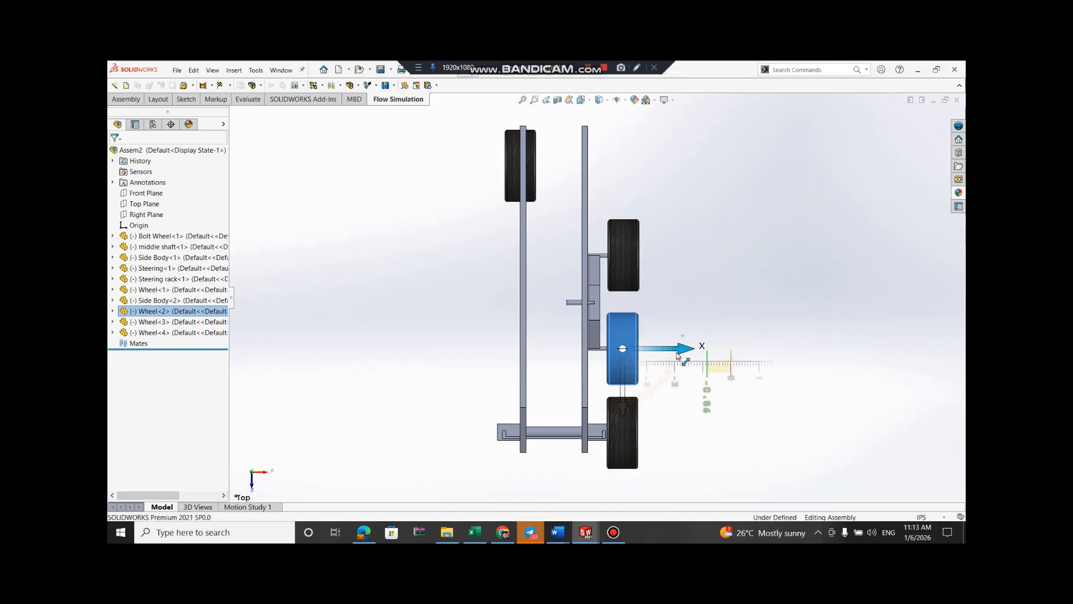
pyautogui.click(704, 200)
pyautogui.scroll(1, 569, 177)
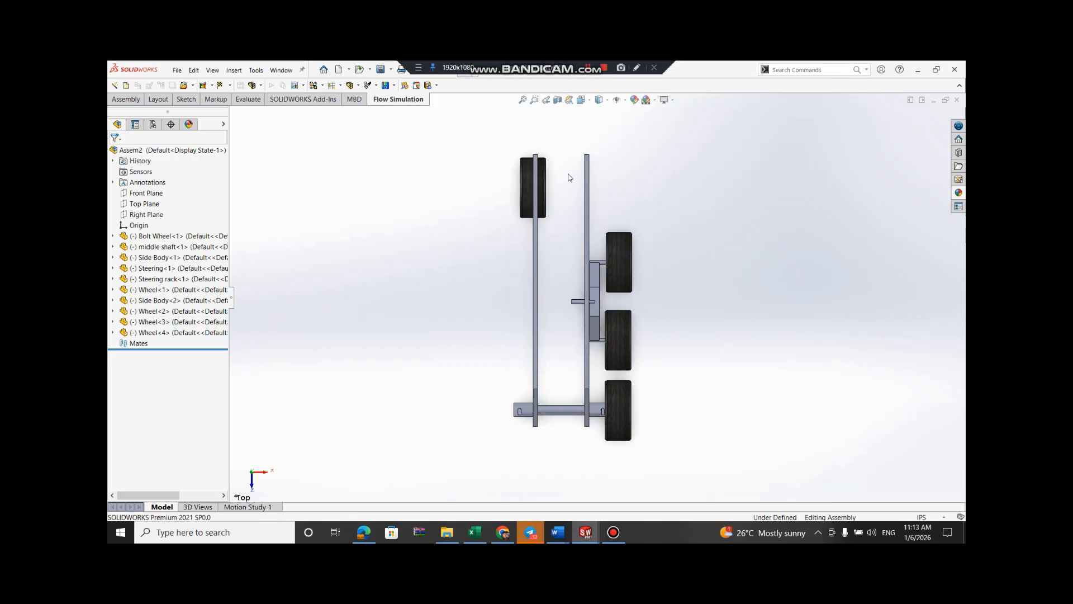
# Move the rear wheel along X to the outer side of the side body, in line with the other three wheels
pyautogui.rightClick(526, 177)
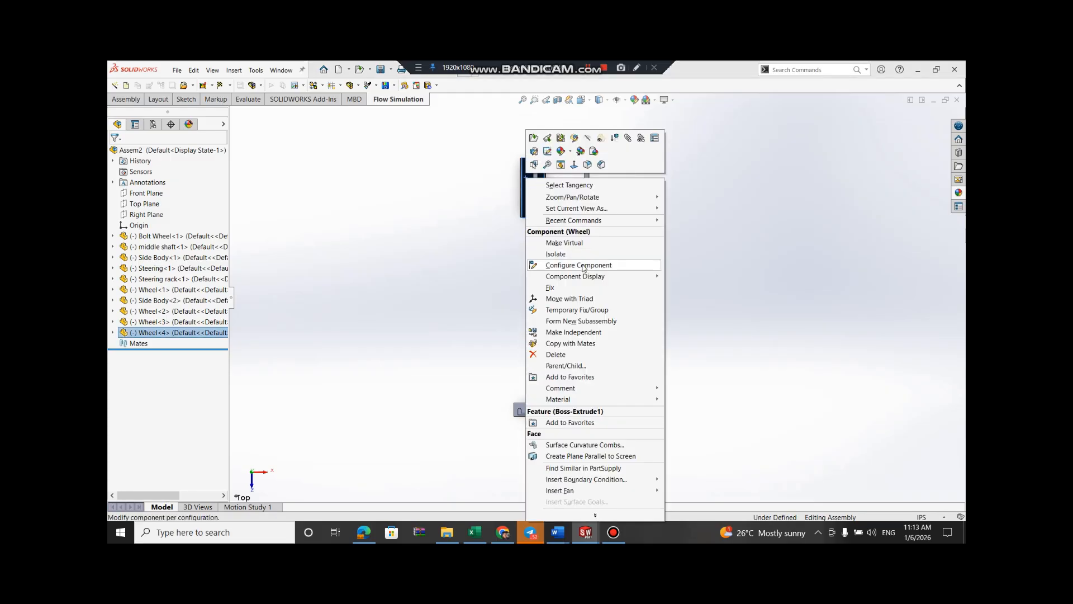
pyautogui.click(581, 298)
pyautogui.moveTo(585, 189); pyautogui.dragTo(673, 196)
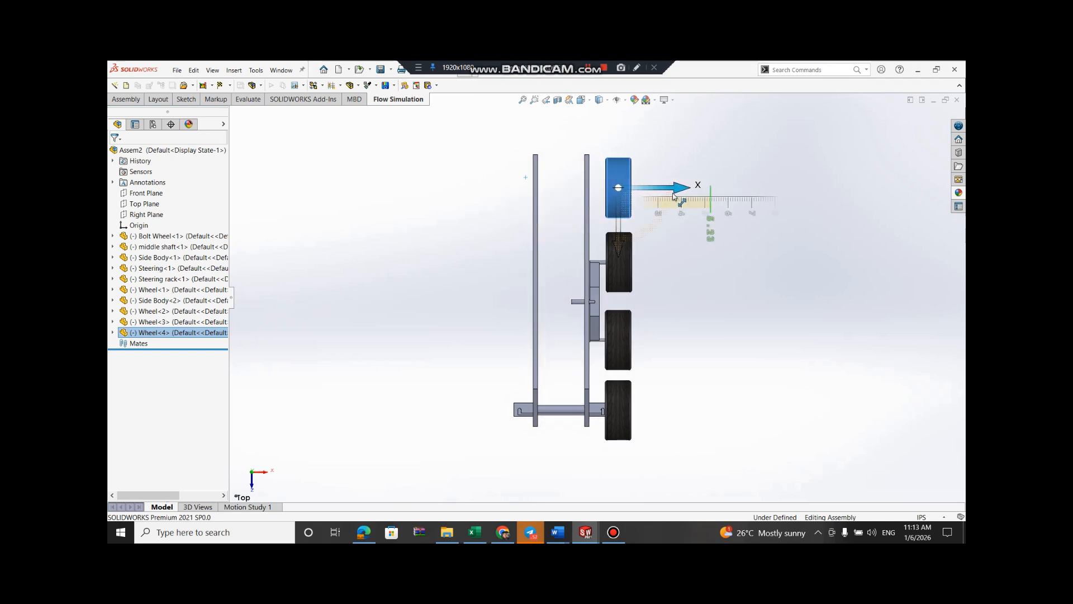
pyautogui.moveTo(671, 196); pyautogui.dragTo(674, 197)
pyautogui.click(756, 308)
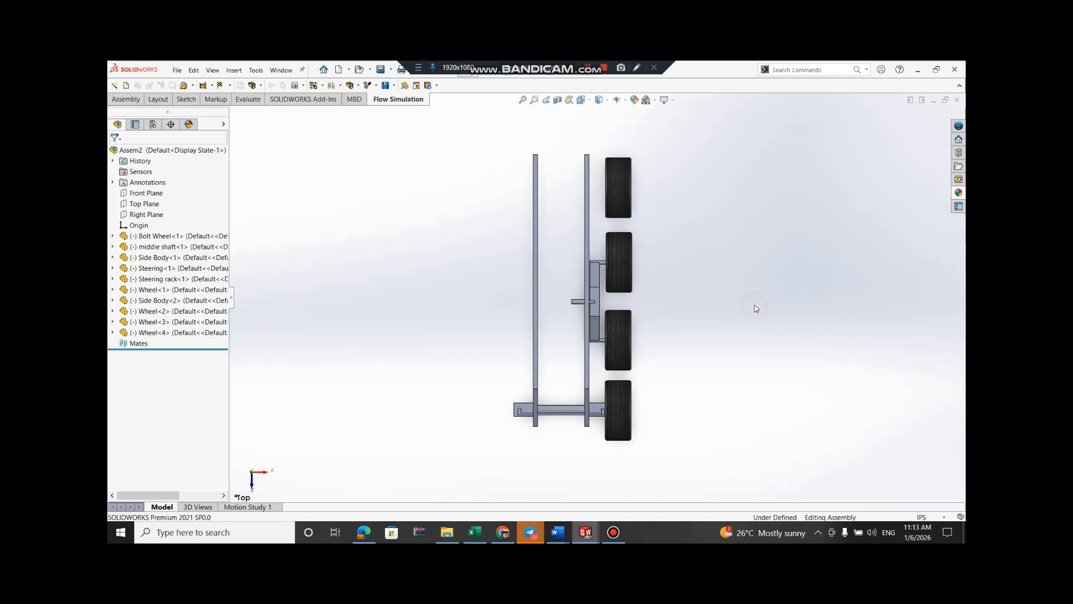
pyautogui.rightClick(705, 215)
pyautogui.click(745, 278)
pyautogui.moveTo(745, 278); pyautogui.dragTo(719, 209)
pyautogui.rightClick(720, 208)
pyautogui.click(756, 259)
pyautogui.moveTo(712, 264); pyautogui.dragTo(613, 252)
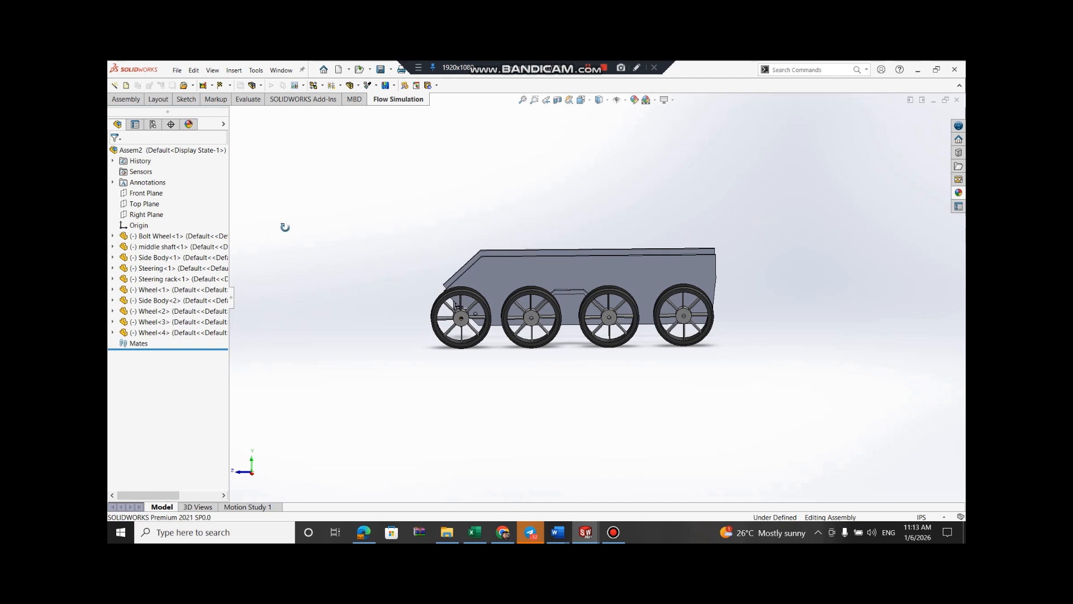
pyautogui.moveTo(503, 208); pyautogui.dragTo(461, 370)
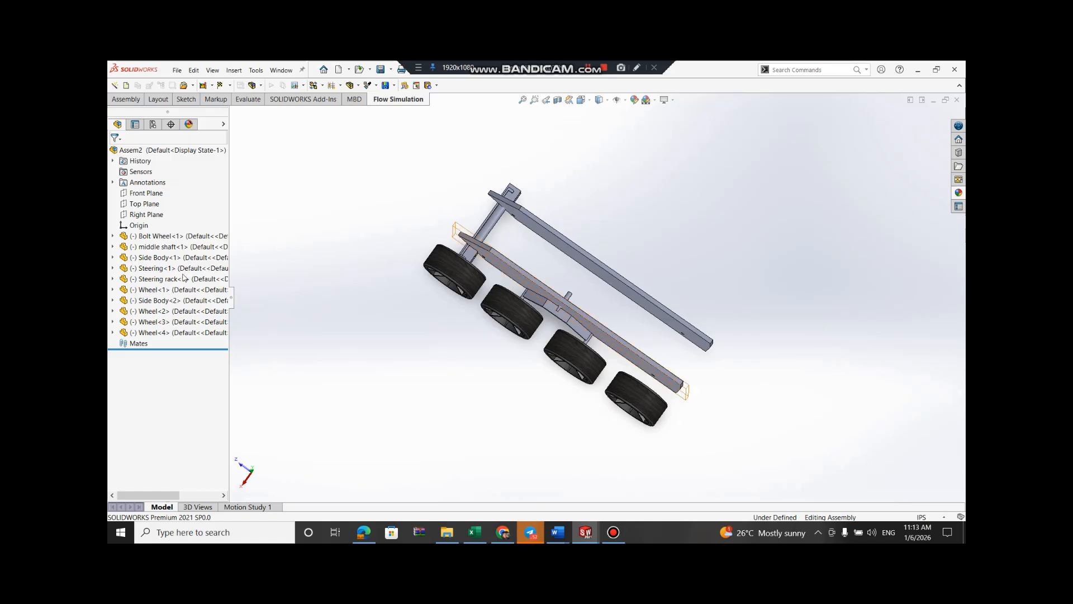
# Try to duplicate the Bolt Wheel and middle shaft together, and undo the pasted copies
pyautogui.click(160, 291)
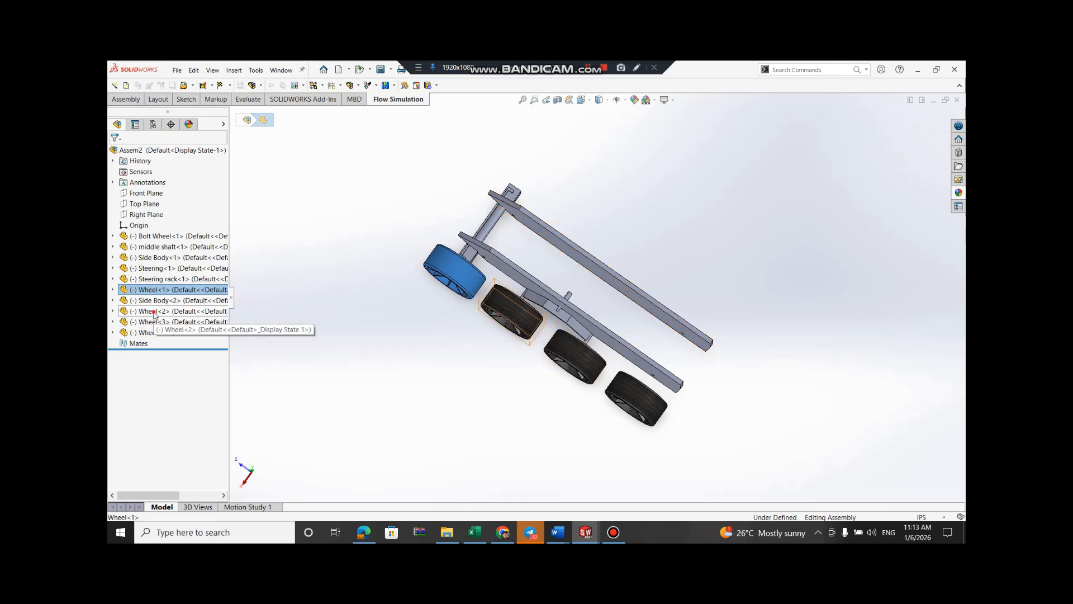
pyautogui.keyDown('ctrl'); pyautogui.click(154, 311); pyautogui.keyUp('ctrl')
pyautogui.keyDown('ctrl'); pyautogui.click(154, 322); pyautogui.keyUp('ctrl')
pyautogui.keyDown('ctrl'); pyautogui.click(152, 332); pyautogui.keyUp('ctrl')
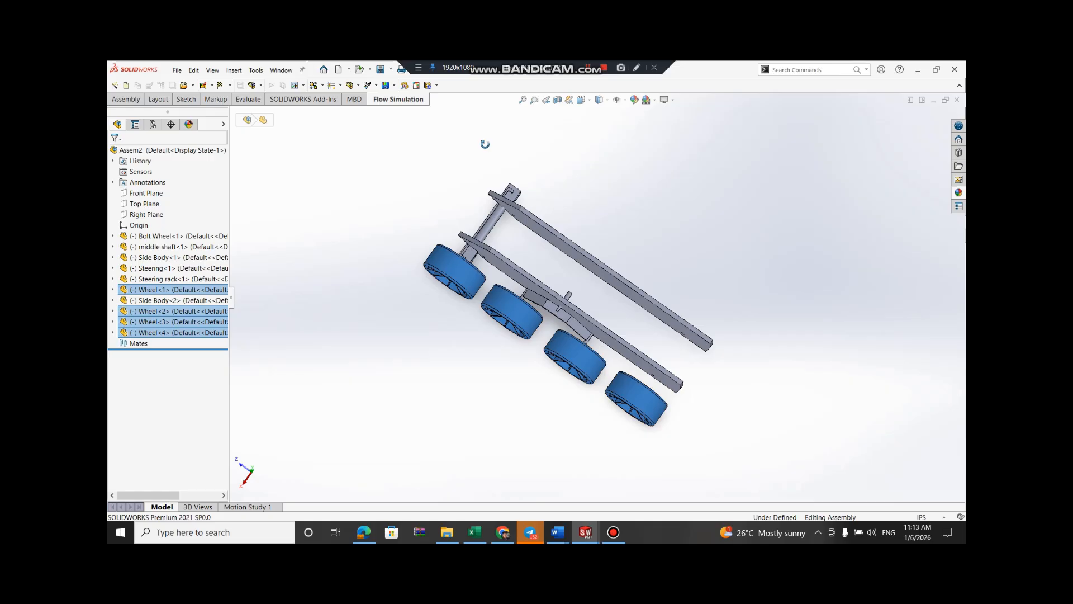
pyautogui.click(174, 237)
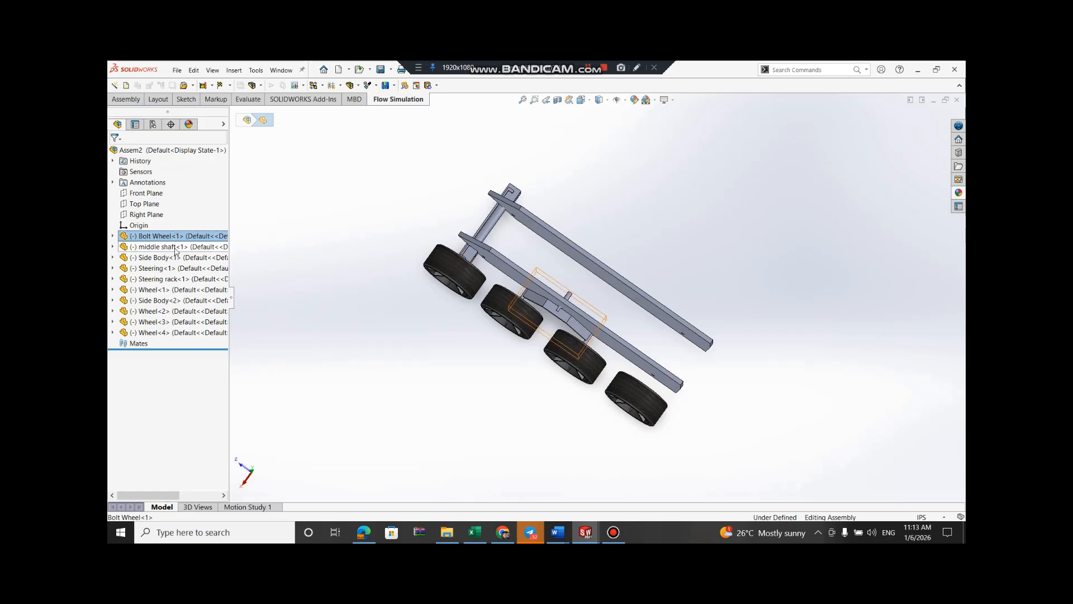
pyautogui.keyDown('ctrl'); pyautogui.click(176, 250); pyautogui.keyUp('ctrl')
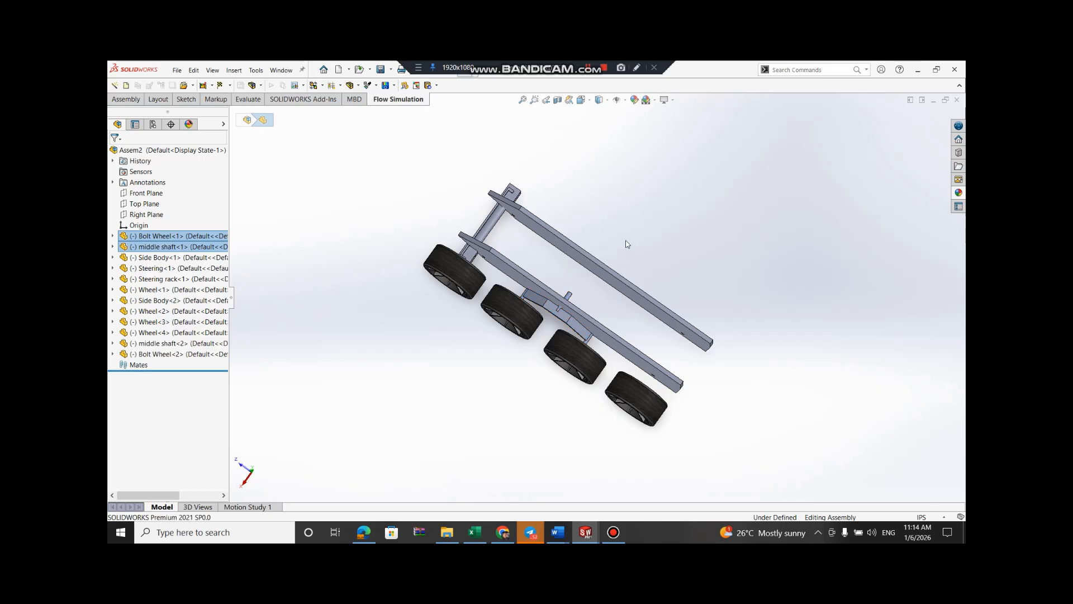
pyautogui.hotkey('ctrl', 'z')
# Paste a copy of the wheel outside the opposite side body, near the steering end
pyautogui.click(458, 269)
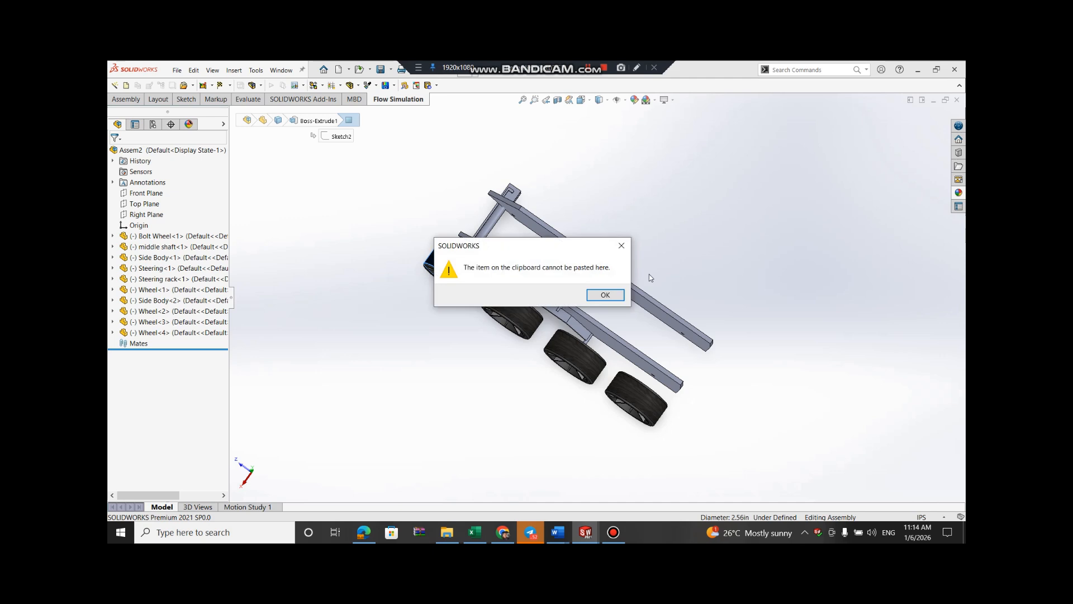
pyautogui.click(621, 246)
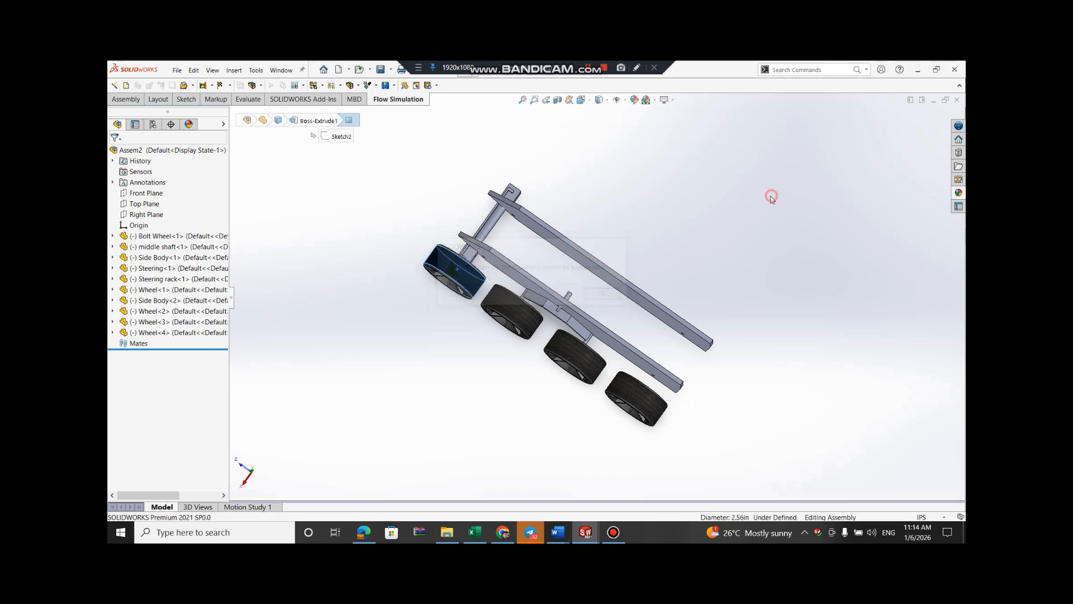
pyautogui.click(152, 332)
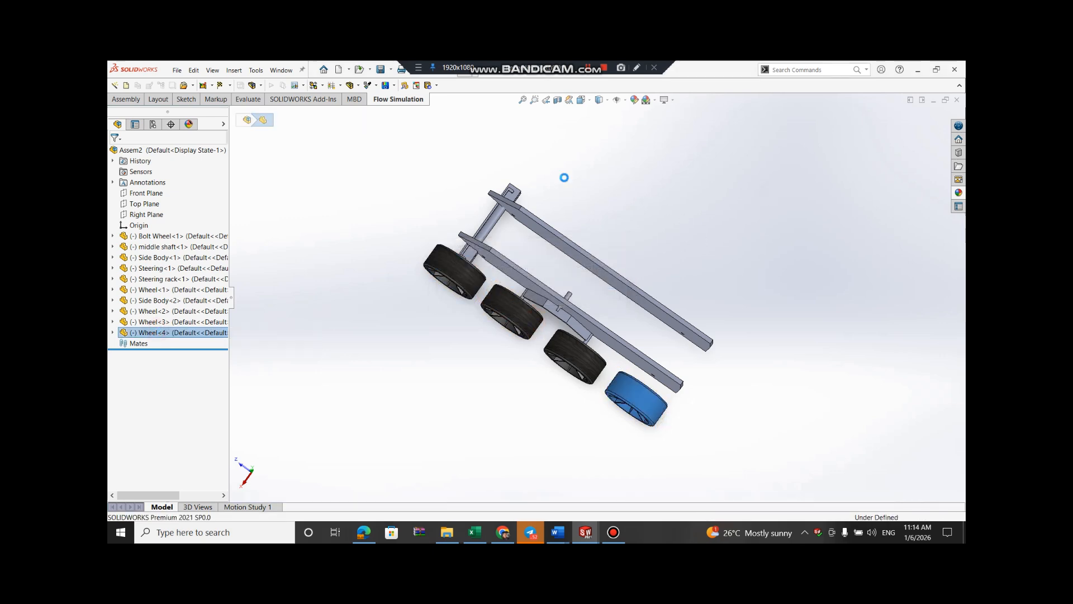
pyautogui.hotkey('ctrl', 'v')
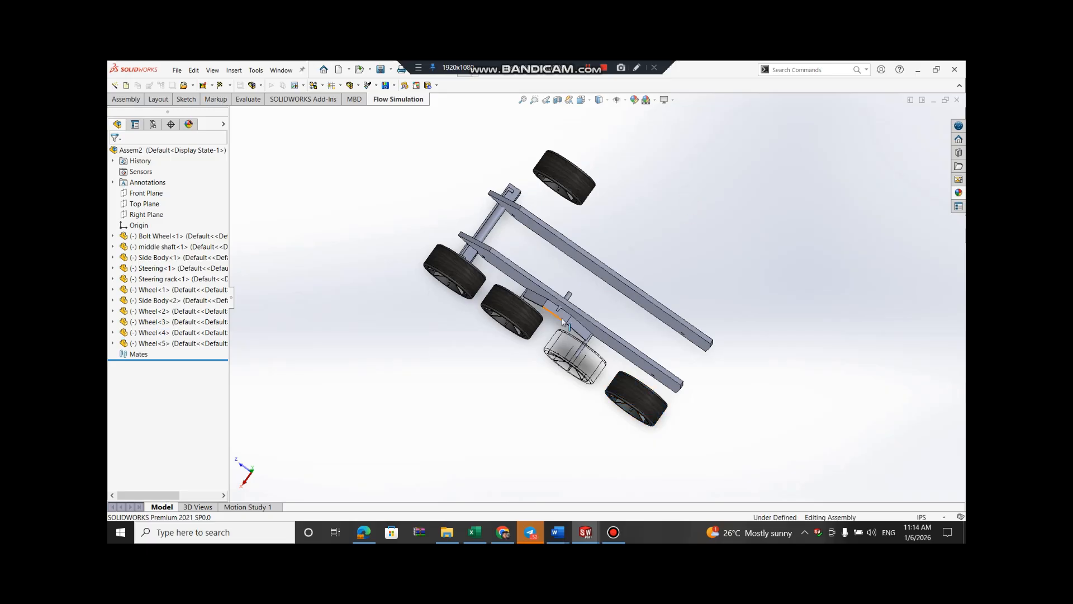
# Duplicate the middle shaft and the Bolt Wheel, placing the copies beside the copied wheel outside the opposite side body
pyautogui.click(154, 246)
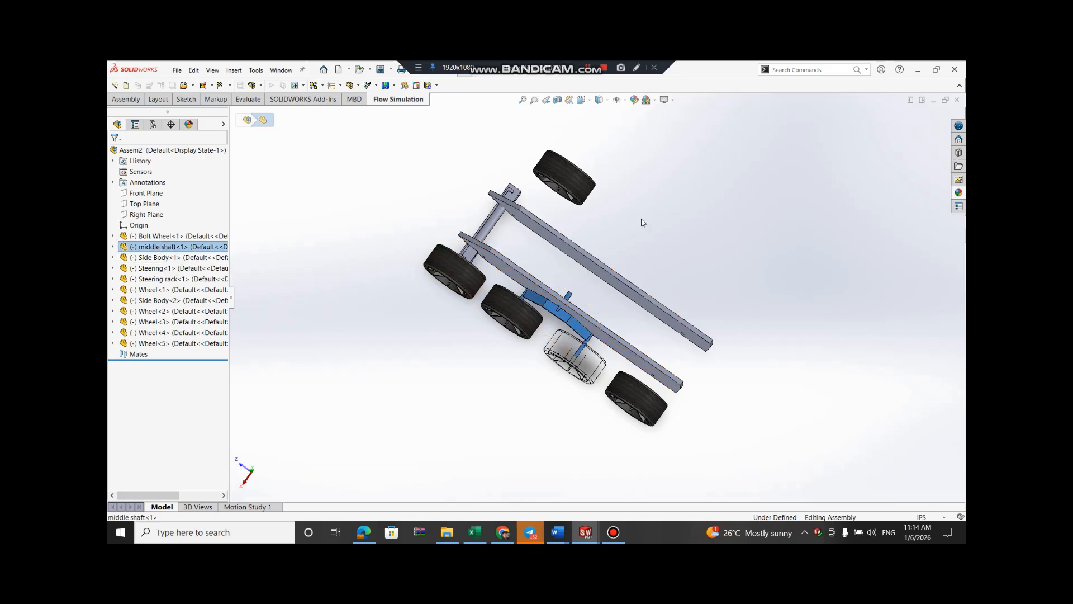
pyautogui.hotkey('ctrl', 'v')
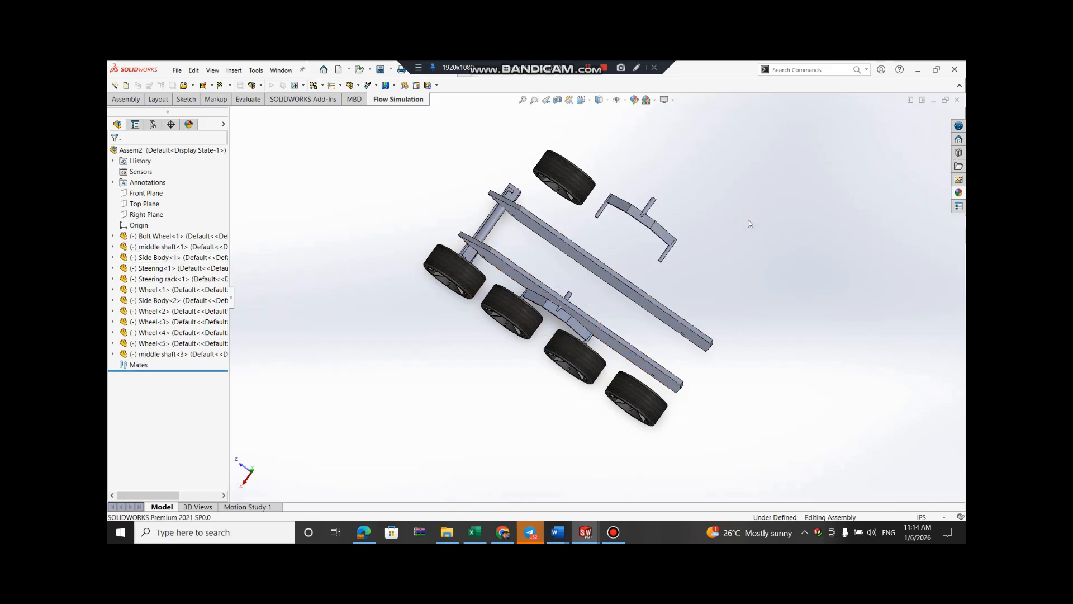
pyautogui.click(154, 236)
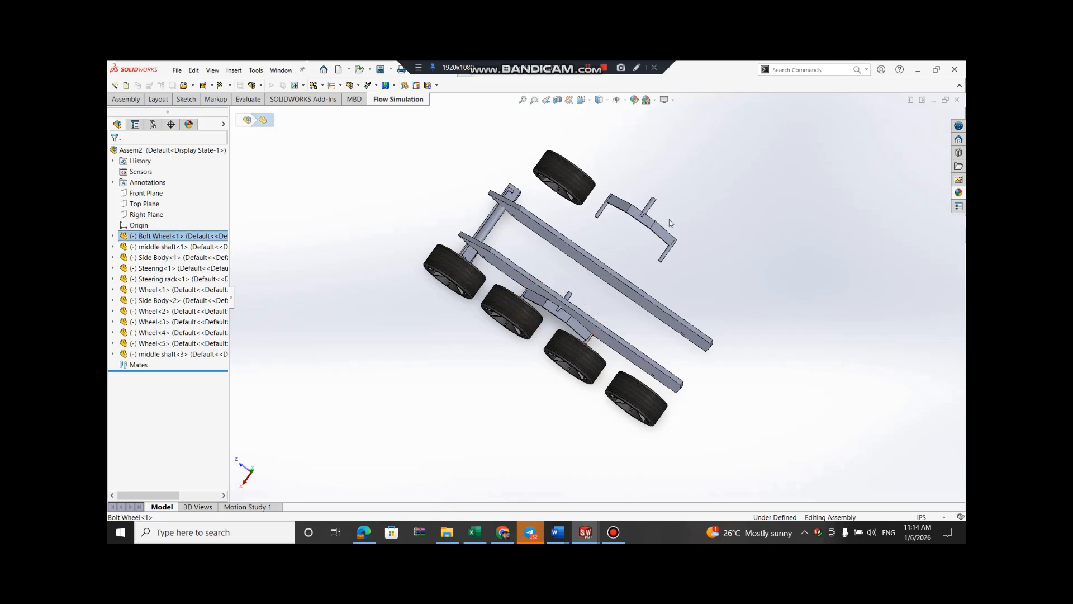
pyautogui.hotkey('ctrl', 'v')
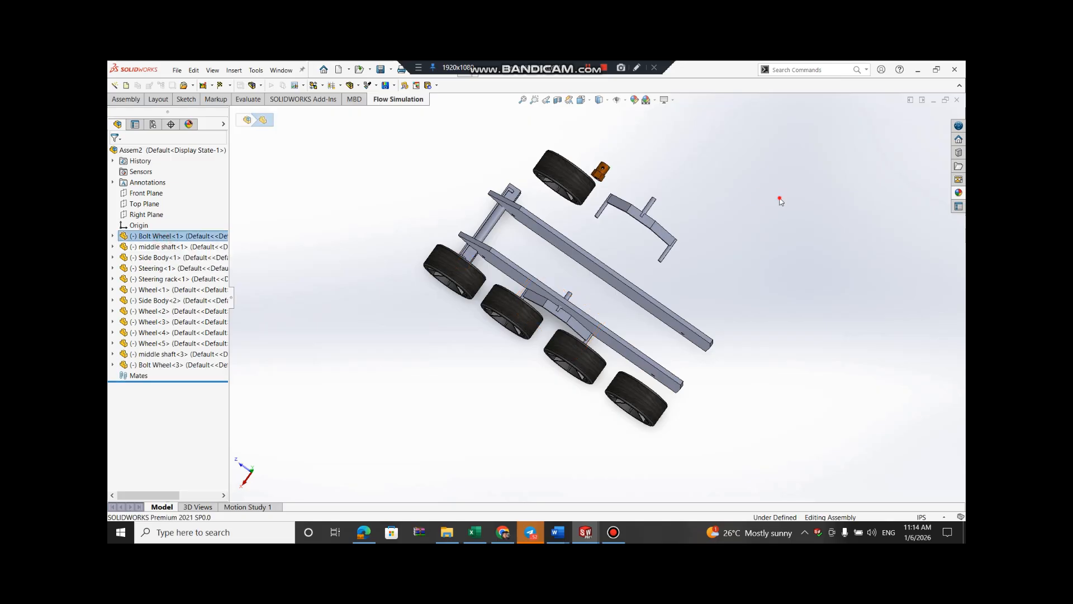
pyautogui.click(781, 202)
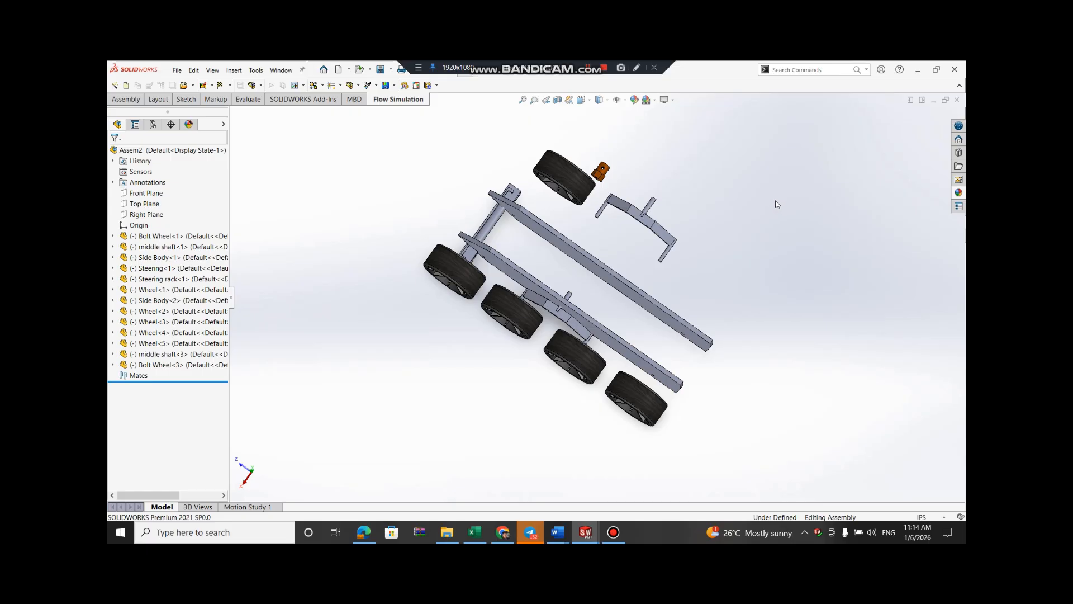
# Move the middle shaft copy down and forward, viewed square to the side body, so its ends match the second and third wheel centres
pyautogui.moveTo(775, 201); pyautogui.dragTo(736, 140, button='middle')
pyautogui.moveTo(739, 202); pyautogui.dragTo(722, 217, button='middle')
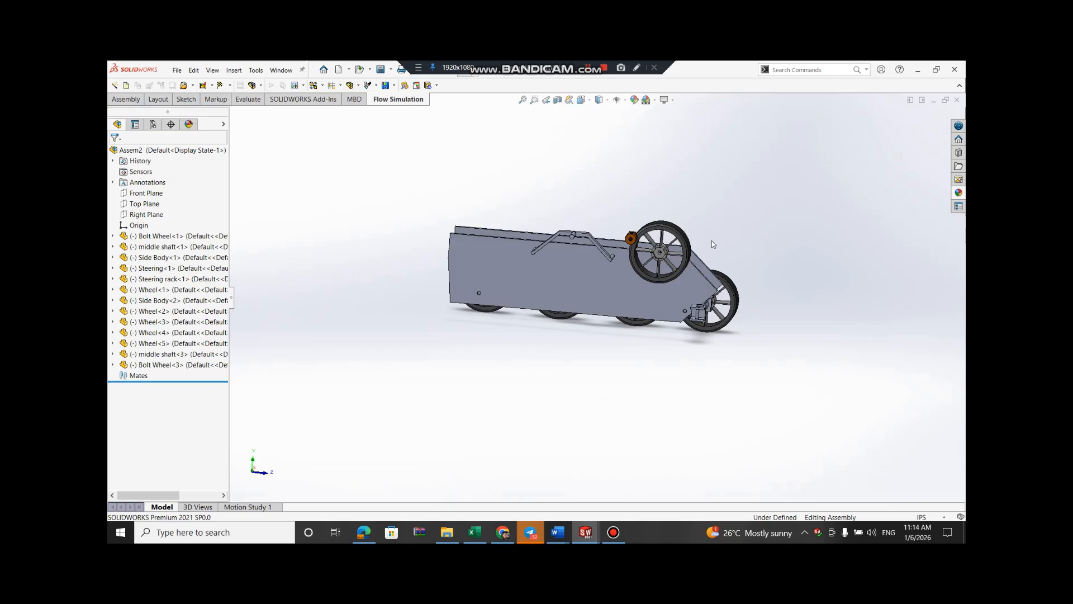
pyautogui.click(559, 283)
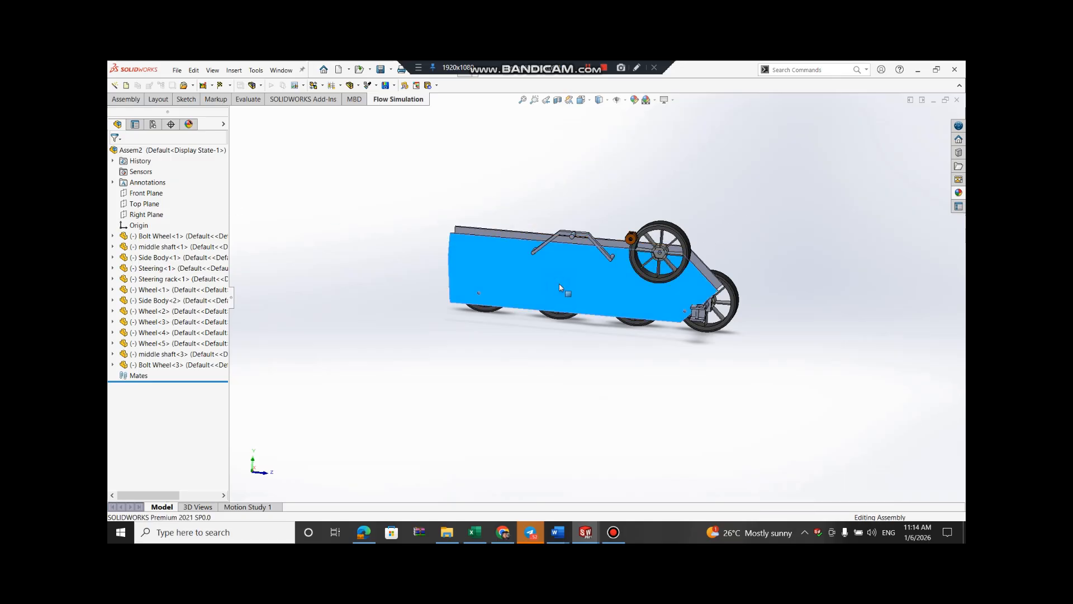
pyautogui.rightClick(558, 283)
pyautogui.click(929, 221)
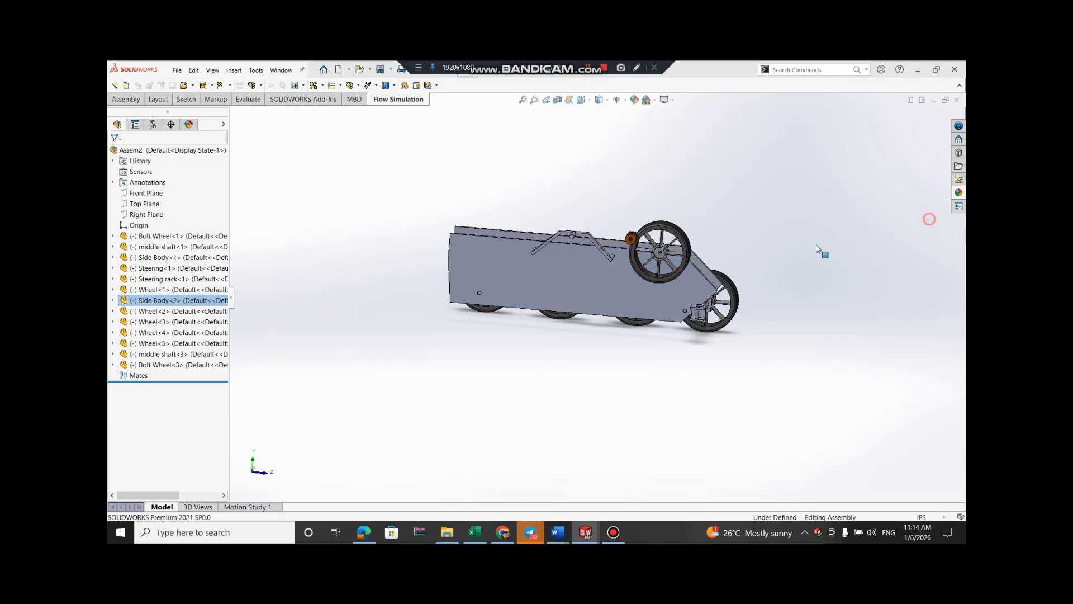
pyautogui.rightClick(565, 272)
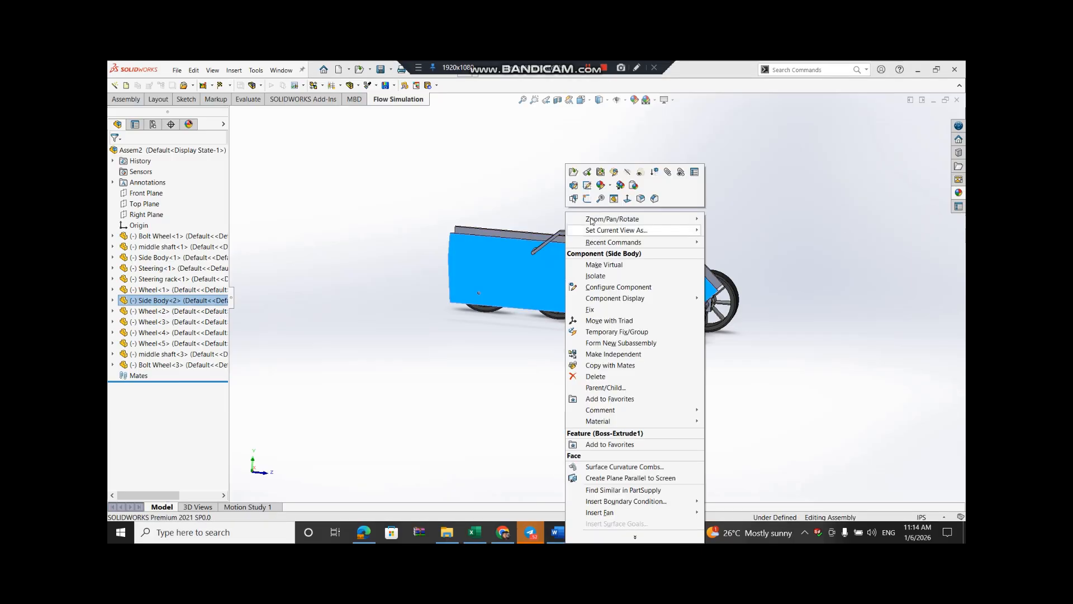
pyautogui.click(592, 202)
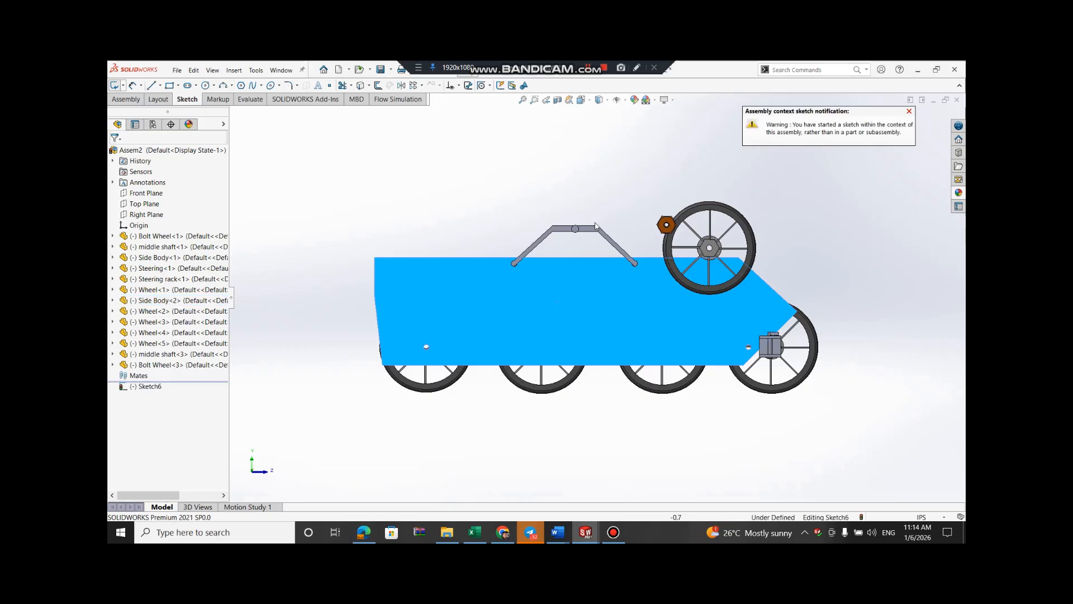
pyautogui.click(931, 116)
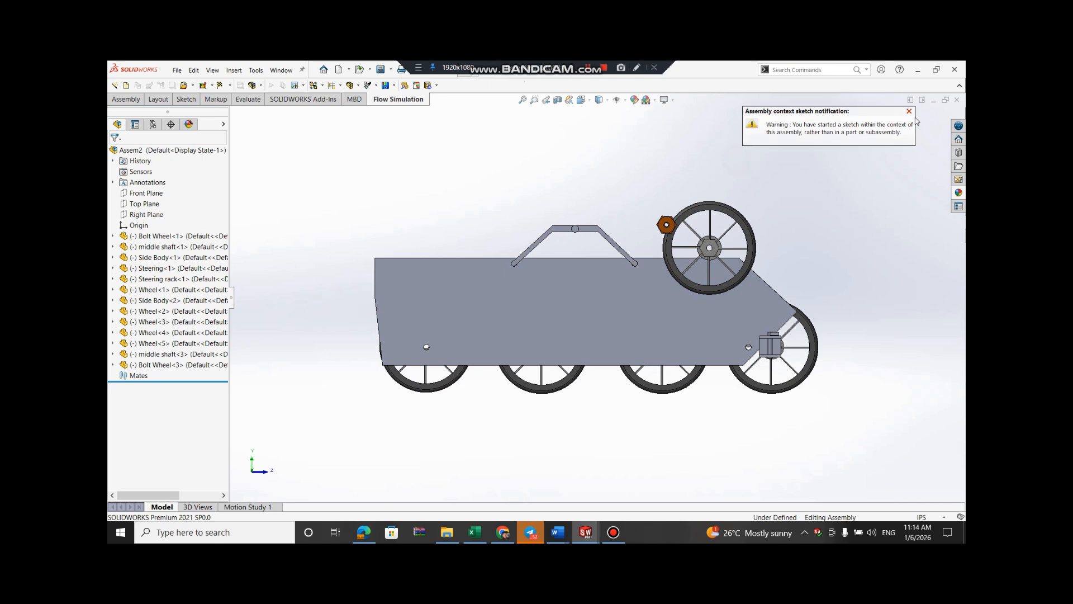
pyautogui.click(909, 110)
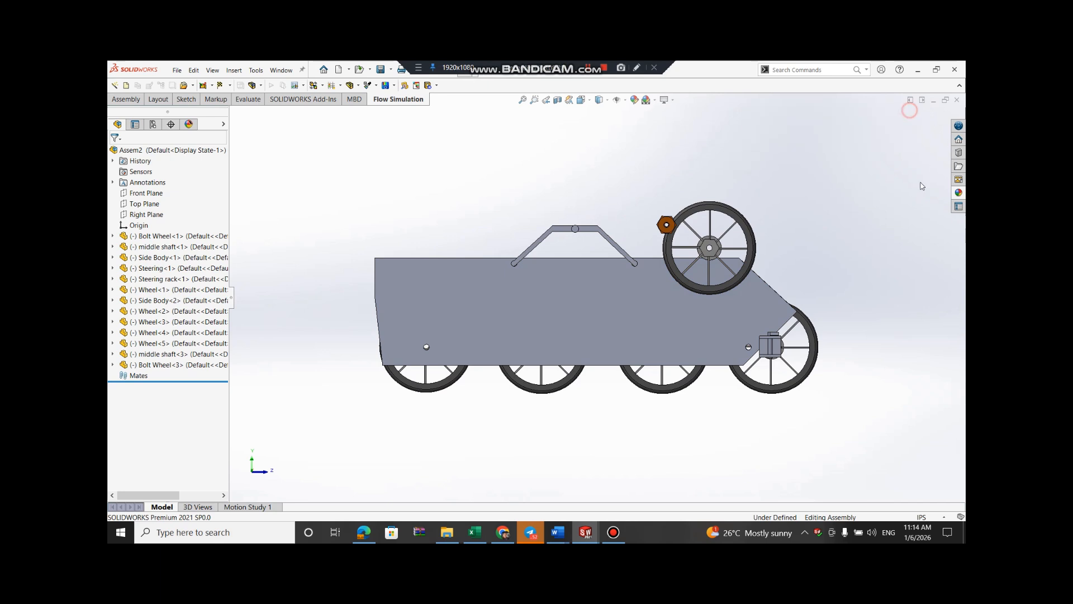
pyautogui.click(590, 233)
pyautogui.rightClick(591, 233)
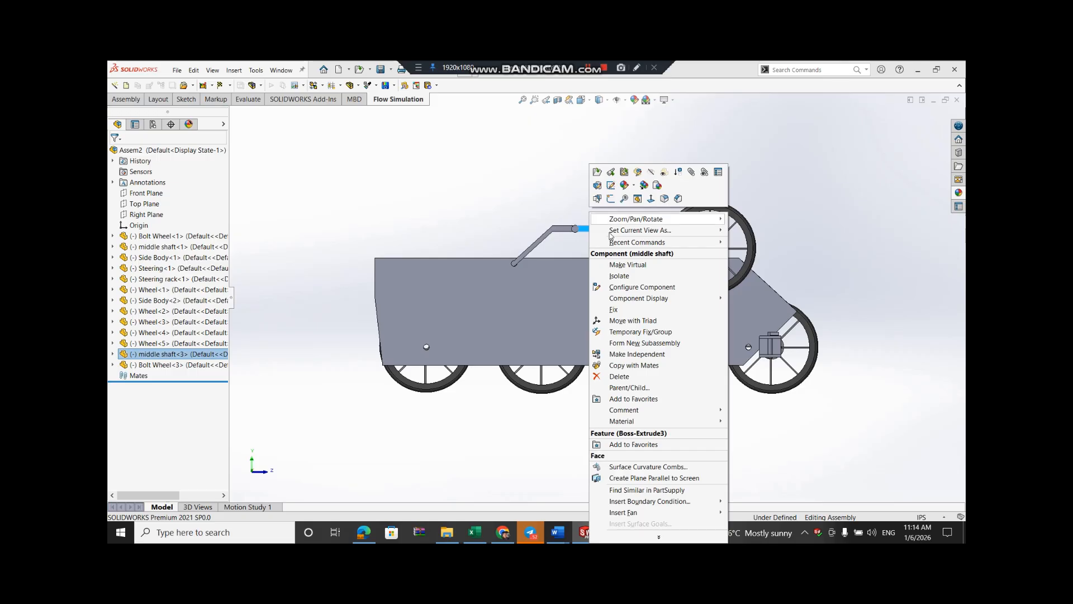
pyautogui.click(632, 321)
pyautogui.moveTo(579, 207); pyautogui.dragTo(623, 332)
pyautogui.click(880, 223)
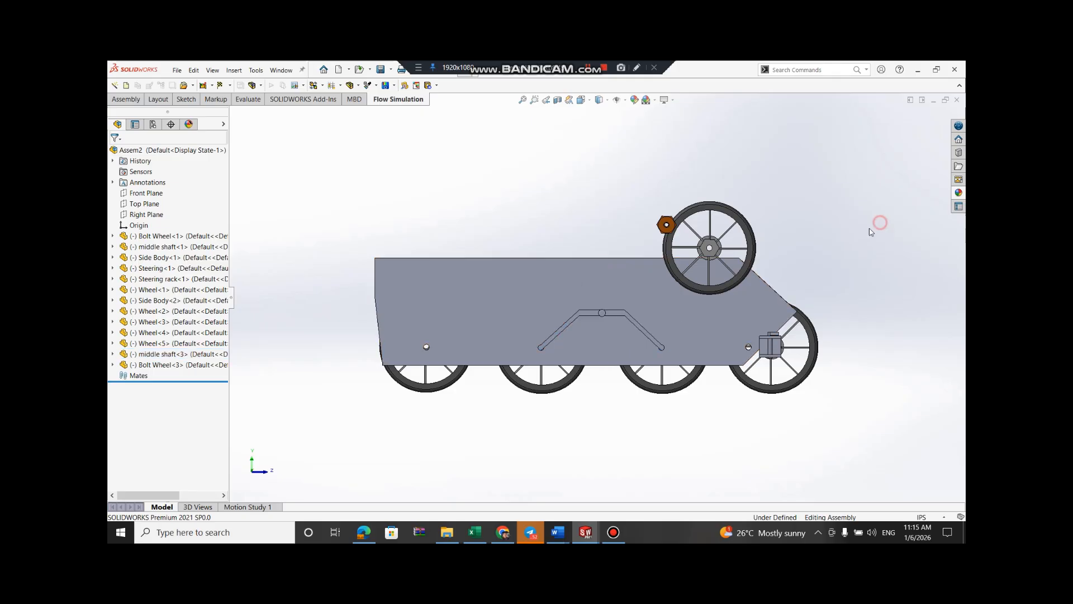
# Rotate the copied wheel 180° about its vertical axis, working square to the Top Plane
pyautogui.moveTo(673, 229); pyautogui.dragTo(653, 242, button='middle')
pyautogui.hotkey('ctrl', '1')
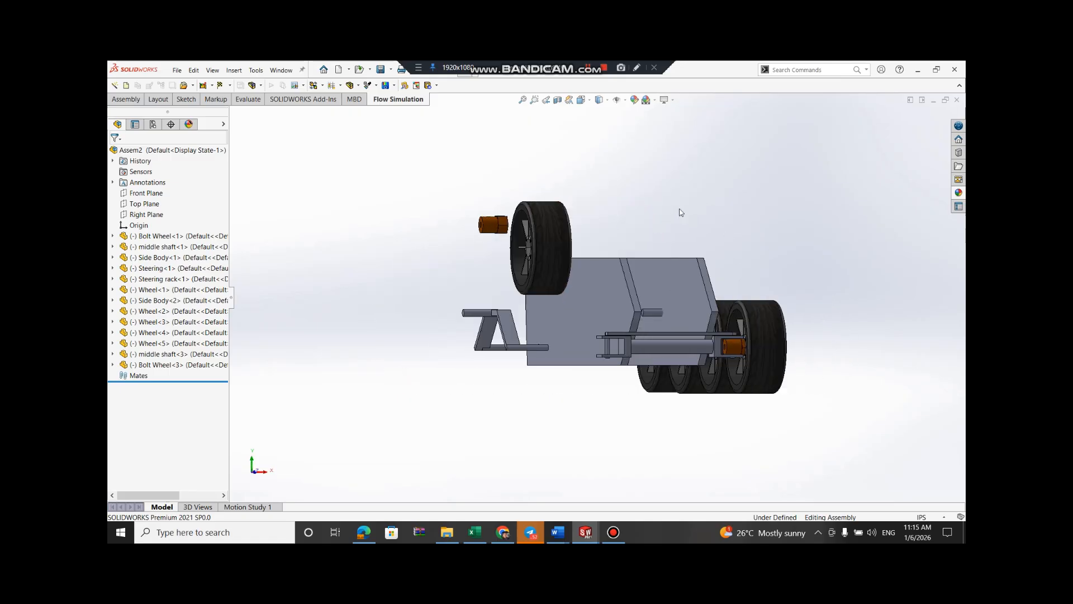
pyautogui.press('Down')
pyautogui.press('Down')
pyautogui.press('Down')
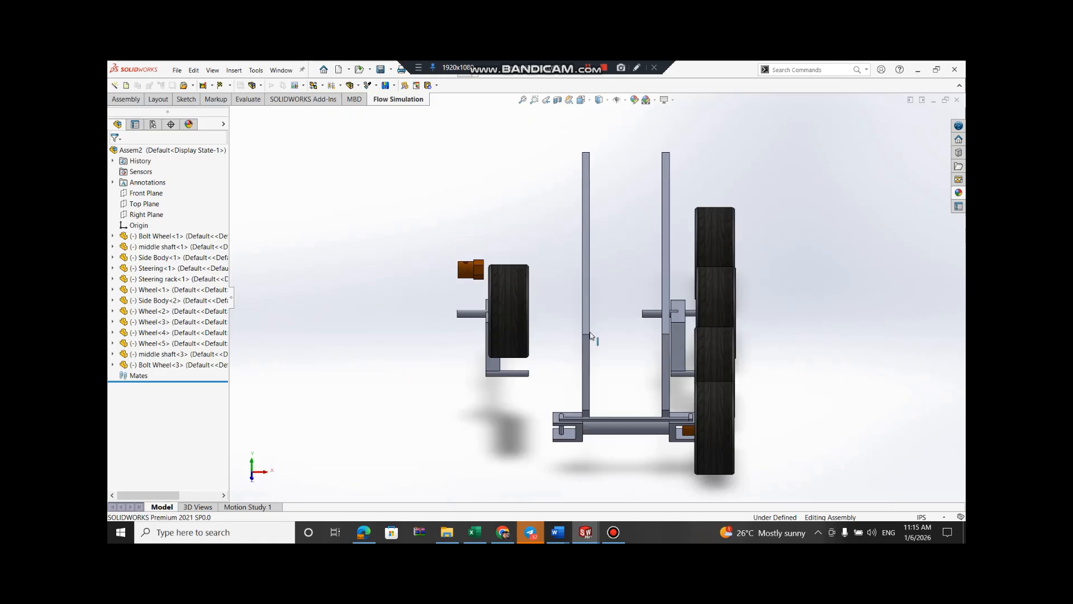
pyautogui.click(142, 207)
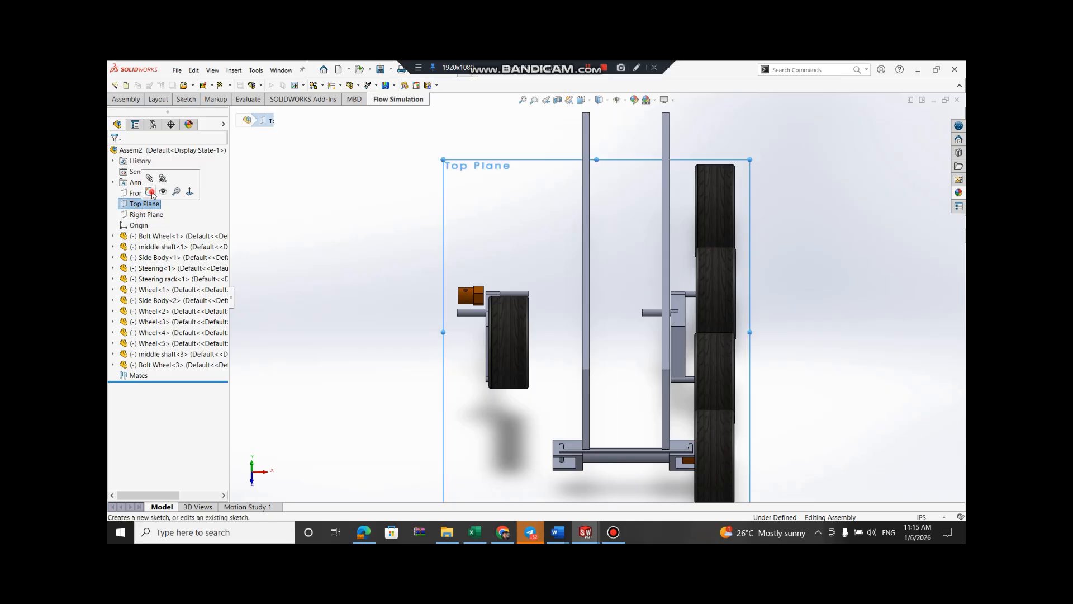
pyautogui.click(149, 186)
pyautogui.rightClick(534, 370)
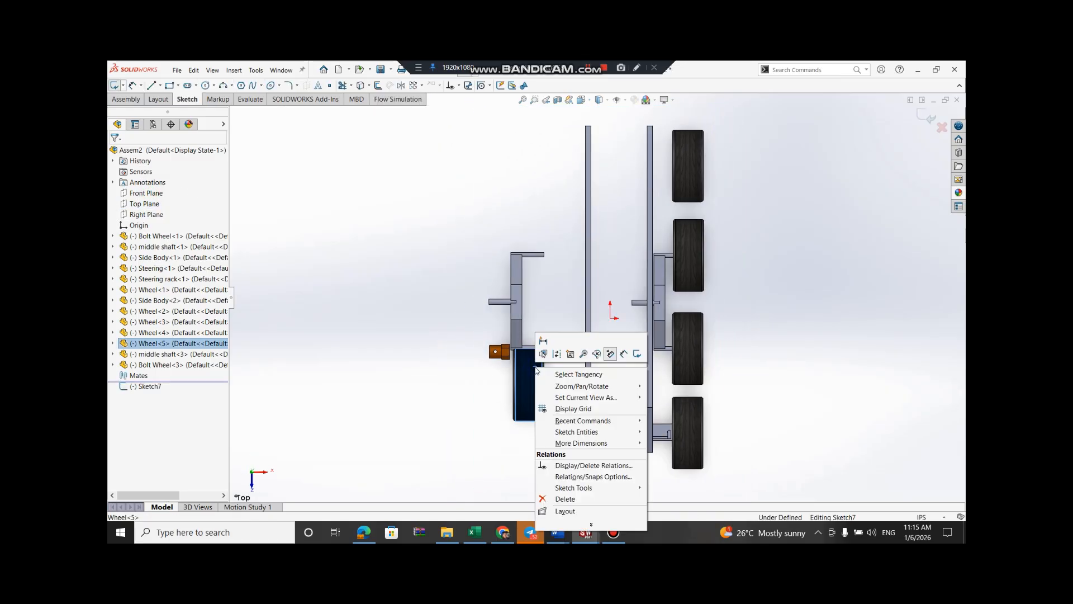
pyautogui.click(943, 128)
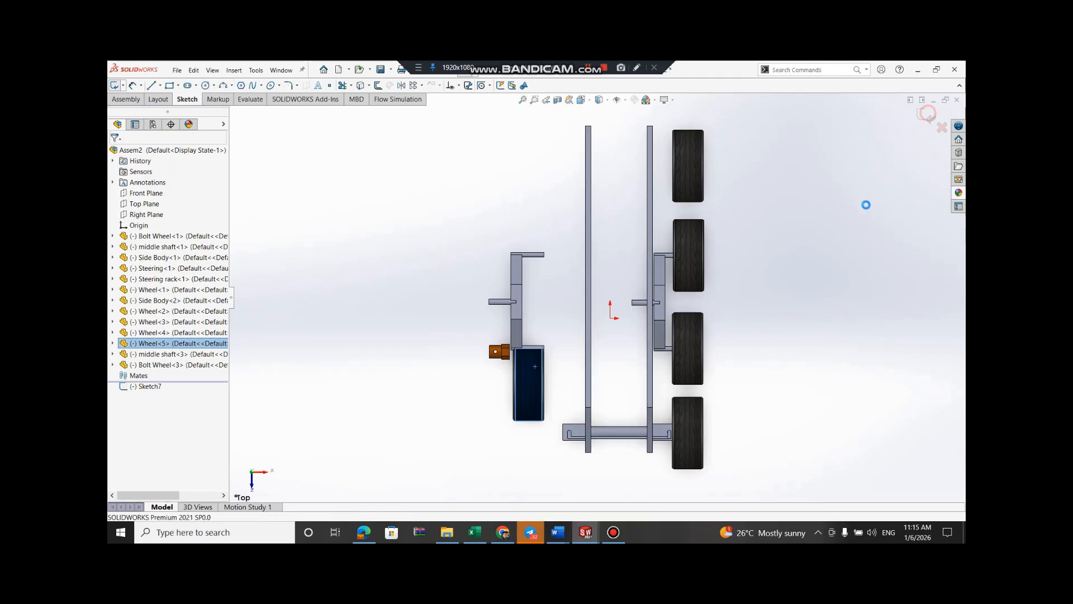
pyautogui.rightClick(530, 387)
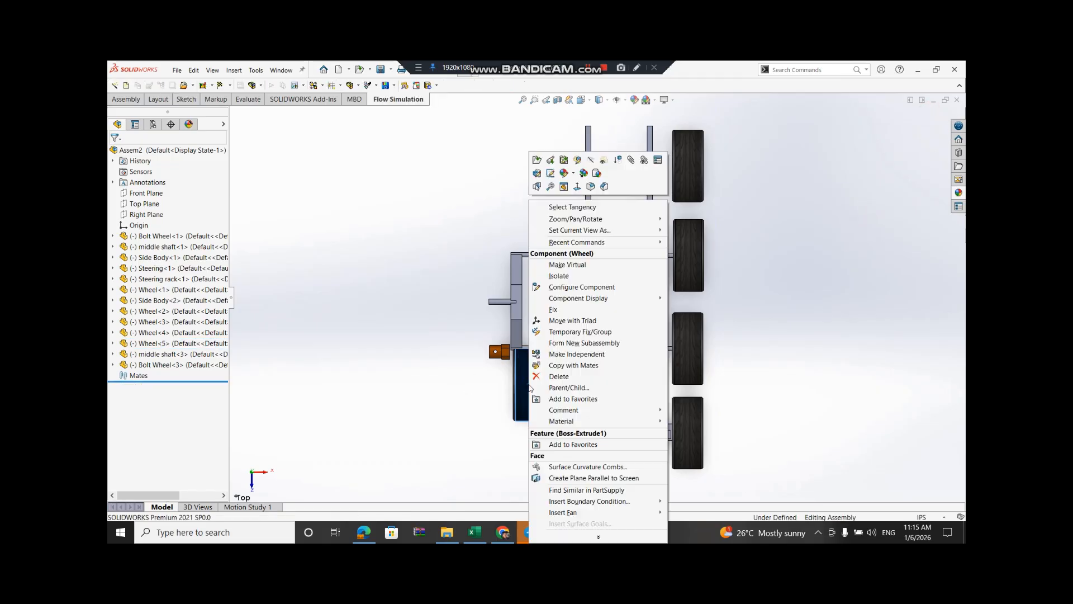
pyautogui.click(587, 326)
pyautogui.moveTo(576, 411); pyautogui.dragTo(385, 324)
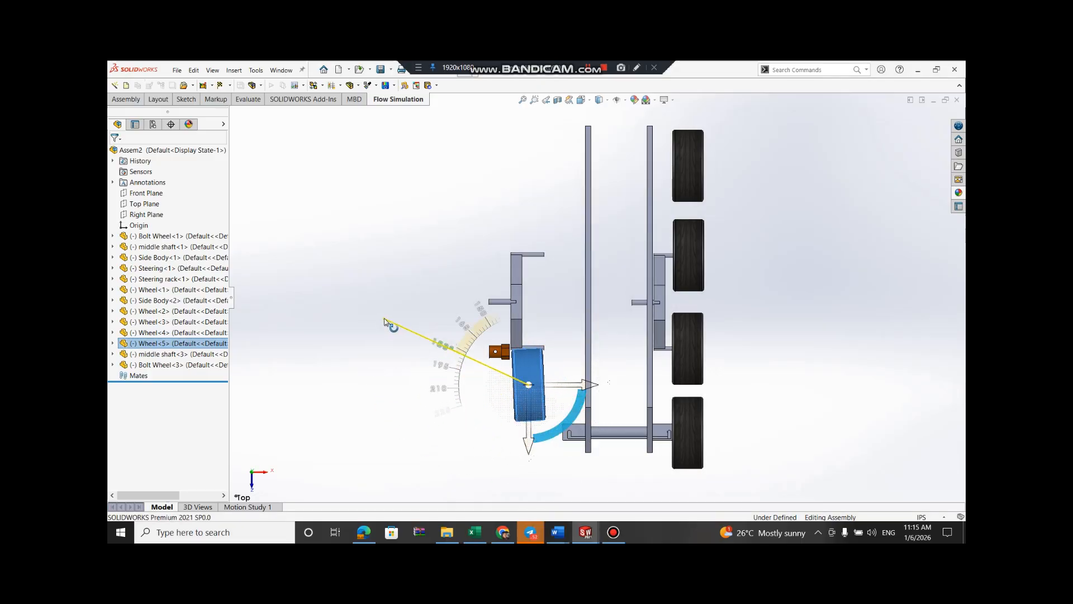
pyautogui.moveTo(388, 319); pyautogui.dragTo(391, 314)
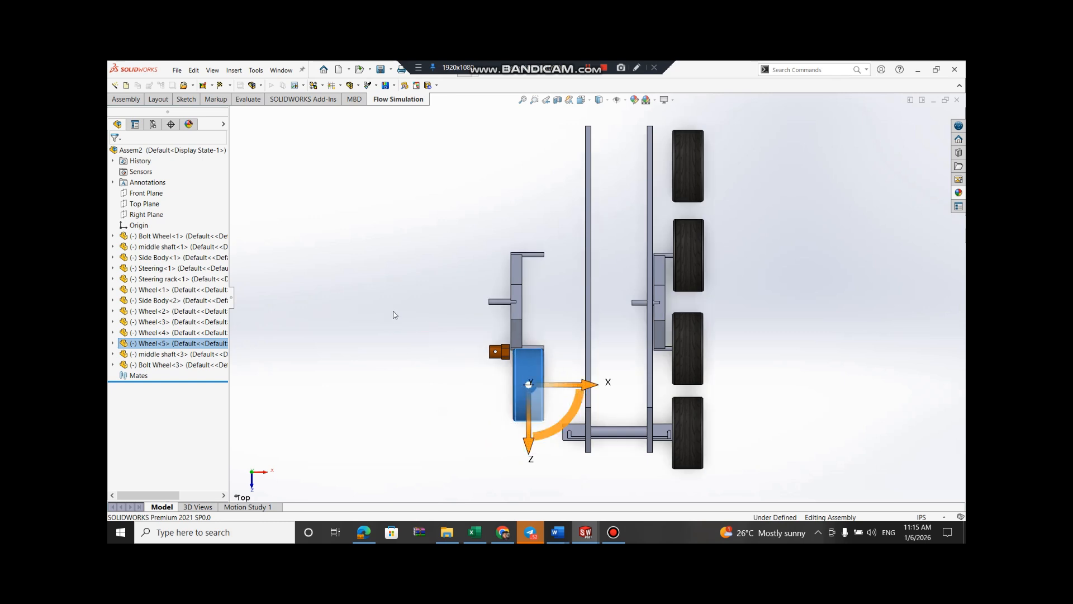
# Rotate the Bolt Wheel copy 180° about its vertical axis so its hex end faces outward
pyautogui.rightClick(500, 354)
pyautogui.click(525, 383)
pyautogui.moveTo(552, 370); pyautogui.dragTo(381, 319)
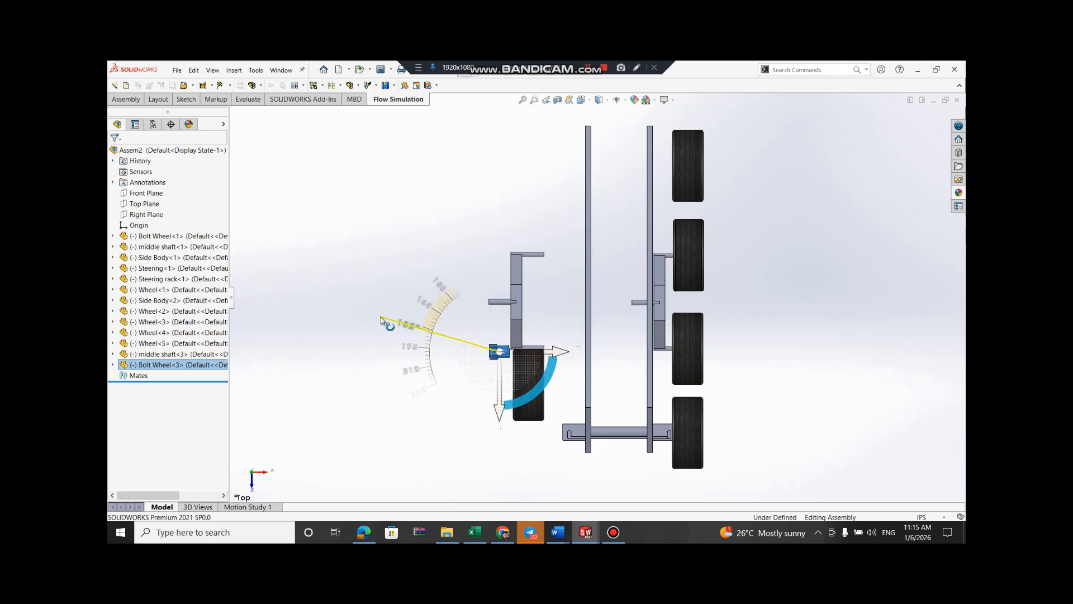
pyautogui.moveTo(382, 320); pyautogui.dragTo(382, 319)
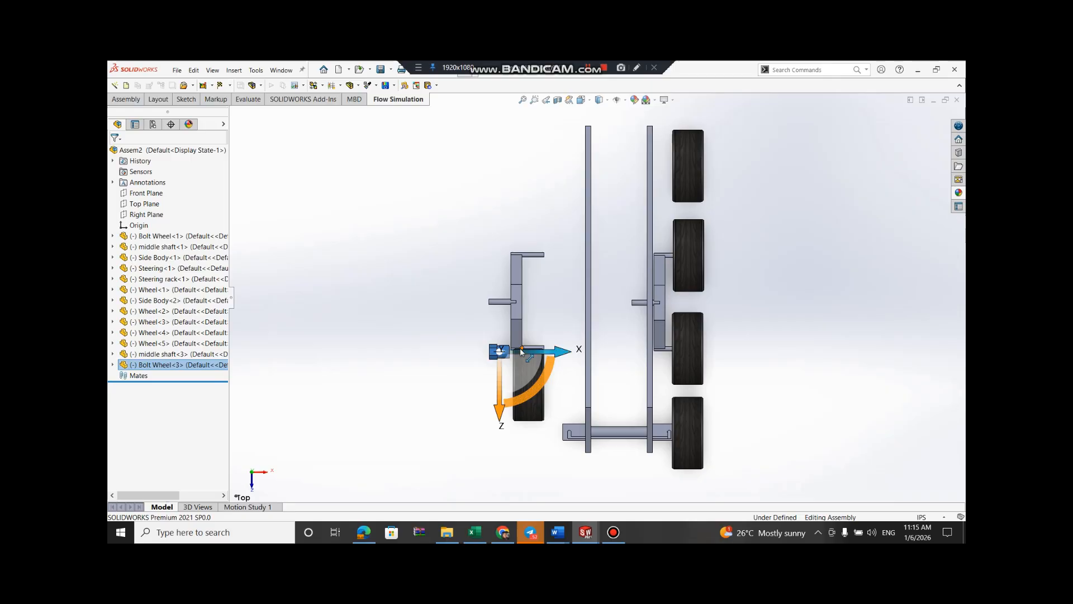
# Move the Bolt Wheel copy onto the free end of the steering, outside the opposite side body
pyautogui.scroll(-5, 521, 347)
pyautogui.moveTo(536, 350); pyautogui.dragTo(747, 418)
pyautogui.click(692, 204)
pyautogui.scroll(5, 689, 224)
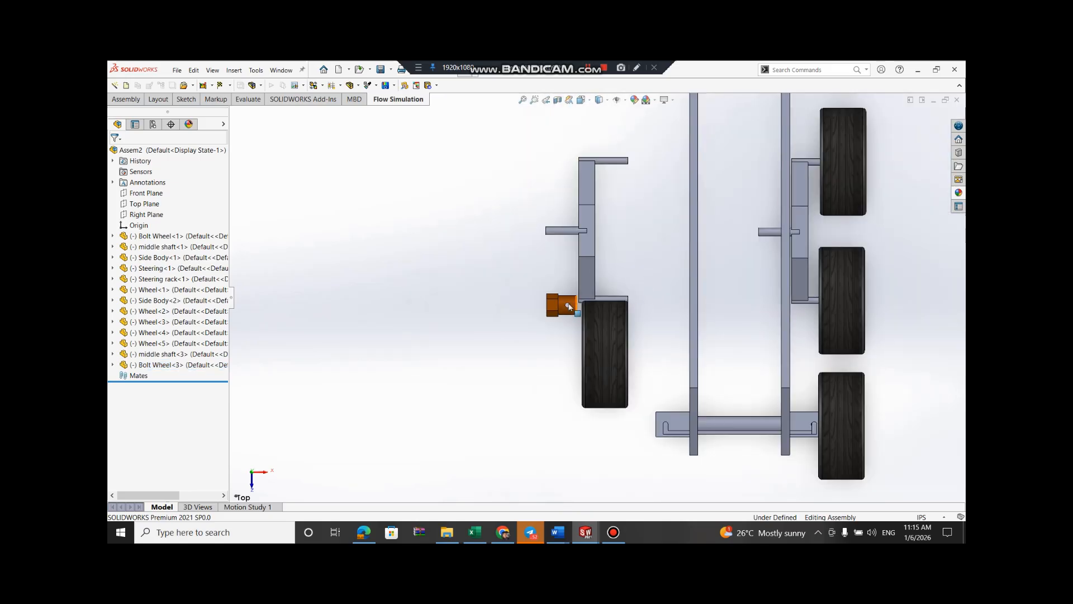
pyautogui.moveTo(563, 306); pyautogui.dragTo(659, 423)
pyautogui.click(663, 300)
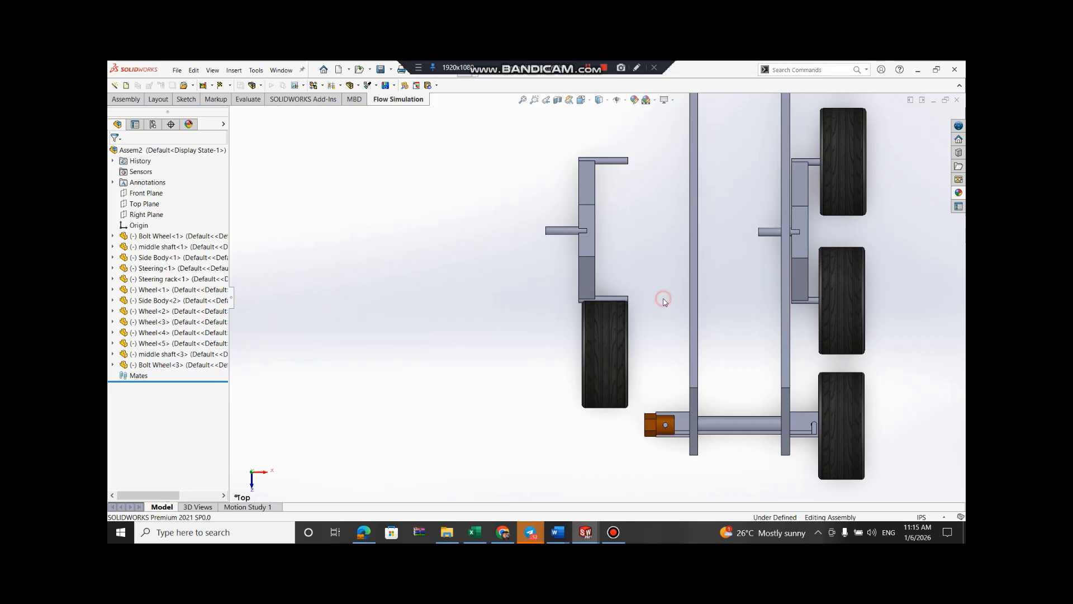
# Move the copied wheel about 1.69 in along Z and then along X onto the Bolt Wheel copy, opposite the front wheel
pyautogui.rightClick(613, 352)
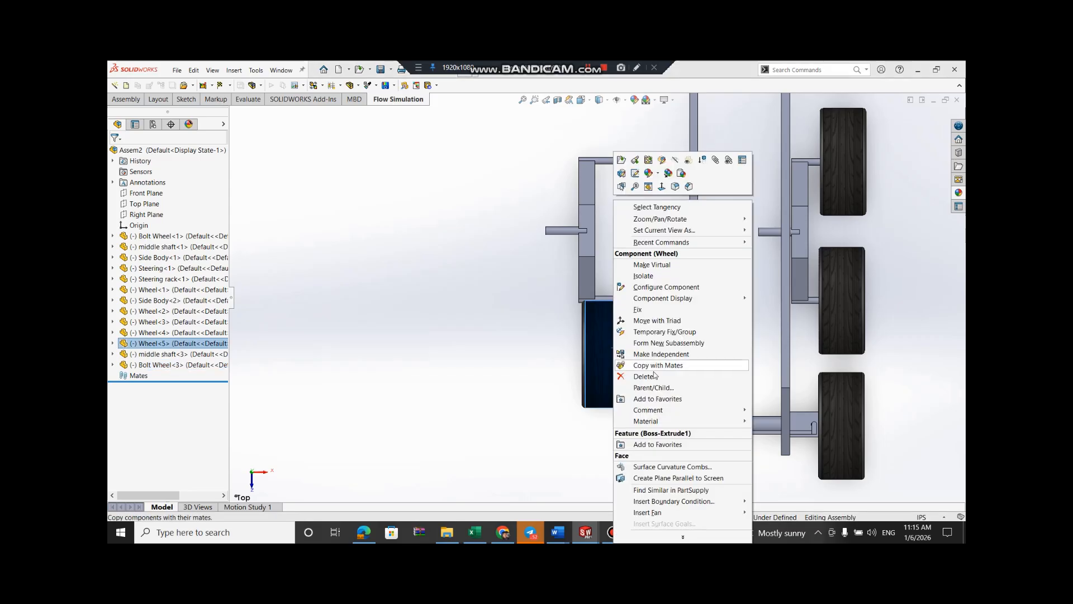
pyautogui.click(664, 322)
pyautogui.moveTo(601, 379); pyautogui.dragTo(600, 451)
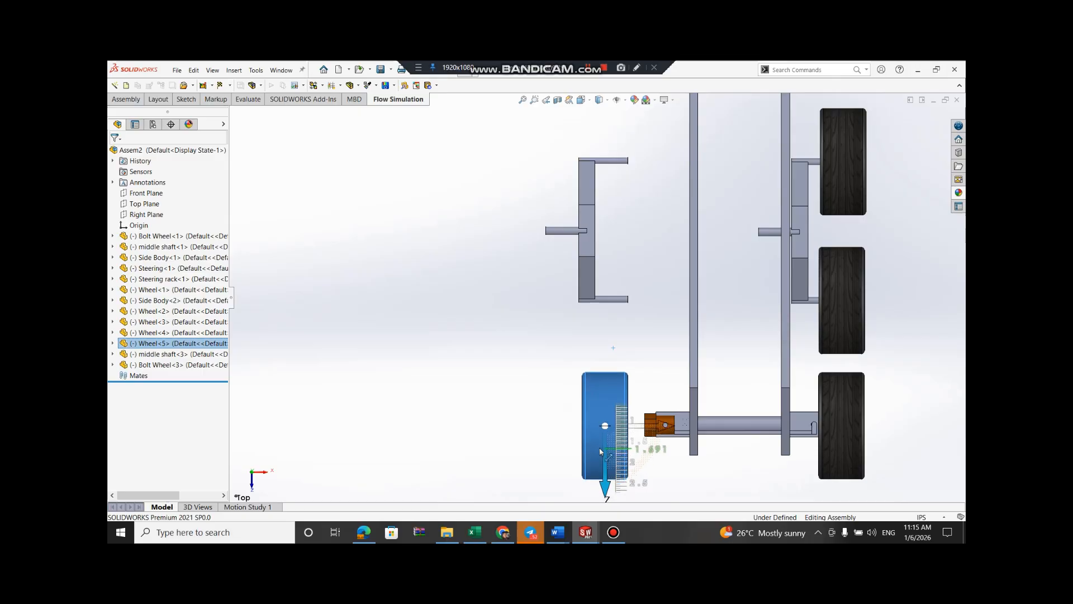
pyautogui.moveTo(679, 430); pyautogui.dragTo(710, 429)
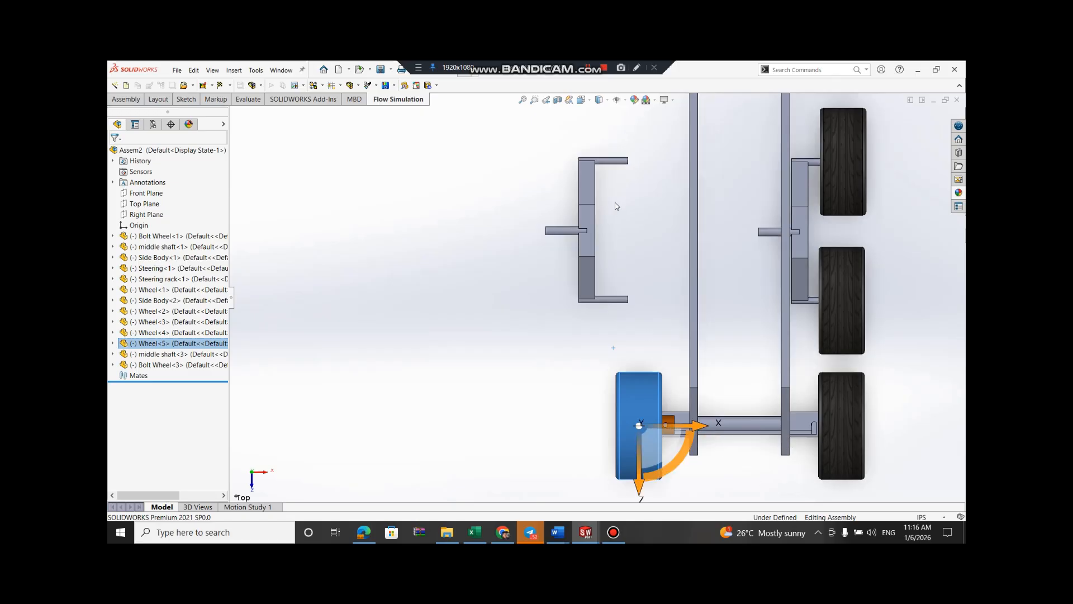
pyautogui.click(671, 209)
# Turn the middle shaft copy half a turn so its wheel arms face outward, and move it along X against the opposite side body
pyautogui.rightClick(591, 222)
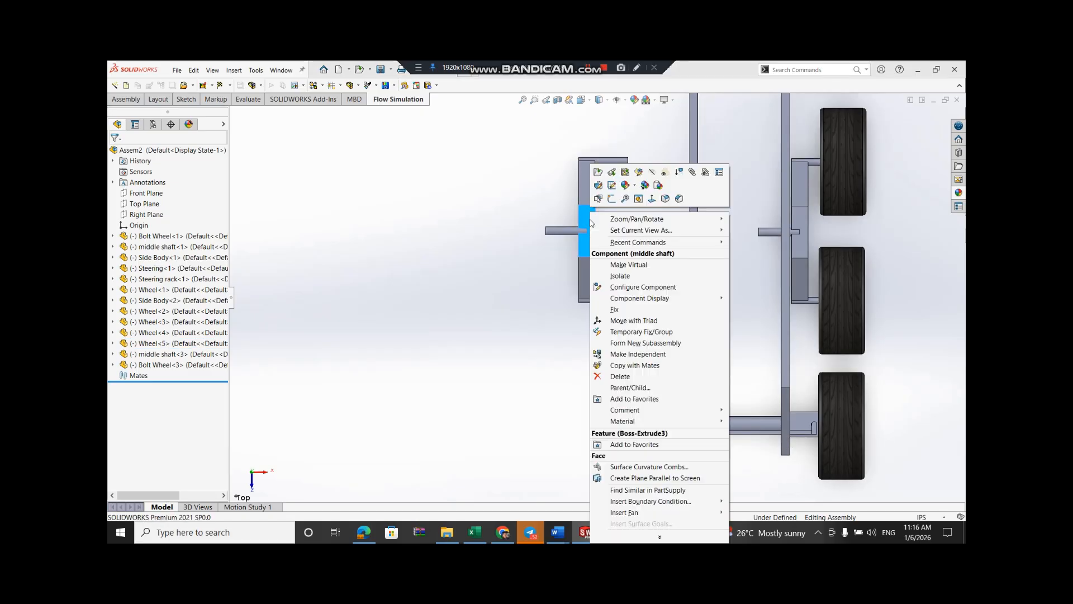
pyautogui.click(662, 324)
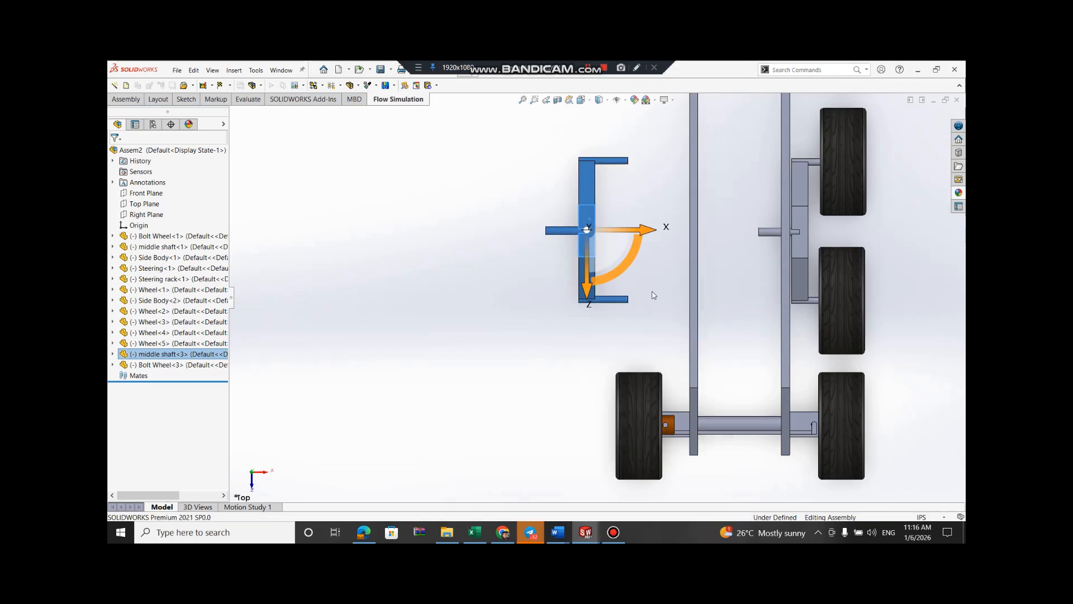
pyautogui.moveTo(609, 283); pyautogui.dragTo(450, 176)
pyautogui.moveTo(641, 230); pyautogui.dragTo(735, 235)
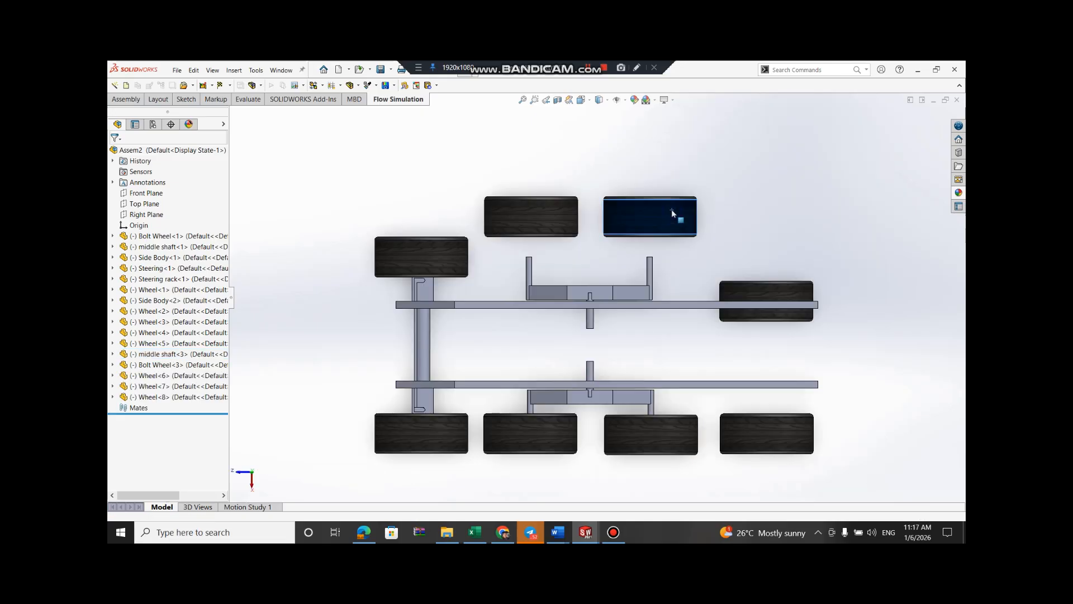
# Move the two middle wheel copies along X onto the wheel arms of the opposite side's middle shaft
pyautogui.rightClick(678, 216)
pyautogui.click(717, 323)
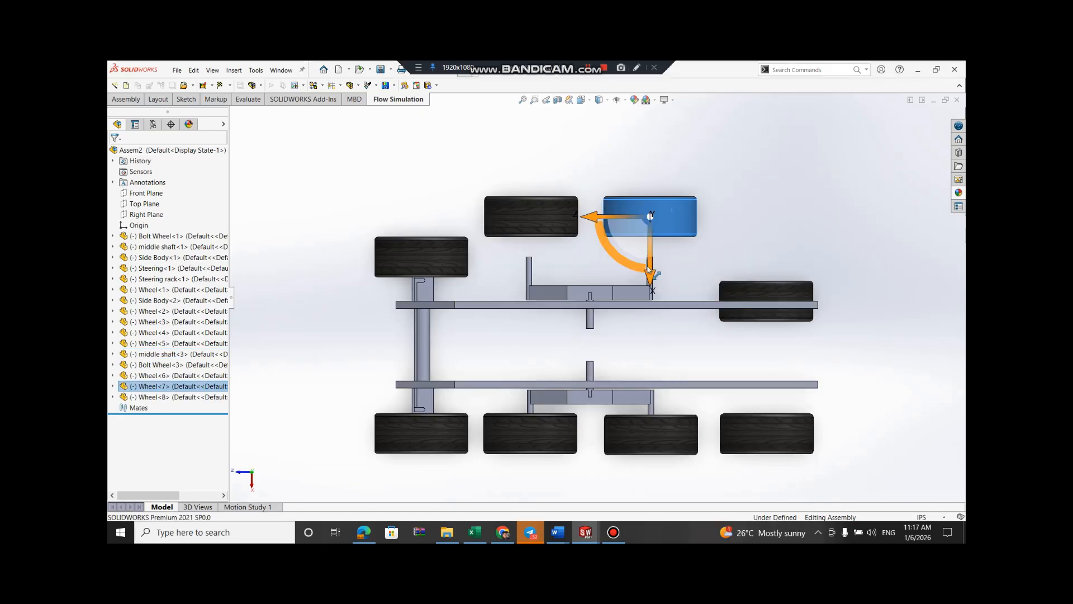
pyautogui.moveTo(650, 278); pyautogui.dragTo(658, 302)
pyautogui.rightClick(548, 215)
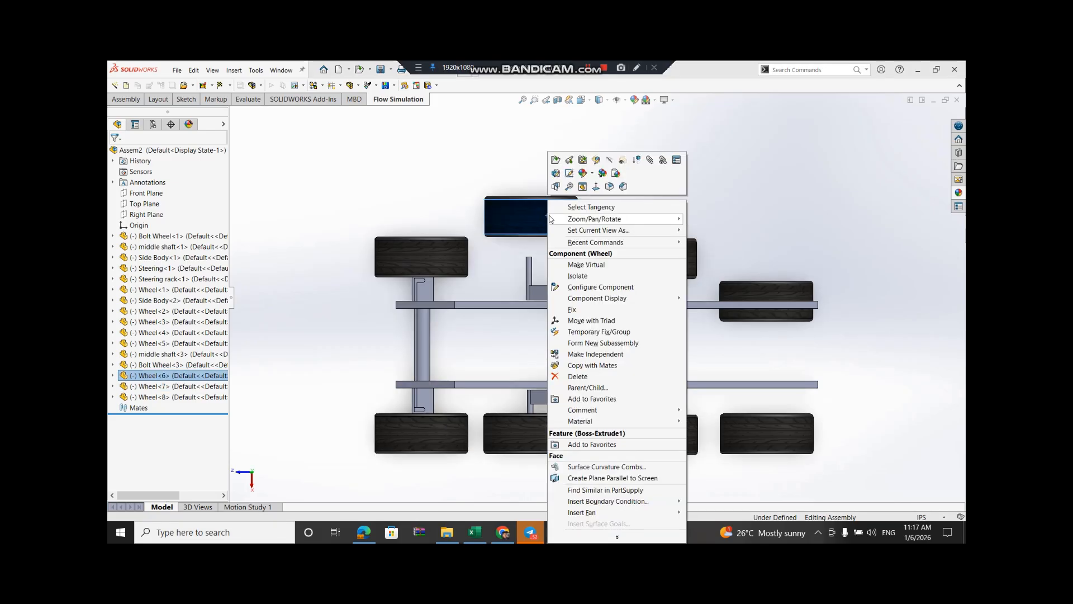
pyautogui.click(592, 321)
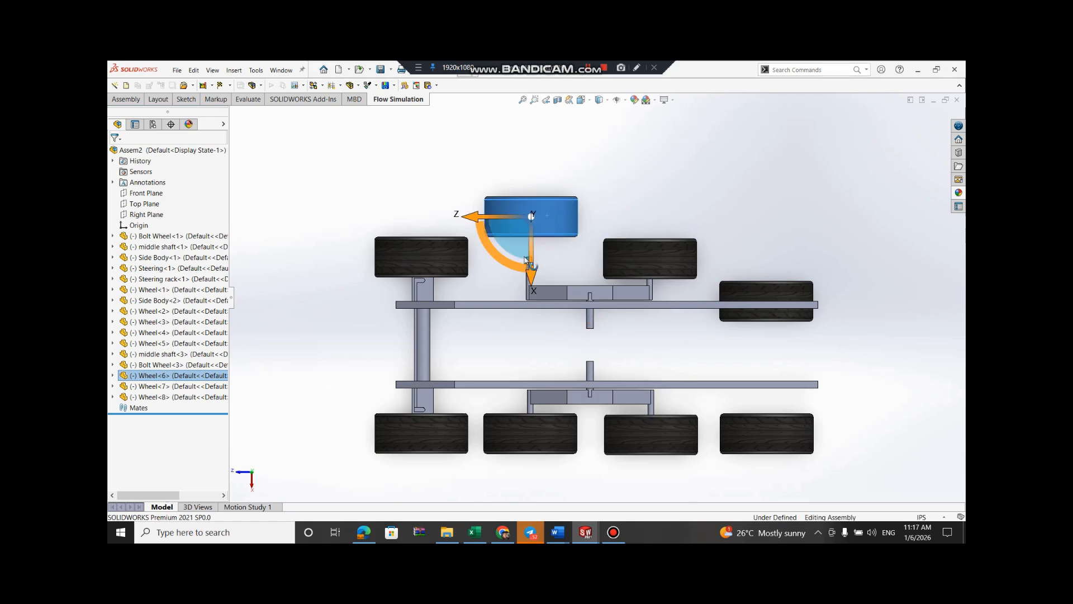
pyautogui.moveTo(533, 266); pyautogui.dragTo(531, 309)
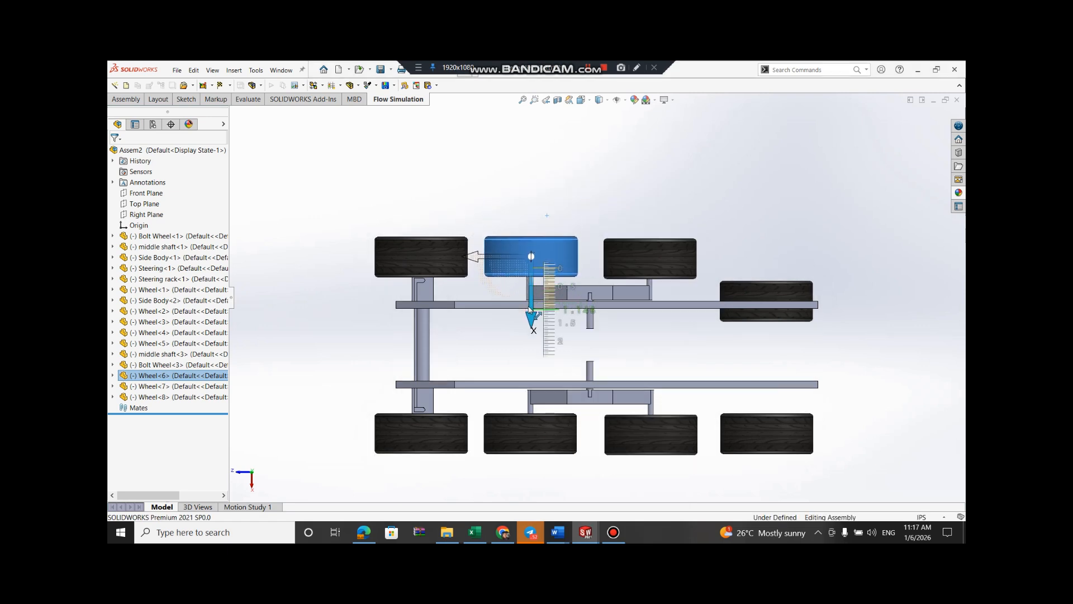
# Shift the third wheel copy slightly outward along X on its middle shaft arm
pyautogui.rightClick(658, 253)
pyautogui.click(696, 321)
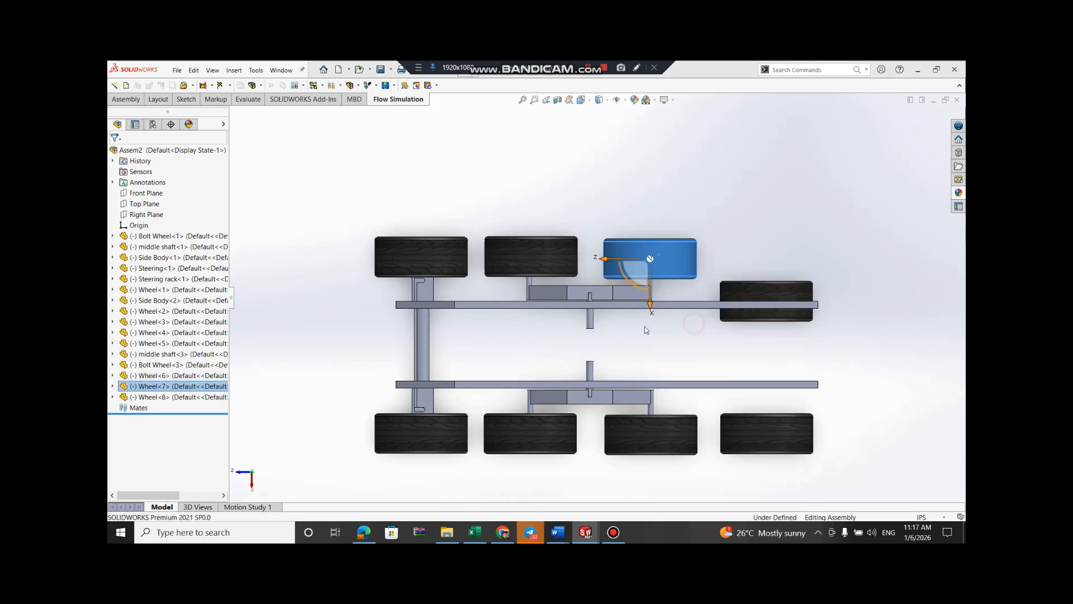
pyautogui.moveTo(650, 314); pyautogui.dragTo(648, 262)
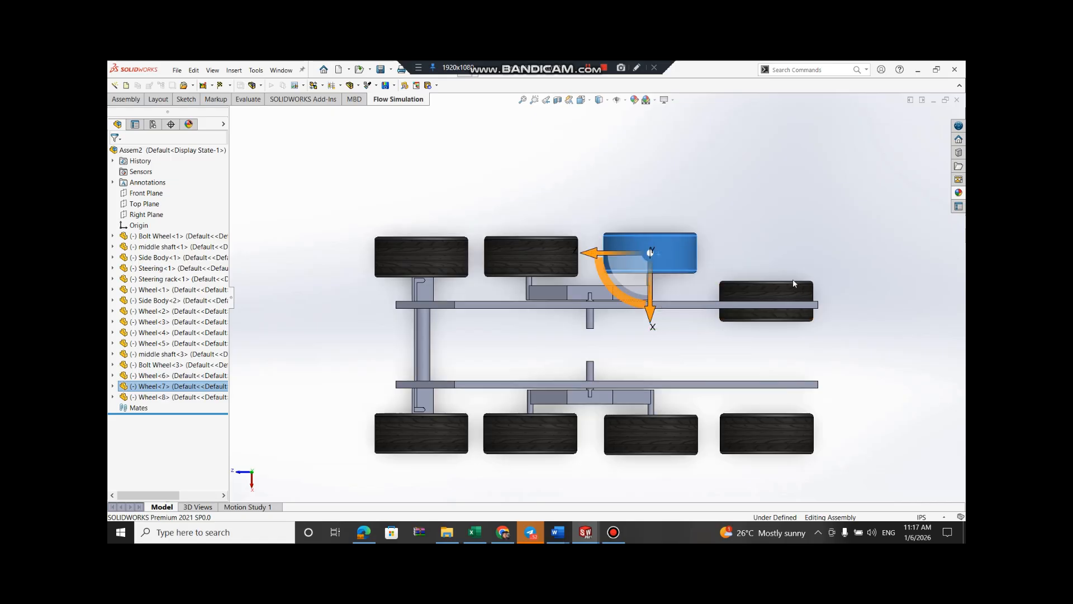
# Move the rear wheel copy about 1.10 in along X to the outside of the opposite side body
pyautogui.rightClick(800, 299)
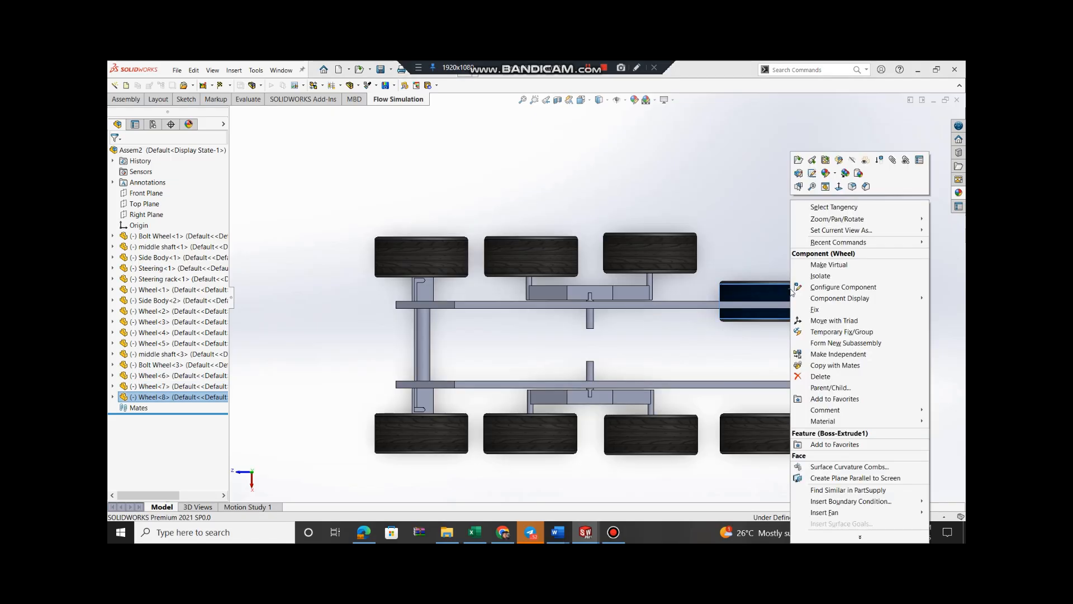
pyautogui.click(816, 320)
pyautogui.moveTo(767, 360); pyautogui.dragTo(771, 312)
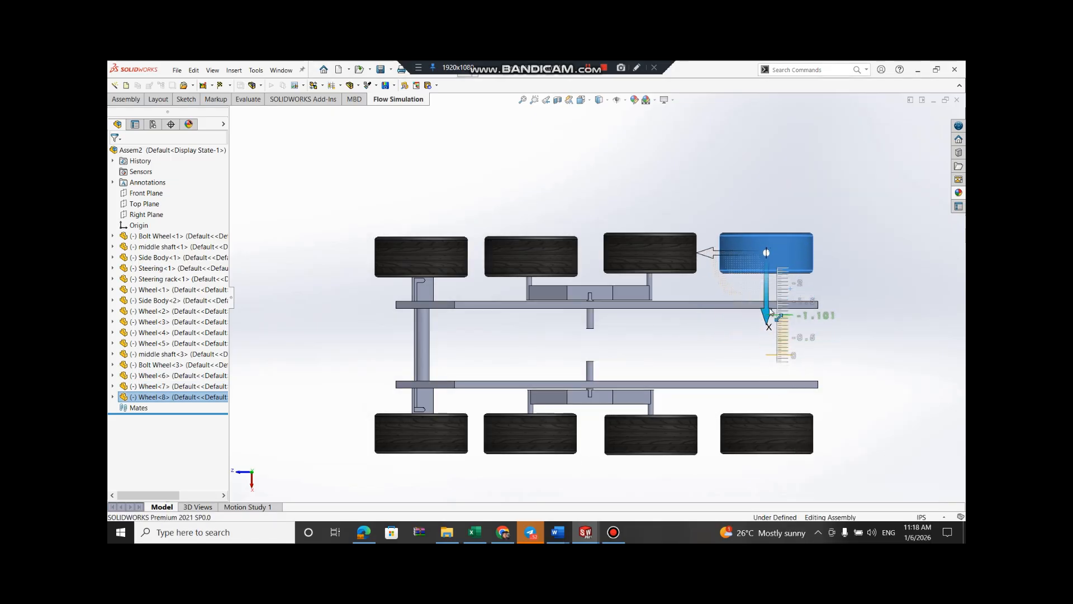
pyautogui.click(858, 294)
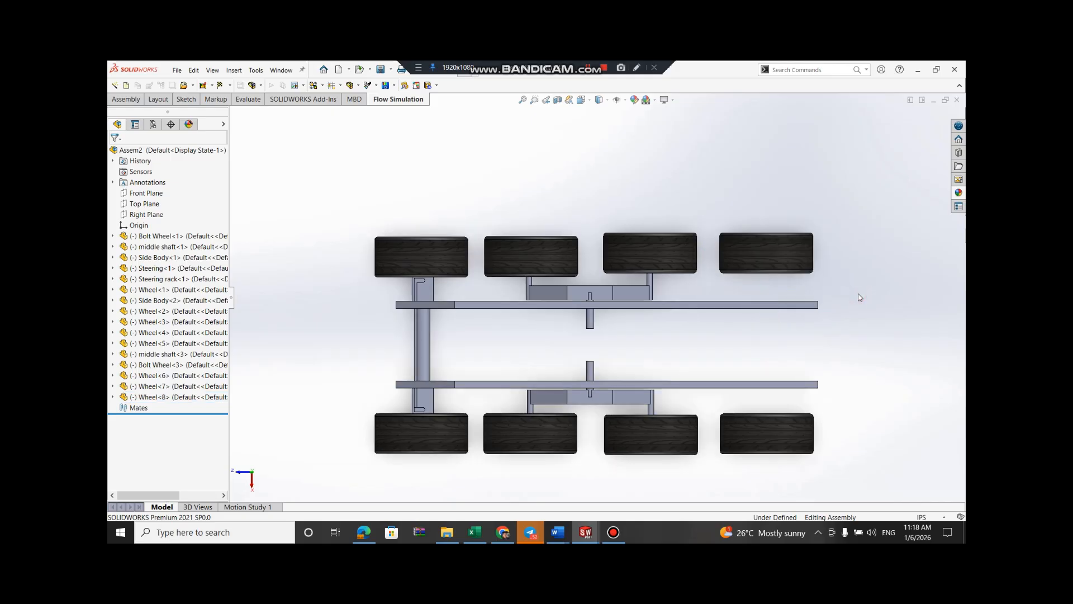
# Nudge the third and rear wheel copies slightly inward along X, in line with the two front wheels on that side
pyautogui.click(664, 250)
pyautogui.rightClick(664, 250)
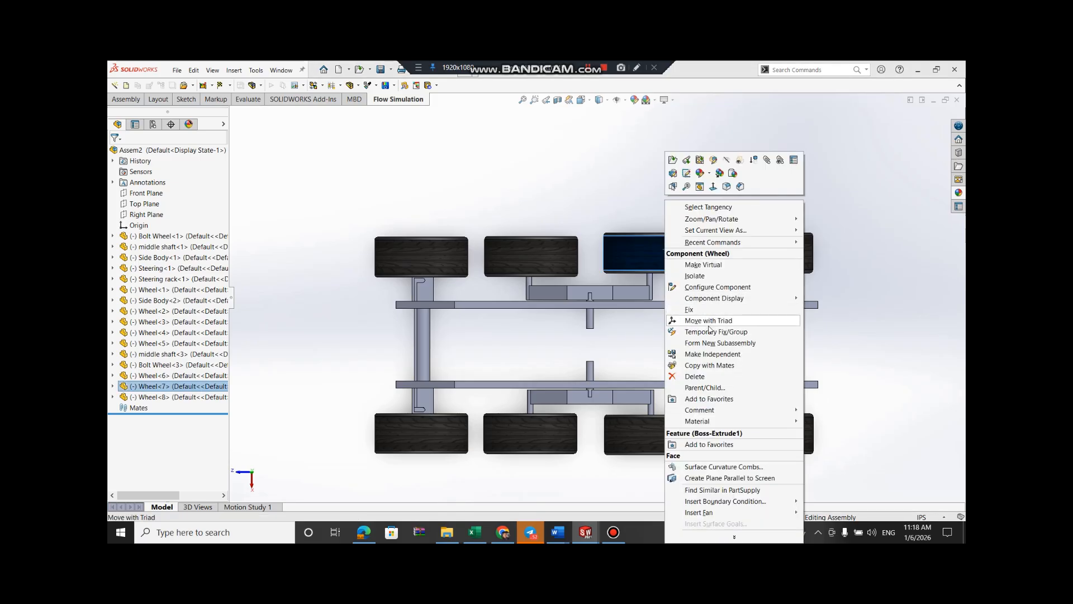
pyautogui.click(709, 323)
pyautogui.moveTo(651, 318); pyautogui.dragTo(654, 323)
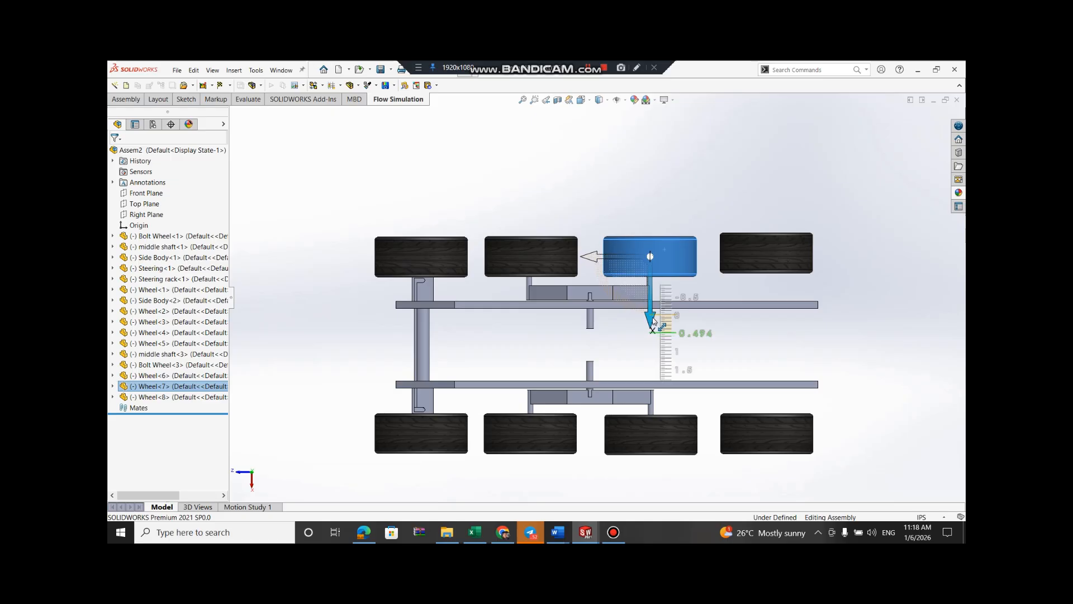
pyautogui.click(790, 262)
pyautogui.rightClick(791, 262)
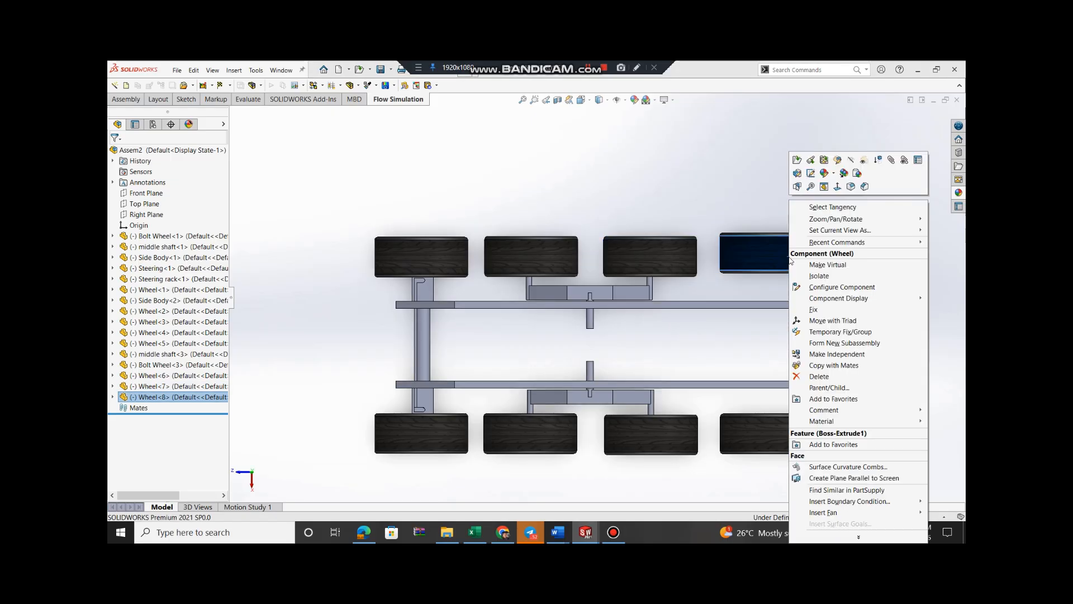
pyautogui.click(822, 320)
pyautogui.moveTo(766, 314); pyautogui.dragTo(766, 322)
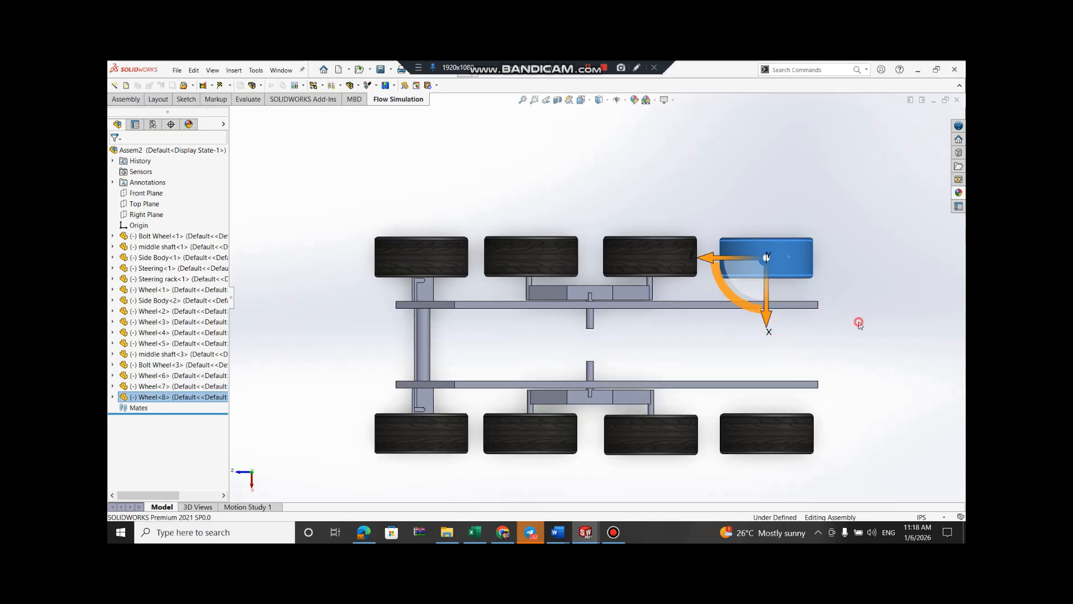
pyautogui.click(859, 322)
# Examine the alignment of the wheels and side bodies from the side and the front of the vehicle
pyautogui.press('Up')
pyautogui.press('Up')
pyautogui.press('Up')
pyautogui.press('Up')
pyautogui.press('Up')
pyautogui.press('Up')
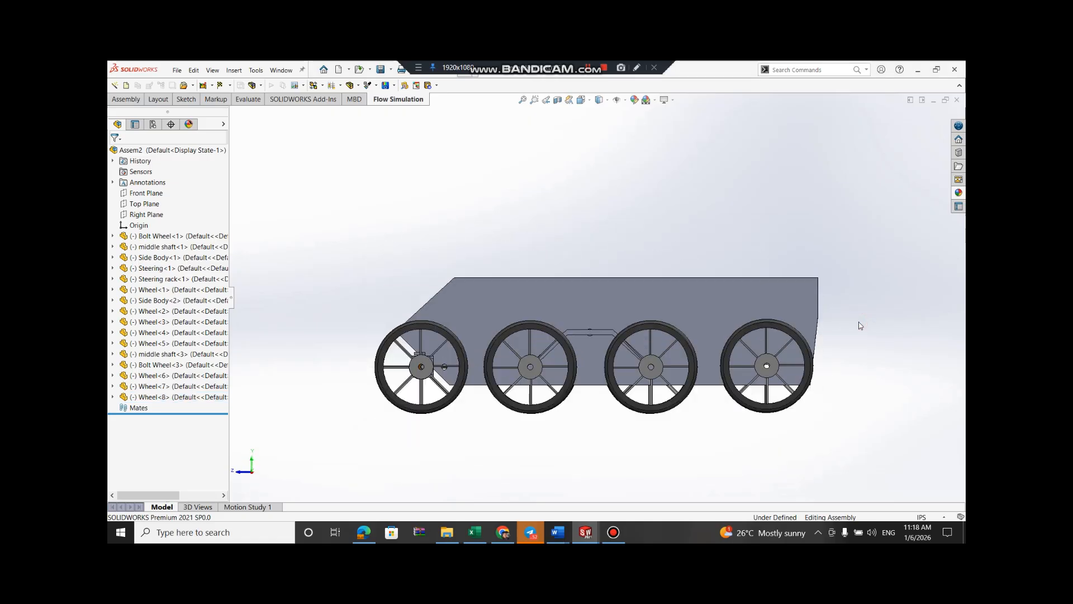
pyautogui.press('Right')
pyautogui.press('Right')
pyautogui.press('Right')
pyautogui.press('Right')
pyautogui.press('Right')
pyautogui.press('Right')
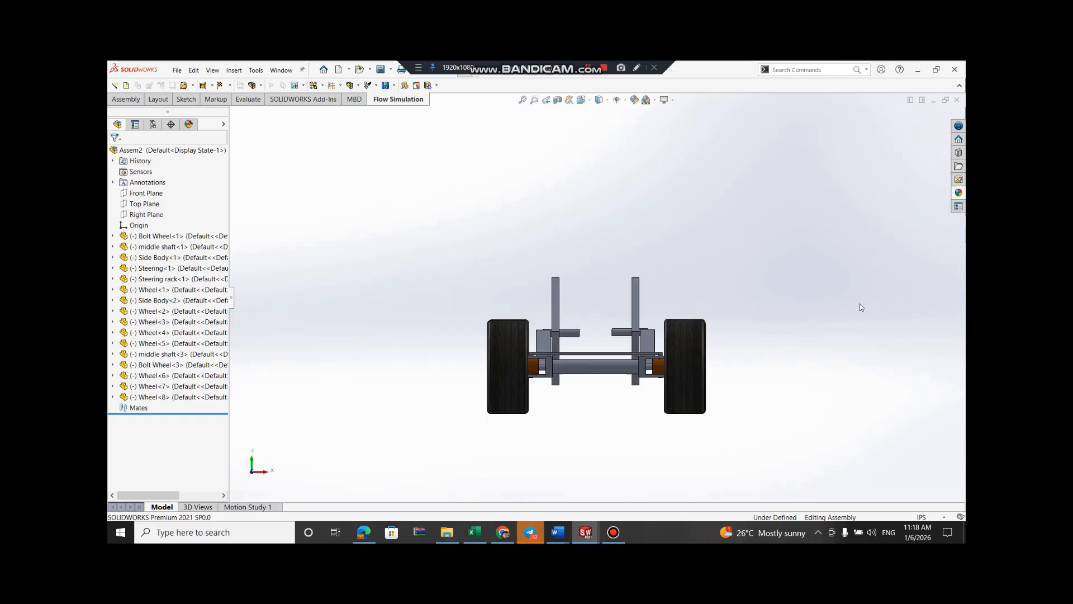
pyautogui.press('Right')
pyautogui.press('Right')
pyautogui.press('Right')
pyautogui.press('Right')
pyautogui.press('Right')
pyautogui.press('Right')
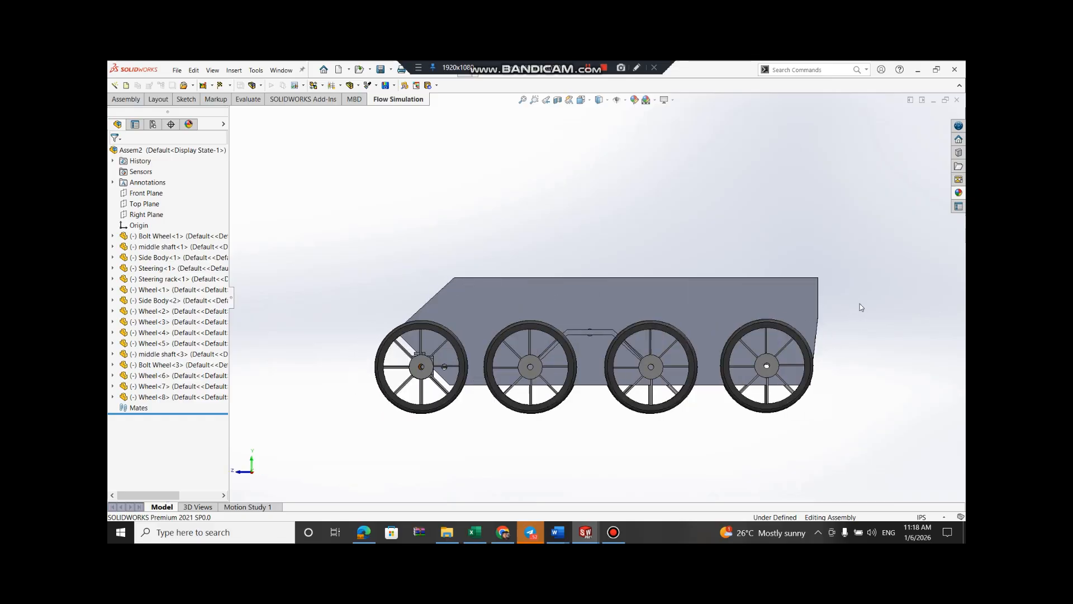
pyautogui.press('Right')
pyautogui.press('Right')
pyautogui.press('Right')
pyautogui.press('Right')
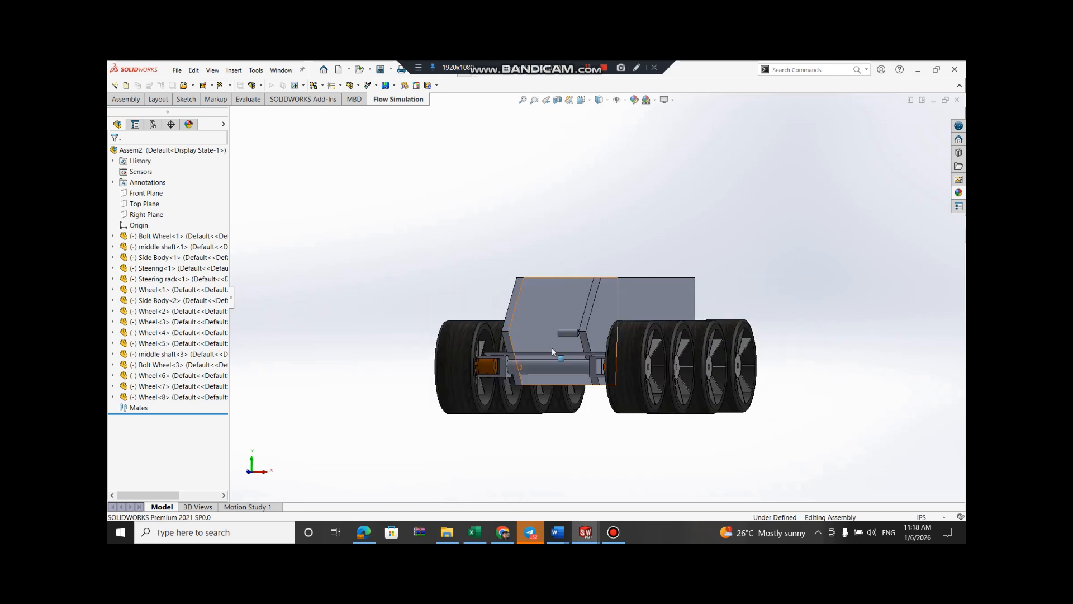
# Examine the steering, middle shafts and front wheels closely from a raised front view
pyautogui.scroll(-5, 551, 347)
pyautogui.scroll(4, 551, 348)
pyautogui.press('Down')
pyautogui.press('Down')
pyautogui.press('Down')
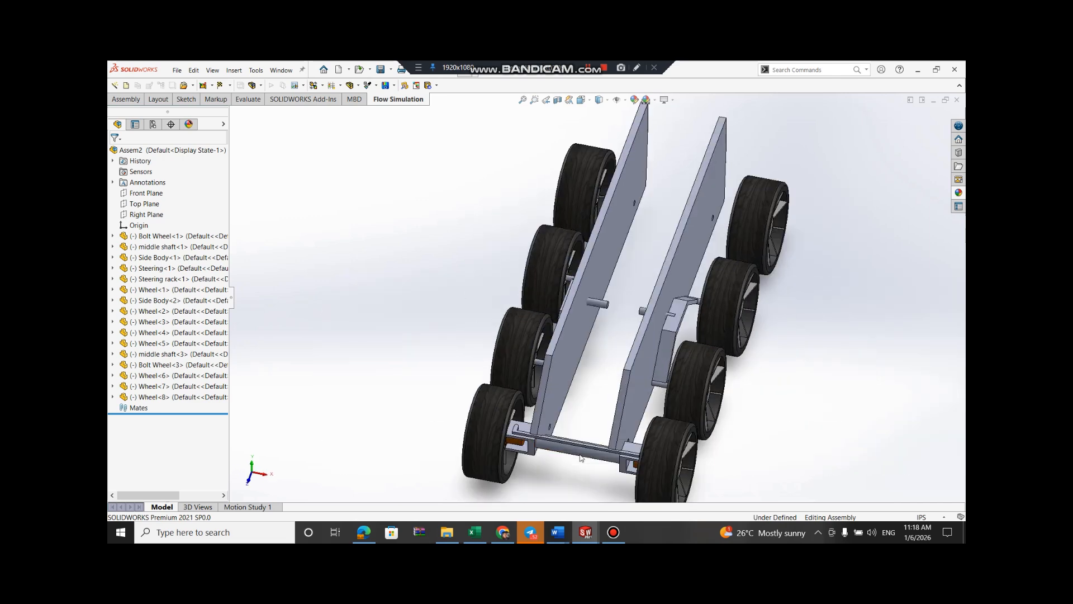
pyautogui.press('Up')
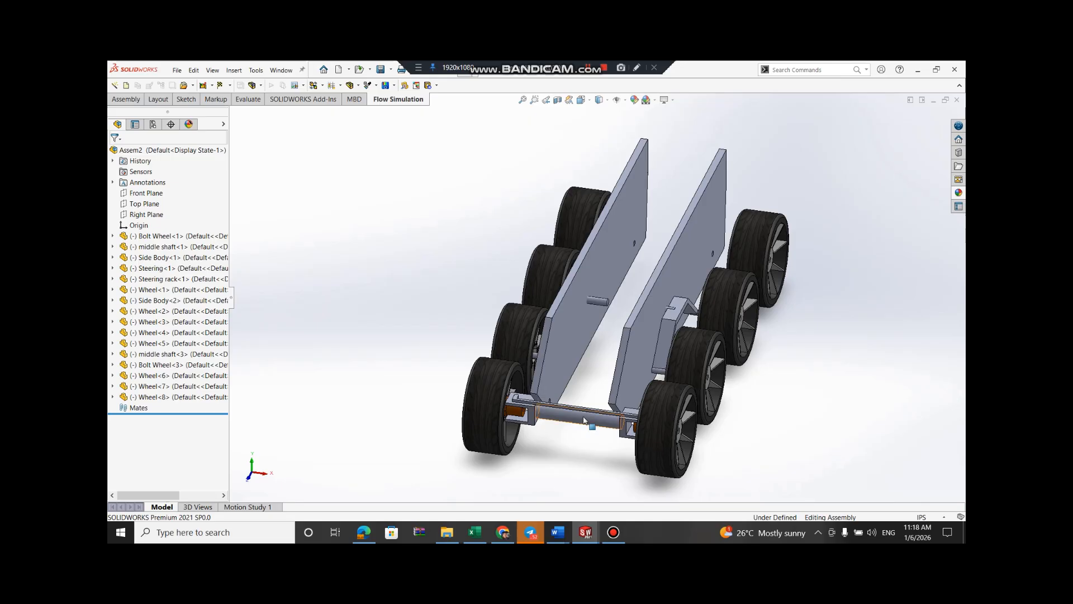
pyautogui.scroll(1, 584, 421)
pyautogui.press('Up')
pyautogui.press('Up')
# Inspect the whole vehicle all the way around, comparing the wheel positions on both sides
pyautogui.press('Left')
pyautogui.press('Left')
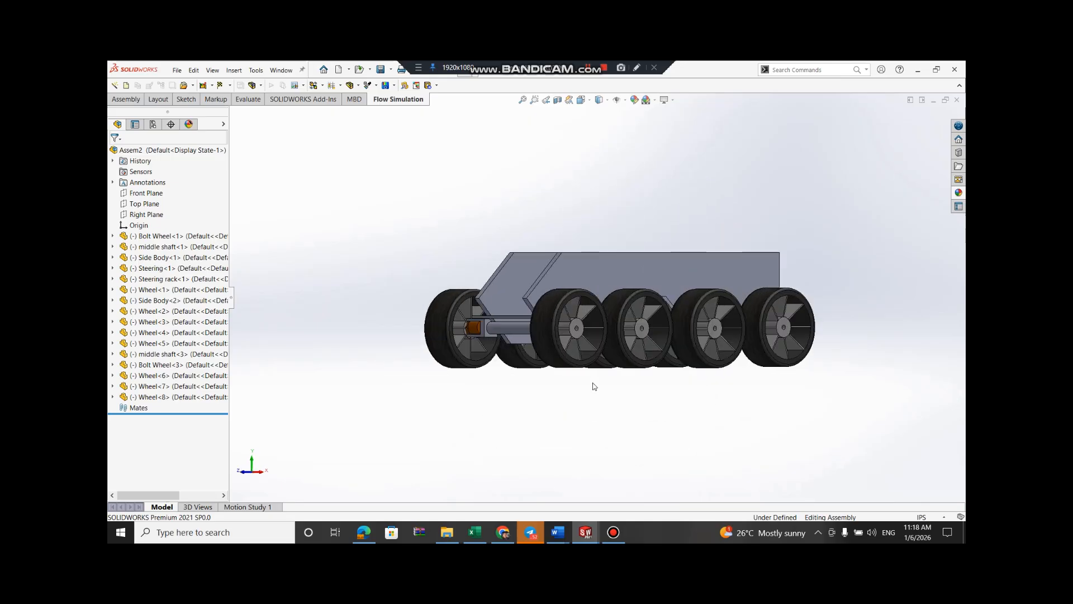
pyautogui.press('Left')
pyautogui.press('Left')
pyautogui.press('Left')
pyautogui.press('Left')
pyautogui.press('Left')
pyautogui.press('Left')
pyautogui.press('Left')
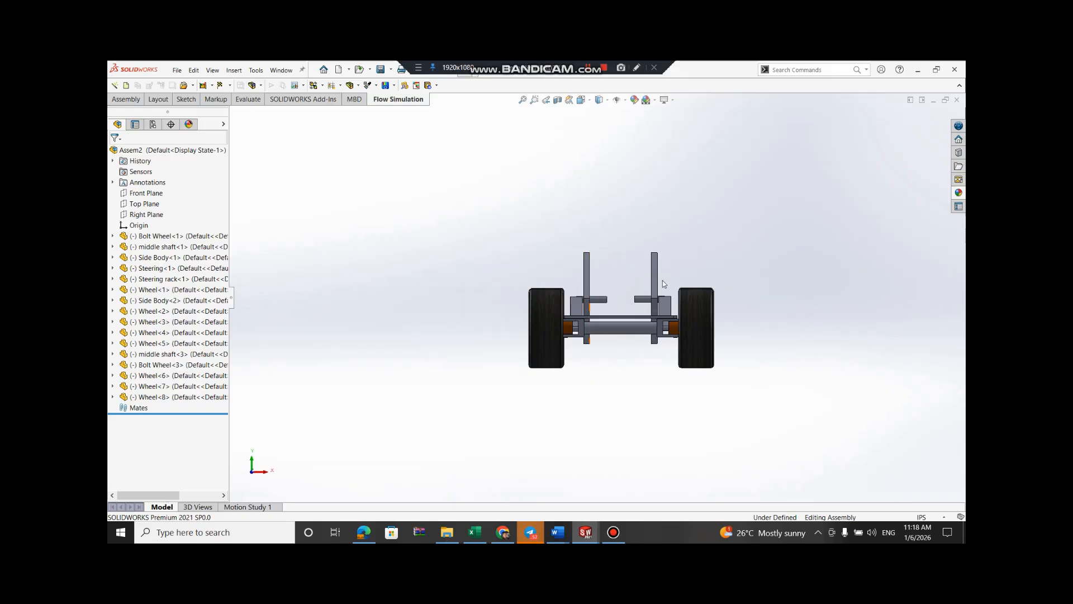
pyautogui.press('Left')
pyautogui.press('Left')
pyautogui.press('Left')
pyautogui.press('Left')
pyautogui.press('Left')
pyautogui.press('Left')
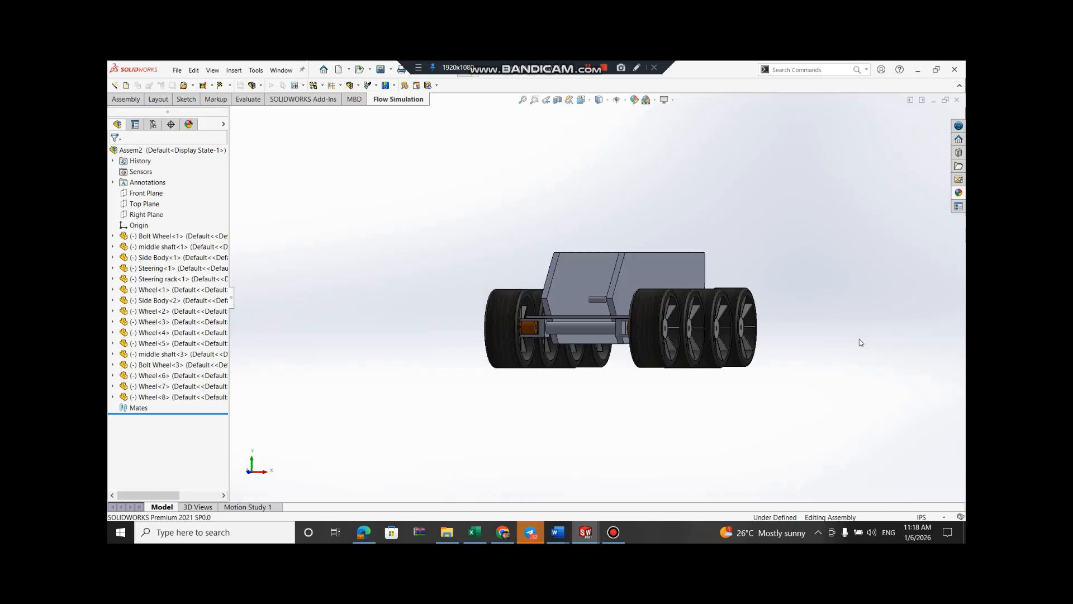
pyautogui.press('Left')
pyautogui.press('Left')
pyautogui.press('Left')
pyautogui.press('Left')
pyautogui.press('Left')
pyautogui.press('Left')
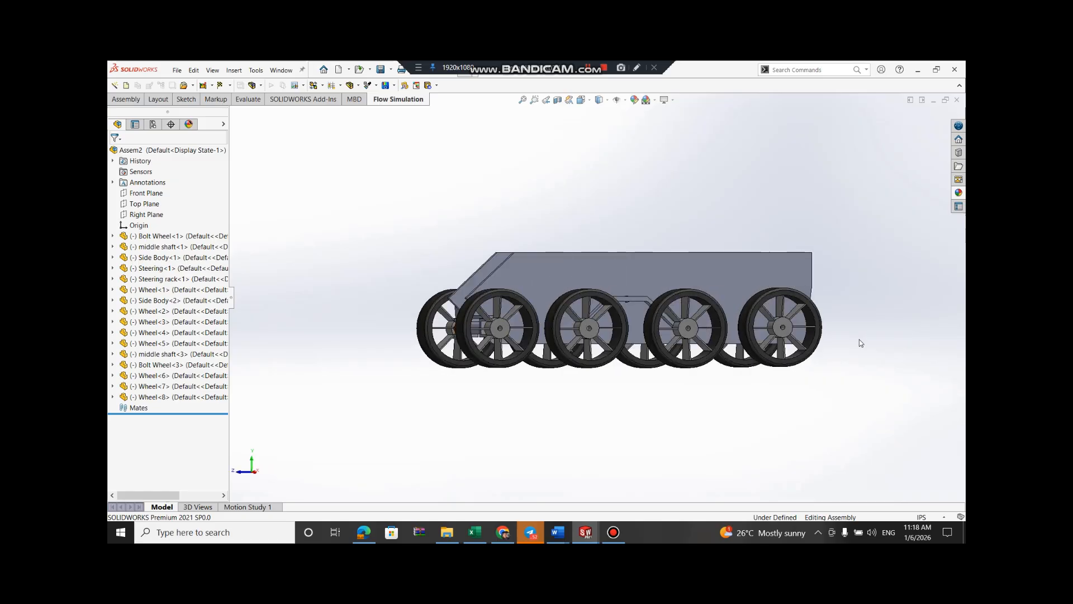
pyautogui.press('Left')
pyautogui.press('Left')
pyautogui.press('Left')
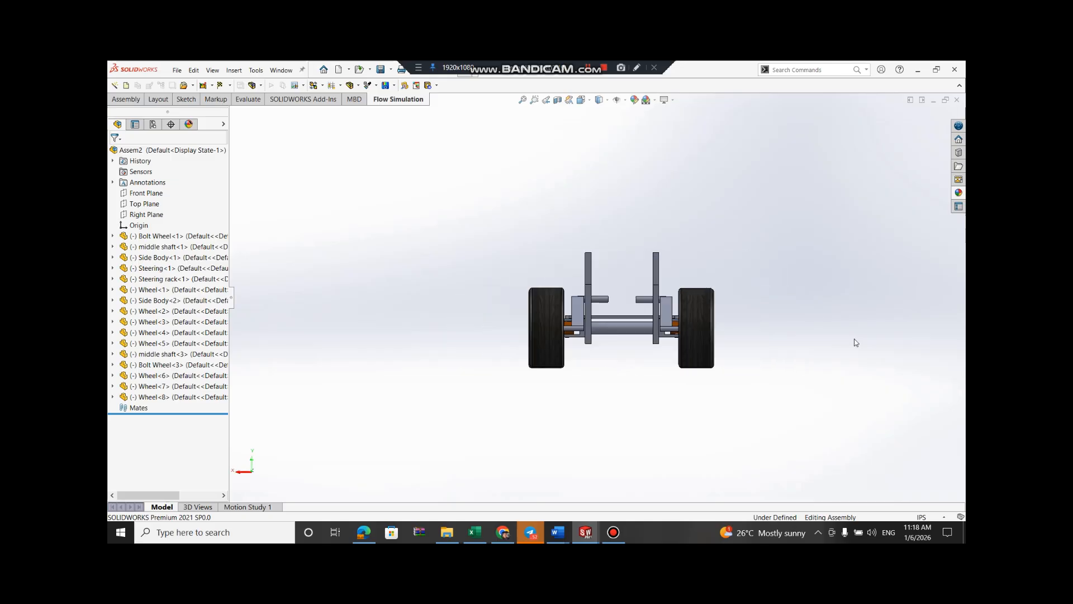
pyautogui.press('Left')
pyautogui.press('Left')
pyautogui.press('Left')
pyautogui.press('Left')
pyautogui.press('Left')
pyautogui.press('Left')
pyautogui.press('Left')
pyautogui.press('Left')
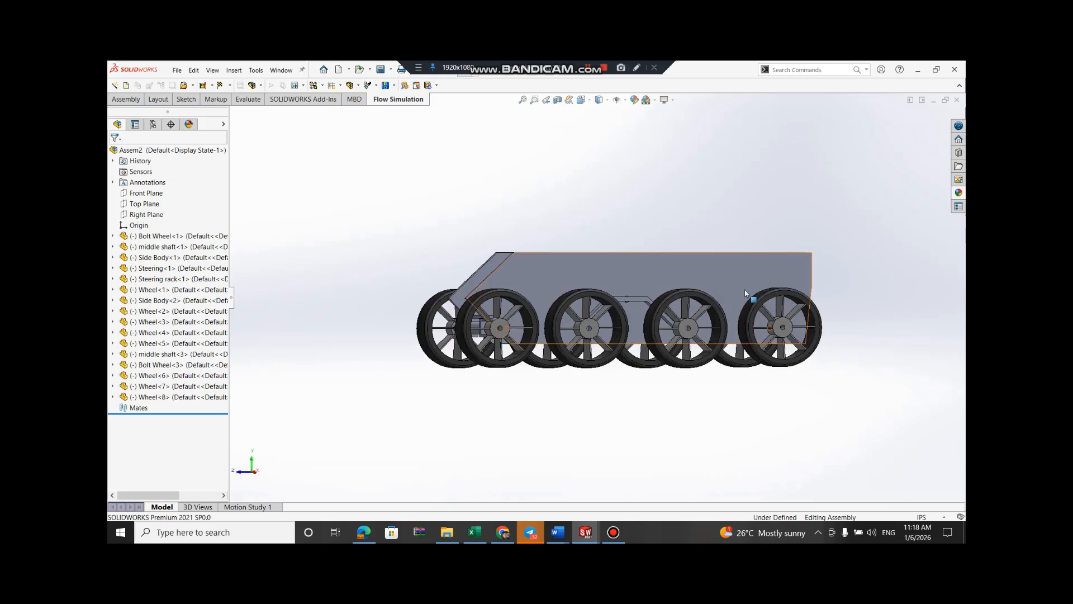
pyautogui.press('Left')
pyautogui.press('Left')
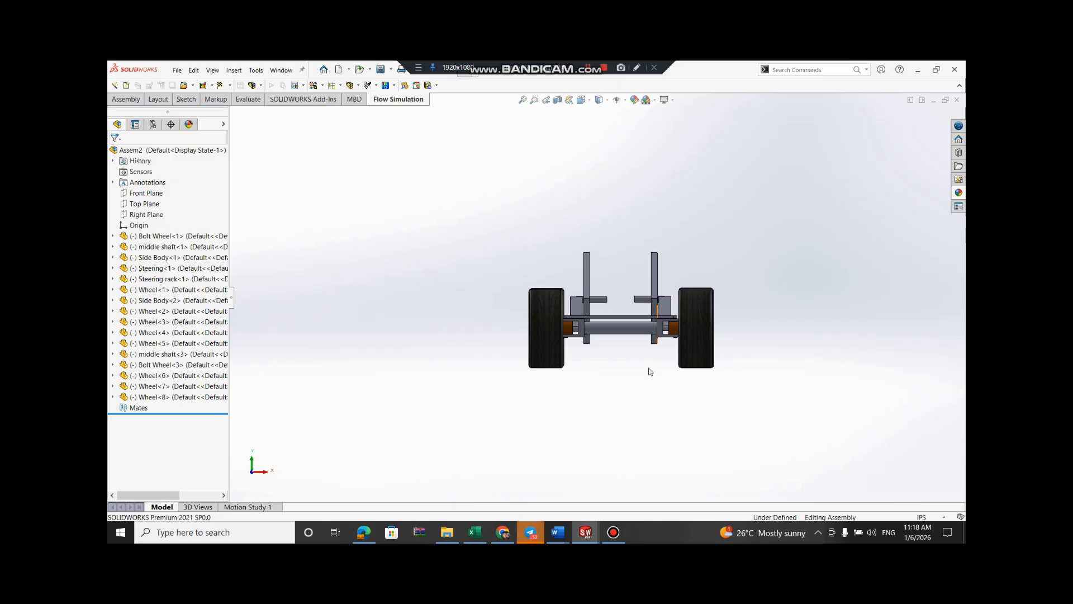
# Check the spacing of all eight wheels and the side bodies from above and from tilted side views
pyautogui.press('Down')
pyautogui.press('Down')
pyautogui.press('Down')
pyautogui.press('Down')
pyautogui.press('Down')
pyautogui.press('Down')
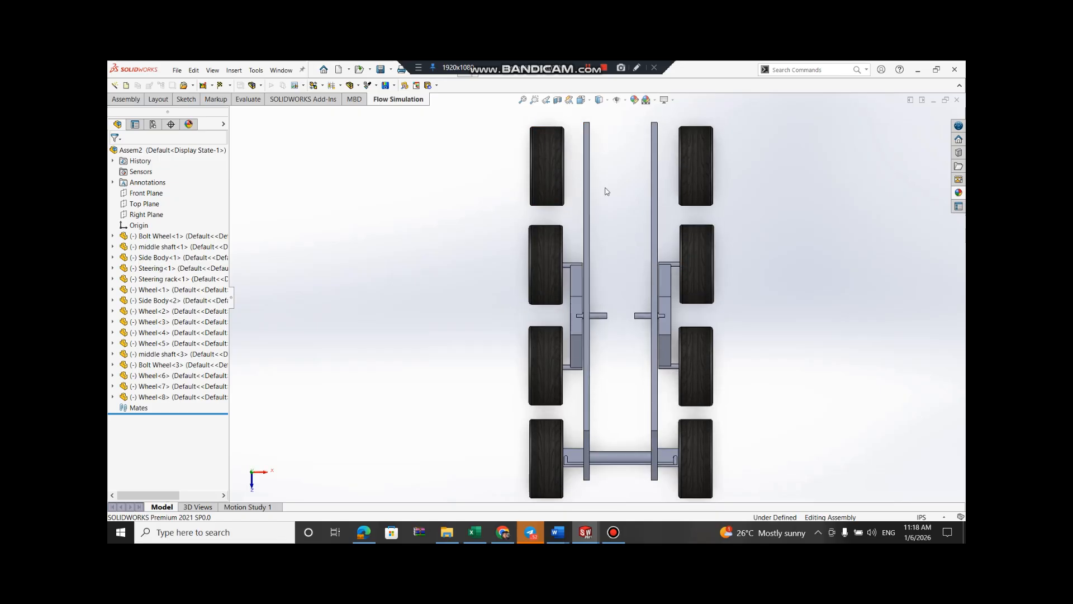
pyautogui.press('Up')
pyautogui.press('Up')
pyautogui.press('Up')
pyautogui.press('Left')
pyautogui.press('Left')
pyautogui.press('Left')
pyautogui.press('Left')
pyautogui.press('Left')
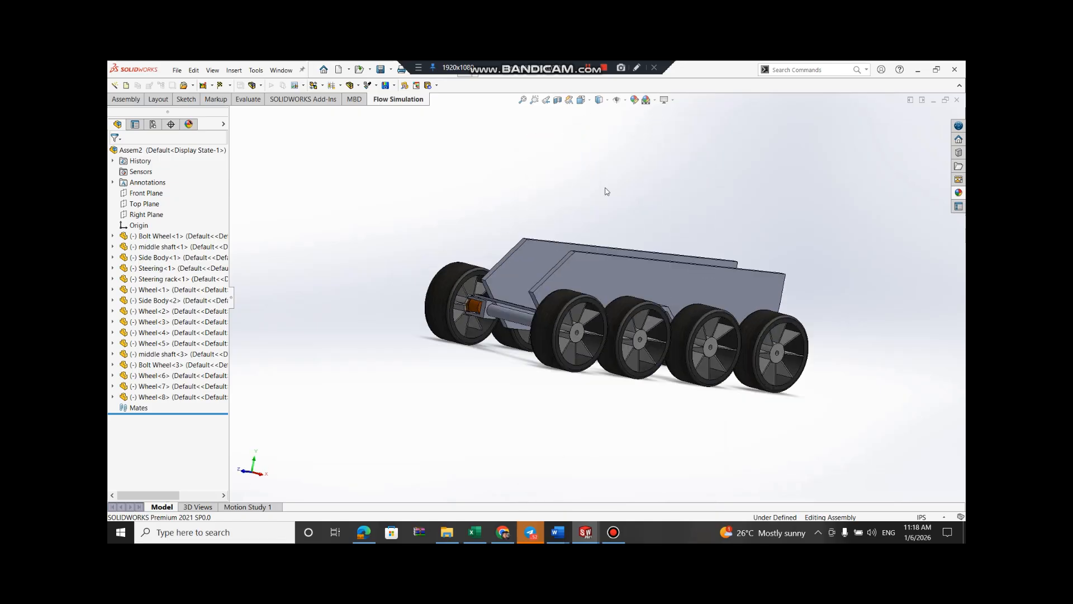
pyautogui.press('Left')
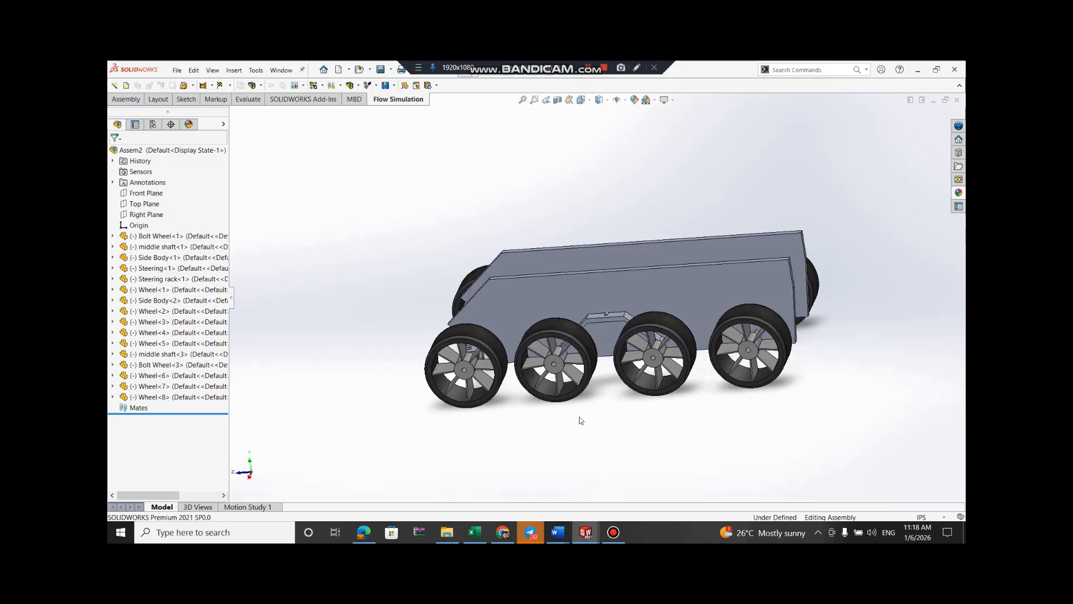
pyautogui.press('Left')
pyautogui.press('Left')
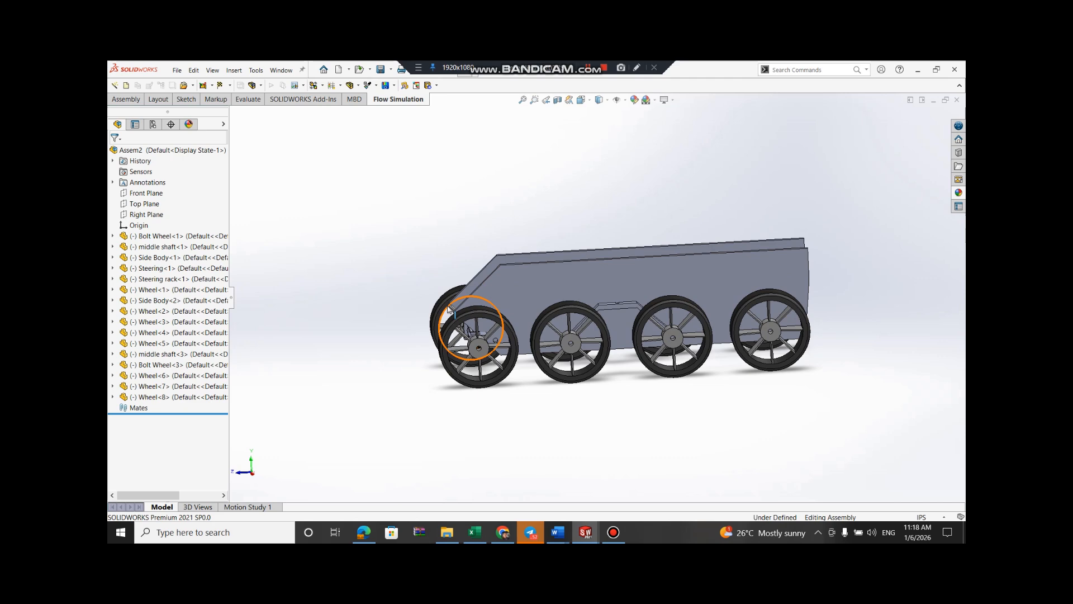
# Start an assembly-level sketch on the outer face of the first side body
pyautogui.click(595, 283)
pyautogui.rightClick(596, 280)
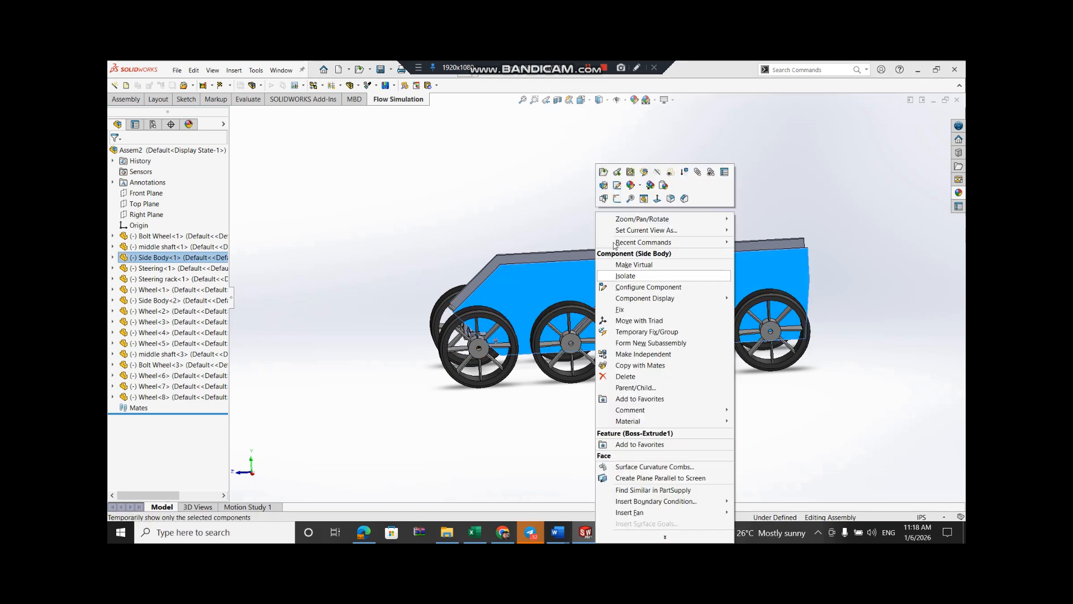
pyautogui.click(614, 204)
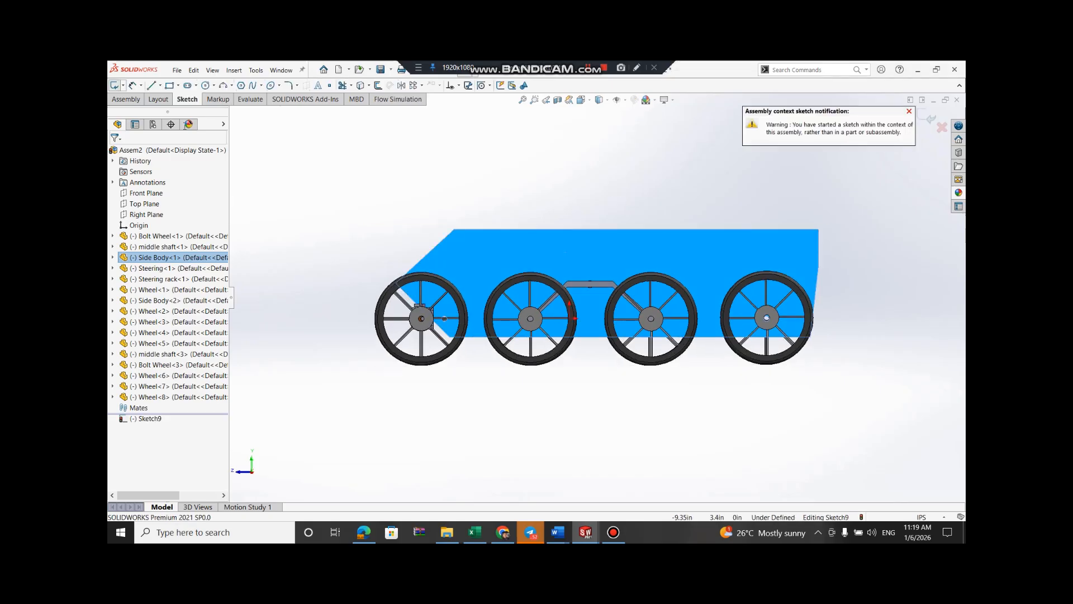
pyautogui.click(161, 87)
pyautogui.click(162, 114)
pyautogui.click(398, 286)
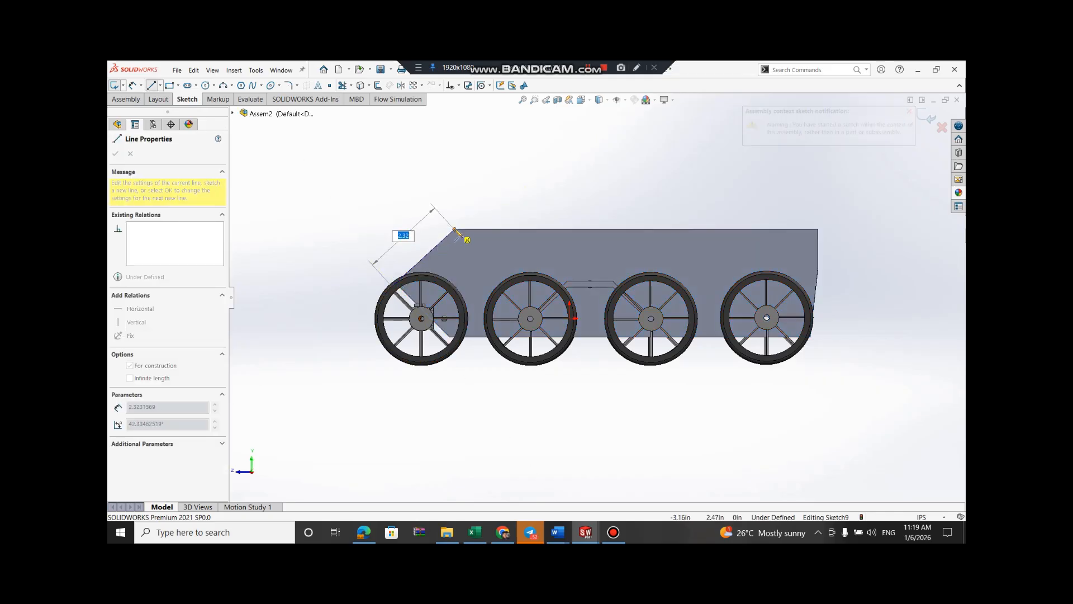
pyautogui.press('Escape')
pyautogui.press('Escape')
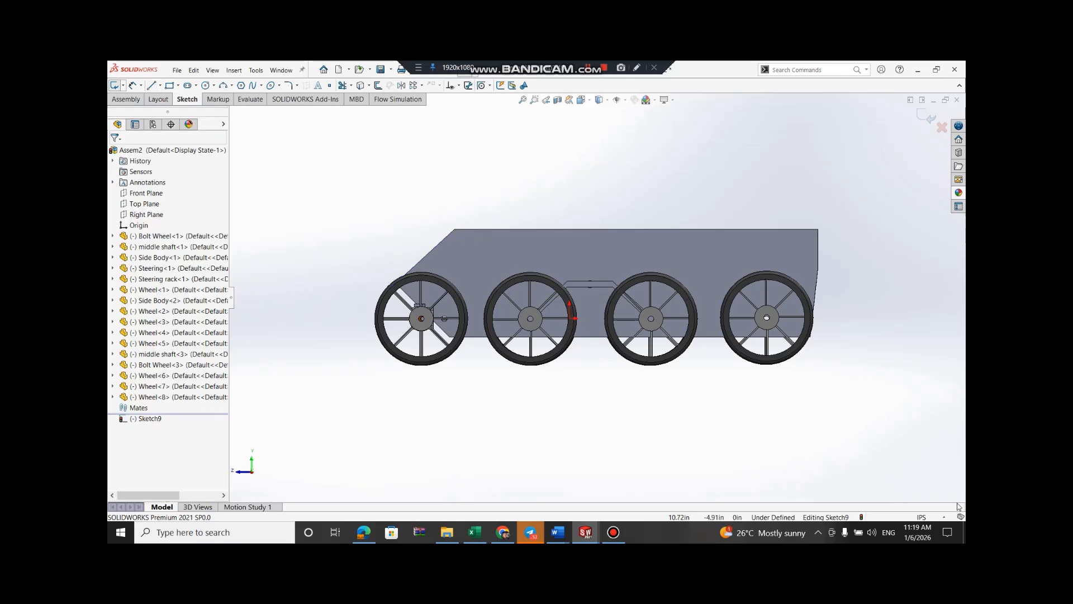
# Switch the assembly's unit system to MMGS (millimeter, gram, second)
pyautogui.click(942, 518)
pyautogui.click(903, 476)
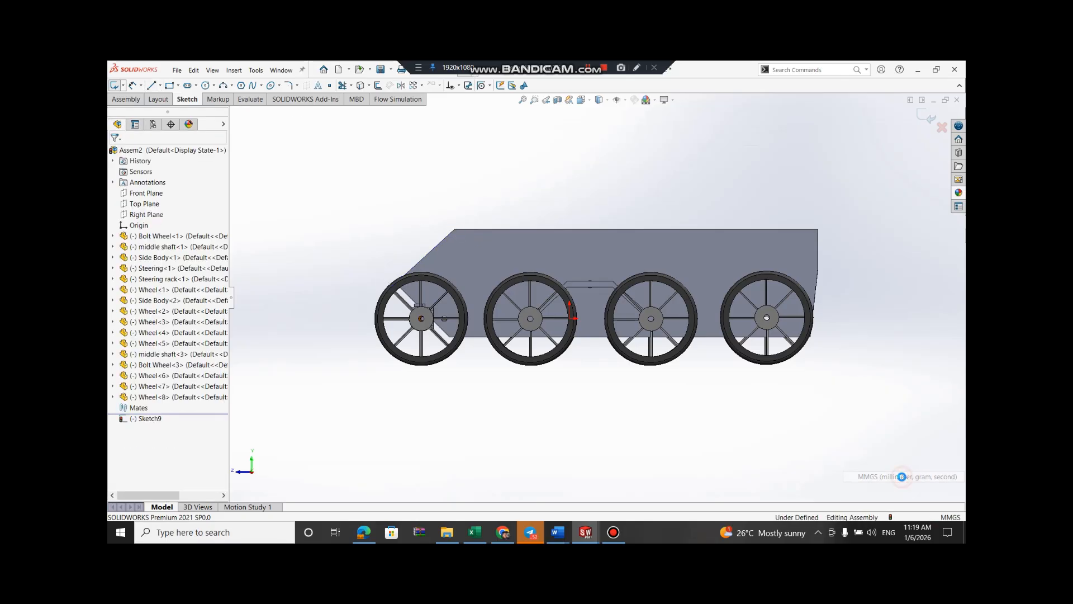
# Measure the first side body's slanted front edge with a trial centerline in a new assembly sketch on its face
pyautogui.click(115, 86)
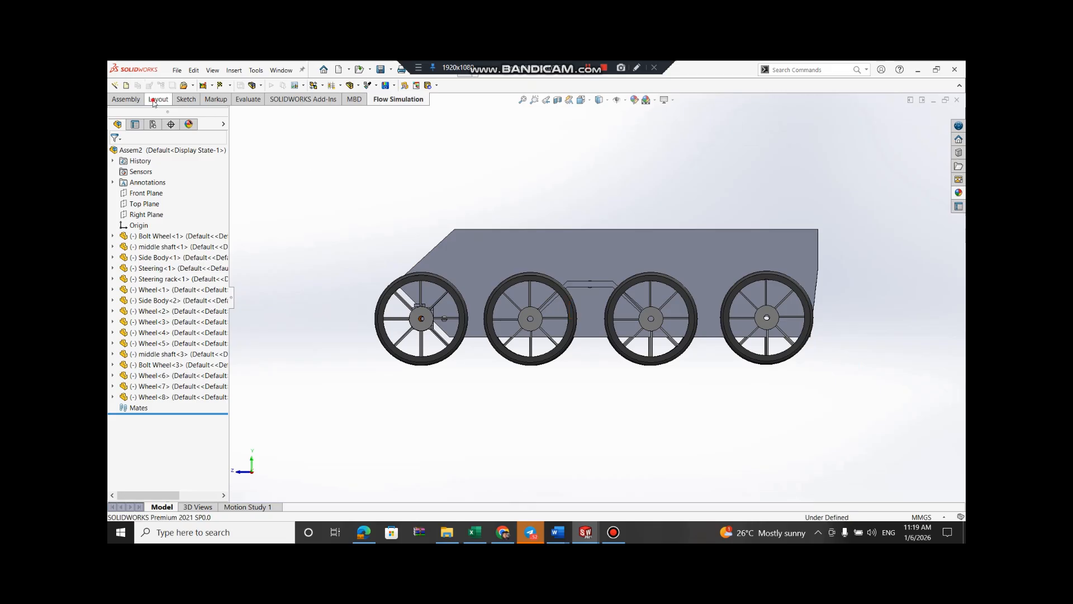
pyautogui.click(154, 101)
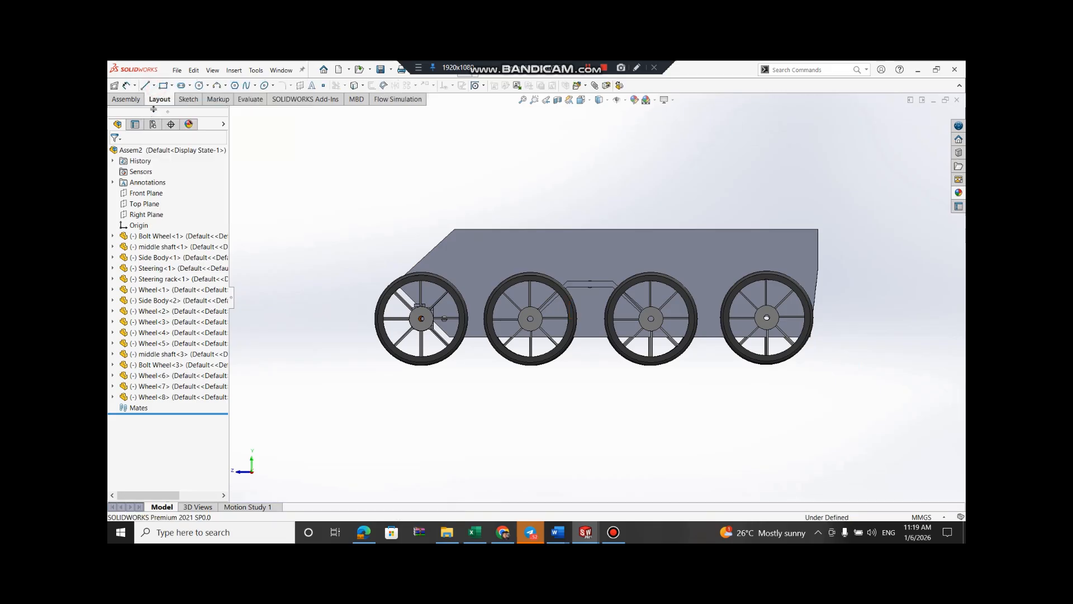
pyautogui.click(153, 86)
pyautogui.click(158, 108)
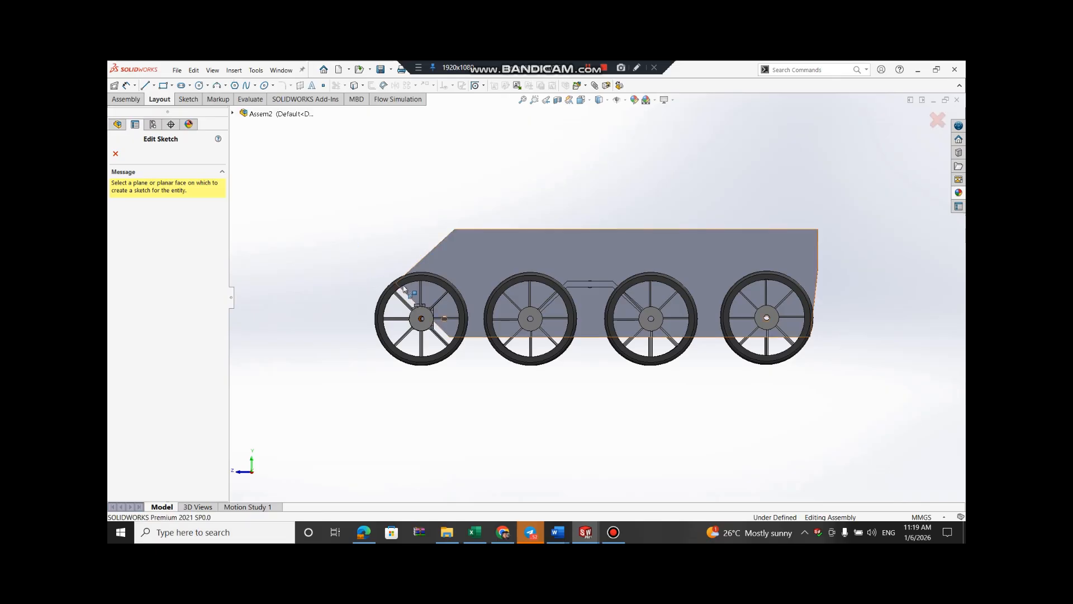
pyautogui.click(457, 235)
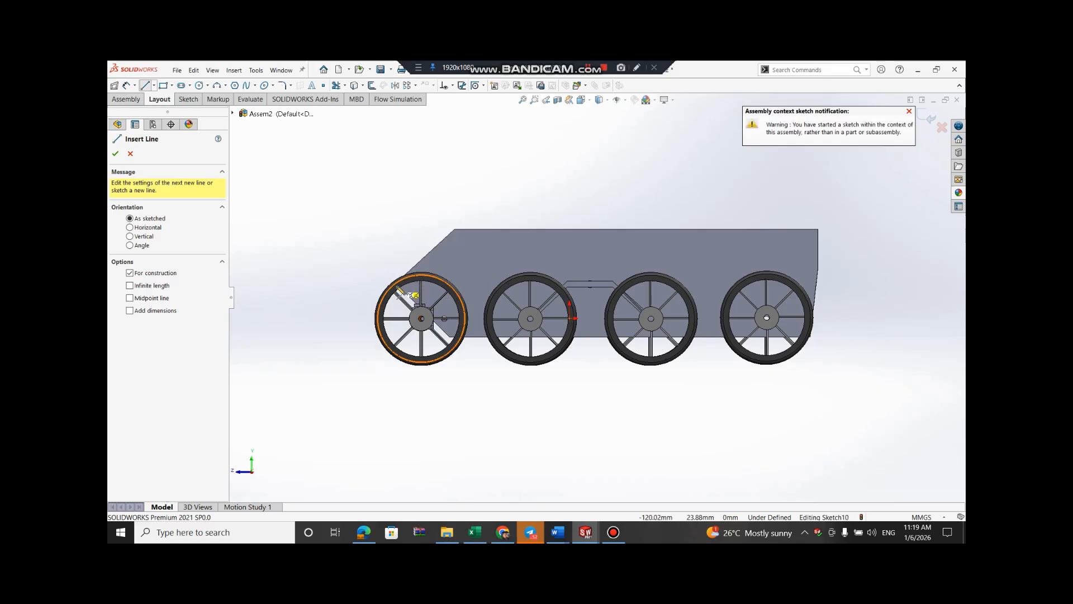
pyautogui.click(454, 230)
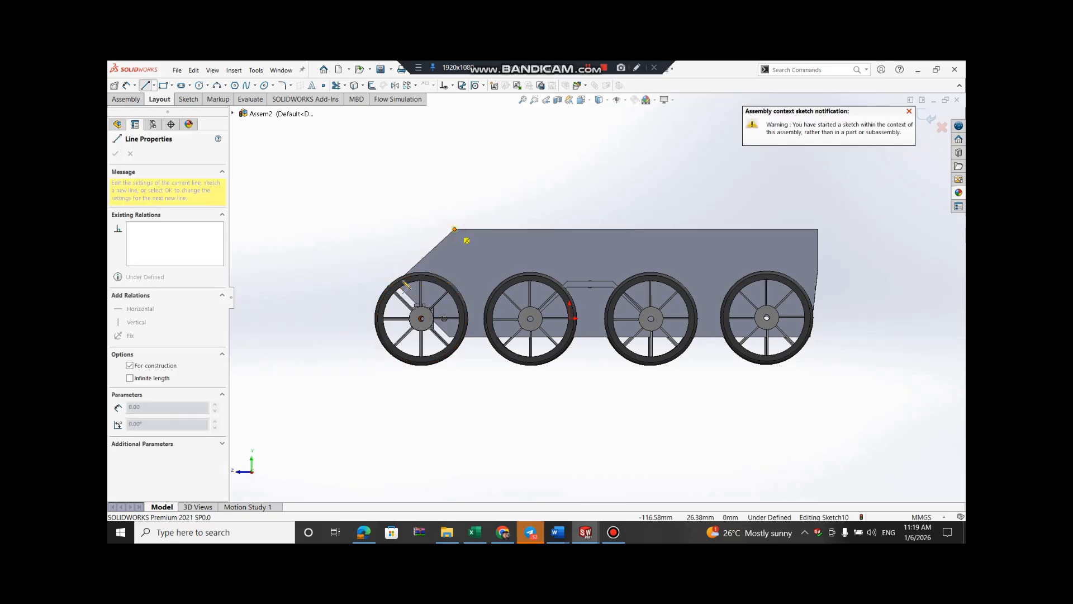
pyautogui.scroll(4, 411, 293)
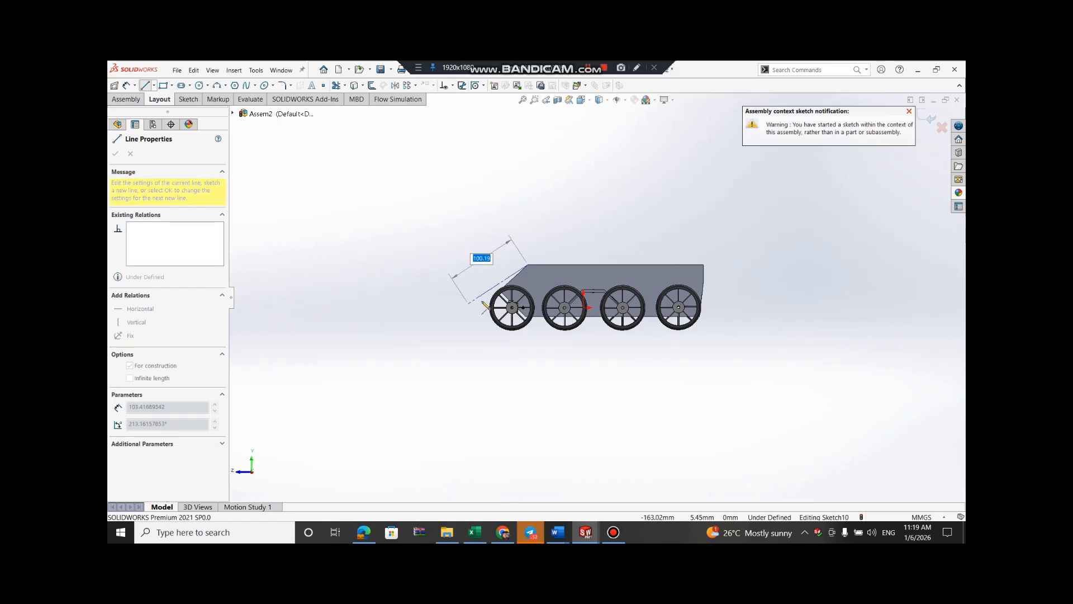
pyautogui.scroll(-6, 570, 285)
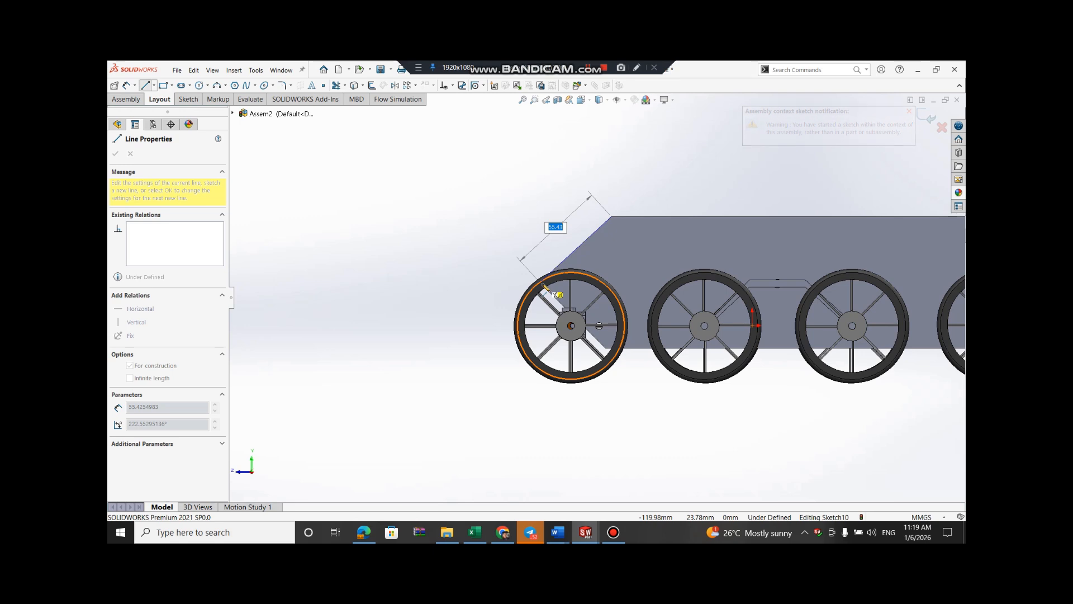
pyautogui.press('Escape')
pyautogui.press('Escape')
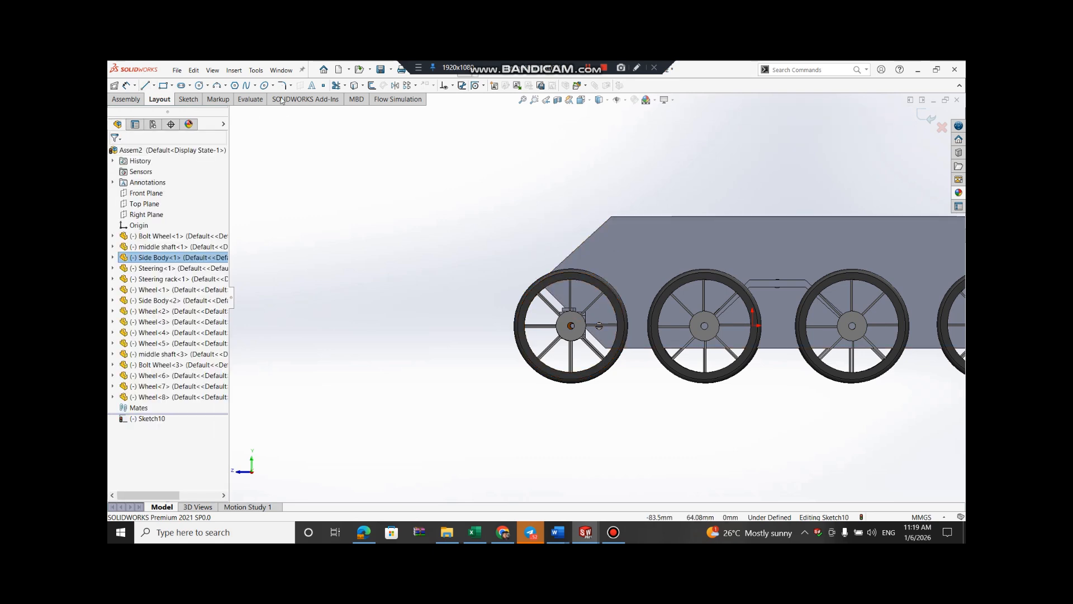
# Exit the empty sketch and orient the view normal to the second side body's face
pyautogui.scroll(4, 724, 284)
pyautogui.press('Right')
pyautogui.press('Right')
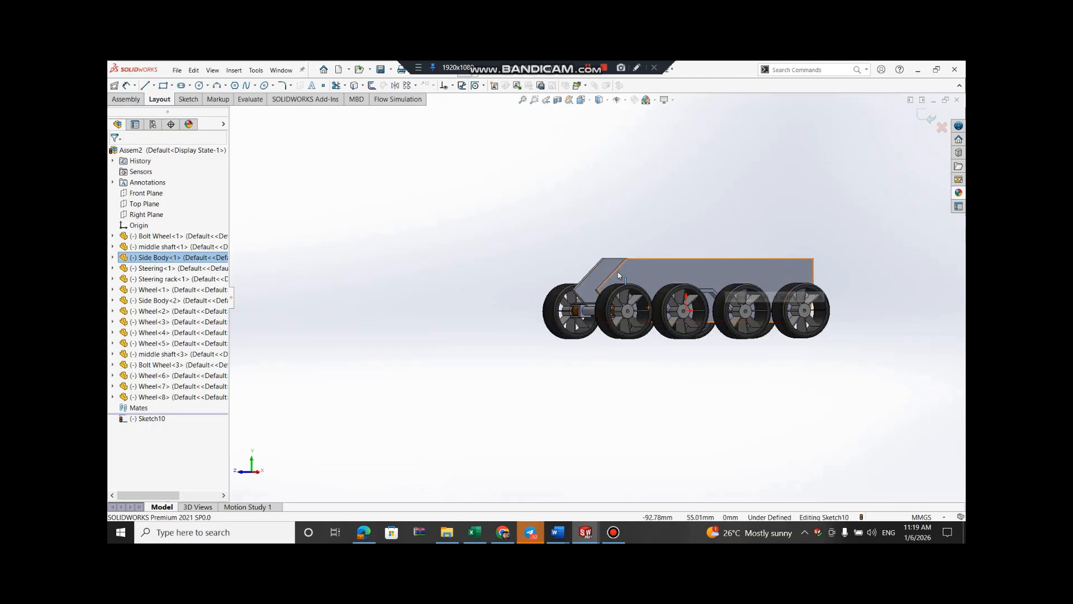
pyautogui.rightClick(589, 274)
pyautogui.click(923, 119)
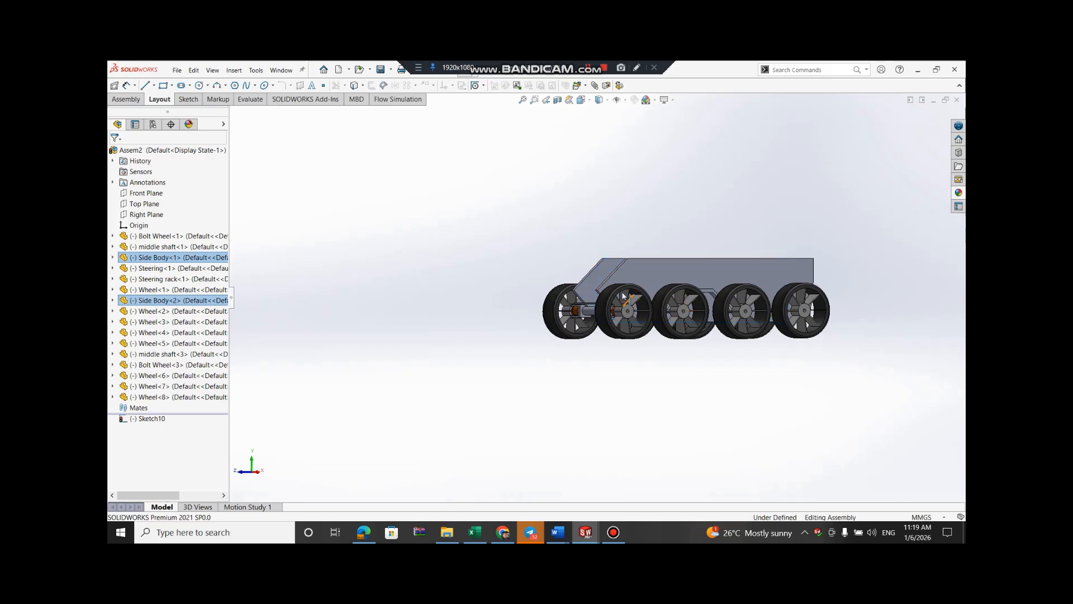
pyautogui.rightClick(590, 288)
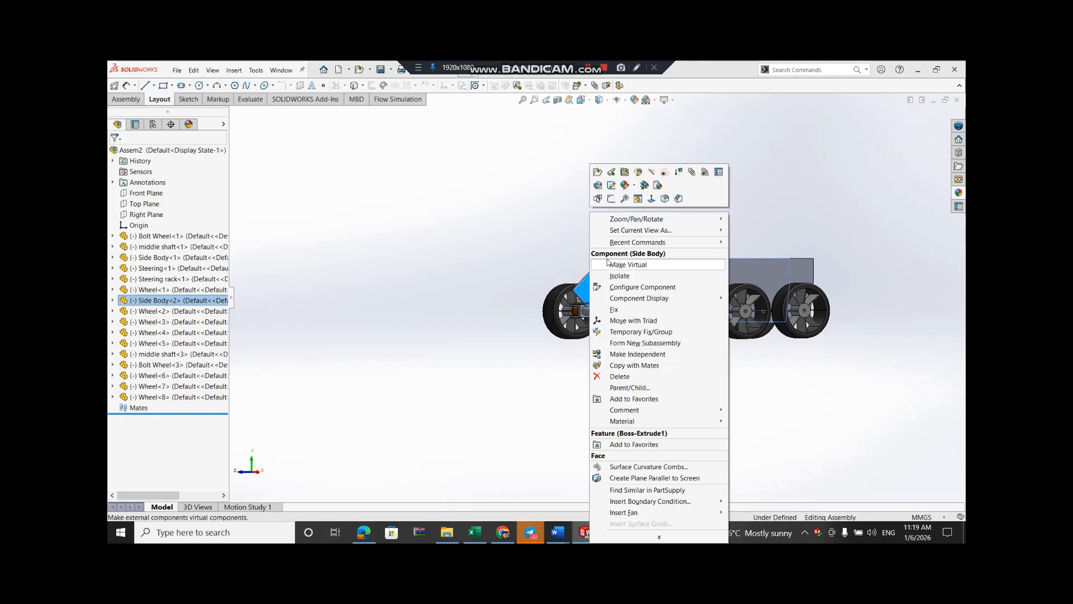
pyautogui.click(608, 200)
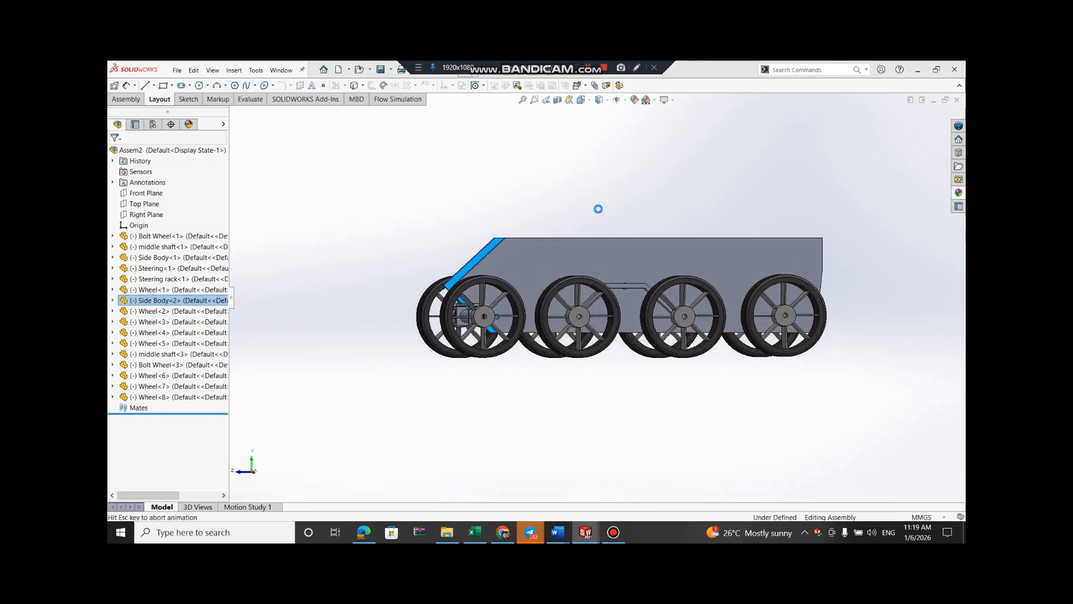
# Sketch on the second side body's face and measure its slanted front edge with a trial centerline
pyautogui.click(155, 89)
pyautogui.click(159, 109)
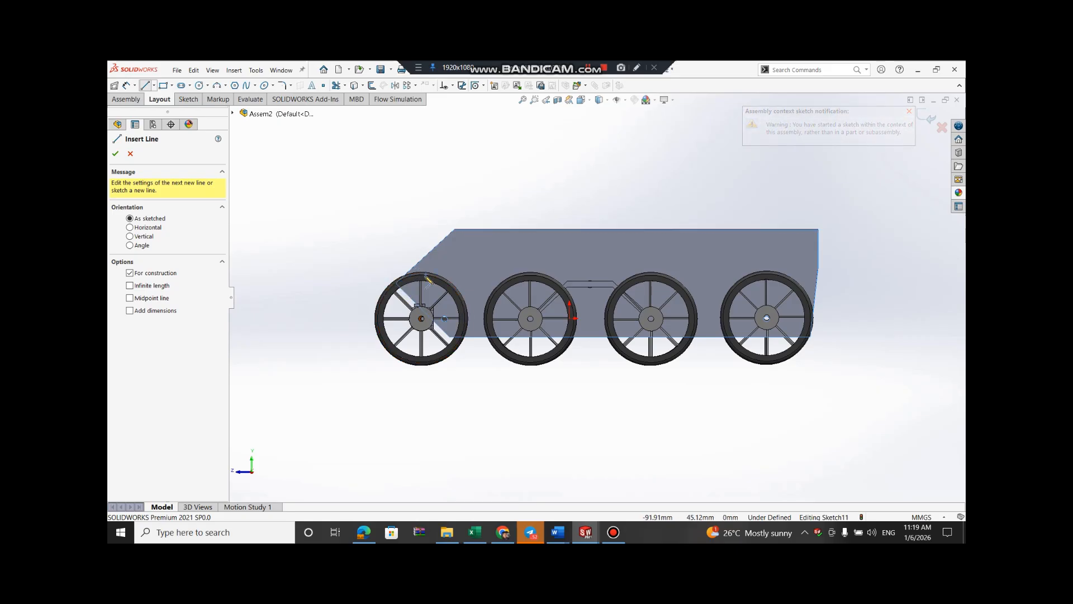
pyautogui.click(396, 283)
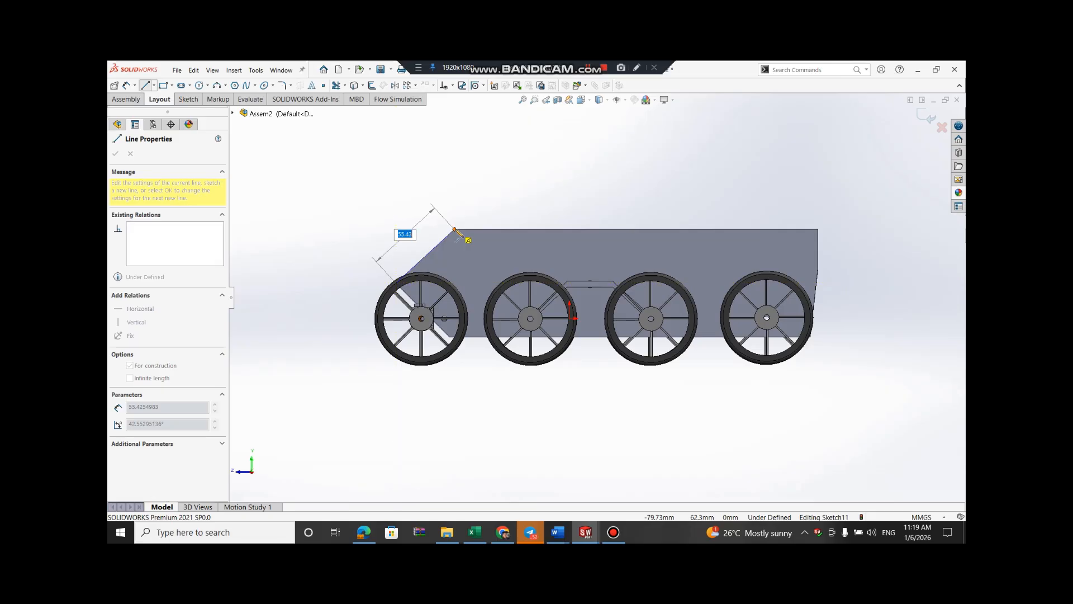
pyautogui.press('Escape')
pyautogui.press('Escape')
# Measure the side body's top edge from front corner to rear corner with a trial centerline
pyautogui.click(154, 85)
pyautogui.click(170, 108)
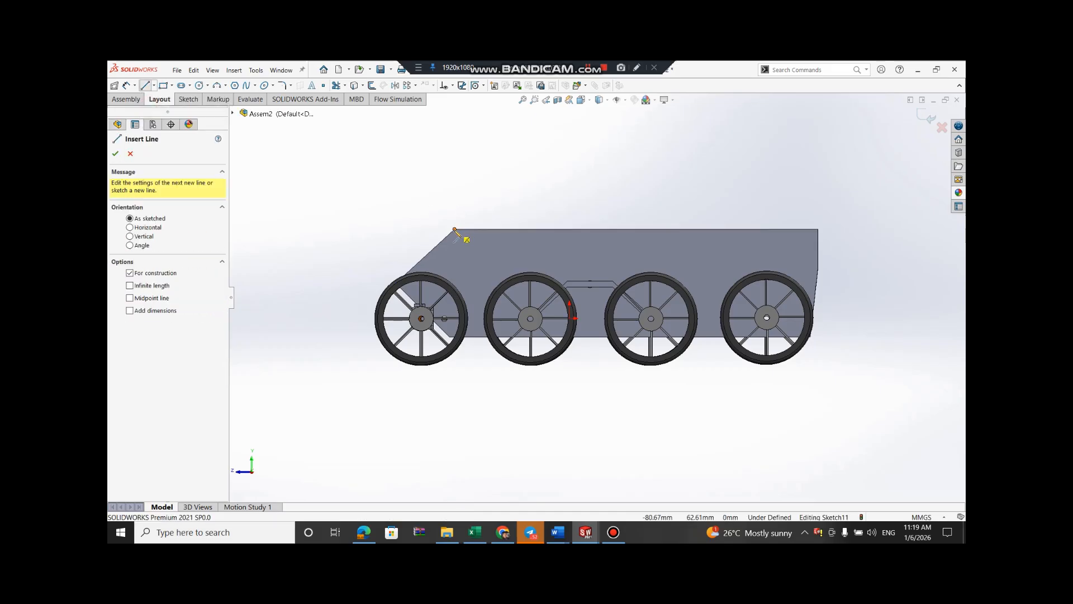
pyautogui.click(454, 229)
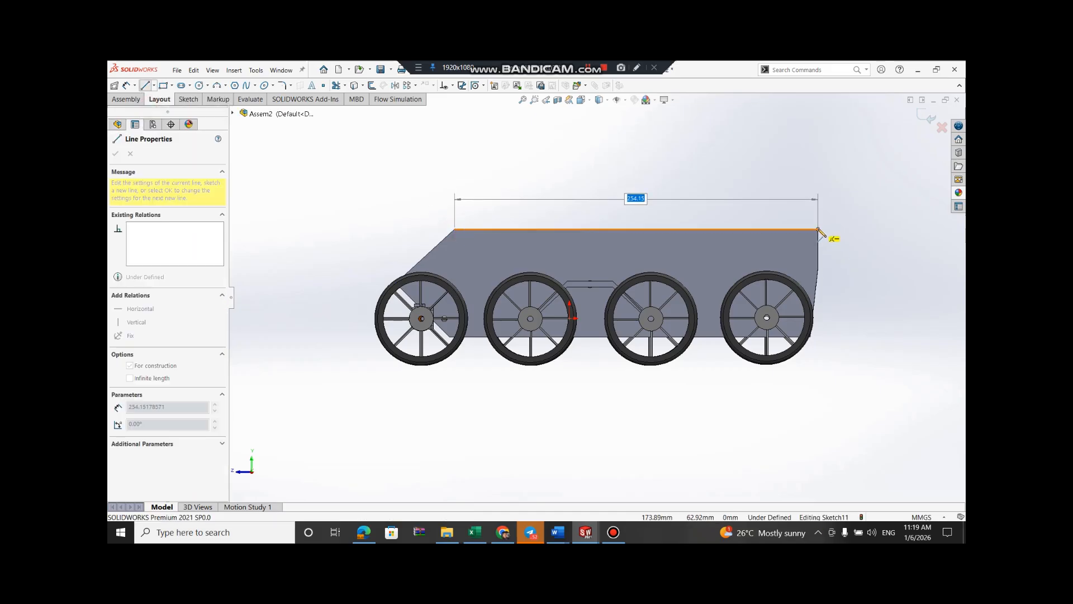
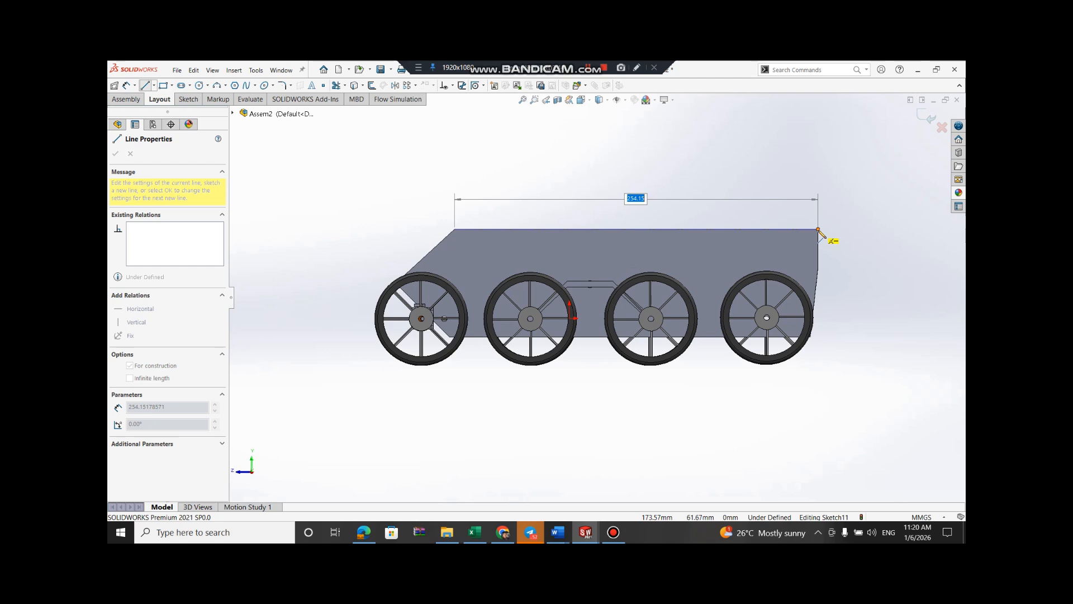
pyautogui.press('Escape')
pyautogui.click(847, 211)
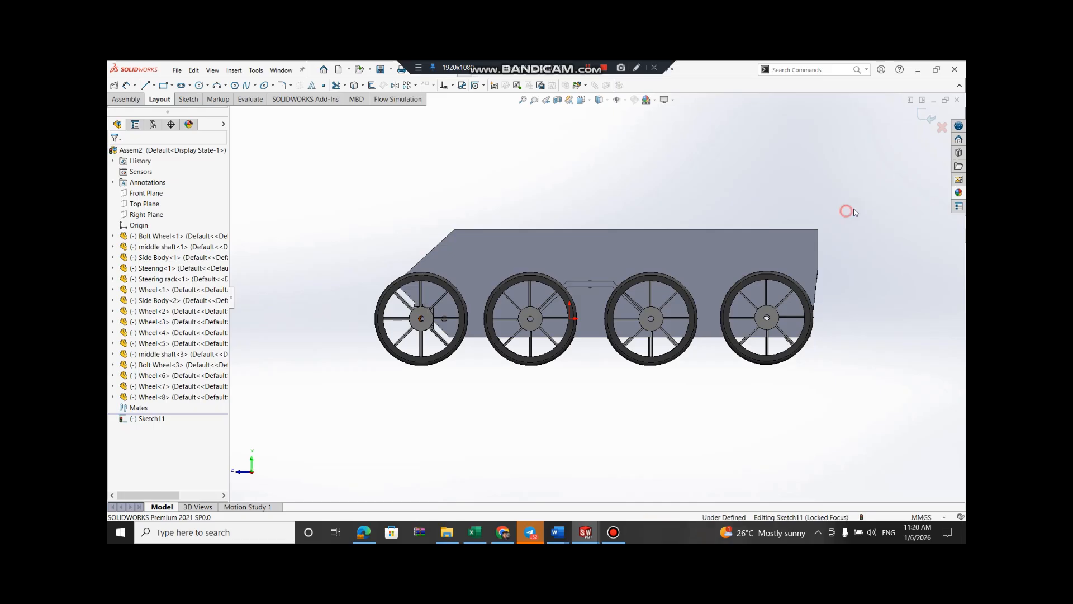
# Examine the vehicle's front, axle and side profile, checking how the wheels sit against the two side bodies
pyautogui.click(585, 532)
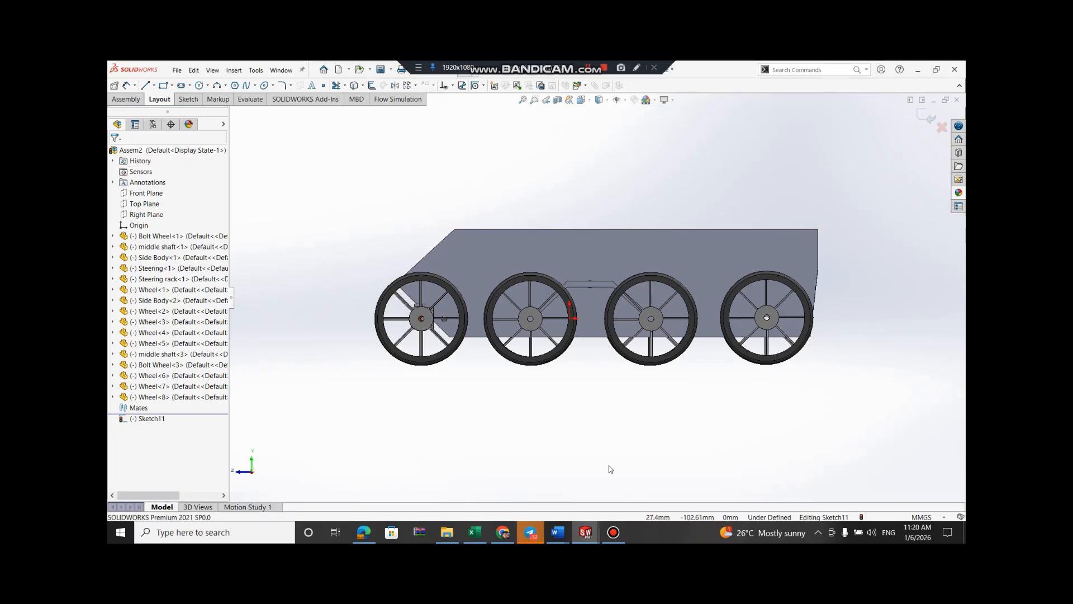
pyautogui.click(612, 465)
pyautogui.press('Right')
pyautogui.press('Right')
pyautogui.press('Right')
pyautogui.press('Right')
pyautogui.press('Right')
pyautogui.press('Right')
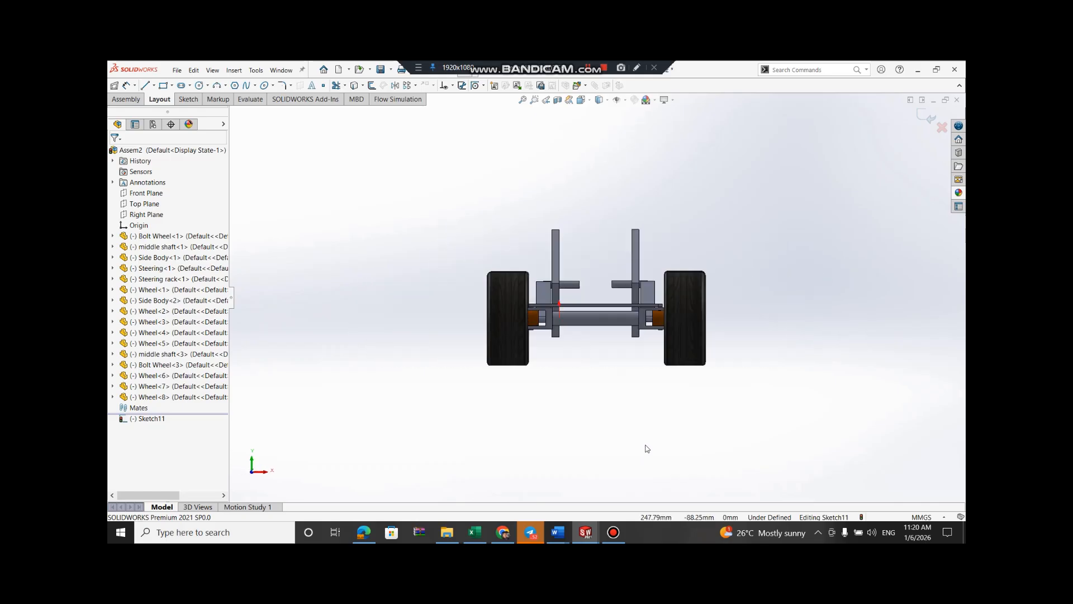
pyautogui.press('Left')
pyautogui.press('Down')
pyautogui.press('Down')
pyautogui.press('Down')
pyautogui.press('Down')
pyautogui.press('Down')
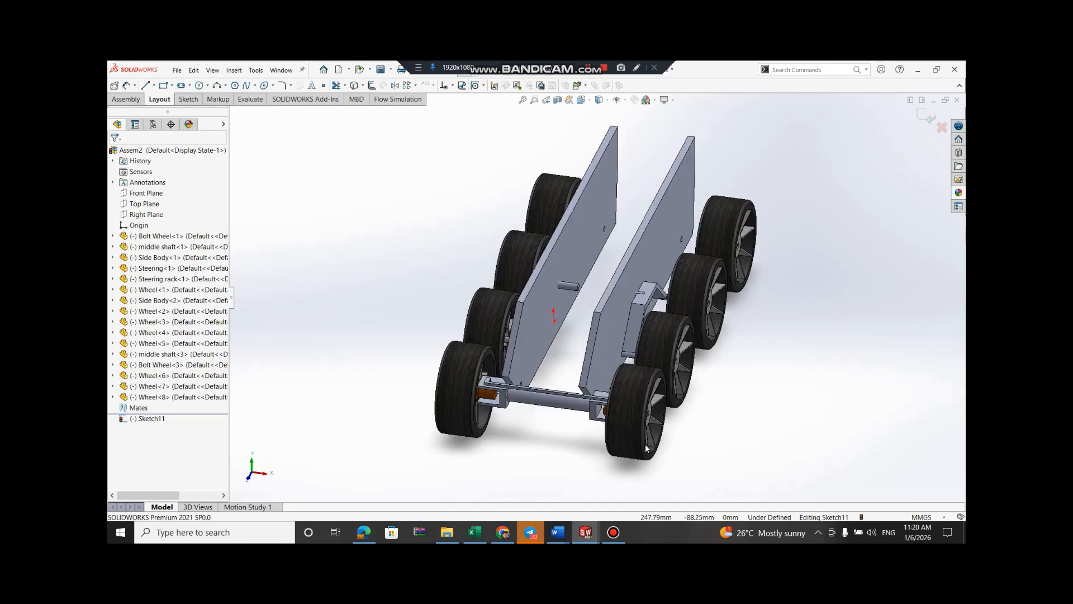
pyautogui.press('Up')
pyautogui.press('Up')
pyautogui.press('Up')
pyautogui.press('Up')
pyautogui.press('Up')
pyautogui.press('Up')
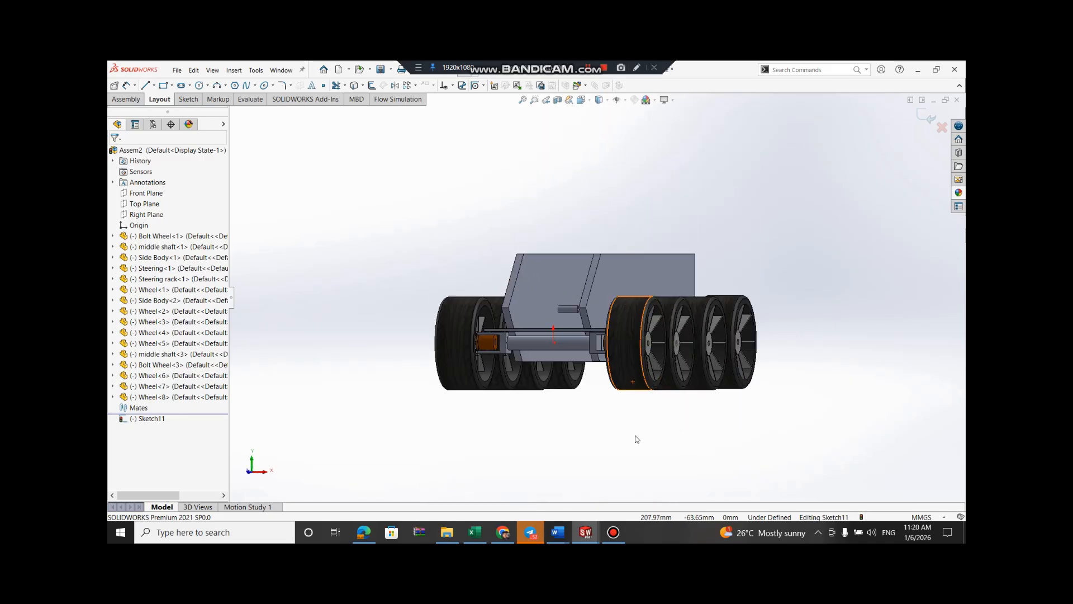
pyautogui.press('Left')
pyautogui.press('Left')
pyautogui.press('Left')
pyautogui.press('Down')
pyautogui.press('Down')
pyautogui.press('Left')
pyautogui.press('Left')
pyautogui.press('Left')
pyautogui.press('Right')
pyautogui.press('Left')
pyautogui.press('Right')
pyautogui.press('Up')
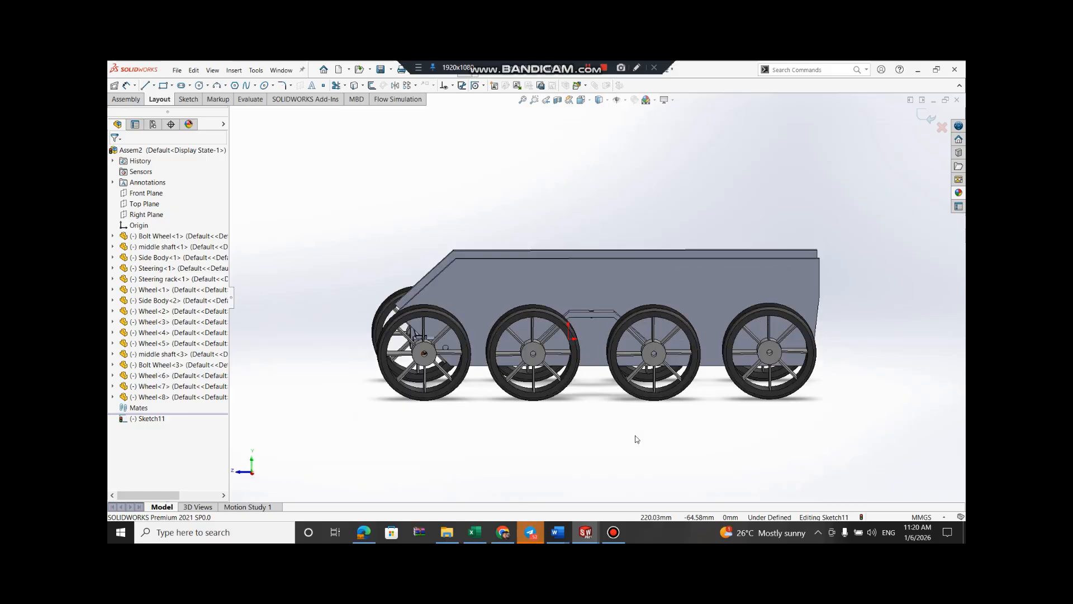
# Examine the vehicle from the rear, from above and from the side, comparing the two rows of wheels
pyautogui.press('Left')
pyautogui.press('Left')
pyautogui.press('Left')
pyautogui.press('Left')
pyautogui.press('Left')
pyautogui.press('Left')
pyautogui.press('Left')
pyautogui.press('Left')
pyautogui.press('Left')
pyautogui.press('Left')
pyautogui.press('Left')
pyautogui.press('Left')
pyautogui.press('Left')
pyautogui.press('Left')
pyautogui.press('Left')
pyautogui.press('Left')
pyautogui.press('Left')
pyautogui.press('Left')
pyautogui.press('Left')
pyautogui.press('Down')
pyautogui.press('Down')
pyautogui.press('Down')
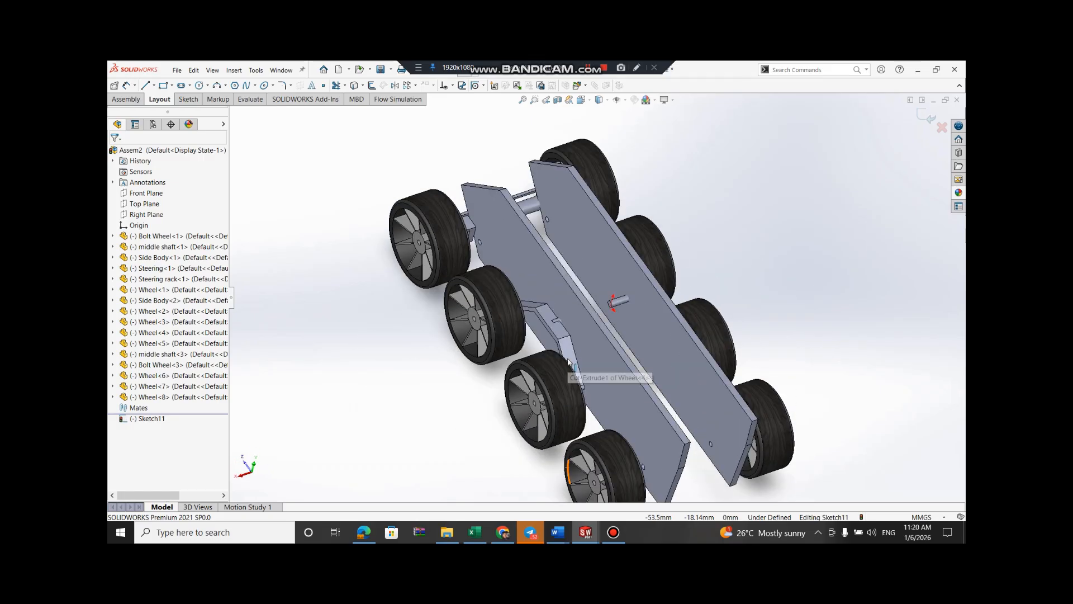
pyautogui.press('Down')
pyautogui.press('Down')
pyautogui.press('Down')
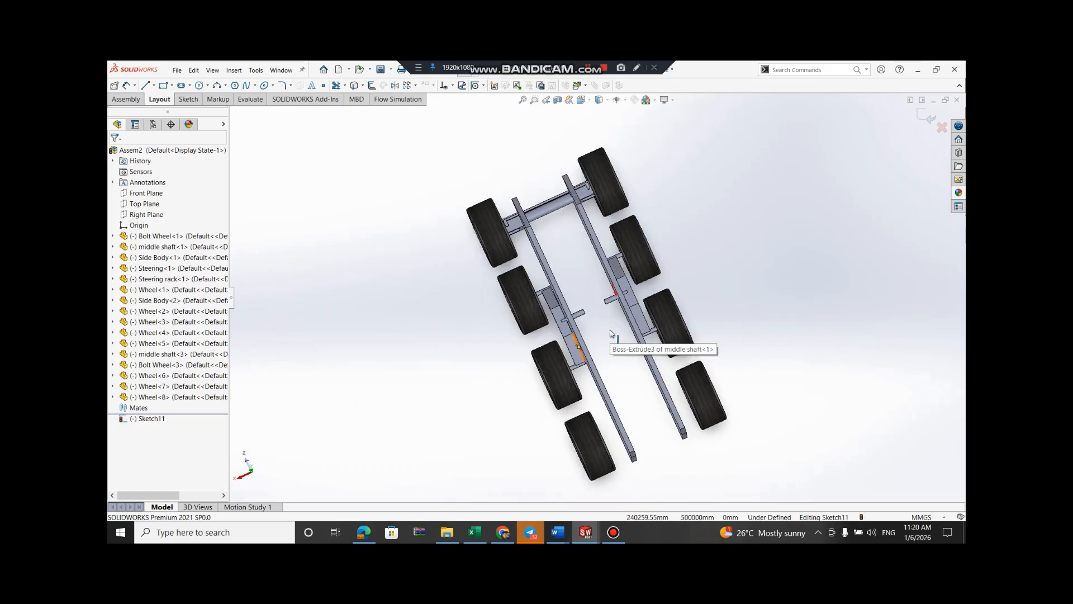
pyautogui.press('Up')
pyautogui.press('Up')
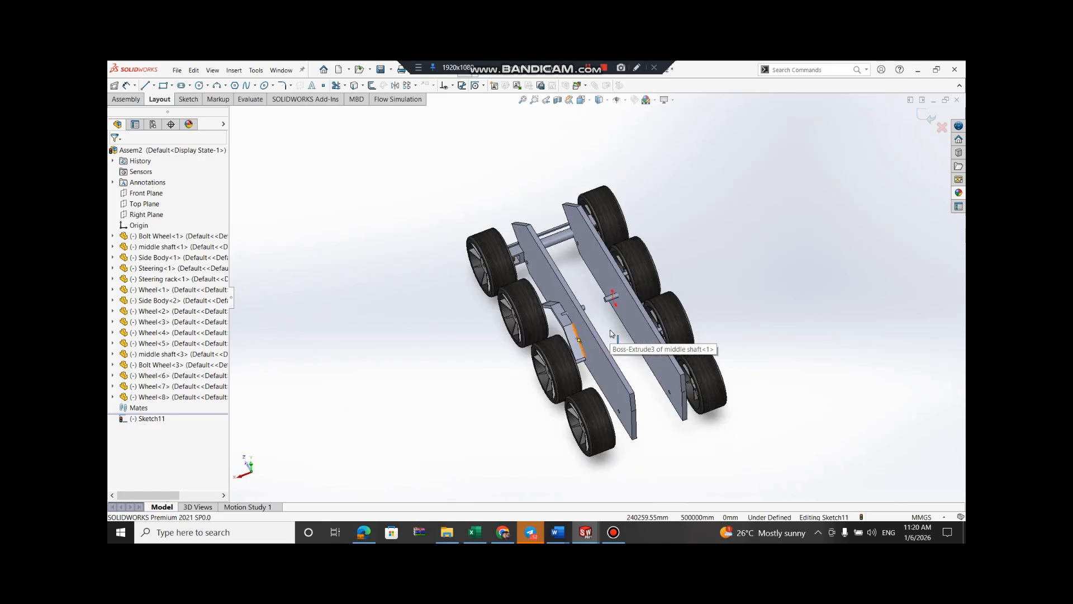
pyautogui.press('Up')
pyautogui.press('Up')
pyautogui.press('Up')
pyautogui.press('Up')
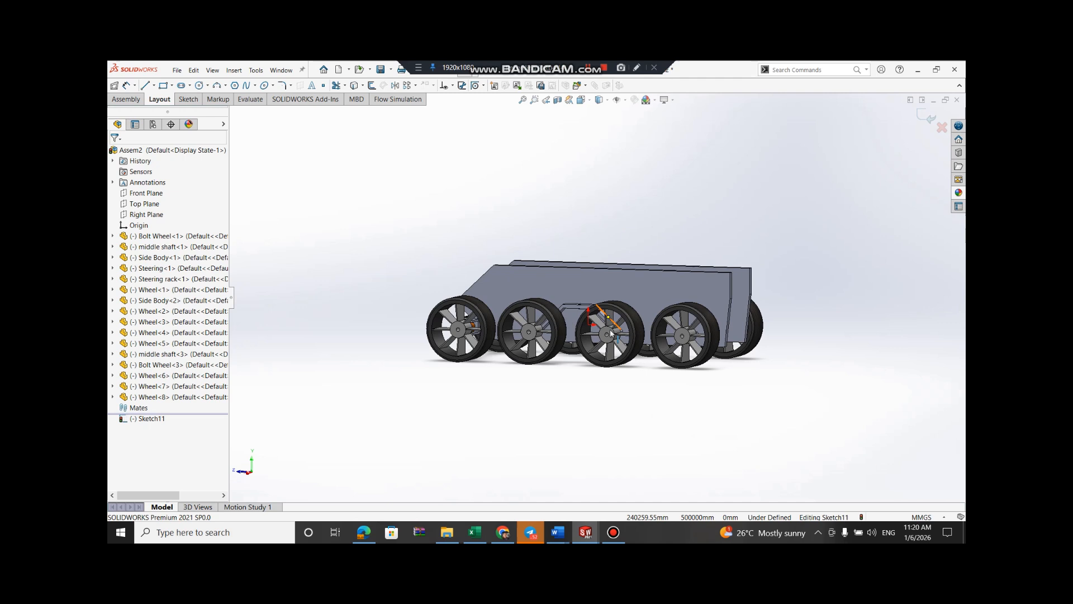
pyautogui.press('Left')
pyautogui.press('Left')
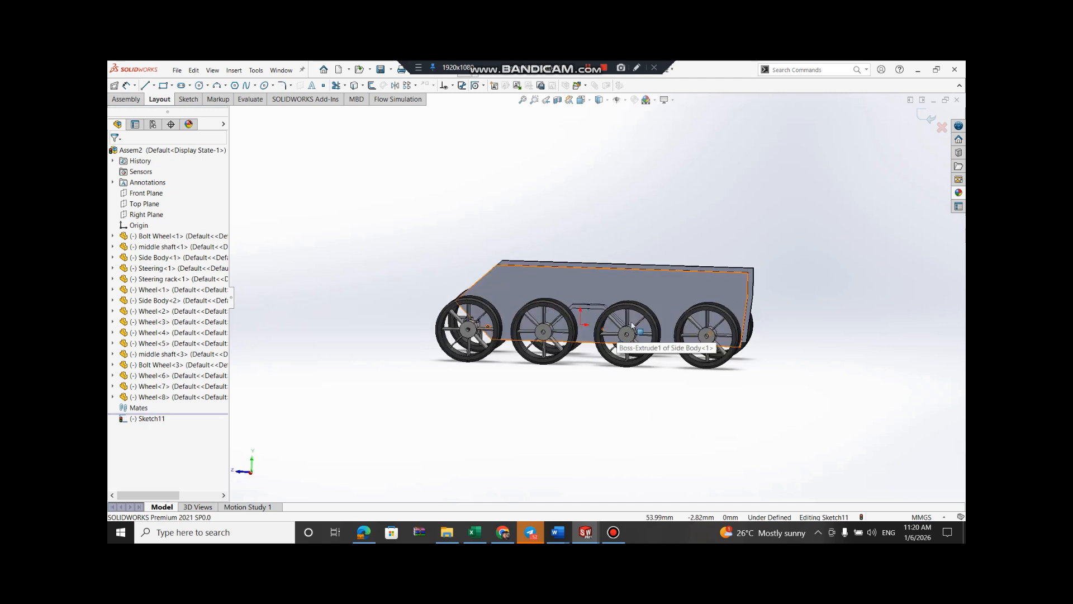
# Save the assembly as Assem1 in the RC Robot IVF folder, deleting the empty sketch, rebuilding, and saving all modified components
pyautogui.click(180, 71)
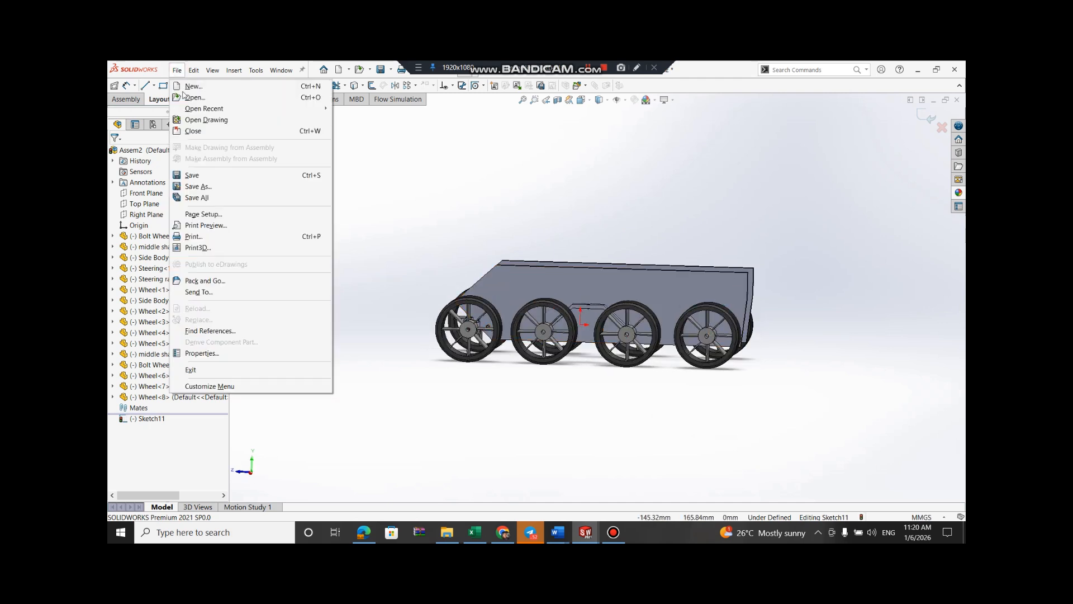
pyautogui.click(208, 185)
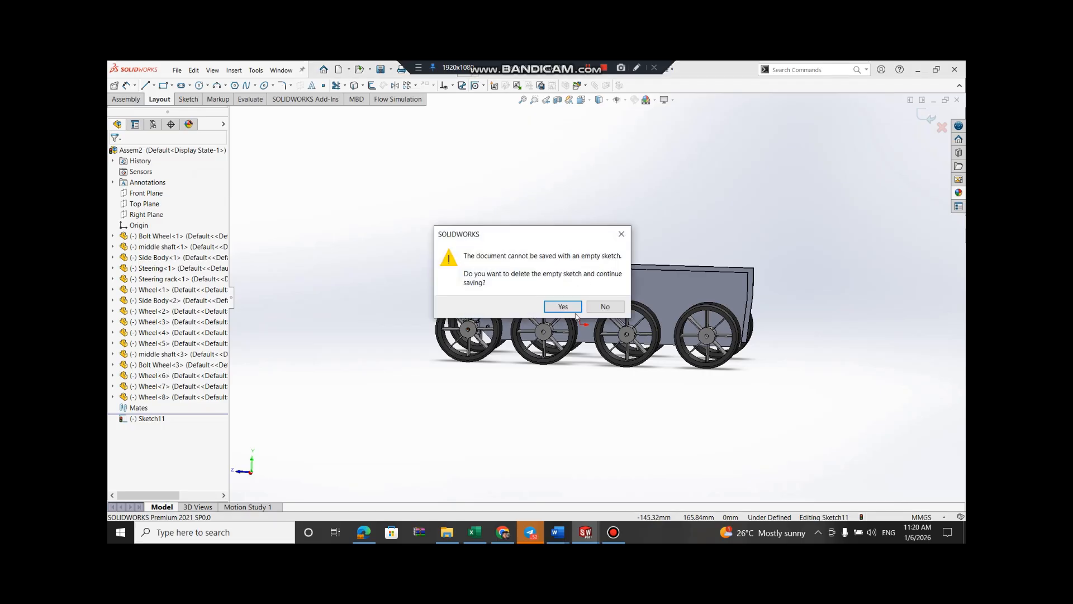
pyautogui.click(573, 309)
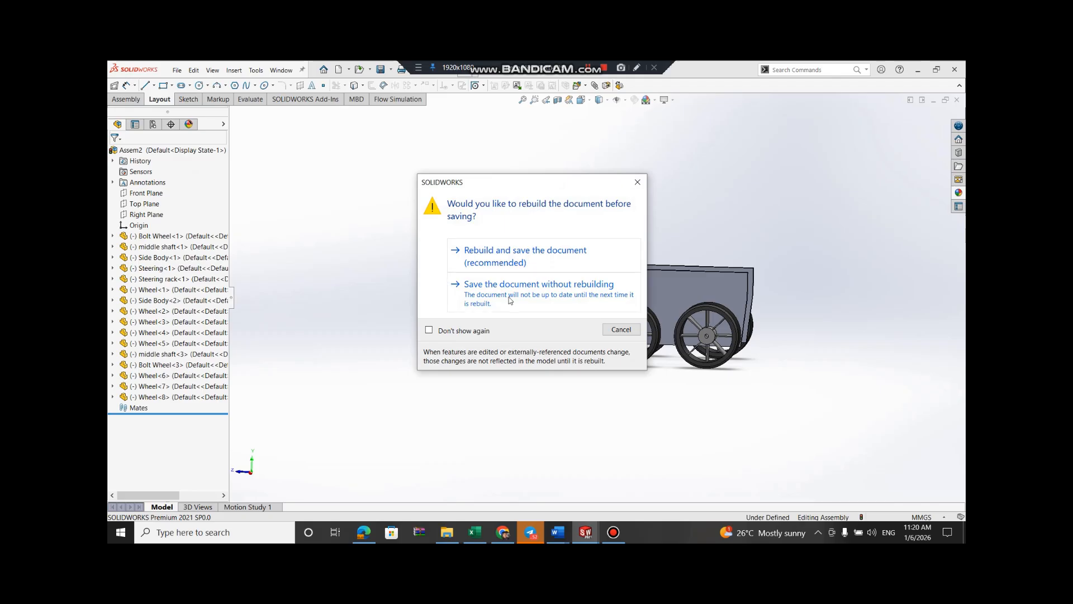
pyautogui.click(511, 259)
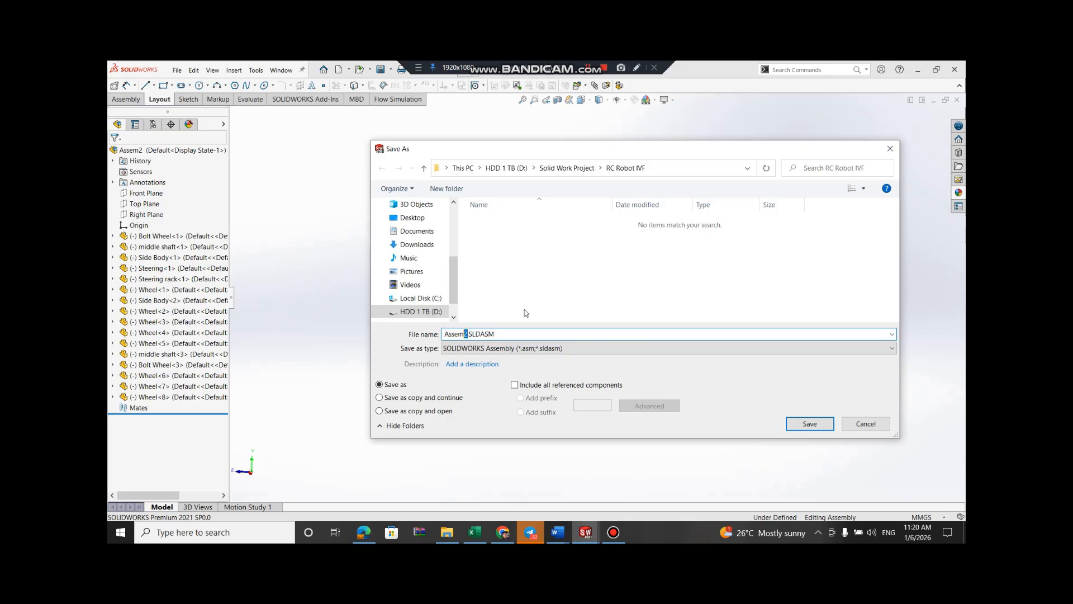
pyautogui.press('Return')
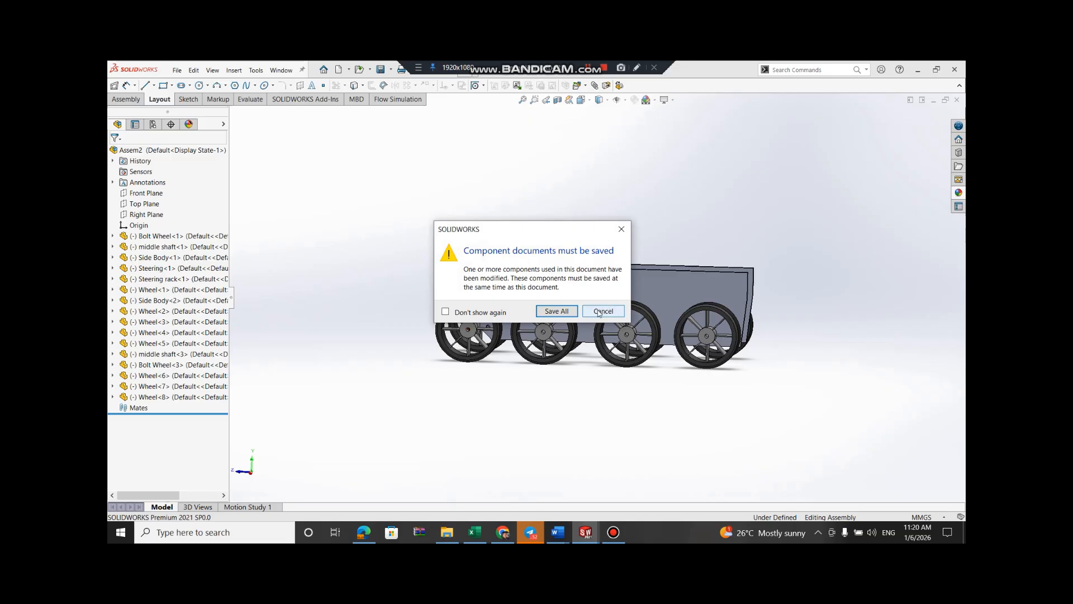
pyautogui.click(566, 311)
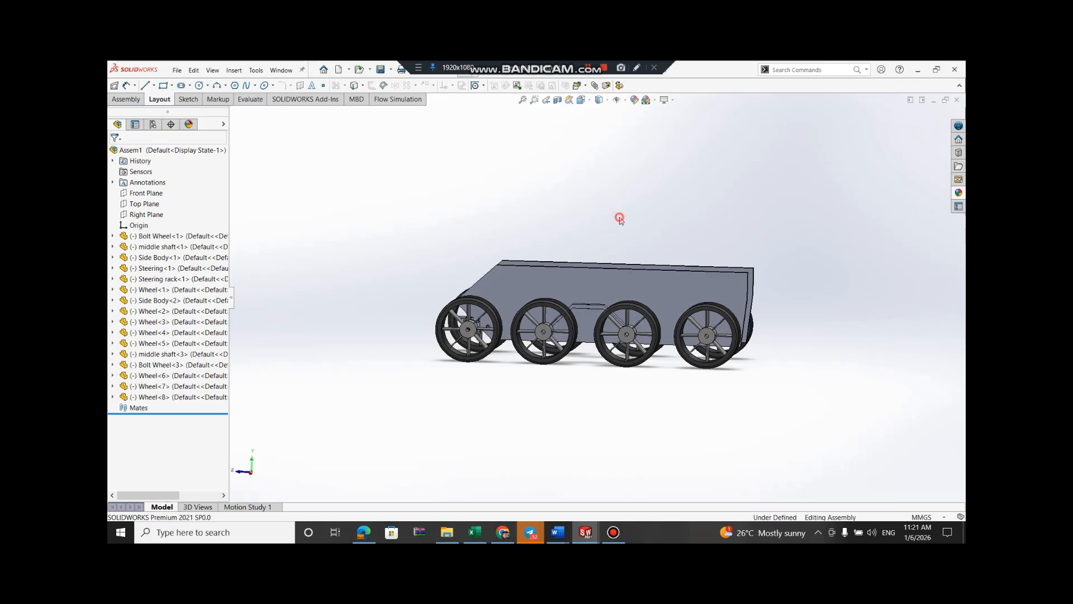
# Examine the saved assembly from an angled front view
pyautogui.press('Right')
pyautogui.press('Right')
pyautogui.press('Right')
pyautogui.press('Right')
pyautogui.press('Right')
pyautogui.press('Right')
pyautogui.press('Right')
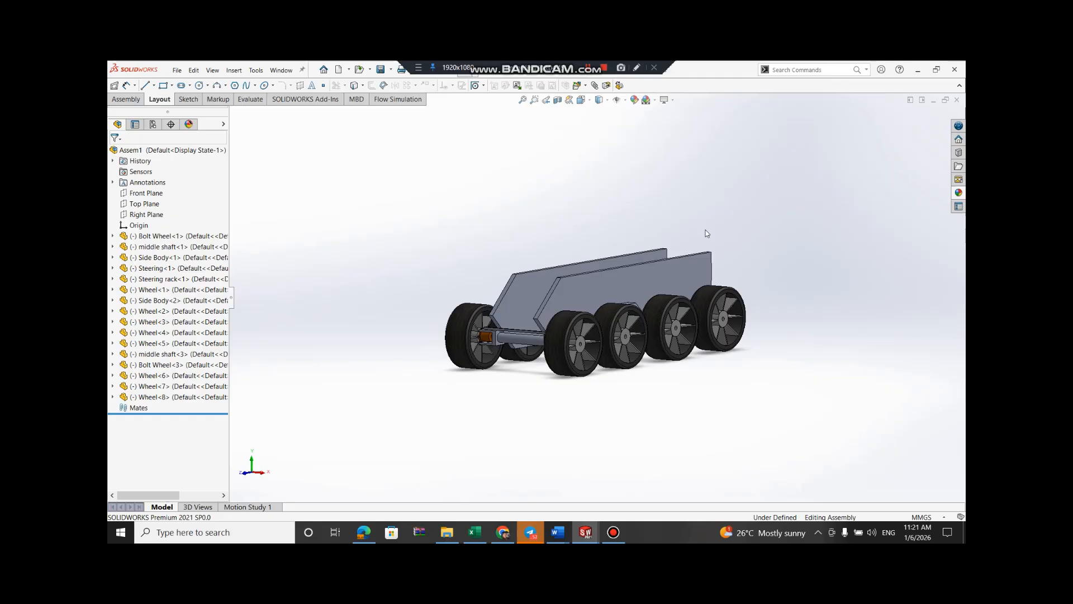
# Examine the assembled vehicle while turning from its front view around to the rear ends of the two side bodies
pyautogui.press('Right')
pyautogui.press('Right')
pyautogui.press('Right')
pyautogui.press('Right')
pyautogui.press('Right')
pyautogui.press('Right')
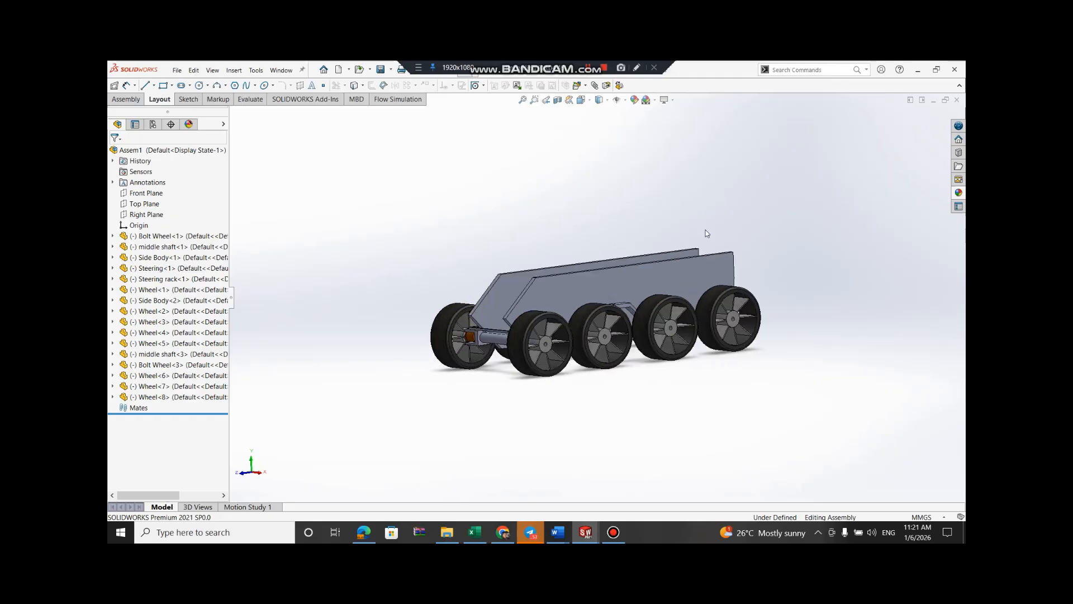
pyautogui.press('Right')
pyautogui.press('Right')
pyautogui.press('Right')
pyautogui.press('Right')
pyautogui.press('Right')
pyautogui.press('Right')
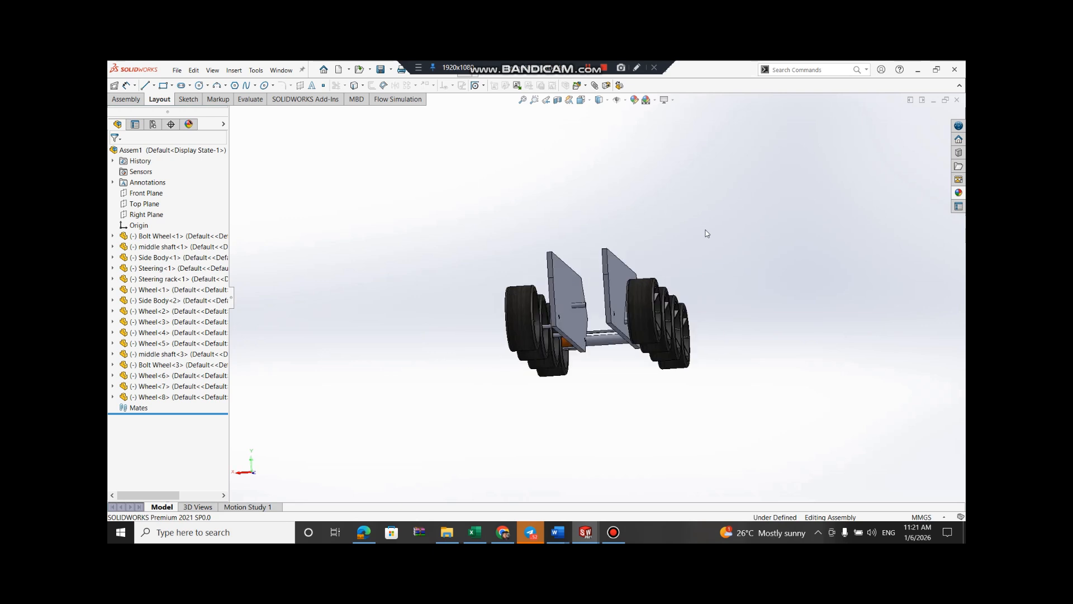
# Examine the vehicle from different heights and from the opposite side, checking the wheel row against the outer side body
pyautogui.press('Down')
pyautogui.press('Down')
pyautogui.press('Down')
pyautogui.press('Down')
pyautogui.press('Up')
pyautogui.press('Up')
pyautogui.press('Up')
pyautogui.press('Up')
pyautogui.press('Right')
pyautogui.press('Right')
pyautogui.press('Right')
pyautogui.press('Right')
pyautogui.press('Right')
pyautogui.press('Right')
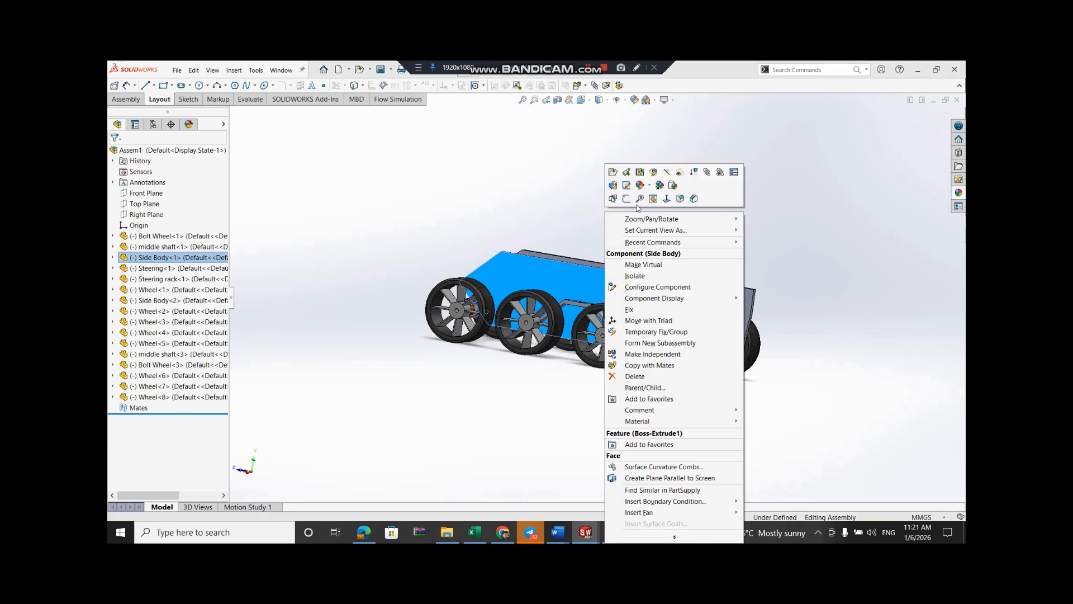
# Try to sketch a horizontal centerline on the side body's outer face, running from the top of the front wheel towards the middle bracket
pyautogui.click(626, 198)
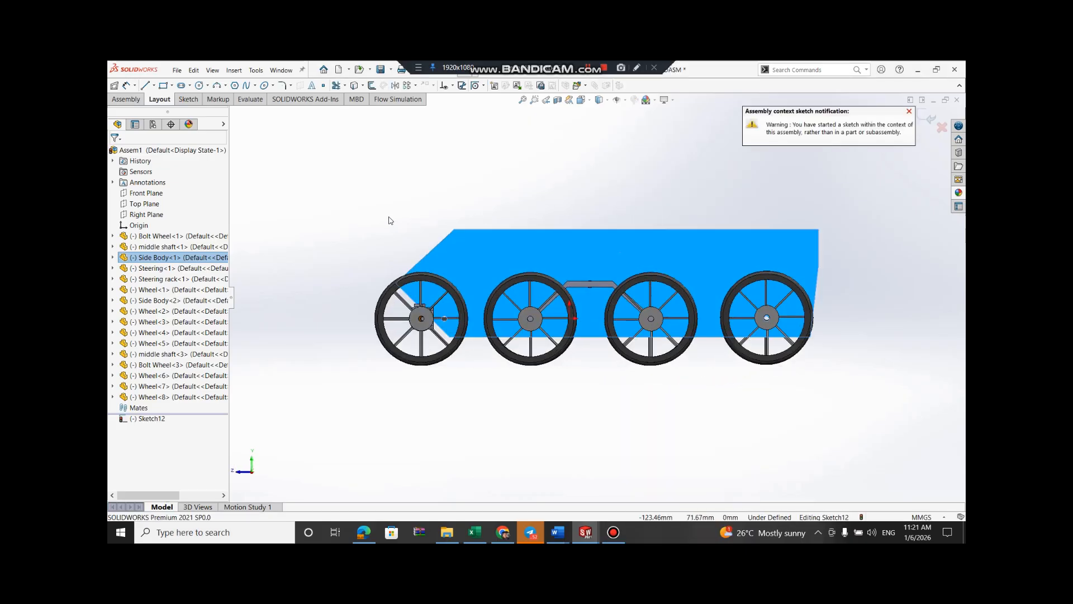
pyautogui.click(154, 86)
pyautogui.click(162, 115)
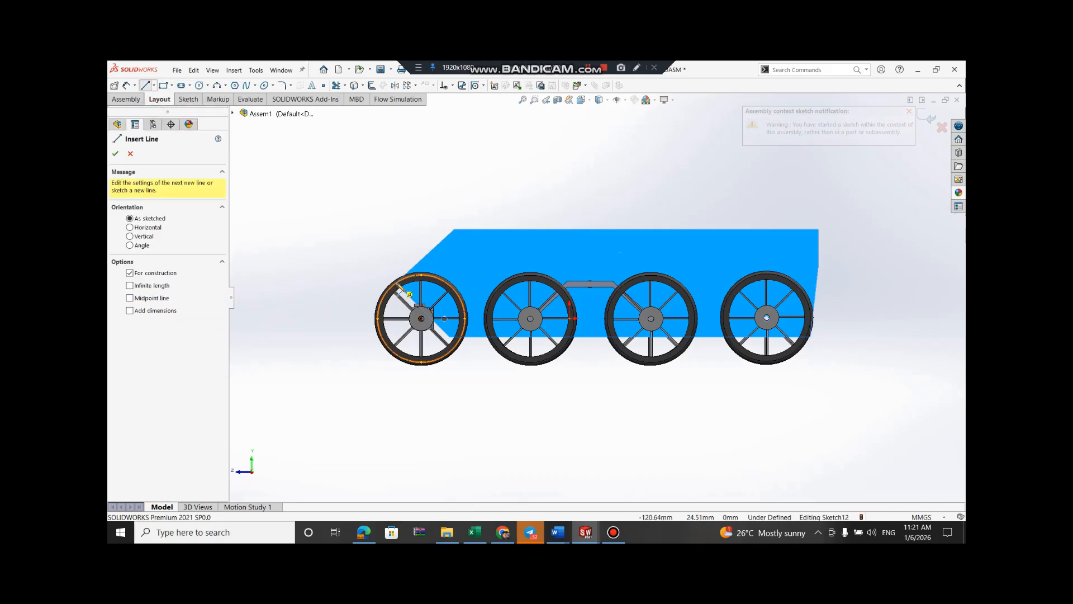
pyautogui.scroll(3, 545, 284)
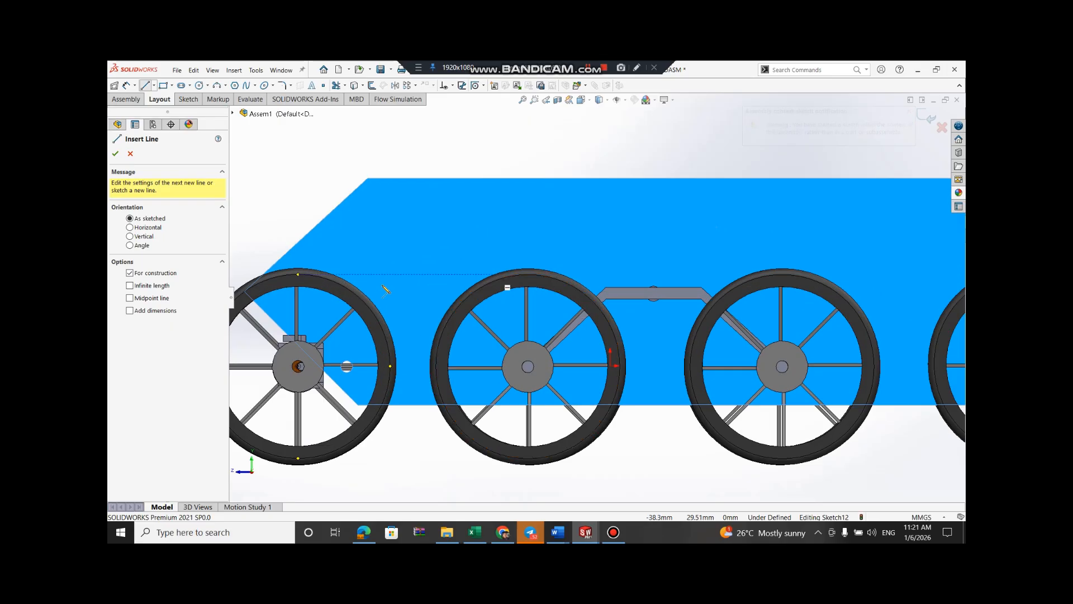
pyautogui.click(244, 292)
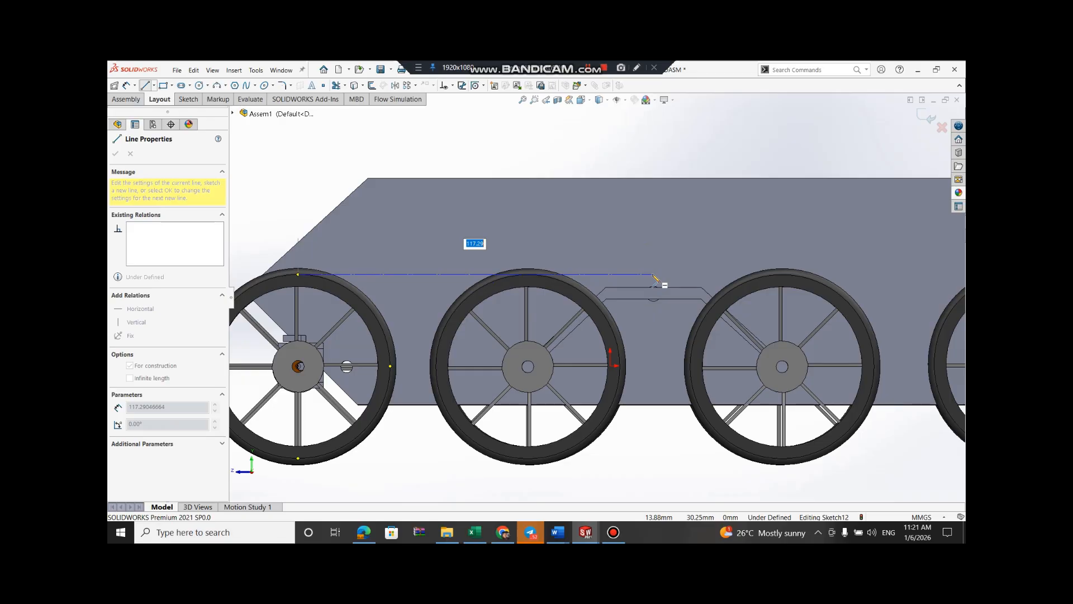
pyautogui.press('Escape')
pyautogui.press('Escape')
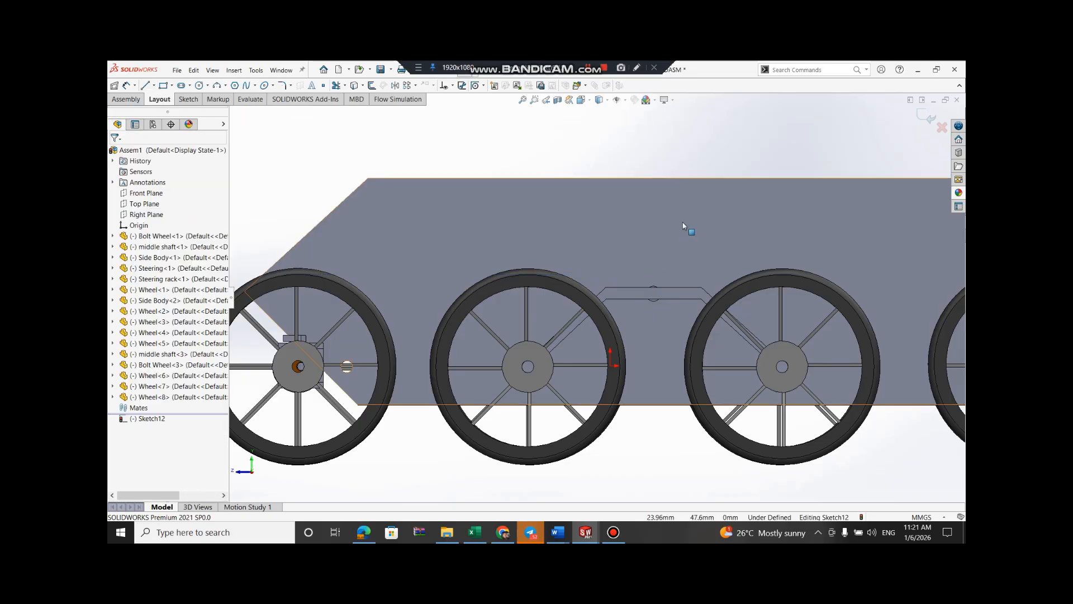
# Try to sketch a horizontal centerline from the middle bracket to the side body's front tip, and exit the sketch
pyautogui.press('f')
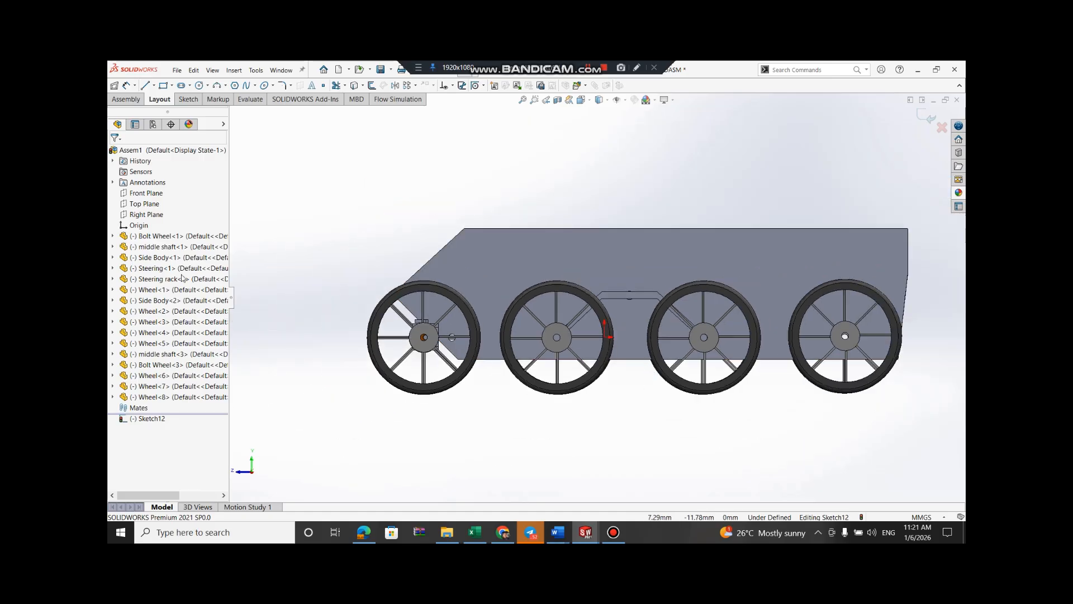
pyautogui.click(154, 86)
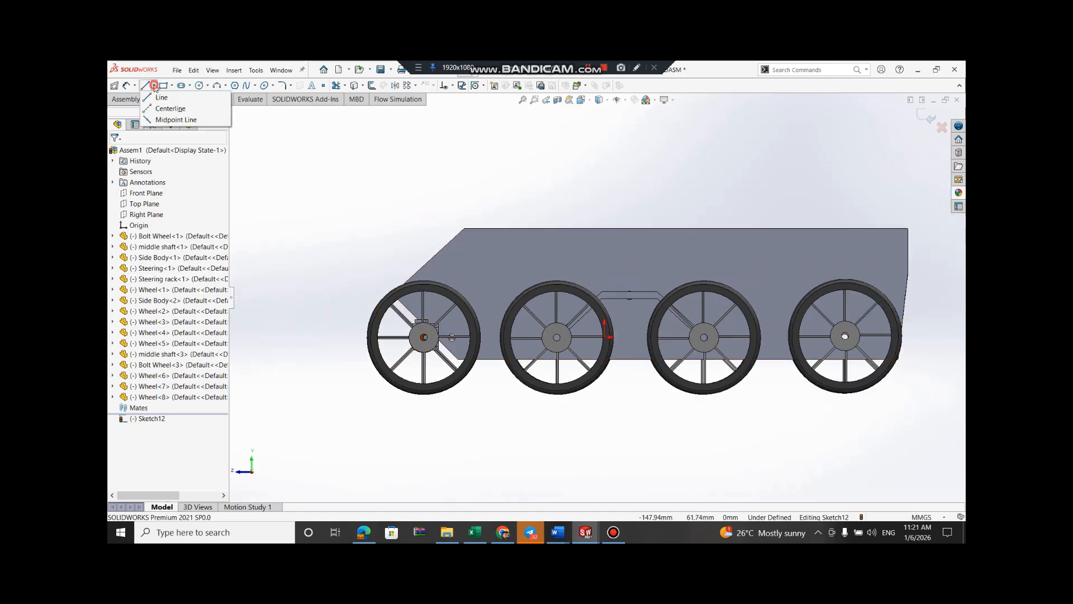
pyautogui.click(169, 108)
pyautogui.scroll(-3, 366, 300)
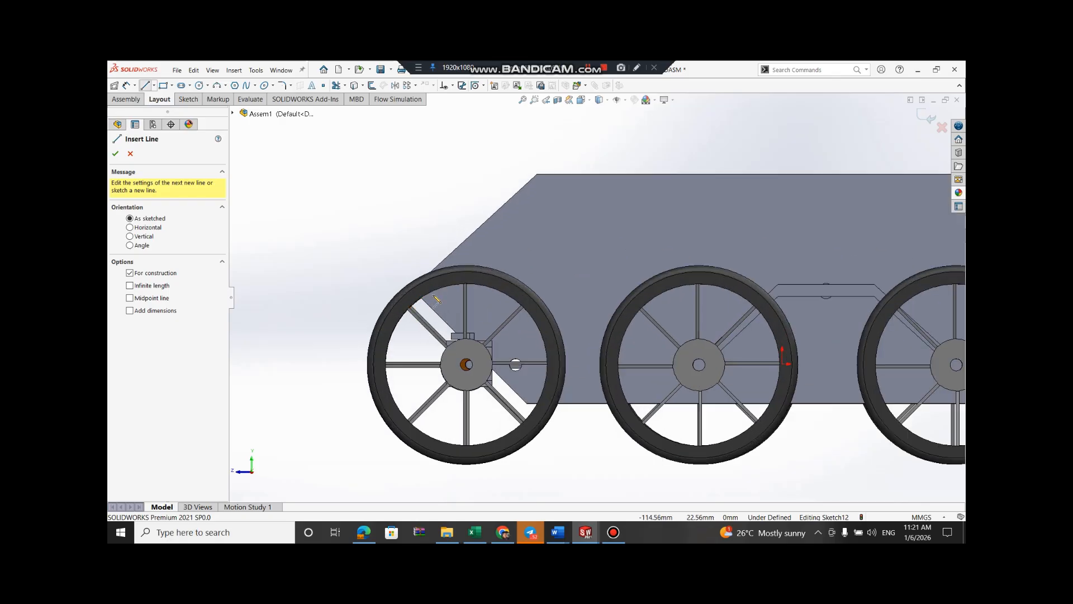
pyautogui.scroll(-3, 436, 300)
pyautogui.scroll(4, 603, 293)
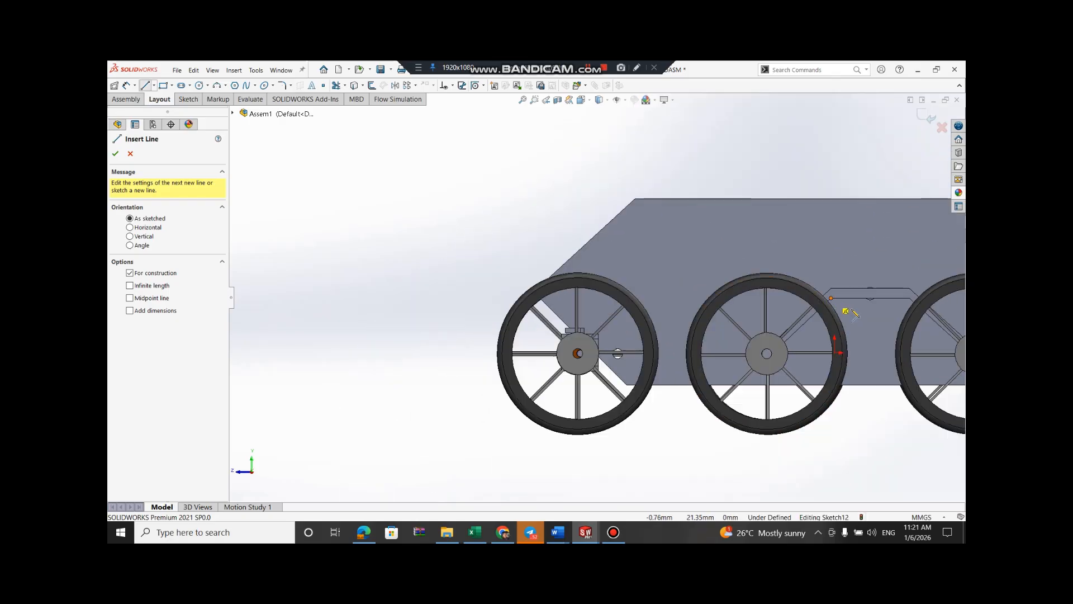
pyautogui.click(870, 289)
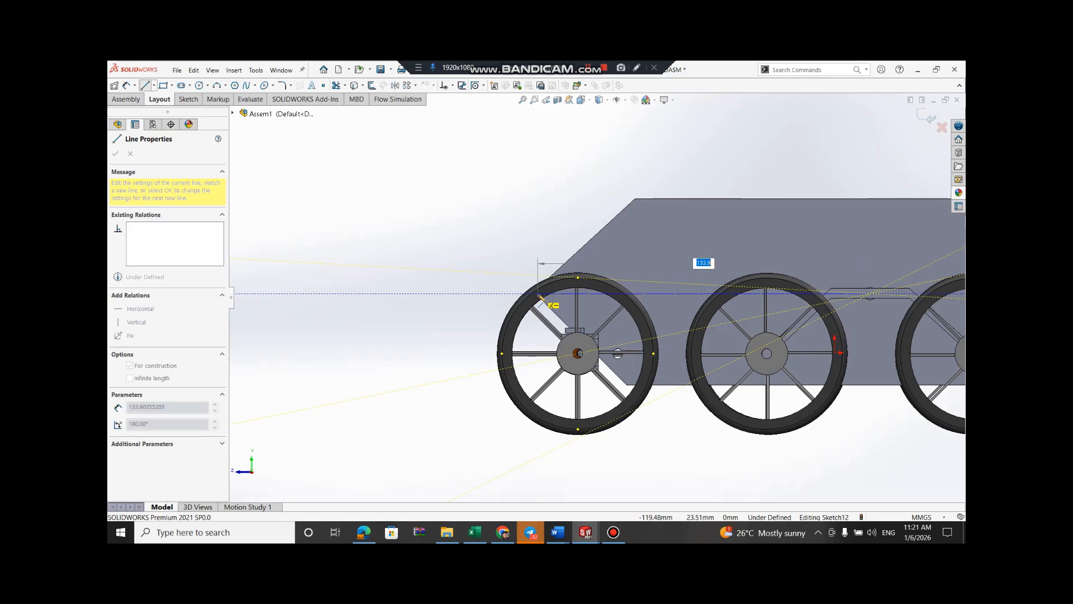
pyautogui.press('Escape')
pyautogui.scroll(5, 864, 317)
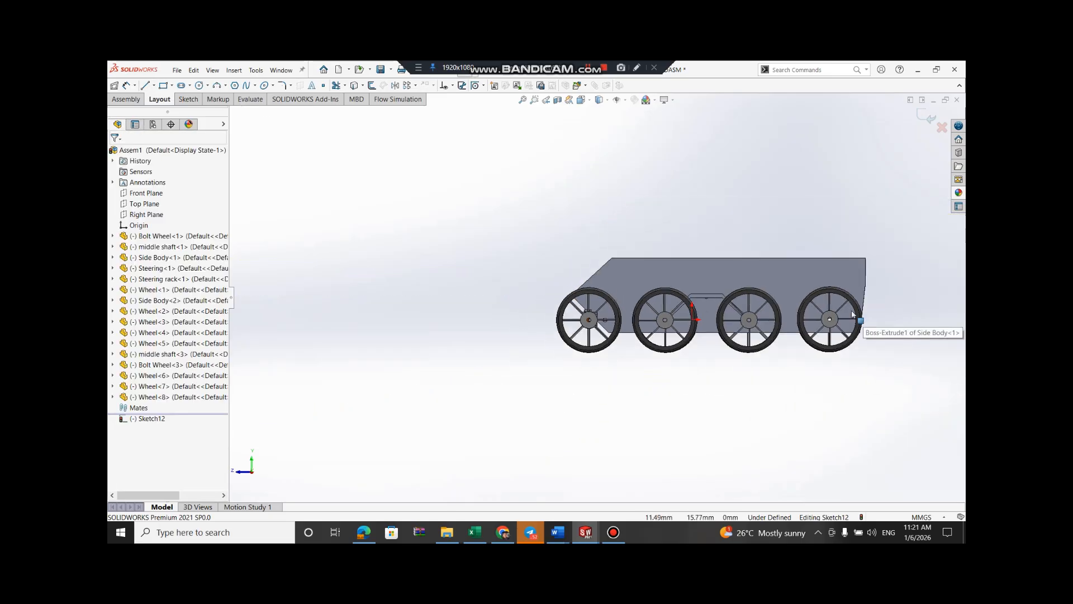
pyautogui.scroll(-3, 774, 291)
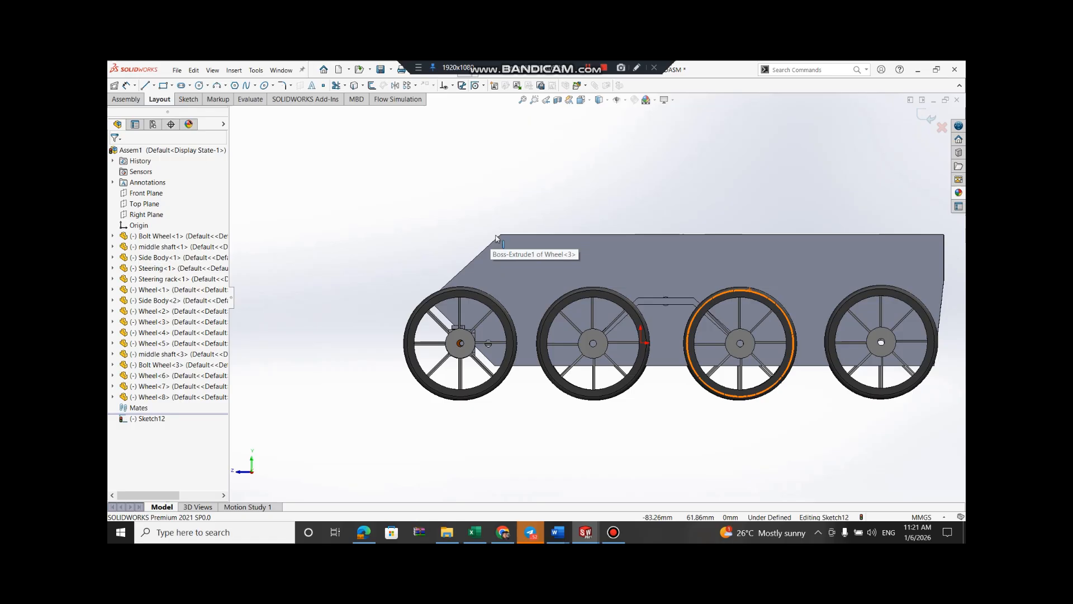
pyautogui.rightClick(568, 257)
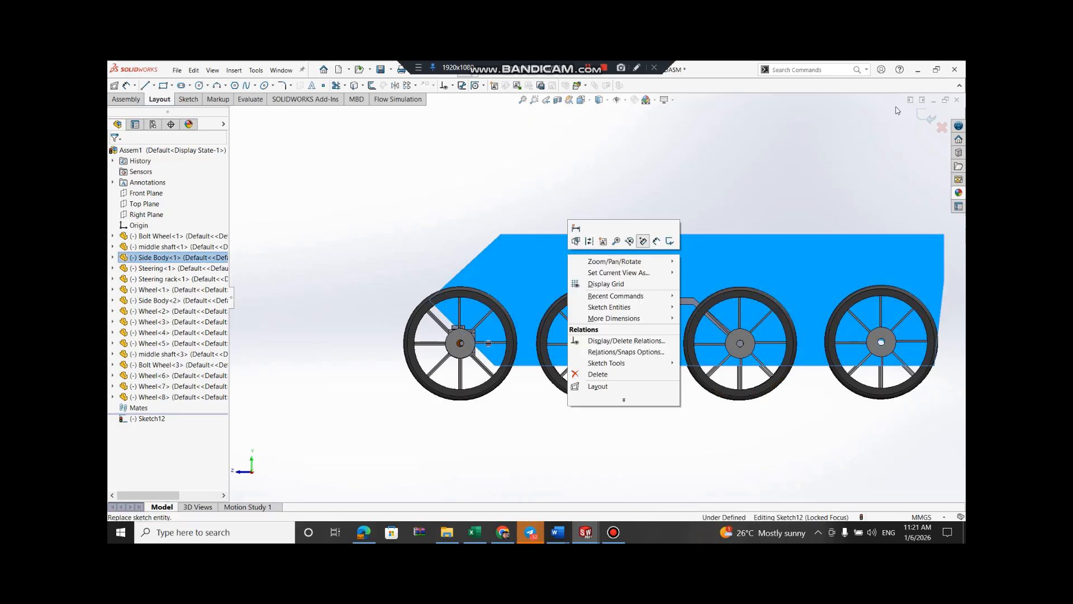
pyautogui.click(929, 115)
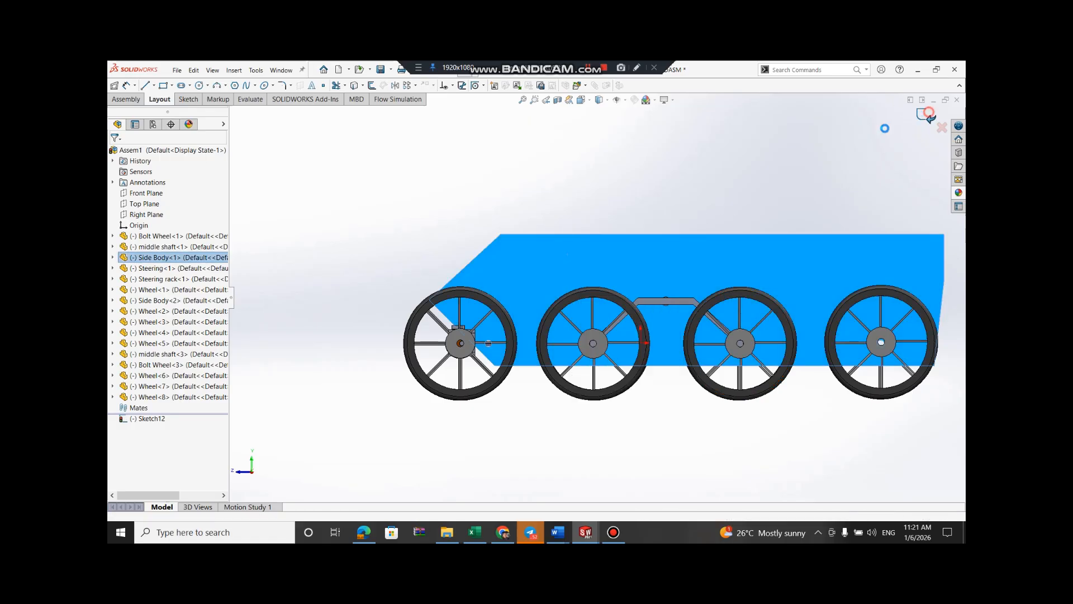
# Open a new sketch on the side body's outer face and try a centerline from the front wheel's top to the bracket
pyautogui.rightClick(682, 248)
pyautogui.click(703, 199)
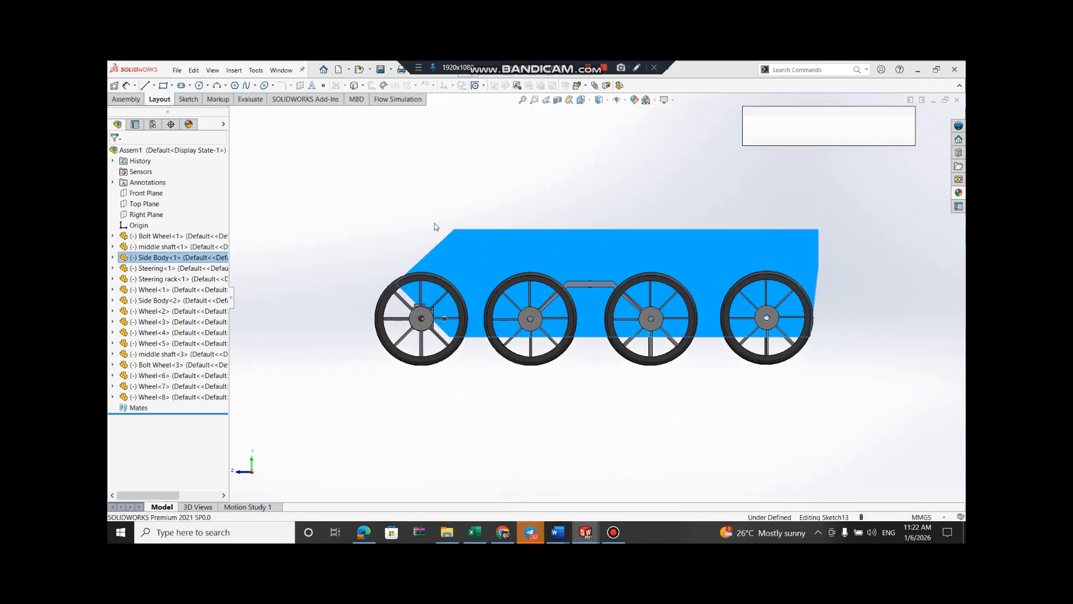
pyautogui.click(155, 85)
pyautogui.click(164, 109)
pyautogui.click(421, 275)
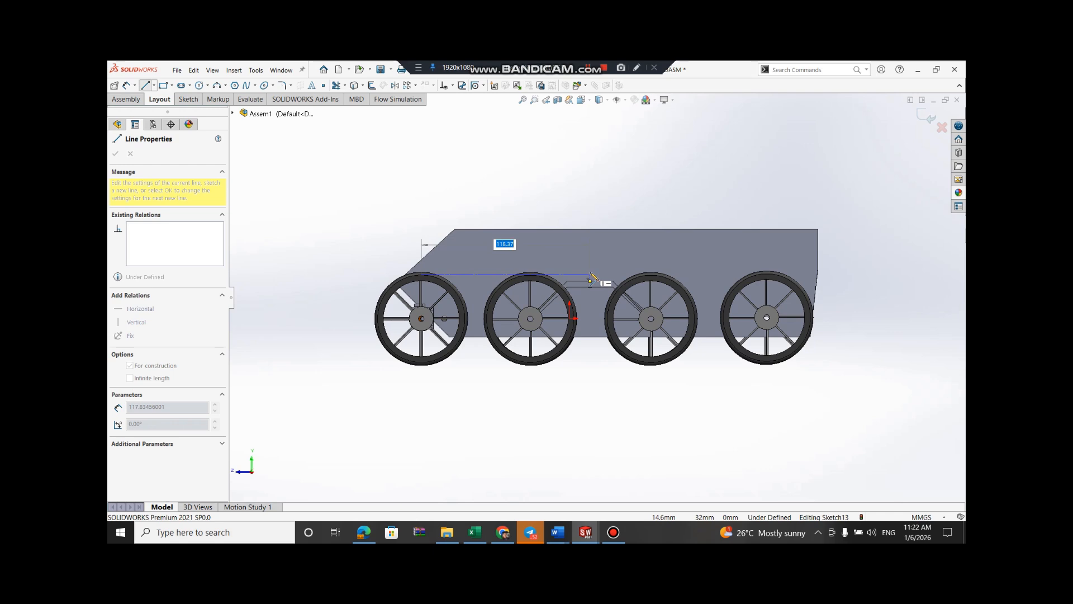
pyautogui.press('Escape')
pyautogui.press('Escape')
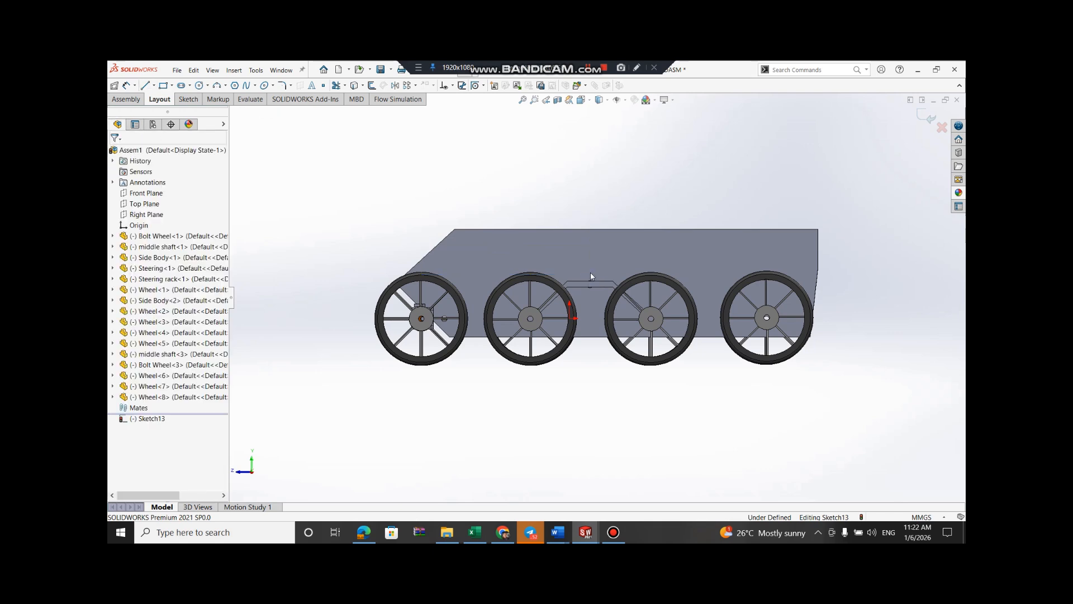
# Examine the vehicle from the front and side, comparing the gap between the two side bodies and their length along the wheels
pyautogui.press('Right')
pyautogui.press('Right')
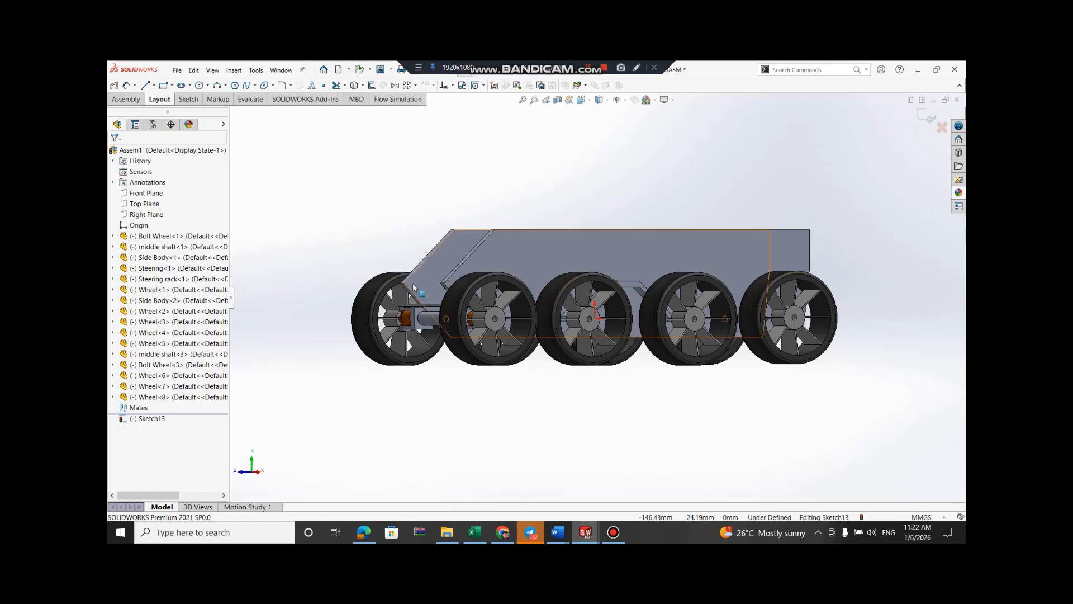
pyautogui.press('Left')
pyautogui.press('Left')
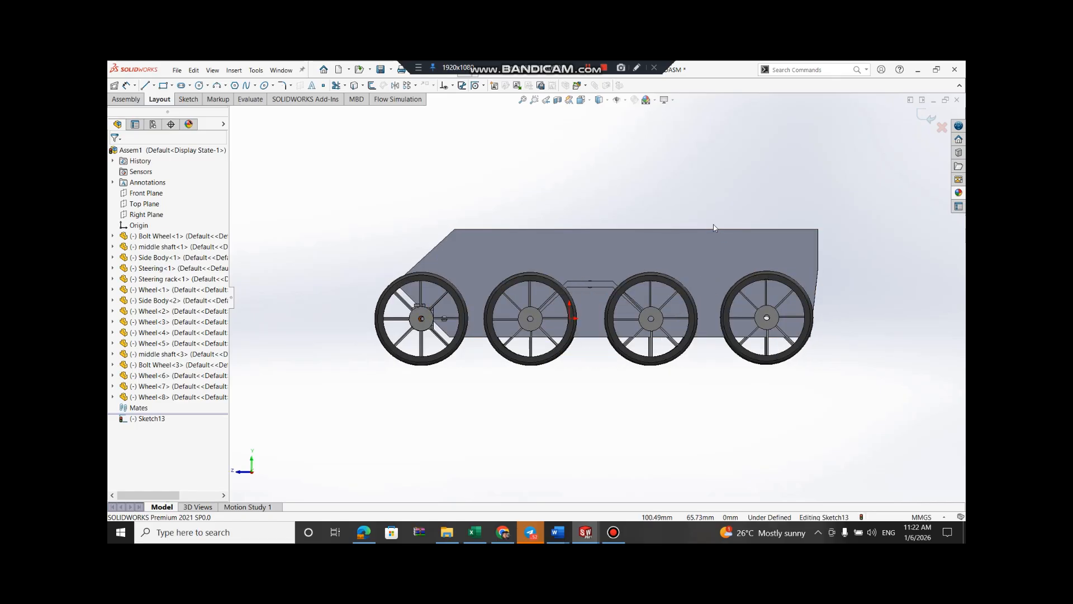
pyautogui.press('Right')
pyautogui.press('Right')
pyautogui.press('Right')
pyautogui.press('Right')
pyautogui.press('Right')
pyautogui.press('Right')
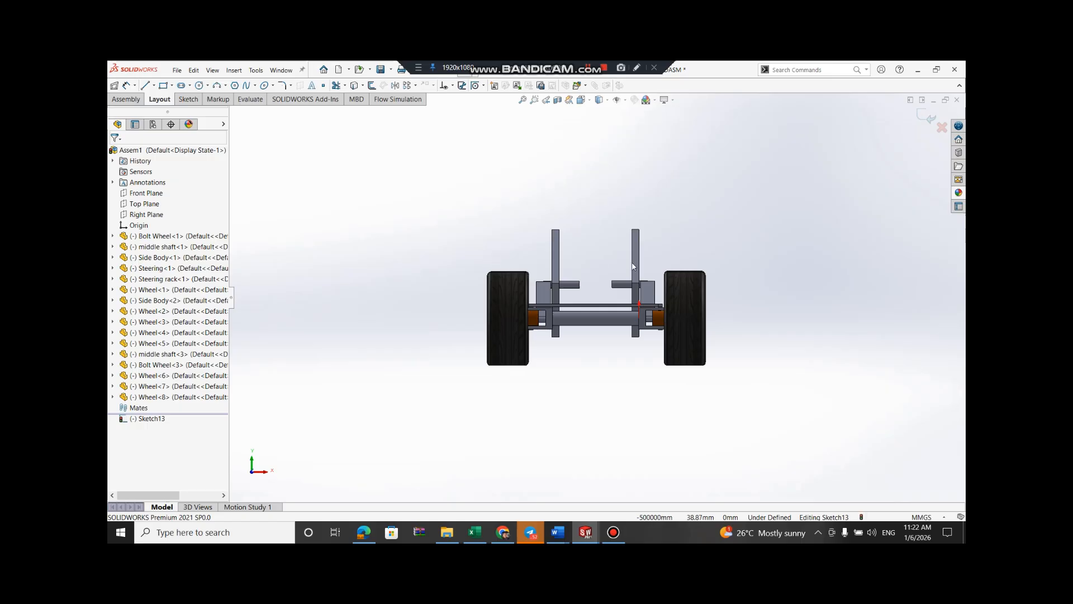
pyautogui.press('Left')
pyautogui.press('Left')
pyautogui.press('Left')
pyautogui.press('Left')
pyautogui.press('Left')
pyautogui.press('Left')
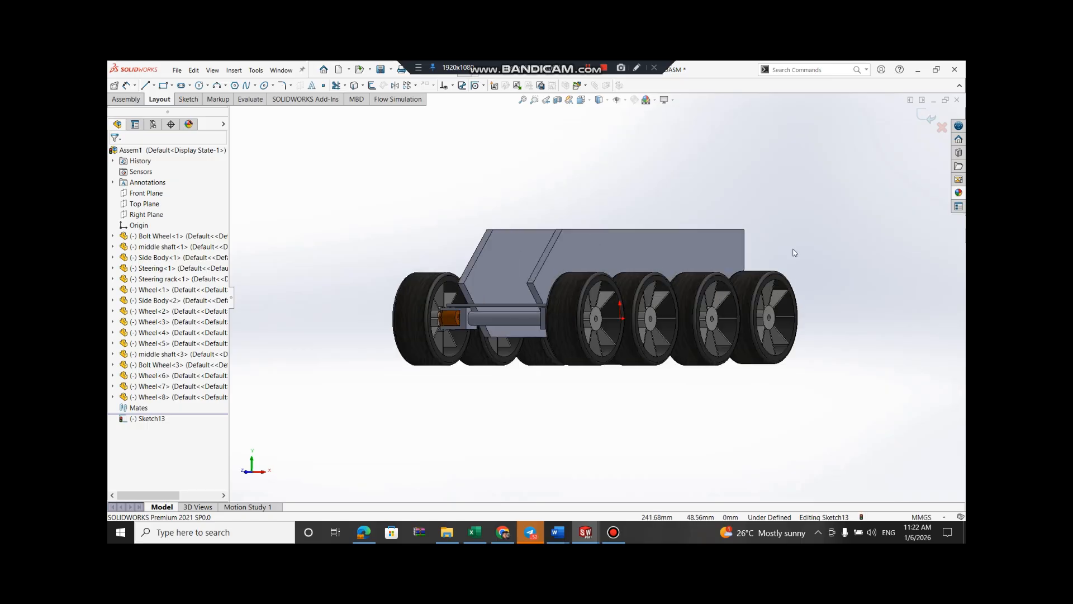
pyautogui.press('Left')
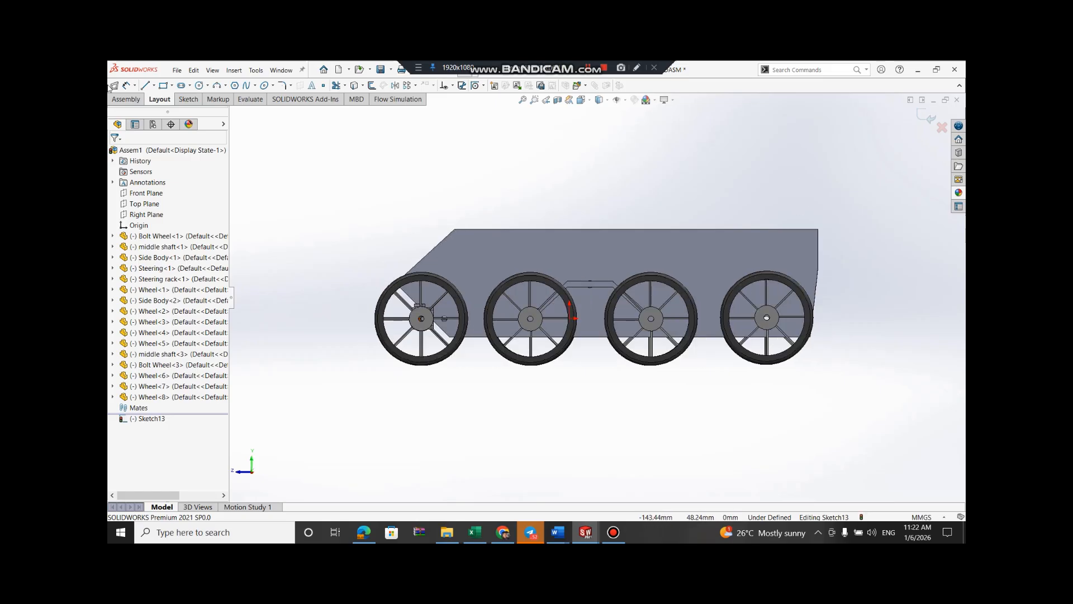
pyautogui.click(176, 70)
pyautogui.click(193, 87)
pyautogui.click(478, 413)
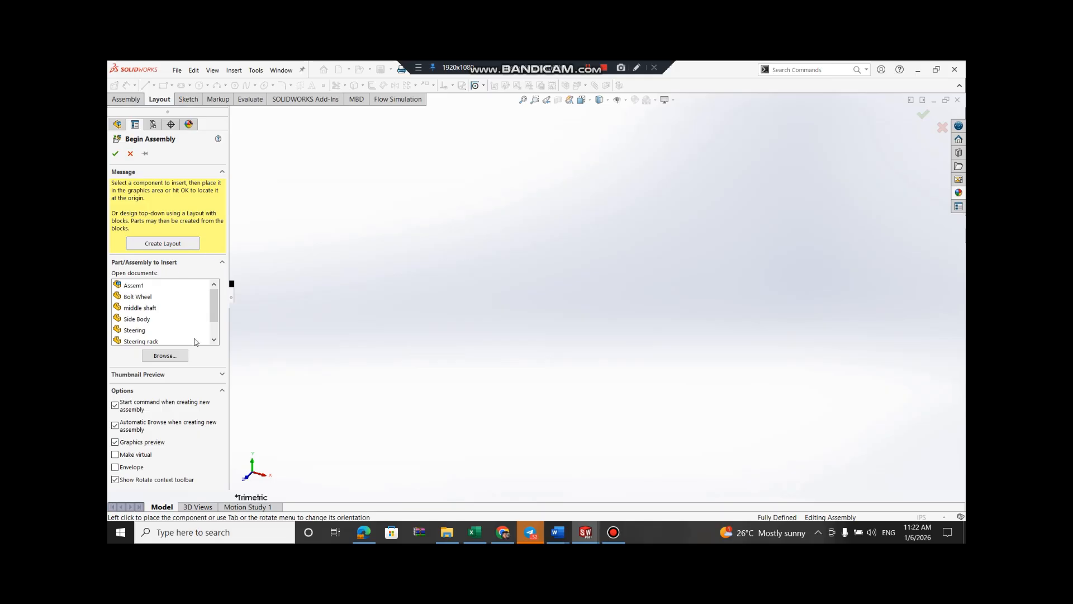
pyautogui.click(131, 154)
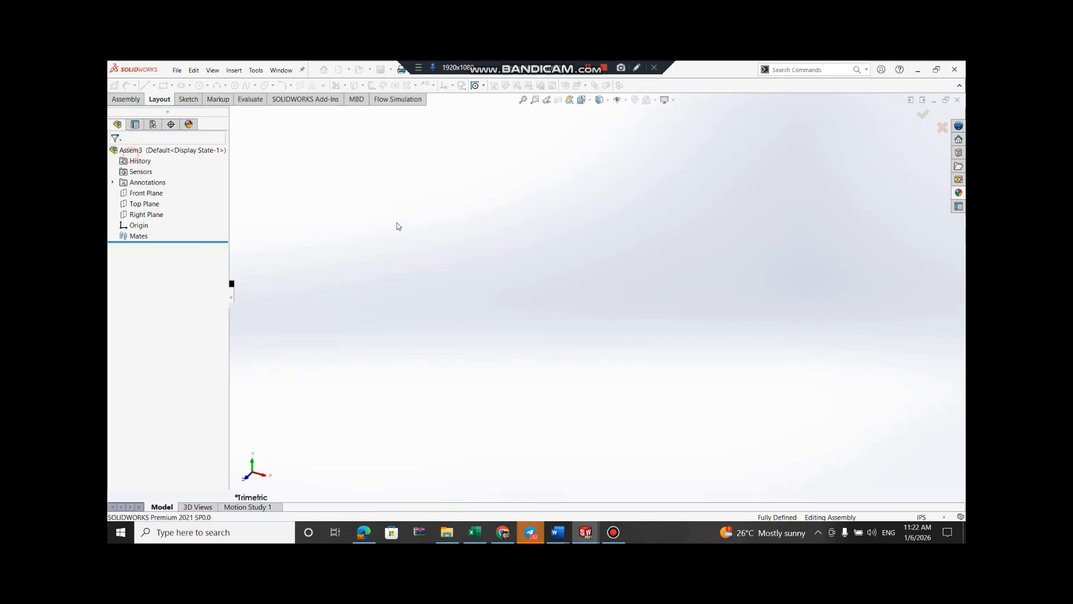
# Create a new part document
pyautogui.click(172, 71)
pyautogui.click(187, 84)
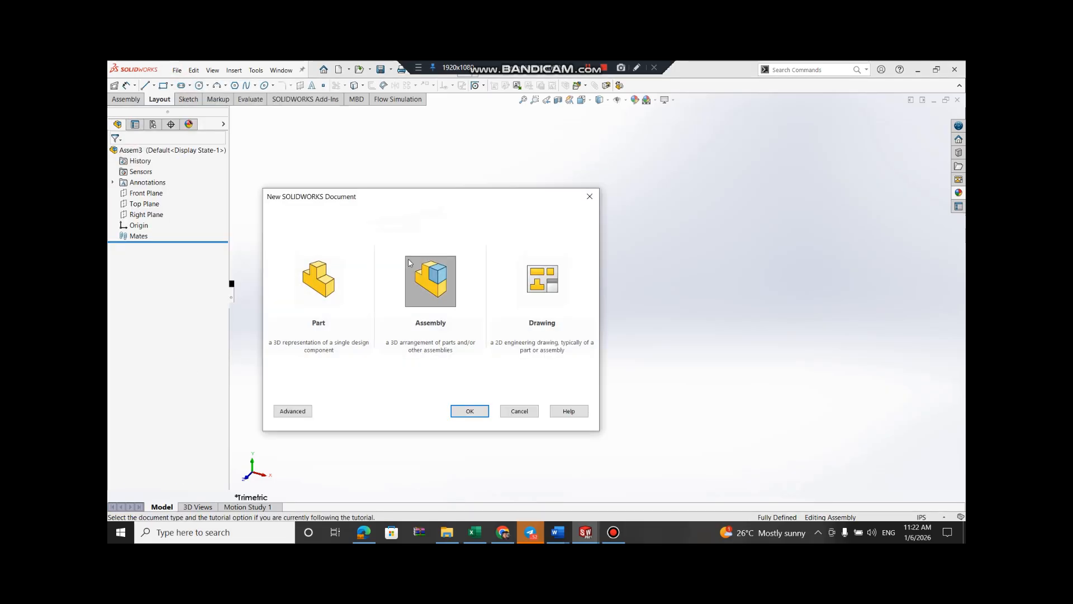
pyautogui.click(319, 272)
pyautogui.click(472, 412)
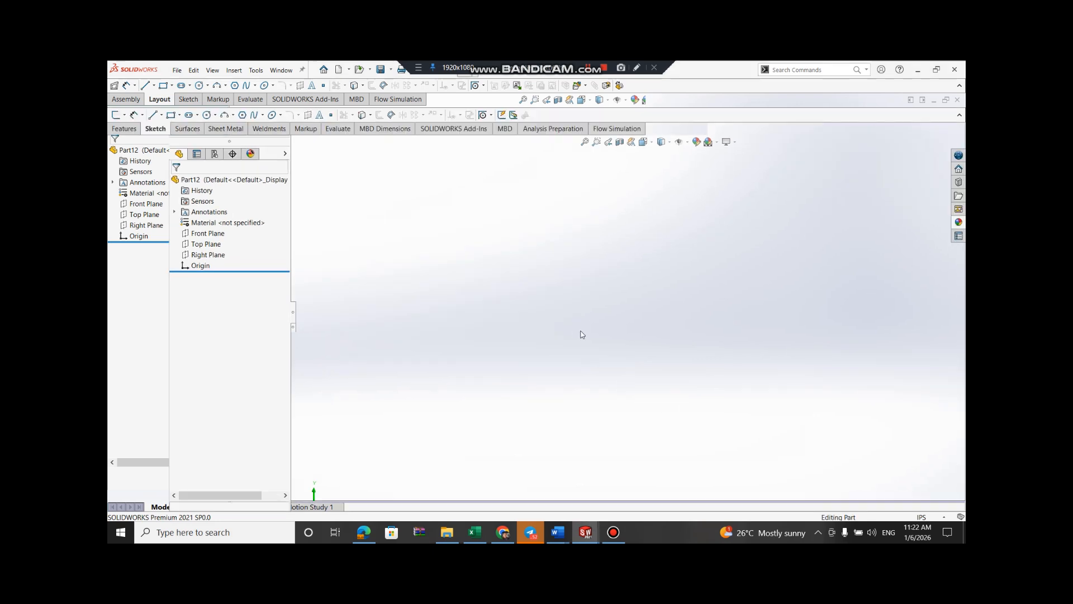
# Switch to the Side Body part and try a centerline from its front tip in a new sketch on the flat face
pyautogui.moveTo(591, 527)
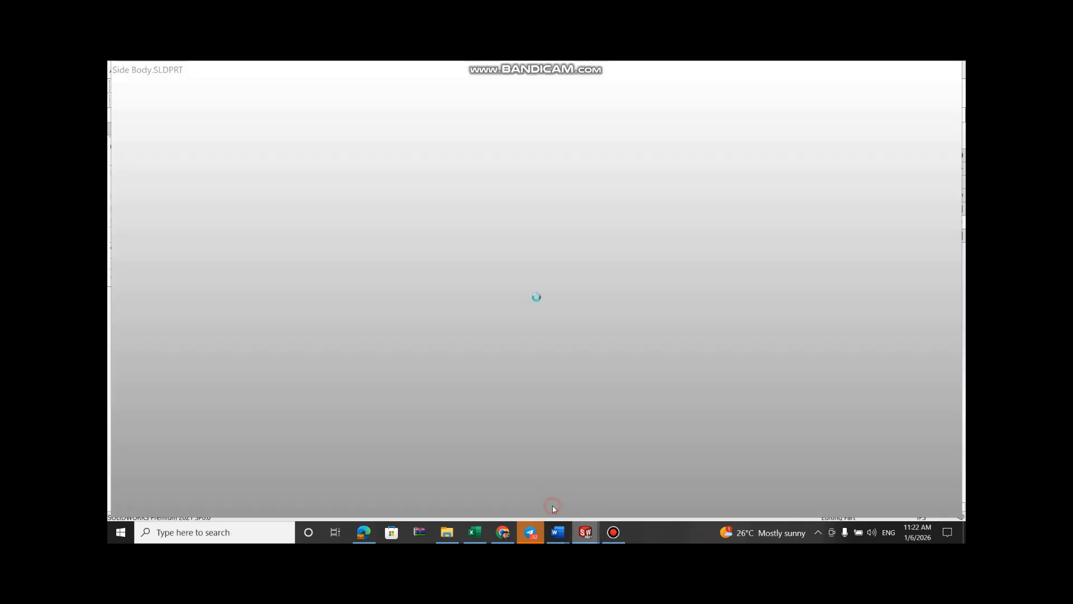
pyautogui.click(552, 506)
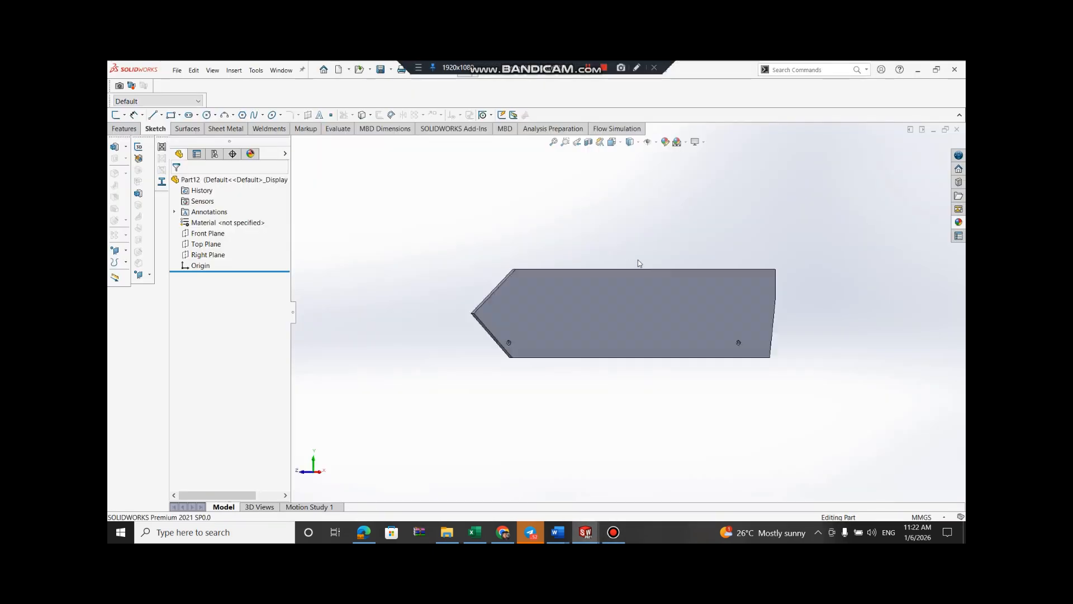
pyautogui.rightClick(652, 323)
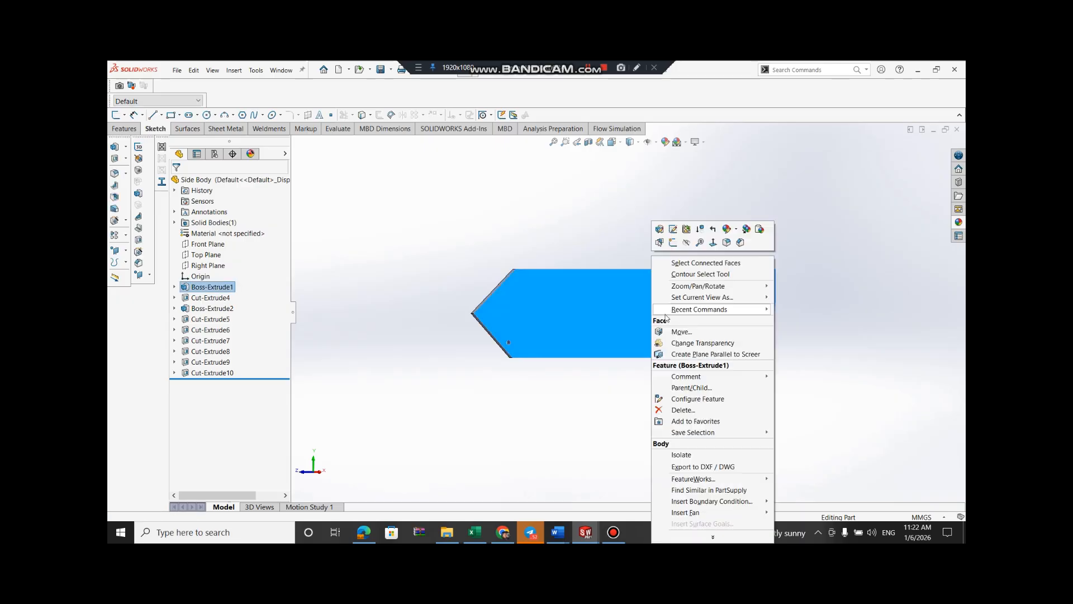
pyautogui.click(673, 242)
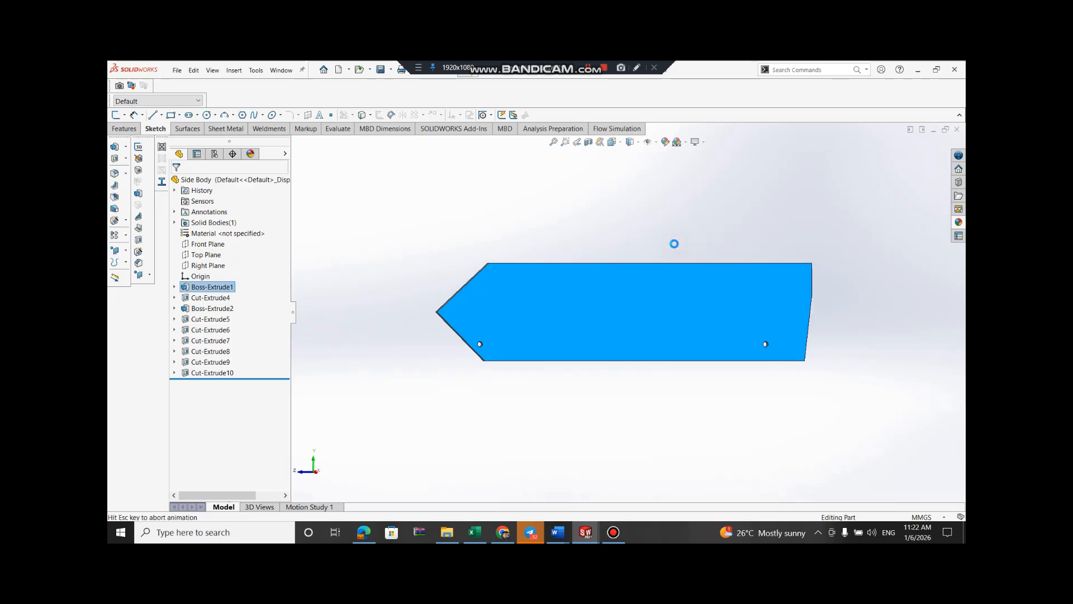
pyautogui.click(162, 115)
pyautogui.click(161, 138)
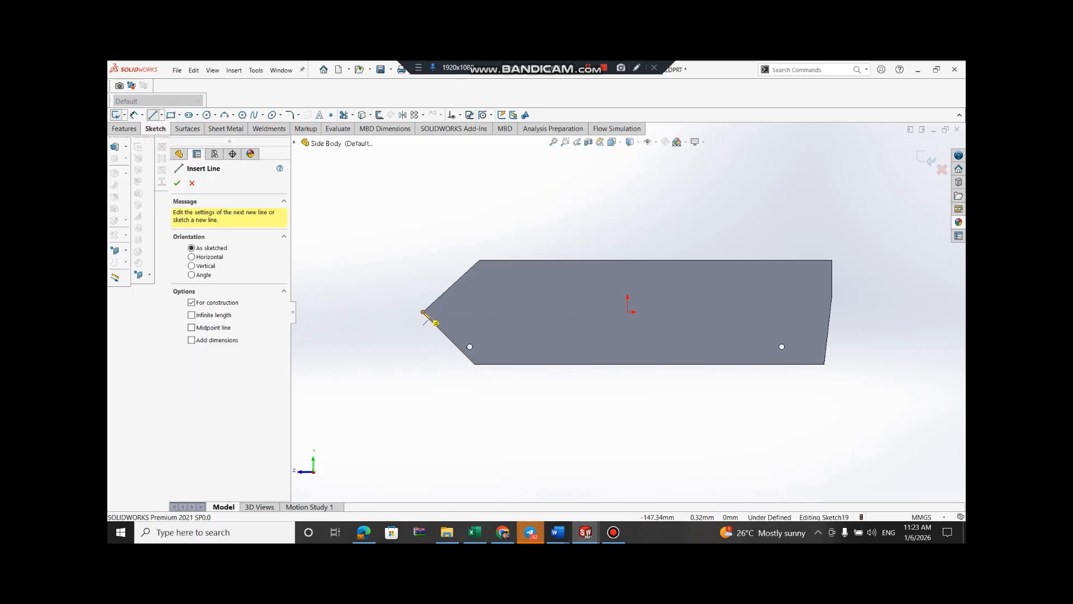
pyautogui.click(423, 312)
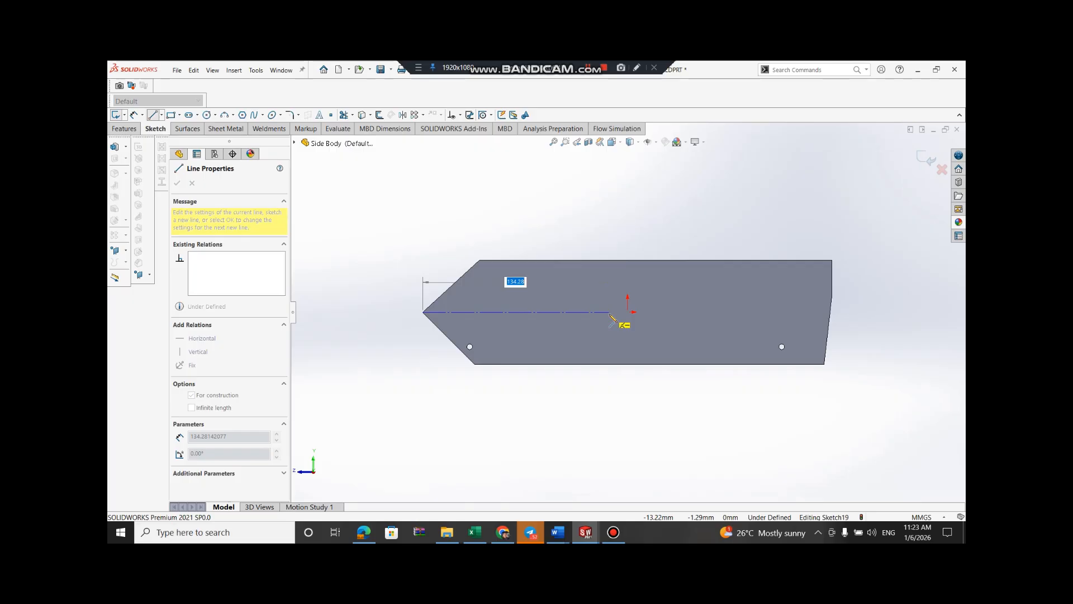
pyautogui.press('Escape')
pyautogui.press('Escape')
# Switch to the assembly and measure the horizontal distance from the side body's front tip to the middle bracket with a trial centerline
pyautogui.click(585, 532)
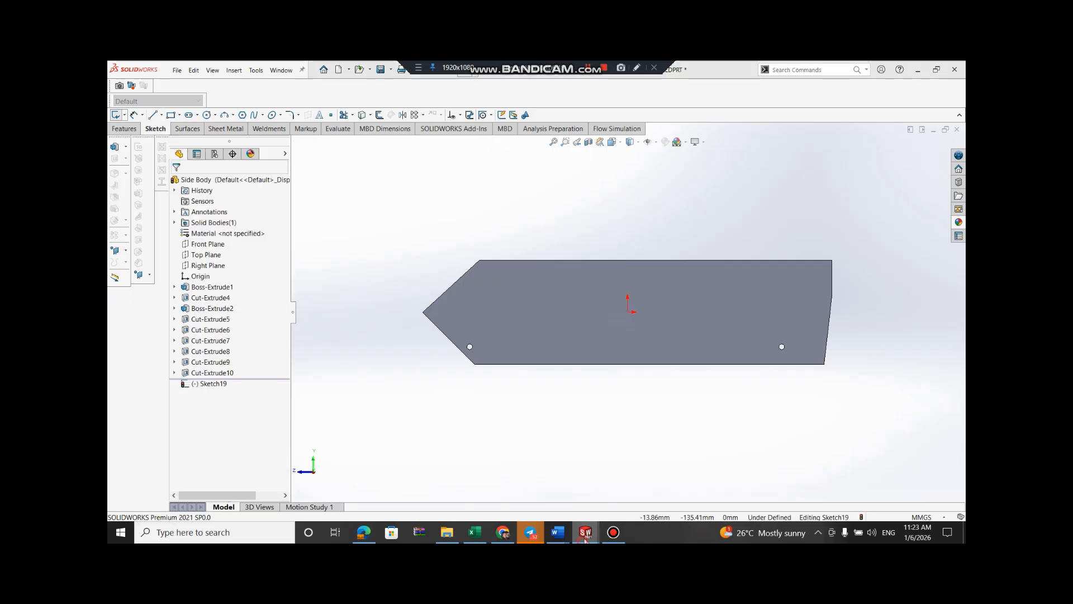
pyautogui.click(727, 492)
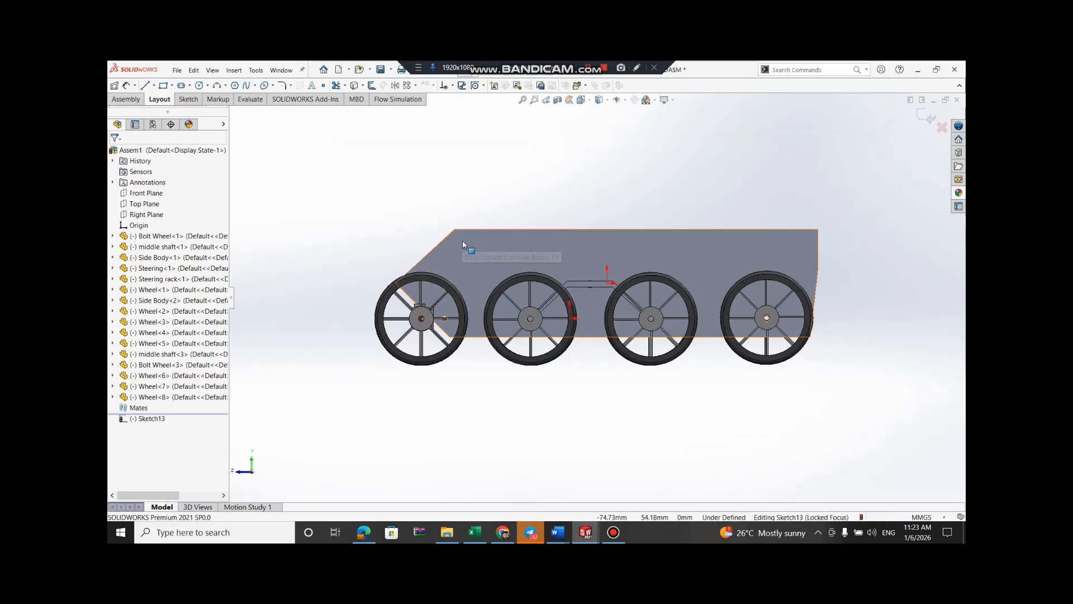
pyautogui.click(154, 85)
pyautogui.click(162, 116)
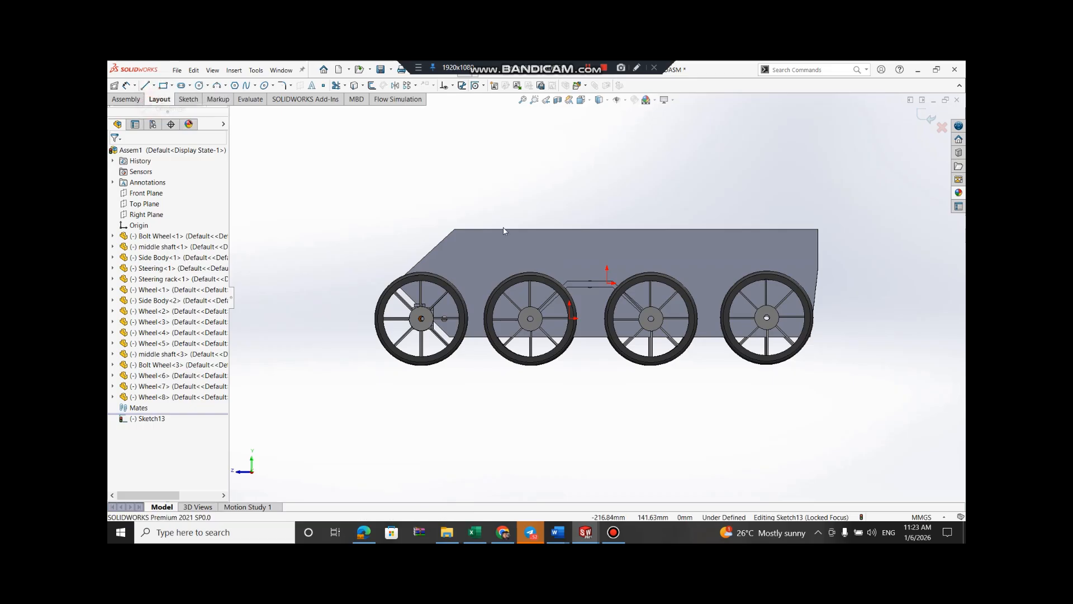
pyautogui.click(402, 284)
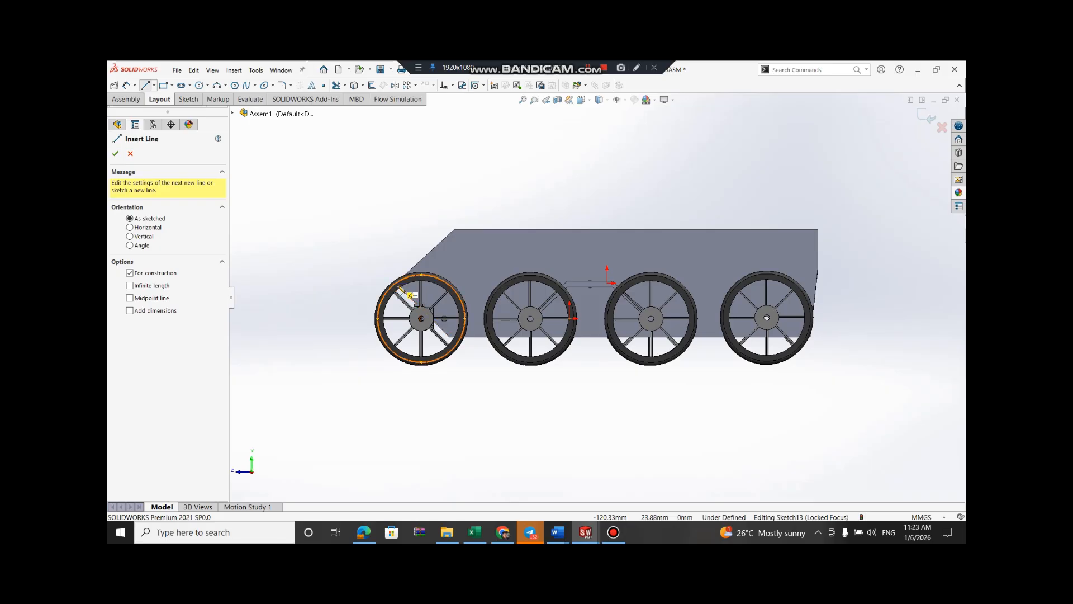
pyautogui.click(590, 283)
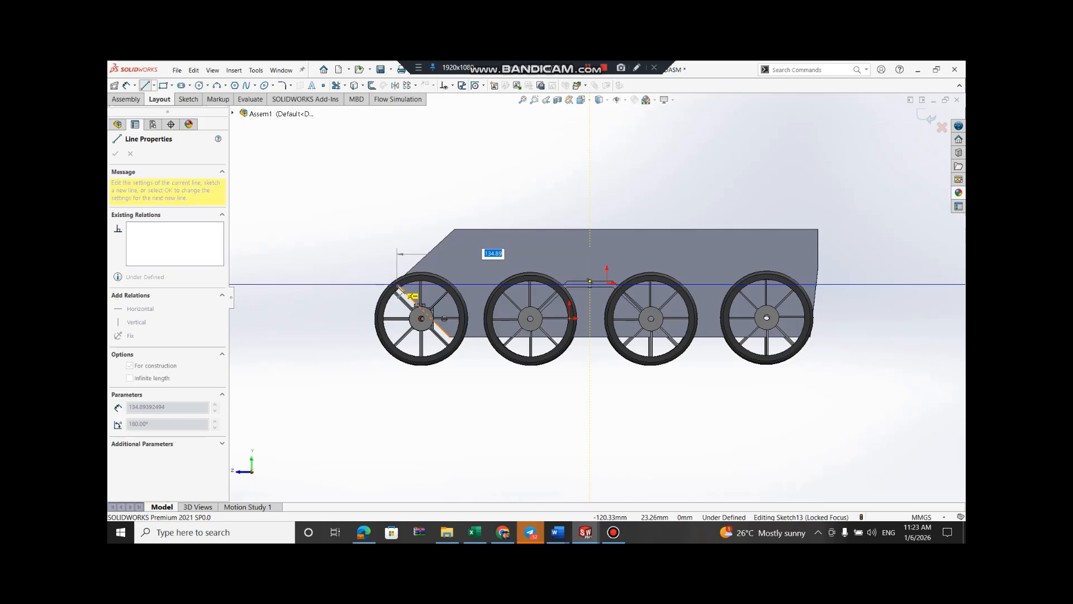
pyautogui.press('Escape')
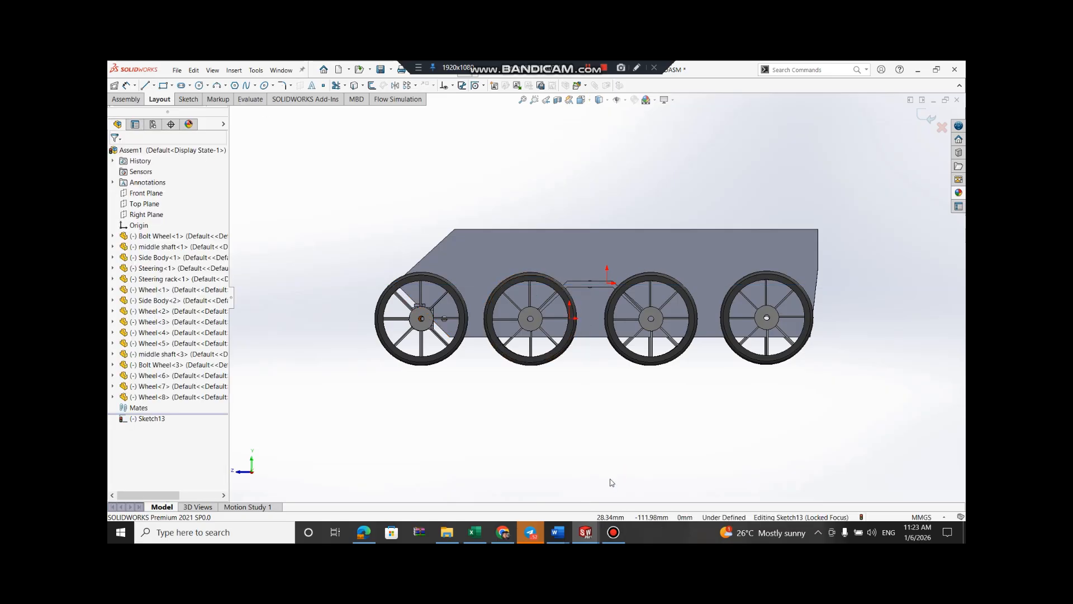
# Measure the vertical distance from the middle bracket to the side body's upper edge with a trial centerline
pyautogui.click(152, 86)
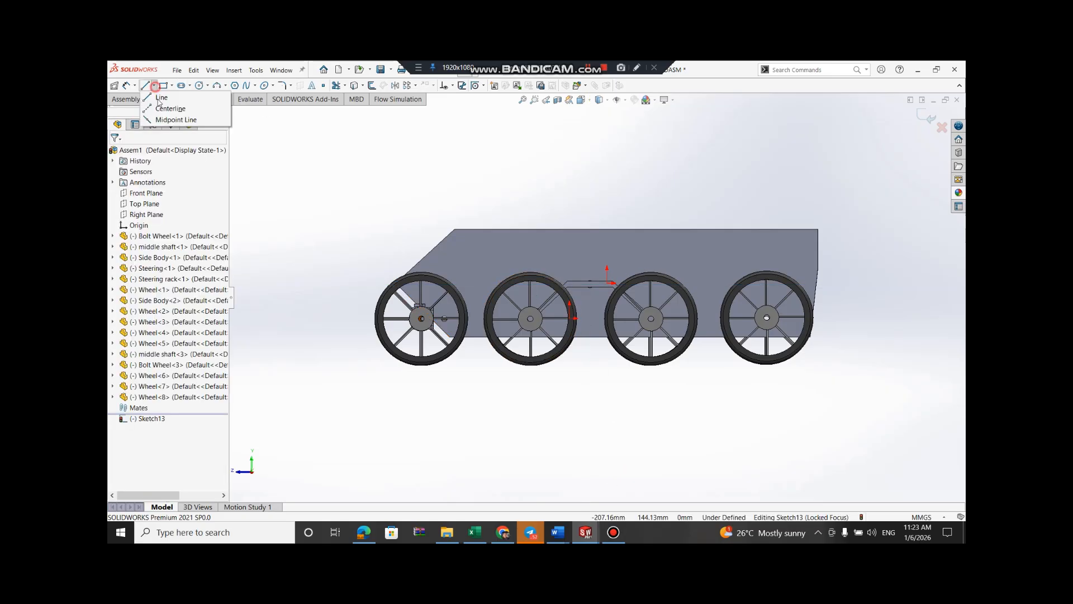
pyautogui.click(146, 110)
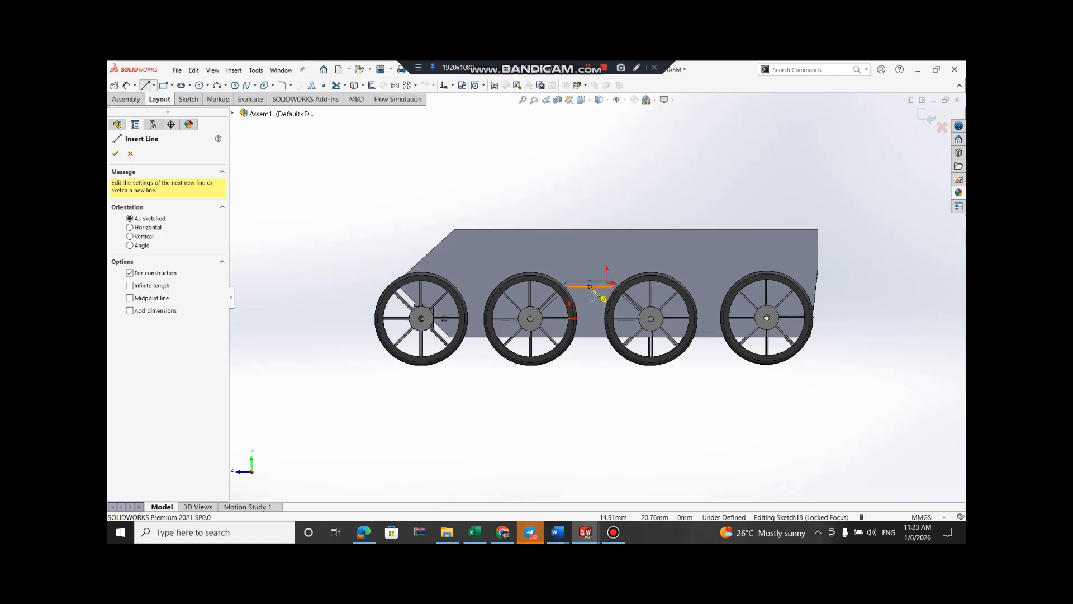
pyautogui.click(590, 284)
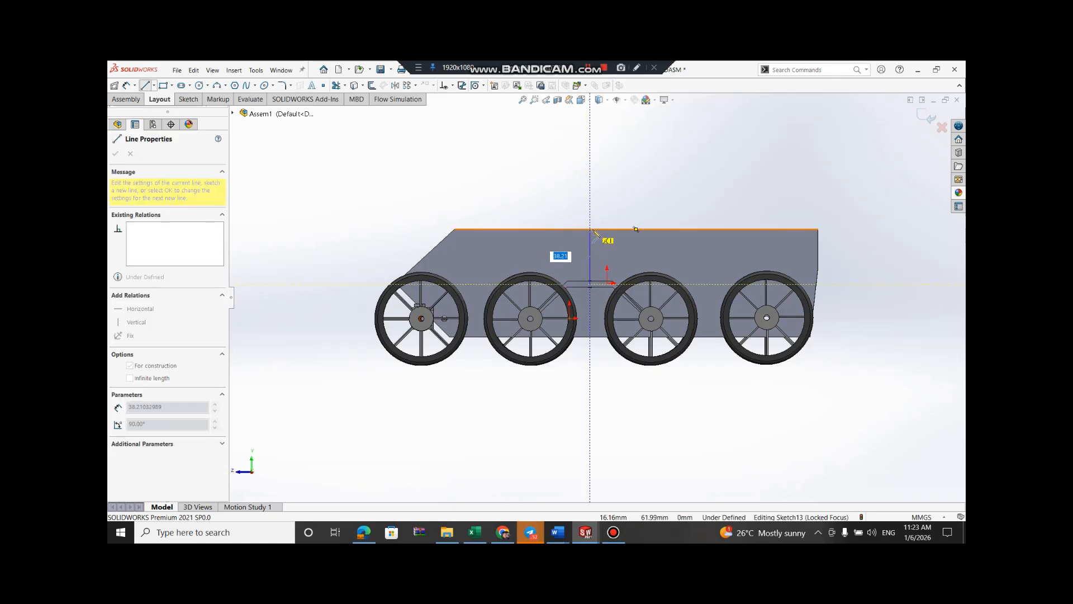
pyautogui.press('Escape')
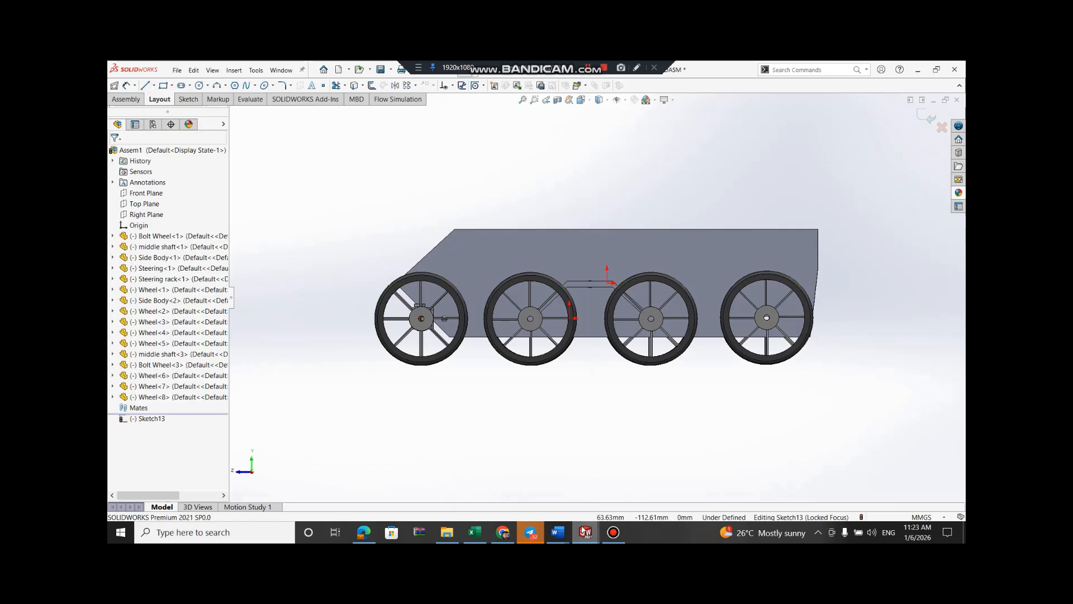
# Return to the Side Body part and open a new sketch on its large flat face
pyautogui.moveTo(594, 540)
pyautogui.click(540, 494)
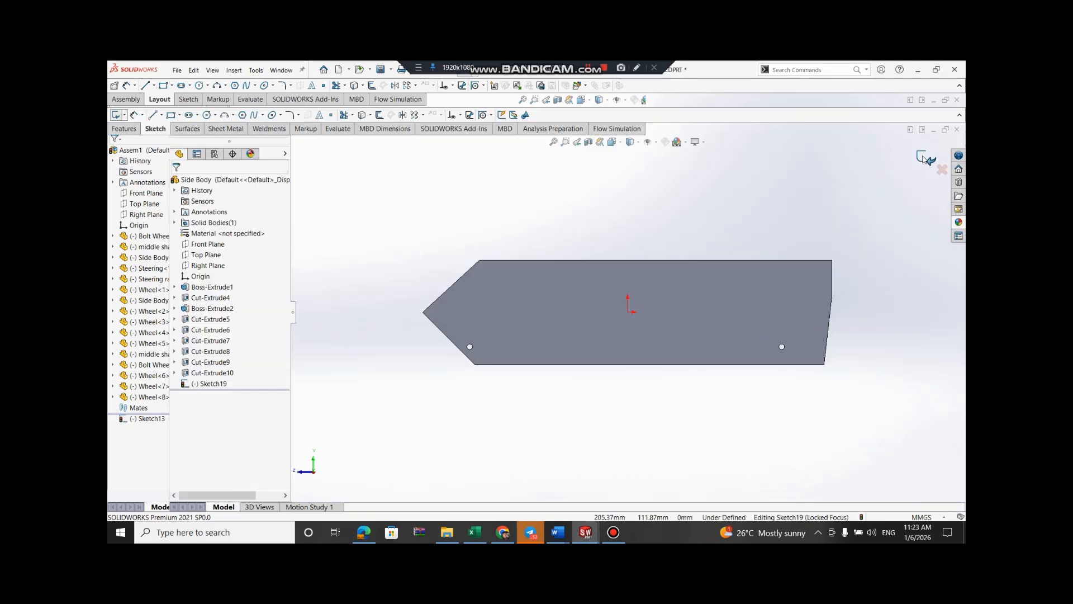
pyautogui.rightClick(669, 280)
pyautogui.click(690, 243)
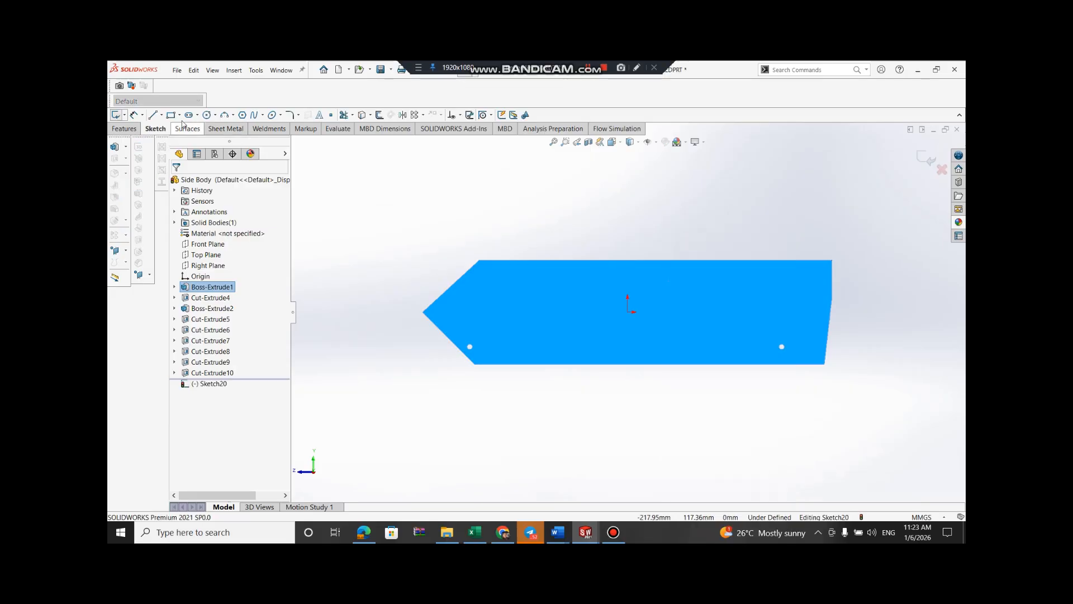
# Sketch a horizontal centerline about 134 mm long from the side body's front tip toward the origin
pyautogui.click(162, 115)
pyautogui.click(175, 137)
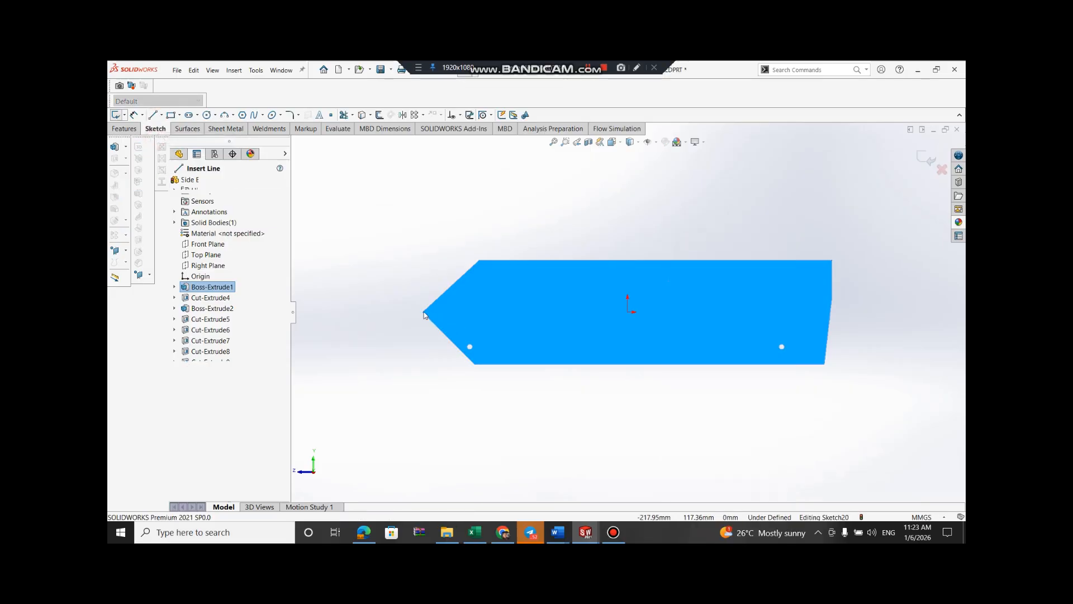
pyautogui.click(424, 312)
pyautogui.click(627, 311)
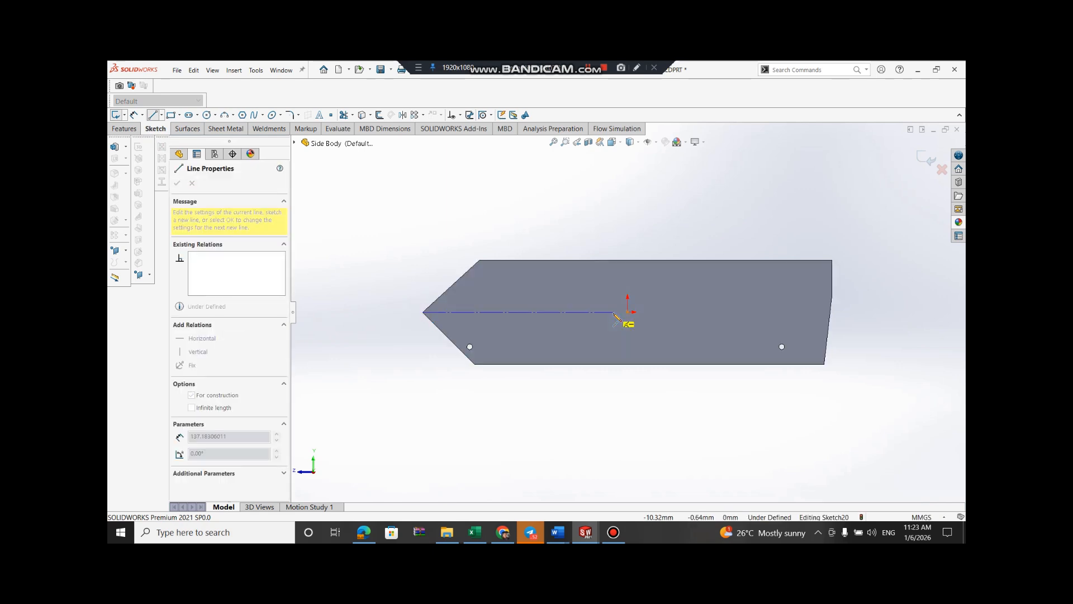
pyautogui.write('147.5')
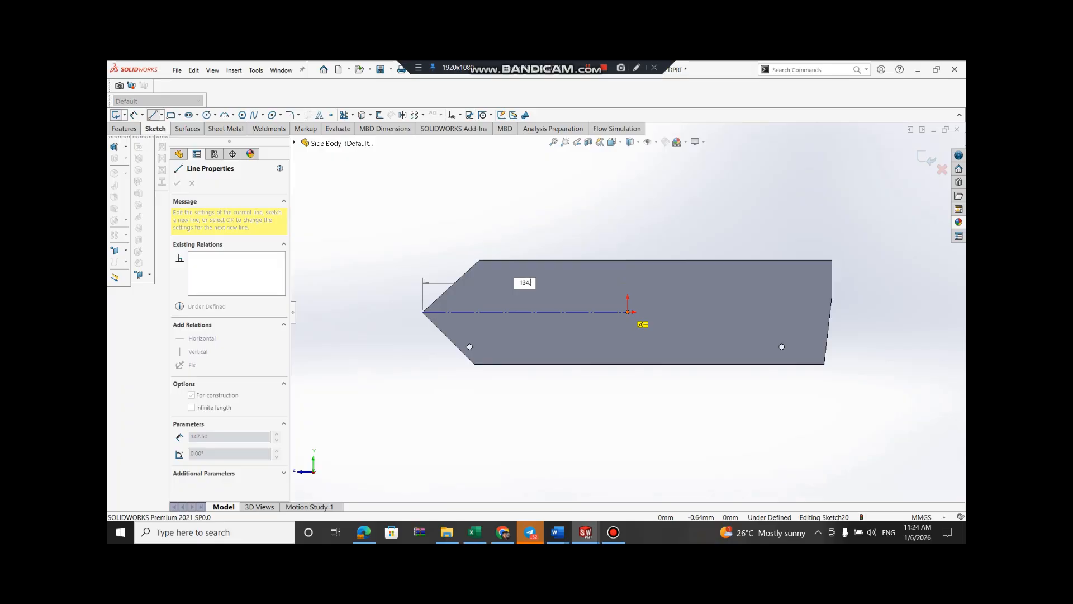
pyautogui.press('Return')
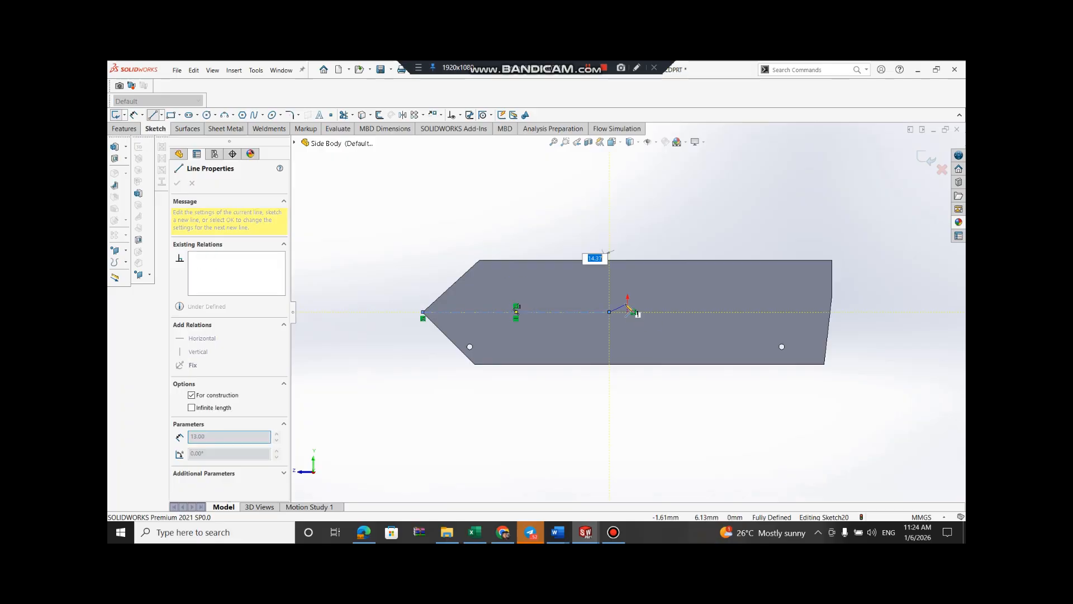
pyautogui.press('Escape')
# Sketch a vertical centerline from the upper edge down to the horizontal centerline's inner end, entering a length of 38.21 mm
pyautogui.click(162, 116)
pyautogui.click(179, 136)
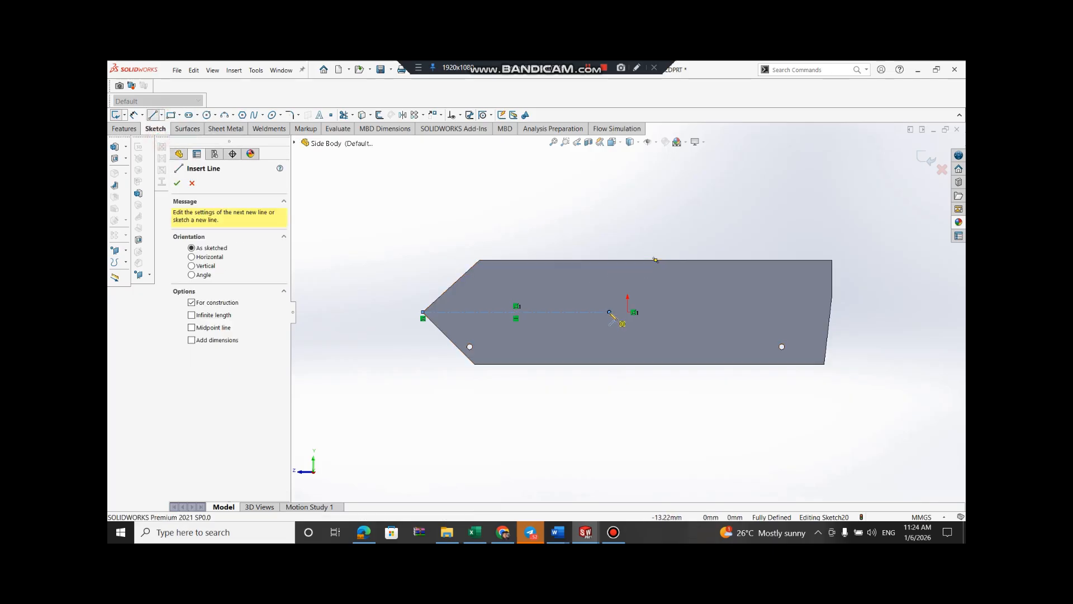
pyautogui.click(610, 261)
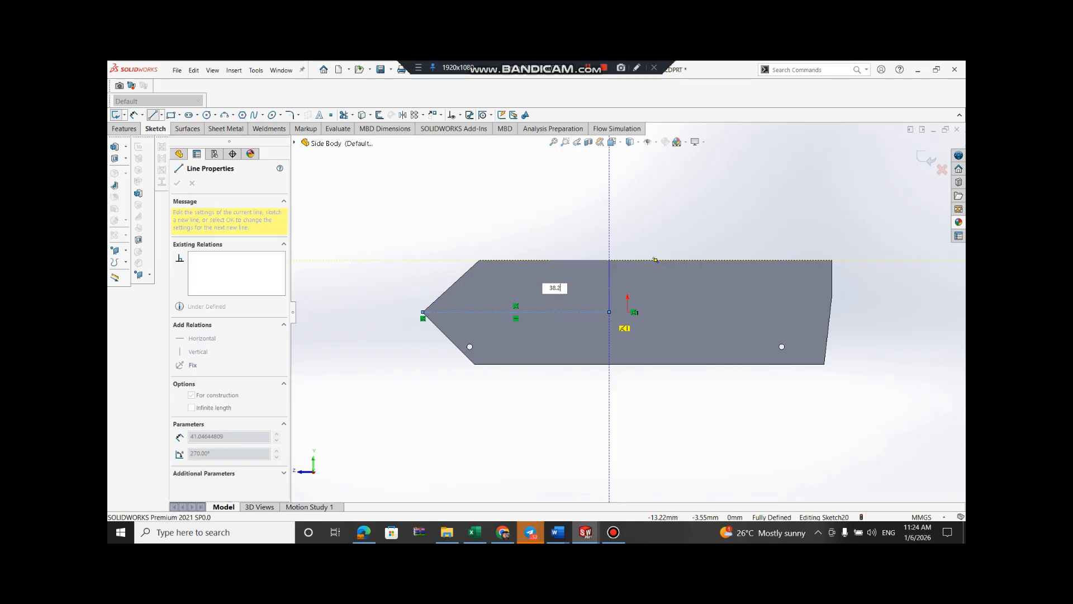
pyautogui.write('38.21')
pyautogui.press('Return')
pyautogui.press('Escape')
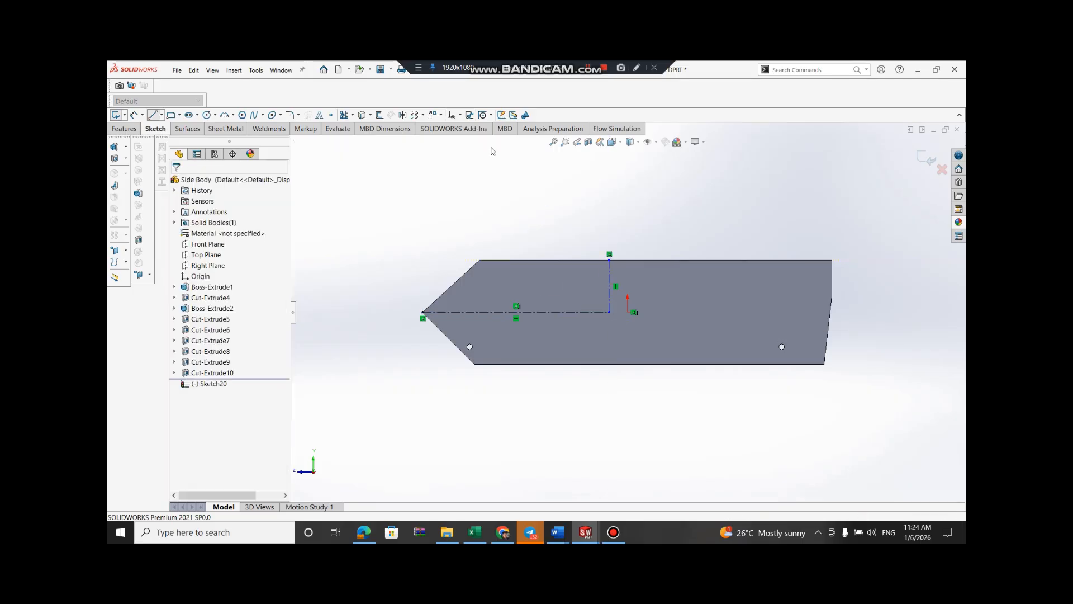
# Try to dimension the vertical centerline and edit the dimension's value
pyautogui.click(133, 114)
pyautogui.click(610, 286)
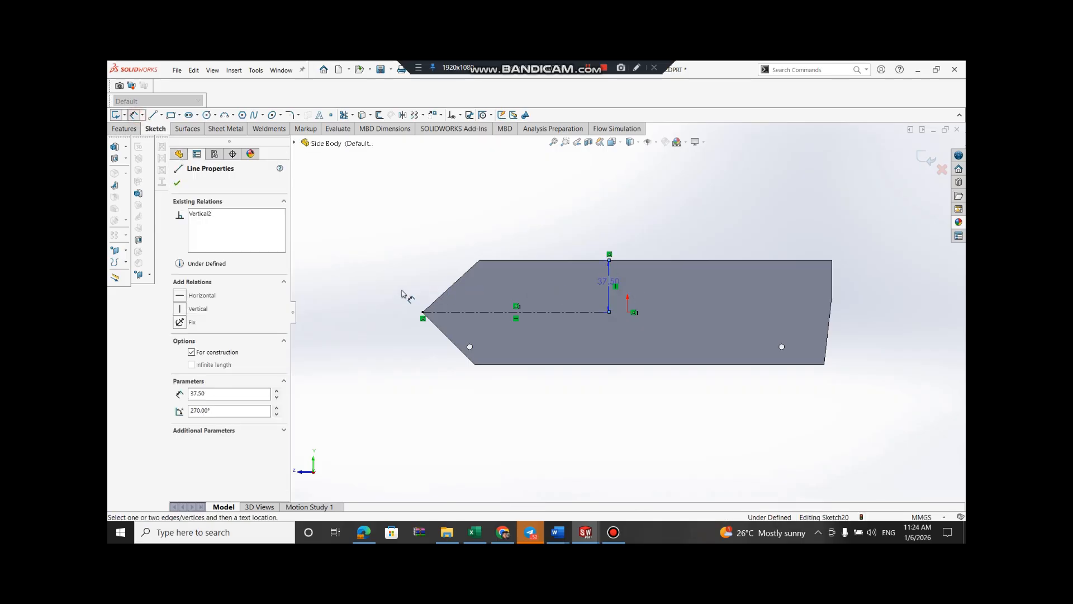
pyautogui.click(402, 293)
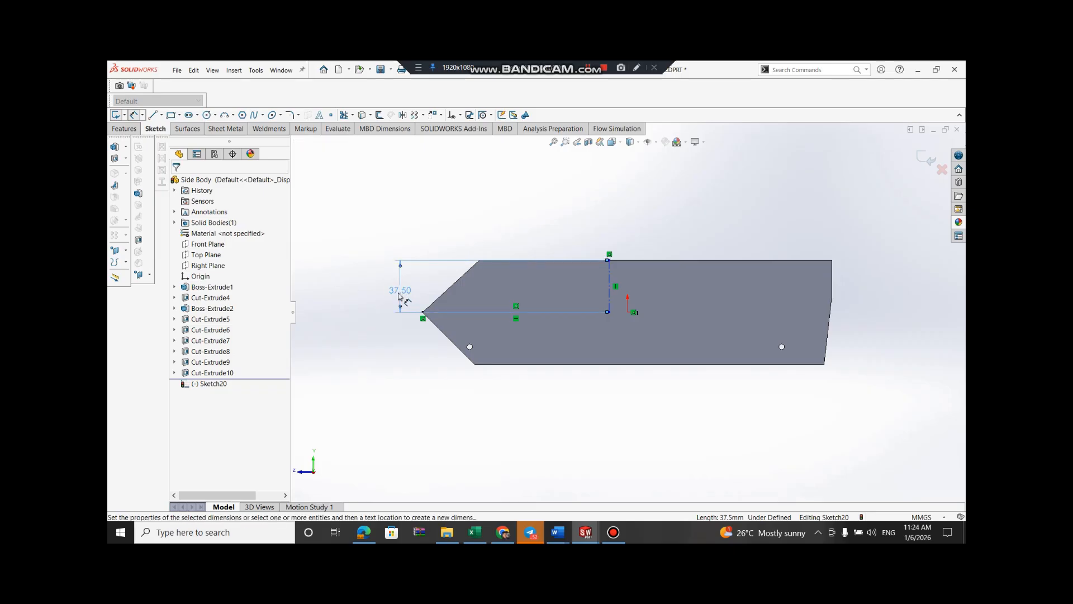
pyautogui.click(403, 294)
pyautogui.doubleClick(403, 296)
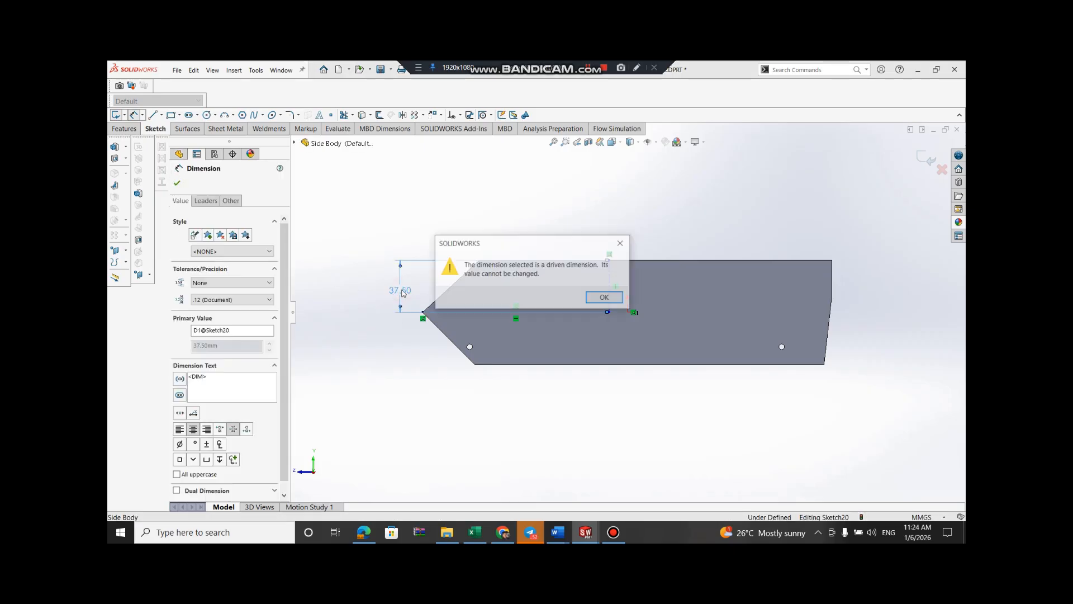
pyautogui.click(625, 244)
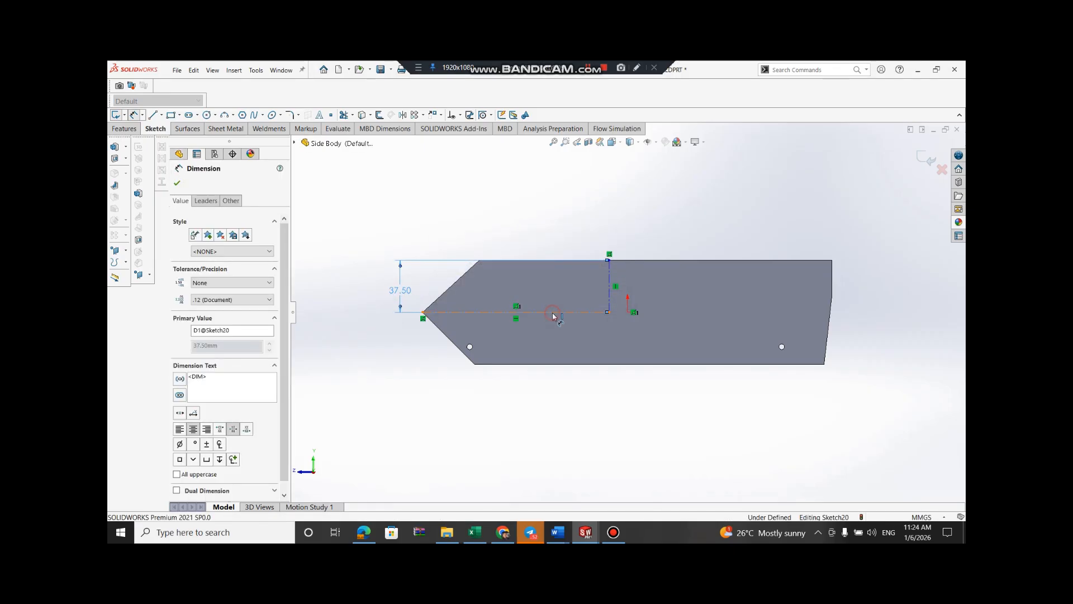
# Delete the horizontal centerline and dimension the vertical centerline at 38.21 mm
pyautogui.click(552, 312)
pyautogui.press('Delete')
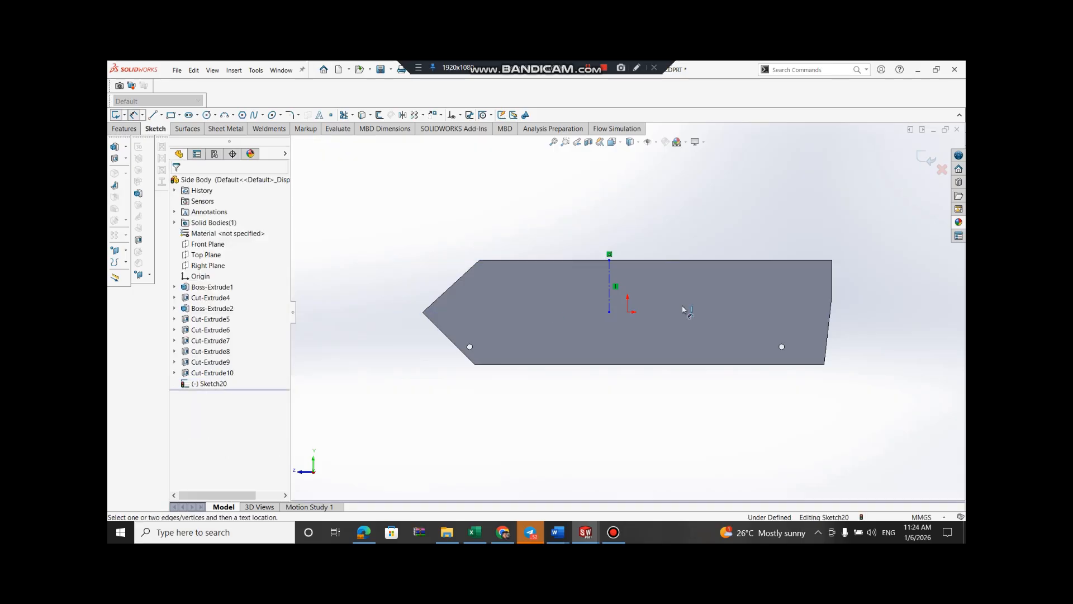
pyautogui.click(133, 115)
pyautogui.click(609, 286)
pyautogui.click(379, 296)
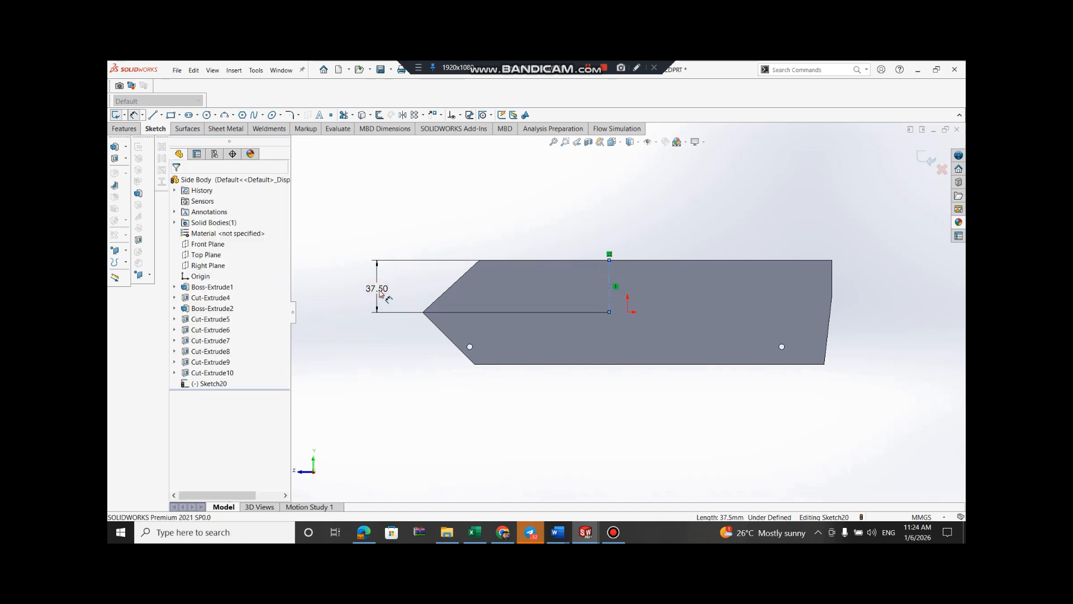
pyautogui.write('.21')
pyautogui.press('Return')
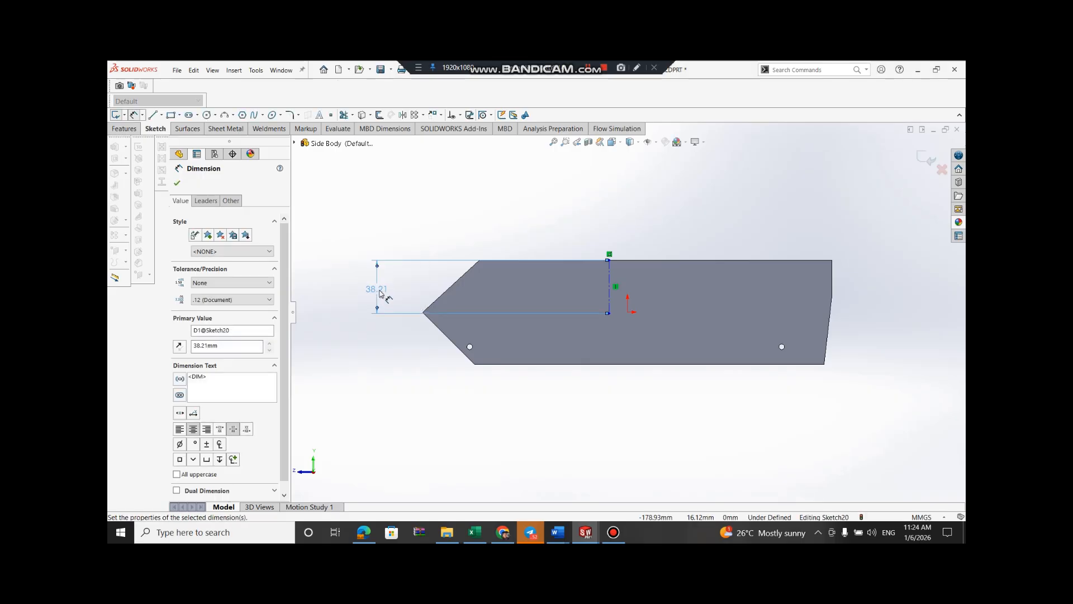
# Sketch a circle 5 mm in diameter centred on the lower end of the vertical centerline
pyautogui.click(205, 115)
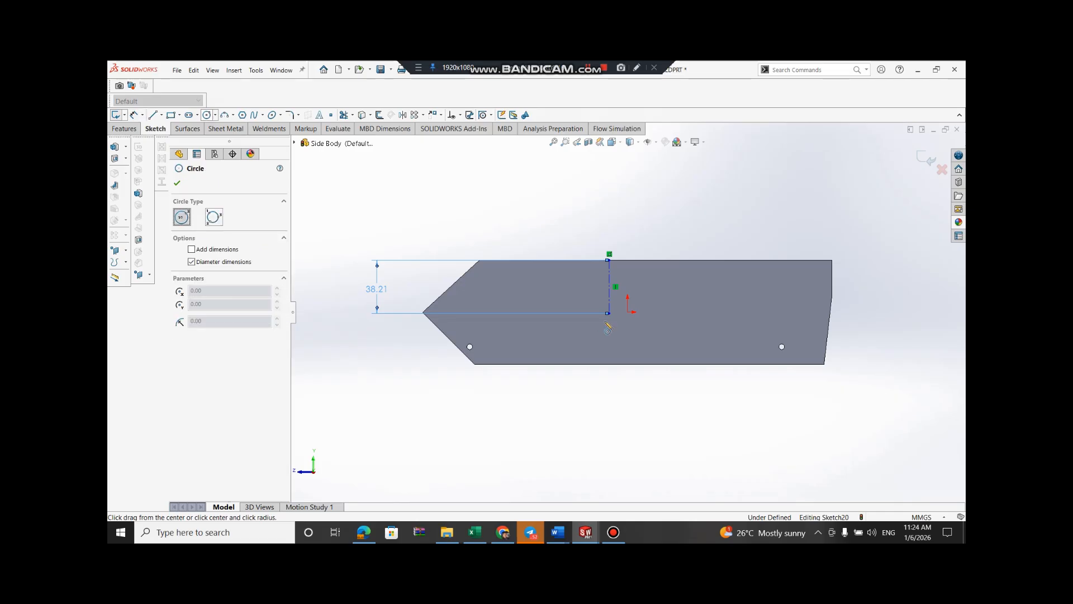
pyautogui.click(615, 317)
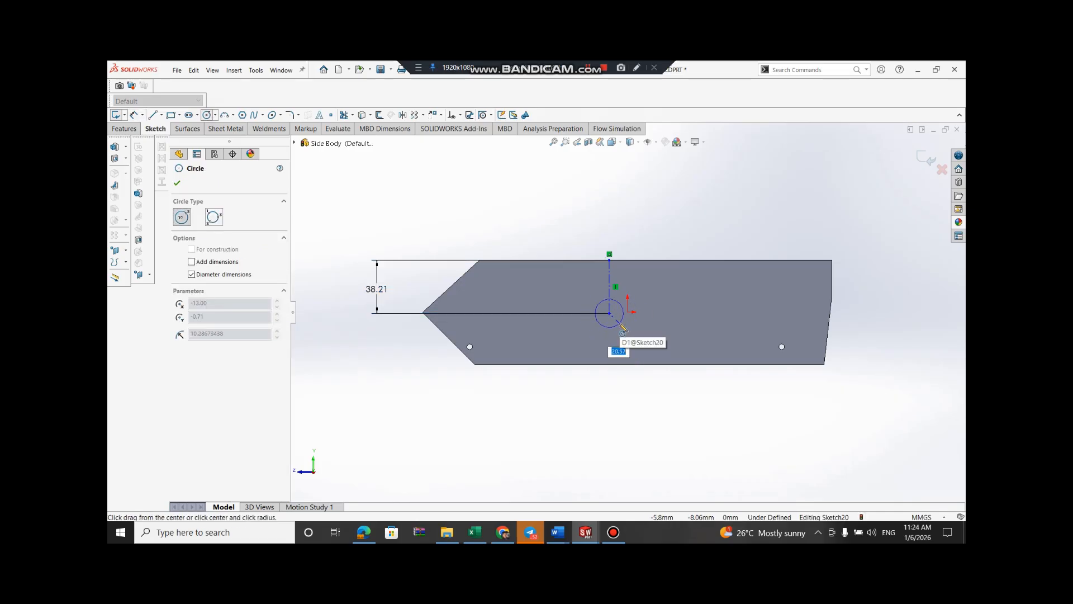
pyautogui.write('5')
pyautogui.press('Return')
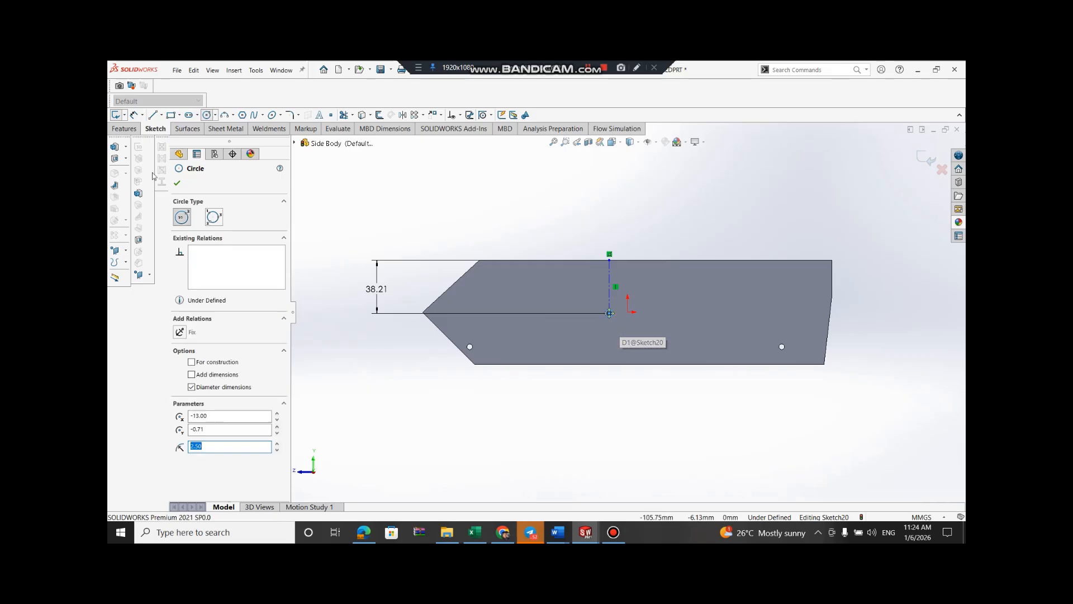
# Cut the 5 mm circle through the side body with a 175 mm blind Extruded Cut that also uses a second direction
pyautogui.click(176, 185)
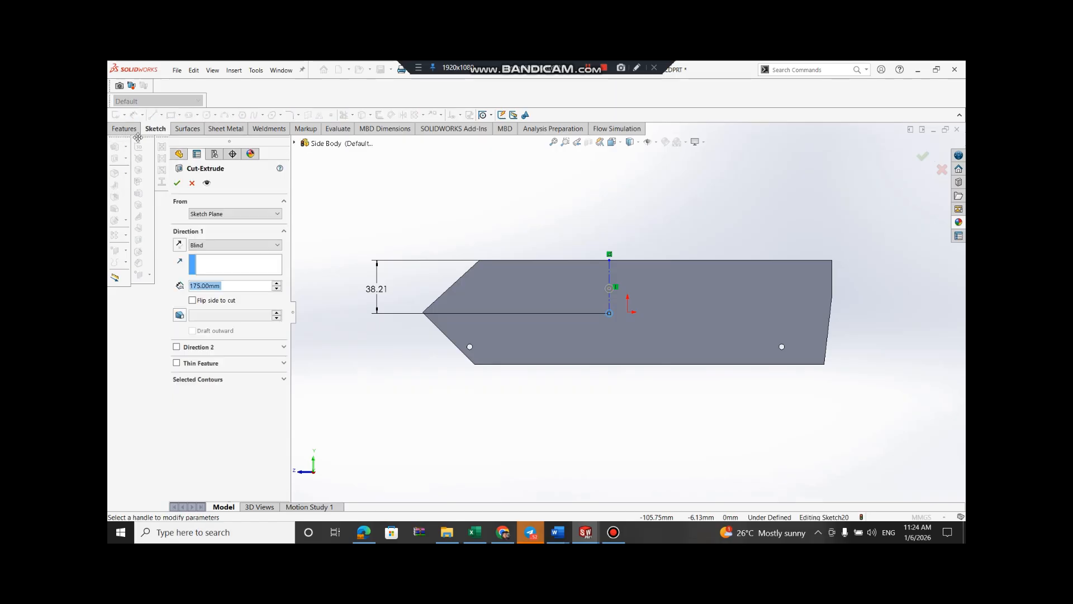
pyautogui.click(177, 347)
pyautogui.click(177, 184)
pyautogui.click(715, 200)
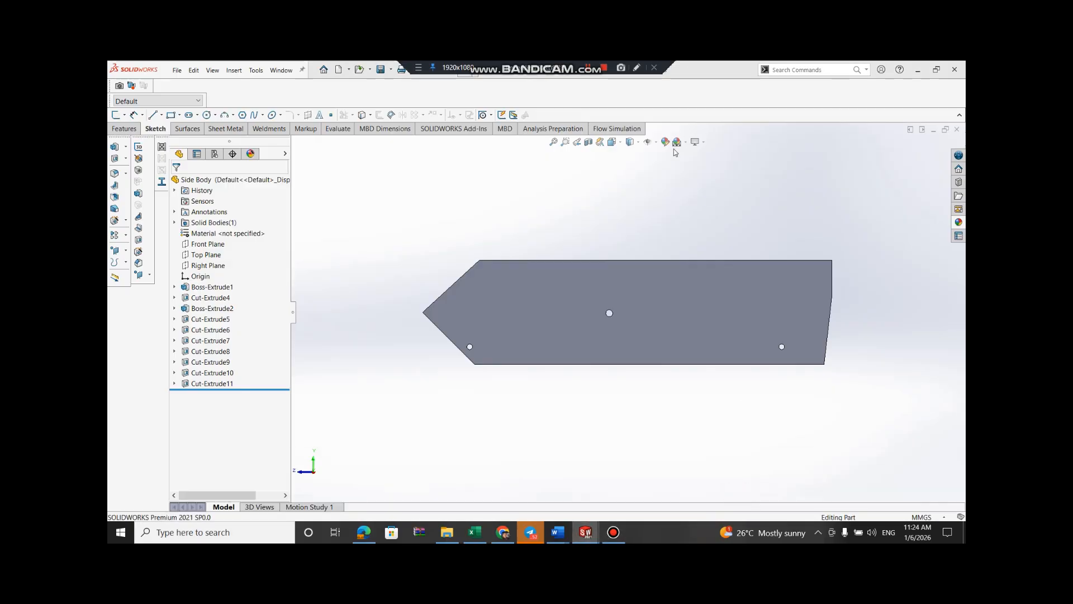
# Return to the Assem1 assembly, leave its open sketch and examine the side bodies and middle shafts from the rear
pyautogui.hotkey('ctrl', 'Tab')
pyautogui.click(199, 130)
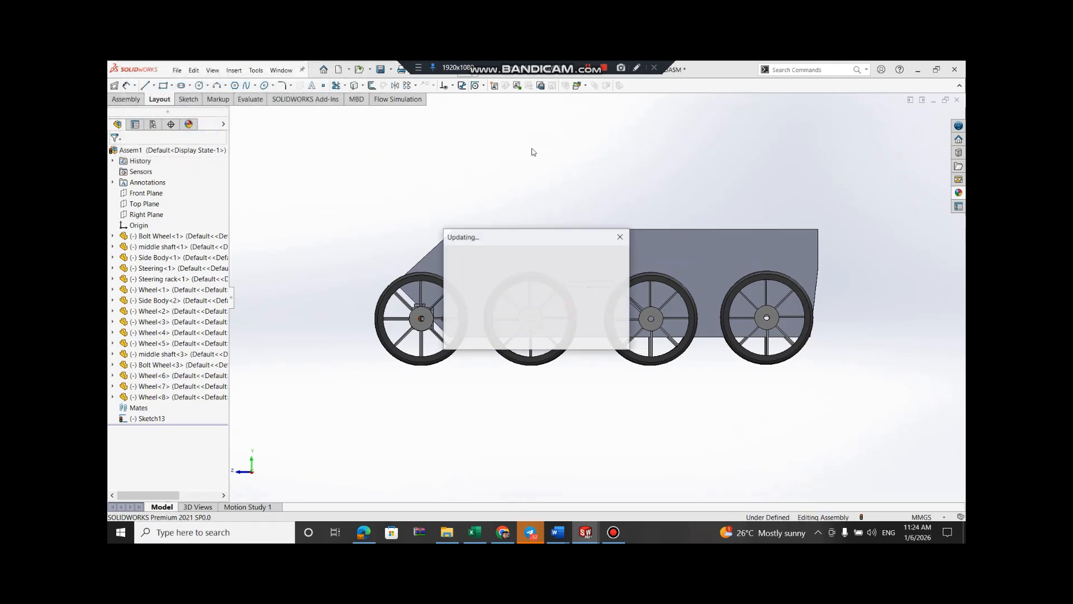
pyautogui.scroll(2, 665, 207)
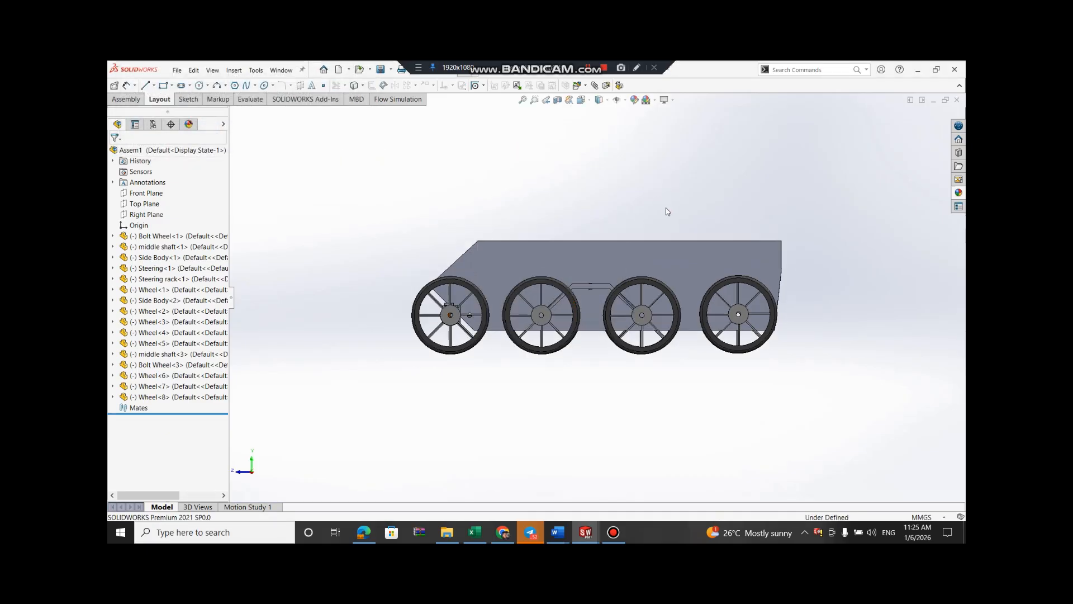
pyautogui.press('Left')
pyautogui.press('Left')
pyautogui.press('Left')
pyautogui.press('Left')
pyautogui.press('Left')
pyautogui.press('Left')
pyautogui.moveTo(641, 229); pyautogui.dragTo(588, 347, button='middle')
pyautogui.scroll(-7, 604, 270)
pyautogui.scroll(1, 535, 198)
pyautogui.scroll(3, 586, 175)
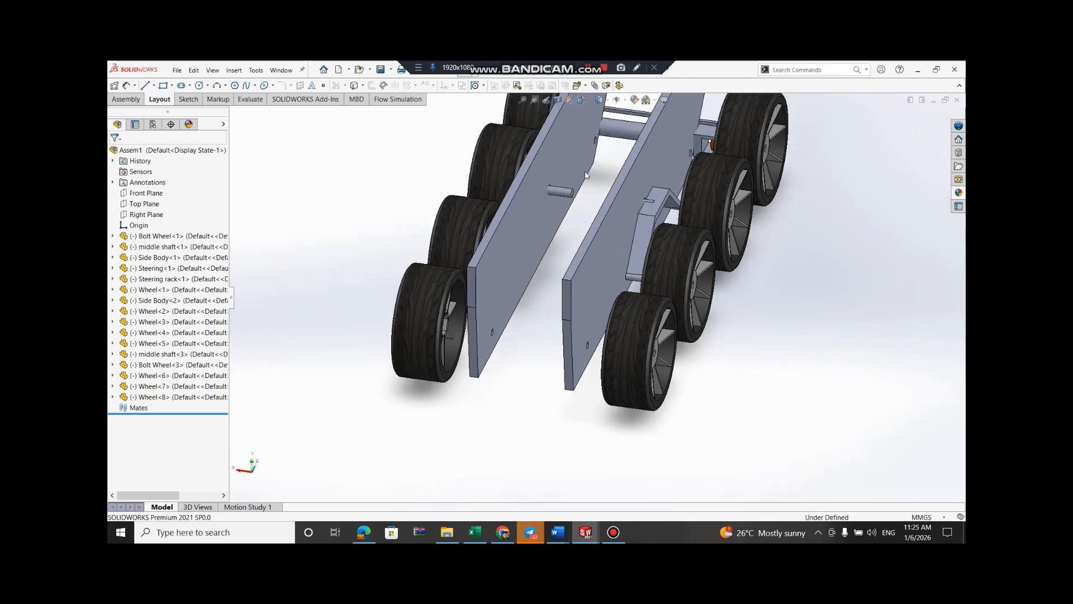
pyautogui.click(144, 203)
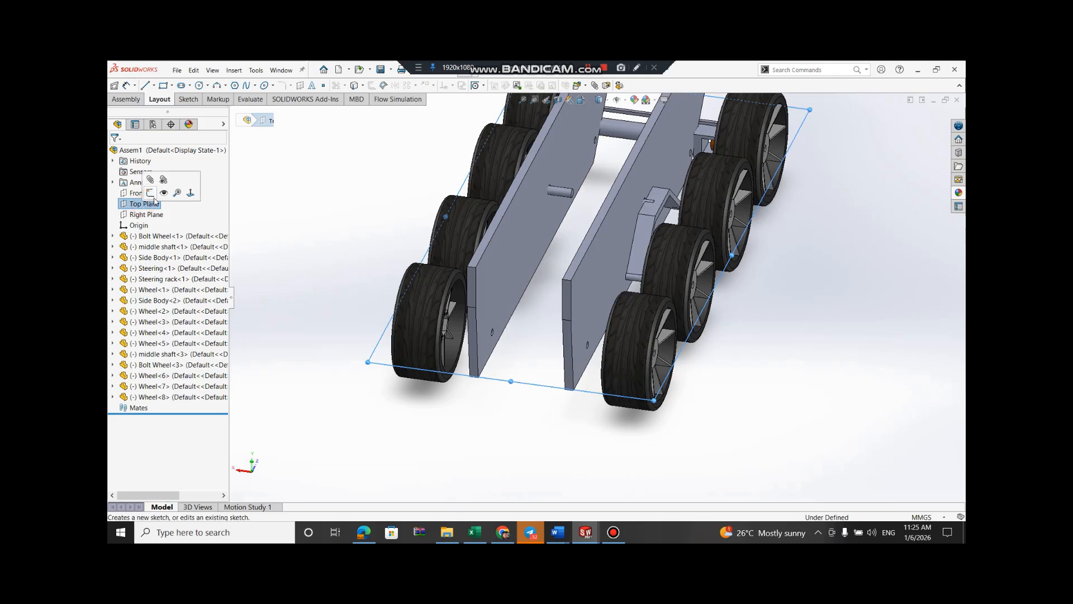
pyautogui.click(168, 184)
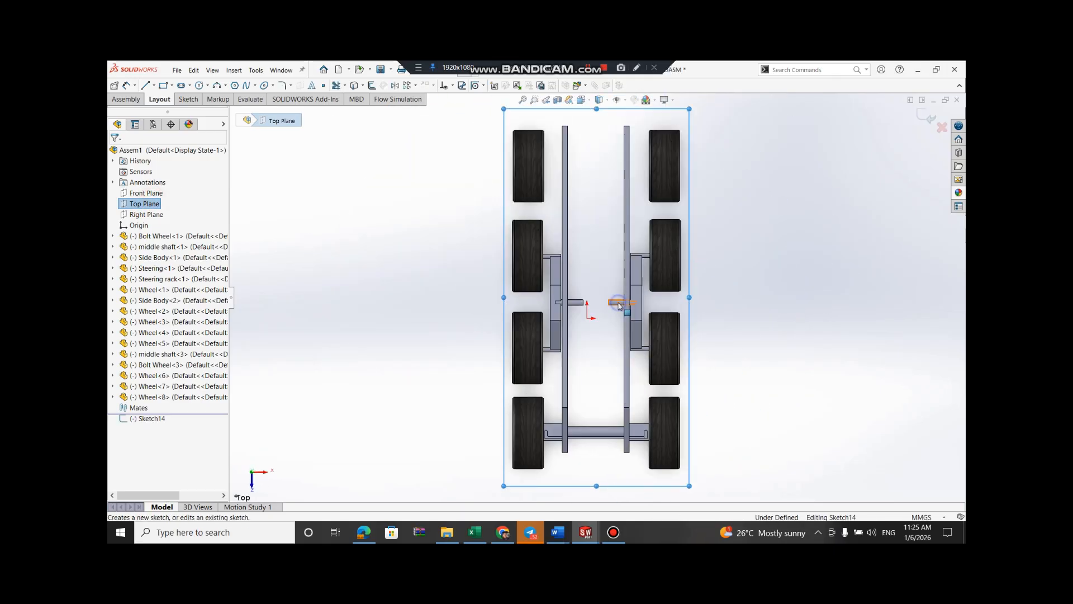
pyautogui.rightClick(619, 305)
pyautogui.click(942, 127)
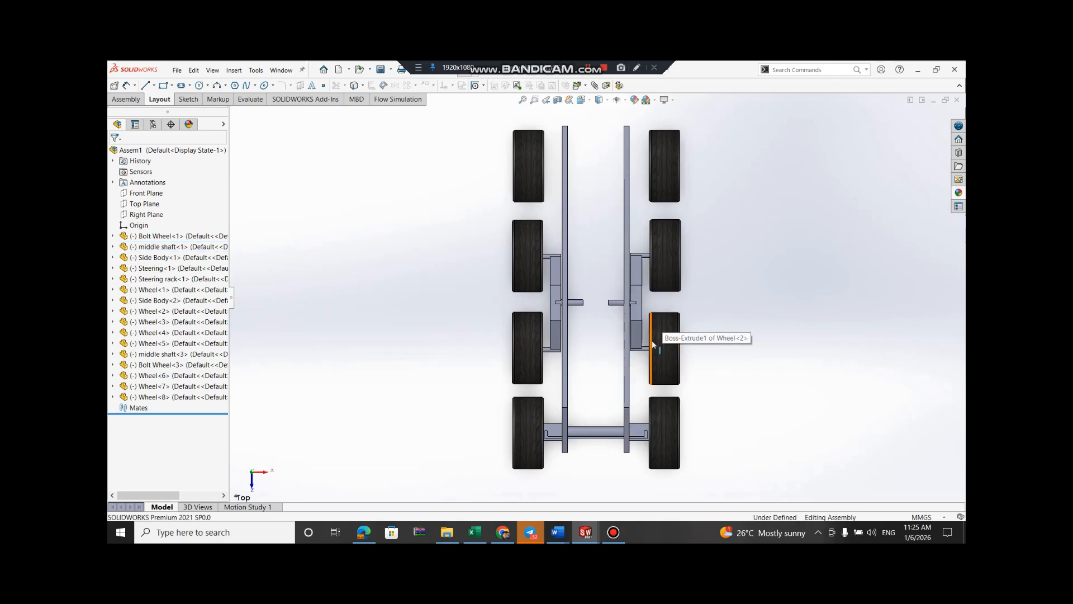
# Try to move the first middle shaft outward along the X axis with the triad, and undo the move
pyautogui.click(617, 305)
pyautogui.rightClick(615, 302)
pyautogui.click(653, 311)
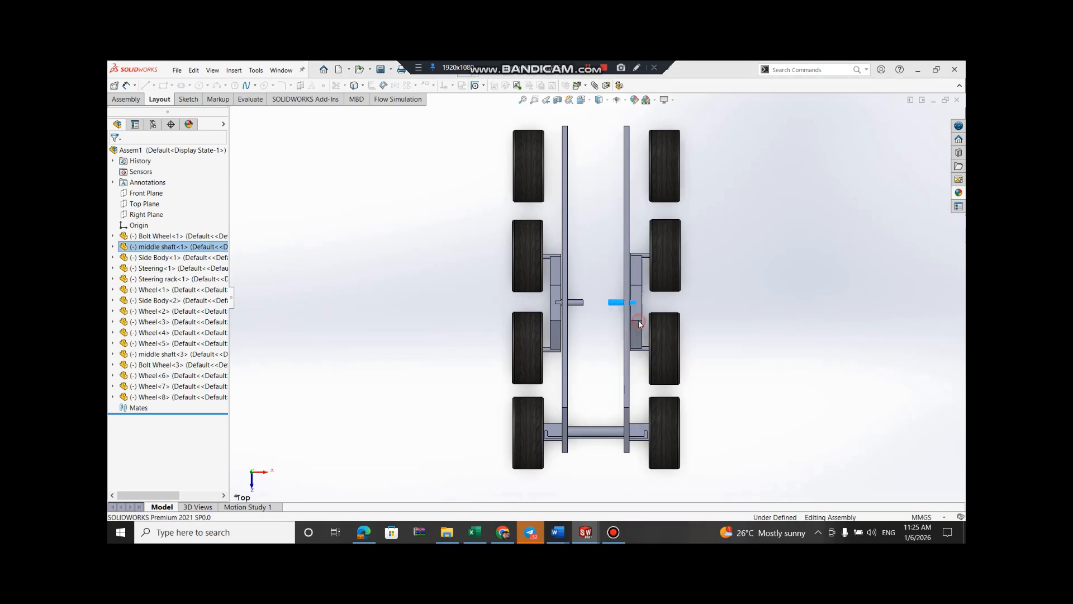
pyautogui.moveTo(652, 310); pyautogui.dragTo(700, 310)
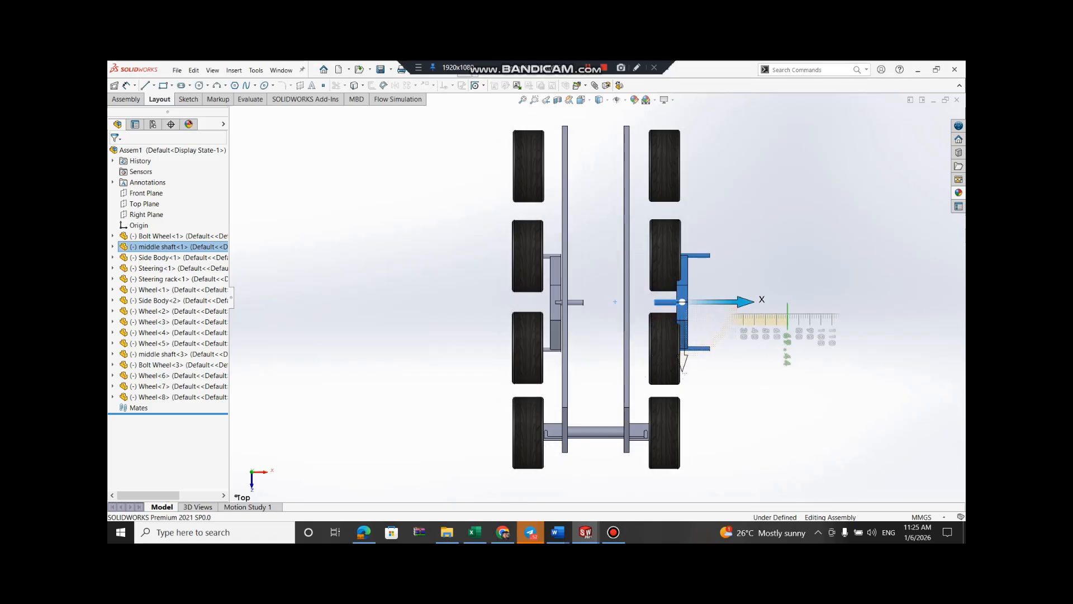
pyautogui.click(794, 258)
pyautogui.press('Right')
pyautogui.press('Right')
pyautogui.press('Right')
pyautogui.press('Left')
pyautogui.press('Left')
pyautogui.press('Left')
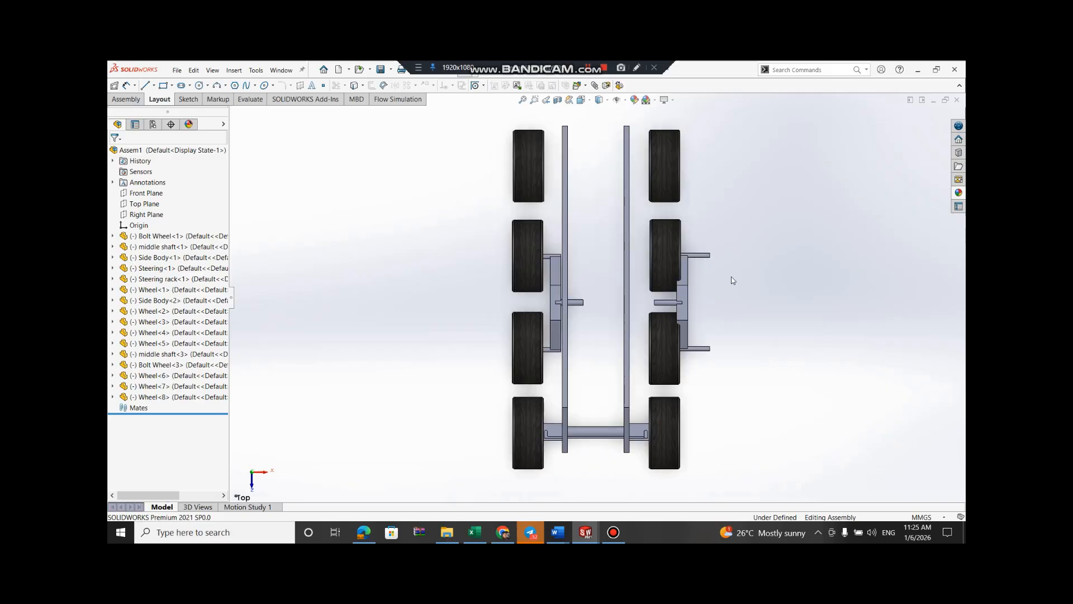
pyautogui.hotkey('ctrl', 'z')
pyautogui.click(753, 276)
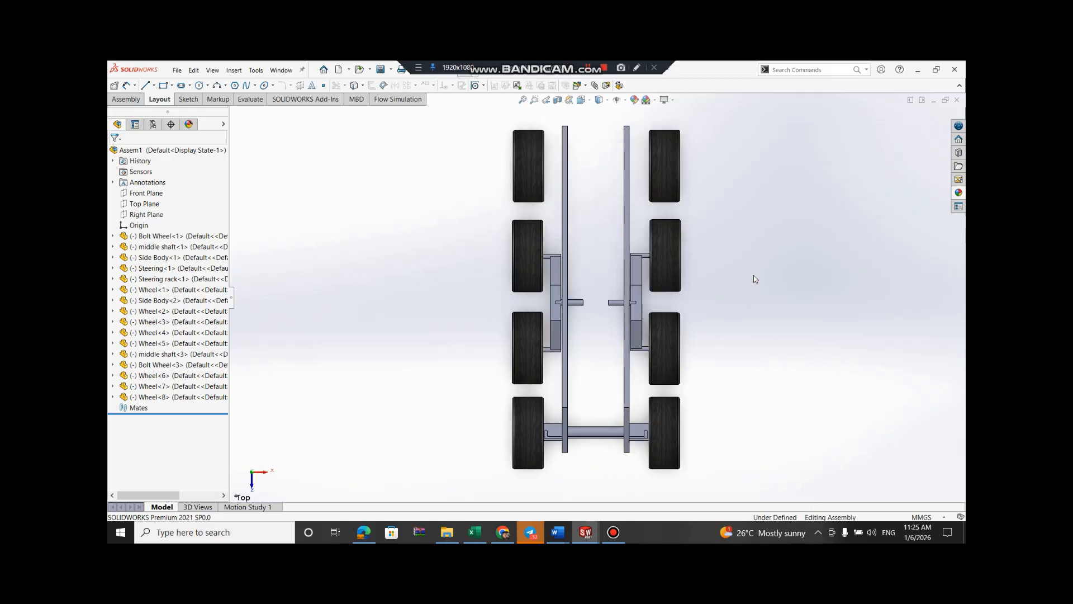
# Examine the assembled vehicle's wheels and side body from the side
pyautogui.press('Up')
pyautogui.press('Up')
pyautogui.press('Up')
pyautogui.press('Up')
pyautogui.press('Up')
pyautogui.press('Up')
pyautogui.press('Left')
pyautogui.press('Left')
pyautogui.press('Left')
pyautogui.press('Left')
pyautogui.press('Left')
pyautogui.press('Left')
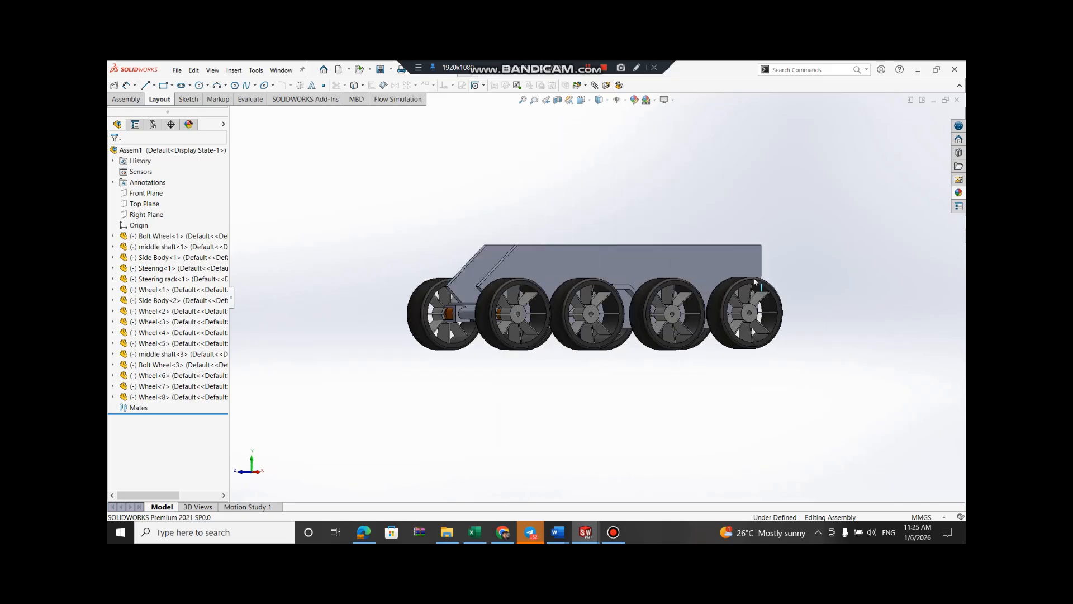
pyautogui.press('Right')
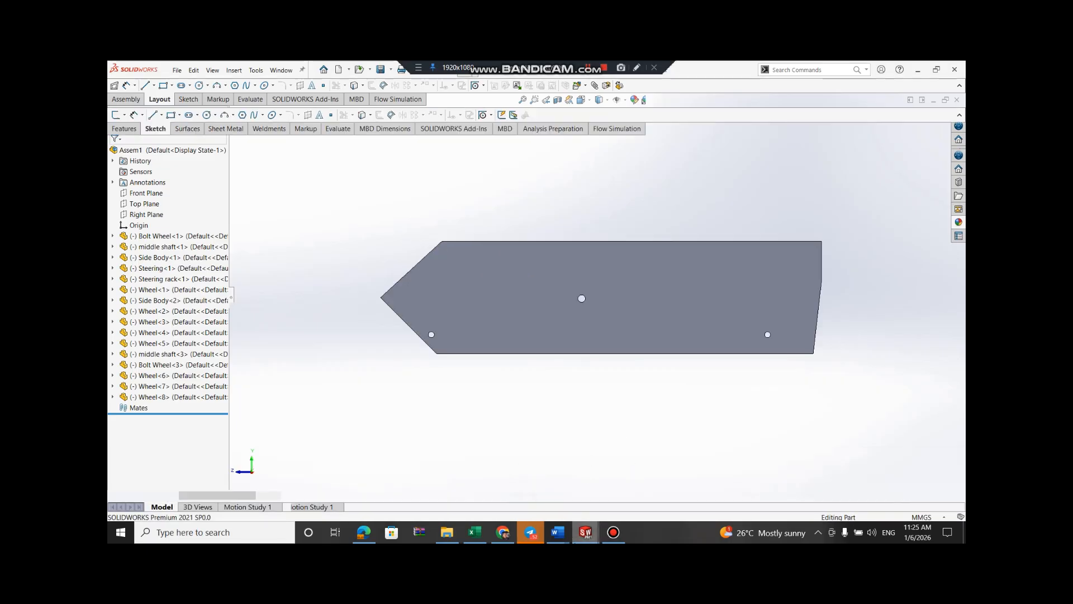
# Start a new sketch on the large flat face of the plate in the Side Body part
pyautogui.click(612, 286)
pyautogui.rightClick(613, 286)
pyautogui.click(632, 239)
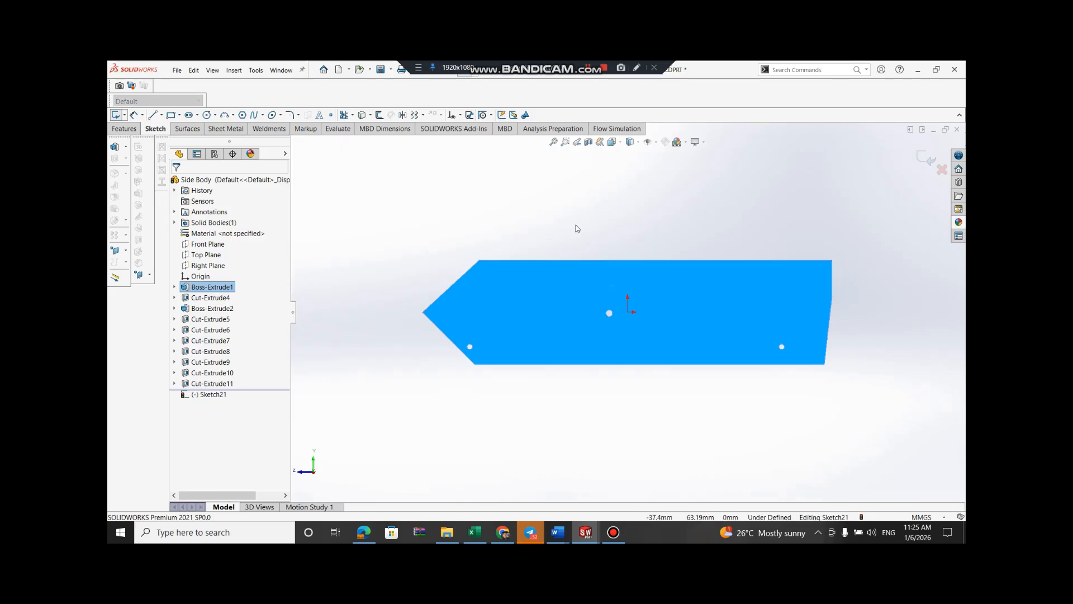
pyautogui.hotkey('alt', 'Tab')
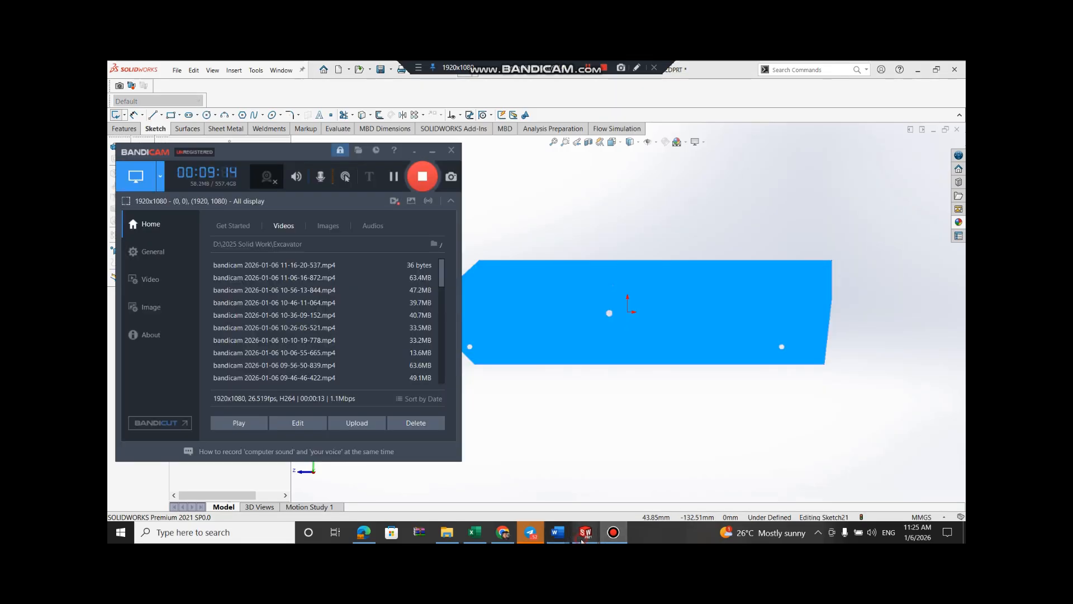
pyautogui.moveTo(582, 537)
pyautogui.click(822, 489)
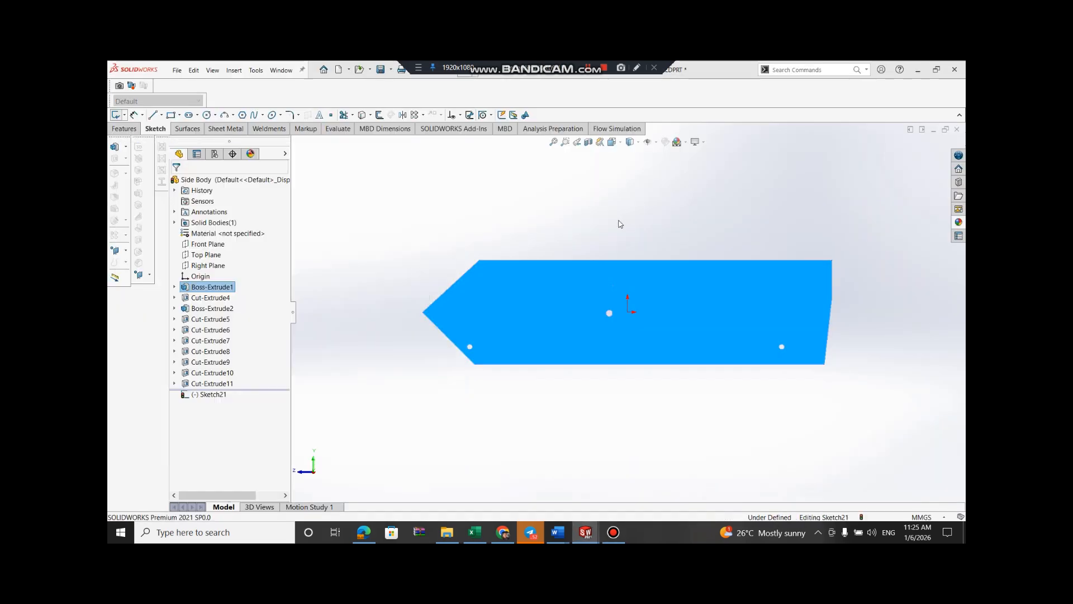
# Switch to the Assem1 assembly and examine the spacing of the side bodies from the side and front
pyautogui.hotkey('ctrl', 'Tab')
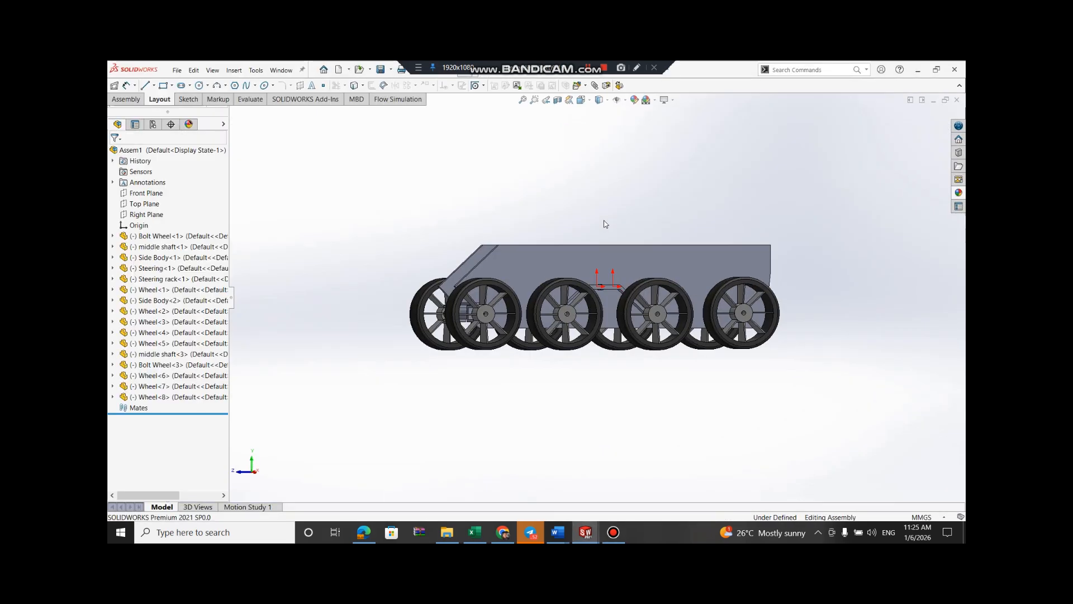
pyautogui.press('Left')
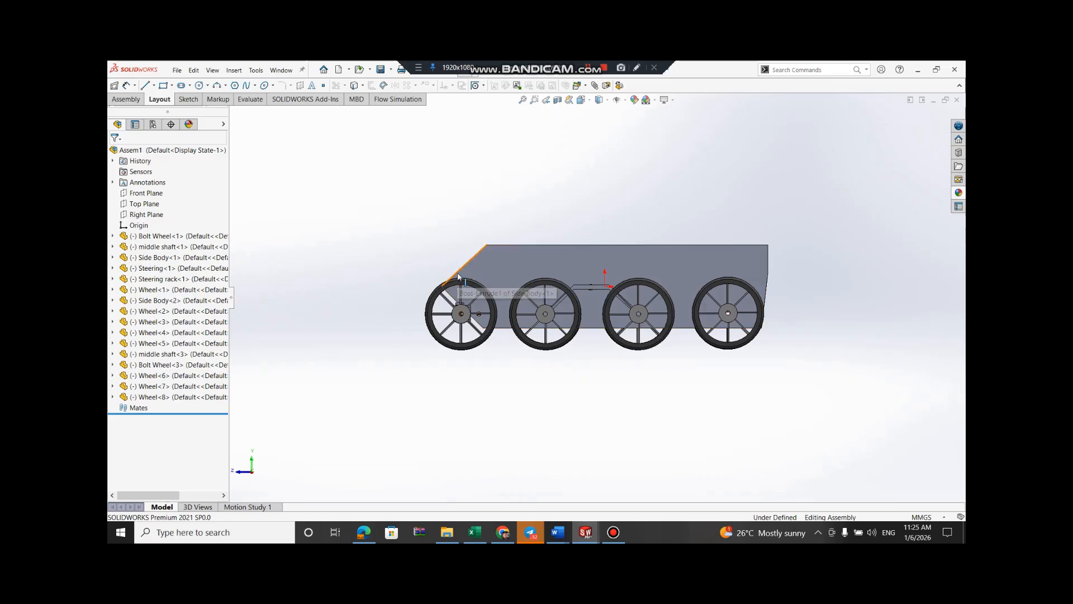
pyautogui.press('Right')
pyautogui.press('Right')
pyautogui.press('Right')
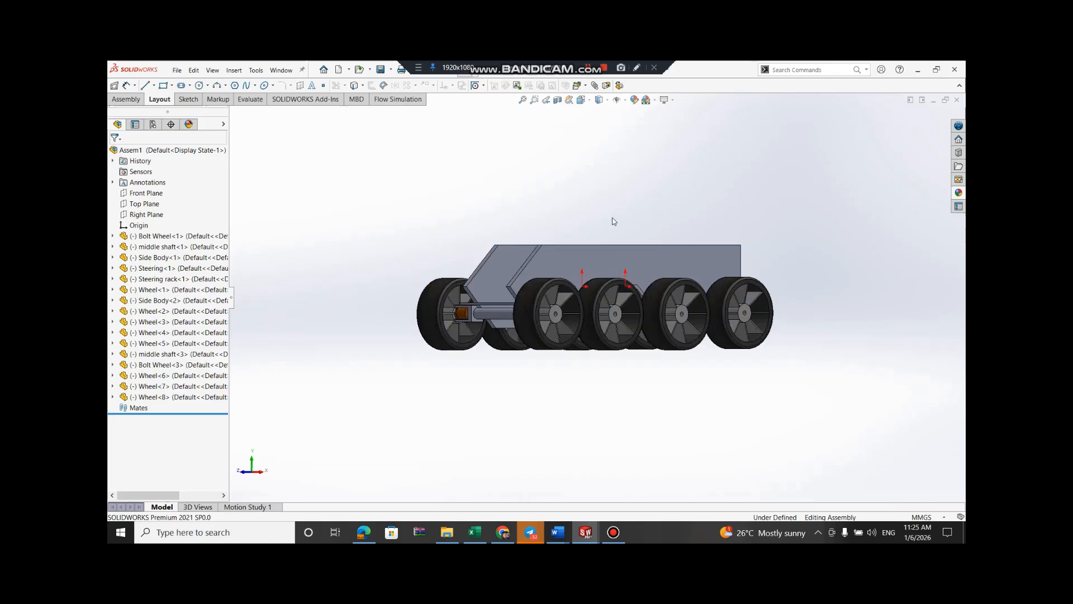
pyautogui.press('Right')
pyautogui.press('Right')
pyautogui.press('Right')
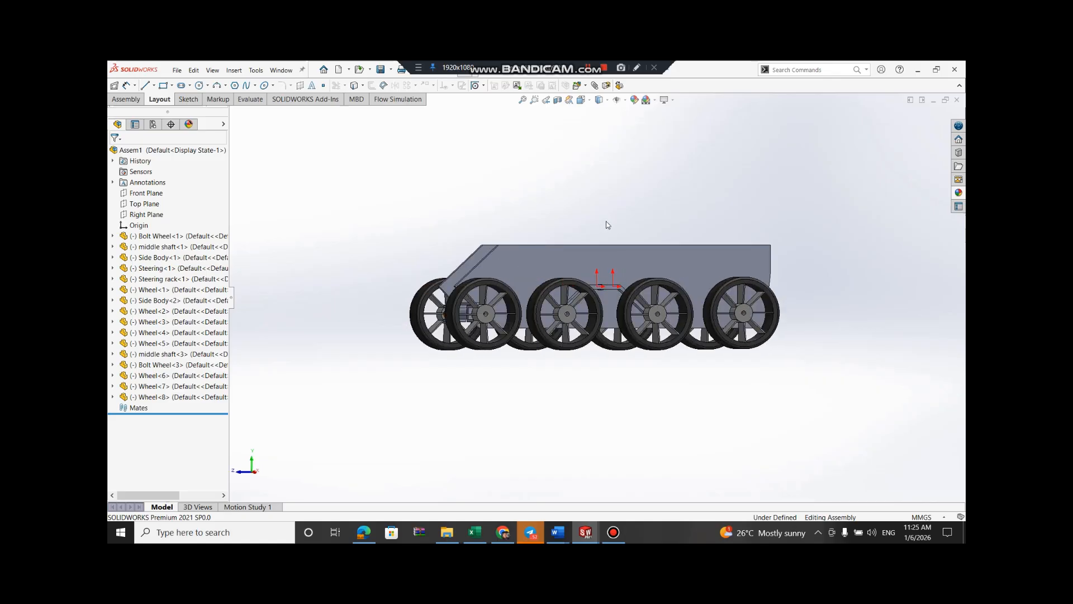
pyautogui.press('Right')
pyautogui.press('Right')
pyautogui.press('Right')
pyautogui.press('Right')
pyautogui.press('Right')
pyautogui.press('Right')
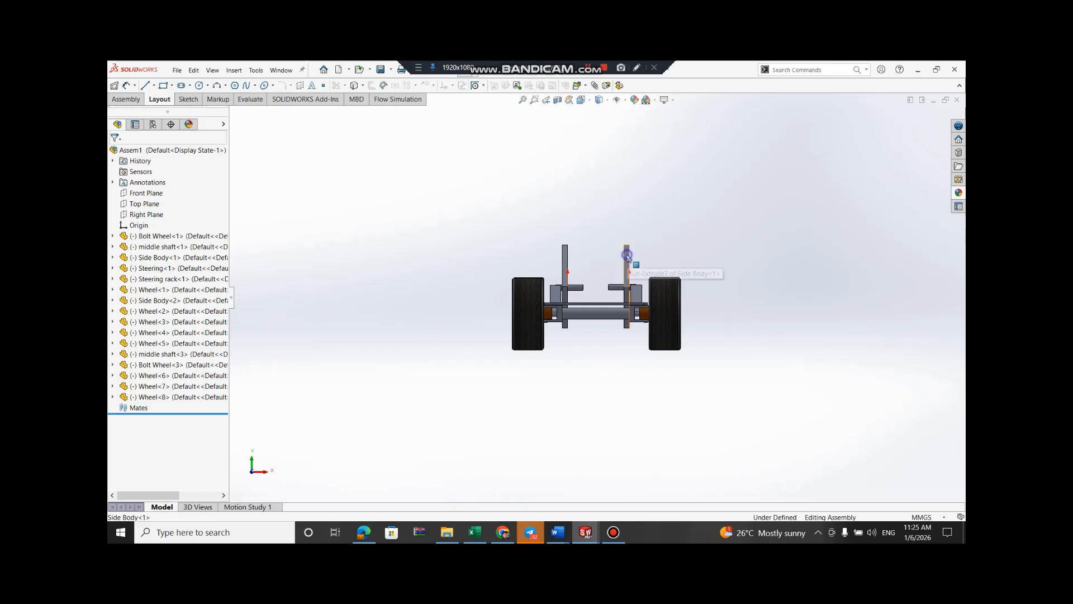
# Sketch on the first side body's front face and measure the distance between both side bodies' outer faces with a trial construction line
pyautogui.rightClick(627, 256)
pyautogui.click(646, 193)
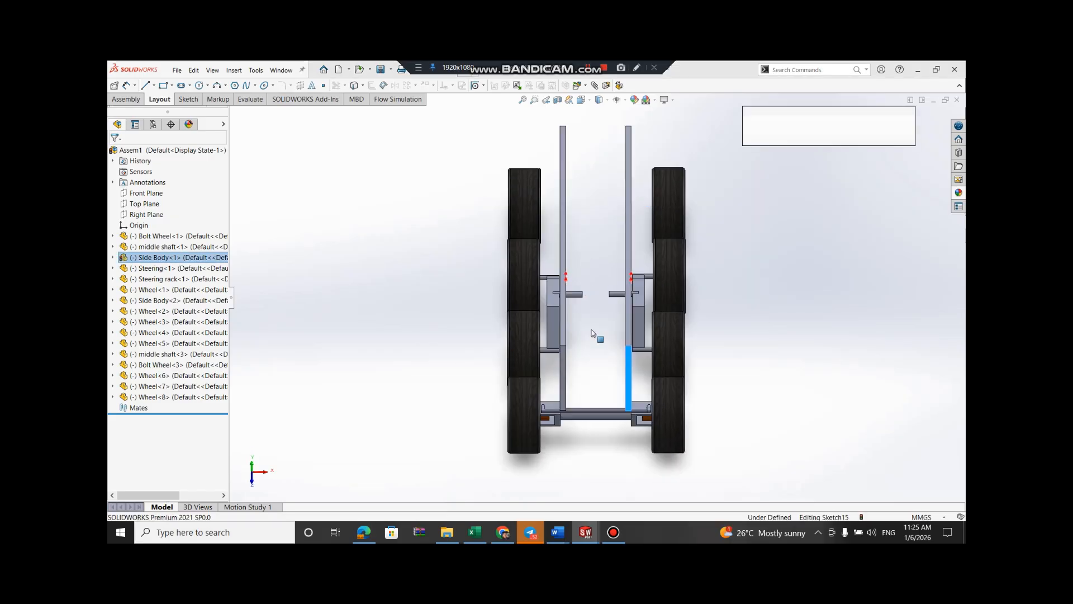
pyautogui.scroll(-3, 600, 383)
pyautogui.scroll(1, 594, 376)
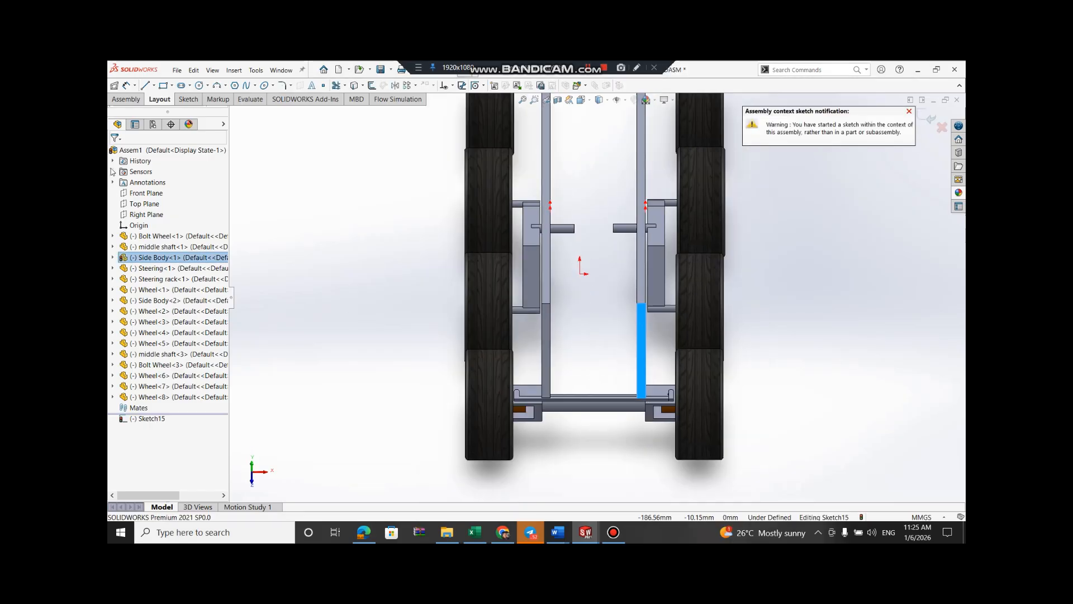
pyautogui.click(145, 85)
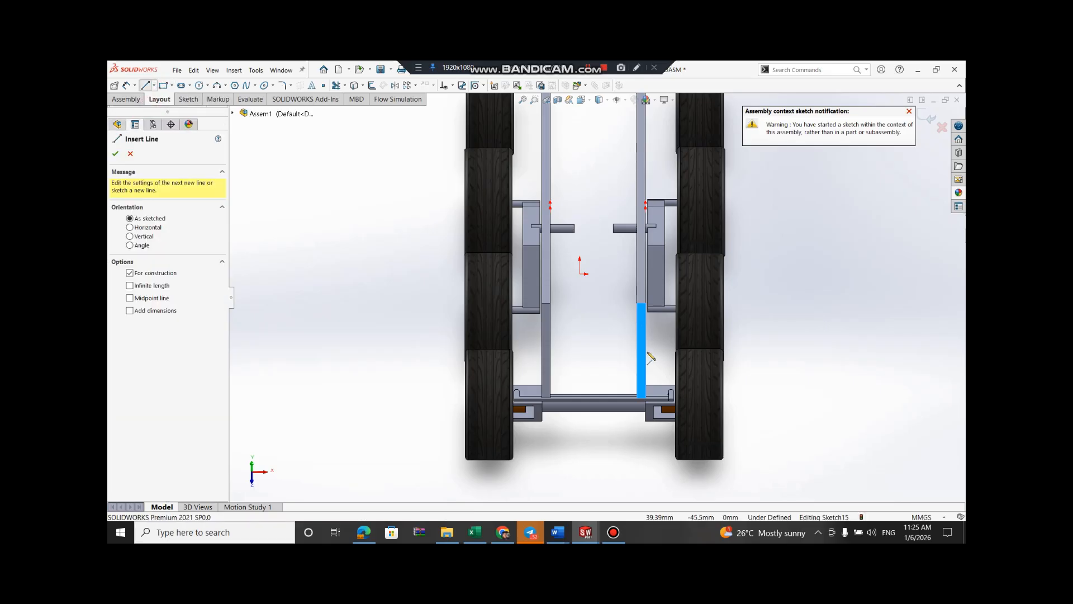
pyautogui.click(646, 351)
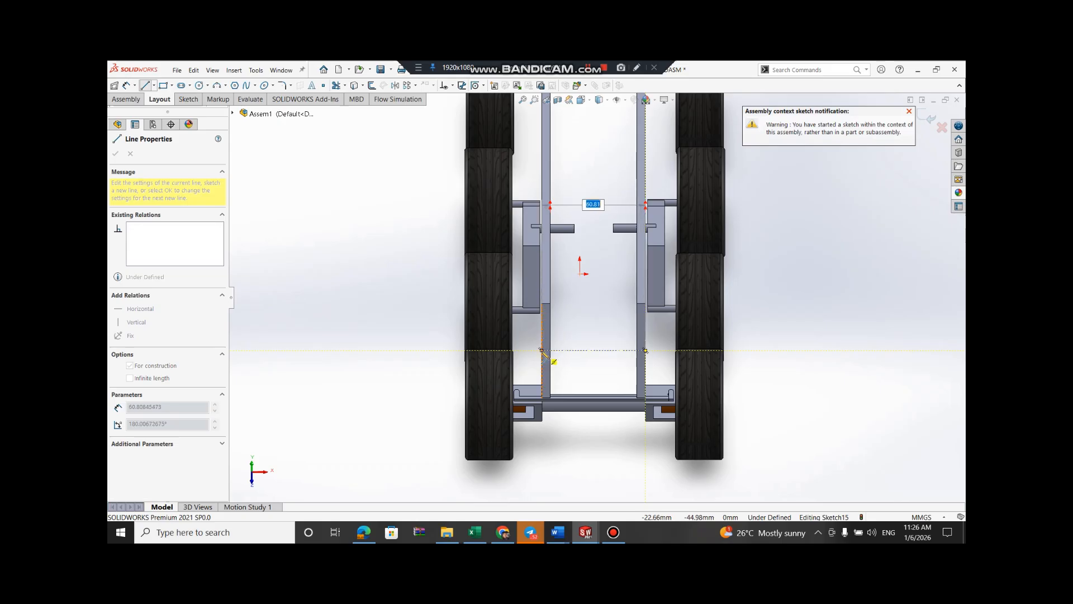
pyautogui.press('Escape')
pyautogui.press('Escape')
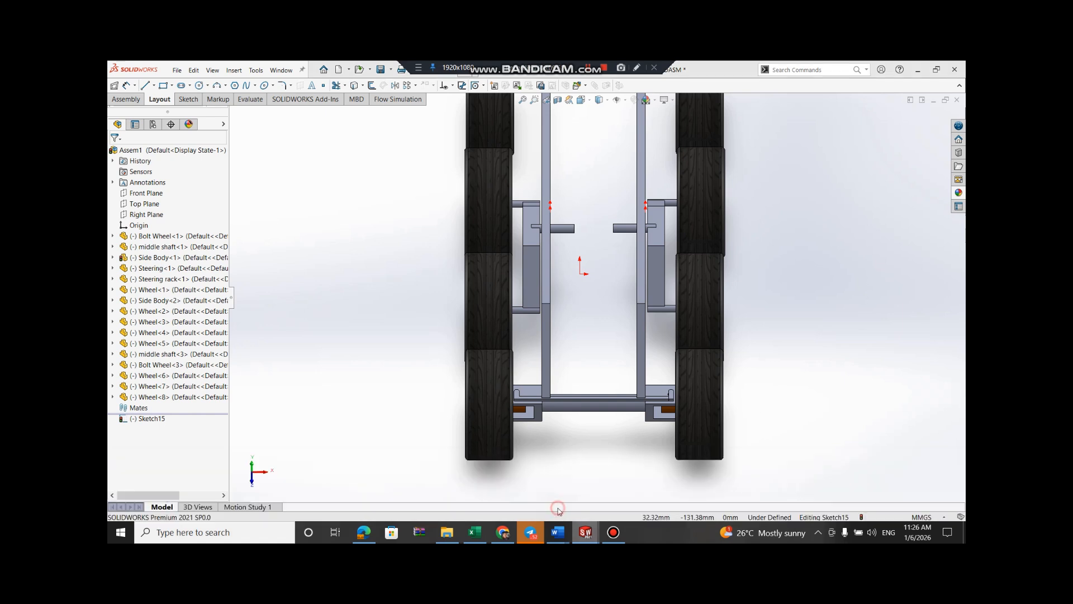
# Return to the Side Body part's sketch and start a centerline at the plate's pointed front tip
pyautogui.click(832, 208)
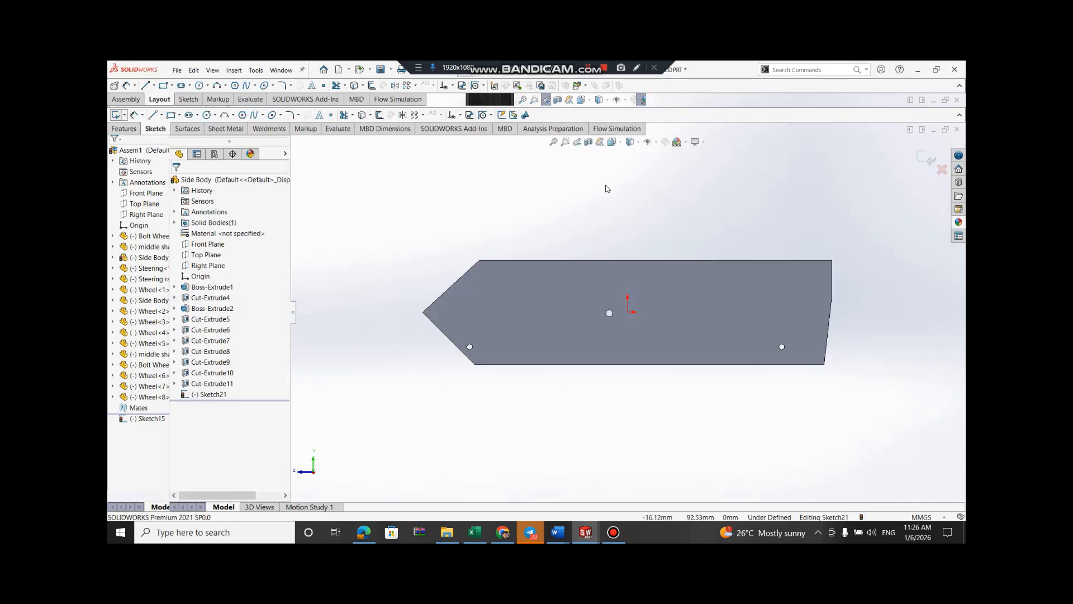
pyautogui.click(162, 115)
pyautogui.click(178, 134)
pyautogui.click(423, 313)
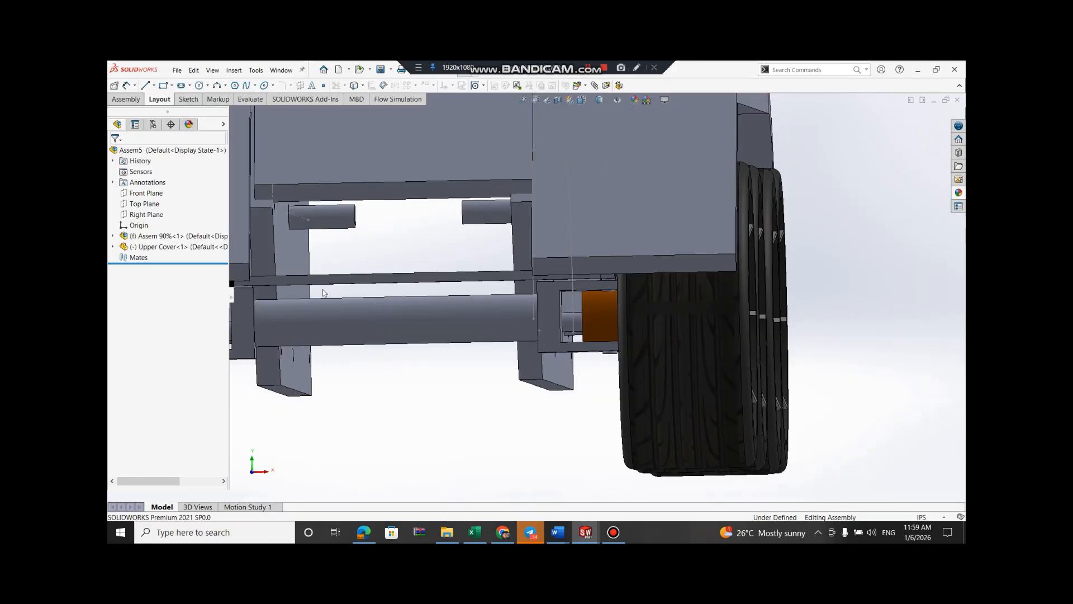
# Examine the steering rack, front wheels and sloped fenders in the Assem5 assembly
pyautogui.scroll(-3, 321, 289)
pyautogui.moveTo(319, 288); pyautogui.dragTo(471, 314, button='middle')
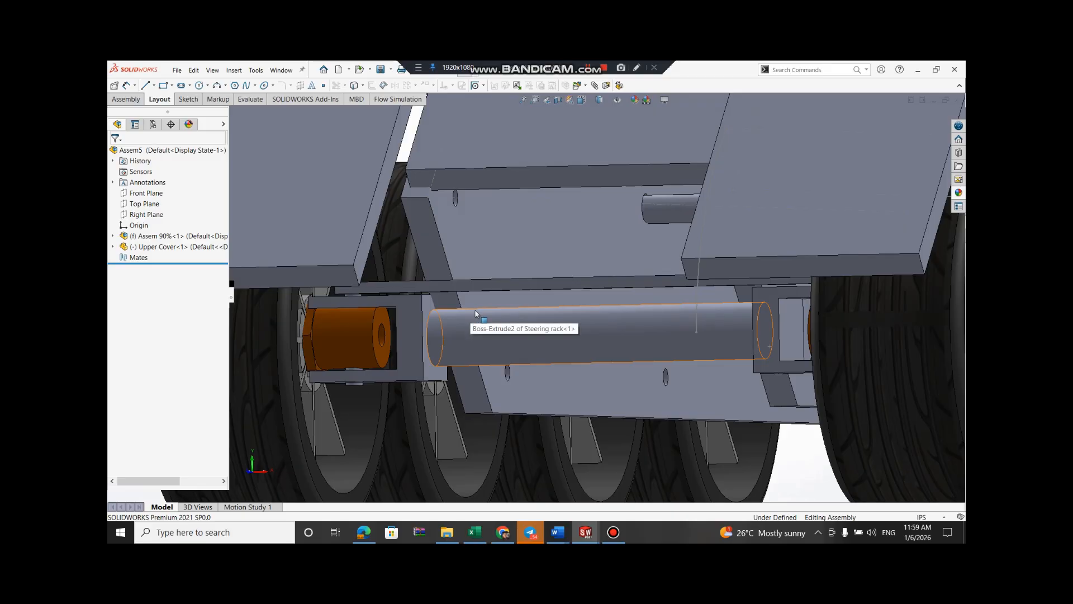
pyautogui.moveTo(475, 311); pyautogui.dragTo(630, 317, button='middle')
pyautogui.scroll(2, 634, 318)
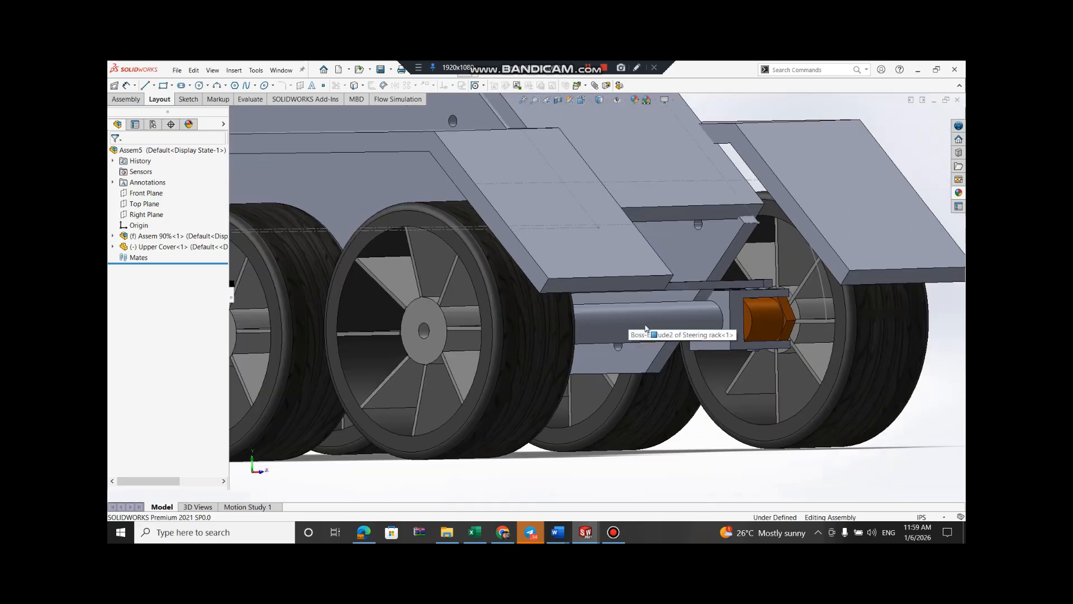
pyautogui.press('Right')
pyautogui.press('Right')
pyautogui.press('Right')
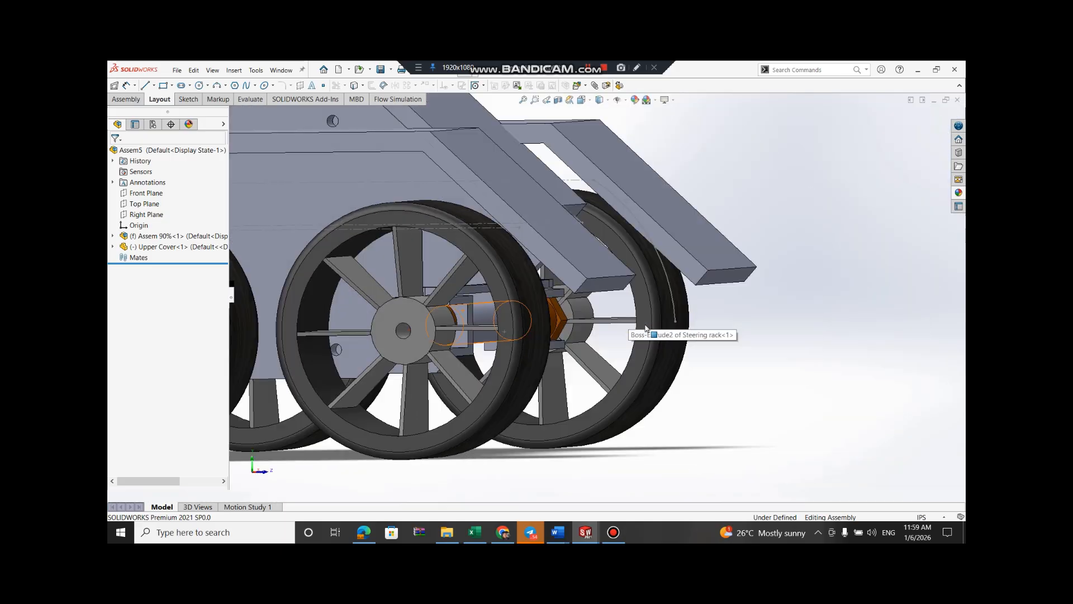
pyautogui.scroll(1, 391, 288)
pyautogui.scroll(4, 390, 288)
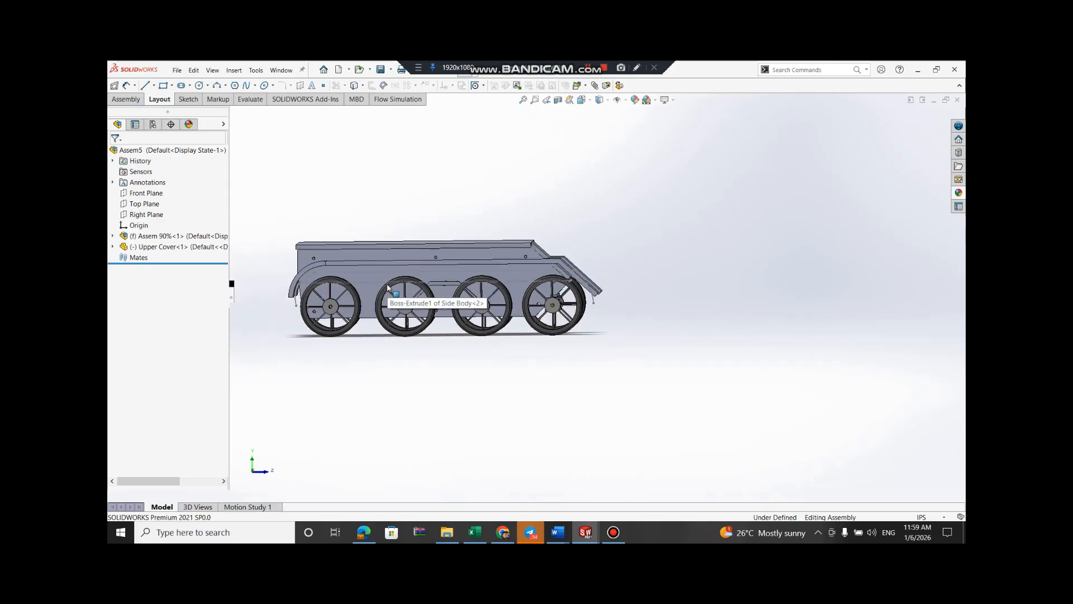
# Examine the complete Assem5 vehicle with its upper cover from the underside and the side
pyautogui.moveTo(561, 284); pyautogui.dragTo(443, 280, button='middle')
pyautogui.scroll(-5, 445, 282)
pyautogui.moveTo(476, 322); pyautogui.dragTo(567, 245, button='middle')
pyautogui.scroll(3, 551, 285)
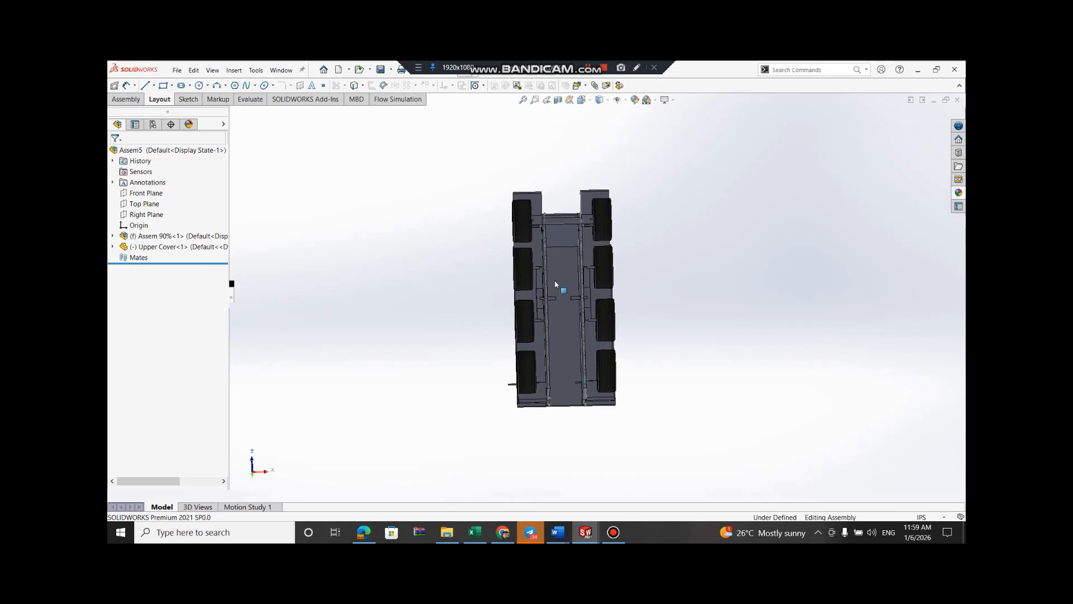
pyautogui.scroll(-5, 555, 280)
pyautogui.scroll(4, 556, 285)
pyautogui.moveTo(562, 281); pyautogui.dragTo(619, 307, button='middle')
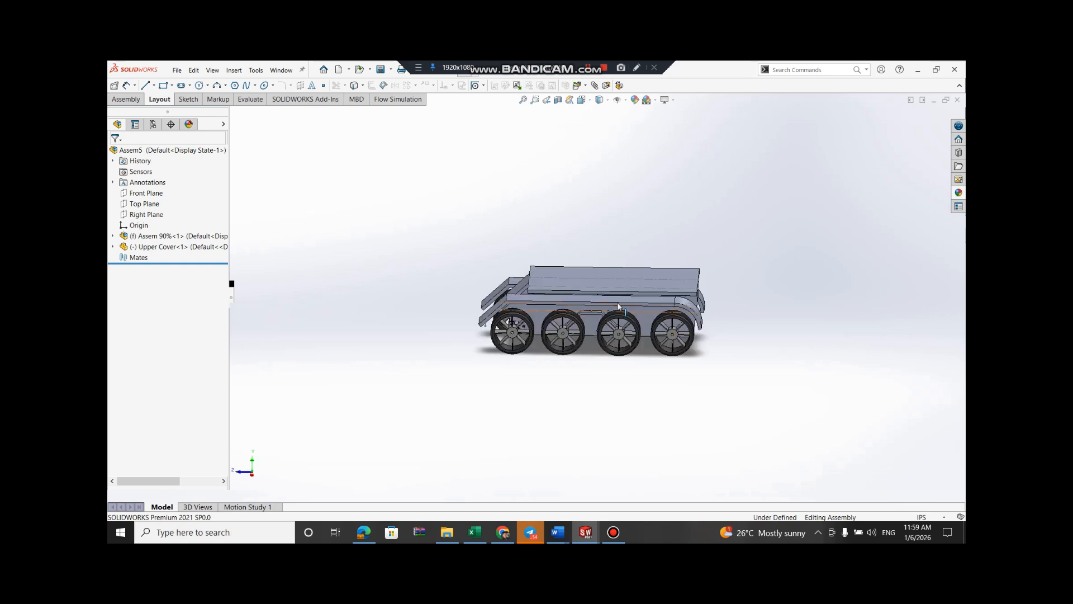
pyautogui.scroll(-3, 618, 306)
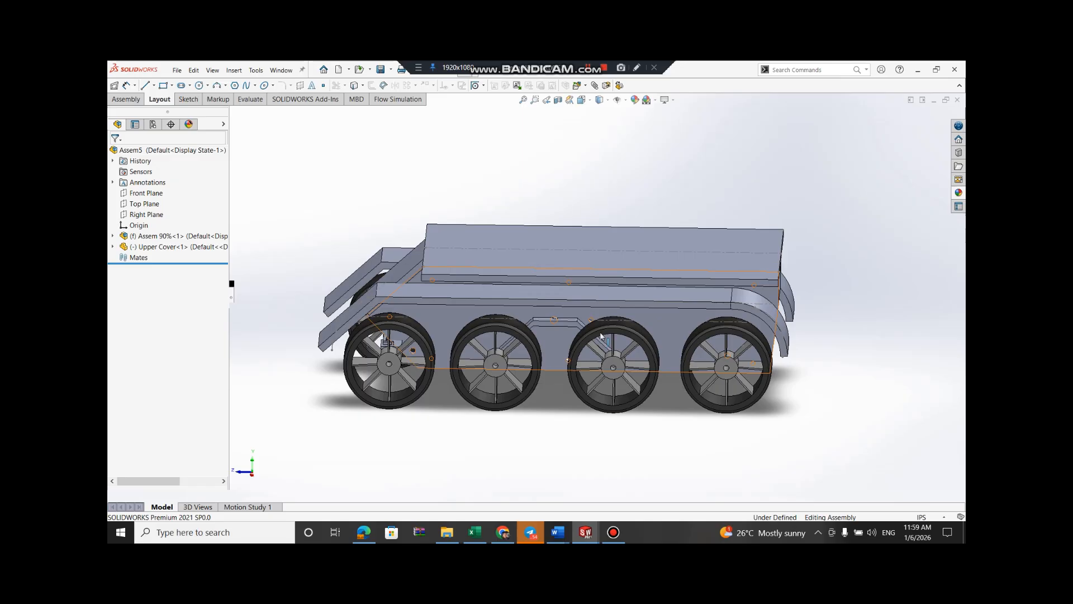